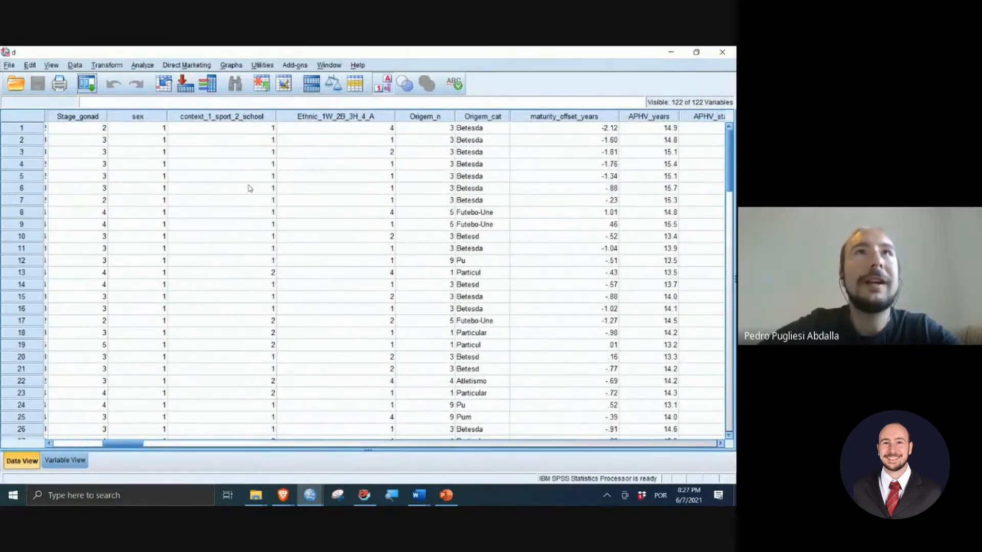
# Step: Examine how the cases are coded in the context_1_sport_2_school column of the dataset
pyautogui.click(243, 167)
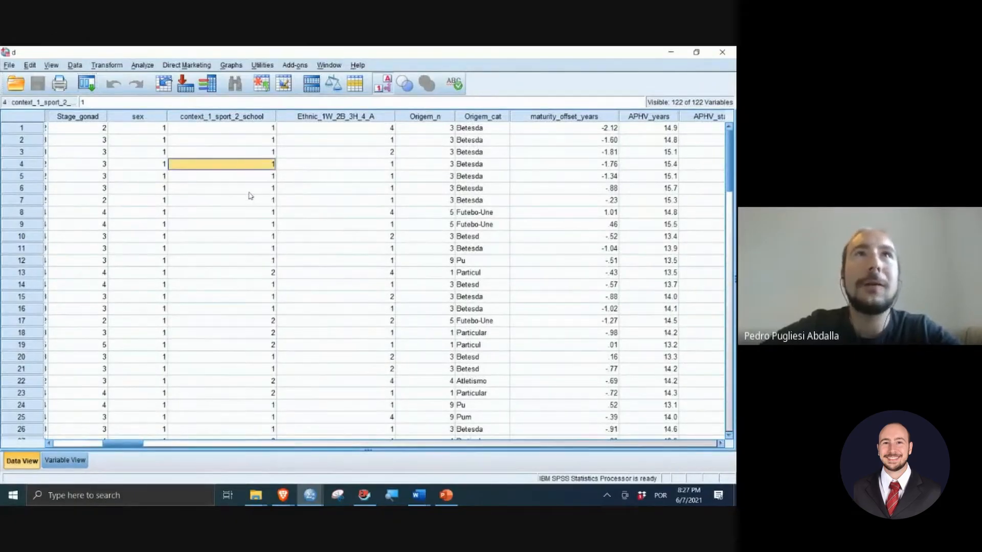
pyautogui.click(249, 190)
pyautogui.click(229, 116)
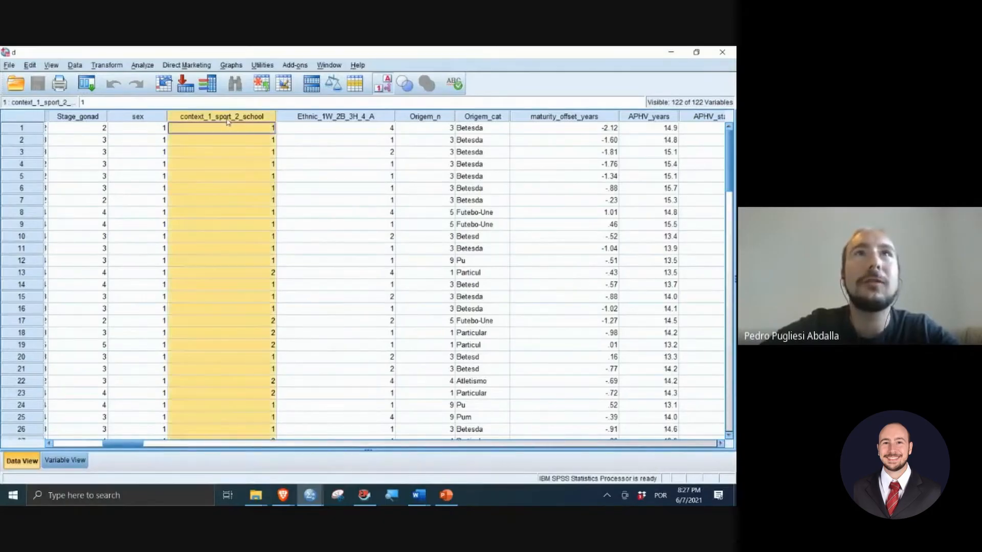
pyautogui.click(246, 140)
pyautogui.click(259, 130)
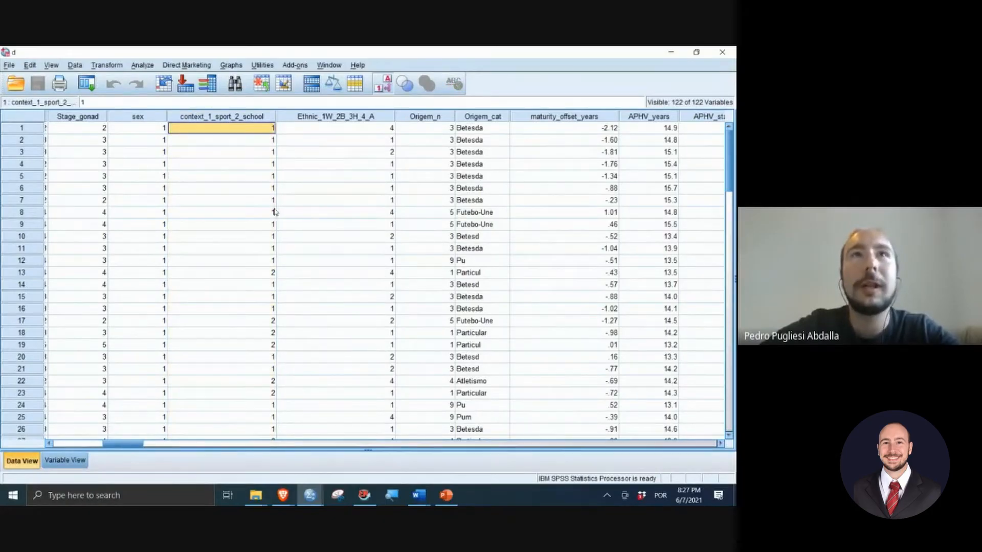
pyautogui.click(255, 156)
pyautogui.click(258, 180)
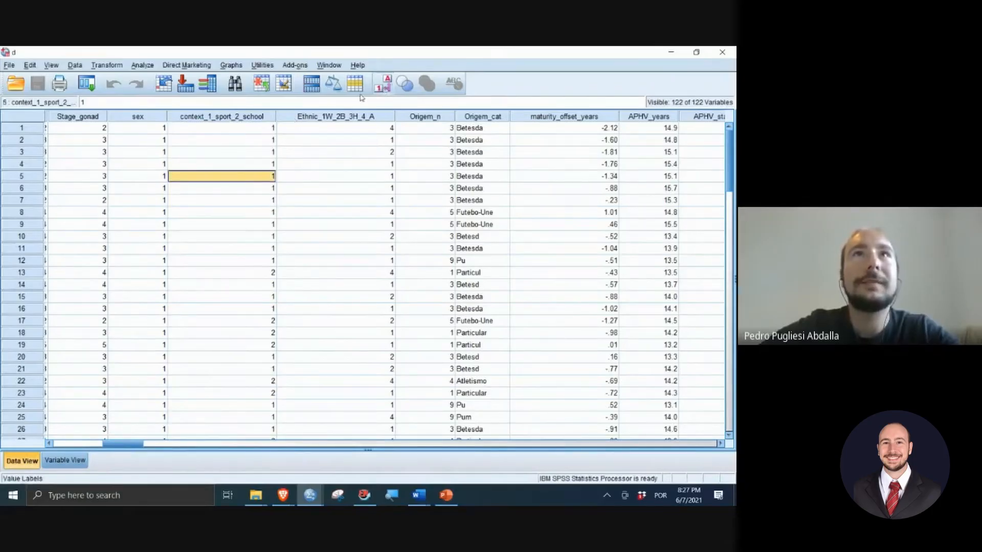
pyautogui.click(247, 139)
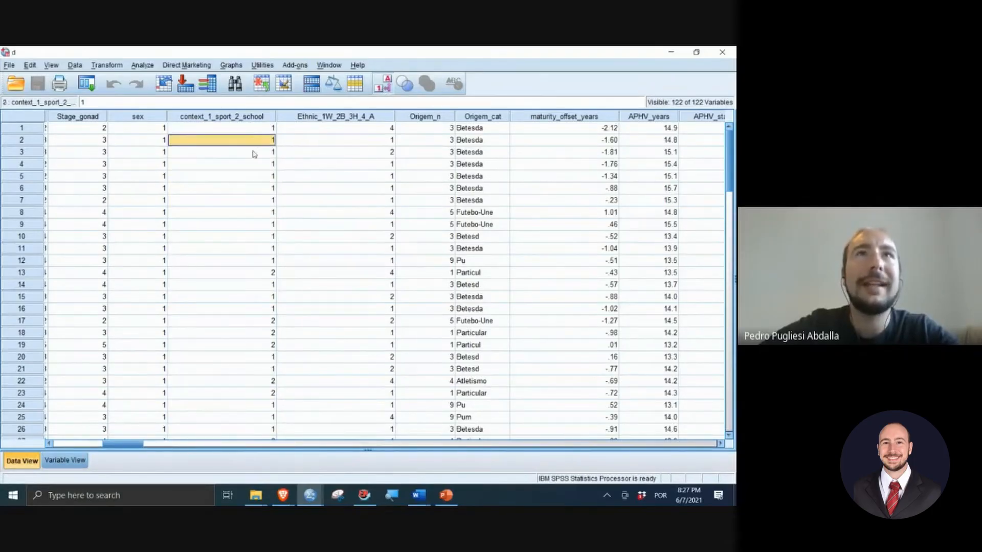
pyautogui.click(242, 225)
pyautogui.click(242, 273)
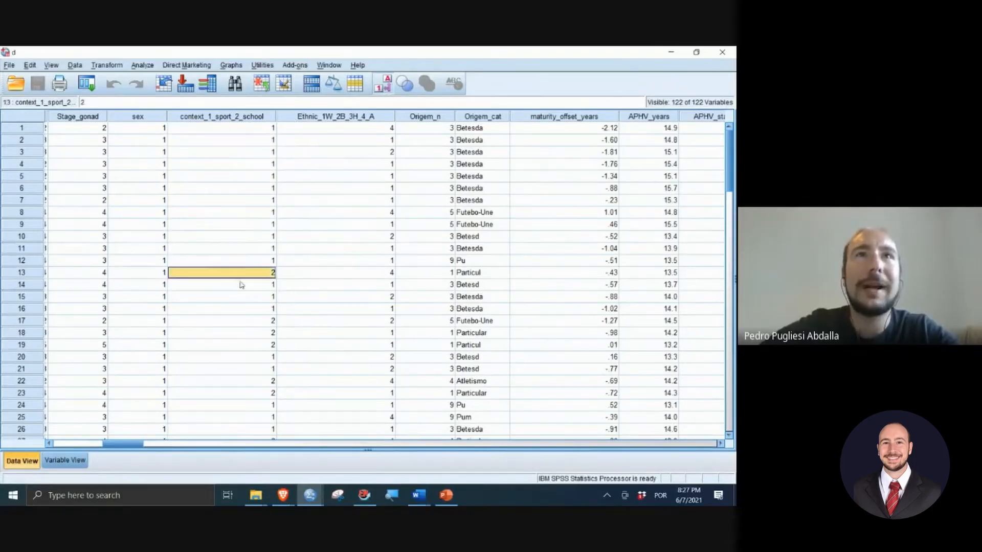
pyautogui.click(59, 461)
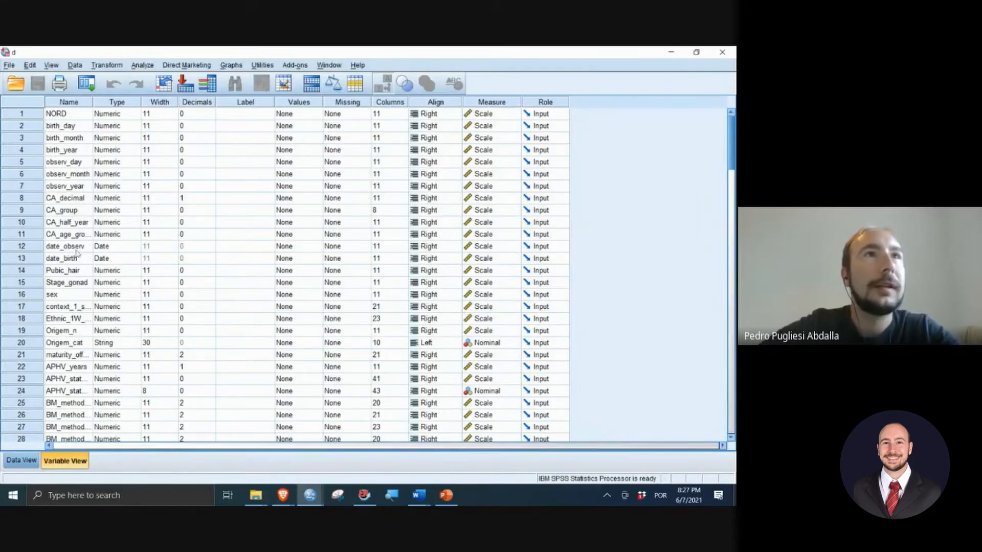
pyautogui.click(21, 460)
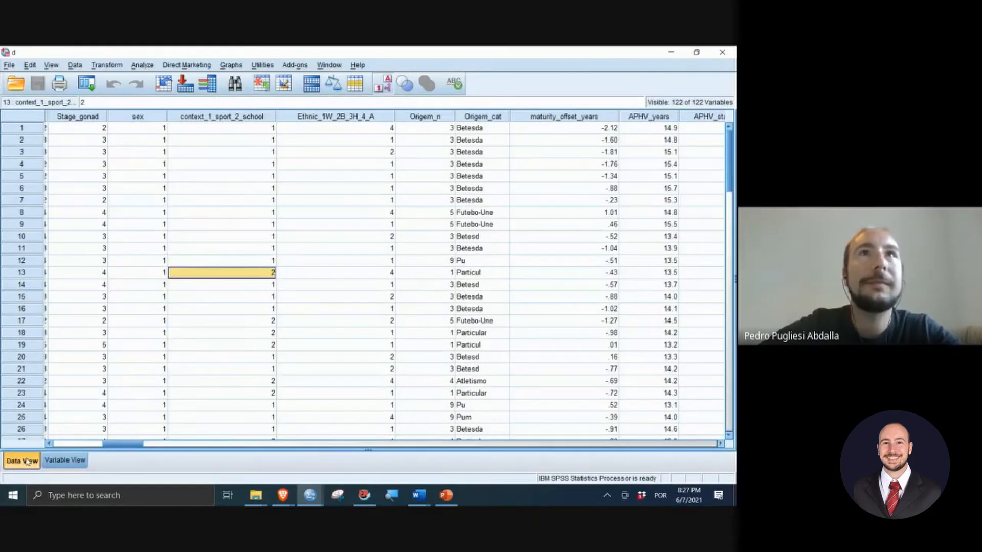
# Step: Add a value label to the context_1_sport_2_school variable that defines 1 as Esporte
pyautogui.click(250, 117)
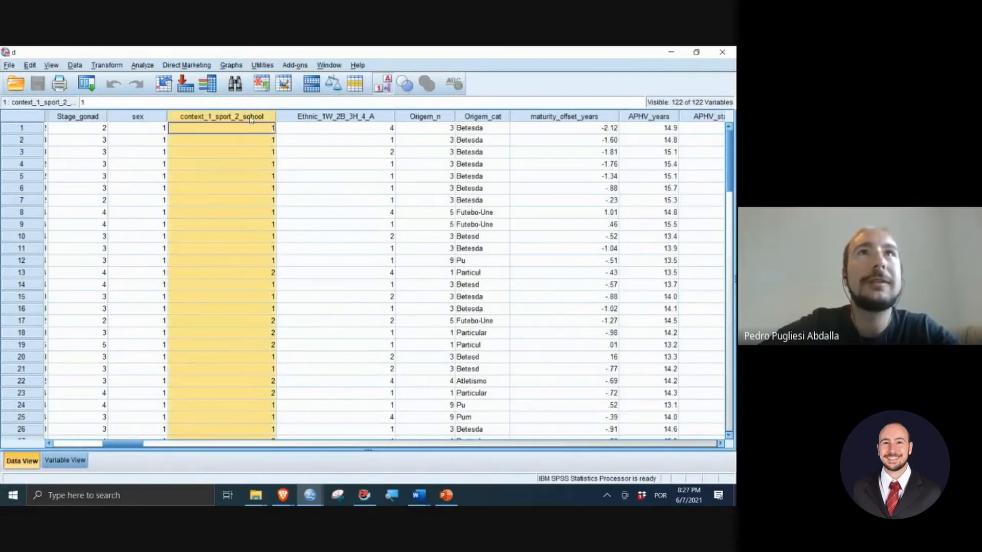
pyautogui.doubleClick(251, 119)
pyautogui.scroll(3, 90, 122)
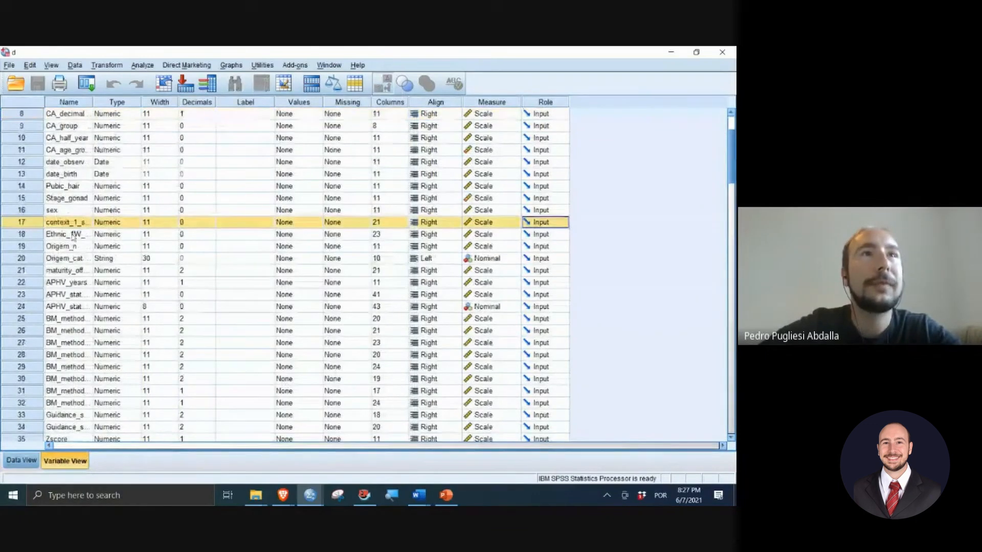
pyautogui.click(128, 223)
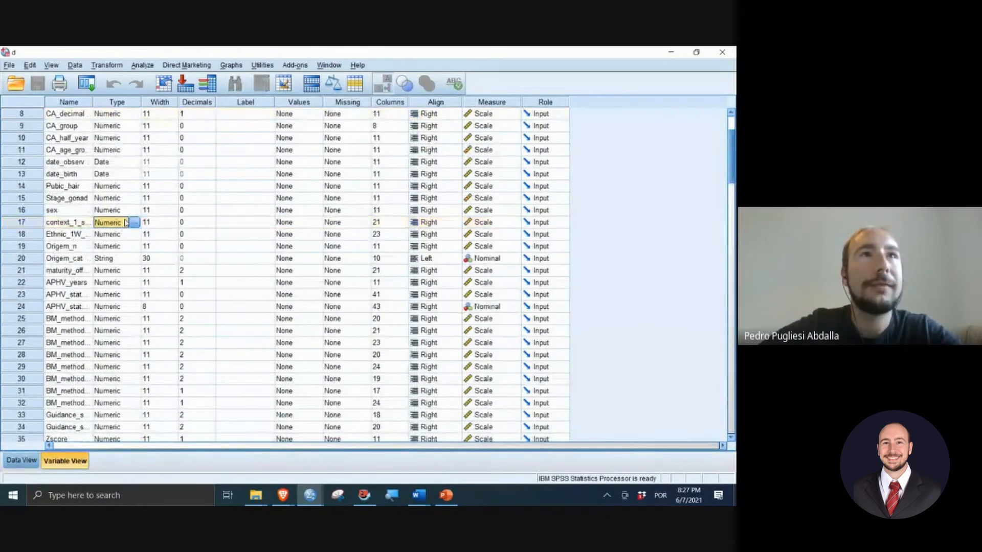
pyautogui.click(294, 226)
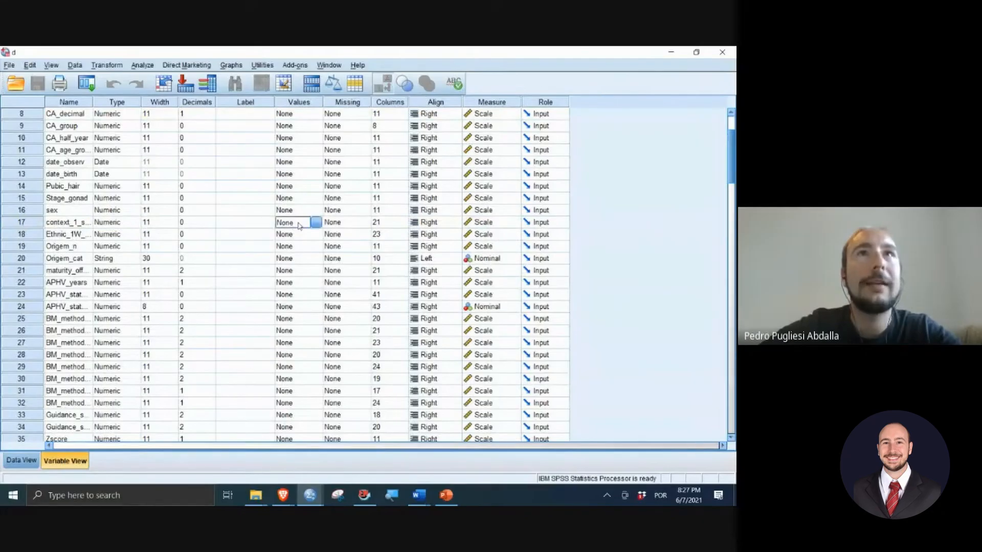
pyautogui.click(71, 224)
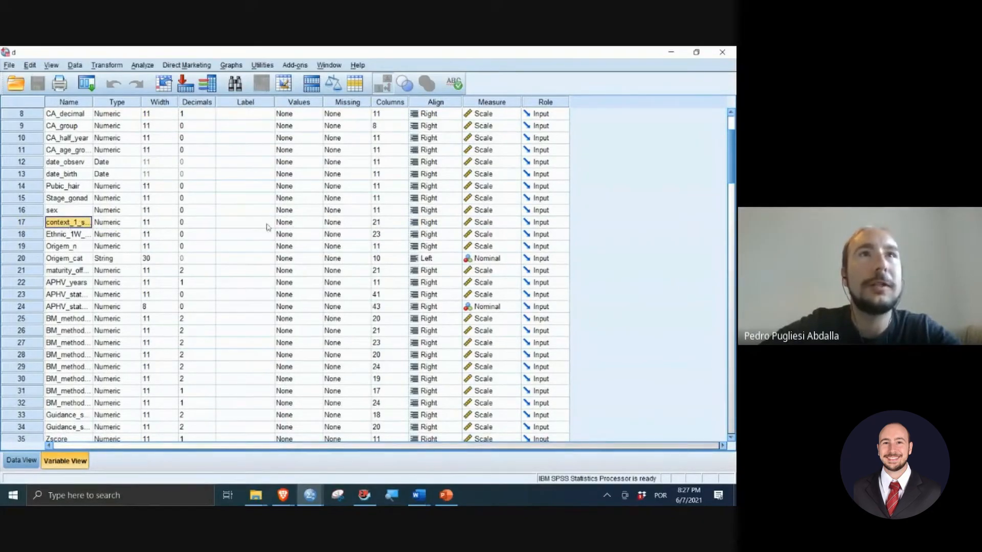
pyautogui.click(304, 226)
pyautogui.click(319, 223)
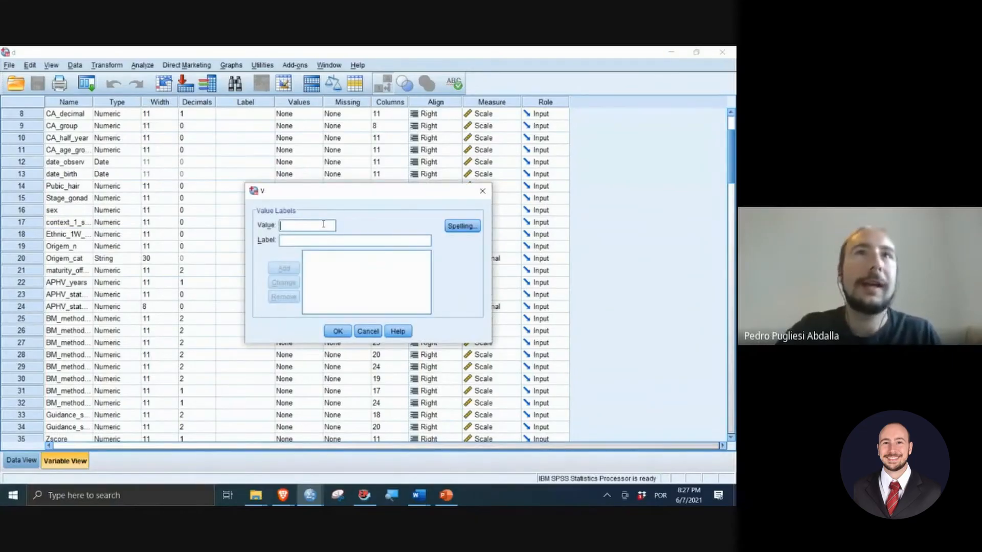
pyautogui.write('1Esporte')
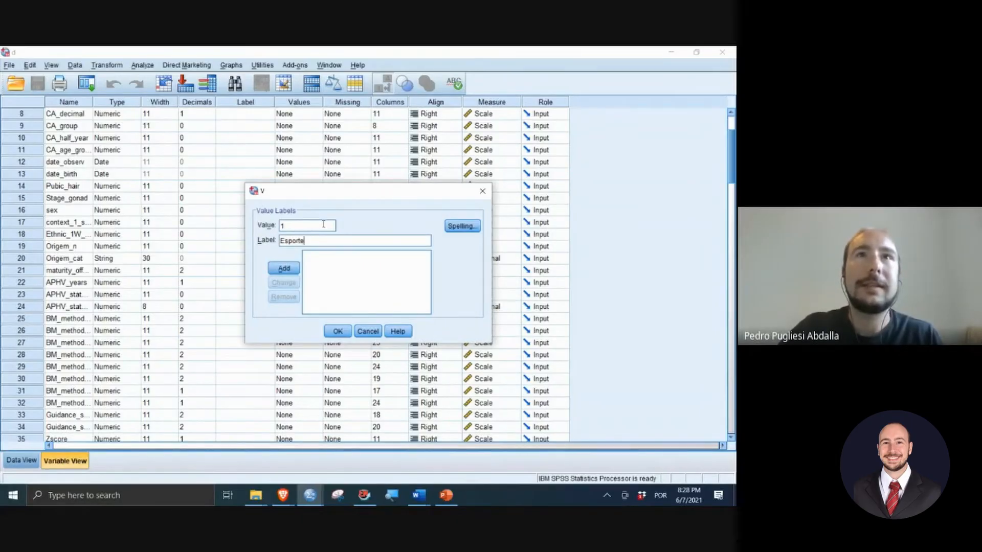
pyautogui.press('Return')
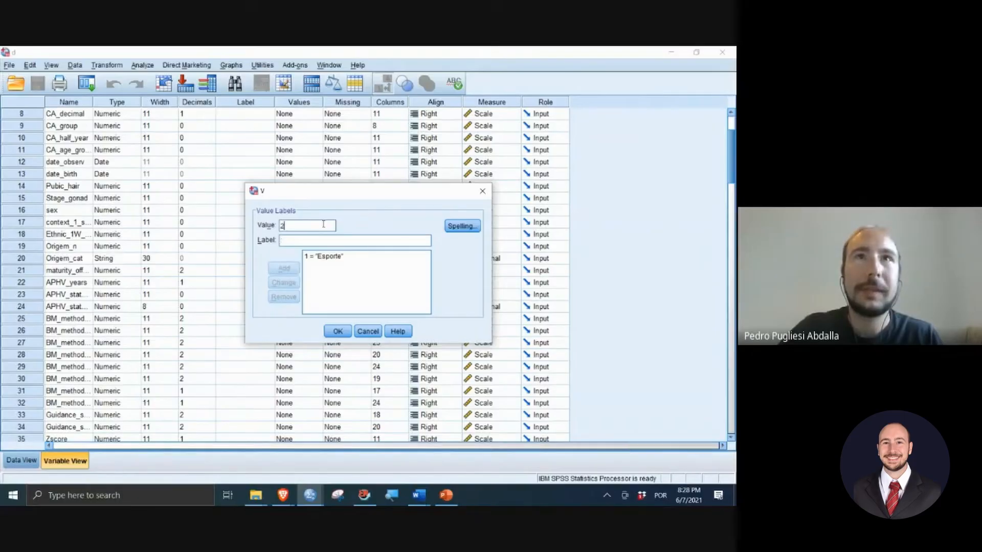
# Step: Define value 2 as Escola for the same variable and apply the value labels
pyautogui.write('Escol')
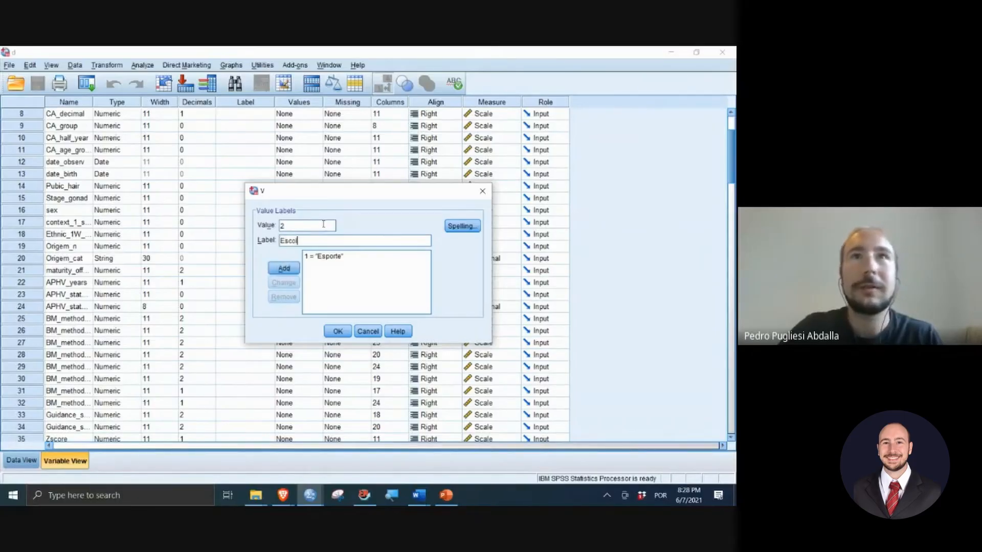
pyautogui.write('a')
pyautogui.press('Return')
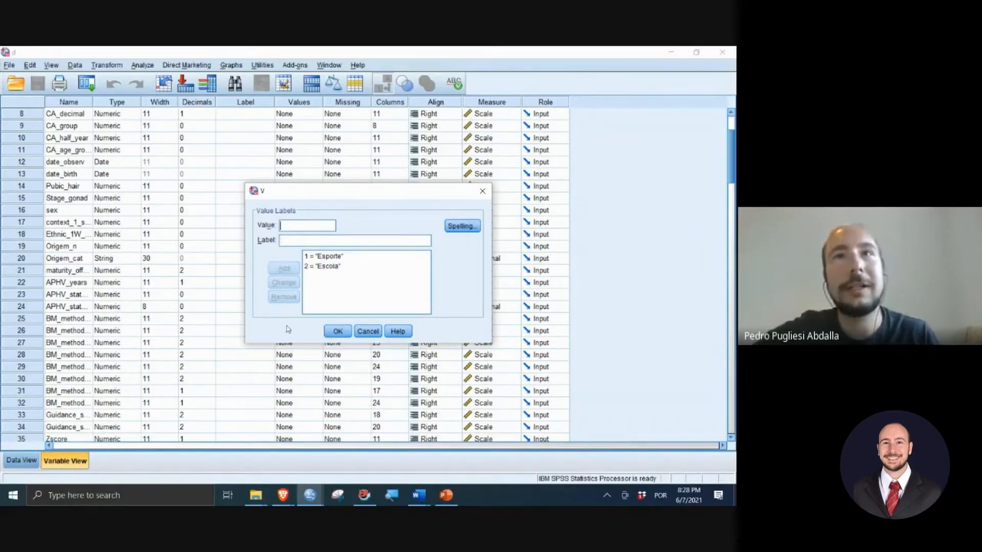
pyautogui.click(337, 332)
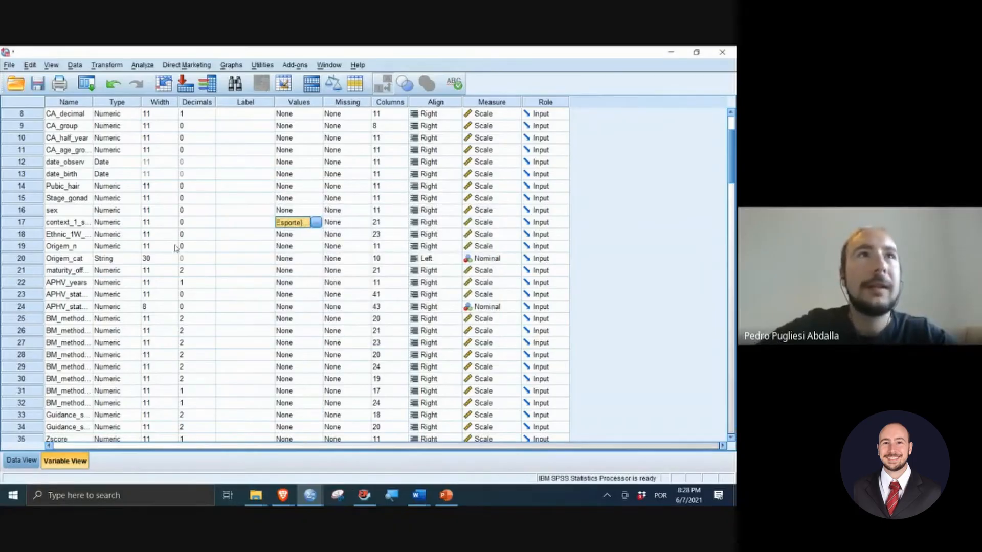
# Step: Check the context_1_sport_2_school column in the data, switching the value label display off and back on
pyautogui.click(62, 223)
pyautogui.click(49, 223)
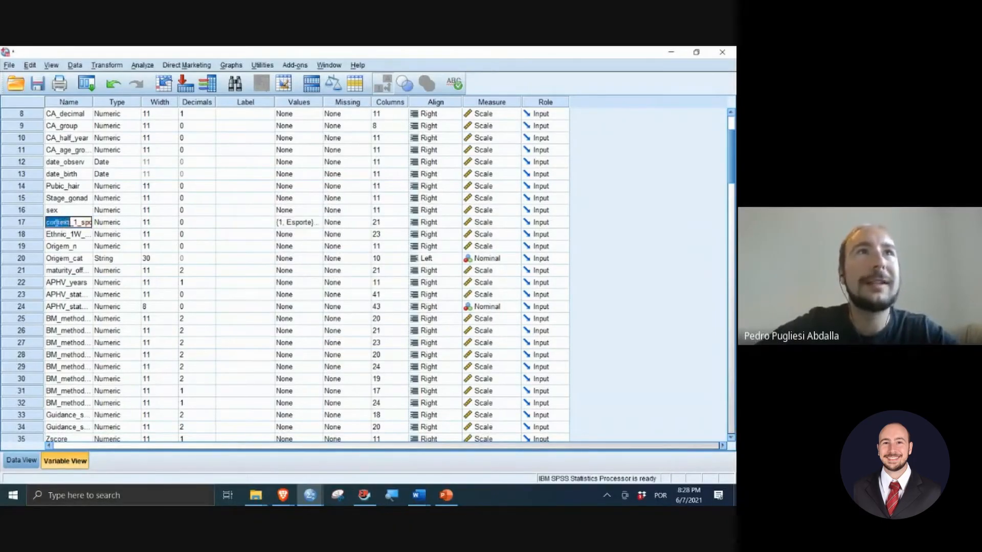
pyautogui.doubleClick(26, 227)
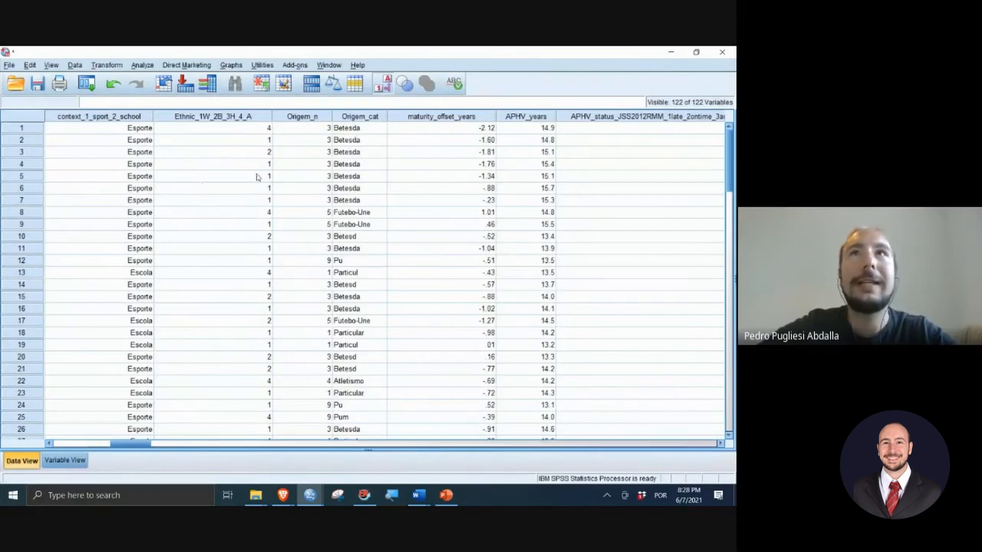
pyautogui.click(121, 152)
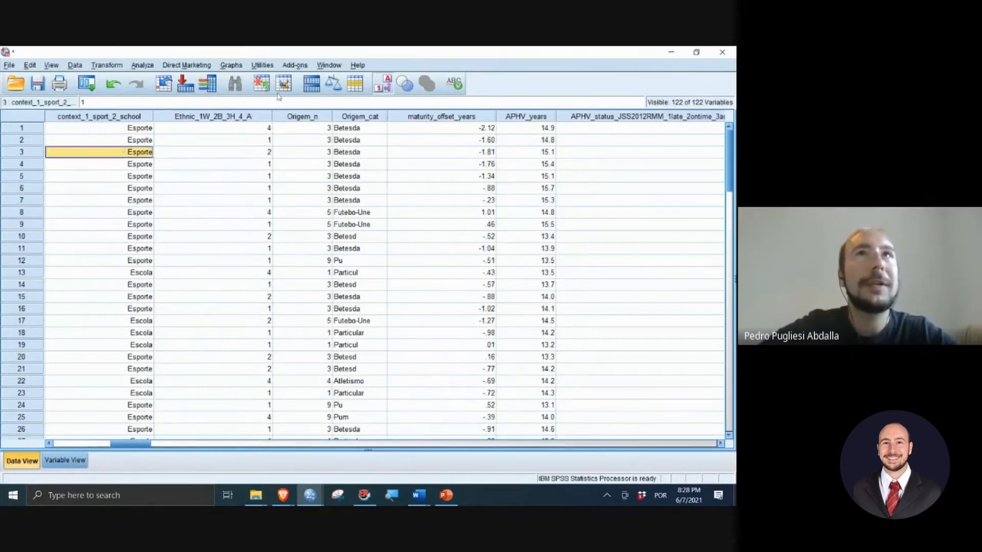
pyautogui.click(382, 83)
pyautogui.click(382, 83)
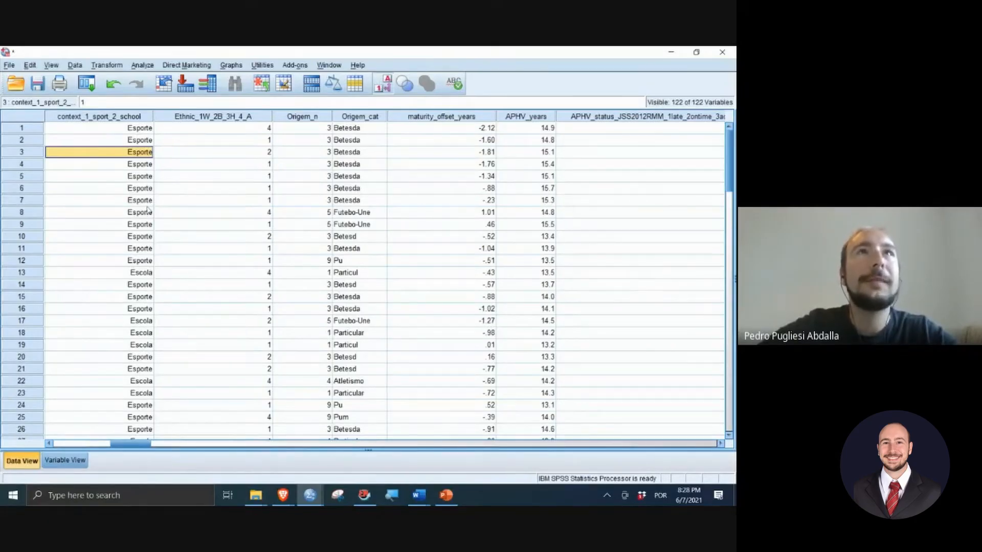
# Step: Split the file to compare groups based on context_1_sport_2_school, sorting the file by the grouping variable
pyautogui.click(76, 66)
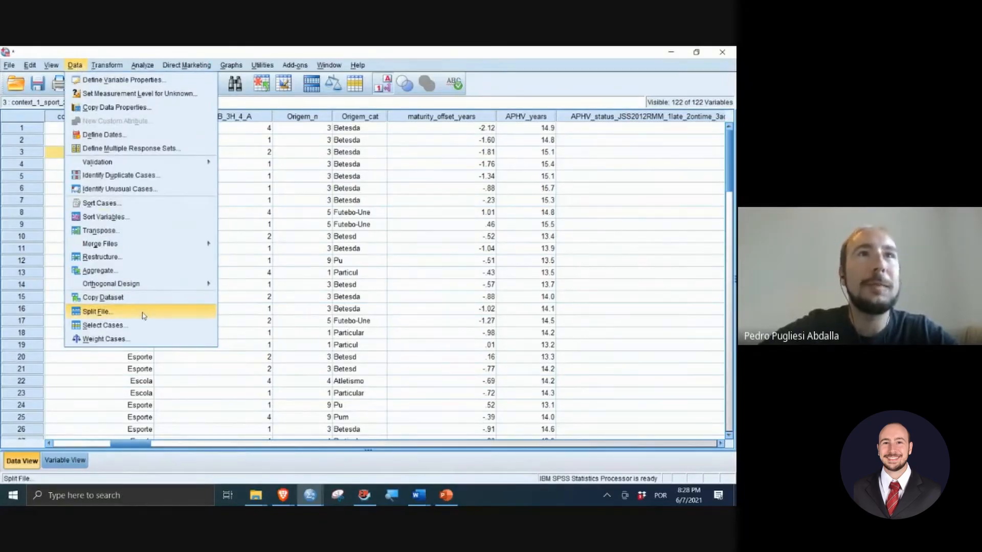
pyautogui.click(144, 315)
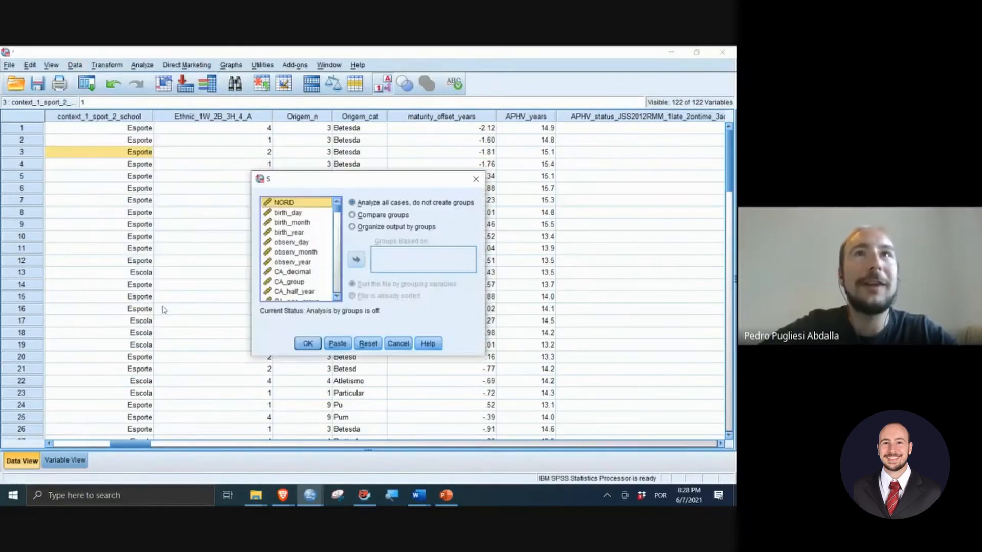
pyautogui.click(380, 217)
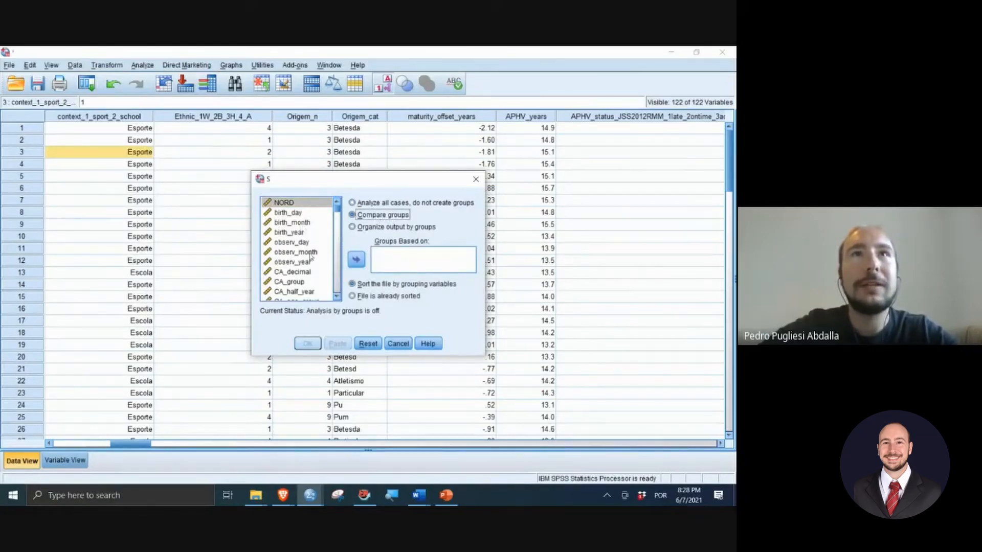
pyautogui.scroll(-1, 312, 270)
pyautogui.scroll(-1, 310, 284)
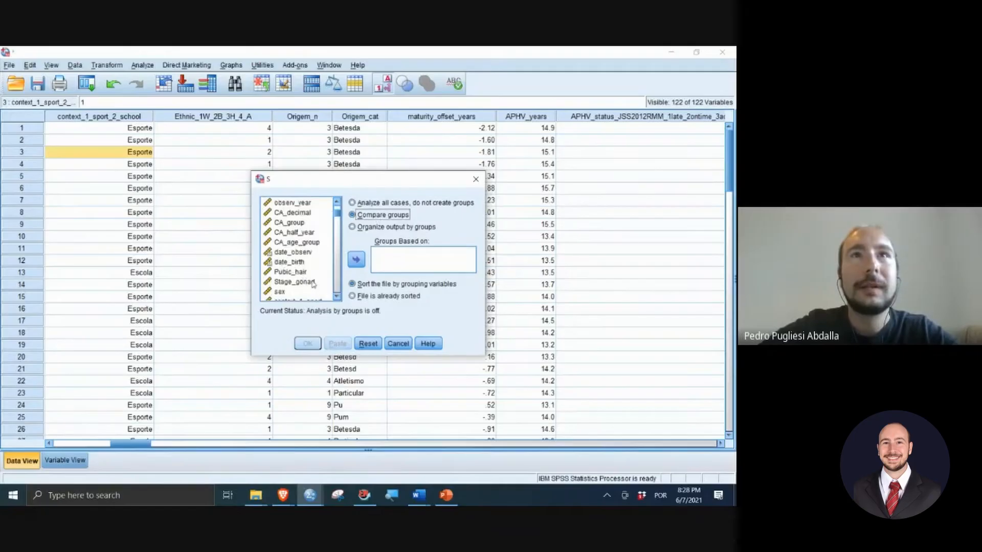
pyautogui.scroll(-1, 313, 284)
pyautogui.moveTo(307, 272); pyautogui.dragTo(379, 258)
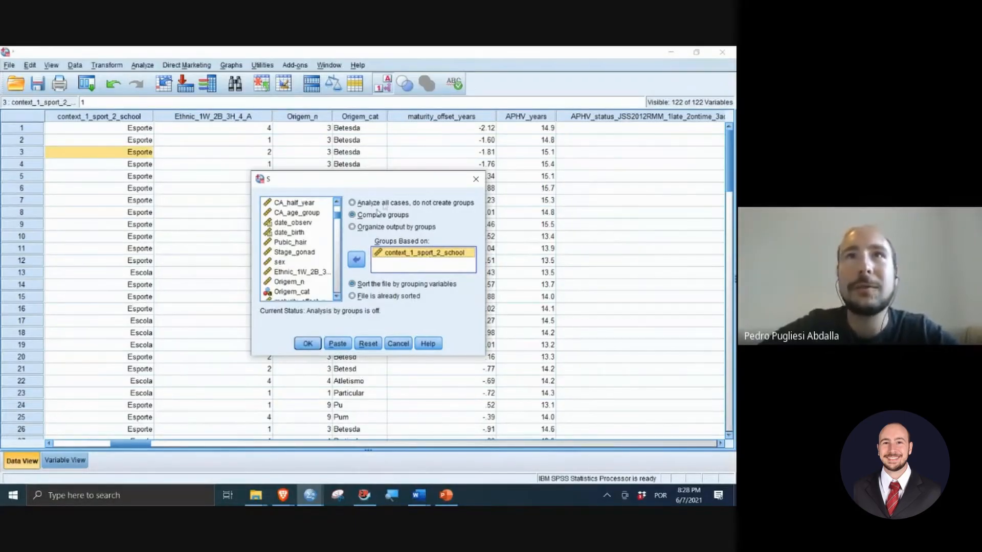
pyautogui.click(309, 343)
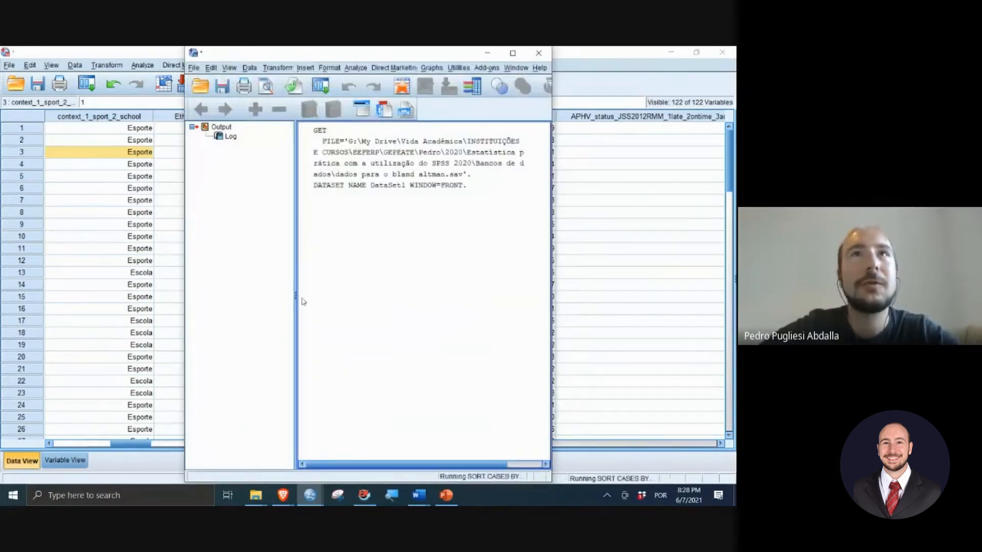
# Step: Maximize the output window, start an Explore analysis and add CA_decimal as a dependent variable
pyautogui.click(516, 54)
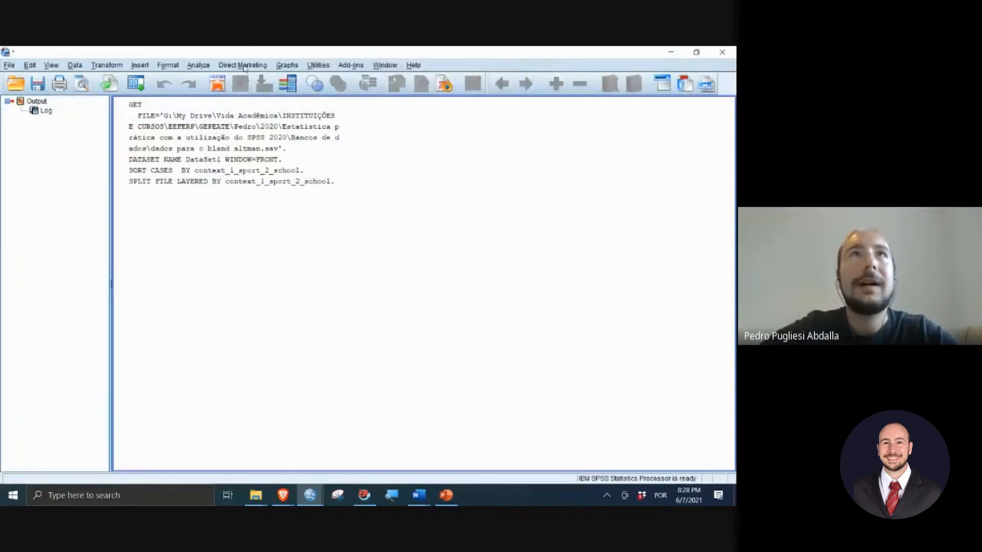
pyautogui.click(198, 65)
pyautogui.moveTo(231, 94)
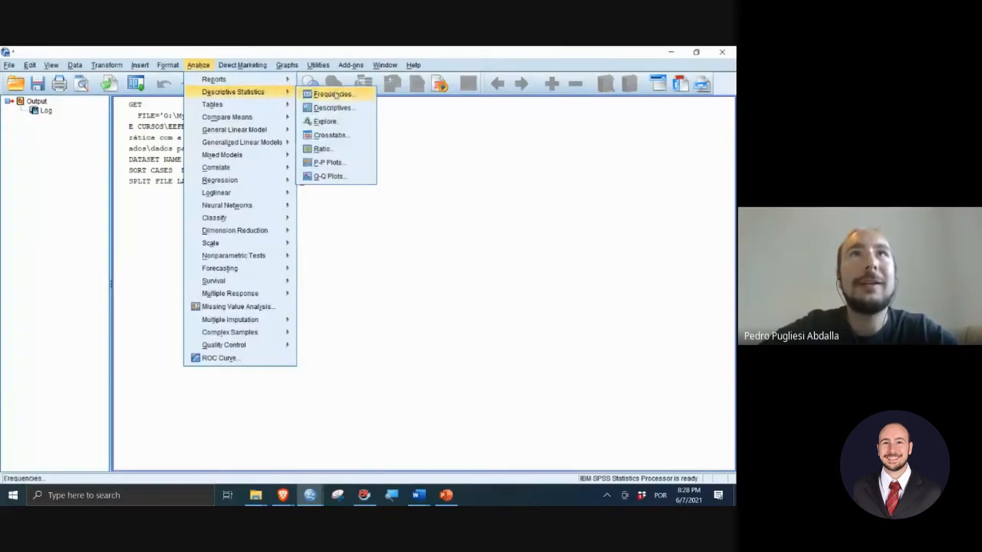
pyautogui.click(328, 125)
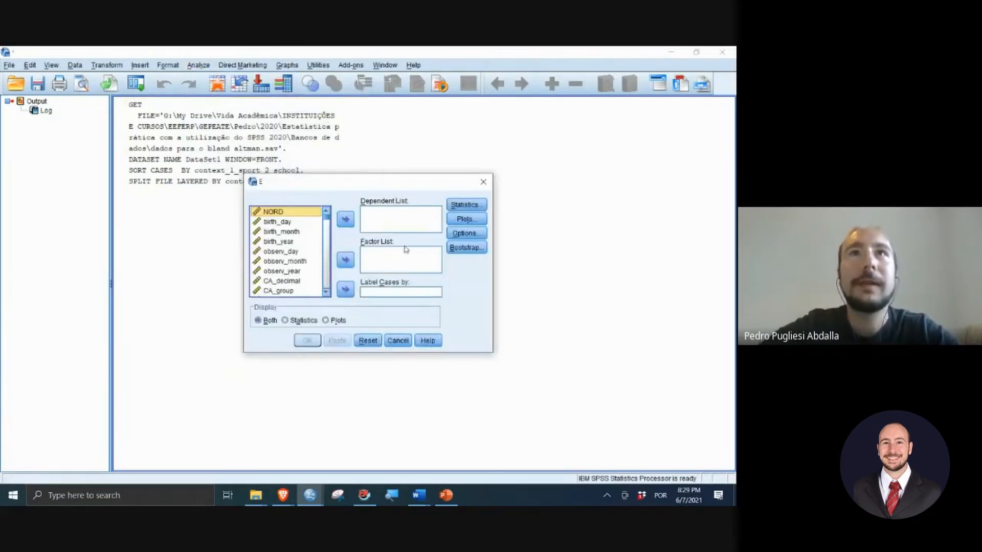
pyautogui.click(290, 224)
pyautogui.scroll(-1, 309, 230)
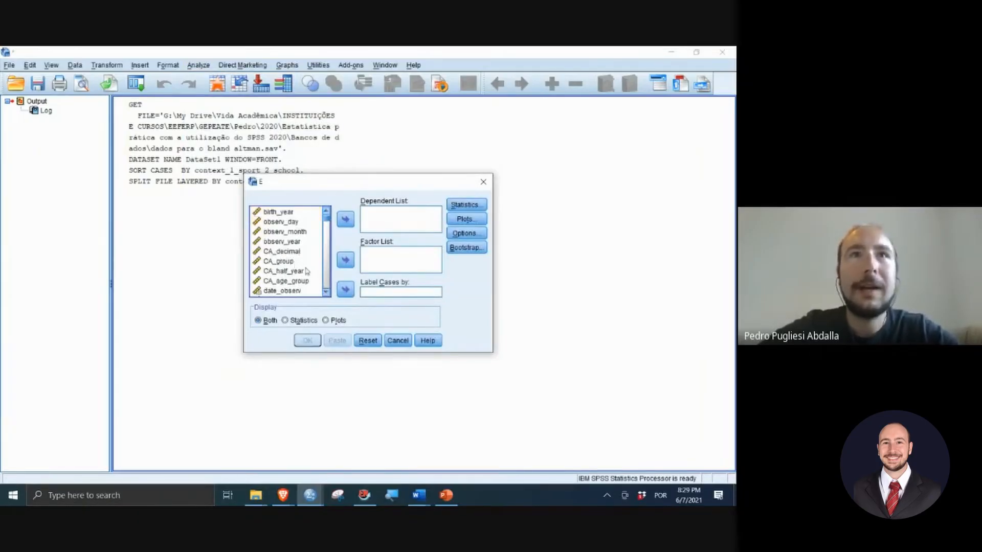
pyautogui.scroll(-1, 307, 271)
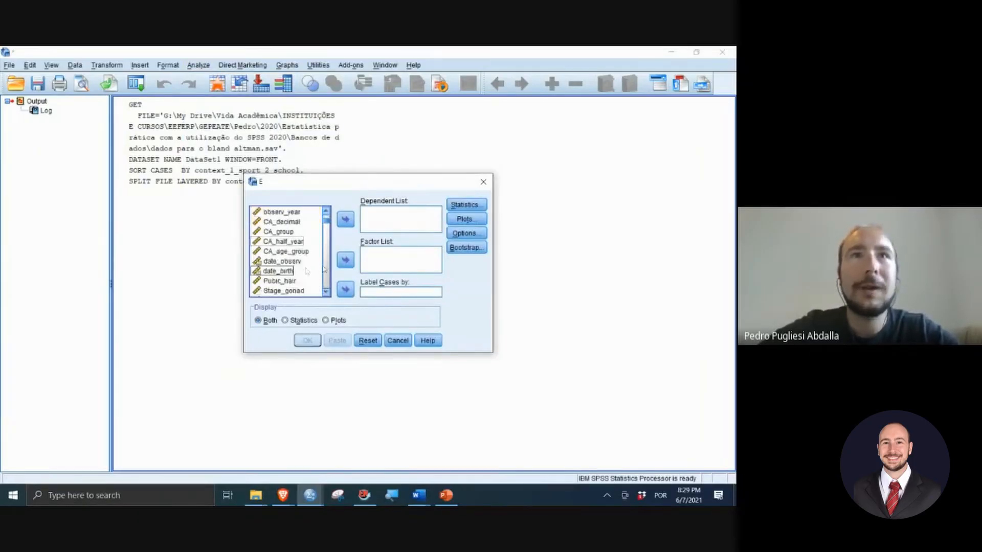
pyautogui.click(280, 252)
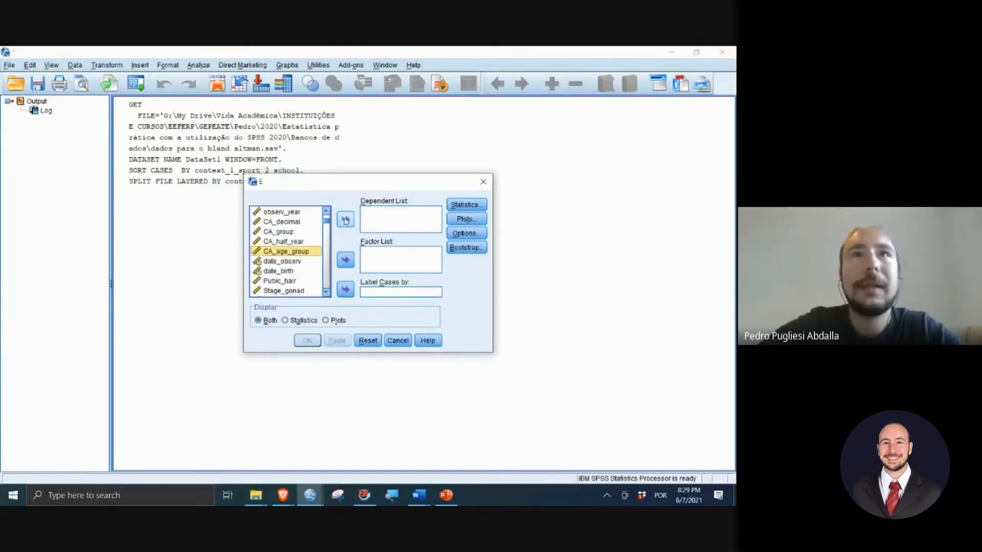
pyautogui.scroll(2, 310, 265)
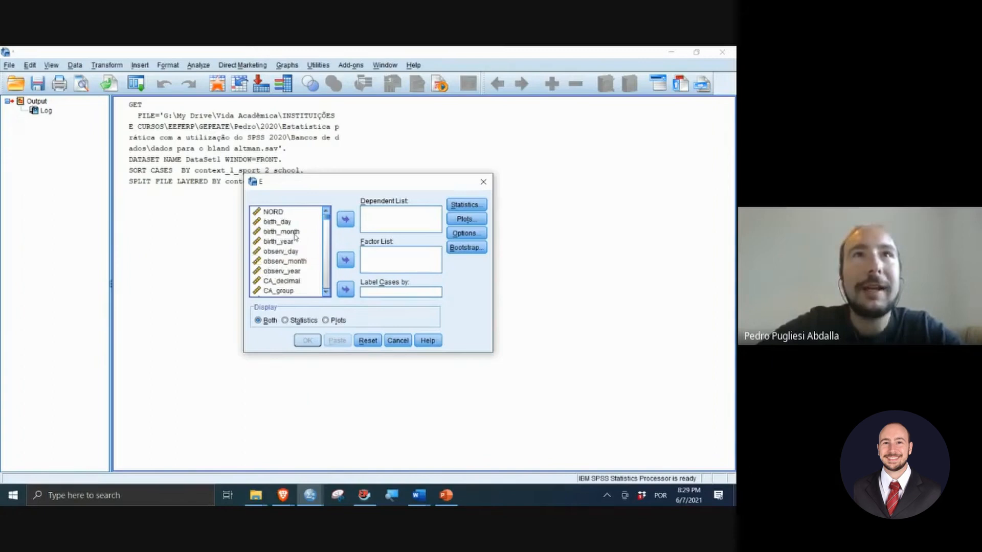
pyautogui.click(296, 282)
pyautogui.click(344, 220)
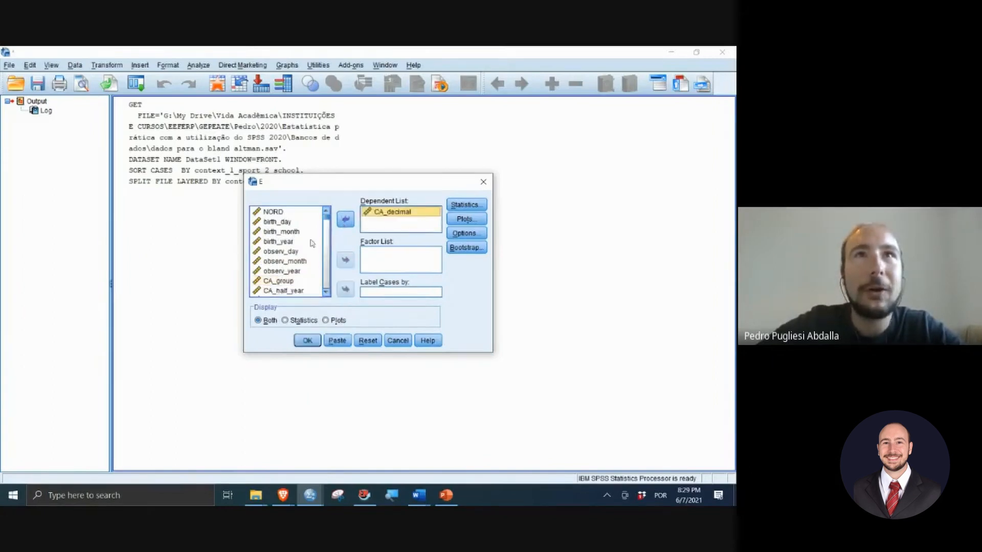
# Step: Add Stature_cm to the dependent variables of the Explore analysis
pyautogui.scroll(-2, 307, 246)
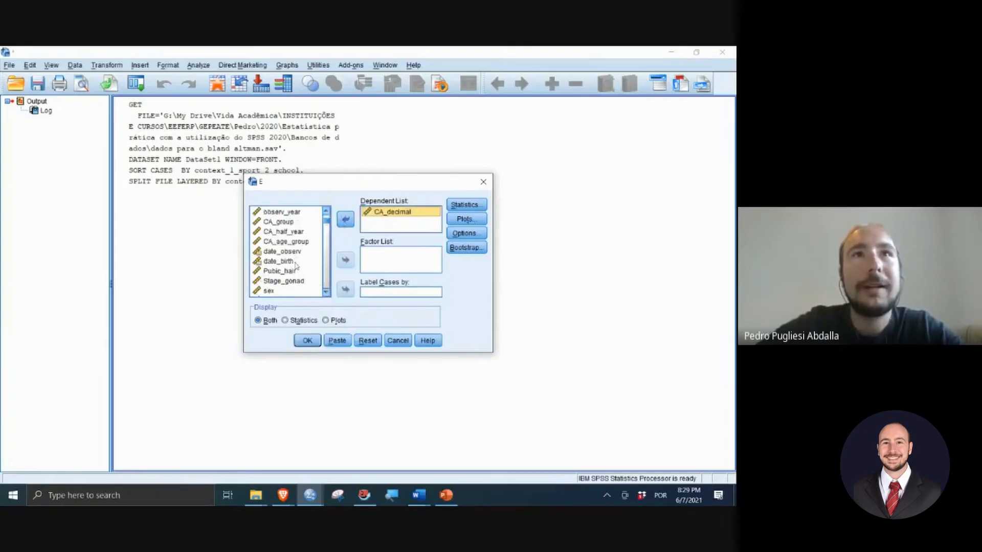
pyautogui.scroll(-1, 308, 258)
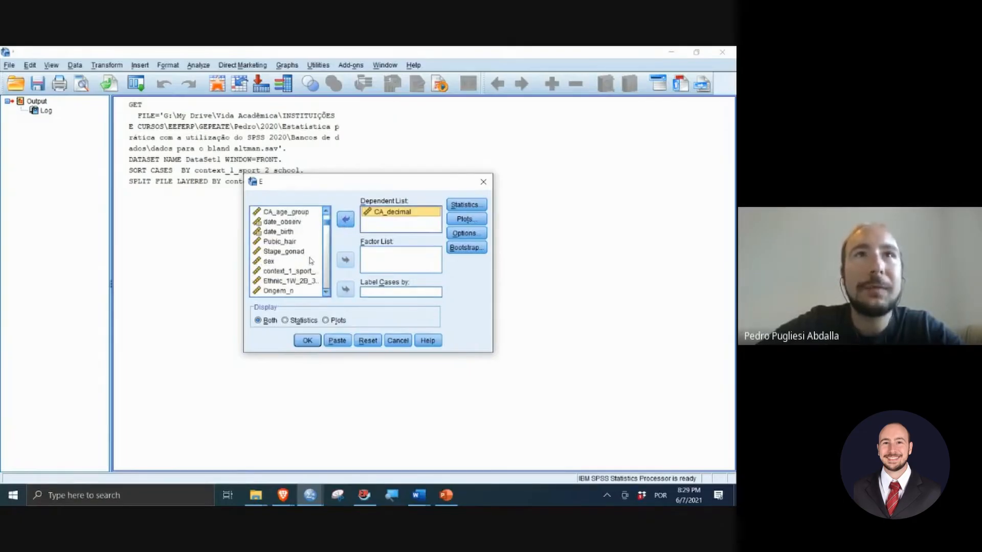
pyautogui.scroll(-1, 313, 261)
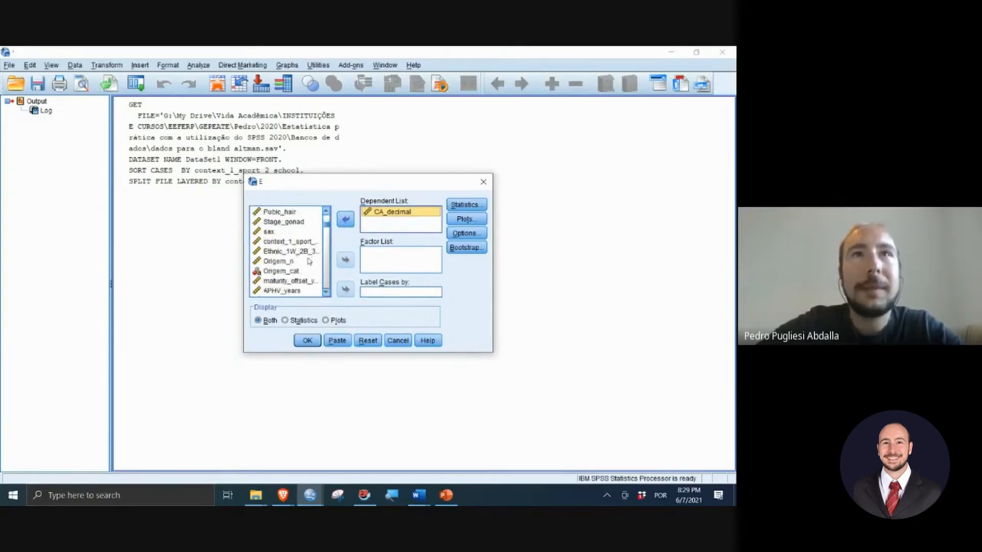
pyautogui.click(326, 294)
pyautogui.click(327, 294)
pyautogui.click(326, 294)
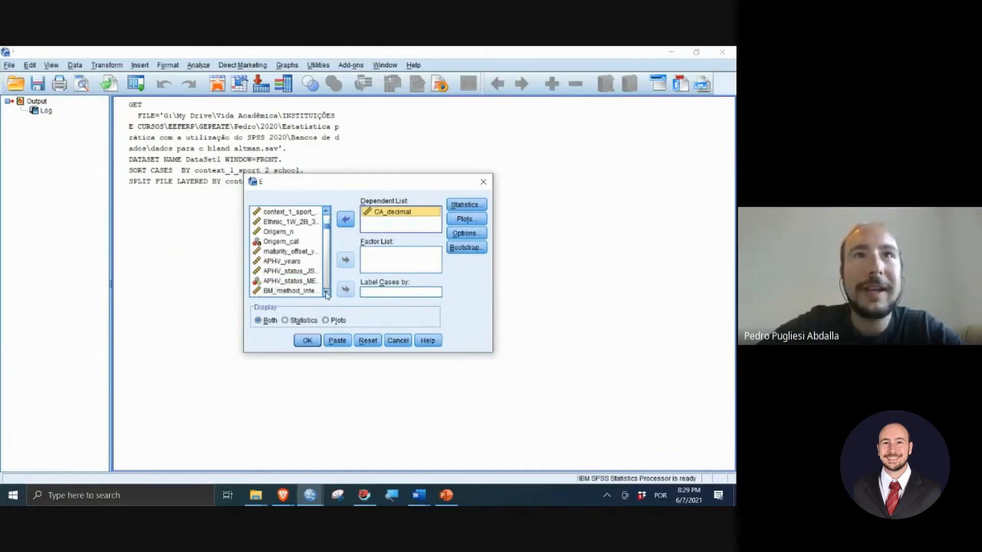
pyautogui.click(327, 294)
pyautogui.click(326, 294)
pyautogui.click(327, 294)
pyautogui.click(327, 294)
pyautogui.click(326, 294)
pyautogui.click(326, 294)
pyautogui.click(327, 293)
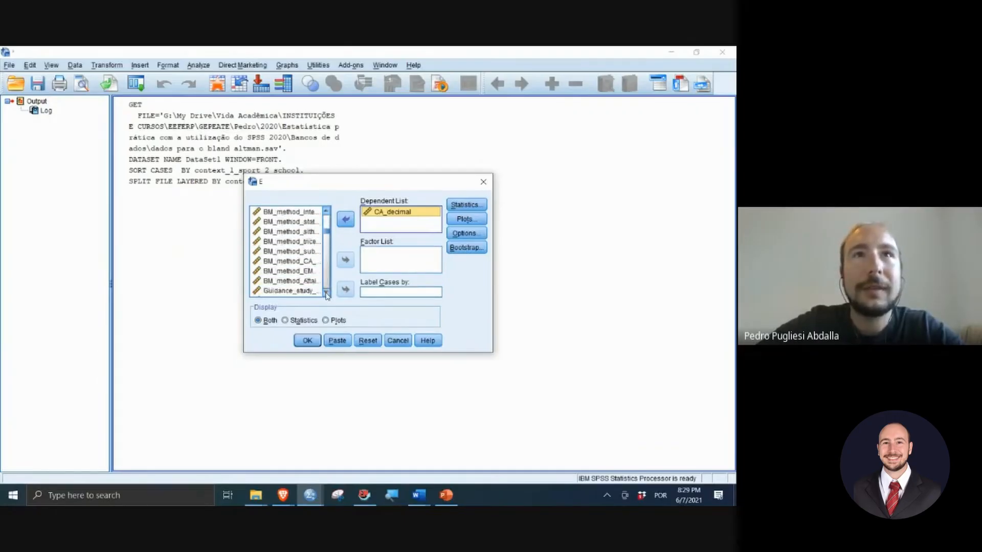
pyautogui.click(327, 293)
pyautogui.click(326, 294)
pyautogui.click(326, 294)
pyautogui.click(327, 294)
pyautogui.click(326, 293)
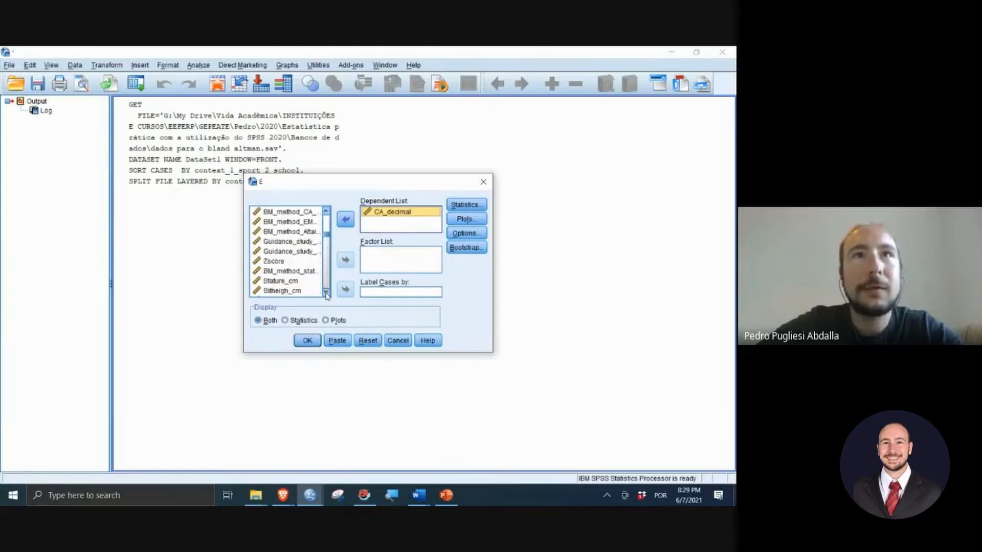
pyautogui.click(286, 282)
pyautogui.click(346, 219)
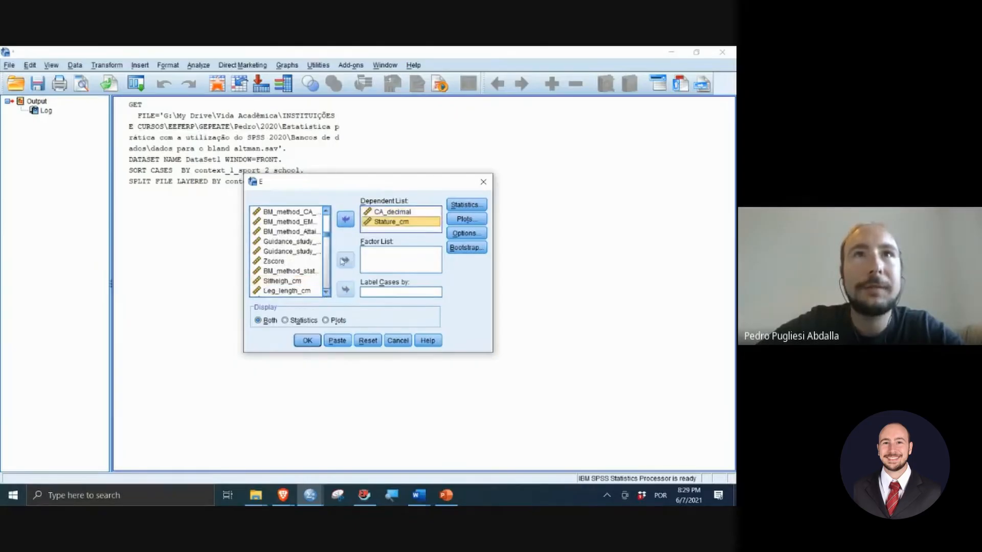
# Step: Add Sitheigh_cm and Leg_length_cm to the dependent variables
pyautogui.click(282, 281)
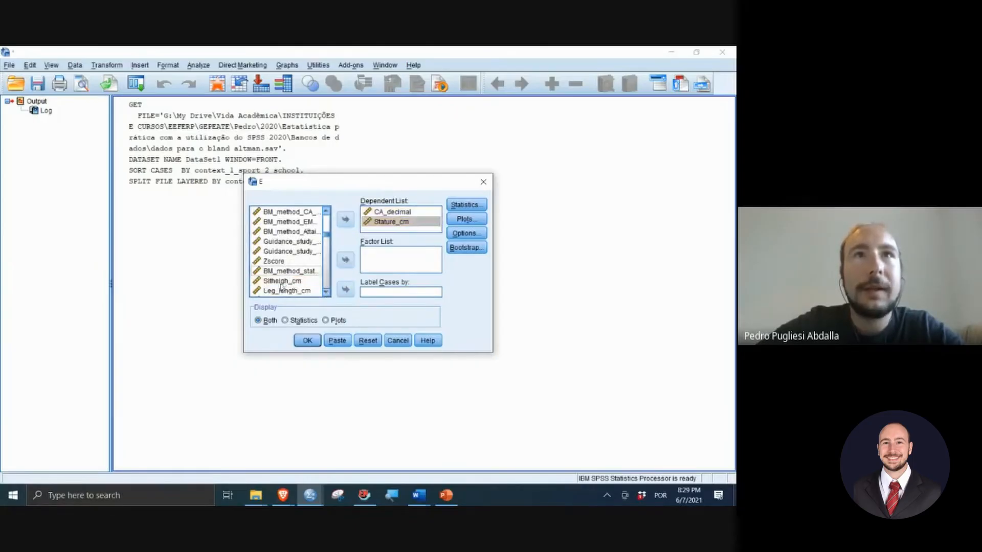
pyautogui.click(345, 220)
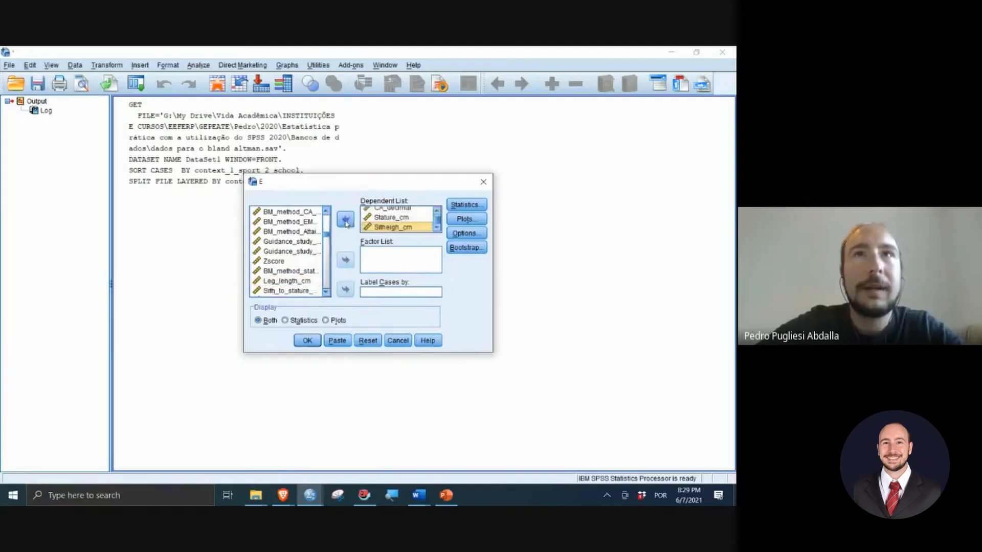
pyautogui.scroll(-1, 307, 270)
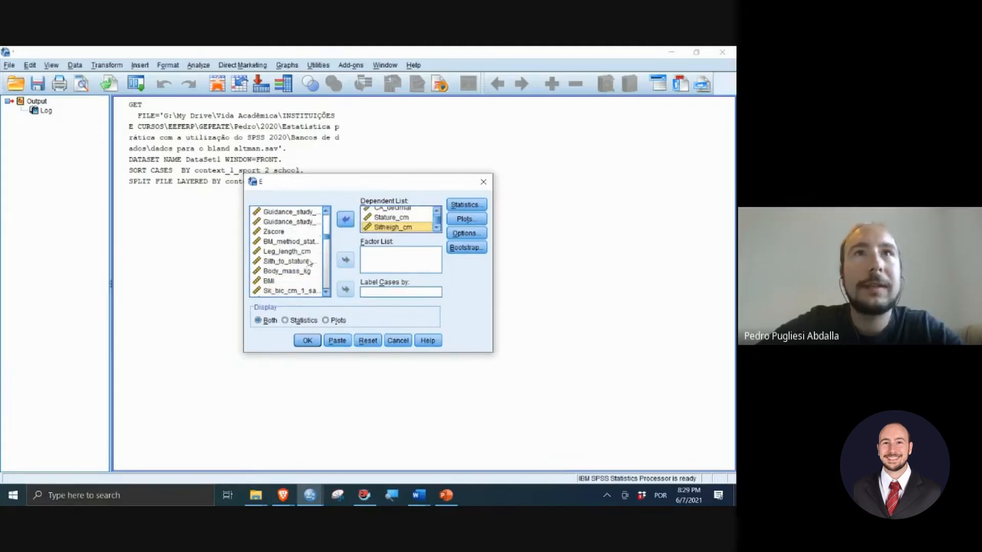
pyautogui.click(300, 252)
pyautogui.click(348, 221)
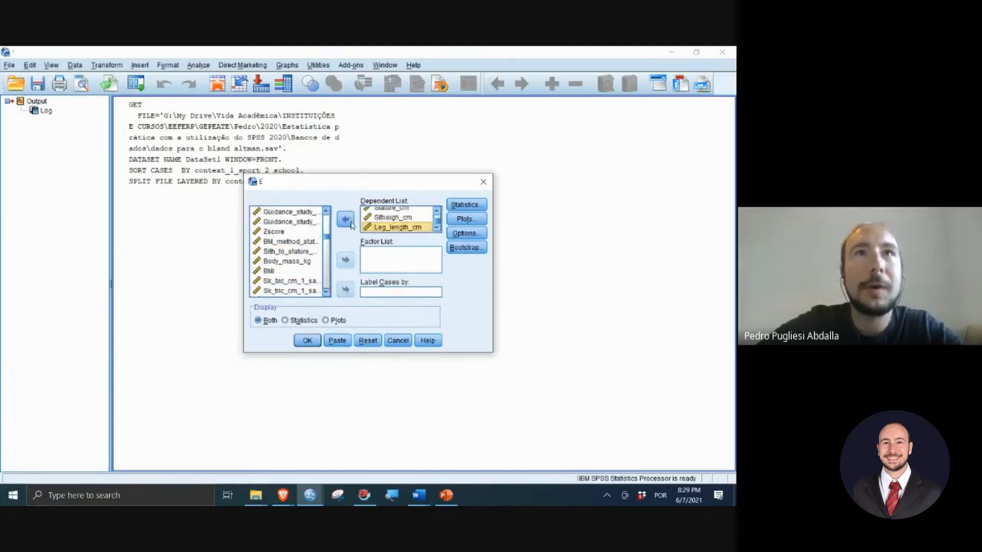
# Step: Add Body_mass_kg and BMI as dependent variables, placing Body_mass_kg before Stature_cm and BMI directly after it
pyautogui.click(286, 261)
pyautogui.click(345, 220)
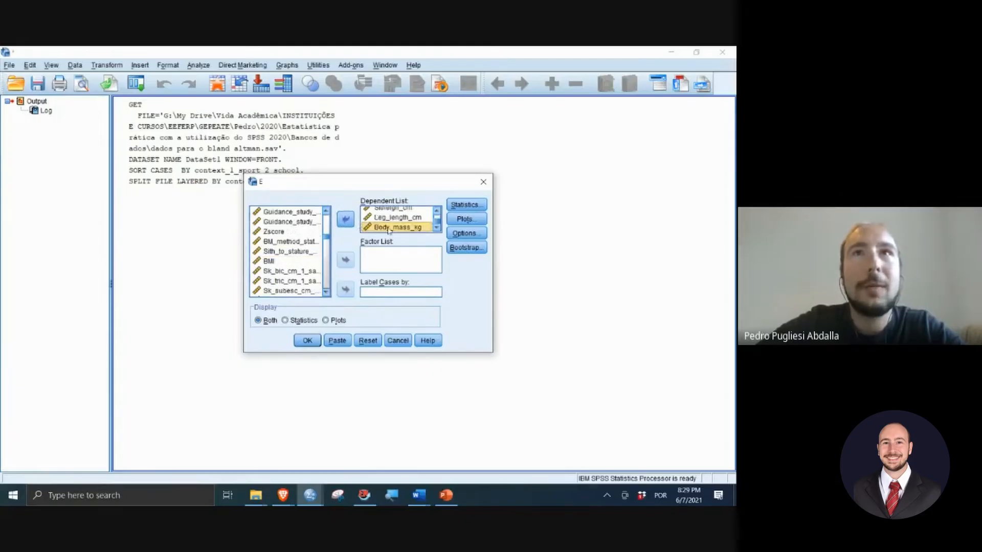
pyautogui.moveTo(393, 229)
pyautogui.mouseDown()
pyautogui.moveTo(401, 213)
pyautogui.moveTo(401, 230)
pyautogui.moveTo(400, 215)
pyautogui.moveTo(390, 220)
pyautogui.moveTo(390, 230)
pyautogui.moveTo(401, 211)
pyautogui.moveTo(402, 231)
pyautogui.mouseUp()
pyautogui.click(274, 261)
pyautogui.click(347, 219)
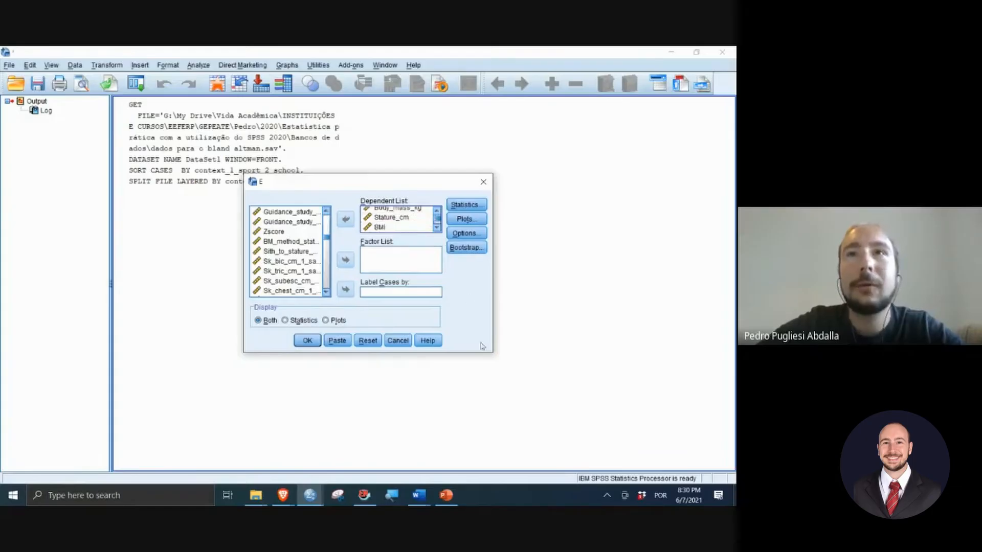
# Step: Enlarge the Explore dialog and review the order of the dependent variables
pyautogui.moveTo(500, 358); pyautogui.dragTo(583, 435)
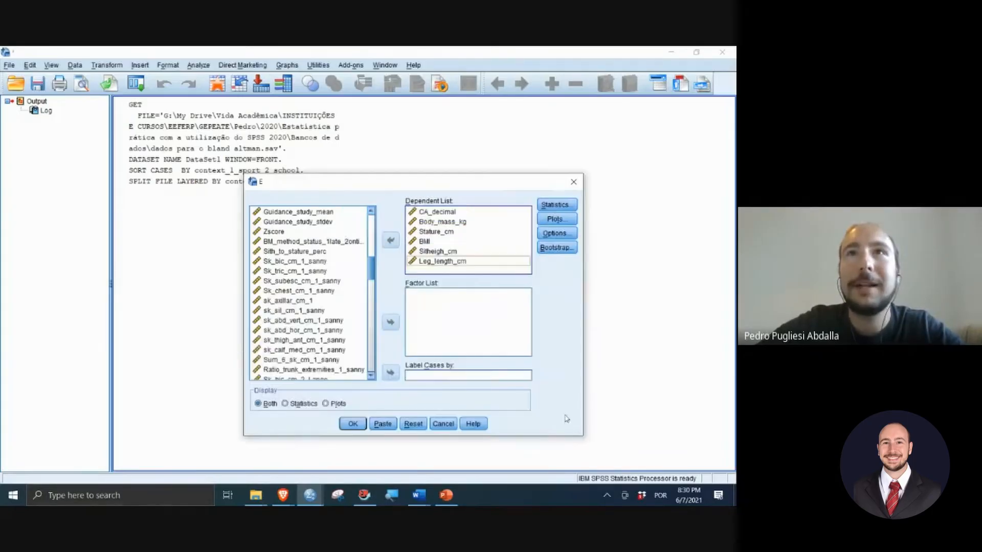
pyautogui.click(440, 242)
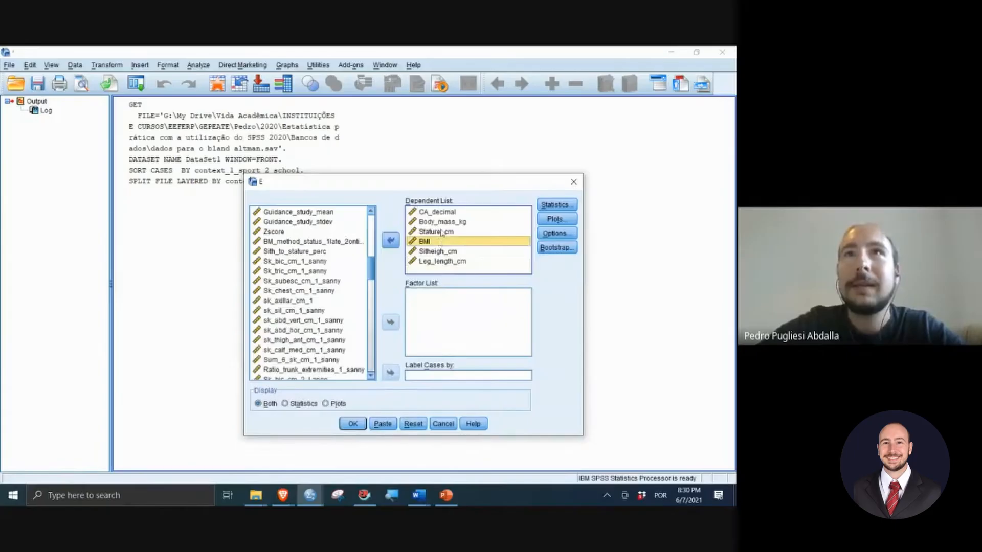
pyautogui.click(445, 222)
pyautogui.click(444, 233)
pyautogui.click(439, 243)
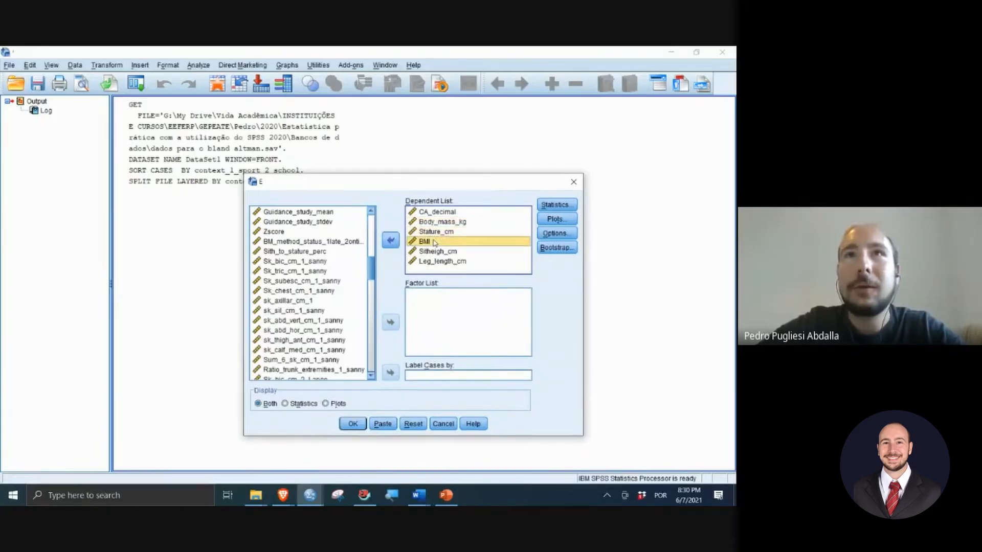
pyautogui.click(450, 254)
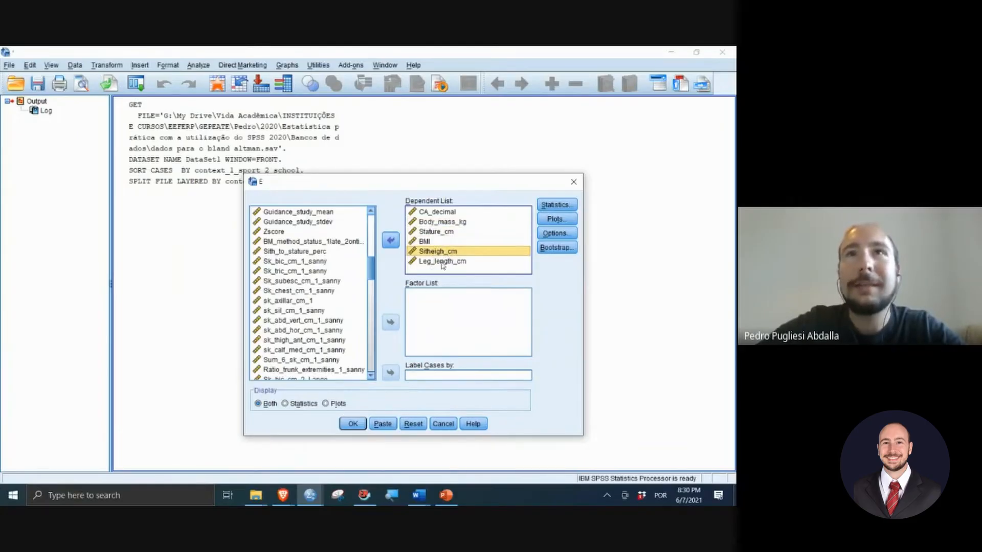
# Step: Add the skinfold sum Sum_6_sk_cm_1_sanny to the dependent variables
pyautogui.scroll(-1, 350, 286)
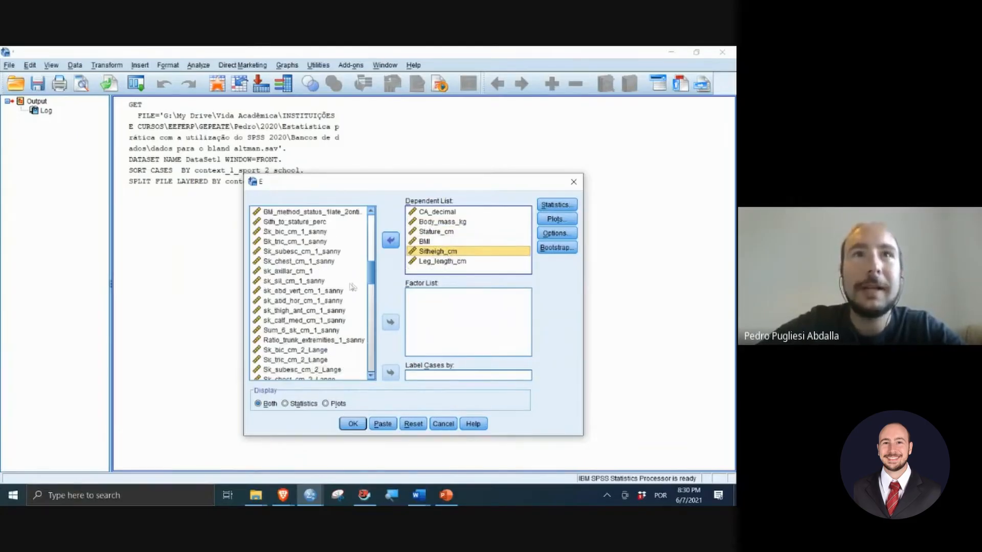
pyautogui.click(315, 331)
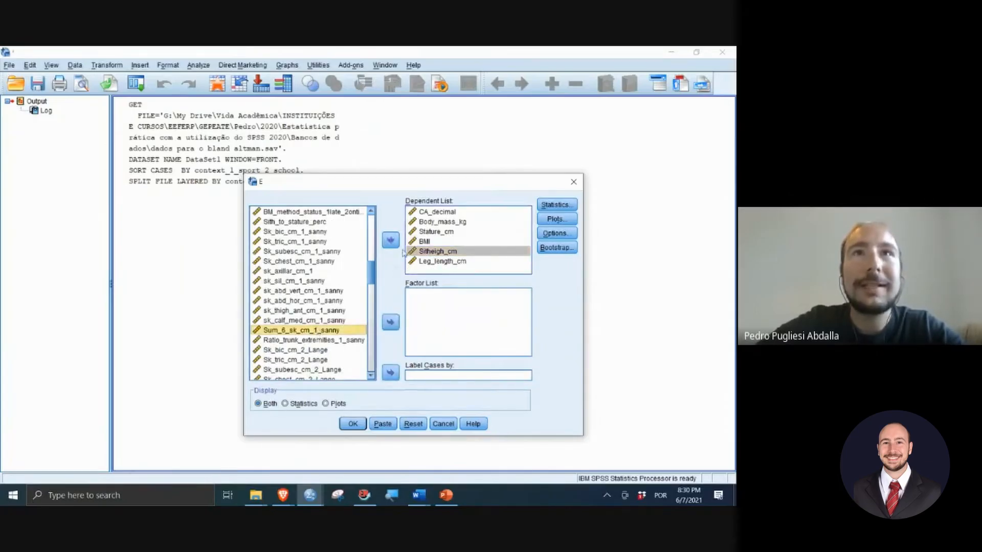
pyautogui.click(390, 240)
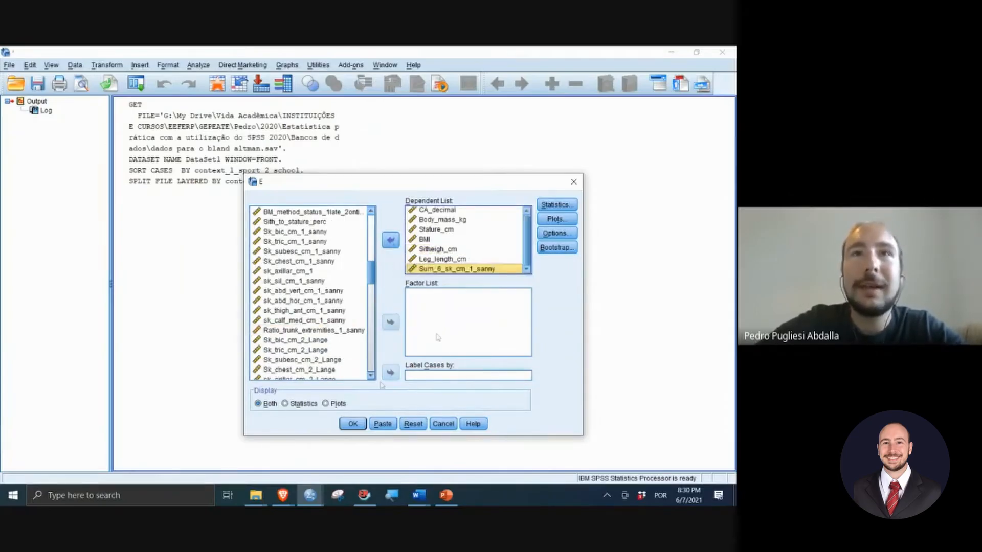
# Step: Check the statistics, plots and missing-value options of the Explore analysis, keeping the default settings
pyautogui.click(570, 207)
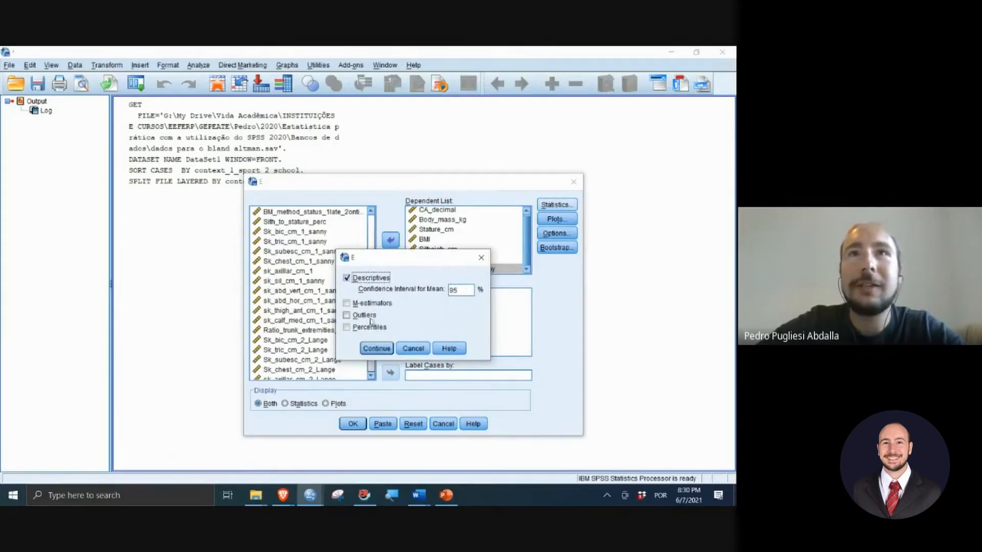
pyautogui.click(481, 257)
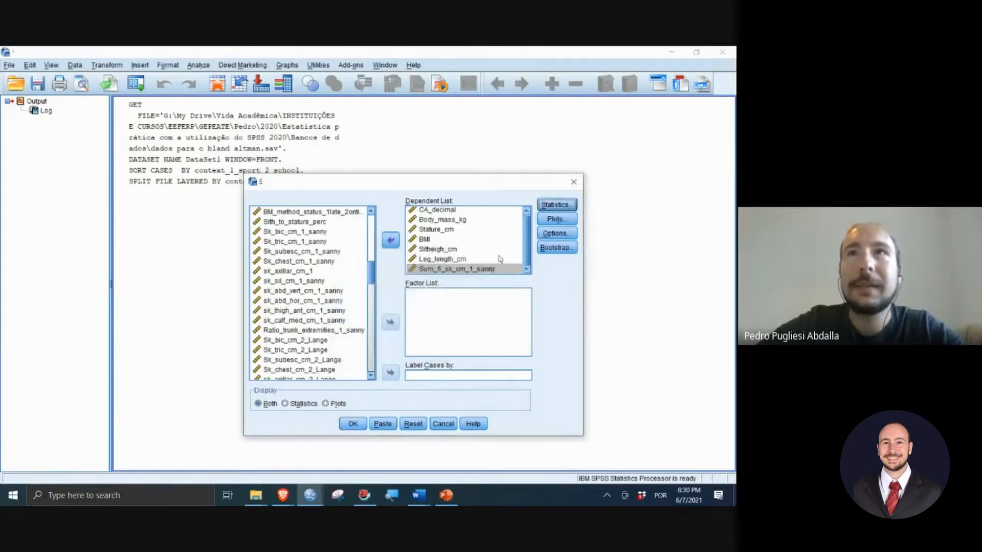
pyautogui.click(555, 219)
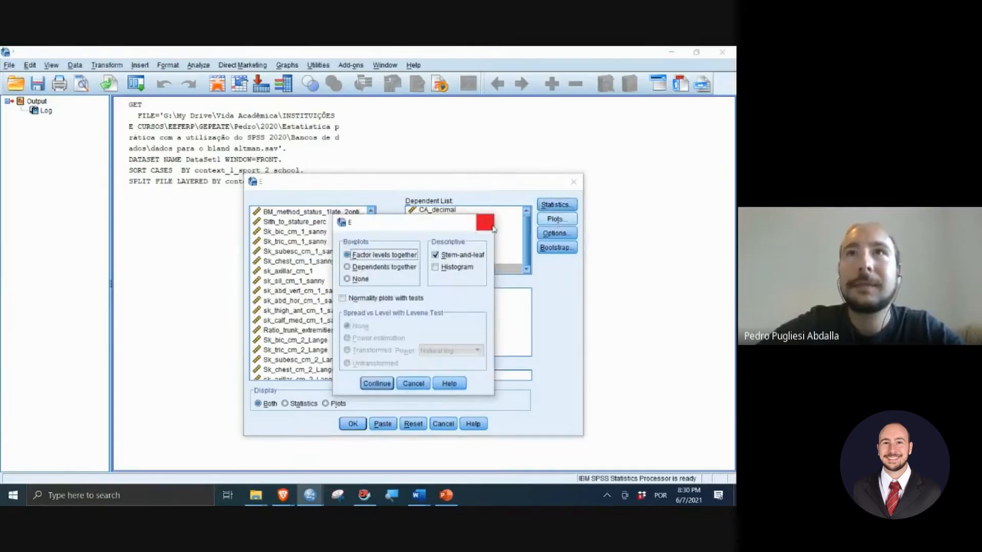
pyautogui.click(485, 223)
pyautogui.click(555, 233)
pyautogui.click(464, 264)
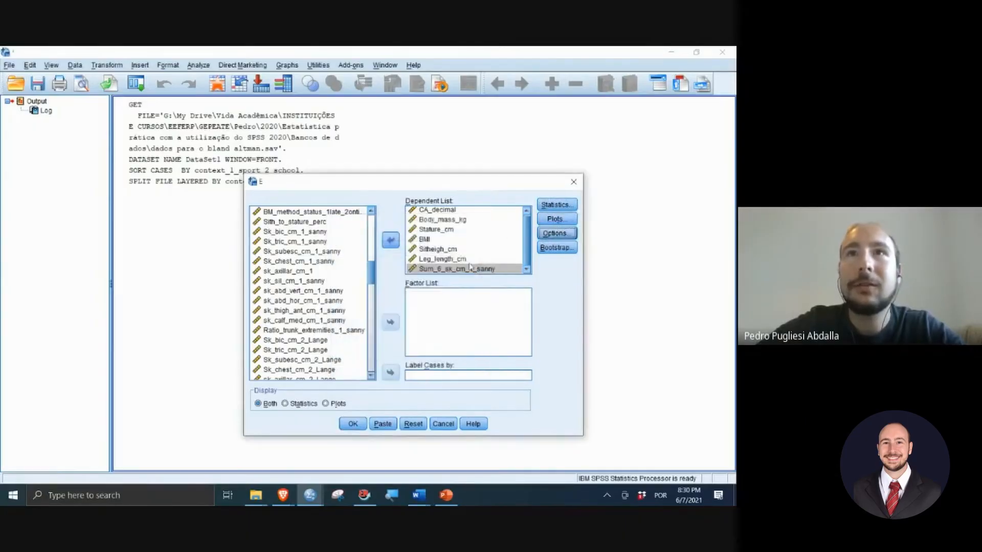
# Step: Run the Explore analysis and examine the Case Processing Summary and Descriptives tables by context group
pyautogui.click(353, 423)
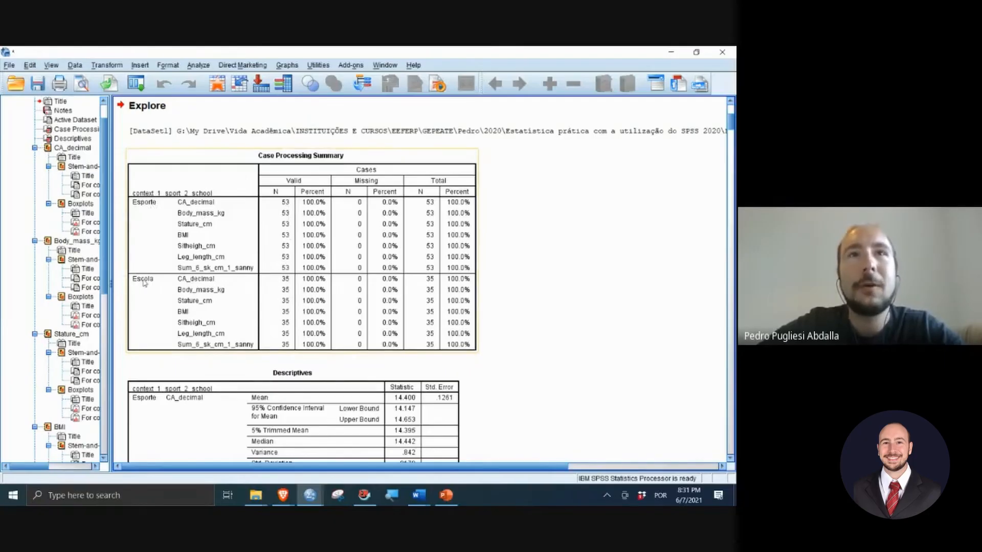
pyautogui.scroll(-3, 230, 269)
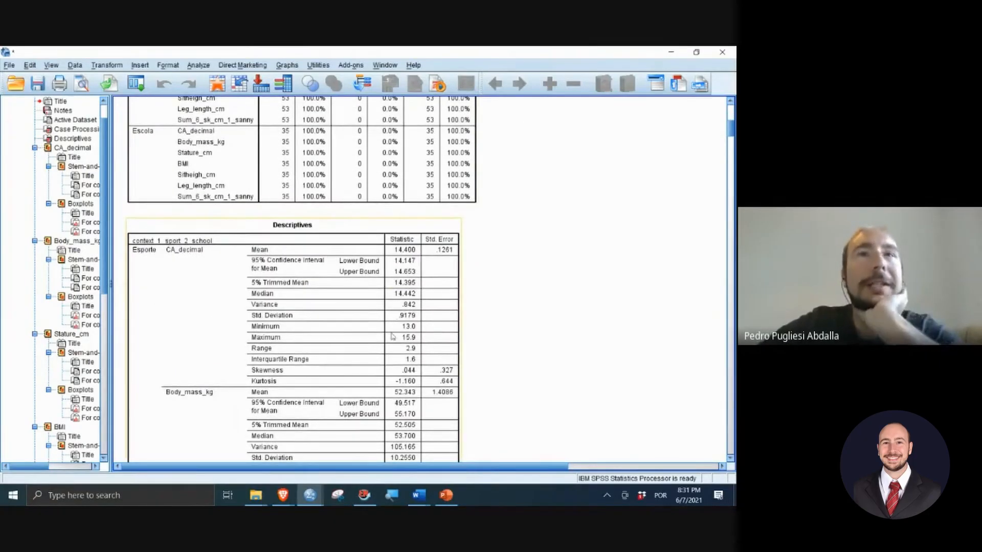
pyautogui.scroll(-1, 378, 332)
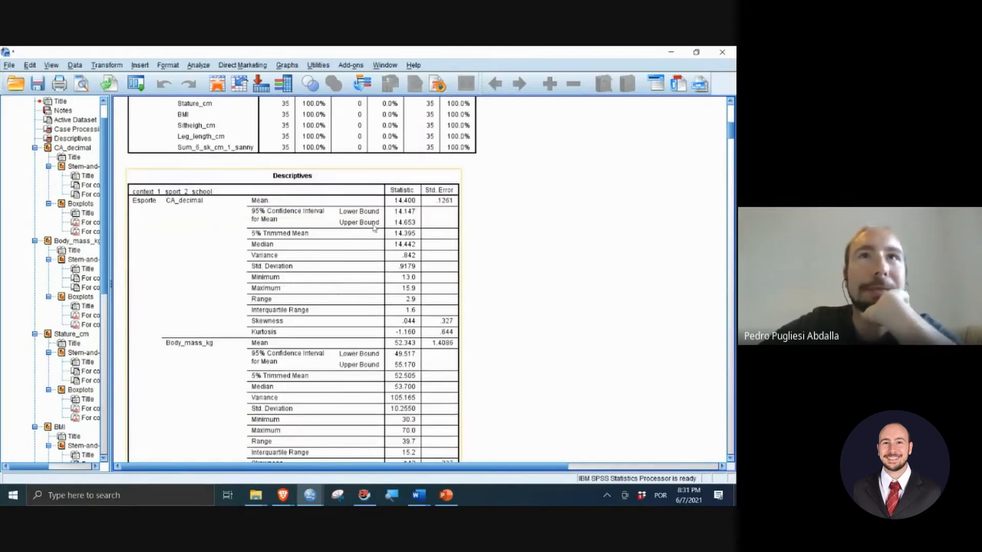
# Step: Examine the Descriptives table for the Esporte and Escola groups, variable by variable, down to the first stem-and-leaf plot
pyautogui.scroll(-1, 256, 223)
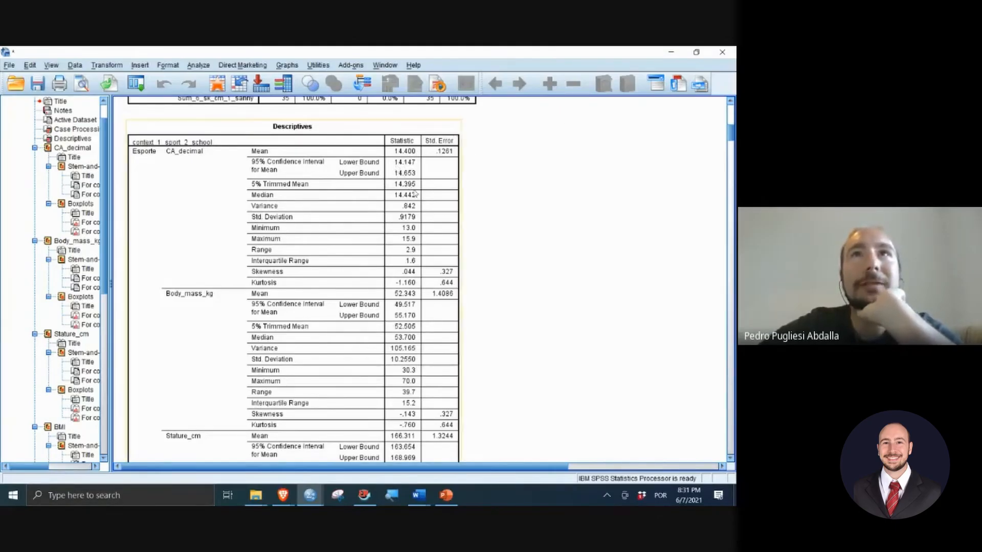
pyautogui.scroll(-2, 395, 160)
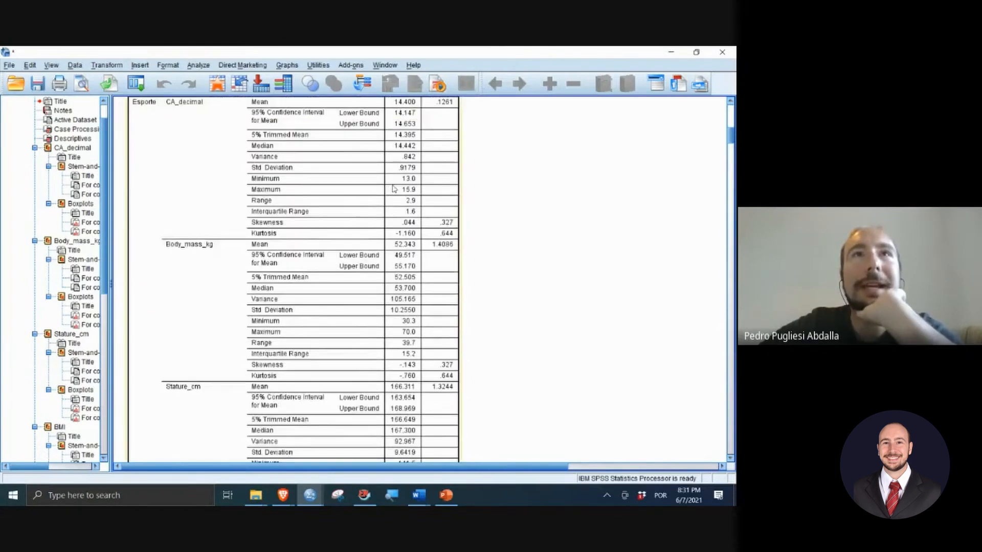
pyautogui.scroll(3, 209, 217)
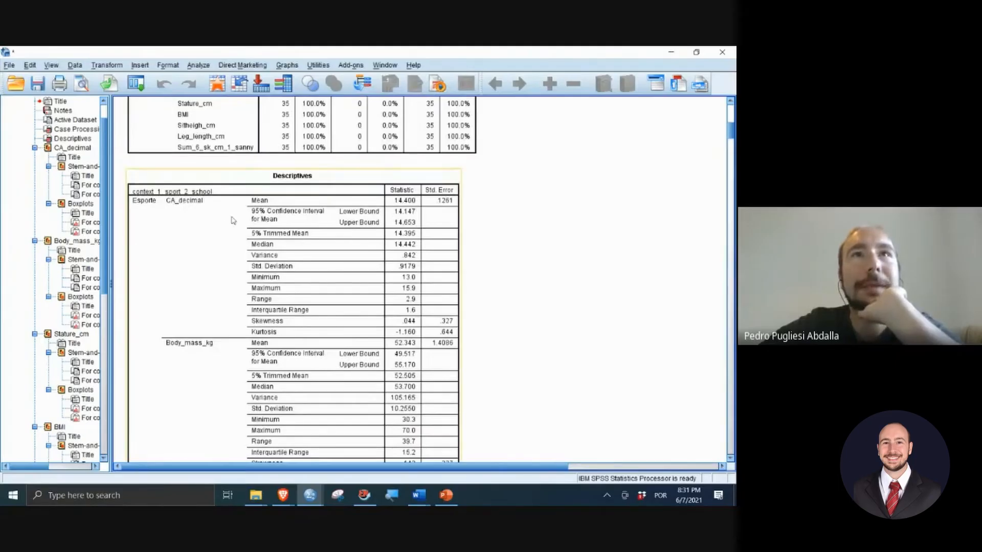
pyautogui.scroll(-2, 353, 251)
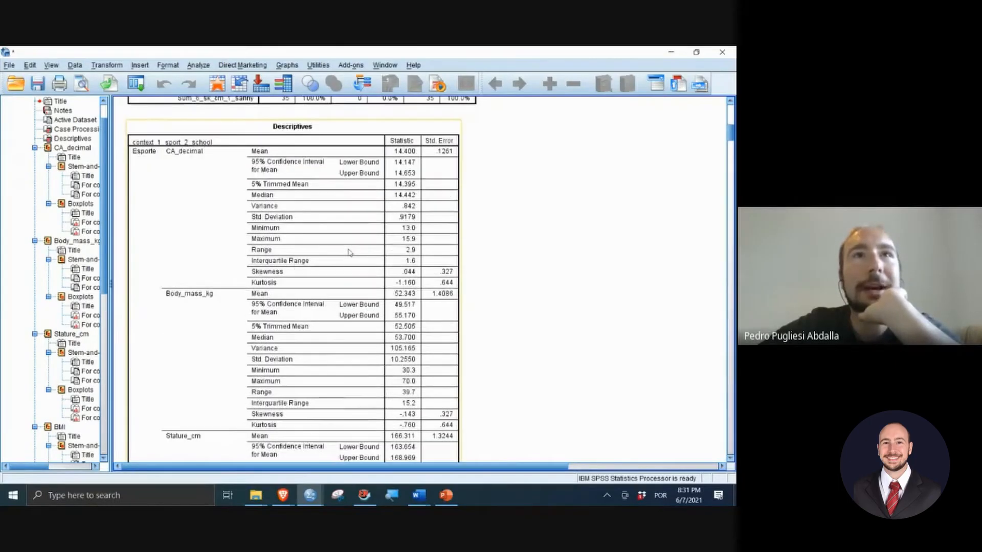
pyautogui.scroll(-9, 306, 260)
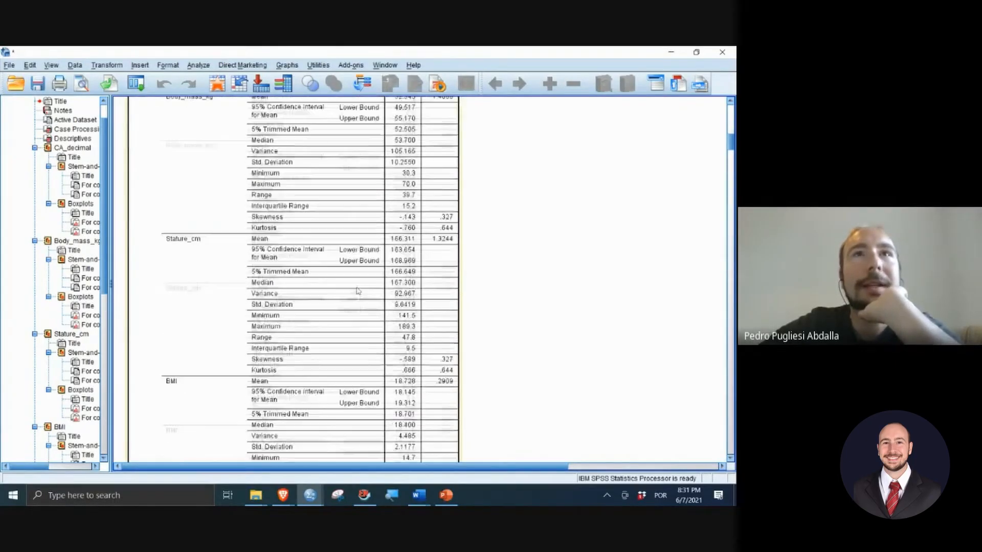
pyautogui.scroll(-15, 348, 248)
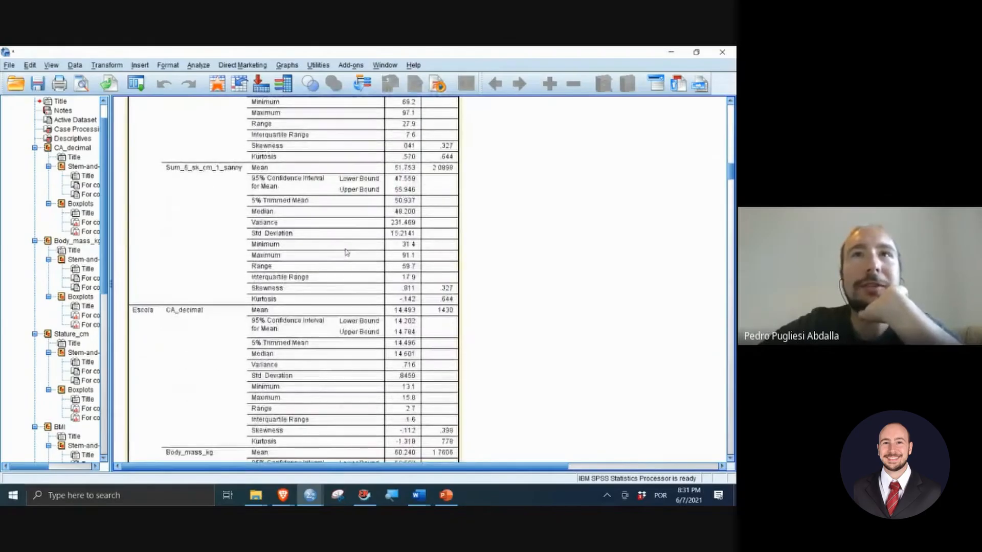
pyautogui.scroll(-6, 352, 241)
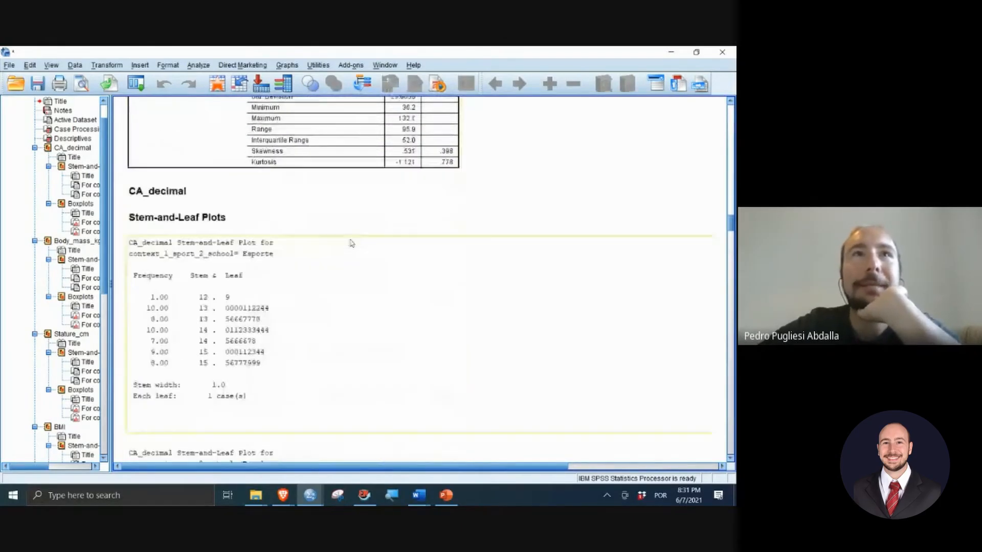
pyautogui.scroll(15, 346, 241)
pyautogui.scroll(10, 327, 253)
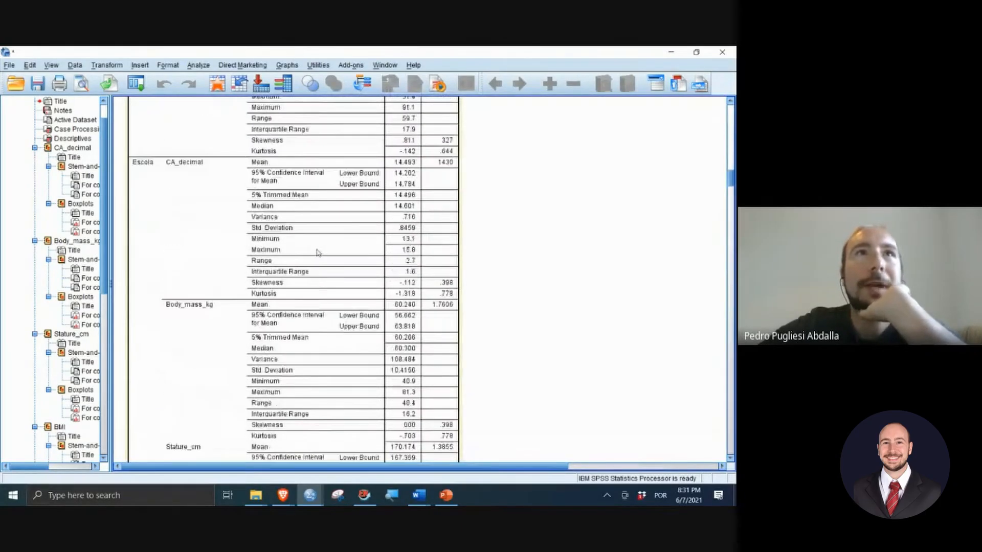
# Step: Copy the whole Descriptives table from the output and create a blank workbook in Excel
pyautogui.rightClick(289, 256)
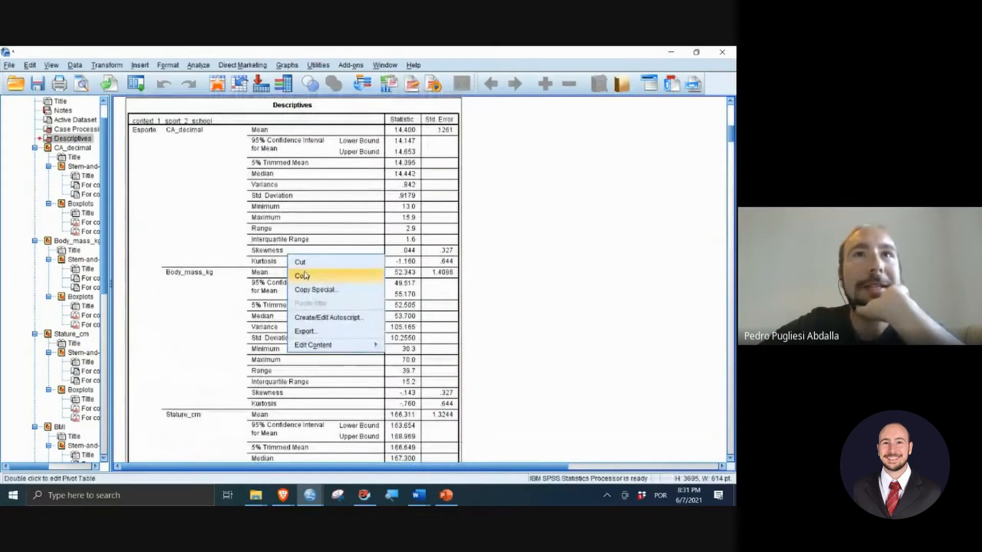
pyautogui.click(303, 276)
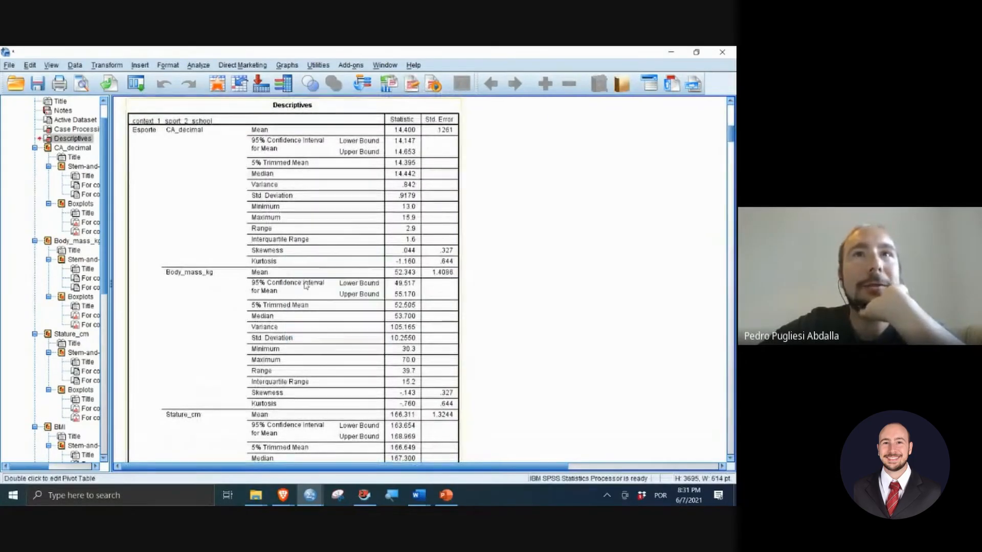
pyautogui.click(172, 499)
pyautogui.write('exc')
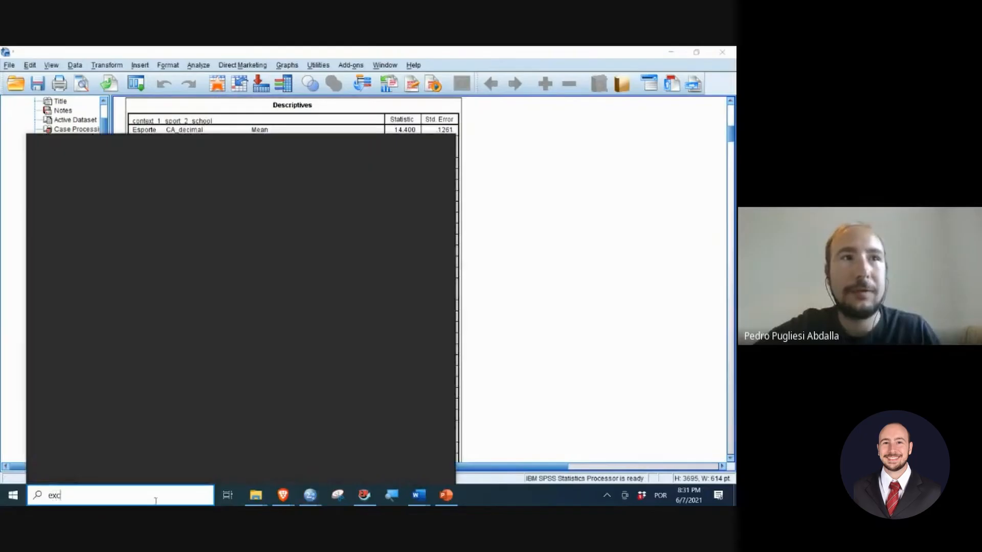
pyautogui.write('el')
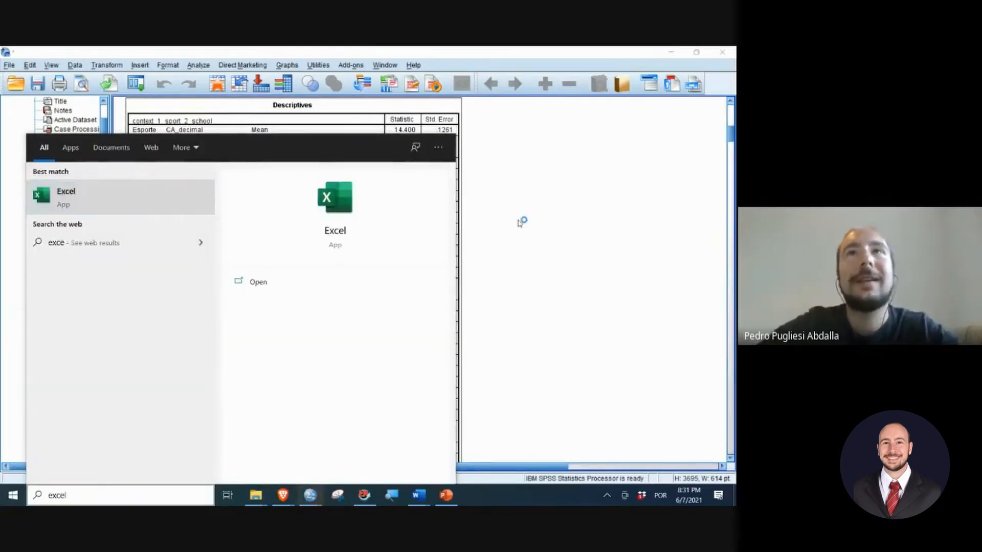
pyautogui.press('Return')
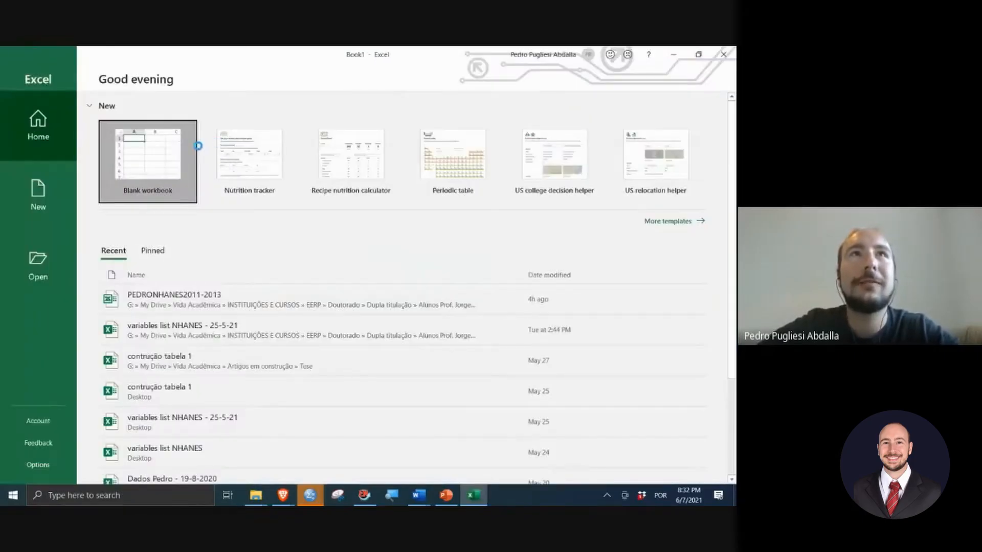
pyautogui.click(197, 147)
# Step: Paste the Descriptives table into Sheet1 starting at cell B2 and dismiss the Office license notice
pyautogui.click(72, 246)
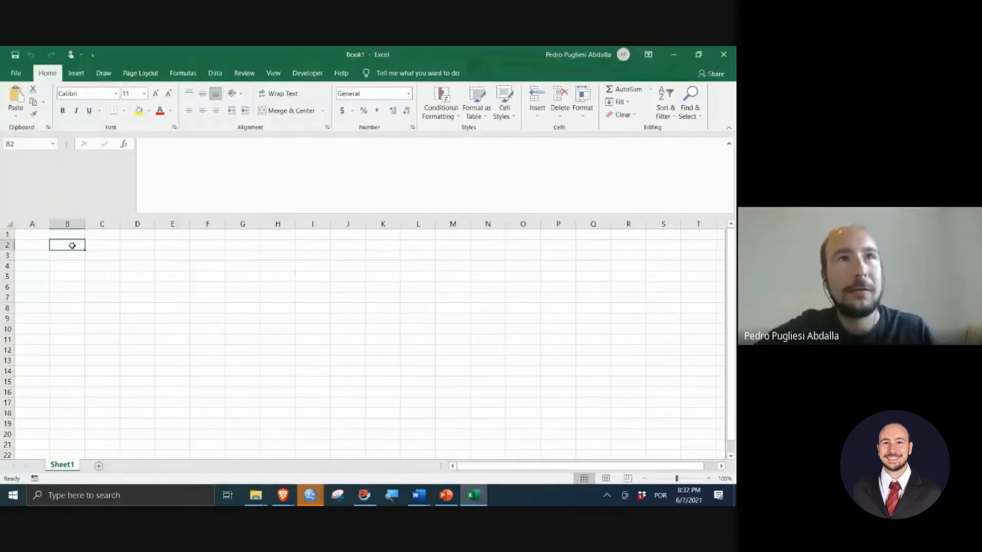
pyautogui.hotkey('ctrl', 'v')
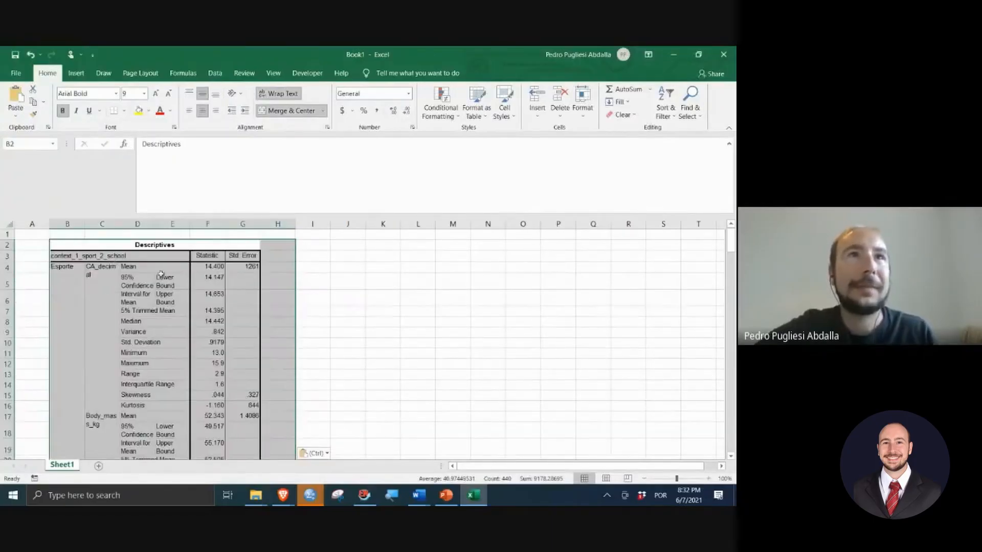
pyautogui.keyDown('ctrl'); pyautogui.scroll(-2, 162, 274); pyautogui.keyUp('ctrl')
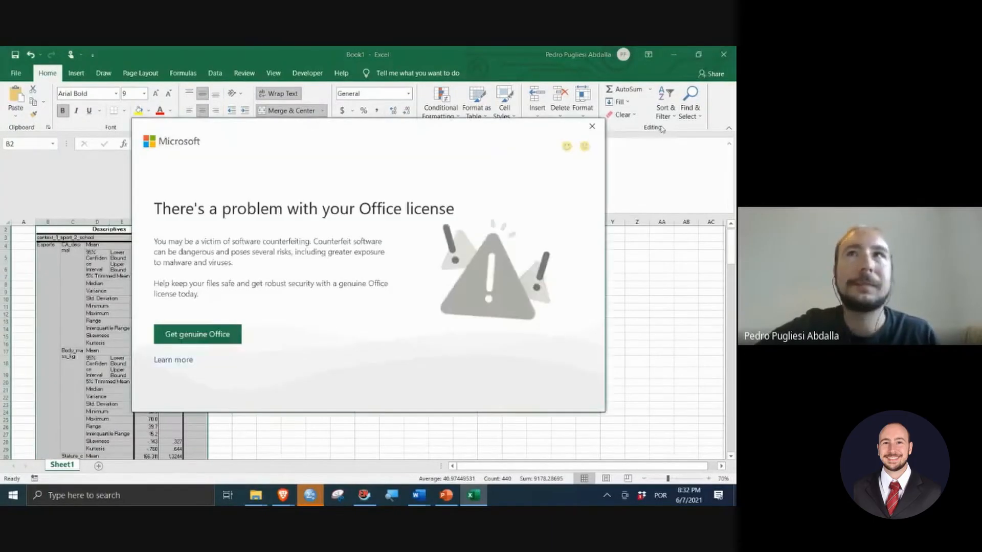
pyautogui.click(592, 128)
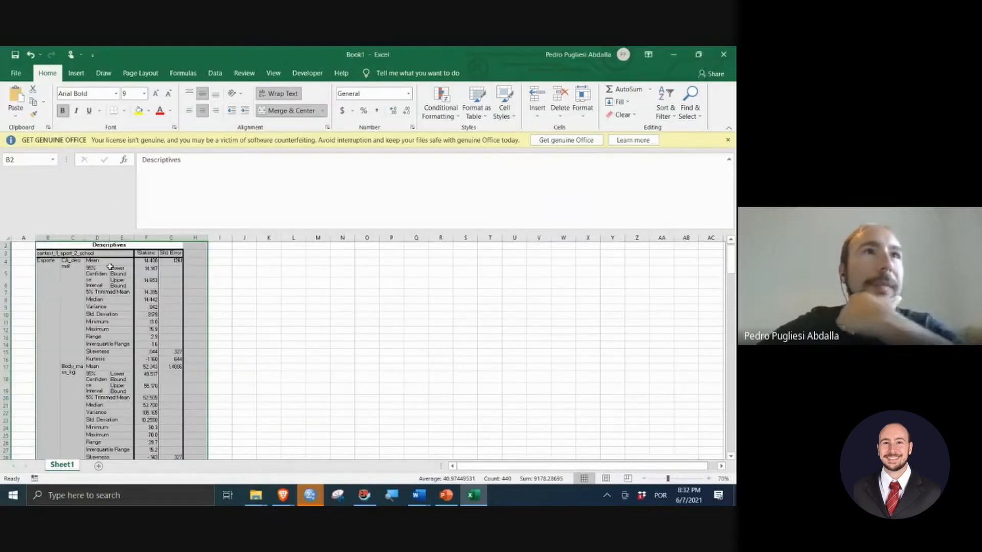
pyautogui.scroll(-1, 98, 318)
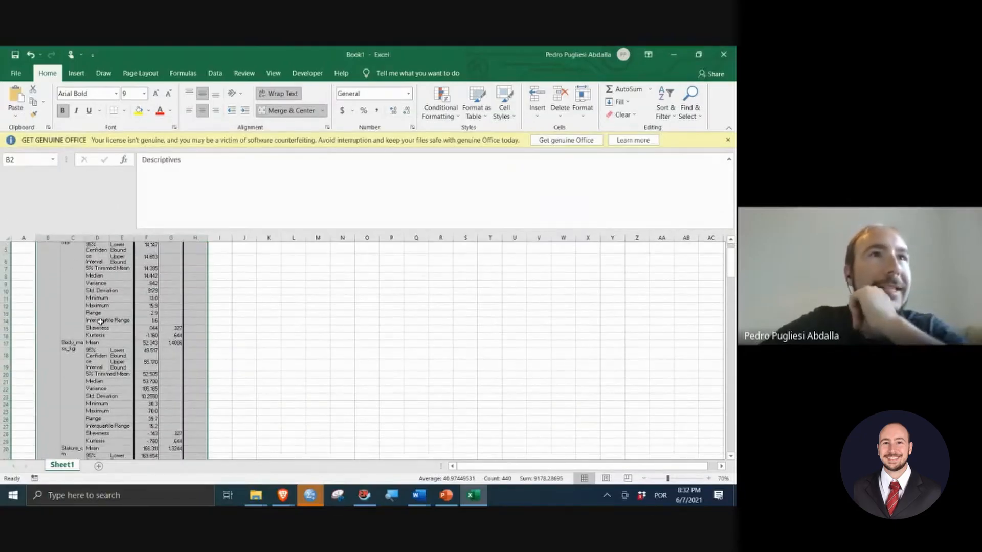
pyautogui.scroll(2, 101, 321)
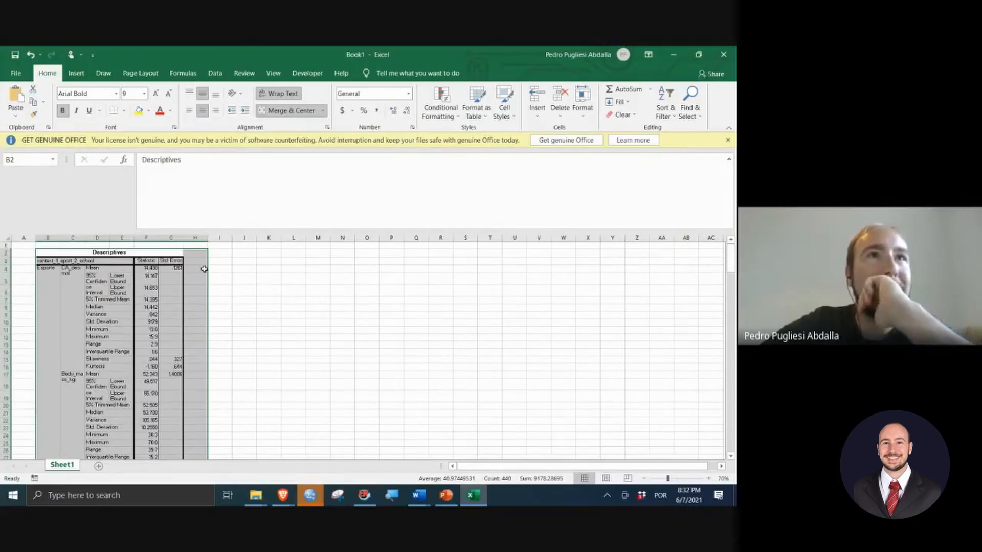
# Step: Copy the Esporte CA_decimal statistics from Mean to Interquartile Range with their labels and paste them transposed starting at cell J4
pyautogui.click(140, 275)
pyautogui.moveTo(94, 268); pyautogui.dragTo(146, 351)
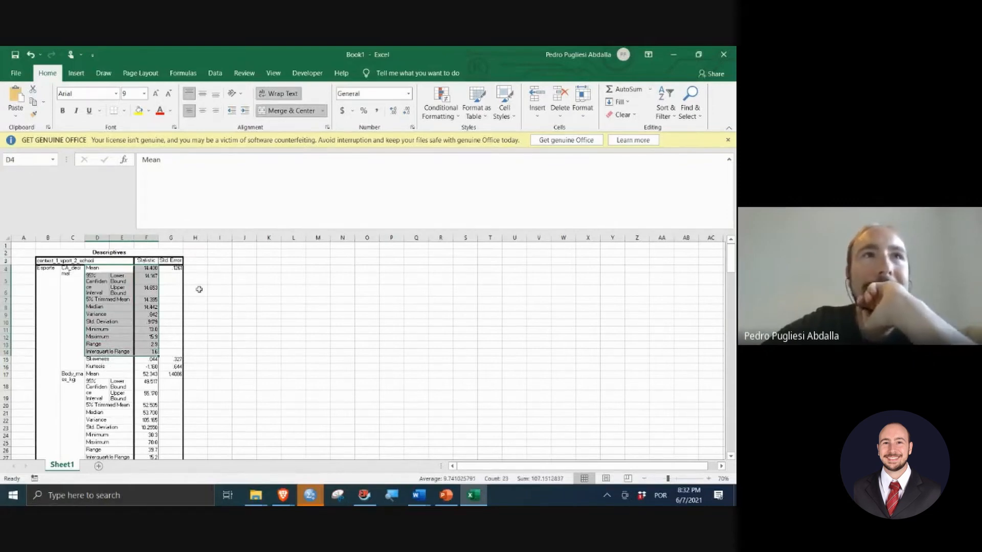
pyautogui.rightClick(122, 289)
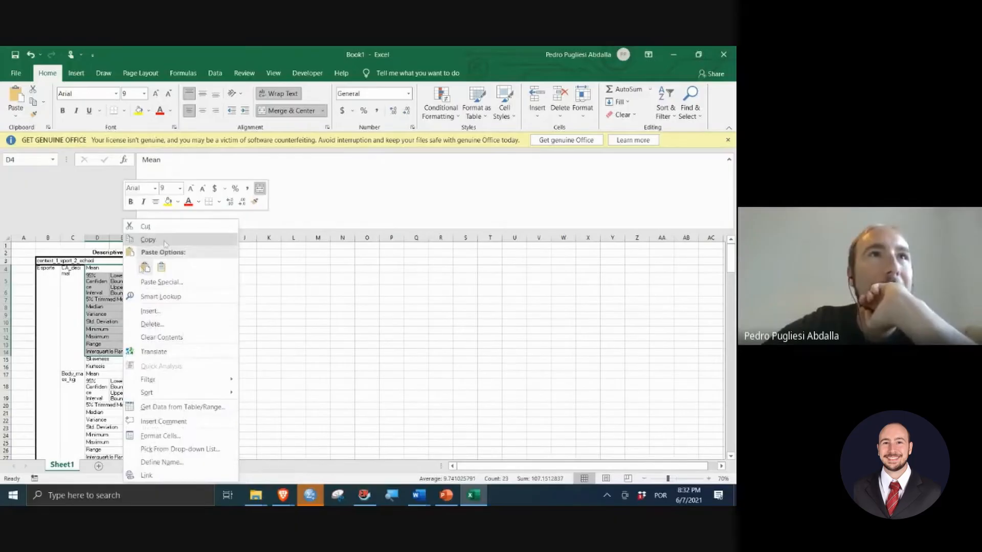
pyautogui.click(148, 240)
pyautogui.rightClick(248, 268)
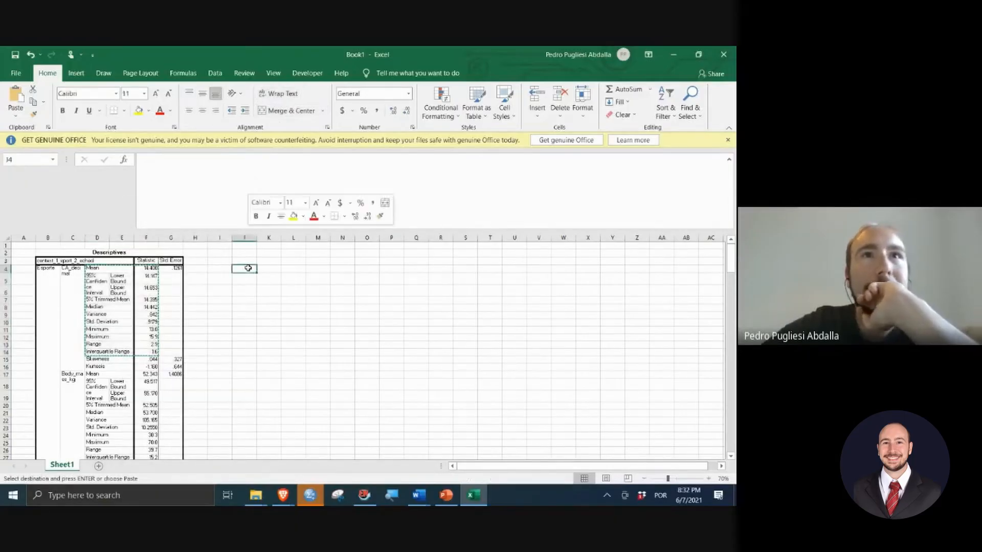
pyautogui.click(321, 283)
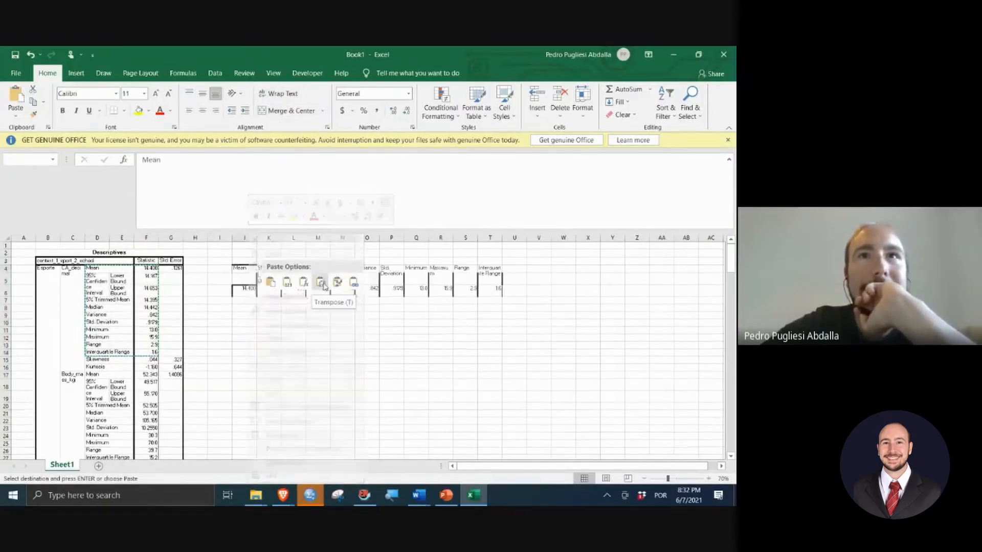
pyautogui.click(343, 311)
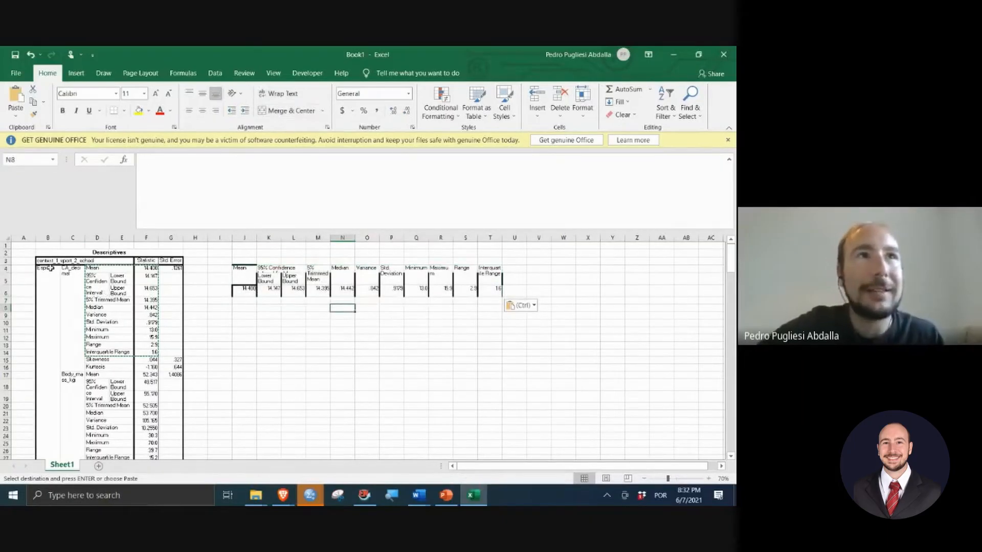
# Step: Copy the CA_decimal variable name into cell I6 as the label of the transposed row
pyautogui.click(75, 282)
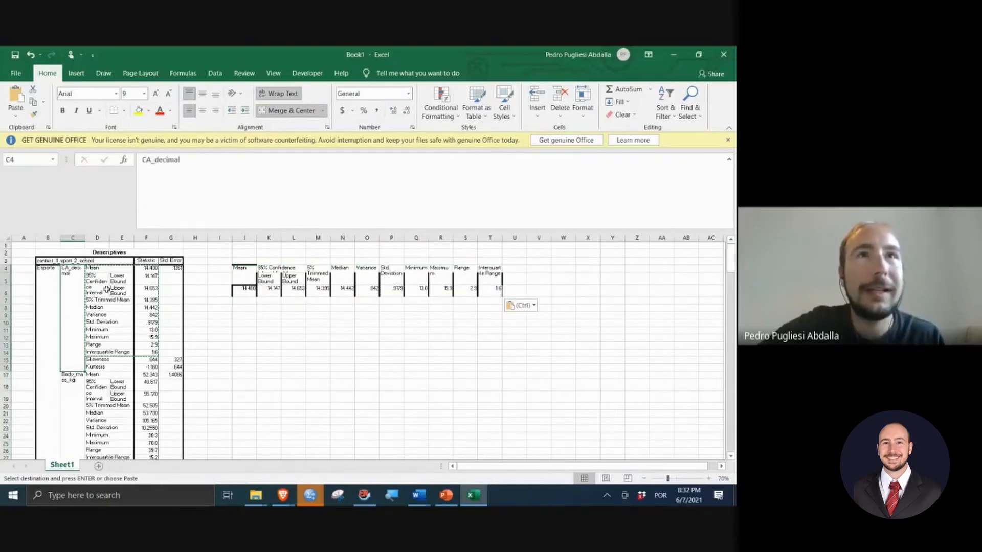
pyautogui.click(220, 293)
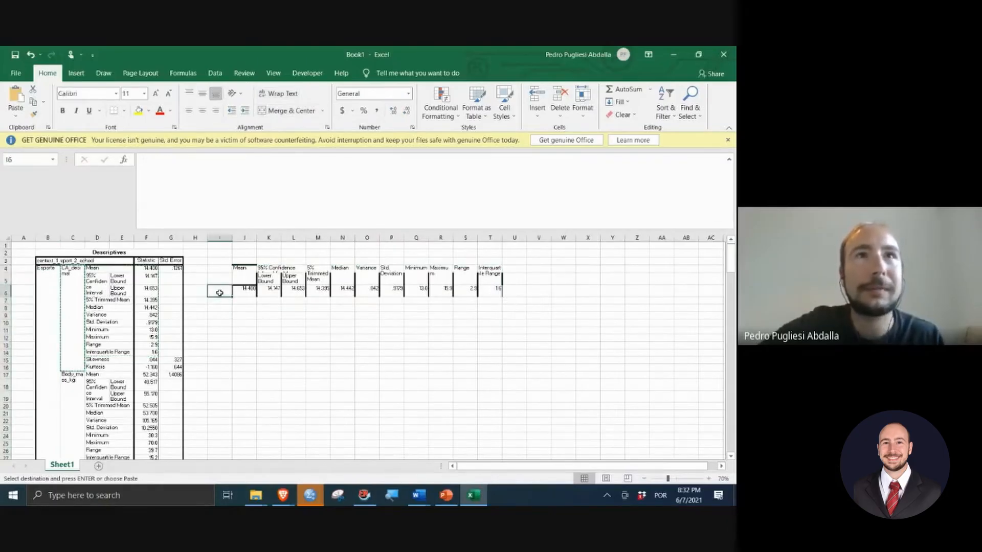
pyautogui.rightClick(219, 293)
pyautogui.click(307, 284)
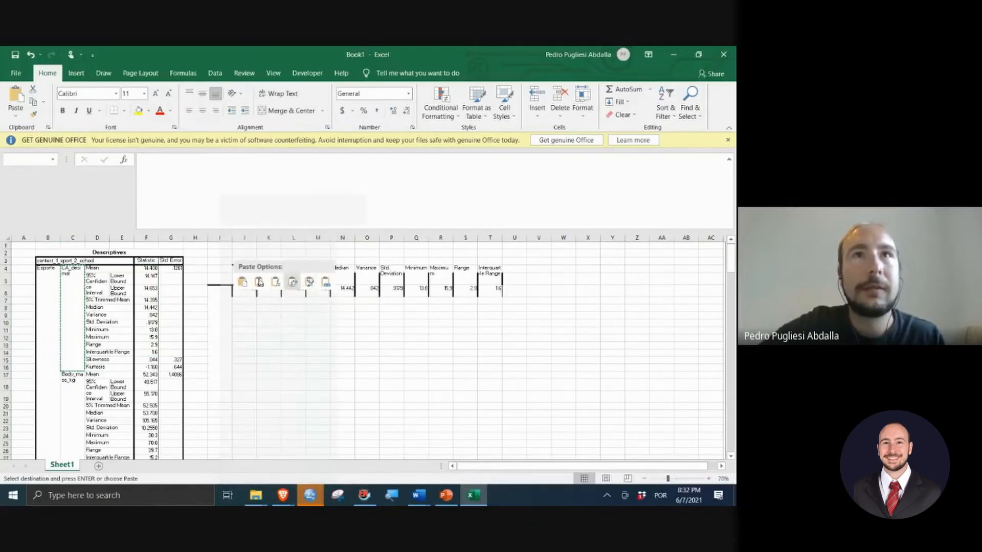
pyautogui.click(293, 282)
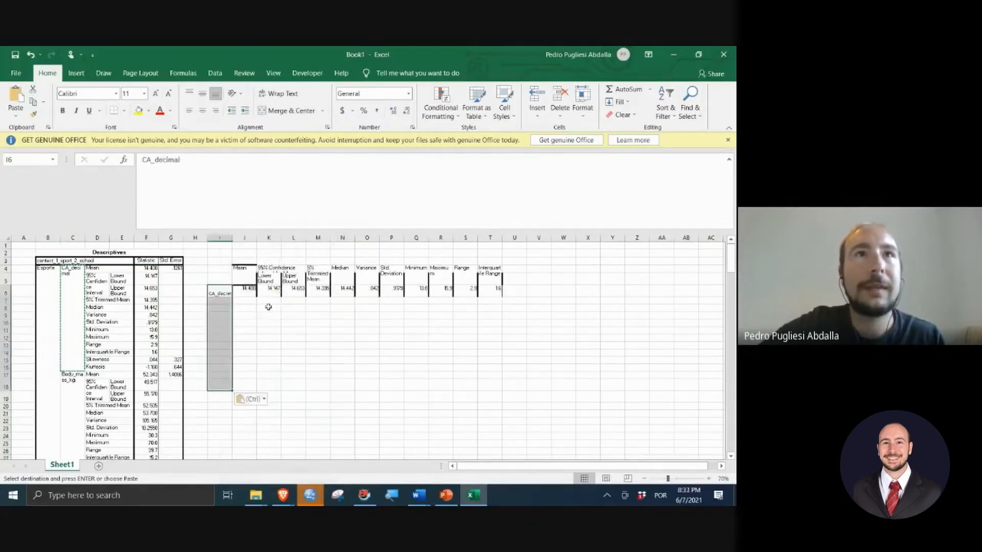
pyautogui.click(247, 307)
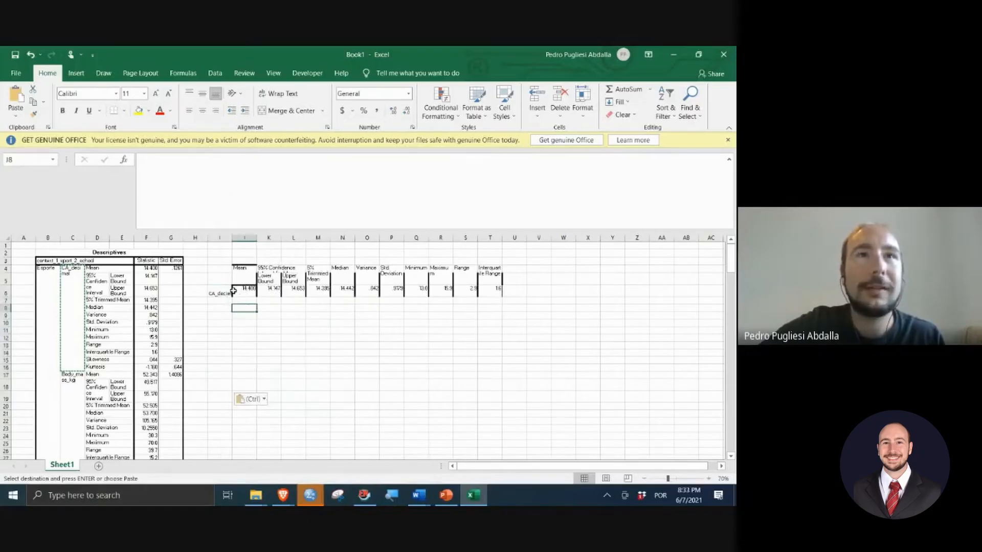
# Step: Copy the Esporte Body_mass_kg values from Mean to Range (F17:F26) and paste them transposed starting at cell J7
pyautogui.scroll(-2, 107, 312)
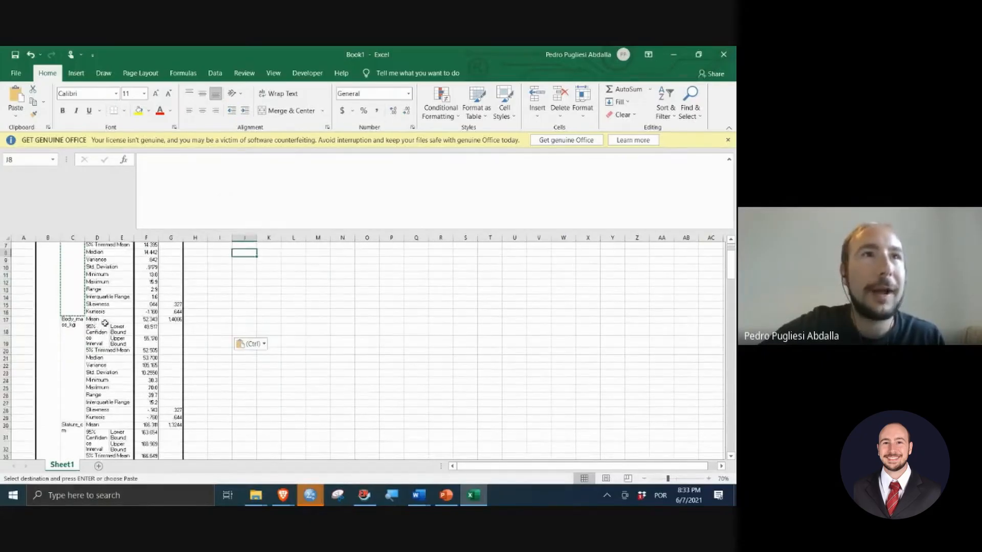
pyautogui.moveTo(145, 319); pyautogui.dragTo(153, 395)
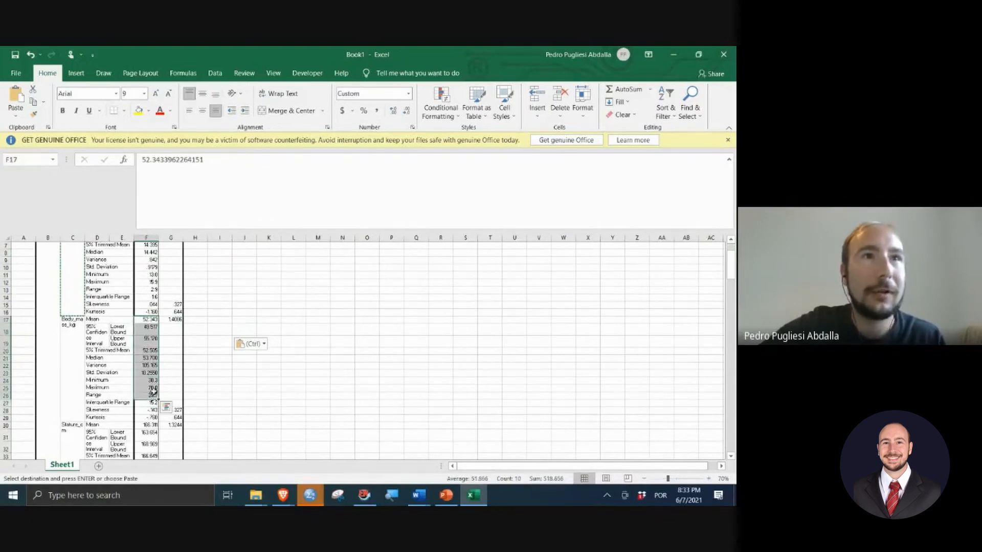
pyautogui.hotkey('ctrl', 'c')
pyautogui.scroll(2, 265, 347)
pyautogui.click(248, 301)
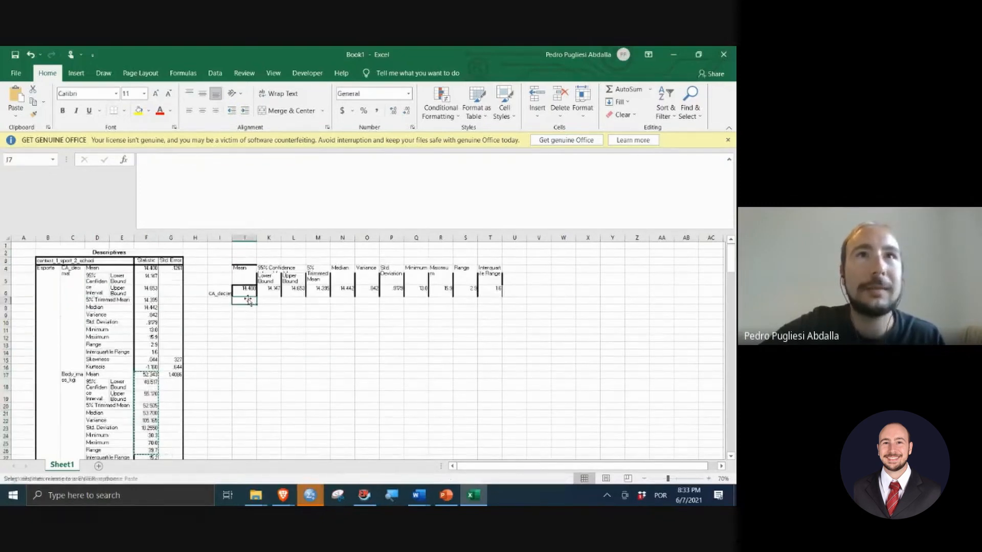
pyautogui.rightClick(248, 301)
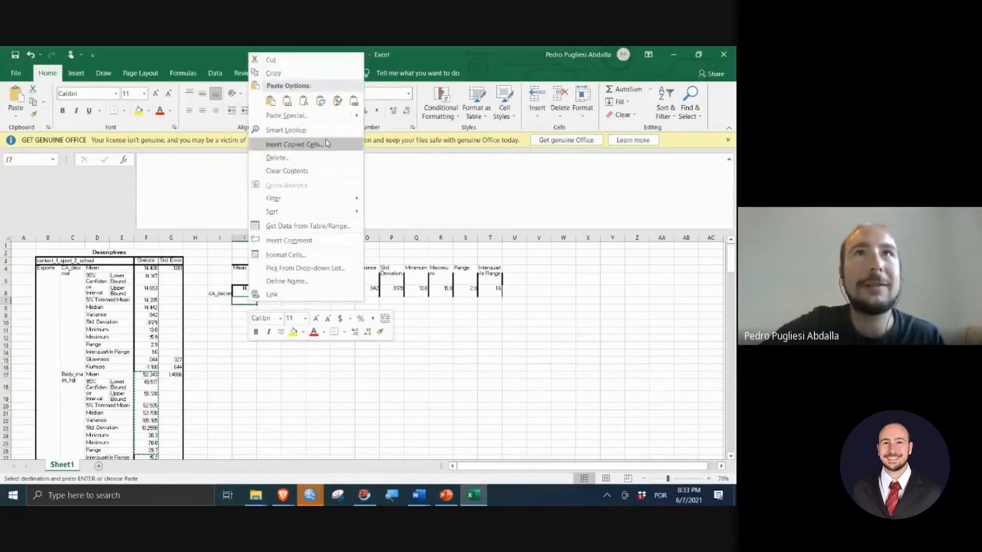
pyautogui.click(323, 106)
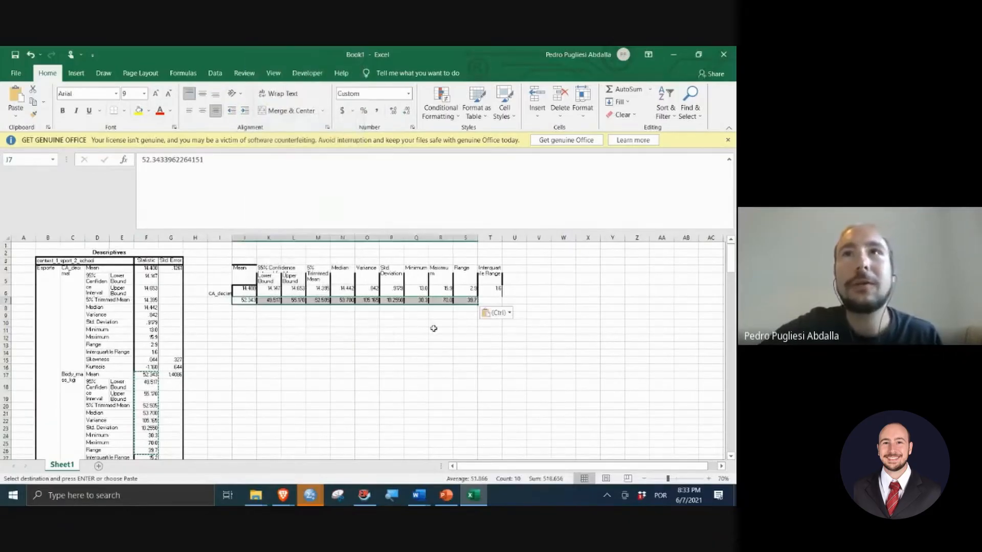
pyautogui.scroll(-1, 388, 334)
pyautogui.scroll(1, 353, 341)
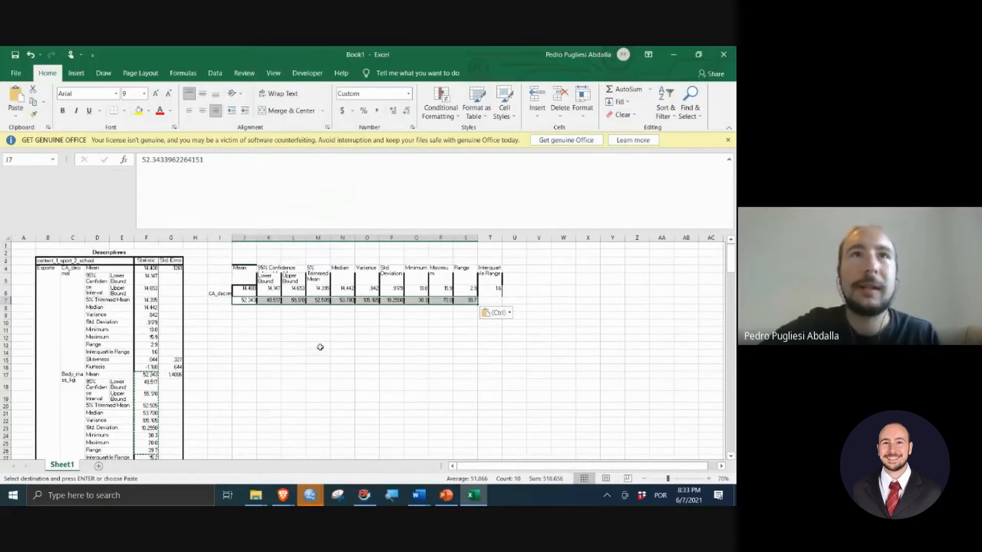
pyautogui.click(219, 300)
pyautogui.scroll(-1, 129, 299)
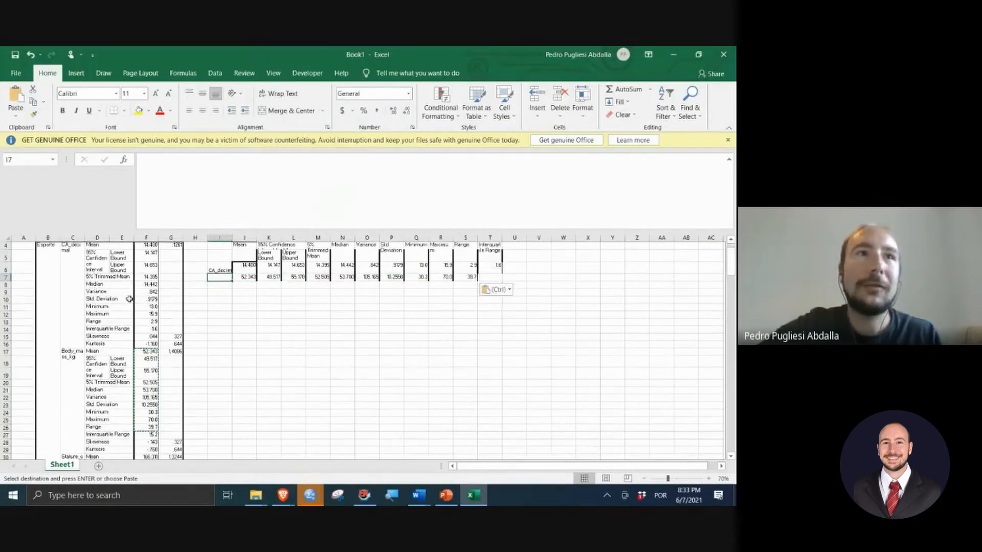
pyautogui.scroll(1, 213, 315)
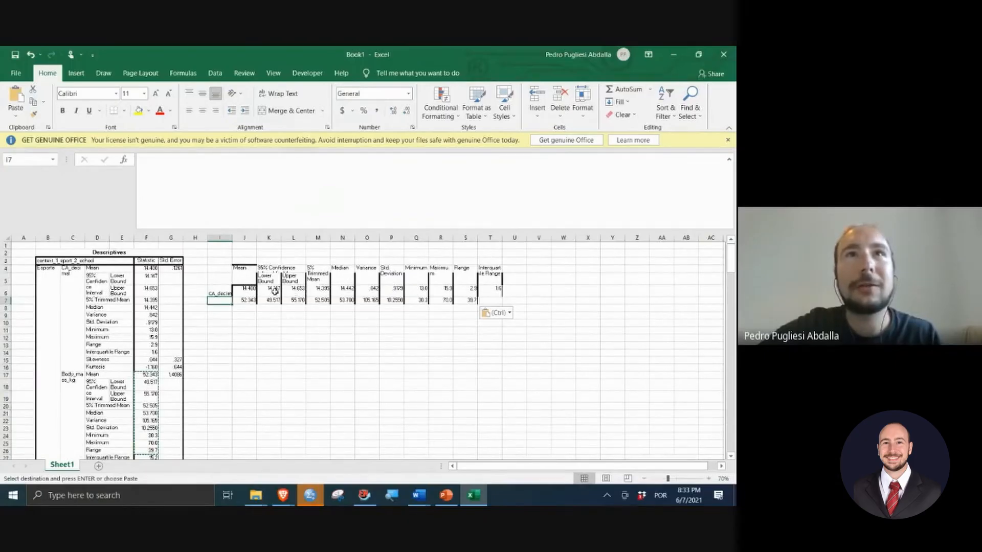
pyautogui.moveTo(269, 268); pyautogui.dragTo(281, 302)
pyautogui.click(293, 346)
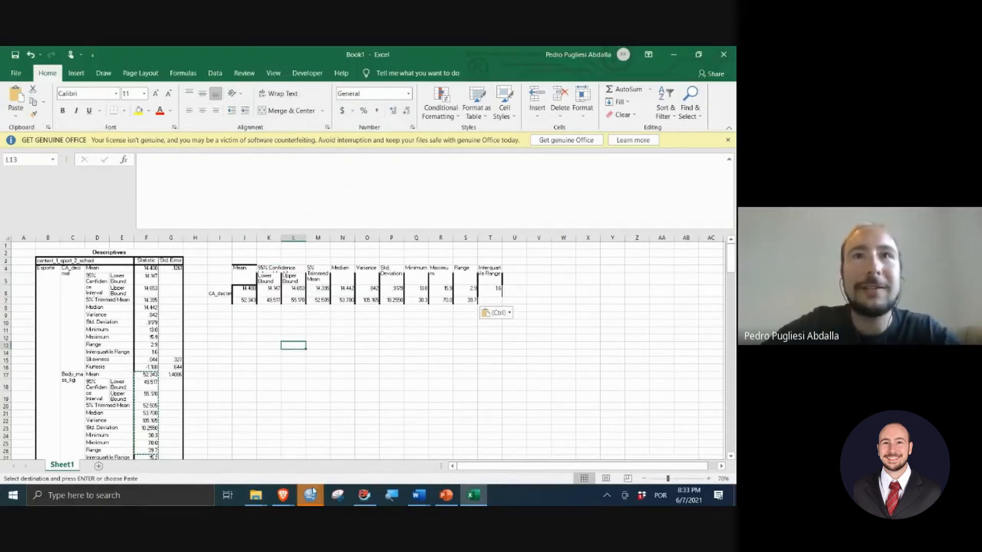
pyautogui.click(335, 360)
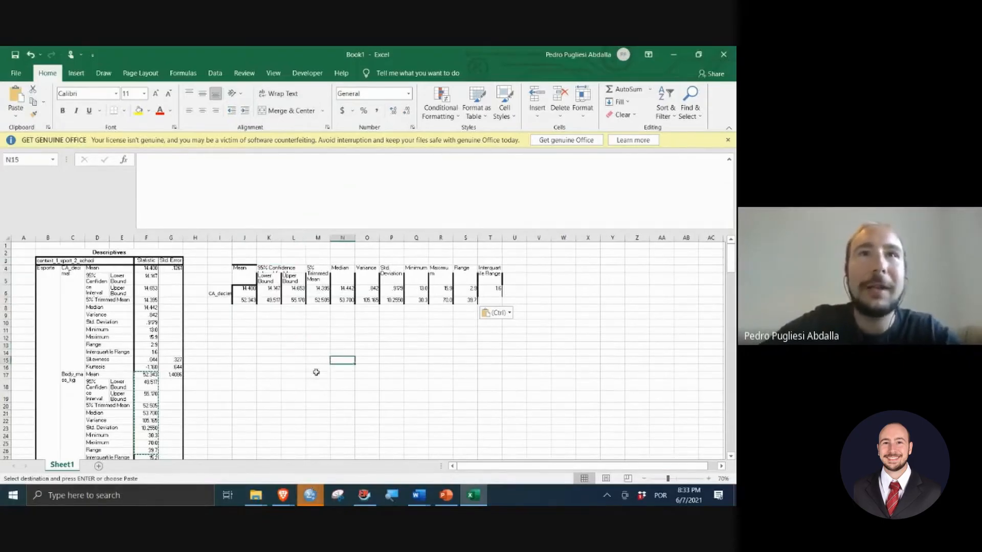
# Step: Minimize the open Excel, SPSS and file explorer windows to reach the desktop
pyautogui.click(308, 499)
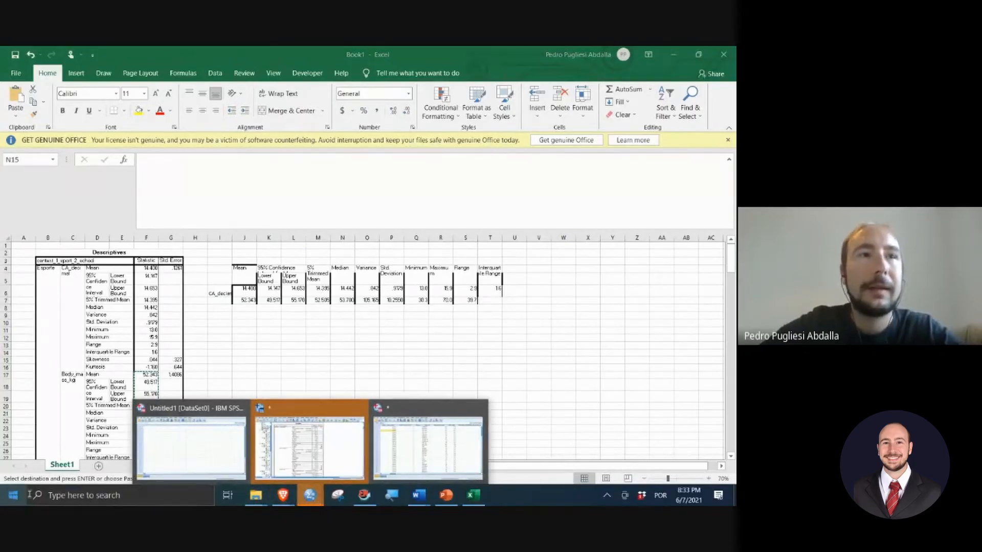
pyautogui.click(68, 495)
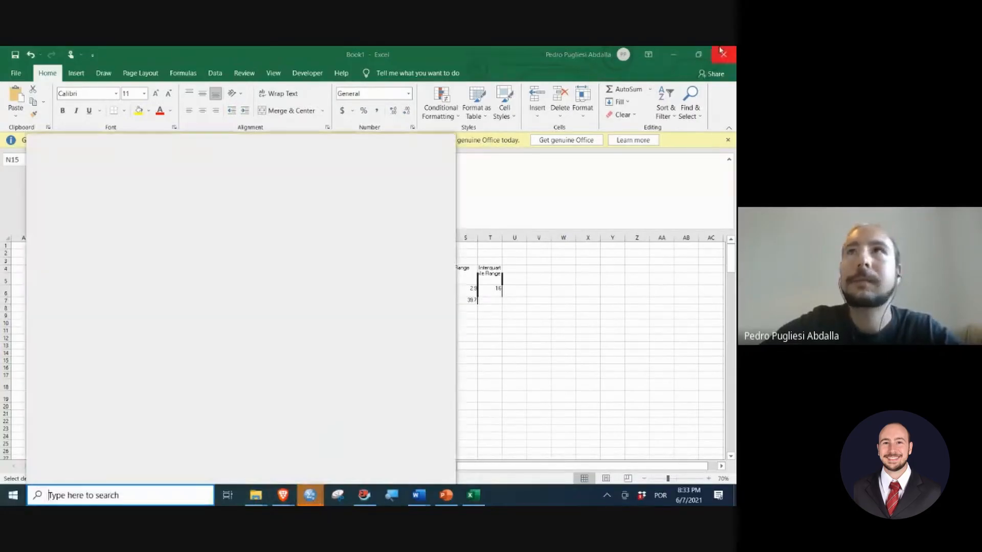
pyautogui.click(674, 53)
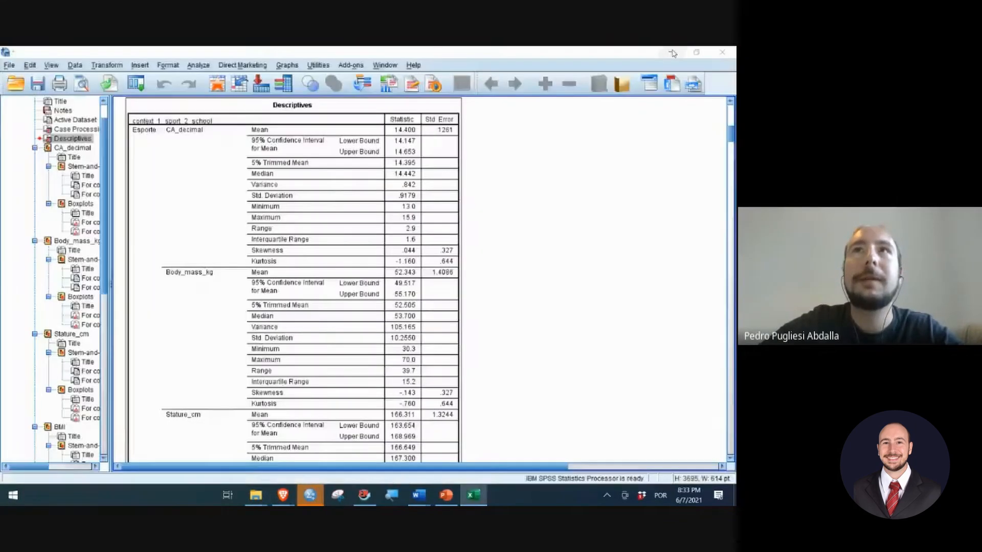
pyautogui.click(674, 54)
pyautogui.click(673, 54)
pyautogui.click(674, 54)
pyautogui.click(674, 53)
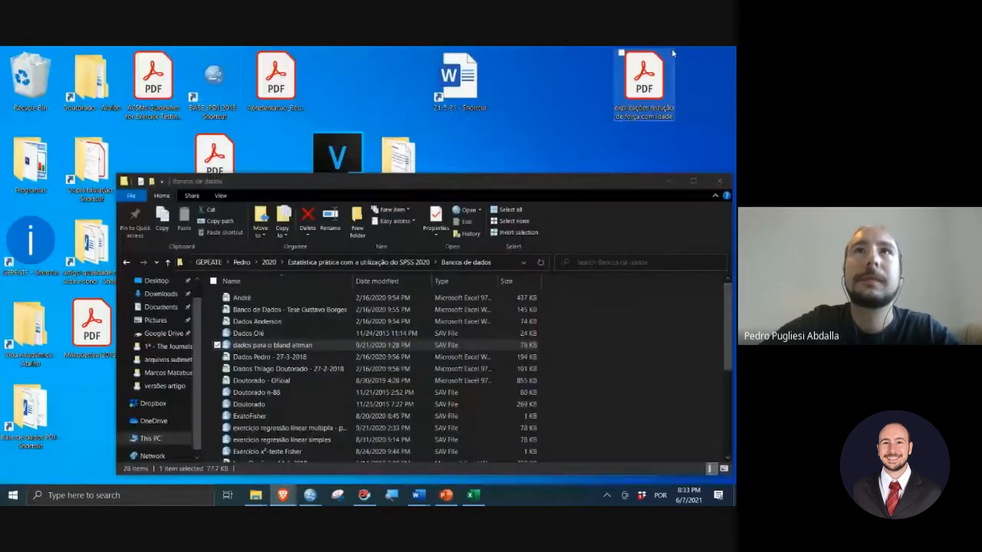
pyautogui.click(670, 183)
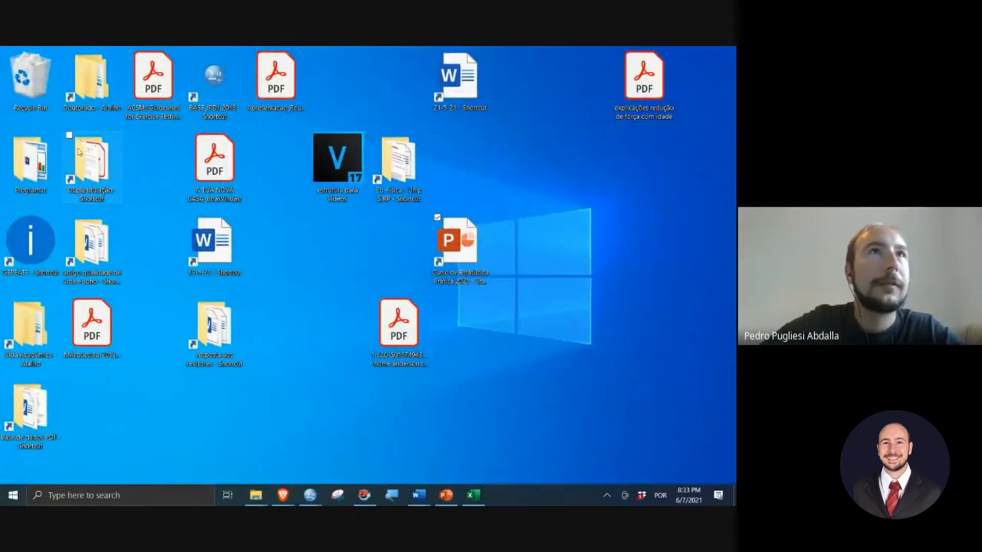
# Step: Launch MedCalc from the Programas folder on the desktop and decline the program update
pyautogui.doubleClick(46, 167)
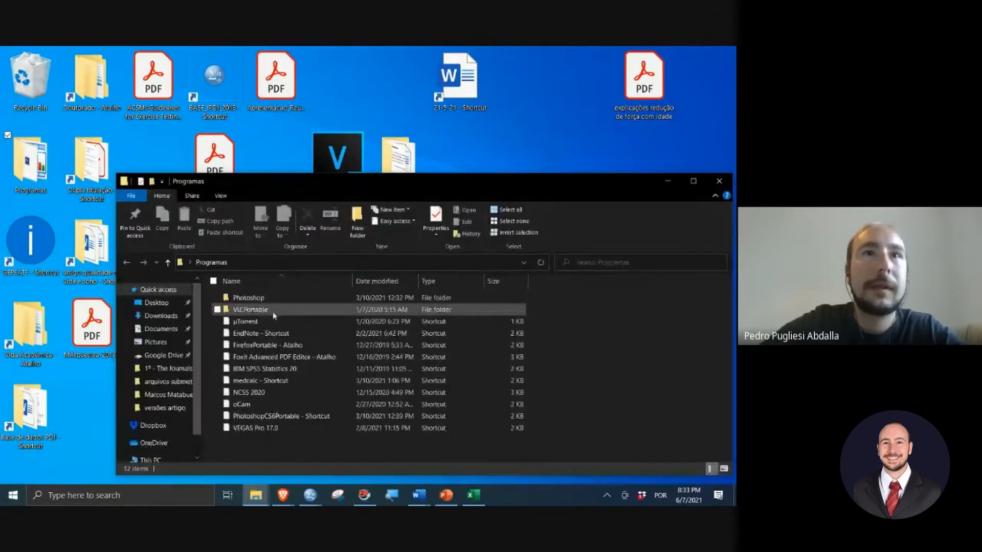
pyautogui.click(259, 381)
pyautogui.doubleClick(259, 381)
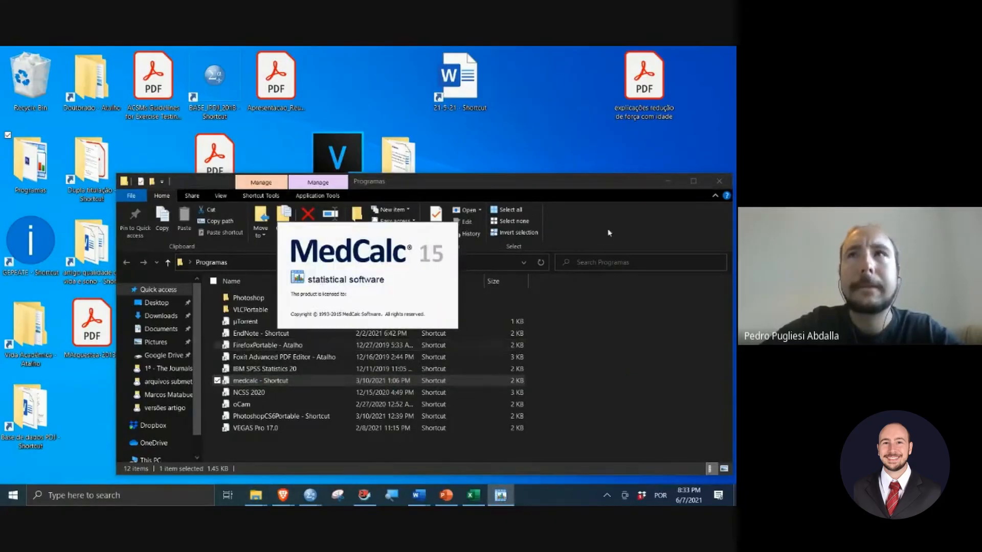
pyautogui.click(667, 182)
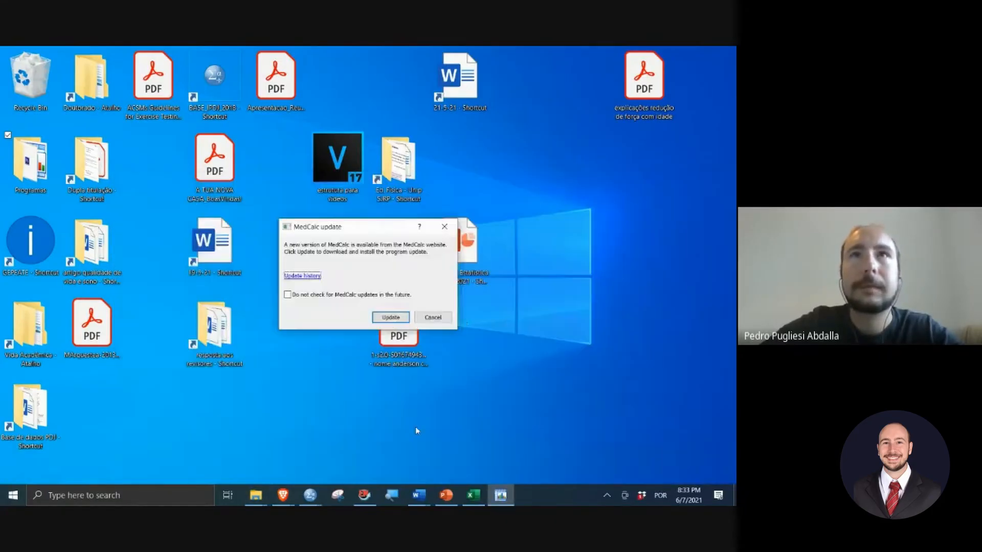
pyautogui.click(433, 317)
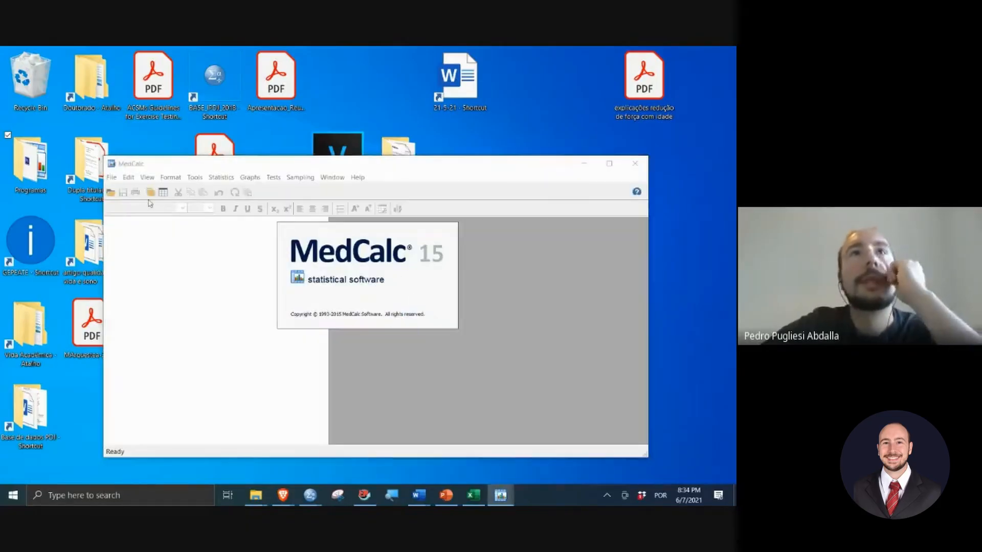
# Step: Open the recent SPSS datafile "dados para o bland altman" in MedCalc and import all of its variables
pyautogui.click(112, 177)
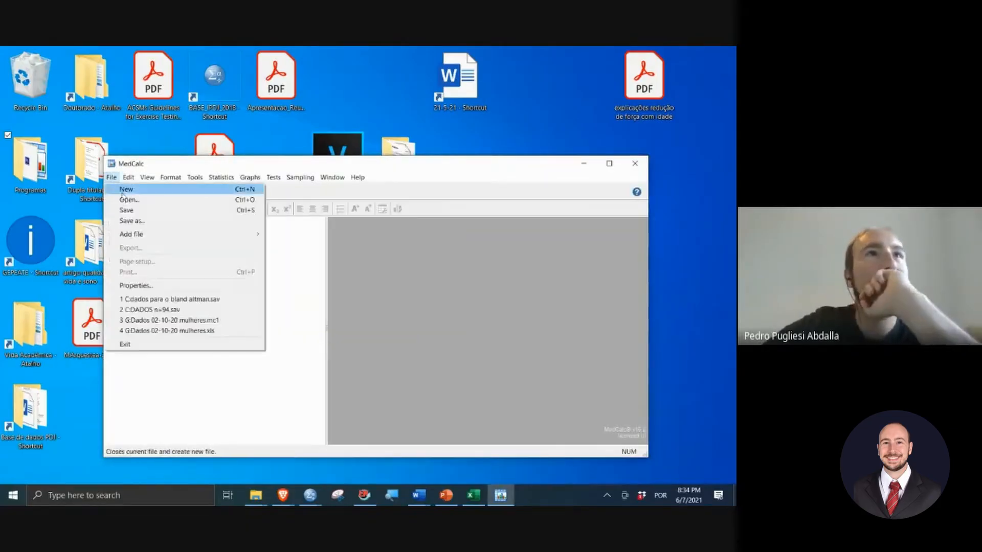
pyautogui.click(131, 189)
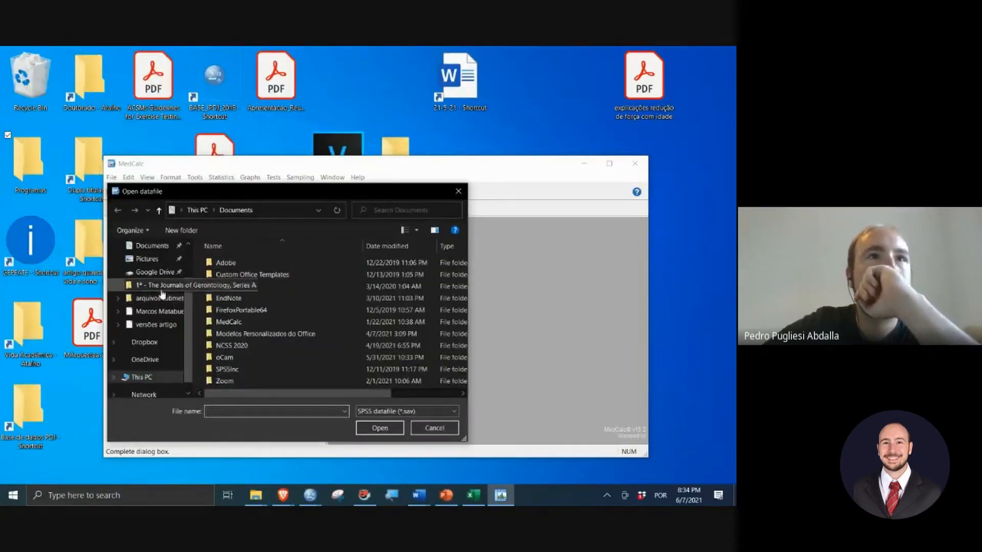
pyautogui.scroll(2, 153, 271)
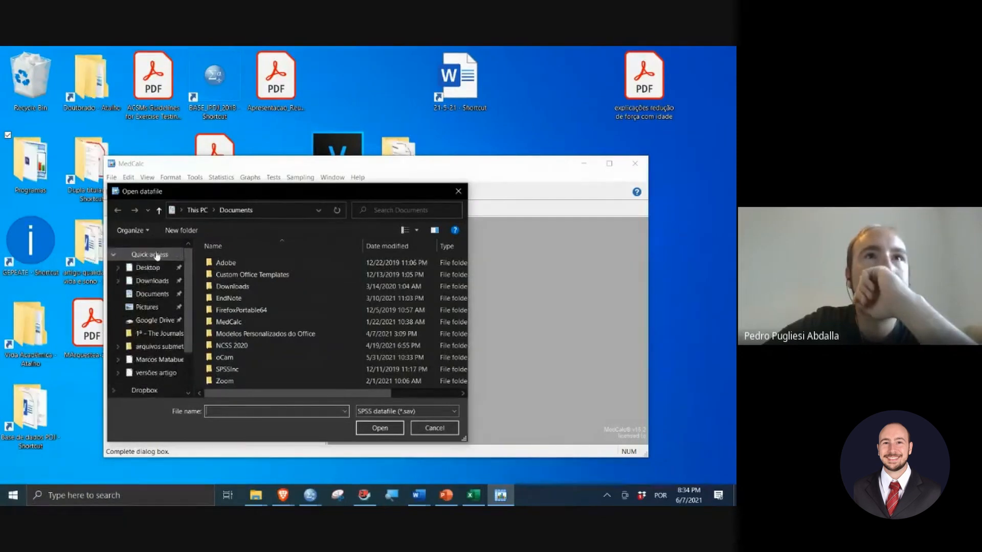
pyautogui.click(157, 255)
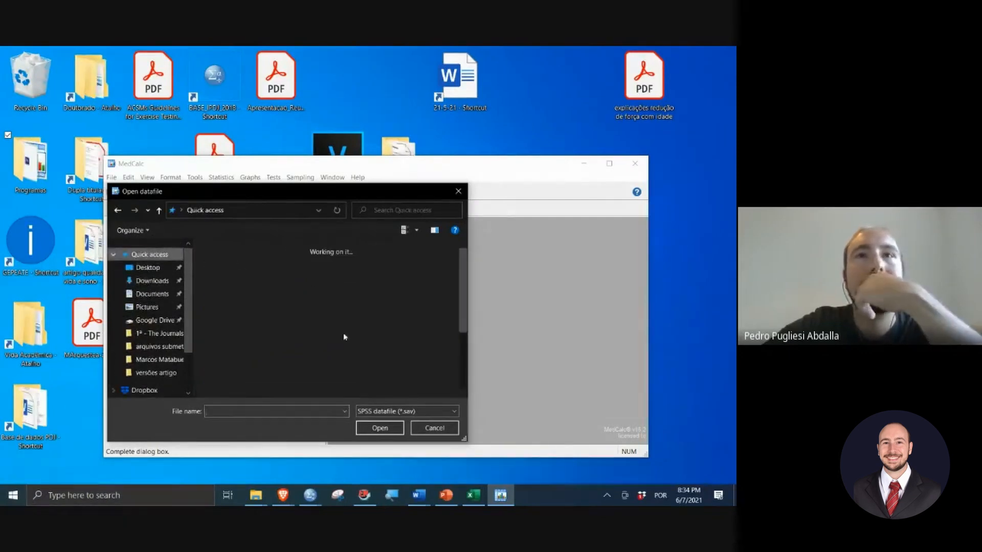
pyautogui.click(397, 416)
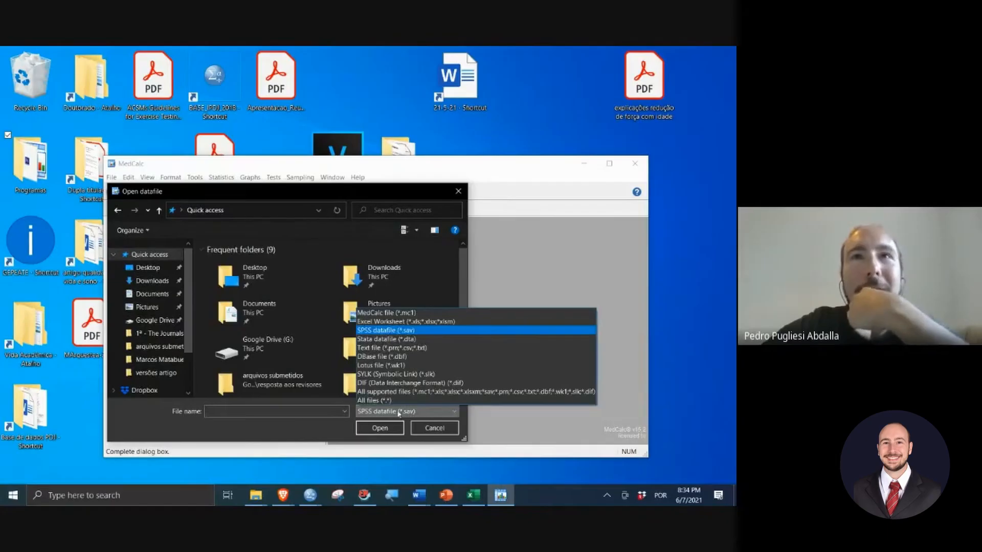
pyautogui.click(387, 336)
pyautogui.scroll(-2, 348, 342)
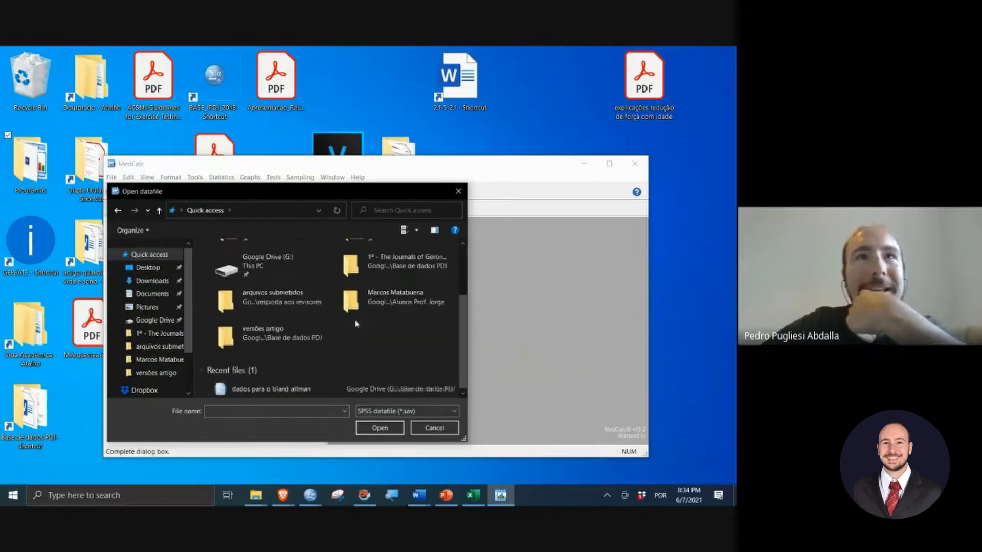
pyautogui.doubleClick(286, 390)
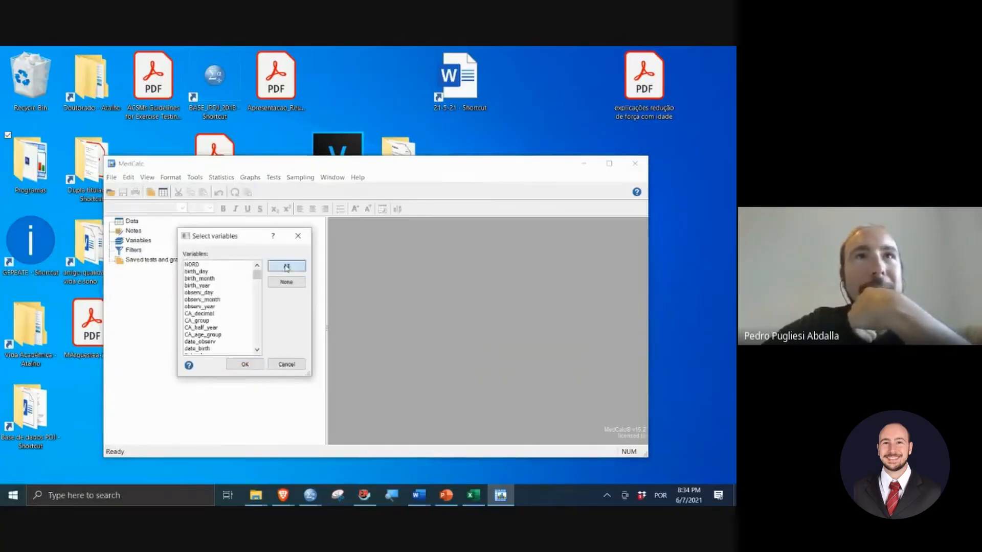
pyautogui.click(286, 266)
pyautogui.click(248, 365)
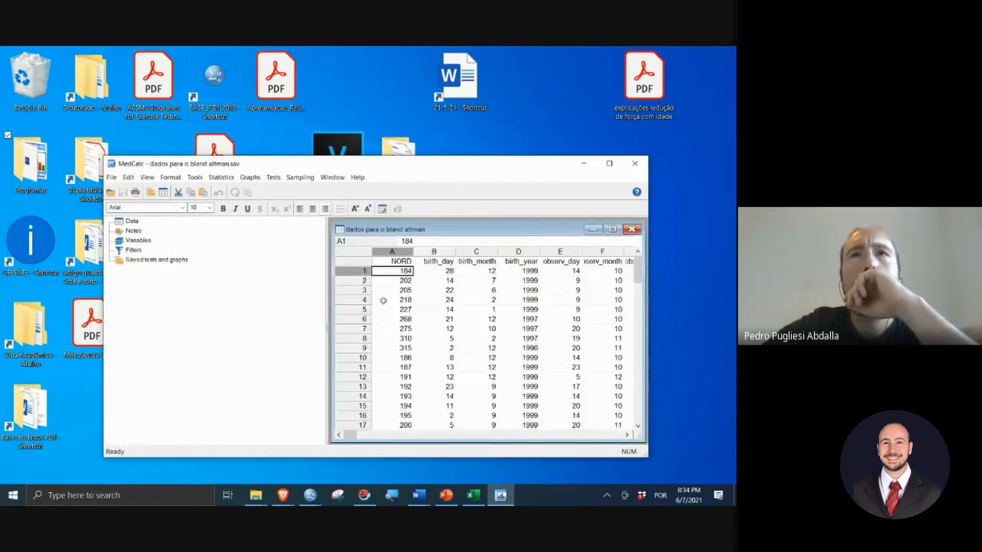
# Step: Start creating a summary statistics table and enlarge its dialog
pyautogui.click(223, 178)
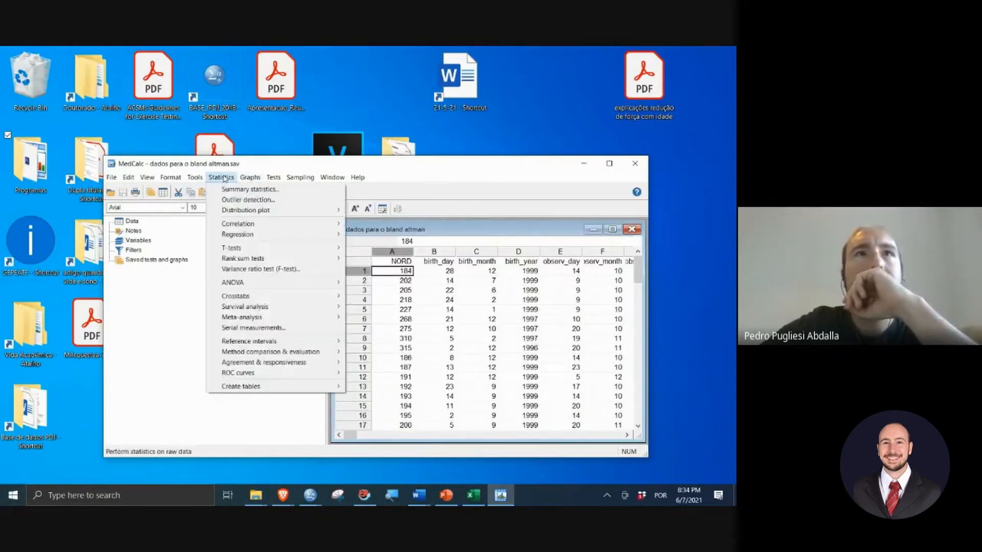
pyautogui.moveTo(321, 388)
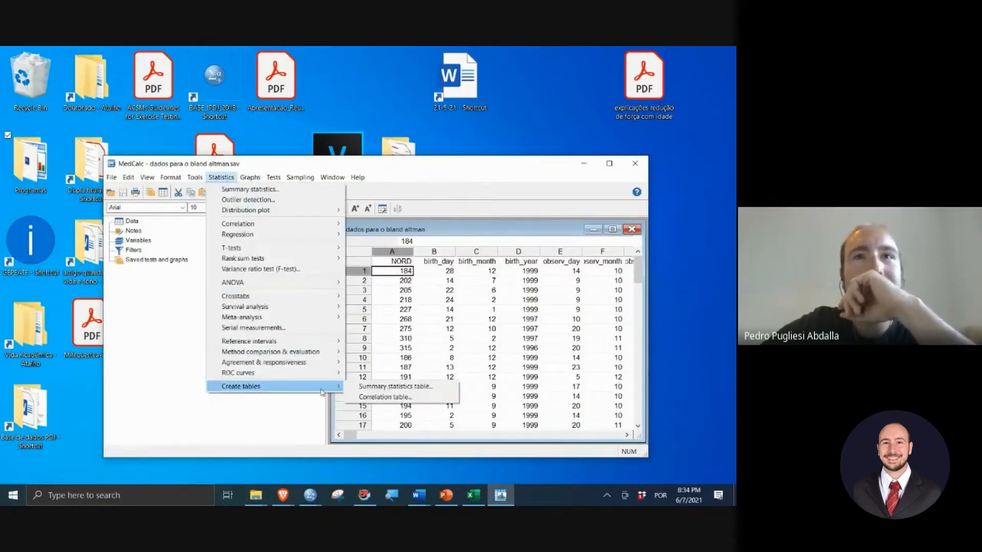
pyautogui.click(367, 386)
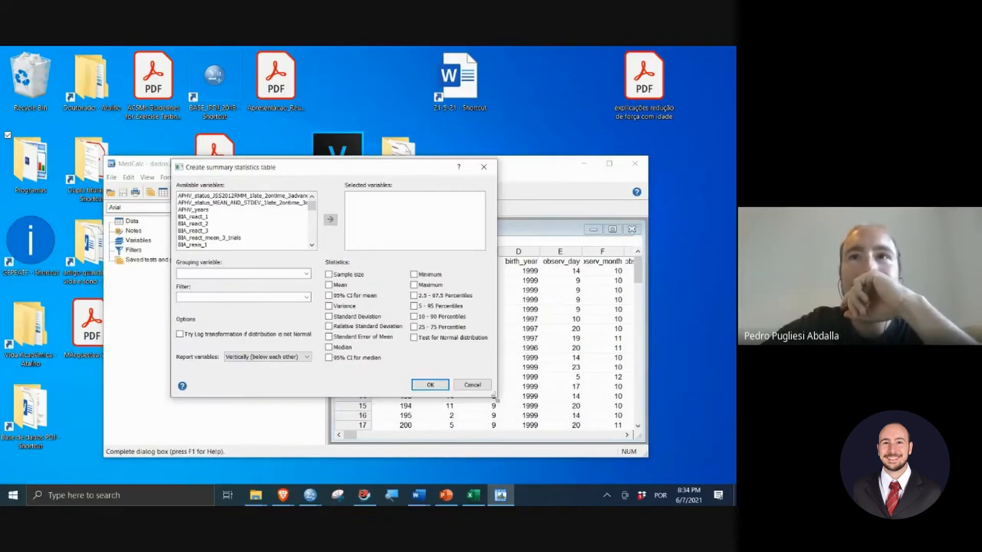
pyautogui.moveTo(493, 394); pyautogui.dragTo(571, 429)
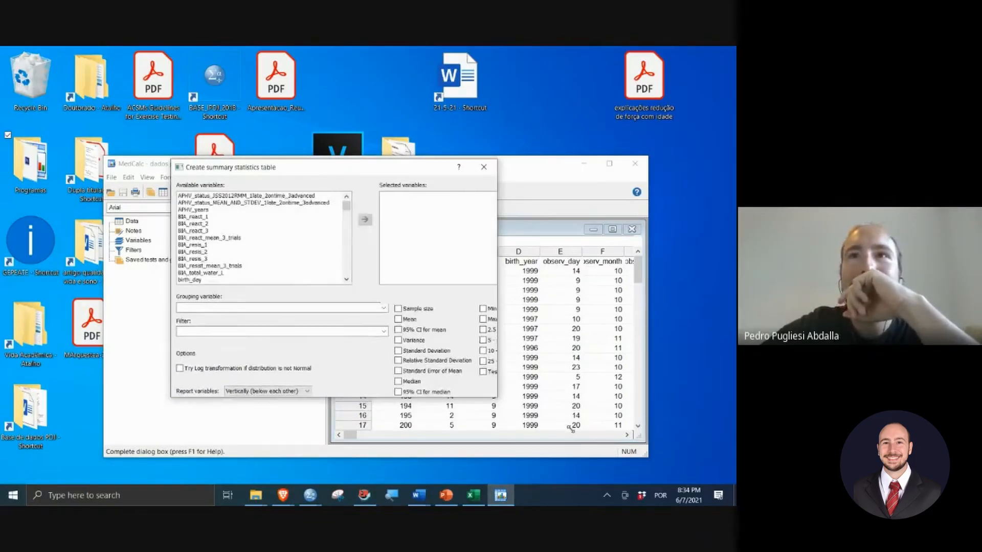
# Step: Add BMI and Body_mass_kg to the selected variables of the summary statistics table
pyautogui.click(243, 238)
pyautogui.scroll(-4, 251, 235)
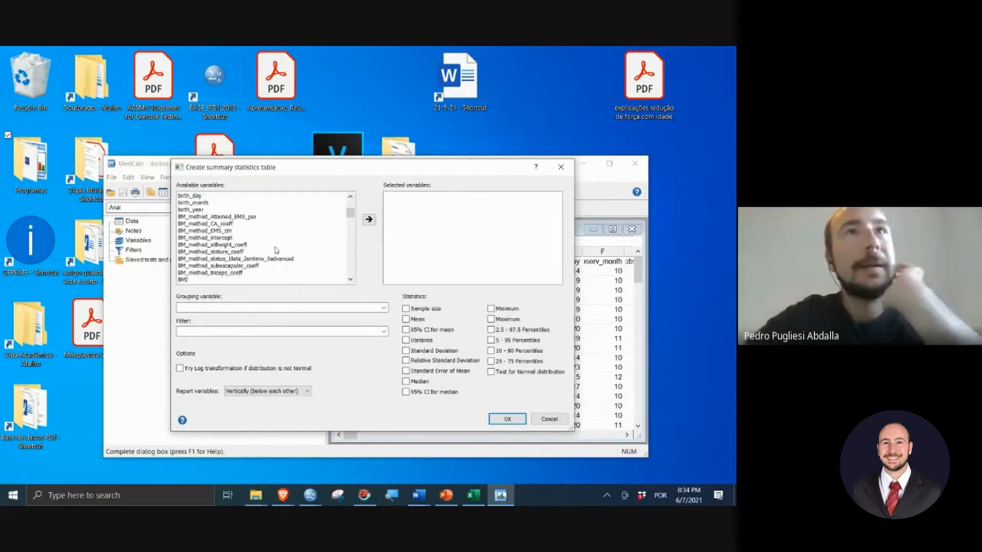
pyautogui.scroll(-1, 277, 249)
pyautogui.click(226, 259)
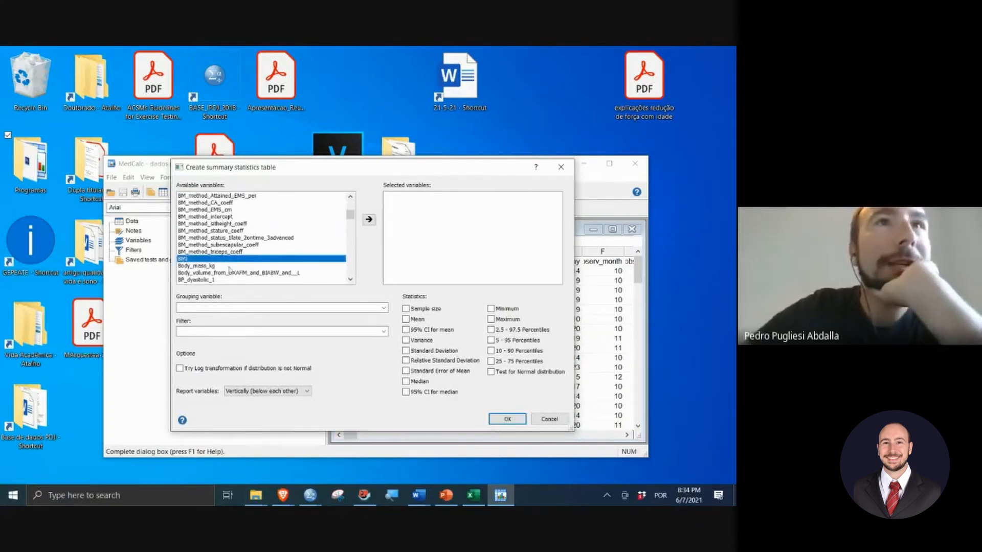
pyautogui.keyDown('shift'); pyautogui.click(219, 266); pyautogui.keyUp('shift')
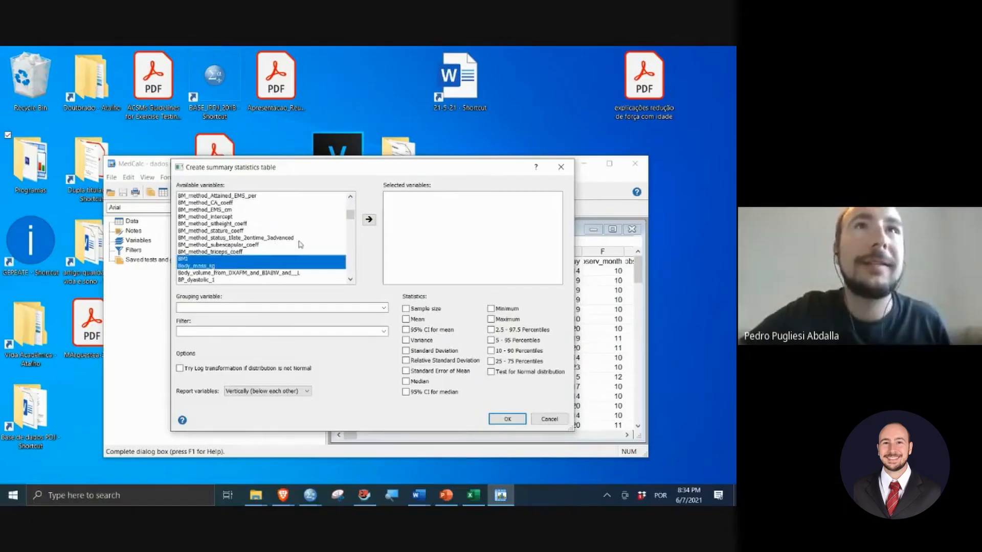
pyautogui.click(369, 220)
# Step: Add CA_decimal to the selected variables of the summary statistics table
pyautogui.scroll(5, 236, 231)
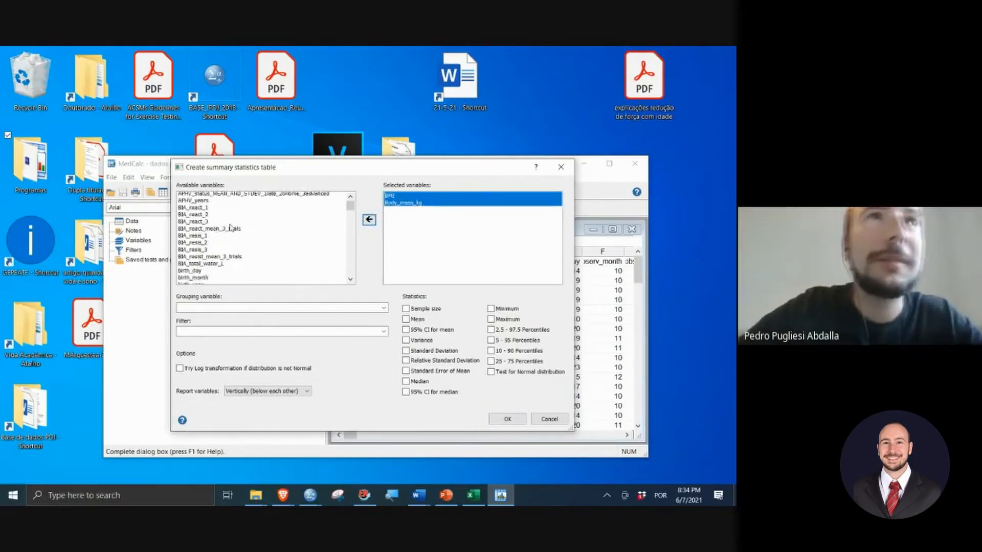
pyautogui.scroll(-5, 236, 210)
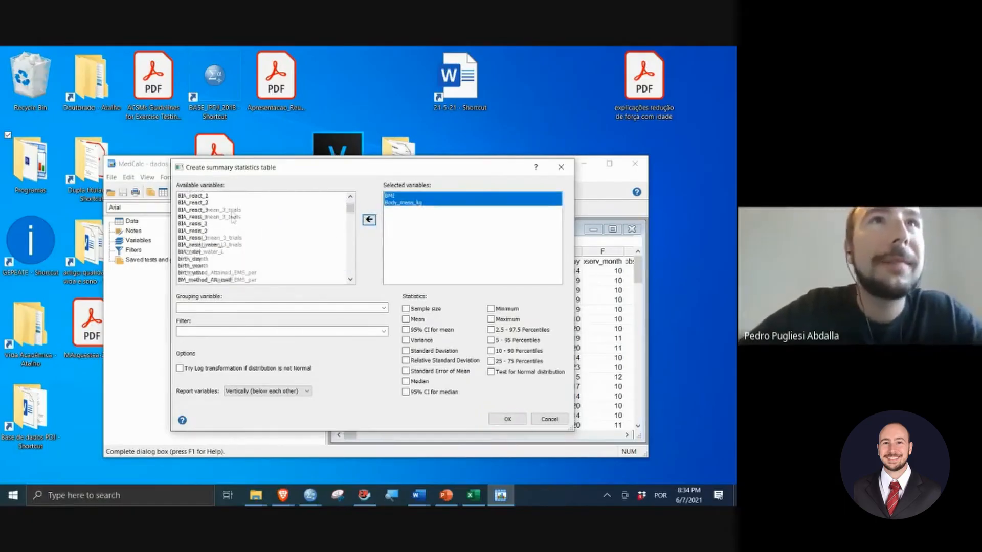
pyautogui.scroll(-3, 247, 256)
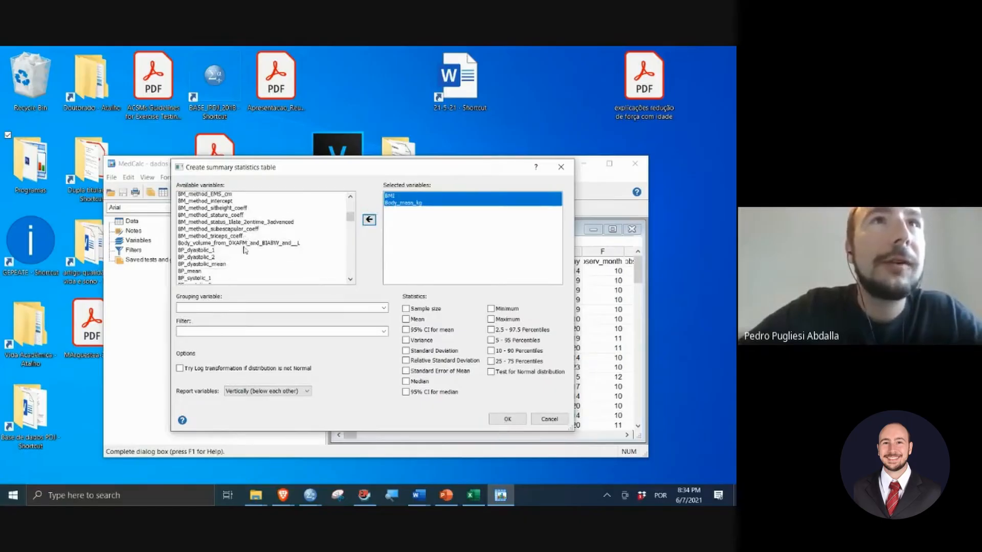
pyautogui.click(211, 259)
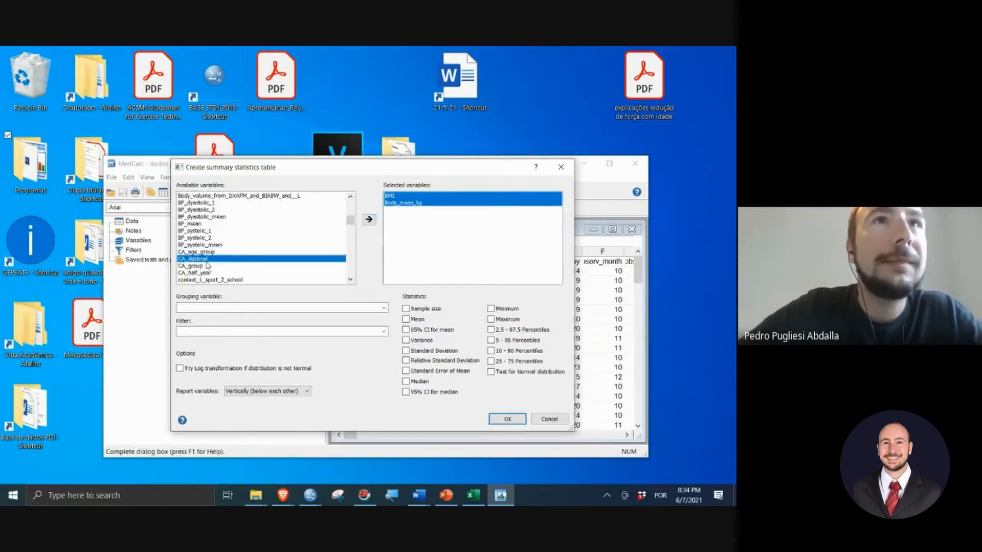
pyautogui.click(369, 220)
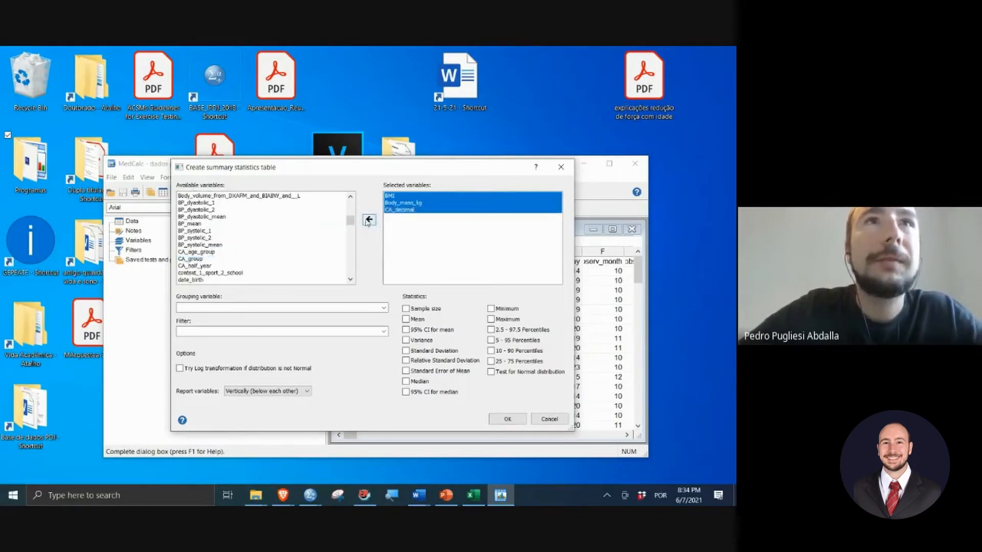
# Step: Add Stature_cm to the selected variables of the summary statistics table
pyautogui.scroll(-8, 279, 255)
pyautogui.scroll(-10, 279, 255)
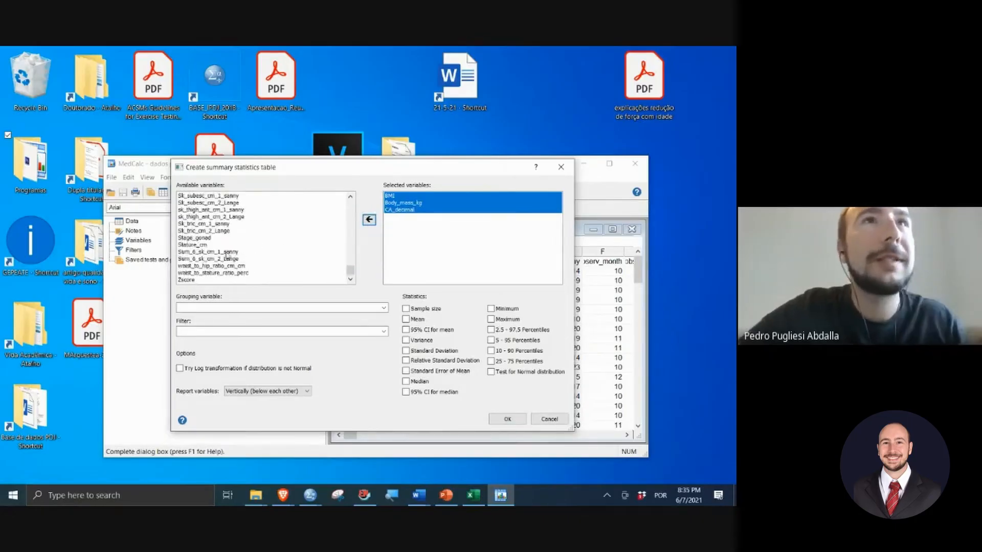
pyautogui.click(256, 244)
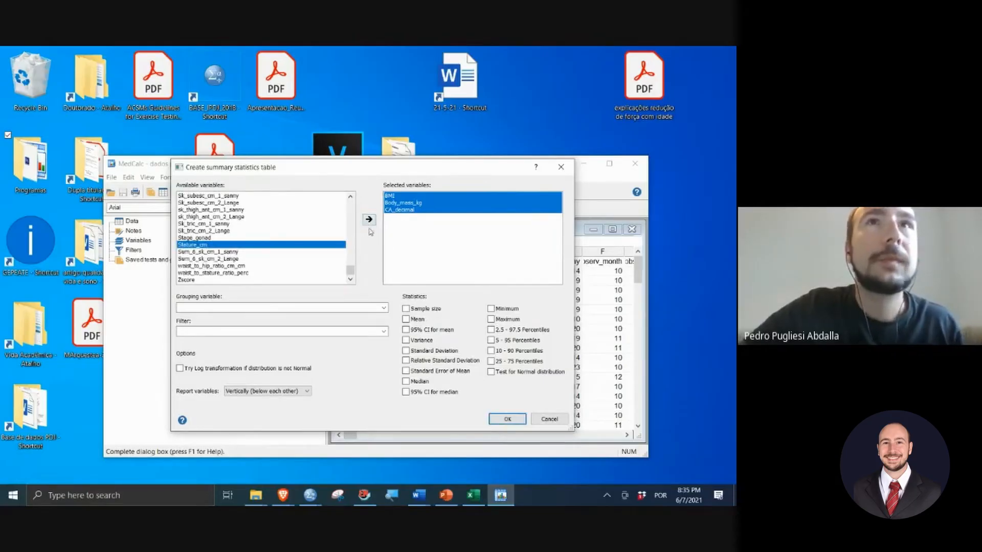
pyautogui.click(369, 220)
# Step: Add Sum_6_sk_cm_1_sanny to the selected variables of the summary statistics table
pyautogui.scroll(1, 208, 251)
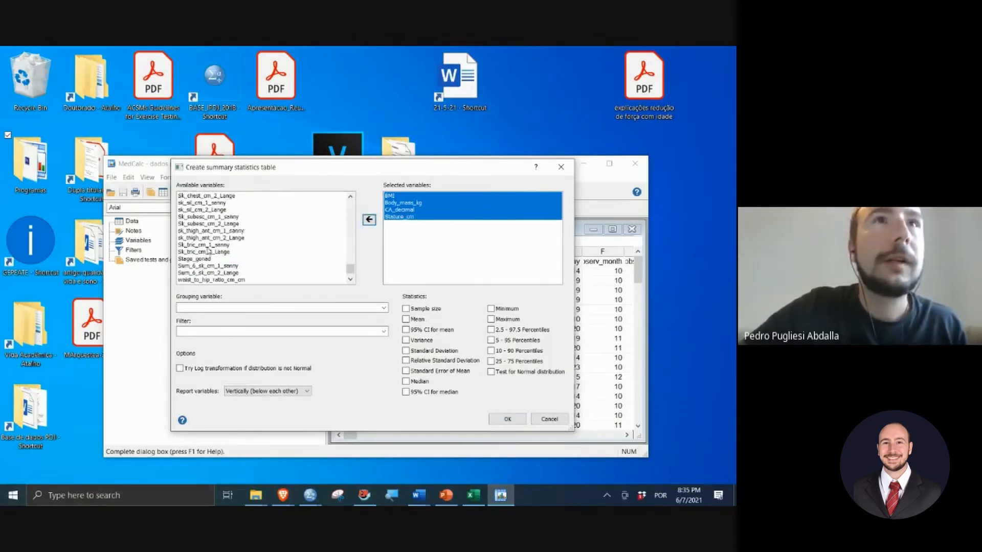
pyautogui.scroll(3, 211, 251)
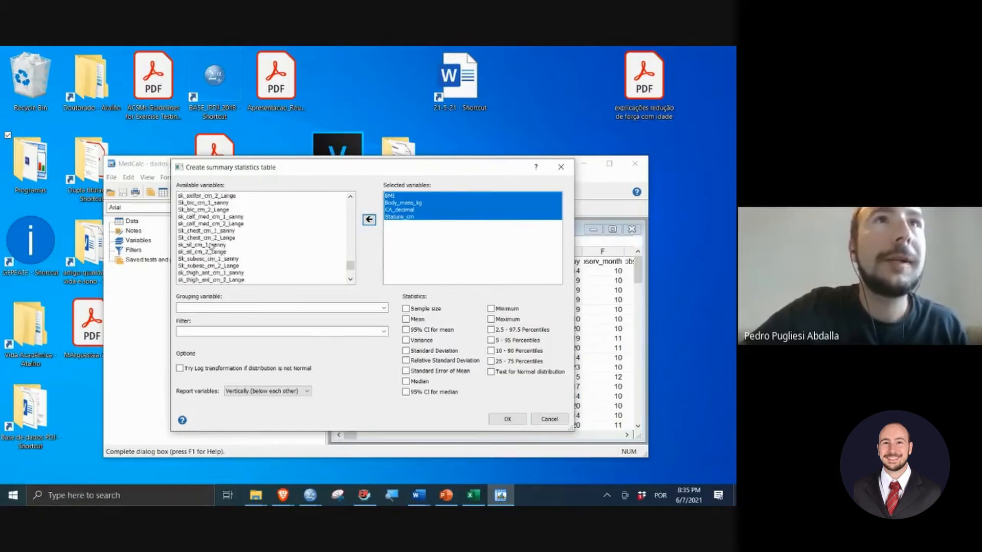
pyautogui.scroll(-3, 214, 249)
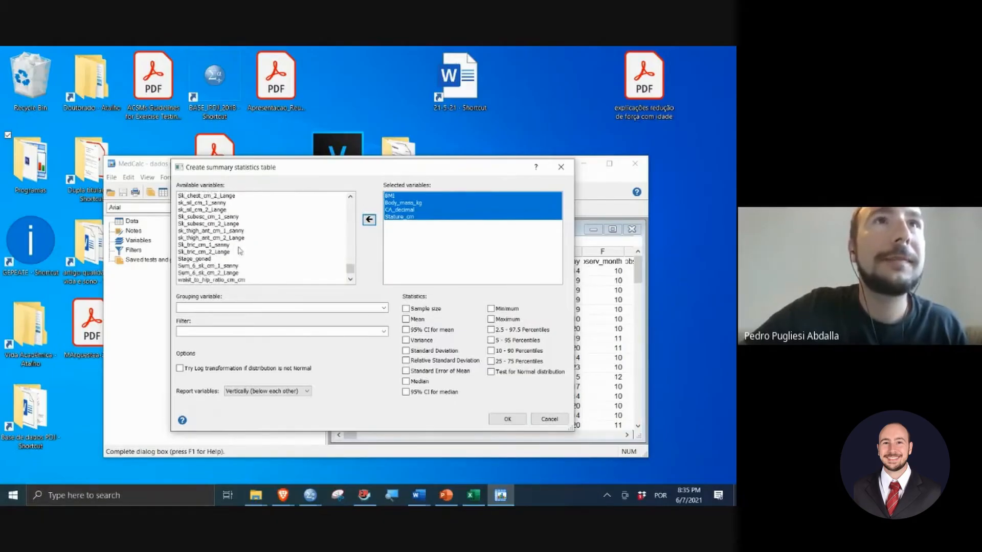
pyautogui.click(220, 266)
pyautogui.click(369, 219)
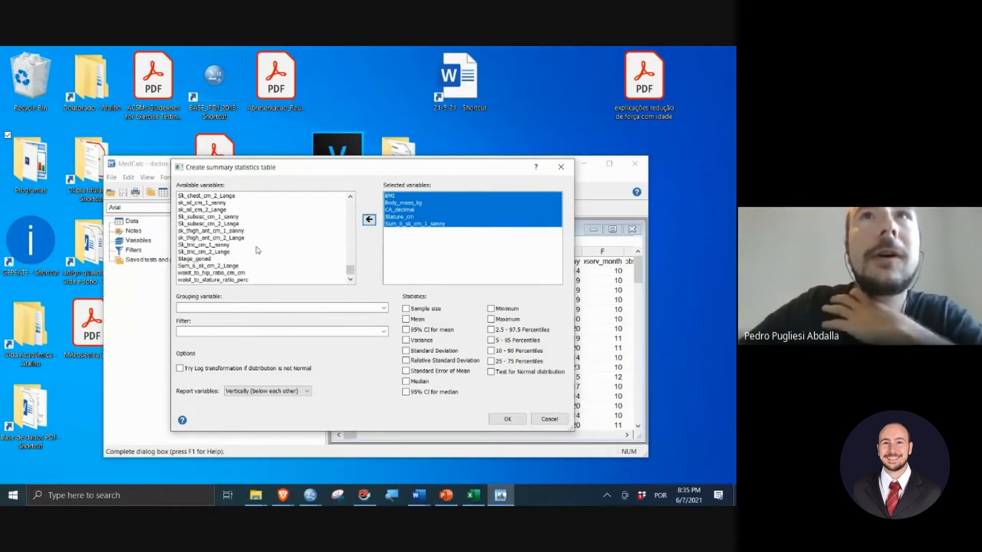
# Step: Add Sitheigh_cm to the selected variables of the summary statistics table
pyautogui.scroll(5, 230, 254)
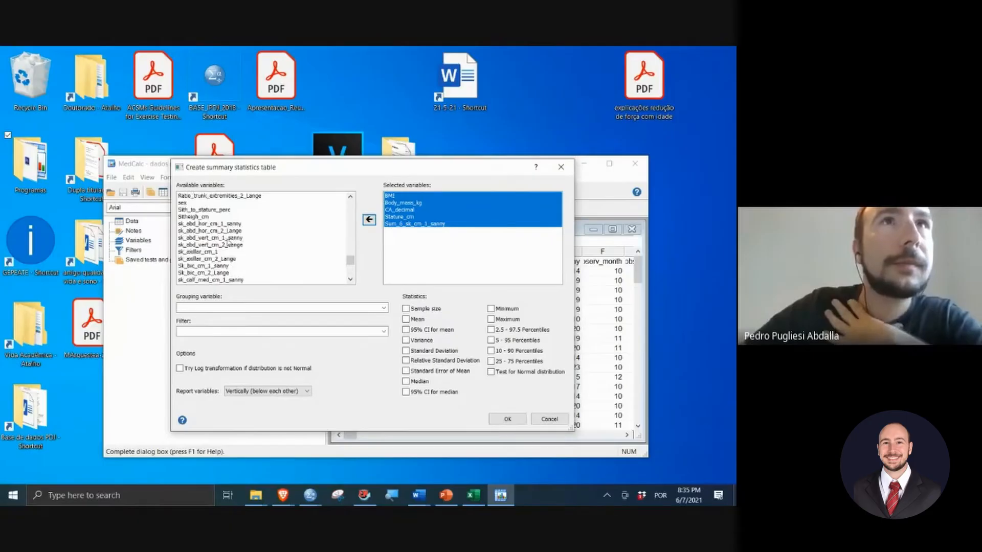
pyautogui.click(204, 217)
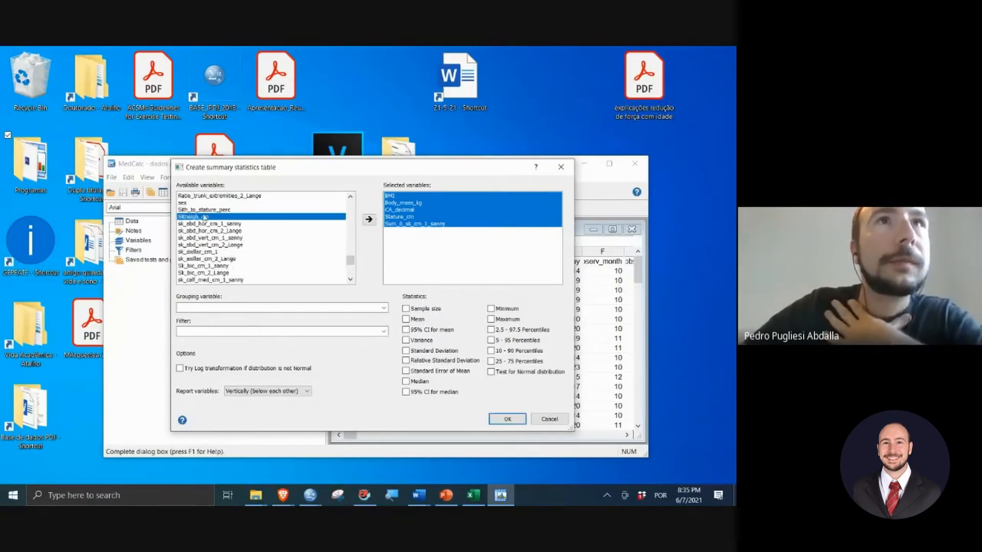
pyautogui.click(364, 220)
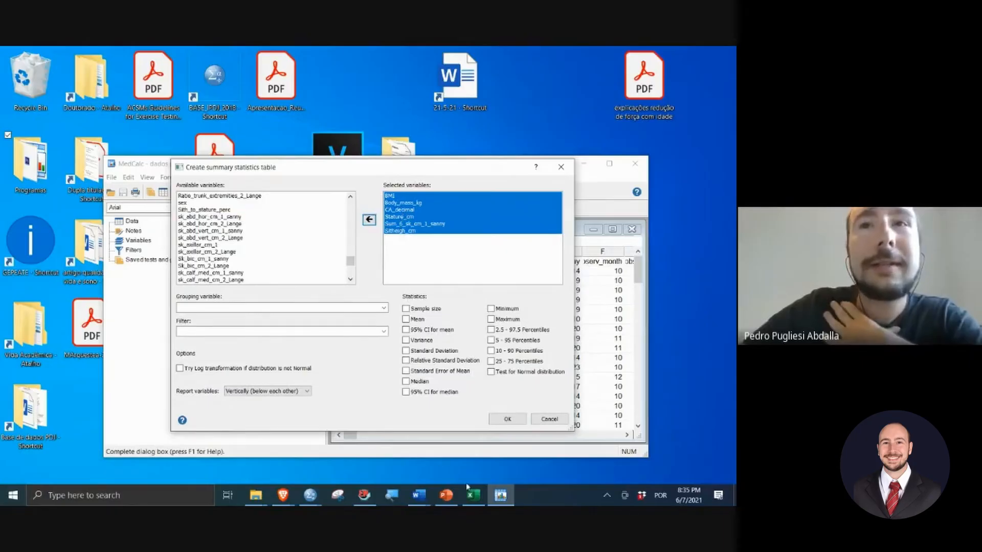
# Step: Switch to the SPSS output and check which variables the Explore analysis covers and in what order
pyautogui.click(311, 497)
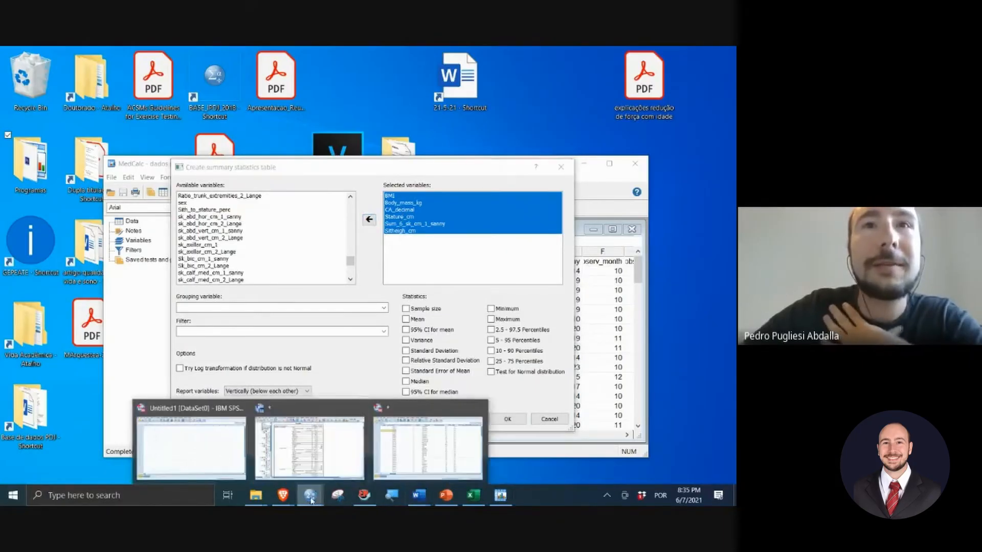
pyautogui.click(324, 454)
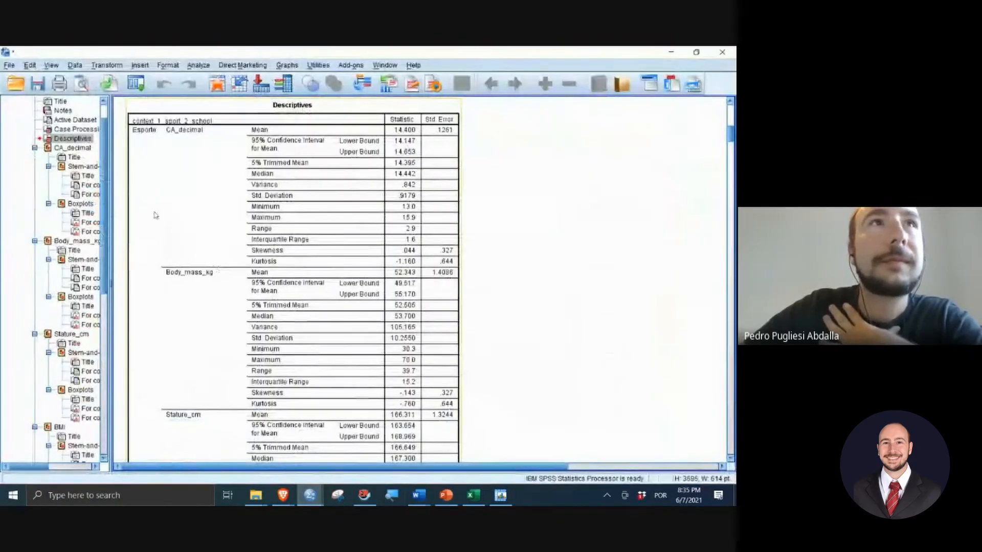
pyautogui.scroll(-2, 161, 214)
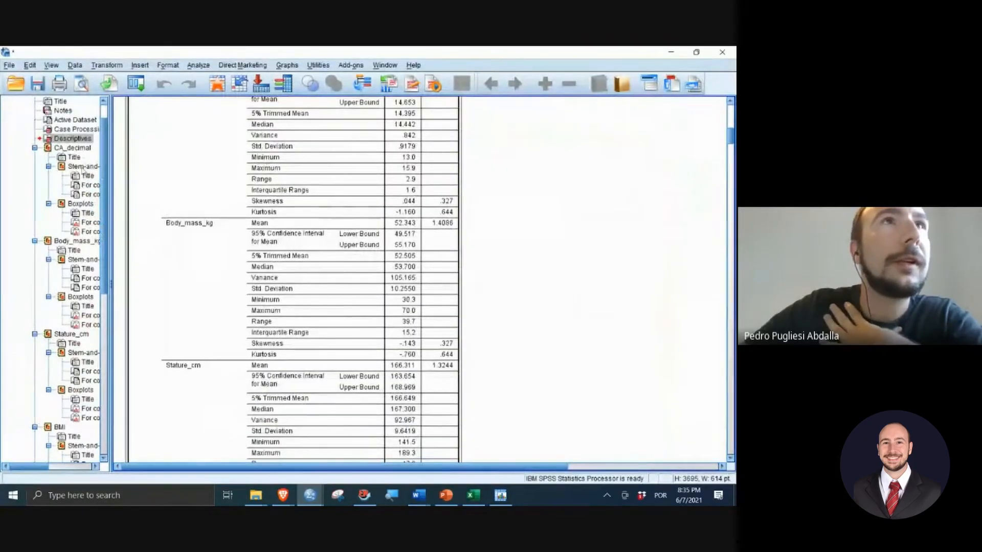
pyautogui.click(76, 148)
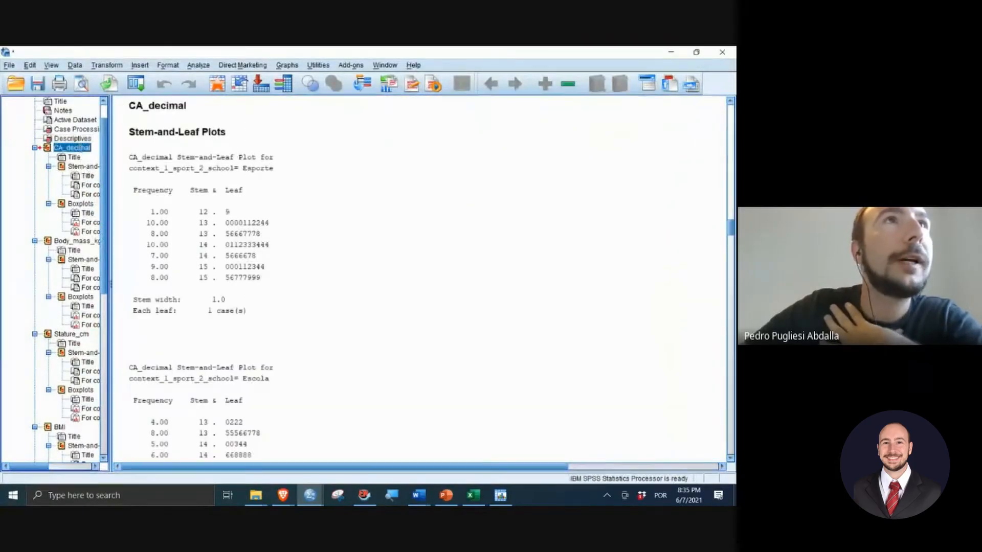
pyautogui.click(82, 244)
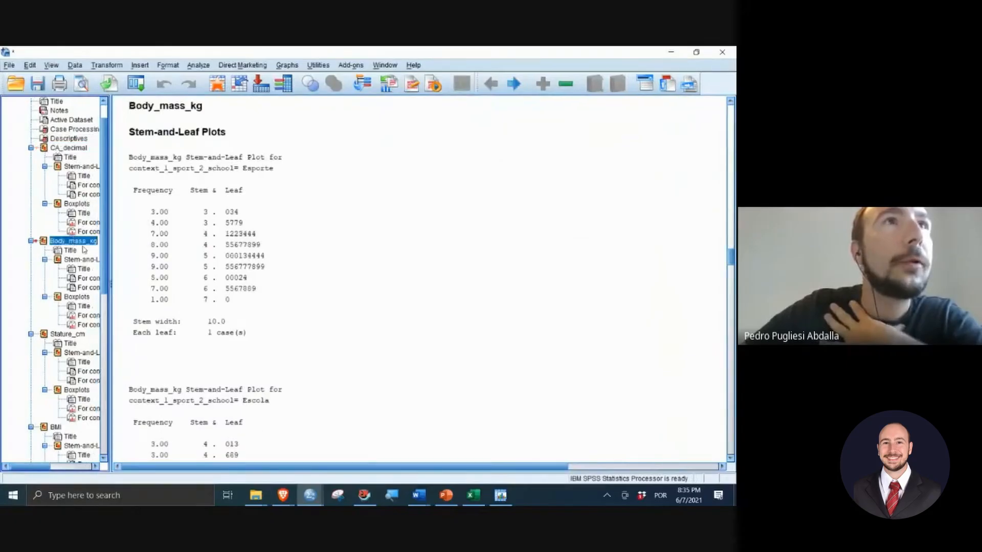
pyautogui.click(65, 307)
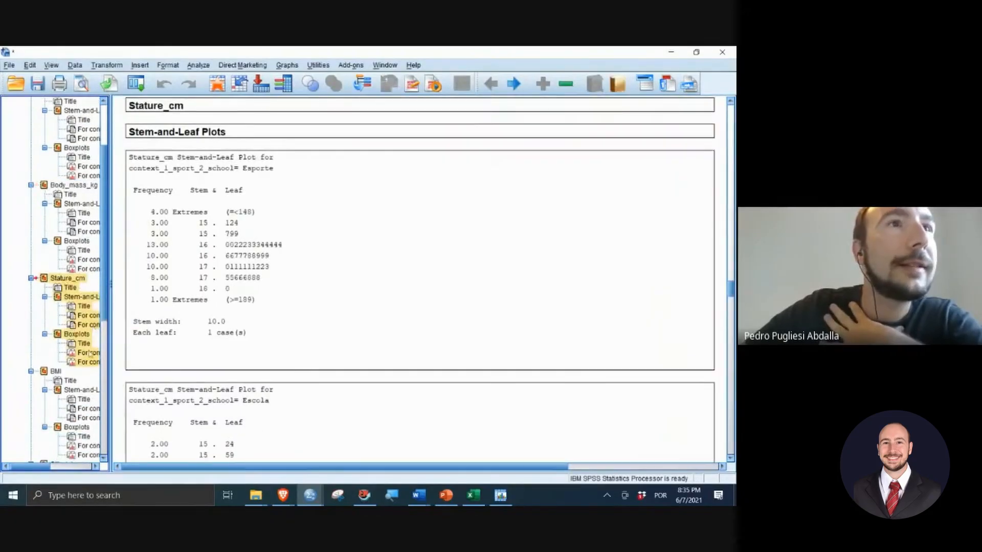
pyautogui.scroll(-1, 67, 338)
pyautogui.click(64, 344)
pyautogui.scroll(-4, 77, 340)
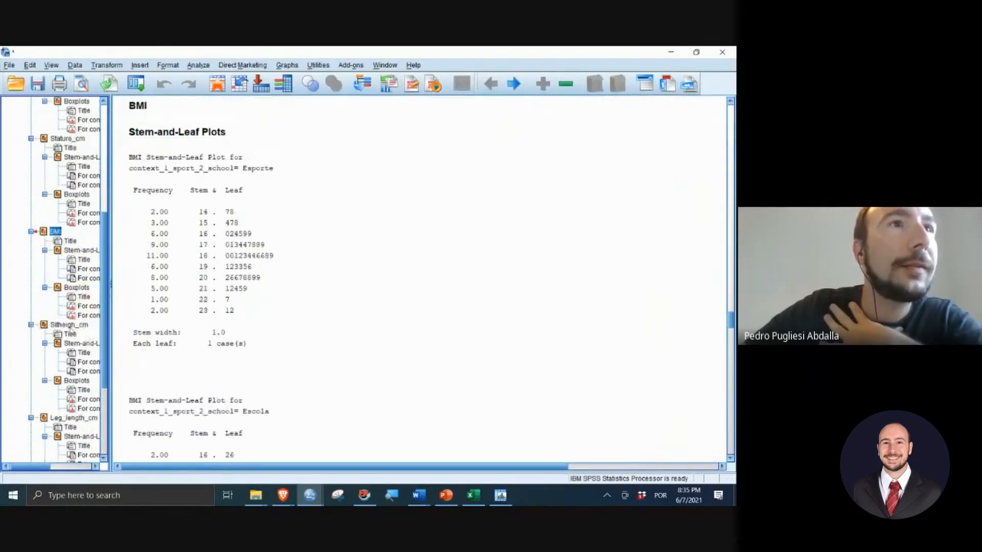
pyautogui.click(69, 325)
pyautogui.scroll(-2, 89, 374)
pyautogui.click(71, 362)
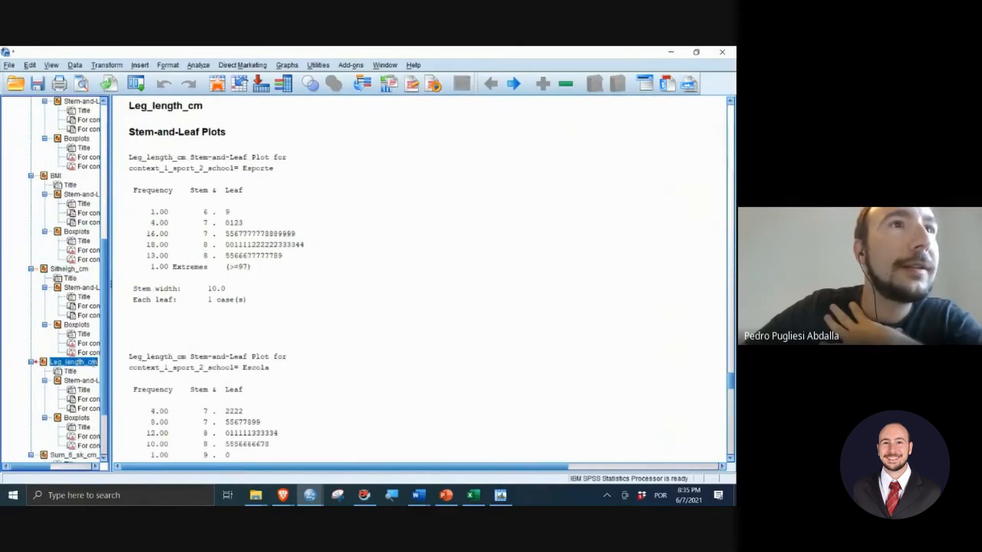
pyautogui.scroll(-3, 95, 369)
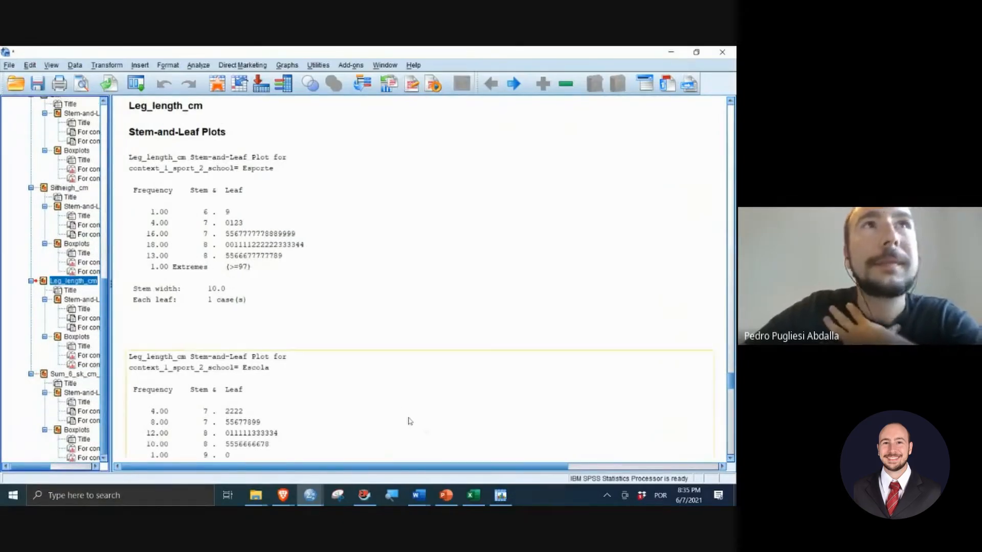
# Step: Return to MedCalc and add Leg_length_cm to the selected variables of the summary statistics table
pyautogui.click(501, 495)
pyautogui.scroll(5, 256, 271)
pyautogui.click(216, 252)
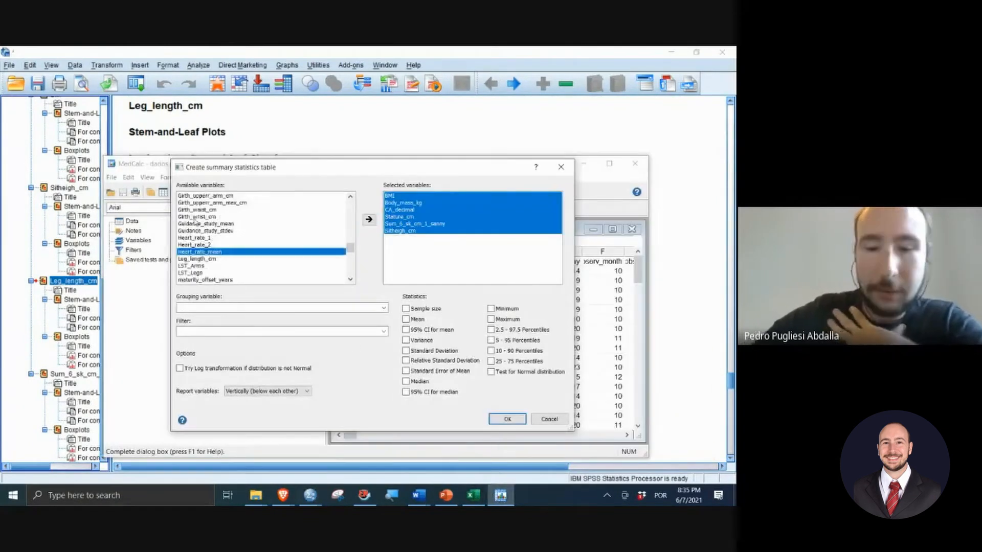
pyautogui.press('Down')
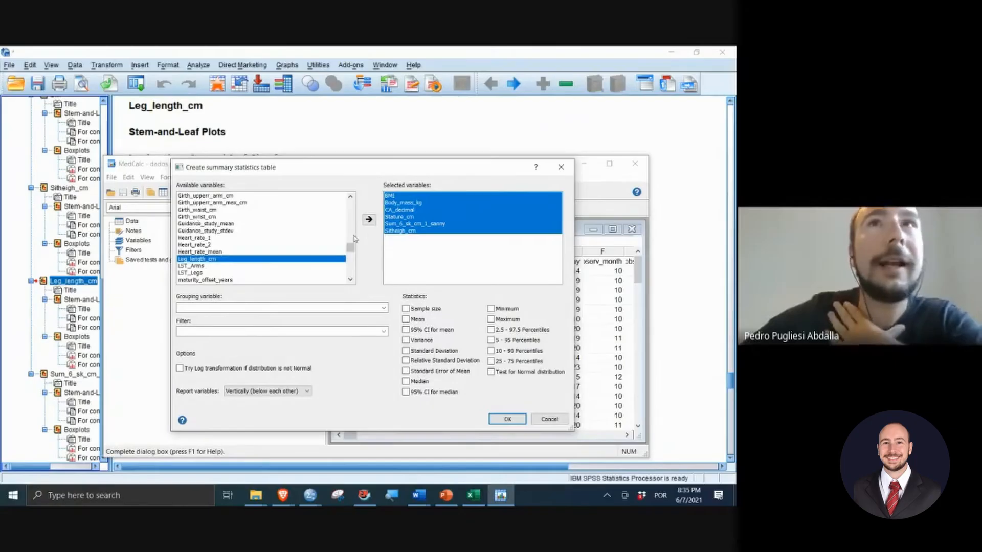
pyautogui.click(368, 219)
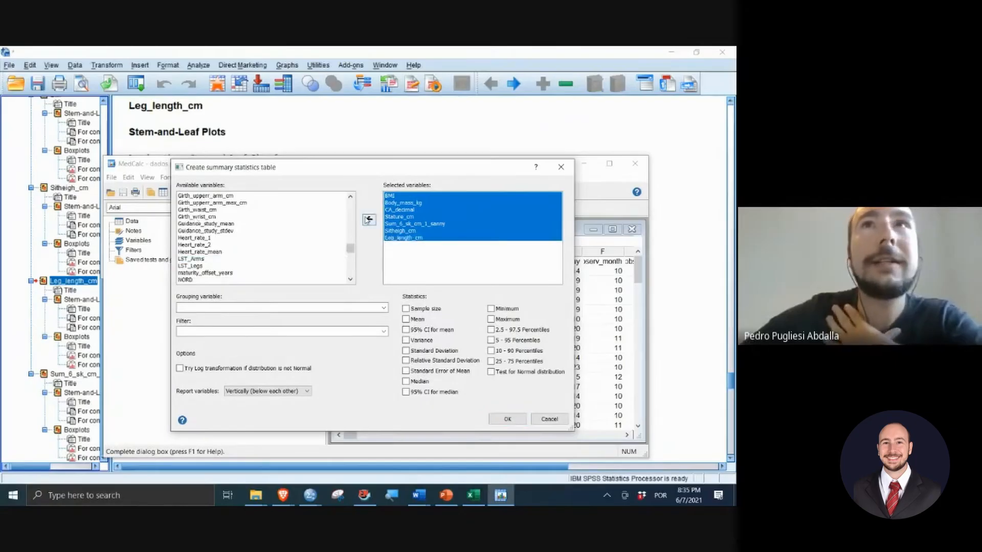
# Step: Try to reorder the entries within the list of selected variables
pyautogui.moveTo(412, 199); pyautogui.dragTo(397, 212)
pyautogui.click(412, 204)
pyautogui.click(404, 216)
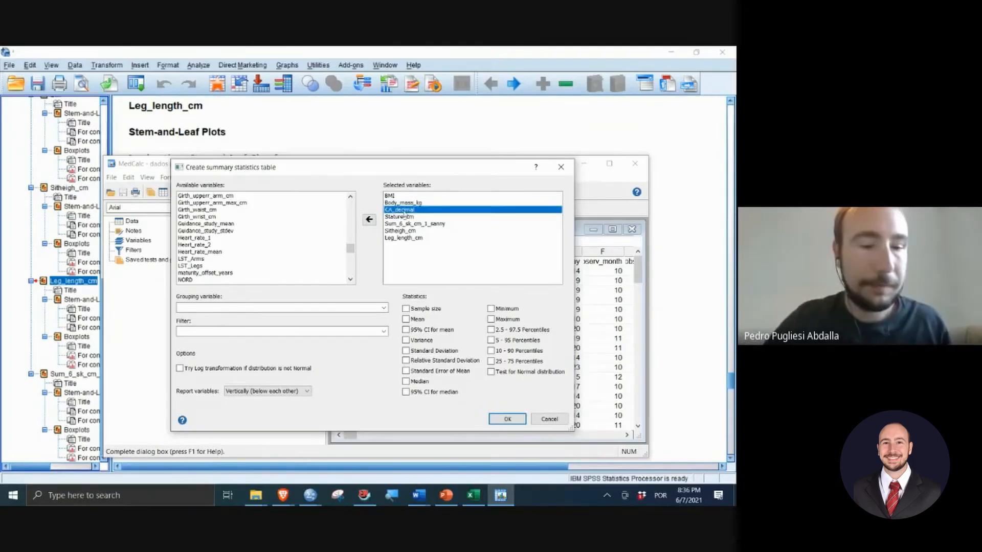
pyautogui.moveTo(404, 212)
pyautogui.mouseDown()
pyautogui.moveTo(403, 197)
pyautogui.moveTo(405, 215)
pyautogui.mouseUp()
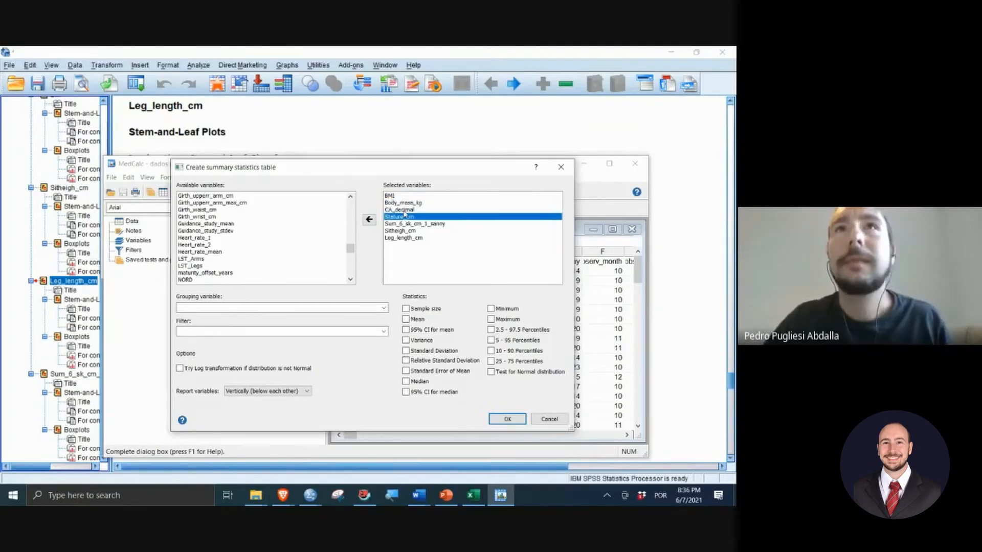
pyautogui.click(408, 239)
pyautogui.moveTo(413, 196); pyautogui.dragTo(418, 241)
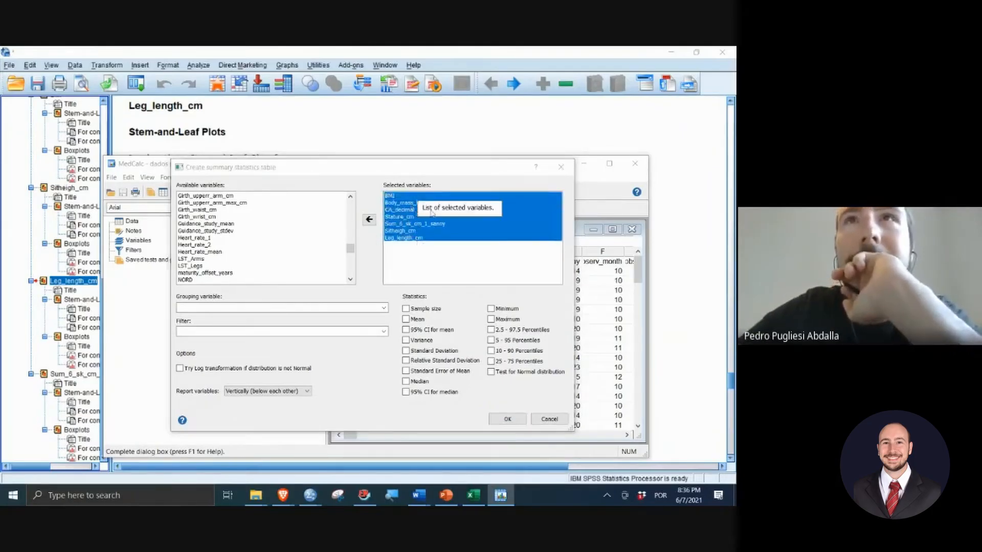
pyautogui.click(418, 238)
pyautogui.click(402, 197)
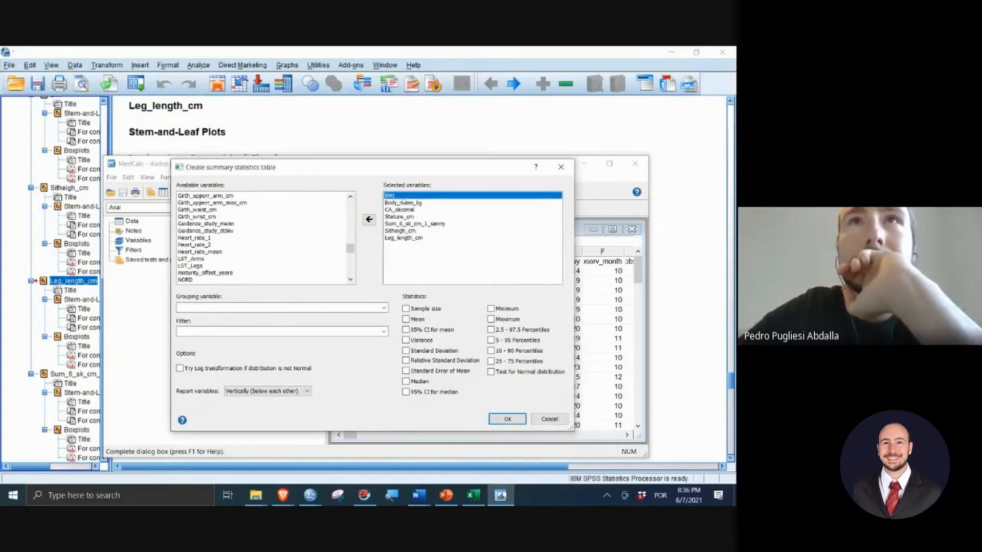
pyautogui.click(398, 210)
pyautogui.click(399, 217)
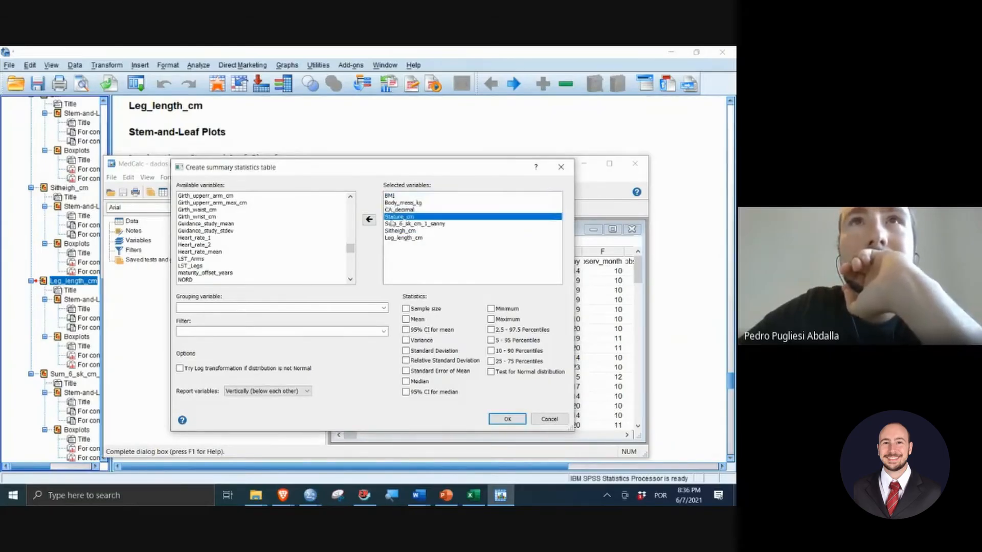
# Step: Remove every variable except CA_decimal from the selected variables
pyautogui.click(369, 219)
pyautogui.click(403, 217)
pyautogui.click(369, 220)
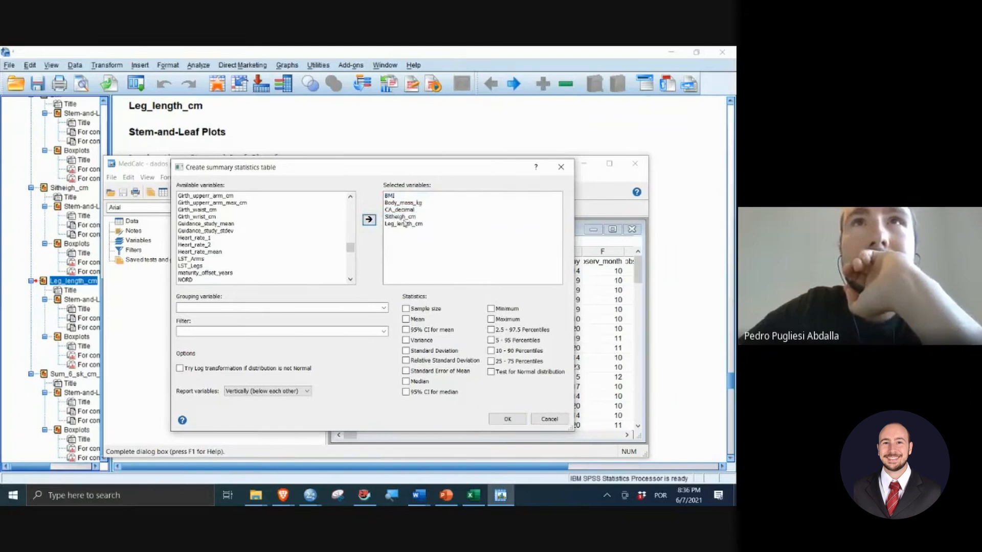
pyautogui.click(402, 217)
pyautogui.click(372, 222)
pyautogui.click(401, 217)
pyautogui.click(369, 220)
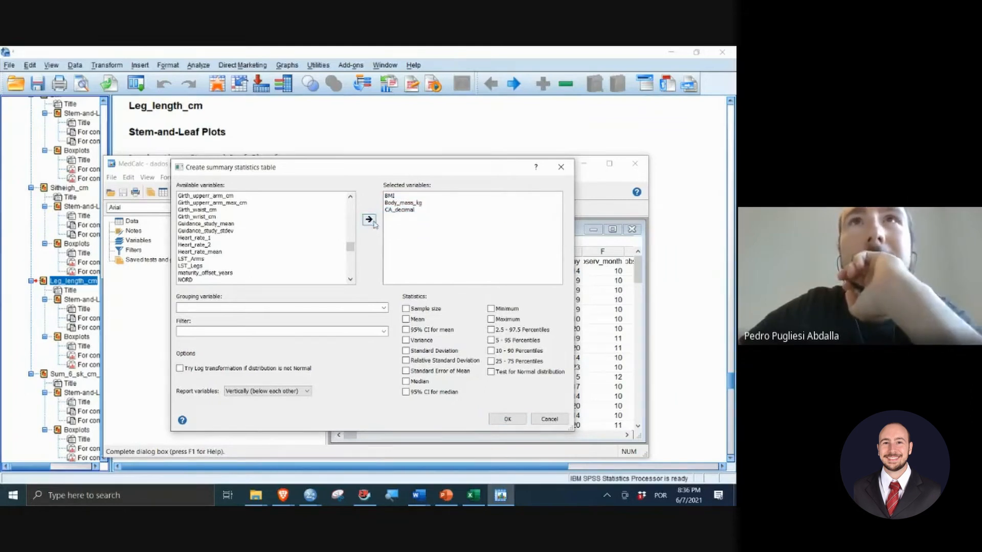
pyautogui.click(401, 203)
pyautogui.click(369, 219)
pyautogui.click(402, 196)
pyautogui.click(369, 219)
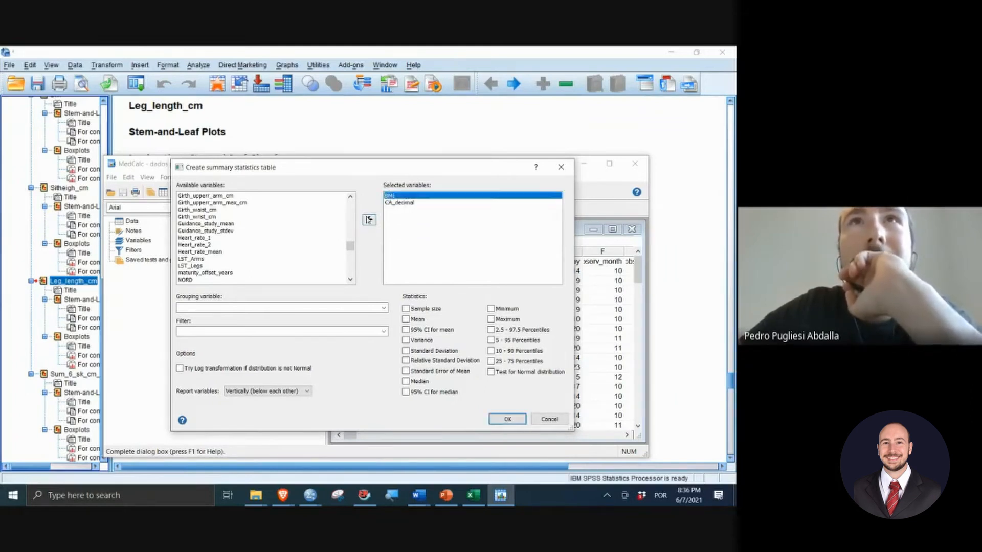
# Step: Search the available variables of the summary statistics table for Body_mass_kg
pyautogui.scroll(10, 287, 253)
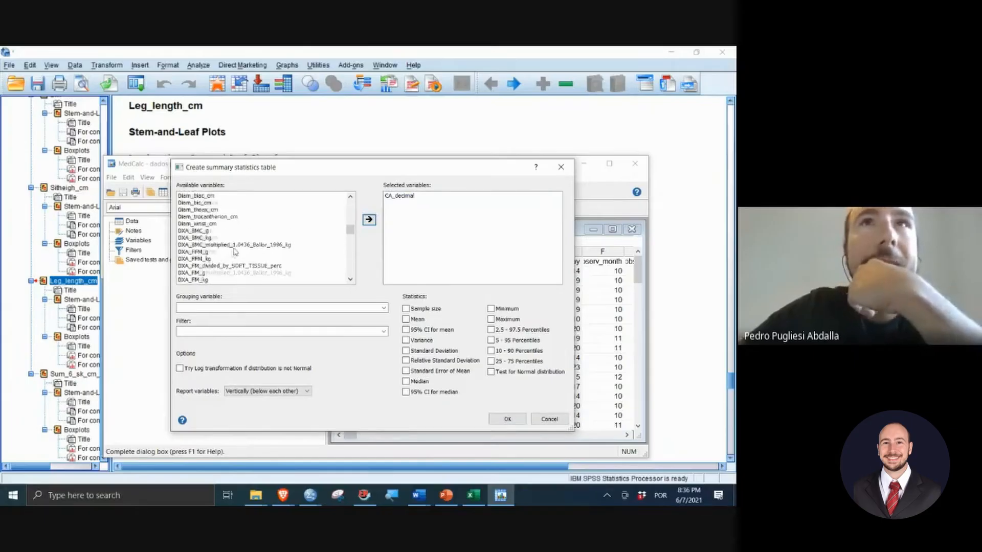
pyautogui.scroll(-8, 220, 253)
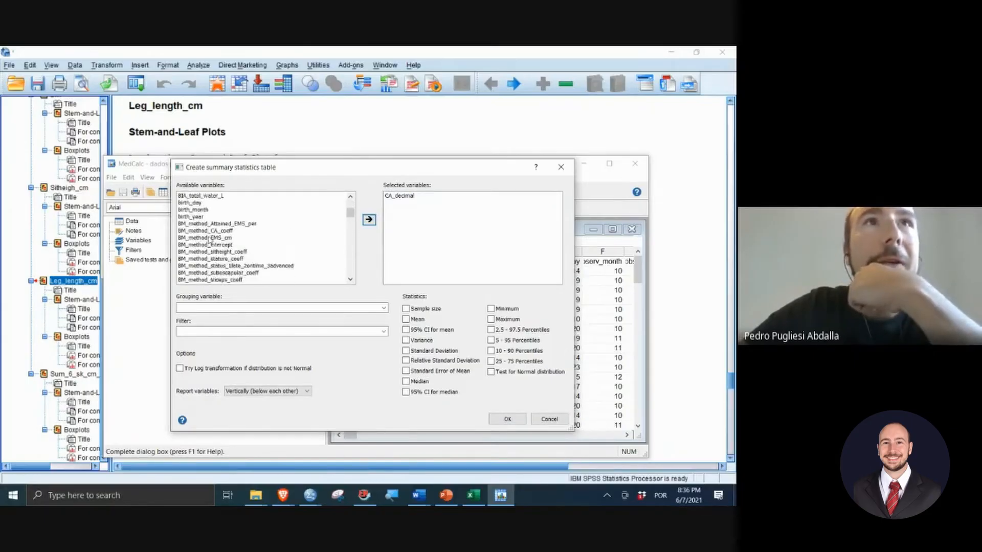
pyautogui.click(212, 245)
pyautogui.scroll(2, 219, 242)
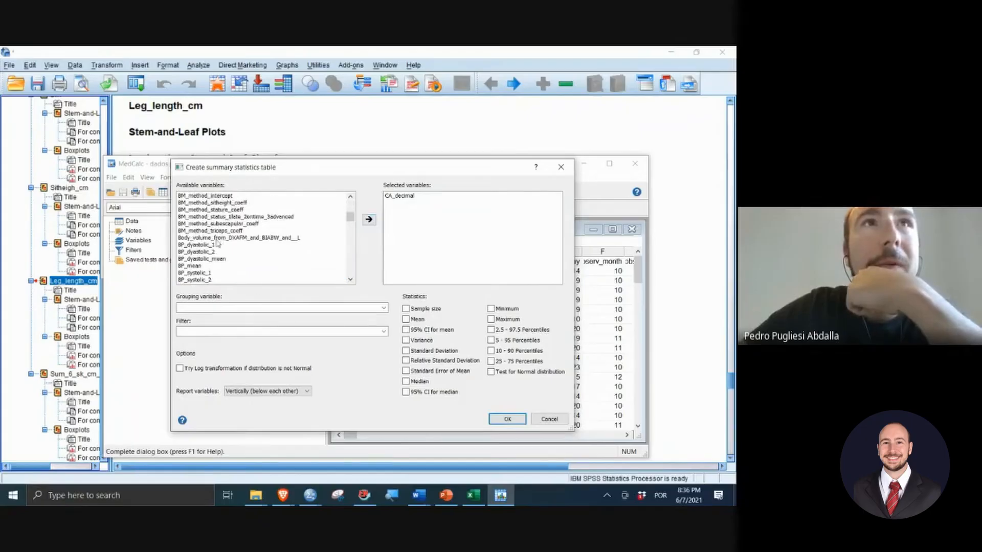
pyautogui.scroll(5, 217, 244)
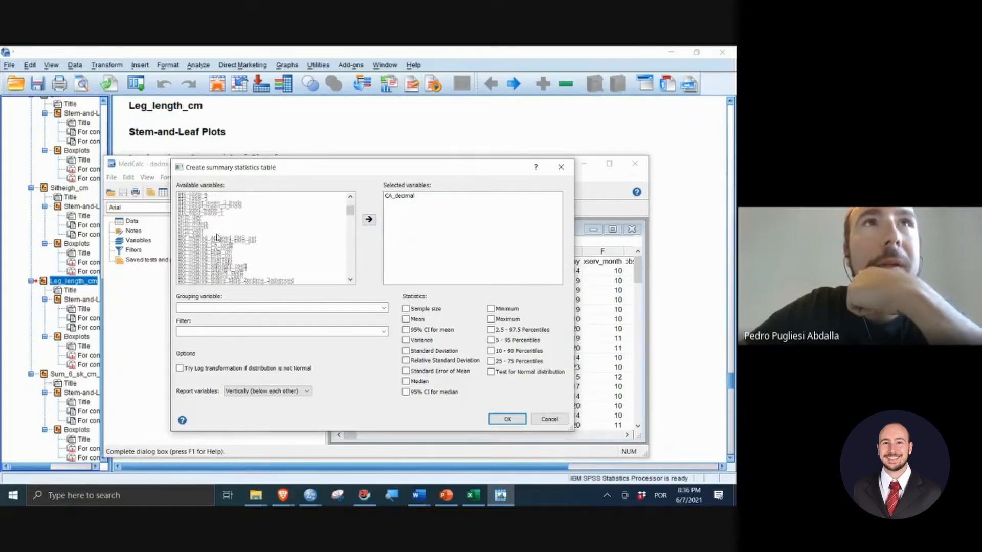
pyautogui.scroll(4, 218, 237)
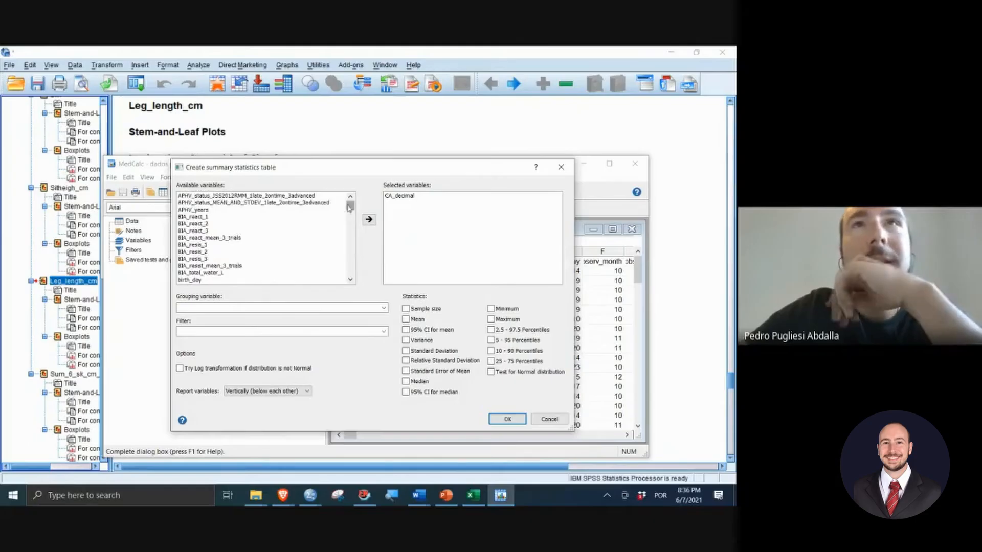
pyautogui.scroll(13, 70, 203)
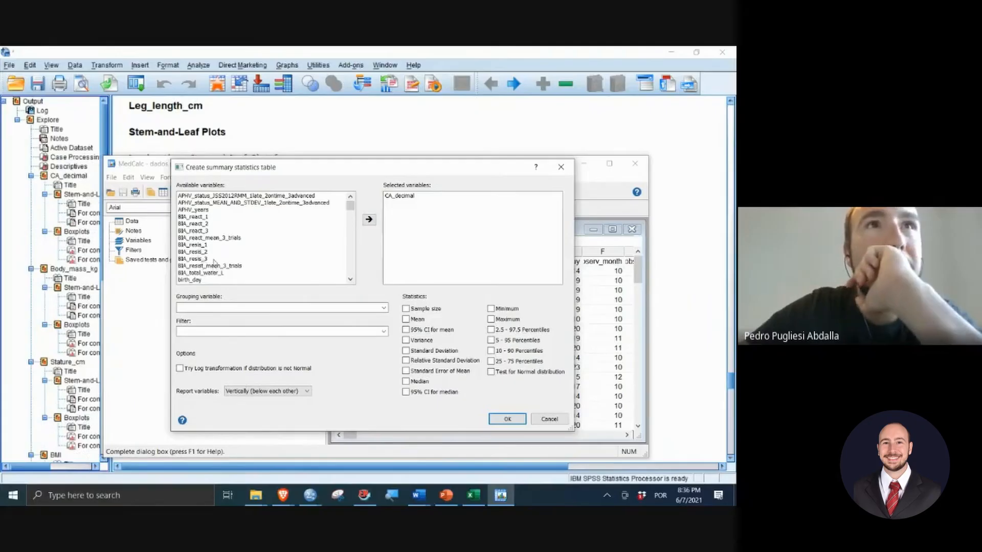
pyautogui.scroll(-1, 214, 262)
pyautogui.scroll(-1, 223, 265)
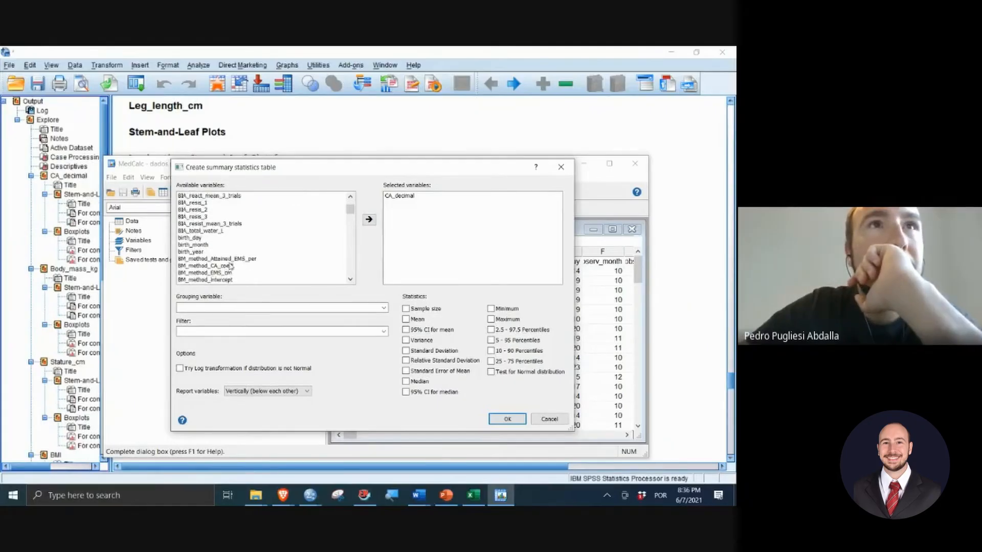
pyautogui.scroll(-5, 230, 265)
pyautogui.click(228, 271)
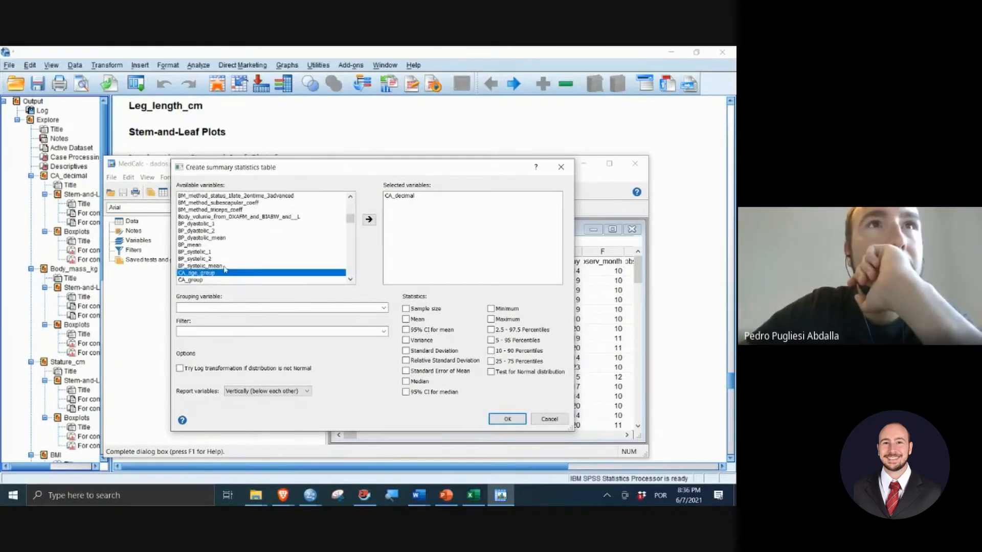
pyautogui.click(211, 219)
pyautogui.scroll(-2, 223, 230)
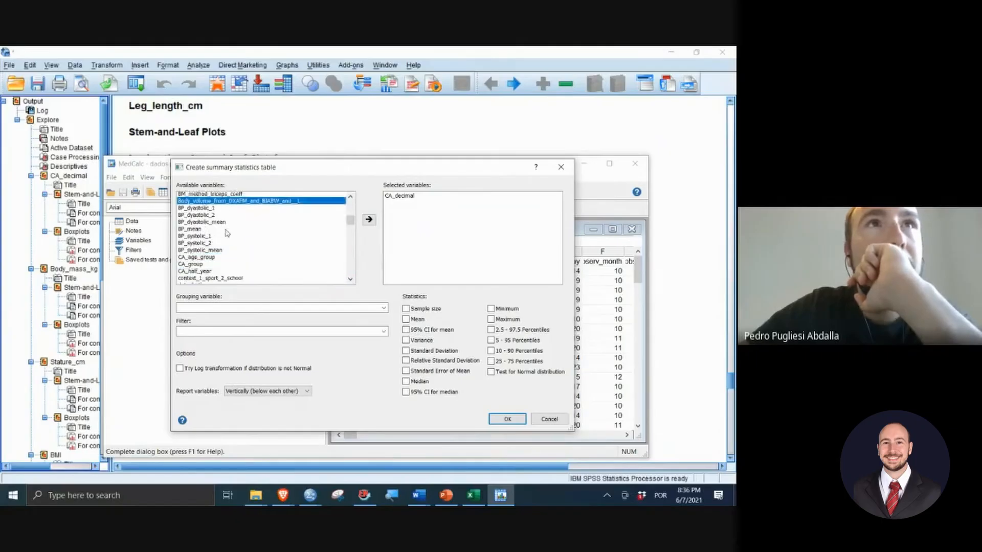
pyautogui.scroll(-2, 228, 245)
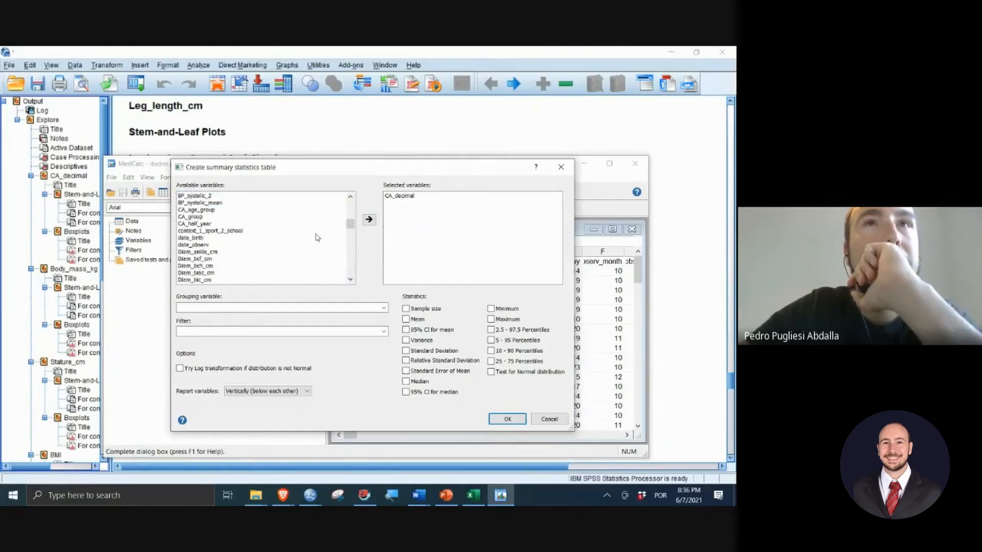
# Step: Locate Body_mass_kg among the available variables and add it to the selected variables
pyautogui.click(210, 236)
pyautogui.press('o')
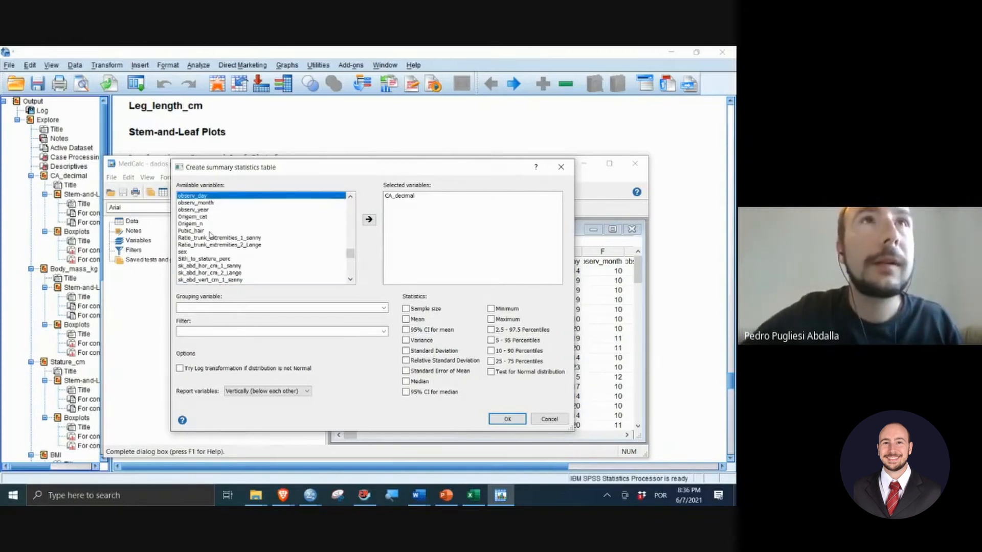
pyautogui.press('b')
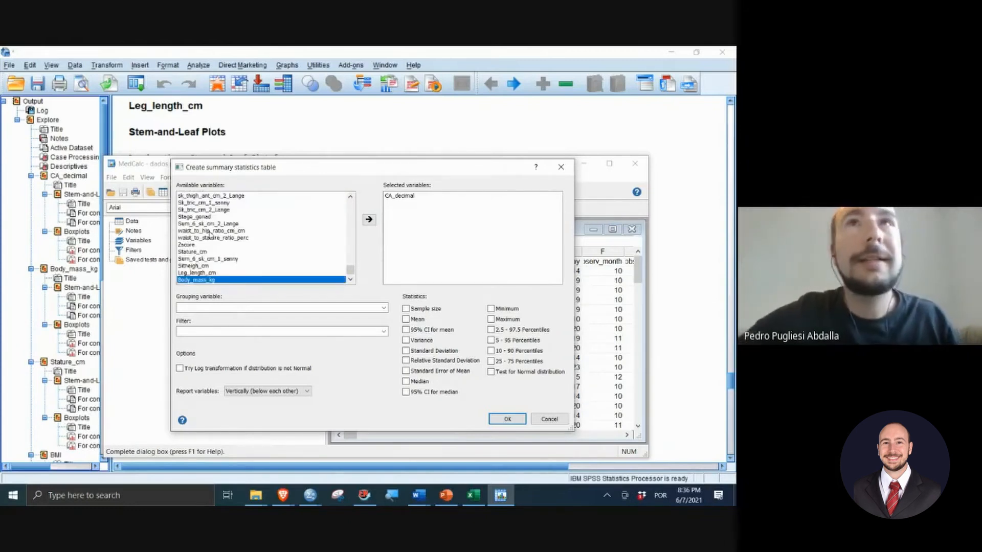
pyautogui.click(368, 219)
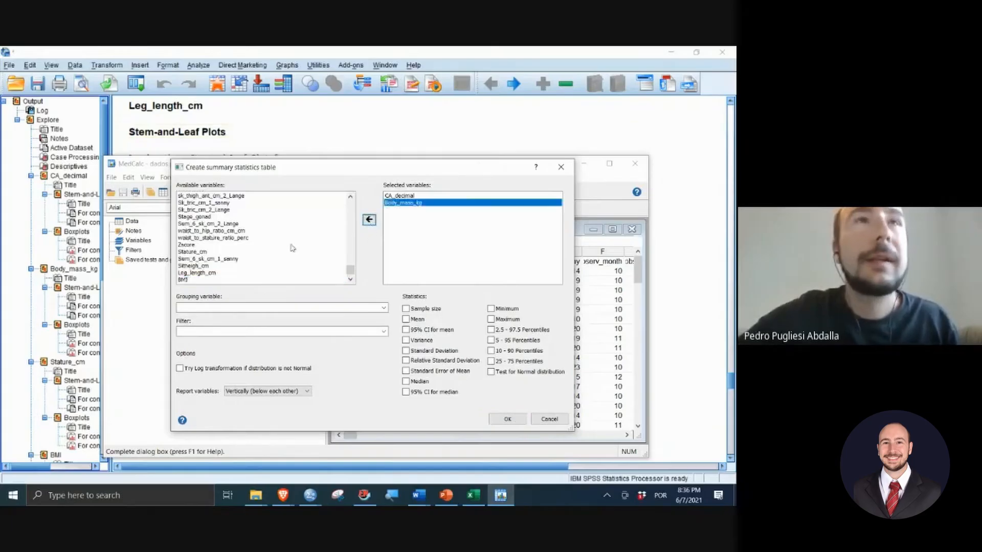
# Step: Find Stature_cm among the available variables and add it below Body_mass_kg in the selection
pyautogui.click(225, 266)
pyautogui.press('s')
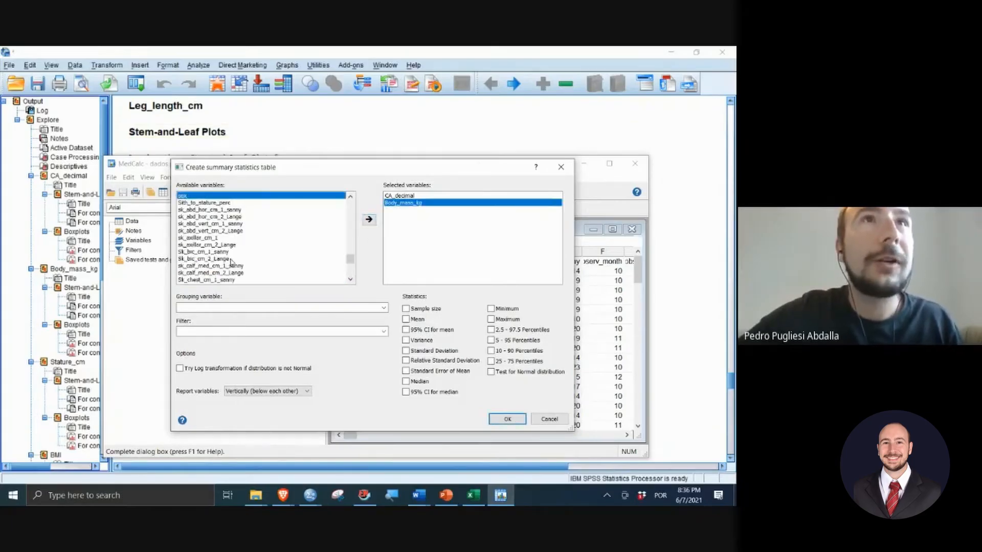
pyautogui.press('s')
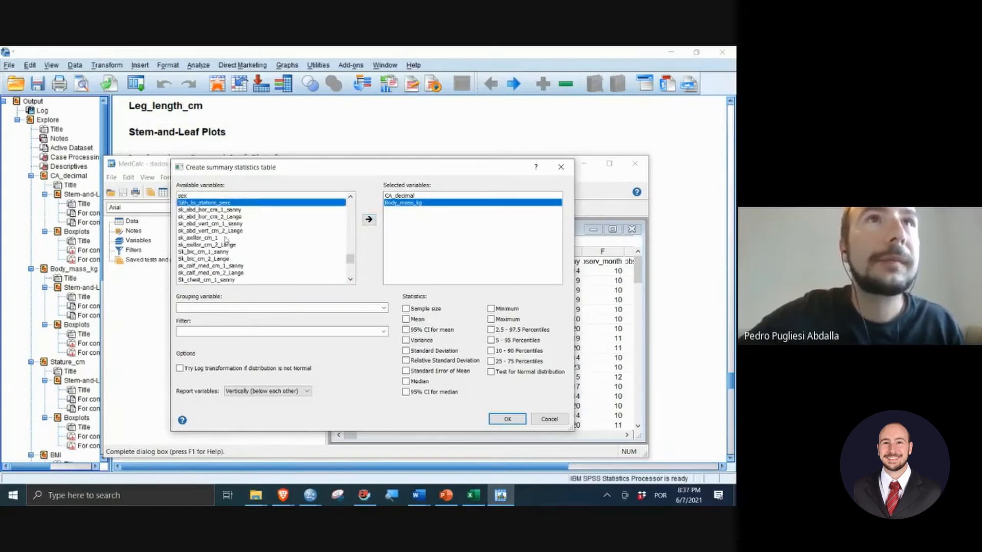
pyautogui.scroll(-3, 226, 239)
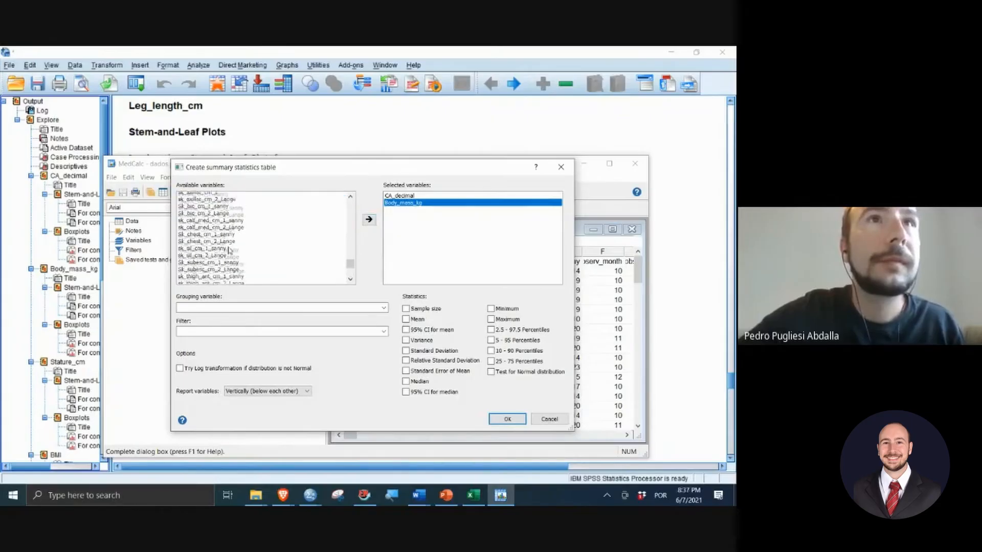
pyautogui.scroll(-2, 228, 250)
pyautogui.scroll(-2, 240, 268)
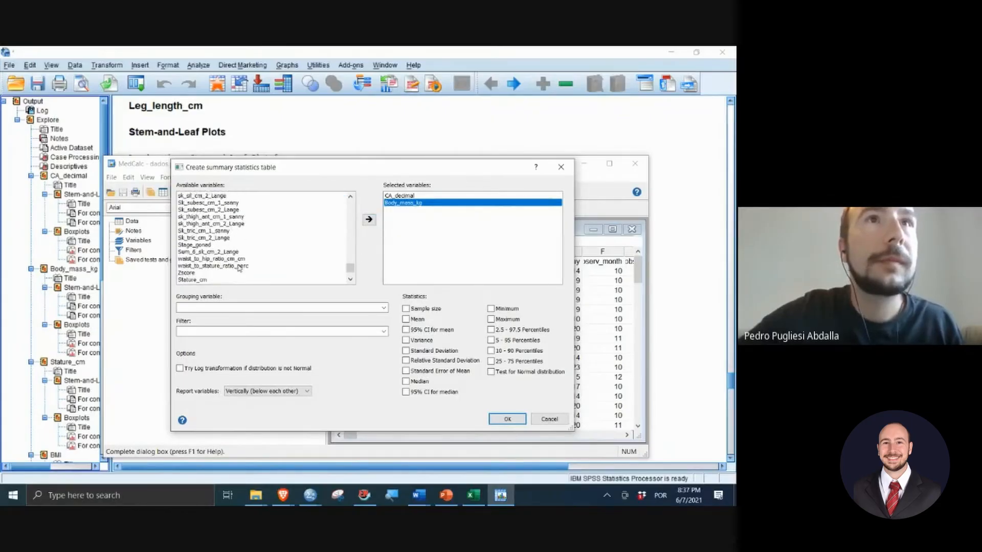
pyautogui.scroll(-1, 239, 267)
pyautogui.click(203, 253)
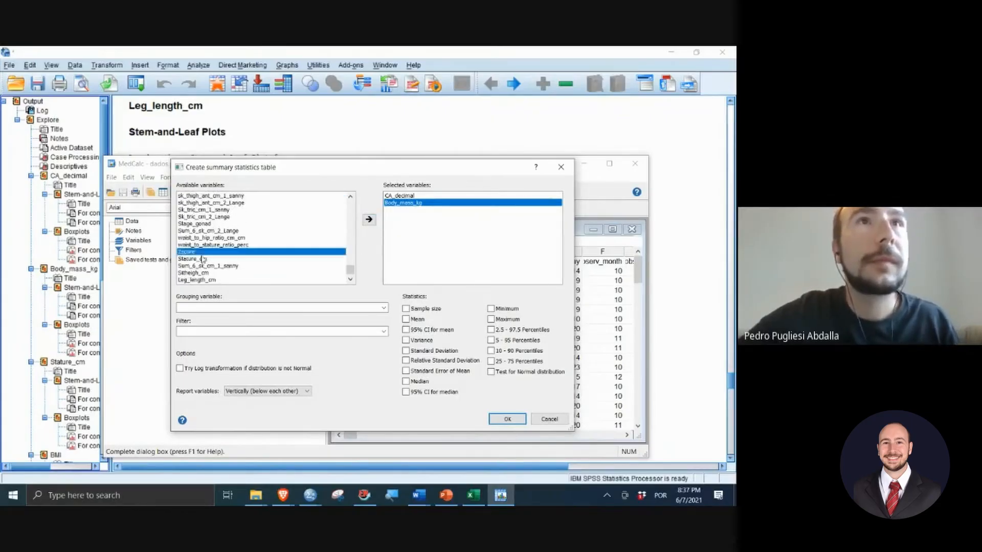
pyautogui.click(369, 219)
# Step: Add BMI to the selected variables after Stature_cm
pyautogui.scroll(3, 254, 269)
pyautogui.scroll(-1, 254, 269)
pyautogui.click(210, 246)
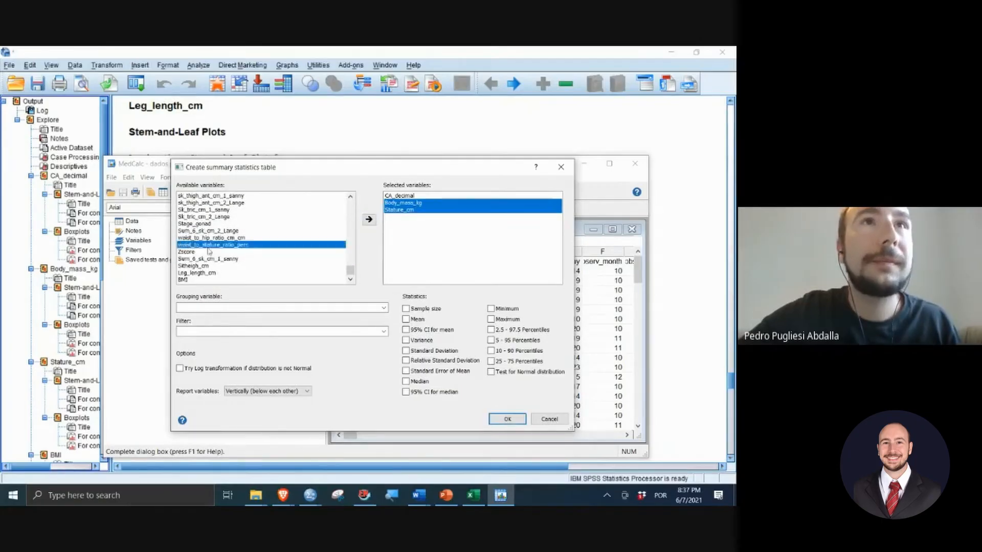
pyautogui.click(206, 280)
pyautogui.click(368, 220)
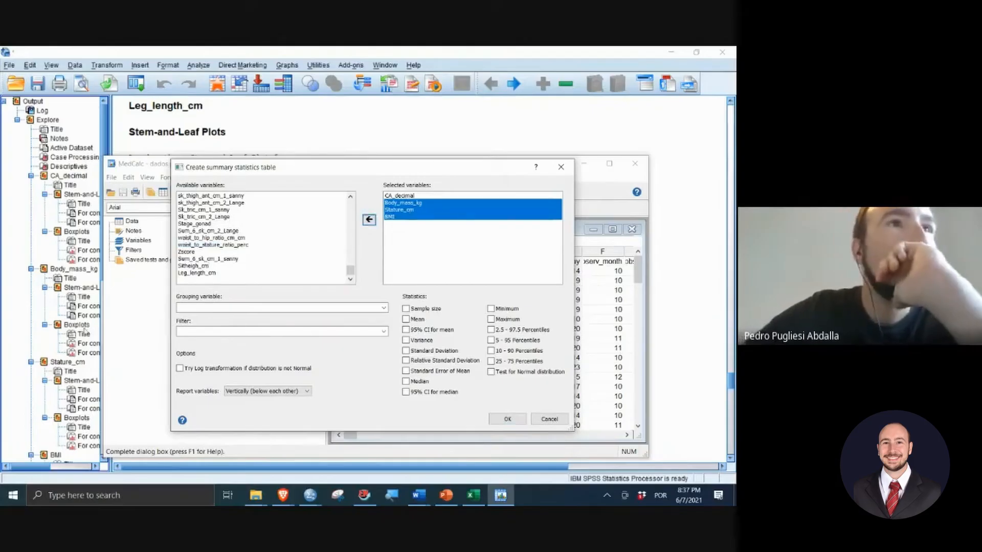
# Step: Check the variable order in the SPSS output outline and add Sitheigh_cm to MedCalc's selected variables
pyautogui.scroll(-3, 90, 327)
pyautogui.scroll(-5, 85, 325)
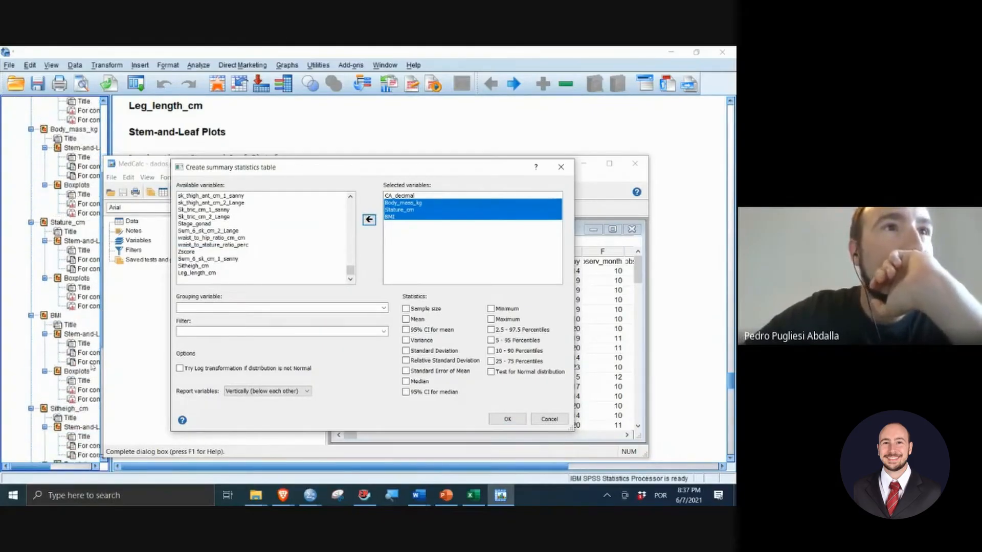
pyautogui.click(262, 265)
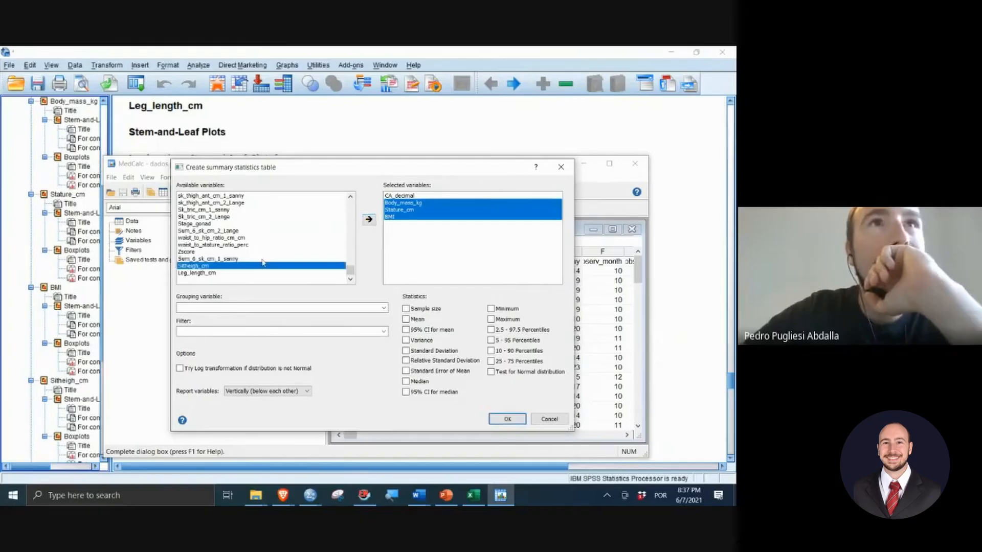
pyautogui.click(369, 221)
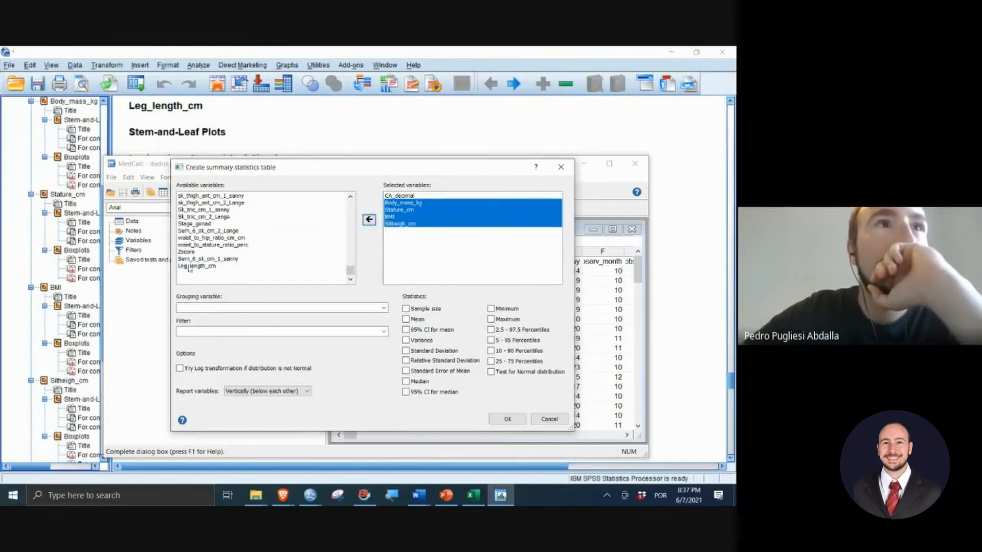
# Step: Following the SPSS outline order, add Leg_length_cm and Sum_6_sk_cm_1_sanny to the selected variables
pyautogui.scroll(-7, 66, 337)
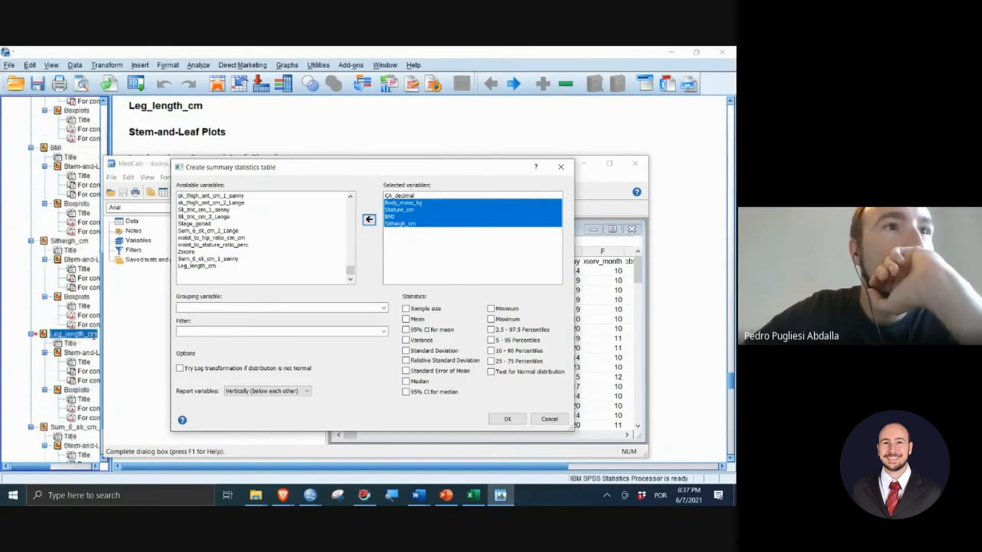
pyautogui.click(214, 267)
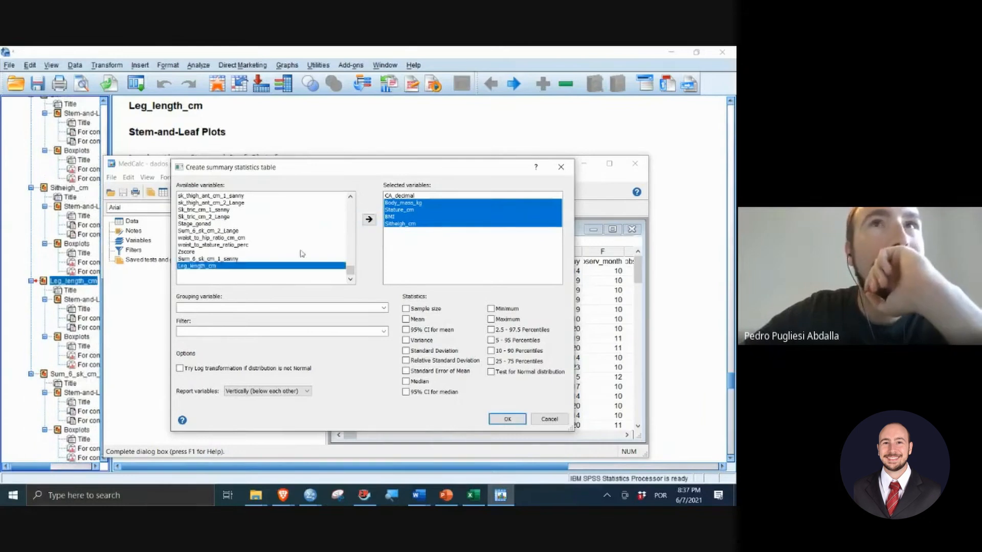
pyautogui.click(369, 220)
pyautogui.click(231, 259)
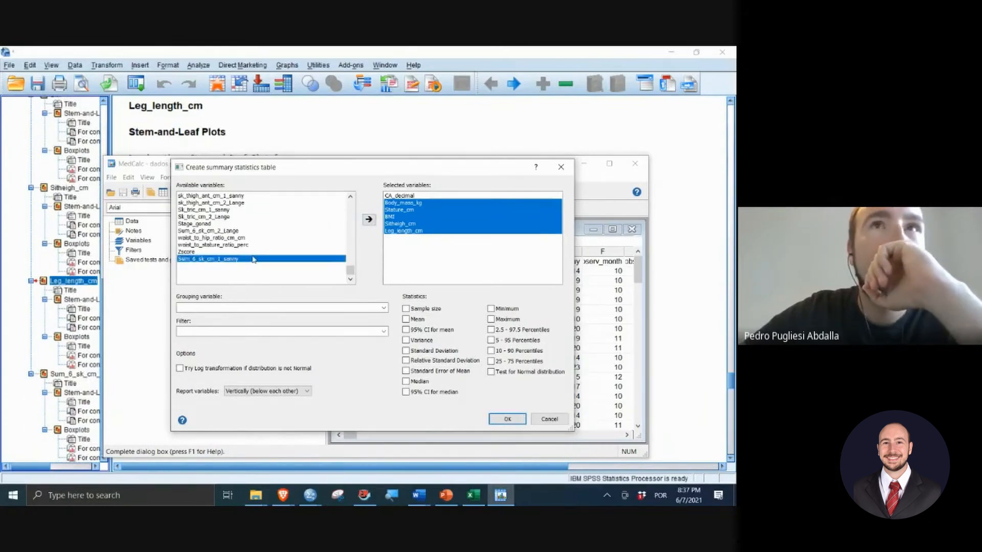
pyautogui.click(369, 220)
# Step: Include the mean, 95% CI for mean and standard deviation in the summary statistics table
pyautogui.click(338, 266)
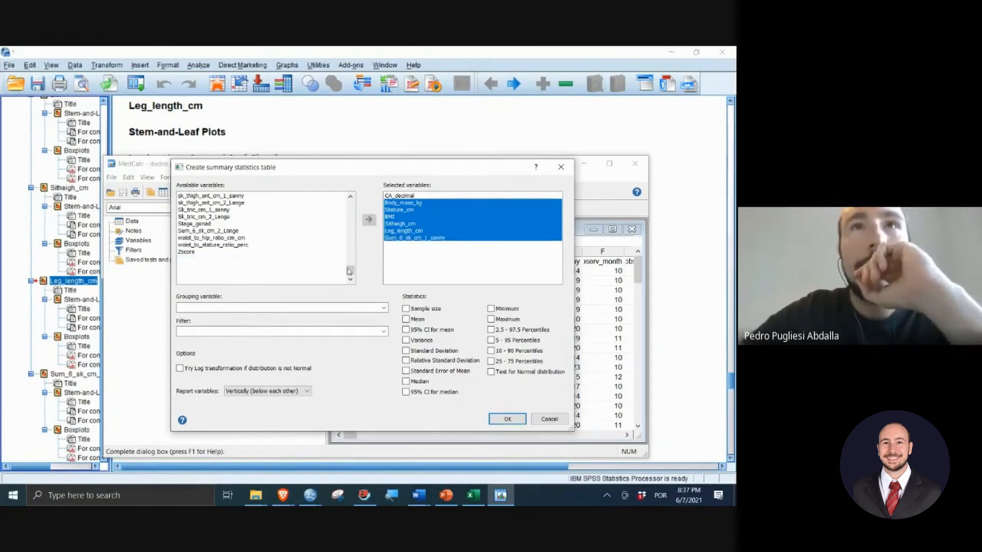
pyautogui.click(404, 268)
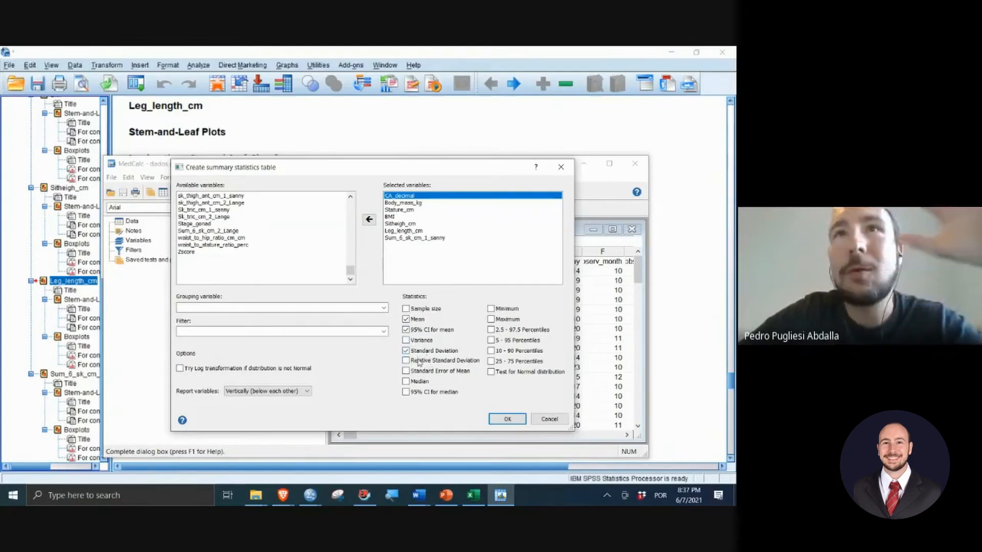
# Step: Set context_1_sport_2_school as the grouping variable of the summary statistics table
pyautogui.click(385, 332)
pyautogui.click(357, 310)
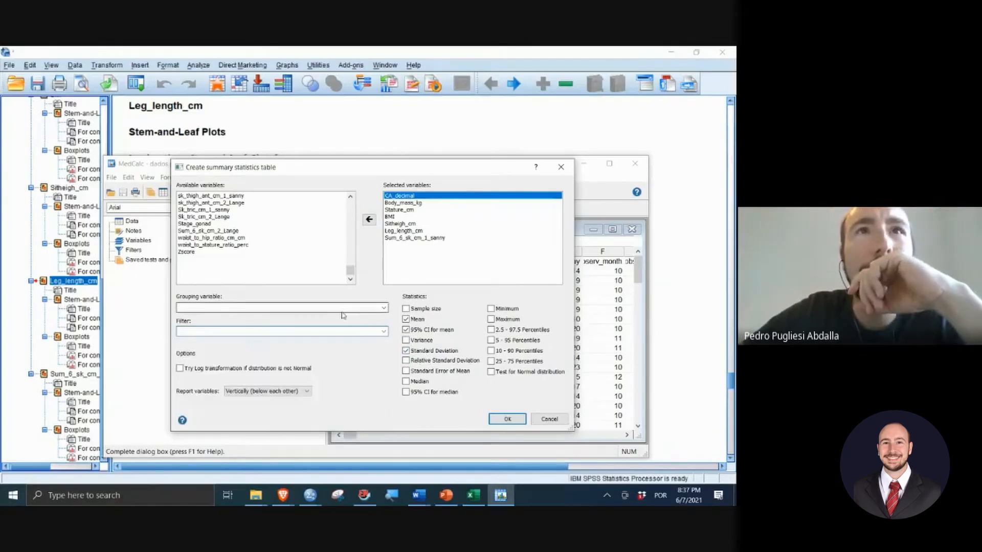
pyautogui.click(384, 307)
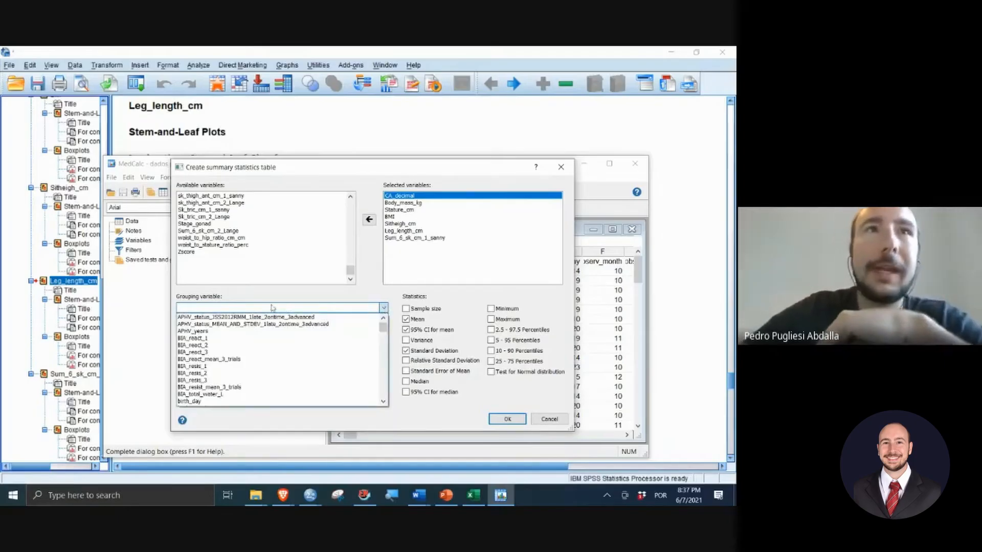
pyautogui.scroll(-1, 261, 350)
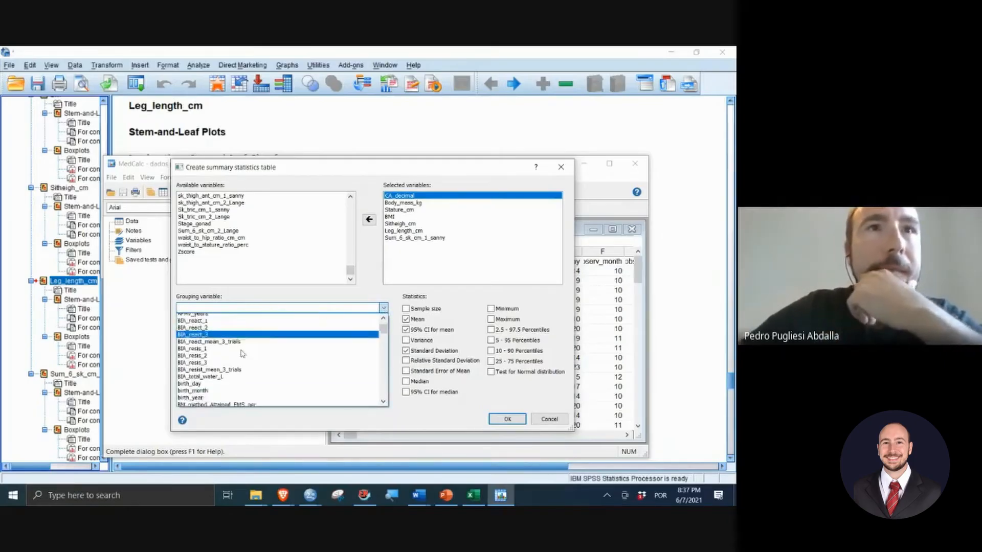
pyautogui.scroll(-6, 261, 350)
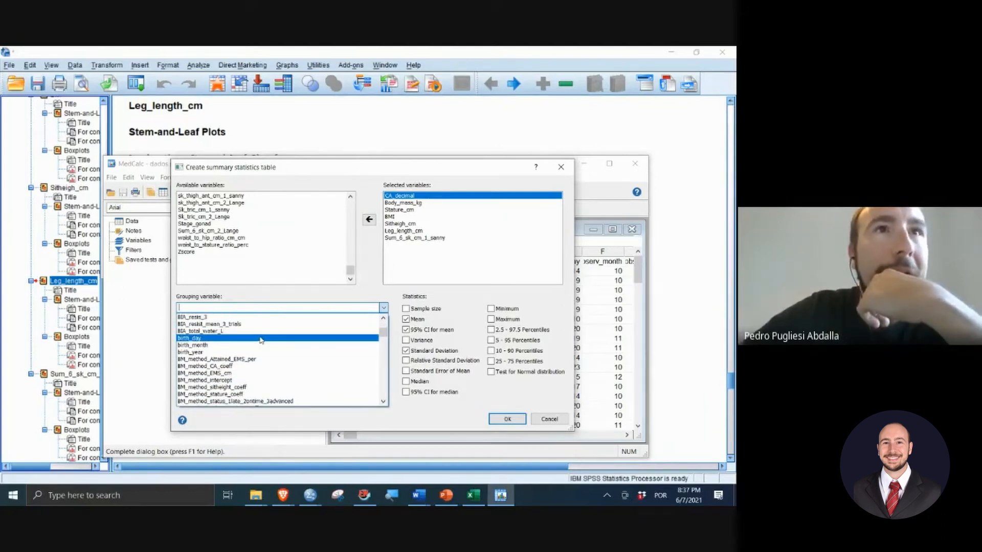
pyautogui.scroll(-2, 262, 340)
pyautogui.scroll(-5, 264, 343)
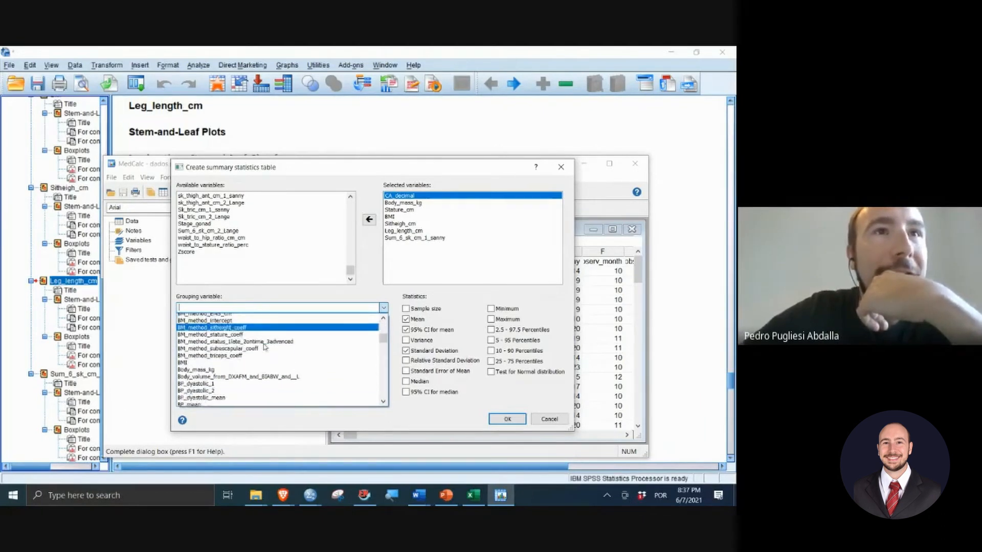
pyautogui.scroll(-1, 264, 348)
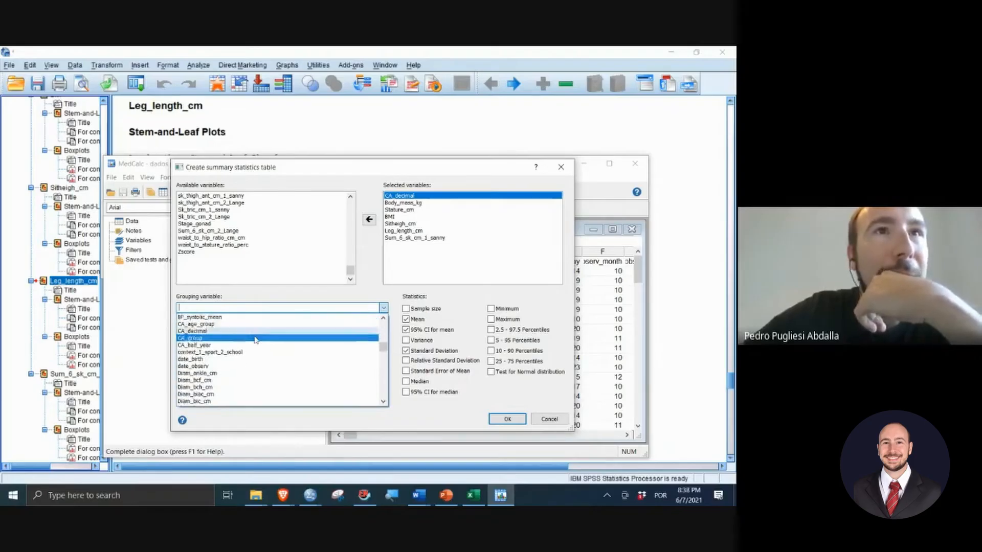
pyautogui.click(246, 353)
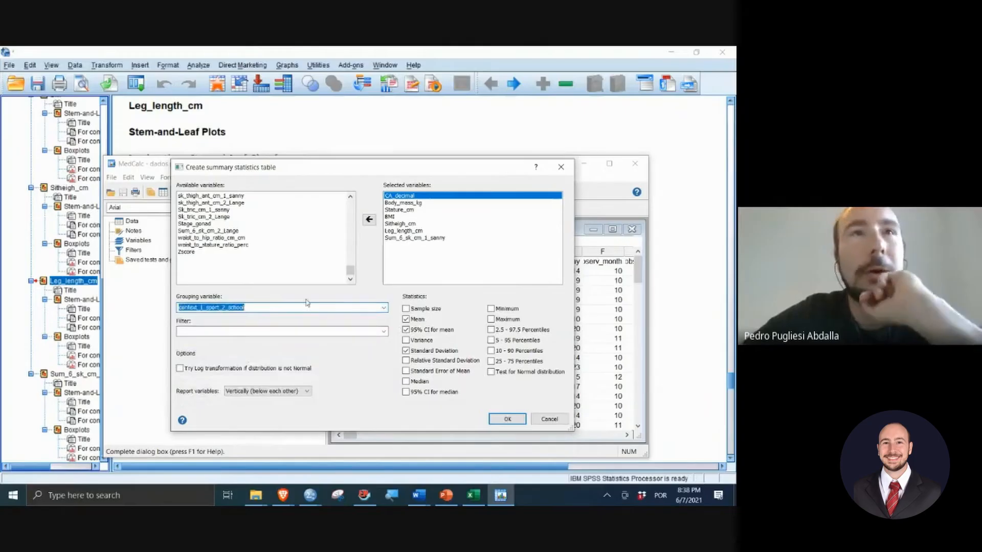
# Step: Generate the summary statistics table with variables reported vertically (below each other) and enlarge the result to full size
pyautogui.click(273, 310)
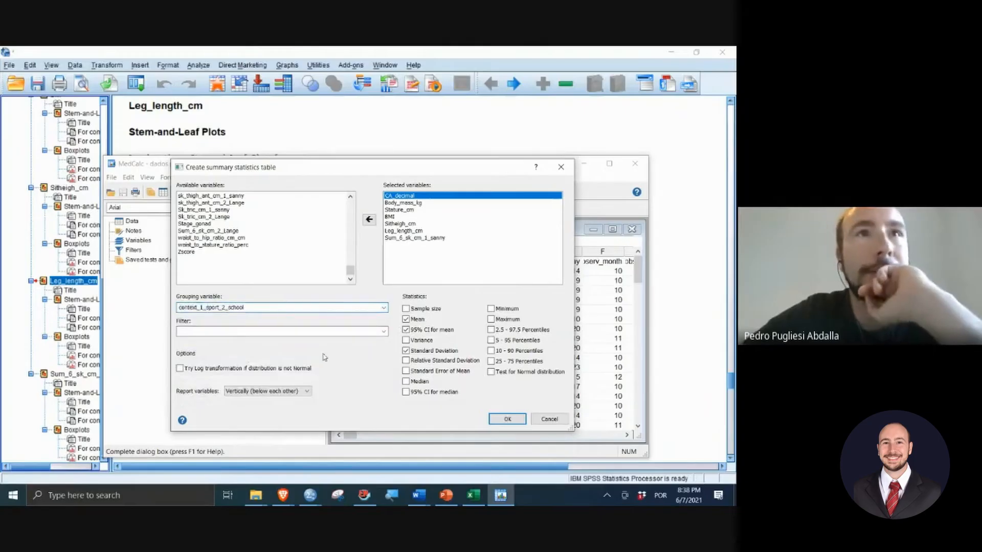
pyautogui.click(289, 392)
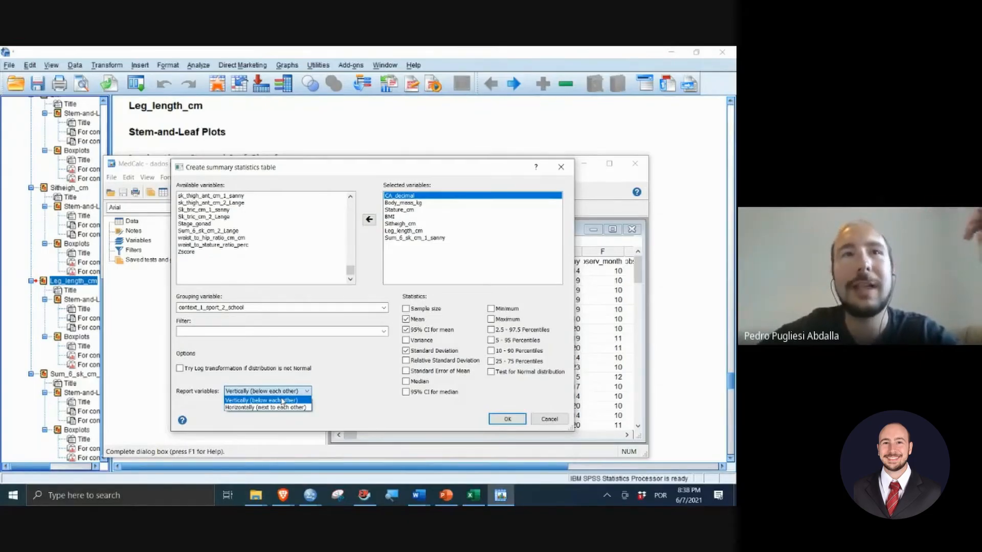
pyautogui.click(282, 401)
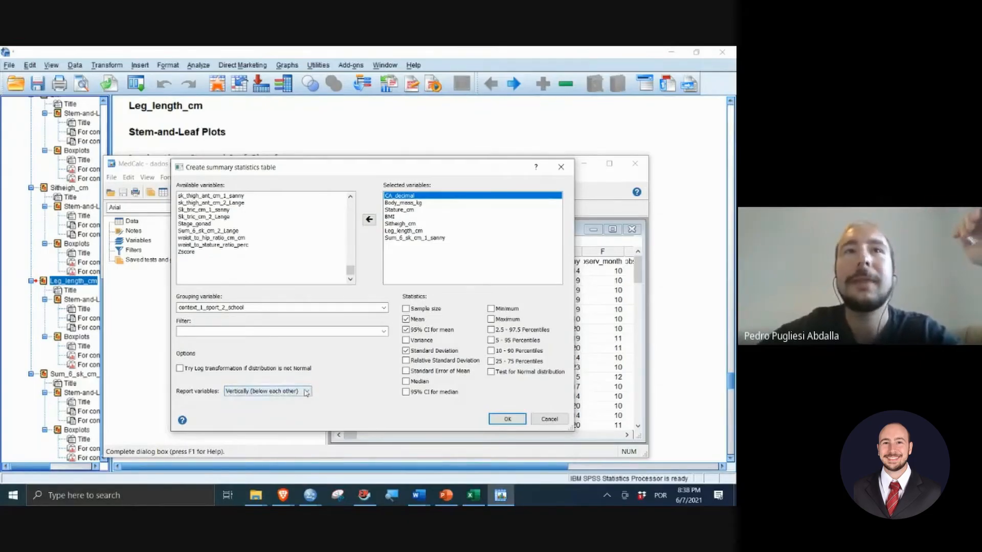
pyautogui.click(508, 419)
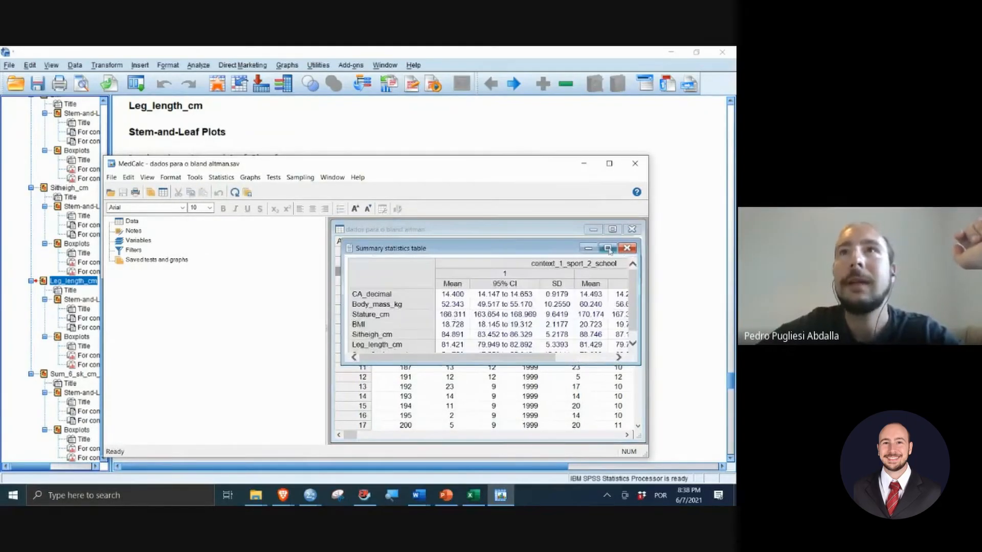
pyautogui.click(607, 248)
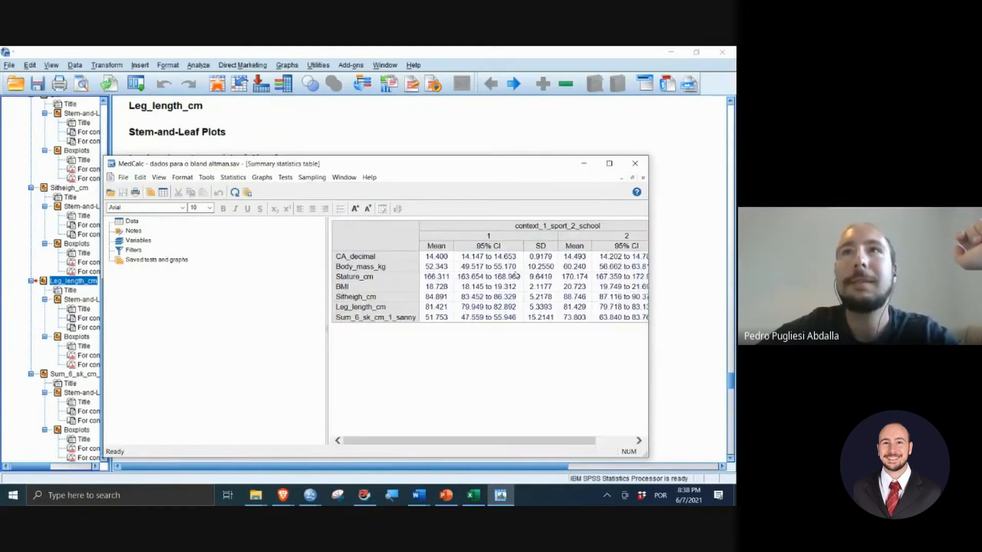
pyautogui.click(610, 164)
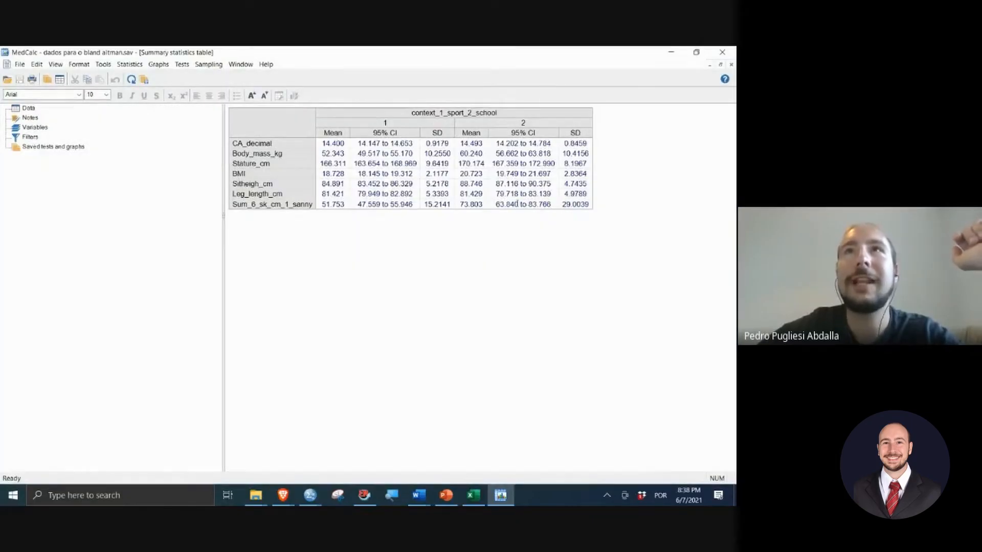
# Step: Examine the columns for context groups 1 and 2 in the summary statistics table
pyautogui.scroll(2, 455, 184)
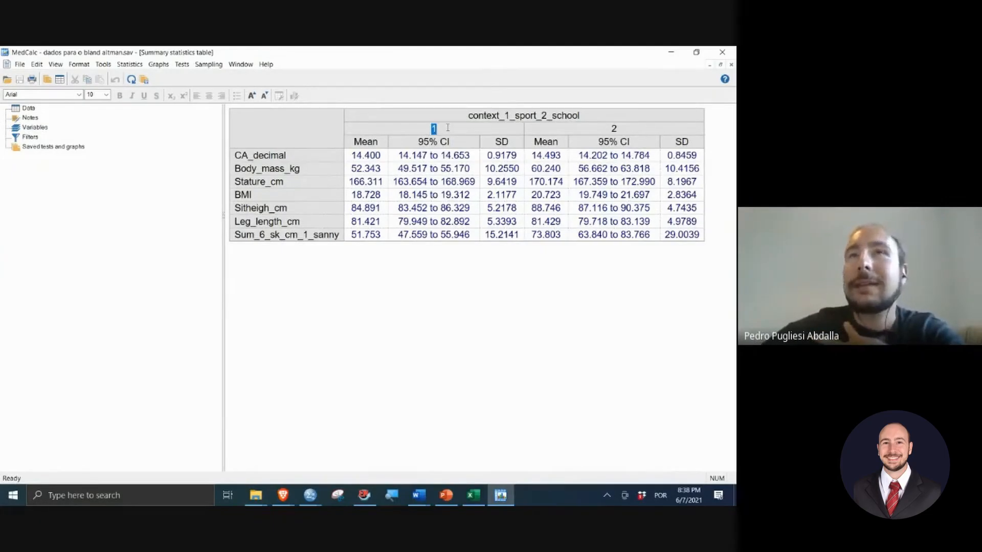
pyautogui.click(614, 129)
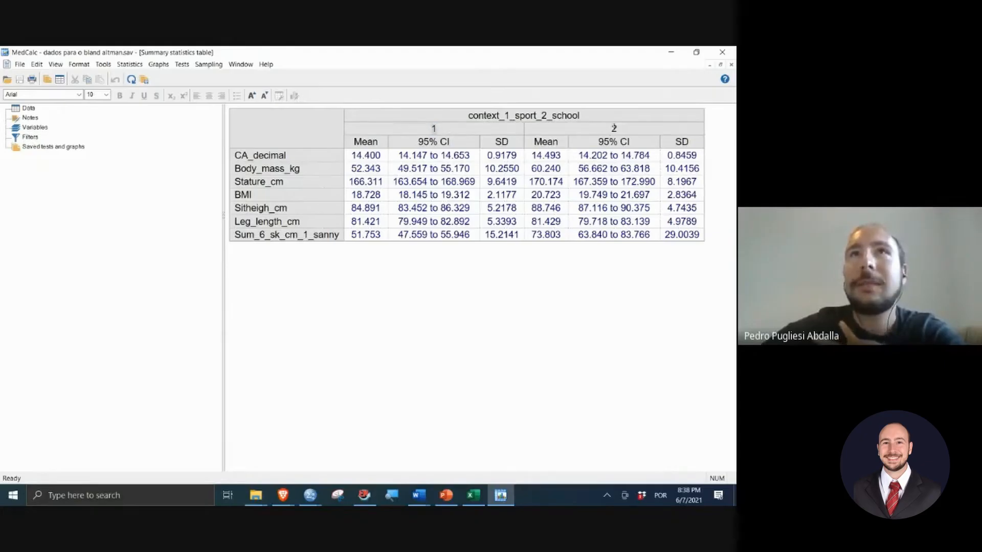
pyautogui.moveTo(611, 131); pyautogui.dragTo(624, 131)
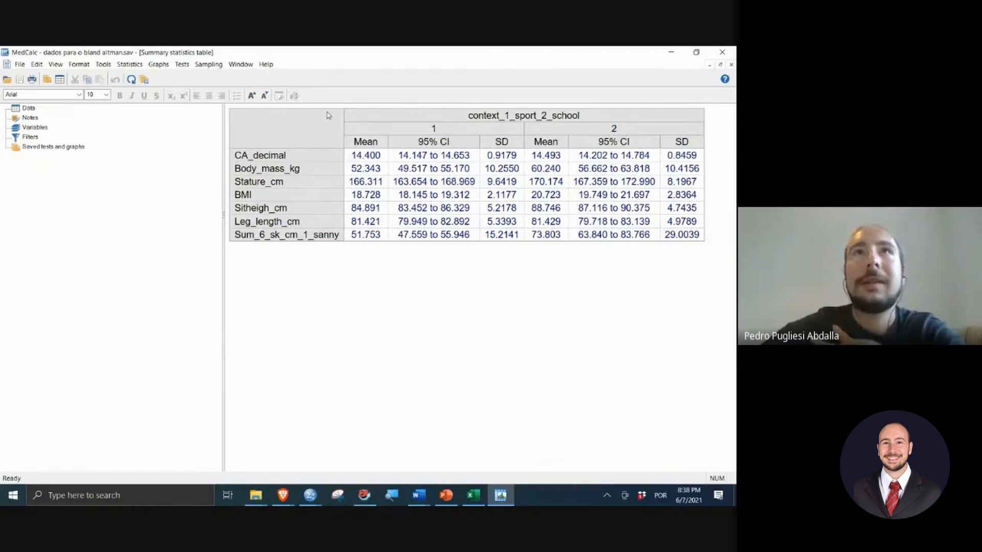
pyautogui.moveTo(328, 116); pyautogui.dragTo(694, 239)
pyautogui.rightClick(688, 227)
pyautogui.click(696, 230)
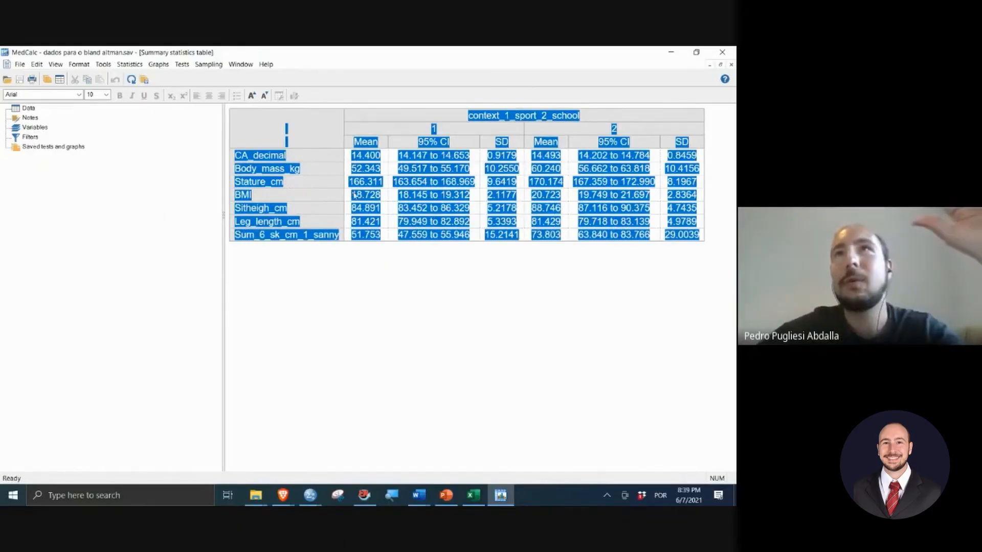
pyautogui.click(480, 194)
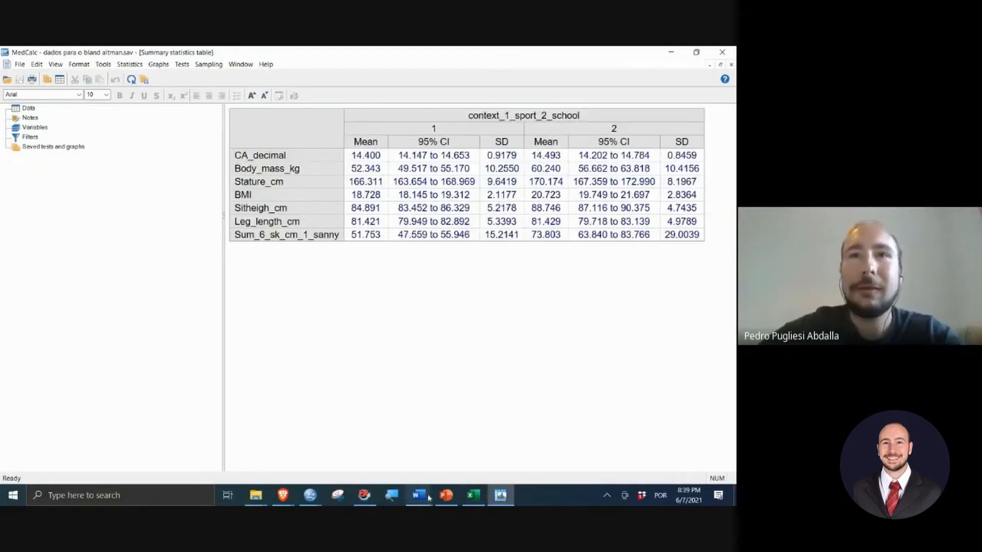
# Step: Copy the entire summary statistics table and, switching to Excel, paste it into Sheet2 of Book1 at cell B2
pyautogui.moveTo(487, 488)
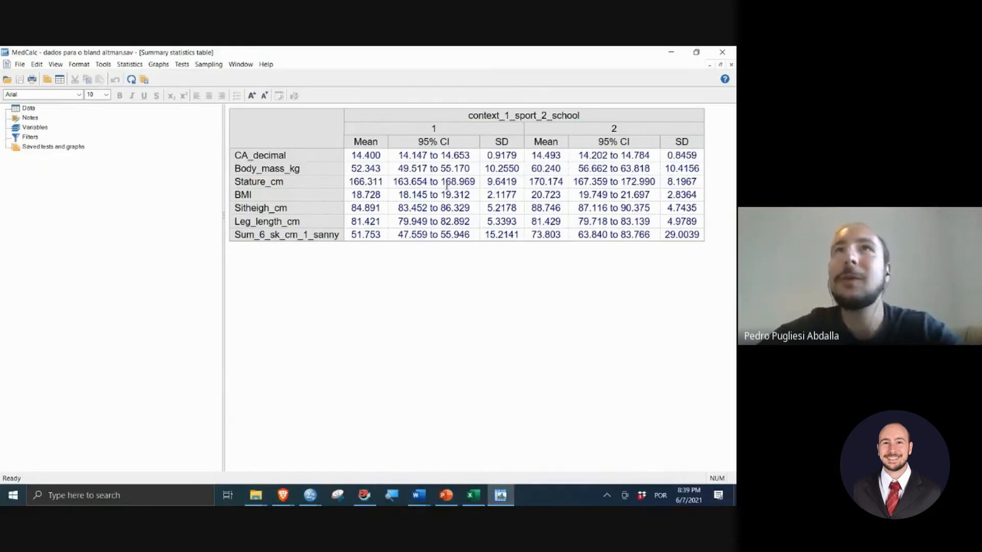
pyautogui.moveTo(314, 123); pyautogui.dragTo(693, 237)
pyautogui.rightClick(693, 236)
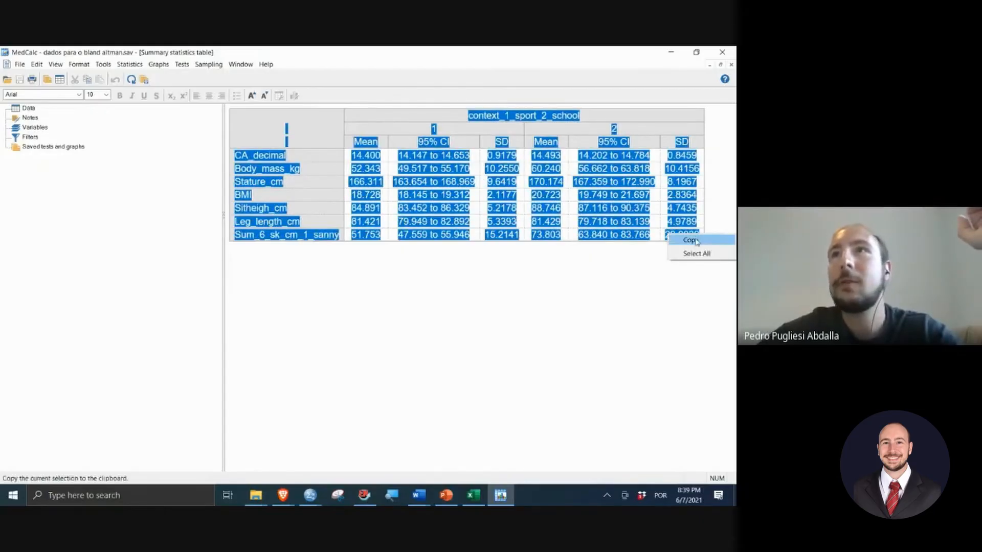
pyautogui.click(695, 238)
pyautogui.click(474, 495)
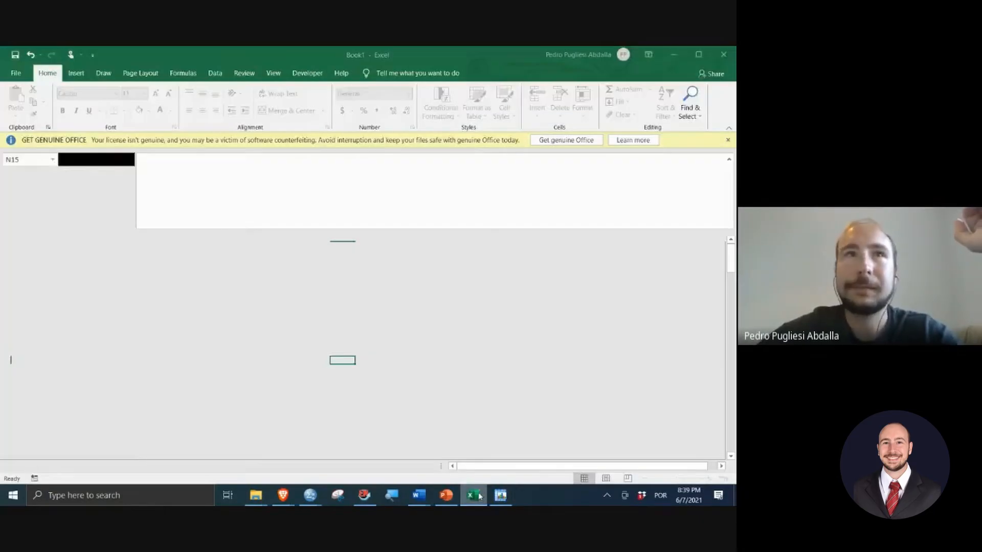
pyautogui.click(99, 466)
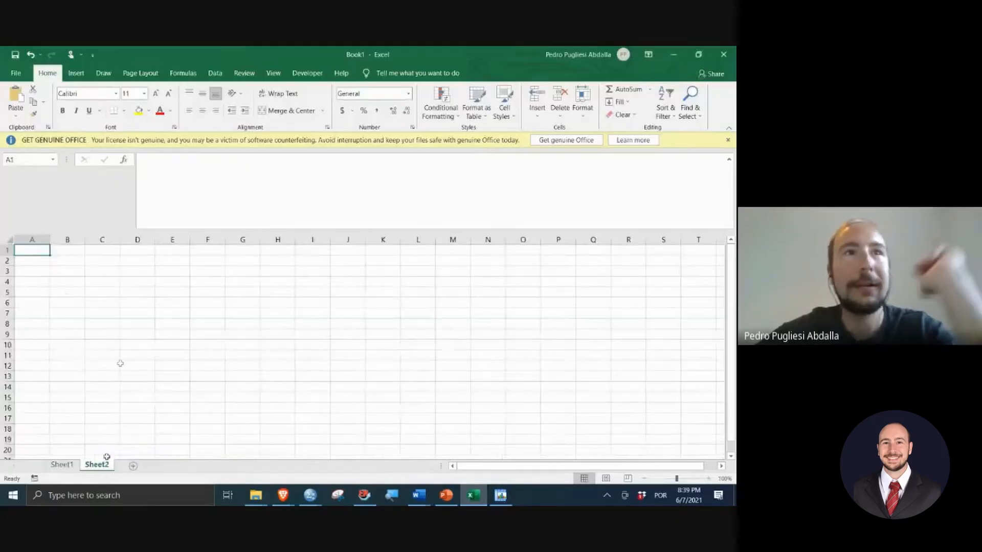
pyautogui.click(64, 259)
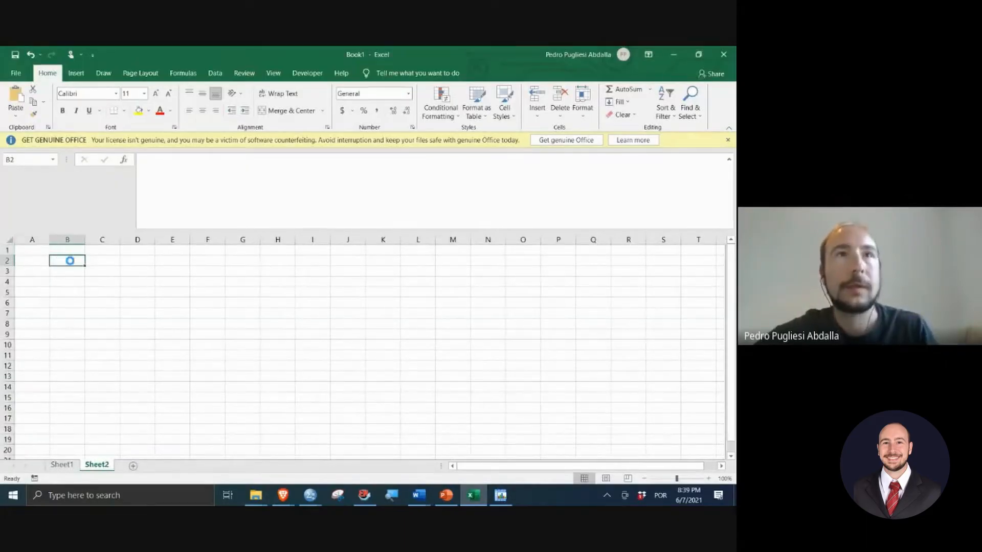
pyautogui.hotkey('ctrl', 'v')
pyautogui.keyDown('ctrl'); pyautogui.scroll(1, 91, 300); pyautogui.keyUp('ctrl')
pyautogui.keyDown('ctrl'); pyautogui.scroll(1, 92, 301); pyautogui.keyUp('ctrl')
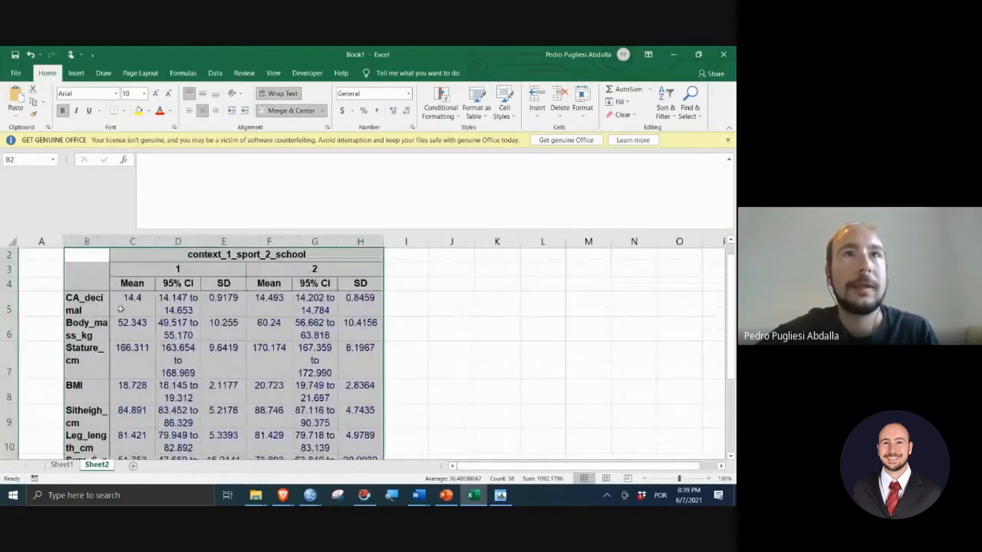
pyautogui.keyDown('ctrl'); pyautogui.scroll(-1, 153, 296); pyautogui.keyUp('ctrl')
pyautogui.keyDown('ctrl'); pyautogui.scroll(-1, 222, 289); pyautogui.keyUp('ctrl')
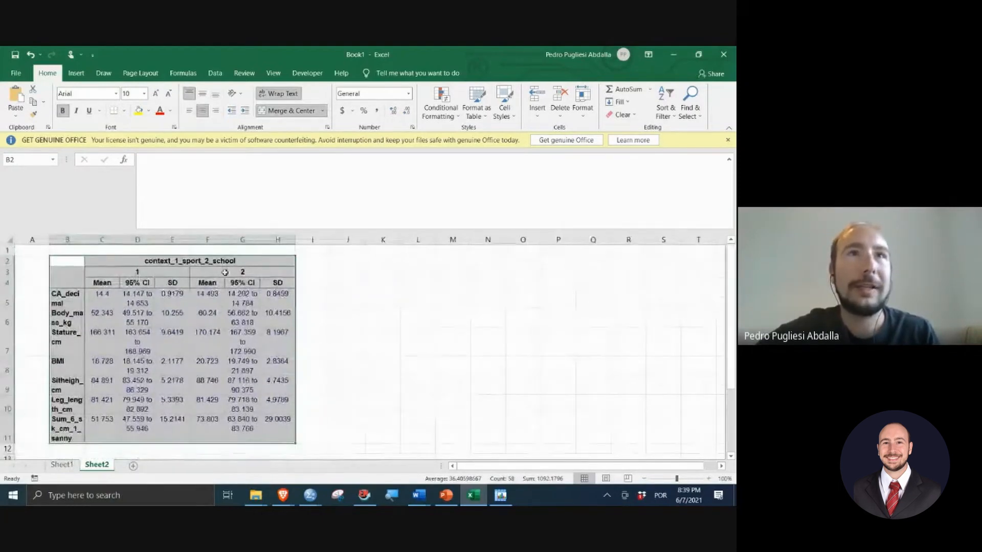
# Step: Replace the group 1 header in the pasted table with "Contexto Esportivo"
pyautogui.click(220, 273)
pyautogui.click(168, 271)
pyautogui.doubleClick(169, 271)
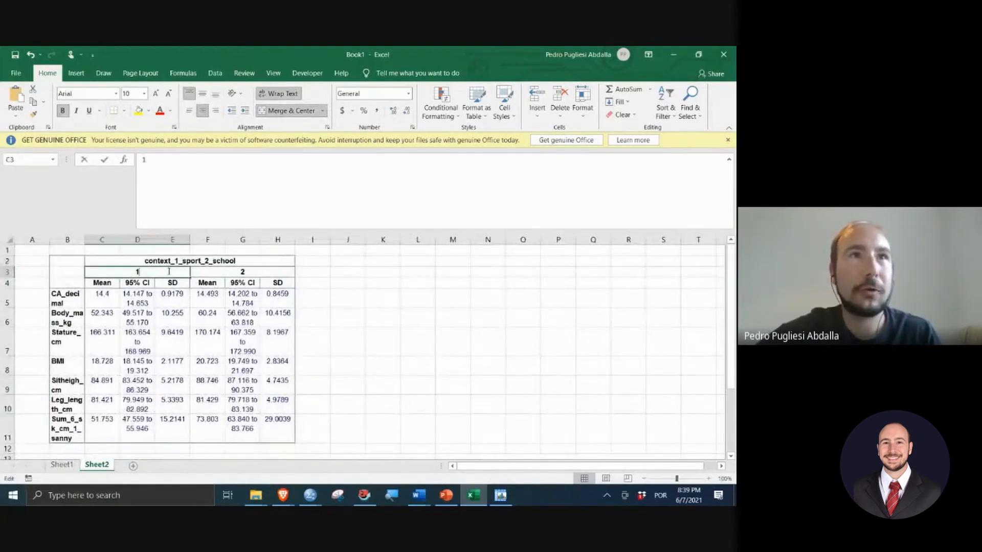
pyautogui.doubleClick(169, 272)
pyautogui.write('Esporte')
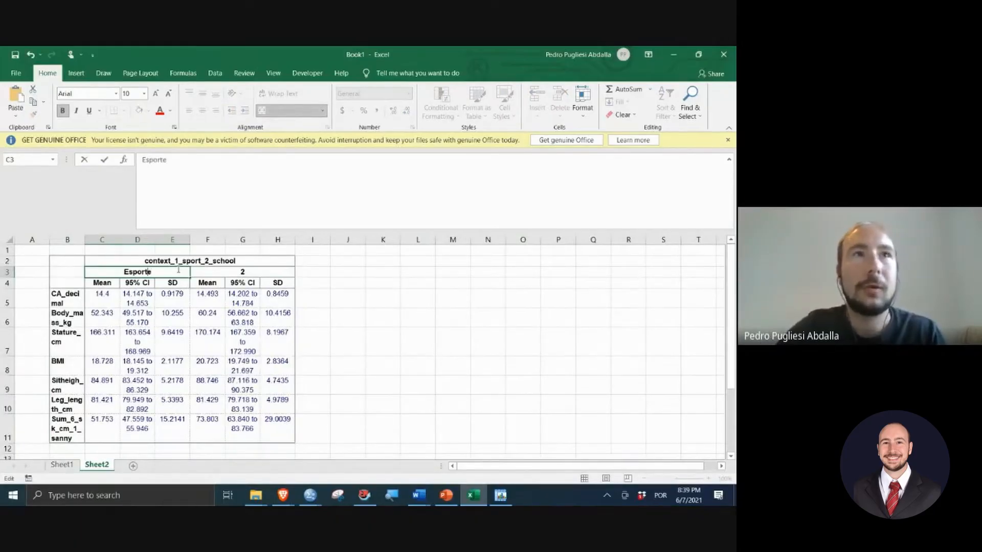
pyautogui.press('Home')
pyautogui.write('Contexto')
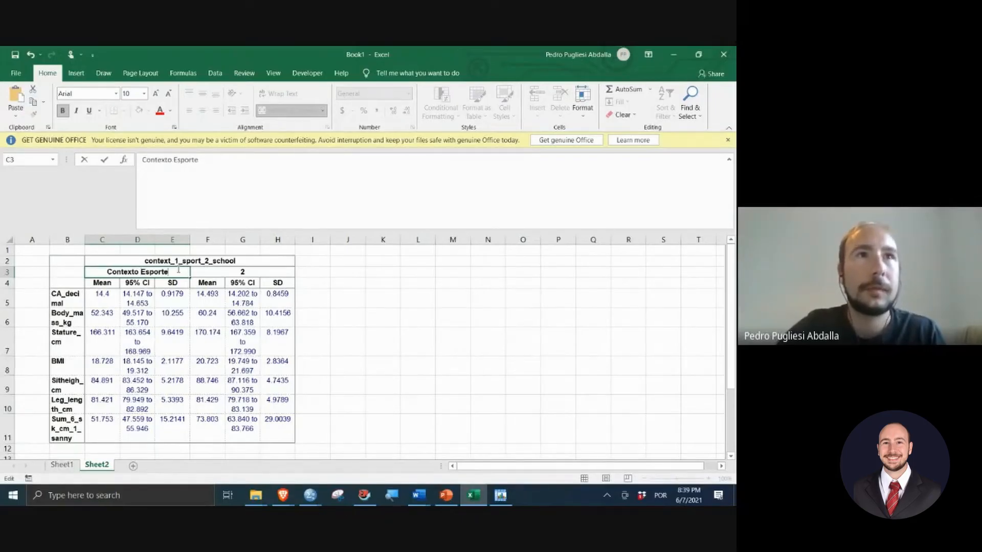
pyautogui.press('BackSpace')
pyautogui.write('ivo')
pyautogui.press('Tab')
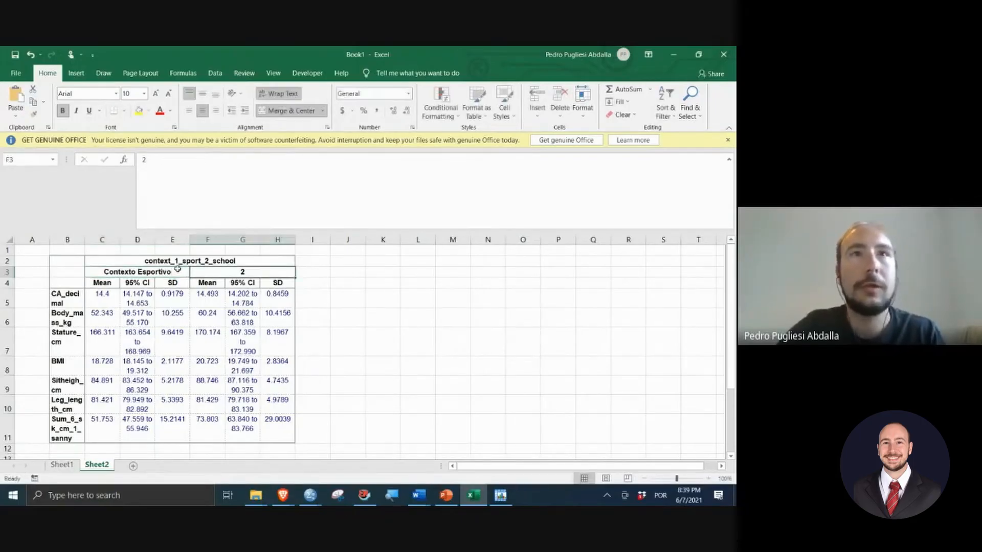
# Step: Replace the group 2 header in the pasted table with "Contexto Escolar"
pyautogui.write('Con')
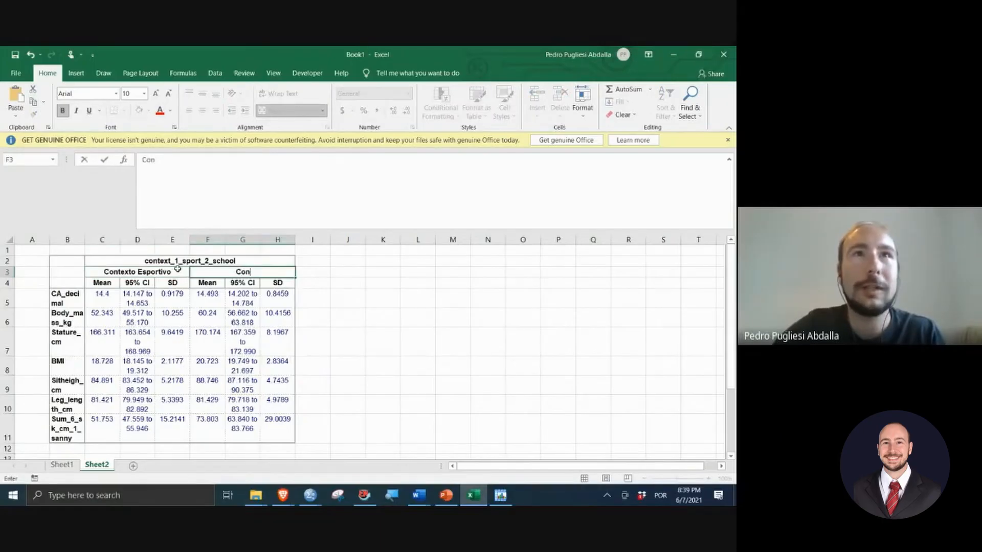
pyautogui.write('texto Escolar')
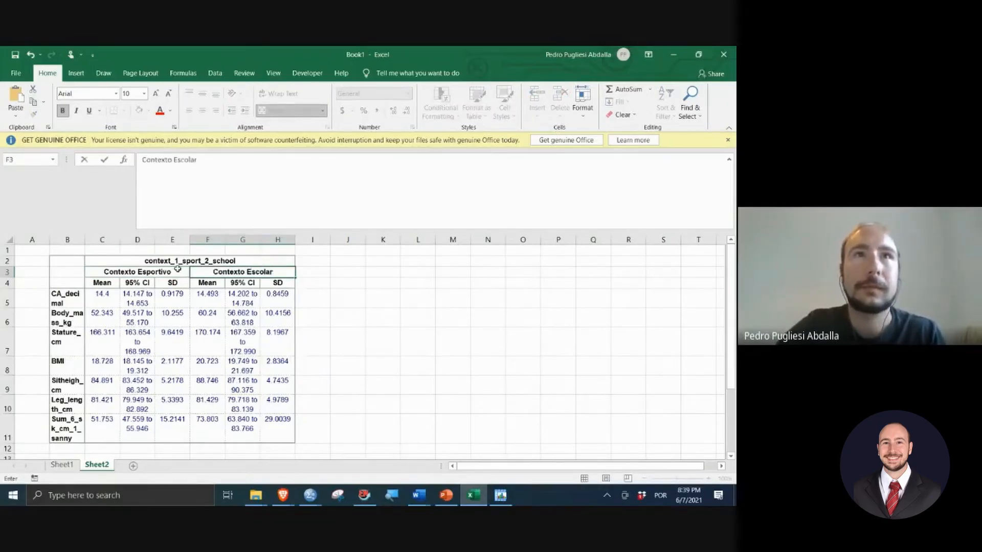
pyautogui.press('Return')
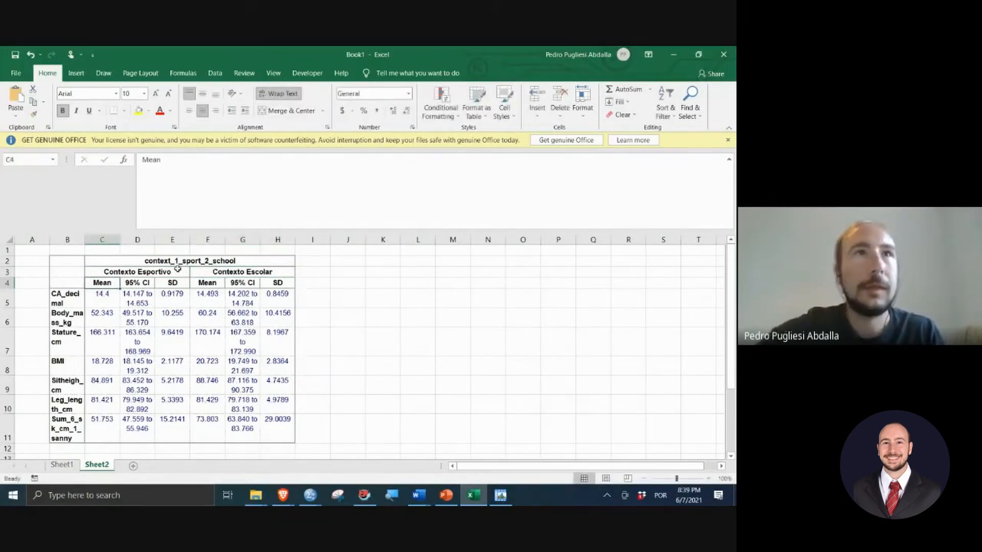
# Step: Delete the row containing the context_1_sport_2_school header above the two context headings
pyautogui.click(7, 262)
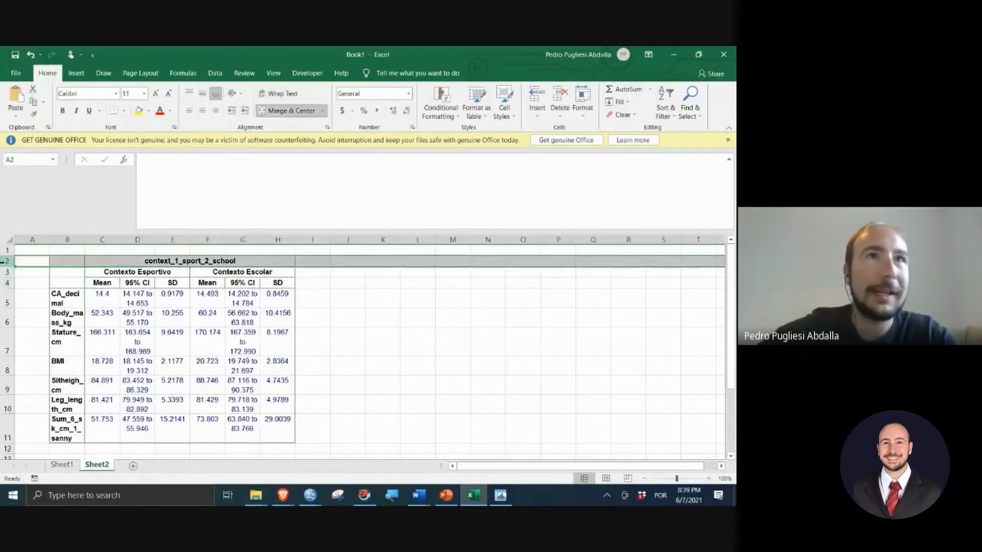
pyautogui.rightClick(7, 262)
pyautogui.click(2, 263)
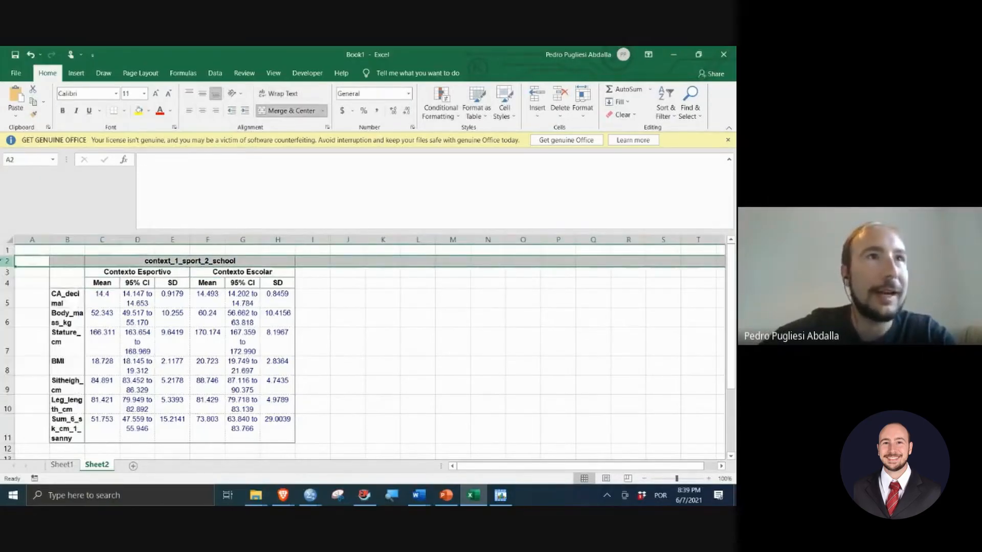
pyautogui.rightClick(2, 262)
pyautogui.click(52, 352)
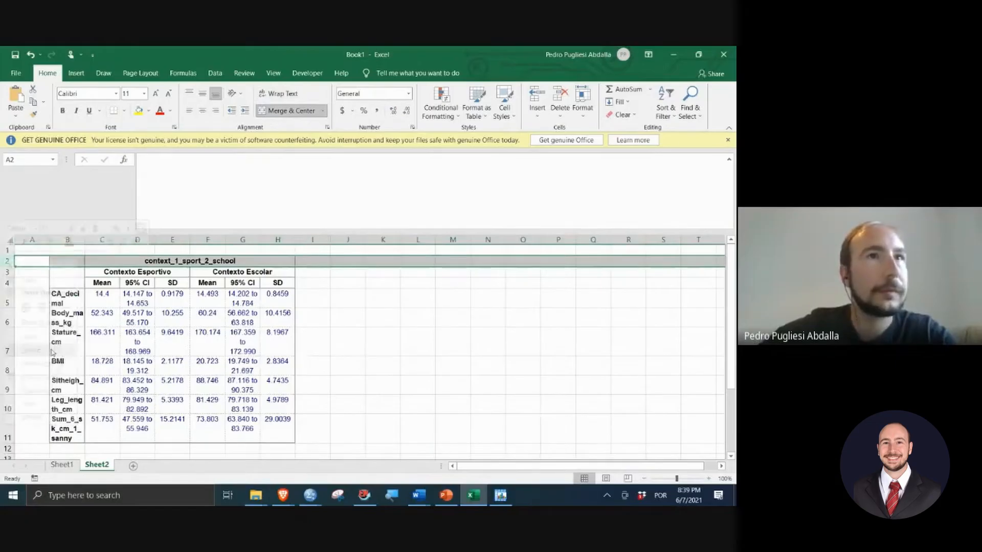
pyautogui.click(158, 327)
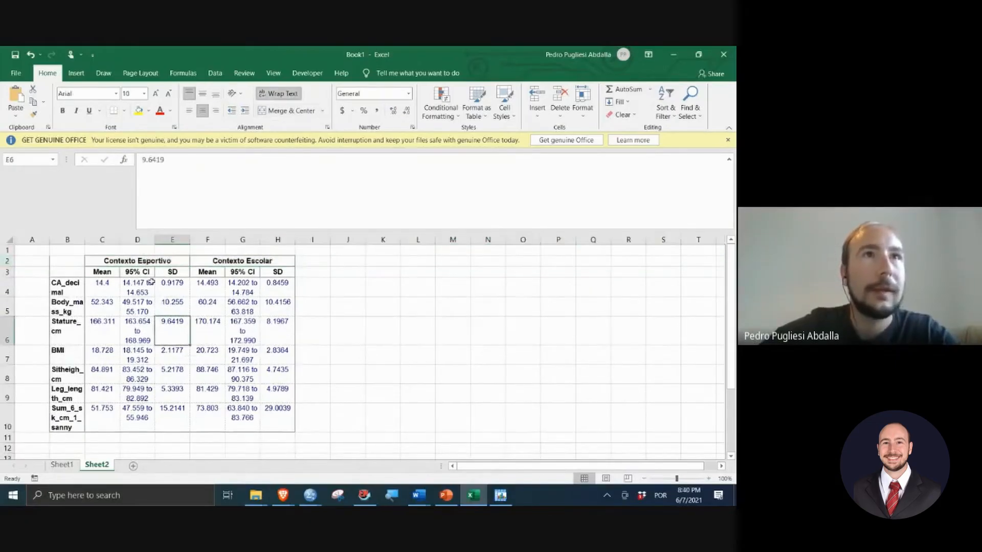
# Step: Replace the CA_decimal row label in the pasted table with "Age (years)"
pyautogui.click(111, 274)
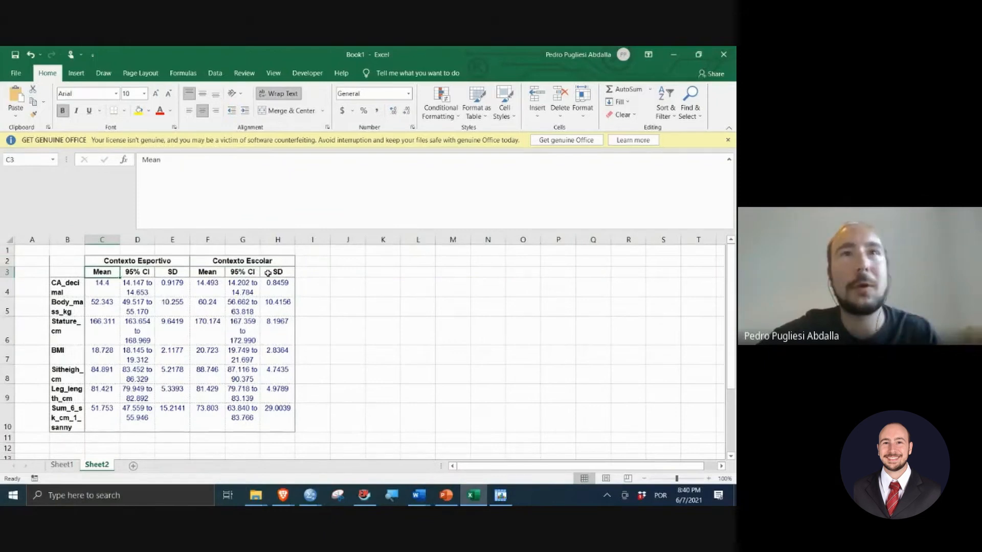
pyautogui.scroll(3, 197, 287)
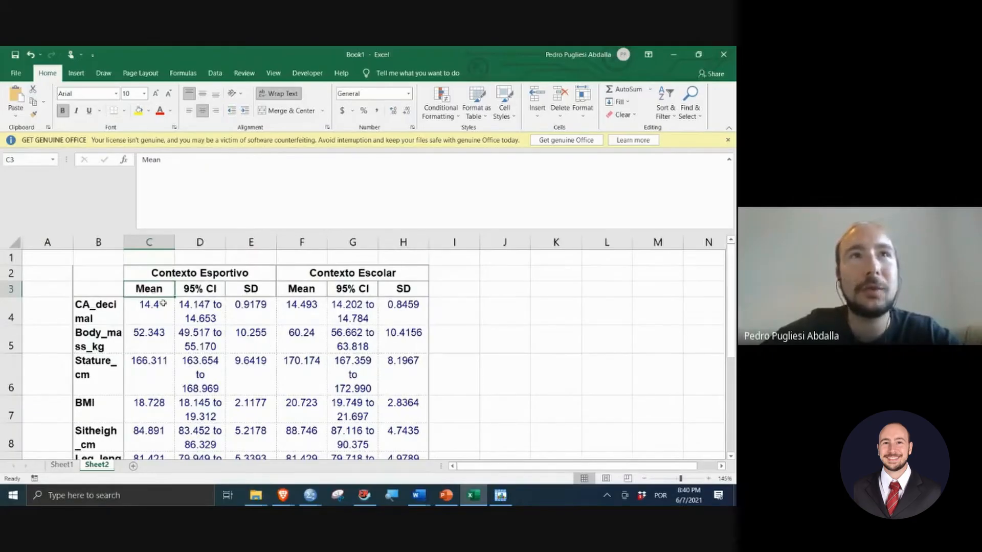
pyautogui.scroll(-1, 263, 313)
pyautogui.scroll(1, 269, 315)
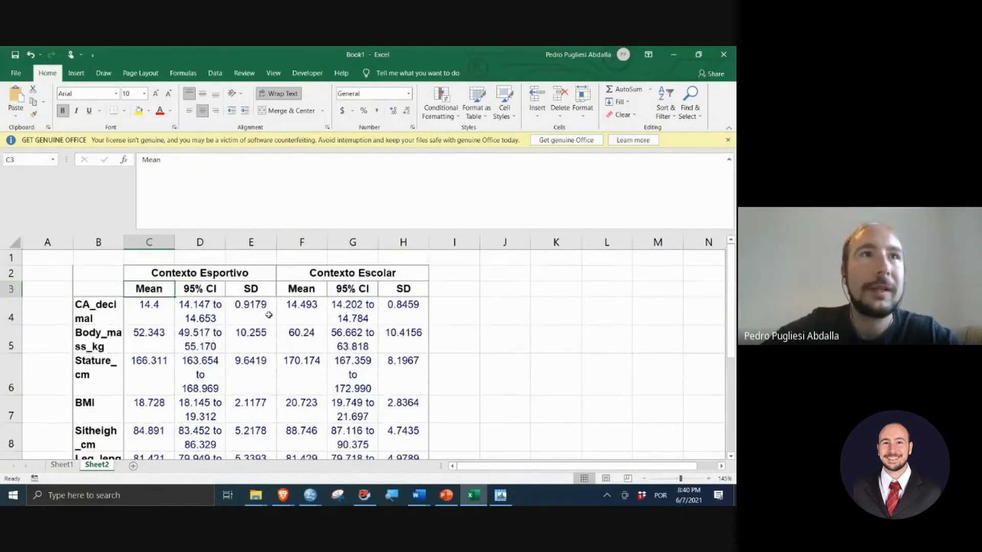
pyautogui.click(97, 313)
pyautogui.doubleClick(95, 313)
pyautogui.doubleClick(93, 313)
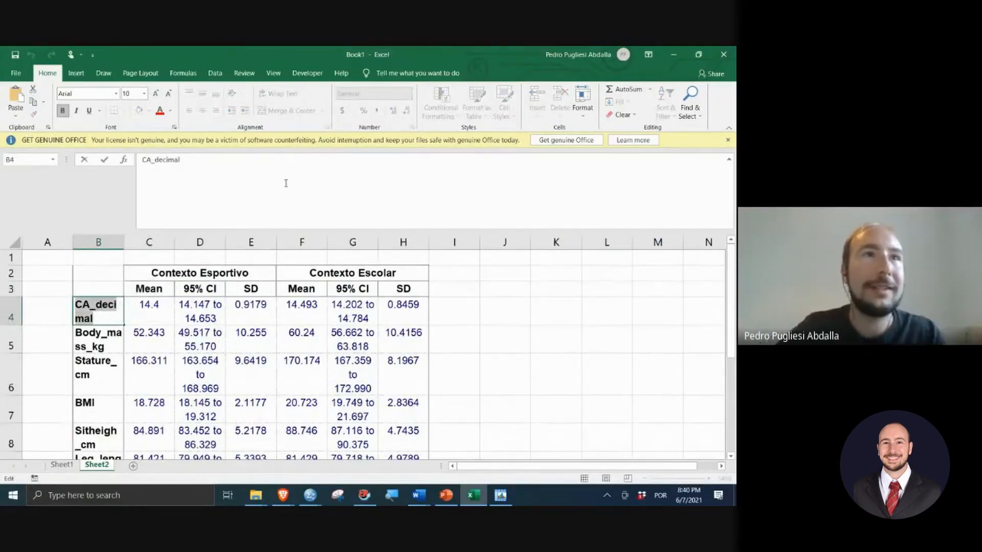
pyautogui.write('Age (')
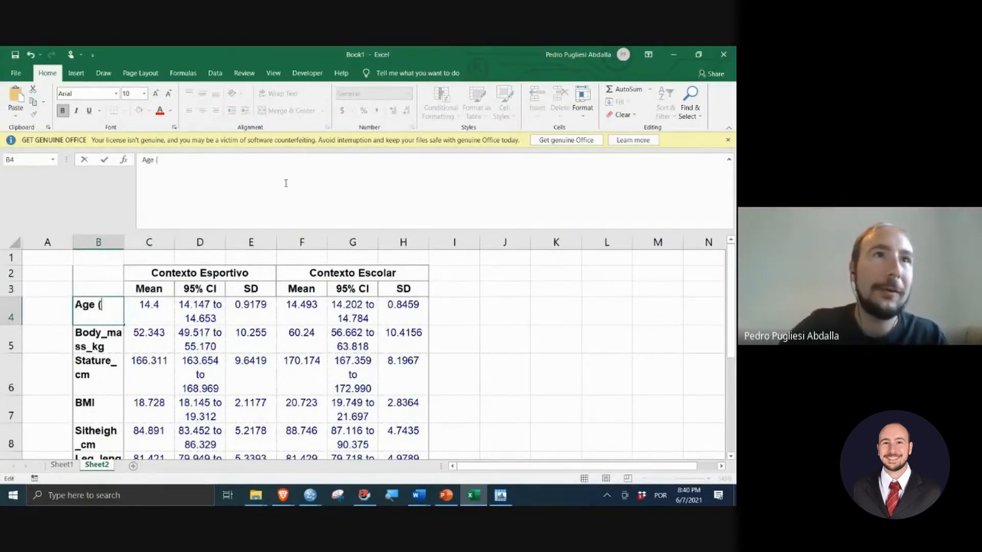
pyautogui.write('h')
pyautogui.press('BackSpace')
pyautogui.write('ge')
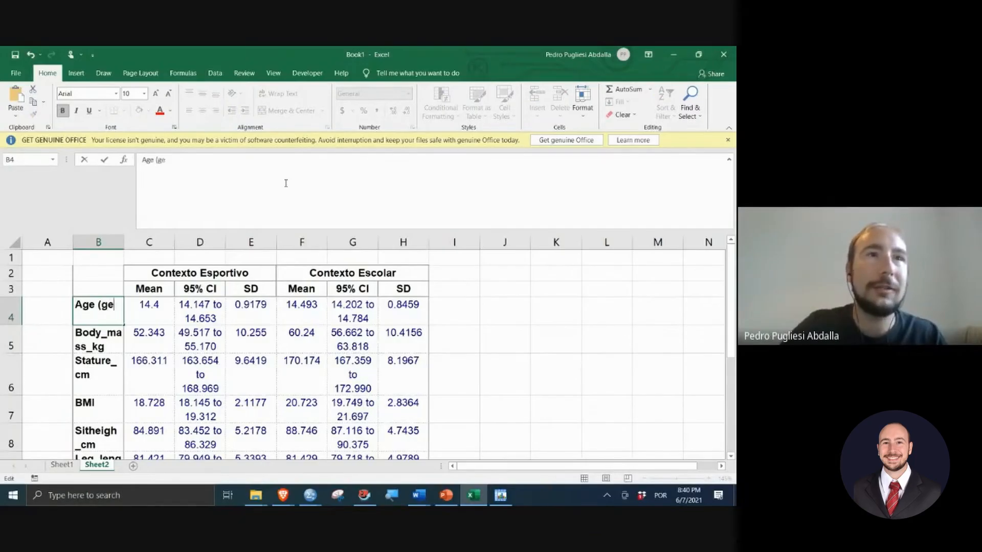
pyautogui.press('BackSpace')
pyautogui.press('BackSpace')
pyautogui.write('yeat')
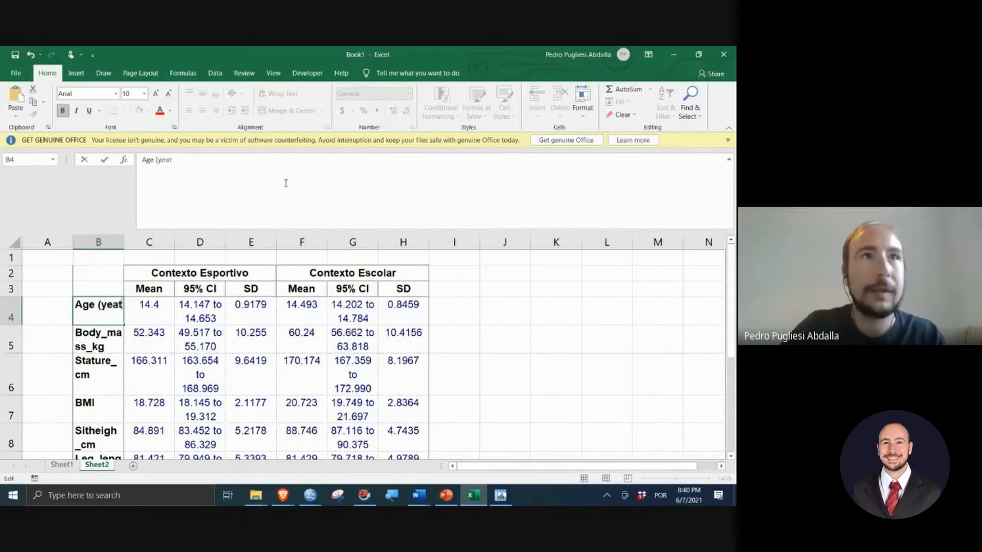
pyautogui.write('rs')
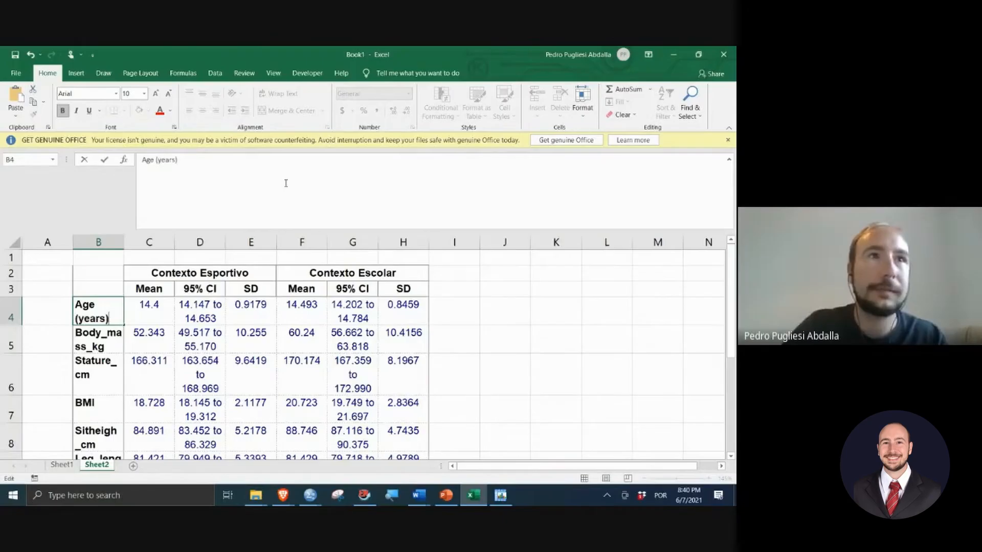
pyautogui.press('Return')
# Step: Replace the Body_mass_kg row label with "Body mass (kg)"
pyautogui.write('V')
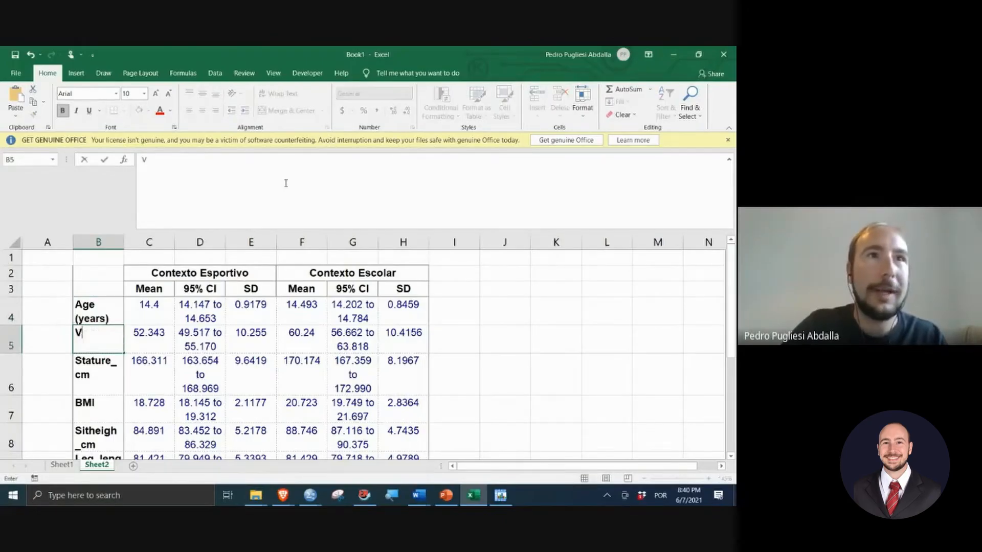
pyautogui.write('o')
pyautogui.press('BackSpace')
pyautogui.press('BackSpace')
pyautogui.write('Body ')
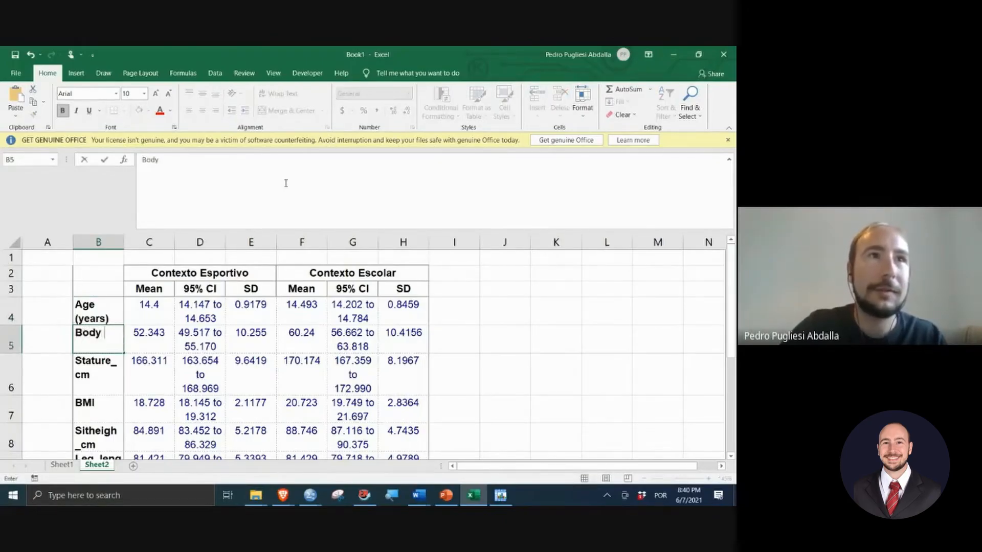
pyautogui.write('n')
pyautogui.press('BackSpace')
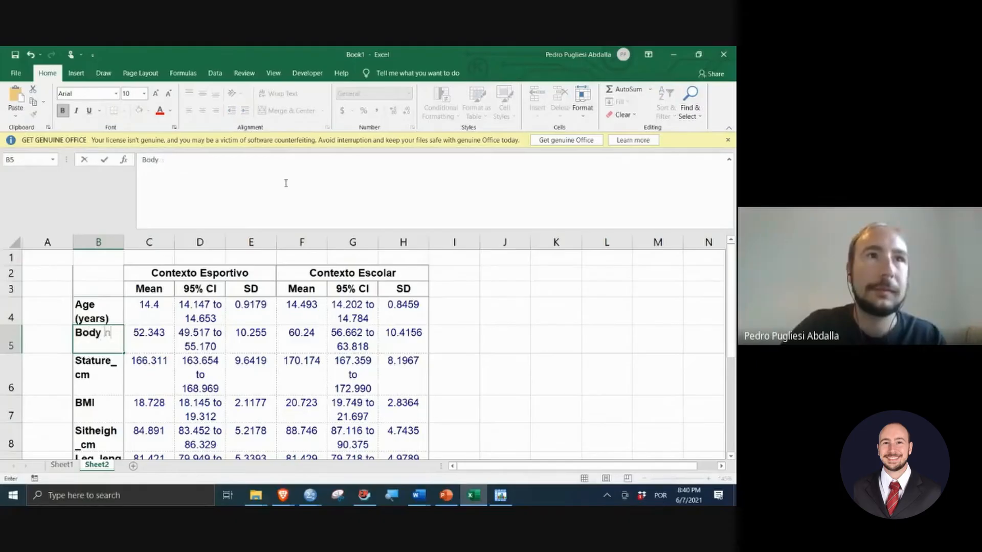
pyautogui.write('mass (g)')
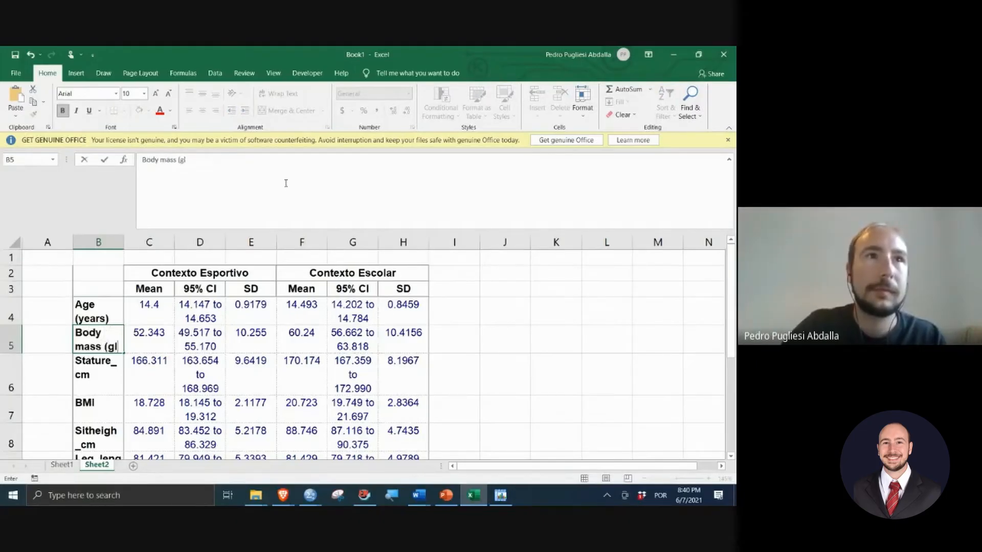
pyautogui.press('BackSpace')
pyautogui.press('BackSpace')
pyautogui.write('k')
pyautogui.press('Return')
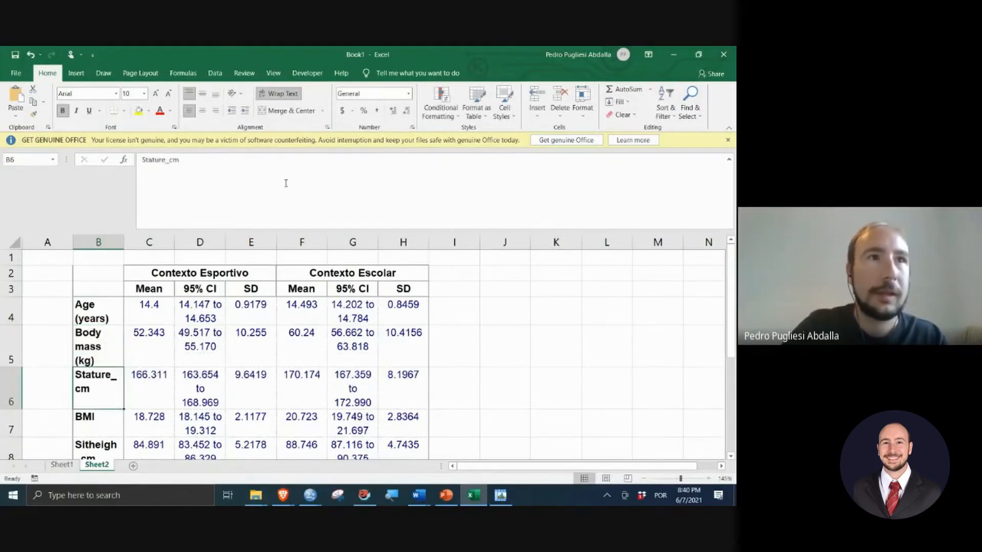
# Step: Replace the Stature_cm row label with "Height (cm)"
pyautogui.write('Height')
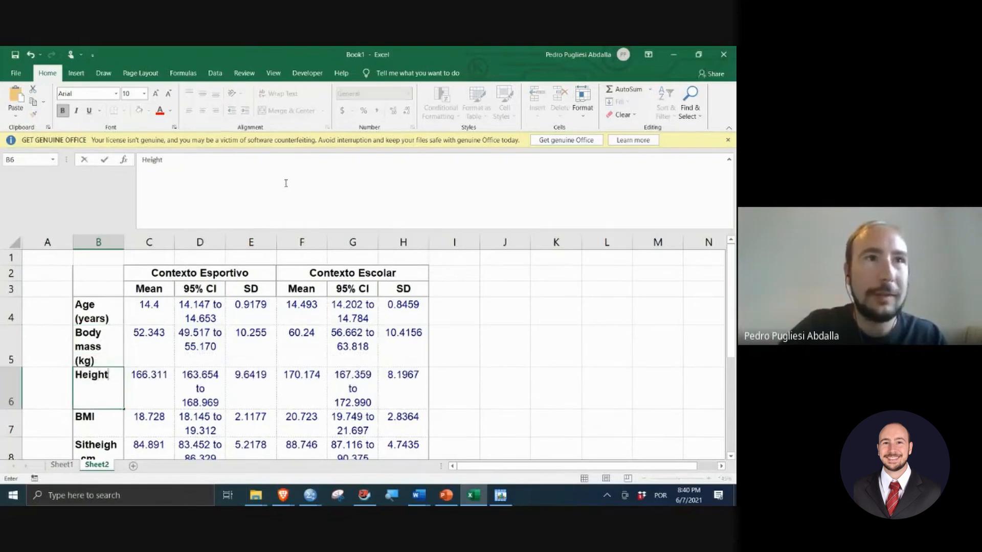
pyautogui.write(' (cm)')
pyautogui.press('Return')
pyautogui.press('Return')
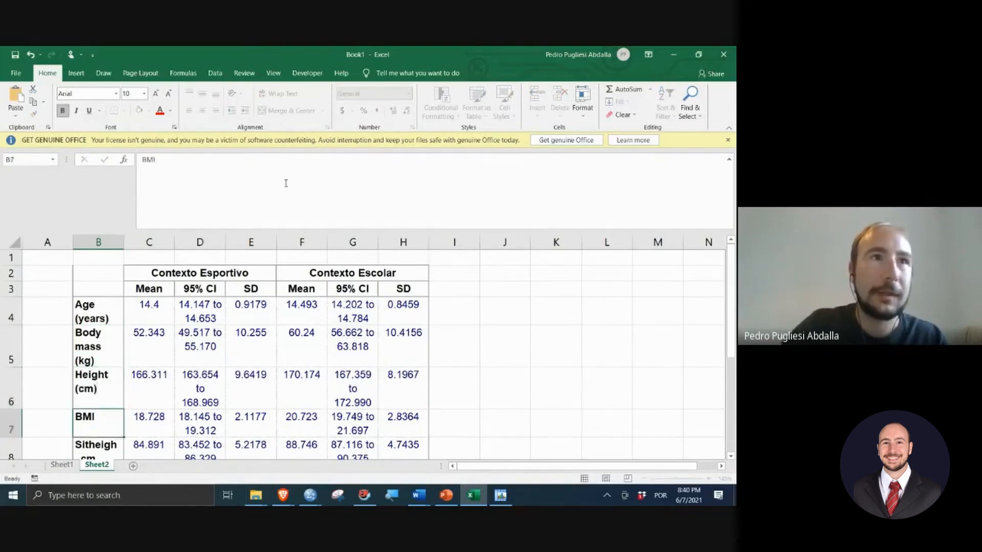
# Step: Add the unit to the BMI row label so it reads "BMI (kg/m²)"
pyautogui.click(119, 409)
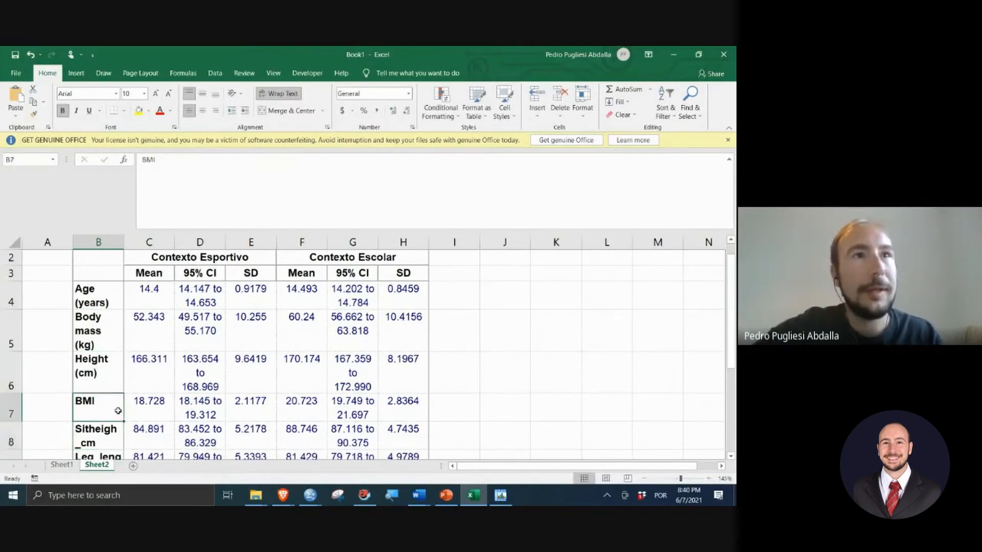
pyautogui.doubleClick(118, 409)
pyautogui.write('(kg')
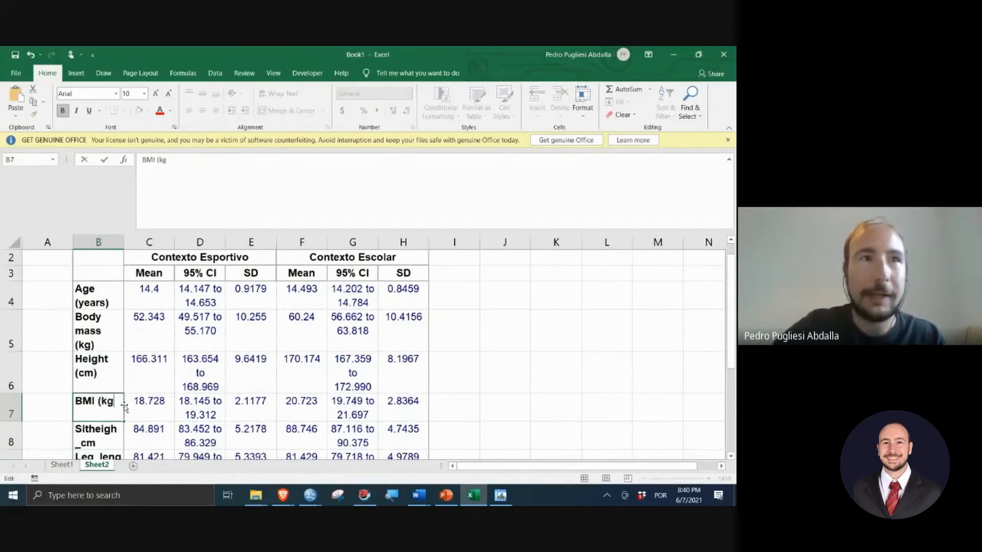
pyautogui.write('/m²)')
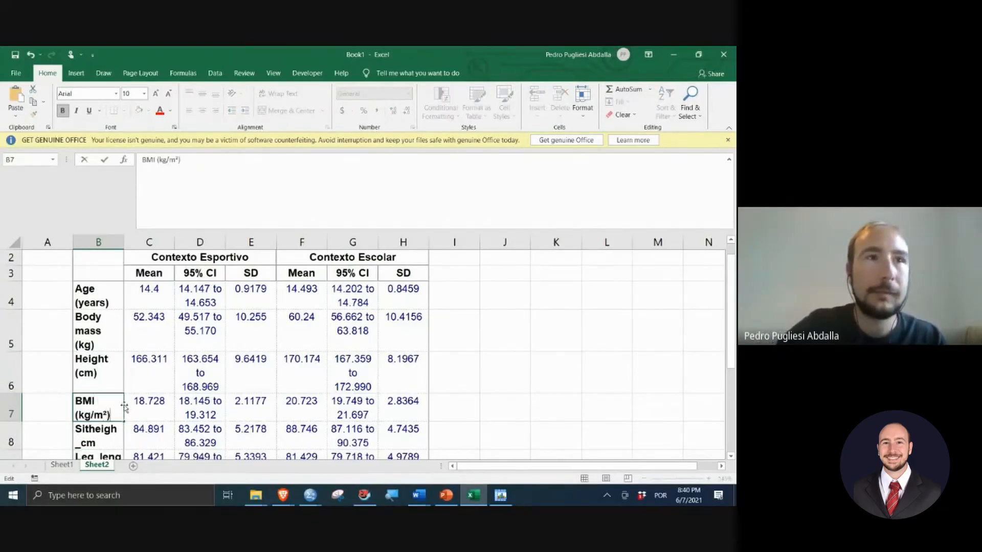
pyautogui.press('Return')
# Step: Turn off text wrapping for the whole sheet and autofit all column widths to their contents
pyautogui.scroll(-3, 164, 377)
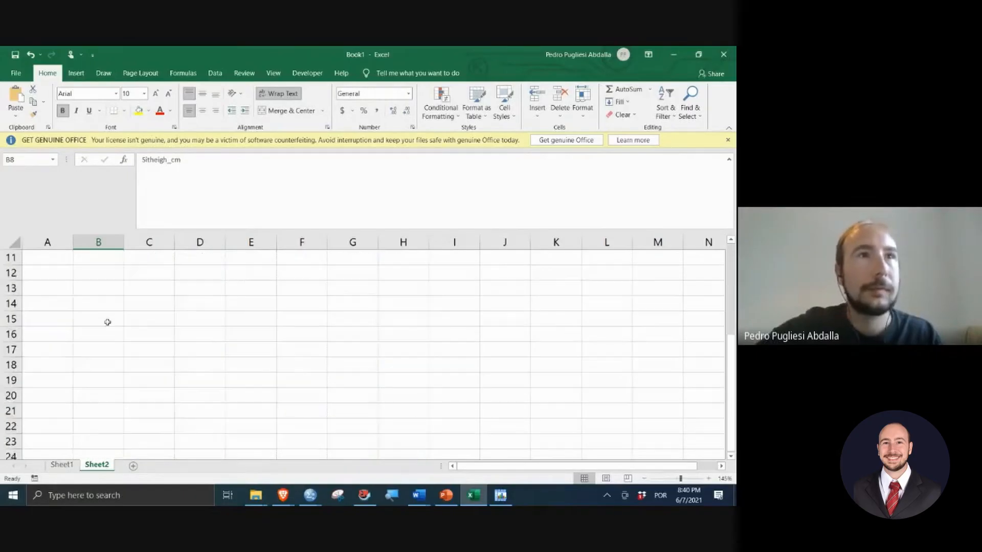
pyautogui.scroll(2, 106, 328)
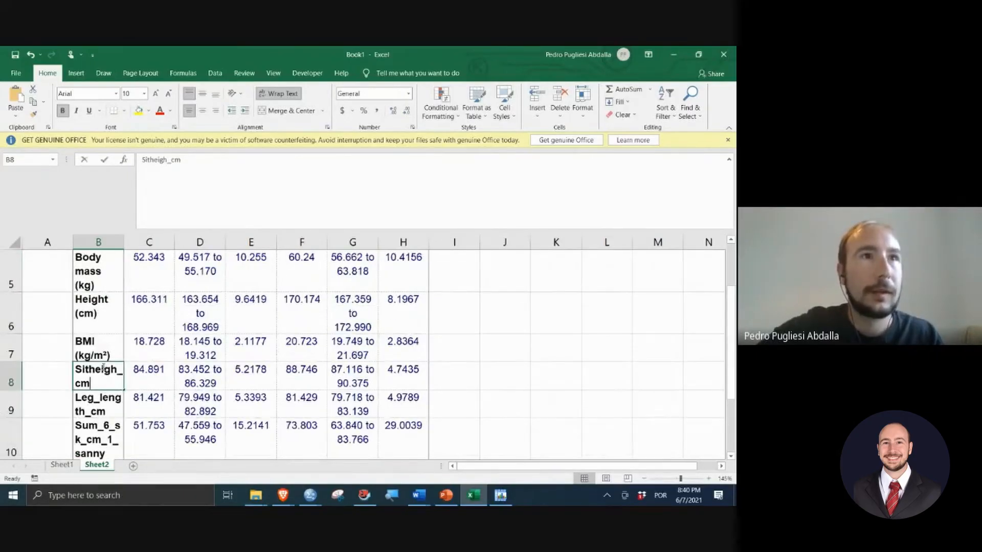
pyautogui.click(65, 318)
pyautogui.scroll(2, 65, 316)
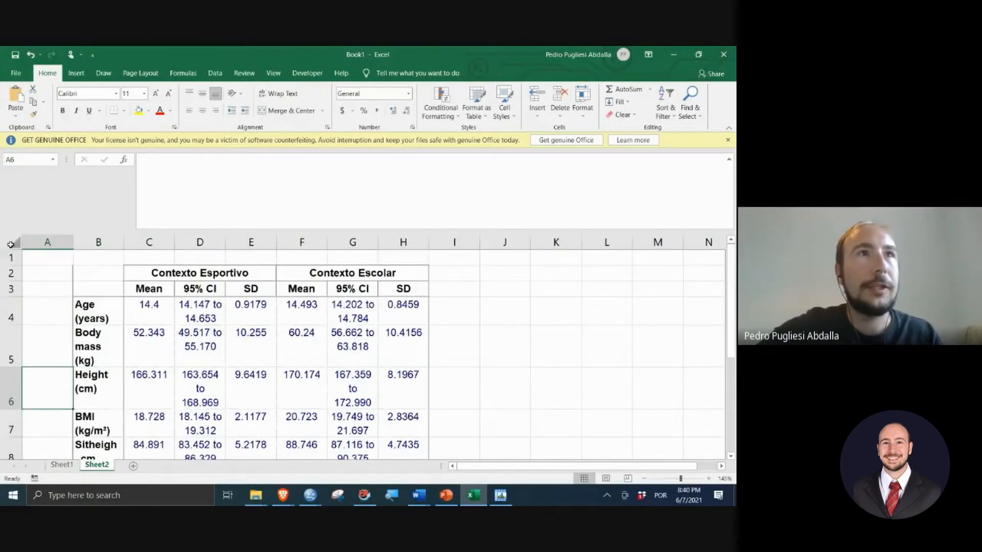
pyautogui.click(13, 243)
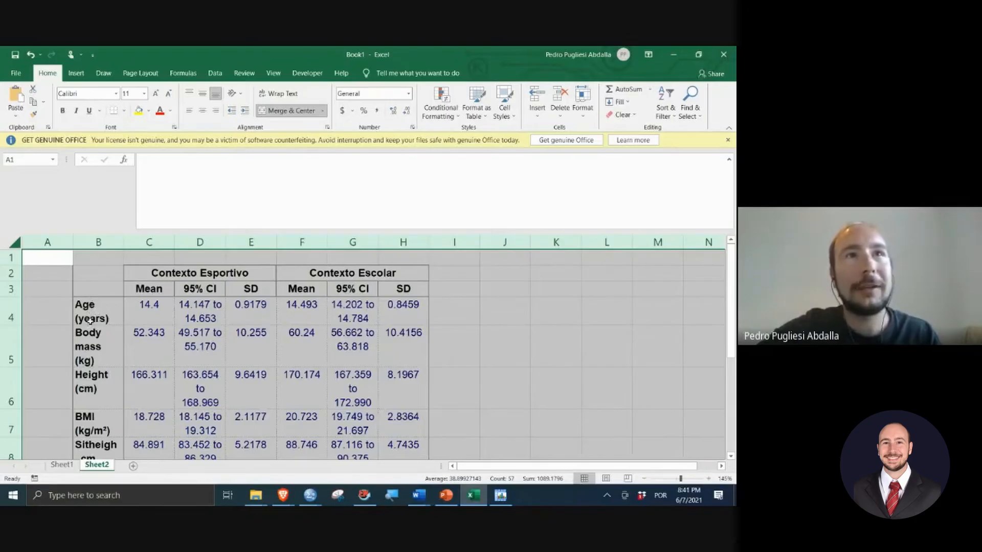
pyautogui.click(293, 95)
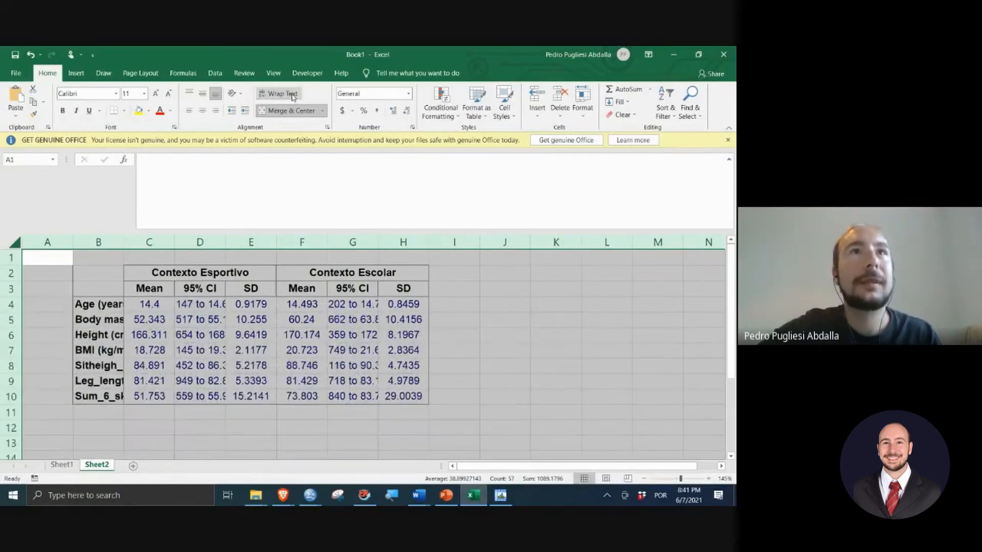
pyautogui.click(285, 99)
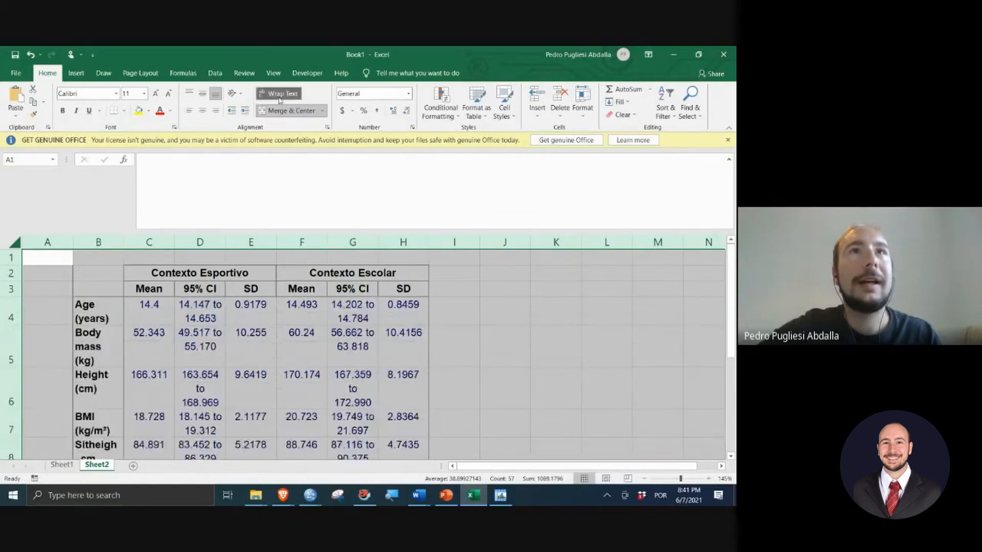
pyautogui.click(281, 100)
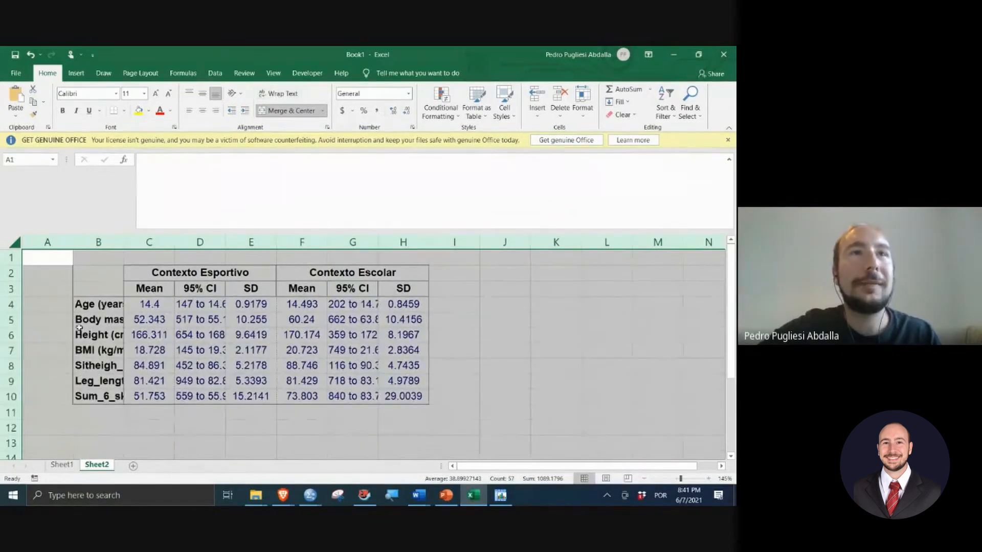
pyautogui.doubleClick(124, 243)
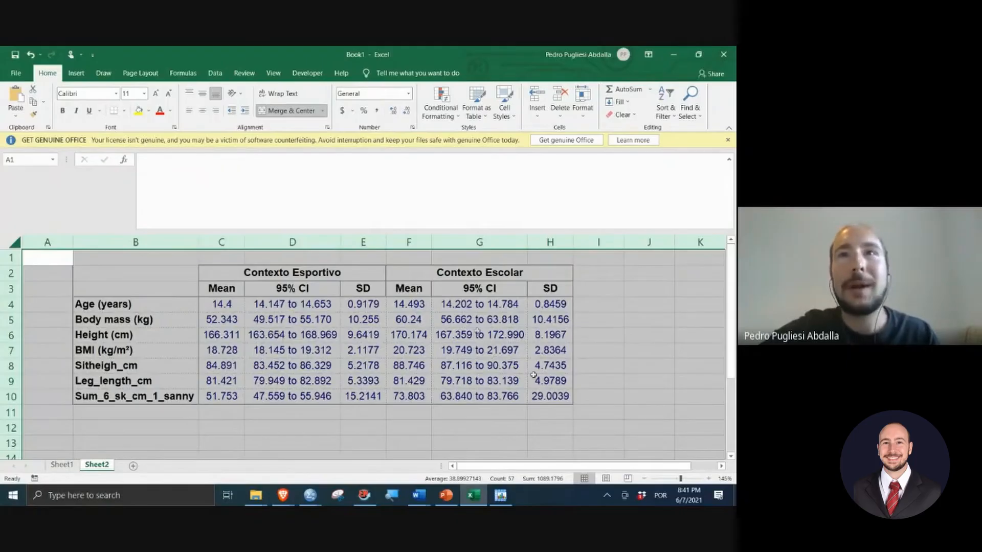
# Step: Change the Sitheigh_cm row label to "Sitting height (cm)"
pyautogui.click(148, 365)
pyautogui.doubleClick(114, 365)
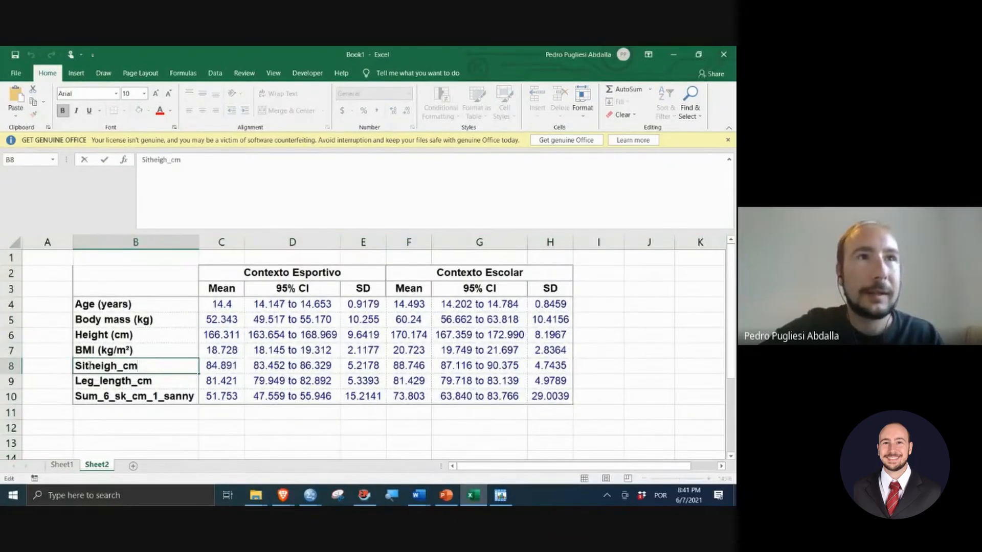
pyautogui.moveTo(90, 366); pyautogui.dragTo(151, 366)
pyautogui.write('tt')
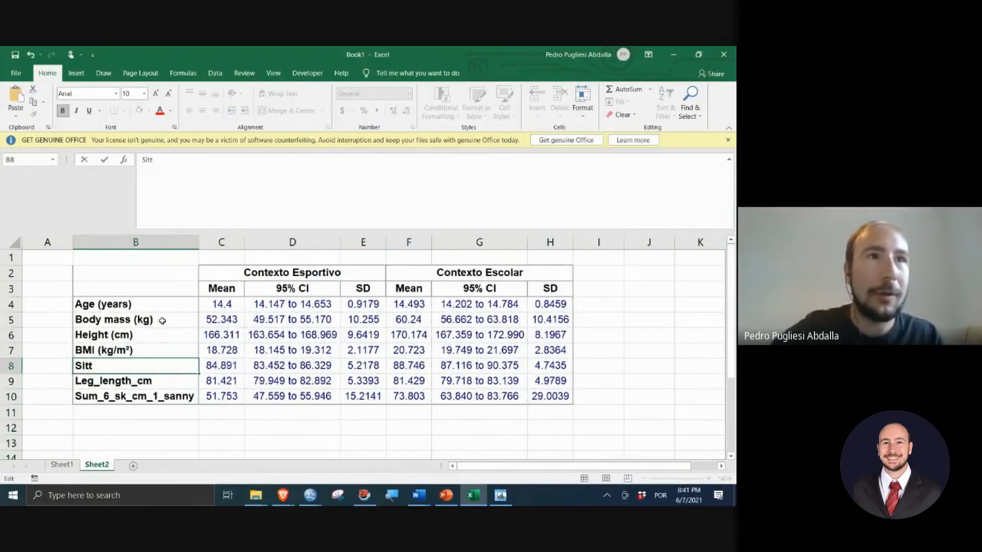
pyautogui.write('ing height (')
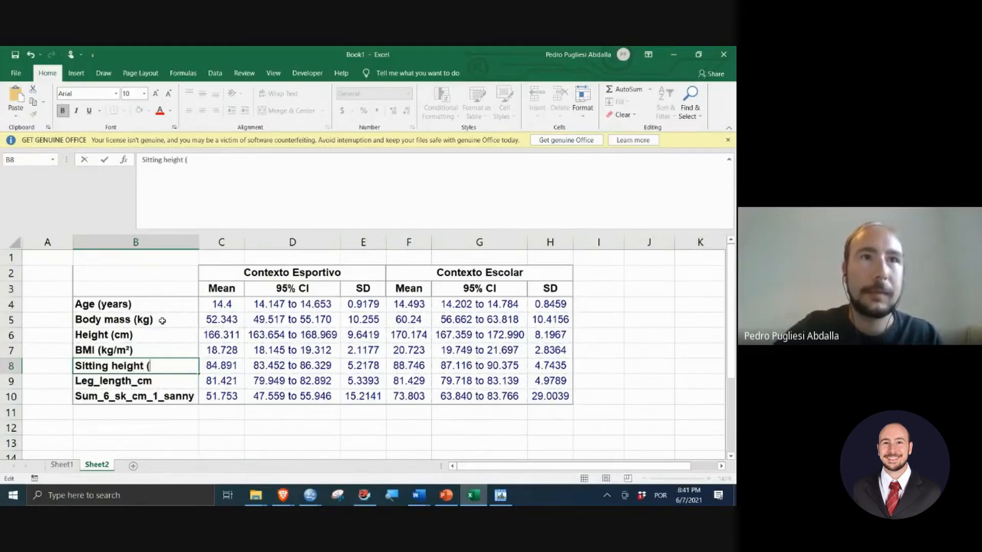
pyautogui.write('cm)')
pyautogui.press('Return')
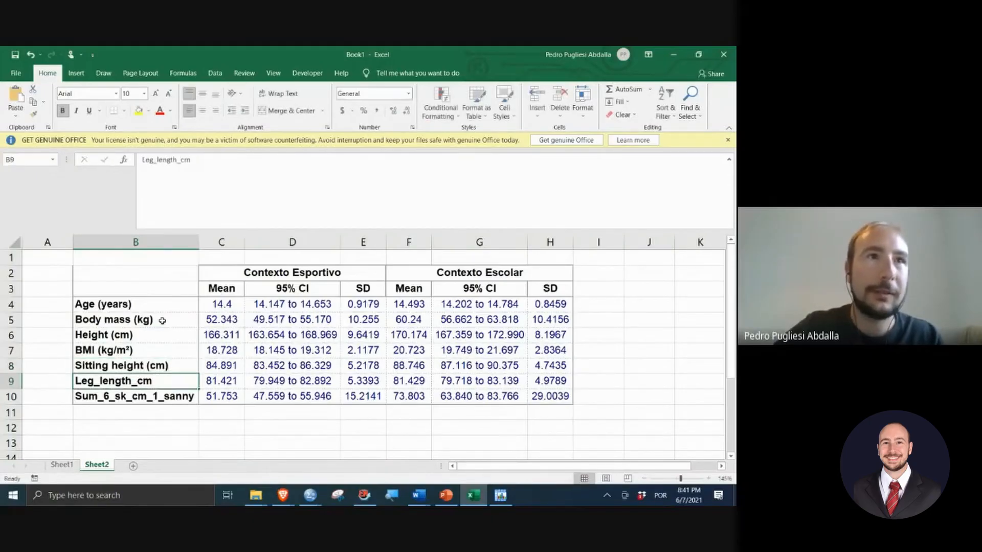
# Step: Replace the Leg_length_cm row label with "Leg length (cm)"
pyautogui.write('Leg le')
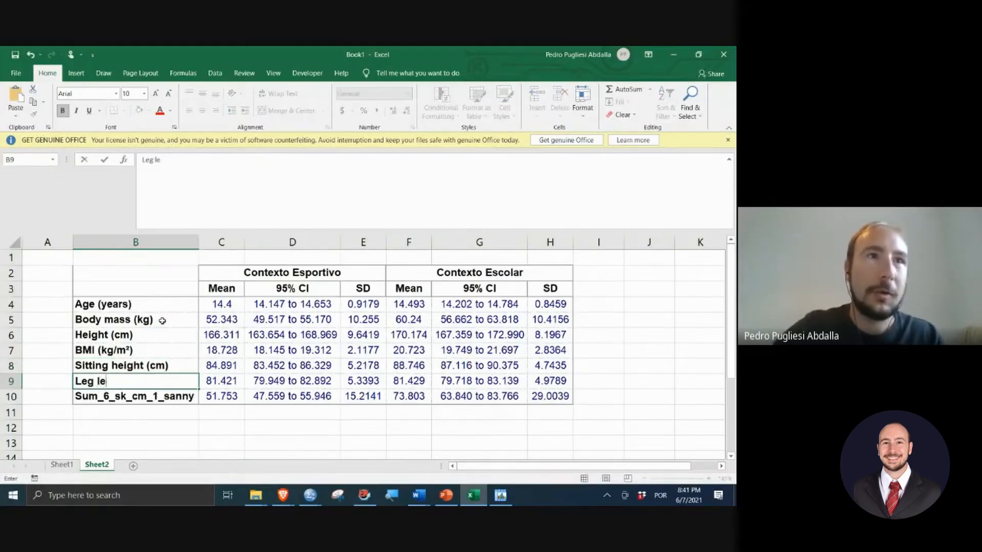
pyautogui.write('ngth (c')
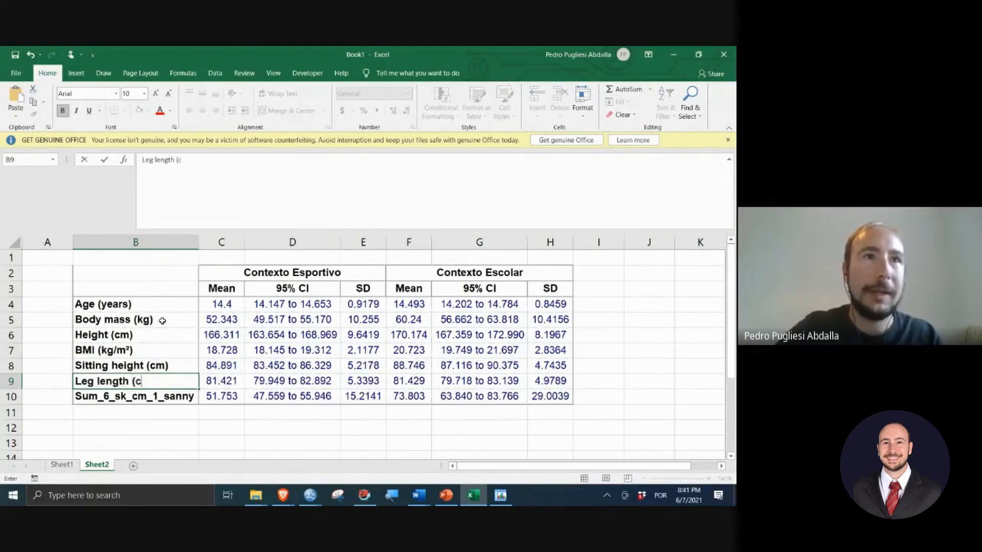
pyautogui.write('m)')
pyautogui.press('Return')
# Step: Replace the Sum_6_sk_cm_1_sanny row label with "Sum of Skinfolds (mm)"
pyautogui.write('S')
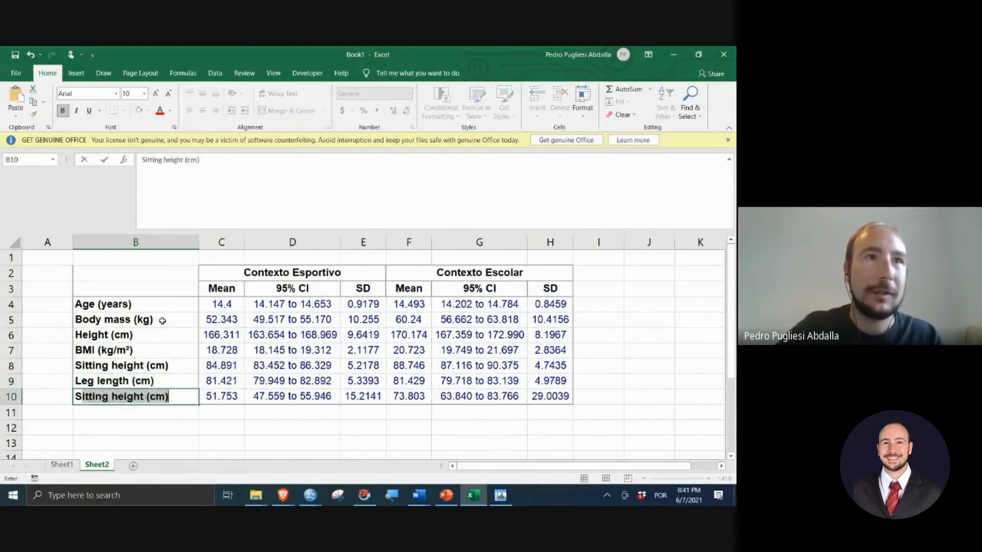
pyautogui.write('um o')
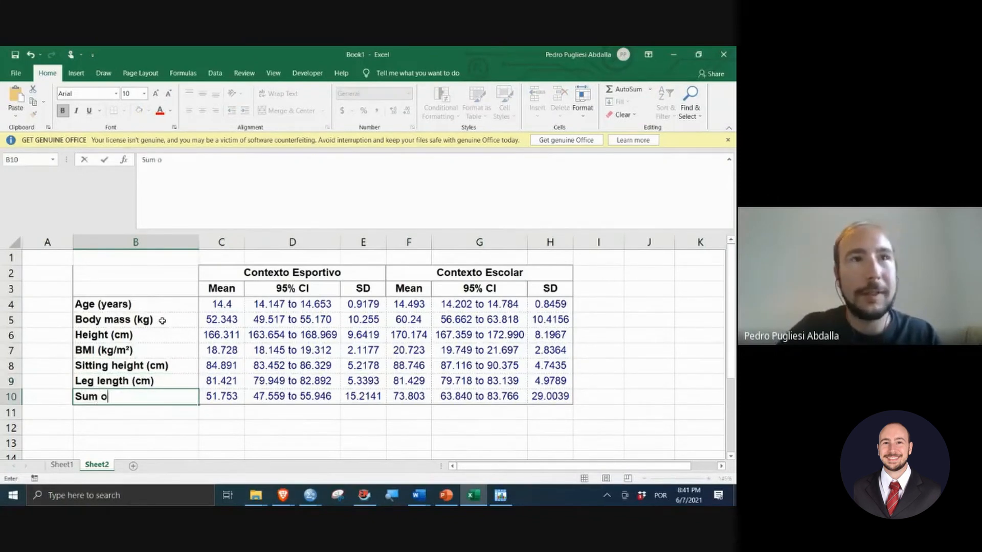
pyautogui.write('f Sk')
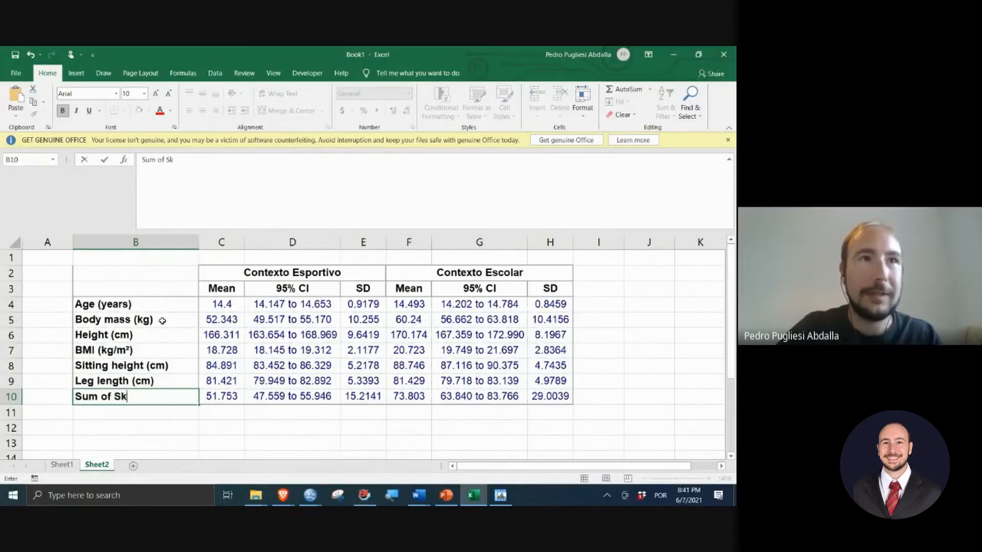
pyautogui.write('infolds')
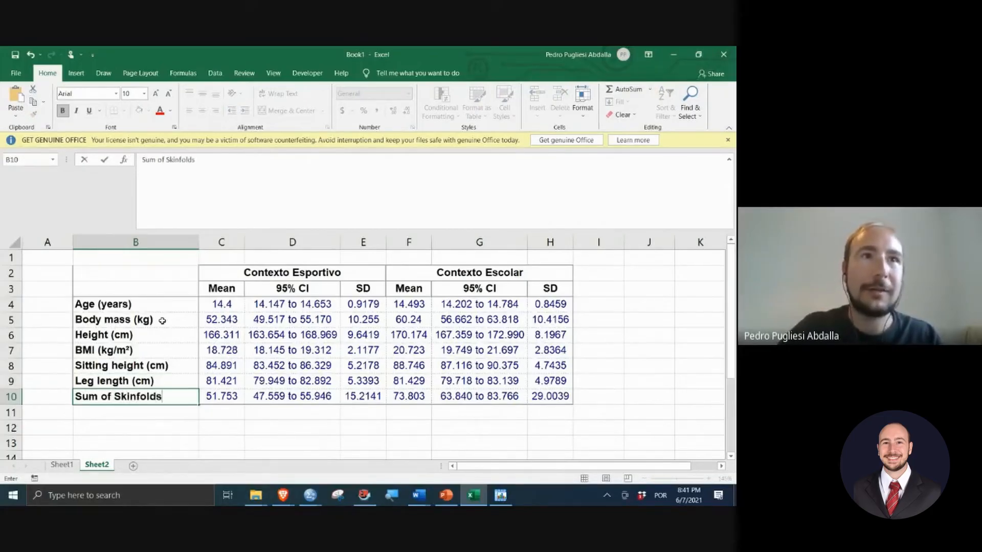
pyautogui.write(' (mm')
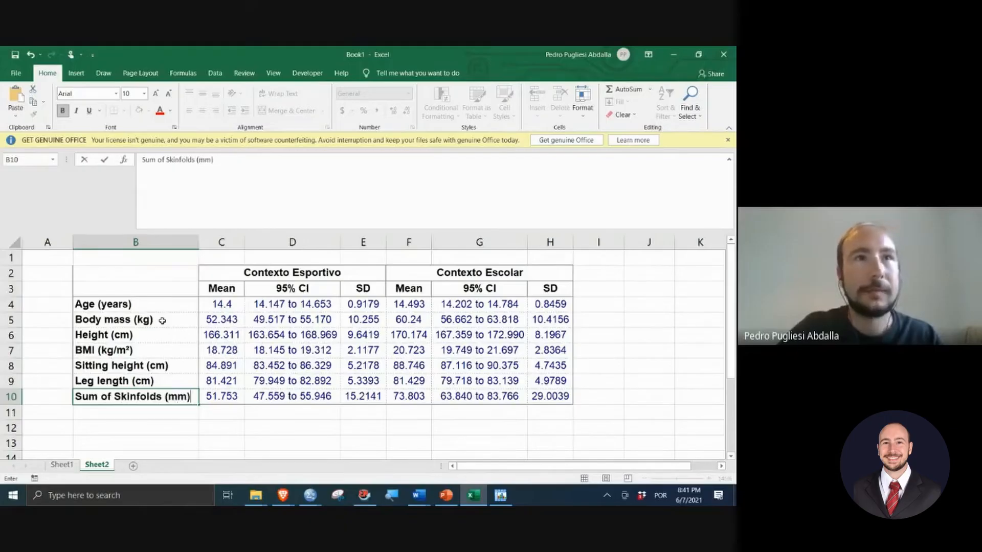
pyautogui.press('Return')
pyautogui.press('Up')
pyautogui.press('Down')
pyautogui.press('Up')
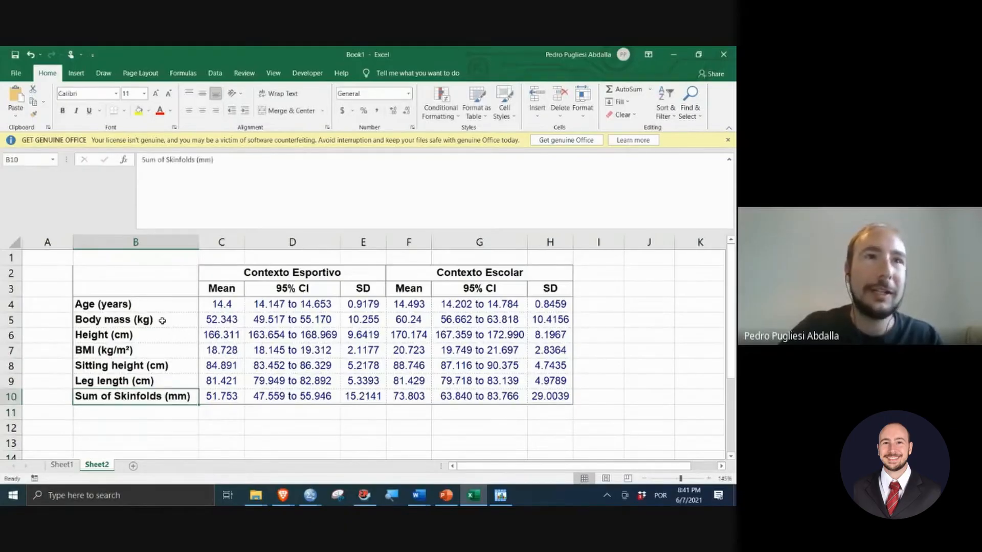
pyautogui.press('Down')
pyautogui.press('Down')
pyautogui.press('Up')
pyautogui.press('Up')
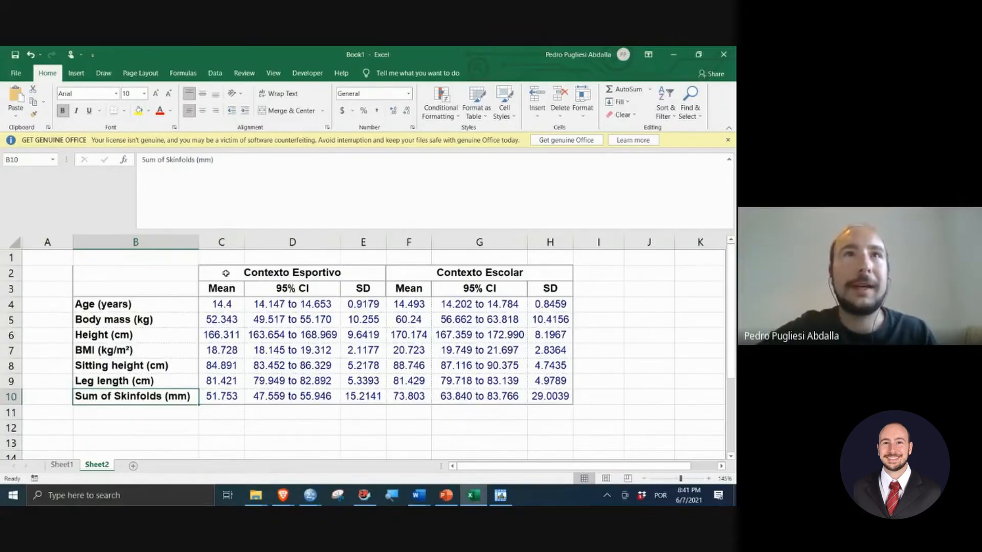
# Step: Change the "Contexto Esportivo" column group header to "Sport context"
pyautogui.click(264, 273)
pyautogui.doubleClick(279, 272)
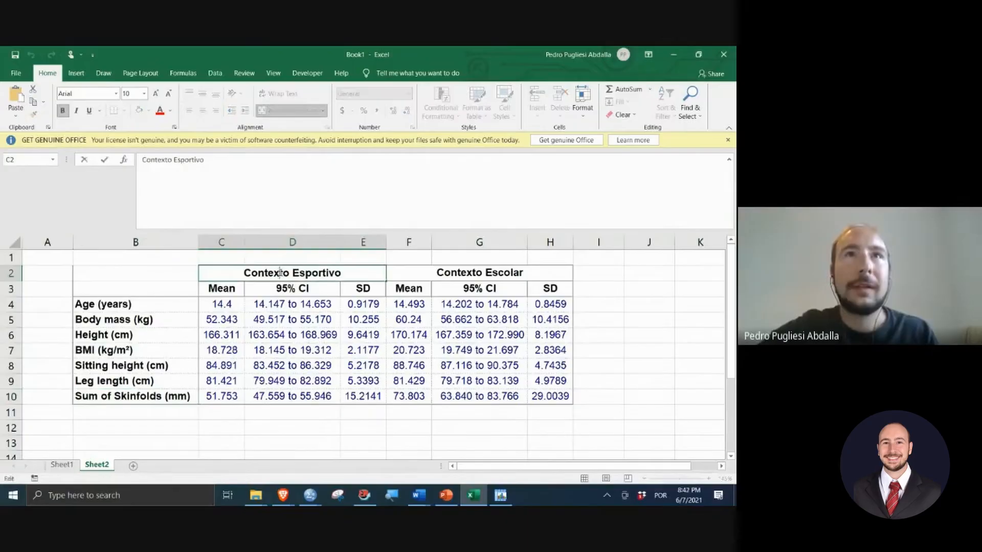
pyautogui.doubleClick(280, 272)
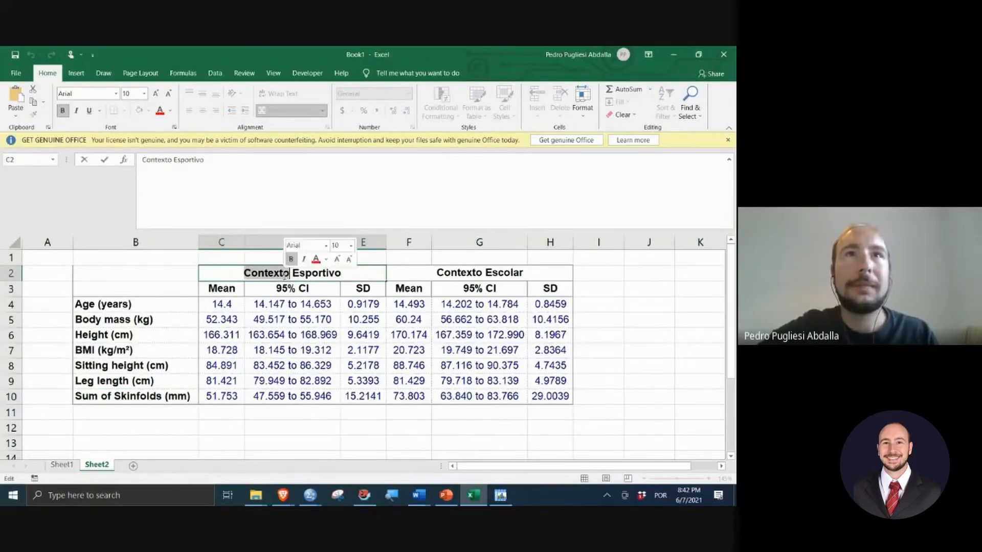
pyautogui.tripleClick(287, 273)
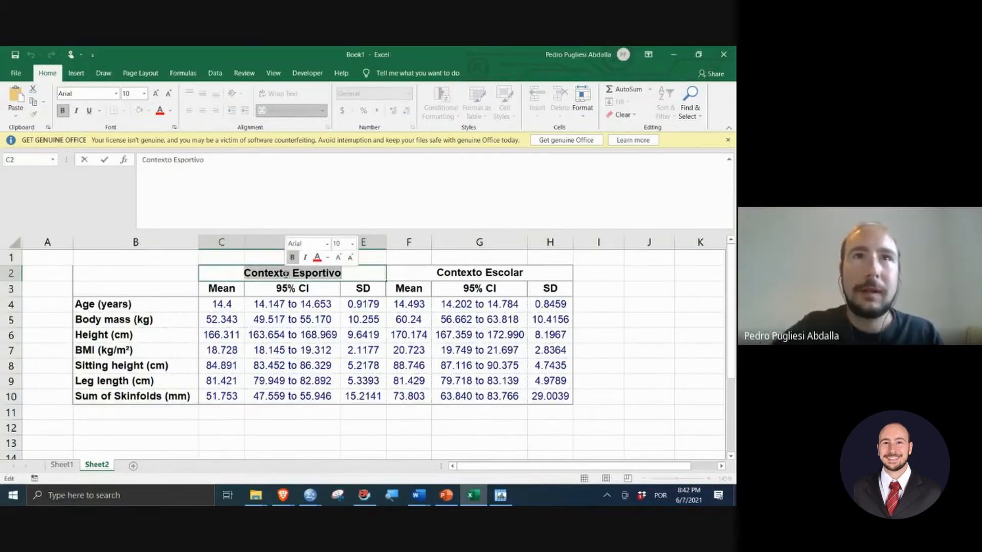
pyautogui.write('s')
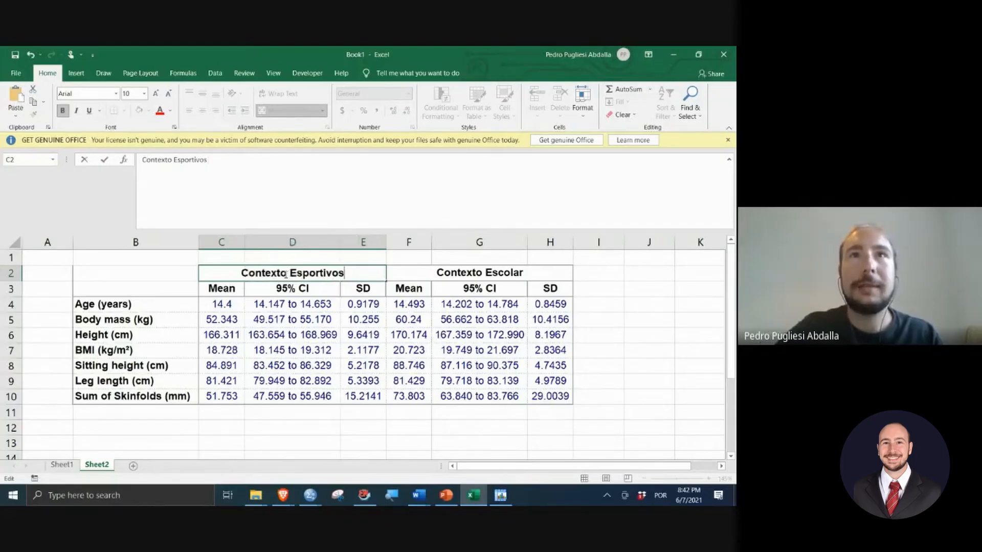
pyautogui.press('BackSpace')
pyautogui.press('BackSpace')
pyautogui.press('BackSpace')
pyautogui.press('BackSpace')
pyautogui.press('BackSpace')
pyautogui.press('BackSpace')
pyautogui.press('BackSpace')
pyautogui.press('BackSpace')
pyautogui.press('BackSpace')
pyautogui.press('BackSpace')
pyautogui.press('BackSpace')
pyautogui.press('BackSpace')
pyautogui.press('BackSpace')
pyautogui.press('BackSpace')
pyautogui.press('BackSpace')
pyautogui.press('BackSpace')
pyautogui.press('BackSpace')
pyautogui.press('BackSpace')
pyautogui.press('BackSpace')
pyautogui.write('Sport')
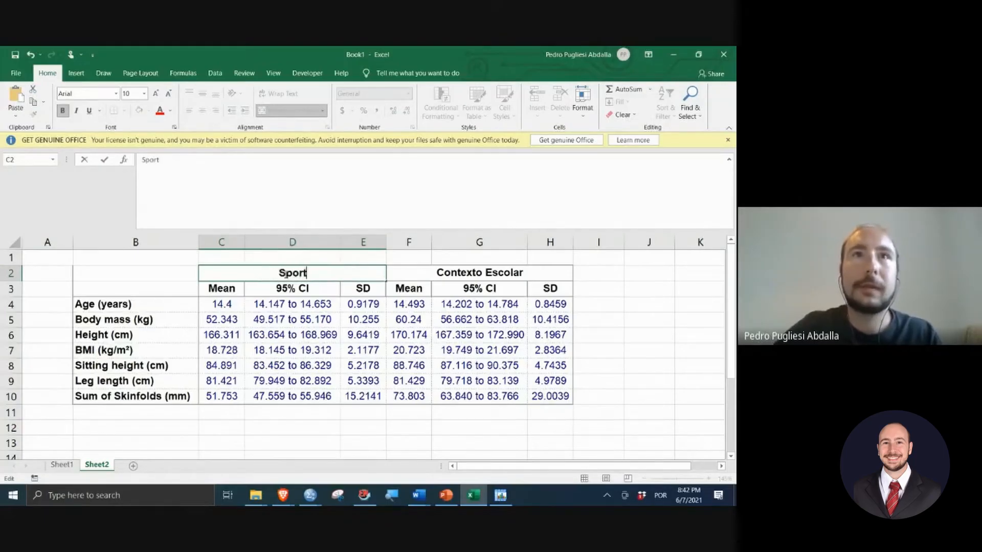
pyautogui.write(' context')
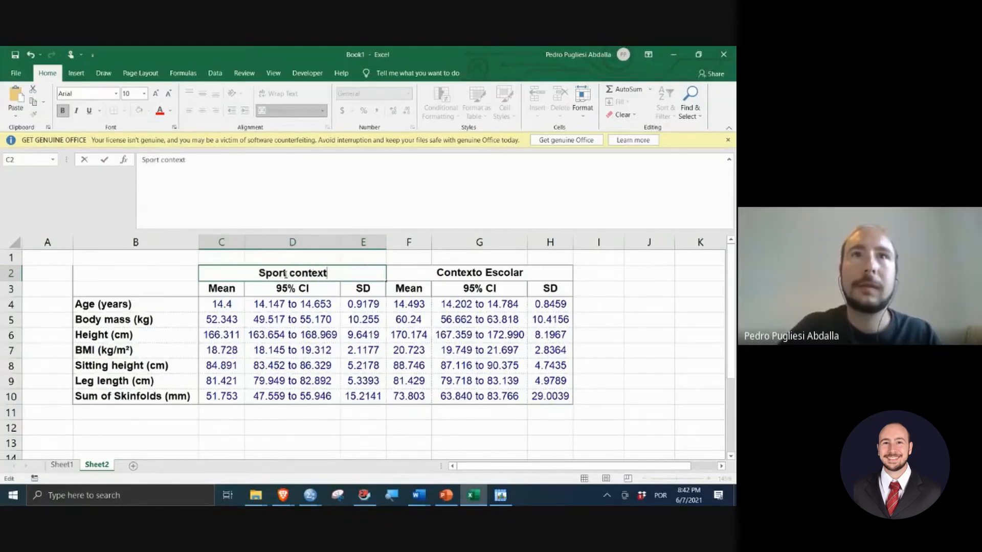
pyautogui.press('Return')
# Step: Replace the "Contexto Escolar" column group header with "School context"
pyautogui.press('Right')
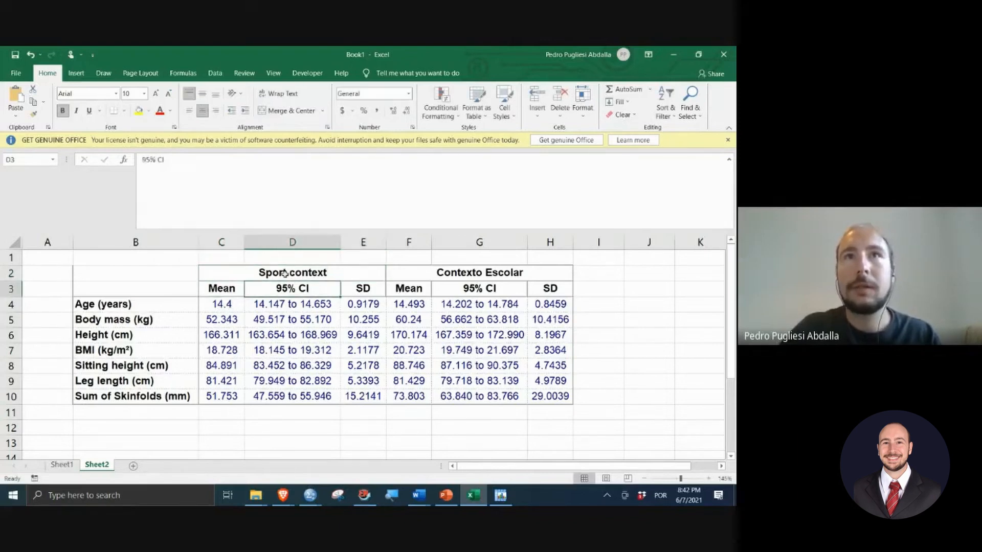
pyautogui.press('Up')
pyautogui.press('Right')
pyautogui.press('Right')
pyautogui.press('Left')
pyautogui.write('S')
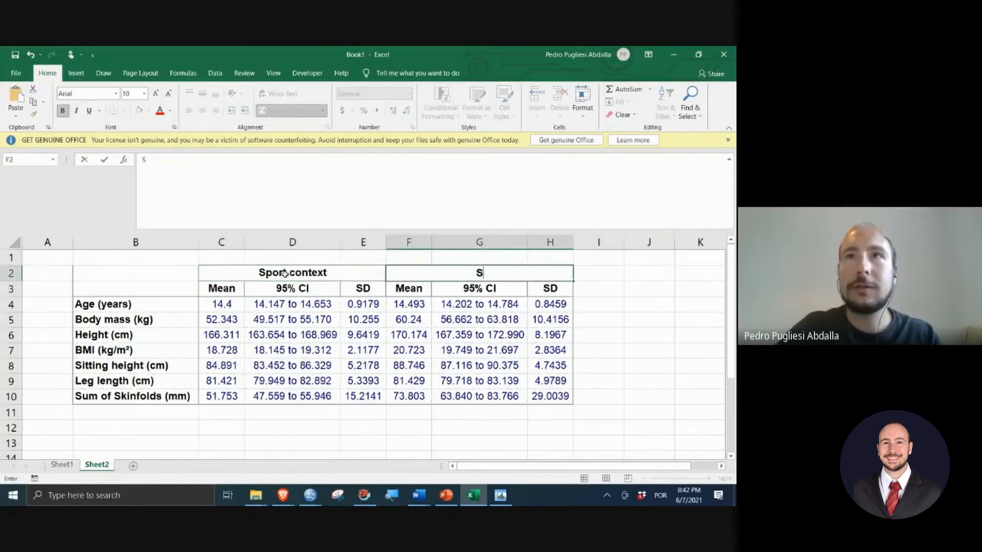
pyautogui.write('chool')
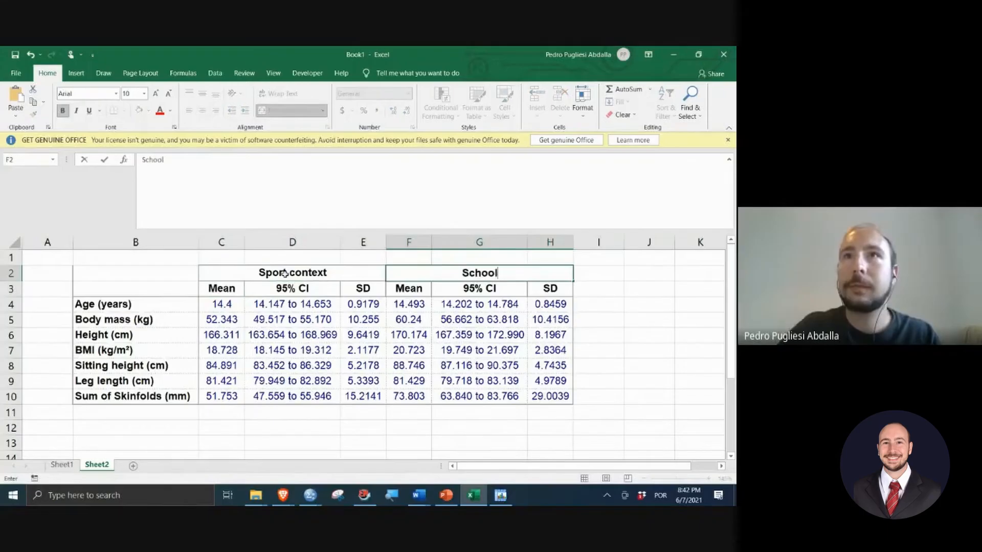
pyautogui.write(' context')
pyautogui.press('Return')
pyautogui.press('Right')
pyautogui.press('Right')
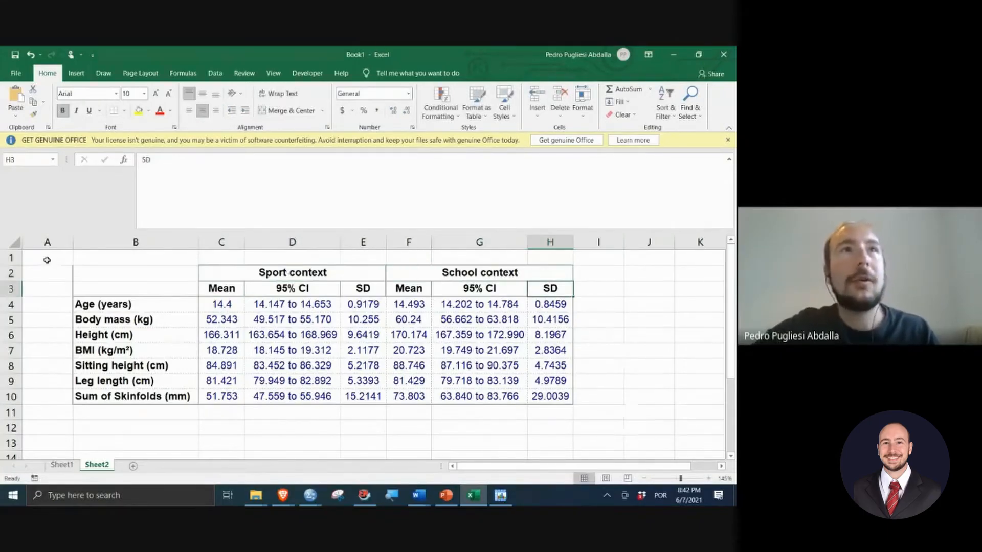
# Step: Examine the number of decimal places in the Sport context Mean and 95% CI values
pyautogui.click(47, 260)
pyautogui.click(46, 276)
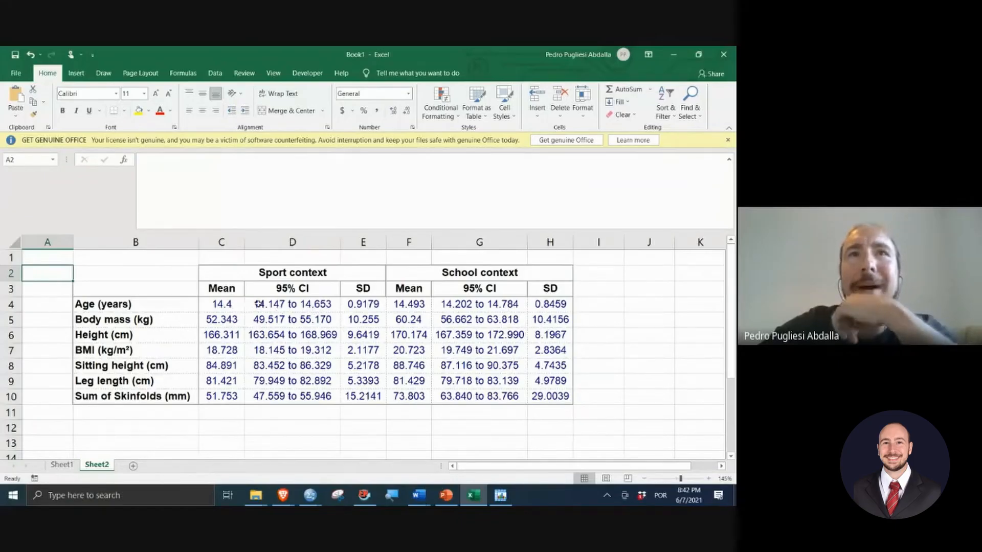
pyautogui.click(277, 308)
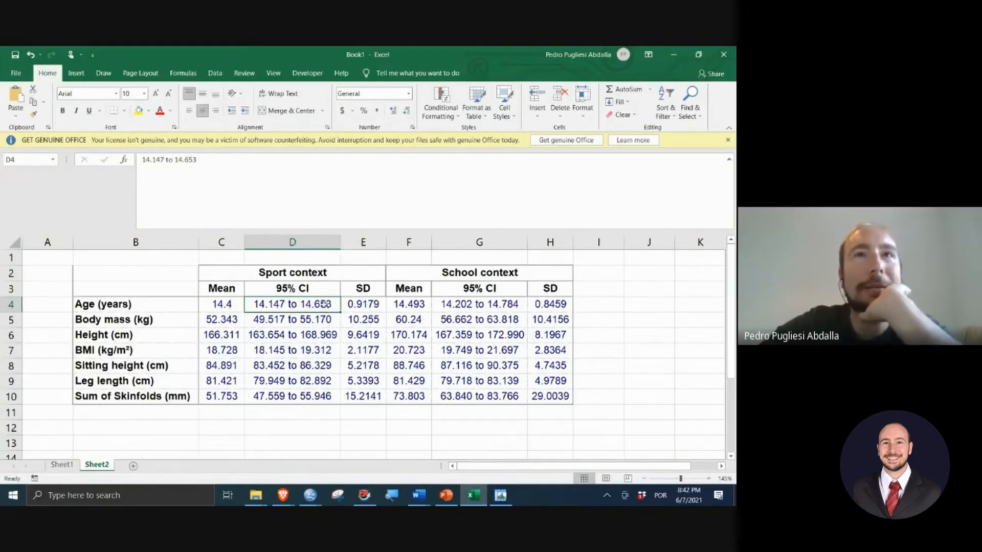
pyautogui.click(305, 322)
pyautogui.moveTo(292, 303); pyautogui.dragTo(294, 398)
pyautogui.click(292, 335)
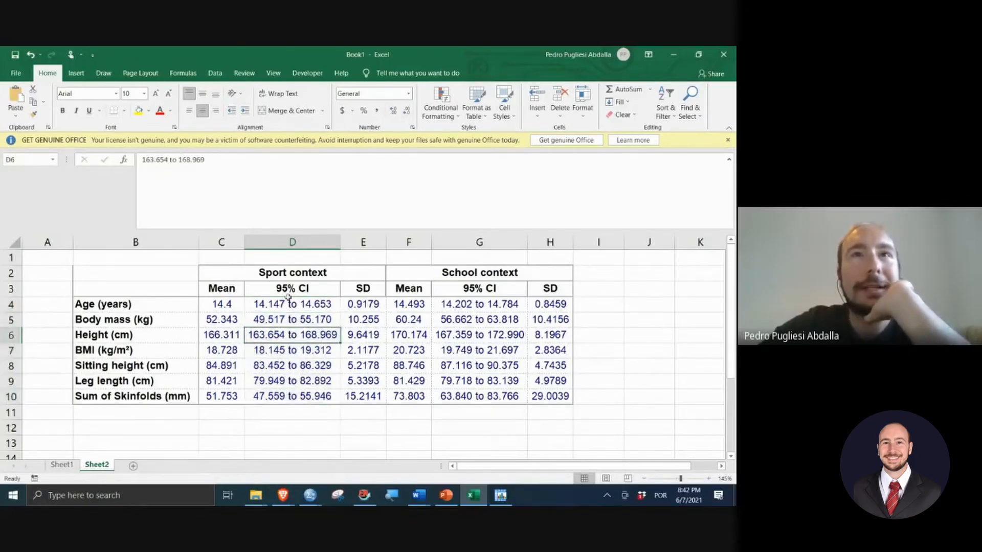
pyautogui.moveTo(289, 303); pyautogui.dragTo(299, 393)
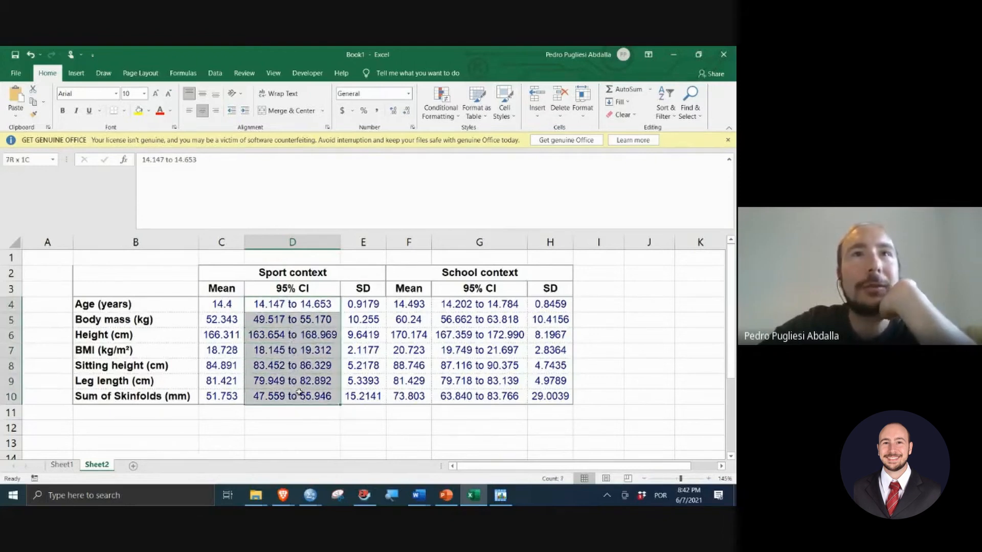
pyautogui.click(295, 410)
pyautogui.click(269, 304)
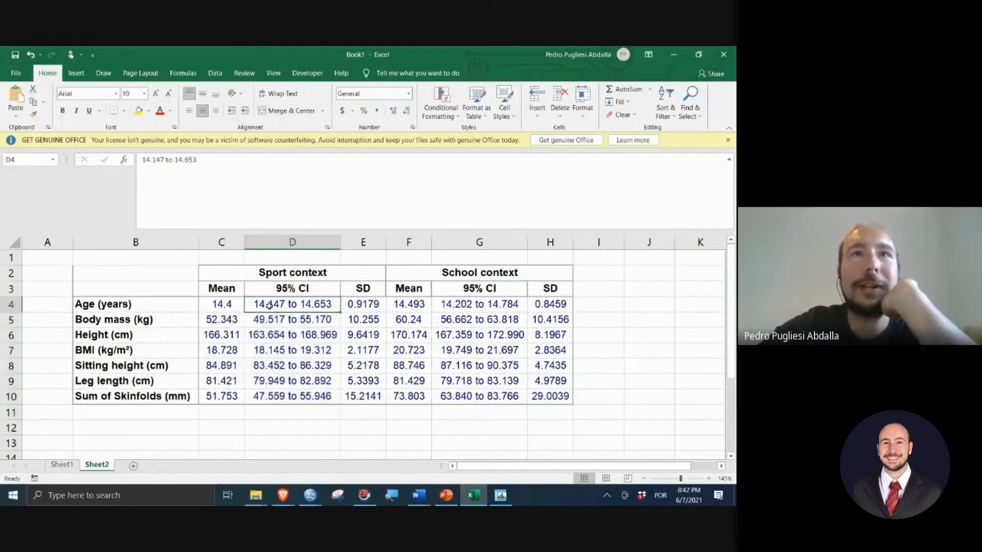
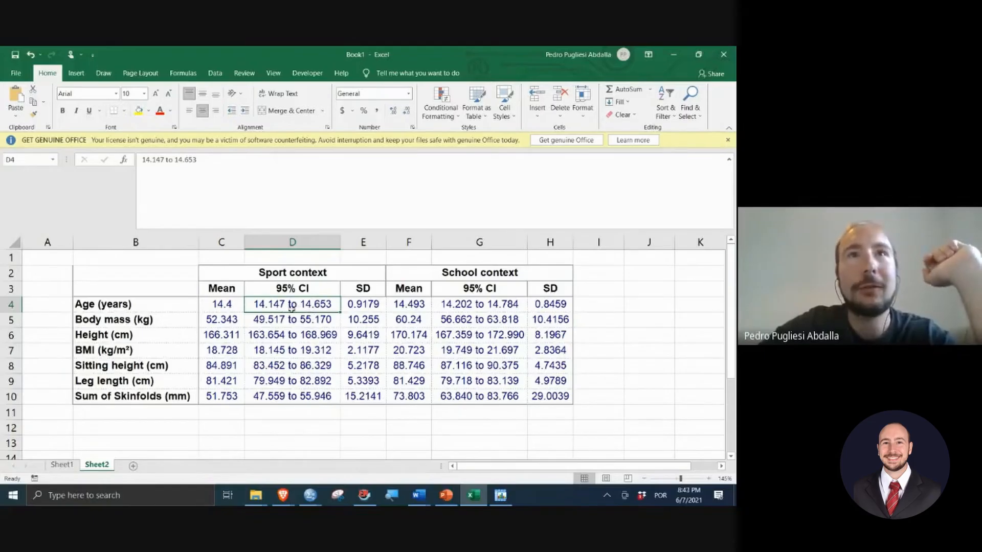
pyautogui.click(220, 306)
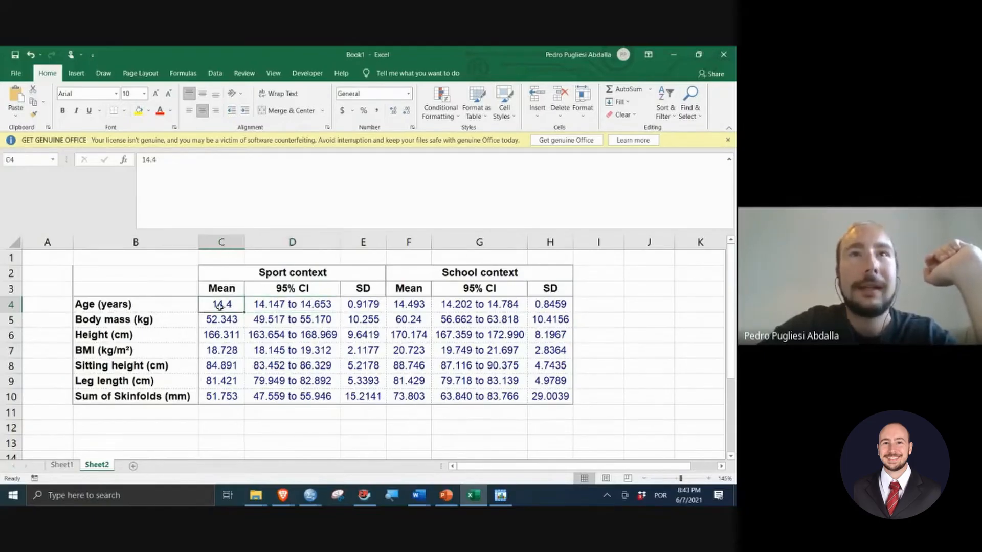
pyautogui.moveTo(220, 316); pyautogui.dragTo(225, 393)
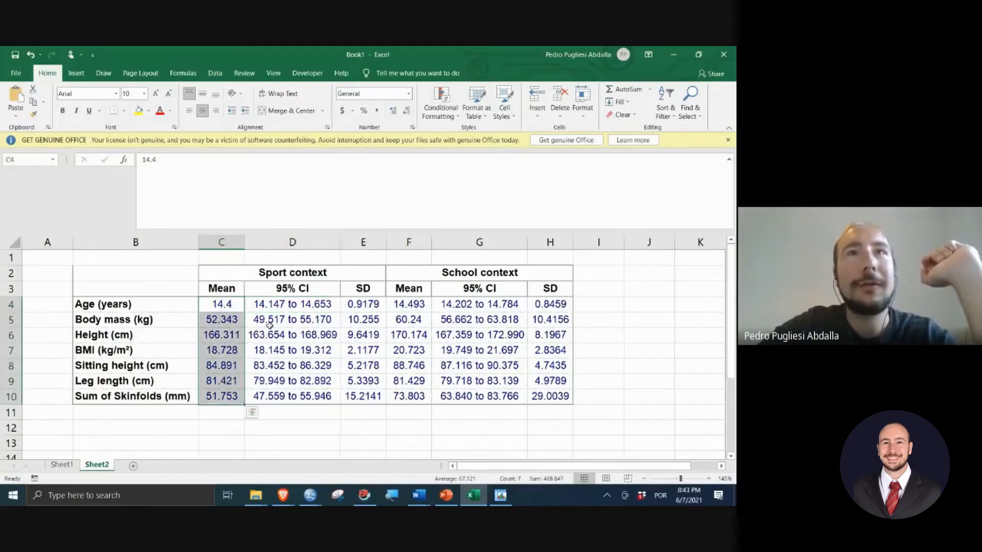
pyautogui.moveTo(276, 308); pyautogui.dragTo(274, 395)
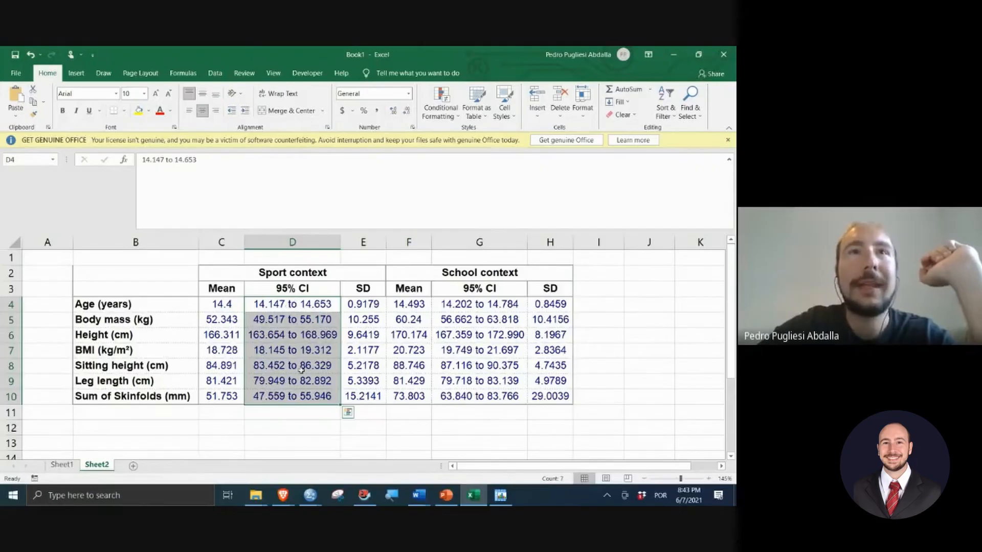
# Step: Format the Sport context Mean values to one decimal place
pyautogui.click(237, 309)
pyautogui.moveTo(223, 319); pyautogui.dragTo(233, 397)
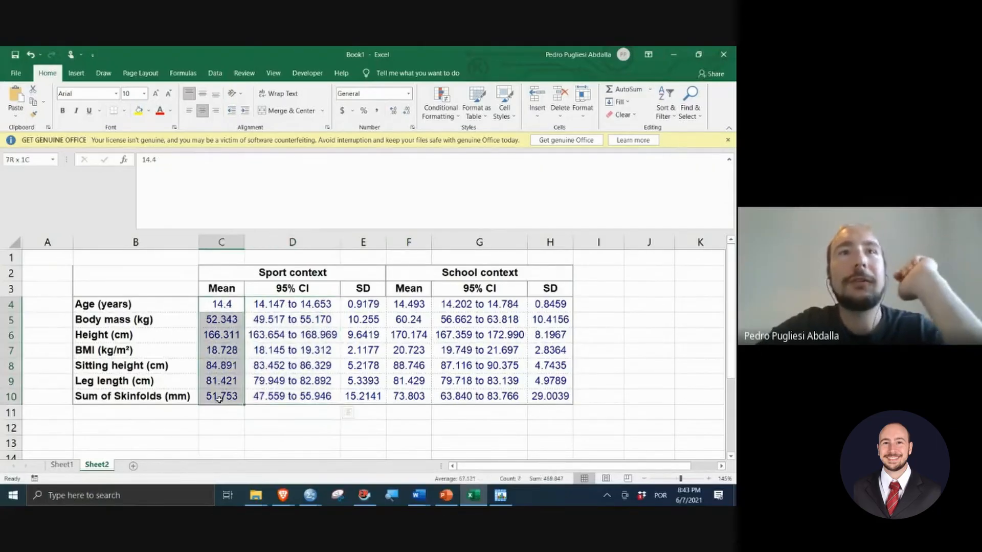
pyautogui.click(407, 111)
pyautogui.click(393, 110)
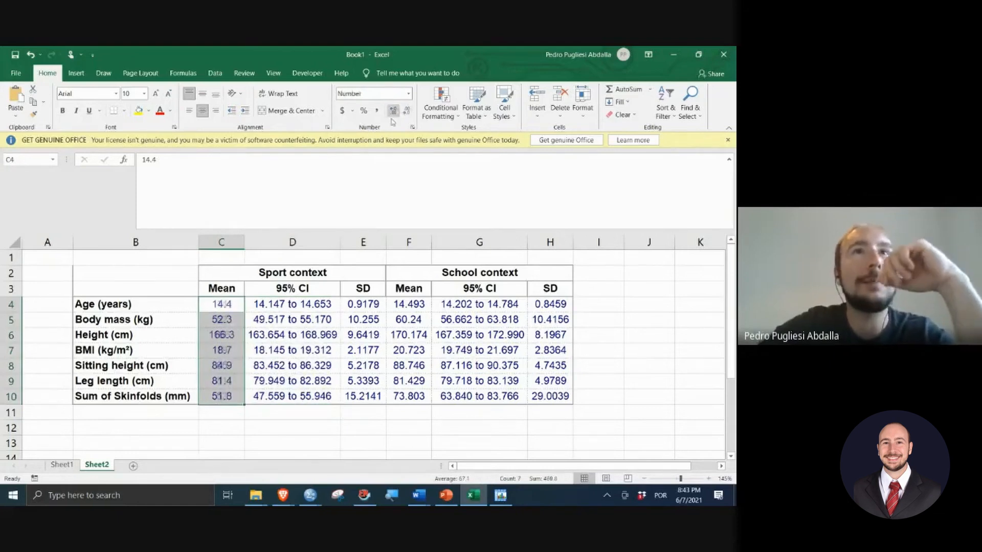
# Step: Reduce the Sport context SD values to one decimal place
pyautogui.moveTo(356, 303); pyautogui.dragTo(361, 398)
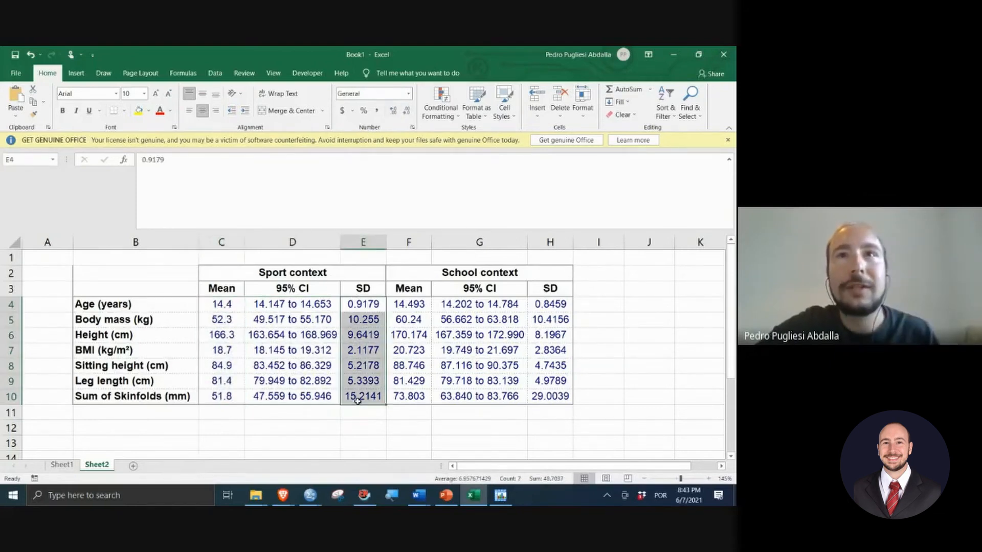
pyautogui.click(407, 111)
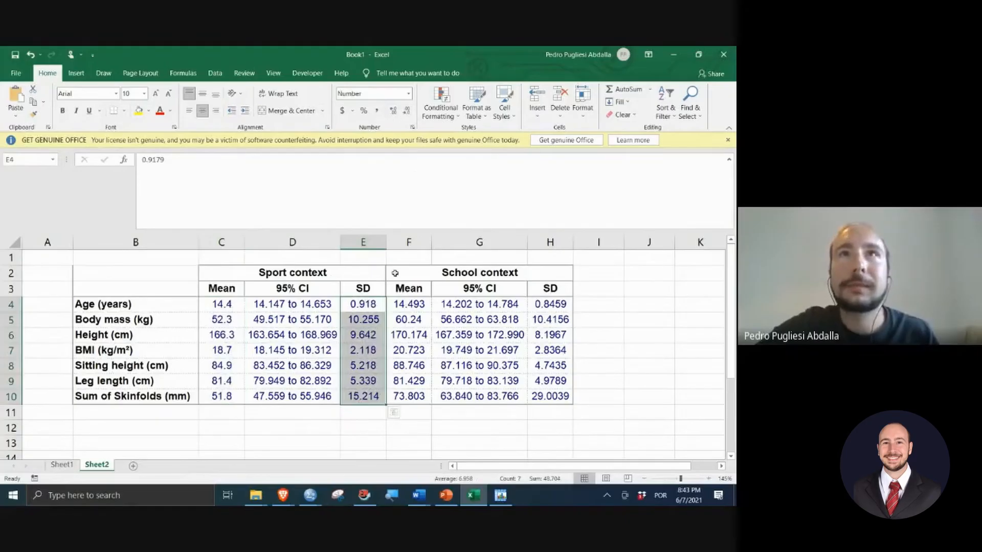
pyautogui.click(407, 111)
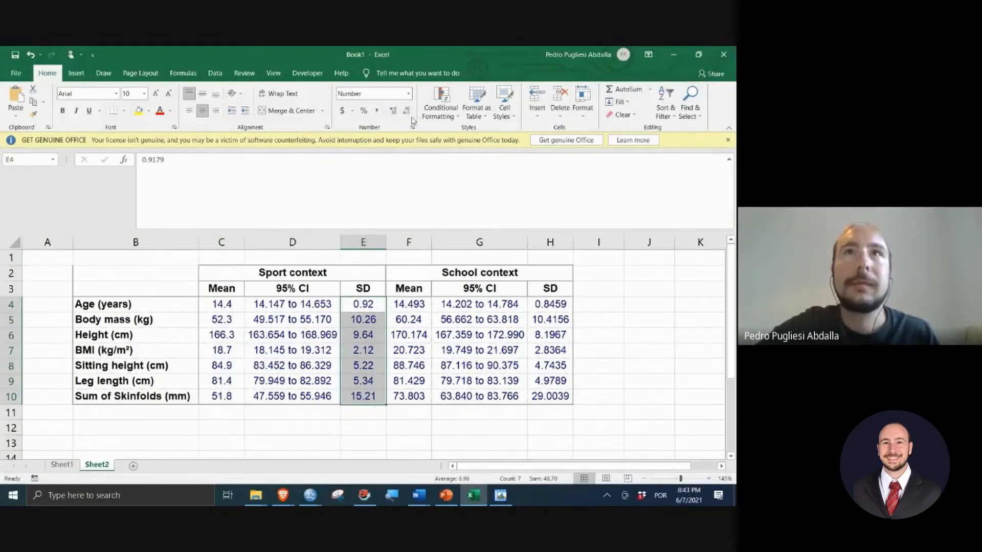
pyautogui.click(406, 111)
# Step: Format the School context Mean and SD values together to one decimal place
pyautogui.moveTo(408, 304); pyautogui.dragTo(417, 398)
pyautogui.moveTo(544, 304); pyautogui.dragTo(540, 399)
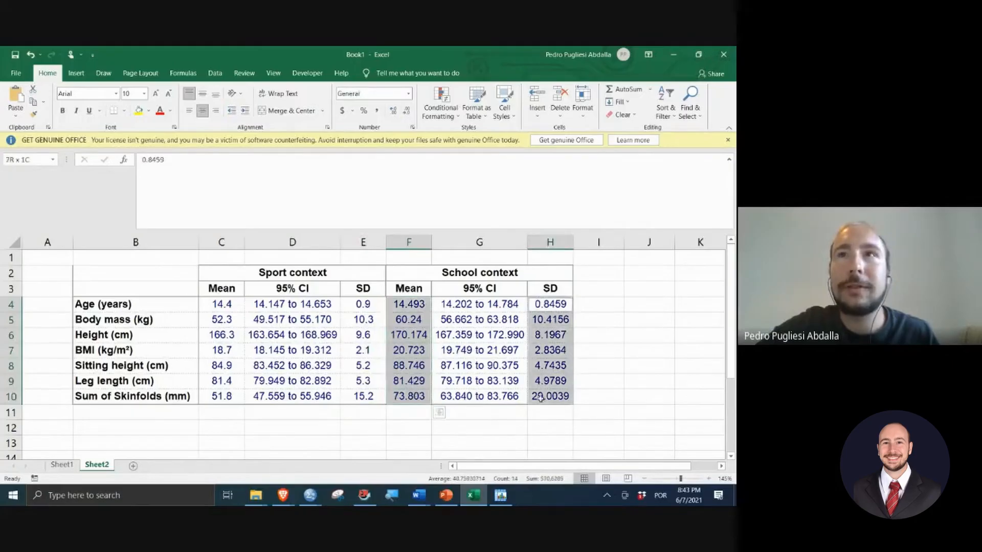
pyautogui.click(407, 111)
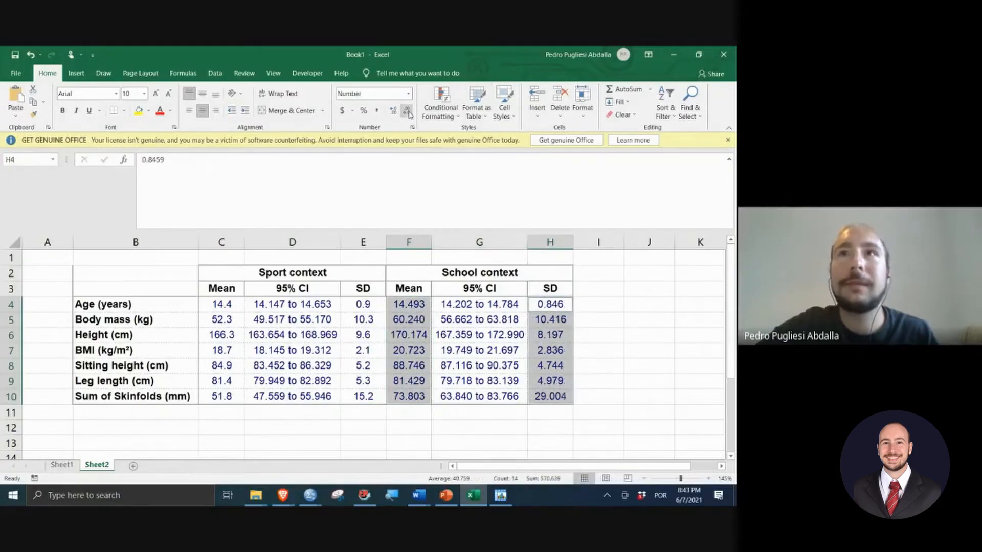
pyautogui.click(408, 111)
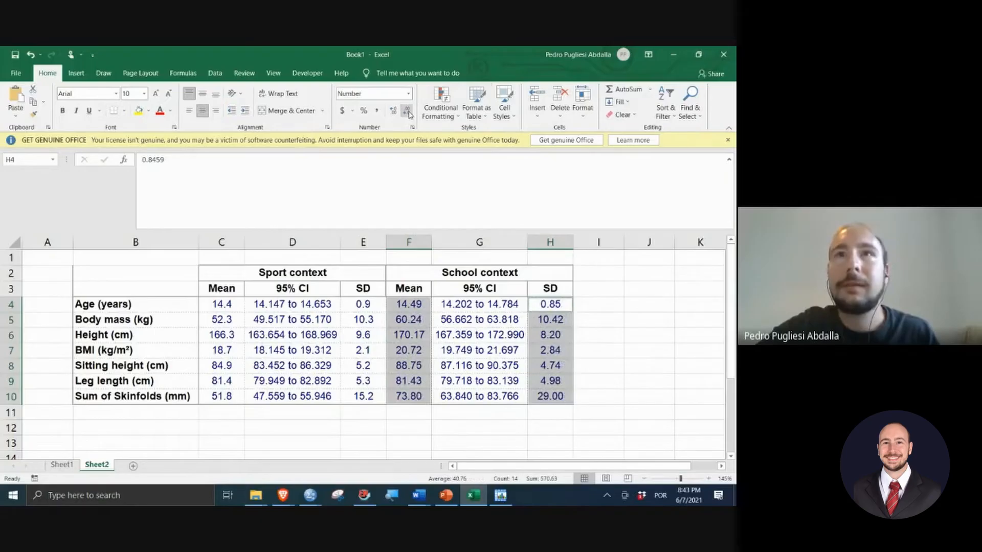
pyautogui.click(408, 111)
pyautogui.click(360, 426)
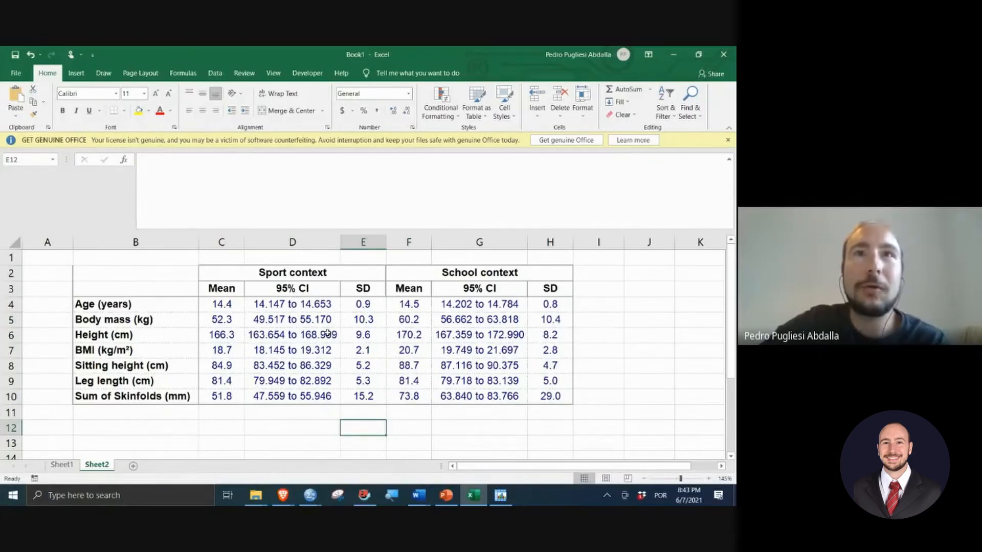
# Step: Insert an entire blank column directly before the Sport context 95% CI column
pyautogui.click(298, 305)
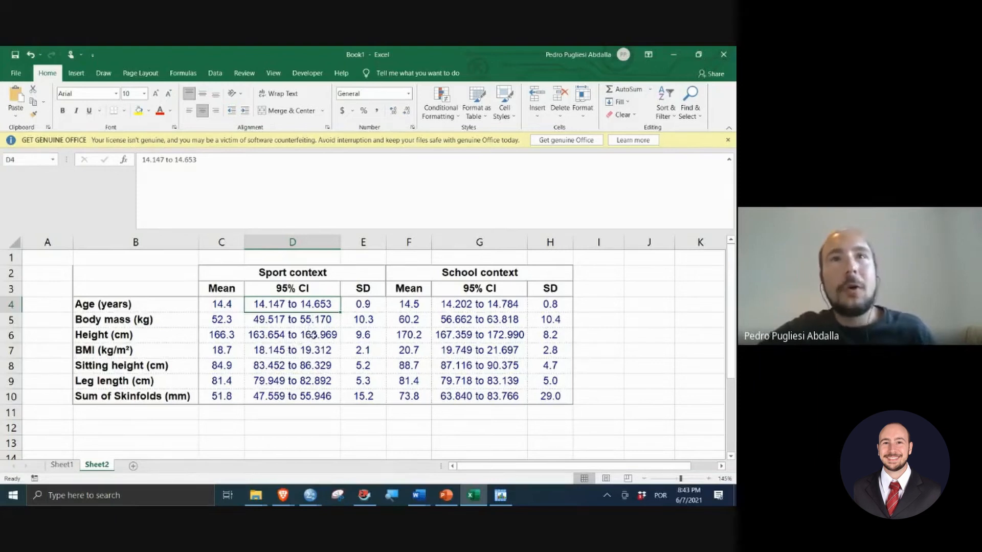
pyautogui.rightClick(298, 306)
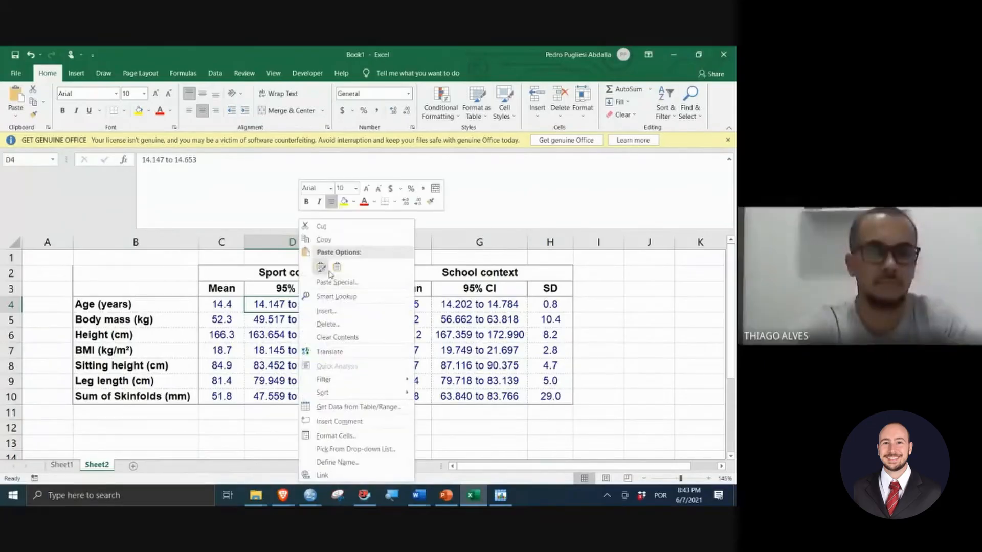
pyautogui.click(354, 310)
pyautogui.click(341, 339)
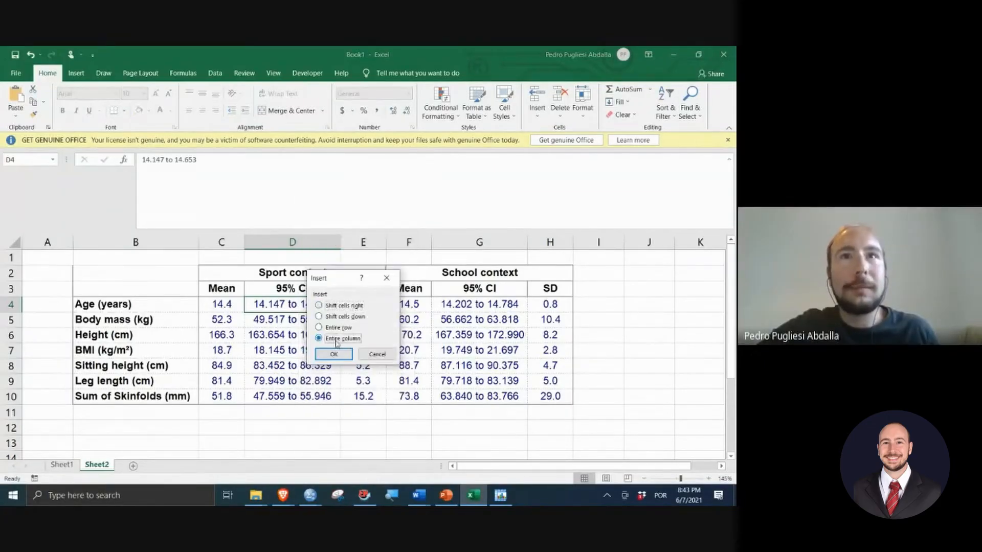
pyautogui.click(334, 354)
# Step: Insert a second entire blank column between the Sport context Mean and 95% CI columns
pyautogui.click(356, 305)
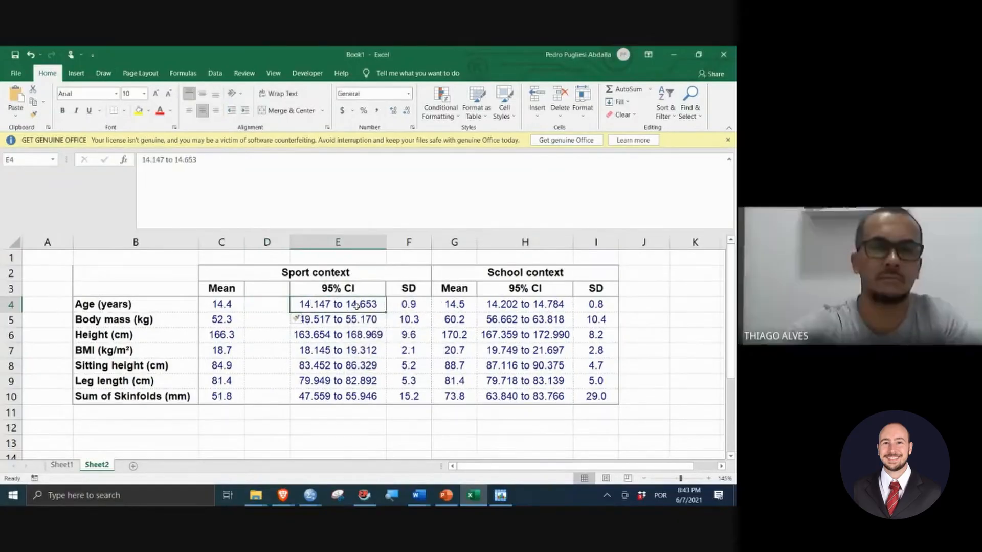
pyautogui.rightClick(357, 306)
pyautogui.press('Escape')
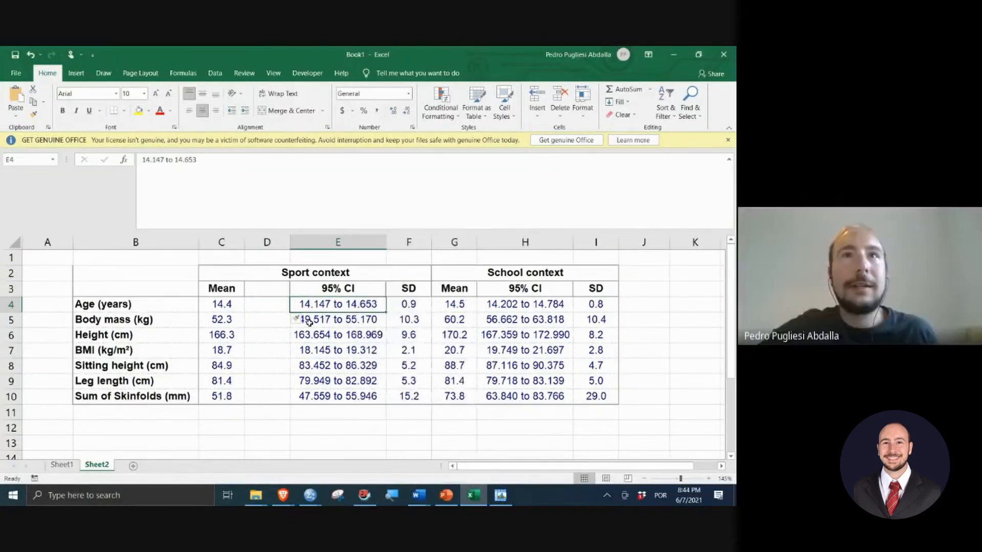
pyautogui.rightClick(353, 306)
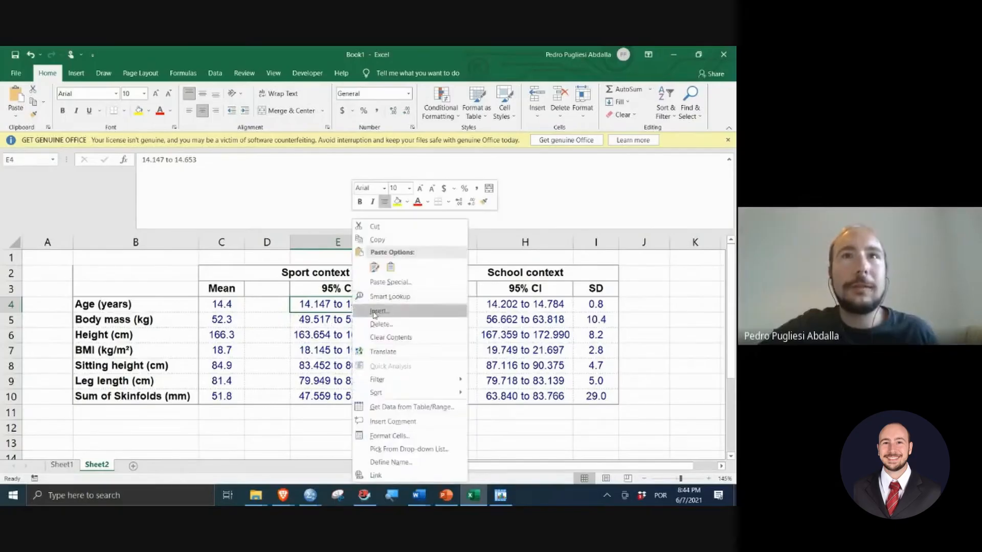
pyautogui.click(393, 311)
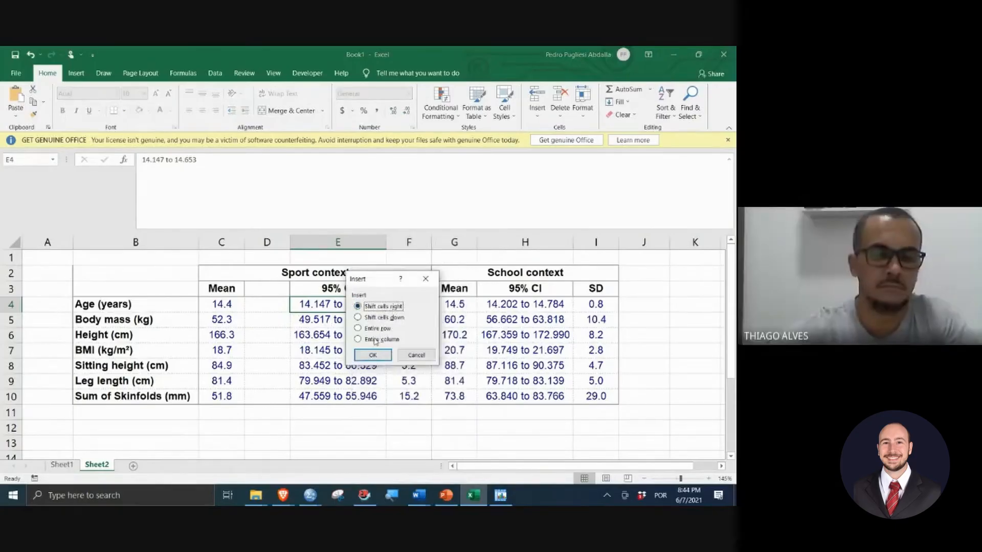
pyautogui.click(381, 340)
pyautogui.click(373, 355)
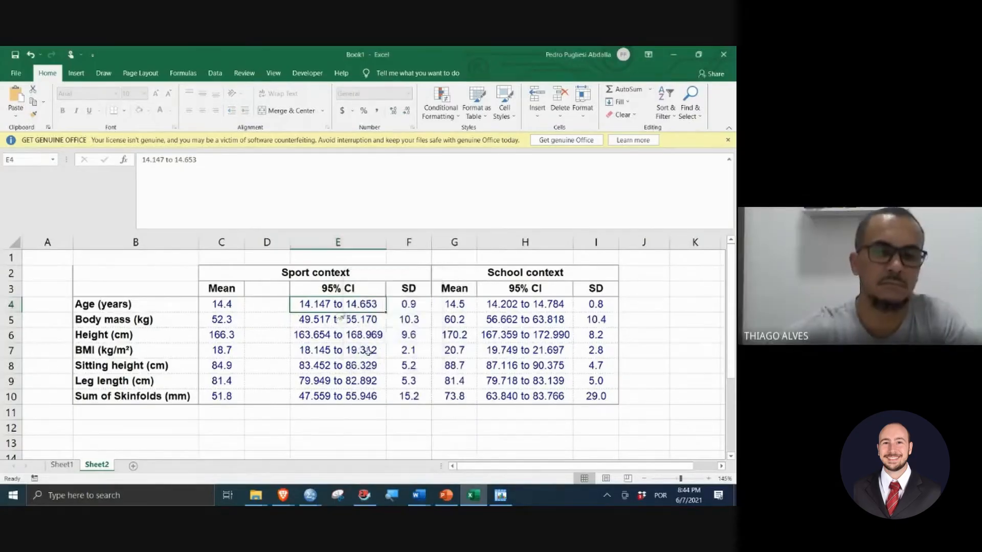
pyautogui.click(341, 362)
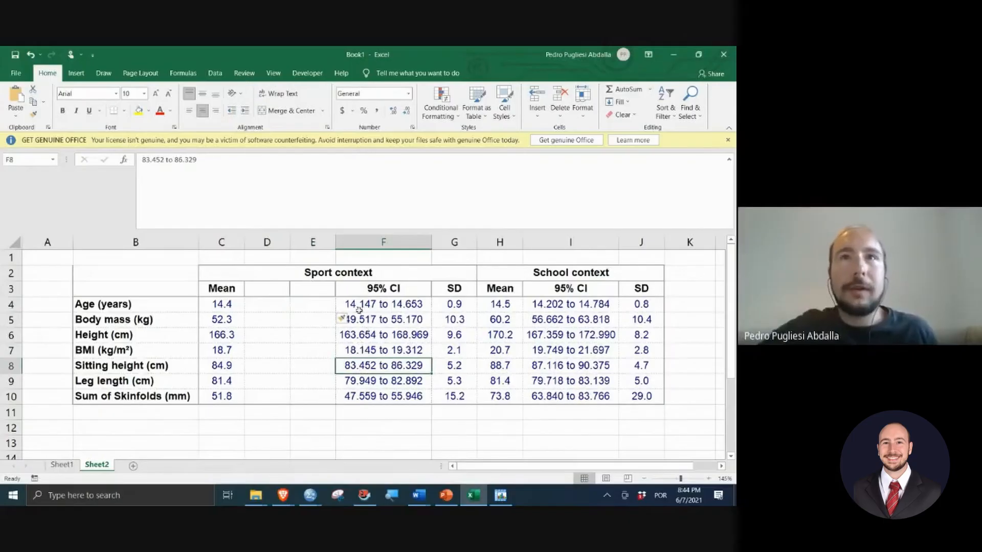
# Step: Label the two blank Sport context columns IL and UL in the row 3 header
pyautogui.click(276, 287)
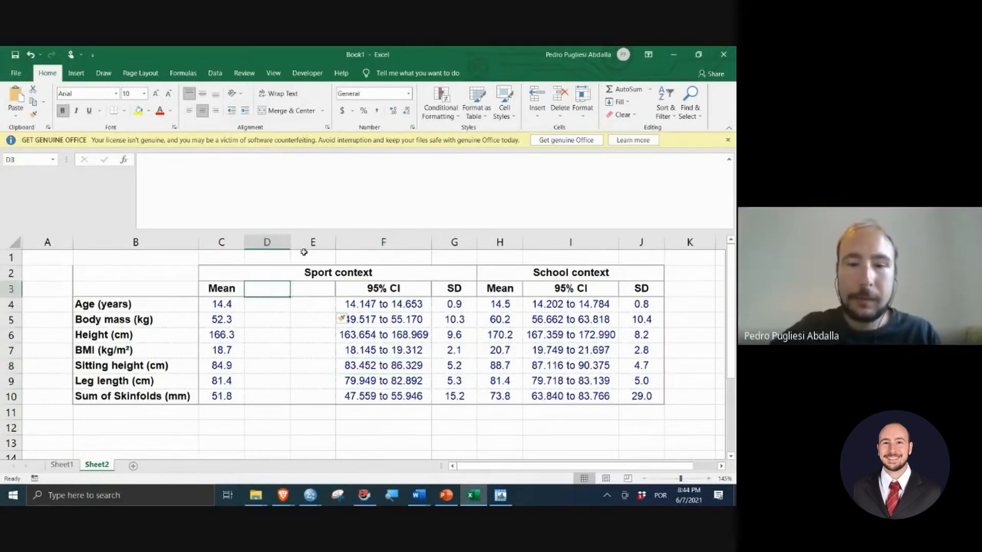
pyautogui.write('L')
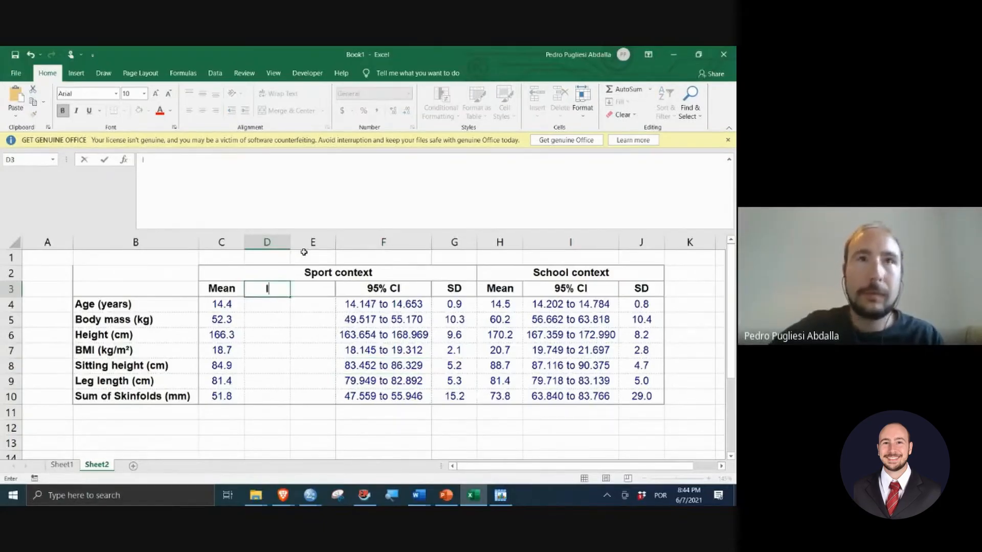
pyautogui.write('L')
pyautogui.press('Tab')
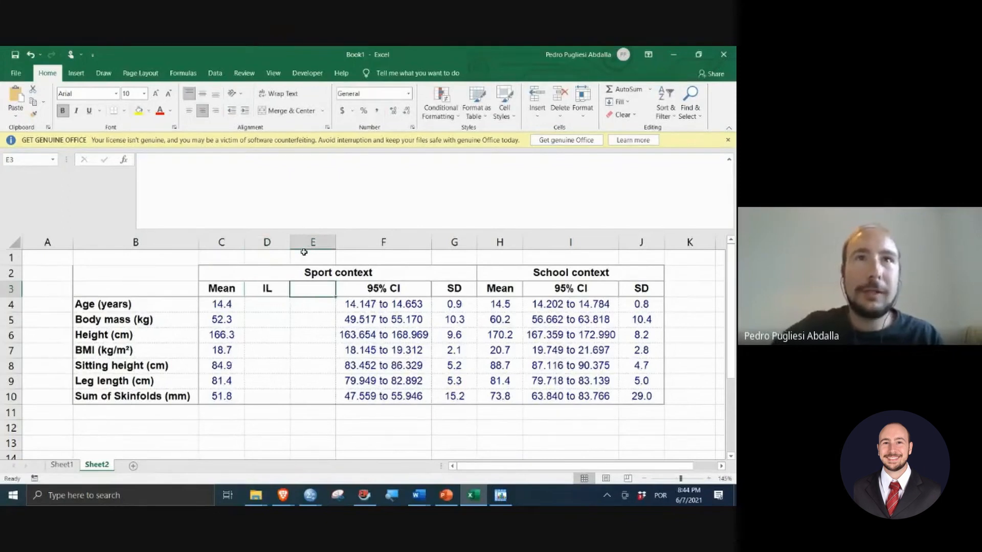
pyautogui.write('UL')
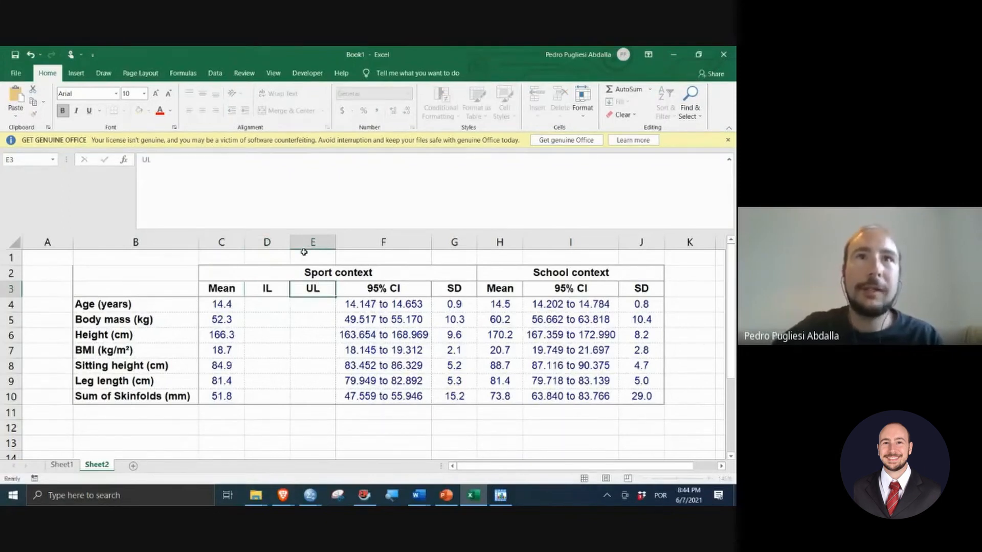
pyautogui.press('Return')
pyautogui.press('Left')
pyautogui.press('Up')
pyautogui.press('Up')
pyautogui.press('Right')
pyautogui.press('Down')
pyautogui.press('Left')
pyautogui.press('Left')
pyautogui.press('Left')
pyautogui.press('Left')
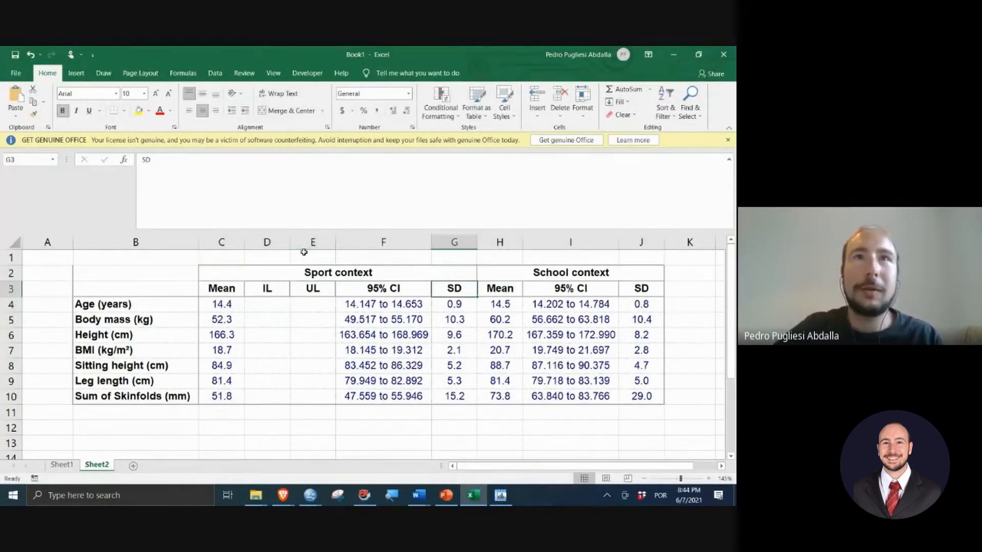
pyautogui.press('Down')
pyautogui.press('Right')
pyautogui.press('Left')
pyautogui.press('Down')
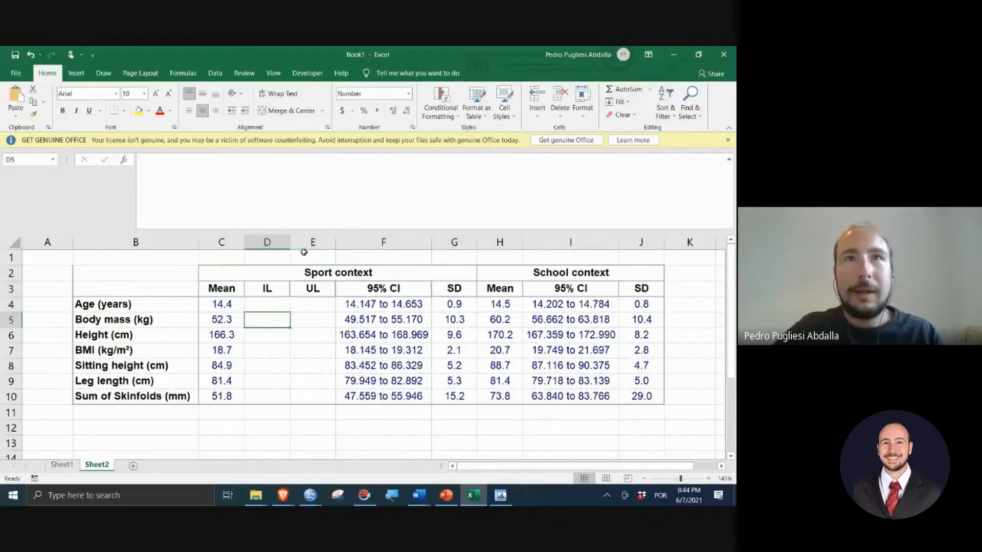
pyautogui.press('Down')
pyautogui.press('Down')
pyautogui.press('Down')
pyautogui.press('Down')
pyautogui.press('Down')
pyautogui.press('Down')
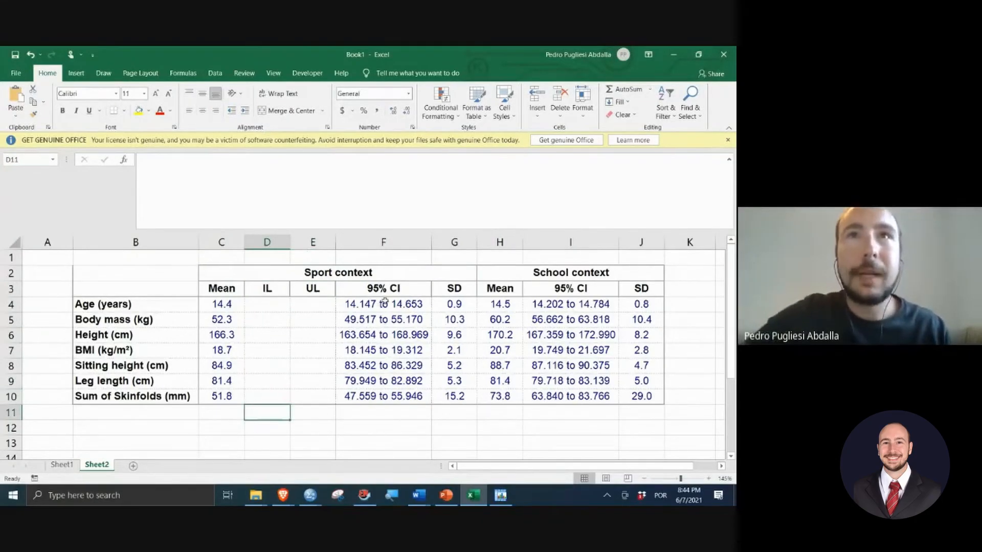
# Step: Copy the Sport context 95% CI values into the IL and UL columns and autofit both column widths
pyautogui.moveTo(384, 302); pyautogui.dragTo(383, 393)
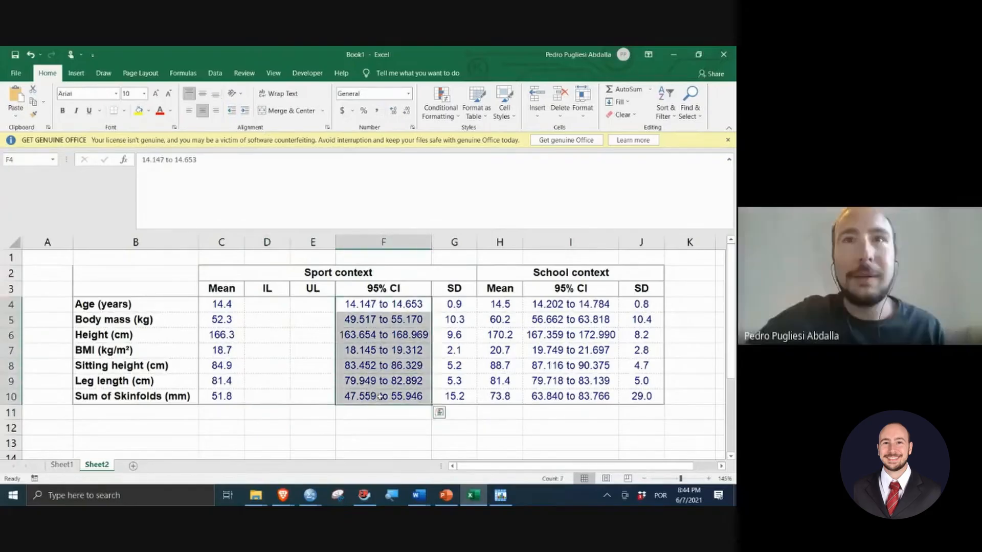
pyautogui.hotkey('ctrl', 'c')
pyautogui.click(266, 304)
pyautogui.hotkey('ctrl', 'v')
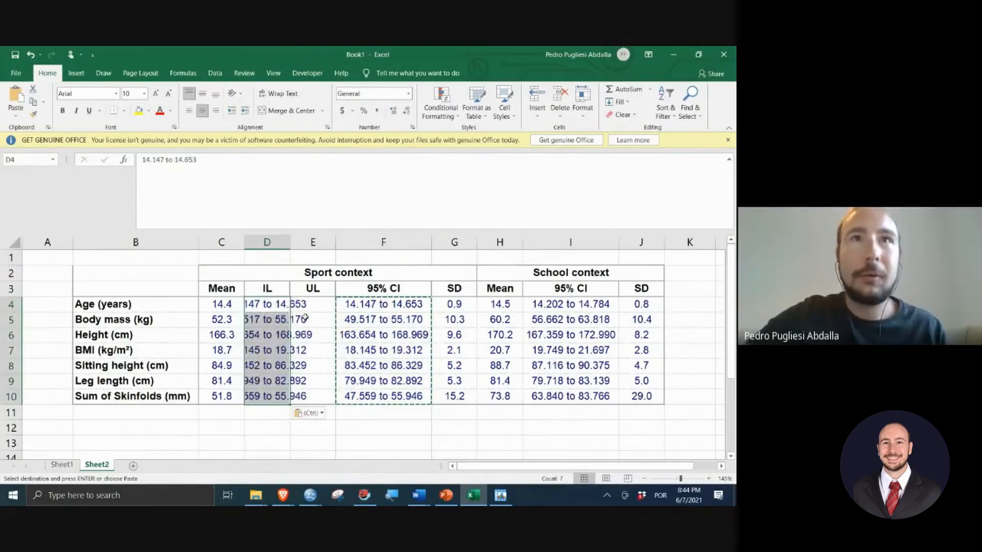
pyautogui.click(313, 305)
pyautogui.hotkey('ctrl', 'v')
pyautogui.click(280, 304)
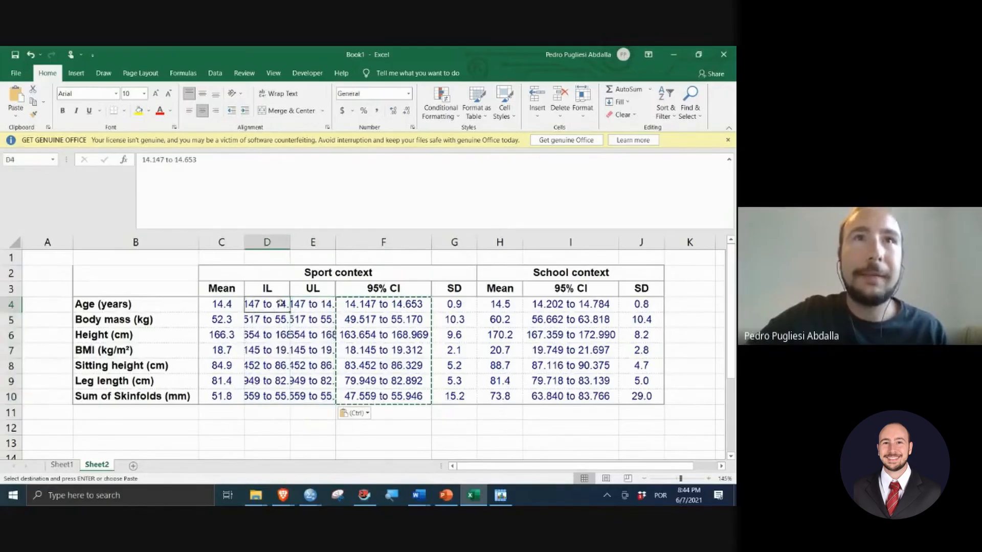
pyautogui.doubleClick(290, 242)
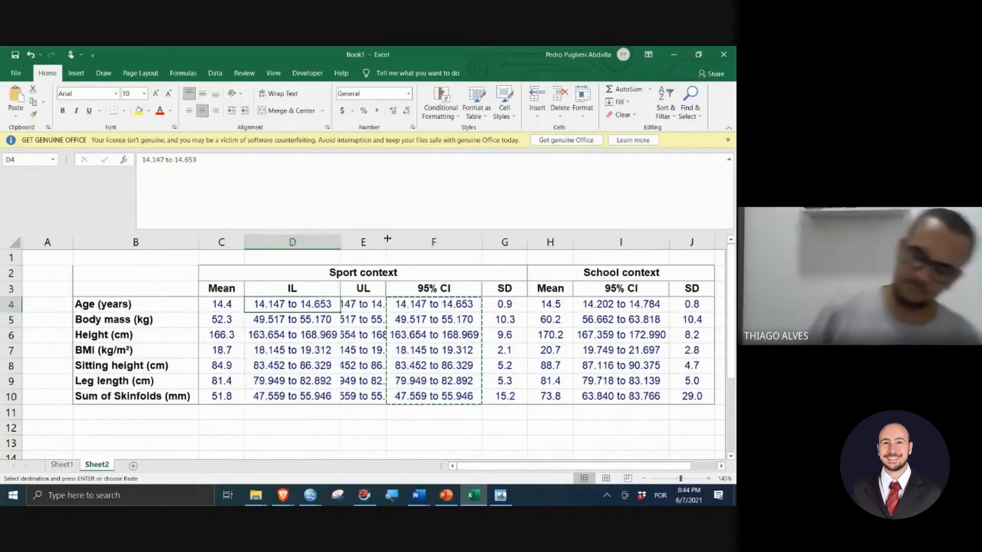
pyautogui.doubleClick(387, 242)
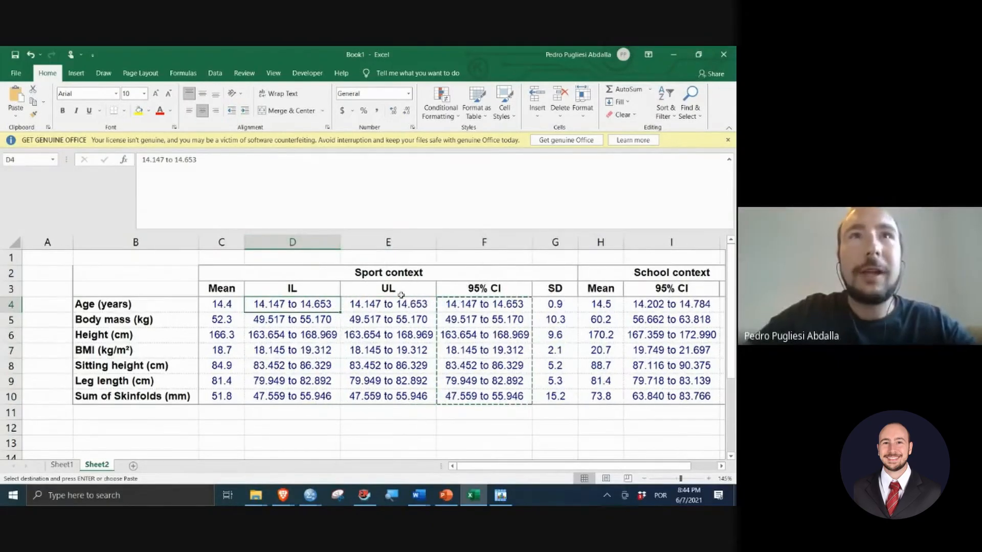
# Step: Keep only the lower limits in the IL column by replacing a space followed by the * wildcard with nothing in all its values
pyautogui.moveTo(306, 307); pyautogui.dragTo(306, 399)
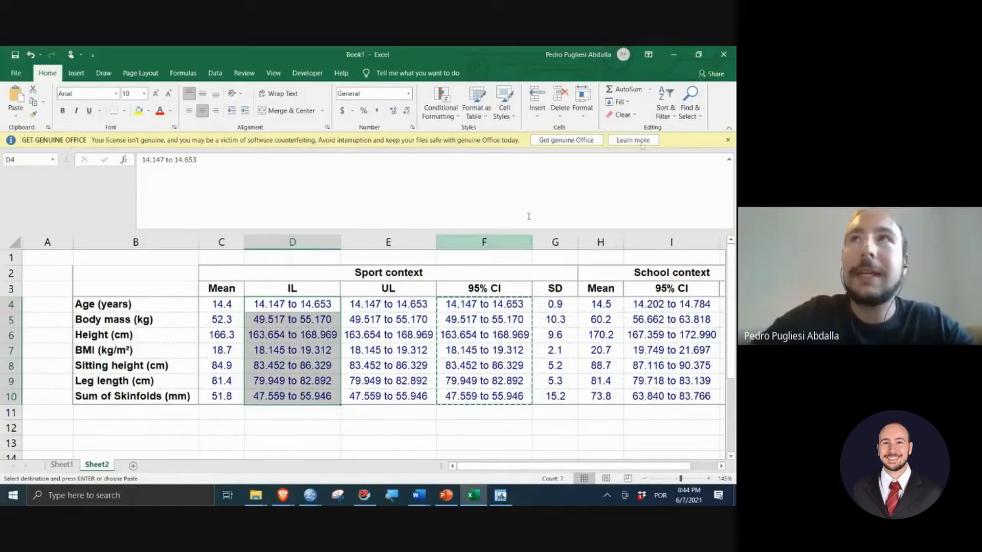
pyautogui.click(689, 114)
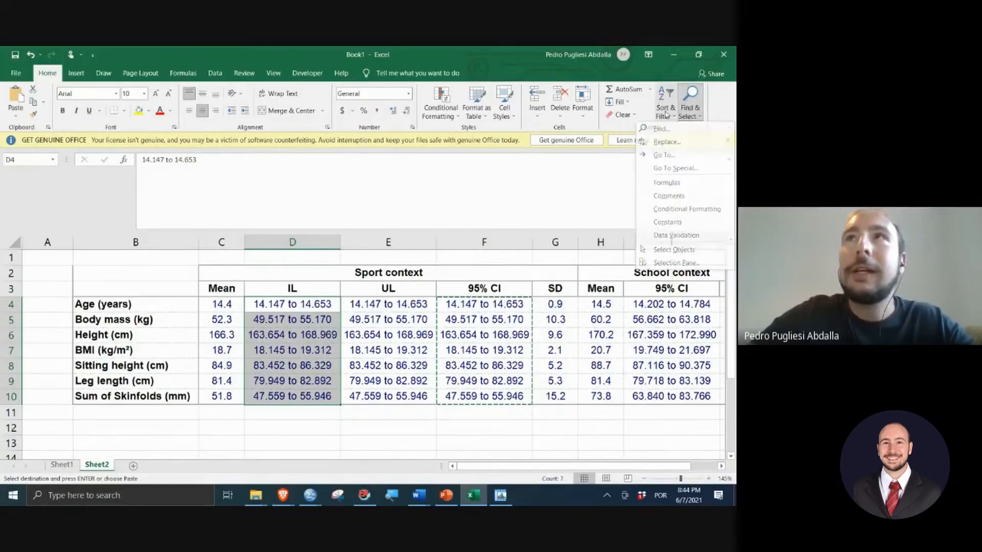
pyautogui.click(690, 116)
pyautogui.click(689, 117)
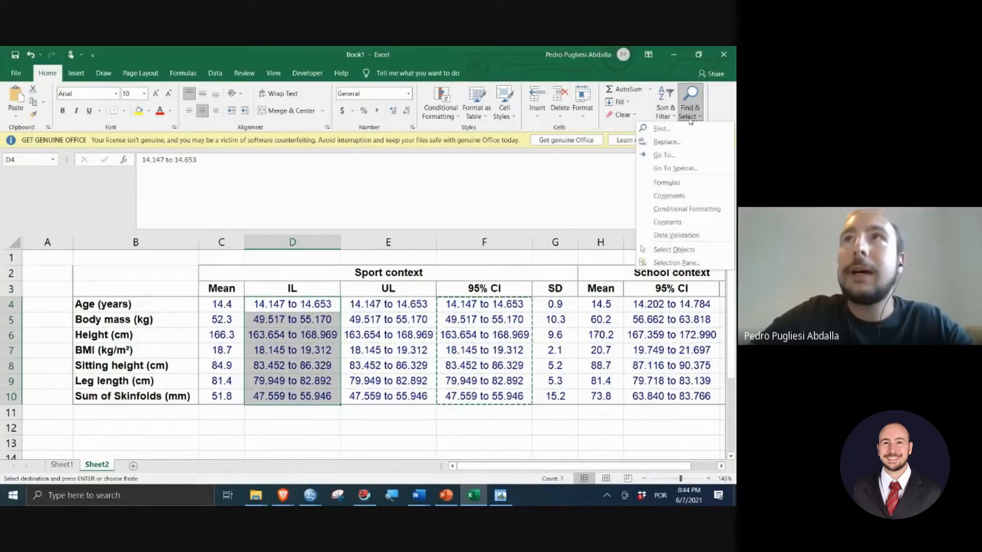
pyautogui.click(667, 142)
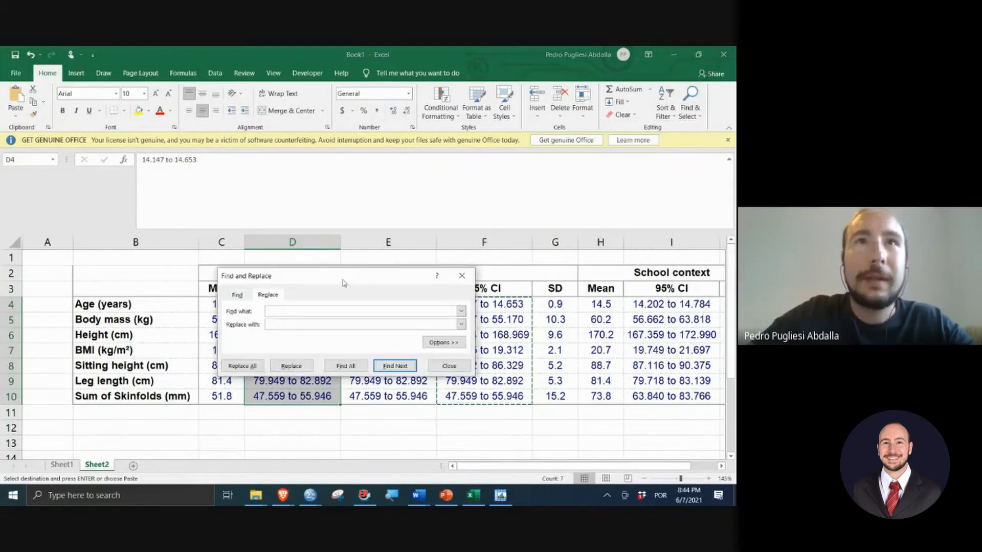
pyautogui.moveTo(428, 277)
pyautogui.mouseDown()
pyautogui.moveTo(420, 280)
pyautogui.moveTo(443, 280)
pyautogui.mouseUp()
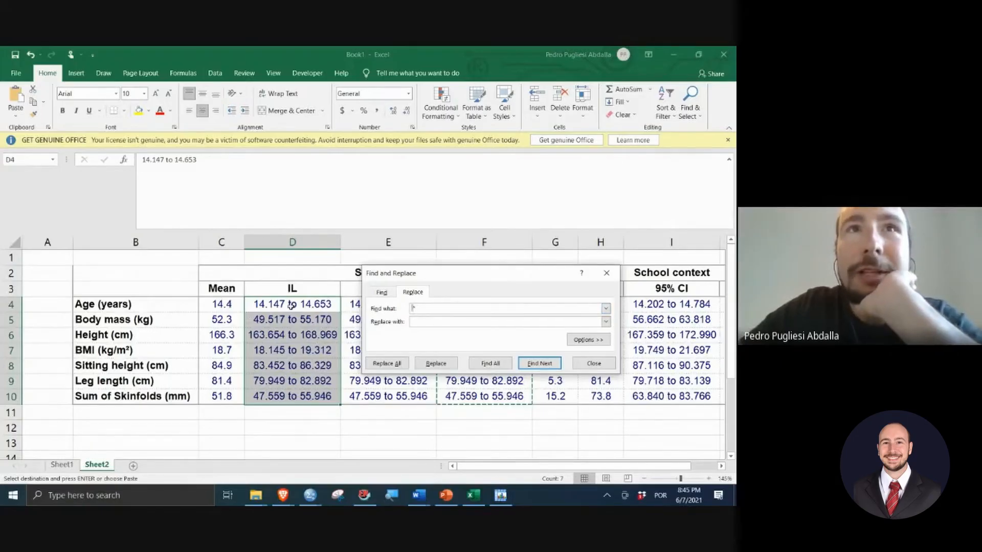
pyautogui.click(423, 322)
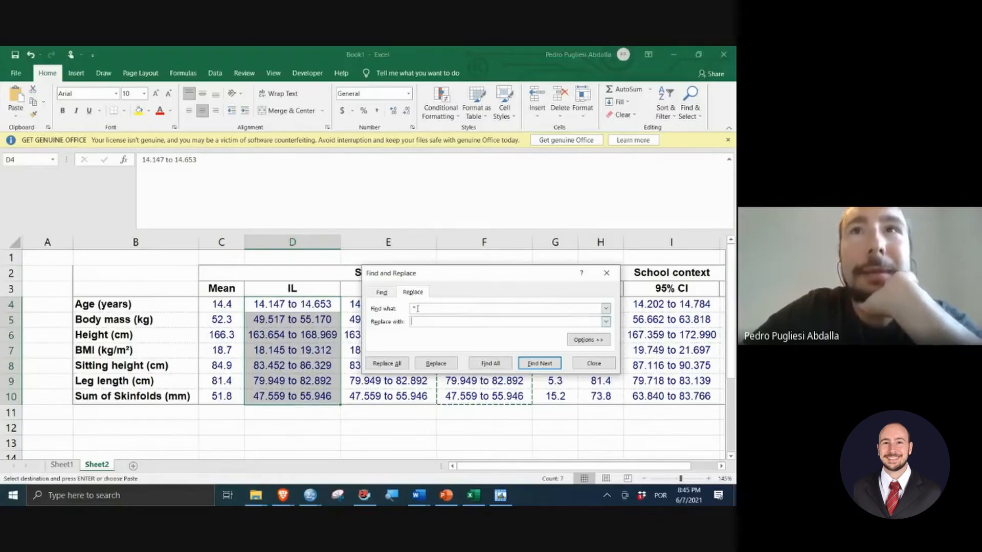
pyautogui.click(436, 364)
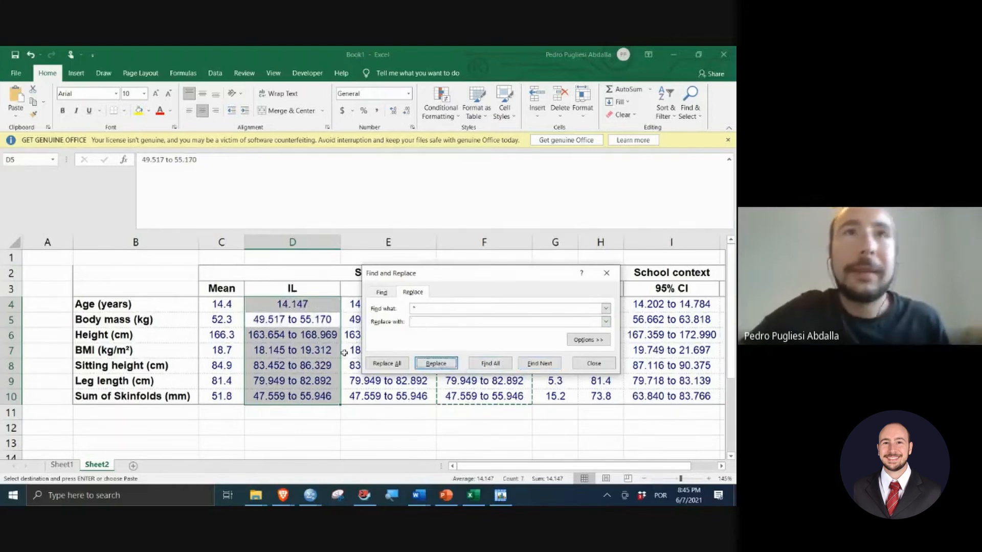
pyautogui.moveTo(440, 275); pyautogui.dragTo(548, 262)
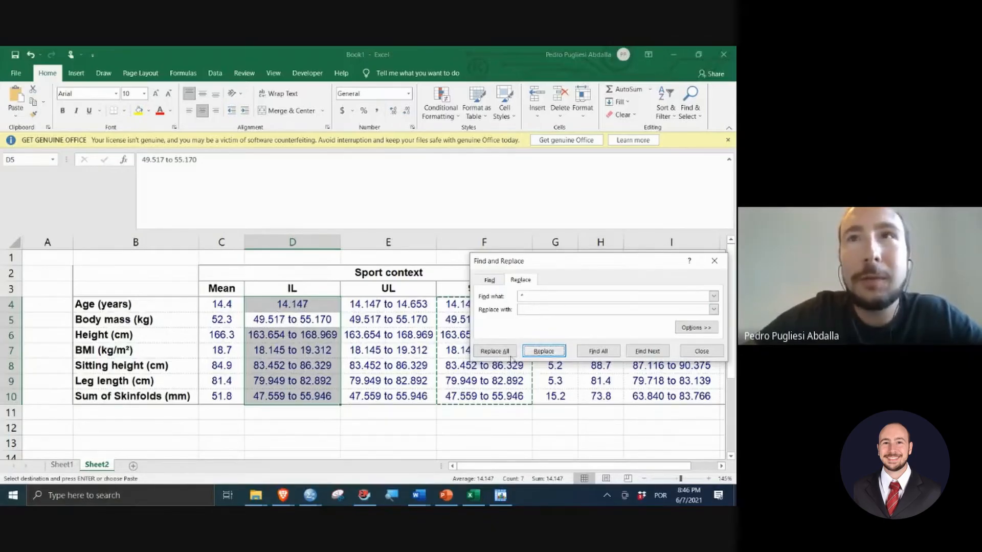
pyautogui.click(495, 352)
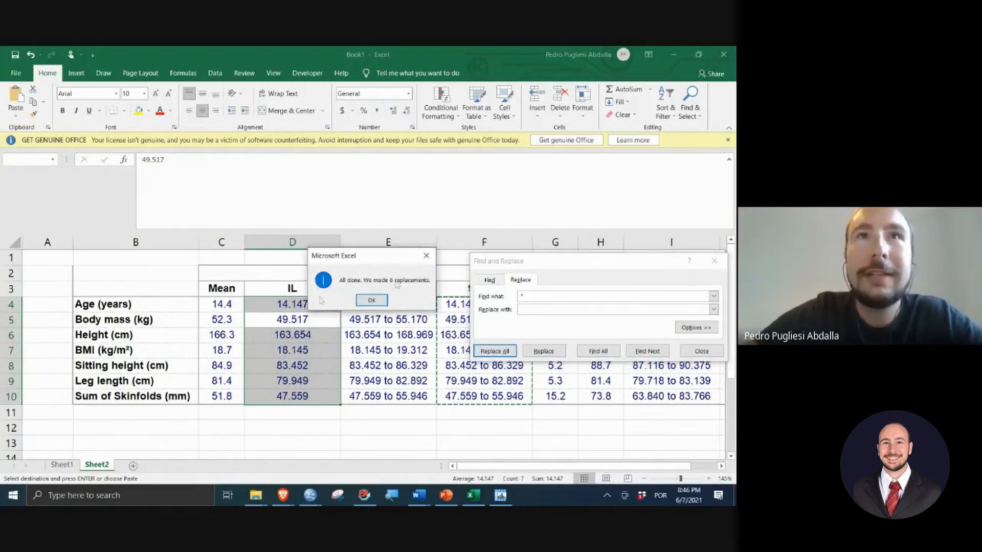
# Step: Try to reduce the Sport context UL ranges in E4:E10 to one limit with Replace, and undo the replacement
pyautogui.click(372, 300)
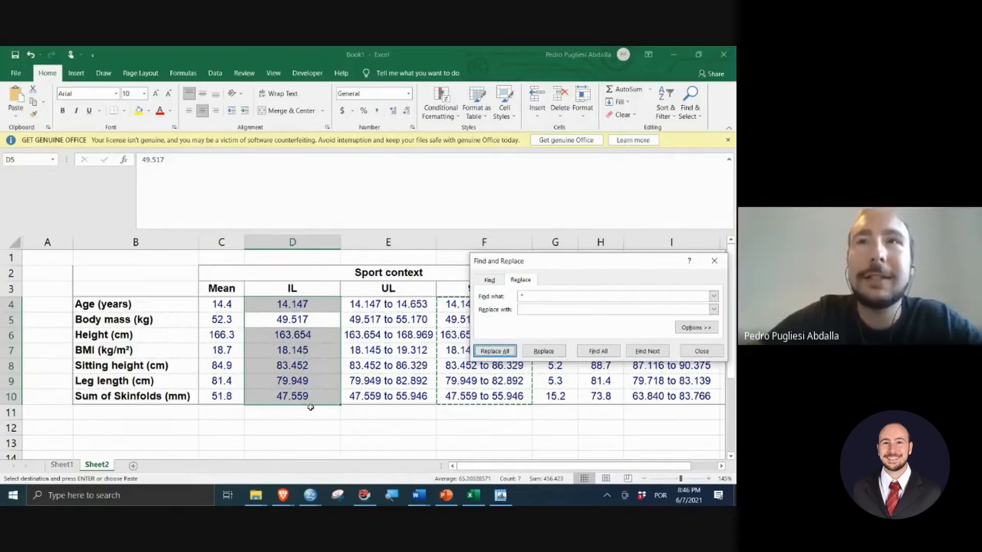
pyautogui.moveTo(587, 265); pyautogui.dragTo(565, 274)
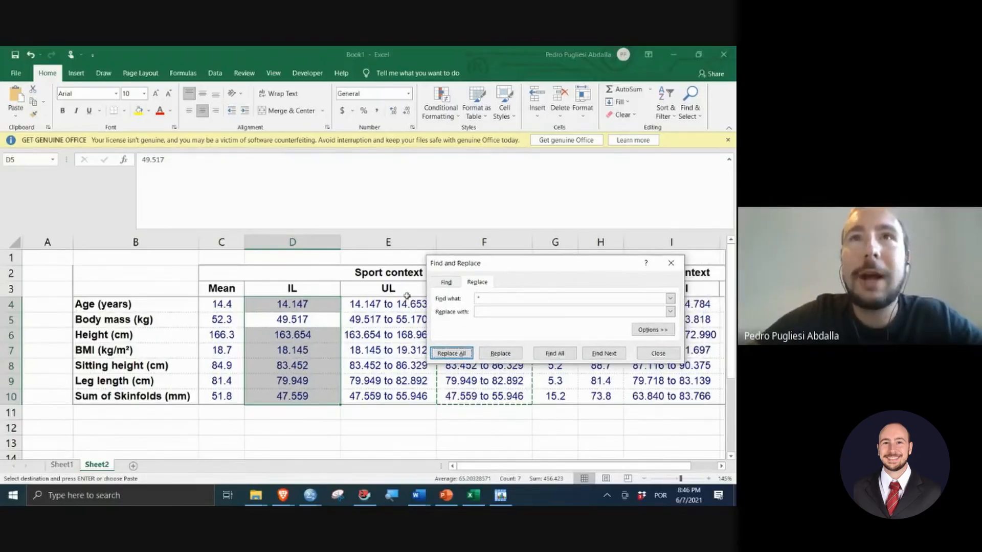
pyautogui.moveTo(379, 305); pyautogui.dragTo(375, 399)
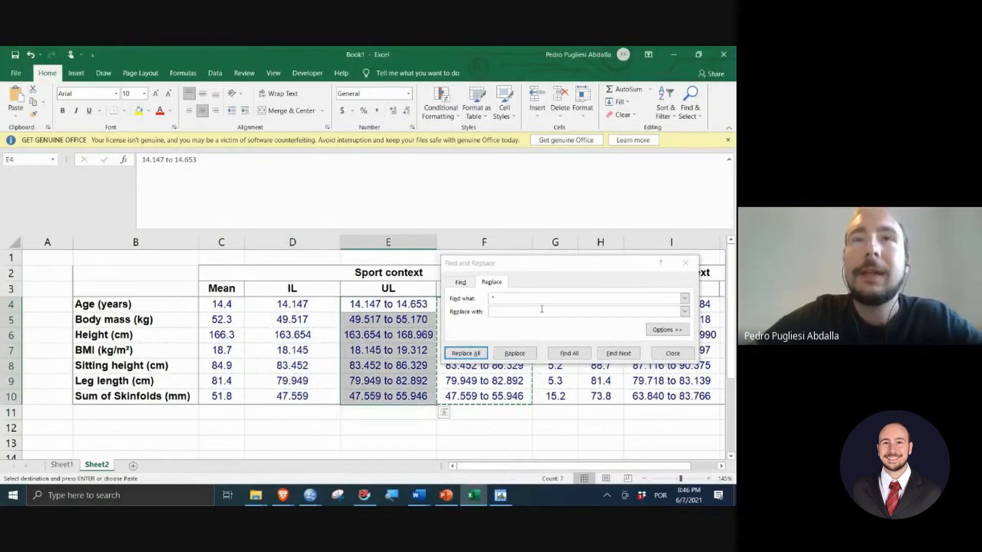
pyautogui.click(532, 297)
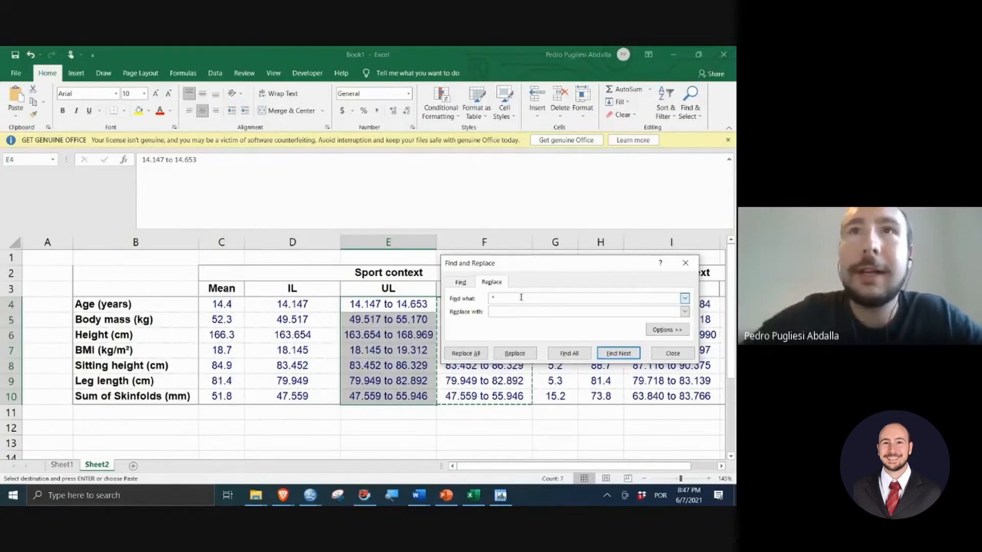
pyautogui.click(516, 353)
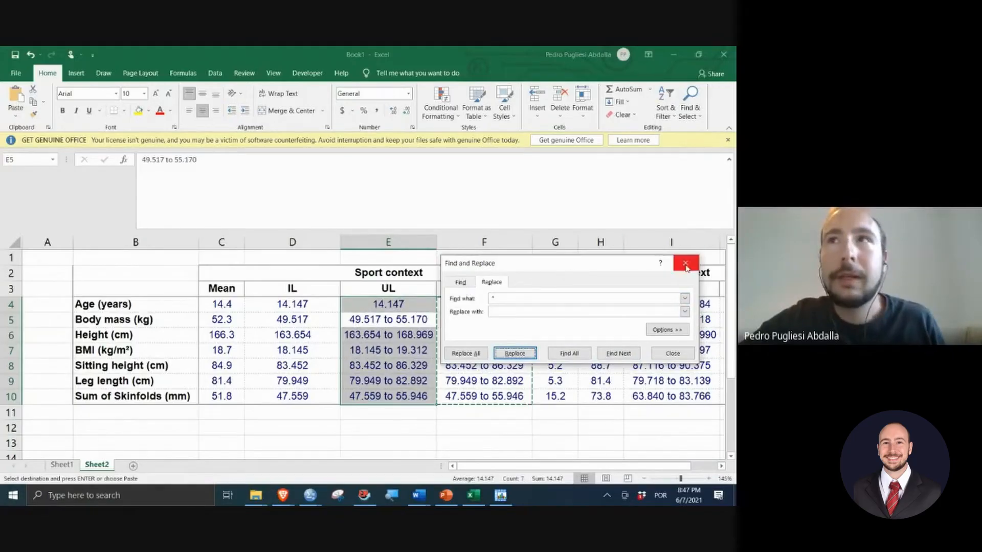
pyautogui.click(686, 263)
pyautogui.hotkey('ctrl', 'z')
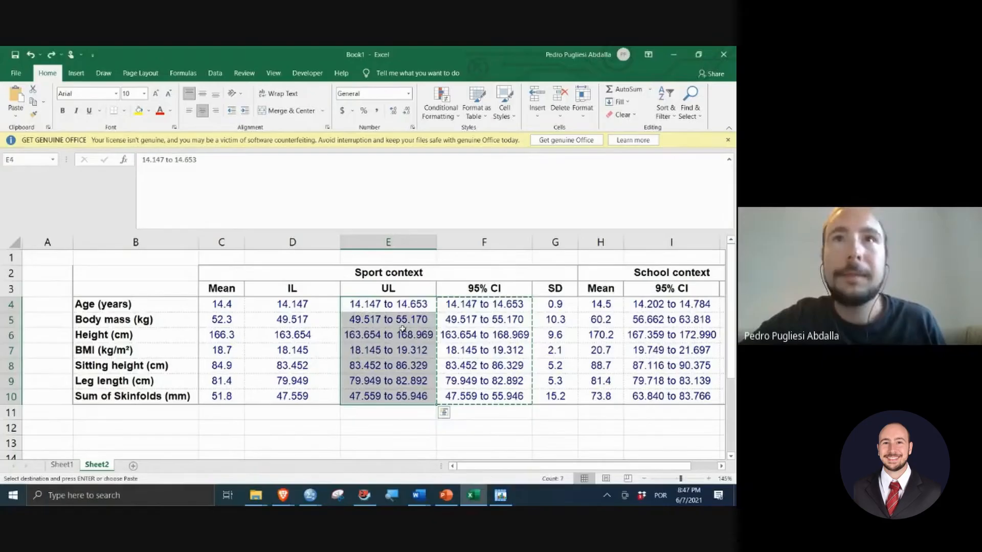
# Step: Replace an asterisk followed by a space with nothing in E4:E10, keeping only the upper limits in the UL column
pyautogui.moveTo(394, 303); pyautogui.dragTo(392, 392)
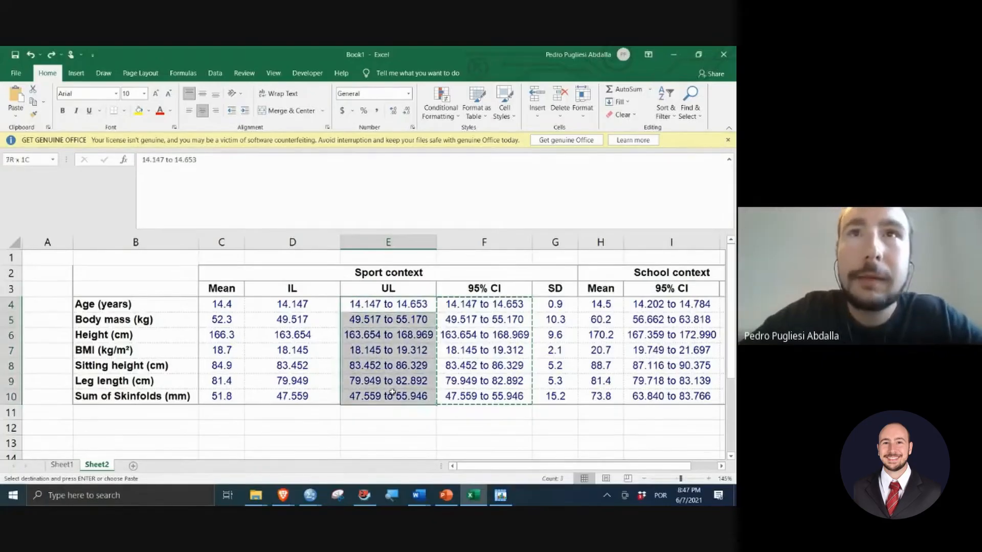
pyautogui.click(688, 115)
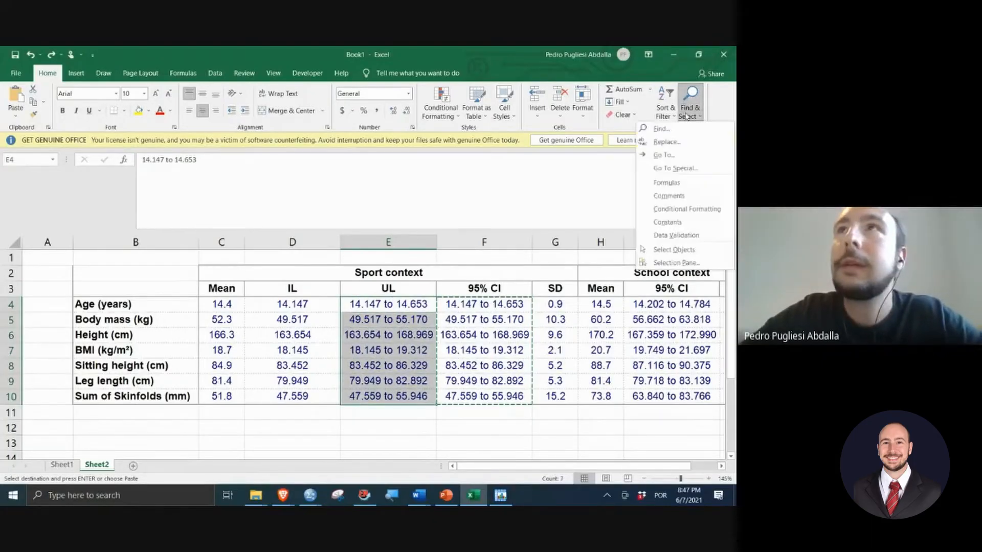
pyautogui.click(674, 142)
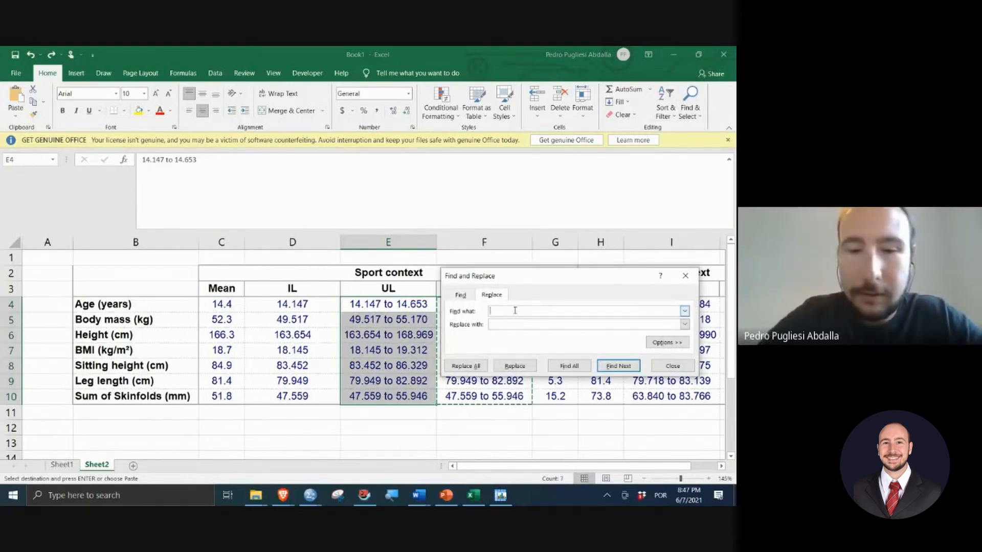
pyautogui.write('*')
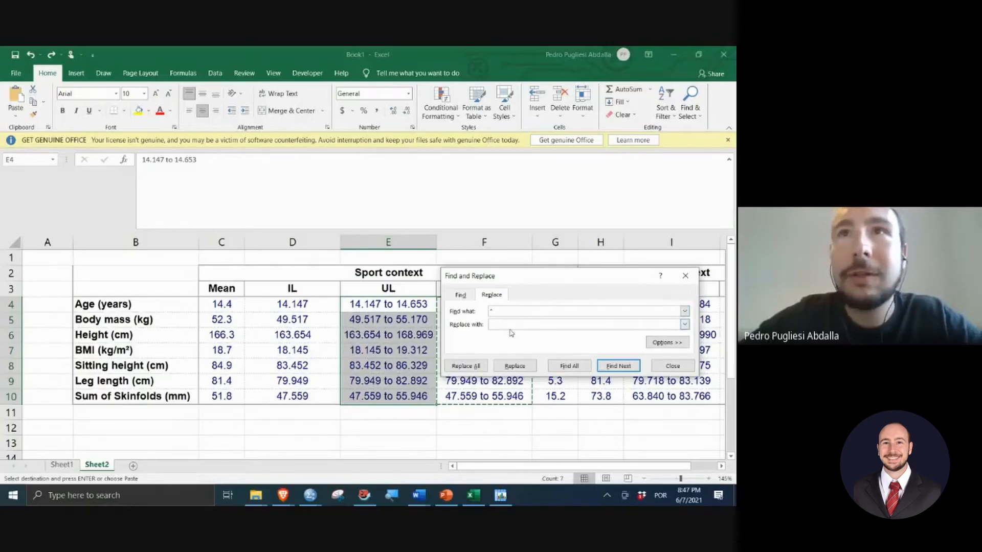
pyautogui.click(509, 367)
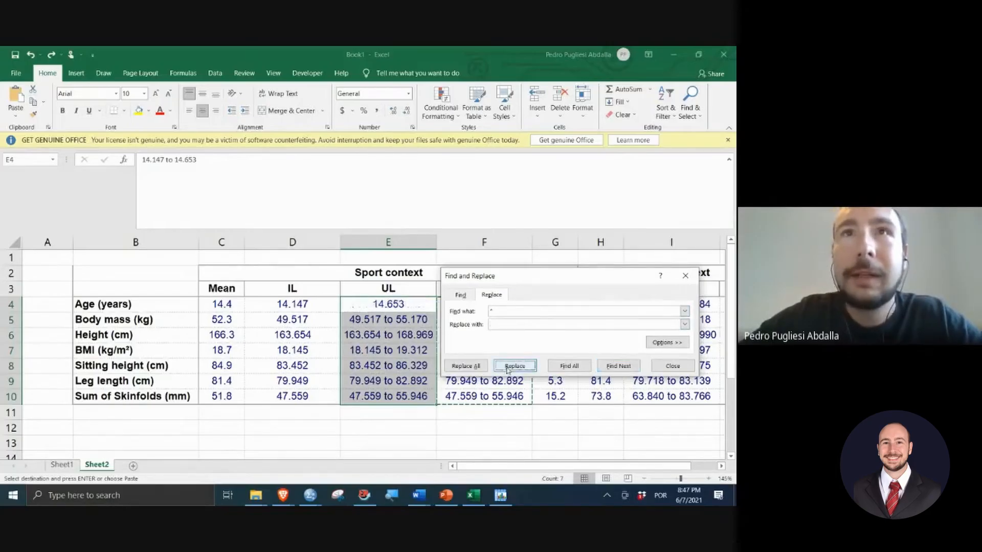
pyautogui.click(507, 312)
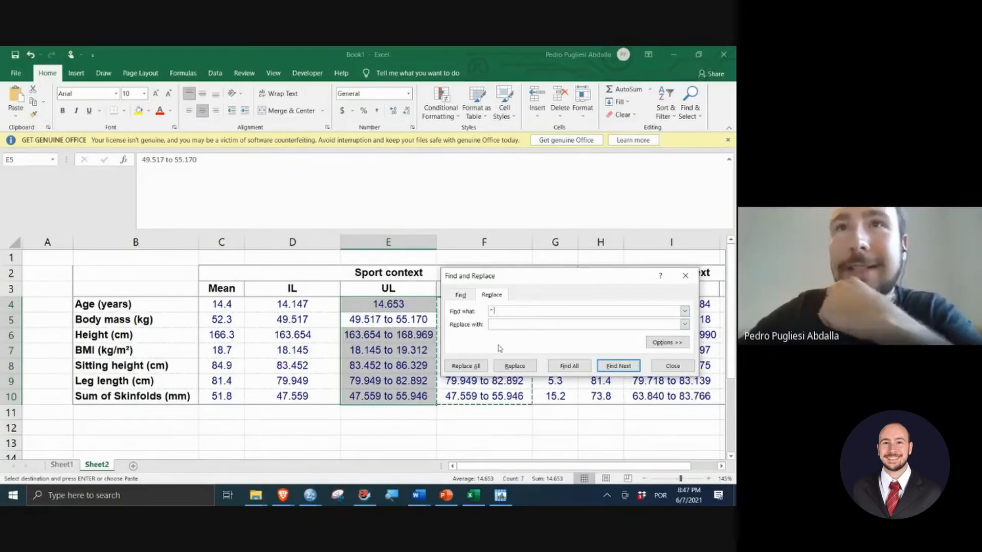
pyautogui.click(459, 368)
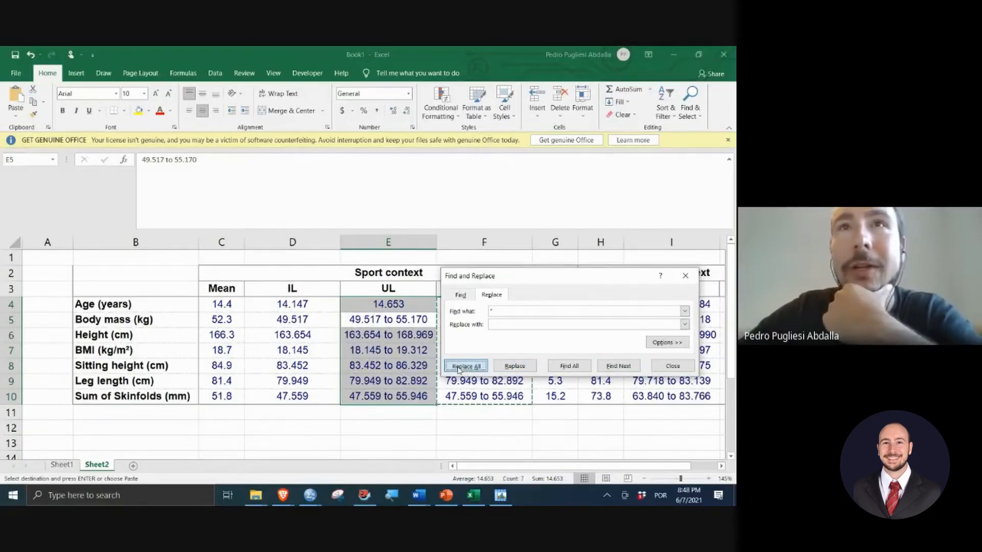
pyautogui.click(458, 368)
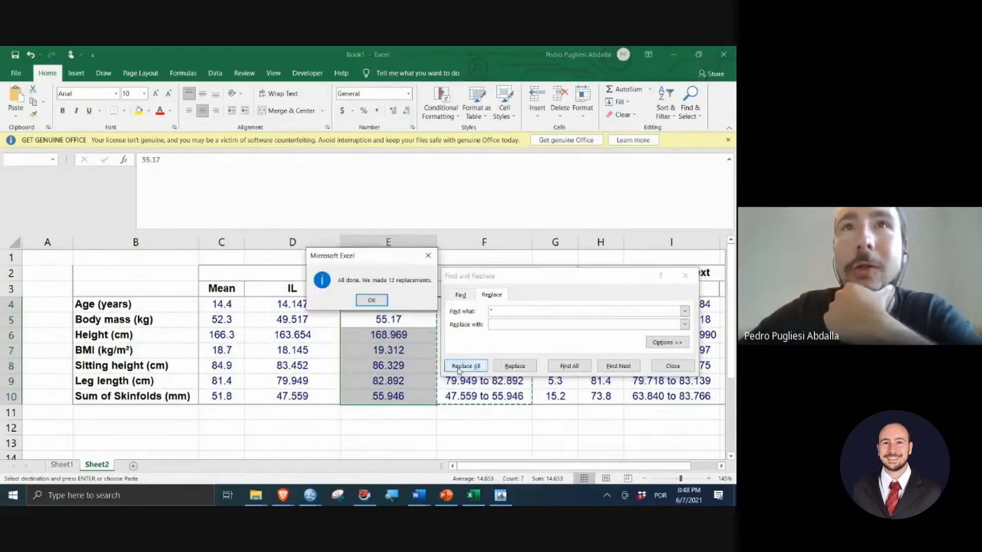
pyautogui.click(372, 301)
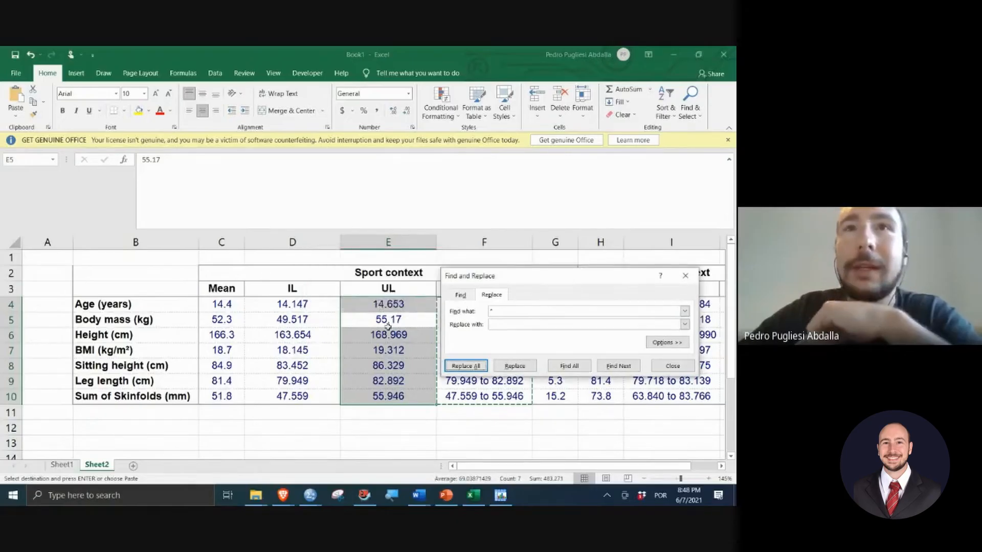
pyautogui.click(326, 306)
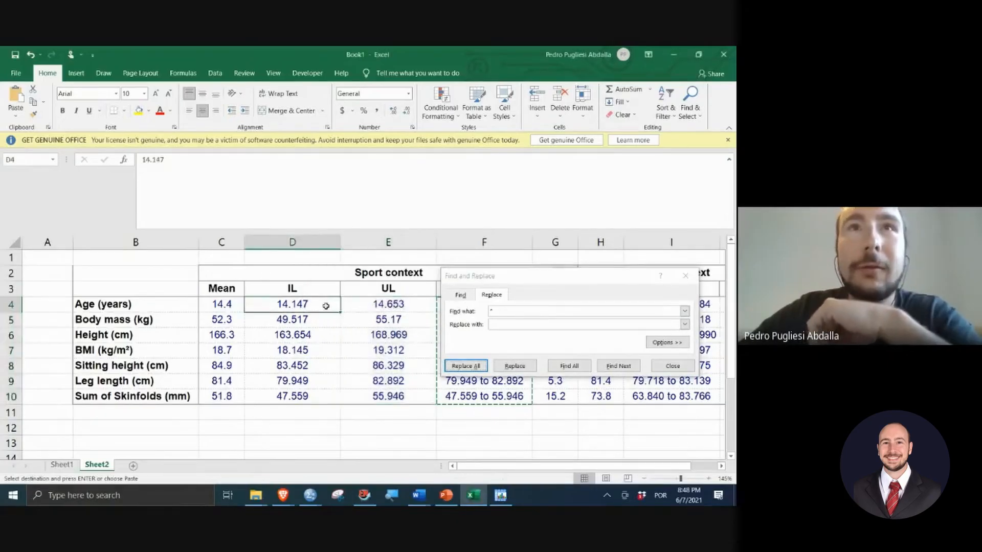
pyautogui.click(383, 308)
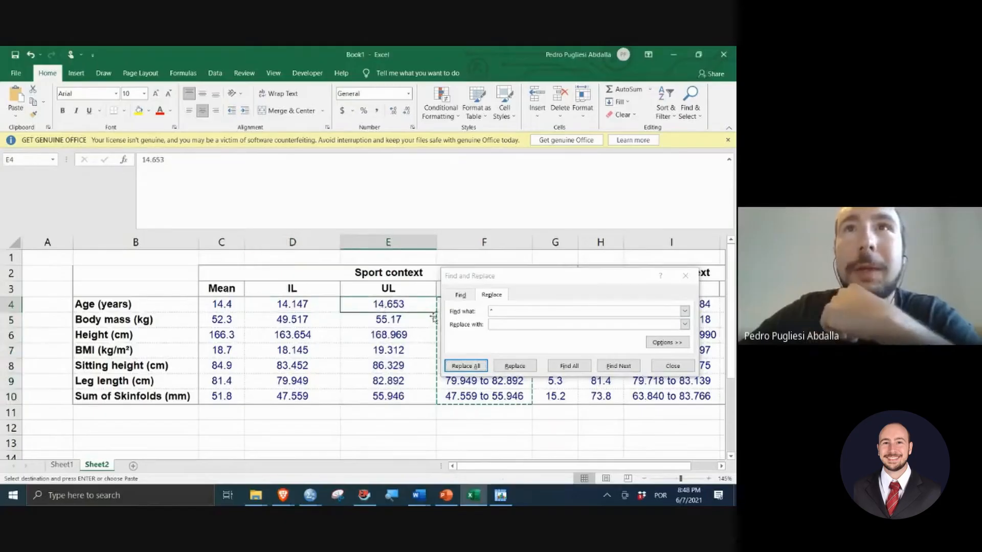
pyautogui.click(685, 276)
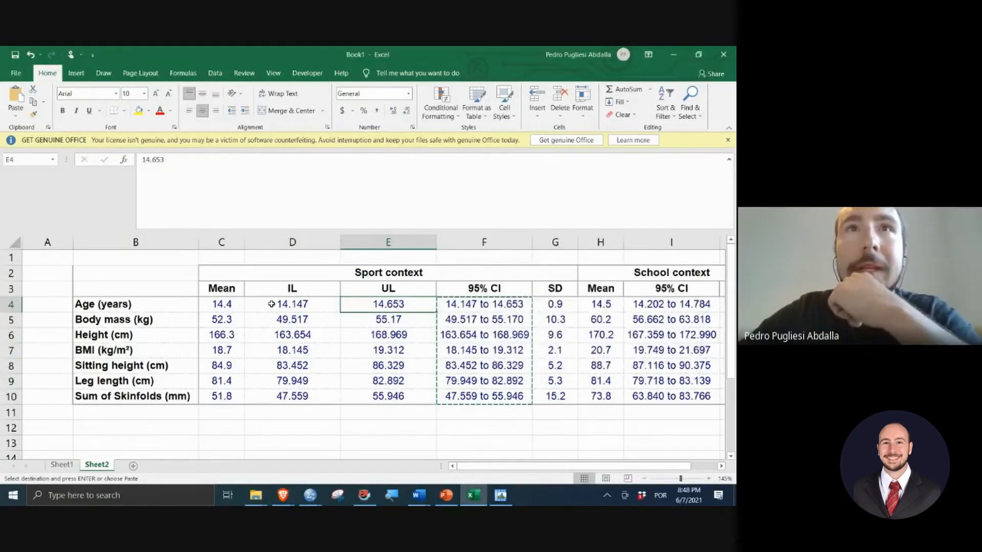
# Step: Reduce the IL and UL values in D4:E10 to one decimal place
pyautogui.click(310, 305)
pyautogui.moveTo(347, 308); pyautogui.dragTo(370, 394)
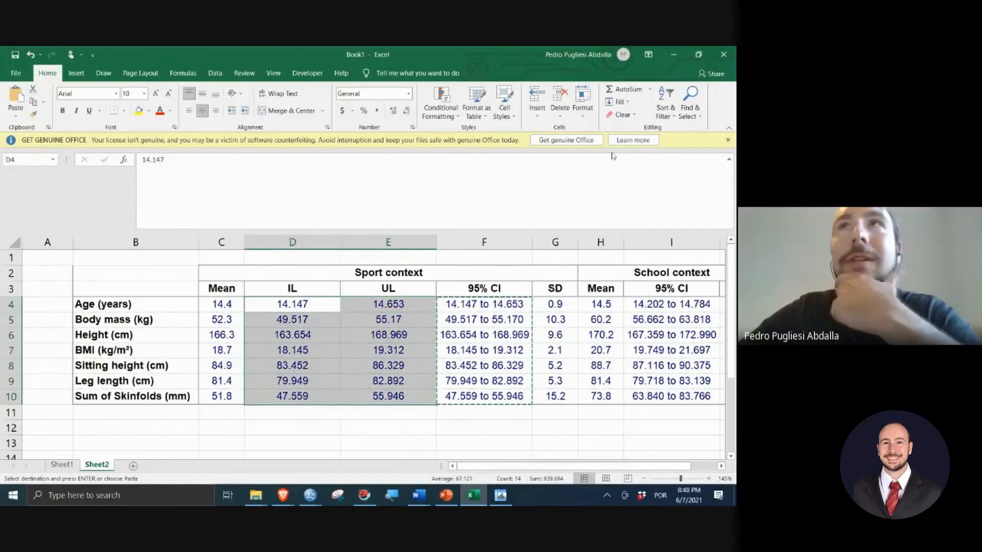
pyautogui.click(406, 111)
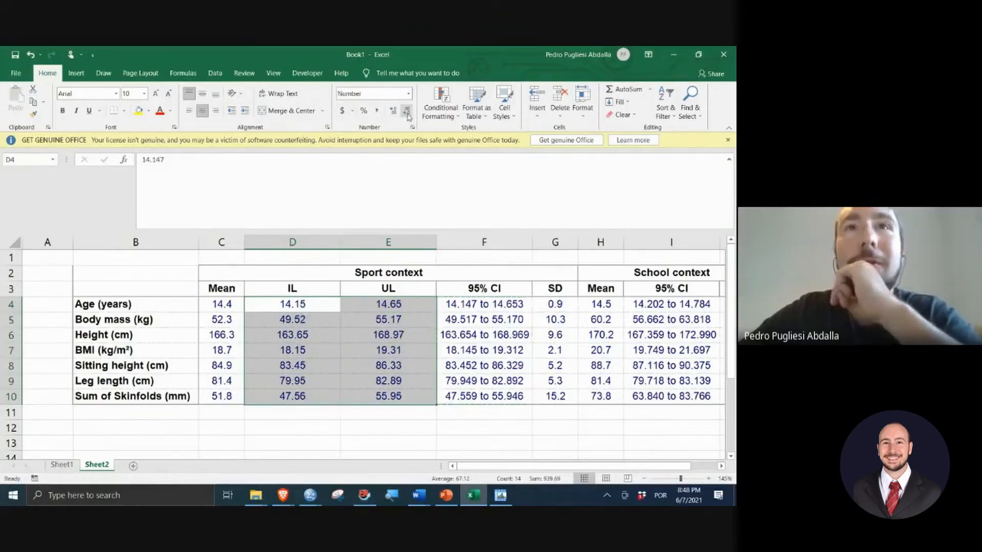
pyautogui.click(407, 112)
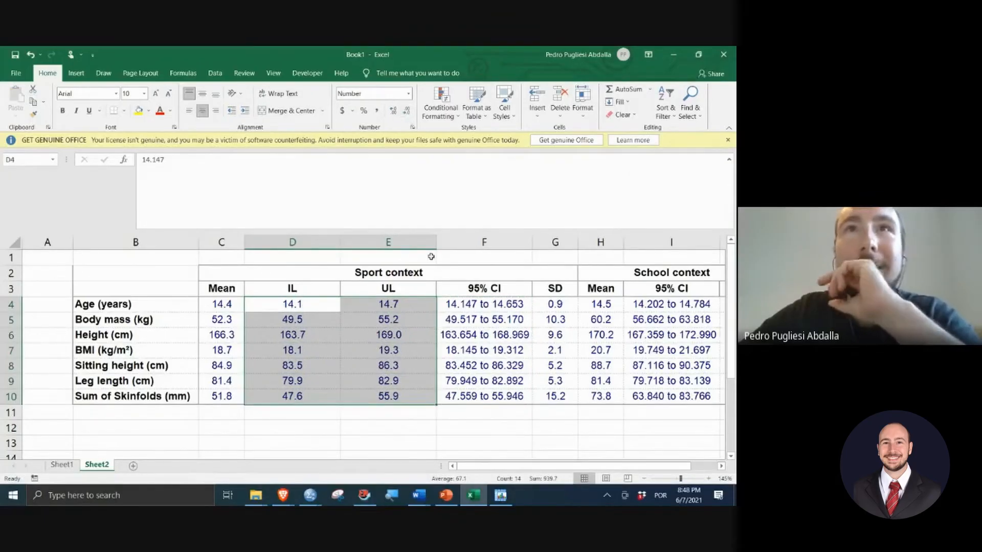
# Step: Autofit the widths of all columns in the sheet to their contents
pyautogui.click(14, 242)
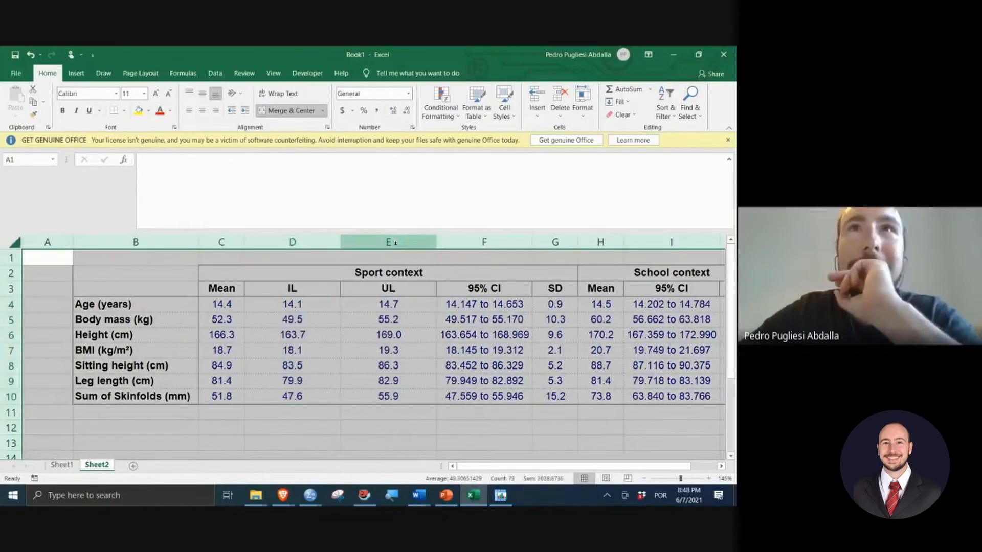
pyautogui.doubleClick(438, 243)
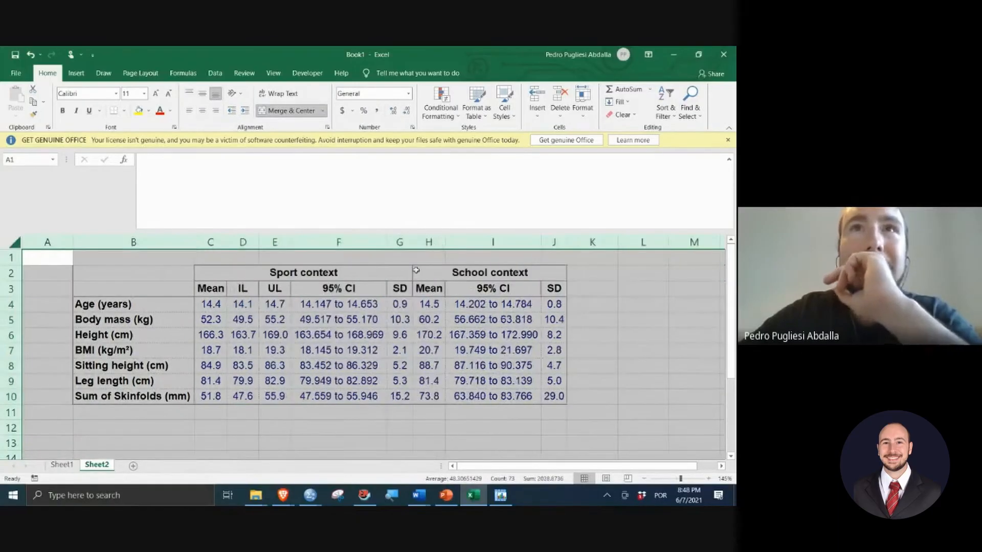
pyautogui.click(272, 318)
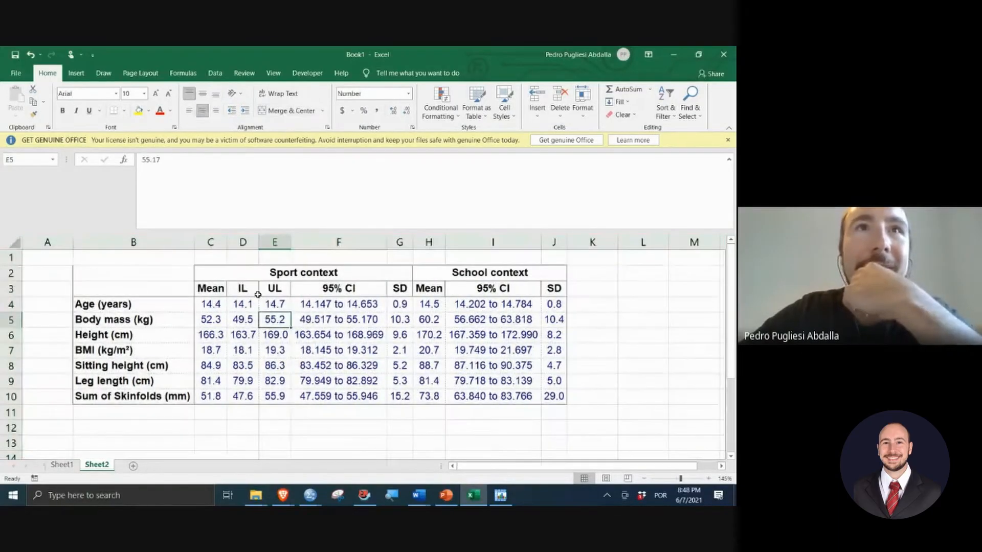
# Step: Insert an entire row above the Mean, IL and UL header row
pyautogui.click(243, 287)
pyautogui.rightClick(243, 288)
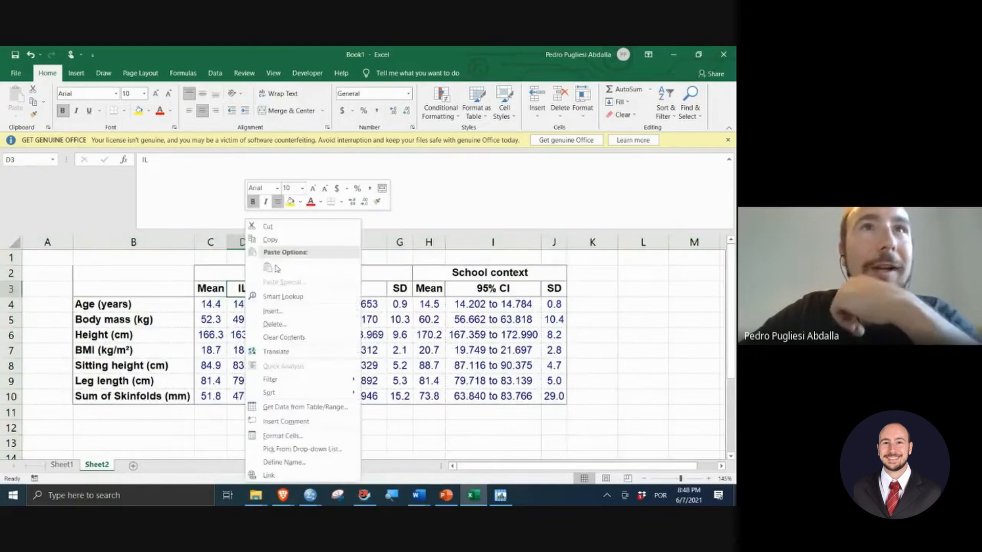
pyautogui.click(295, 313)
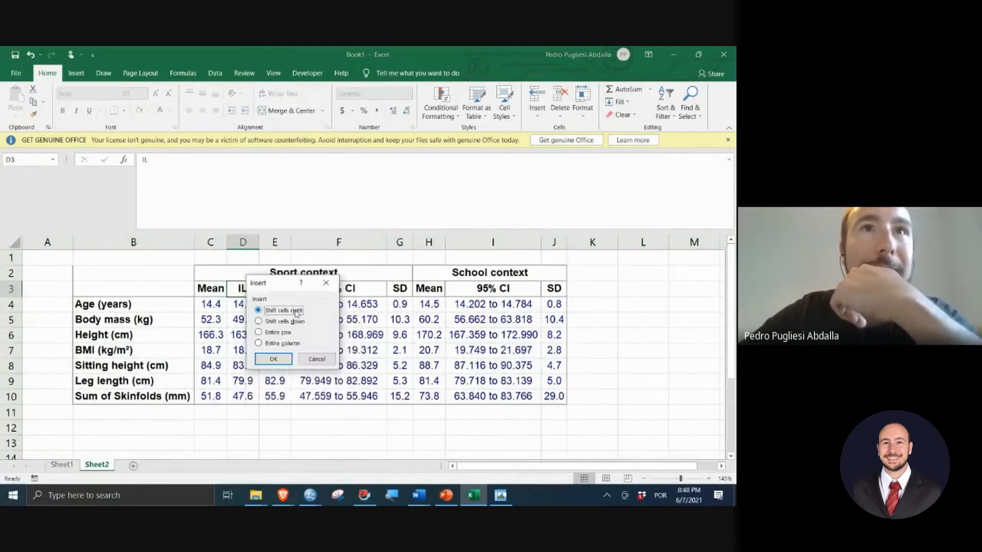
pyautogui.click(279, 332)
pyautogui.click(274, 360)
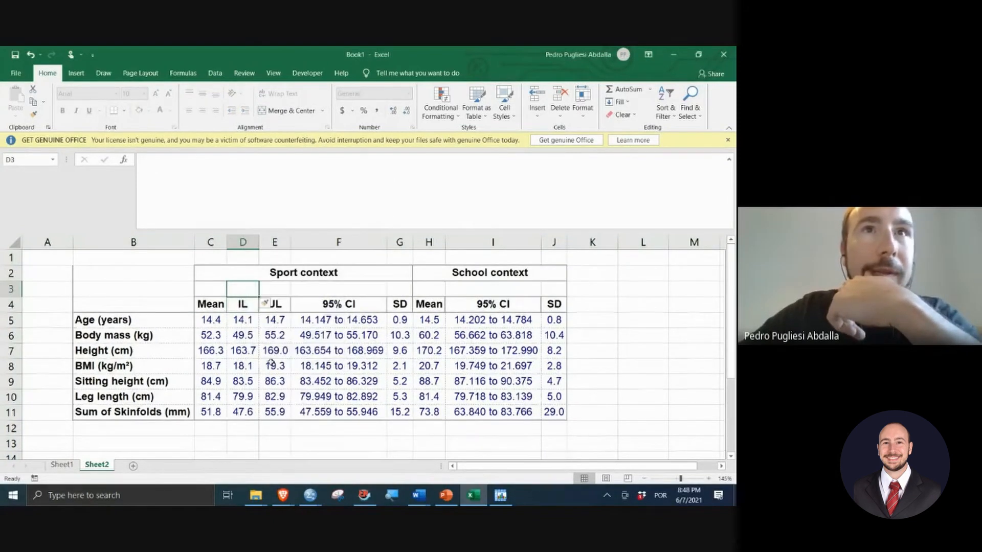
# Step: Merge and center D3:E3 above the IL and UL headers and enter "95% CI" in the merged cell
pyautogui.moveTo(256, 291); pyautogui.dragTo(273, 291)
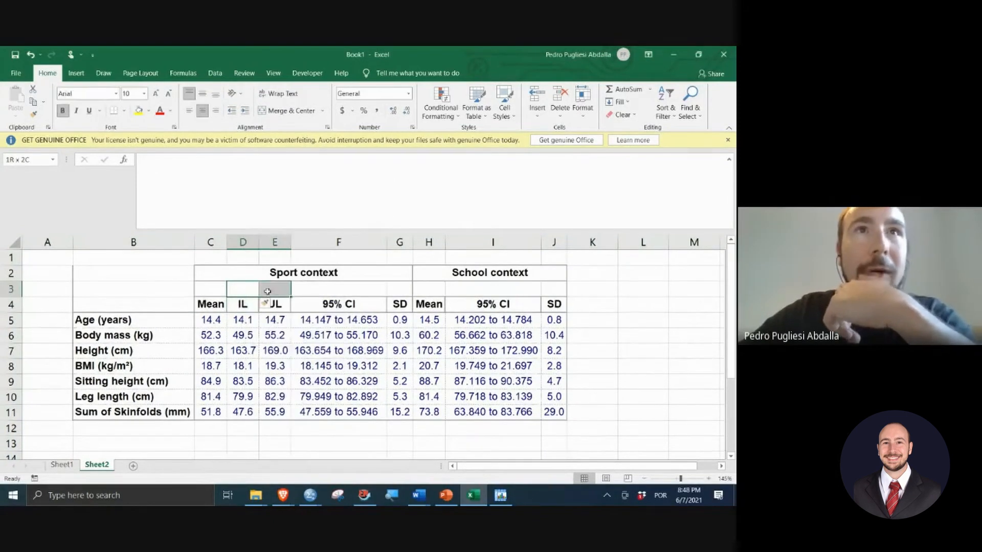
pyautogui.click(285, 116)
pyautogui.write('95')
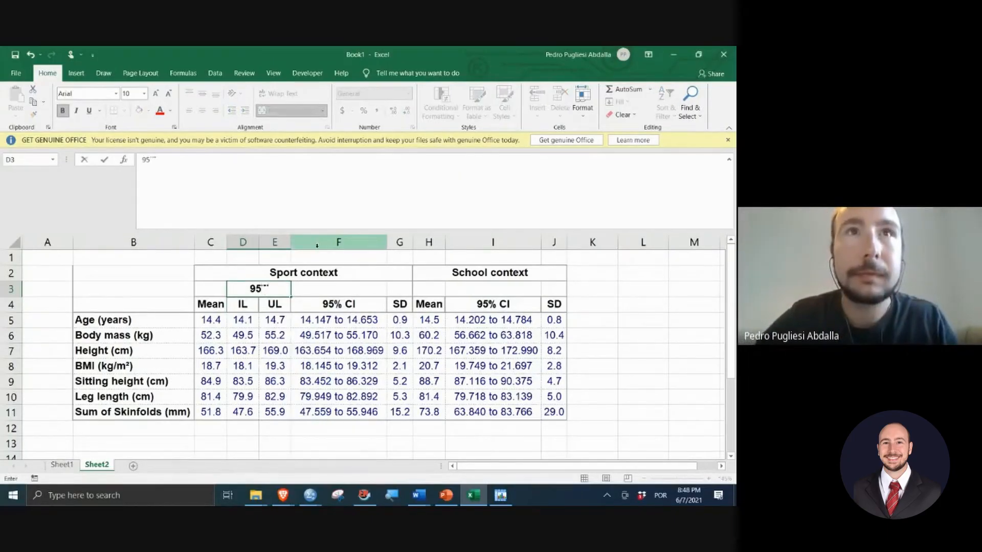
pyautogui.write('% CI')
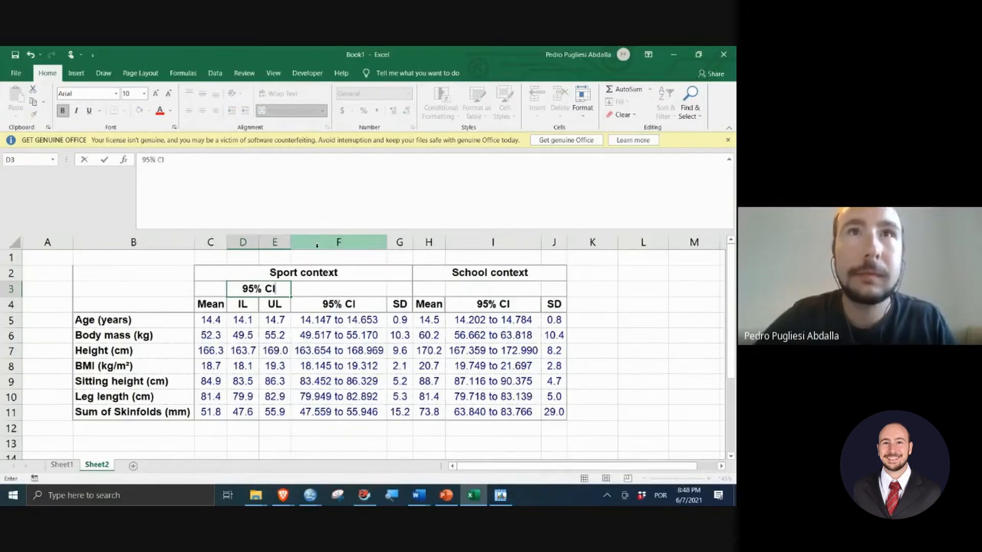
pyautogui.press('Return')
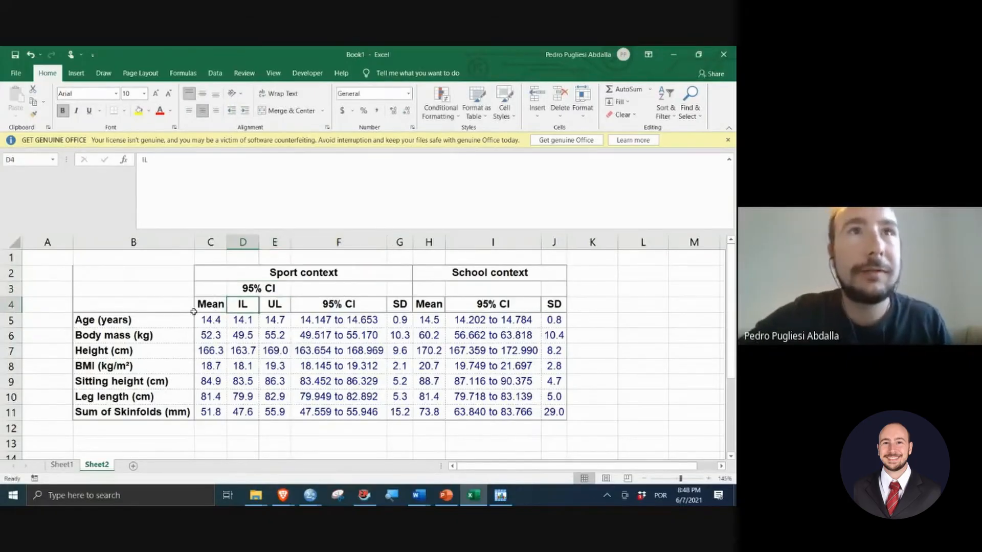
# Step: Merge and center the Sport context Mean header with the blank cell above it, across C3:C4
pyautogui.moveTo(208, 294); pyautogui.dragTo(209, 307)
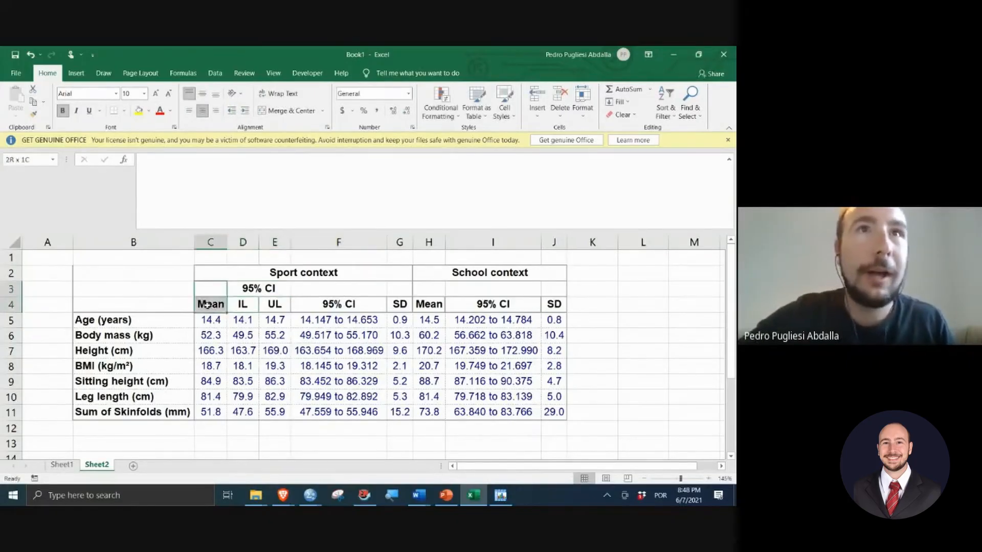
pyautogui.click(287, 110)
pyautogui.click(318, 294)
pyautogui.click(323, 305)
pyautogui.moveTo(318, 294); pyautogui.dragTo(322, 303)
pyautogui.click(322, 303)
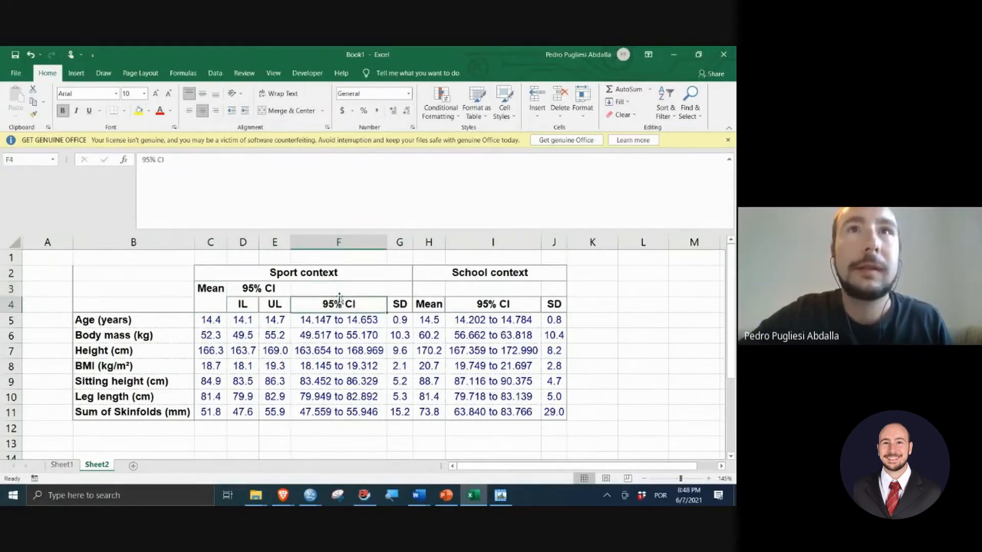
# Step: Insert a new column before the original Sport context 95% CI column F
pyautogui.click(341, 286)
pyautogui.click(337, 242)
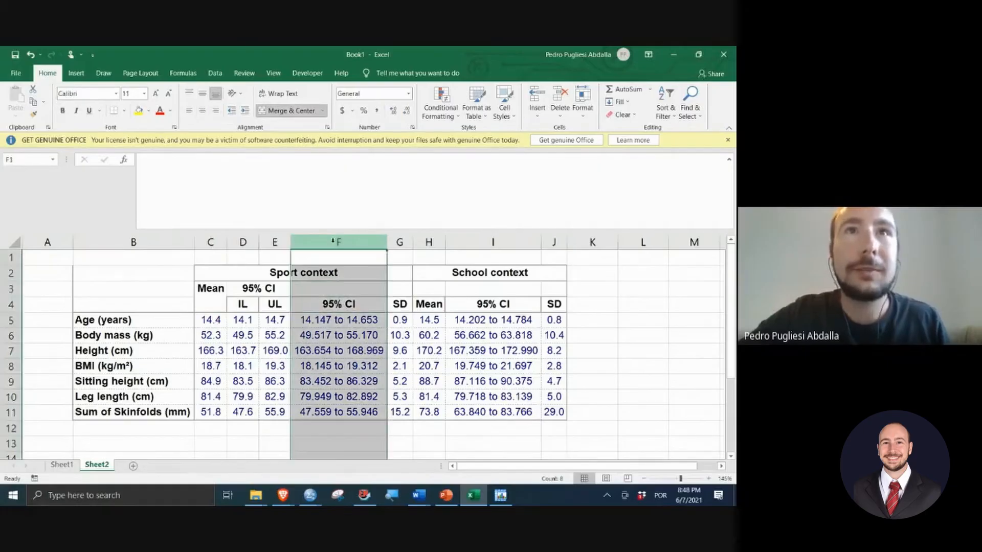
pyautogui.rightClick(335, 243)
pyautogui.click(361, 333)
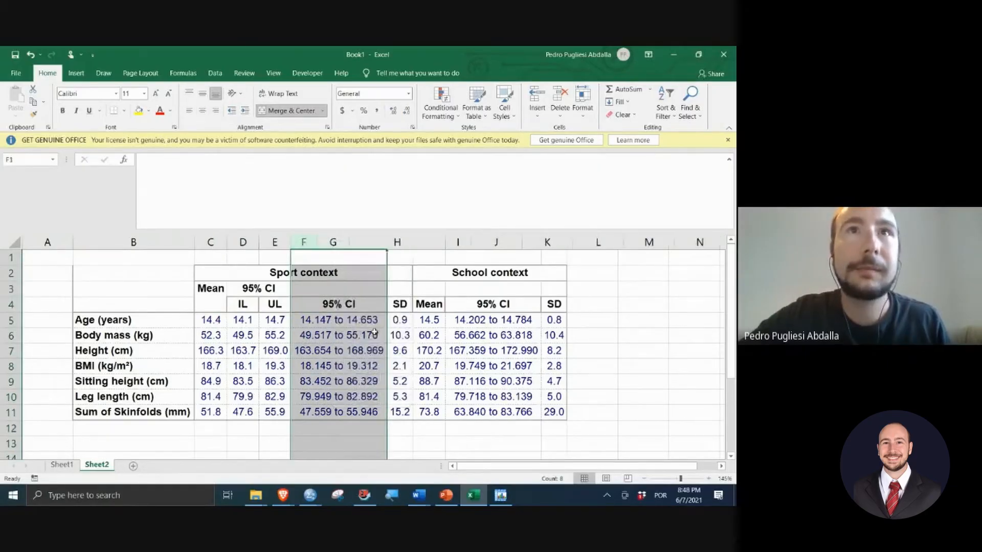
# Step: Delete the blank and original Sport context 95% CI columns F:G, and merge and center the Sport context SD header across F3:F4
pyautogui.click(287, 382)
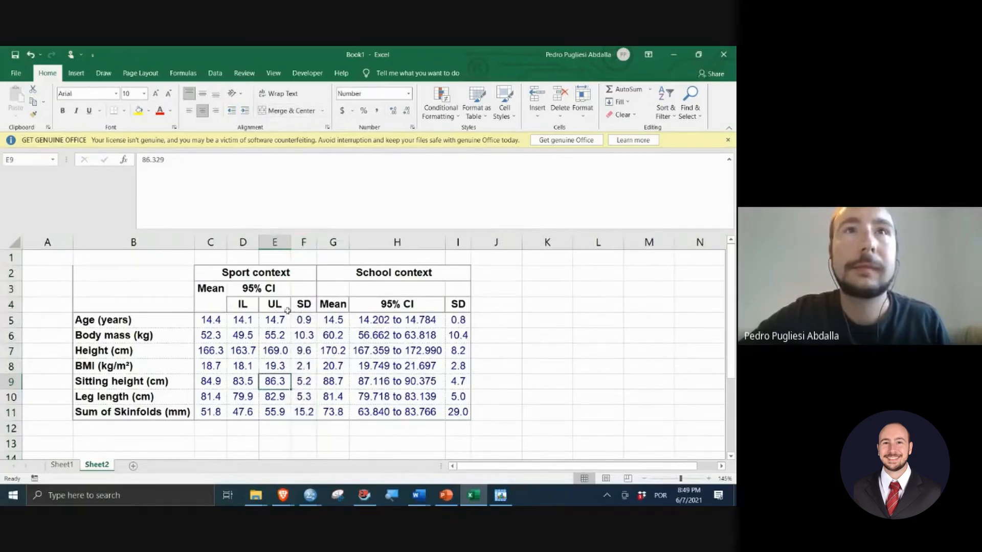
pyautogui.moveTo(211, 289); pyautogui.dragTo(211, 305)
pyautogui.click(287, 111)
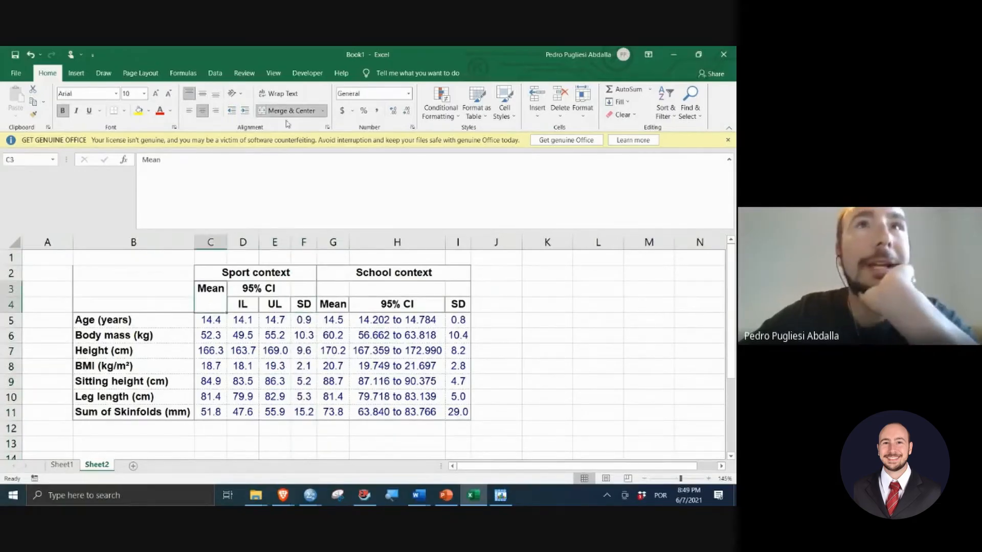
pyautogui.moveTo(304, 289); pyautogui.dragTo(304, 305)
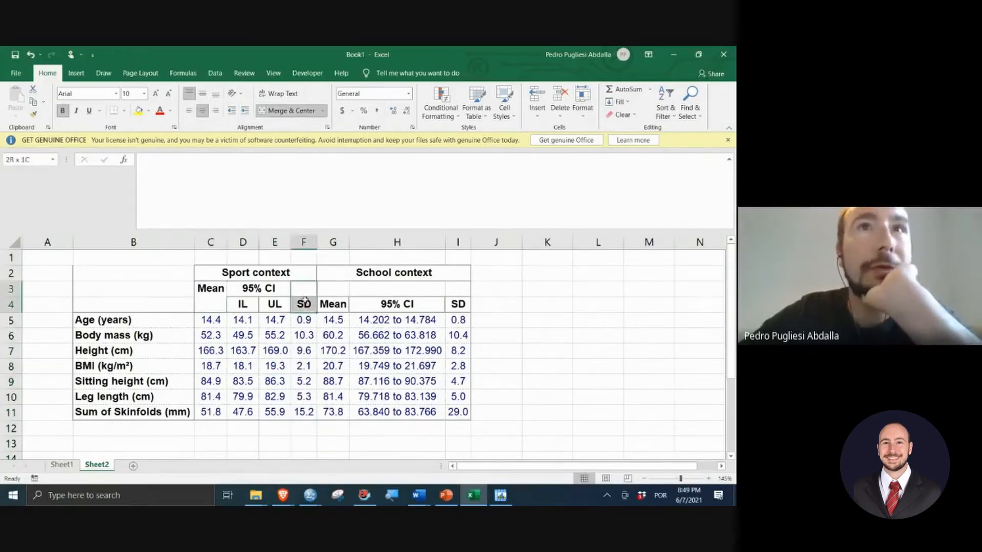
pyautogui.click(276, 111)
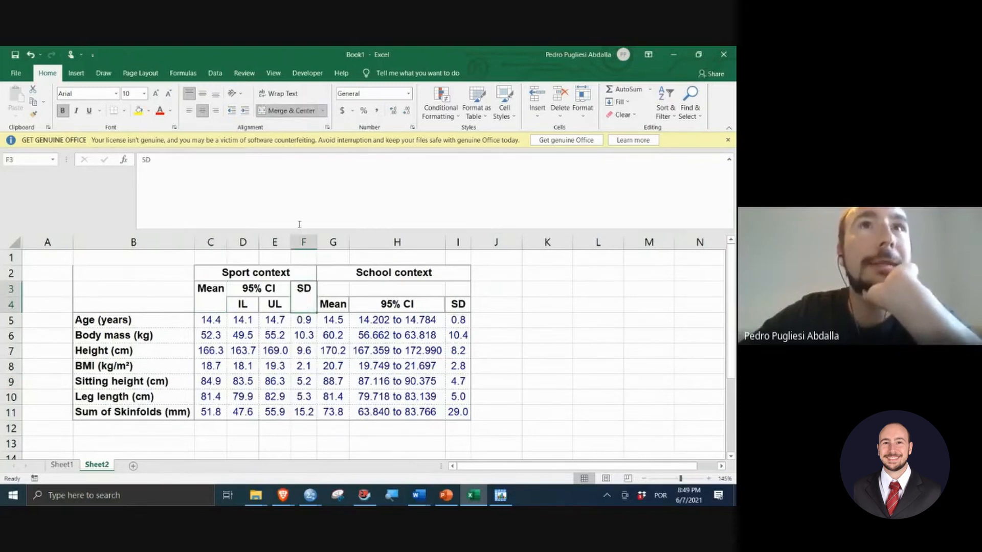
# Step: Middle-align the merged Sport context SD and Mean headers vertically
pyautogui.click(203, 94)
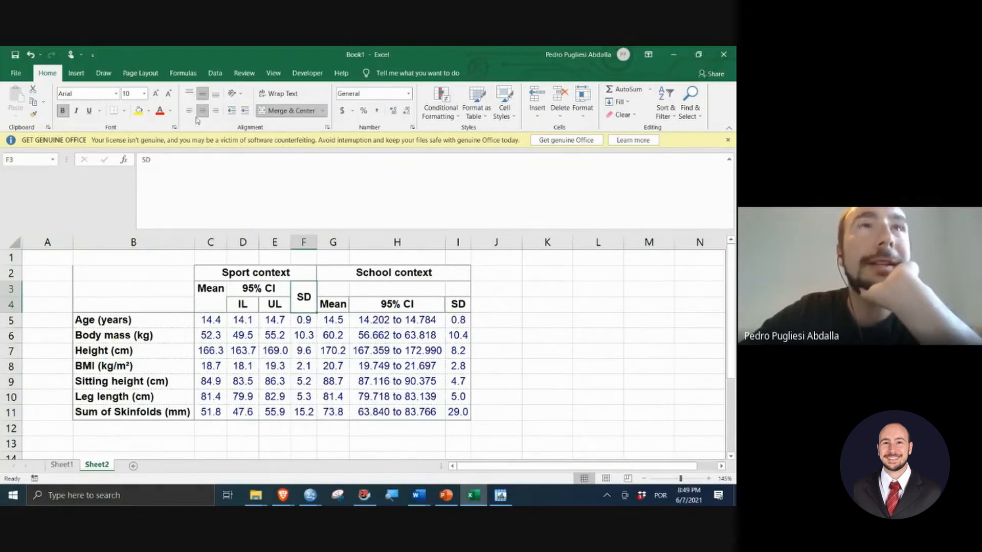
pyautogui.moveTo(202, 289); pyautogui.dragTo(200, 302)
pyautogui.click(203, 93)
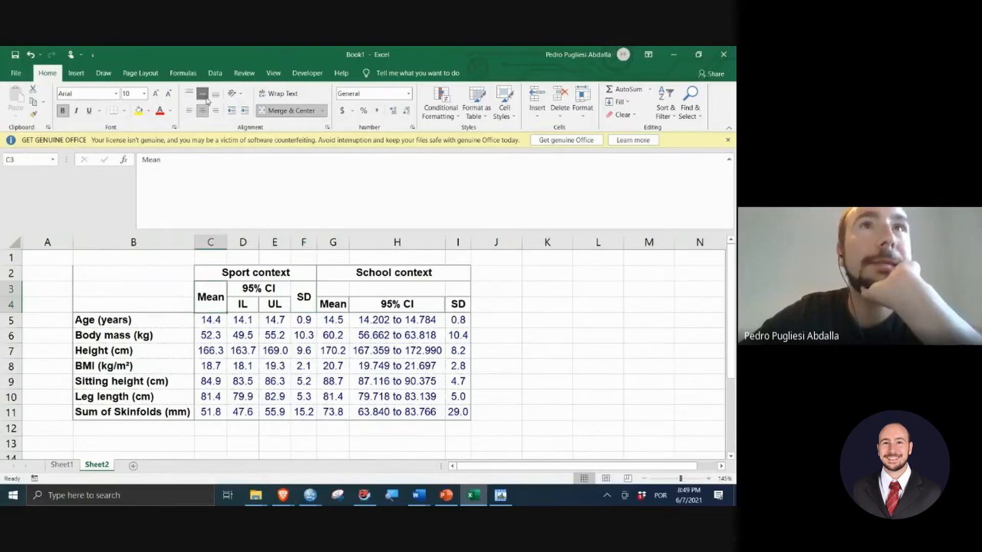
pyautogui.click(411, 363)
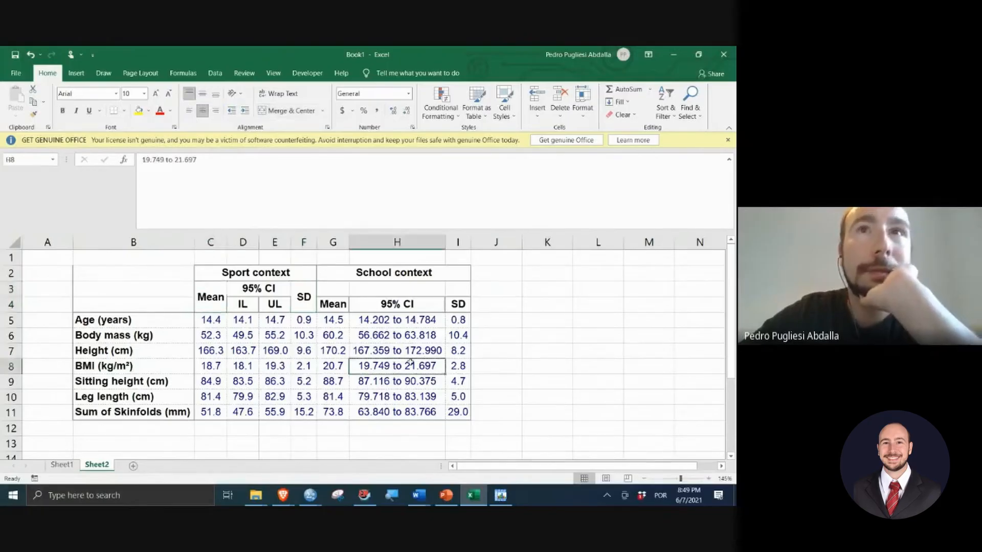
pyautogui.click(400, 323)
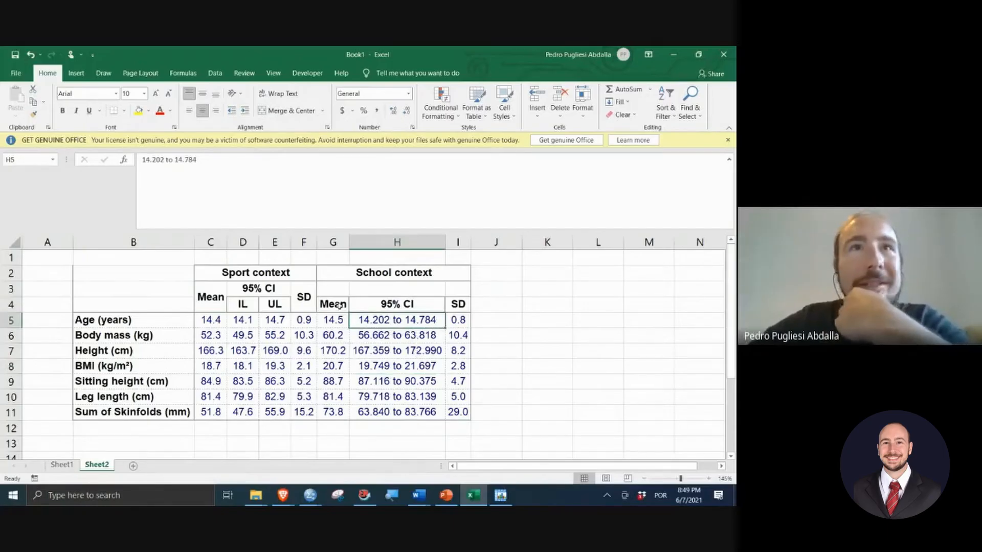
pyautogui.click(386, 301)
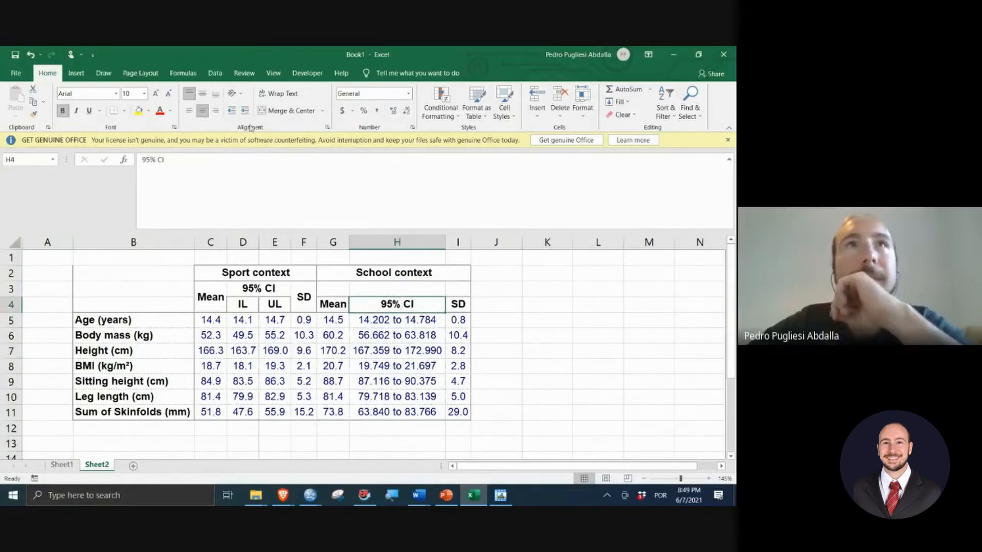
pyautogui.click(407, 367)
# Step: Copy the School context "95% CI" header from H4 up to H3 and clear H4
pyautogui.click(396, 304)
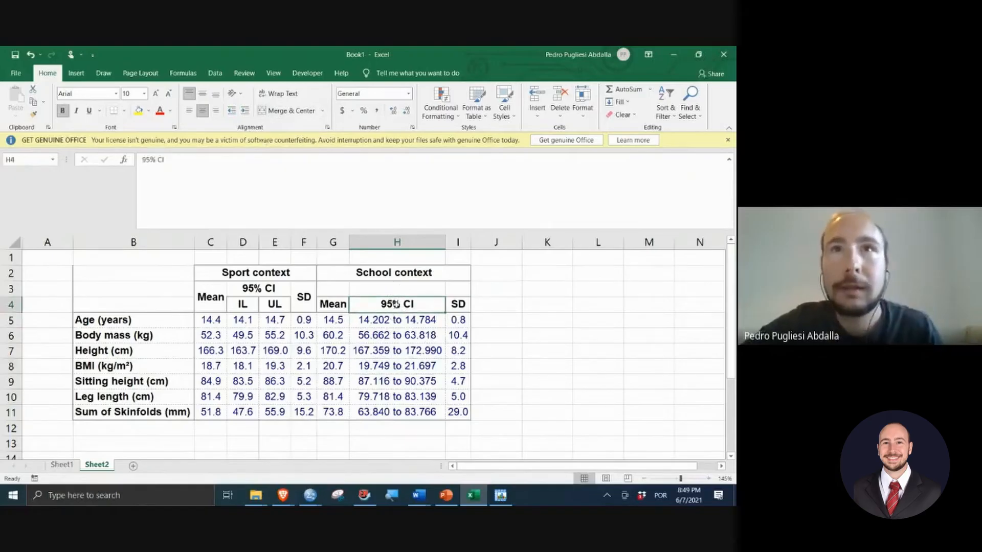
pyautogui.hotkey('ctrl', 'c')
pyautogui.click(393, 291)
pyautogui.hotkey('ctrl', 'v')
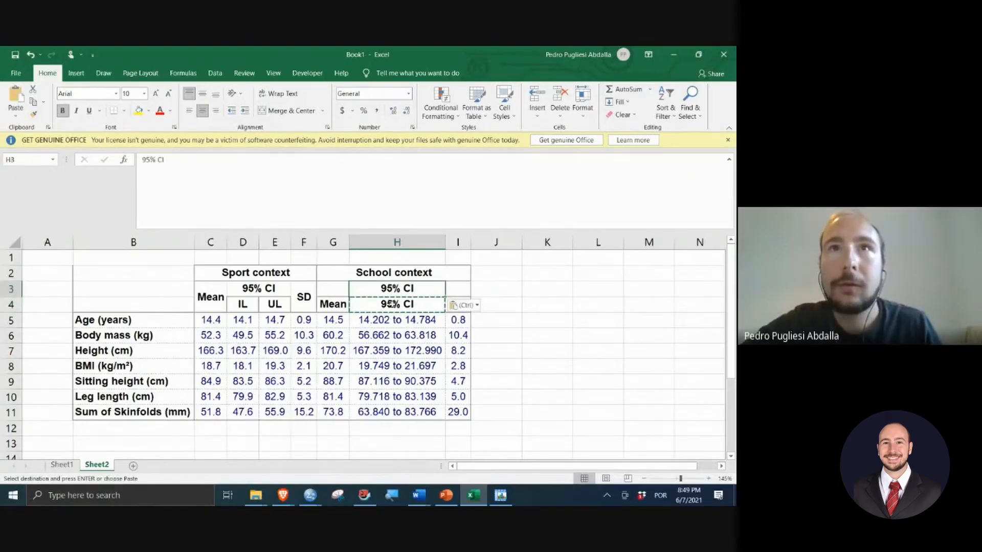
pyautogui.click(391, 305)
pyautogui.press('BackSpace')
pyautogui.press('Return')
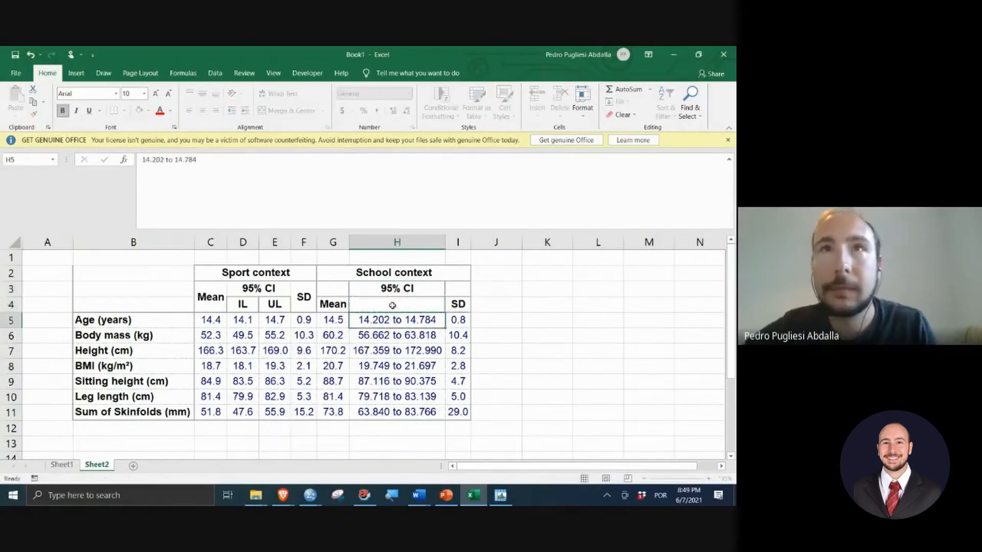
pyautogui.click(416, 306)
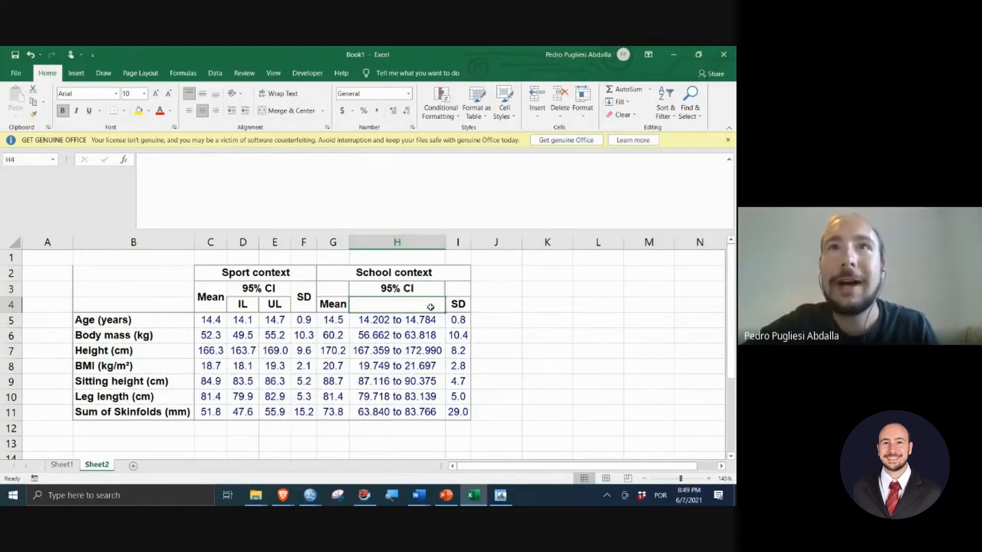
pyautogui.click(458, 303)
pyautogui.rightClick(458, 302)
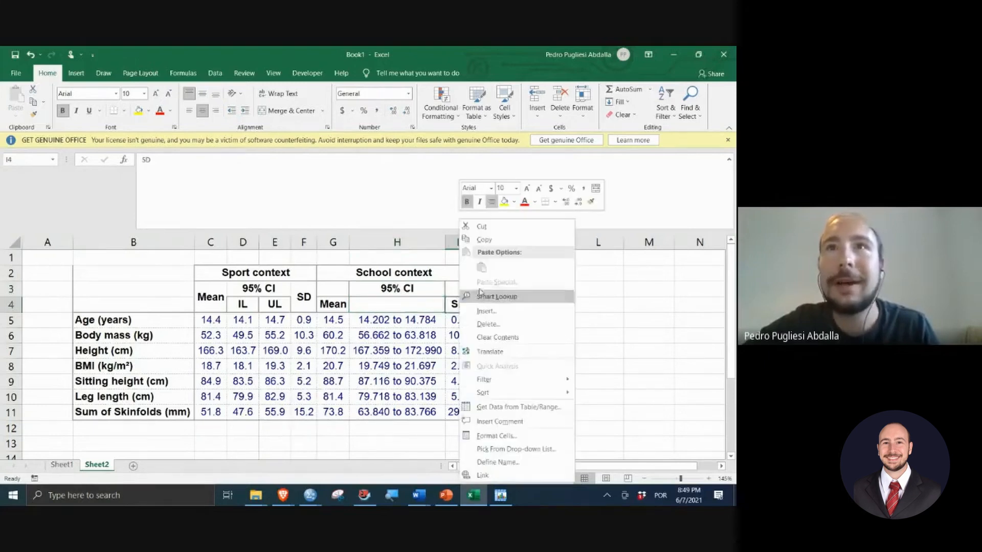
pyautogui.press('Escape')
# Step: Insert two entire blank columns between the School context Mean and 95% CI columns
pyautogui.click(390, 302)
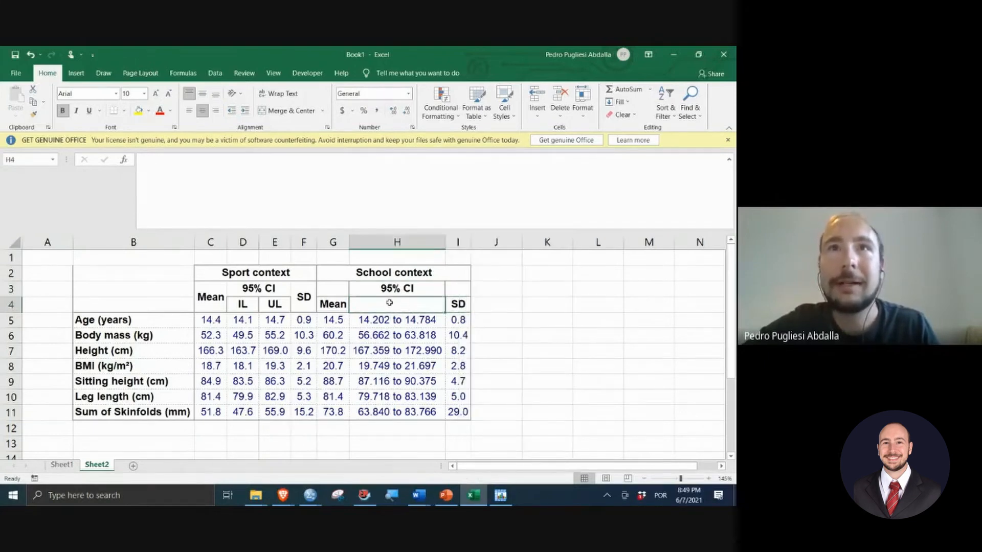
pyautogui.rightClick(390, 302)
pyautogui.click(446, 145)
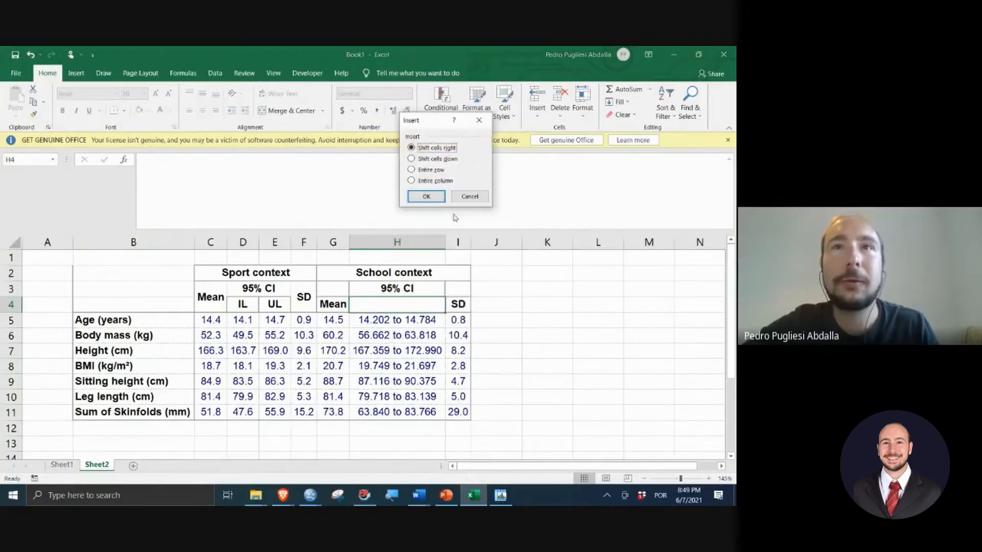
pyautogui.click(426, 197)
pyautogui.click(422, 307)
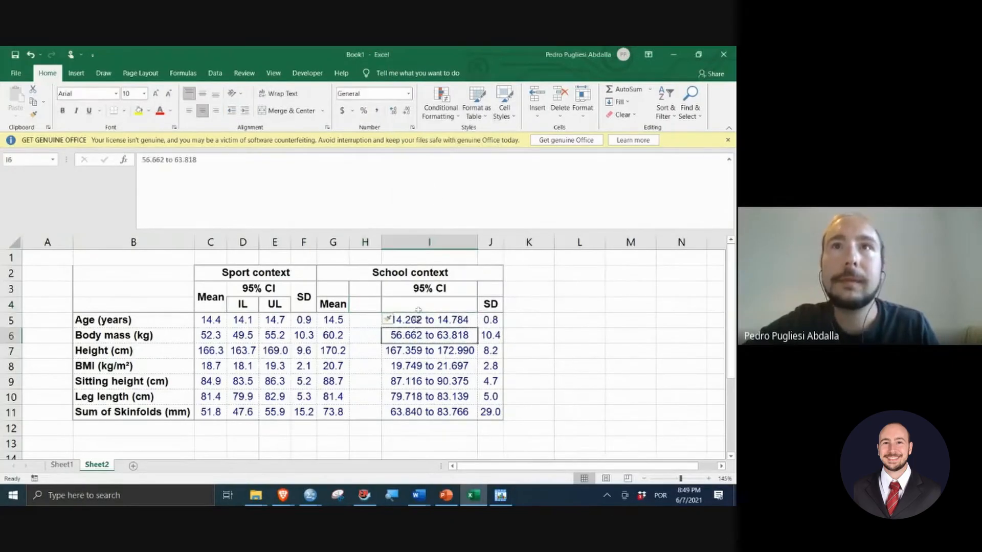
pyautogui.rightClick(419, 307)
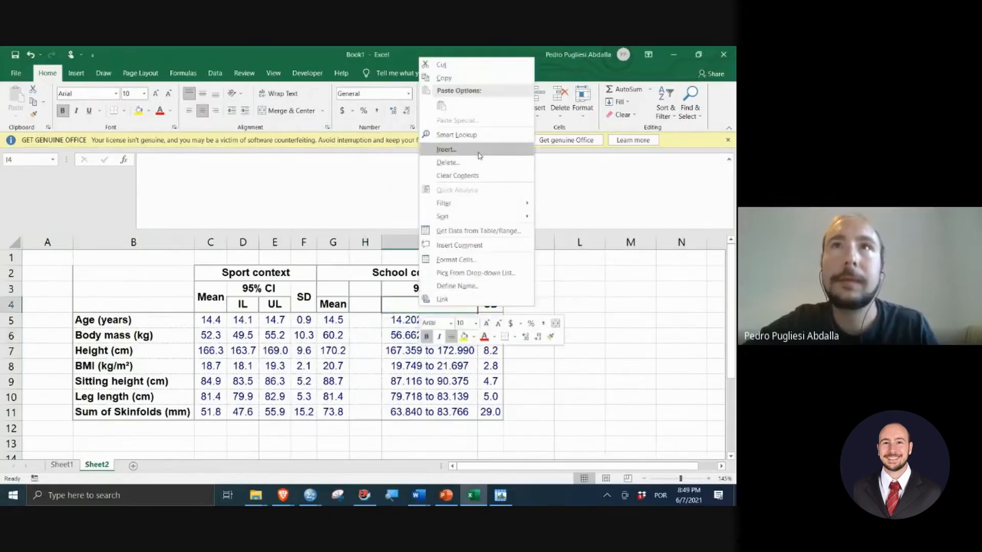
pyautogui.click(474, 152)
pyautogui.click(460, 182)
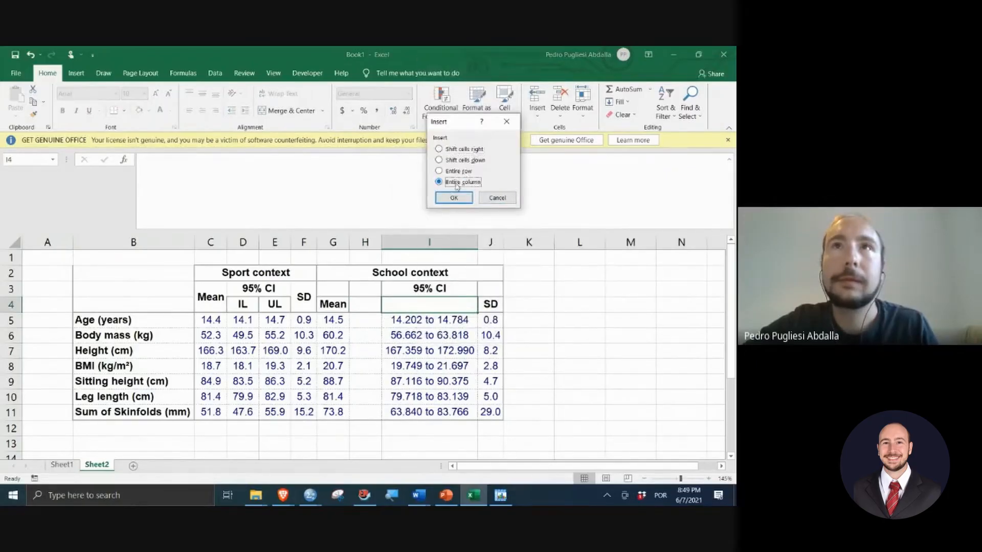
pyautogui.click(455, 198)
pyautogui.click(434, 321)
pyautogui.click(432, 369)
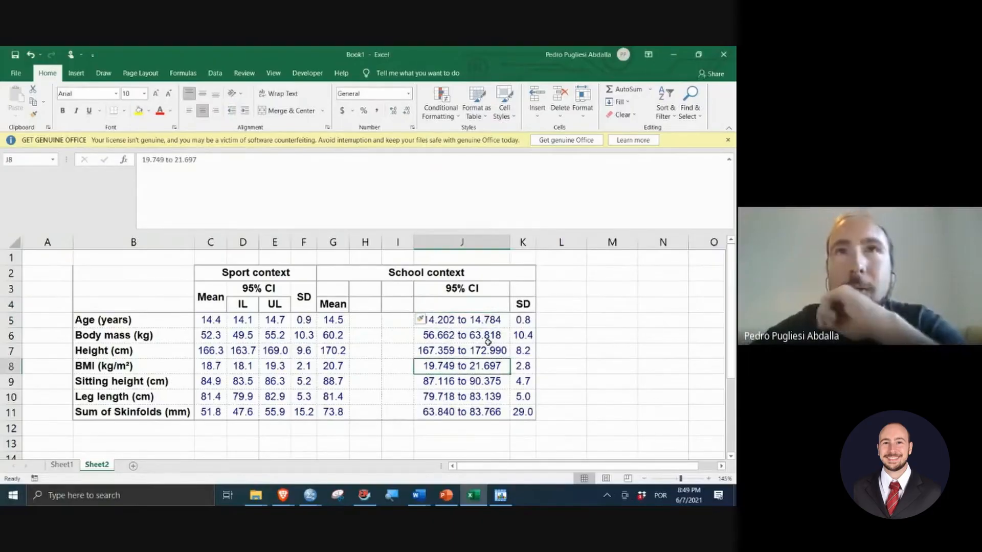
# Step: Move the School context Age limits out of the 95% CI range, 14.202 into H5 and 14.784 into I5
pyautogui.click(425, 321)
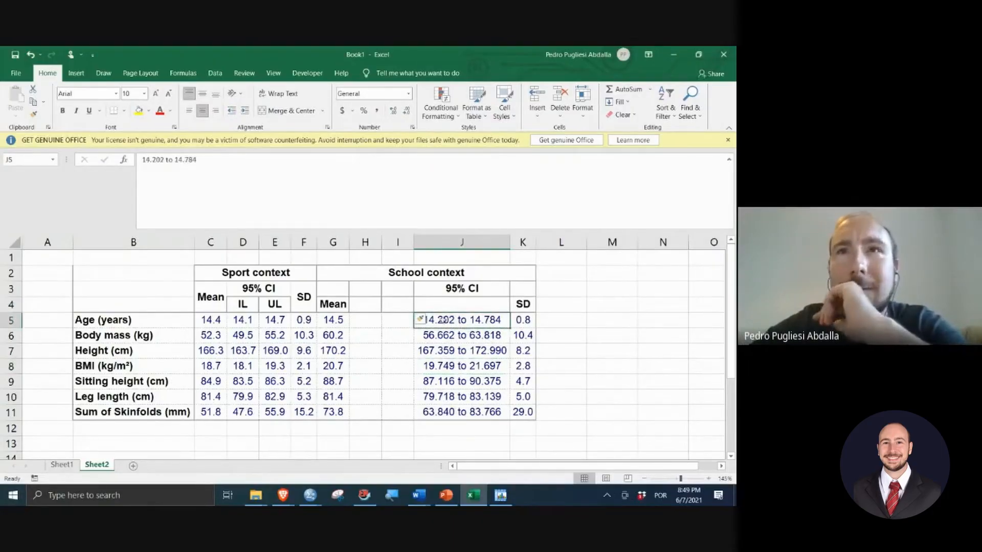
pyautogui.doubleClick(425, 320)
pyautogui.moveTo(424, 321); pyautogui.dragTo(455, 321)
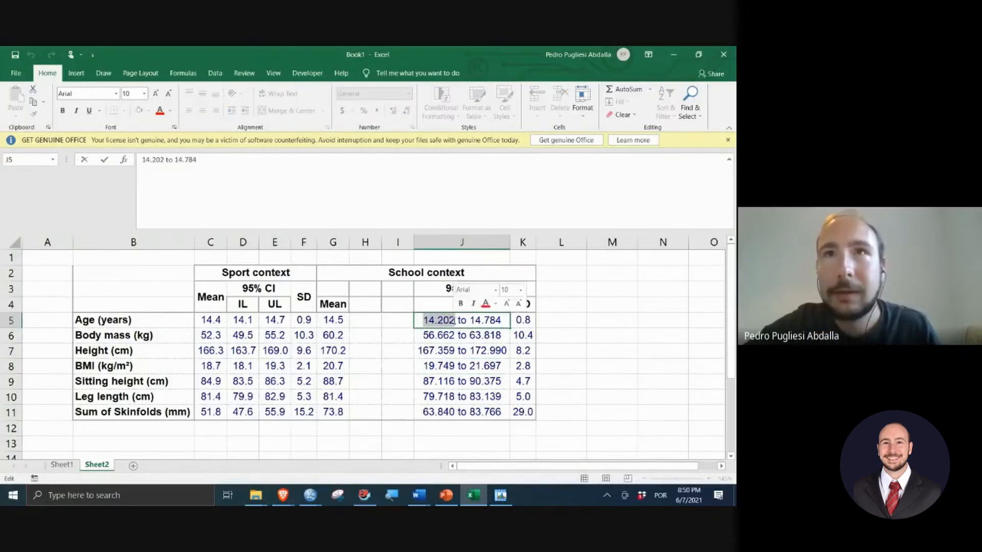
pyautogui.hotkey('ctrl', 'x')
pyautogui.click(366, 320)
pyautogui.hotkey('ctrl', 'v')
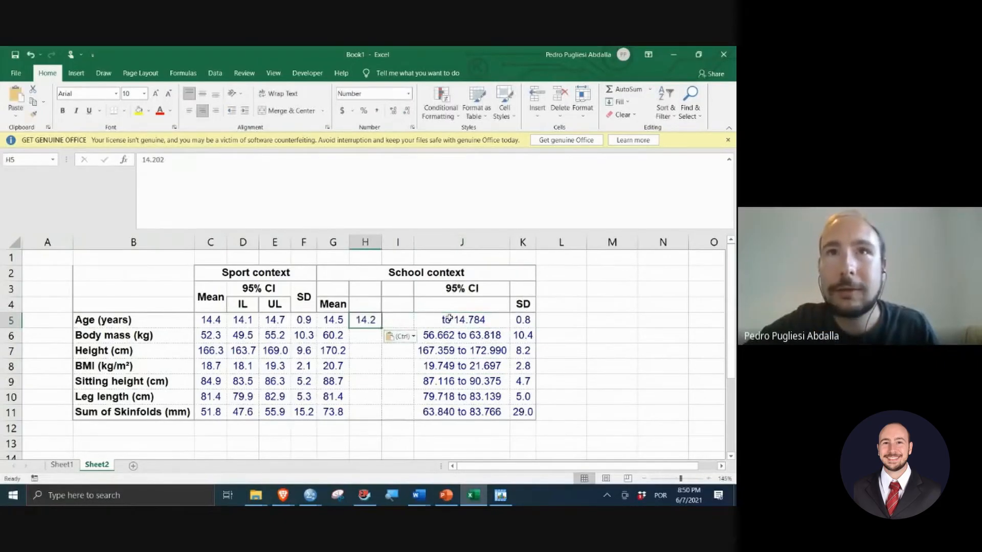
pyautogui.doubleClick(472, 320)
pyautogui.moveTo(463, 321); pyautogui.dragTo(487, 321)
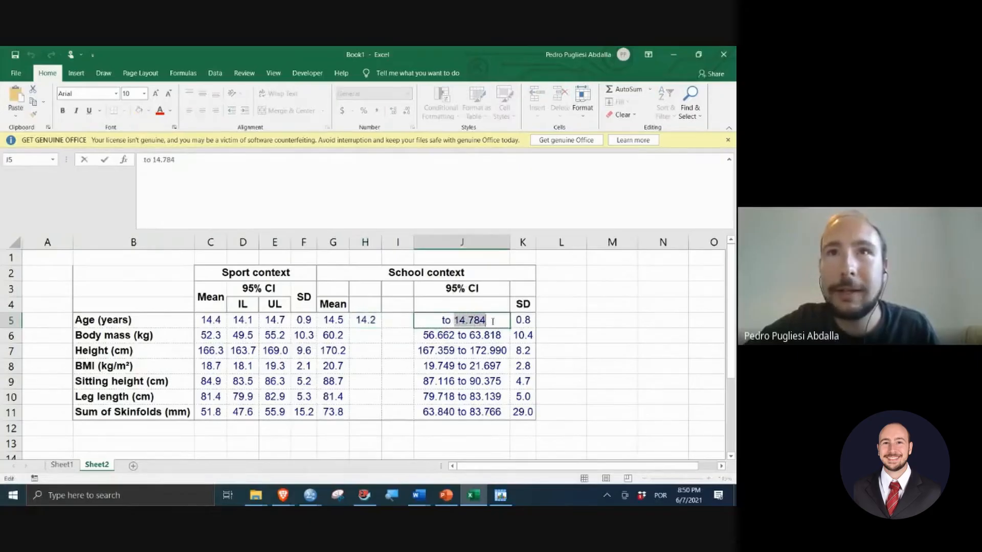
pyautogui.hotkey('ctrl', 'x')
pyautogui.click(393, 321)
pyautogui.hotkey('ctrl', 'v')
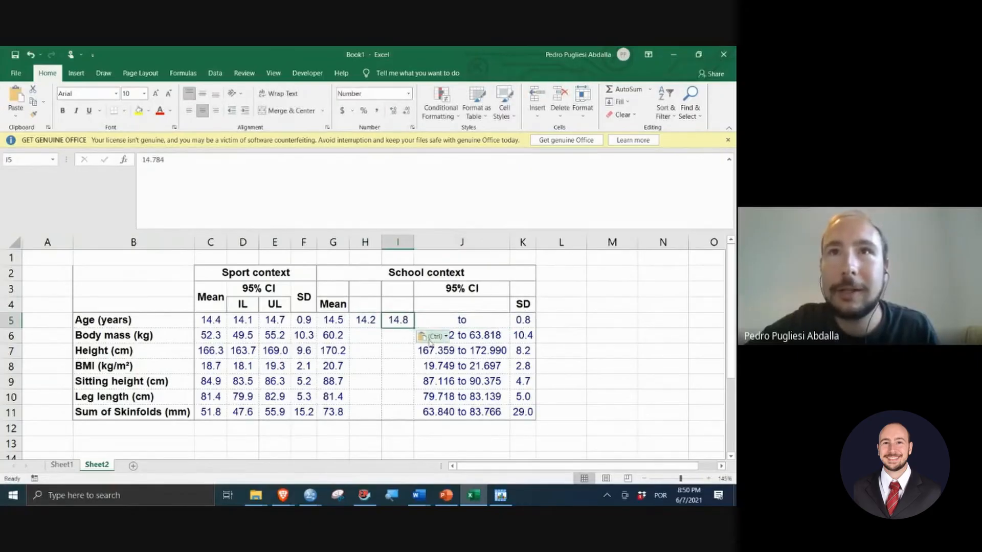
# Step: Move the School context Body mass limits out of the 95% CI range, 56.662 into H6 and 63.818 into I6
pyautogui.click(434, 338)
pyautogui.click(488, 331)
pyautogui.click(491, 336)
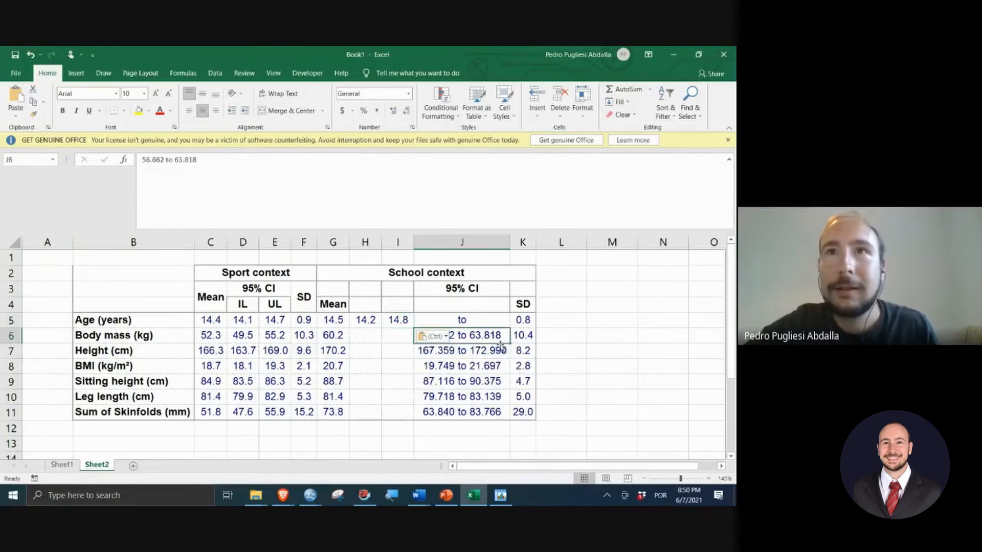
pyautogui.scroll(-1, 501, 347)
pyautogui.scroll(1, 501, 347)
pyautogui.doubleClick(472, 335)
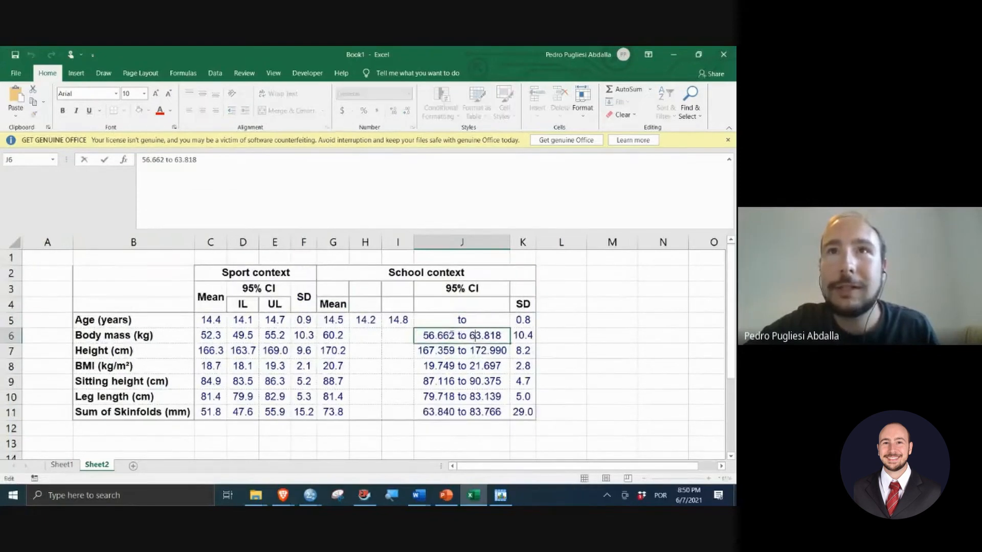
pyautogui.moveTo(454, 335); pyautogui.dragTo(422, 335)
pyautogui.hotkey('ctrl', 'x')
pyautogui.click(365, 335)
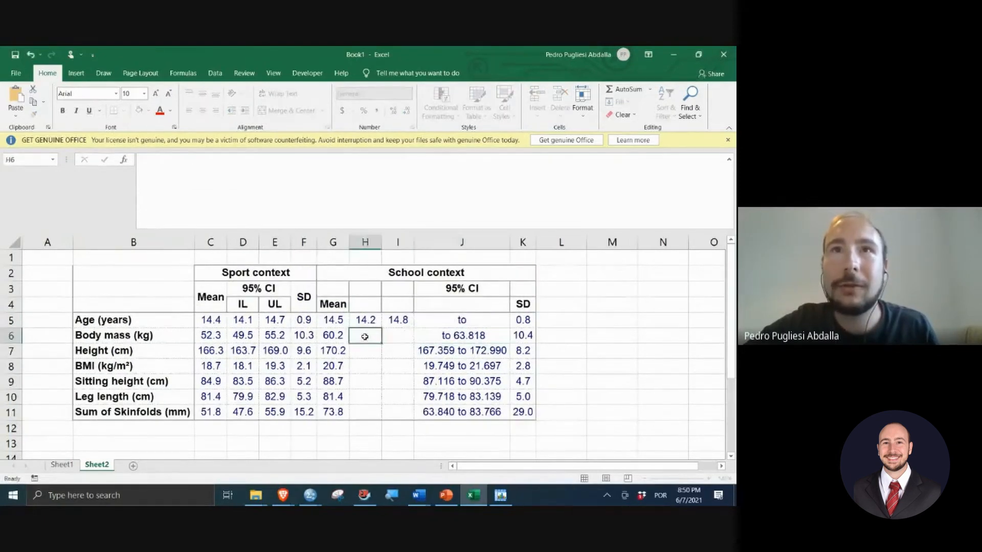
pyautogui.hotkey('ctrl', 'v')
pyautogui.click(459, 336)
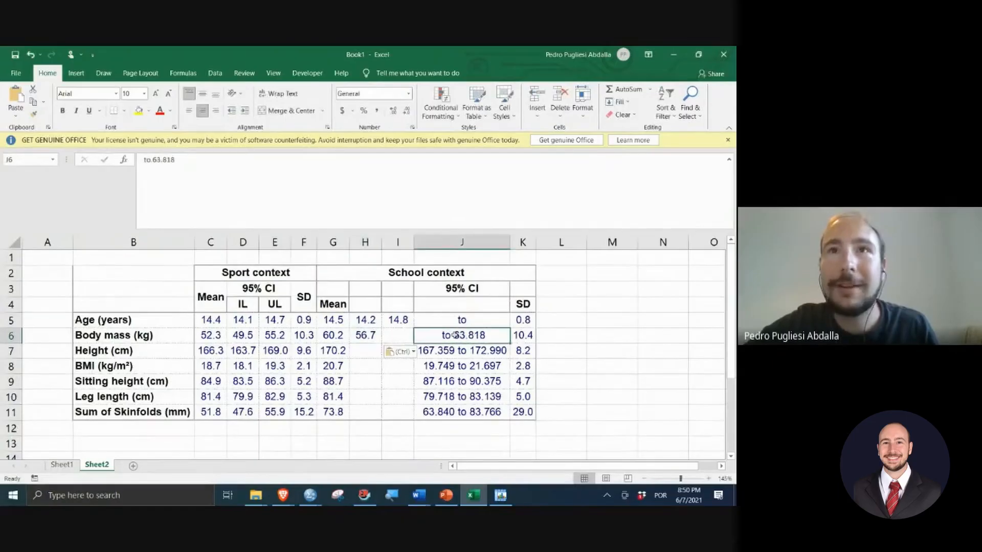
pyautogui.doubleClick(455, 335)
pyautogui.hotkey('ctrl', 'x')
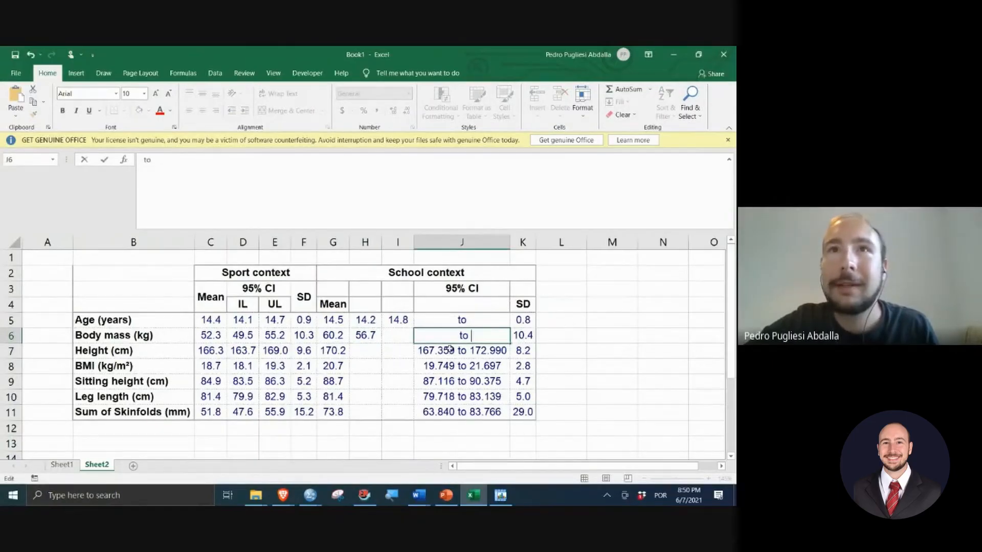
pyautogui.click(391, 336)
pyautogui.hotkey('ctrl', 'v')
# Step: Move the School context Height limits out of the 95% CI range, 172.990 into I7 and 167.359 into H7
pyautogui.click(476, 349)
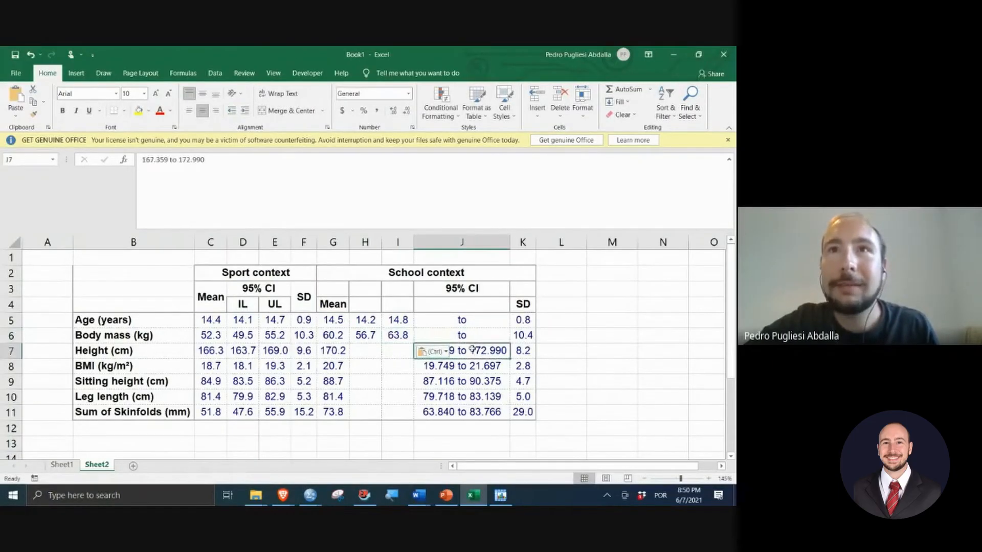
pyautogui.doubleClick(470, 350)
pyautogui.moveTo(472, 351); pyautogui.dragTo(507, 351)
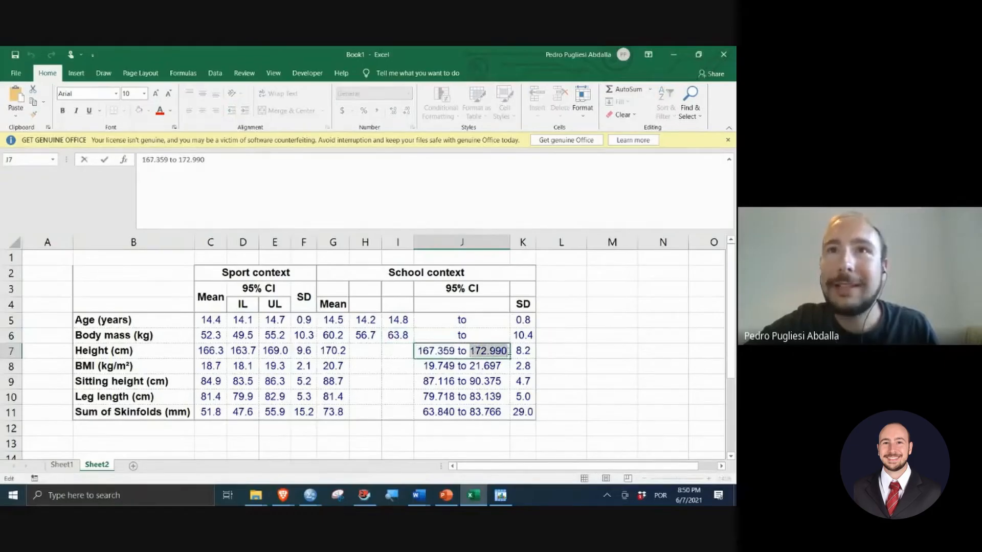
pyautogui.hotkey('ctrl', 'x')
pyautogui.click(403, 348)
pyautogui.hotkey('ctrl', 'v')
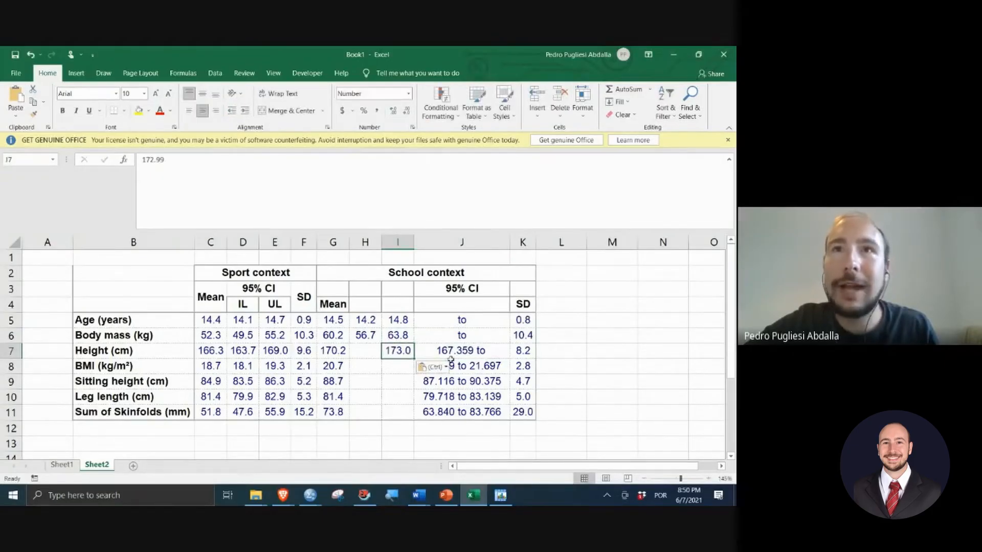
pyautogui.click(435, 350)
pyautogui.doubleClick(435, 350)
pyautogui.moveTo(464, 351); pyautogui.dragTo(469, 351)
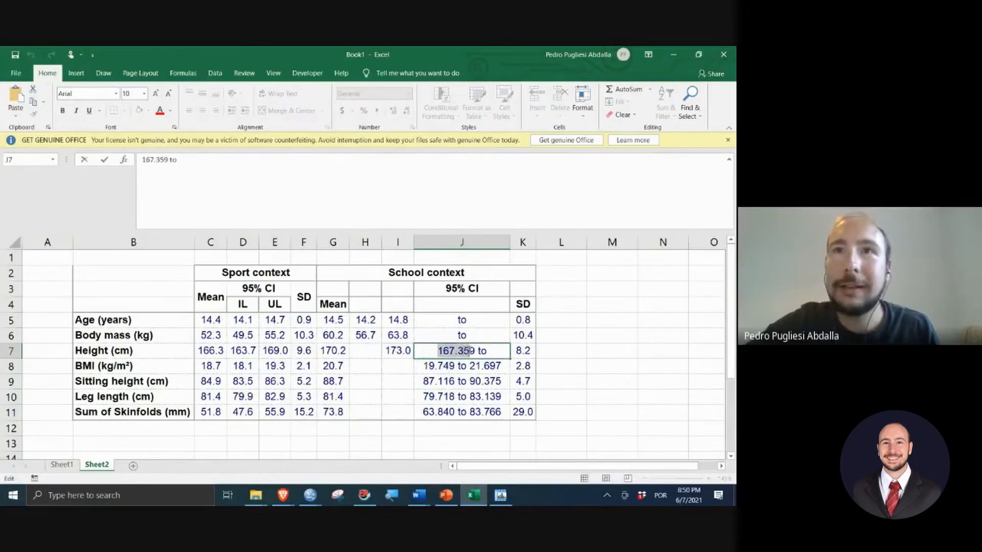
pyautogui.hotkey('ctrl', 'x')
pyautogui.click(359, 353)
pyautogui.hotkey('ctrl', 'v')
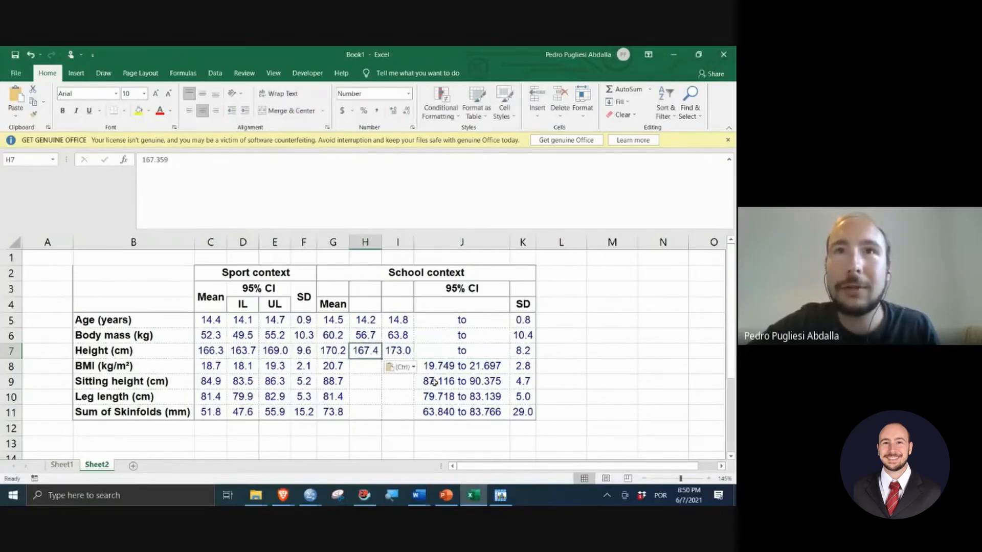
# Step: Move the School context BMI limits out of the 95% CI range, 19.749 into H8 and 21.697 into I8
pyautogui.click(468, 384)
pyautogui.doubleClick(424, 366)
pyautogui.moveTo(424, 367); pyautogui.dragTo(455, 366)
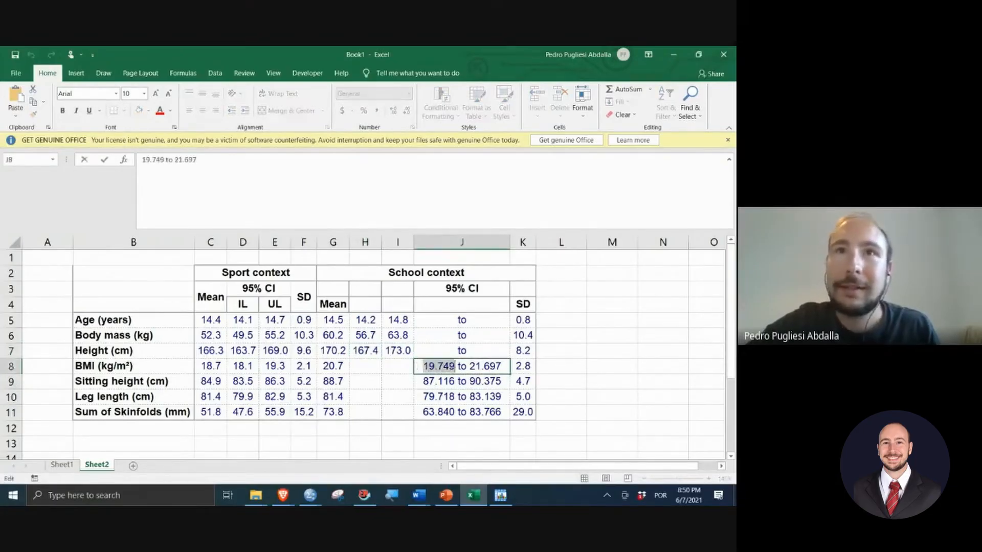
pyautogui.hotkey('ctrl', 'x')
pyautogui.click(365, 366)
pyautogui.hotkey('ctrl', 'v')
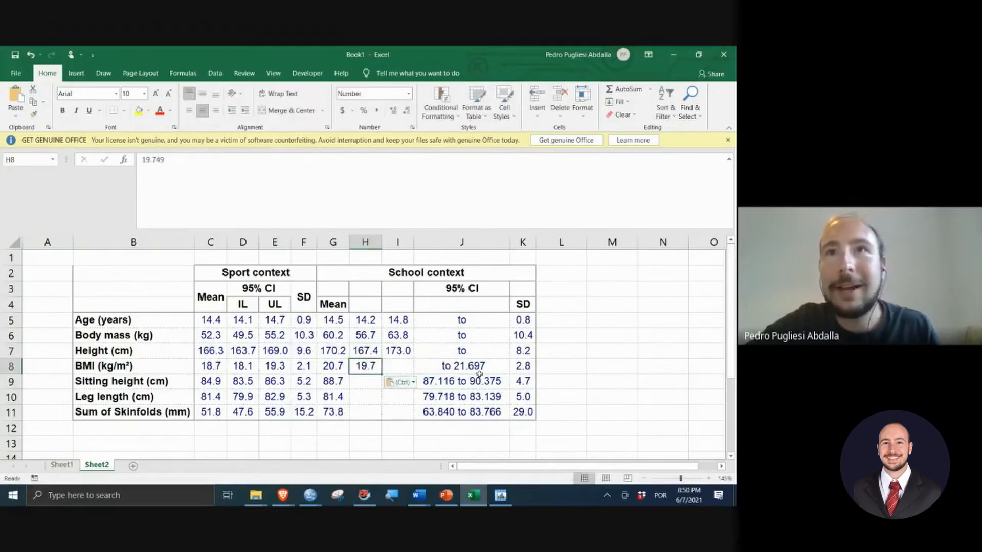
pyautogui.click(463, 365)
pyautogui.doubleClick(458, 366)
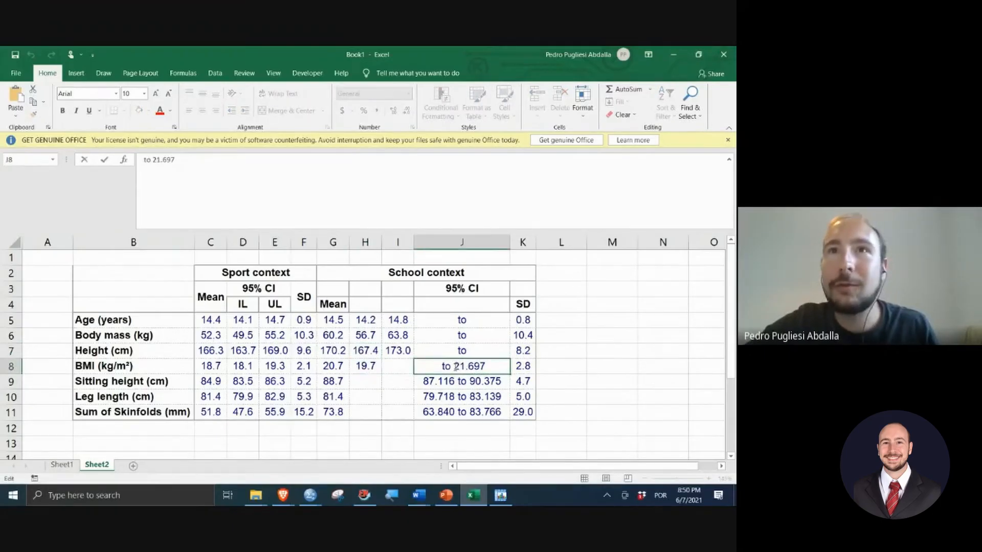
pyautogui.moveTo(454, 366); pyautogui.dragTo(478, 366)
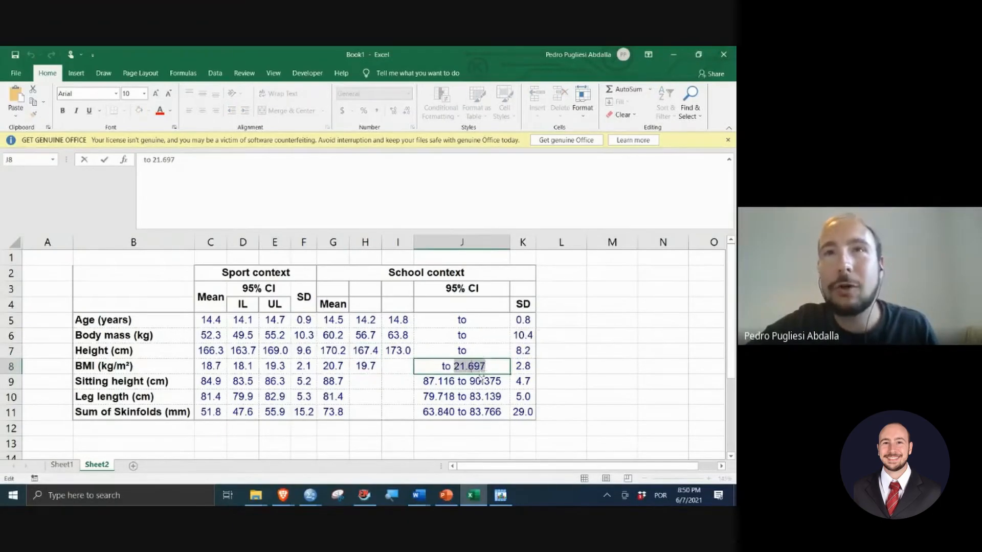
pyautogui.hotkey('ctrl', 'x')
pyautogui.click(394, 367)
pyautogui.hotkey('ctrl', 'v')
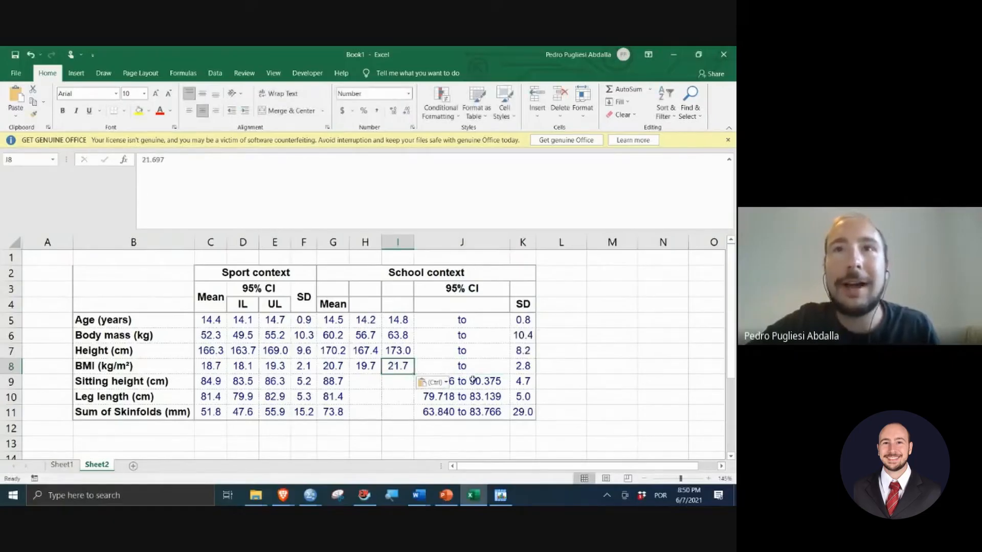
# Step: Move the School context Sitting height limits out of the 95% CI range, 90.375 into I9 and 87.116 into H9
pyautogui.click(466, 383)
pyautogui.doubleClick(469, 381)
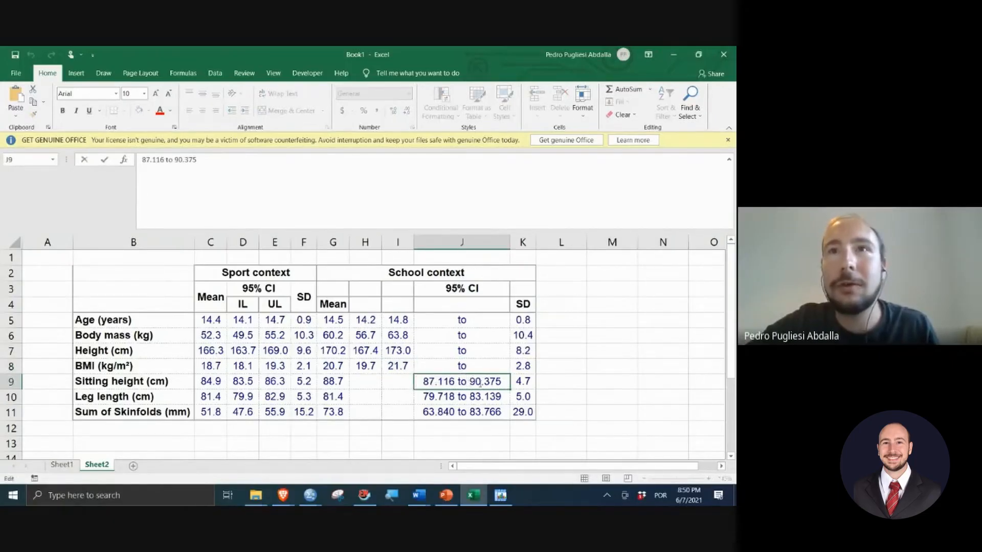
pyautogui.moveTo(470, 382); pyautogui.dragTo(499, 383)
pyautogui.hotkey('ctrl', 'x')
pyautogui.click(398, 381)
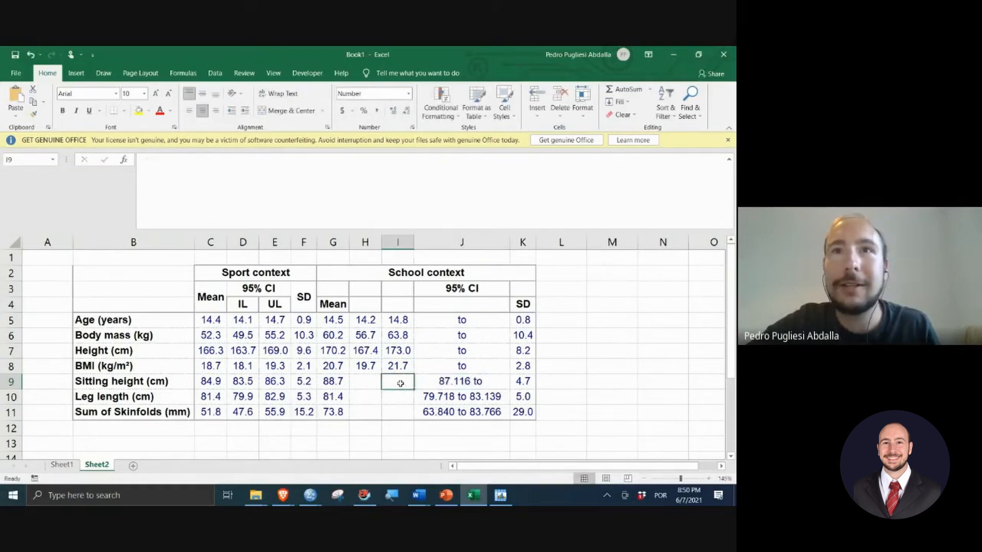
pyautogui.hotkey('ctrl', 'v')
pyautogui.doubleClick(445, 382)
pyautogui.moveTo(441, 382); pyautogui.dragTo(468, 382)
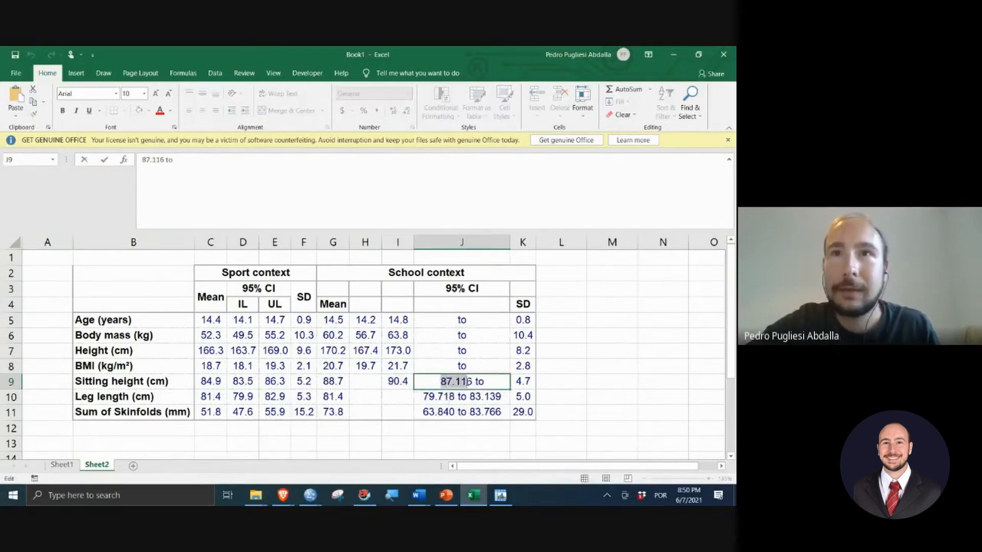
pyautogui.hotkey('ctrl', 'x')
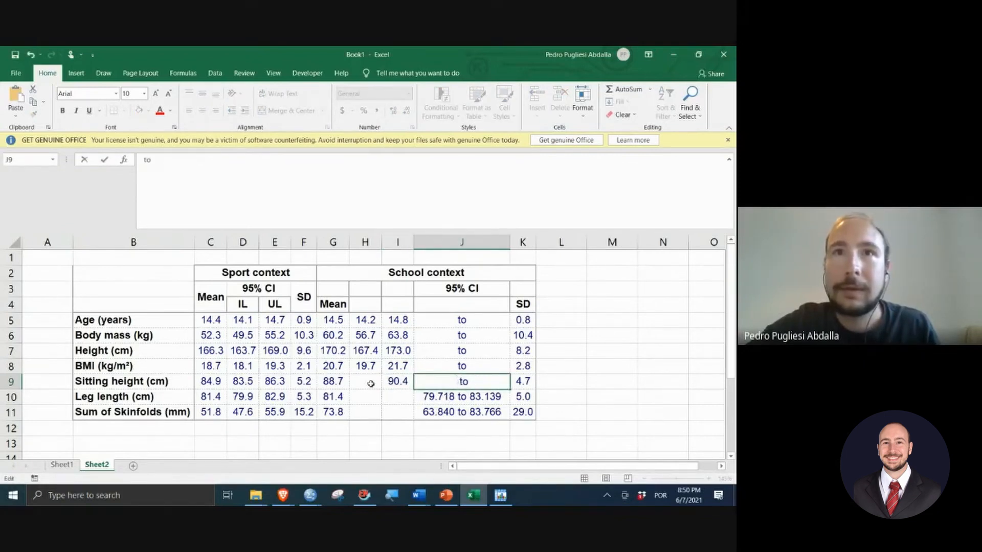
pyautogui.click(366, 382)
pyautogui.hotkey('ctrl', 'v')
# Step: Move the School context Leg length limits out of the 95% CI range, 79.718 into H10 and 83.139 into I10
pyautogui.click(420, 393)
pyautogui.doubleClick(421, 396)
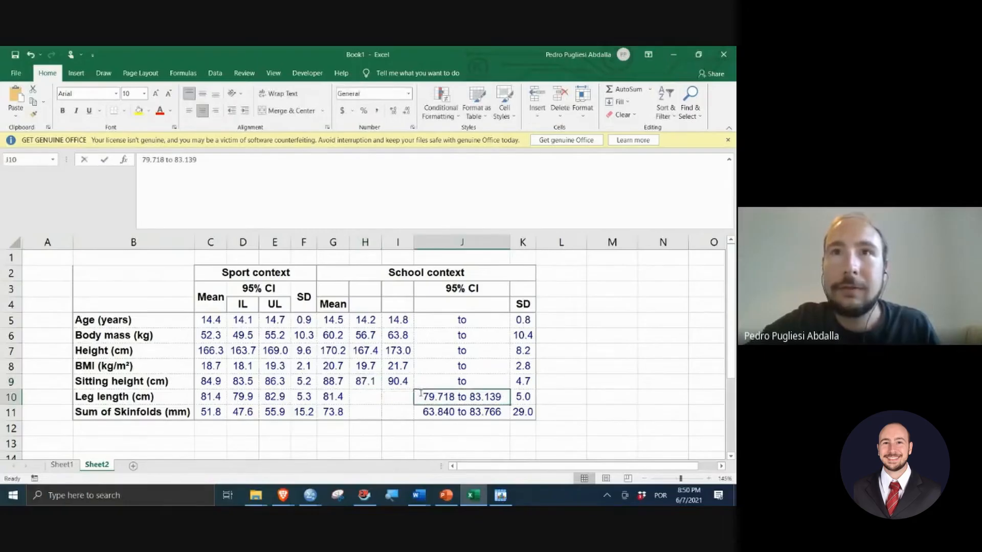
pyautogui.moveTo(422, 397); pyautogui.dragTo(458, 397)
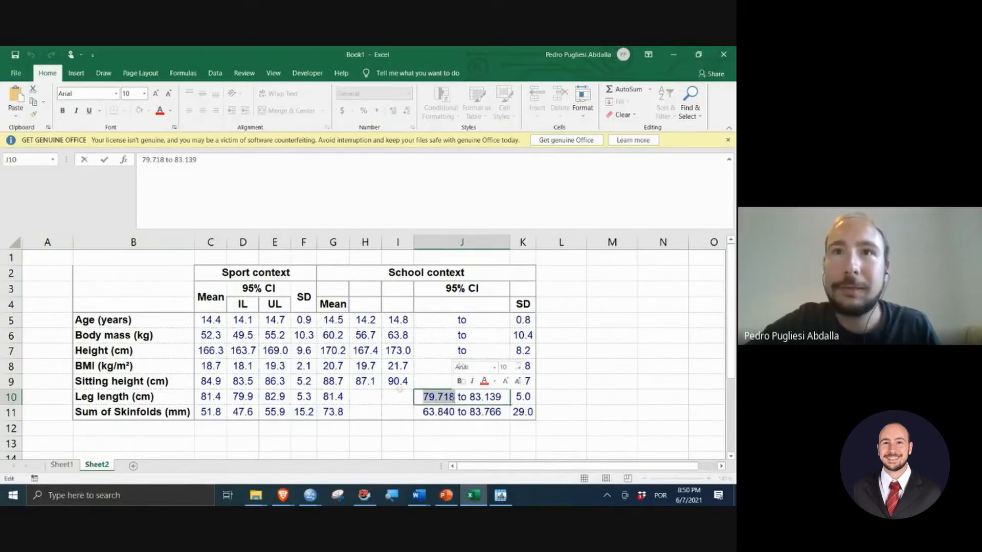
pyautogui.hotkey('ctrl', 'x')
pyautogui.click(365, 397)
pyautogui.hotkey('ctrl', 'v')
pyautogui.click(472, 396)
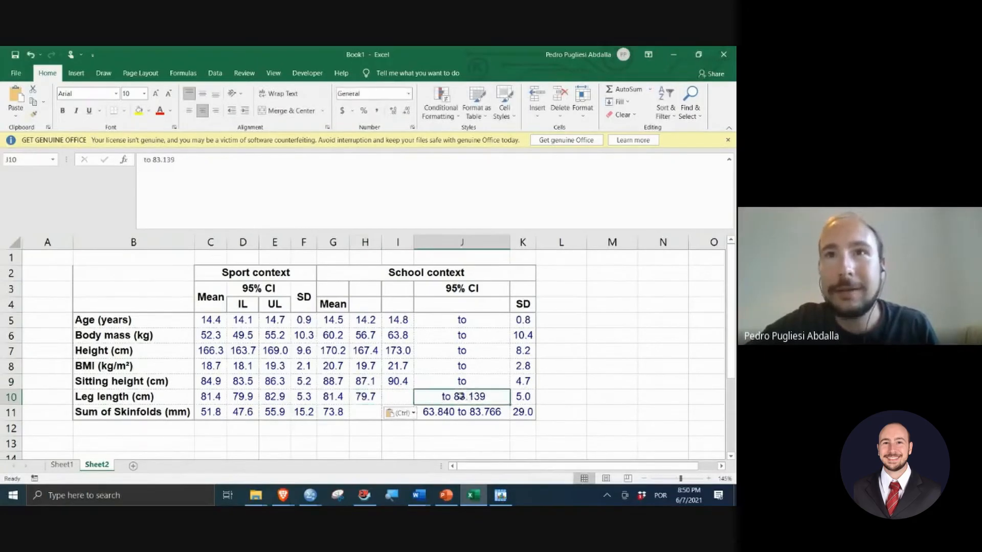
pyautogui.doubleClick(455, 397)
pyautogui.moveTo(454, 397); pyautogui.dragTo(481, 396)
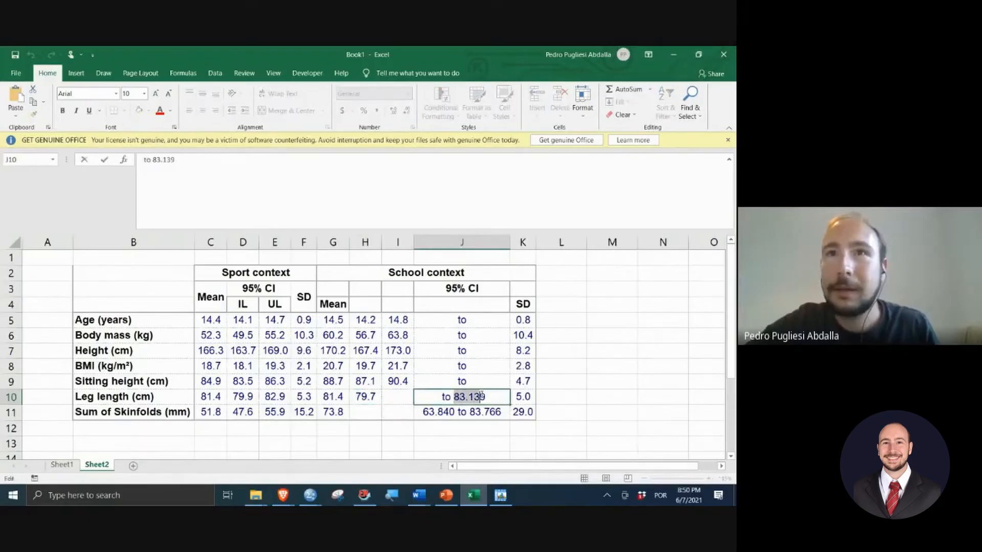
pyautogui.hotkey('ctrl', 'x')
pyautogui.click(396, 397)
pyautogui.hotkey('ctrl', 'v')
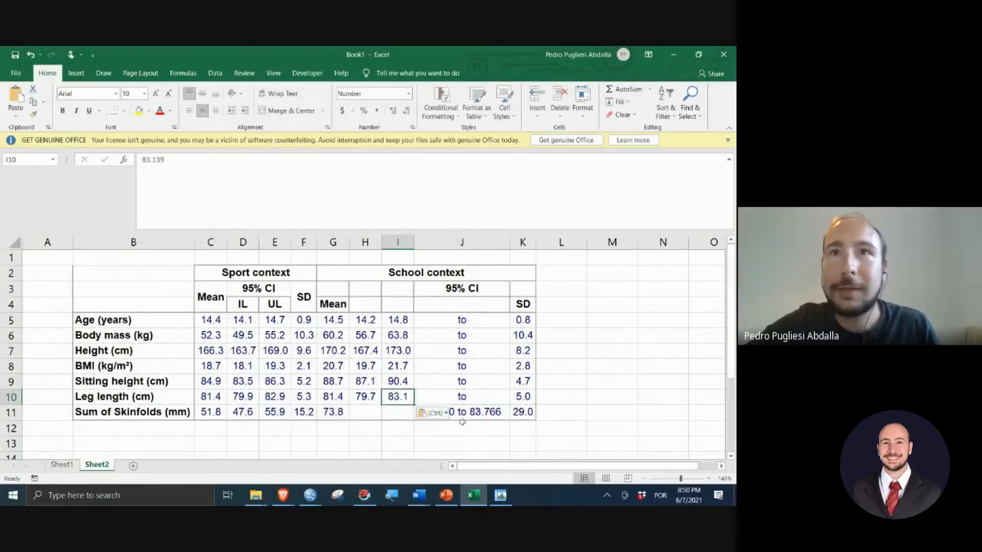
# Step: Move the School context Sum of Skinfolds limits out of the 95% CI range, 83.766 into I11 and 63.840 into H11
pyautogui.click(476, 408)
pyautogui.doubleClick(469, 413)
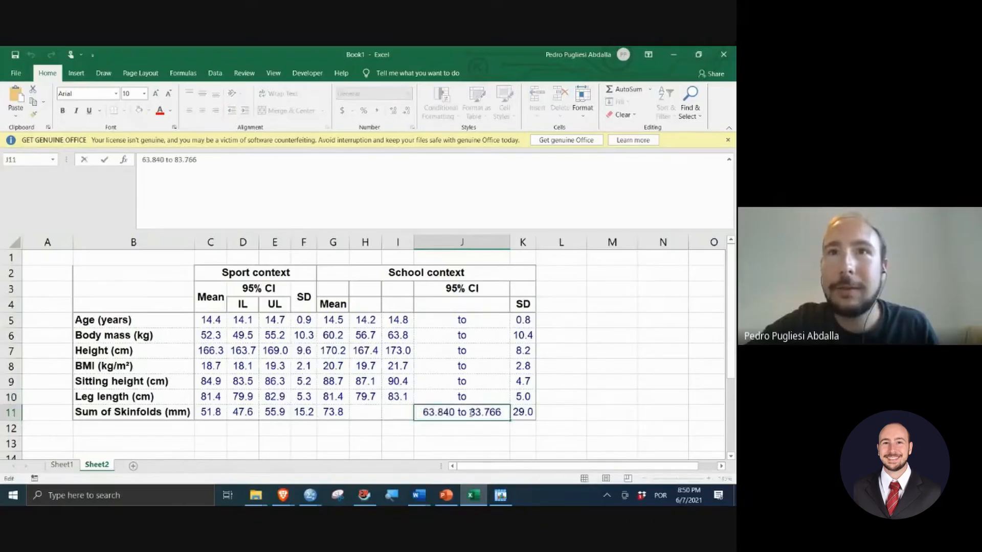
pyautogui.moveTo(469, 412); pyautogui.dragTo(502, 414)
pyautogui.hotkey('ctrl', 'x')
pyautogui.click(397, 411)
pyautogui.hotkey('ctrl', 'v')
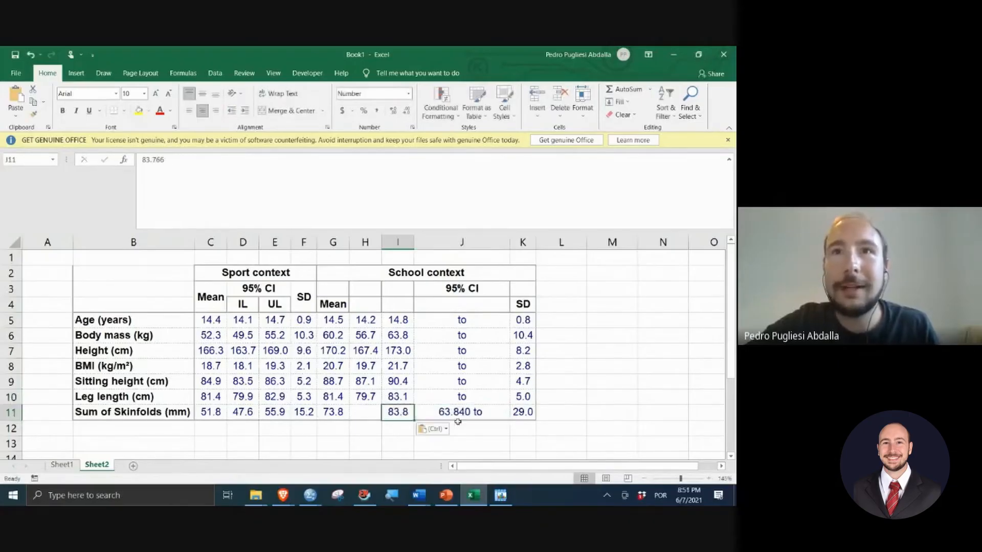
pyautogui.click(442, 409)
pyautogui.doubleClick(441, 412)
pyautogui.moveTo(440, 412); pyautogui.dragTo(462, 413)
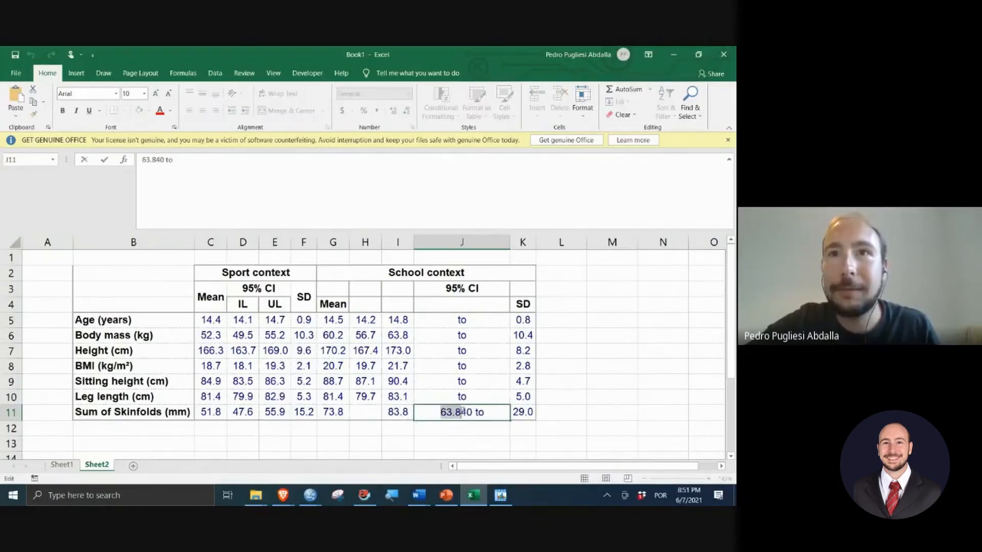
pyautogui.hotkey('ctrl', 'x')
pyautogui.click(364, 412)
pyautogui.hotkey('ctrl', 'v')
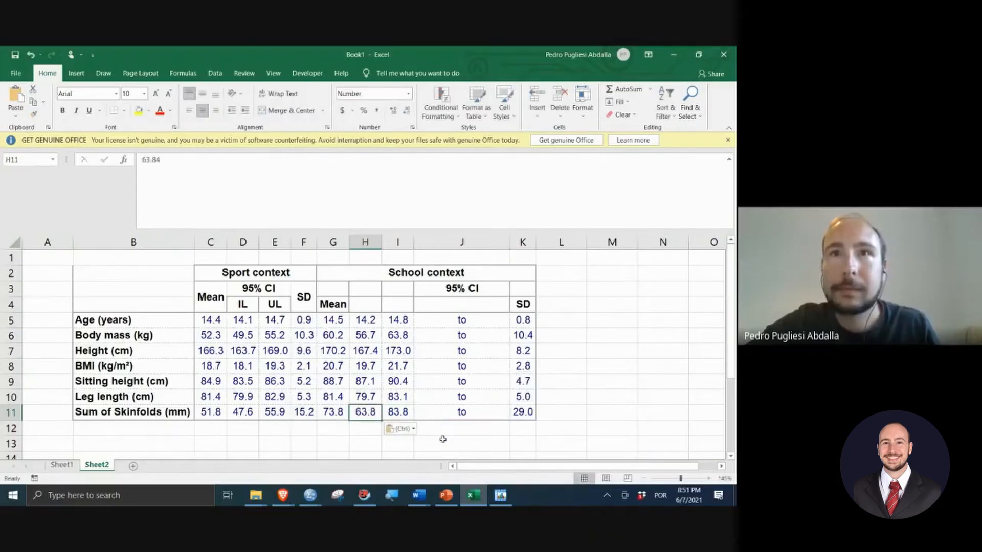
# Step: Delete the entire leftover School context 95% CI column J that holds only the "to" text
pyautogui.click(443, 442)
pyautogui.click(478, 242)
pyautogui.rightClick(480, 243)
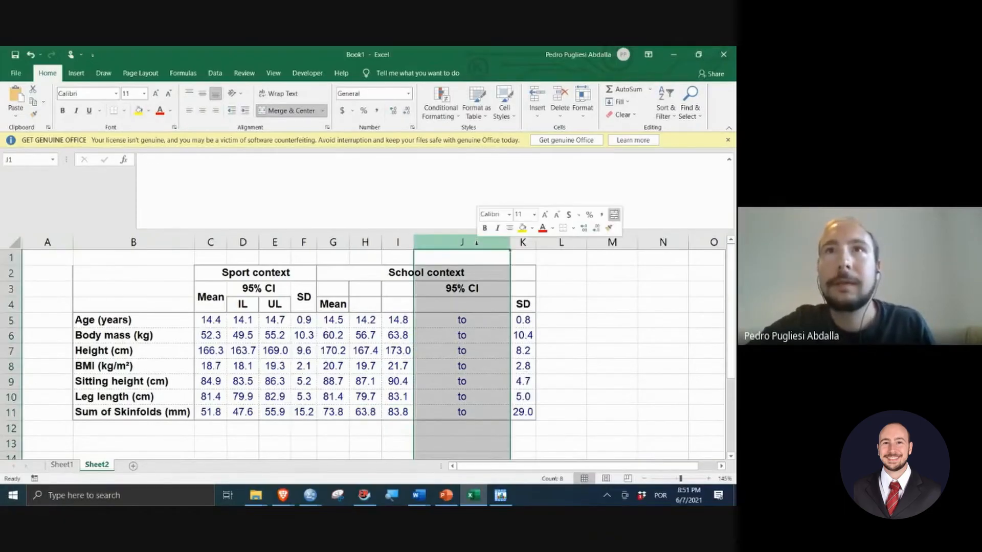
pyautogui.click(512, 337)
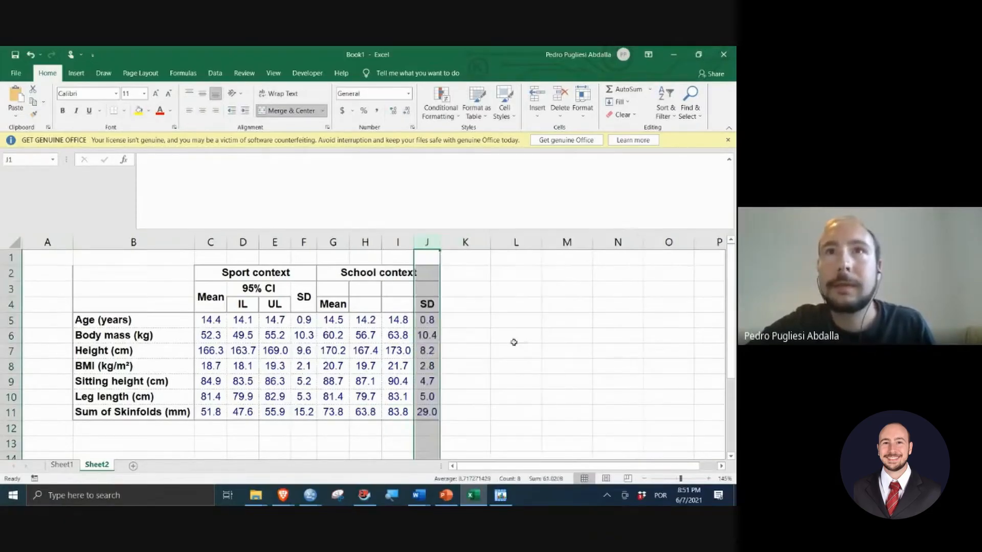
# Step: Label the School context limit columns IL in H4 and UL in I4
pyautogui.click(400, 338)
pyautogui.press('Left')
pyautogui.press('Up')
pyautogui.press('Up')
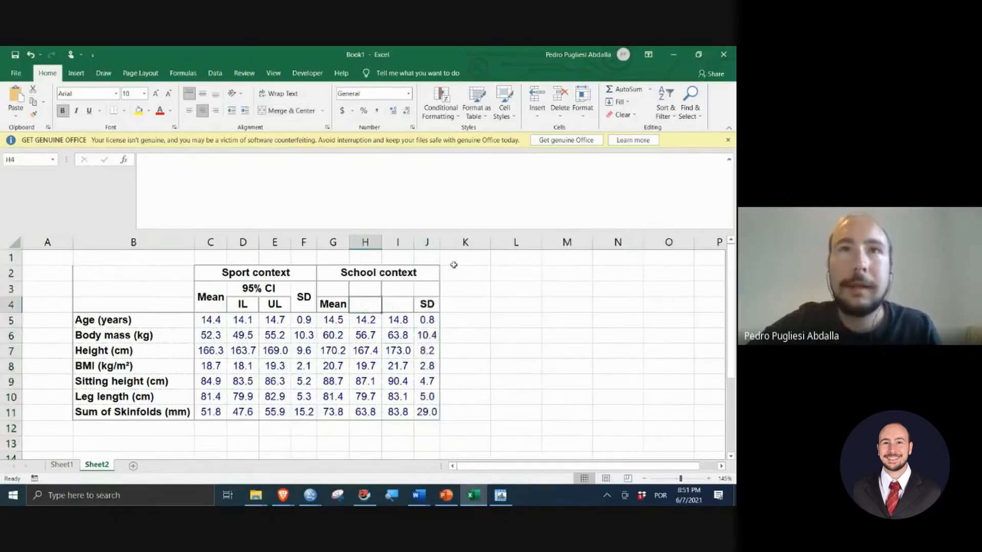
pyautogui.write('IL')
pyautogui.press('Tab')
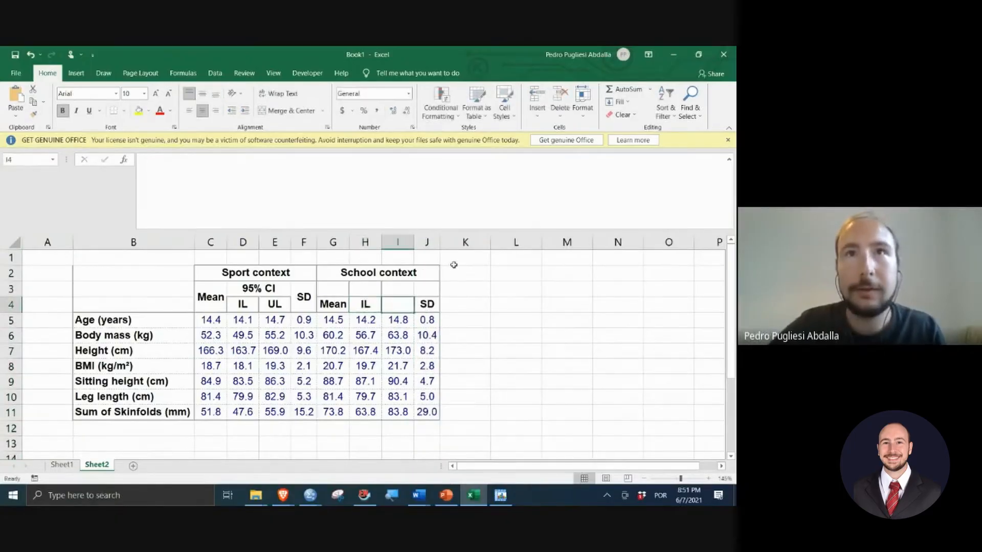
pyautogui.write('UL')
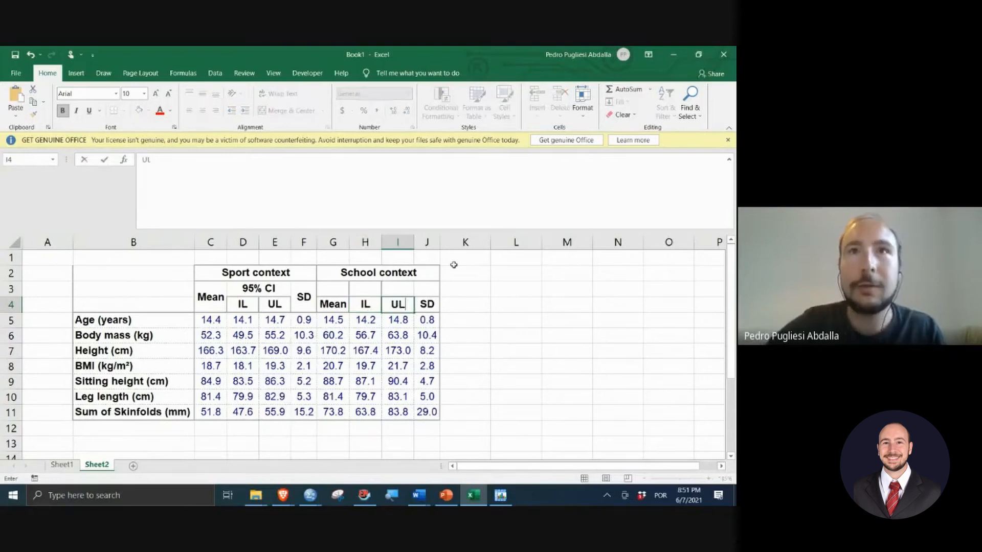
pyautogui.press('Return')
# Step: Merge and center H3:I3 above the School context limits and copy the Sport context 95% CI header into it
pyautogui.press('Up')
pyautogui.press('Up')
pyautogui.hotkey('shift', 'Left')
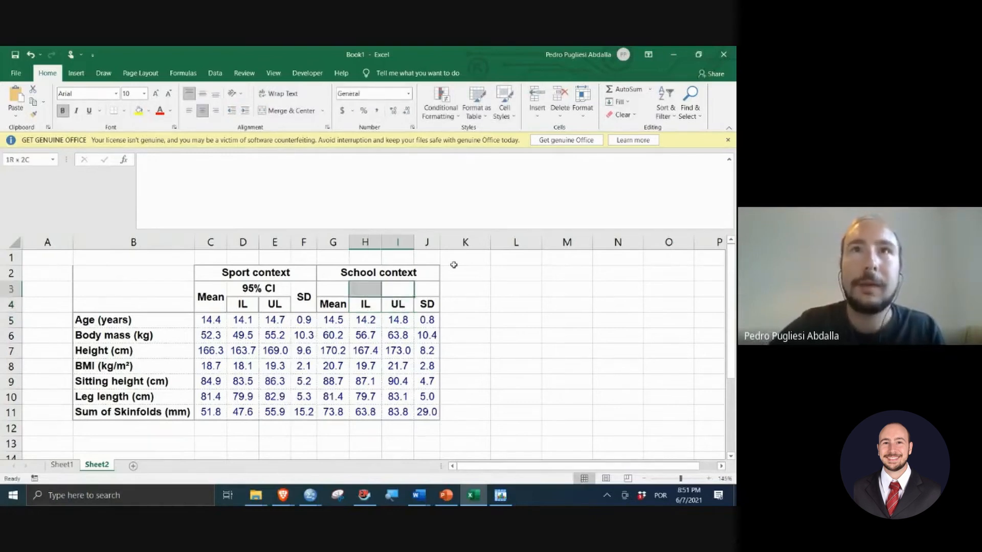
pyautogui.click(280, 108)
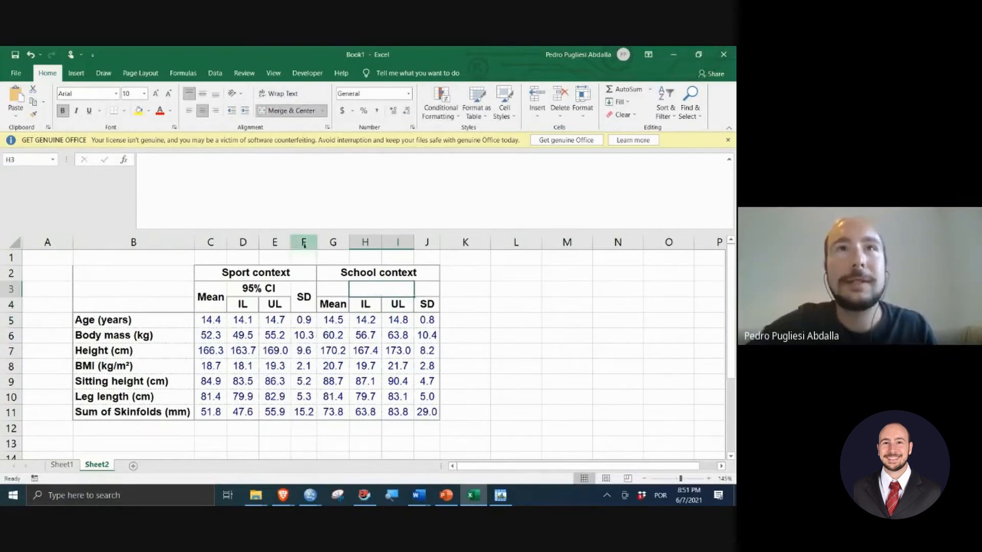
pyautogui.click(258, 288)
pyautogui.hotkey('ctrl', 'c')
pyautogui.click(382, 289)
pyautogui.hotkey('ctrl', 'v')
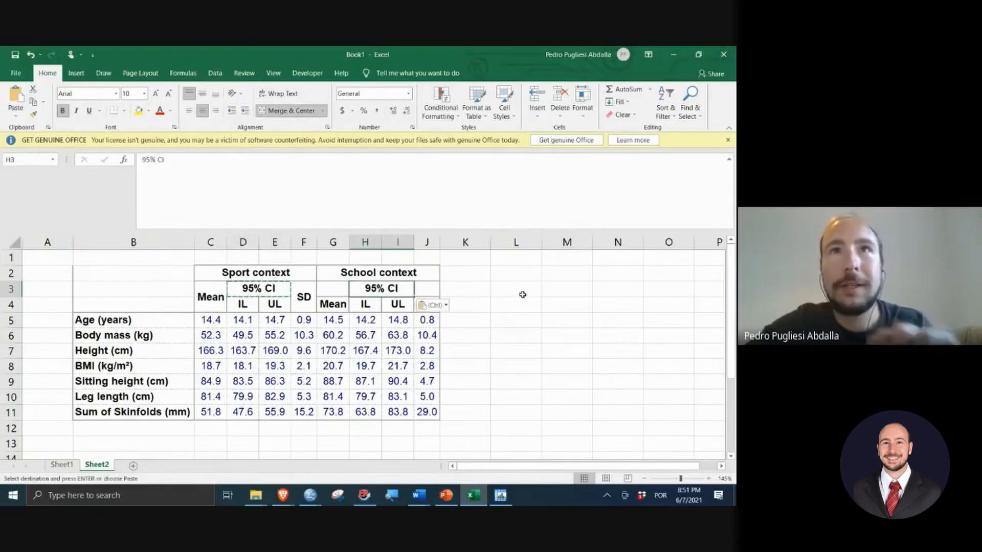
# Step: Merge and center the School context Mean header across G3:G4 and the SD header across J3:J4
pyautogui.click(492, 305)
pyautogui.click(333, 296)
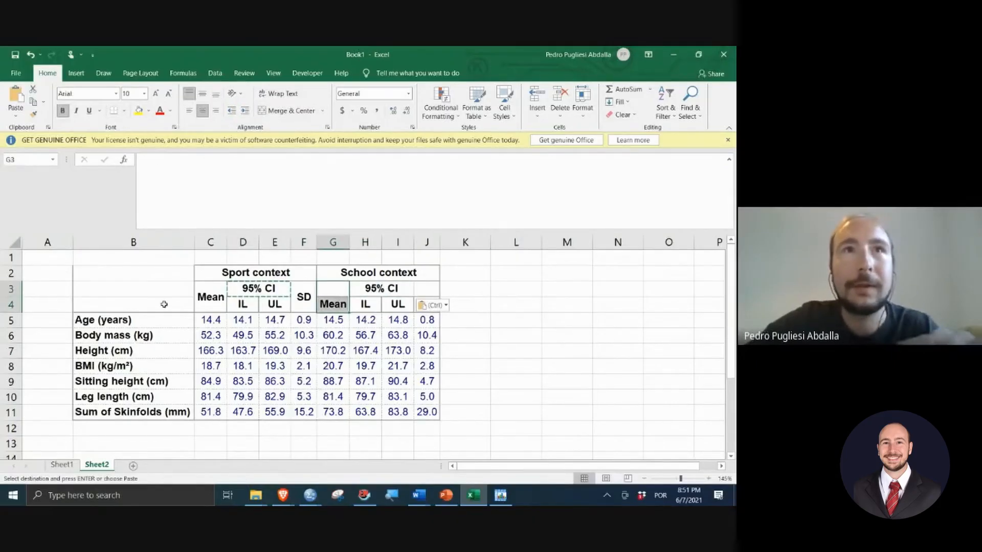
pyautogui.click(291, 111)
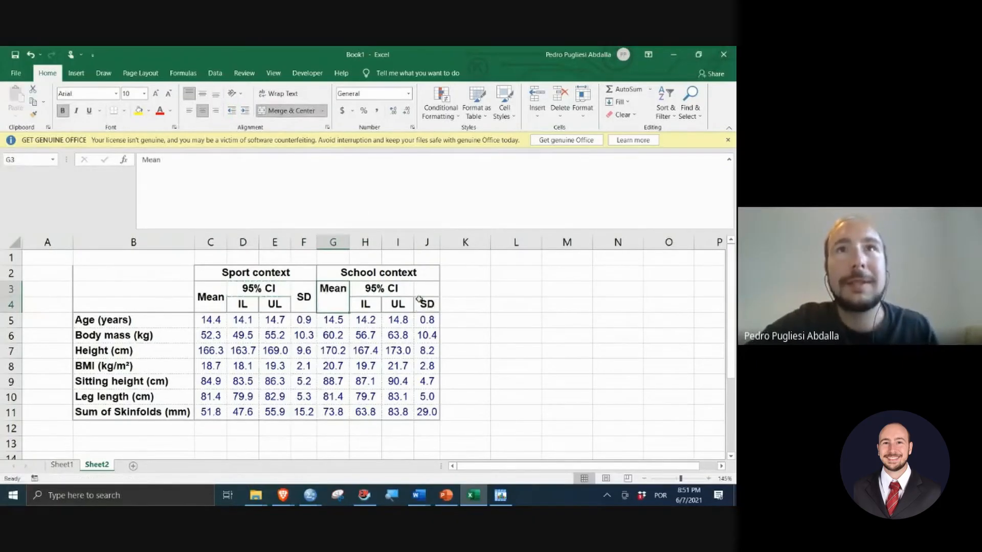
pyautogui.moveTo(431, 301); pyautogui.dragTo(428, 288)
pyautogui.click(290, 110)
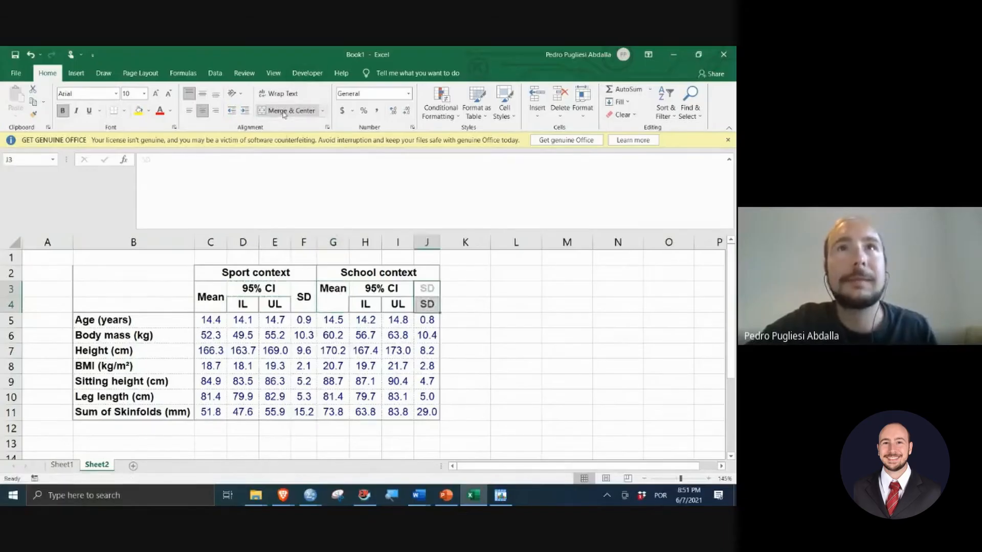
# Step: Middle-align the School context SD and Mean headers and the blank merged corner cell B2 vertically
pyautogui.click(307, 305)
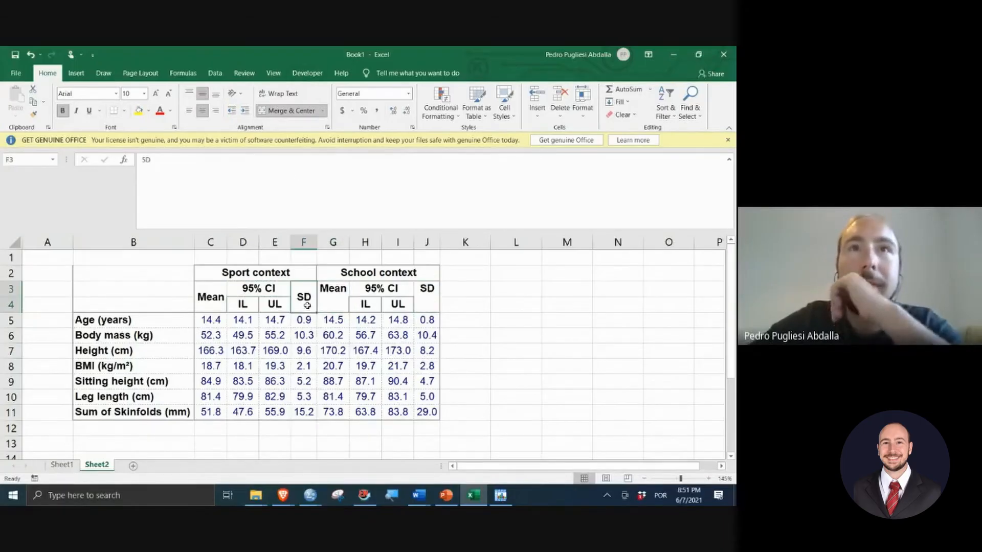
pyautogui.keyDown('ctrl'); pyautogui.click(433, 299); pyautogui.keyUp('ctrl')
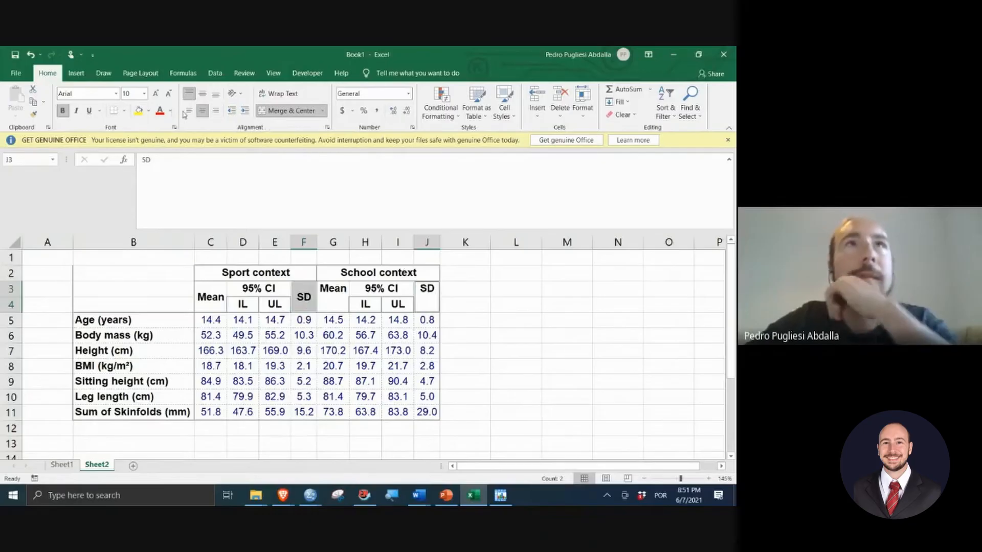
pyautogui.click(203, 100)
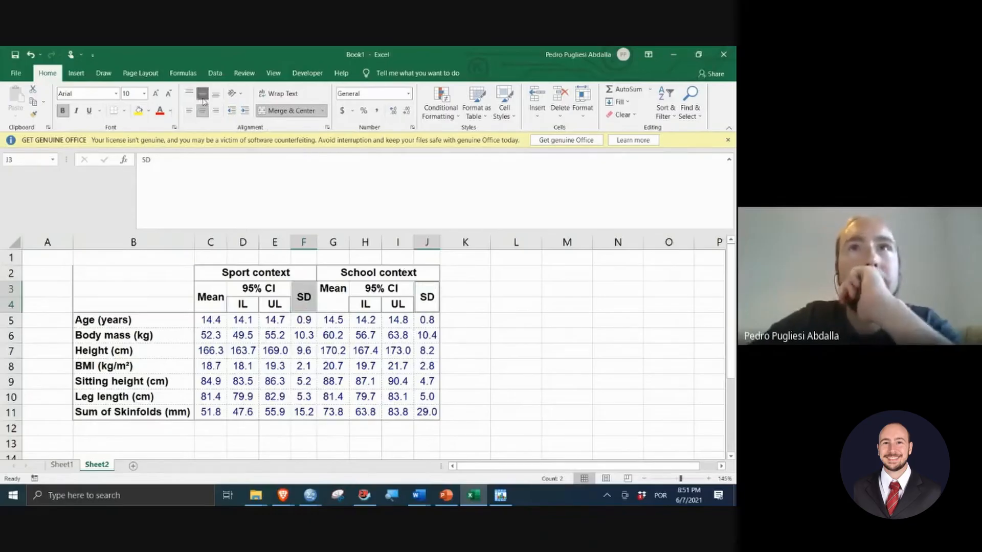
pyautogui.click(324, 307)
pyautogui.click(203, 94)
pyautogui.click(461, 306)
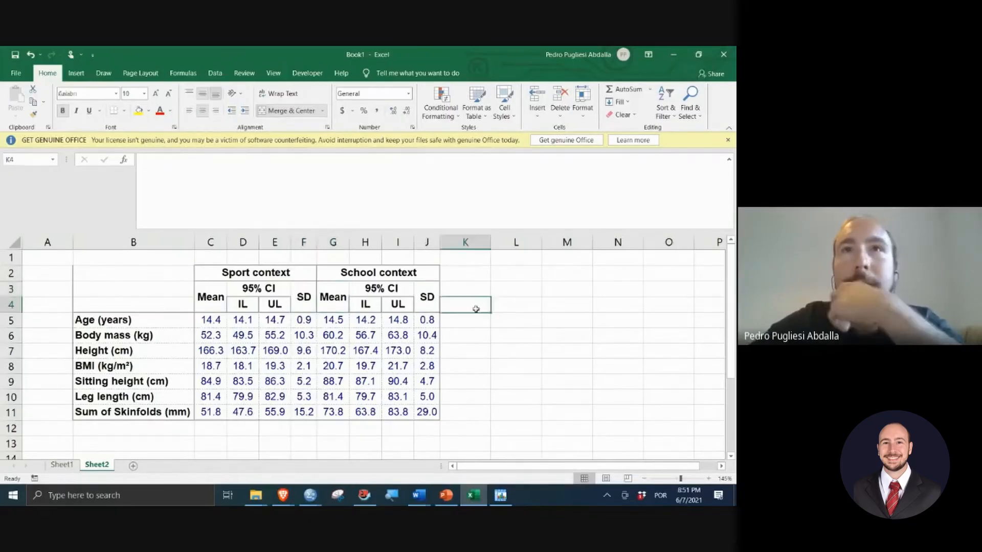
pyautogui.click(133, 273)
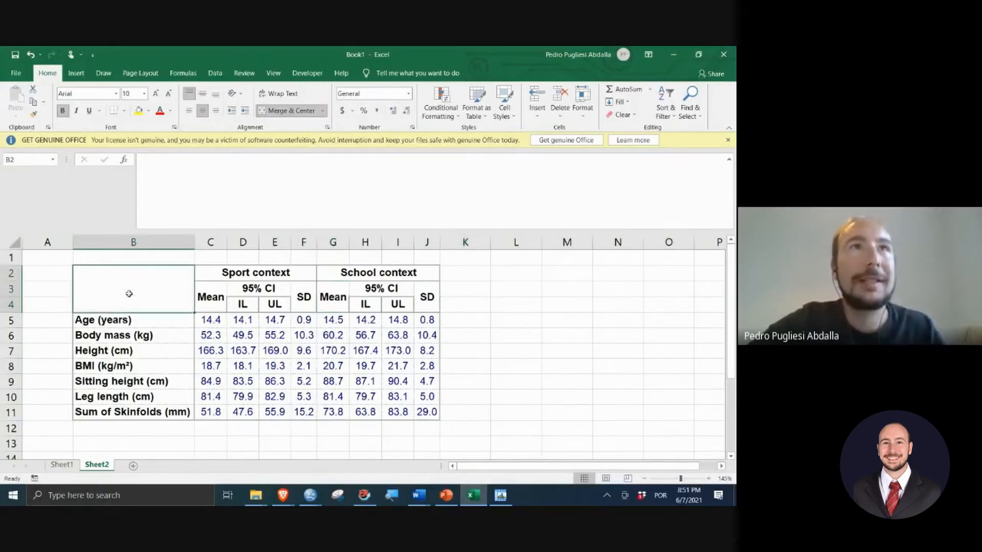
pyautogui.click(203, 93)
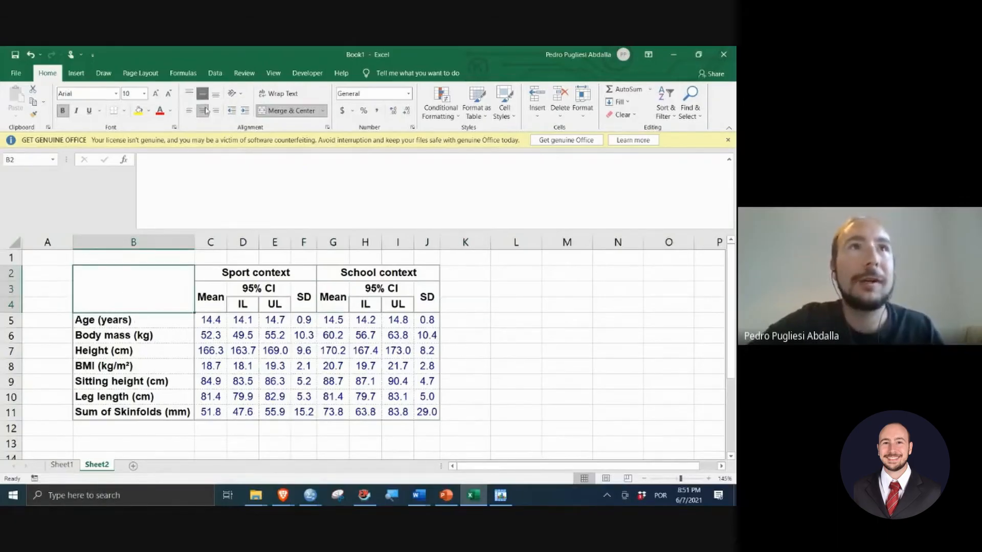
# Step: Enter Variables as the header in the merged corner cell B2
pyautogui.doubleClick(137, 299)
pyautogui.write('Variables')
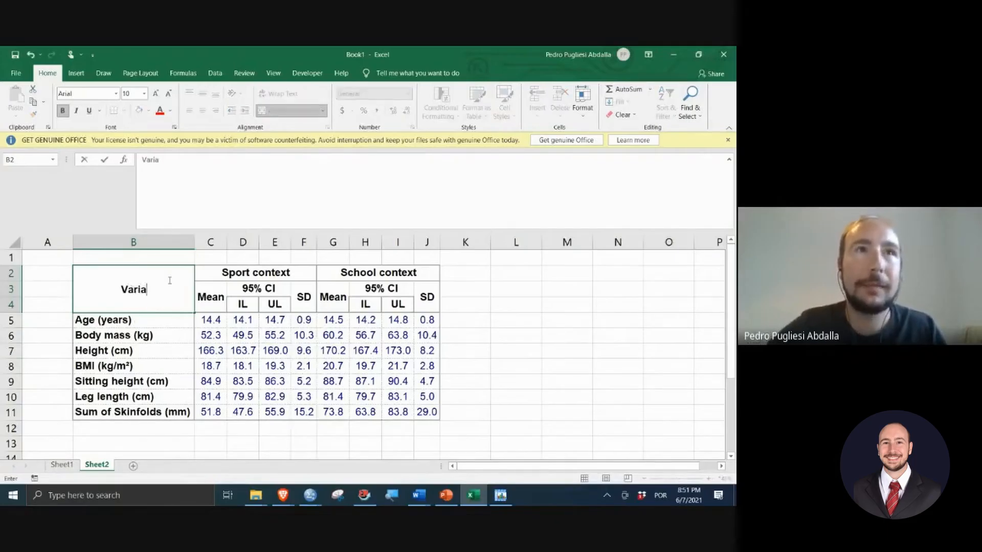
pyautogui.hotkey('ctrl', 'Return')
pyautogui.press('Return')
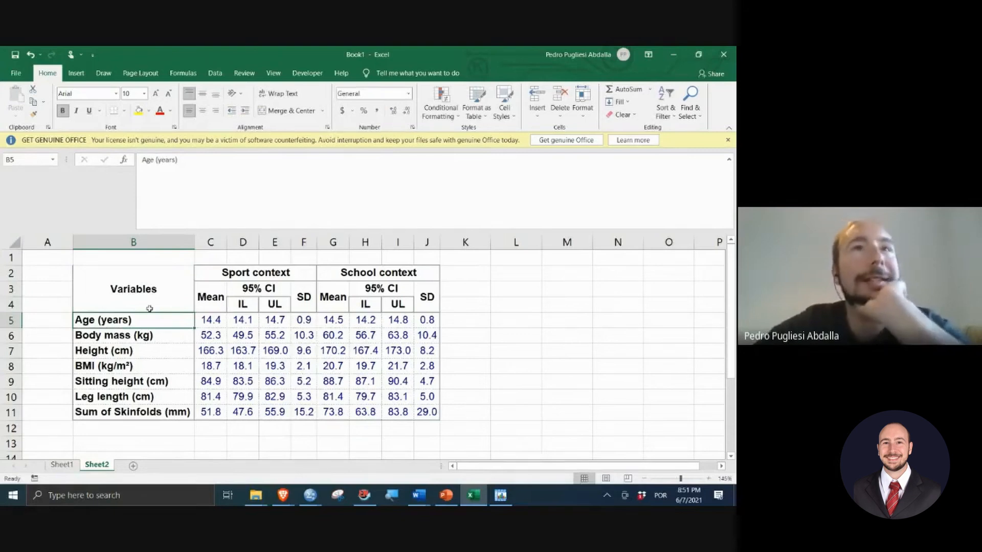
pyautogui.moveTo(149, 309); pyautogui.dragTo(398, 413)
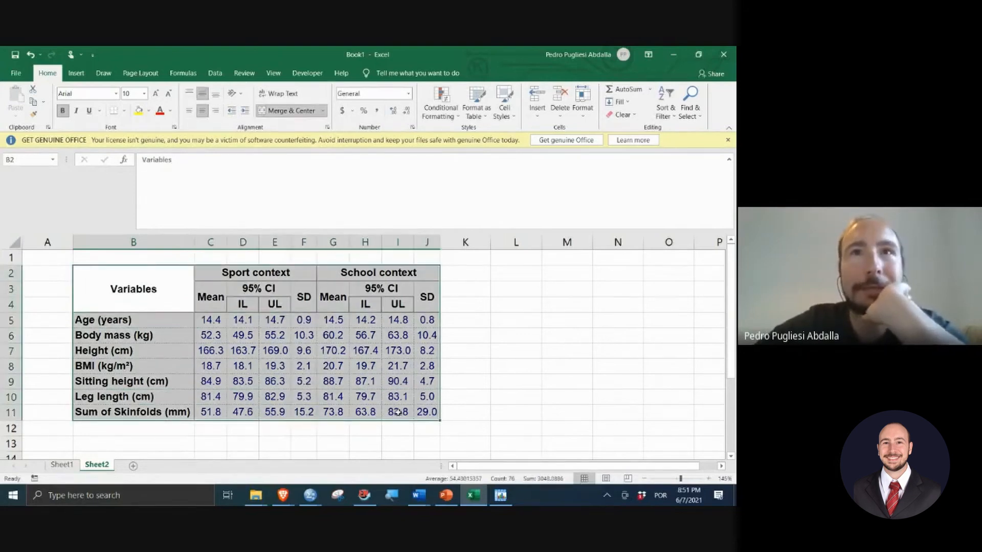
pyautogui.click(471, 347)
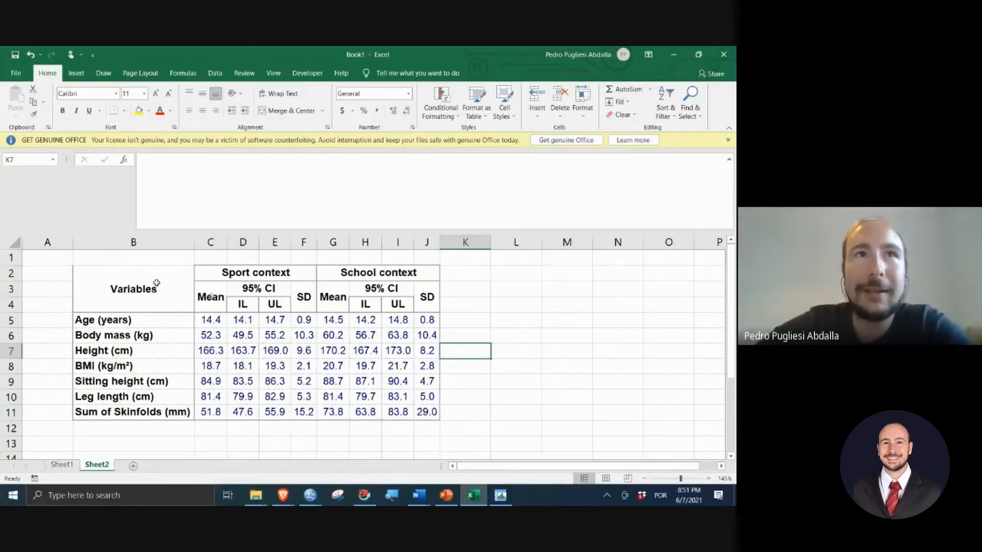
pyautogui.moveTo(278, 274); pyautogui.dragTo(342, 274)
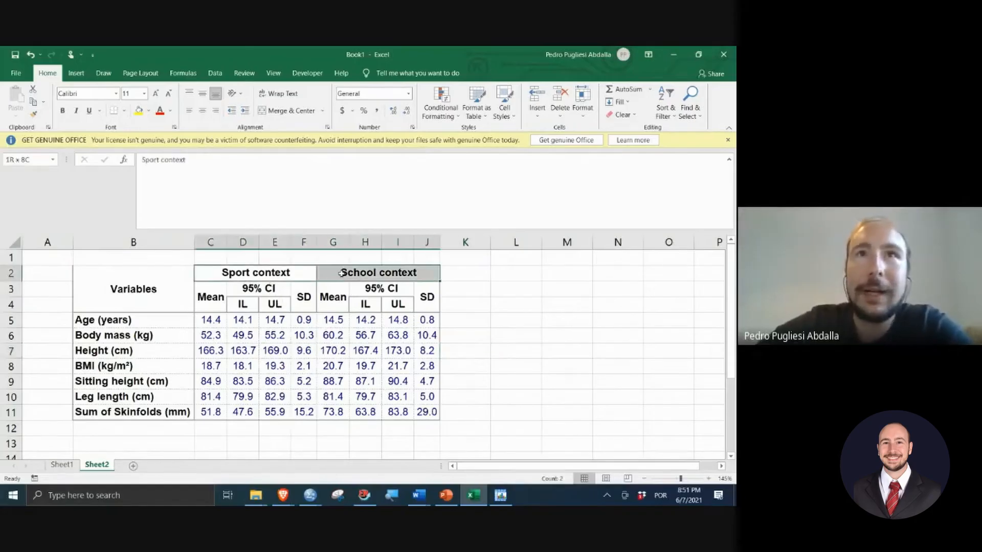
pyautogui.click(311, 276)
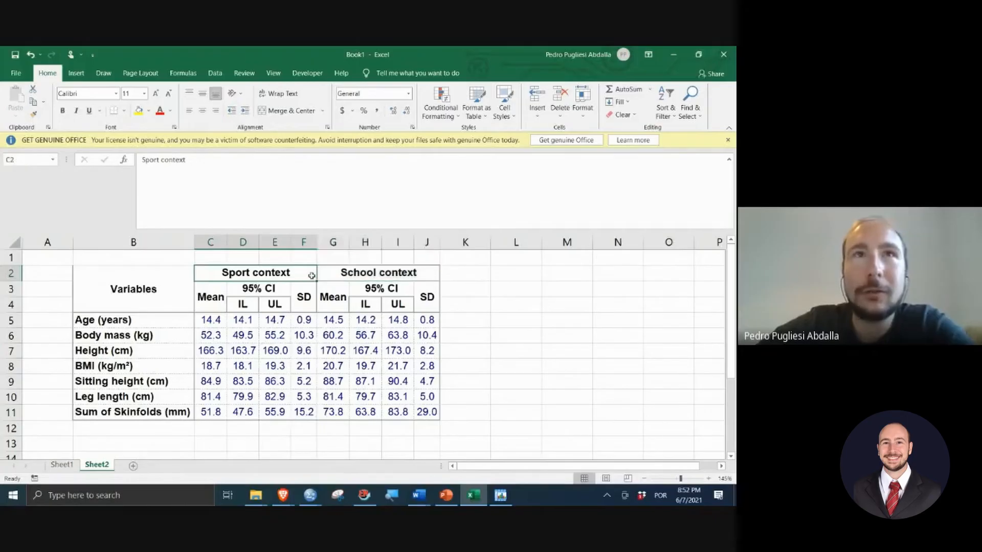
pyautogui.moveTo(303, 276); pyautogui.dragTo(346, 276)
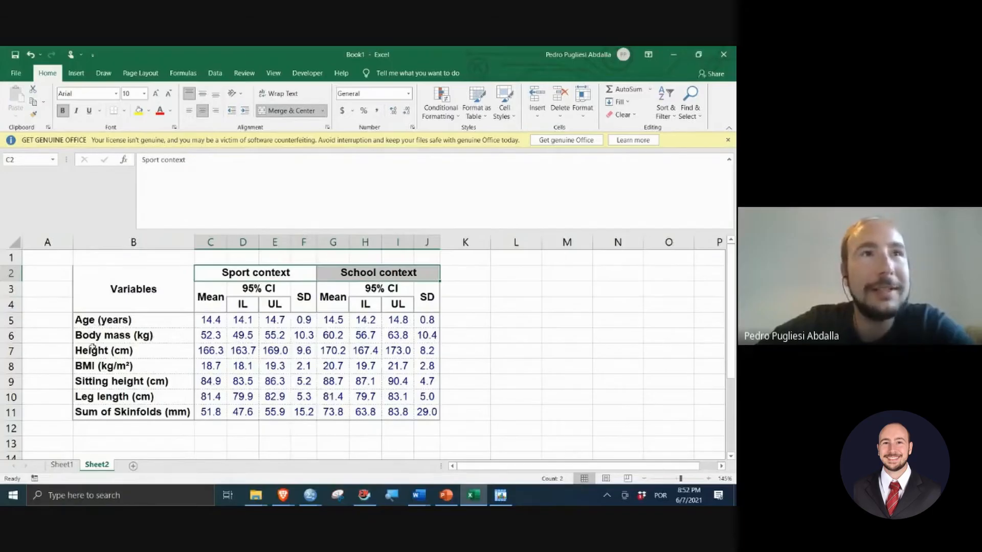
pyautogui.moveTo(90, 335); pyautogui.dragTo(439, 412)
pyautogui.click(463, 399)
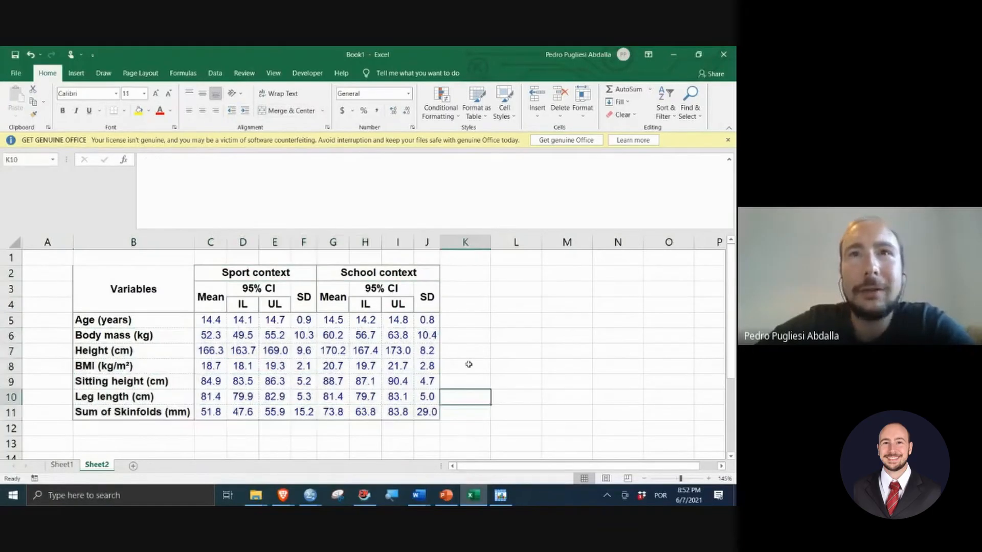
# Step: Merge and center K2:K4 beside the School context block and enter Comparison as its header
pyautogui.click(468, 282)
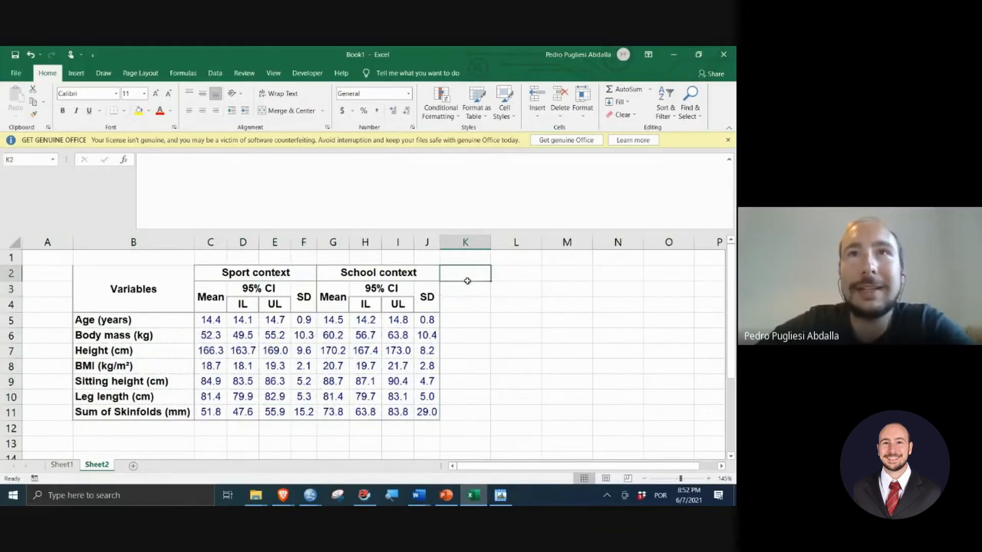
pyautogui.moveTo(467, 281); pyautogui.dragTo(471, 303)
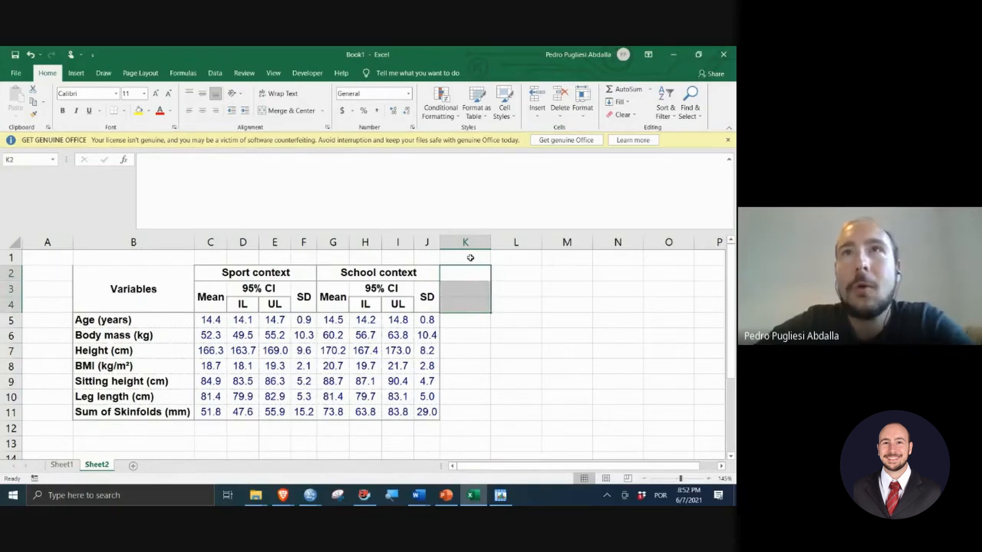
pyautogui.click(276, 112)
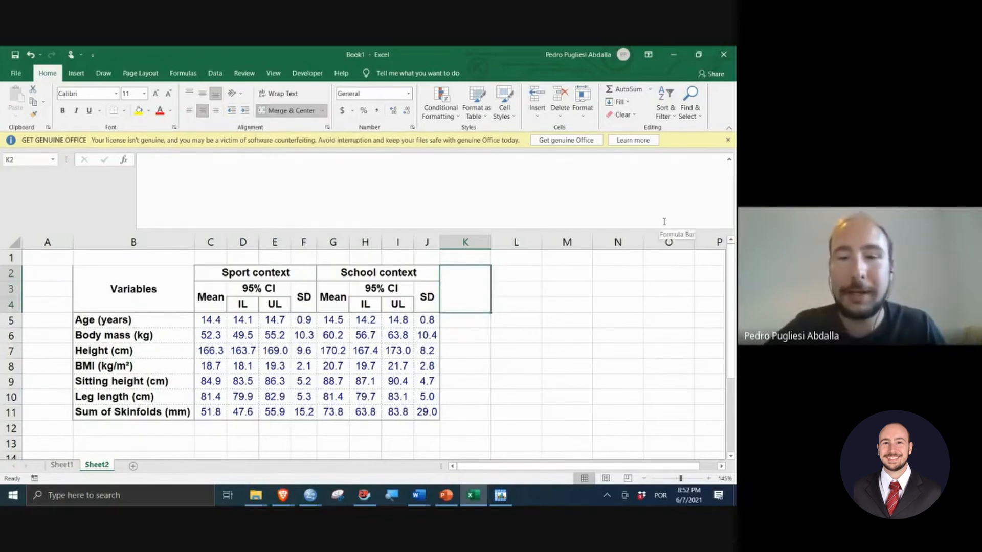
pyautogui.write('Comparison')
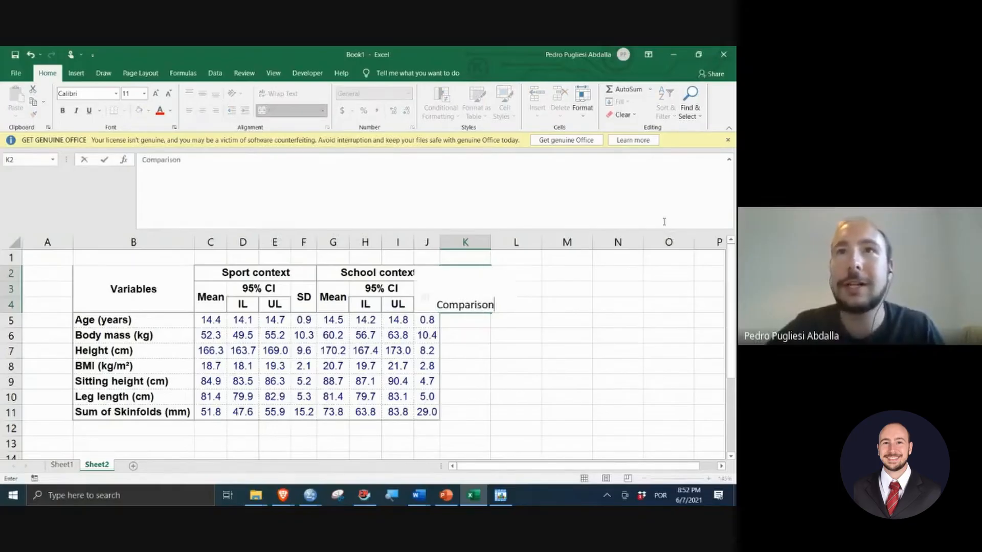
pyautogui.press('Return')
# Step: Autofit column K to its contents and extend its header to read Comparison (t test)
pyautogui.click(481, 277)
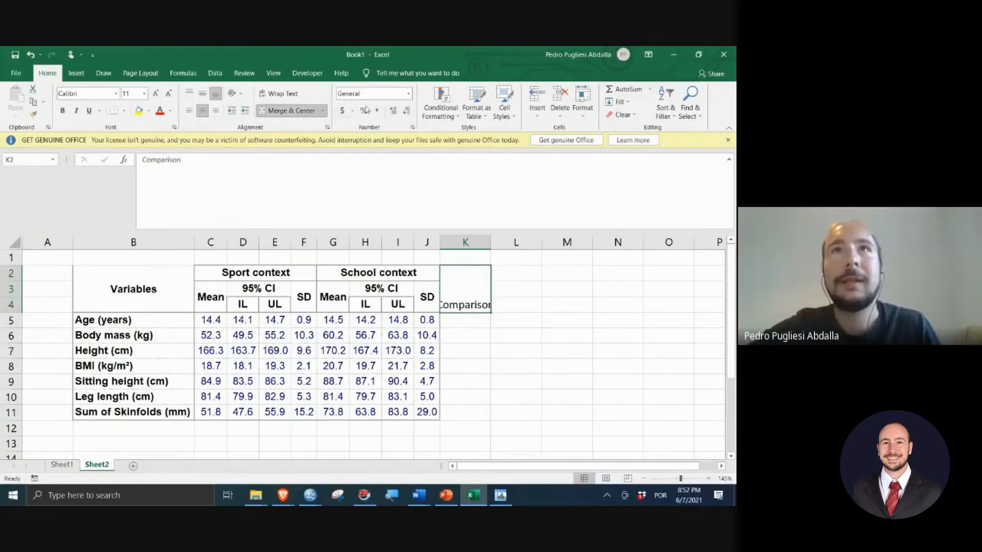
pyautogui.doubleClick(492, 243)
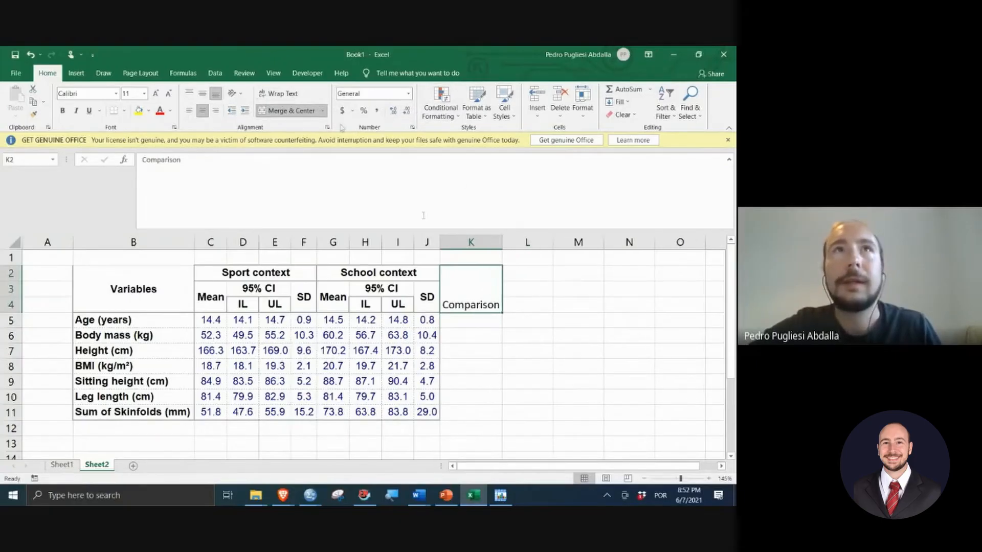
pyautogui.click(532, 190)
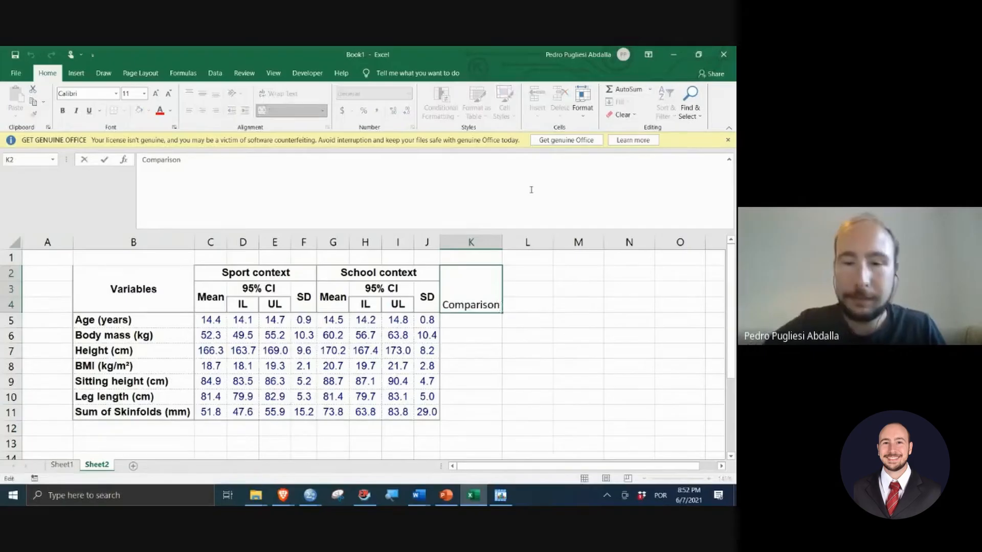
pyautogui.write('(')
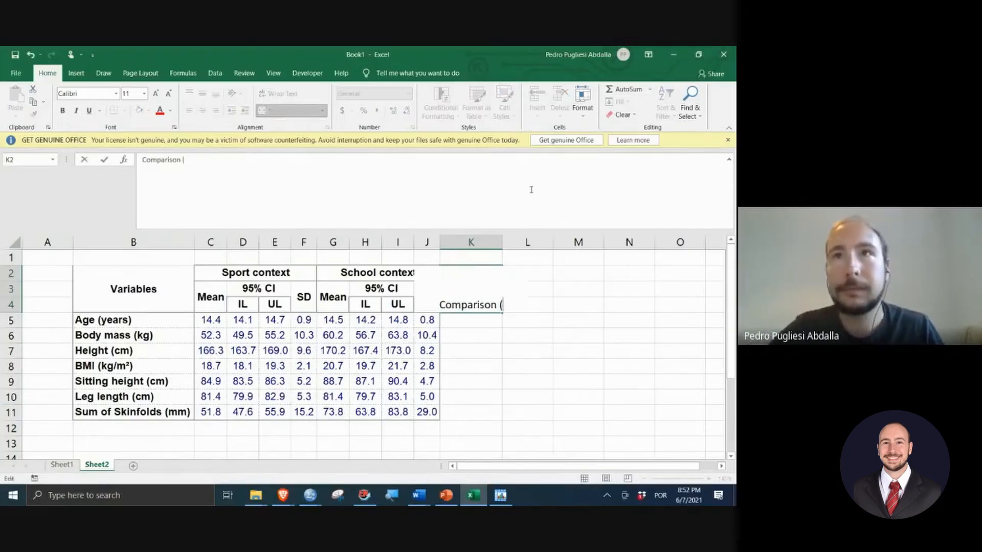
pyautogui.press('BackSpace')
pyautogui.press('BackSpace')
pyautogui.write('(t')
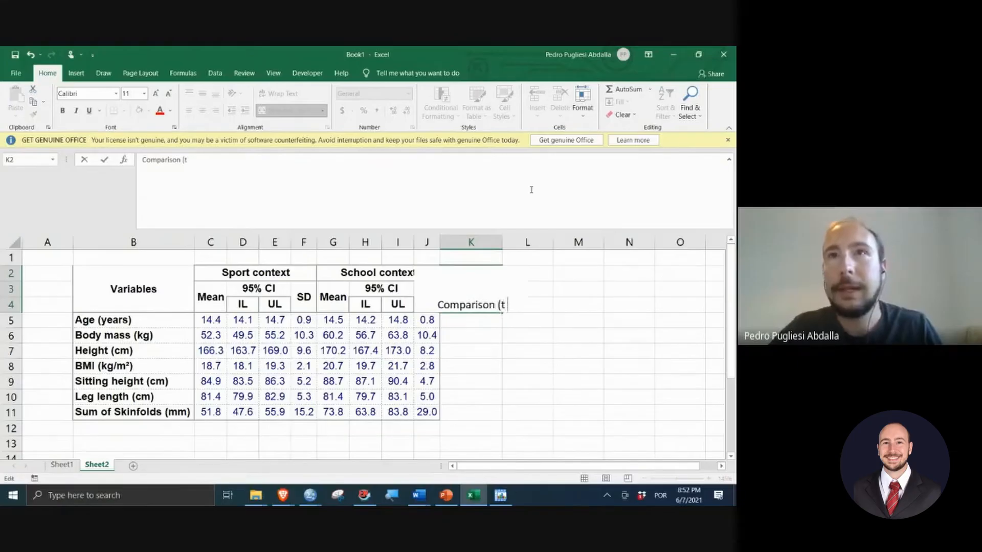
pyautogui.write(' test')
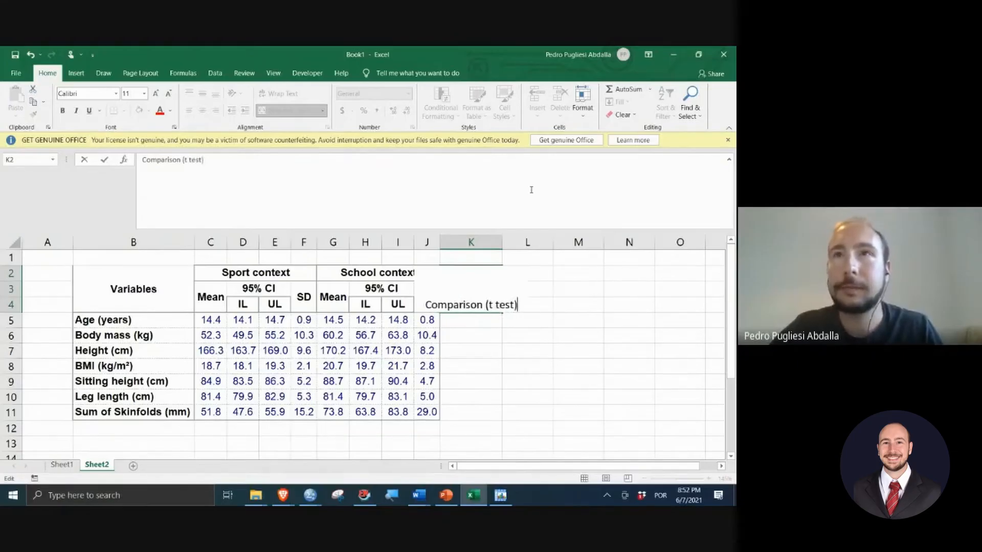
pyautogui.press('Return')
# Step: Unmerge the Comparison (t test) header cell back into K2, K3 and K4
pyautogui.click(489, 305)
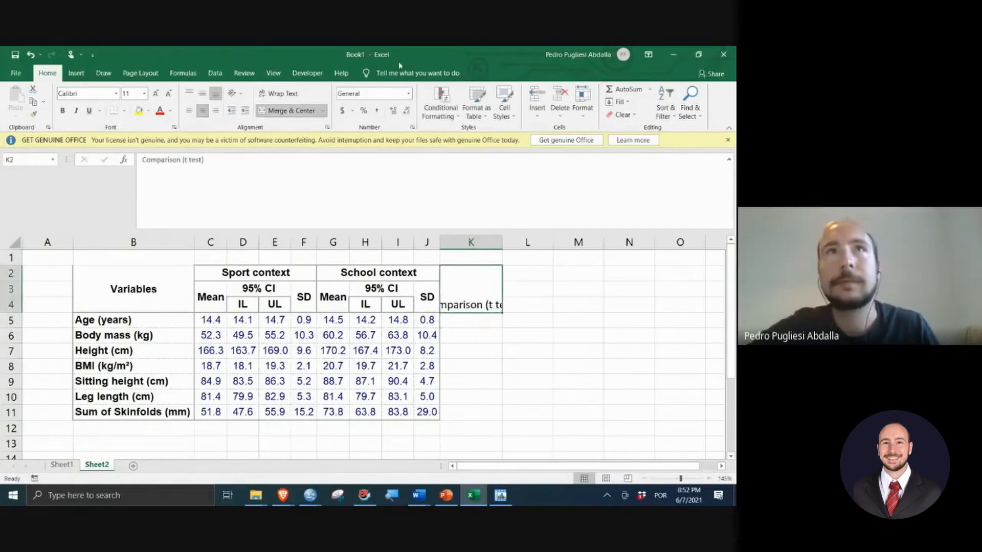
pyautogui.click(290, 110)
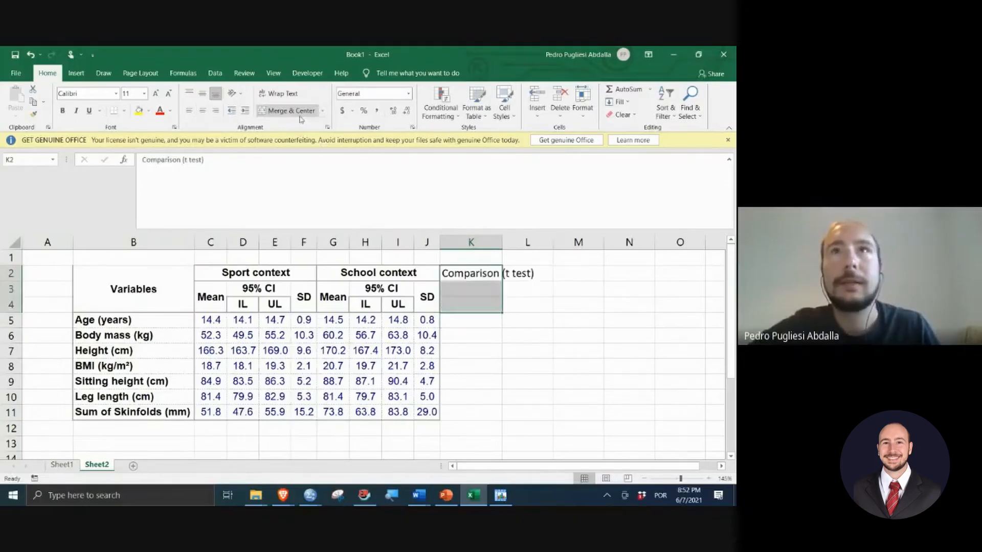
pyautogui.click(508, 302)
pyautogui.click(486, 277)
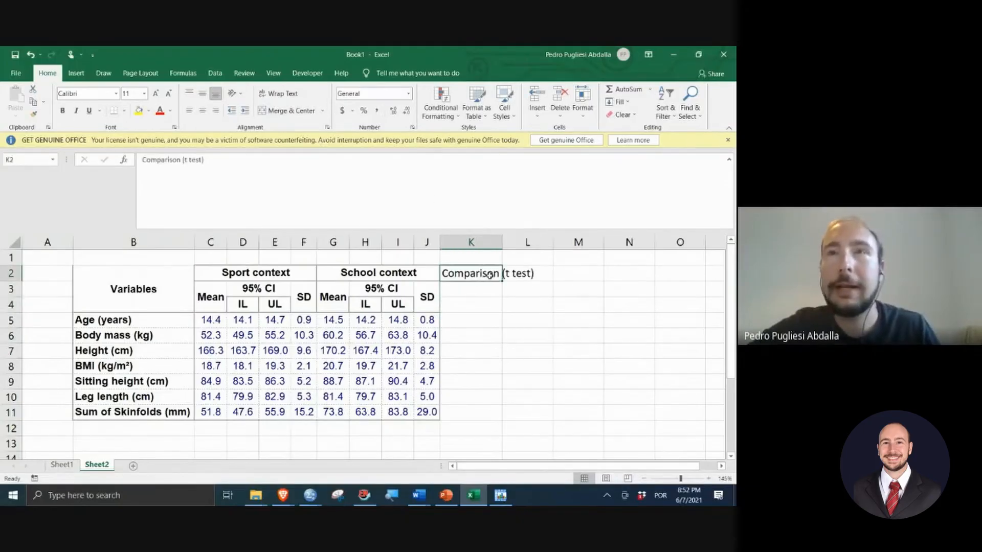
# Step: Enter the subheaders t in K3 and p in L3, and italicize the p
pyautogui.click(488, 292)
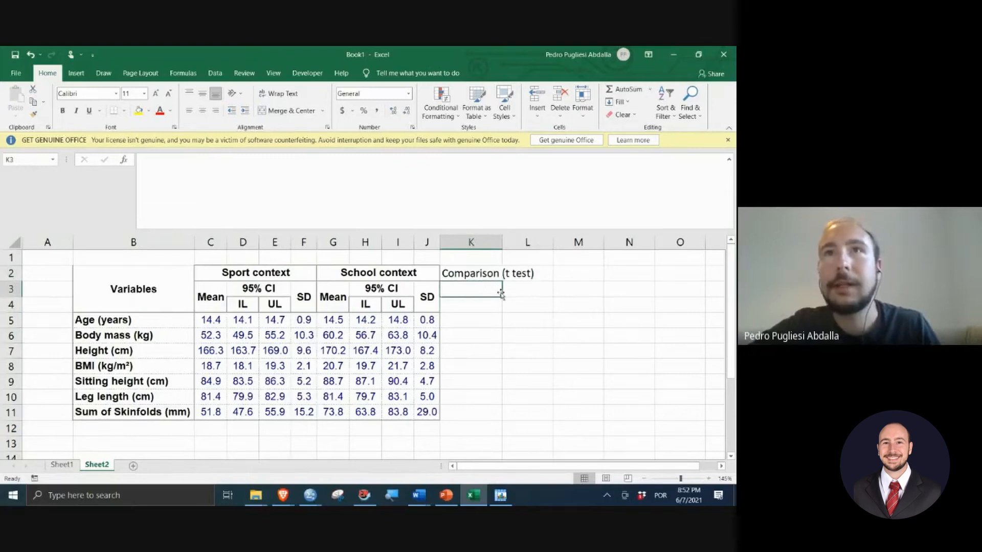
pyautogui.write('t')
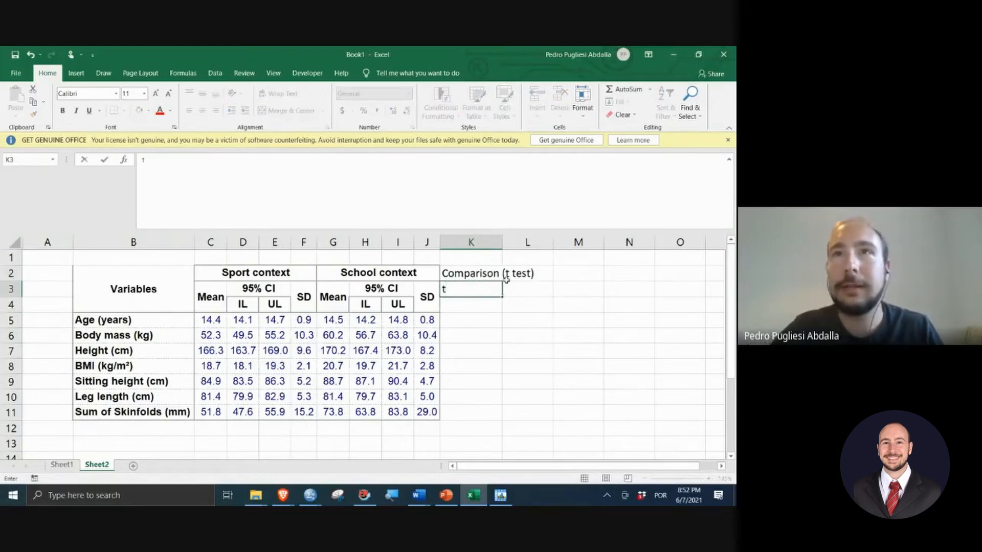
pyautogui.click(507, 285)
pyautogui.write('p')
pyautogui.click(507, 284)
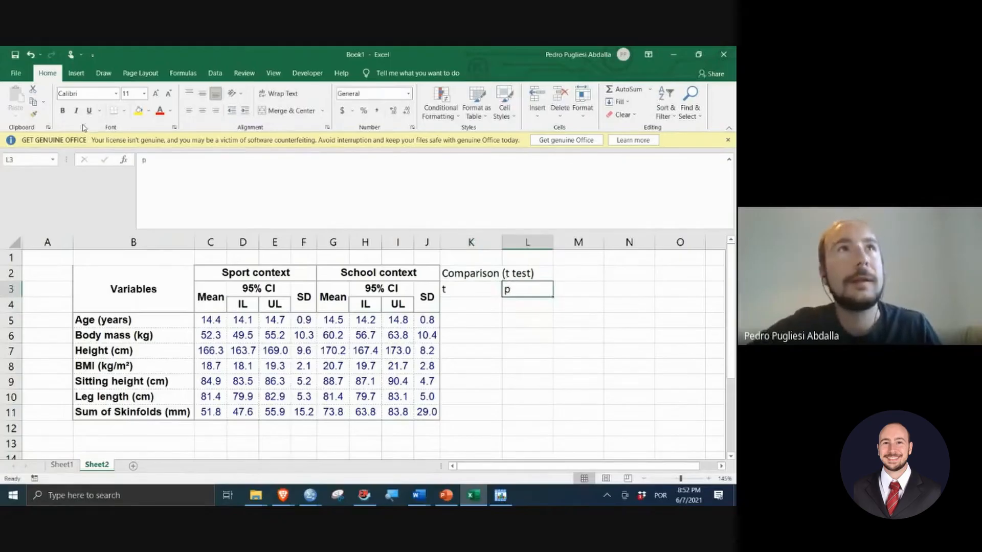
pyautogui.click(76, 111)
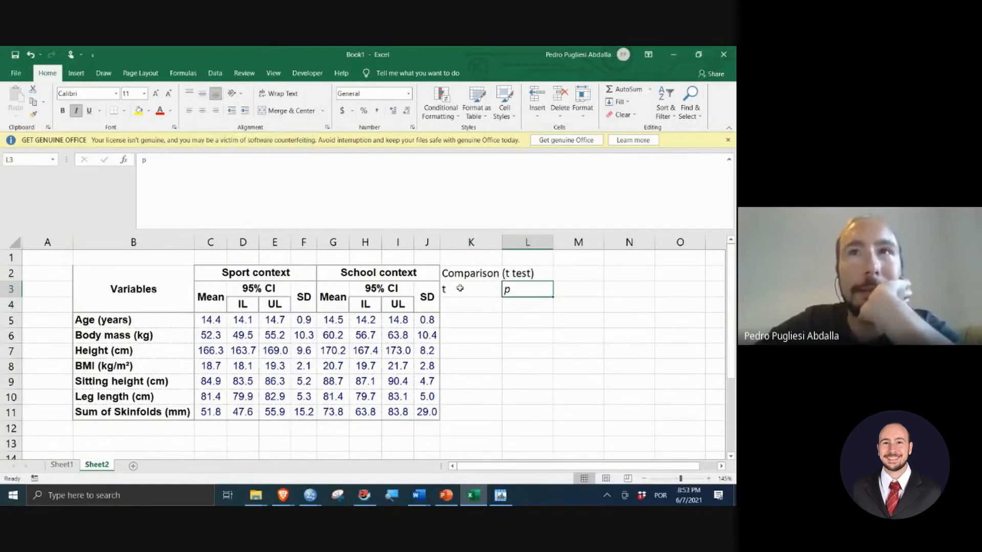
# Step: Merge and center the t subheader across K3:K4, the p subheader across L3:L4, and the Comparison (t test) header across K2:L2
pyautogui.moveTo(458, 289); pyautogui.dragTo(519, 301)
pyautogui.click(288, 112)
pyautogui.click(288, 111)
pyautogui.moveTo(475, 270); pyautogui.dragTo(522, 275)
pyautogui.click(292, 111)
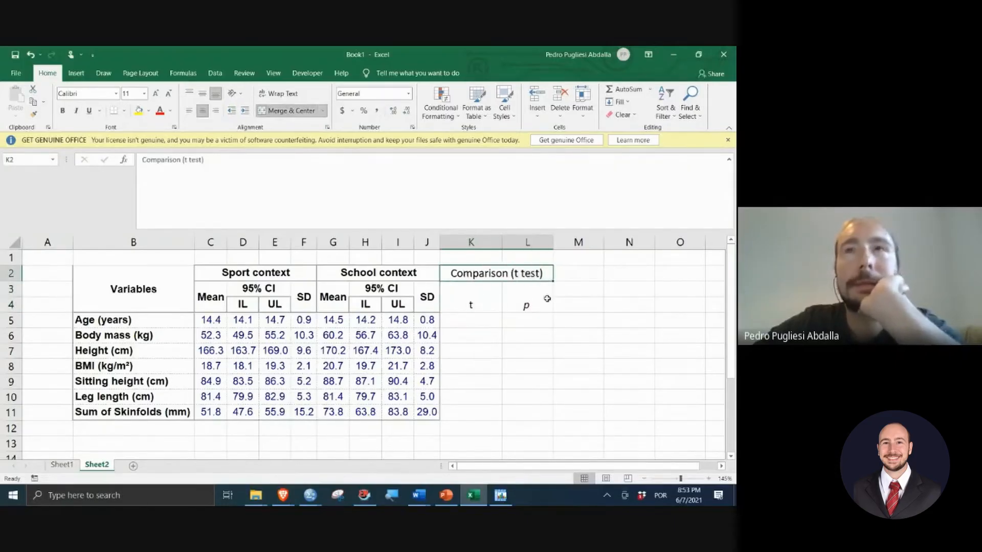
# Step: Middle-align the t and p subheaders vertically in their merged cells
pyautogui.moveTo(478, 301); pyautogui.dragTo(514, 306)
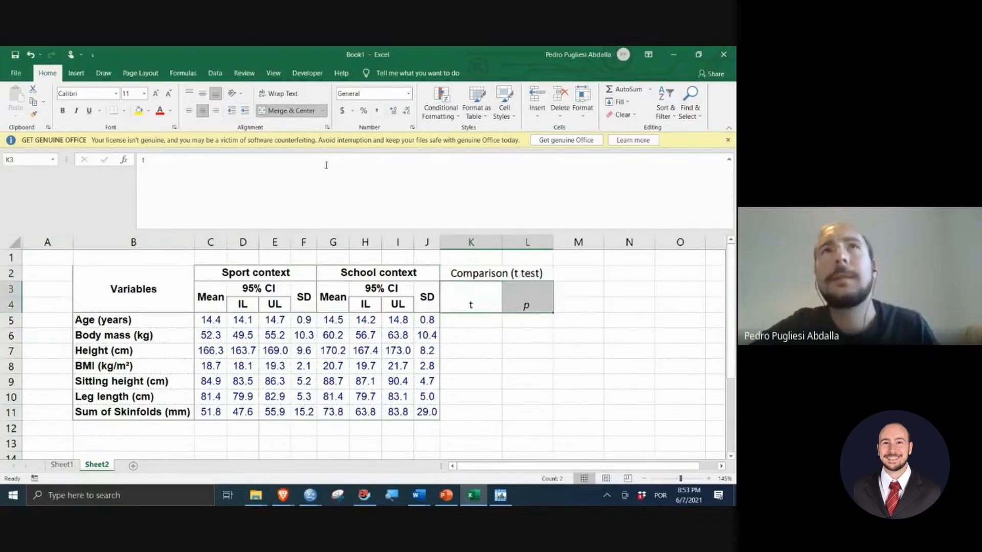
pyautogui.click(203, 93)
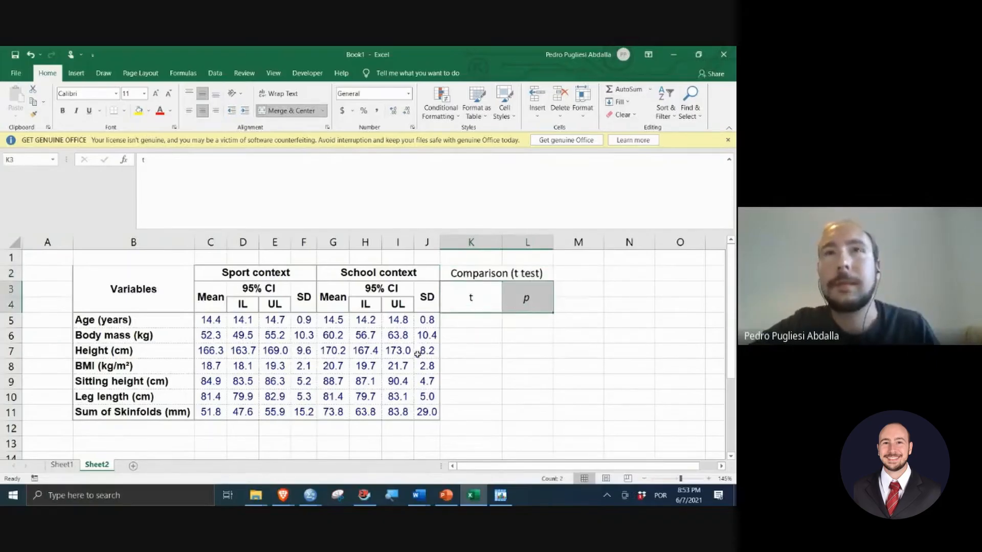
pyautogui.click(458, 366)
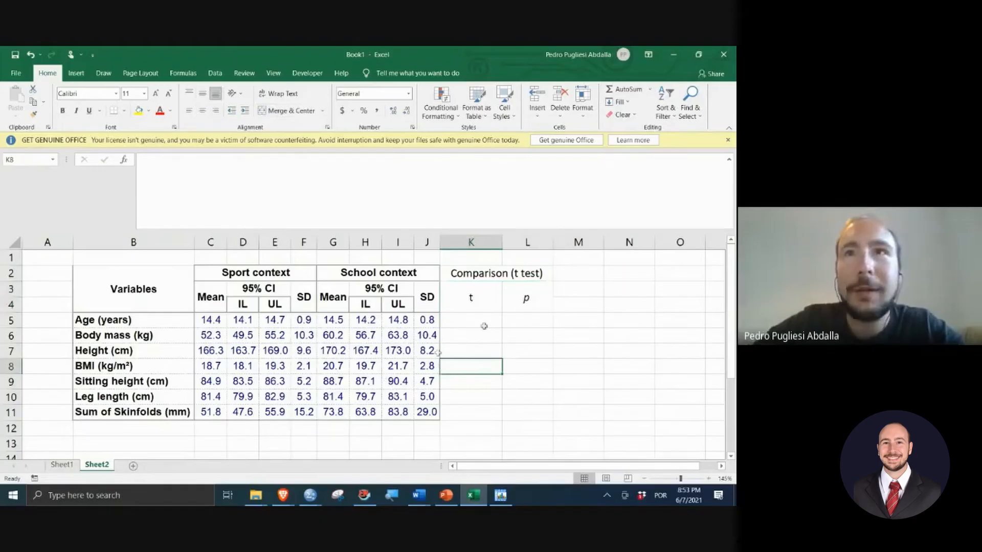
# Step: Switch to the SPSS data window containing the context_1_sport_2_school variable
pyautogui.click(310, 495)
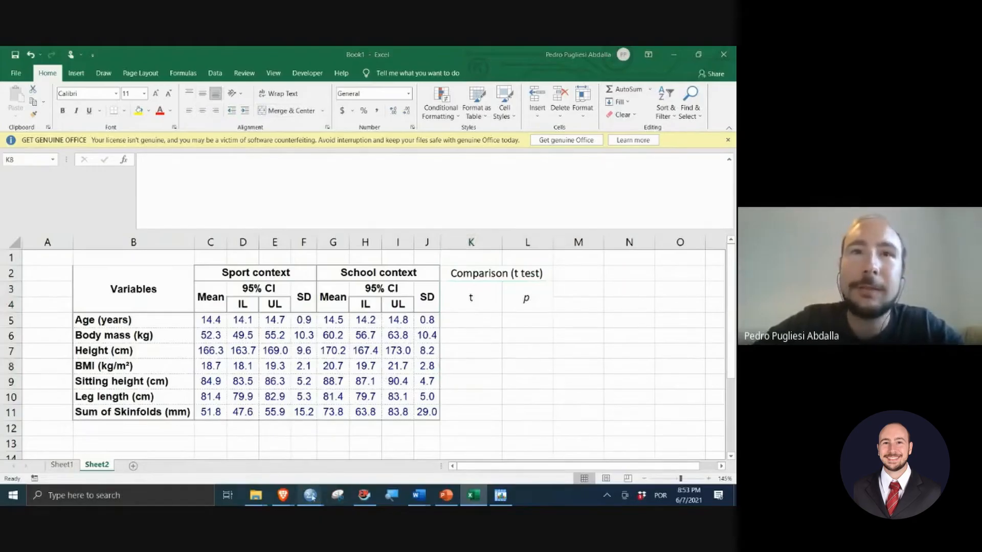
pyautogui.click(431, 450)
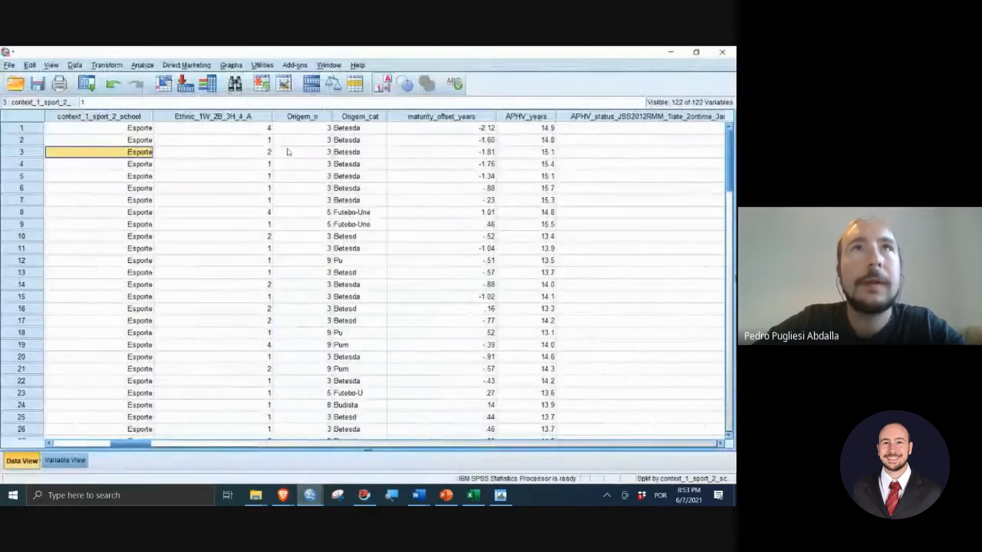
pyautogui.click(142, 66)
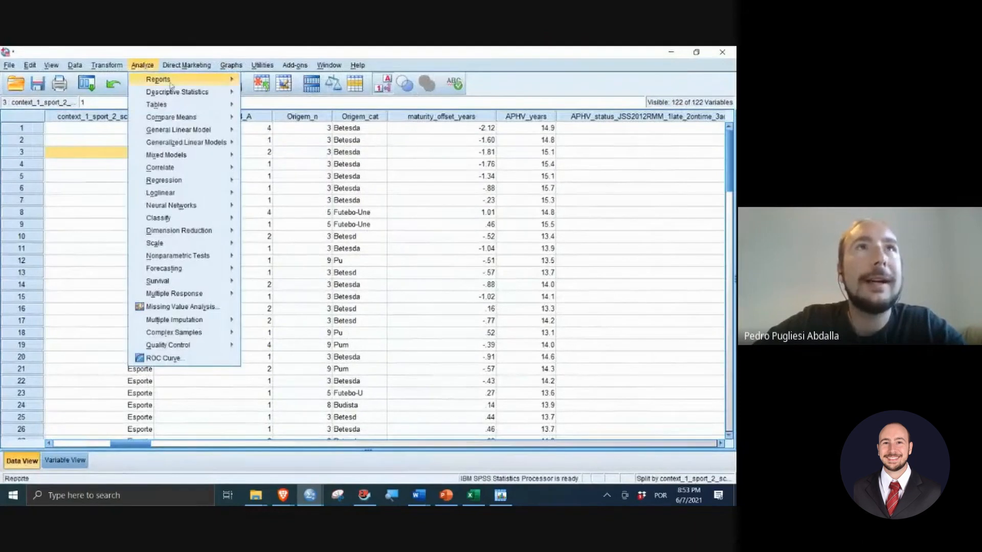
pyautogui.moveTo(201, 122)
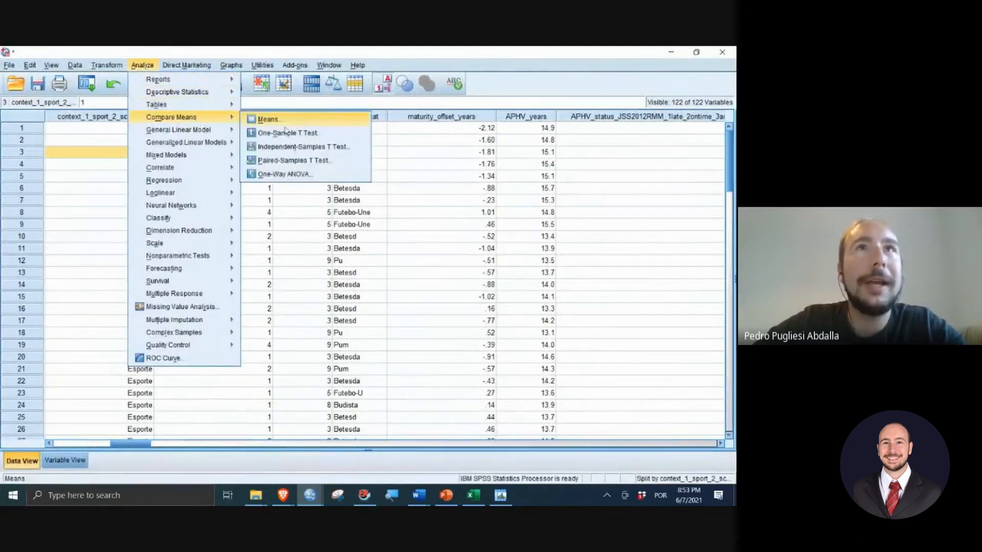
pyautogui.click(315, 147)
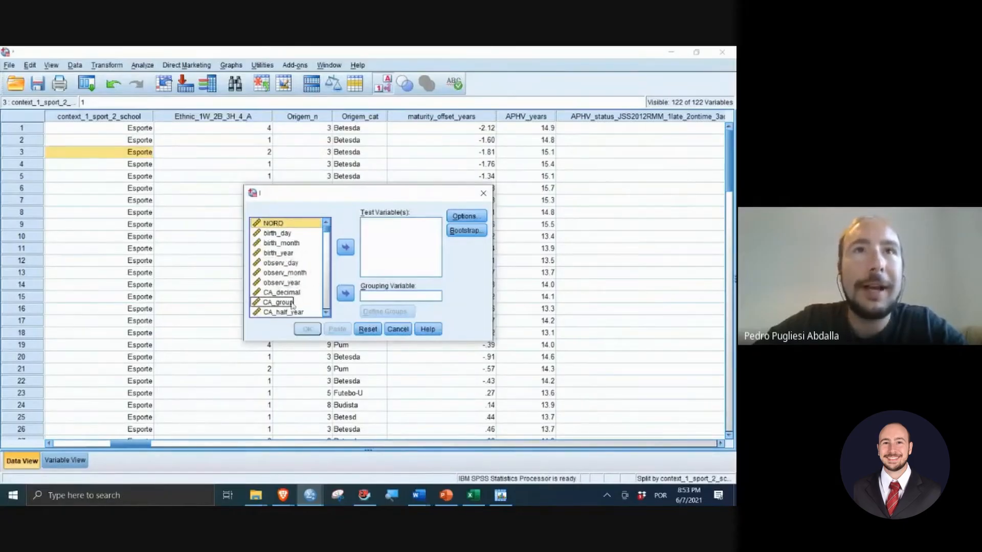
pyautogui.scroll(-1, 291, 306)
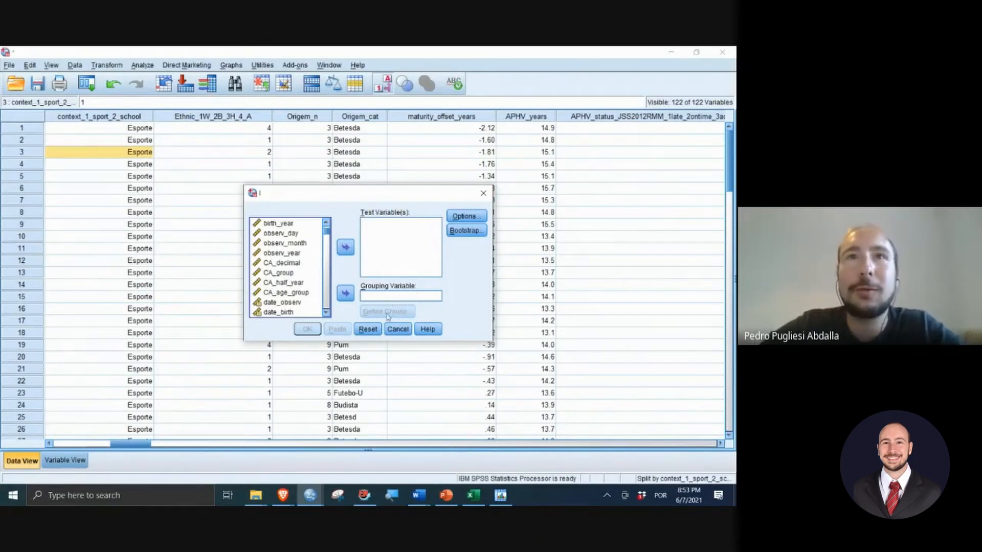
pyautogui.click(483, 193)
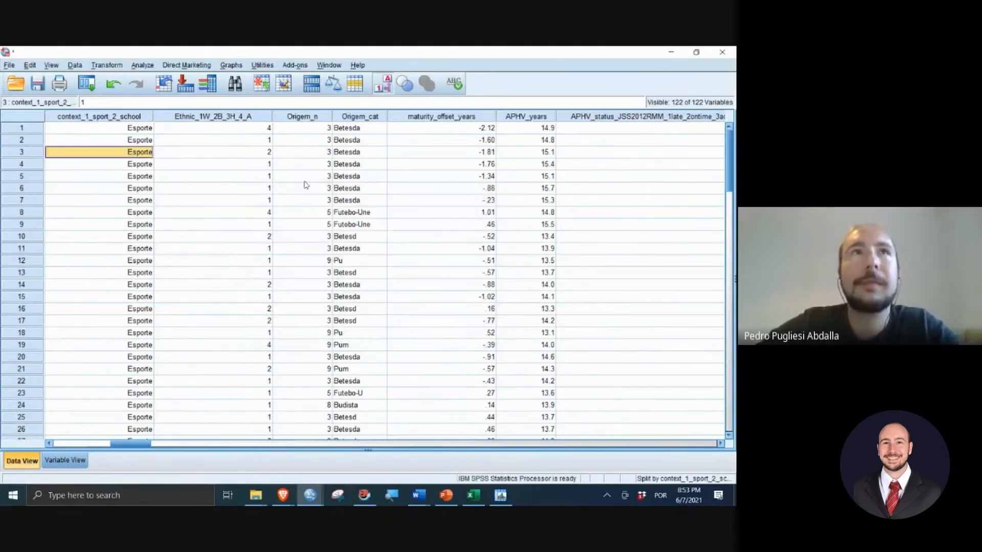
# Step: Turn off the file split by setting it to analyze all cases without creating groups
pyautogui.click(142, 67)
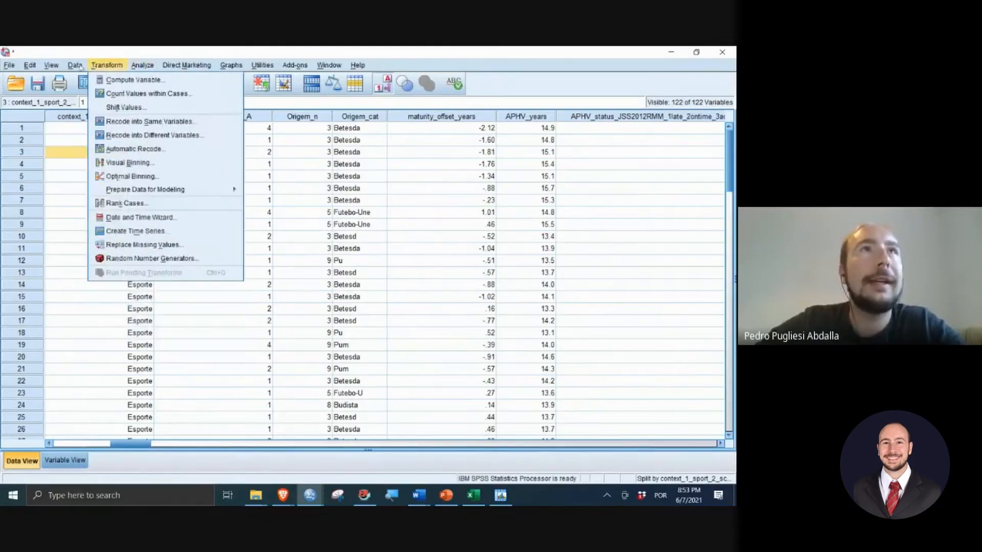
pyautogui.moveTo(75, 66)
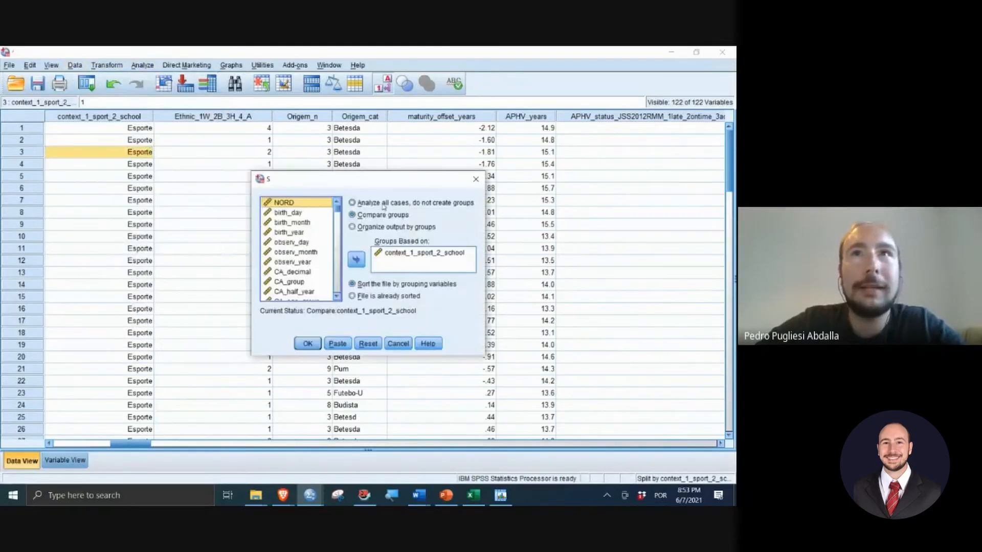
pyautogui.click(382, 203)
pyautogui.click(305, 344)
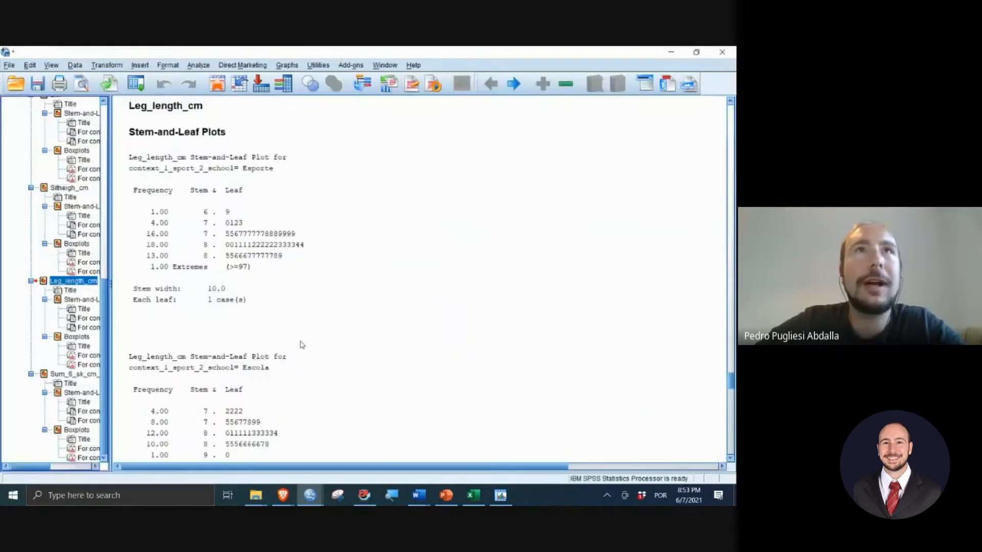
# Step: Start an Independent-Samples T Test and add CA_decimal as the first test variable
pyautogui.click(198, 65)
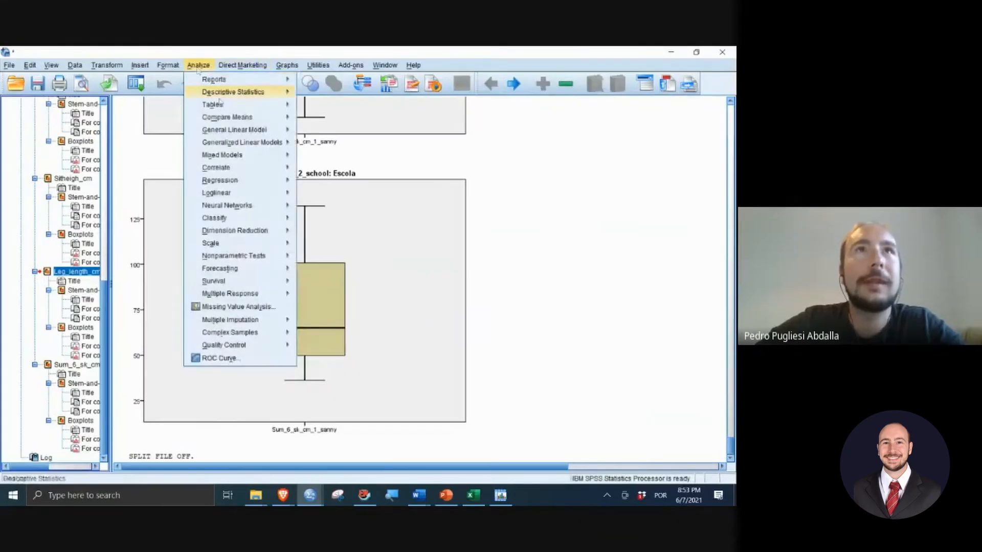
pyautogui.moveTo(228, 117)
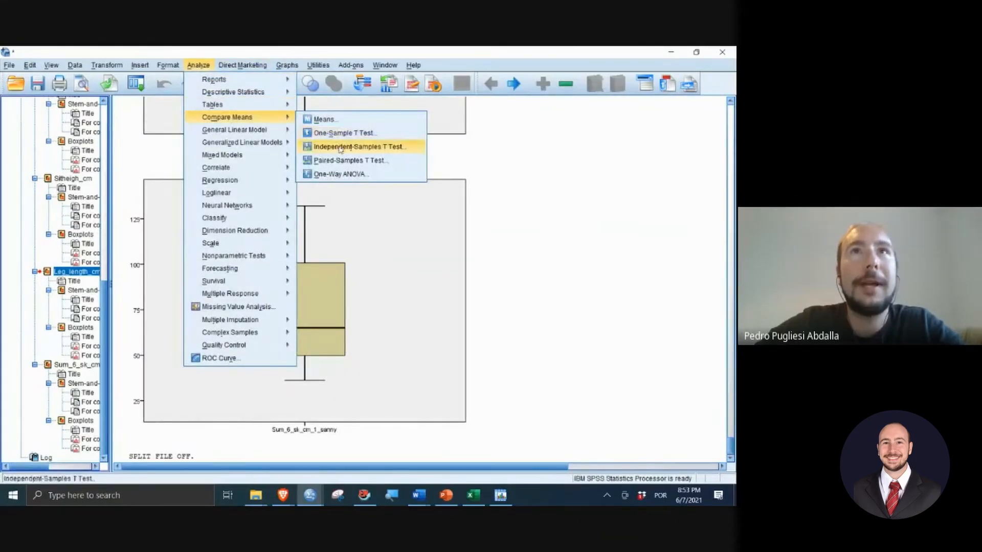
pyautogui.click(340, 148)
pyautogui.scroll(-1, 298, 261)
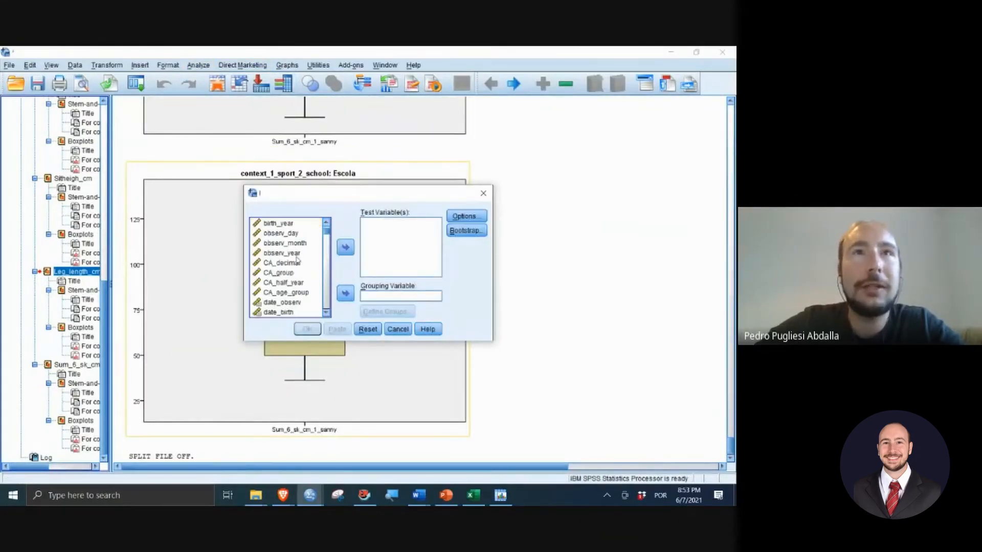
pyautogui.click(297, 294)
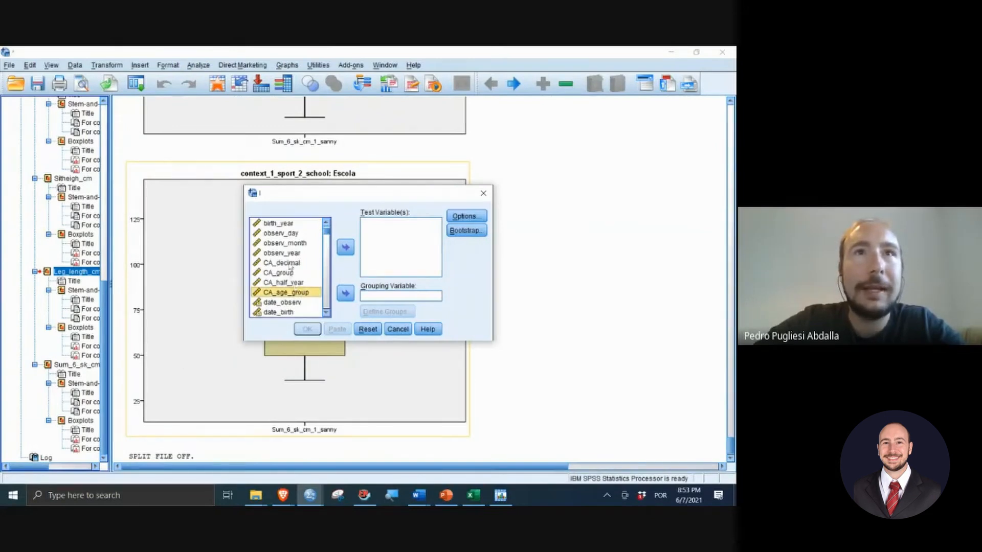
pyautogui.click(289, 264)
pyautogui.click(346, 248)
pyautogui.scroll(1, 297, 255)
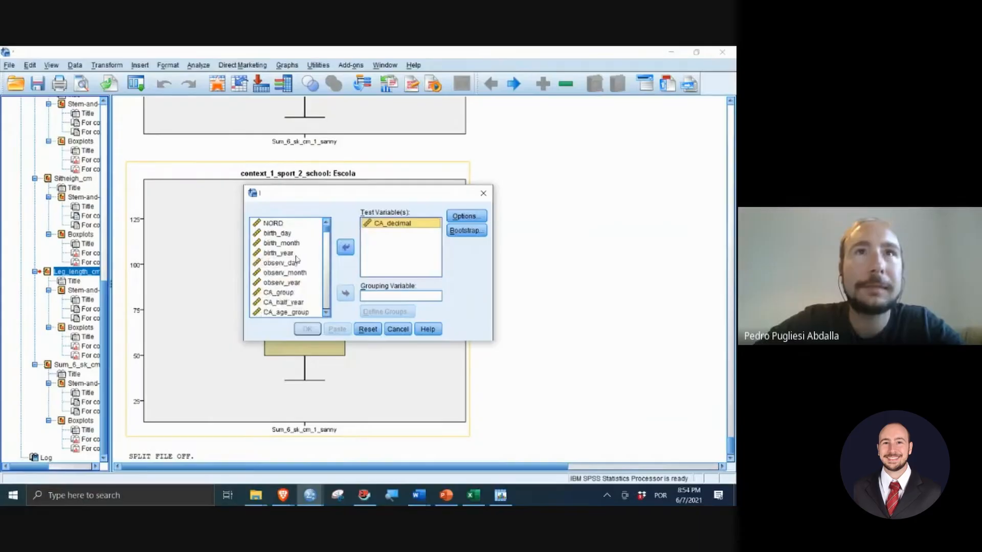
# Step: Check the variable order in the Excel table, and return to the t test setup in the SPSS output window
pyautogui.click(476, 500)
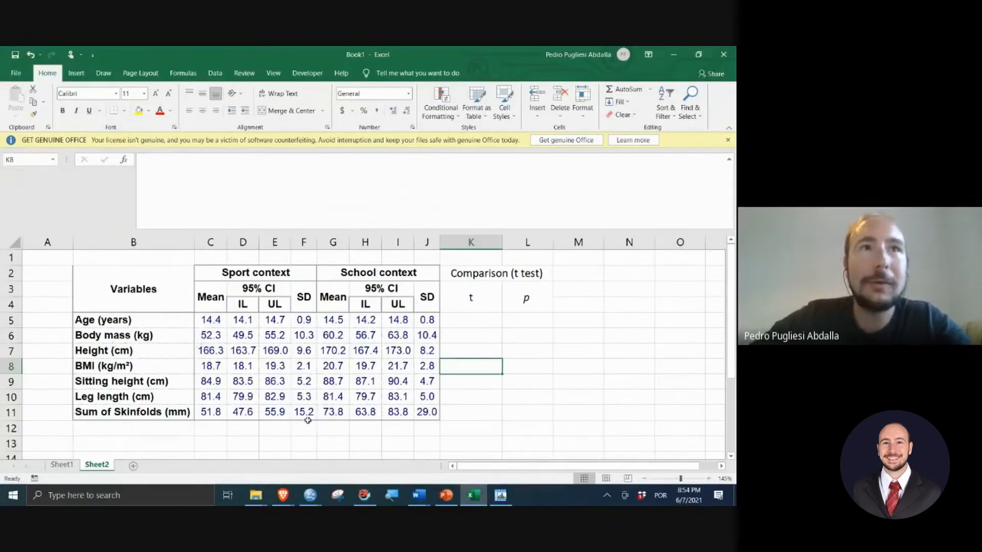
pyautogui.click(501, 495)
pyautogui.click(501, 496)
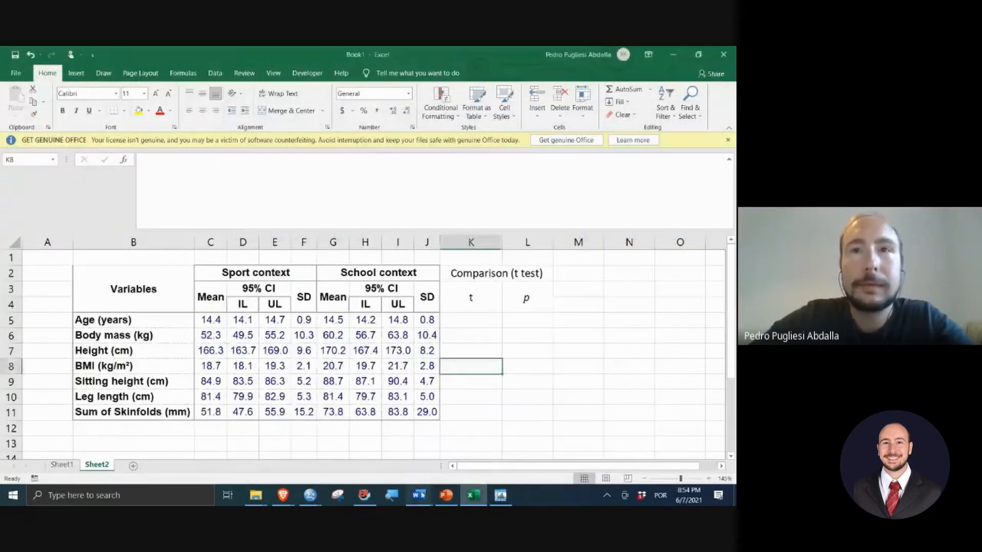
pyautogui.moveTo(419, 495)
pyautogui.moveTo(310, 495)
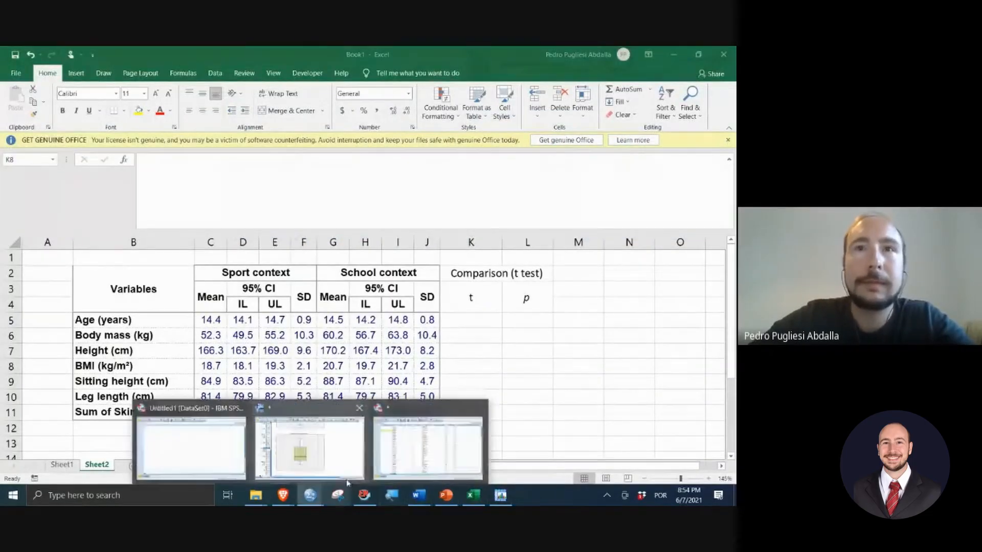
pyautogui.click(377, 400)
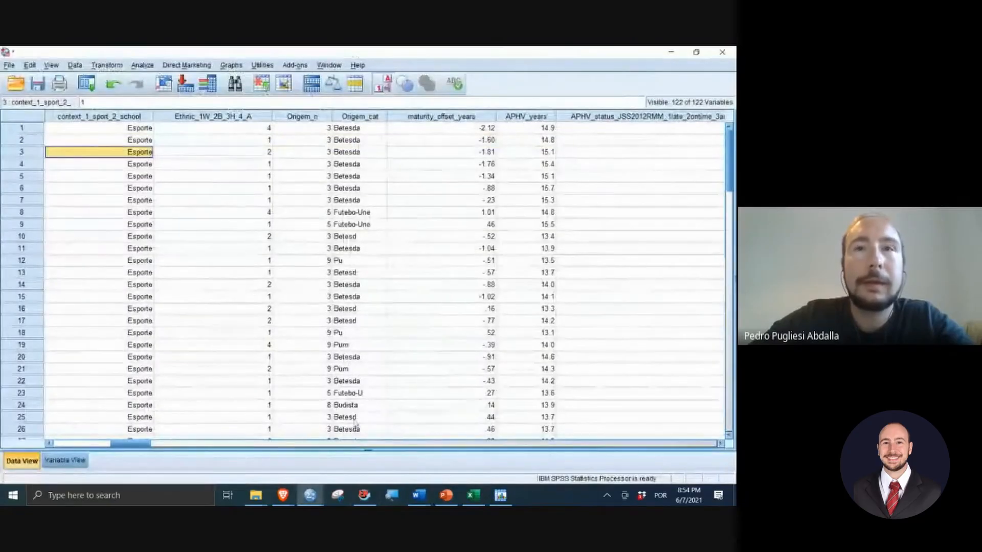
pyautogui.moveTo(310, 495)
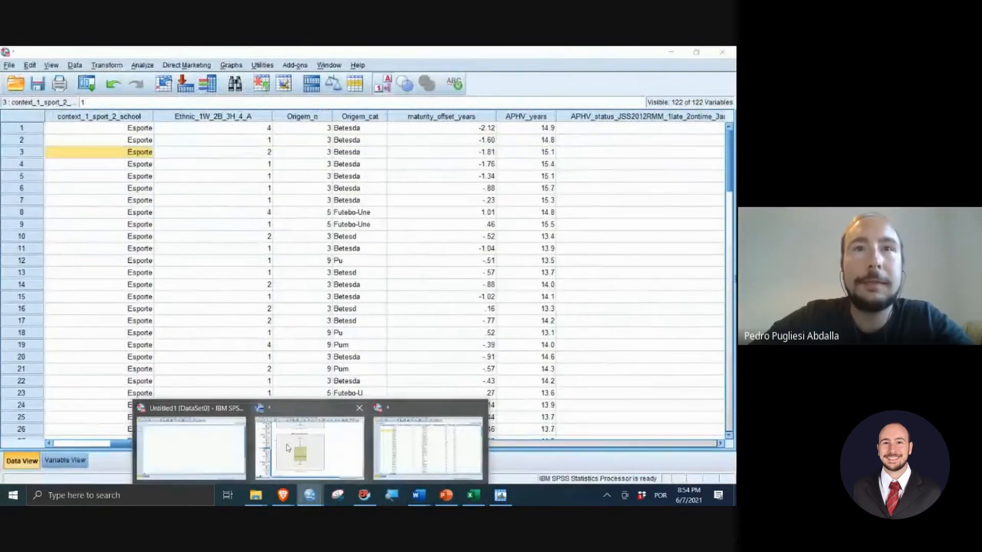
pyautogui.click(287, 448)
# Step: Find Body_mass_kg in the variable list and add it to the test variables
pyautogui.scroll(-5, 310, 245)
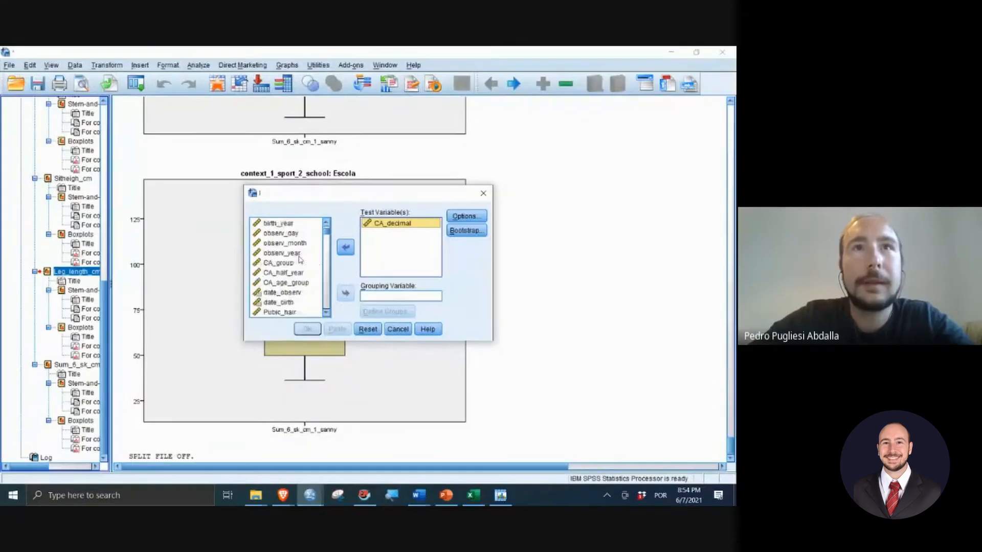
pyautogui.scroll(5, 305, 262)
pyautogui.click(301, 272)
pyautogui.scroll(-3, 302, 274)
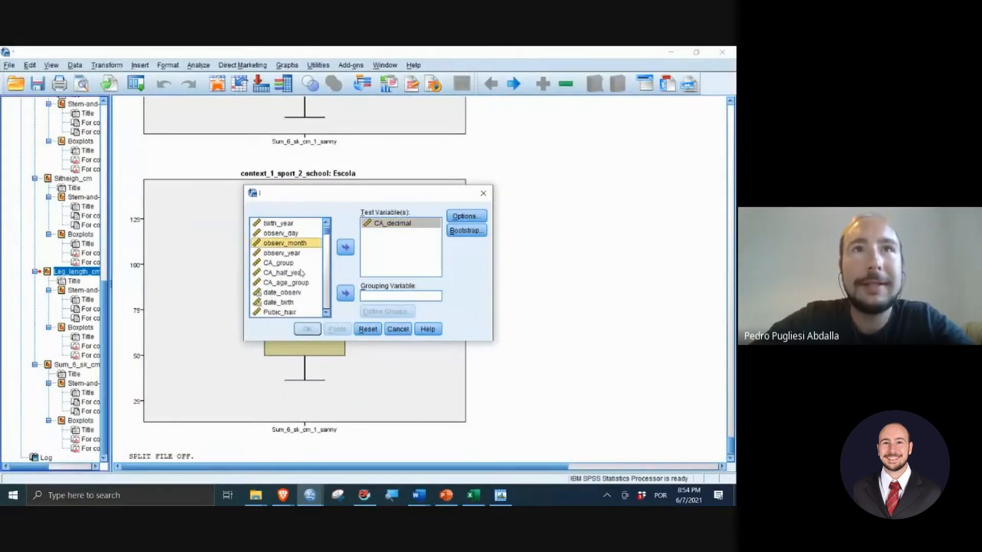
pyautogui.scroll(-1, 302, 278)
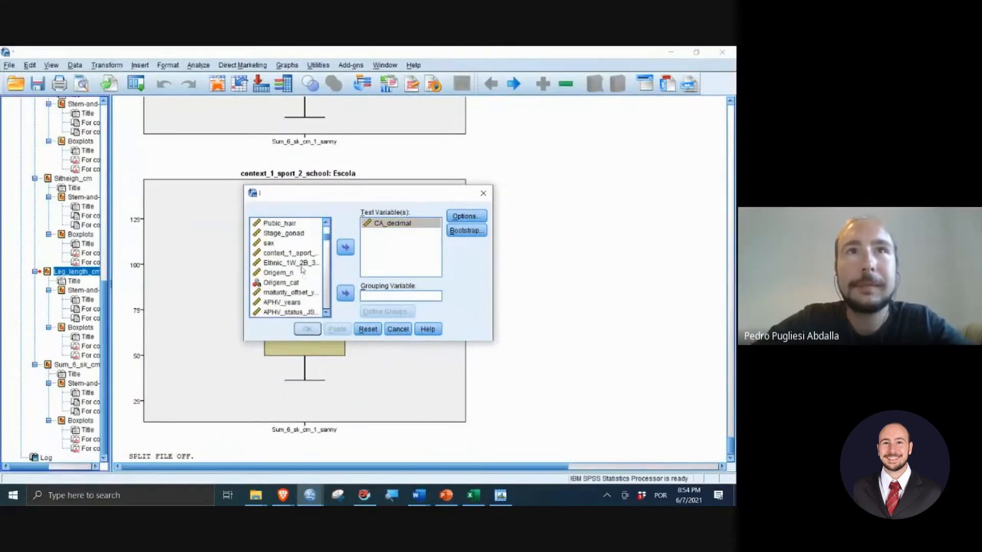
pyautogui.press('b')
pyautogui.press('b')
pyautogui.press('b')
pyautogui.press('b')
pyautogui.press('b')
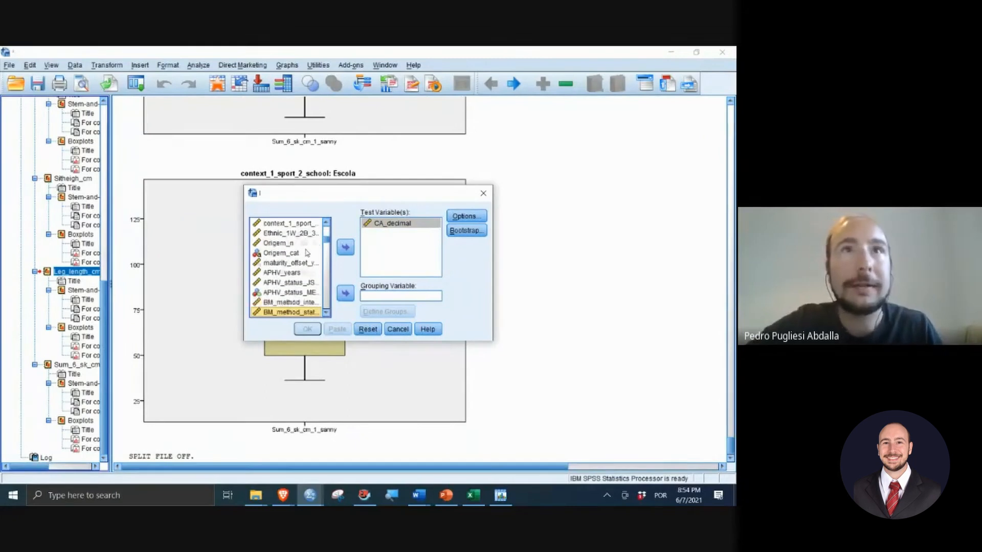
pyautogui.press('b')
pyautogui.press('b')
pyautogui.press('b')
pyautogui.press('b')
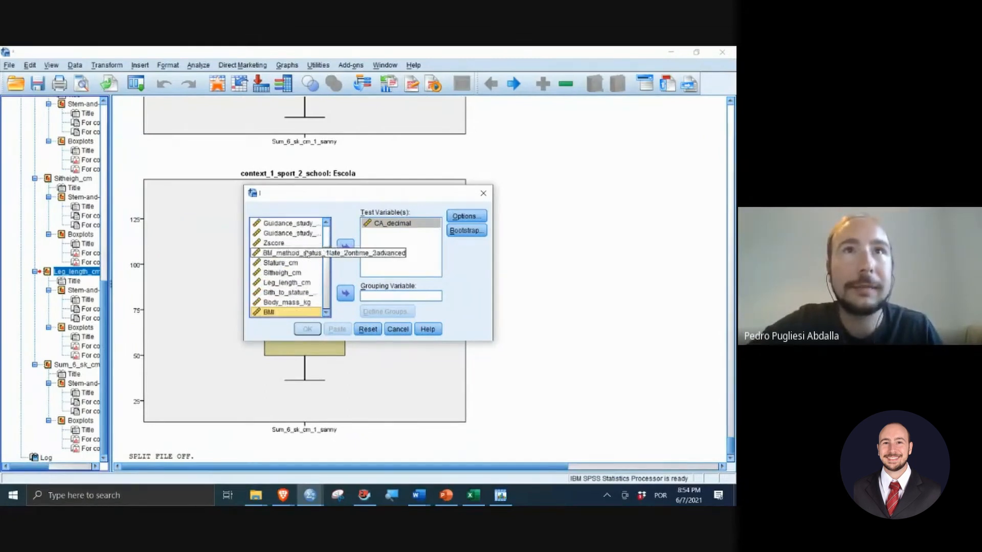
pyautogui.click(347, 249)
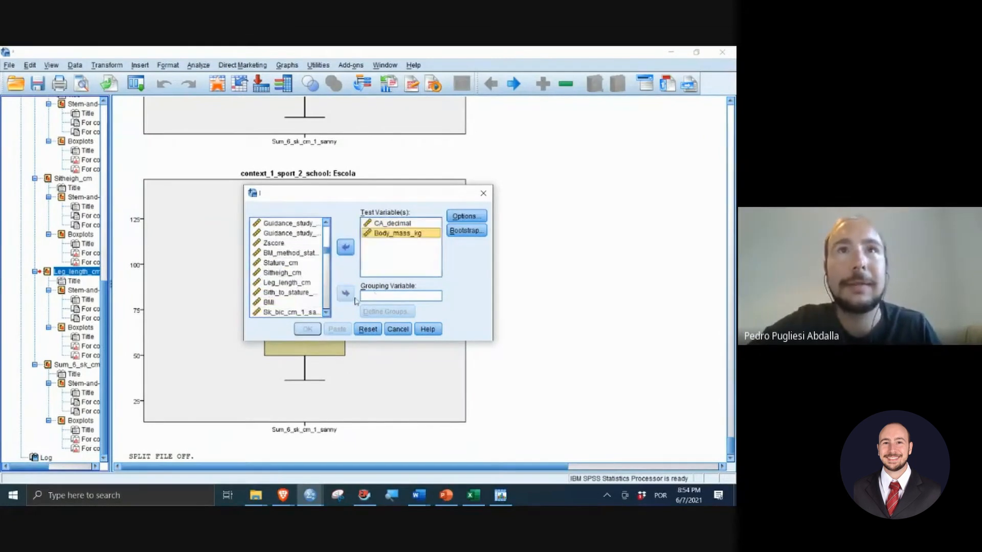
# Step: Find Stature_cm in the variable list and add it to the test variables
pyautogui.press('s')
pyautogui.press('s')
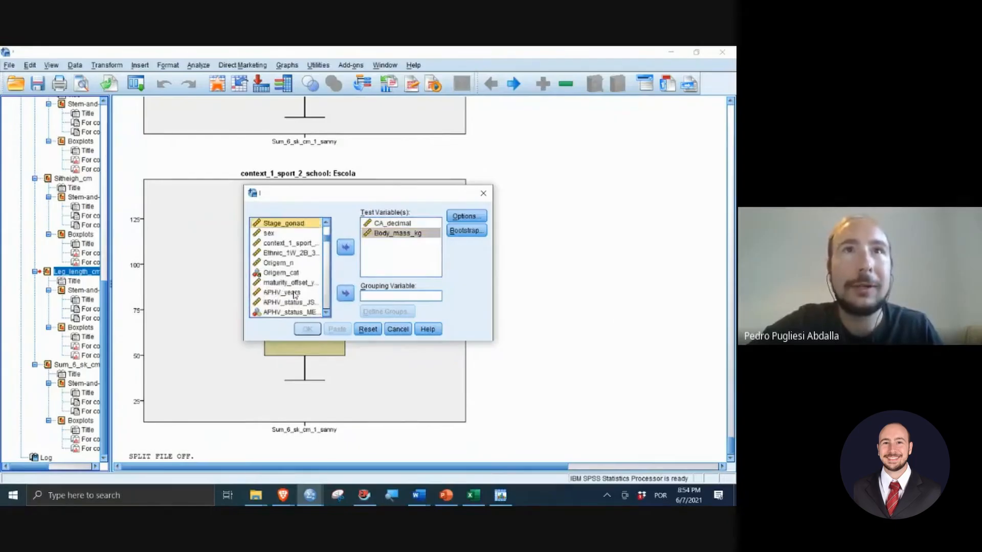
pyautogui.press('s')
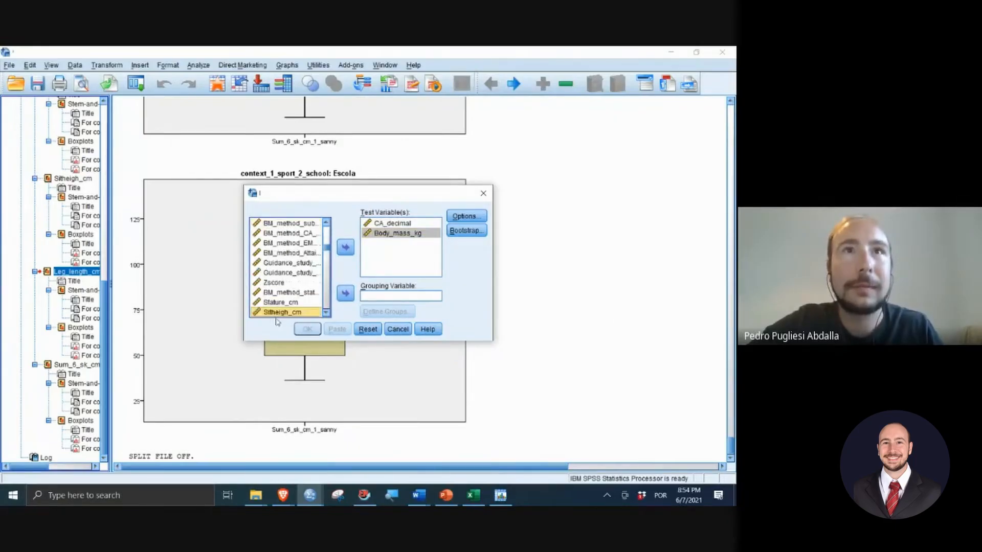
pyautogui.click(281, 302)
pyautogui.click(344, 249)
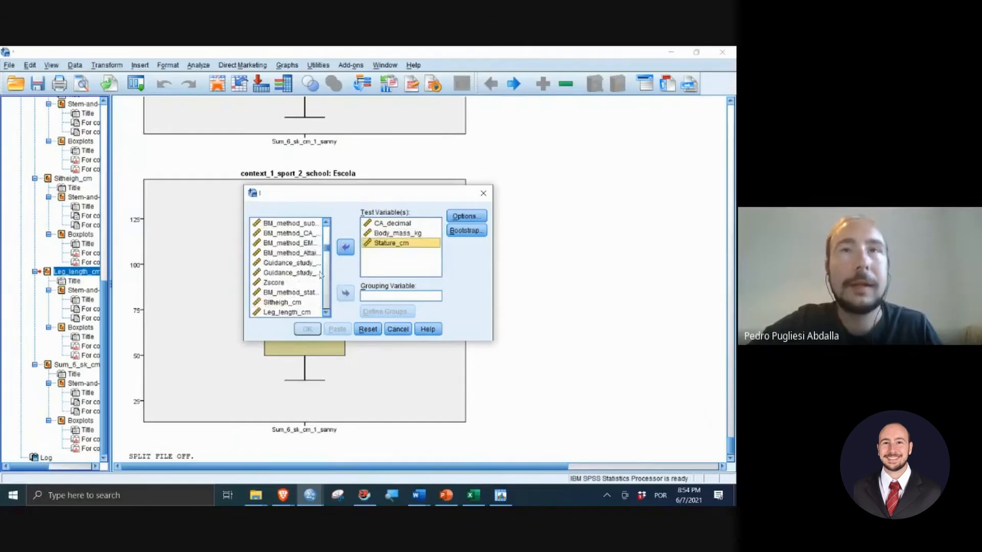
# Step: Find BMI in the variable list, add it to the test variables, and switch to the Excel table to check the variable order
pyautogui.click(293, 274)
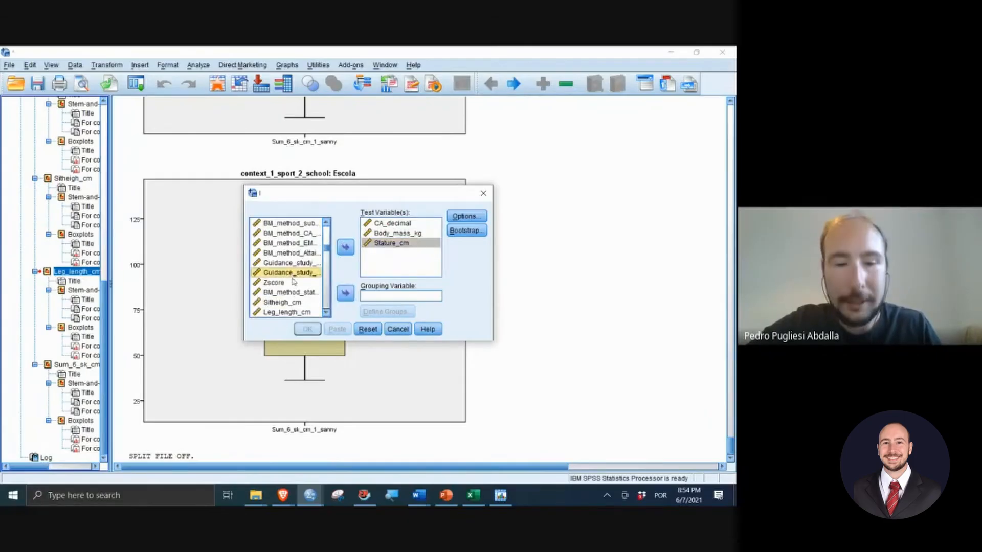
pyautogui.press('b')
pyautogui.press('b')
pyautogui.press('b')
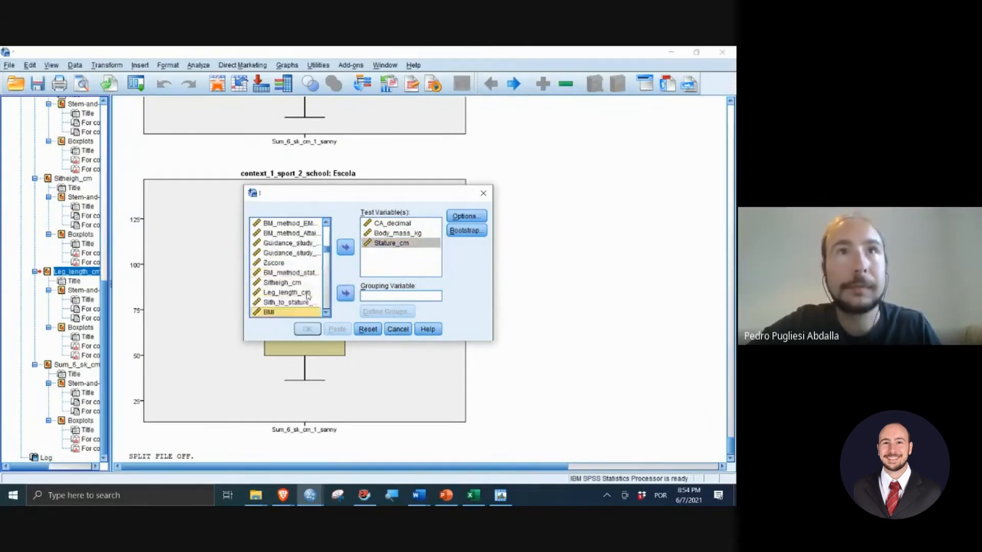
pyautogui.scroll(5, 293, 282)
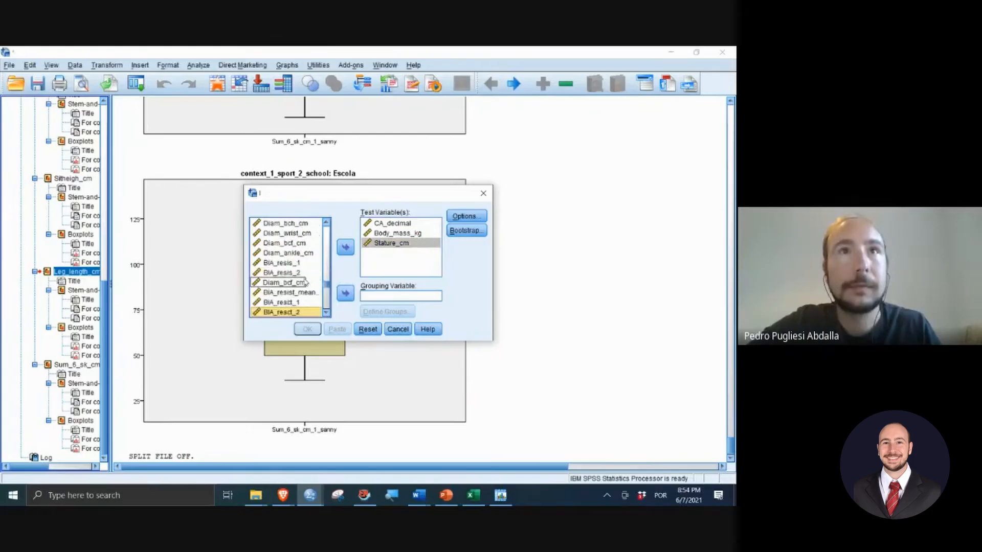
pyautogui.scroll(4, 293, 275)
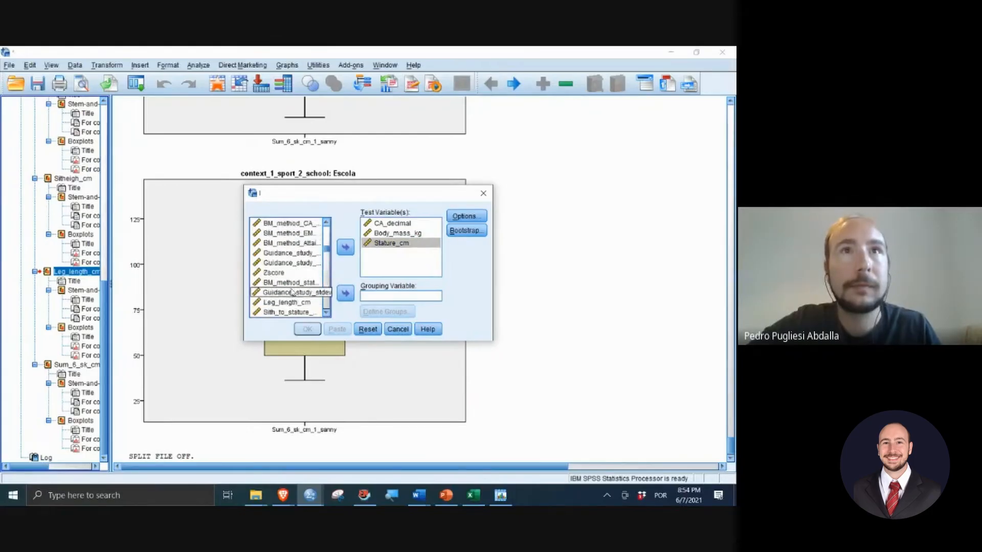
pyautogui.click(271, 292)
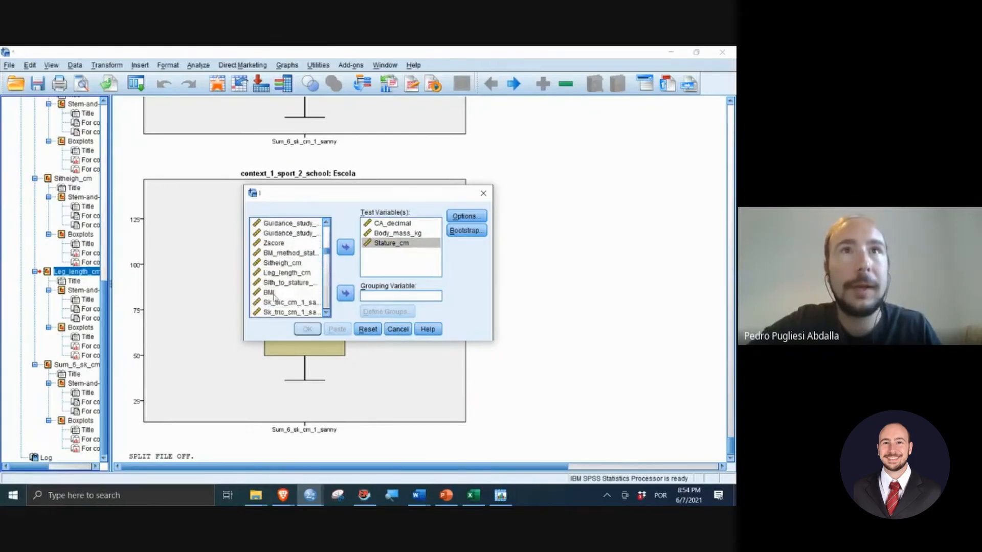
pyautogui.click(346, 247)
pyautogui.click(472, 496)
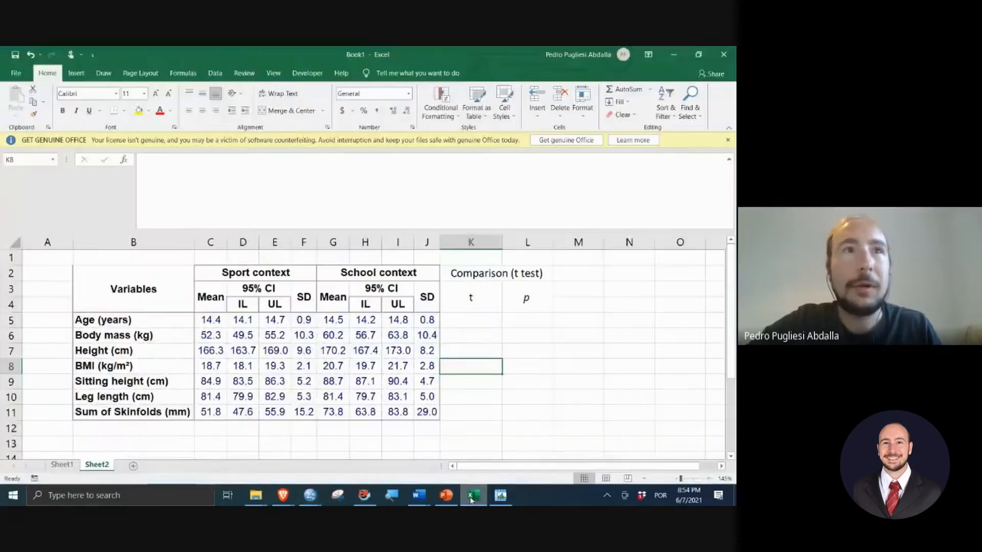
# Step: Return to the t test setup in SPSS, find Sitheigh_cm and Leg_length_cm in the variable list, and add both to the test variables
pyautogui.click(310, 495)
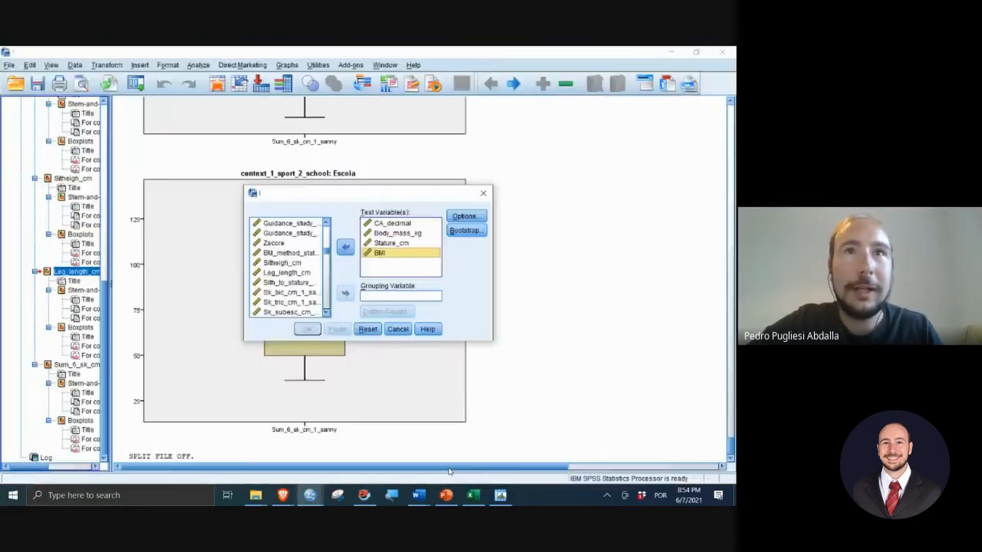
pyautogui.click(304, 283)
pyautogui.press('Down')
pyautogui.press('Down')
pyautogui.press('Down')
pyautogui.press('Down')
pyautogui.press('Down')
pyautogui.press('Down')
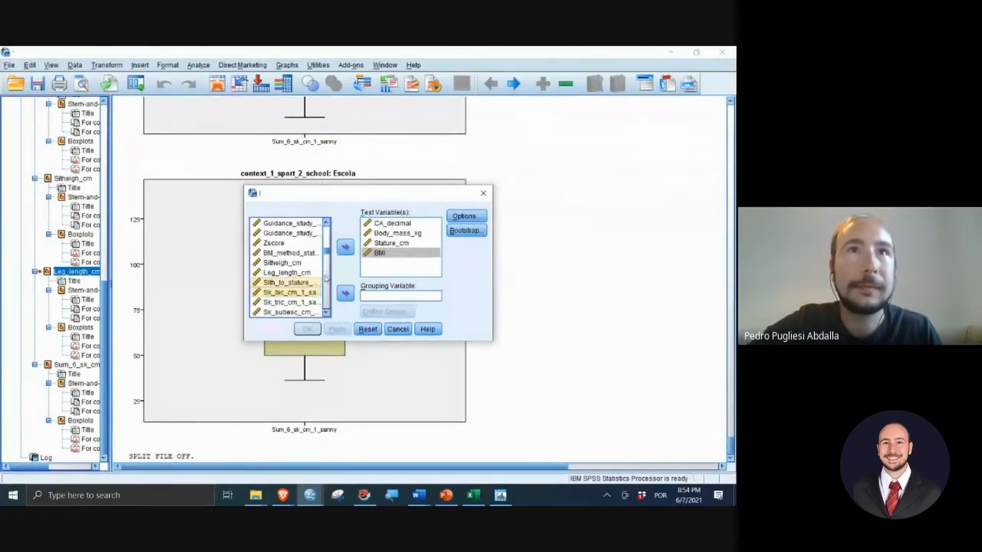
pyautogui.scroll(5, 325, 278)
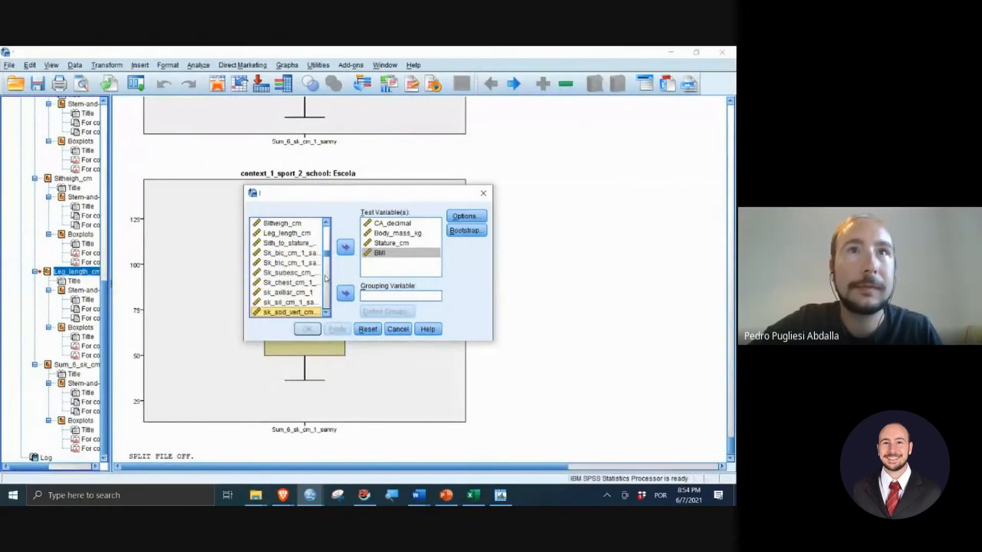
pyautogui.click(291, 244)
pyautogui.press('s')
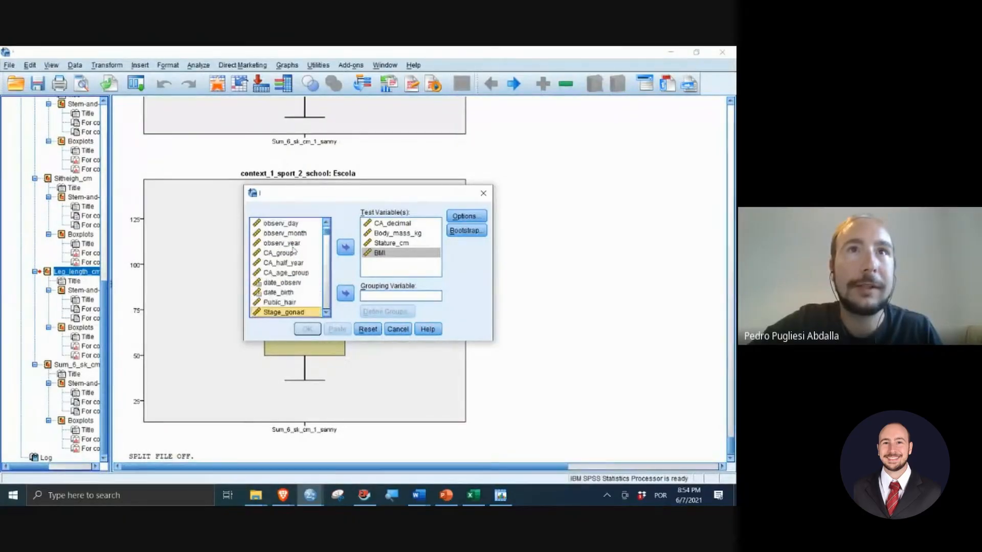
pyautogui.press('s')
pyautogui.press('s')
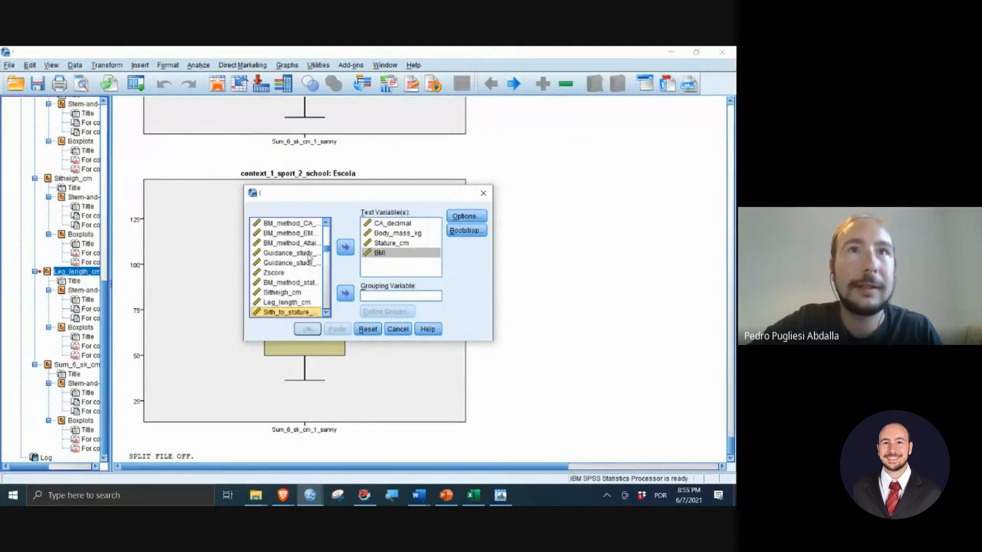
pyautogui.click(308, 291)
pyautogui.doubleClick(310, 290)
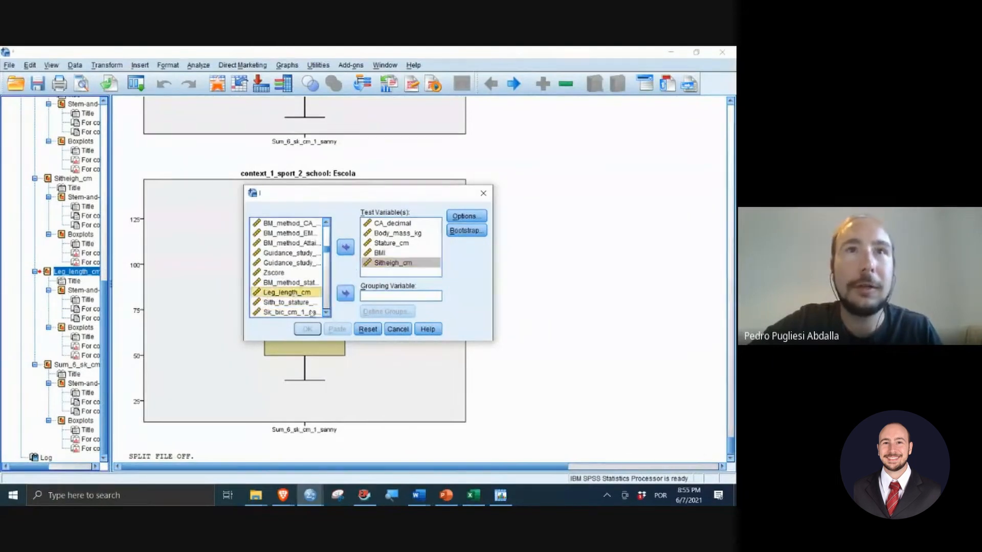
pyautogui.click(345, 247)
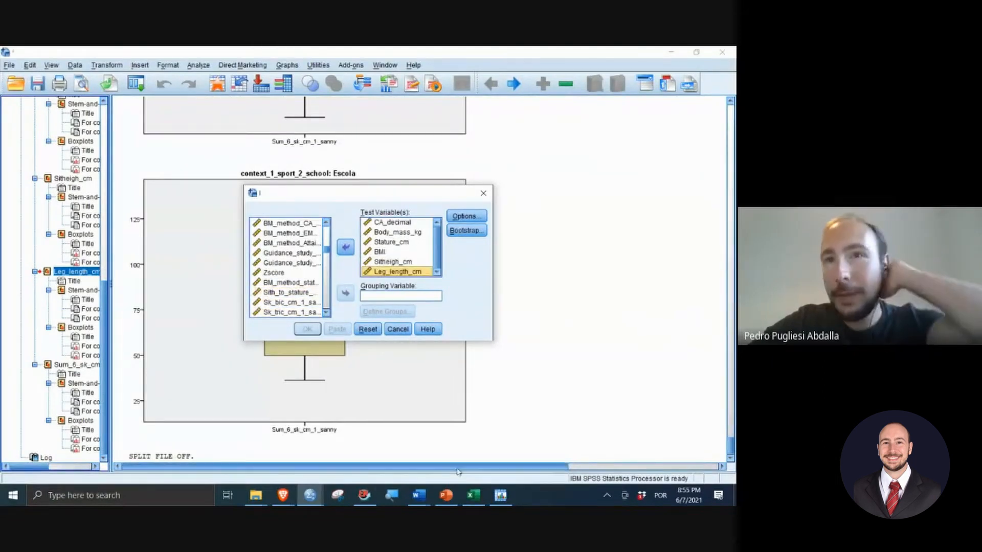
# Step: Check the last variable in the Excel table, then add the Sum_6_sk_cm variable to the test variables in SPSS
pyautogui.click(472, 495)
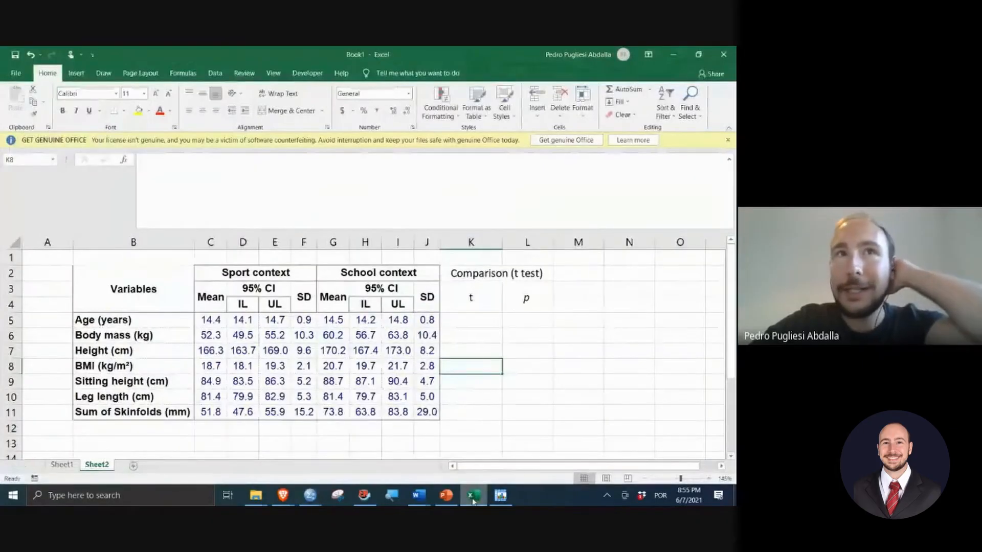
pyautogui.click(472, 496)
pyautogui.scroll(-3, 309, 292)
pyautogui.scroll(-2, 309, 292)
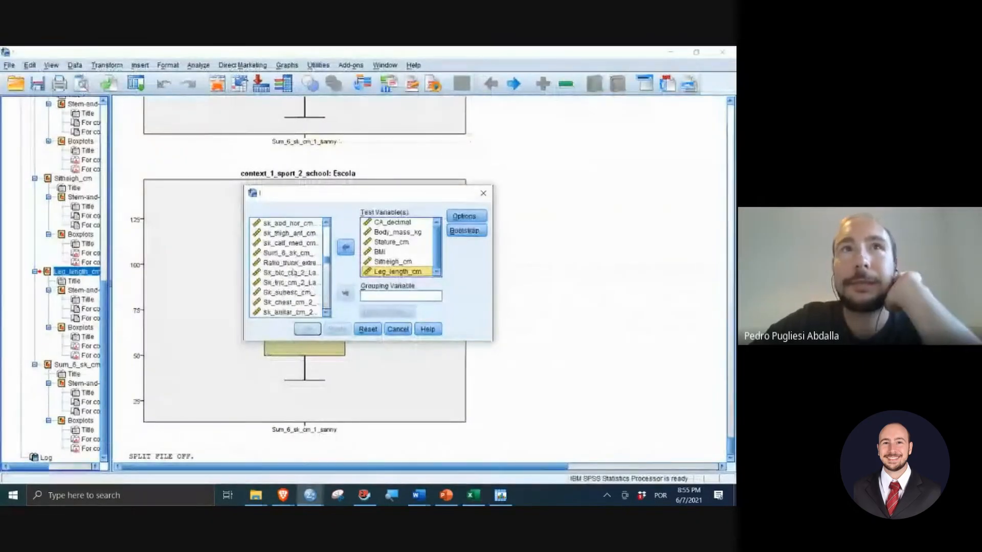
pyautogui.click(295, 252)
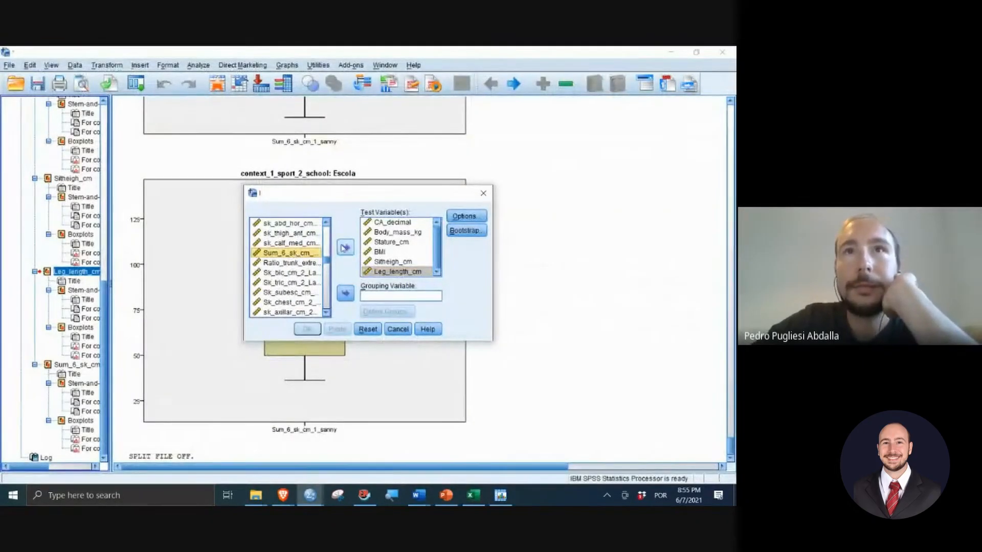
pyautogui.click(345, 247)
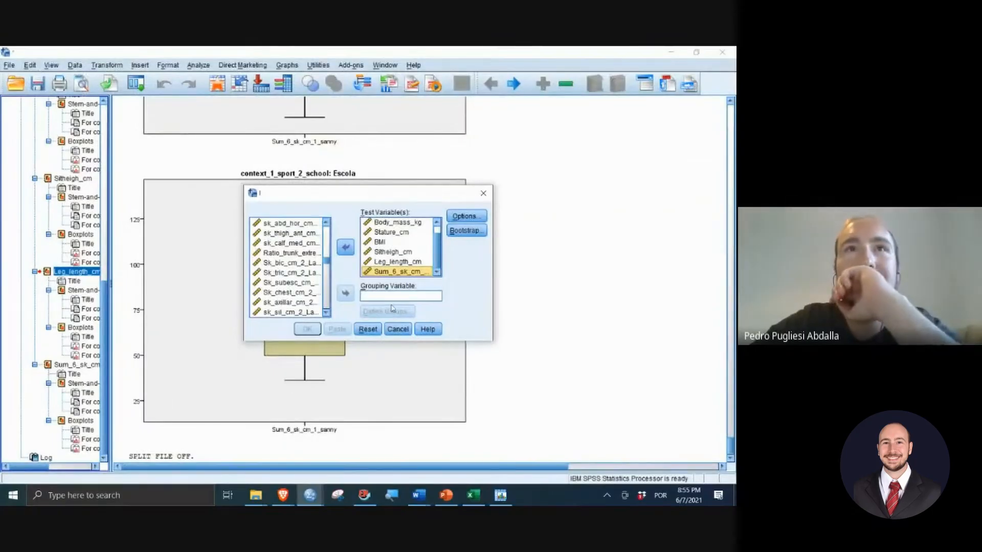
# Step: Find context_1_sport_2_school in the variable list and set it as the grouping variable
pyautogui.scroll(10, 312, 262)
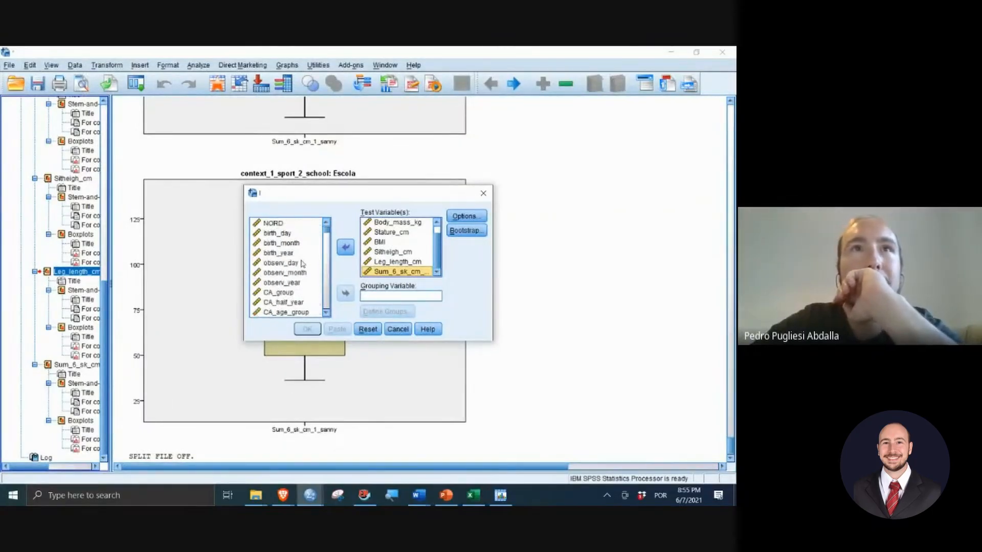
pyautogui.scroll(-1, 307, 262)
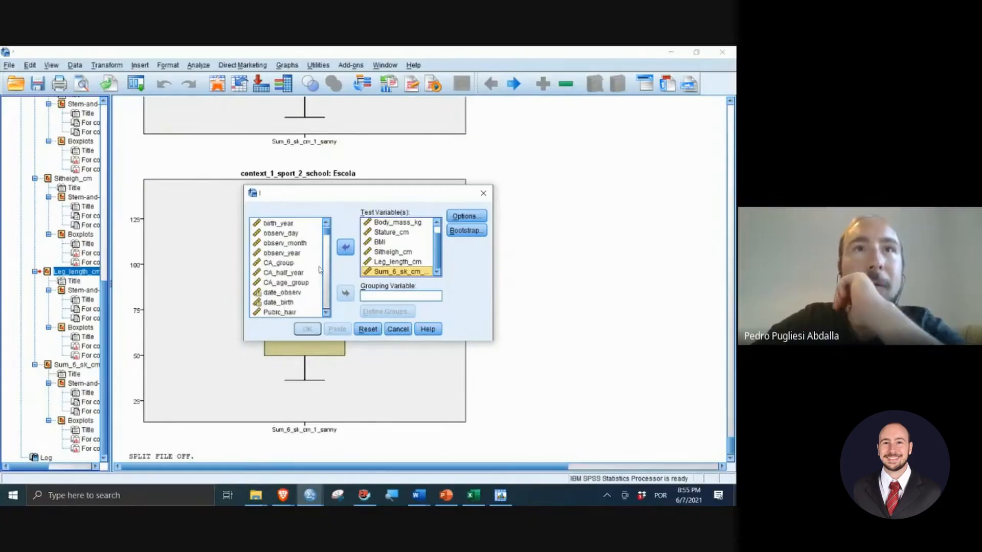
pyautogui.scroll(-1, 320, 270)
pyautogui.click(307, 312)
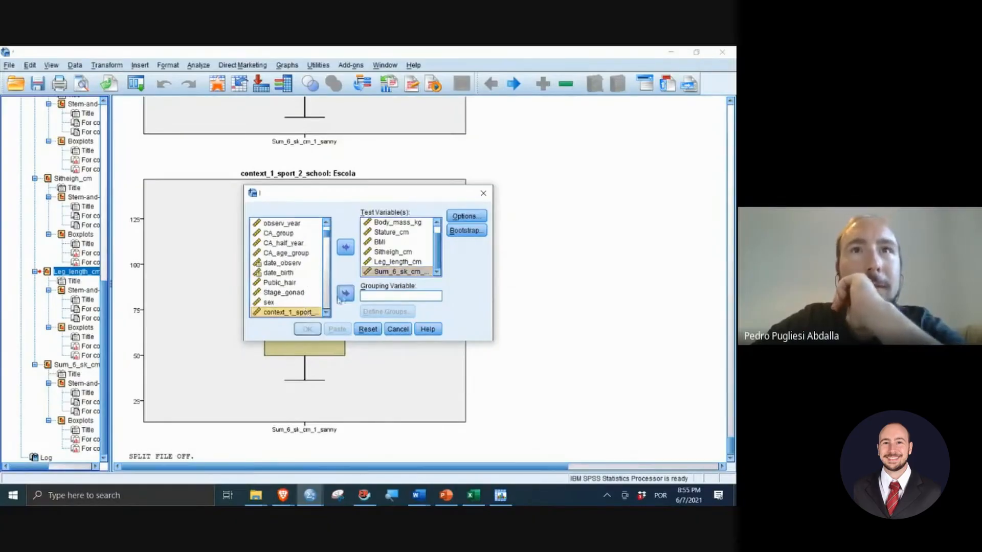
pyautogui.click(345, 293)
# Step: Define the comparison groups with specified values 1 for Group 1 and 2 for Group 2
pyautogui.click(386, 311)
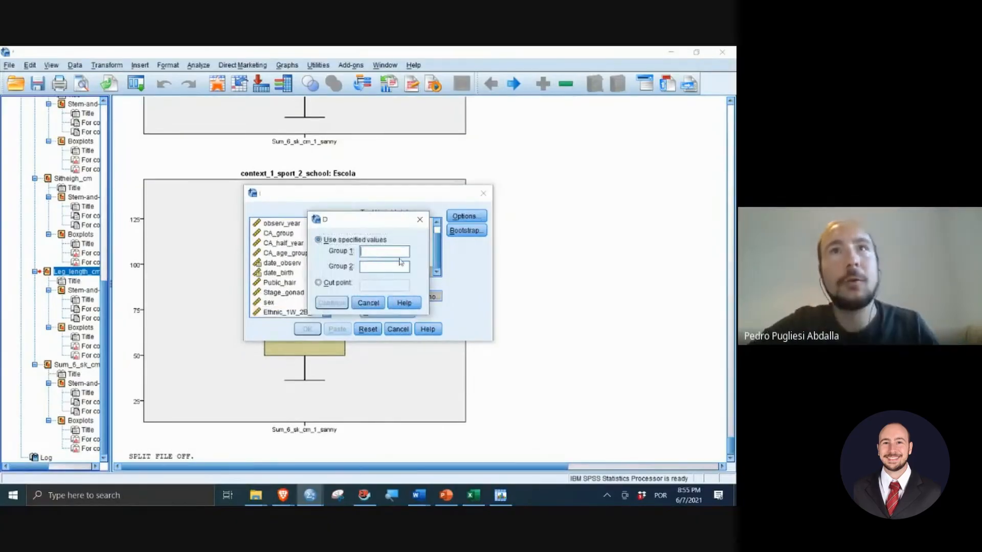
pyautogui.press('Tab')
pyautogui.write('2')
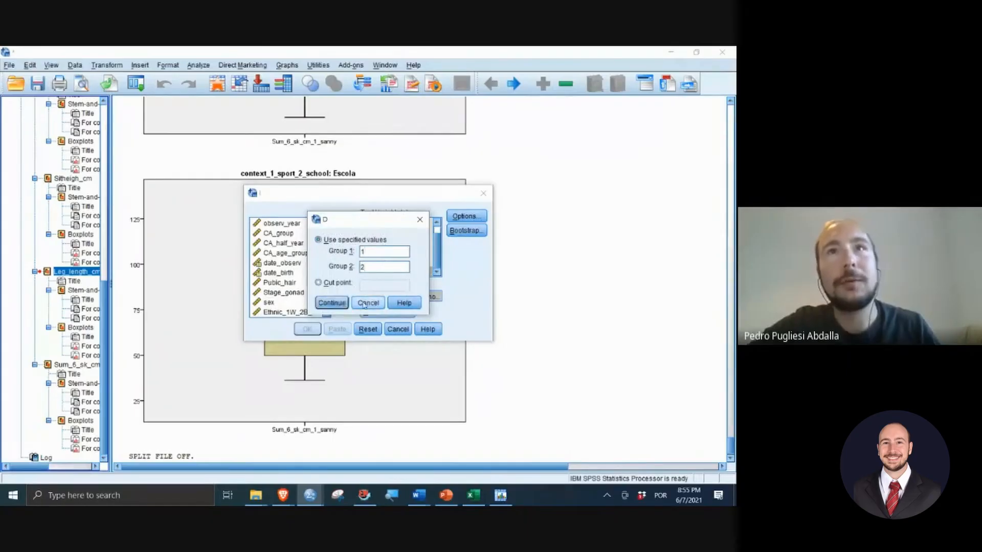
pyautogui.click(333, 303)
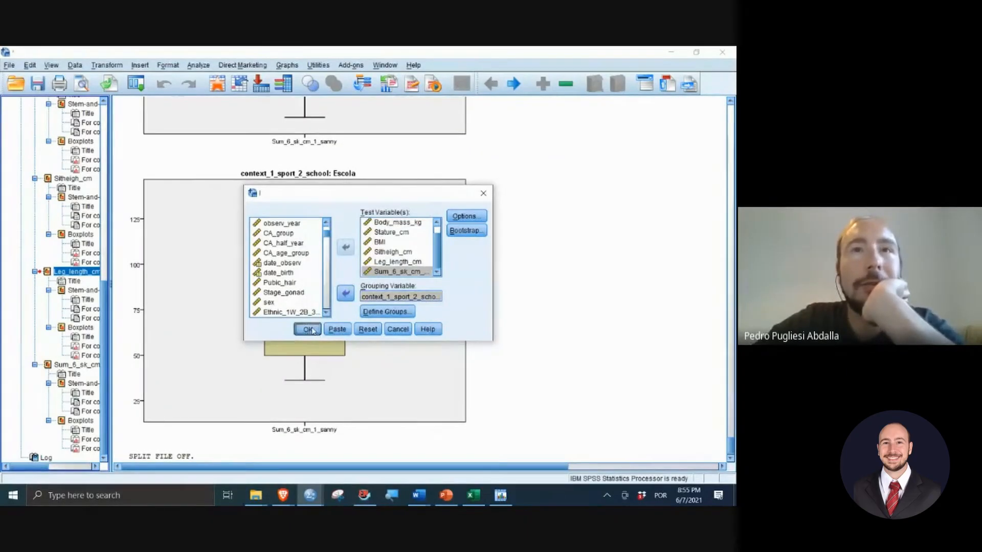
# Step: Run the t test and copy the Independent Samples Test table from the output
pyautogui.click(309, 329)
pyautogui.scroll(-5, 411, 318)
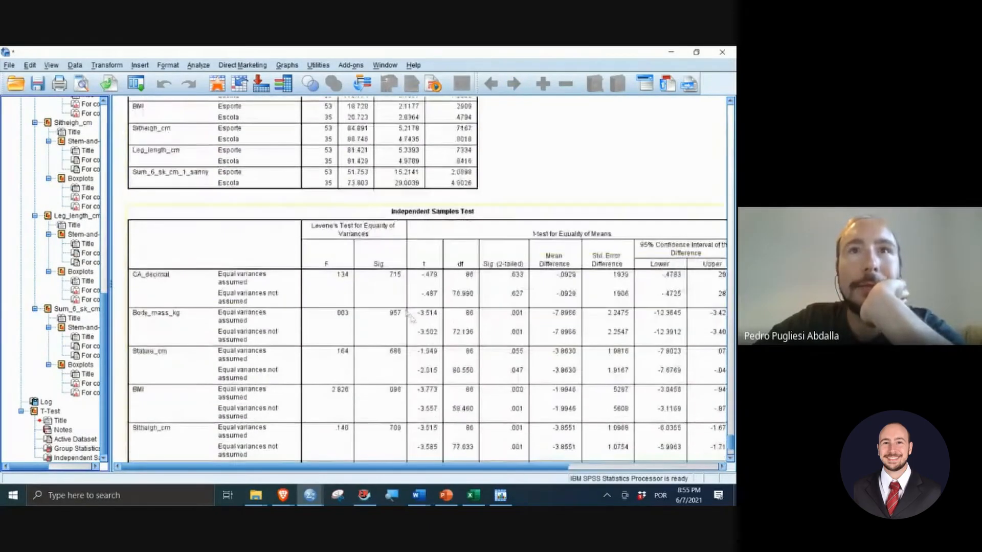
pyautogui.scroll(-3, 411, 317)
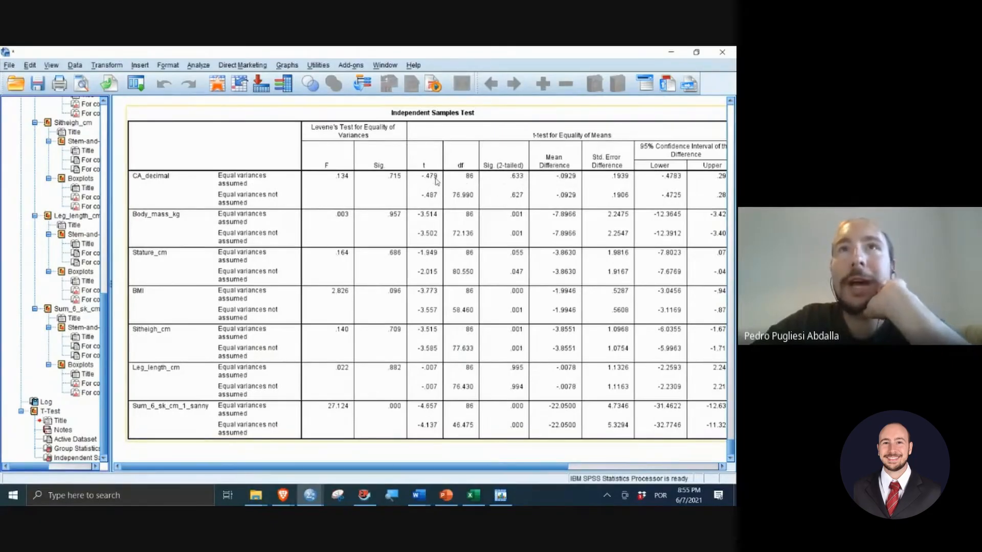
pyautogui.rightClick(503, 184)
pyautogui.click(499, 210)
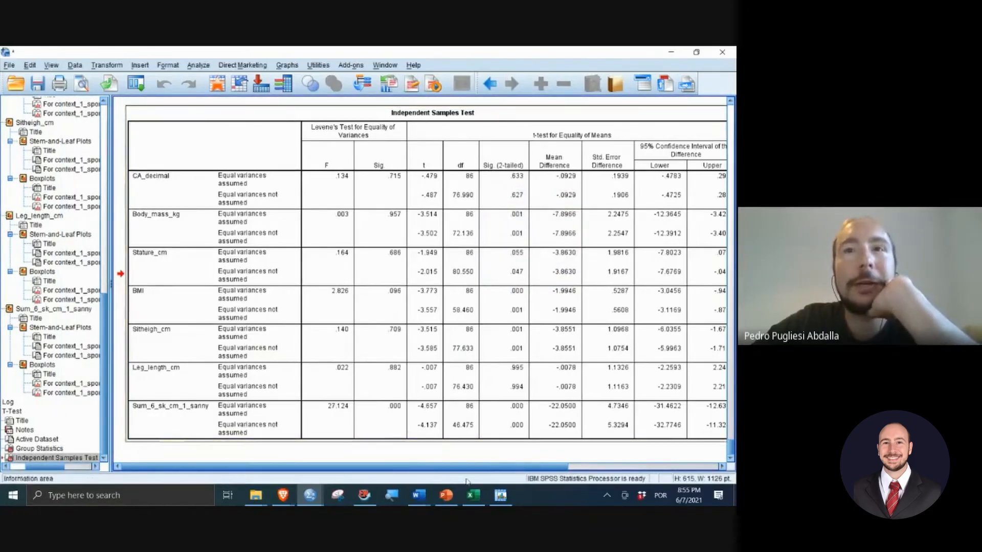
# Step: Switch to the Excel workbook, add a new sheet, and paste the Independent Samples Test table at cell B2
pyautogui.click(490, 504)
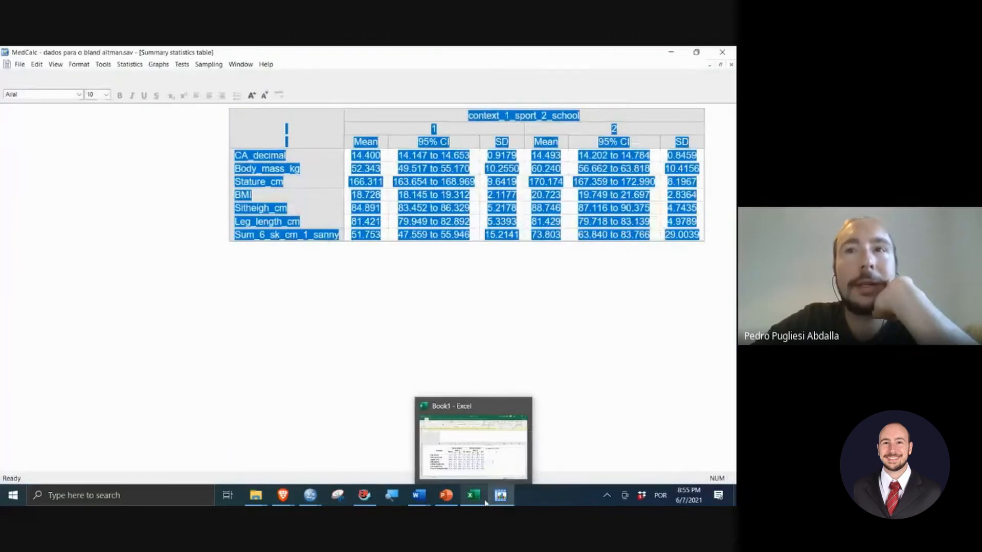
pyautogui.click(485, 504)
pyautogui.click(135, 466)
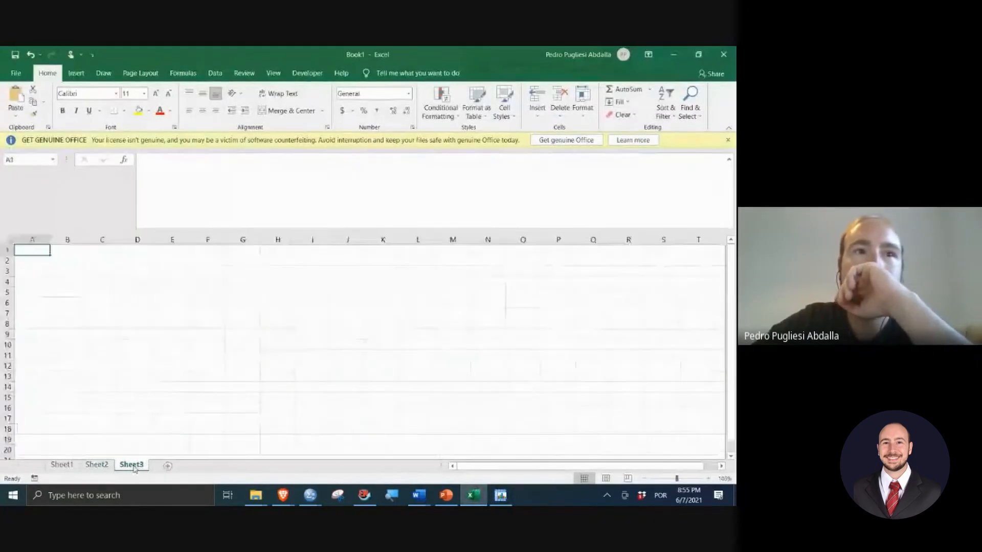
pyautogui.click(73, 261)
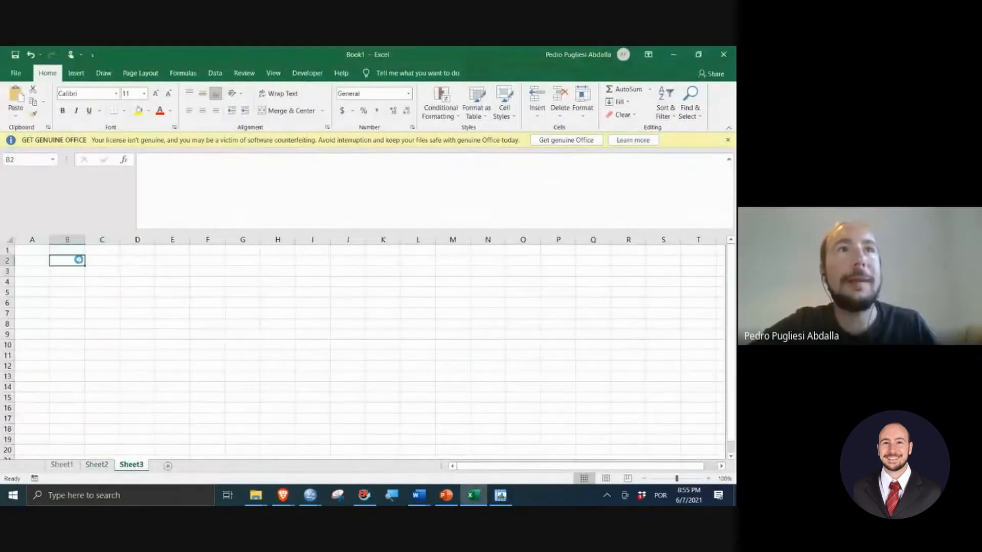
pyautogui.hotkey('ctrl', 'v')
pyautogui.scroll(-1, 133, 291)
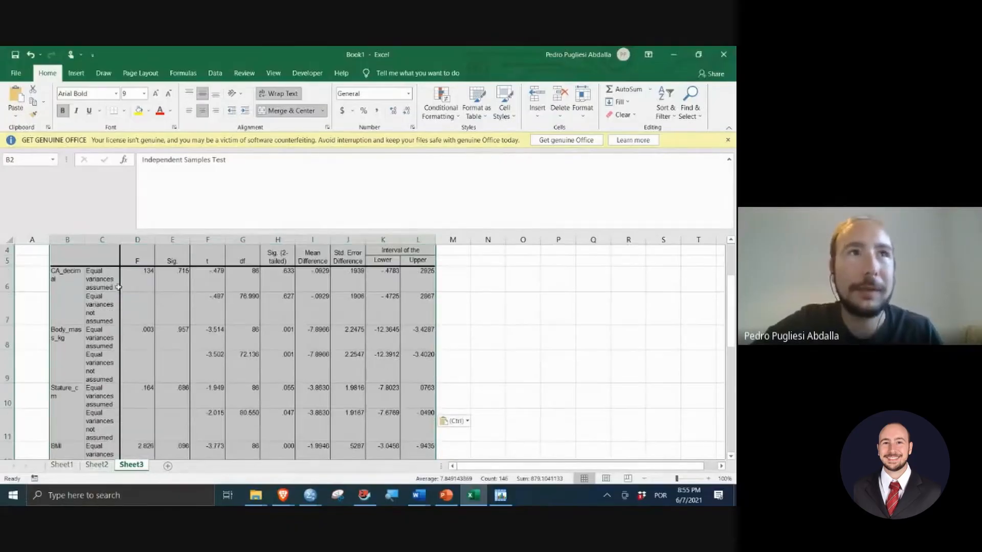
pyautogui.scroll(1, 30, 276)
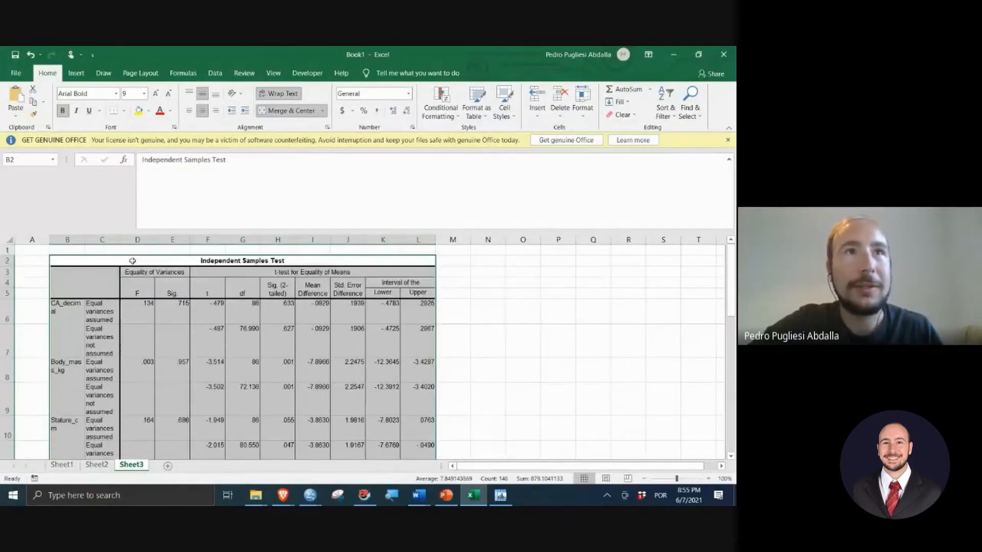
pyautogui.moveTo(136, 240); pyautogui.dragTo(177, 244)
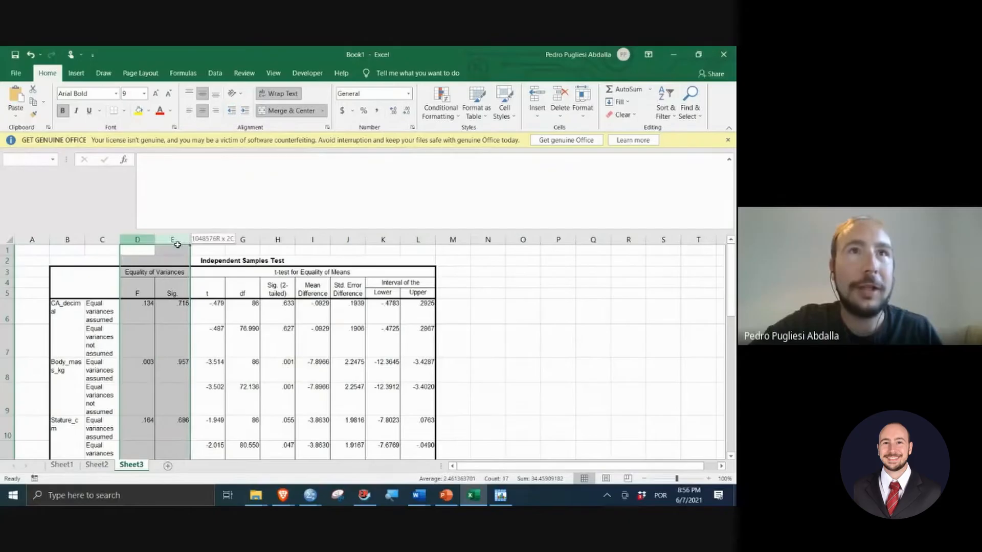
pyautogui.keyDown('ctrl'); pyautogui.click(242, 239); pyautogui.keyUp('ctrl')
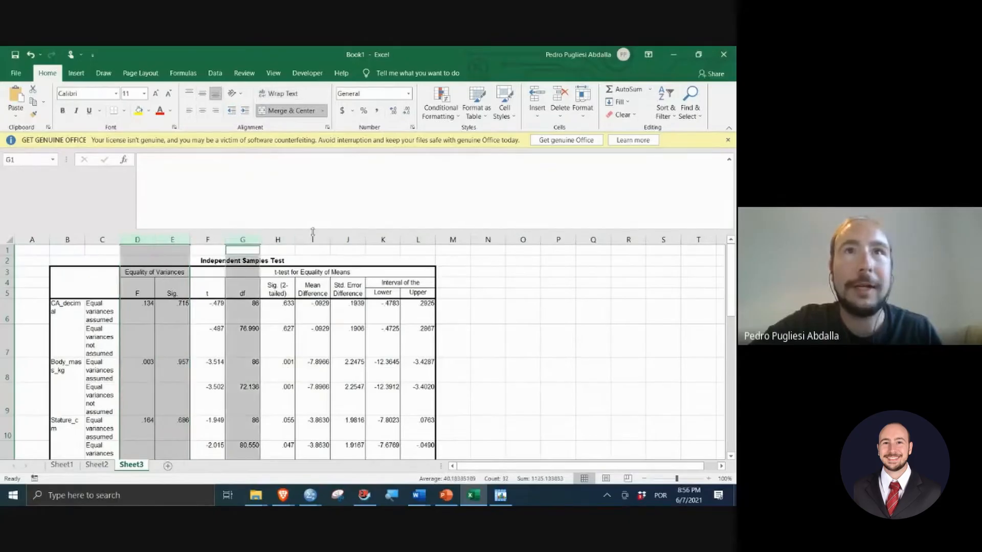
pyautogui.moveTo(313, 239); pyautogui.dragTo(411, 261)
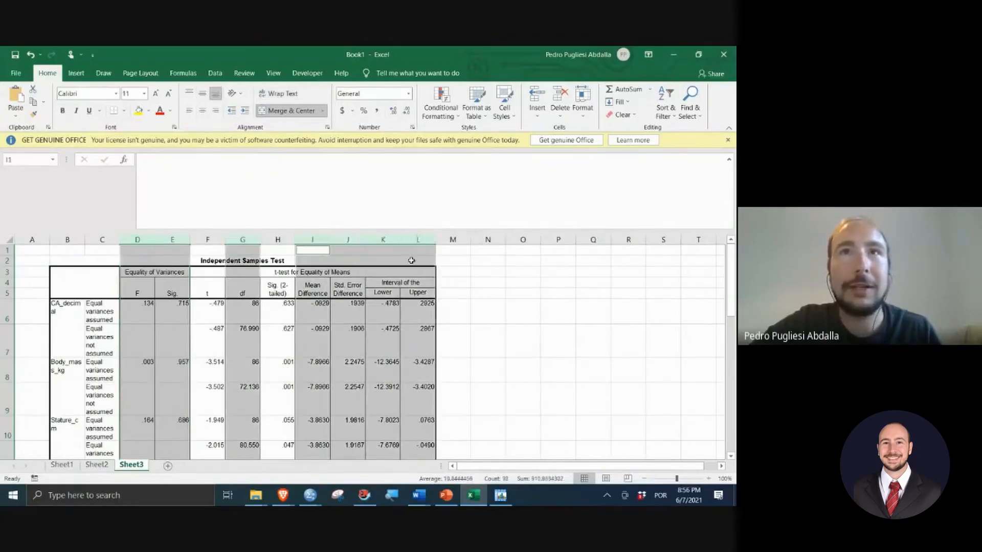
pyautogui.rightClick(411, 260)
pyautogui.click(105, 240)
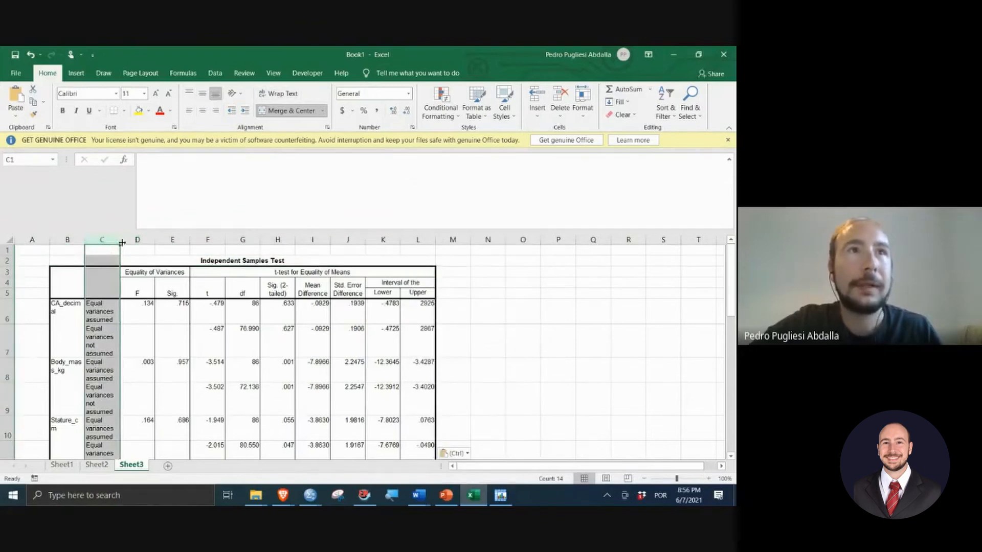
# Step: Delete columns D, E, G and I to L from the pasted table, keeping only the t and Sig. (2-tailed) results
pyautogui.moveTo(137, 240); pyautogui.dragTo(173, 239)
pyautogui.moveTo(243, 240)
pyautogui.keyDown('ctrl'); pyautogui.mouseDown()
pyautogui.moveTo(287, 241)
pyautogui.moveTo(243, 240)
pyautogui.mouseUp(); pyautogui.keyUp('ctrl')
pyautogui.keyDown('ctrl'); pyautogui.moveTo(313, 239); pyautogui.dragTo(425, 241); pyautogui.keyUp('ctrl')
pyautogui.rightClick(425, 241)
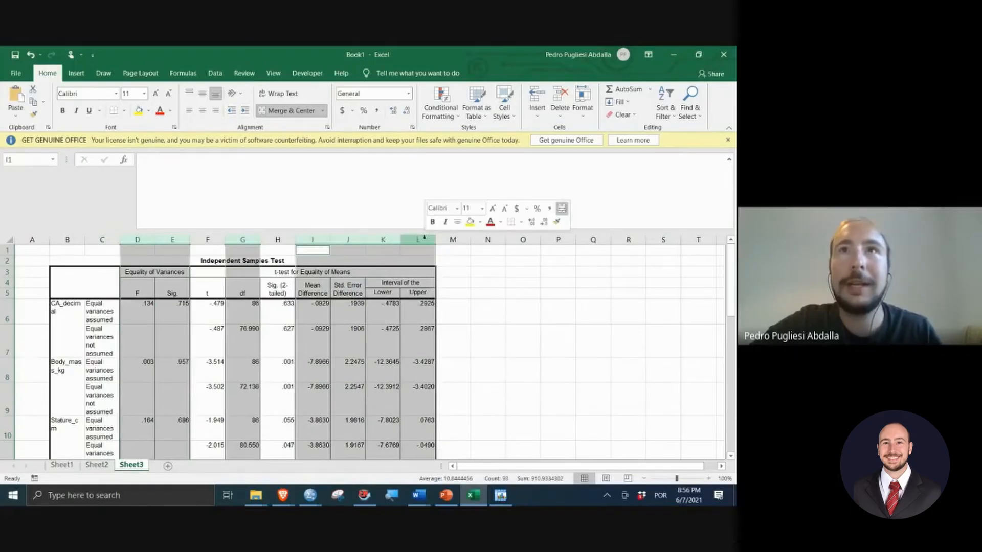
pyautogui.click(461, 329)
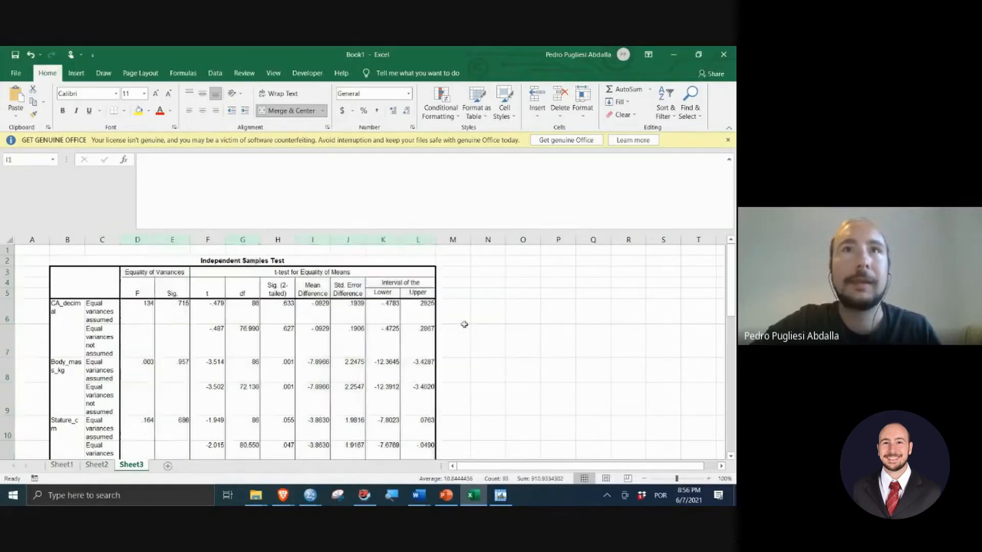
pyautogui.click(177, 322)
# Step: Delete the "Equal variances not assumed" rows 7, 9, 11, 13, 15, 17 and 19 from the pasted t test table
pyautogui.scroll(-1, 169, 321)
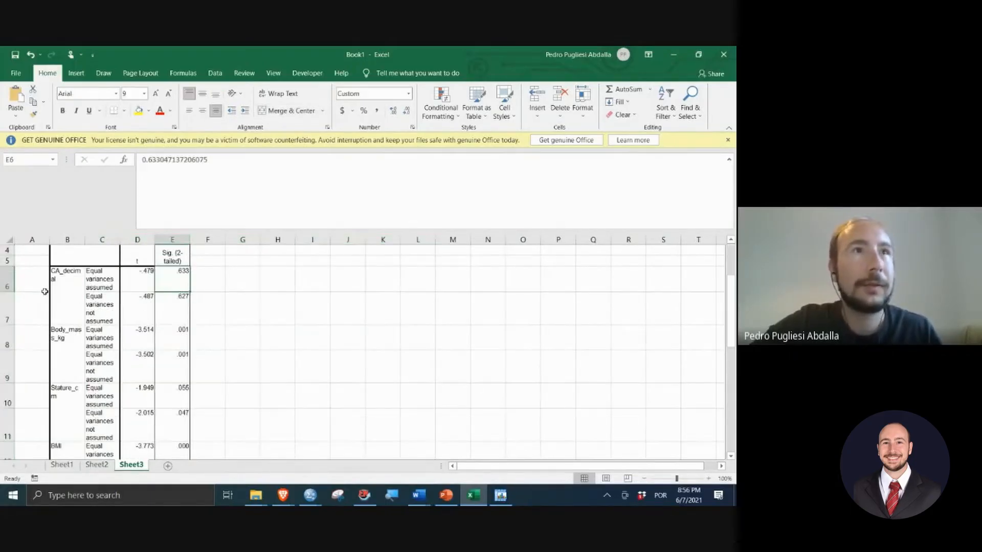
pyautogui.click(10, 304)
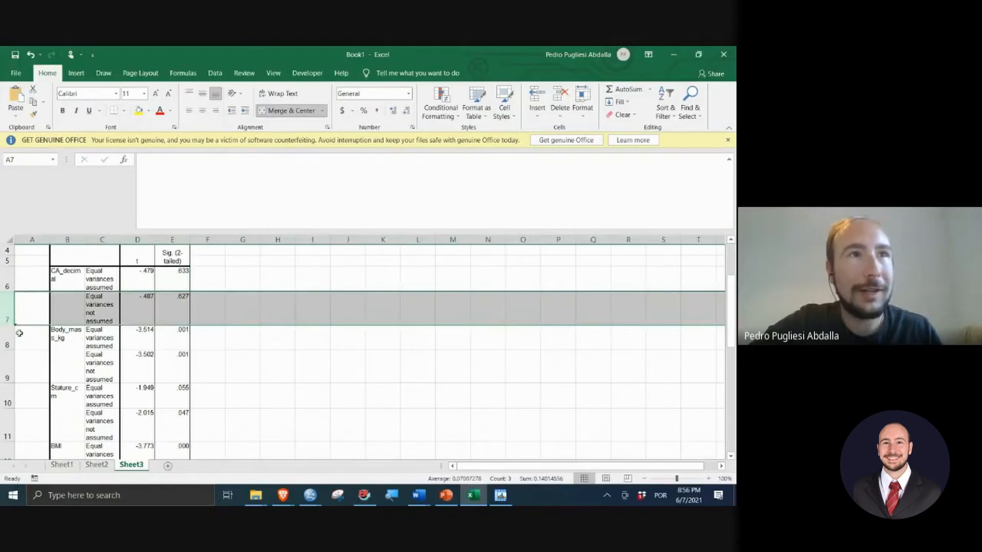
pyautogui.keyDown('ctrl'); pyautogui.click(16, 368); pyautogui.keyUp('ctrl')
pyautogui.scroll(-2, 16, 368)
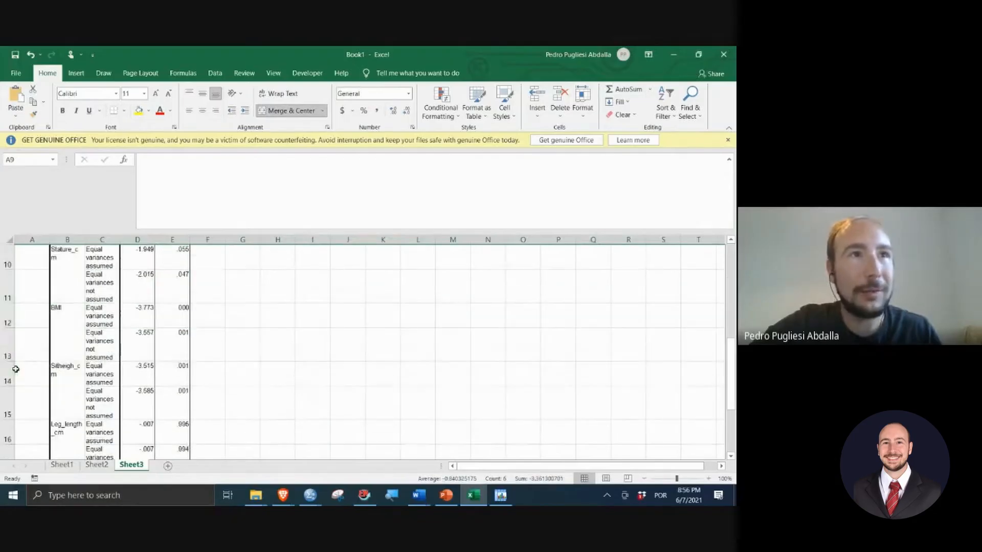
pyautogui.keyDown('ctrl'); pyautogui.click(14, 285); pyautogui.keyUp('ctrl')
pyautogui.keyDown('ctrl'); pyautogui.click(12, 347); pyautogui.keyUp('ctrl')
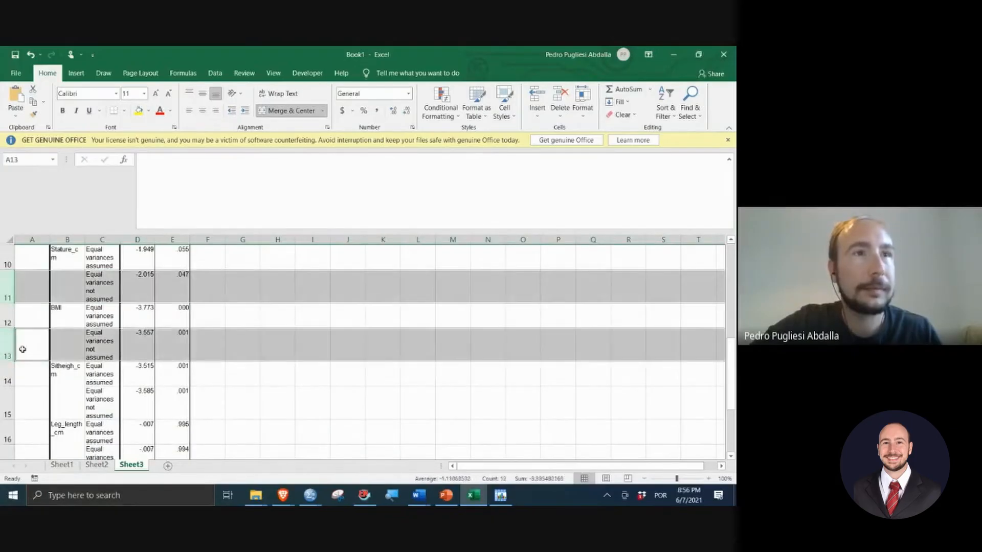
pyautogui.scroll(-1, 23, 348)
pyautogui.keyDown('ctrl'); pyautogui.click(16, 325); pyautogui.keyUp('ctrl')
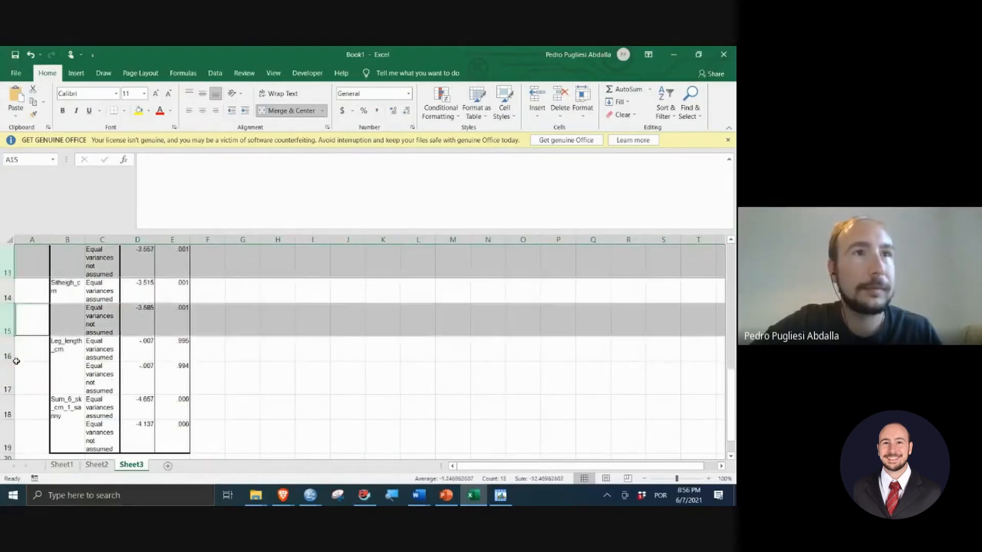
pyautogui.keyDown('ctrl'); pyautogui.click(4, 377); pyautogui.keyUp('ctrl')
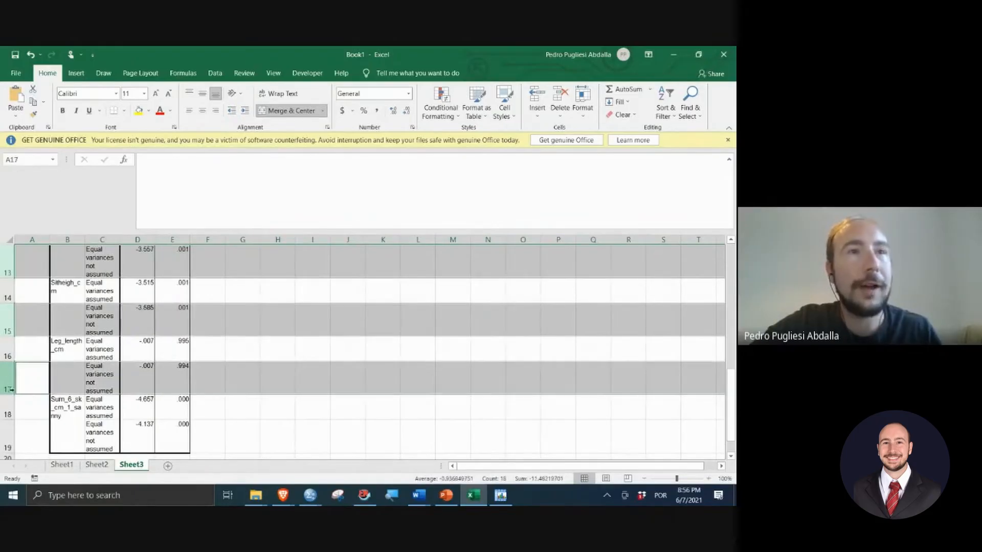
pyautogui.keyDown('ctrl'); pyautogui.click(7, 434); pyautogui.keyUp('ctrl')
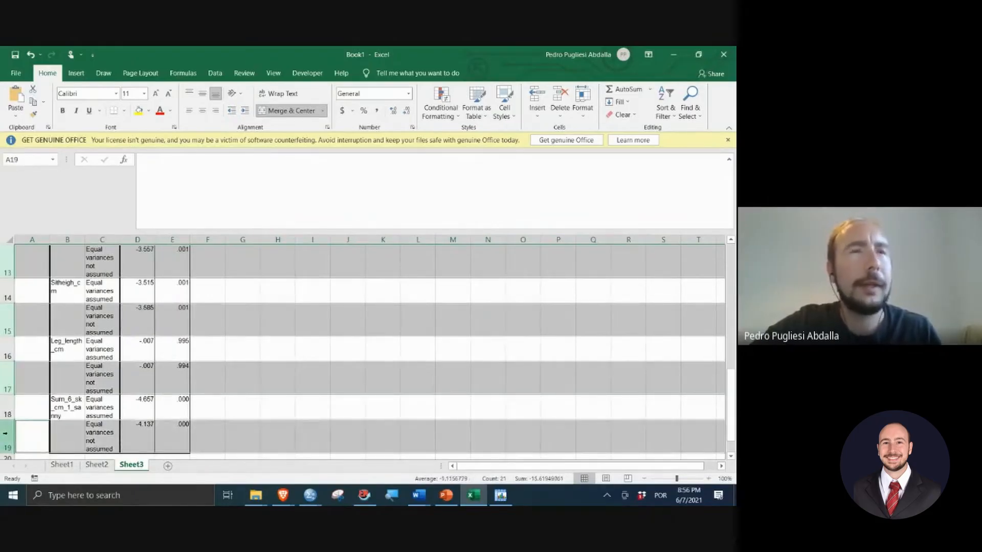
pyautogui.rightClick(6, 433)
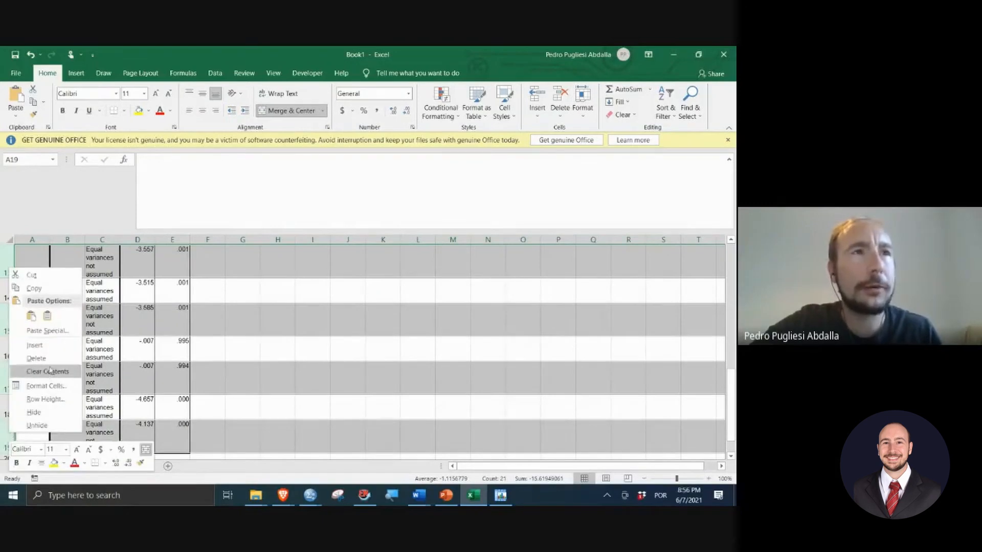
pyautogui.click(51, 362)
# Step: Copy the t and Sig. (2-tailed) values in D6:E12 and paste them as values at K5 on Sheet2
pyautogui.scroll(5, 159, 350)
pyautogui.scroll(-1, 153, 352)
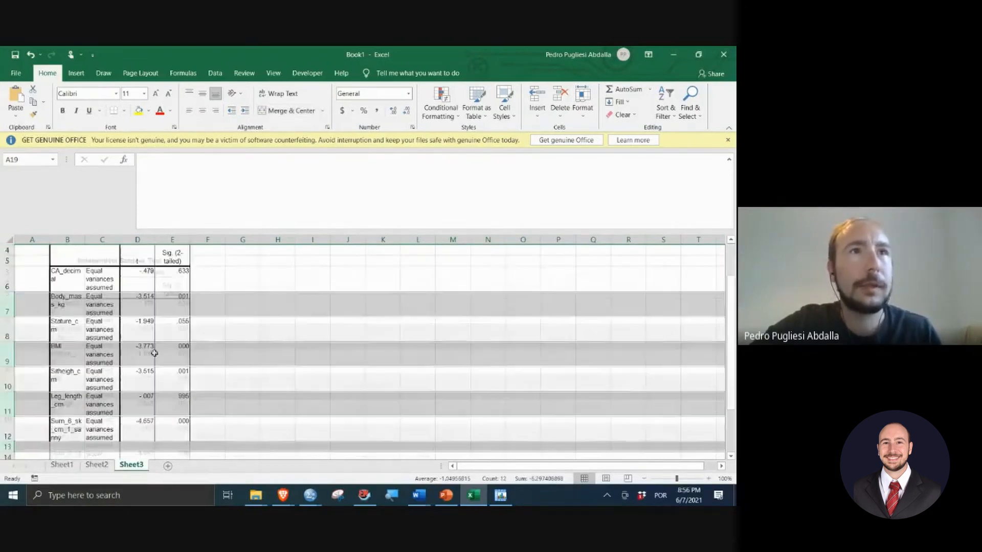
pyautogui.scroll(1, 147, 354)
pyautogui.scroll(-1, 148, 354)
pyautogui.scroll(-1, 156, 350)
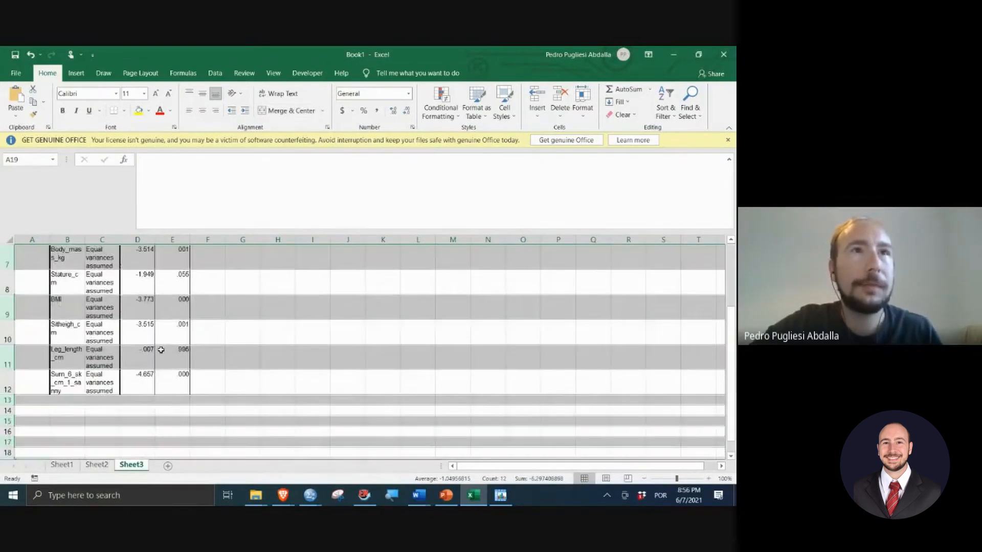
pyautogui.scroll(1, 159, 327)
pyautogui.moveTo(144, 279); pyautogui.dragTo(172, 432)
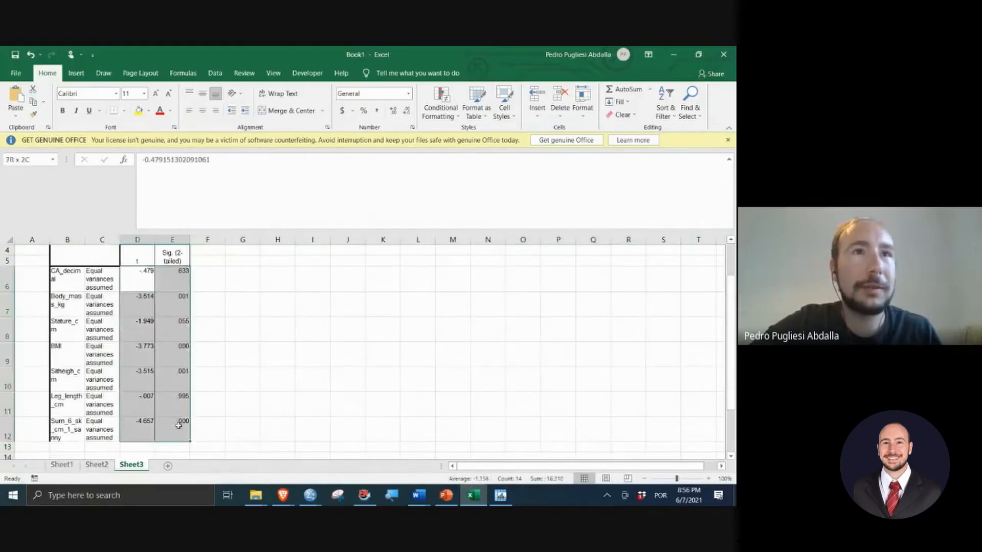
pyautogui.rightClick(172, 410)
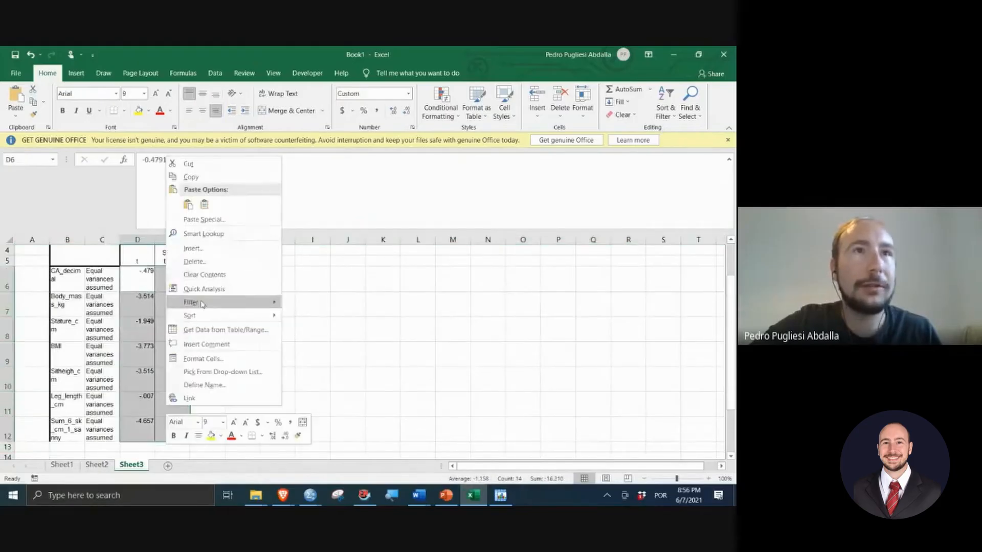
pyautogui.click(220, 178)
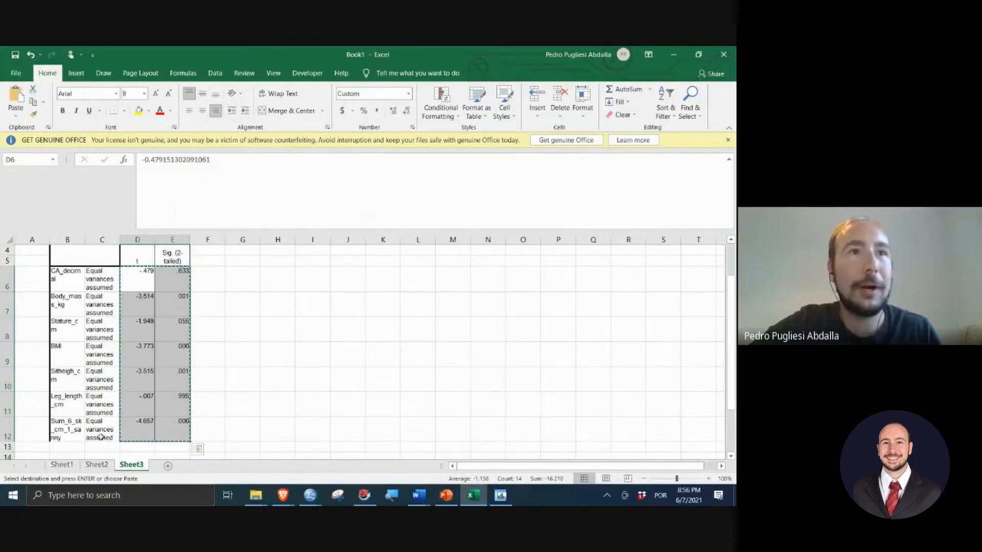
pyautogui.click(96, 465)
pyautogui.click(482, 323)
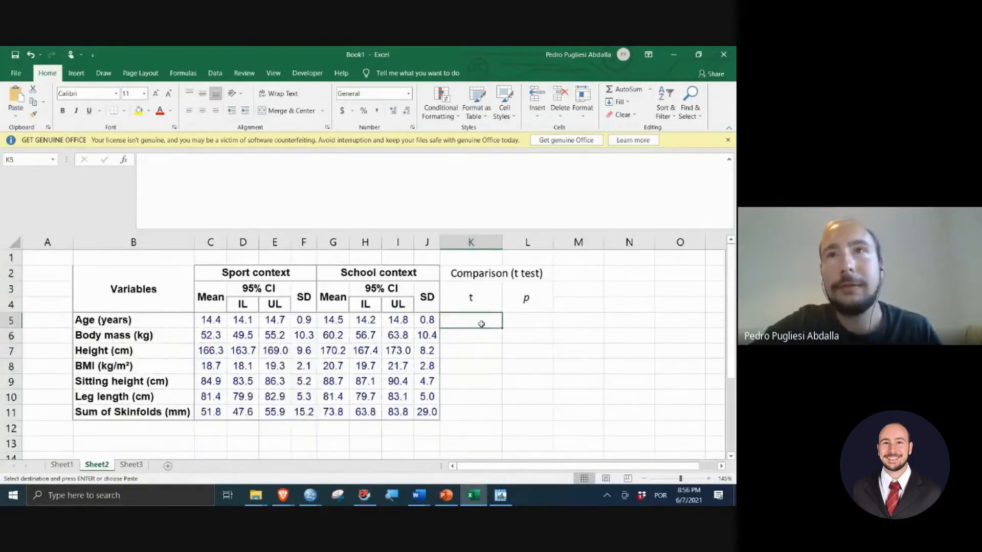
pyautogui.rightClick(483, 322)
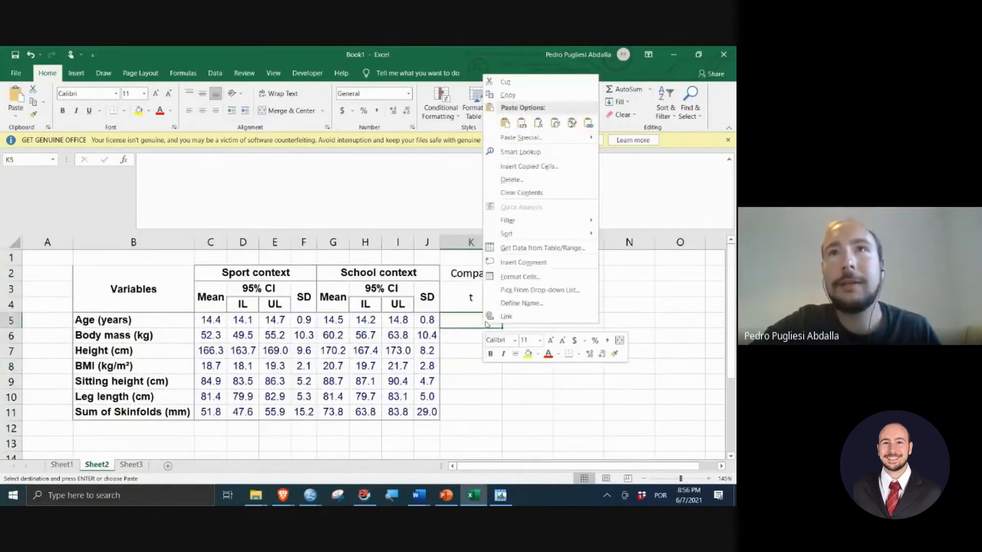
pyautogui.click(522, 123)
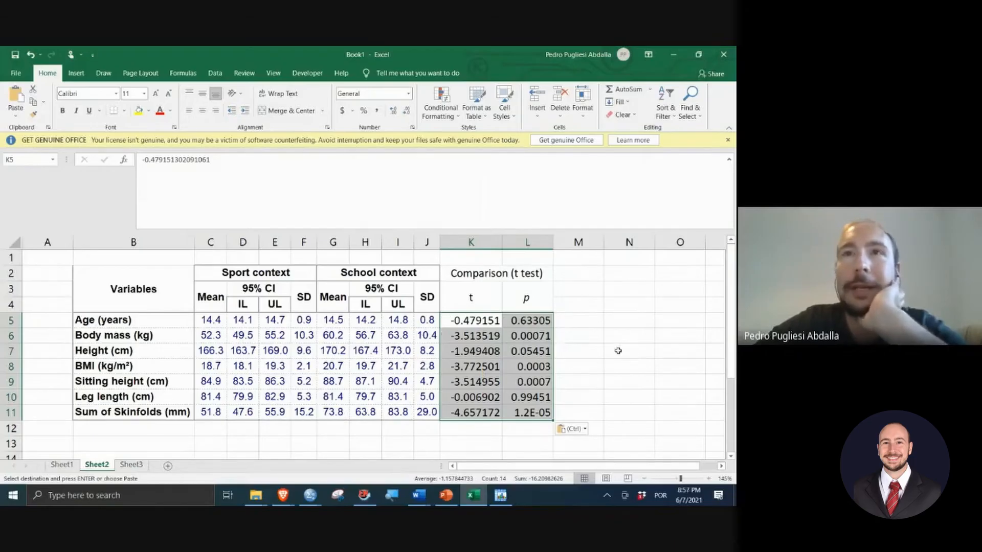
# Step: Format the t and p values in K5:L11 with three decimal places and center them horizontally
pyautogui.moveTo(475, 321); pyautogui.dragTo(481, 417)
pyautogui.click(476, 352)
pyautogui.moveTo(476, 320); pyautogui.dragTo(535, 412)
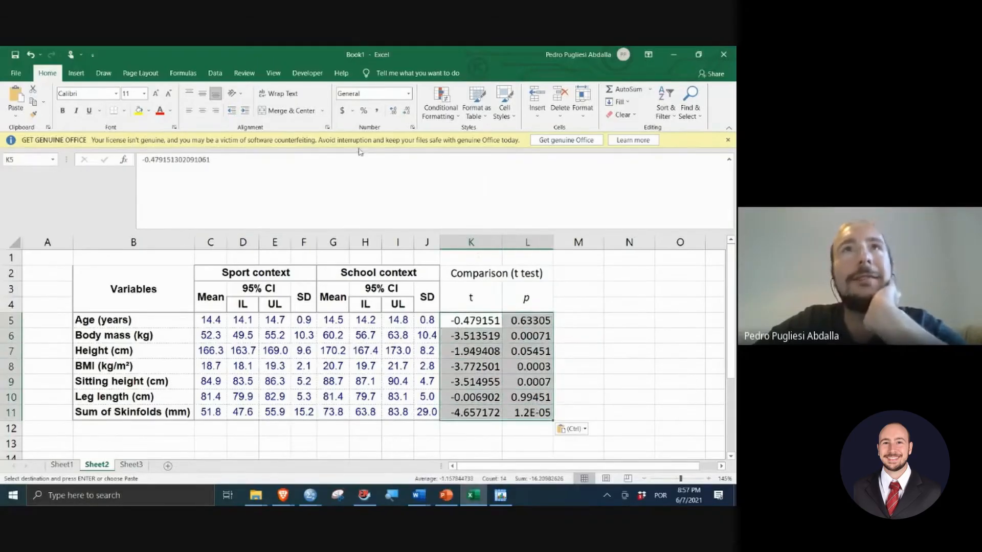
pyautogui.click(407, 112)
pyautogui.click(407, 112)
pyautogui.click(407, 112)
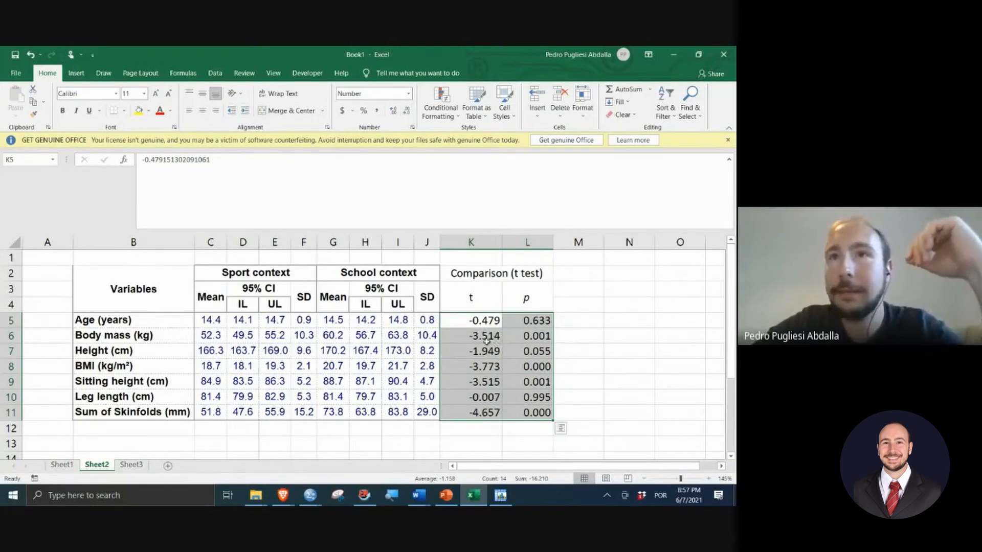
pyautogui.moveTo(481, 319); pyautogui.dragTo(524, 416)
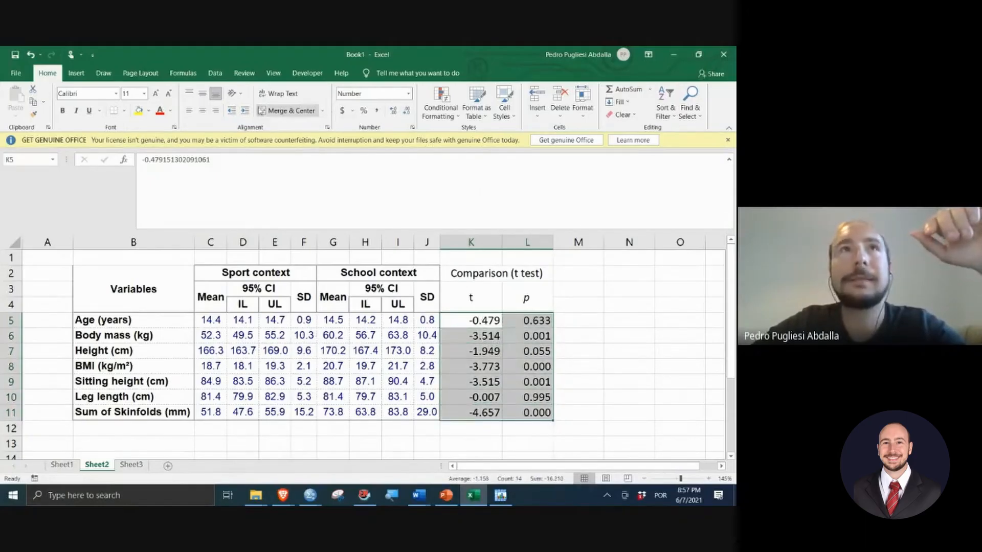
pyautogui.click(203, 110)
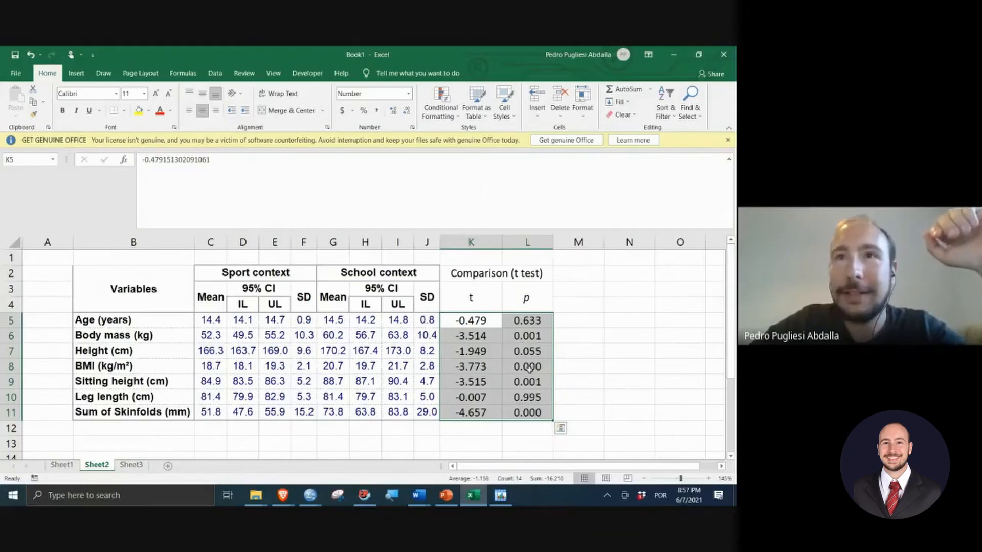
pyautogui.click(481, 387)
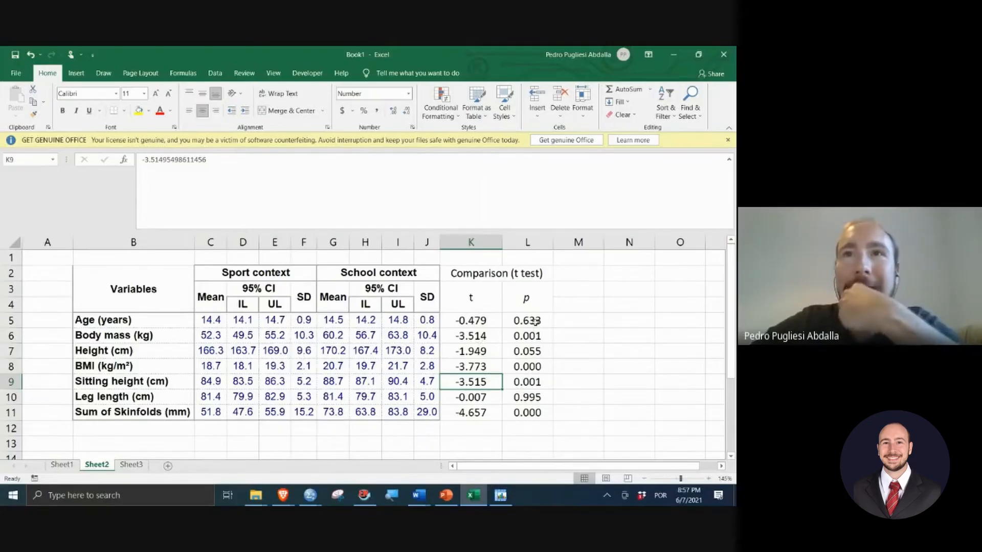
# Step: Examine the finished table, checking the means, confidence limits and standard deviations in the age and body mass rows
pyautogui.moveTo(157, 293); pyautogui.dragTo(514, 403)
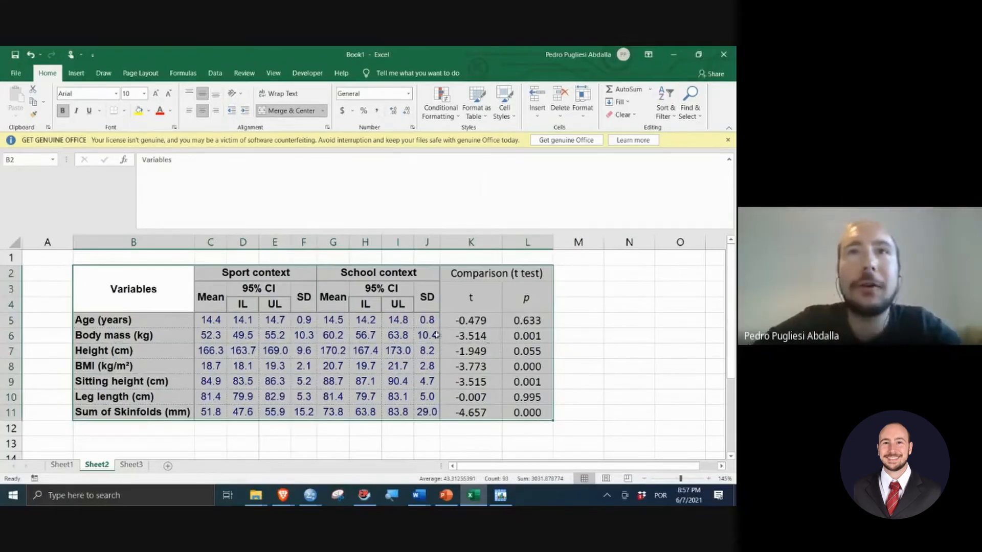
pyautogui.click(425, 319)
pyautogui.click(395, 321)
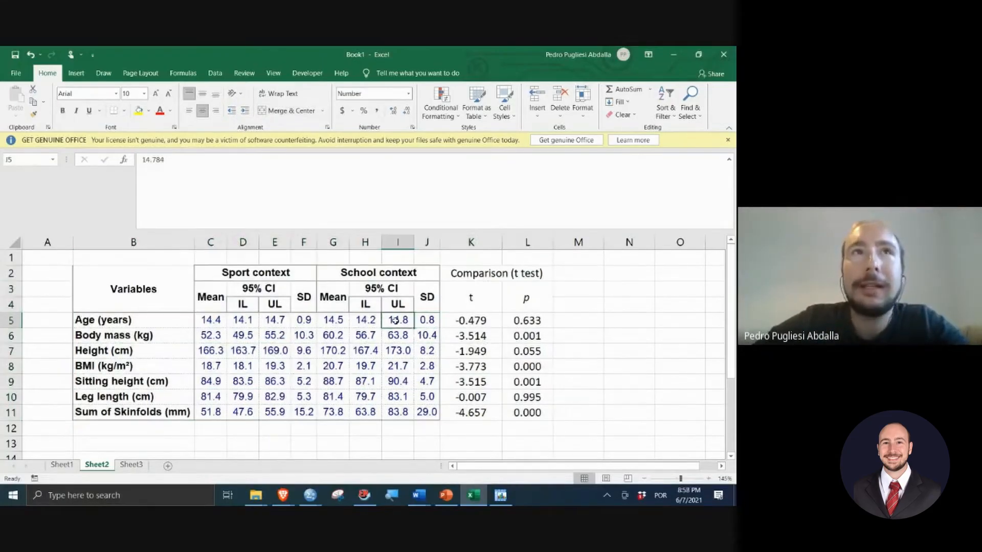
pyautogui.click(330, 323)
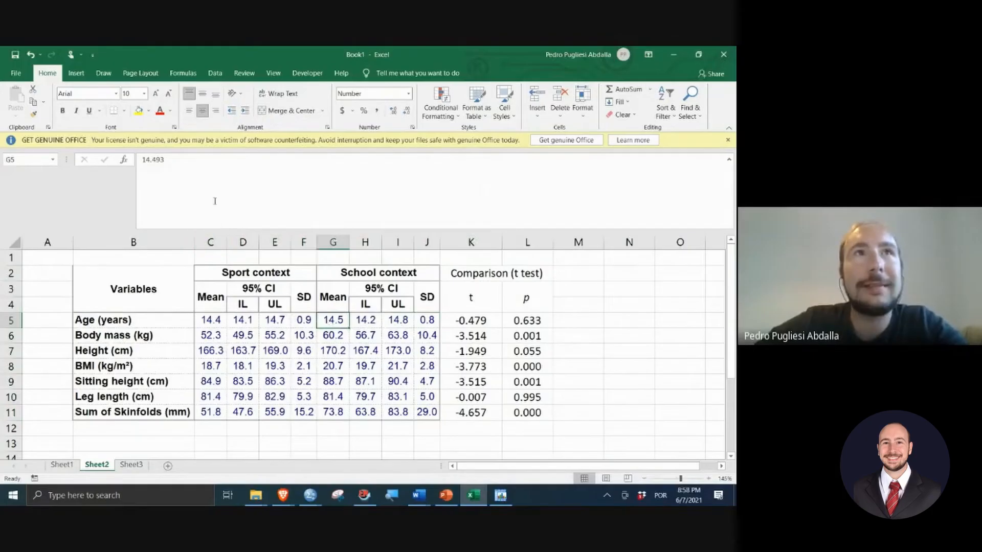
pyautogui.click(300, 322)
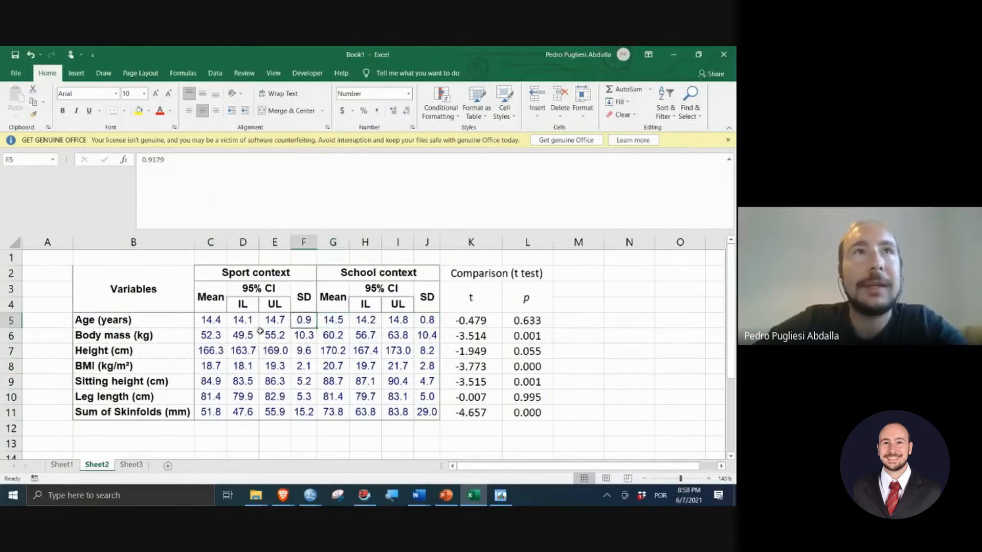
pyautogui.click(240, 330)
pyautogui.click(223, 321)
pyautogui.click(240, 321)
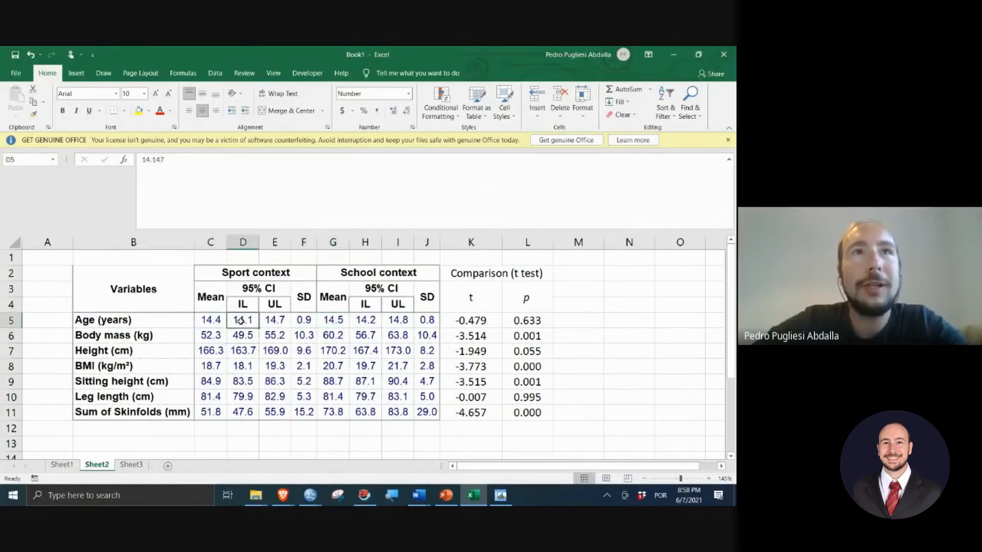
pyautogui.click(251, 337)
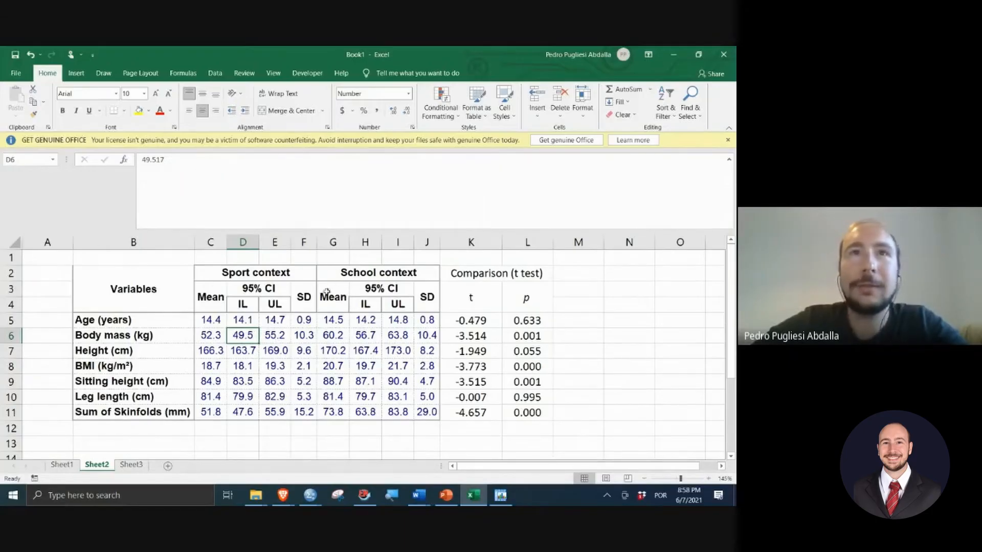
# Step: Copy the whole comparison table in B2:L11, including its headings and t test columns
pyautogui.moveTo(132, 281); pyautogui.dragTo(532, 413)
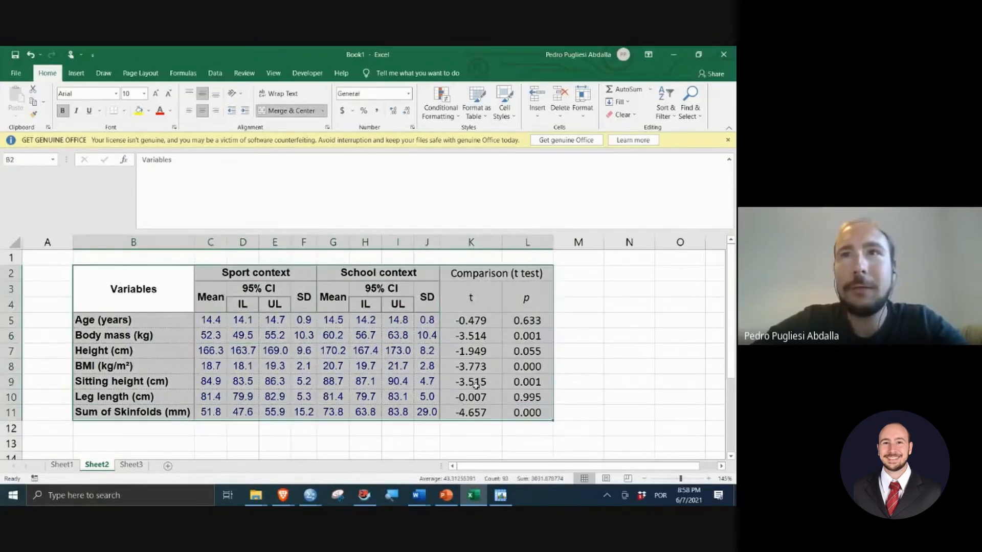
pyautogui.rightClick(476, 385)
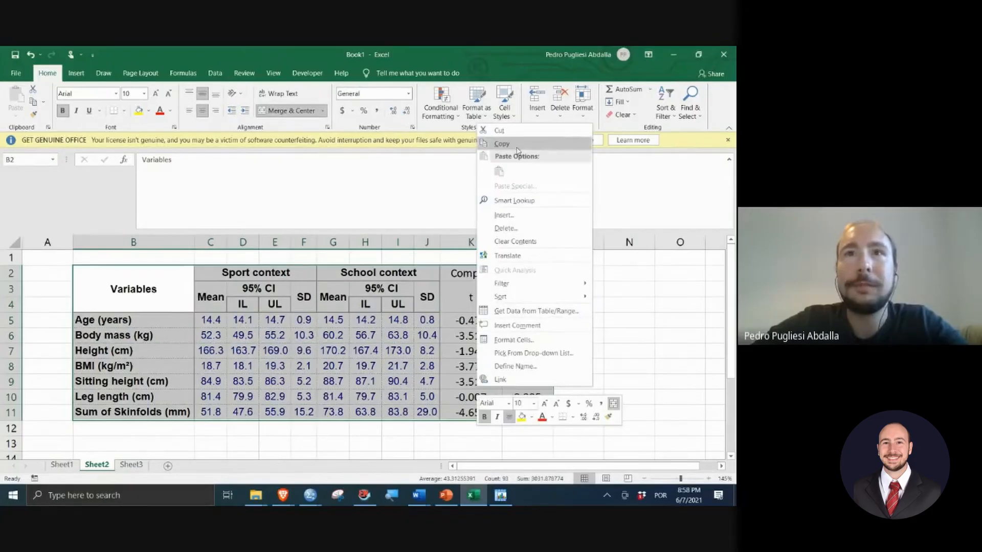
pyautogui.click(501, 143)
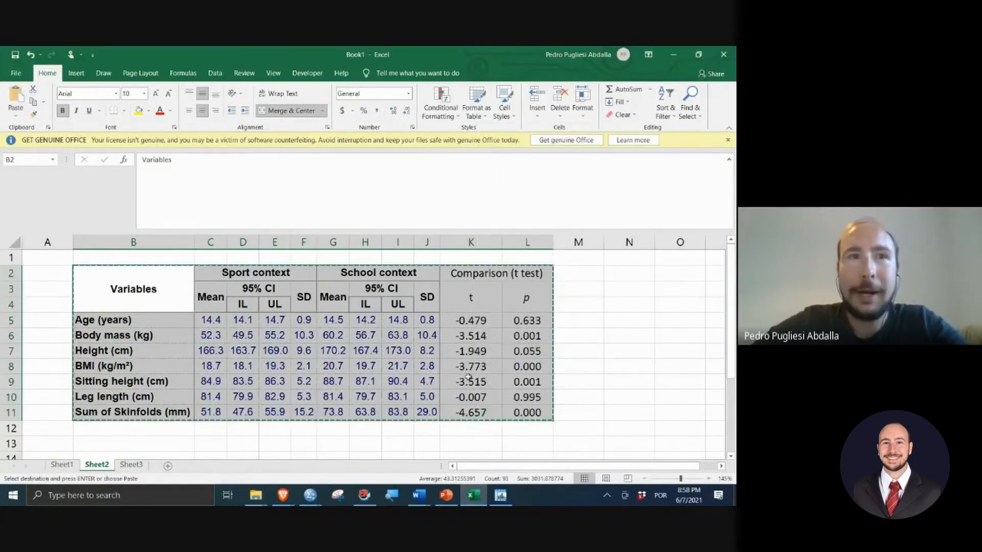
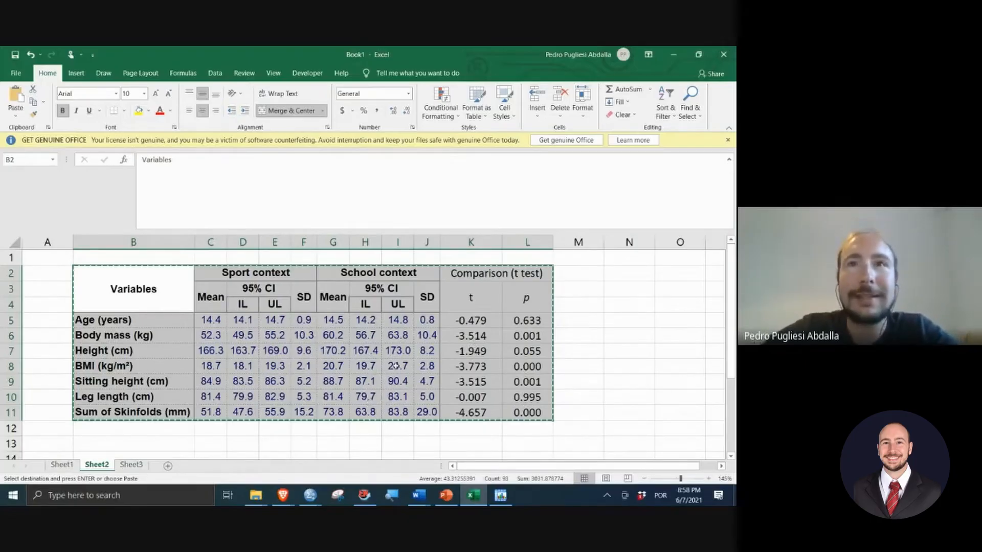
pyautogui.rightClick(338, 326)
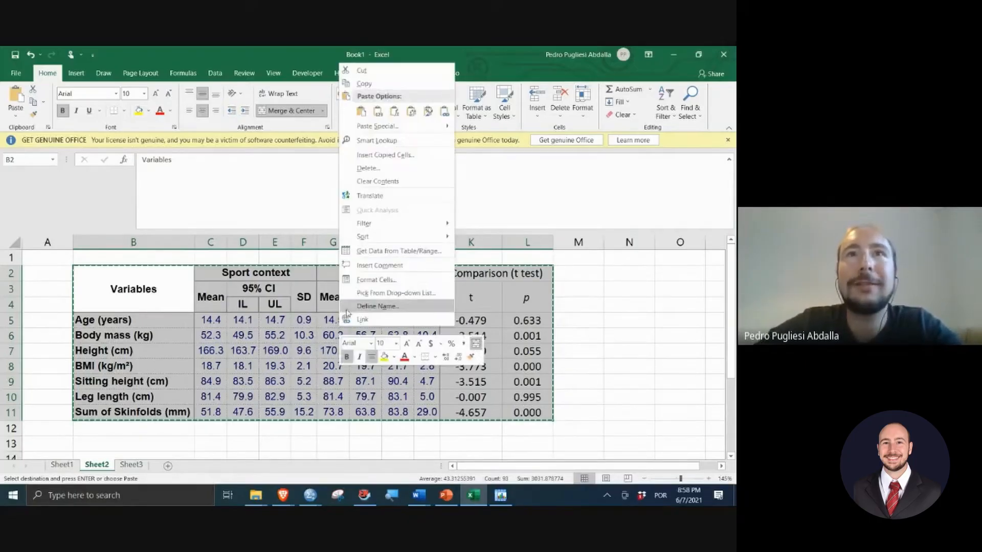
pyautogui.click(376, 85)
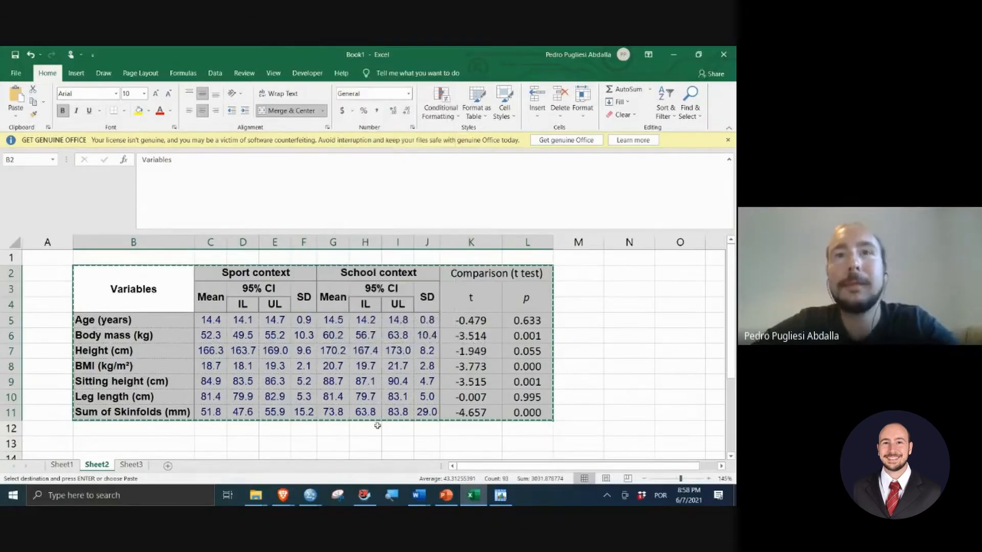
# Step: Open Word with a blank document and paste the copied comparison table into it
pyautogui.click(138, 497)
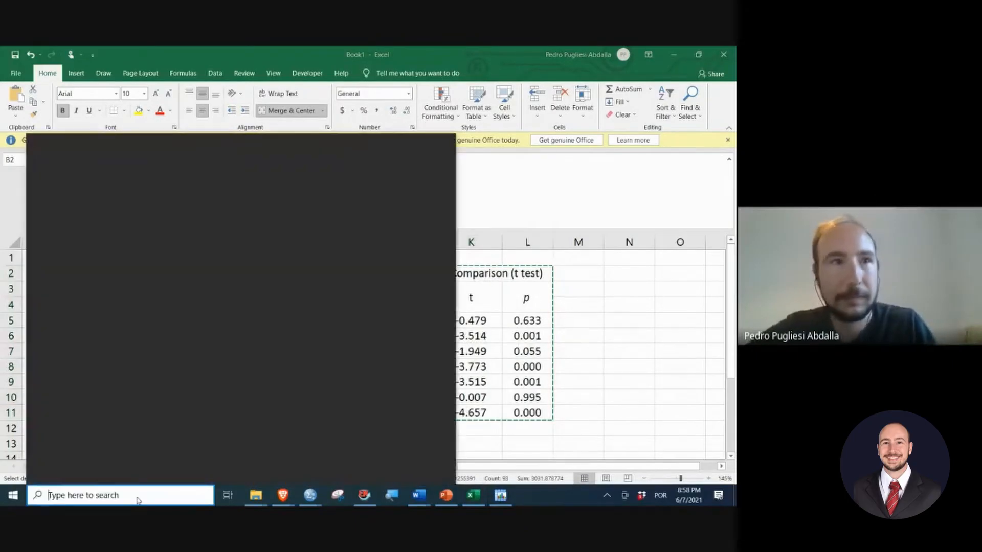
pyautogui.write('word')
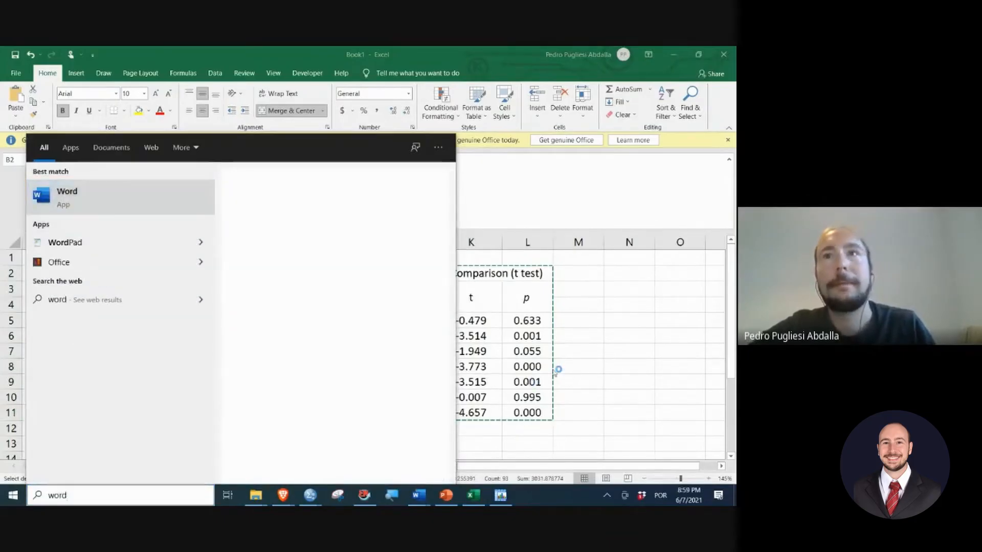
pyautogui.press('Return')
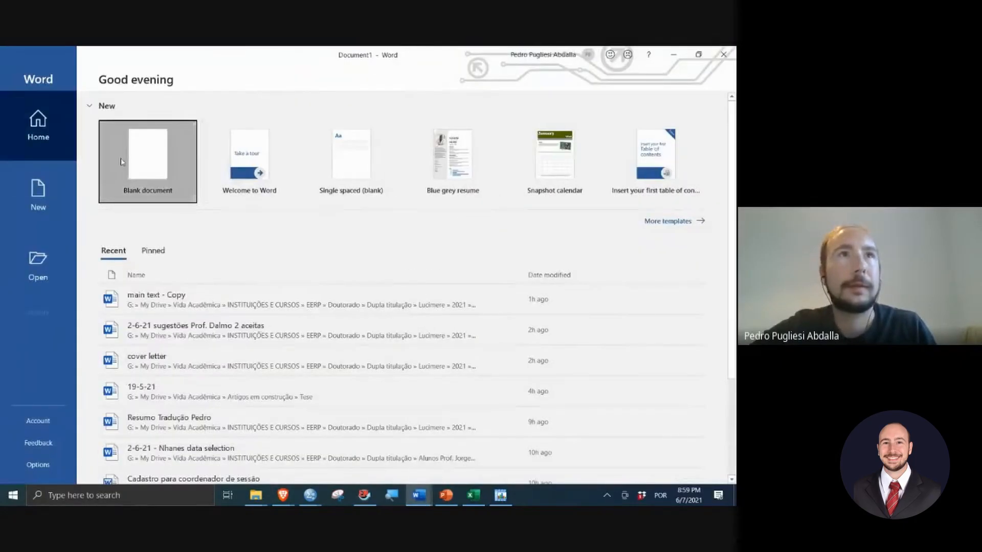
pyautogui.click(147, 161)
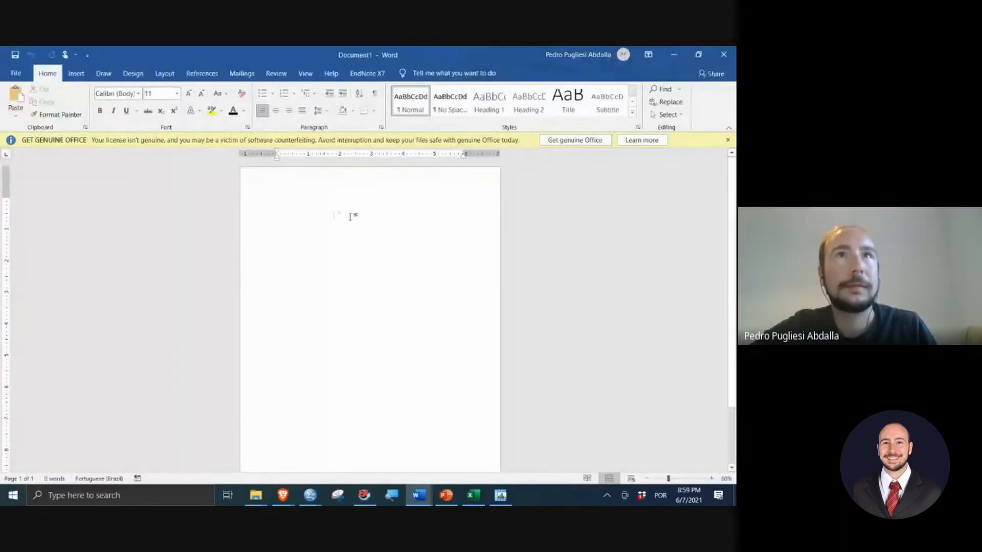
pyautogui.hotkey('ctrl', 'v')
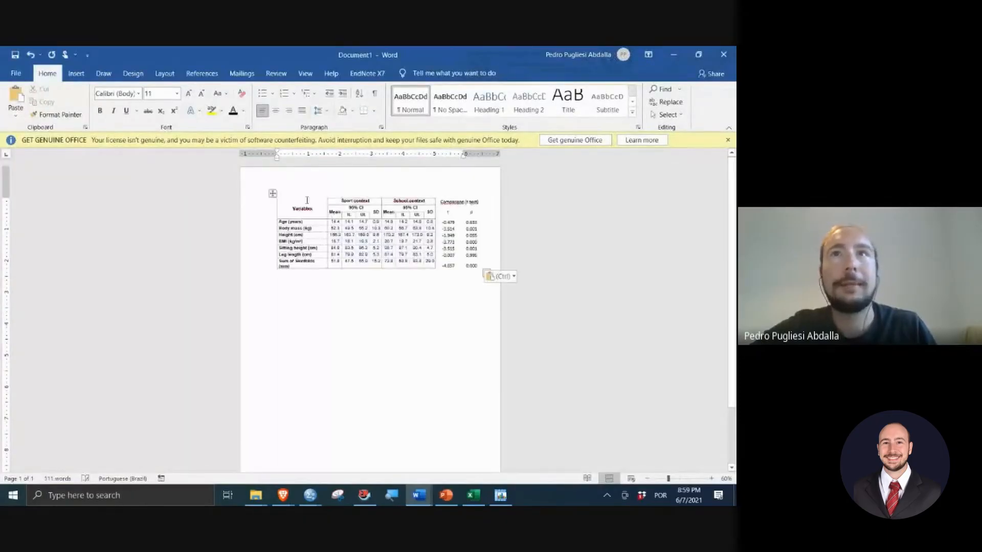
# Step: Select the whole pasted comparison table in the Word document and copy it
pyautogui.scroll(7, 349, 243)
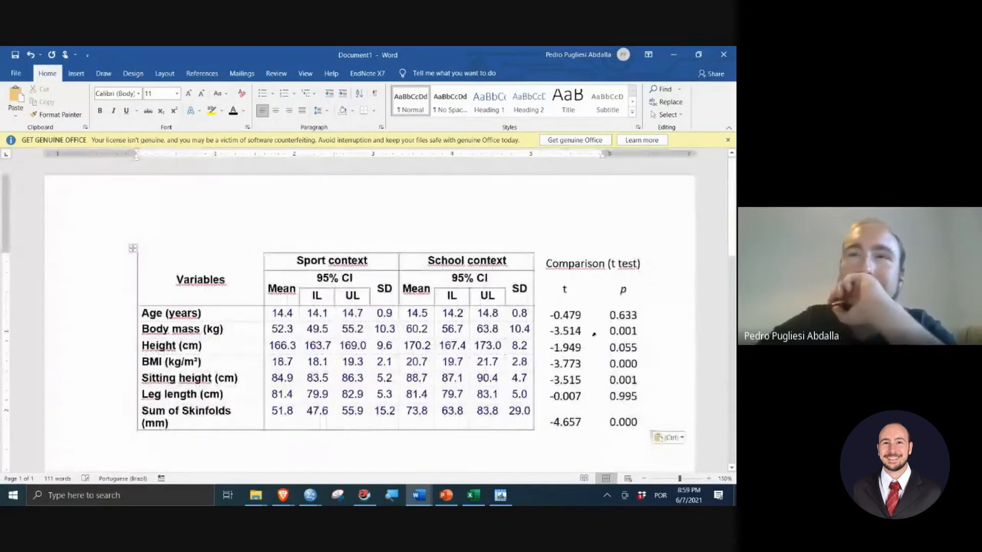
pyautogui.scroll(-2, 353, 240)
pyautogui.click(616, 343)
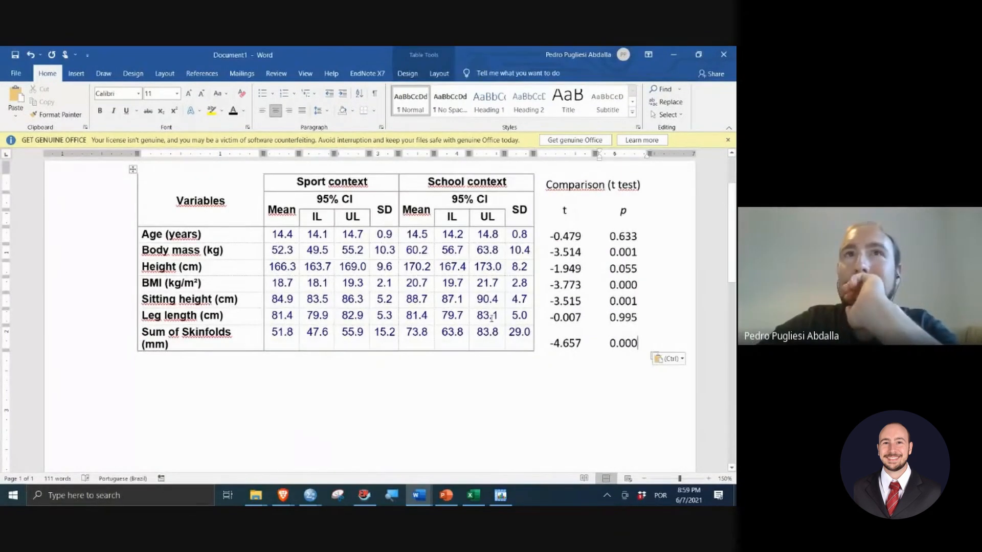
pyautogui.scroll(4, 491, 318)
pyautogui.scroll(-3, 559, 239)
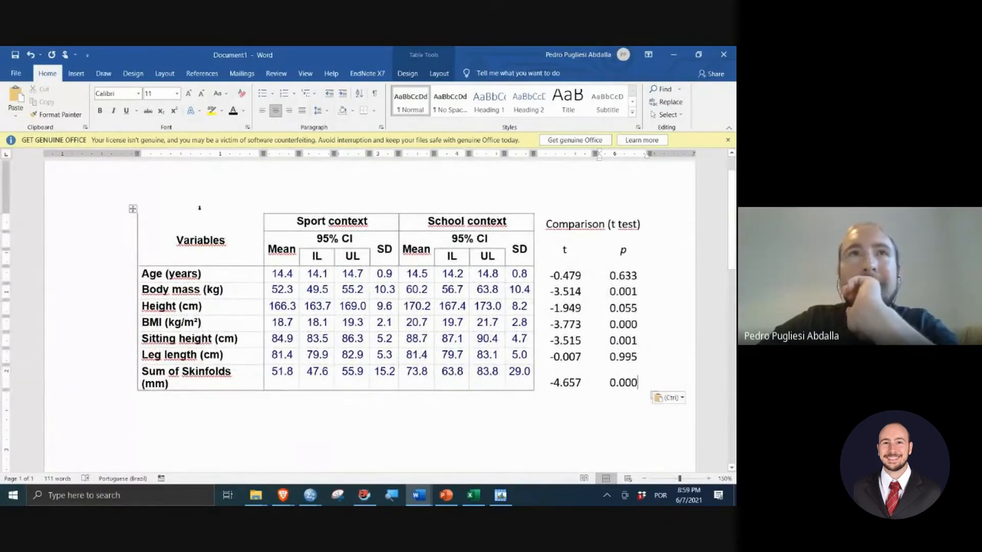
pyautogui.click(132, 208)
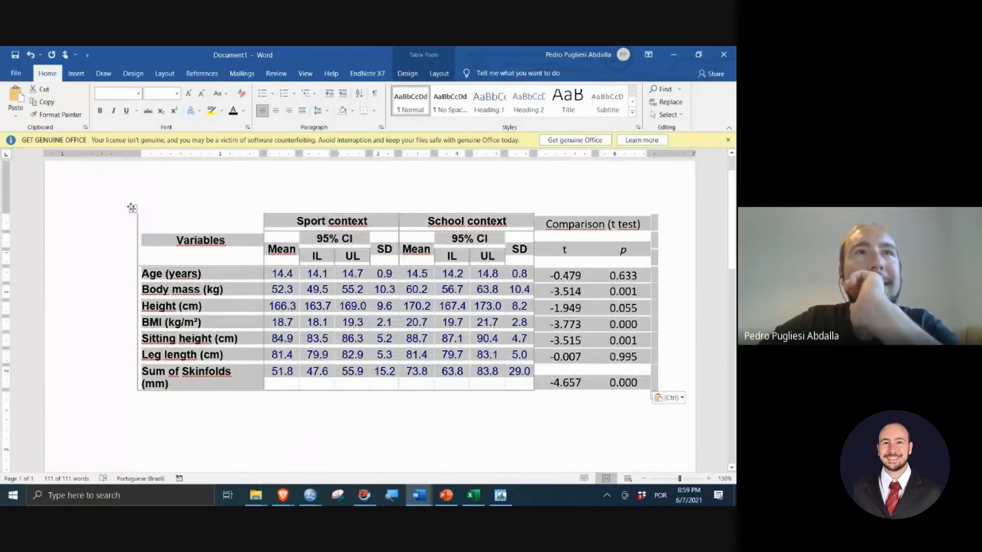
pyautogui.rightClick(132, 208)
pyautogui.click(159, 225)
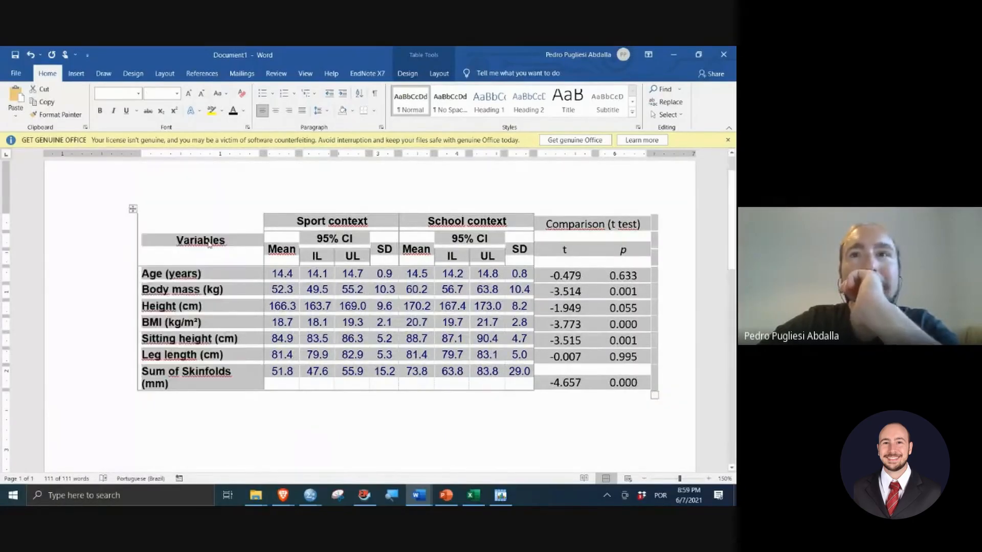
# Step: Switch back to the Excel workbook, add a new sheet and paste the copied table at B2
pyautogui.click(484, 499)
pyautogui.click(132, 464)
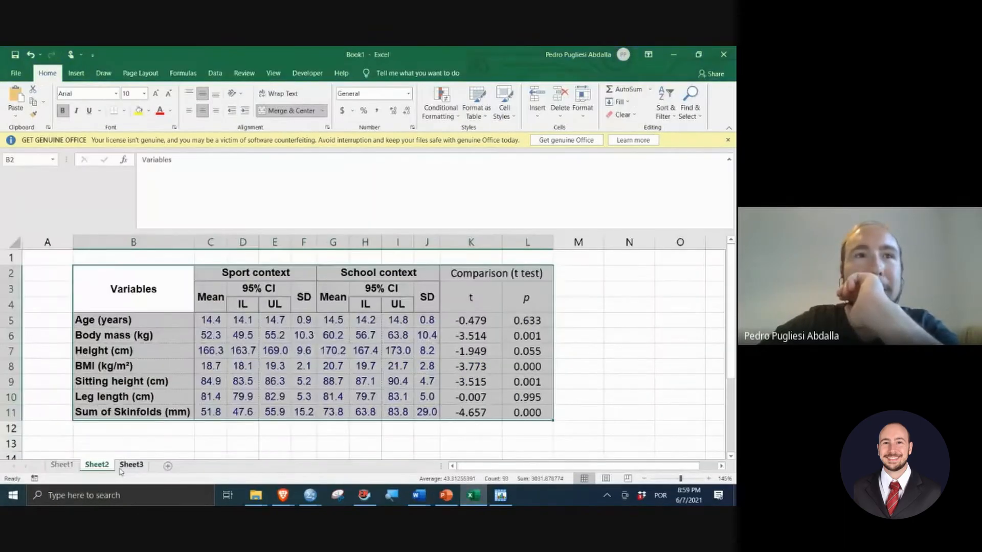
pyautogui.click(167, 466)
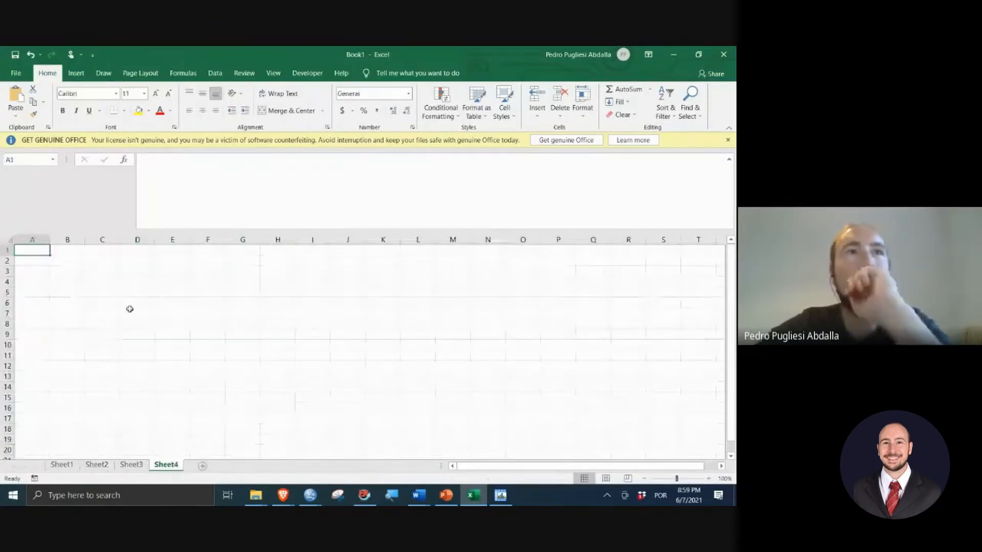
pyautogui.click(70, 258)
pyautogui.hotkey('ctrl', 'v')
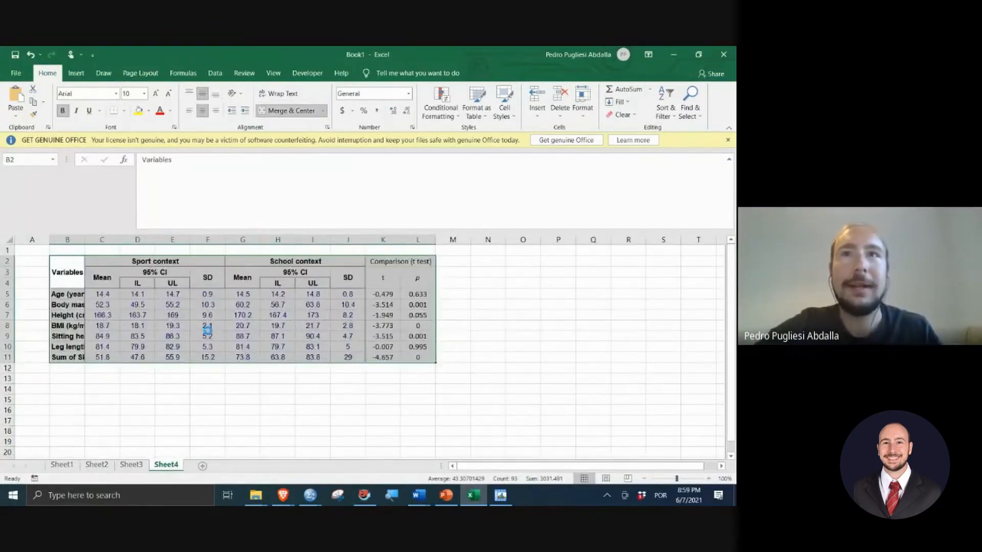
# Step: Examine the pasted means, confidence limits, standard deviations and p values on the new sheet for lost decimal places
pyautogui.scroll(3, 207, 329)
pyautogui.click(361, 321)
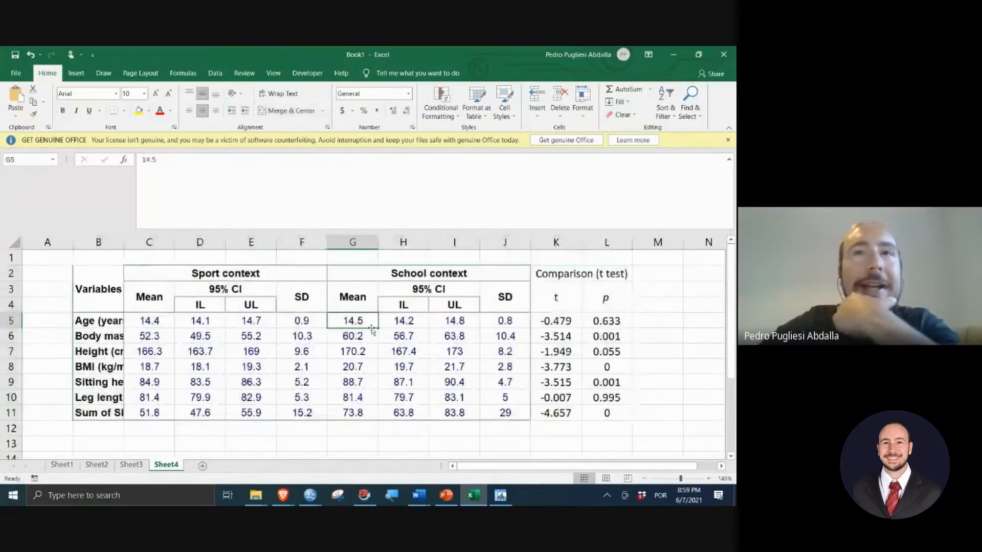
pyautogui.click(413, 323)
pyautogui.click(461, 321)
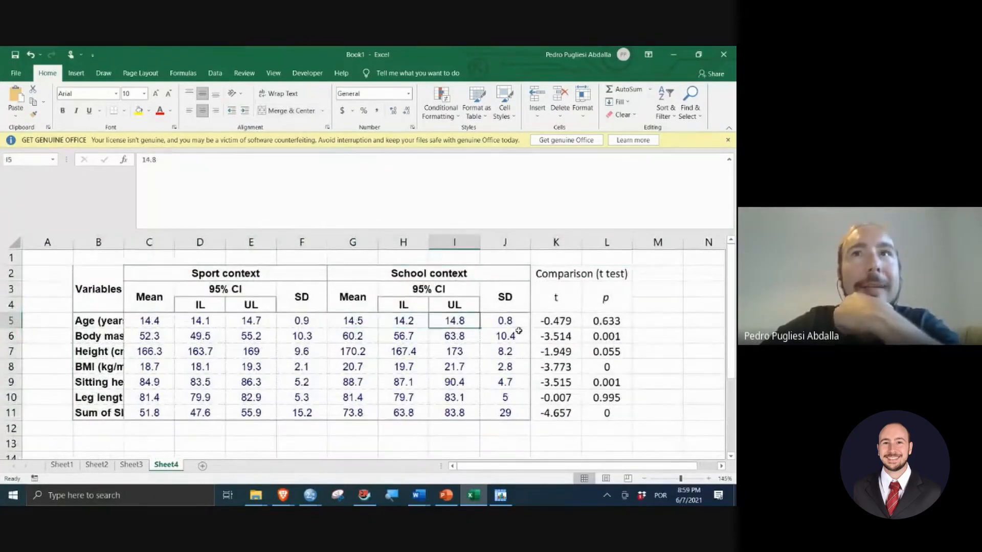
pyautogui.click(508, 316)
pyautogui.click(513, 333)
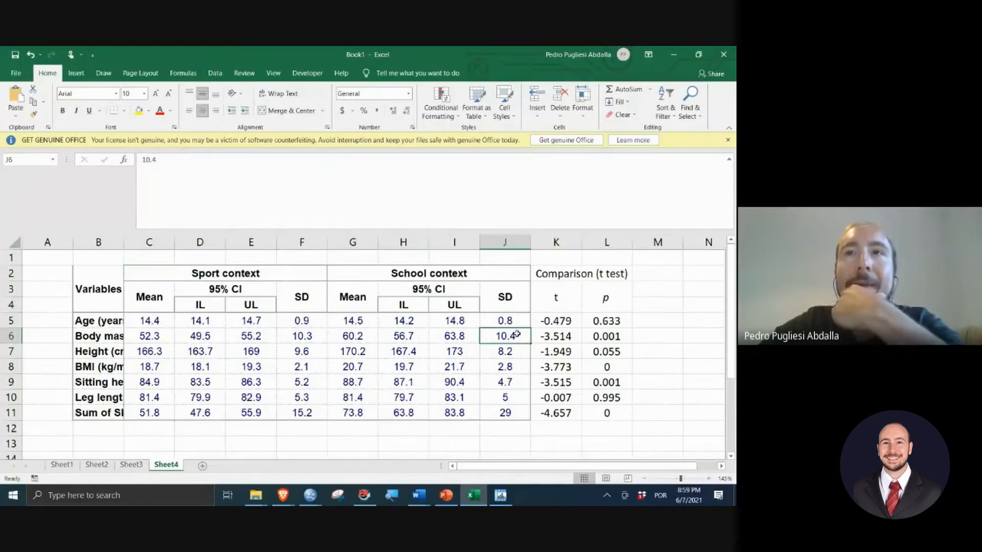
pyautogui.click(511, 393)
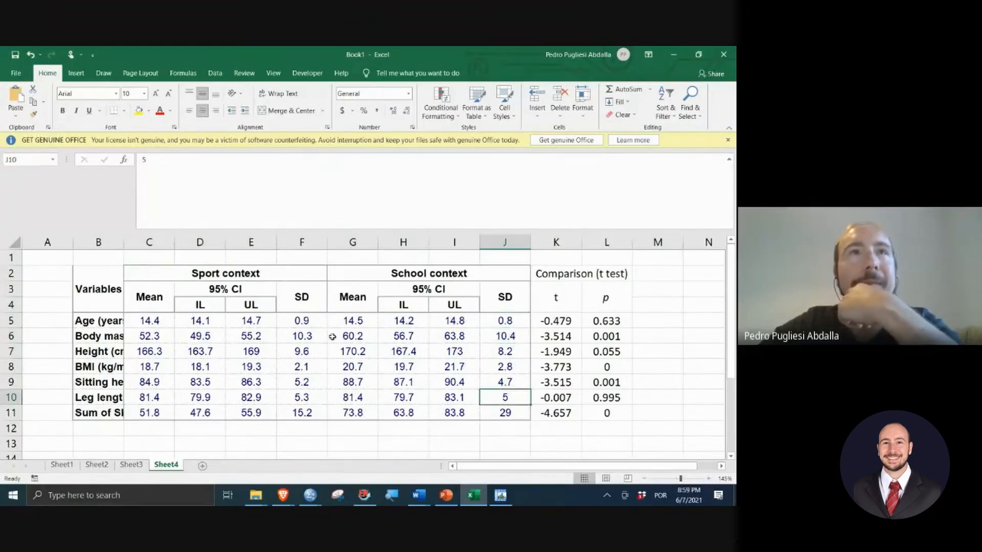
pyautogui.click(402, 394)
pyautogui.click(400, 409)
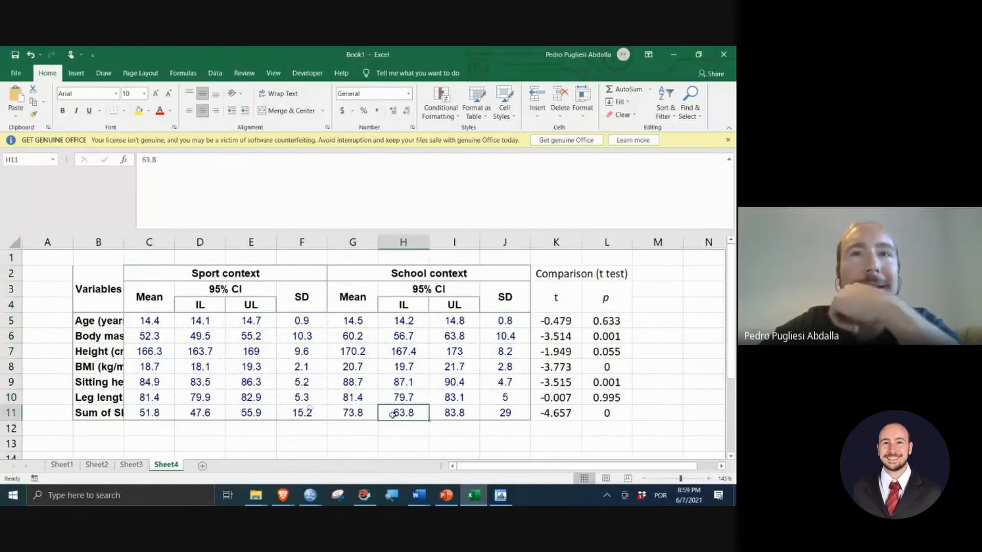
pyautogui.click(299, 408)
pyautogui.click(232, 385)
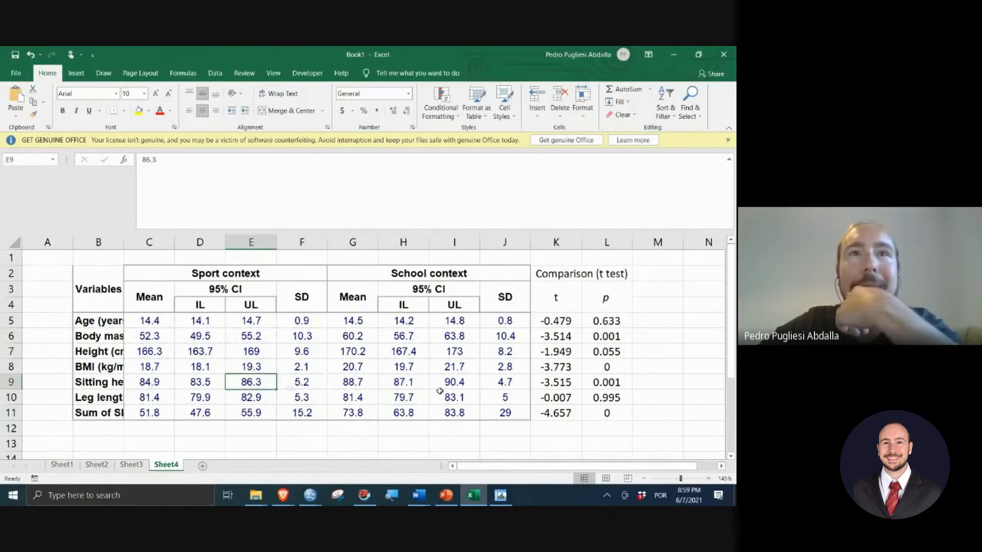
pyautogui.click(504, 397)
pyautogui.click(620, 383)
pyautogui.click(614, 364)
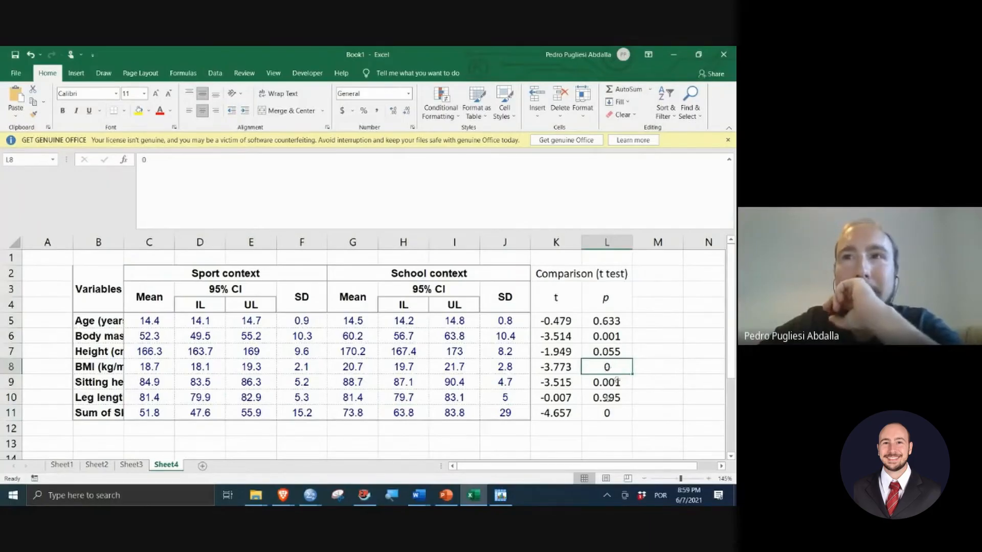
pyautogui.click(608, 413)
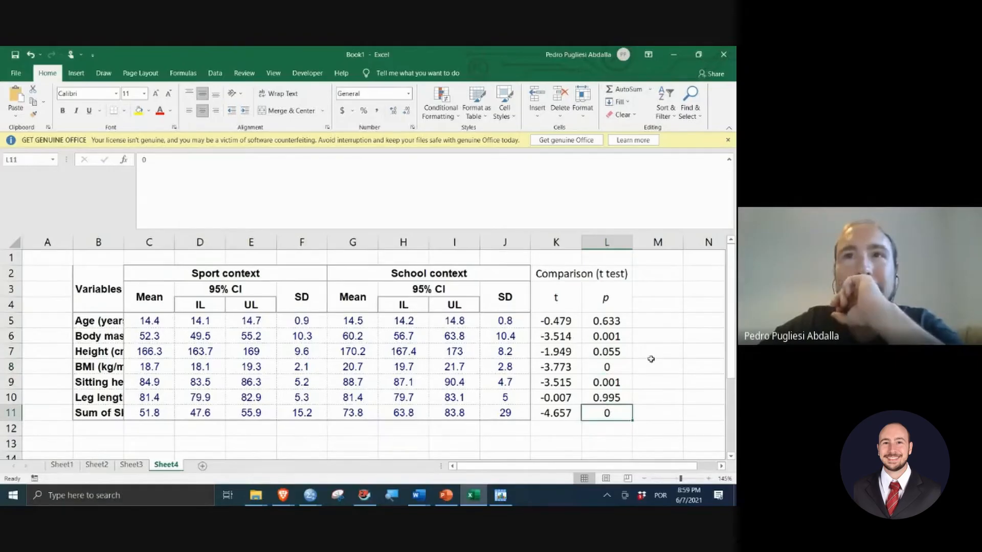
# Step: Format the school context SD for leg length in J10 with one decimal place
pyautogui.click(504, 400)
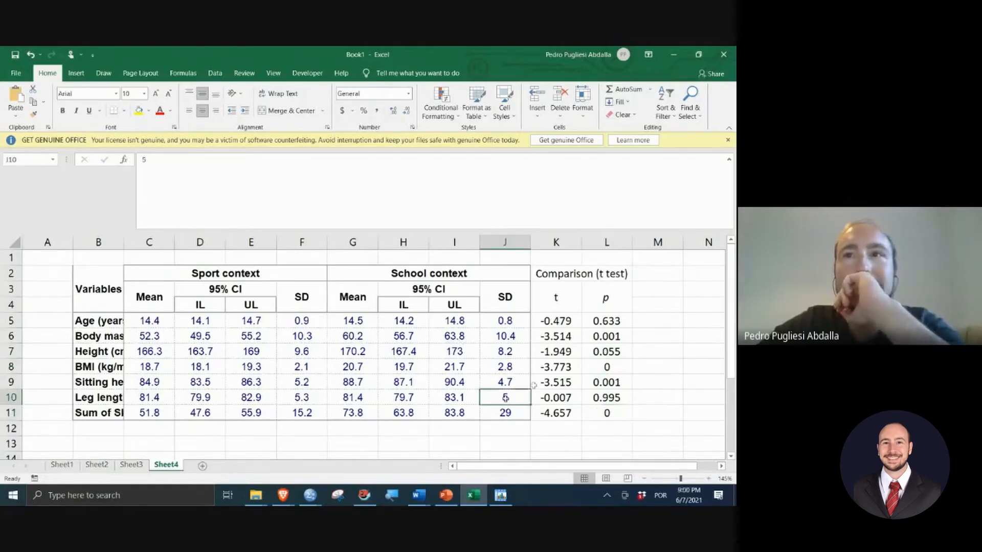
pyautogui.click(393, 111)
pyautogui.click(393, 111)
pyautogui.click(406, 111)
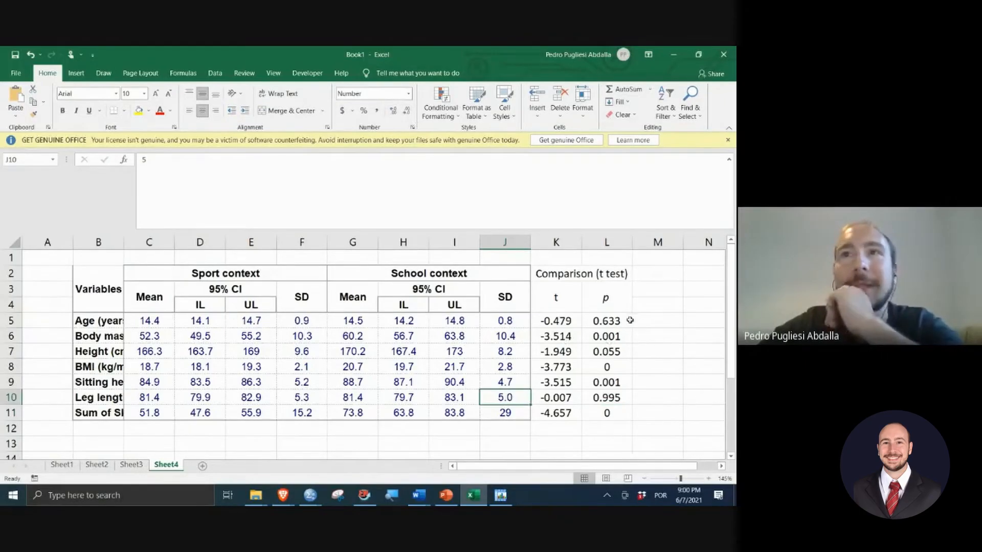
# Step: Try replacing every 0 with <0.001 in the p values in L5:L11, and undo the replacement
pyautogui.click(623, 372)
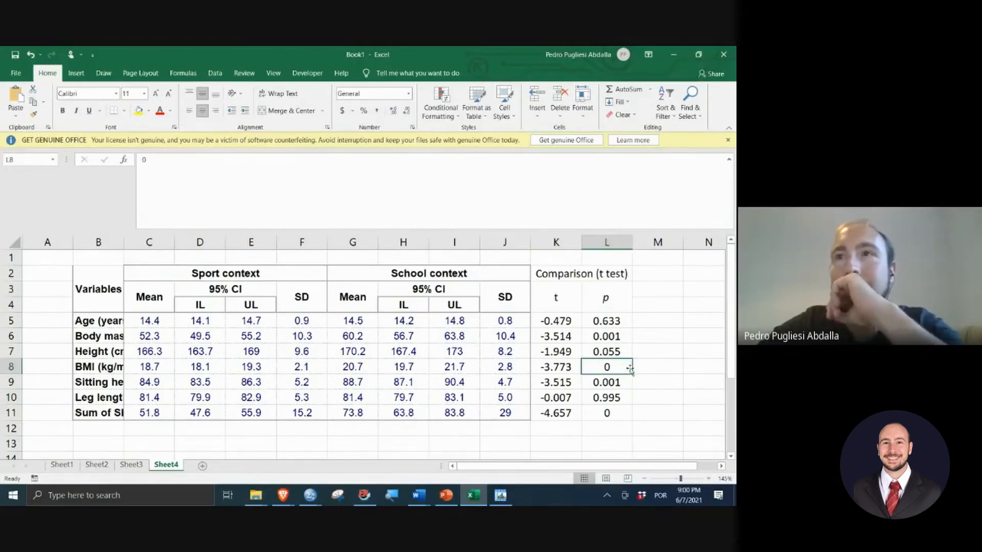
pyautogui.moveTo(617, 321); pyautogui.dragTo(616, 414)
pyautogui.click(701, 115)
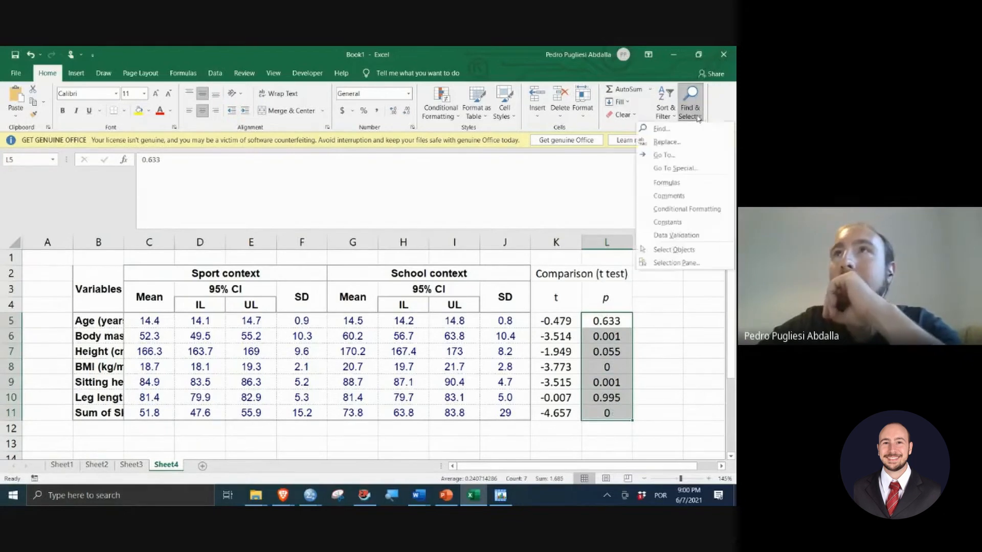
pyautogui.click(686, 141)
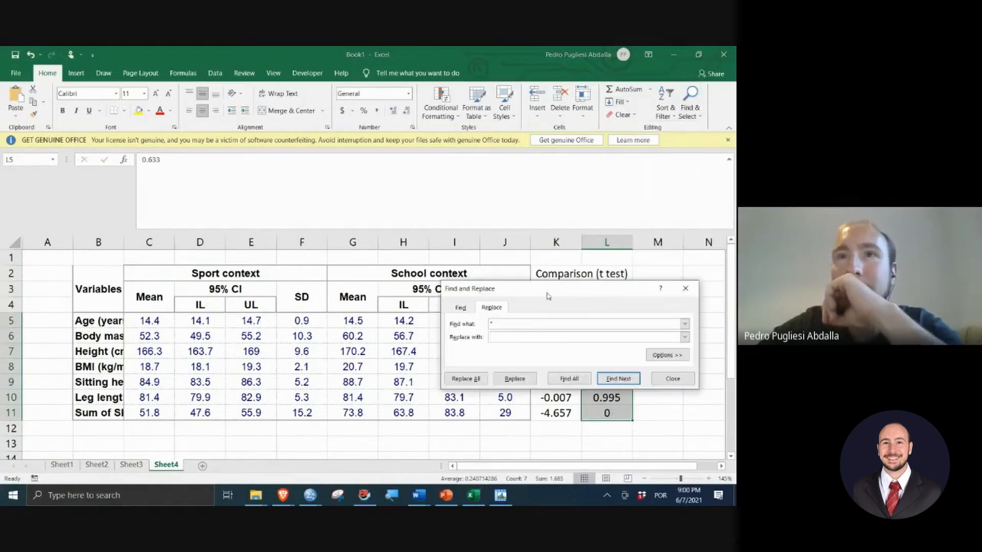
pyautogui.moveTo(548, 296); pyautogui.dragTo(366, 285)
pyautogui.click(323, 312)
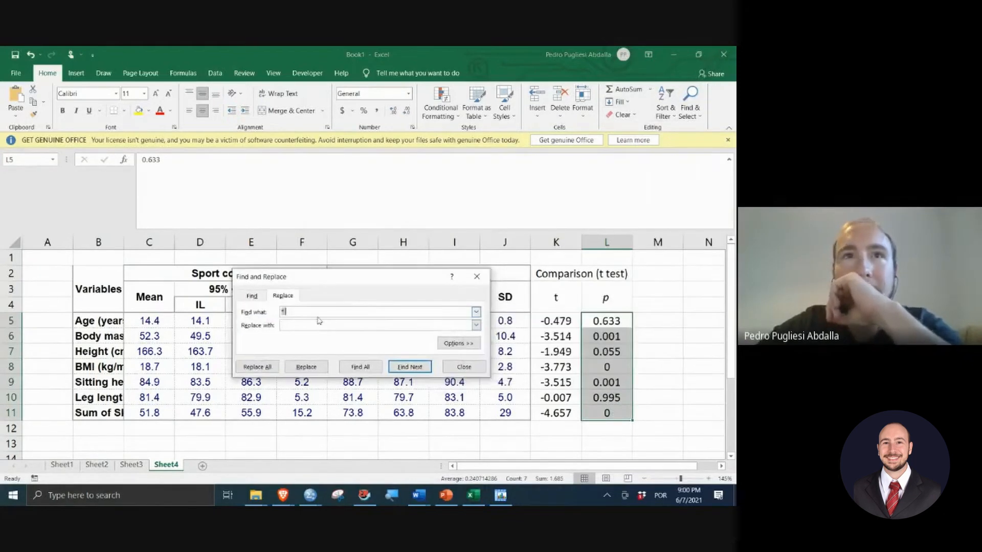
pyautogui.write('0')
pyautogui.press('Tab')
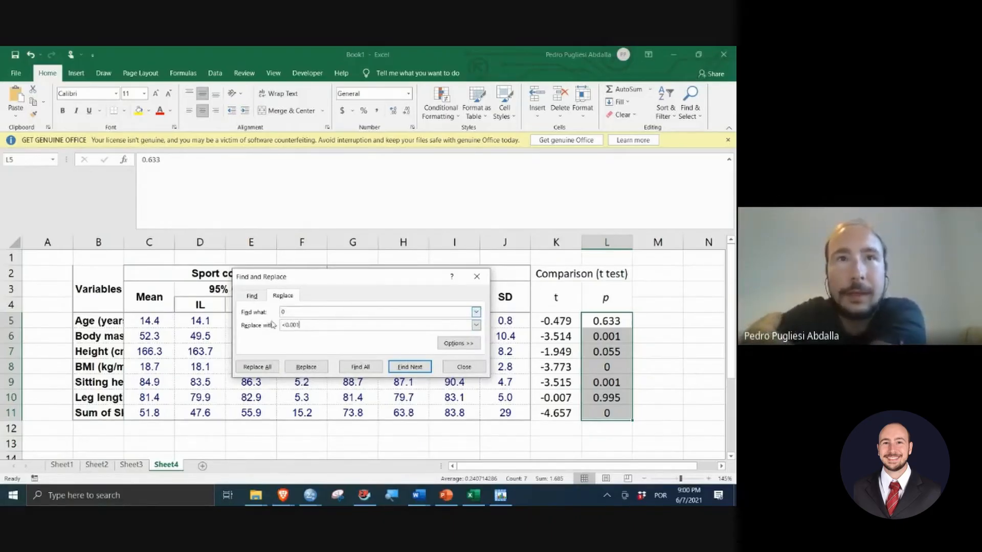
pyautogui.click(257, 367)
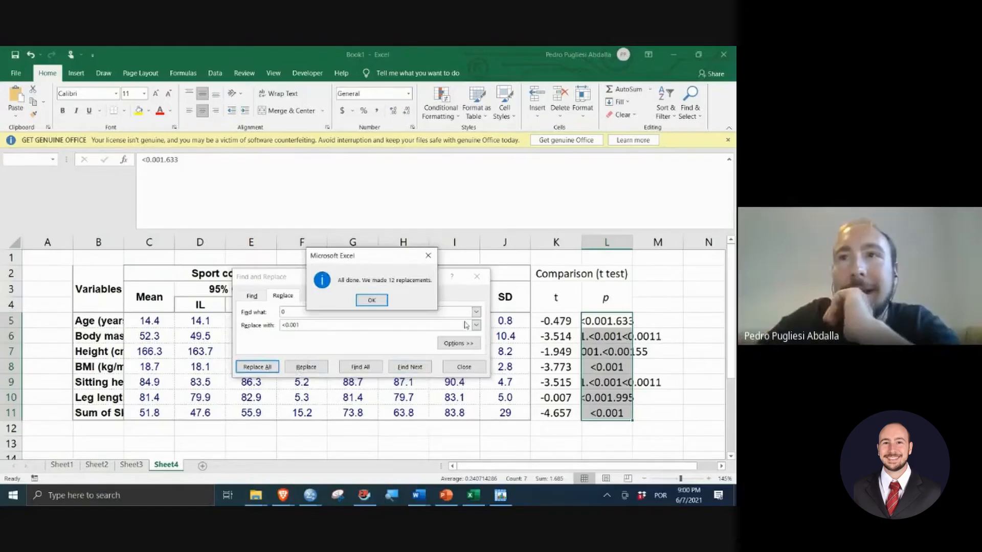
pyautogui.click(378, 300)
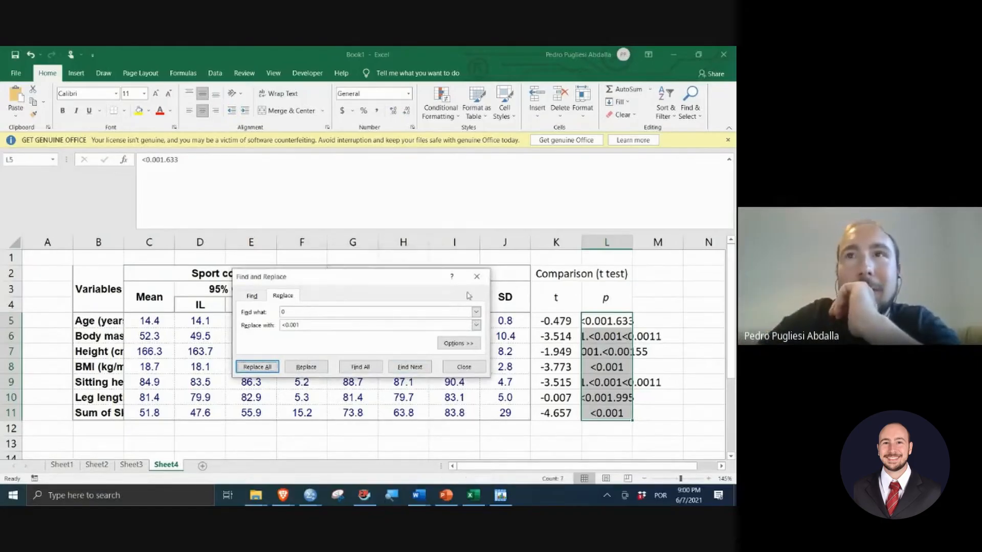
pyautogui.click(479, 277)
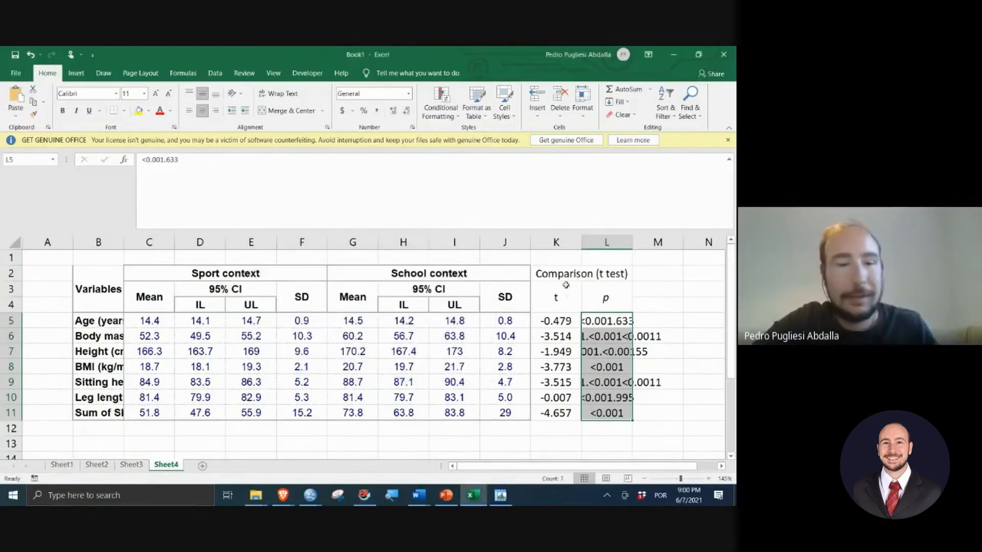
pyautogui.hotkey('ctrl', 'z')
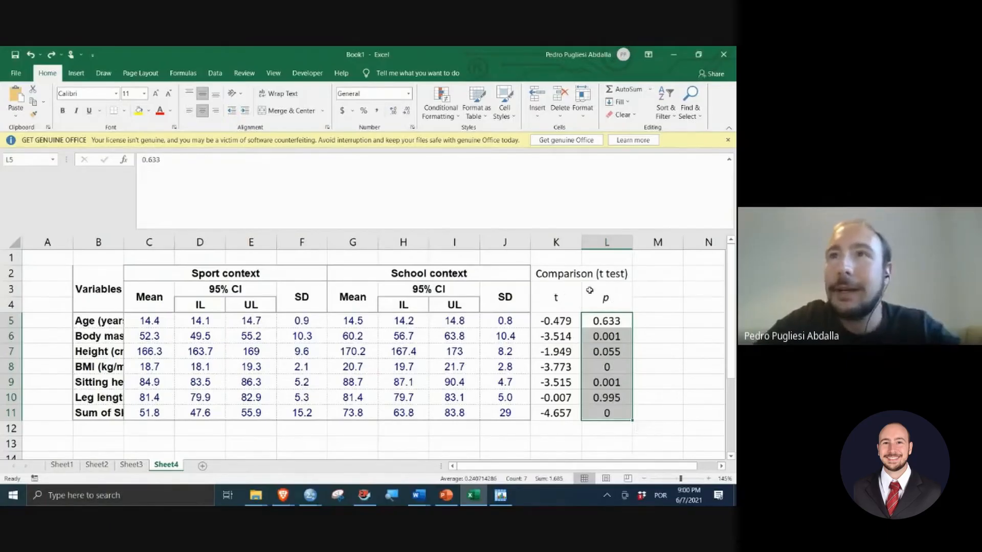
# Step: Format the p values for BMI in L8 and sum of skinfolds in L11 with three decimal places
pyautogui.click(618, 365)
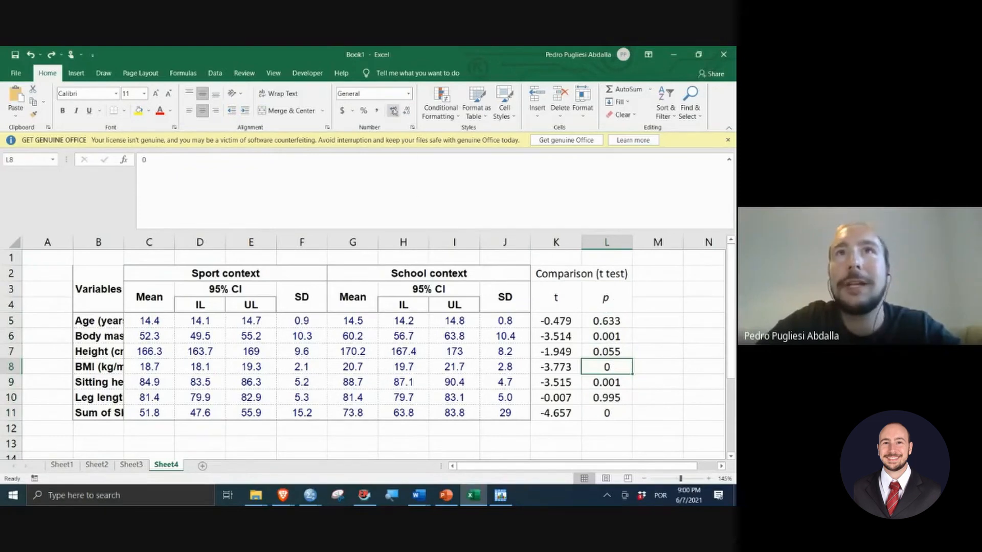
pyautogui.keyDown('ctrl'); pyautogui.click(614, 413); pyautogui.keyUp('ctrl')
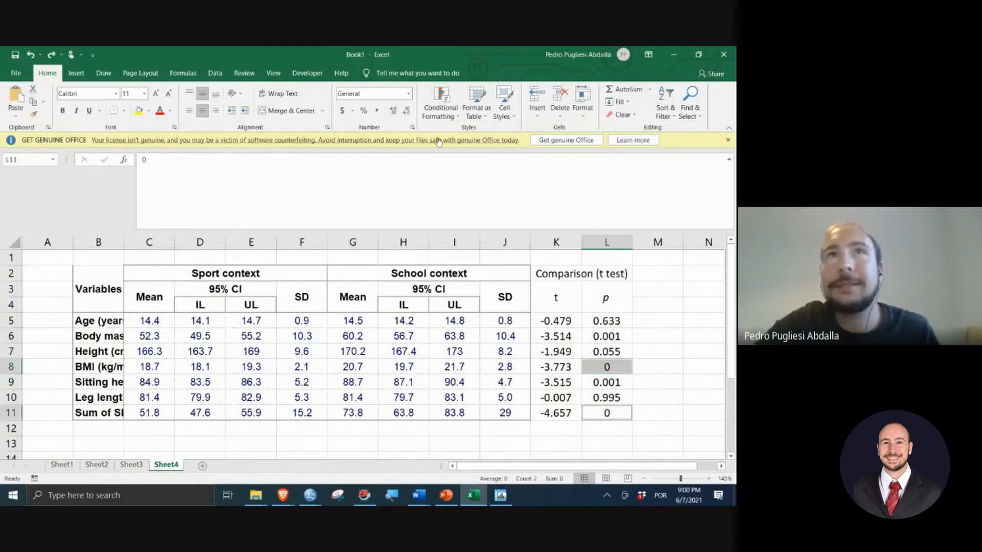
pyautogui.click(393, 111)
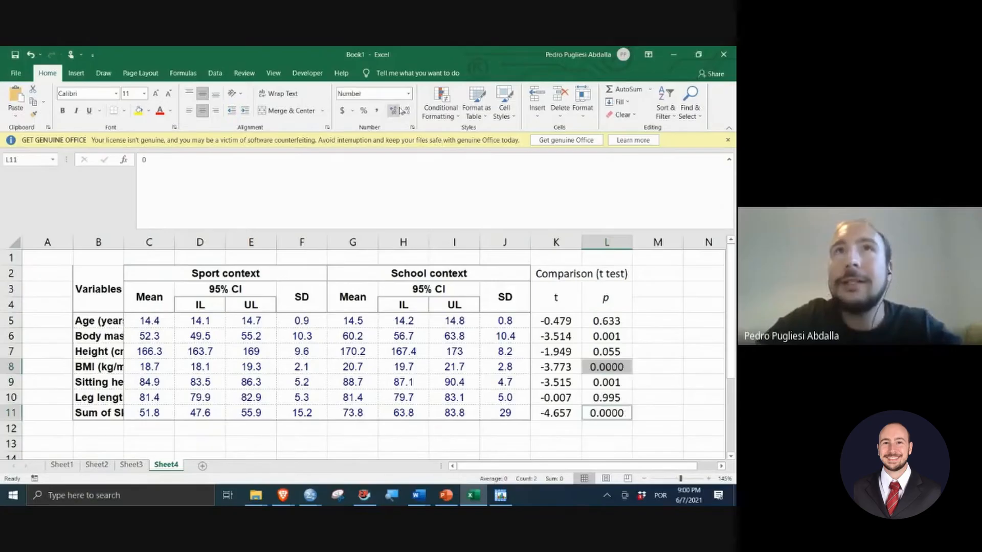
pyautogui.click(405, 111)
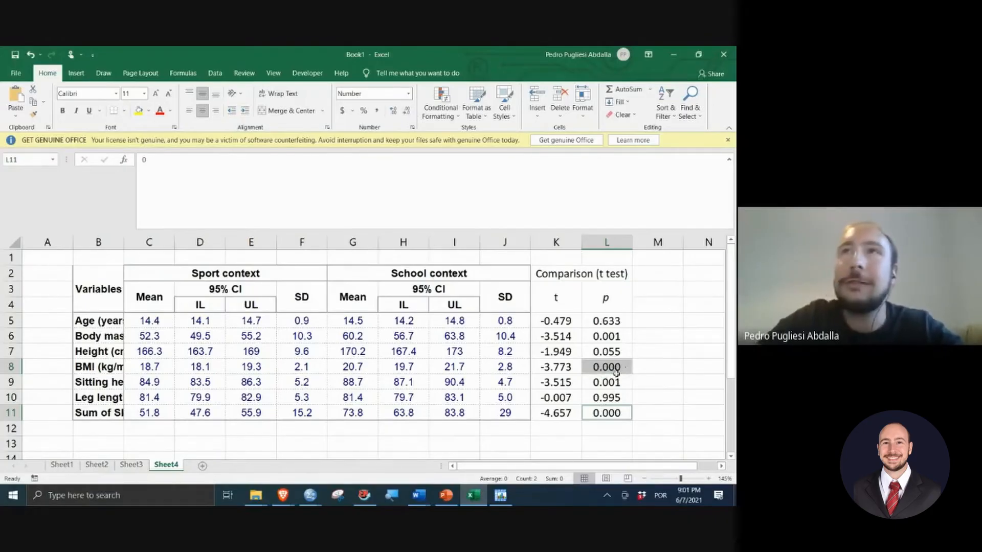
pyautogui.click(642, 414)
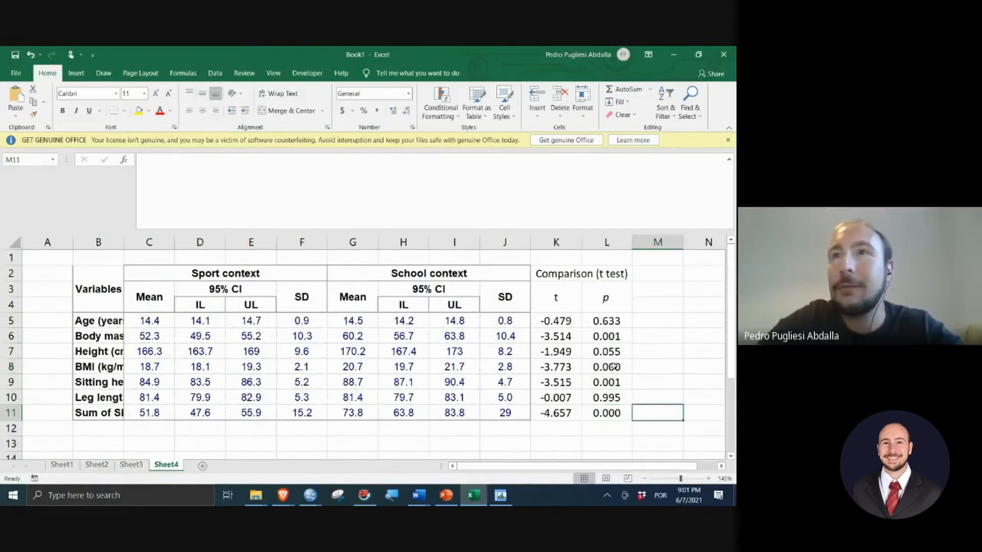
# Step: Try replacing all occurrences of 0.000 with <0.001 in the p values in L5:L11
pyautogui.moveTo(613, 323); pyautogui.dragTo(611, 411)
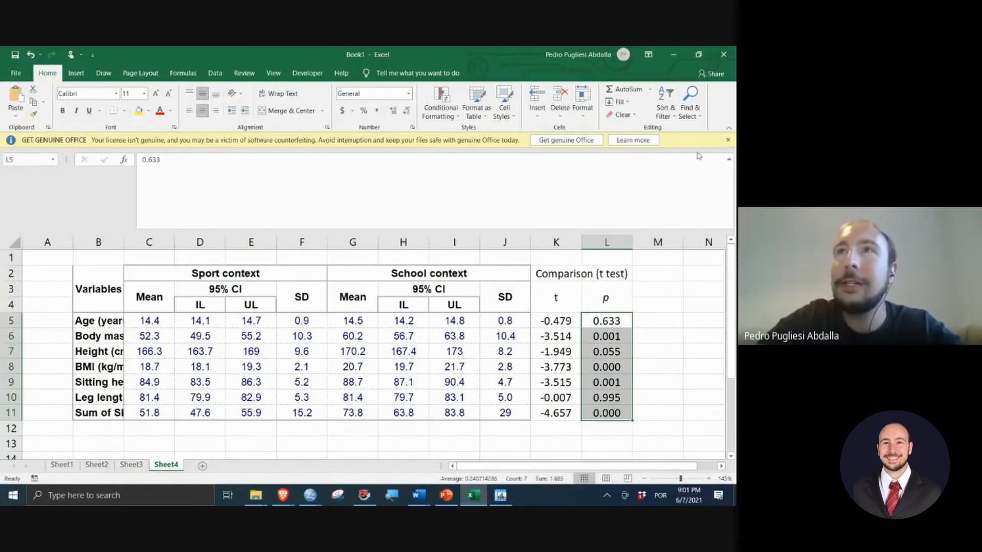
pyautogui.click(690, 110)
pyautogui.click(665, 141)
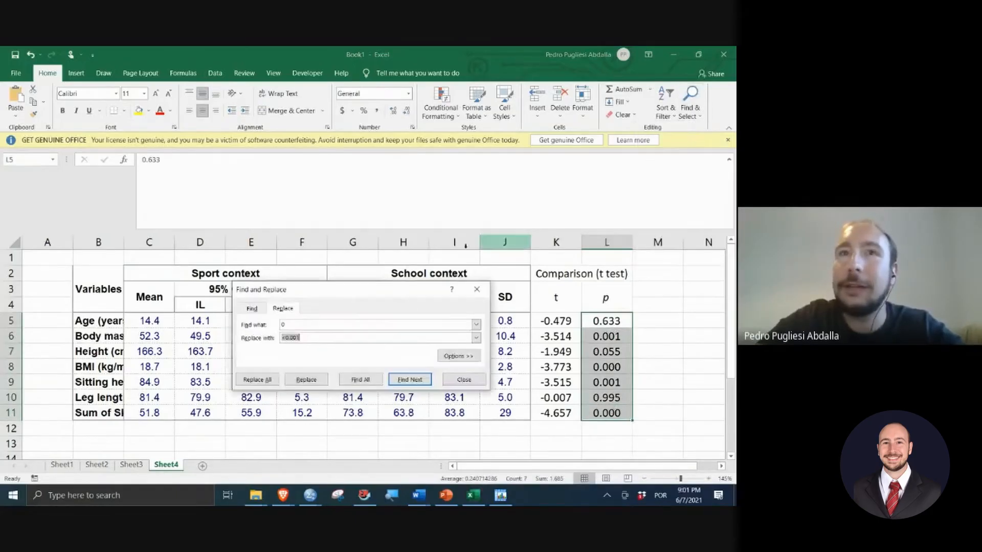
pyautogui.click(321, 324)
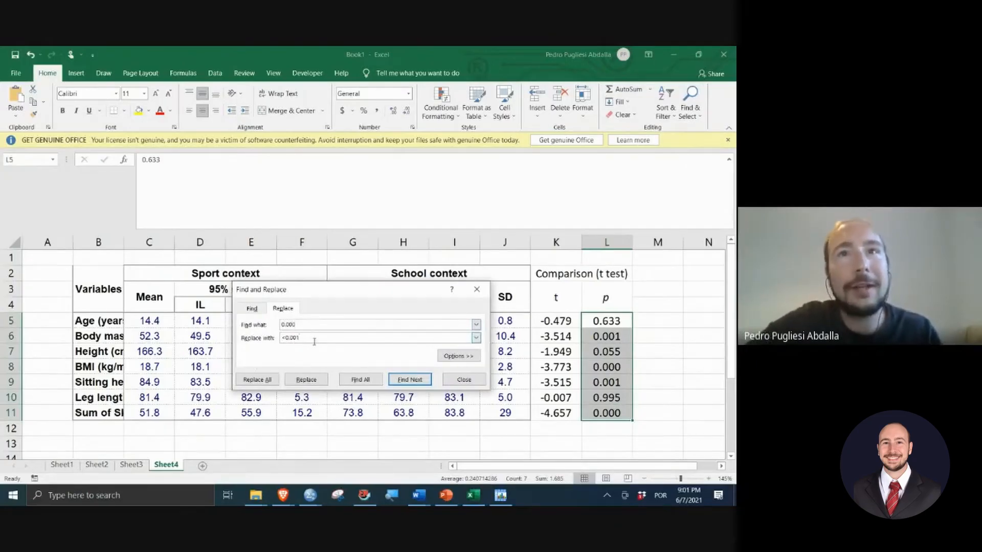
pyautogui.click(261, 381)
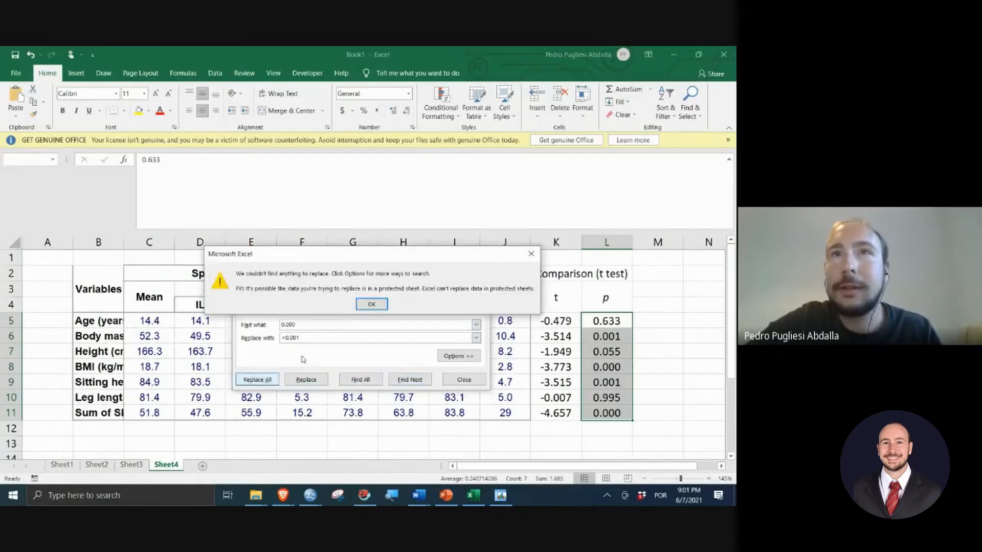
pyautogui.click(372, 307)
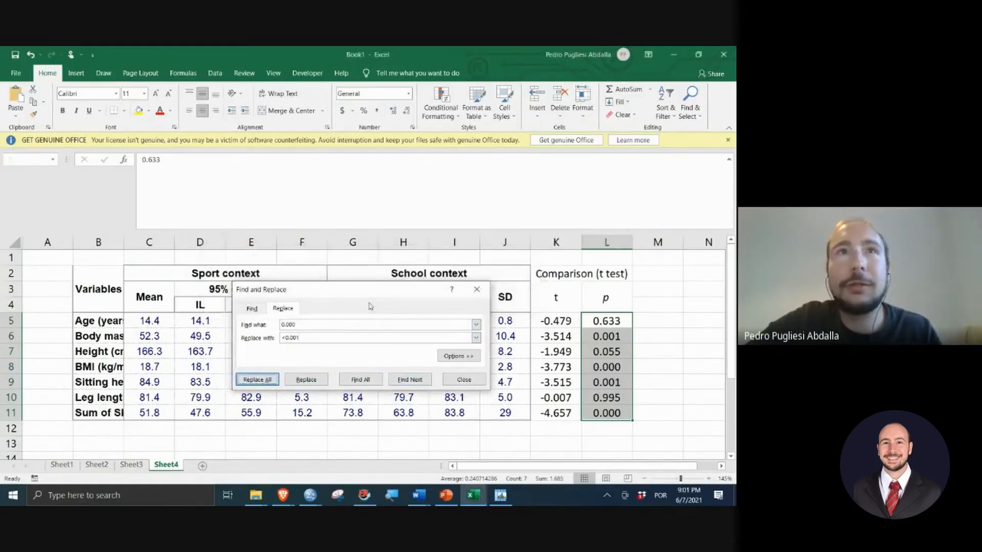
pyautogui.click(309, 322)
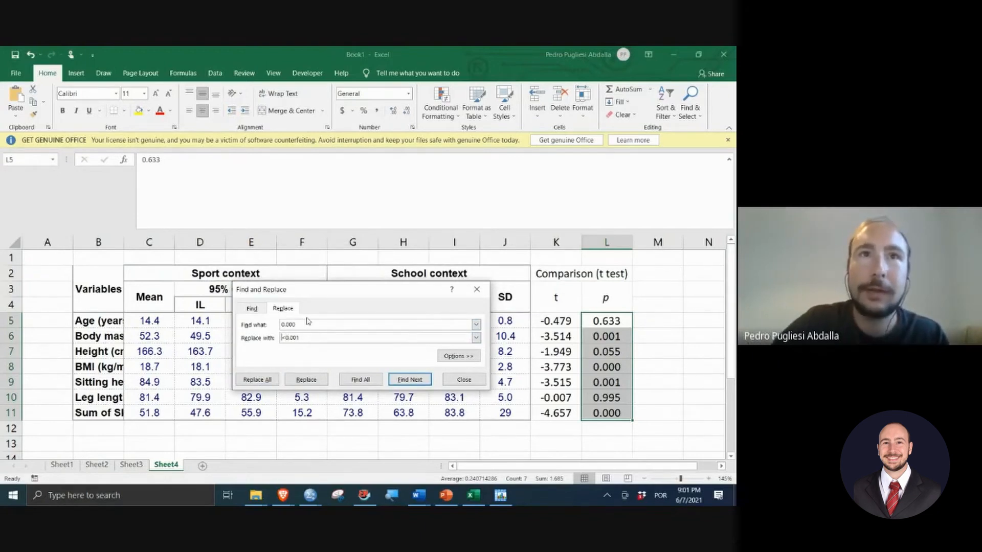
pyautogui.click(254, 380)
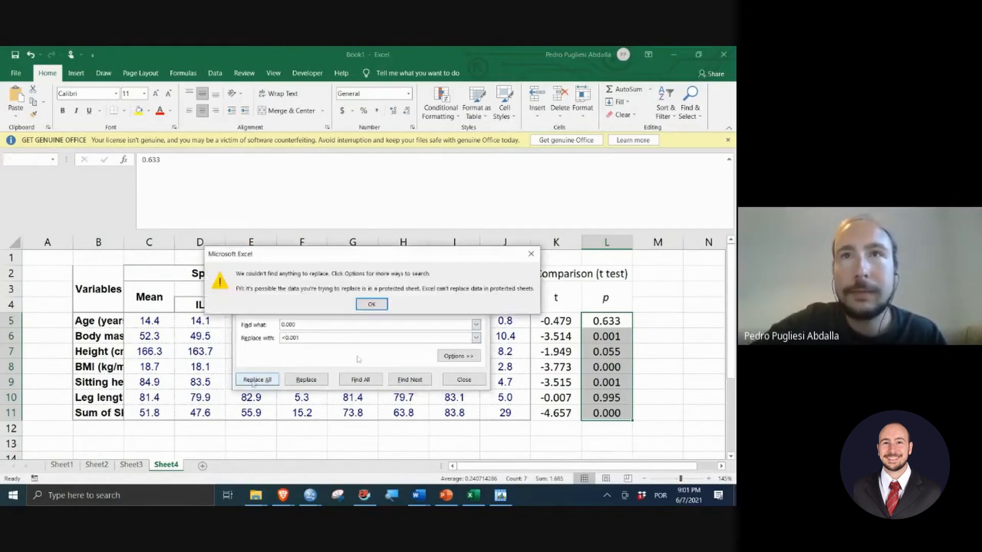
pyautogui.click(371, 304)
pyautogui.click(479, 288)
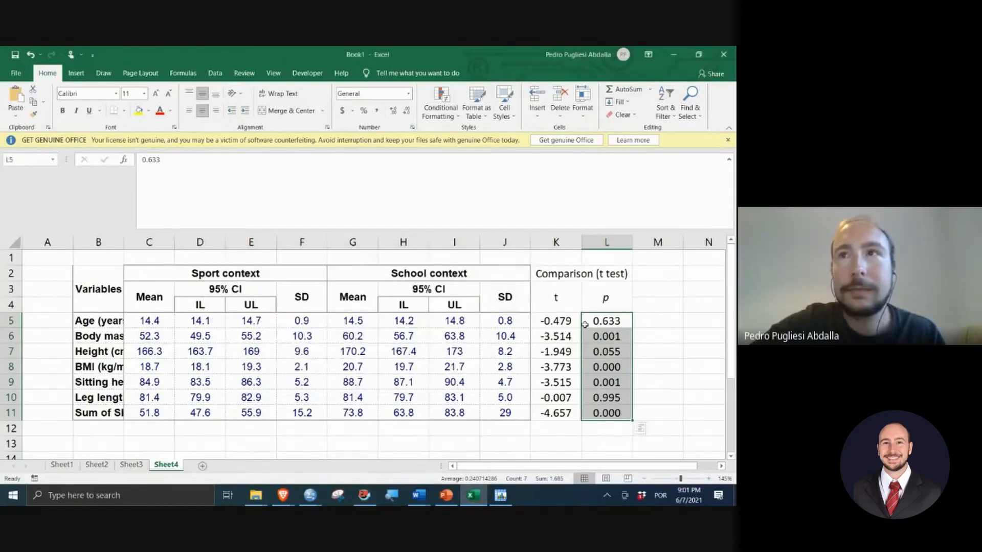
# Step: Try replacing 0.000 with <0.001 starting from the BMI p value in L8 alone
pyautogui.click(585, 323)
pyautogui.click(592, 332)
pyautogui.click(606, 352)
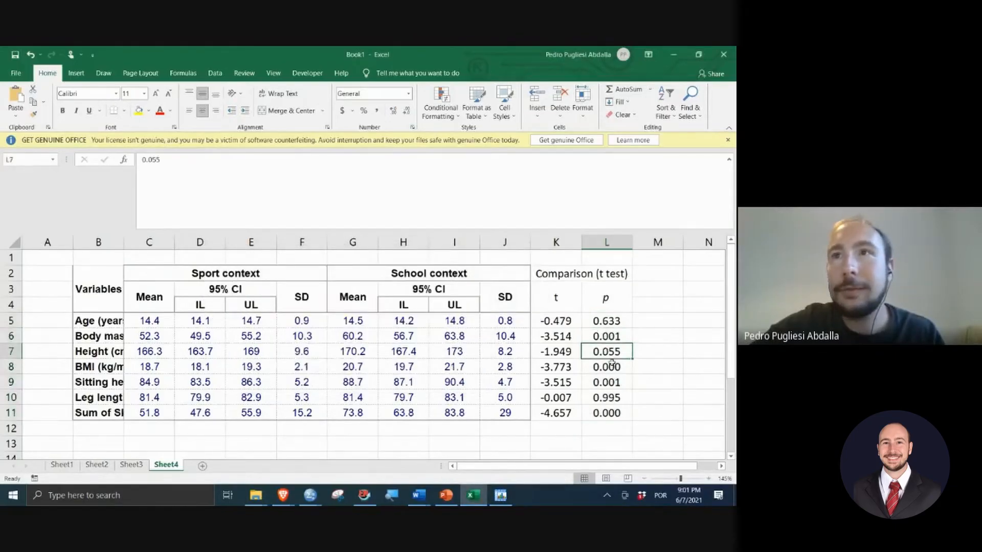
pyautogui.click(612, 366)
pyautogui.click(691, 110)
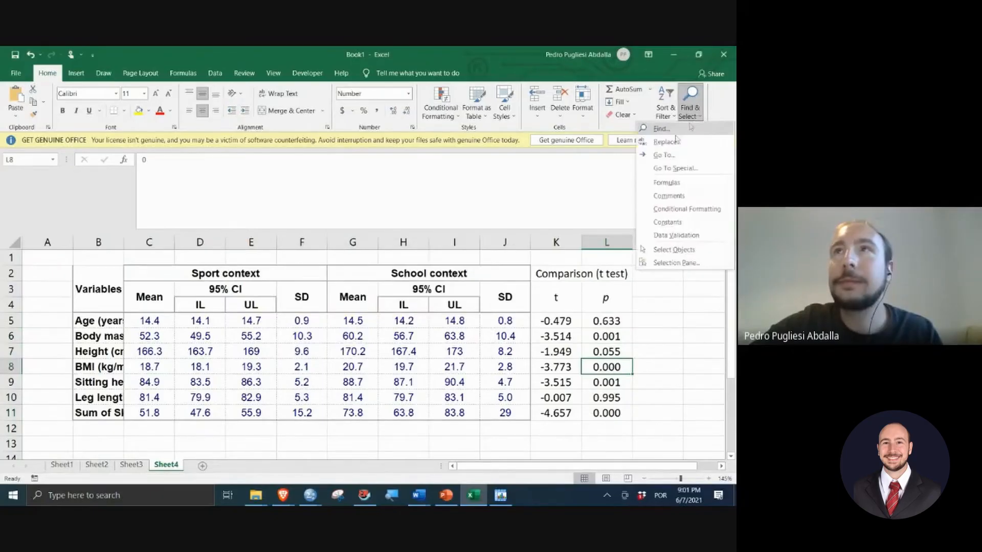
pyautogui.click(668, 147)
pyautogui.click(310, 352)
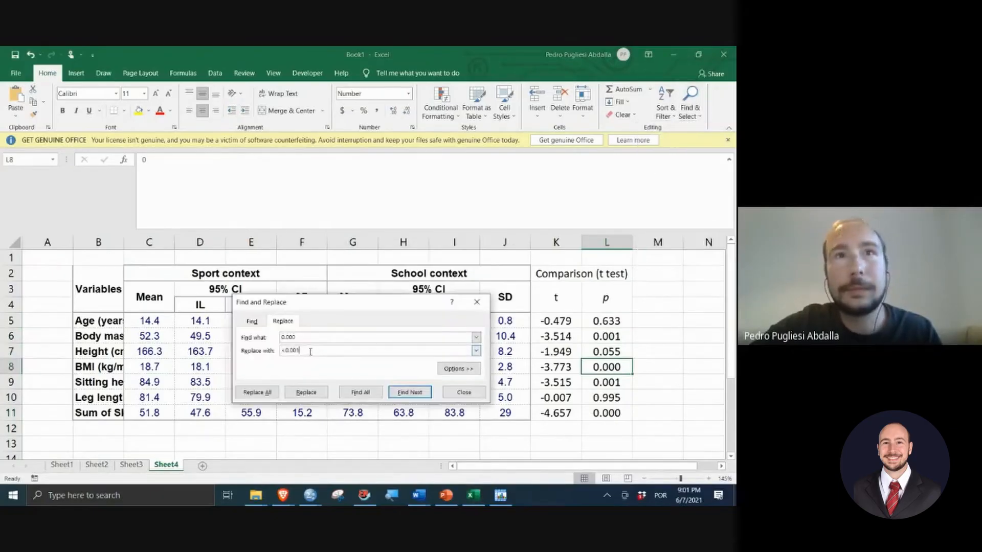
pyautogui.click(287, 391)
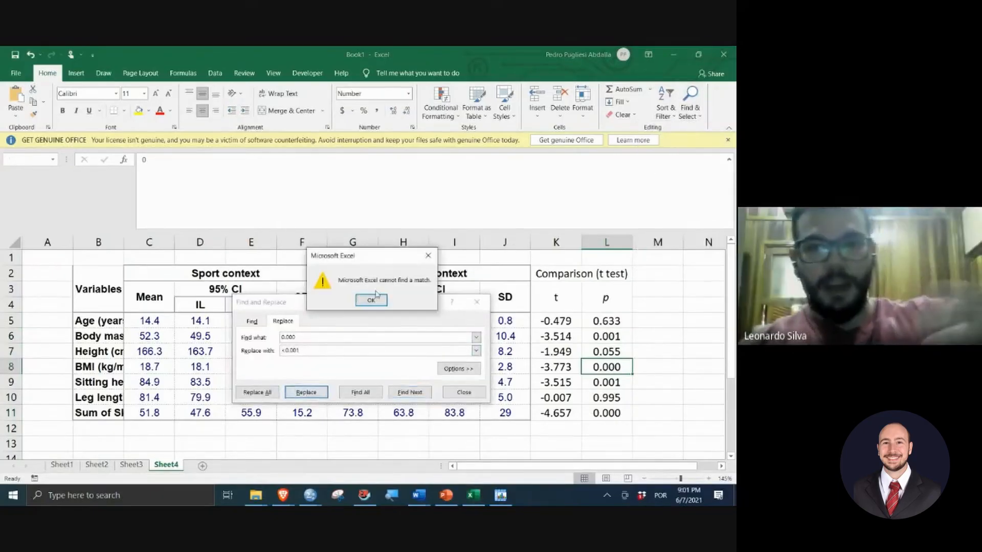
pyautogui.click(401, 305)
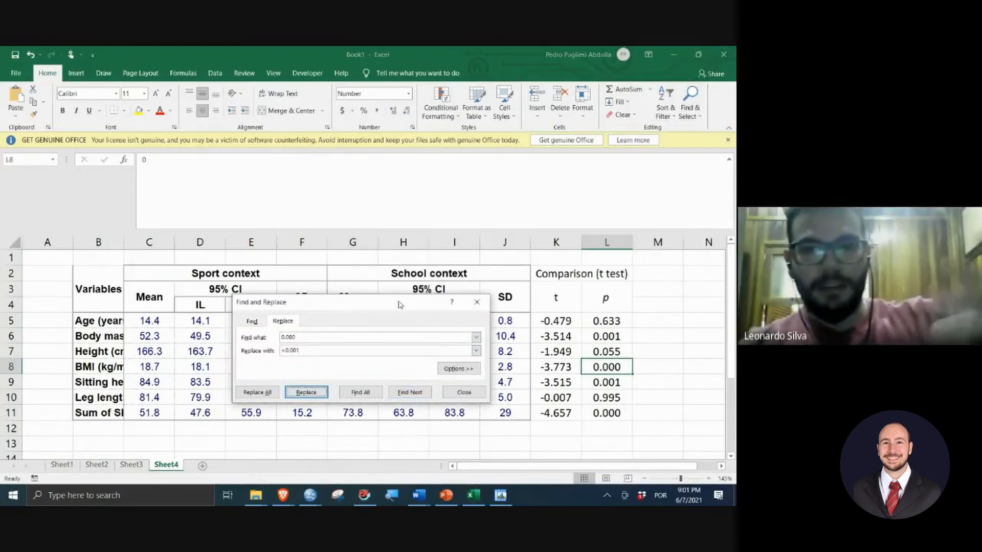
pyautogui.click(478, 302)
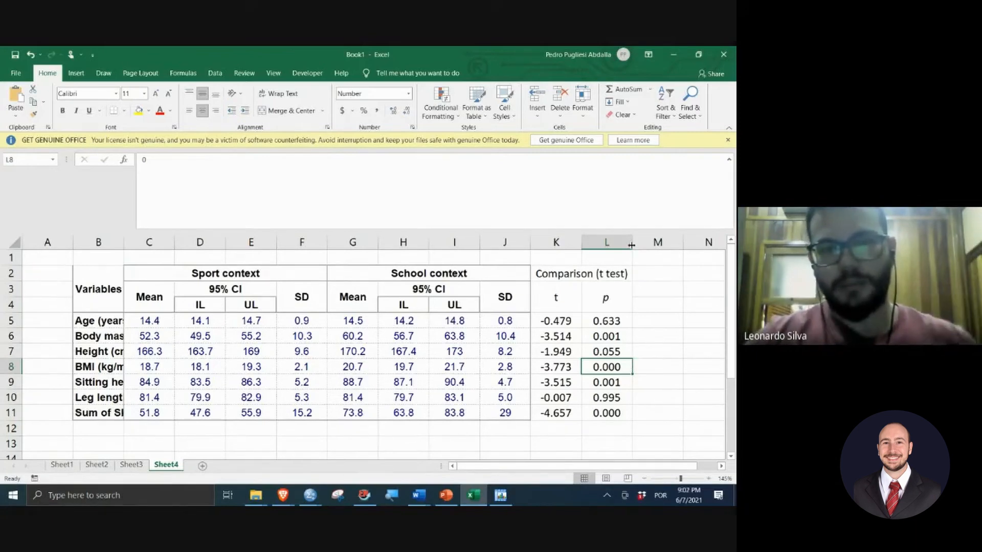
# Step: Search the sheet for 0.000 from the BMI p value cell
pyautogui.click(690, 104)
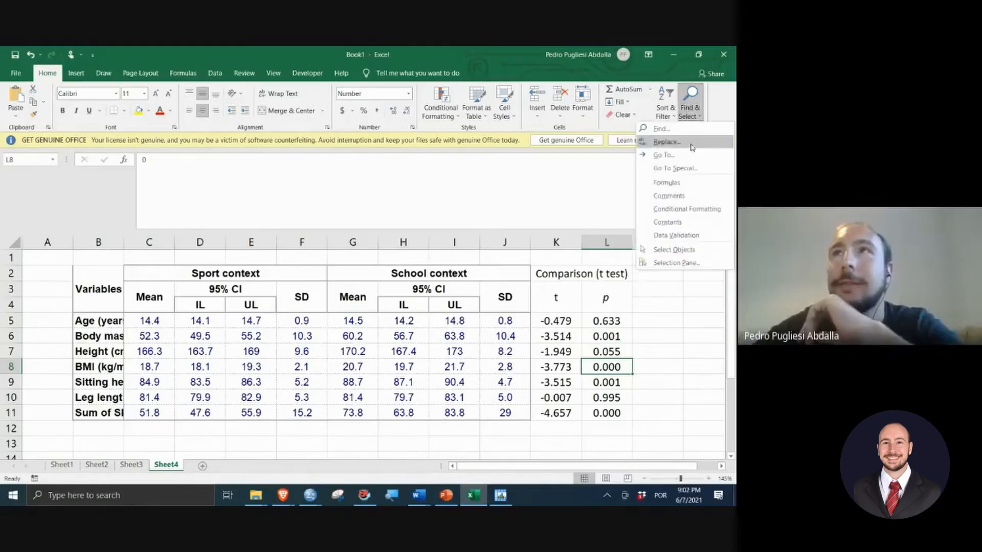
pyautogui.click(663, 128)
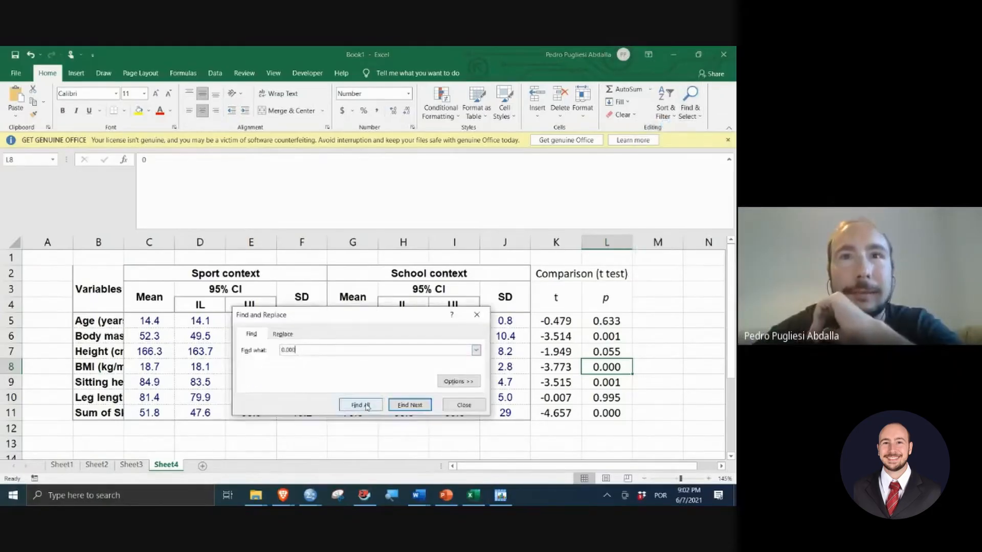
pyautogui.click(407, 406)
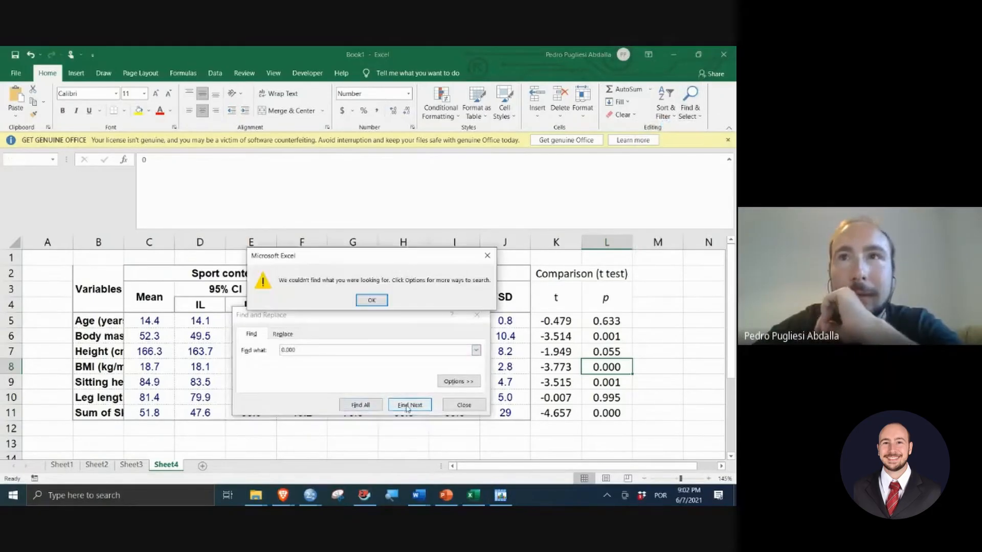
pyautogui.click(372, 302)
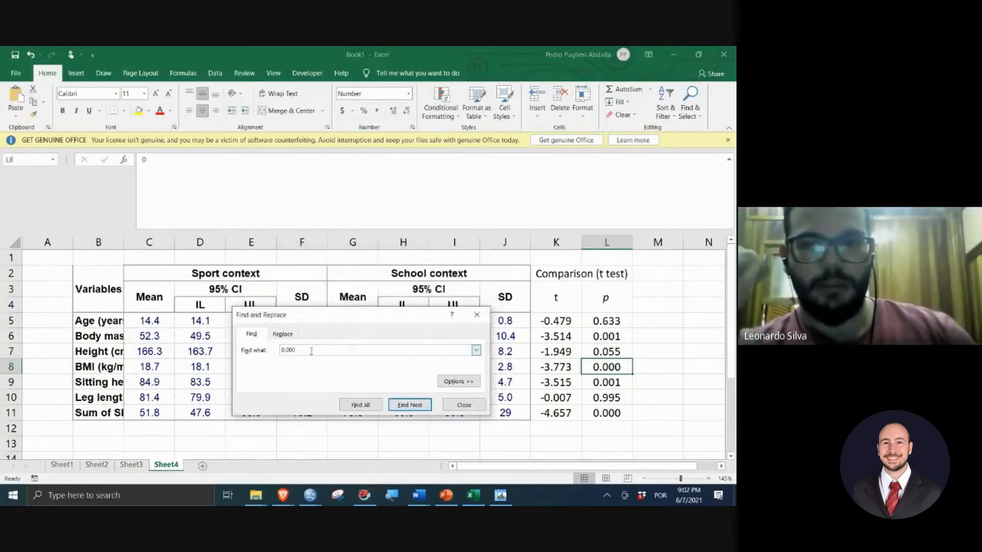
# Step: Search the sheet for 0 and go through the matches down to the last p value in L11
pyautogui.press('BackSpace')
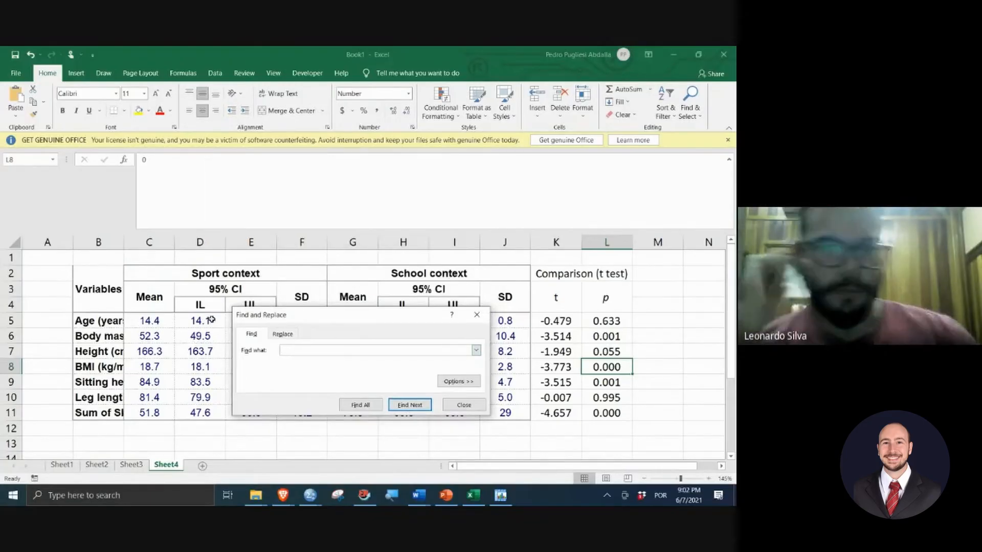
pyautogui.write('0')
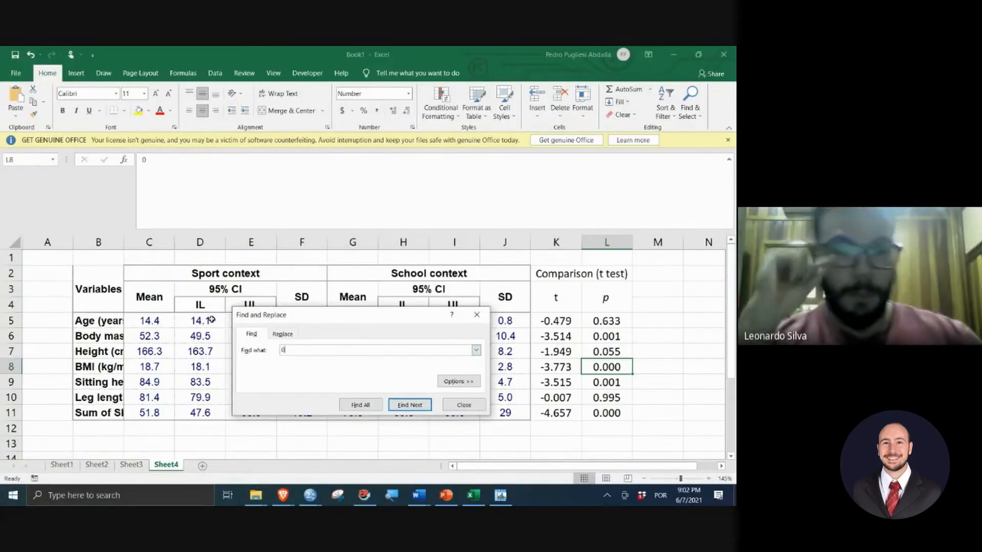
pyautogui.click(400, 411)
pyautogui.click(402, 358)
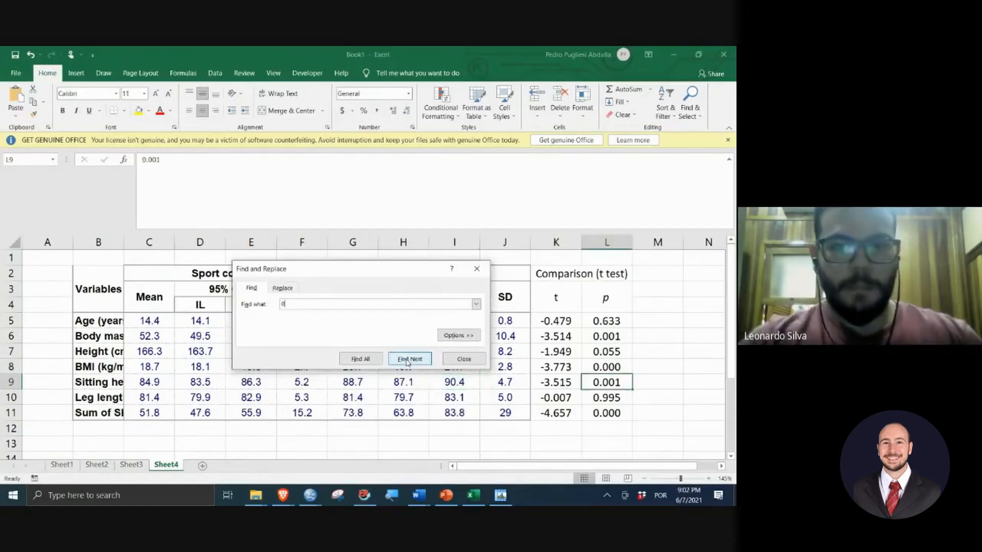
pyautogui.click(404, 360)
pyautogui.click(408, 361)
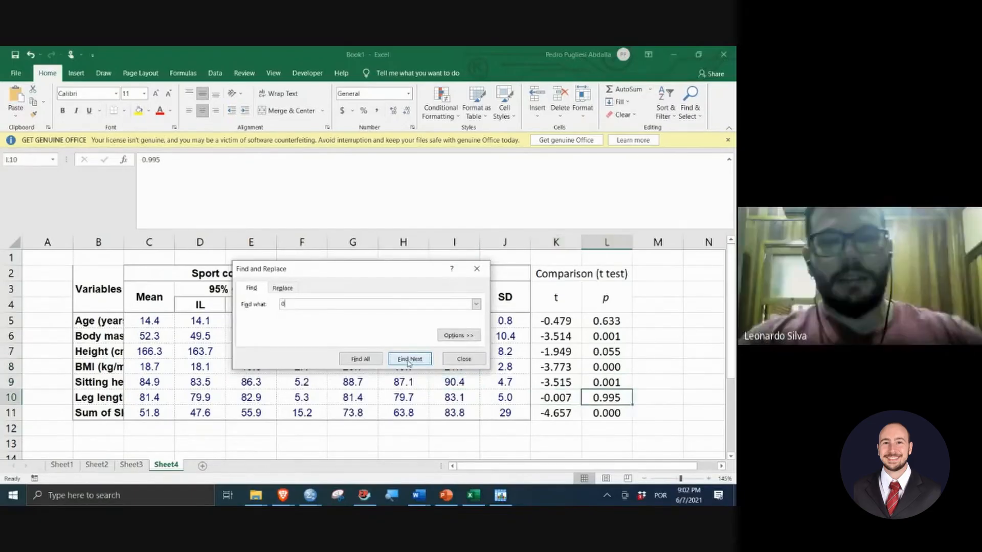
pyautogui.click(409, 361)
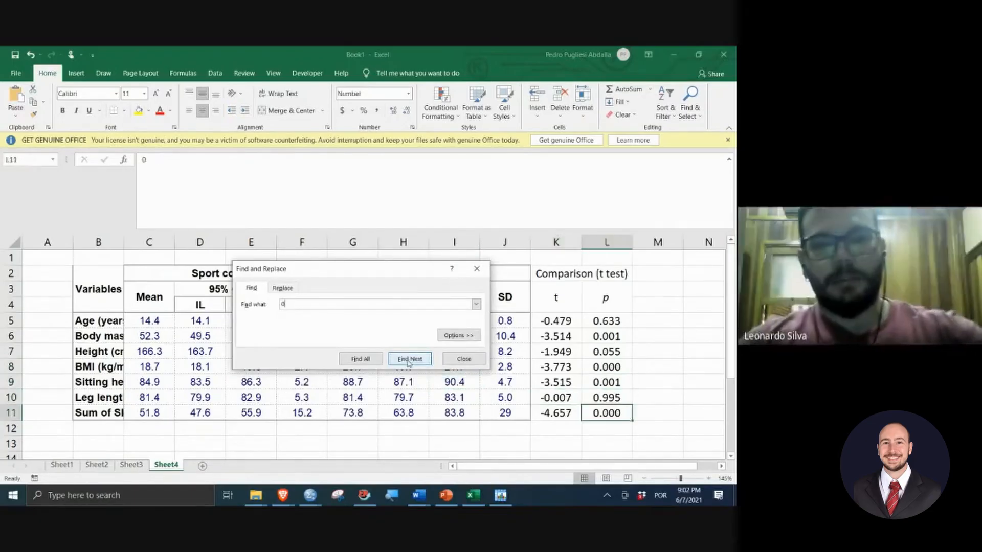
# Step: Search the sheet for "0." and step through the matches, keeping the search dialog clear of the data rows
pyautogui.click(336, 304)
pyautogui.write('.')
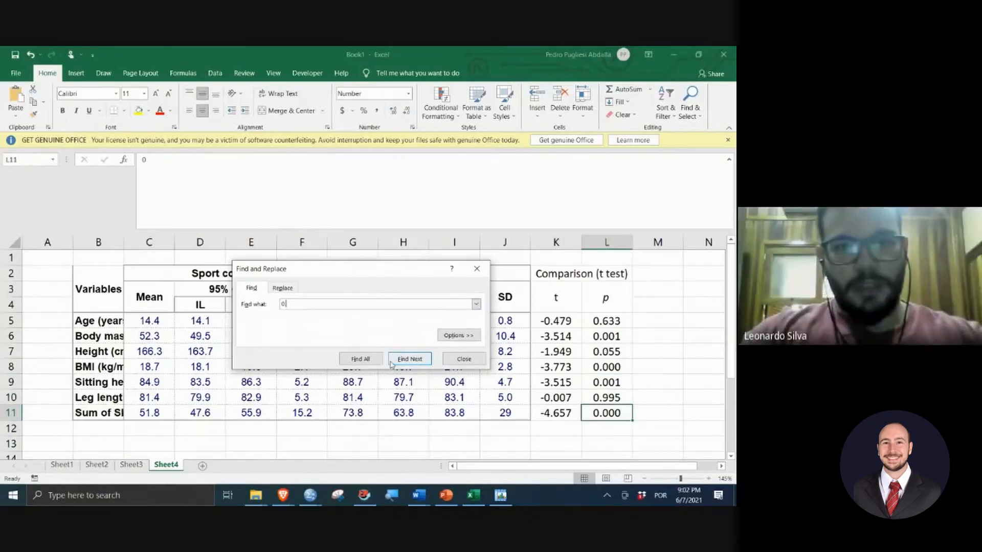
pyautogui.press('Return')
pyautogui.click(403, 301)
pyautogui.click(409, 298)
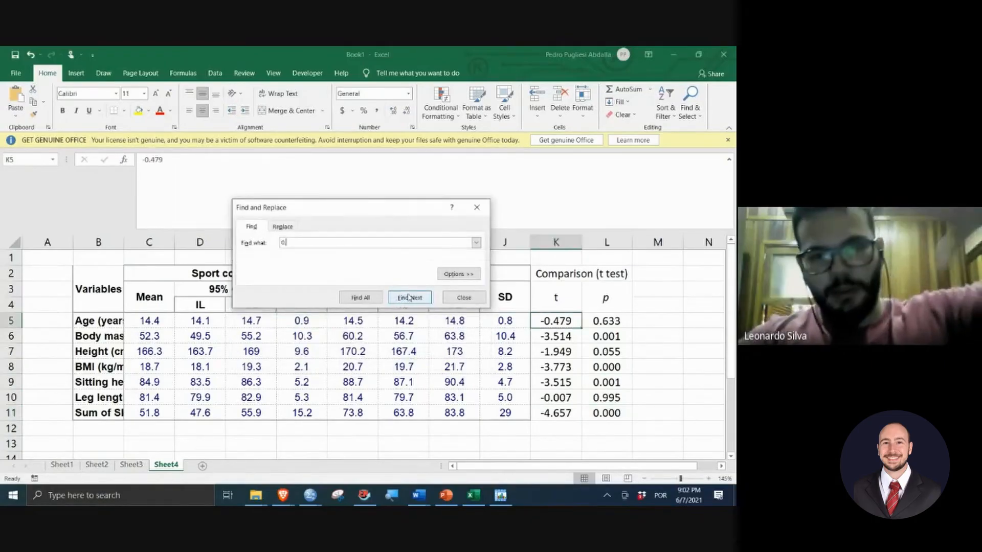
pyautogui.click(409, 297)
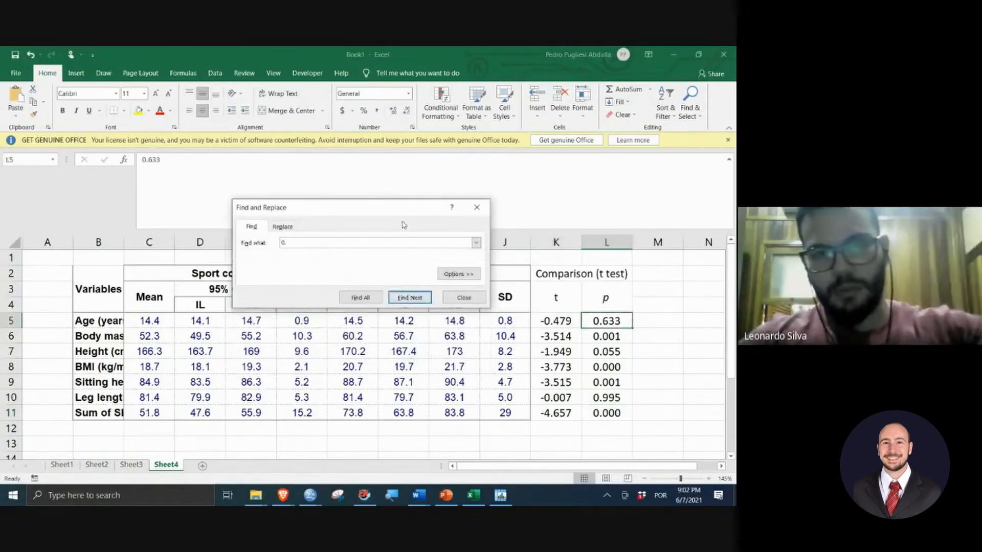
pyautogui.moveTo(333, 200); pyautogui.dragTo(348, 177)
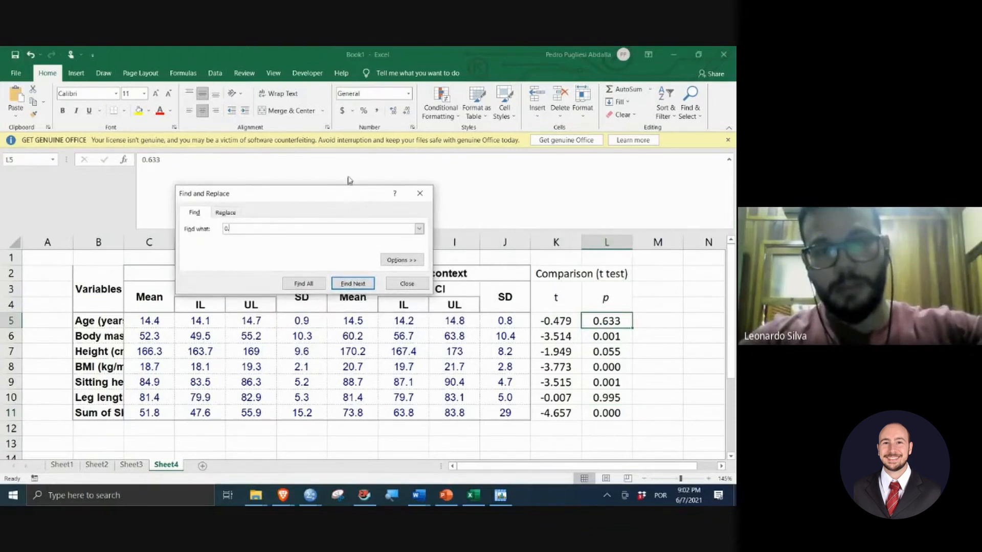
# Step: Limit the search for "0." to the p values in L5:L11 and cycle through its matches
pyautogui.click(595, 315)
pyautogui.moveTo(596, 318); pyautogui.dragTo(606, 412)
pyautogui.click(391, 300)
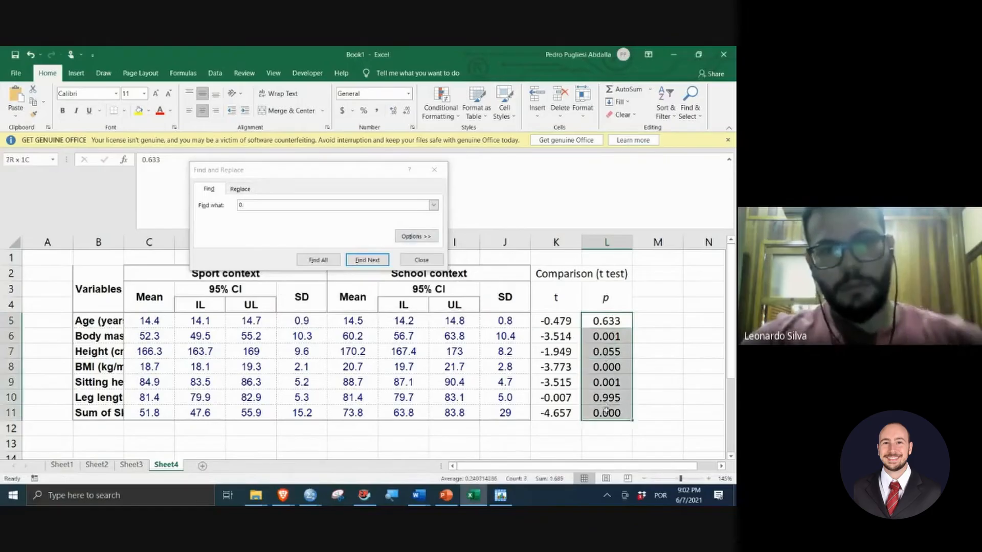
pyautogui.click(375, 262)
pyautogui.click(376, 263)
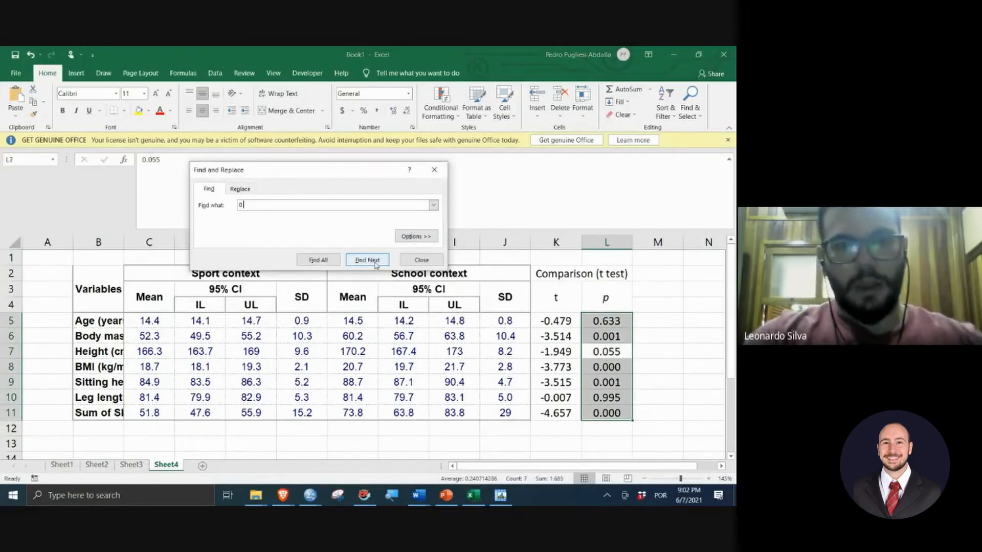
pyautogui.click(376, 262)
pyautogui.click(376, 262)
pyautogui.click(376, 262)
pyautogui.click(376, 262)
pyautogui.click(376, 262)
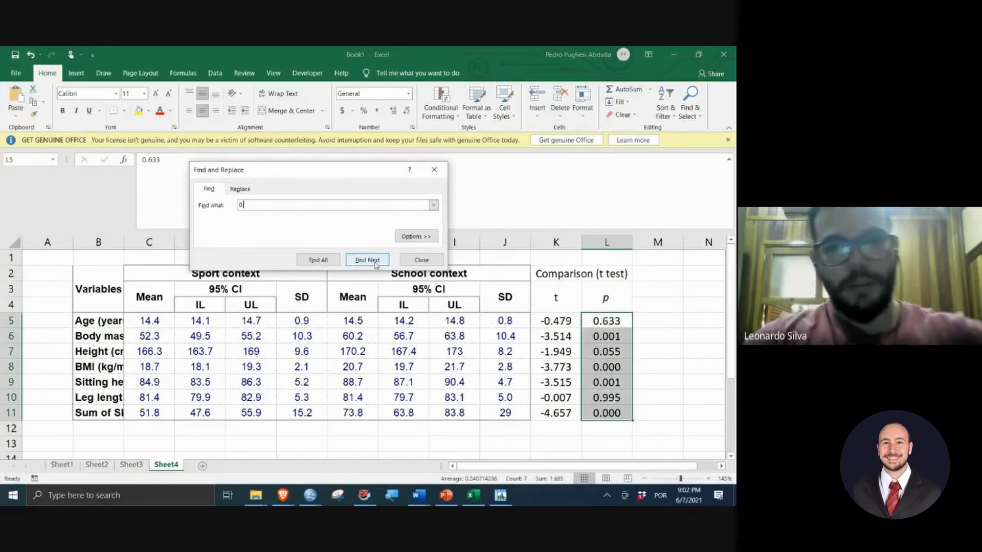
# Step: List all matches for "0." among the p values in L5:L11 and go through the results
pyautogui.click(376, 262)
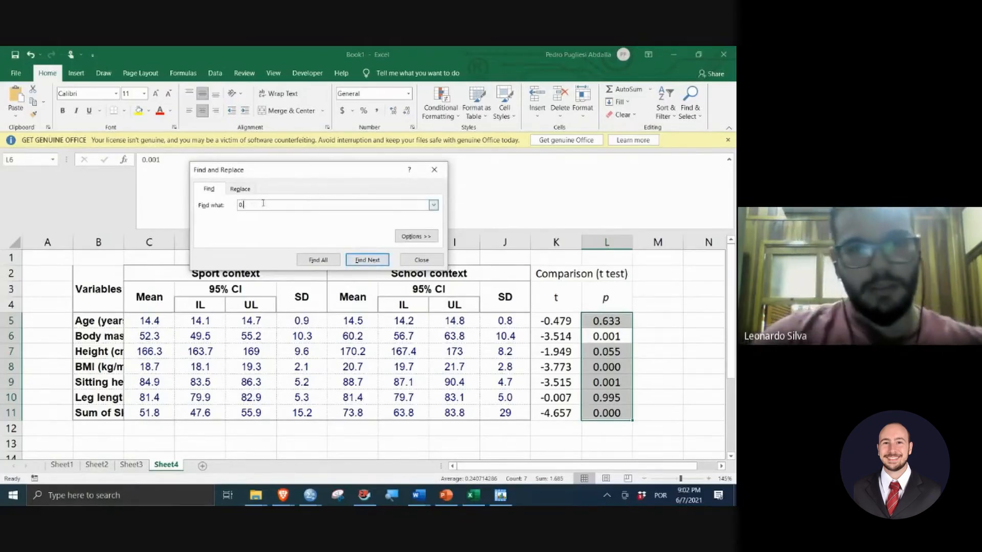
pyautogui.click(305, 261)
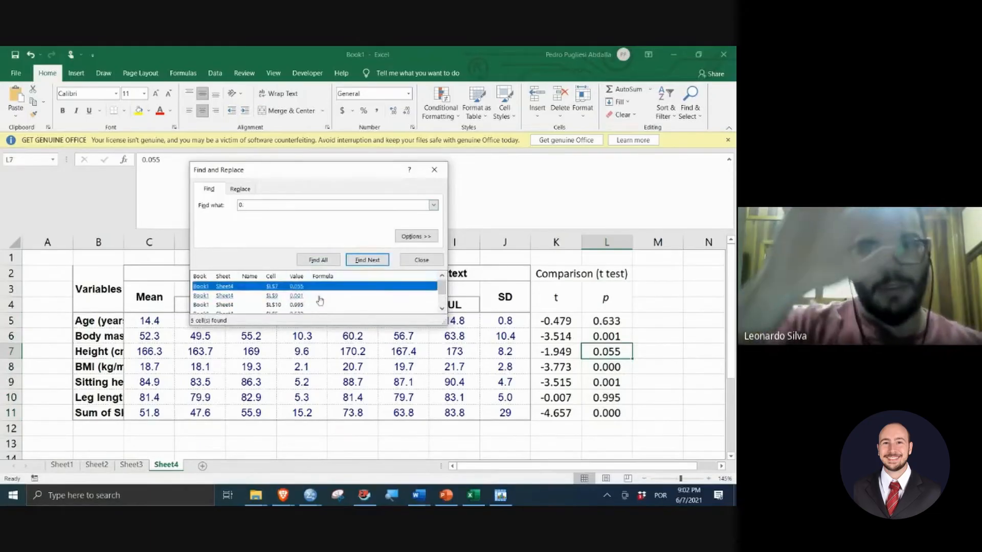
pyautogui.scroll(-1, 350, 301)
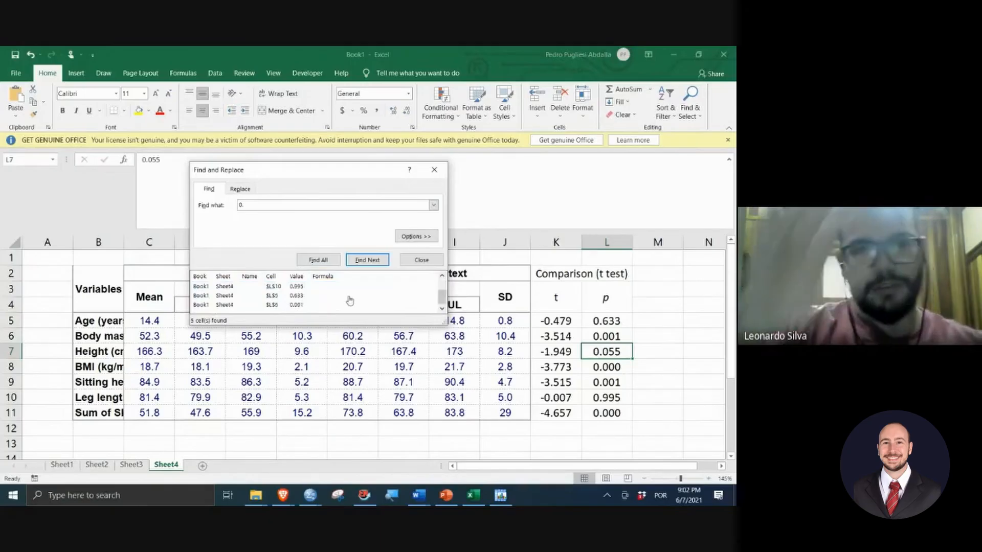
pyautogui.scroll(1, 340, 289)
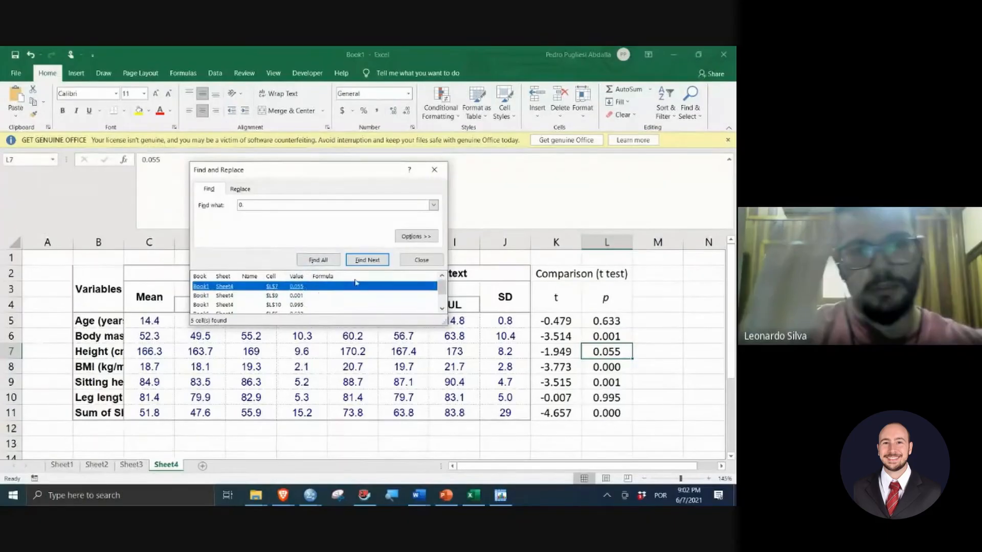
pyautogui.click(313, 206)
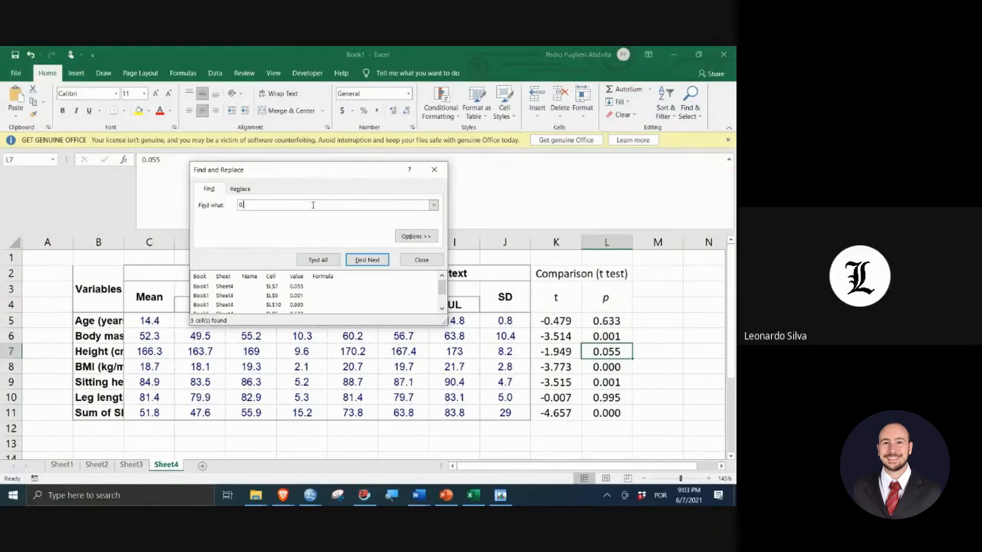
# Step: Bring up the replacement settings with <0.001 as the new text and review the listed matches for "0."
pyautogui.click(242, 189)
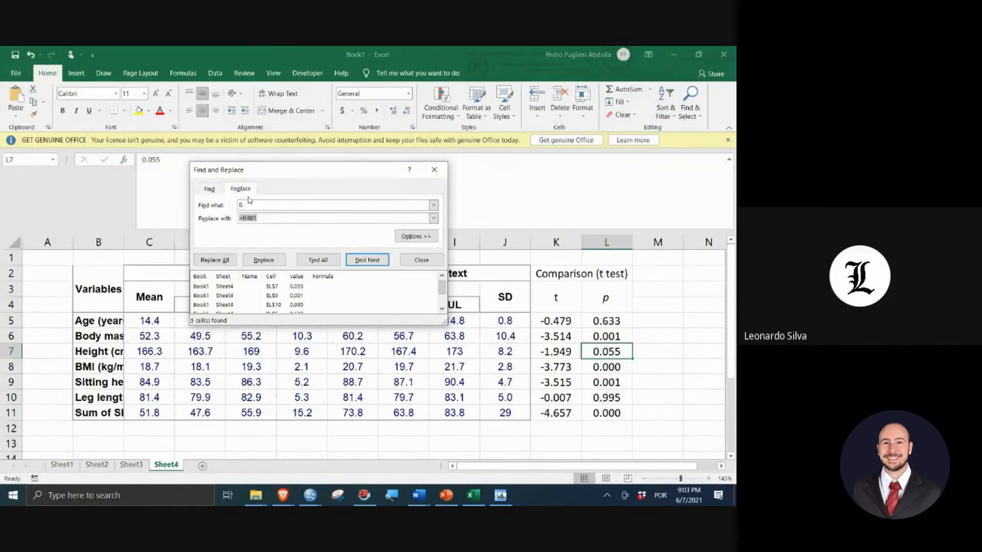
pyautogui.click(276, 218)
pyautogui.click(314, 260)
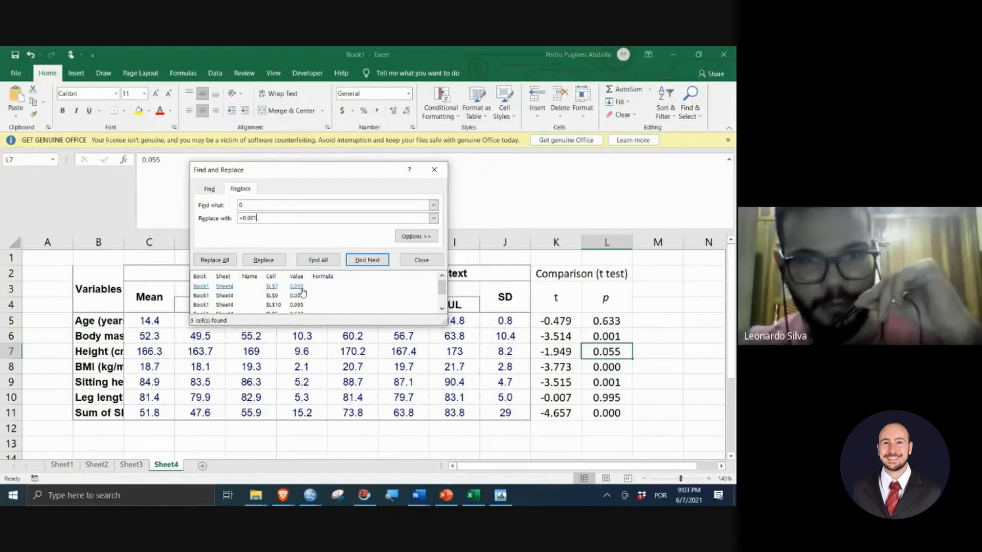
pyautogui.scroll(-1, 313, 299)
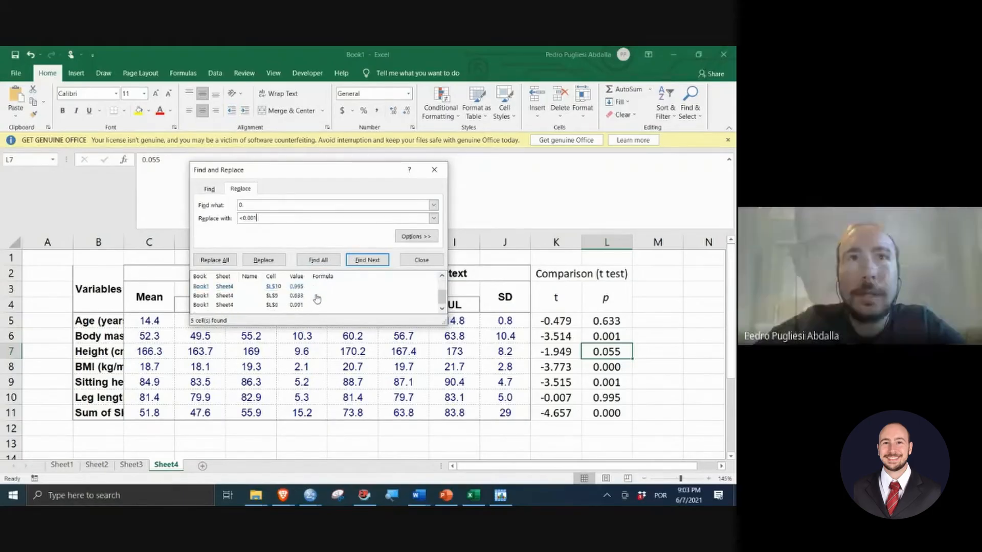
pyautogui.scroll(1, 317, 301)
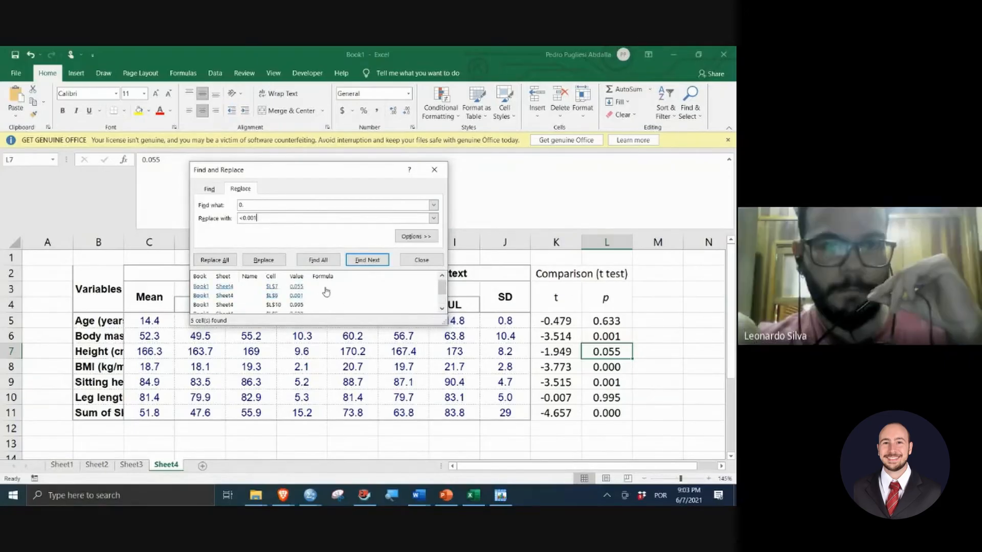
pyautogui.scroll(-1, 326, 291)
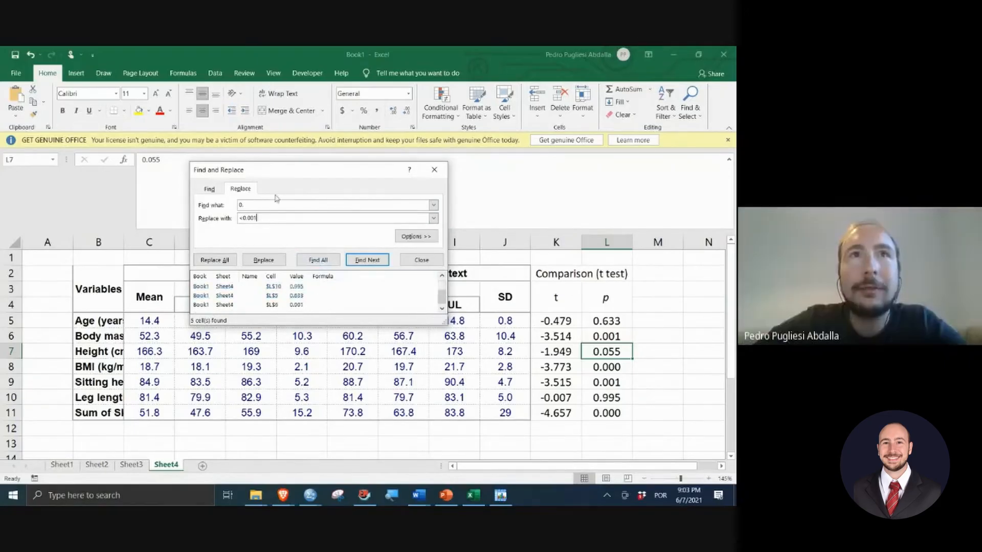
# Step: Try to find 0.000 for replacement with <0.001, and close the Find and Replace dialog
pyautogui.write('0')
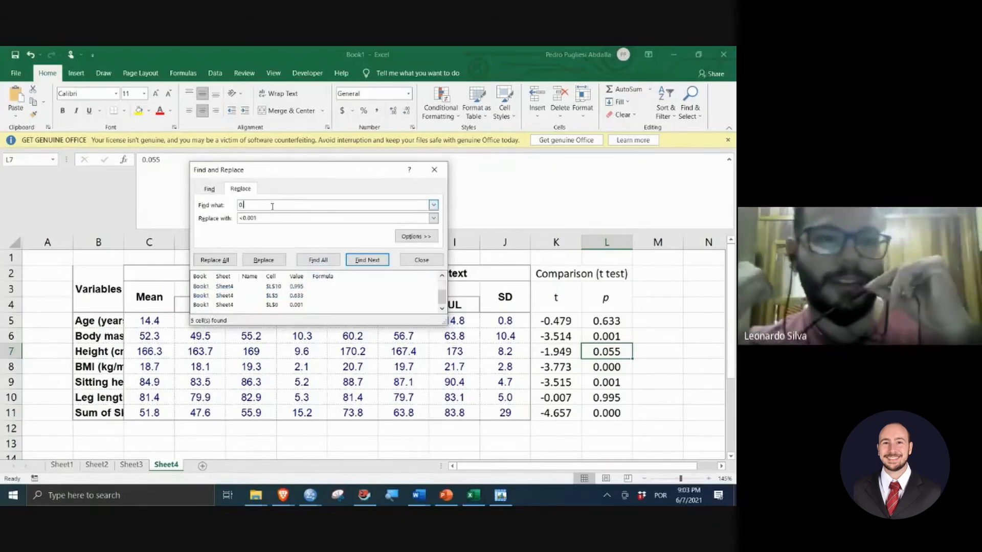
pyautogui.write('0')
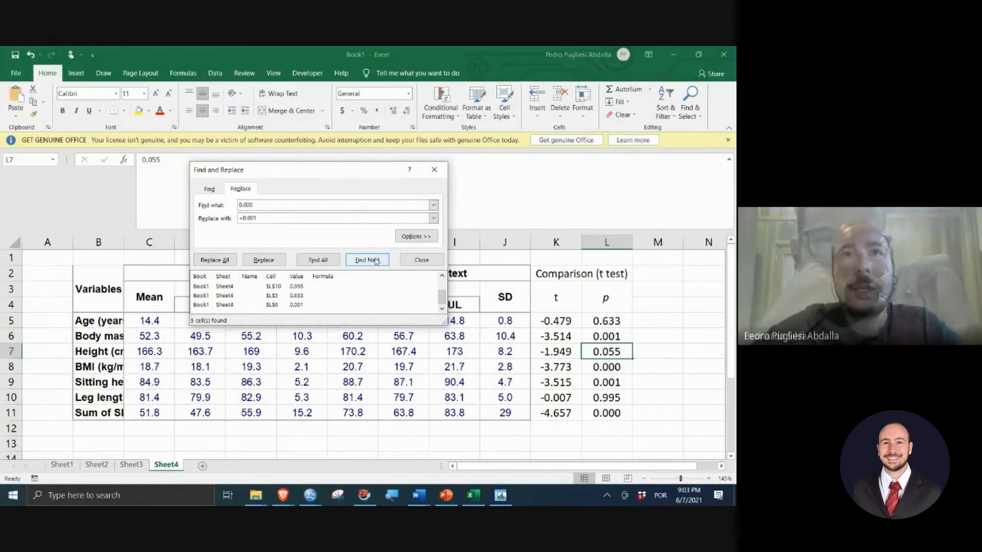
pyautogui.click(368, 263)
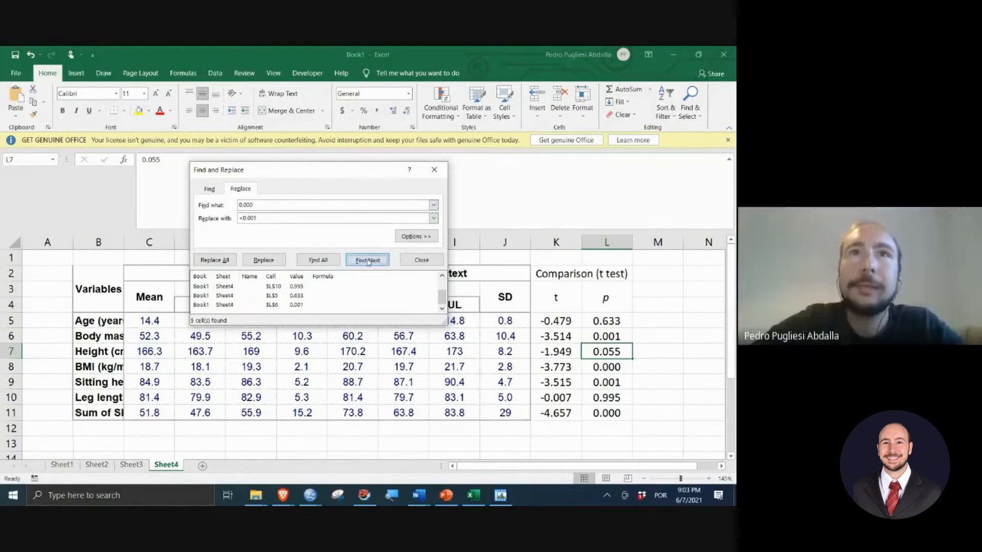
pyautogui.click(373, 301)
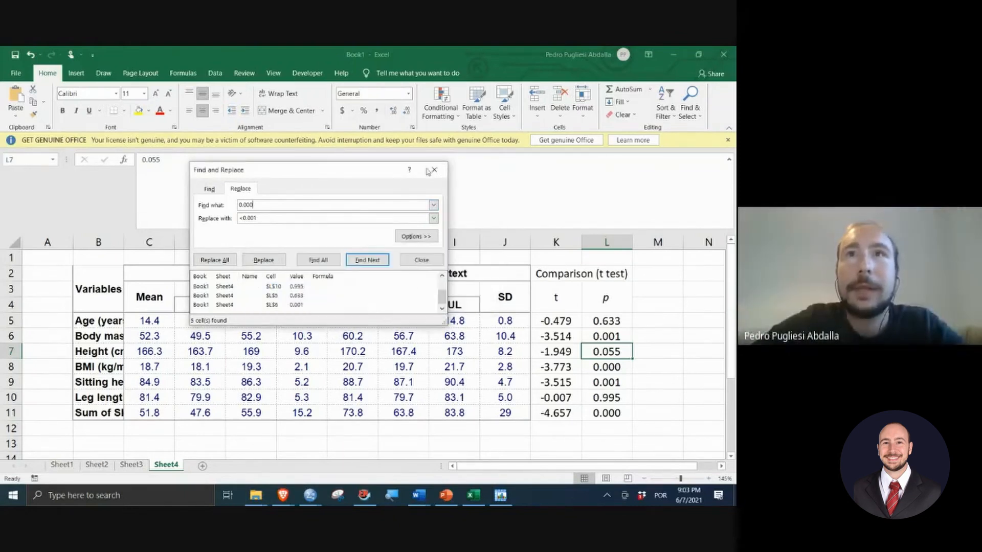
pyautogui.click(437, 172)
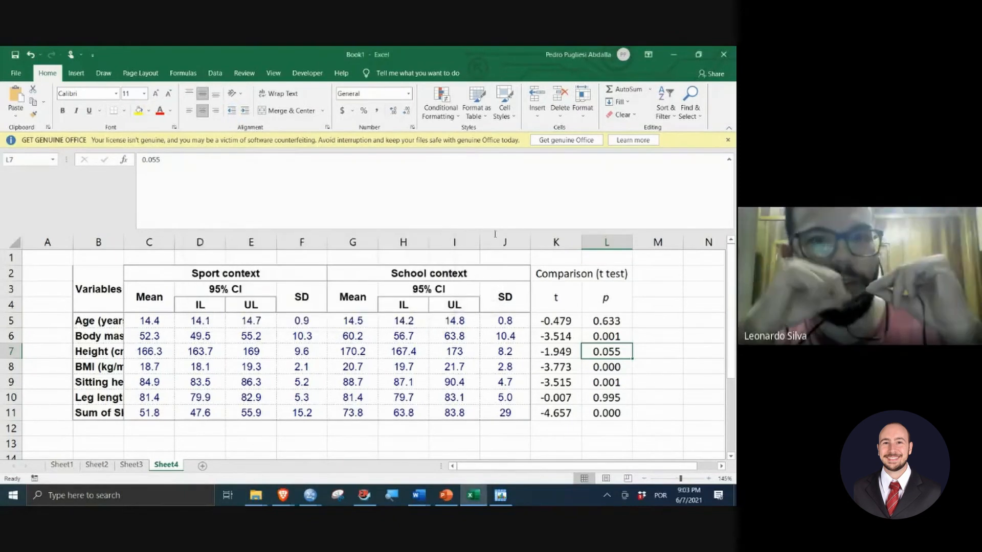
# Step: Check the stored contents of the p value cells, comparing L6 with the 0.000 entries in L8 and L11
pyautogui.click(639, 377)
pyautogui.click(620, 352)
pyautogui.click(619, 337)
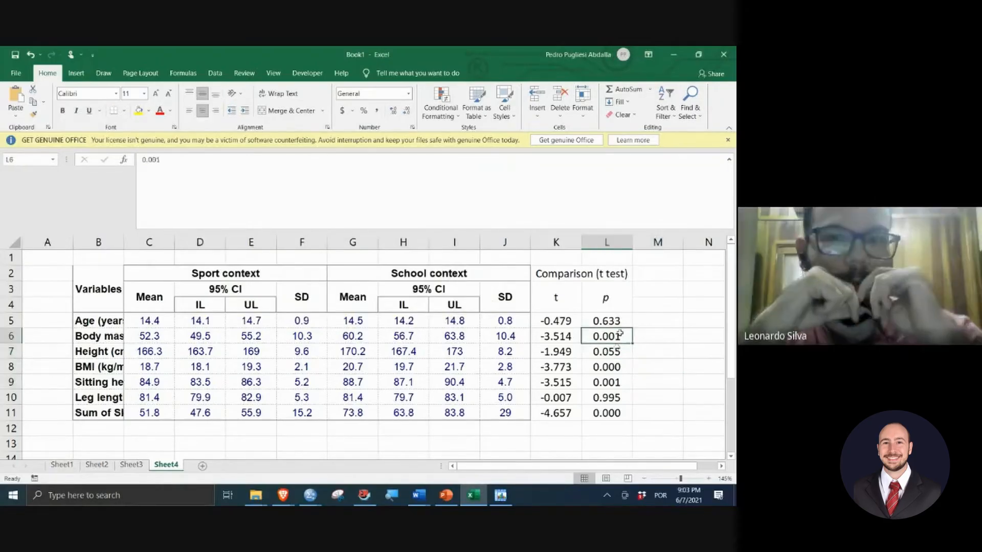
pyautogui.click(614, 364)
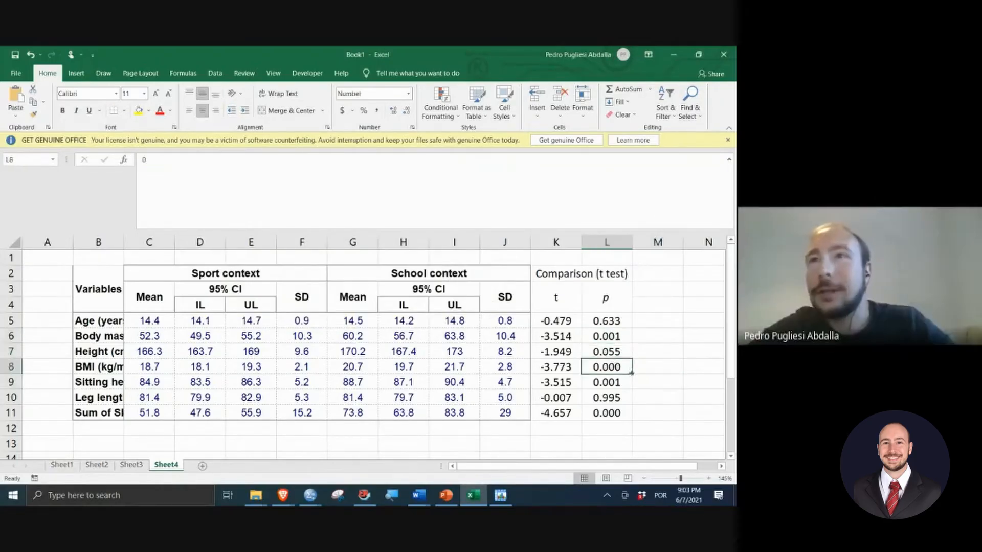
pyautogui.moveTo(620, 321); pyautogui.dragTo(614, 412)
pyautogui.click(613, 408)
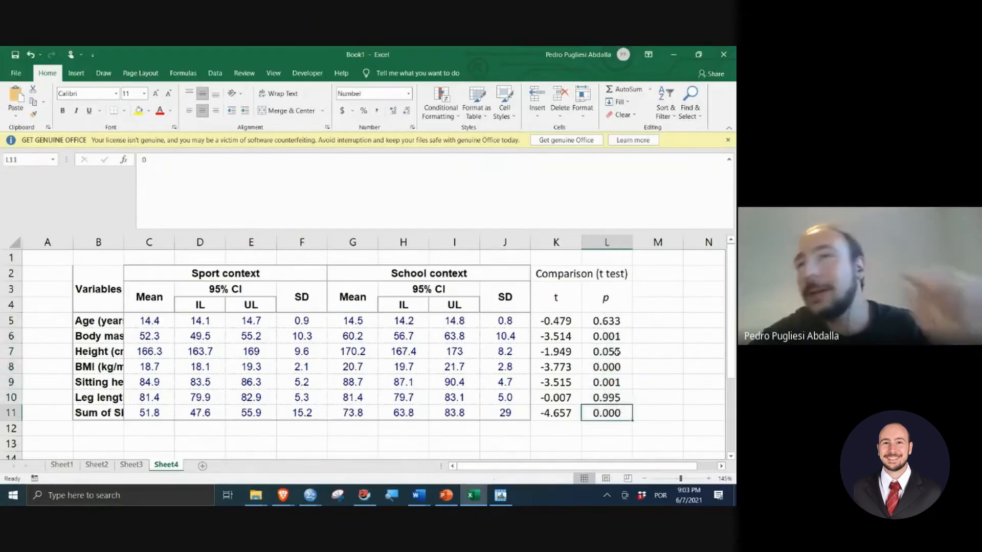
pyautogui.click(593, 367)
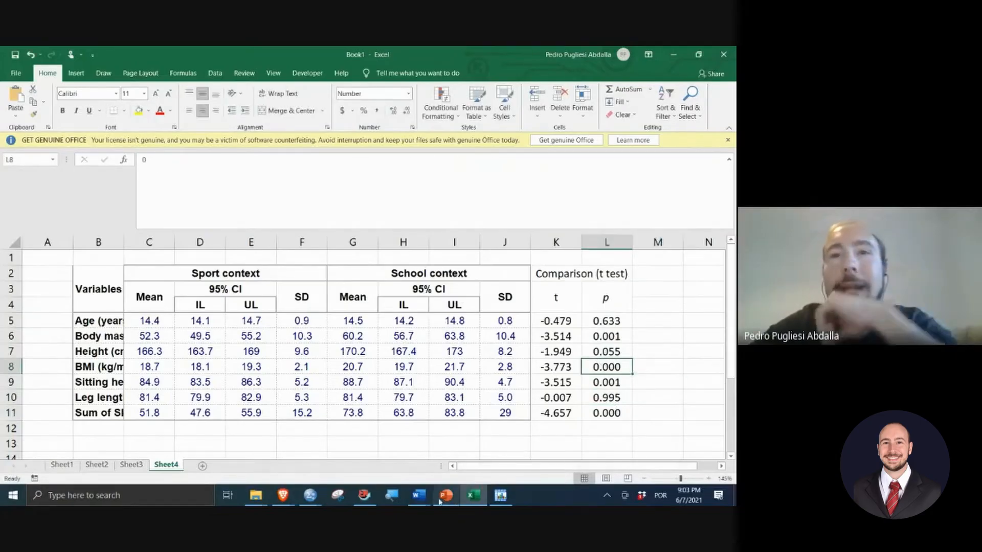
# Step: Switch to the Word document and select only the p values from the Age row to the Sum of Skinfolds row
pyautogui.click(419, 495)
pyautogui.click(477, 469)
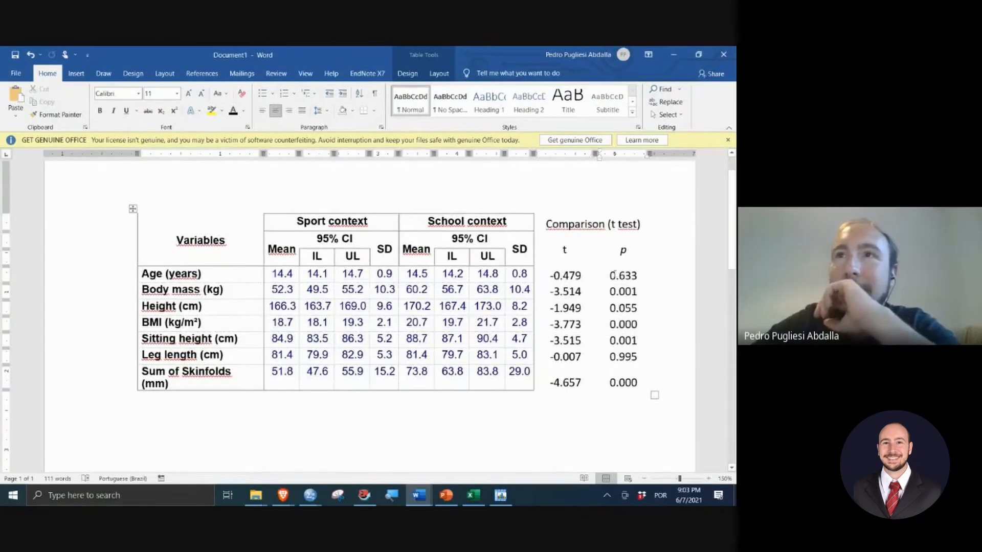
pyautogui.moveTo(614, 275); pyautogui.dragTo(635, 410)
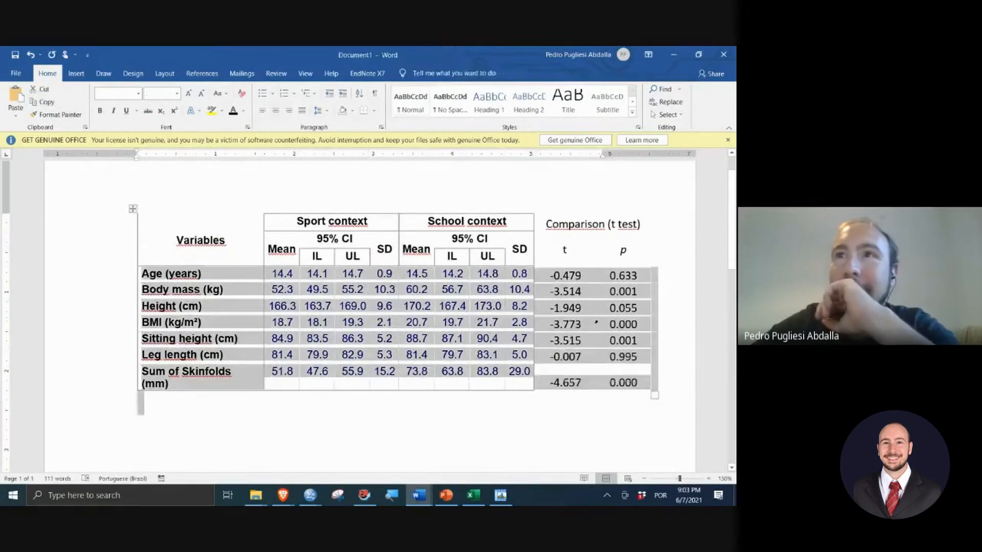
pyautogui.click(596, 323)
pyautogui.moveTo(611, 274); pyautogui.dragTo(621, 387)
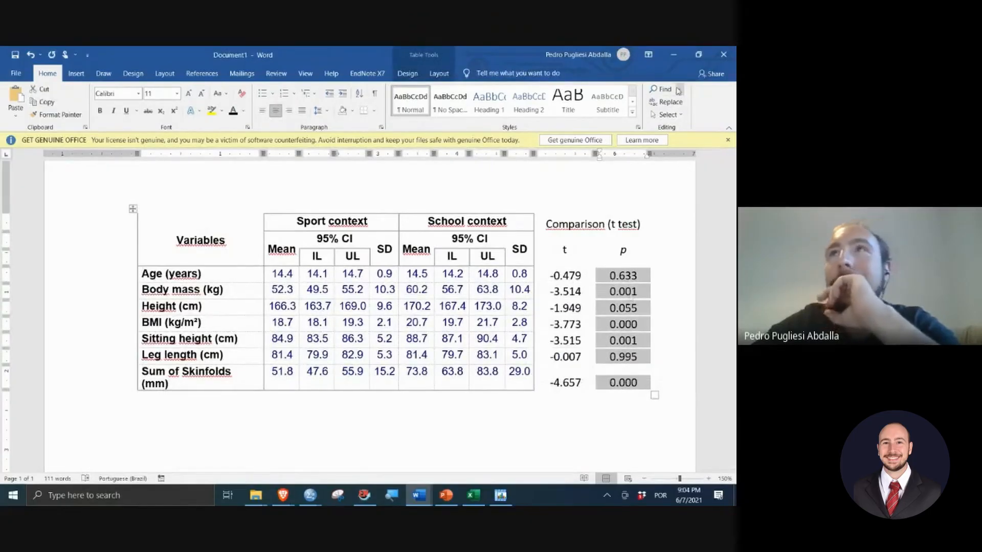
# Step: Replace every 0.000 in the selected p column with <0.001, without searching the rest of the document
pyautogui.click(668, 102)
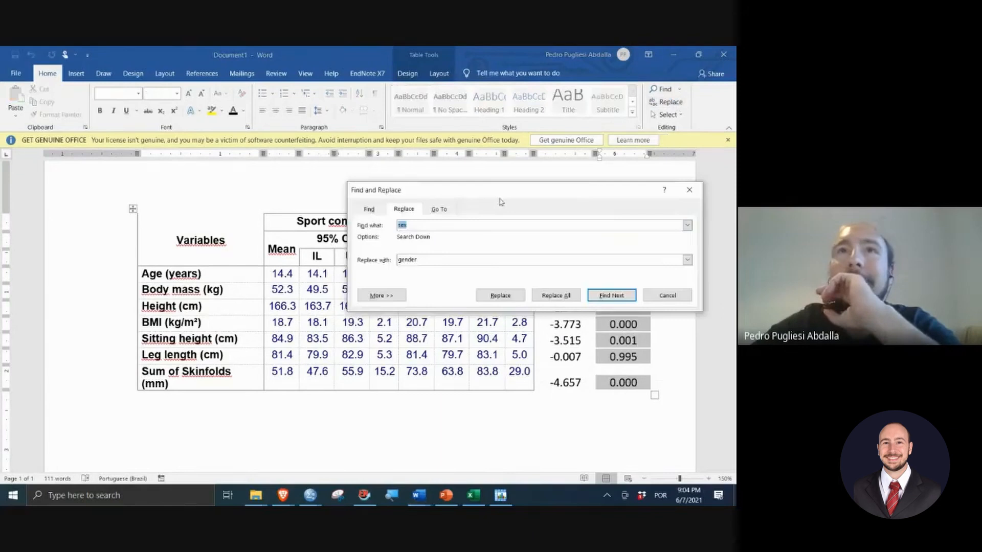
pyautogui.moveTo(480, 195); pyautogui.dragTo(264, 210)
pyautogui.click(216, 238)
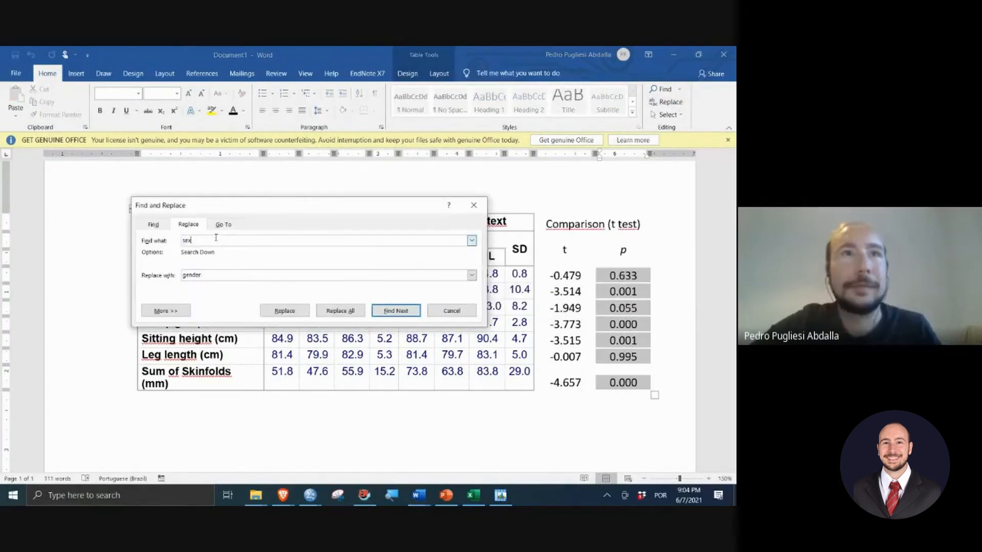
pyautogui.write('0.')
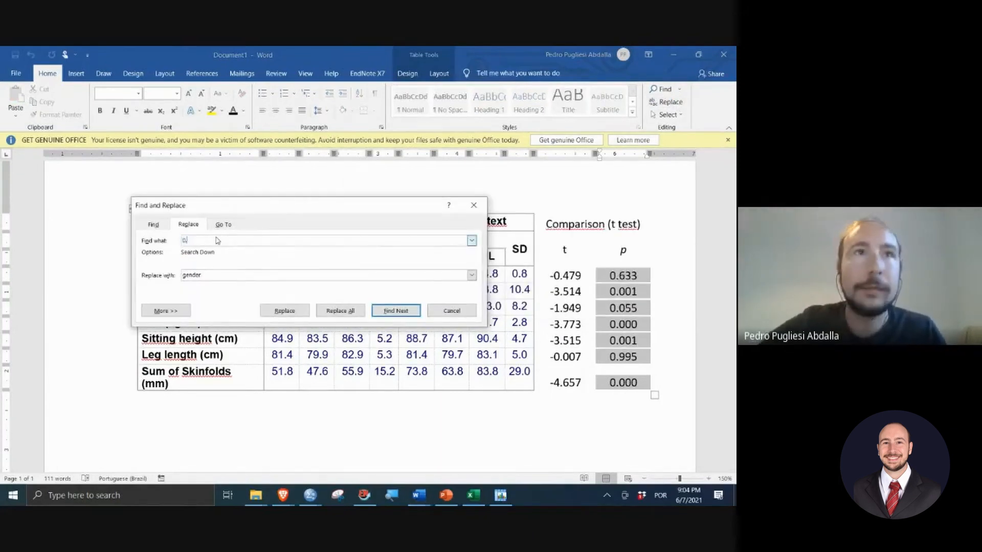
pyautogui.write('00')
pyautogui.press('Tab')
pyautogui.write('0.')
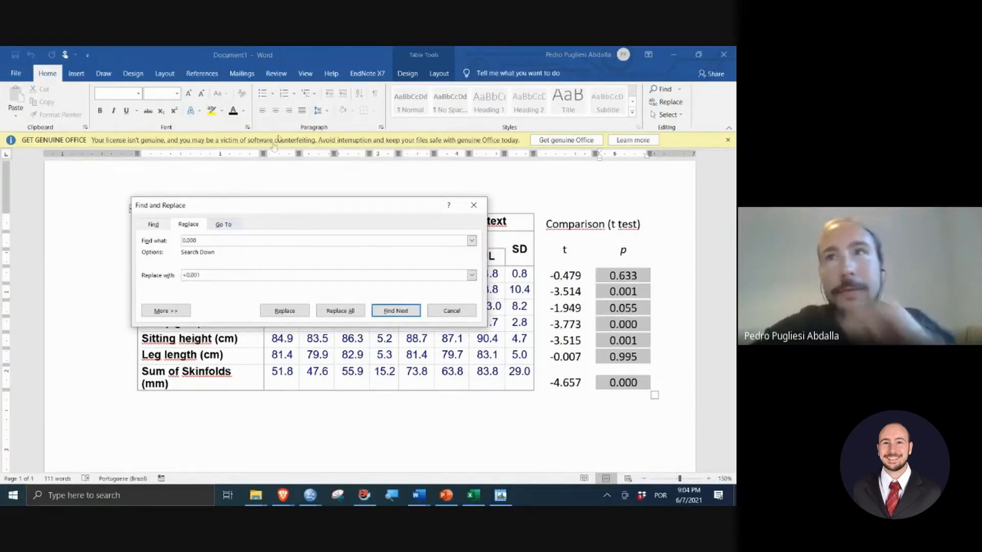
pyautogui.click(338, 313)
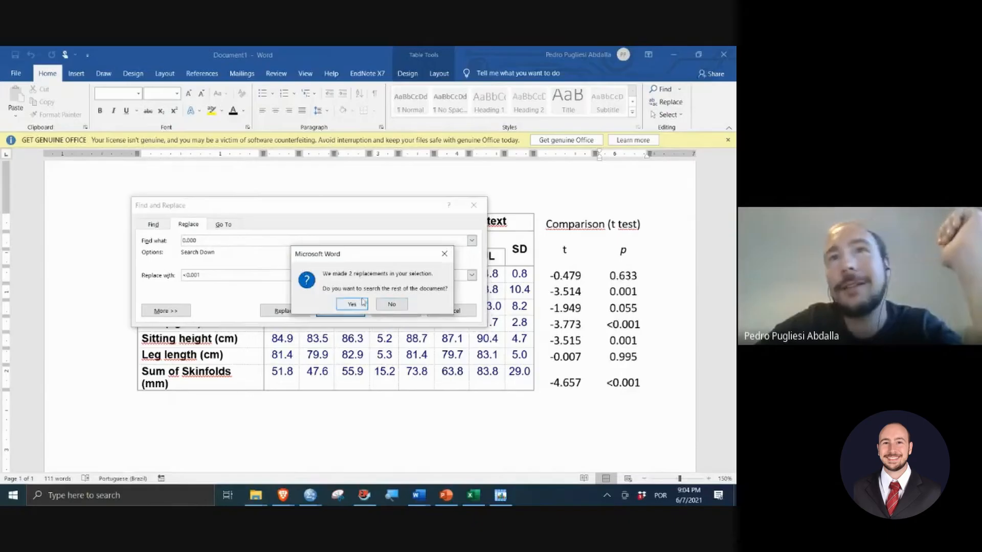
pyautogui.click(395, 306)
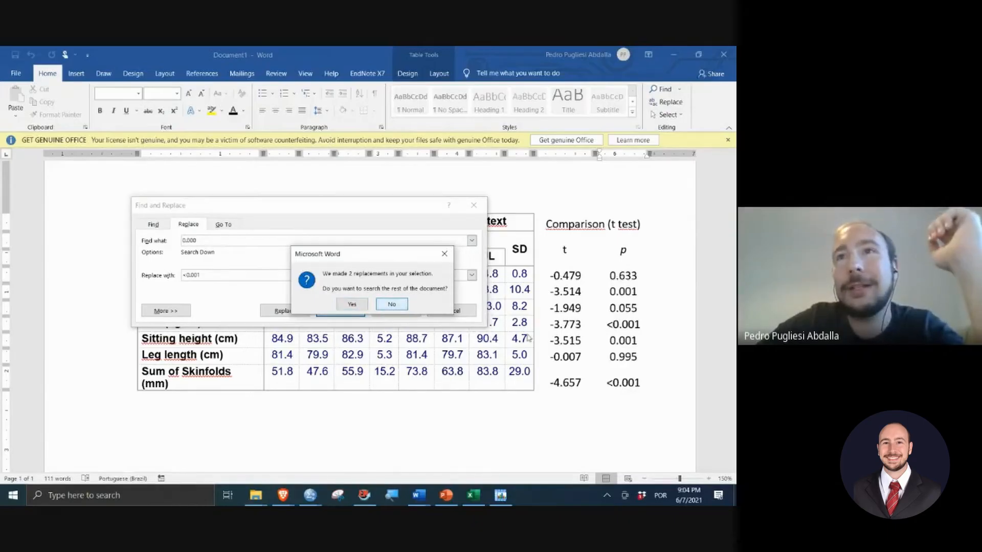
pyautogui.click(474, 206)
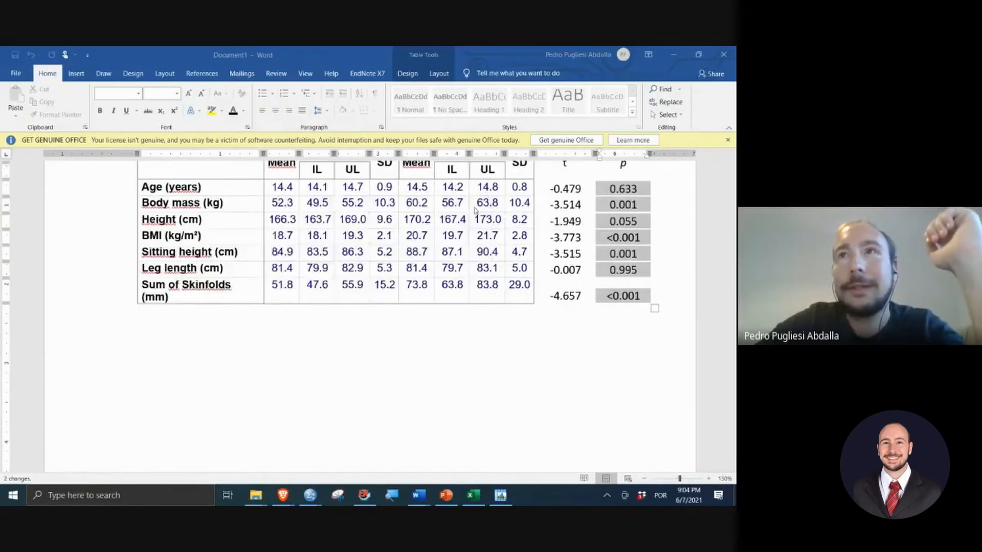
# Step: Copy the entire comparison table from the Word document and switch to the Excel workbook
pyautogui.scroll(3, 481, 234)
pyautogui.click(132, 240)
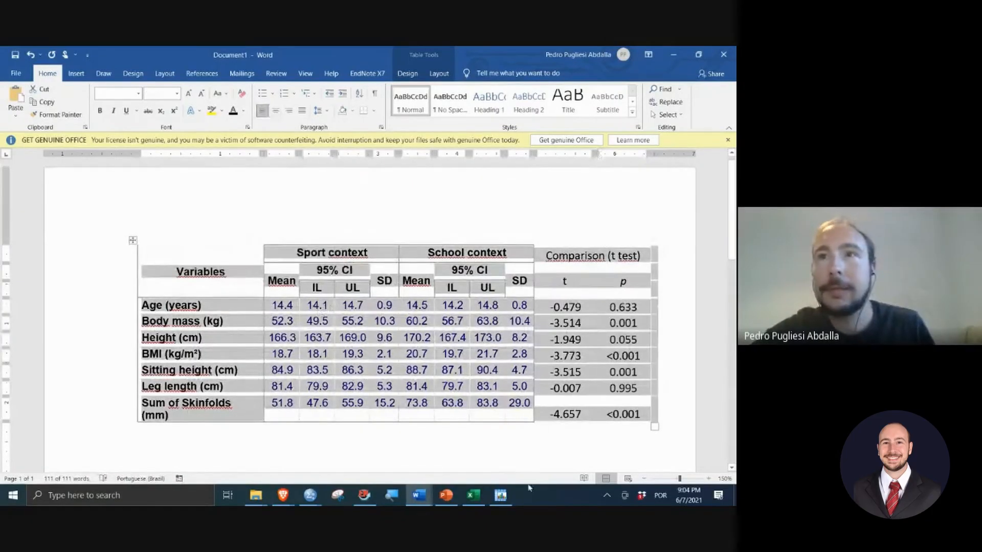
pyautogui.click(470, 494)
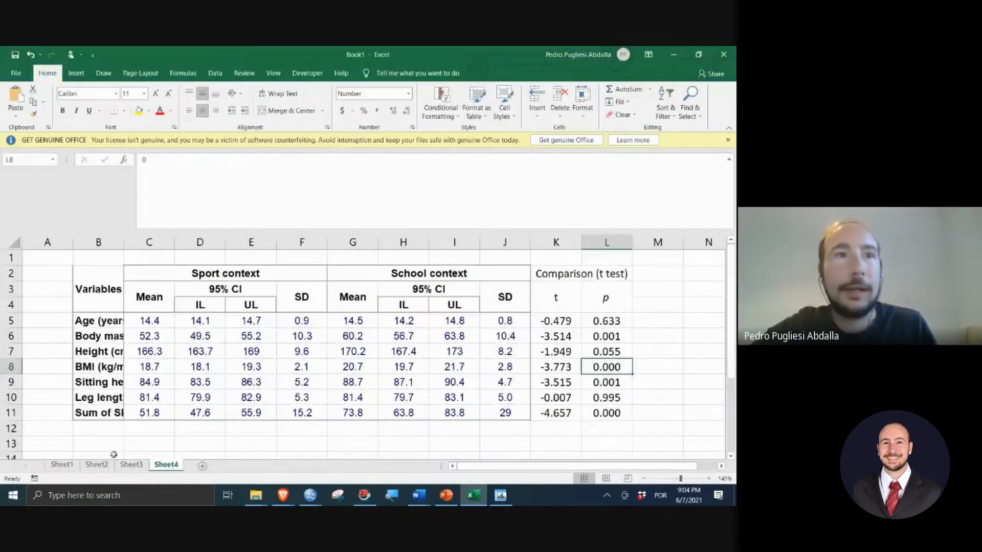
# Step: Delete Sheet4, which holds the earlier version of the comparison table, from the workbook
pyautogui.rightClick(155, 468)
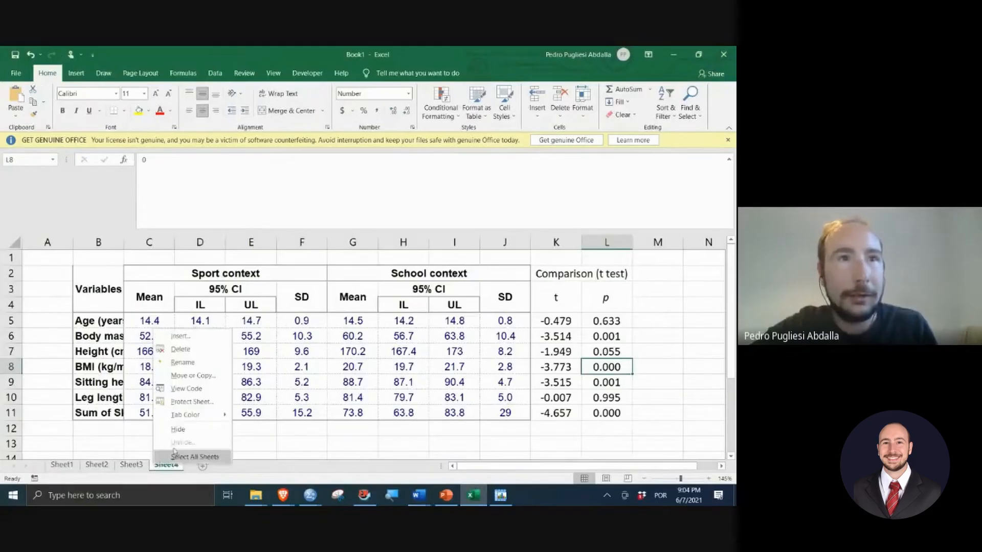
pyautogui.click(201, 350)
pyautogui.click(350, 302)
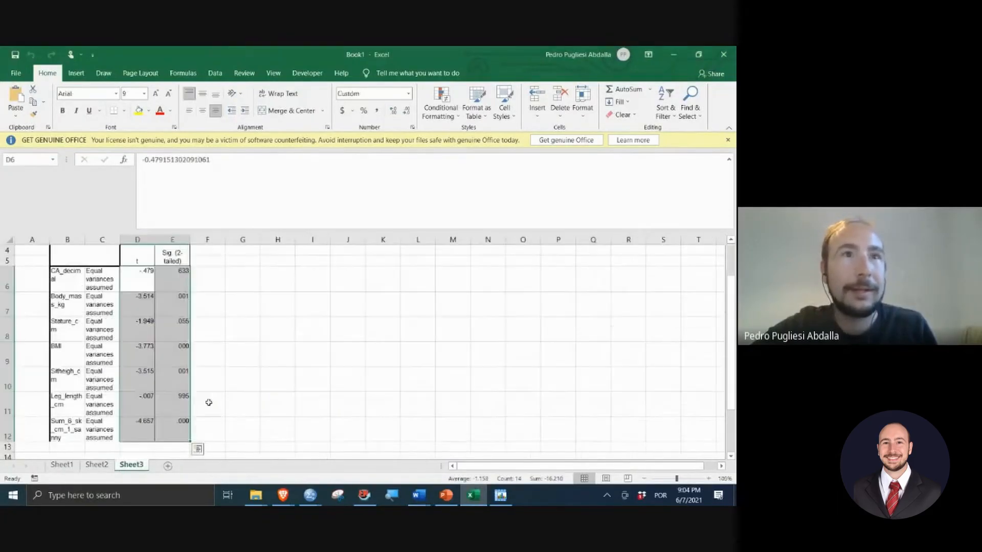
# Step: Add a new worksheet and paste the copied comparison table into it starting at cell B2
pyautogui.click(168, 468)
pyautogui.click(56, 259)
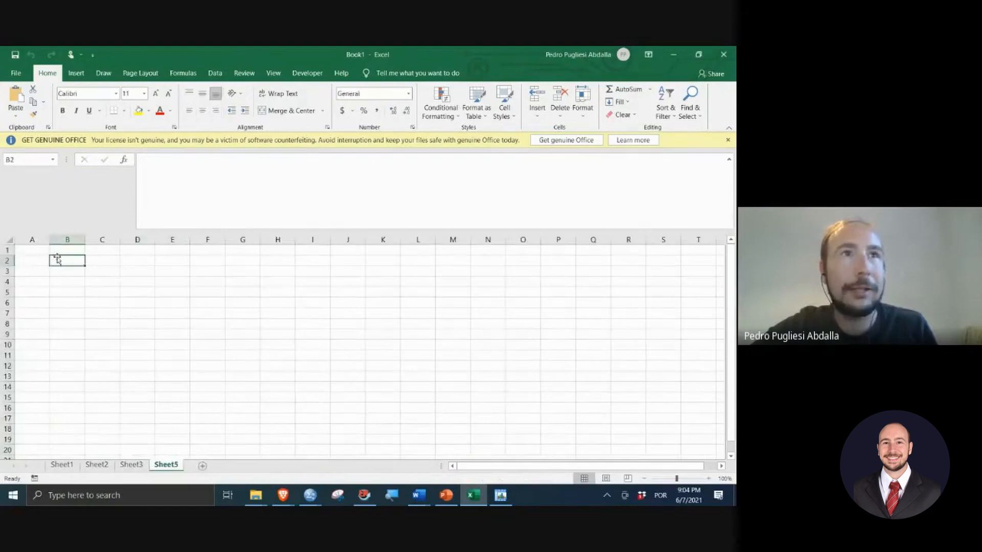
pyautogui.hotkey('ctrl', 'v')
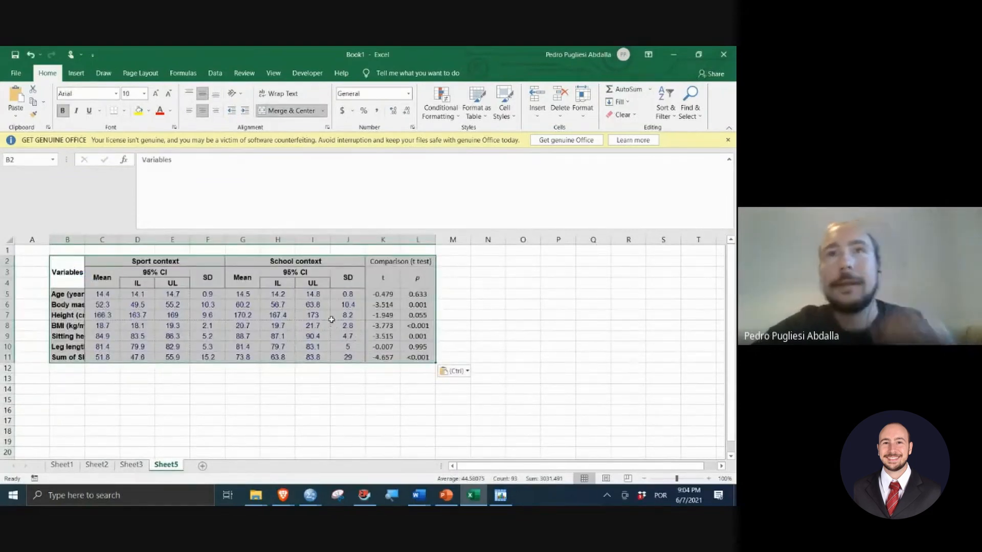
pyautogui.scroll(2, 326, 321)
pyautogui.scroll(1, 326, 329)
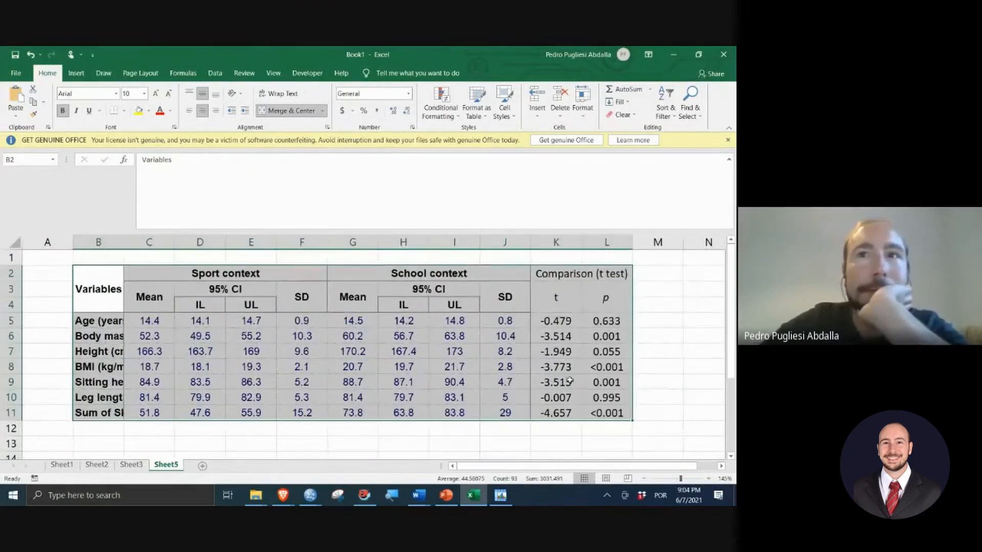
# Step: Format the school-context SD for leg length in cell J10 to show one decimal place
pyautogui.click(499, 393)
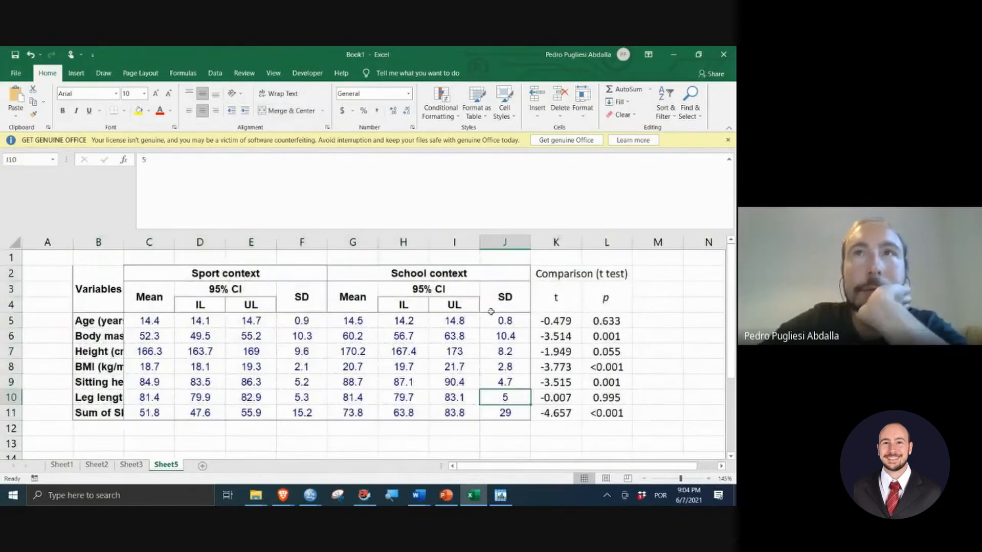
pyautogui.click(394, 112)
pyautogui.click(394, 112)
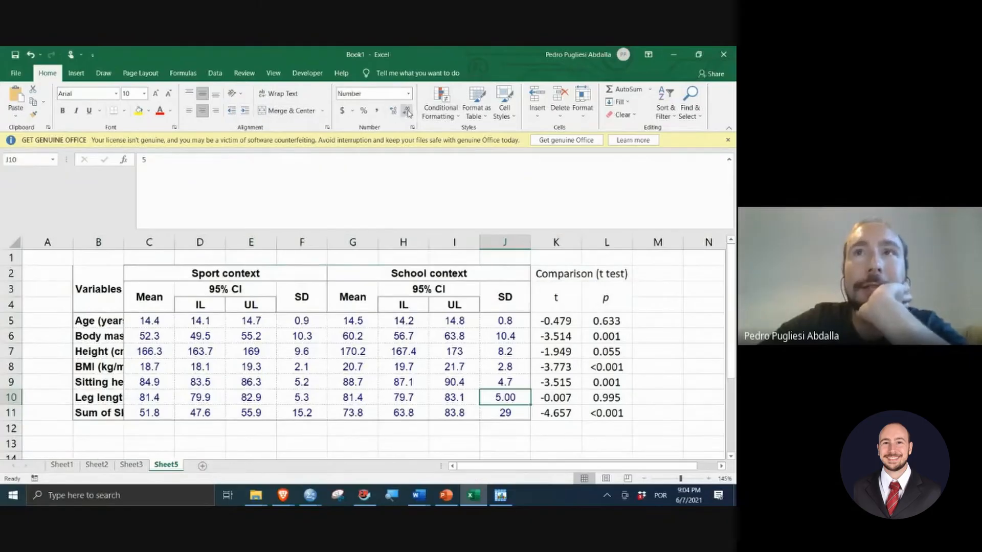
pyautogui.click(407, 111)
pyautogui.press('Return')
pyautogui.click(453, 443)
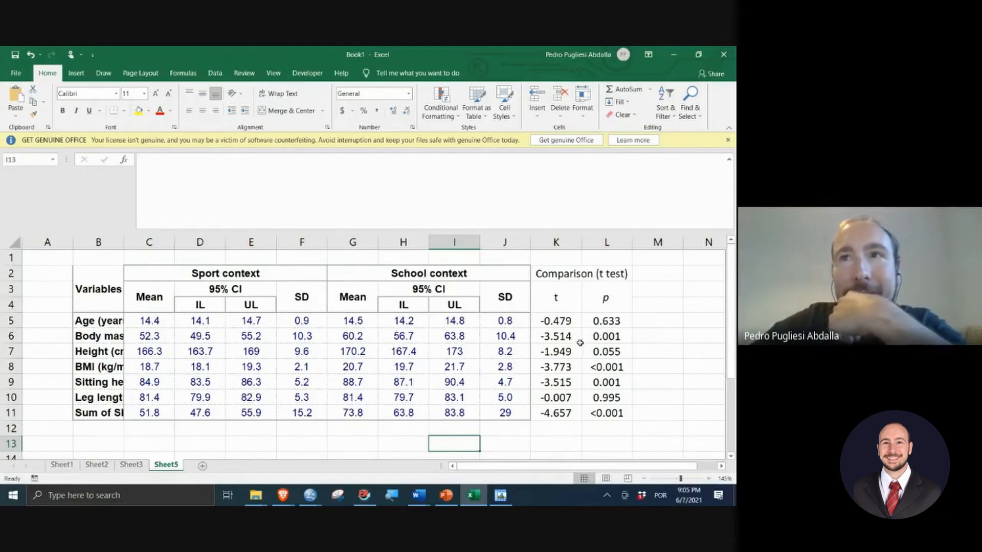
# Step: Autofit the widths of all columns in the new sheet to their contents
pyautogui.click(613, 336)
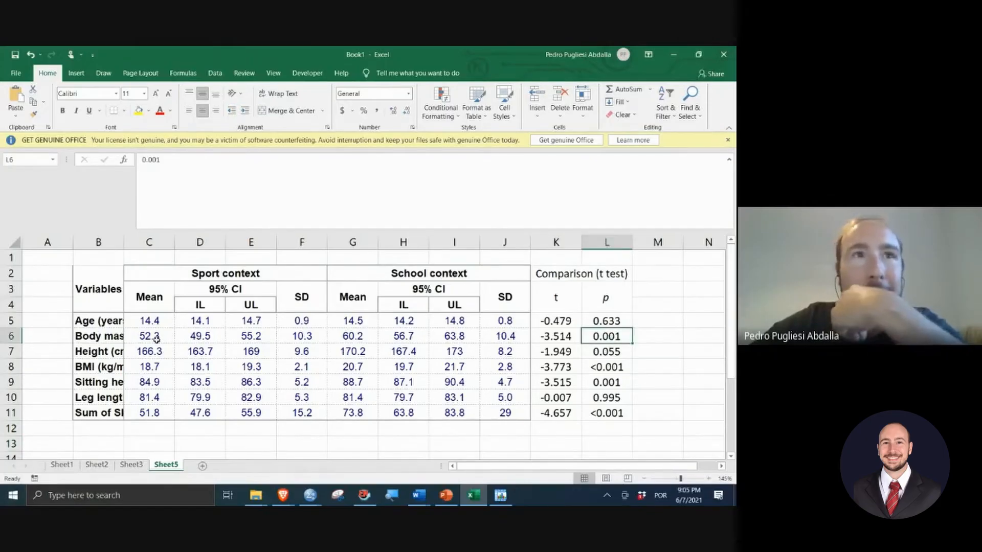
pyautogui.click(14, 242)
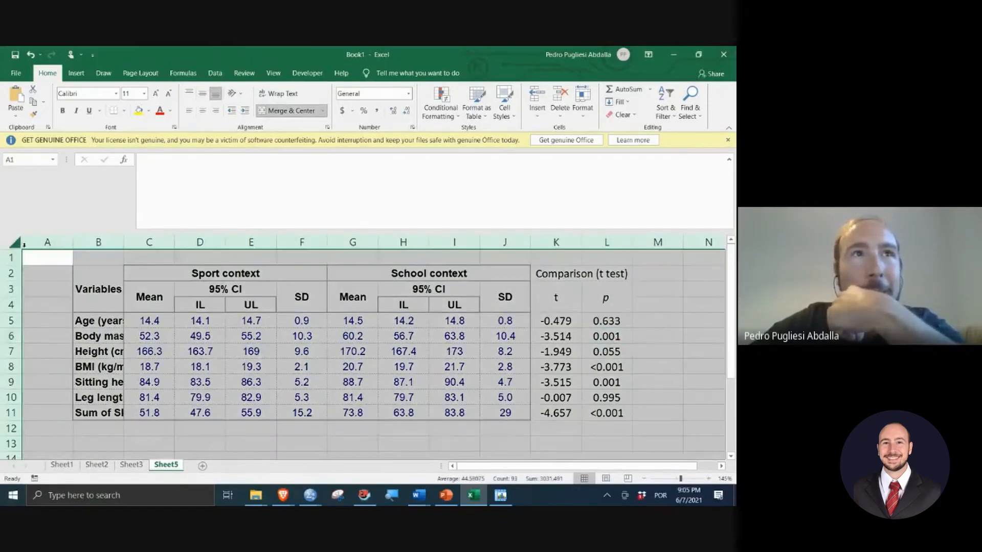
pyautogui.doubleClick(127, 243)
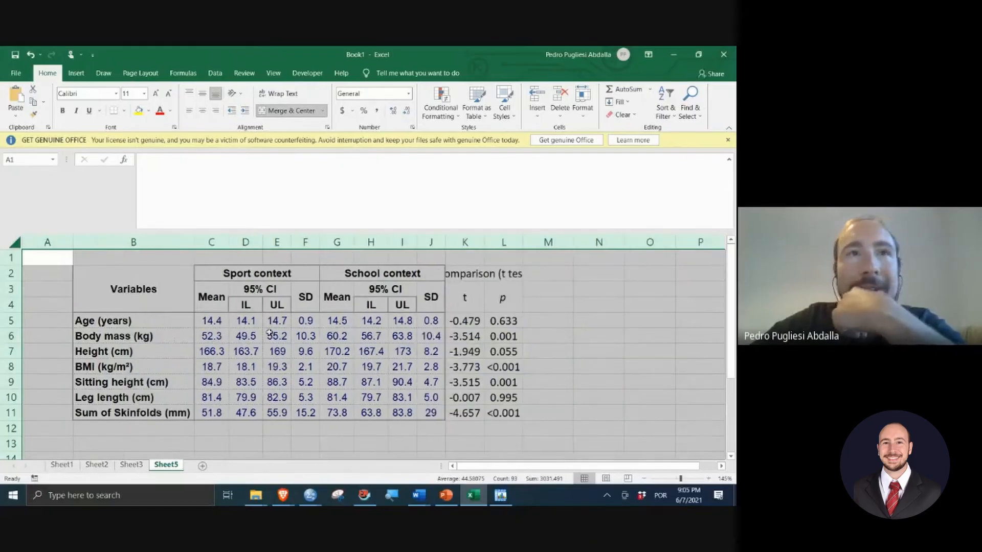
# Step: Compare the sport and school means and p values for Body mass, BMI, Sitting height and Sum of Skinfolds by selecting those cells together
pyautogui.click(211, 335)
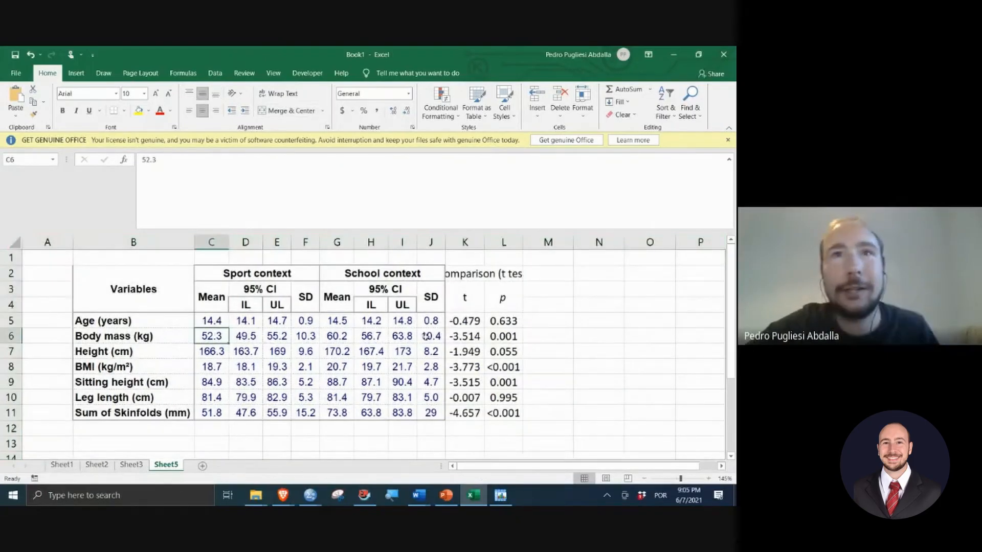
pyautogui.keyDown('ctrl'); pyautogui.click(332, 336); pyautogui.keyUp('ctrl')
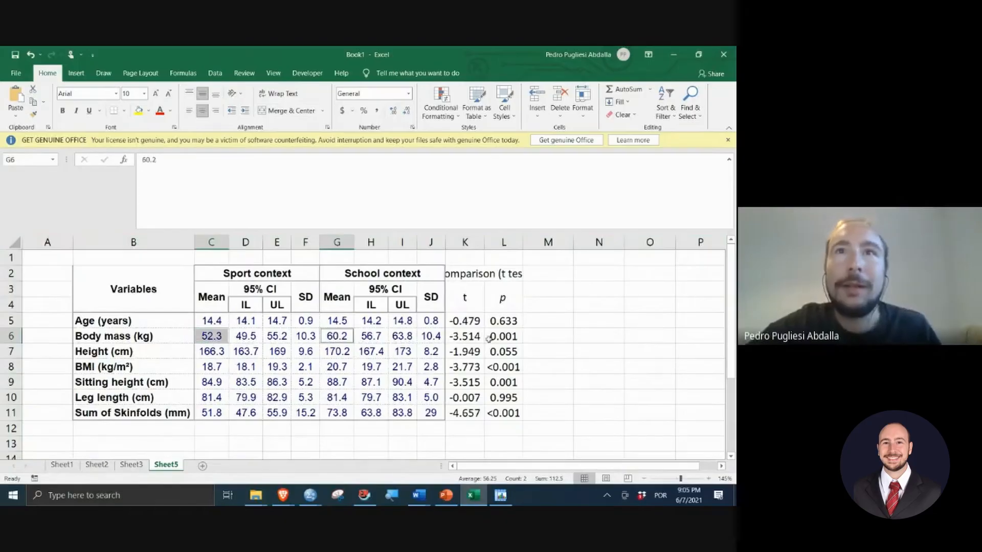
pyautogui.keyDown('ctrl'); pyautogui.click(506, 336); pyautogui.keyUp('ctrl')
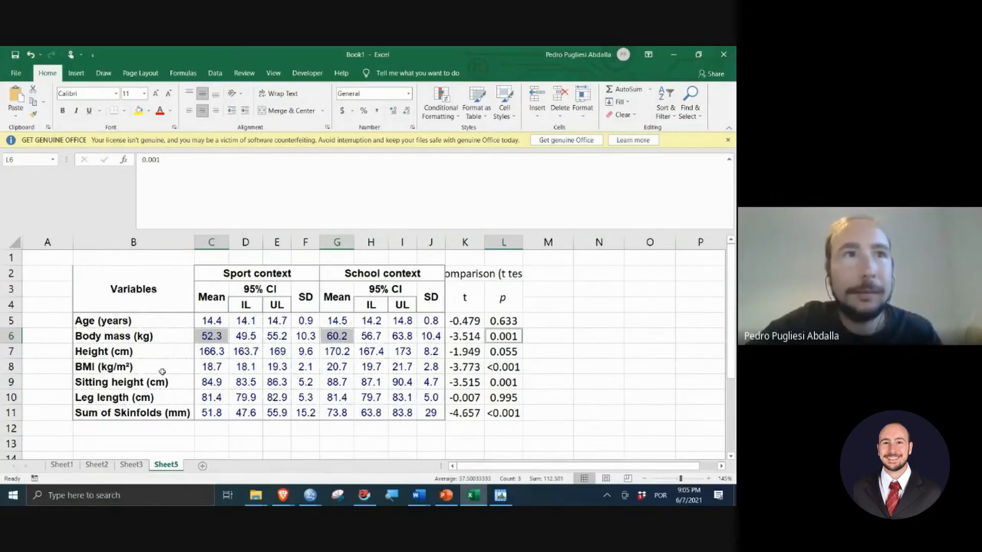
pyautogui.keyDown('ctrl'); pyautogui.click(506, 366); pyautogui.keyUp('ctrl')
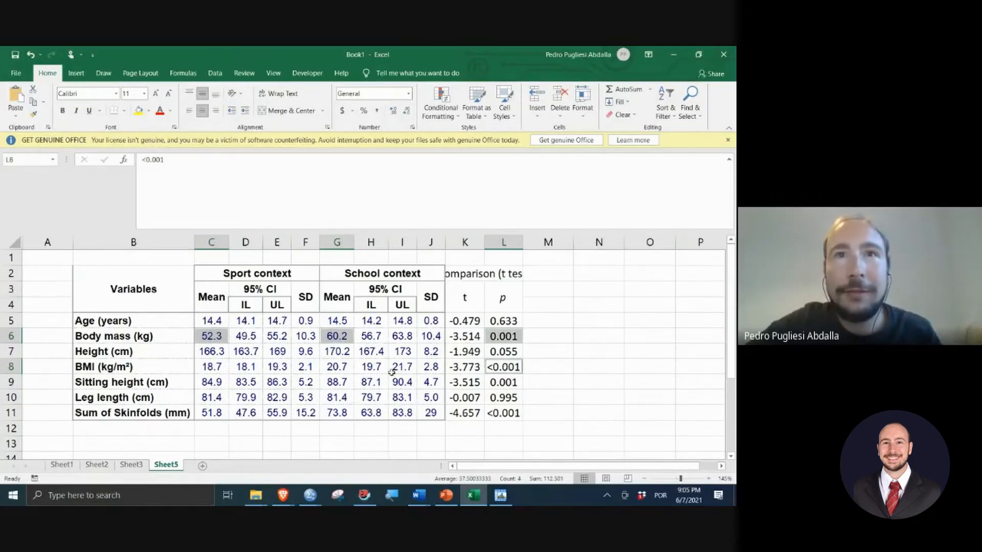
pyautogui.keyDown('ctrl'); pyautogui.click(339, 368); pyautogui.keyUp('ctrl')
pyautogui.keyDown('ctrl'); pyautogui.click(210, 365); pyautogui.keyUp('ctrl')
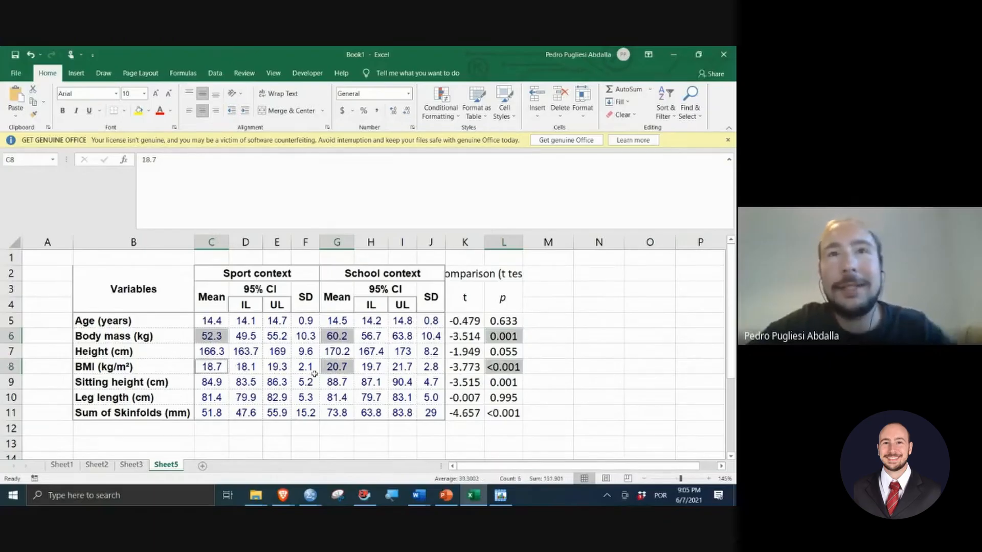
pyautogui.keyDown('ctrl'); pyautogui.click(205, 383); pyautogui.keyUp('ctrl')
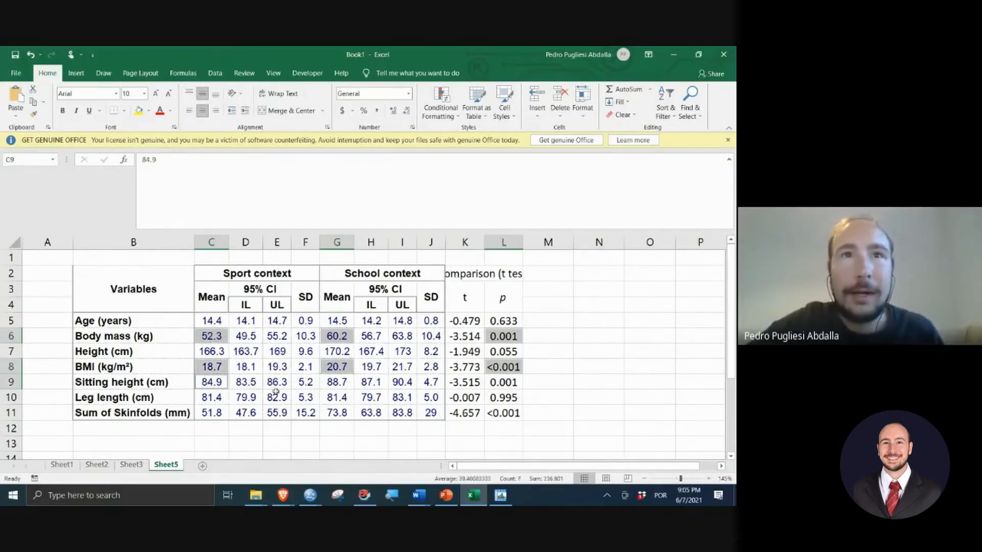
pyautogui.keyDown('ctrl'); pyautogui.click(339, 381); pyautogui.keyUp('ctrl')
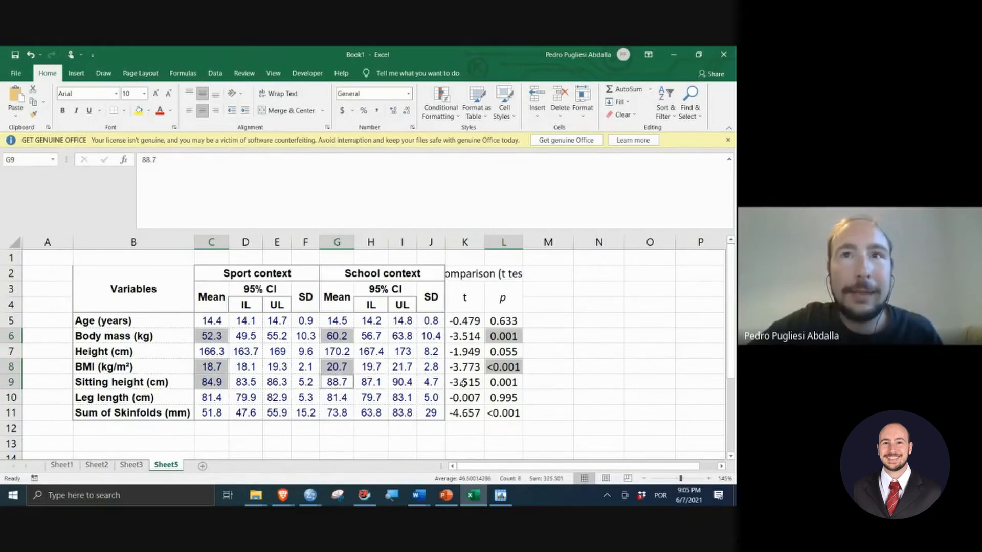
pyautogui.keyDown('ctrl'); pyautogui.click(503, 384); pyautogui.keyUp('ctrl')
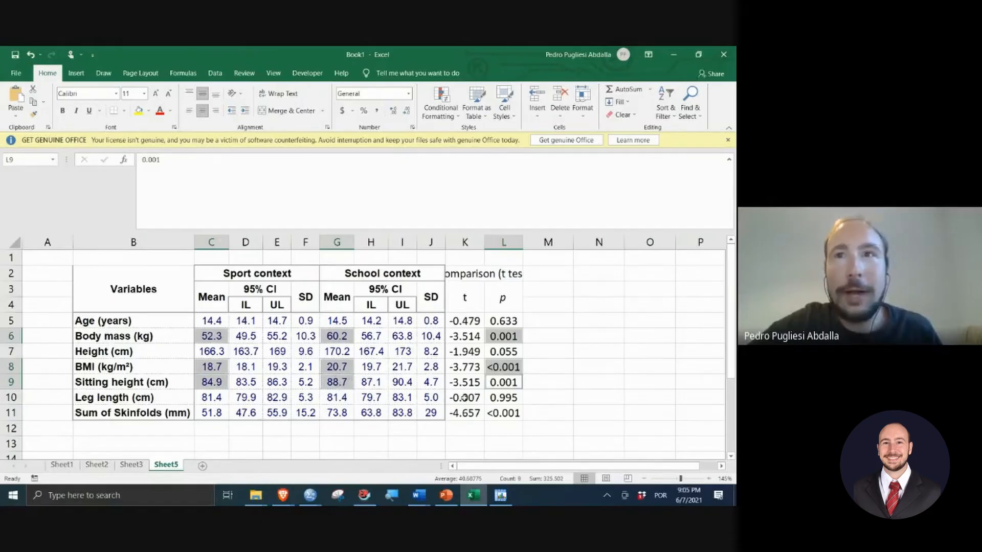
pyautogui.keyDown('ctrl'); pyautogui.click(200, 414); pyautogui.keyUp('ctrl')
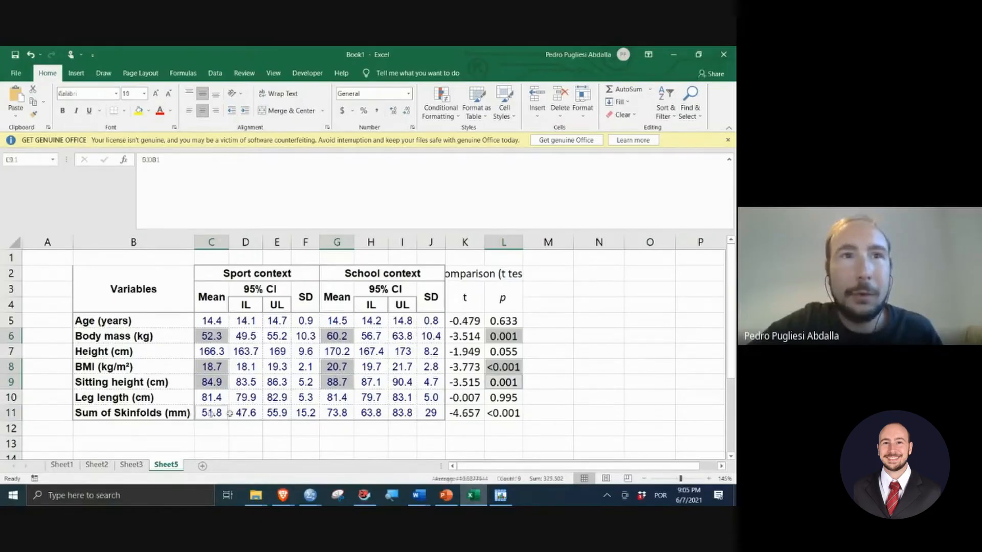
pyautogui.keyDown('ctrl'); pyautogui.click(333, 413); pyautogui.keyUp('ctrl')
pyautogui.keyDown('ctrl'); pyautogui.click(495, 414); pyautogui.keyUp('ctrl')
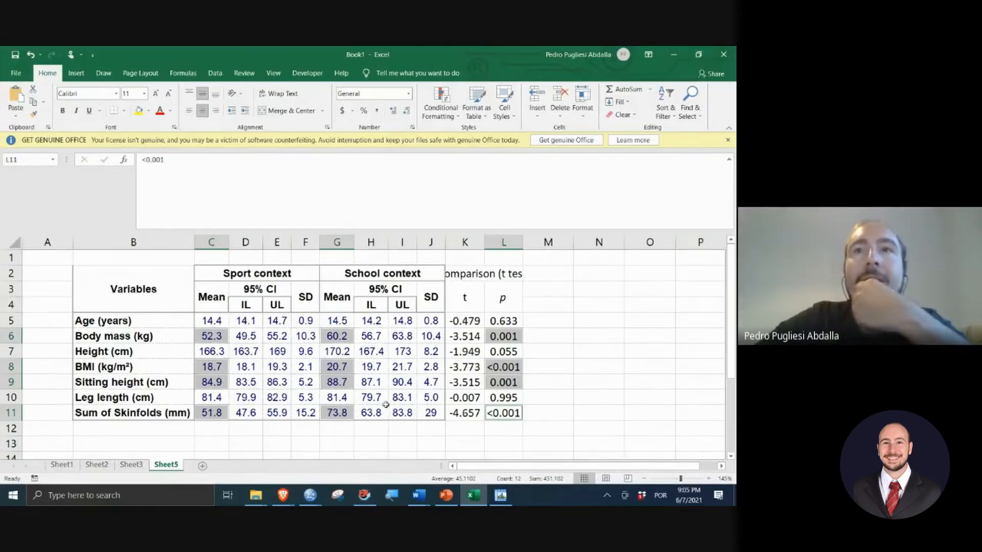
pyautogui.scroll(-1, 338, 395)
pyautogui.scroll(1, 337, 395)
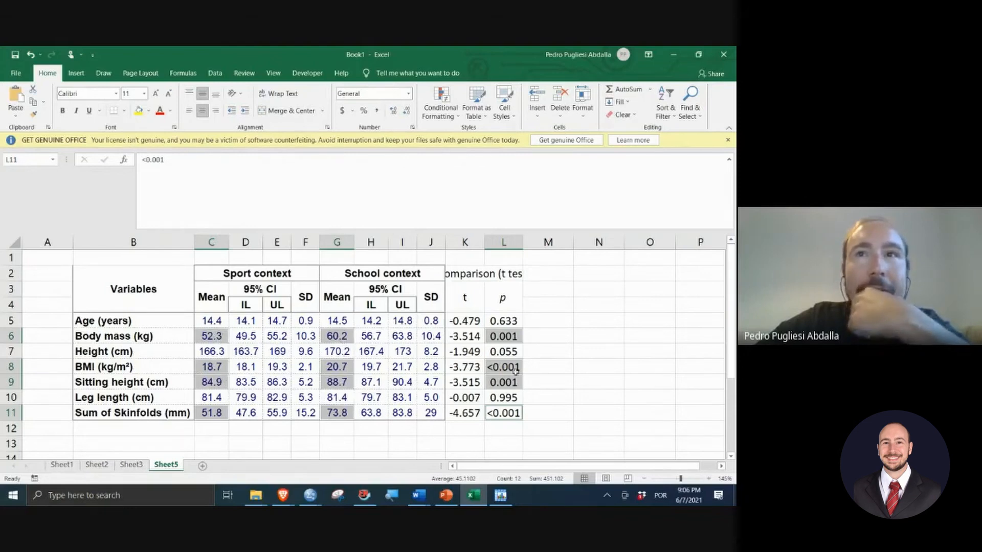
pyautogui.click(554, 338)
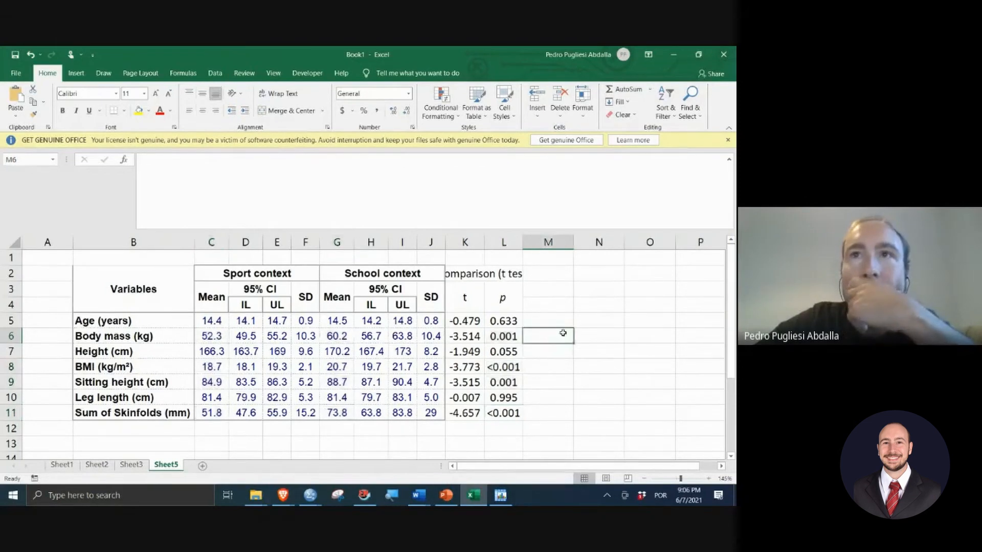
pyautogui.moveTo(558, 322); pyautogui.dragTo(546, 412)
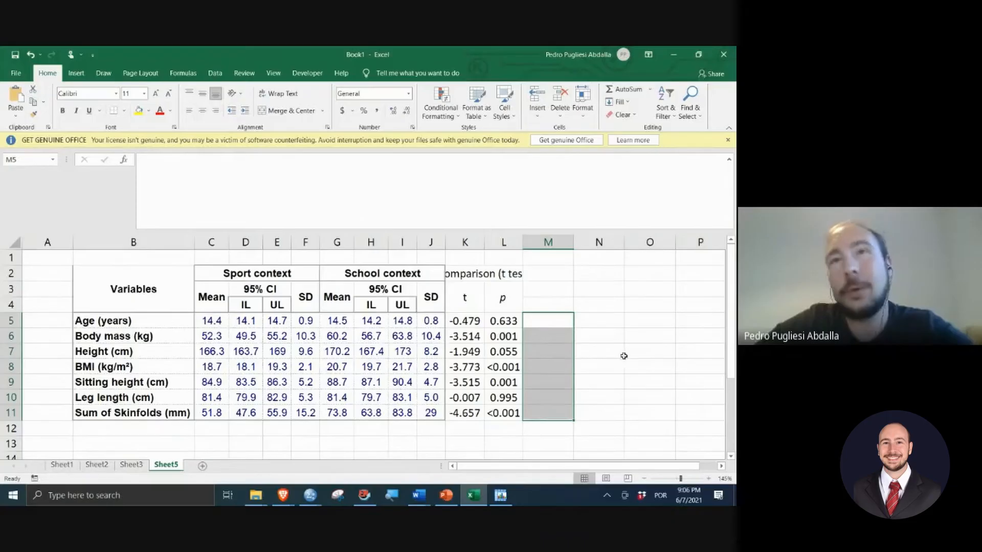
pyautogui.click(550, 321)
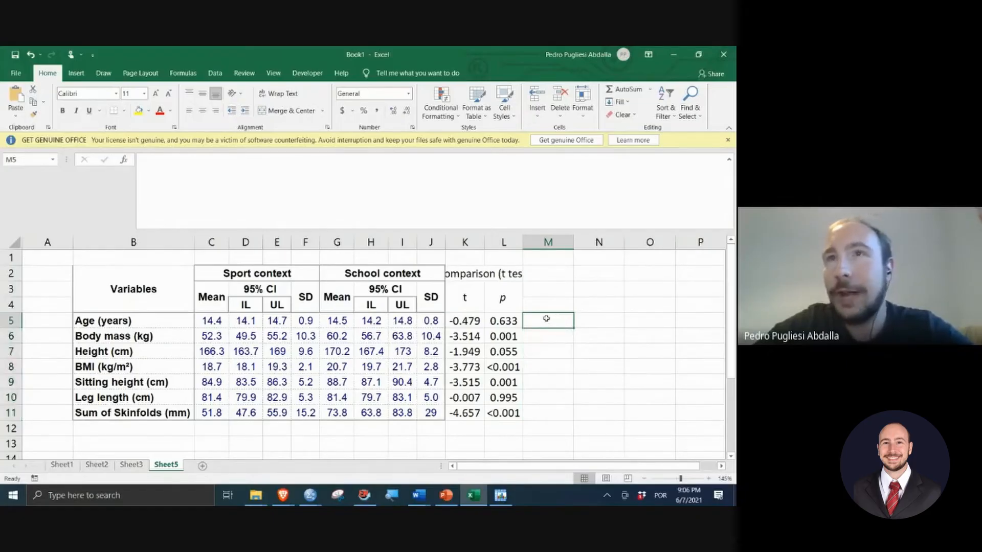
pyautogui.moveTo(550, 321); pyautogui.dragTo(548, 408)
# Step: Try to enter the formula =IF(L5<0.05,*,"") in cell M5 to flag a significant p value for Age
pyautogui.doubleClick(533, 318)
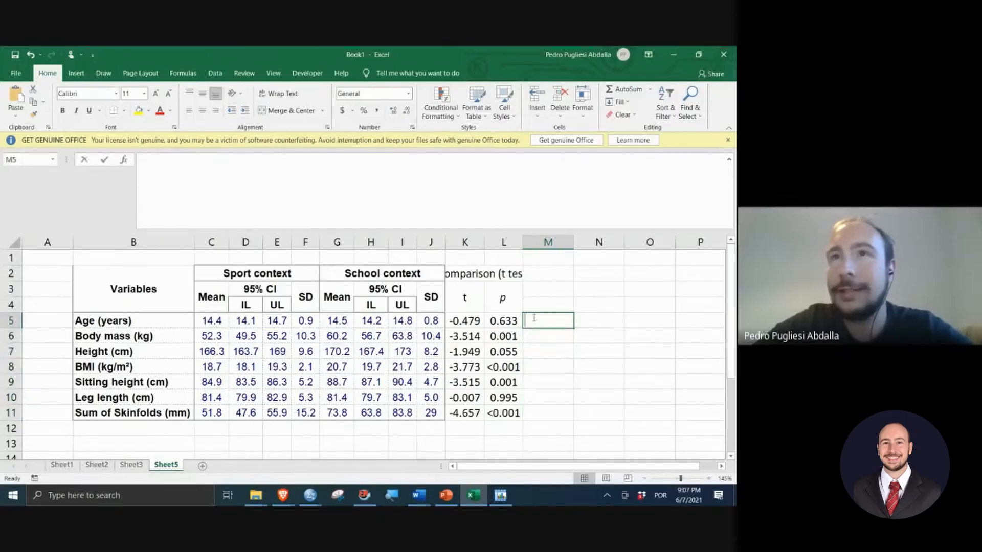
pyautogui.write('=if')
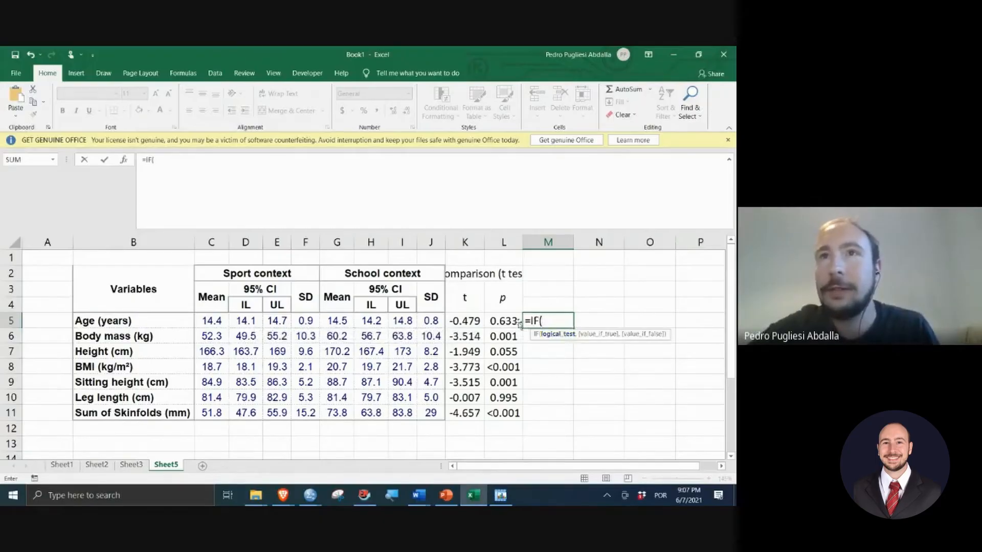
pyautogui.click(503, 322)
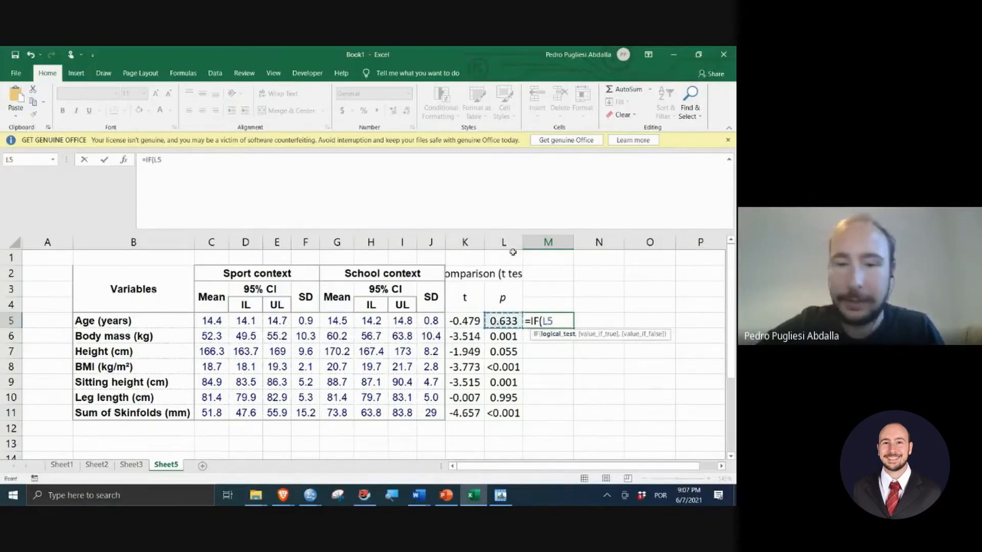
pyautogui.write('<0.05')
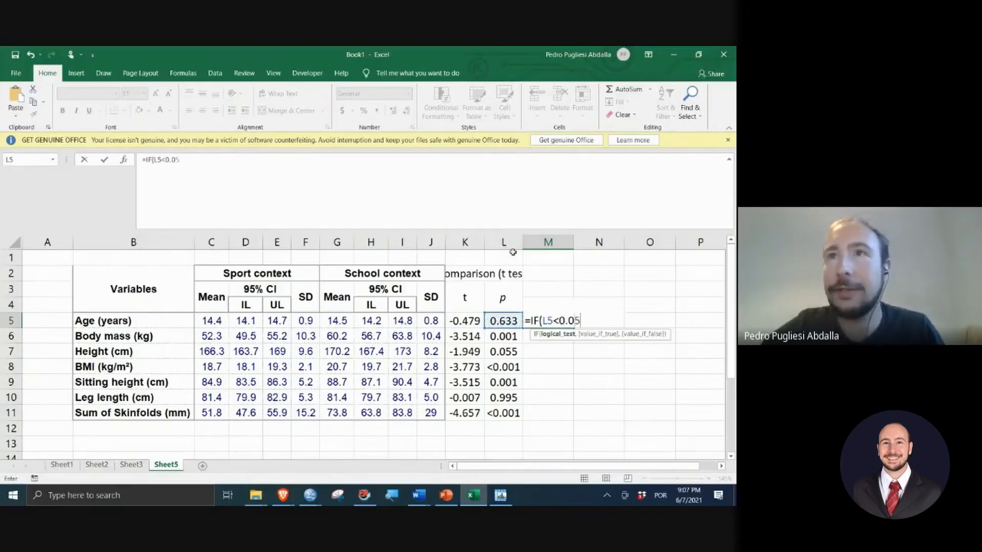
pyautogui.write(',')
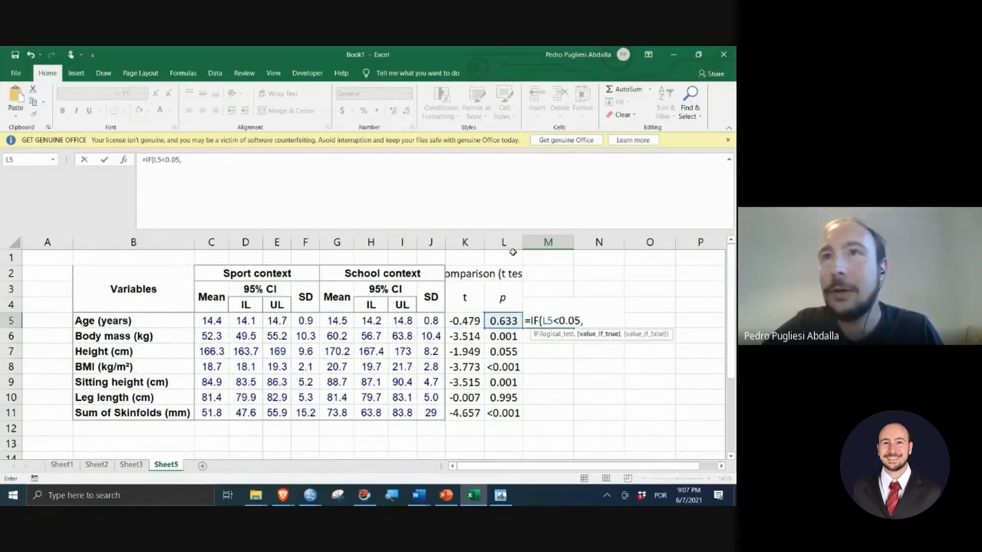
pyautogui.write('"*')
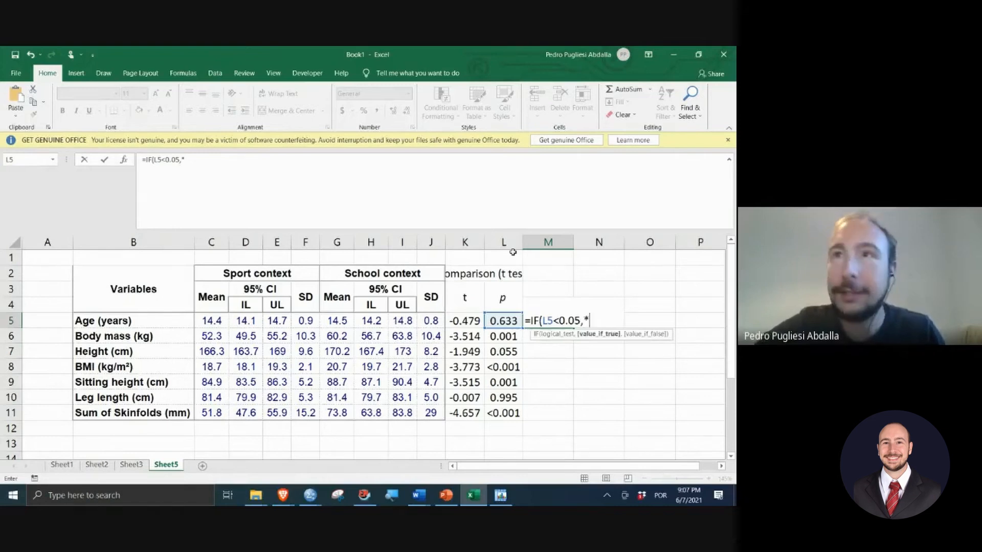
pyautogui.write('",')
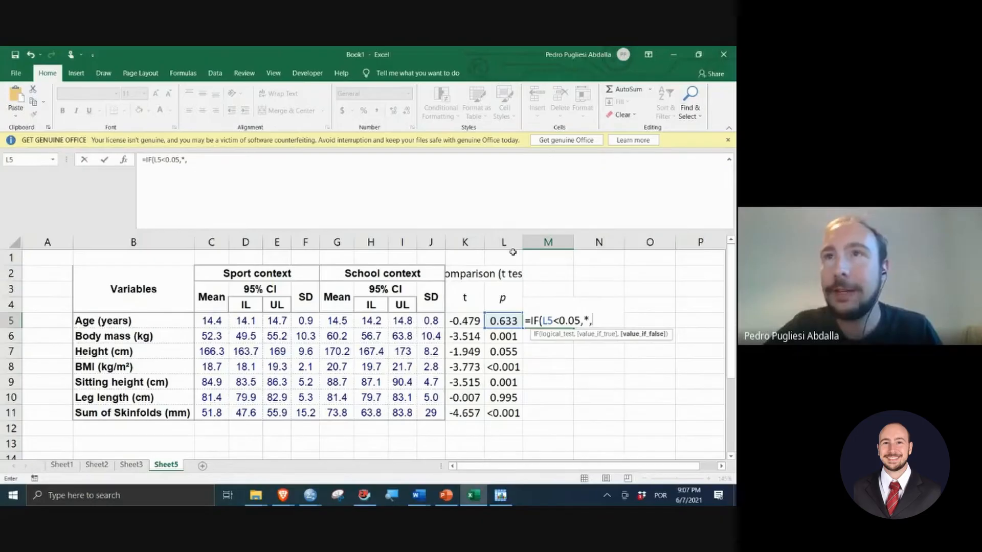
pyautogui.write('"")')
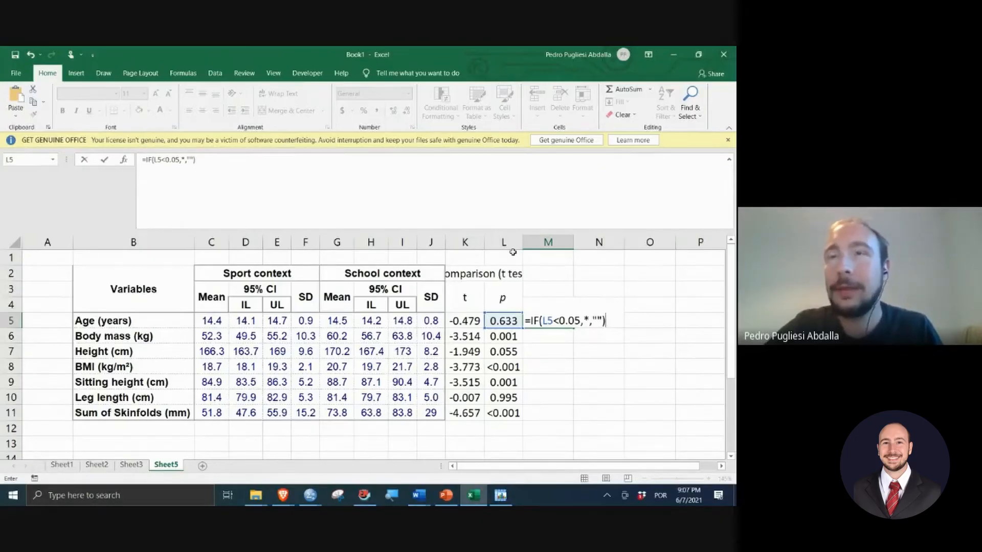
pyautogui.press('Return')
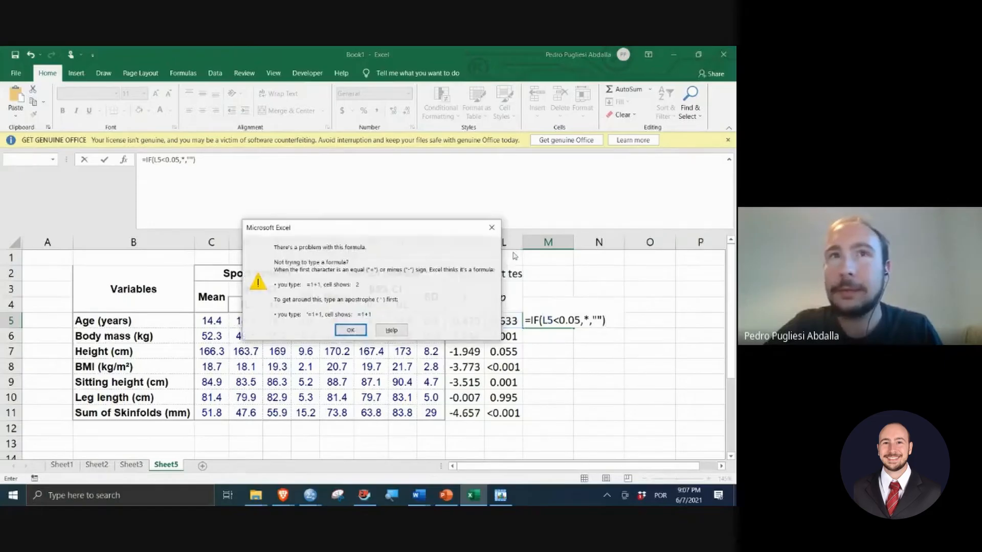
pyautogui.press('Return')
# Step: Try the M5 formula without the empty quotes, as =IF(L5<0.05,*,), and discard the entry
pyautogui.press('Right')
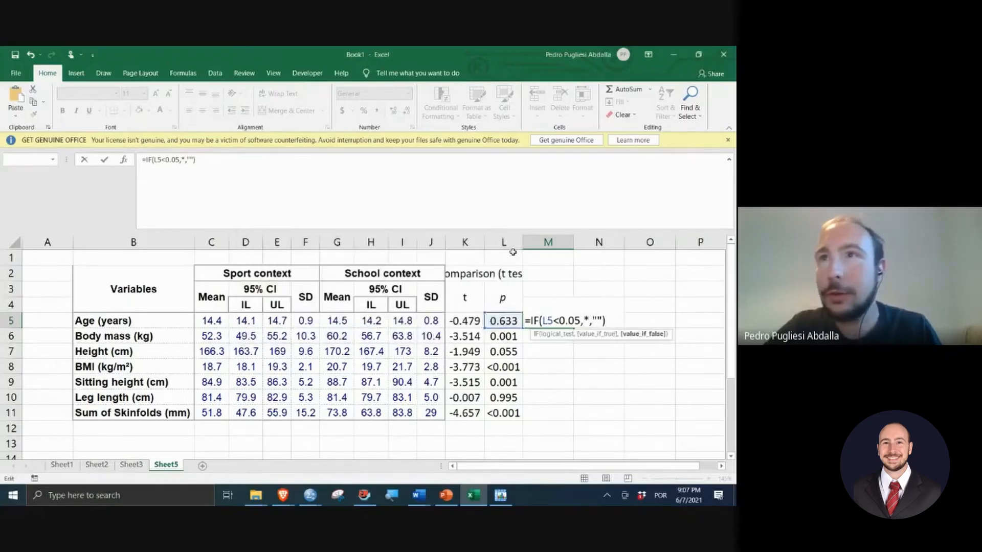
pyautogui.press('BackSpace')
pyautogui.press('BackSpace')
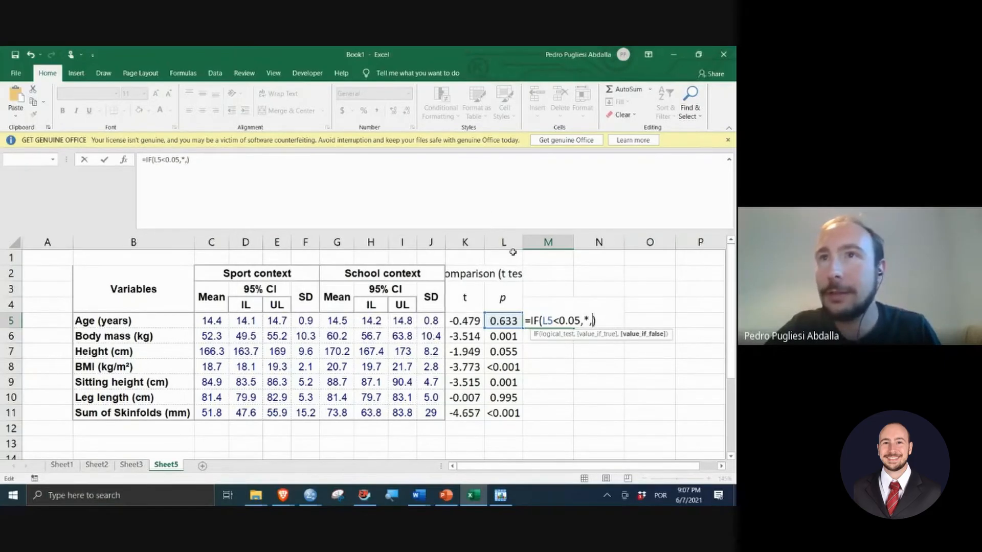
pyautogui.press('Return')
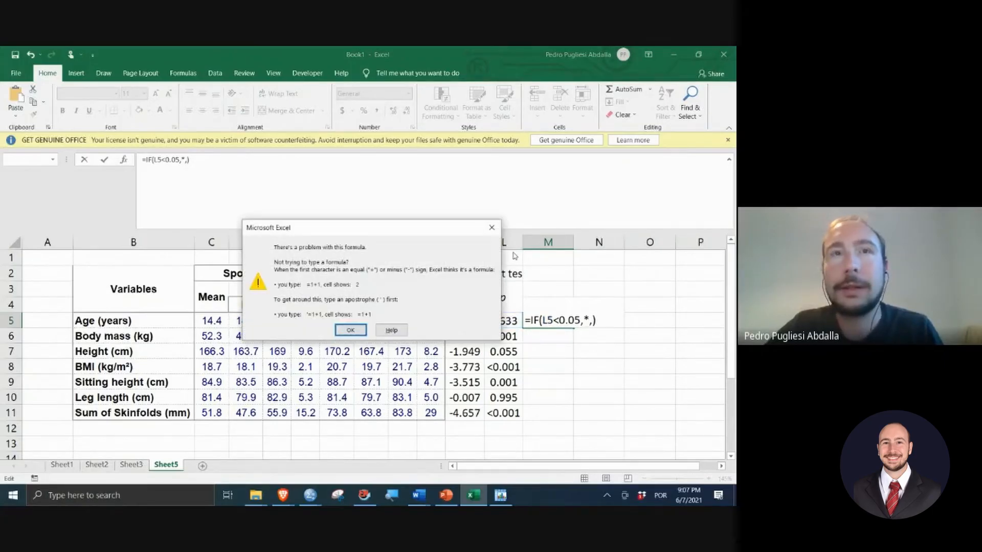
pyautogui.press('Return')
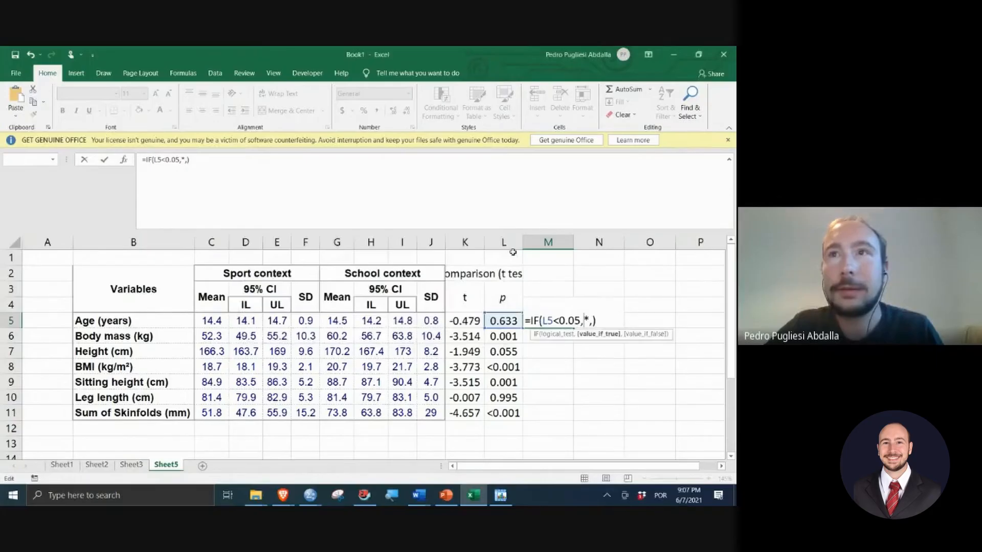
pyautogui.press('Left')
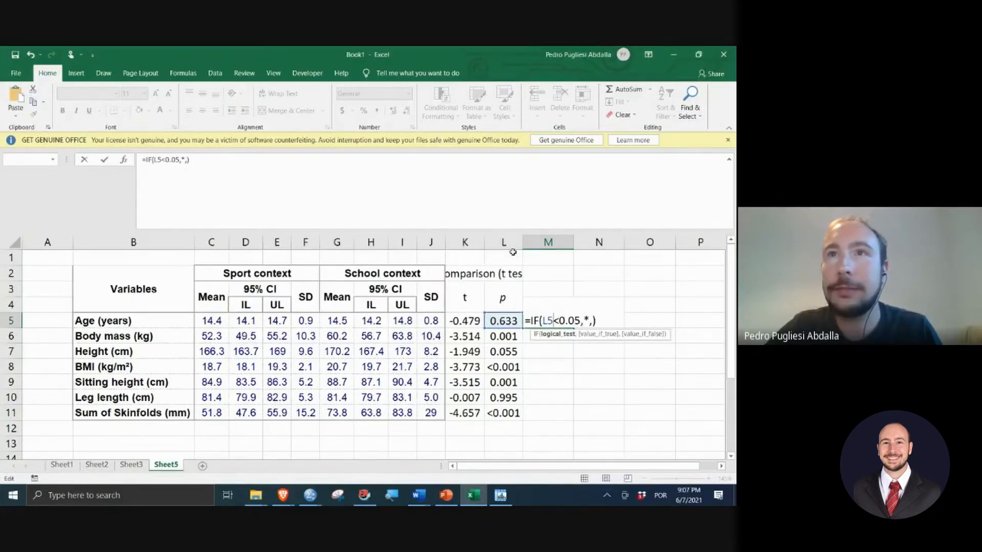
pyautogui.press('Return')
pyautogui.press('Return')
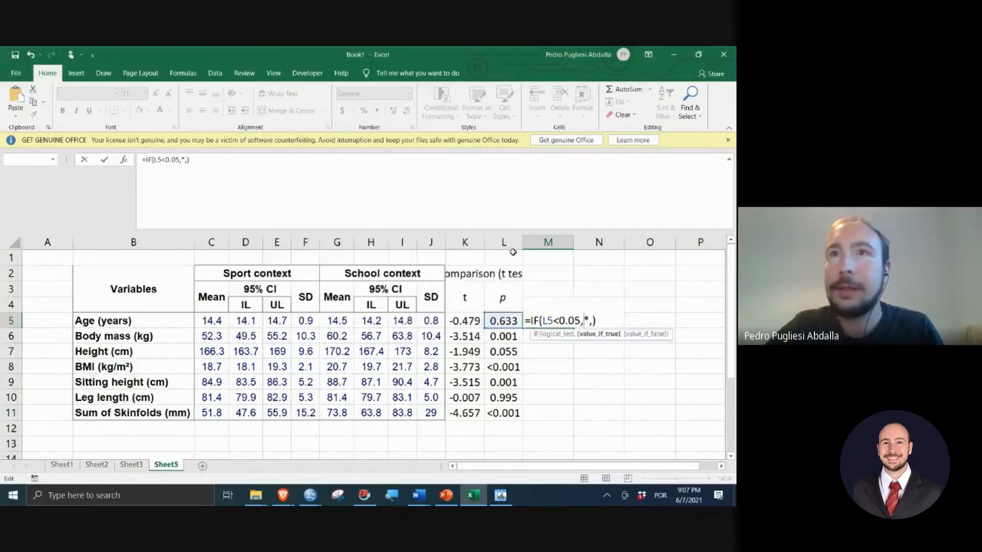
pyautogui.moveTo(595, 320); pyautogui.dragTo(530, 320)
pyautogui.press('BackSpace')
pyautogui.press('BackSpace')
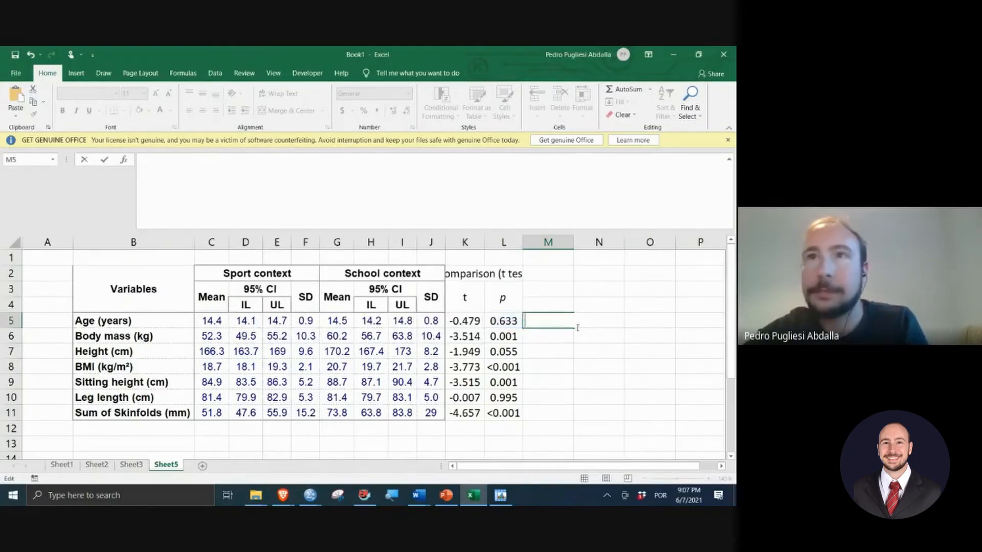
pyautogui.press('Escape')
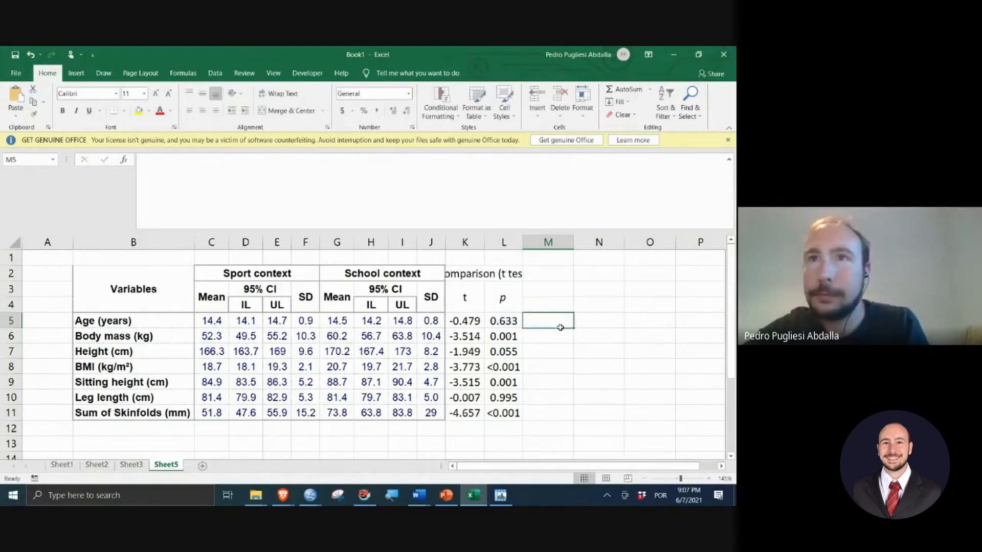
# Step: Format the p values in L5:L11 as Number with three decimal places
pyautogui.moveTo(509, 321); pyautogui.dragTo(518, 416)
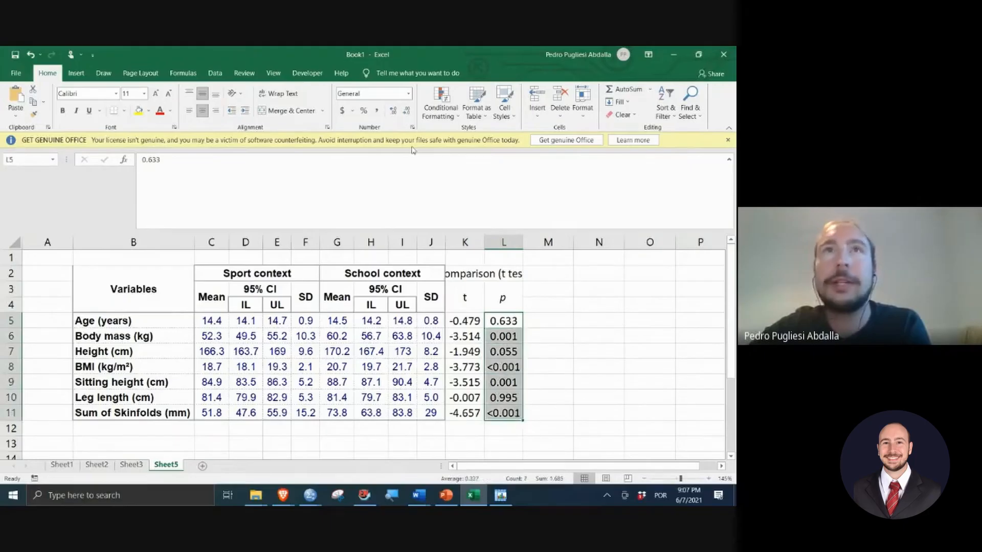
pyautogui.click(407, 94)
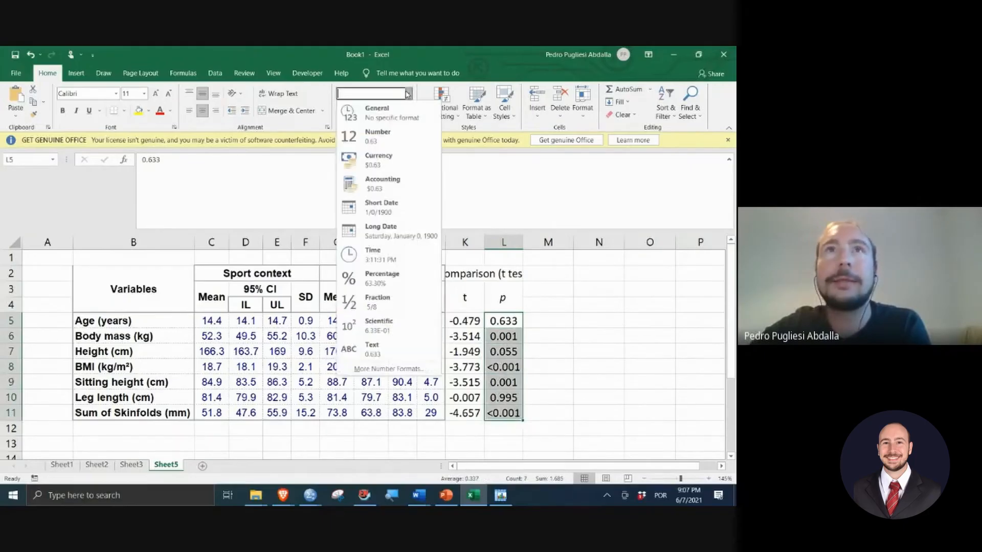
pyautogui.click(396, 133)
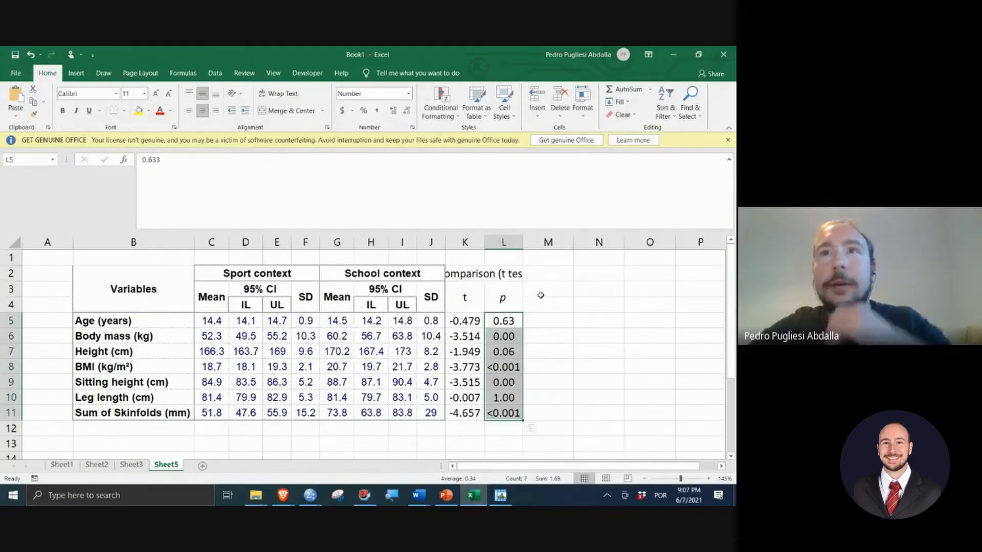
pyautogui.click(394, 111)
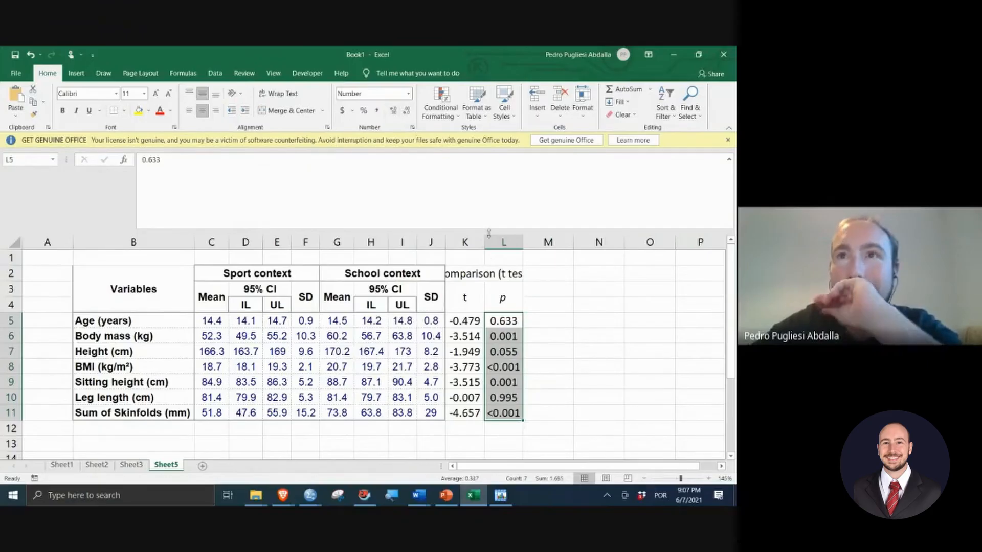
# Step: Try to enter the significance formula =IF(L5<0.05,*,) in cell M5, testing the p value for Age
pyautogui.click(557, 323)
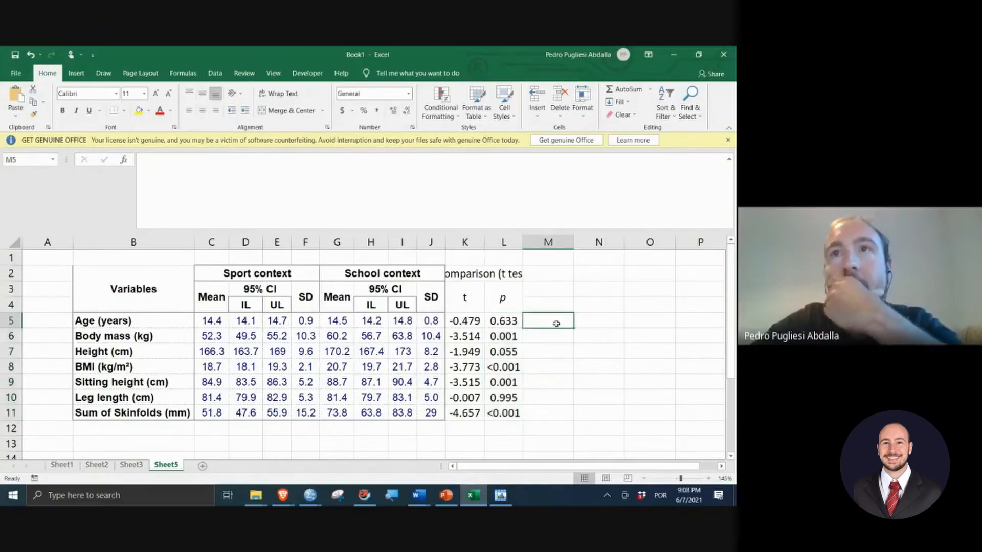
pyautogui.write('=if')
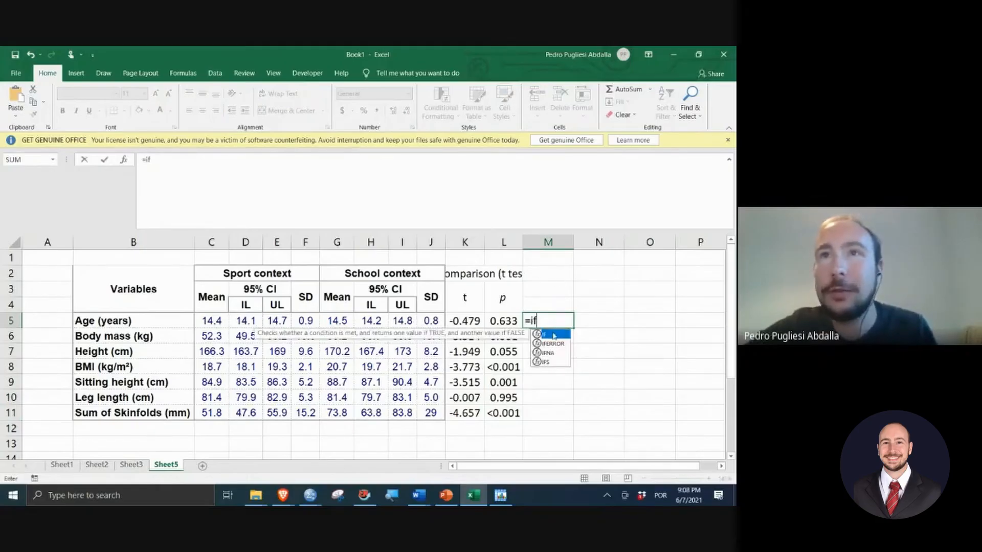
pyautogui.doubleClick(550, 335)
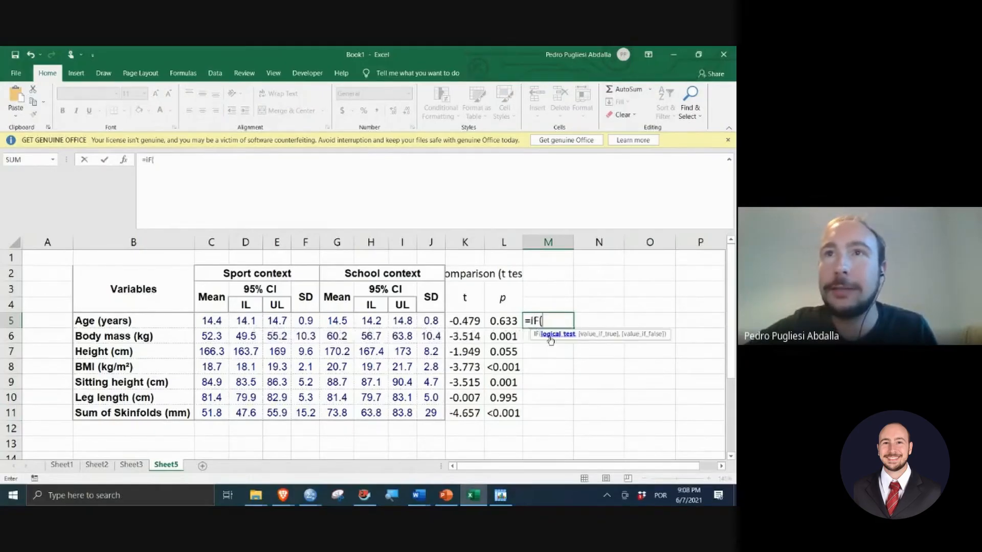
pyautogui.click(495, 321)
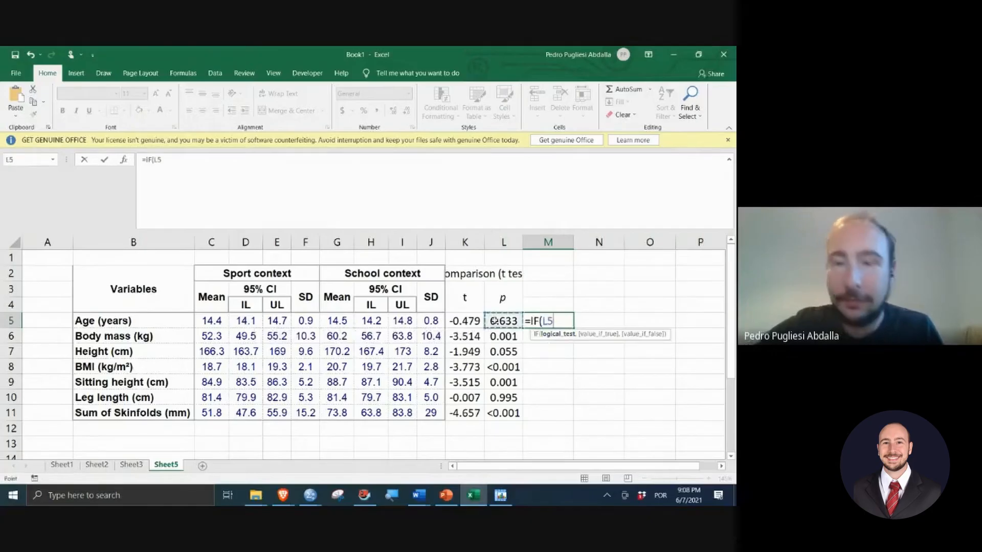
pyautogui.write('<0.05')
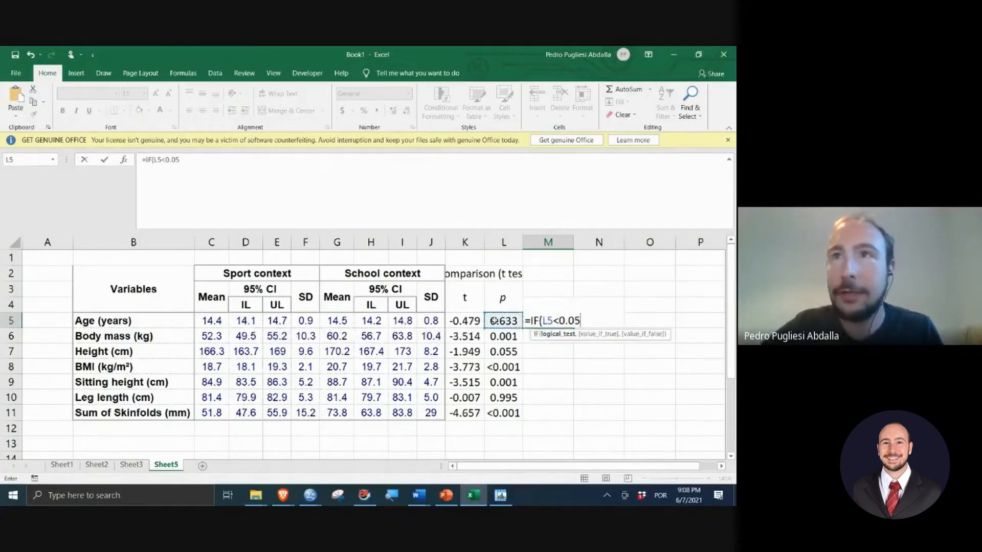
pyautogui.write(',""')
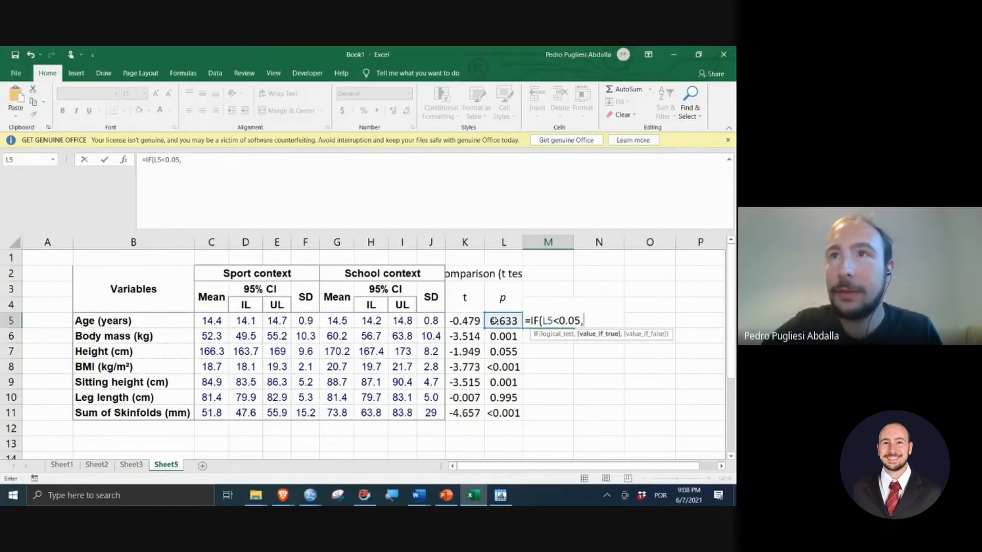
pyautogui.write('*')
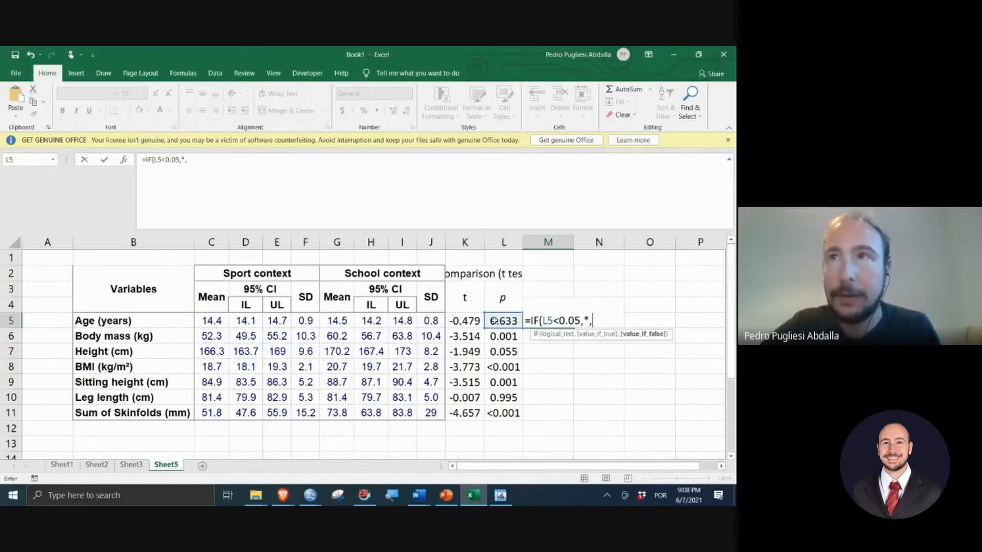
pyautogui.write(',)')
pyautogui.press('Return')
pyautogui.press('Return')
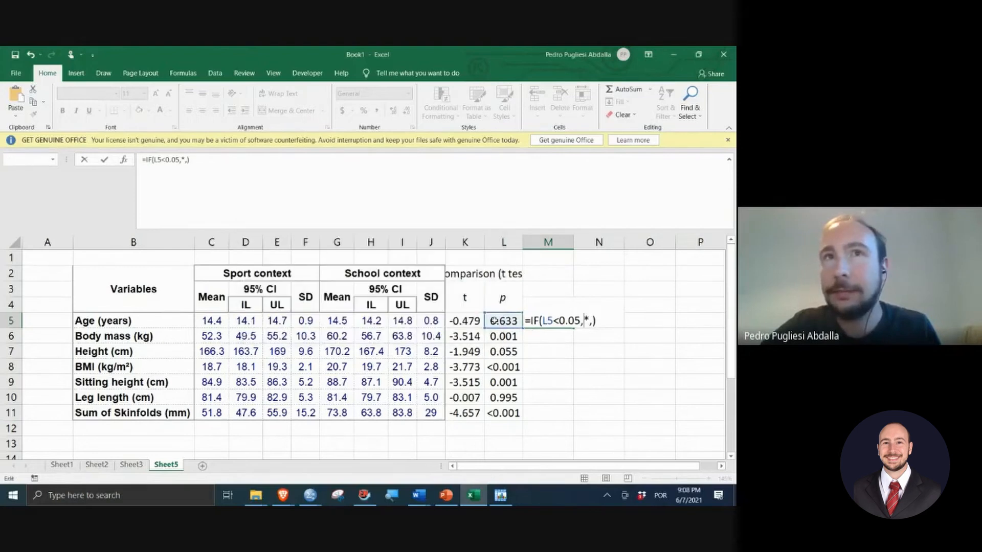
# Step: Try the M5 formula with empty double quotes as the false value, as =IF(L5<0.05,*,"")
pyautogui.press('Left')
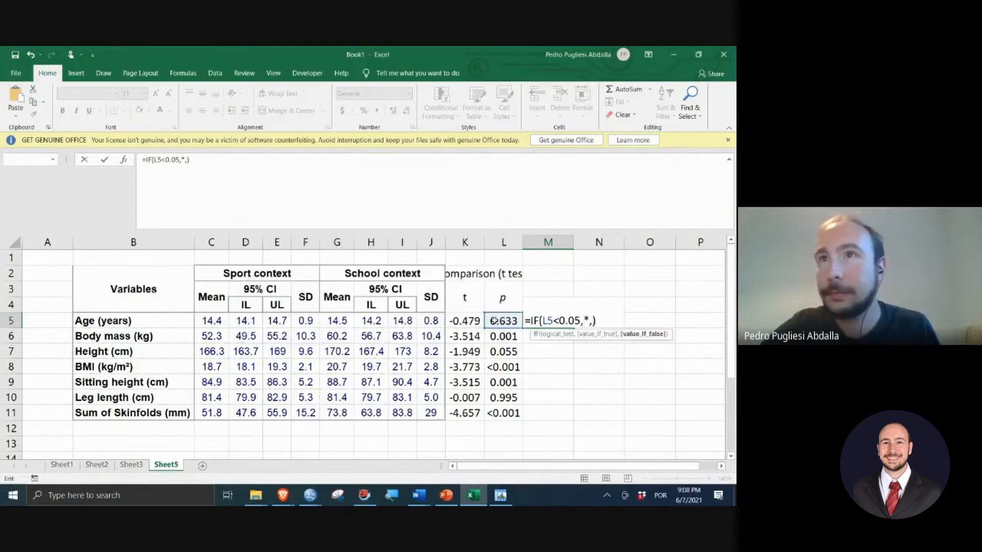
pyautogui.write('""')
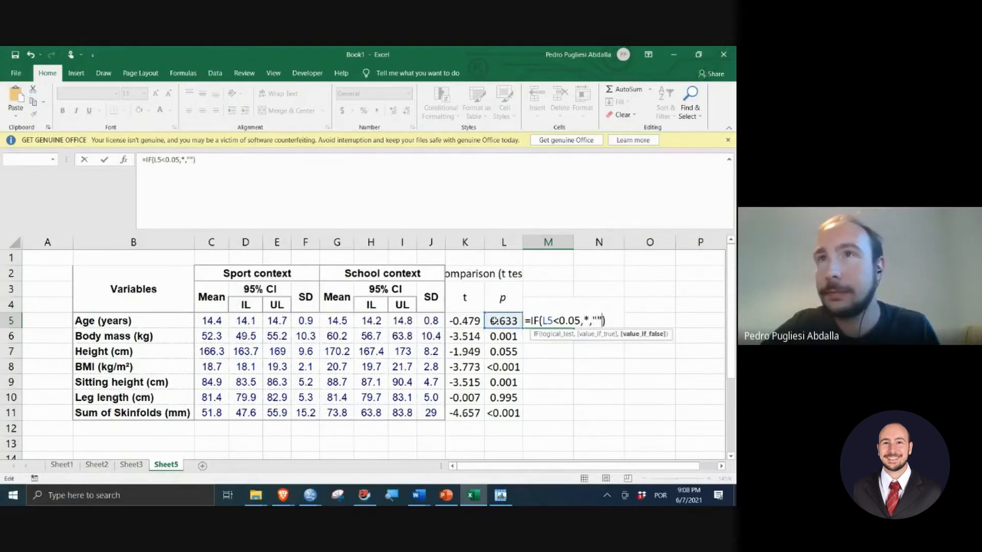
pyautogui.press('Return')
pyautogui.press('Return')
# Step: Try the M5 formula with single quotes as the false value, as =IF(L5<0.05,*,'')
pyautogui.press('Right')
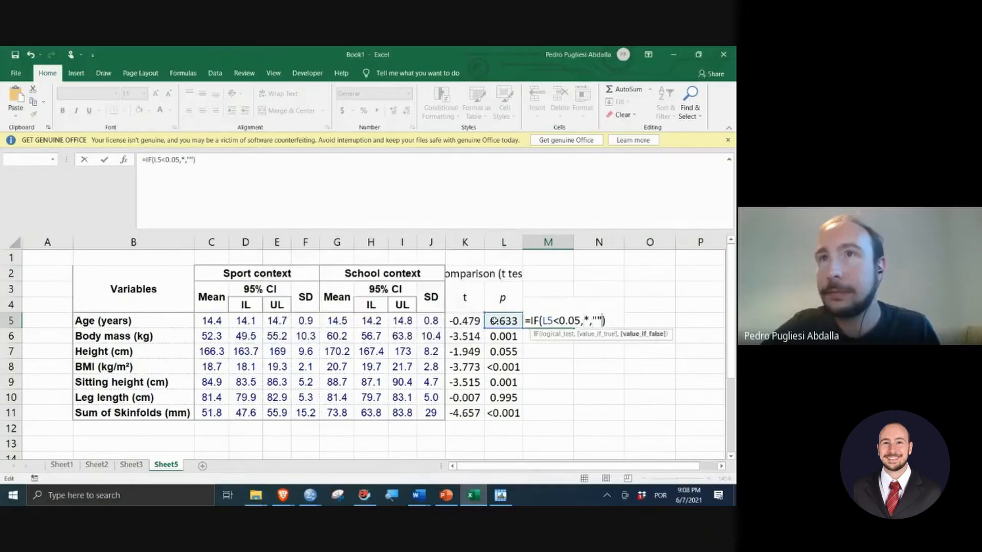
pyautogui.press('Delete')
pyautogui.press('Delete')
pyautogui.write("''")
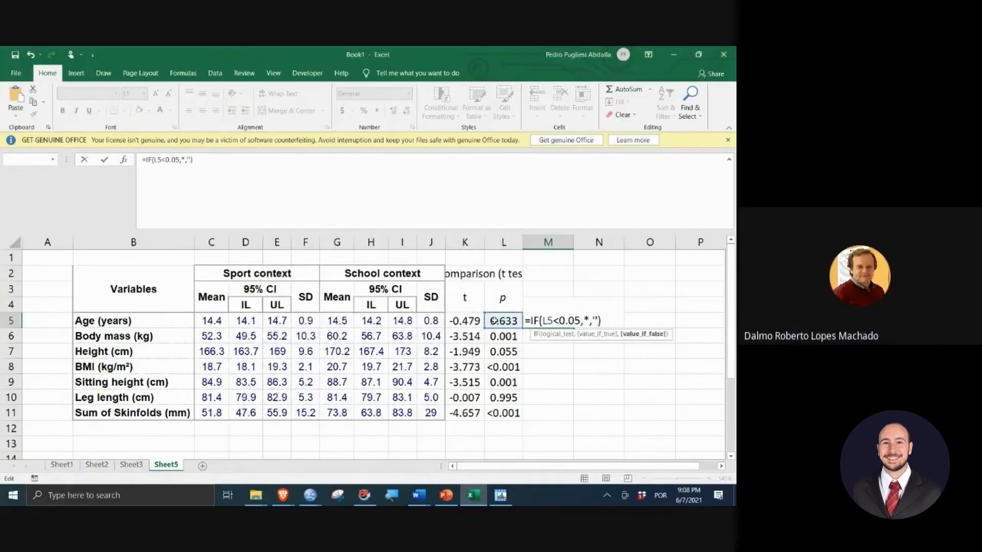
pyautogui.press('Return')
pyautogui.press('Return')
# Step: Put the asterisk in double quotes and leave the false value empty, entering =IF(L5<0.05,"*",) in M5
pyautogui.write('"')
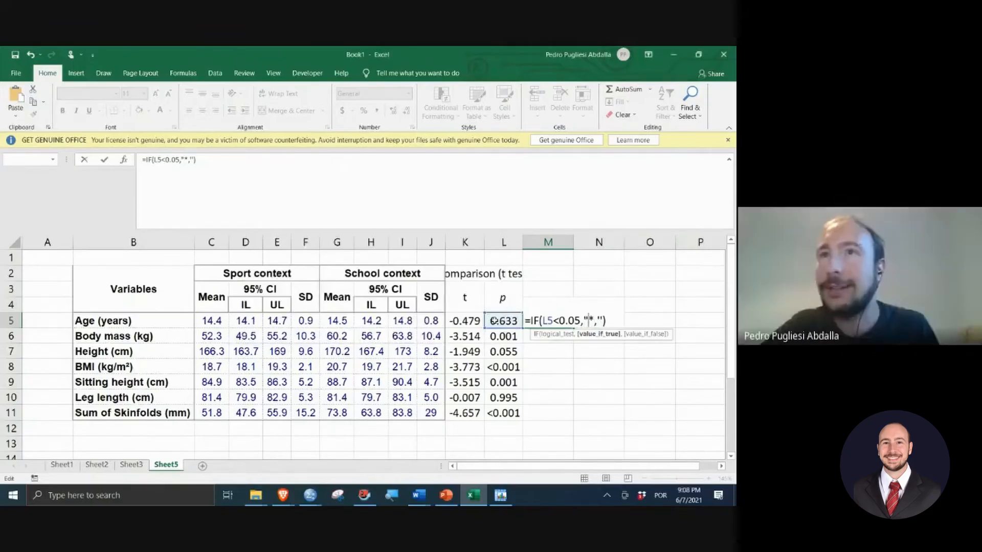
pyautogui.write('"')
pyautogui.press('Right')
pyautogui.press('Right')
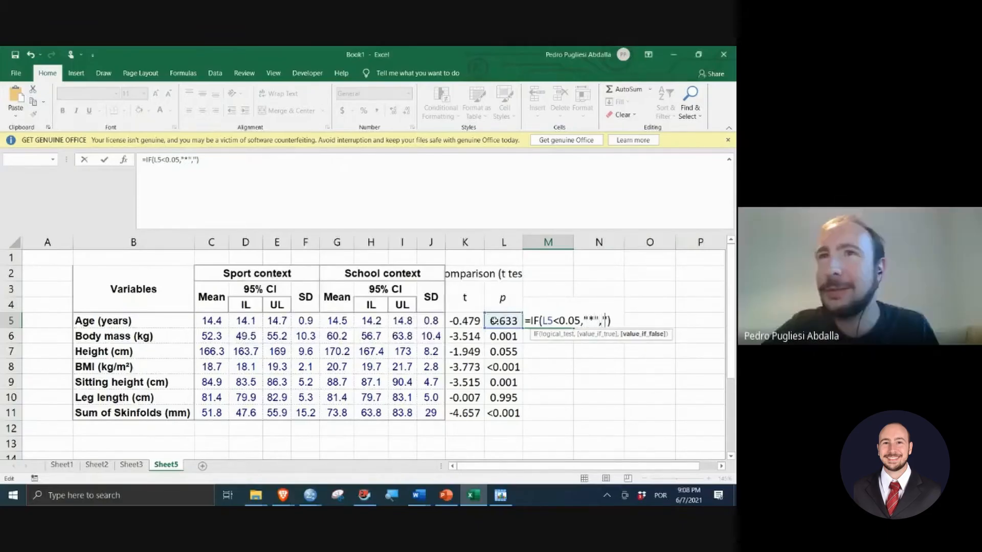
pyautogui.press('BackSpace')
pyautogui.press('Return')
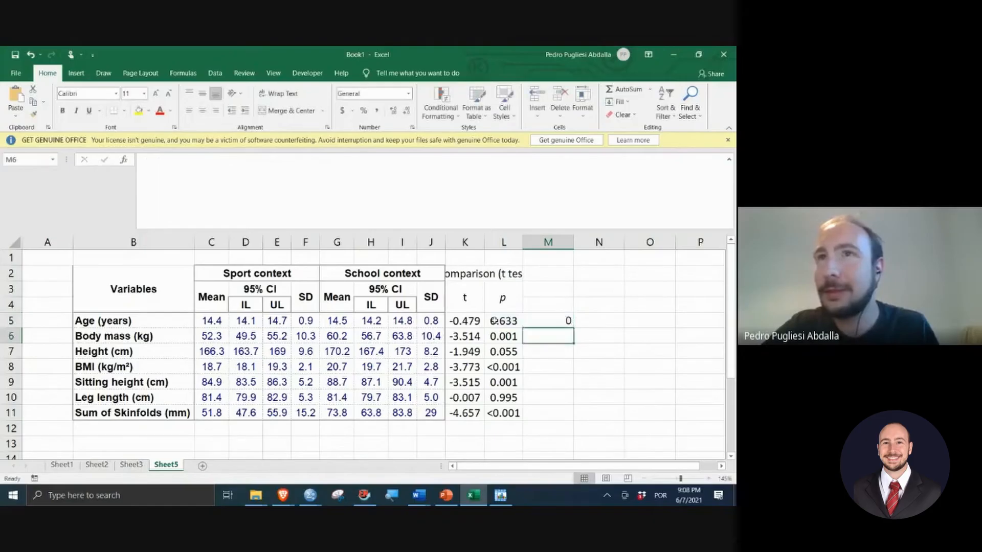
# Step: Add empty double quotes as the false value in M5, making the formula =IF(L5<0.05,"*","")
pyautogui.press('Up')
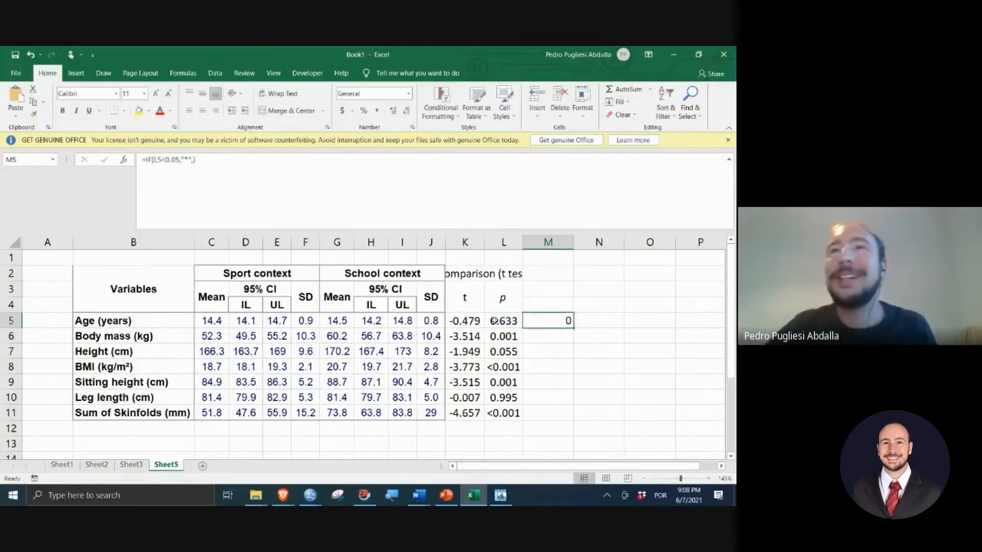
pyautogui.press('Up')
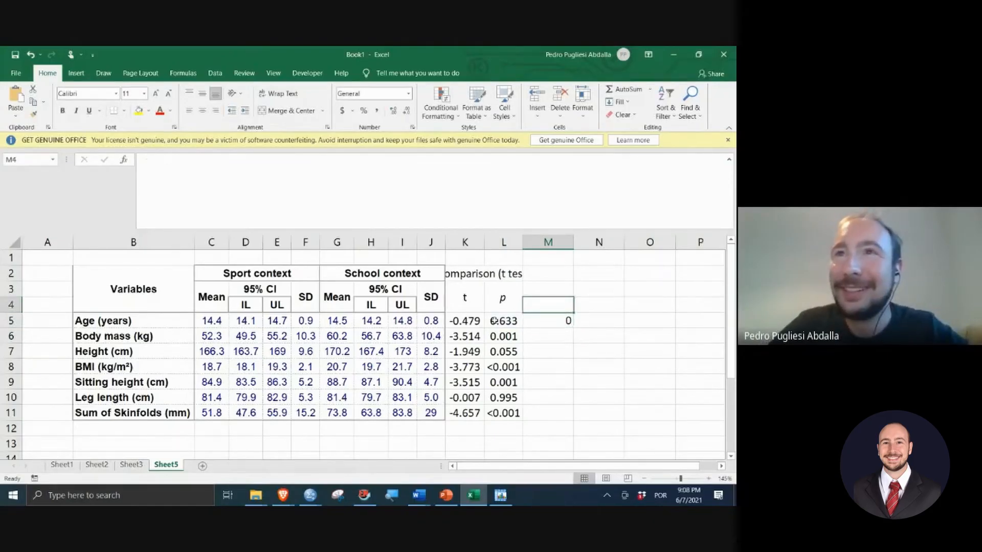
pyautogui.press('Down')
pyautogui.press('Down')
pyautogui.press('Up')
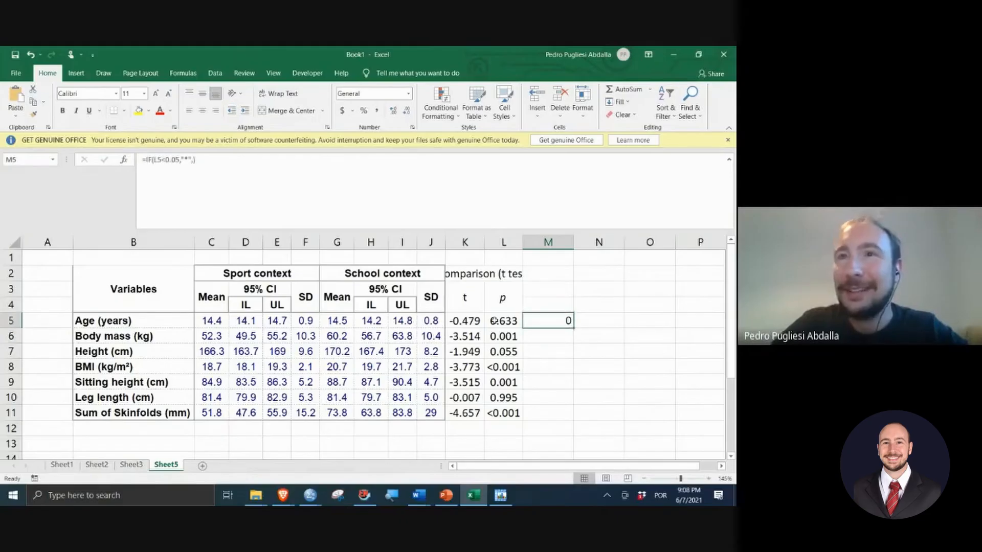
pyautogui.click(194, 160)
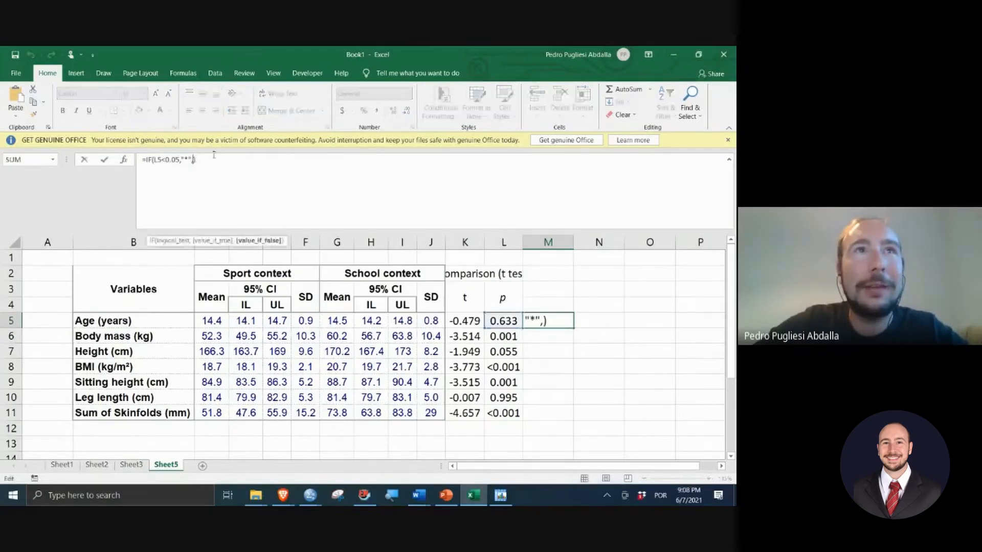
pyautogui.write('""')
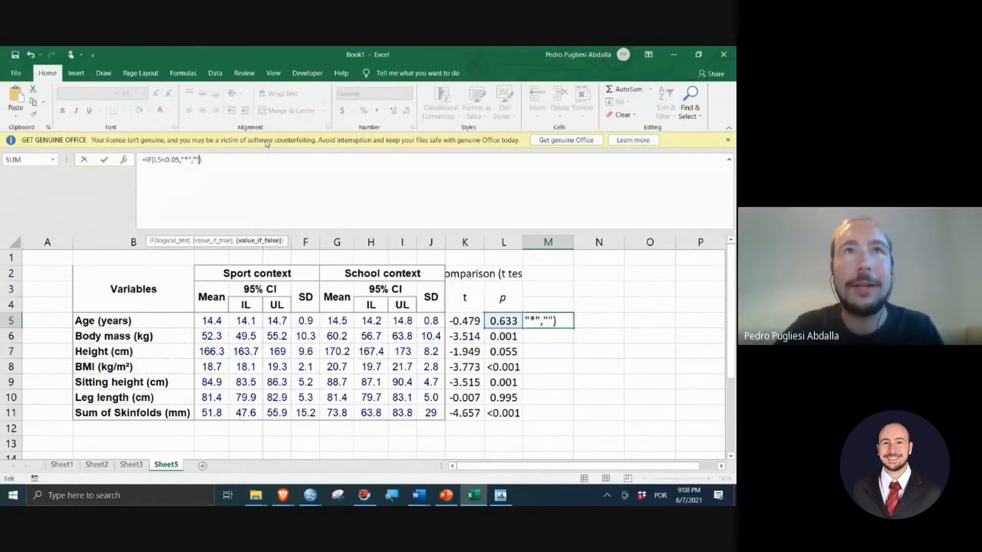
pyautogui.press('Return')
pyautogui.press('Up')
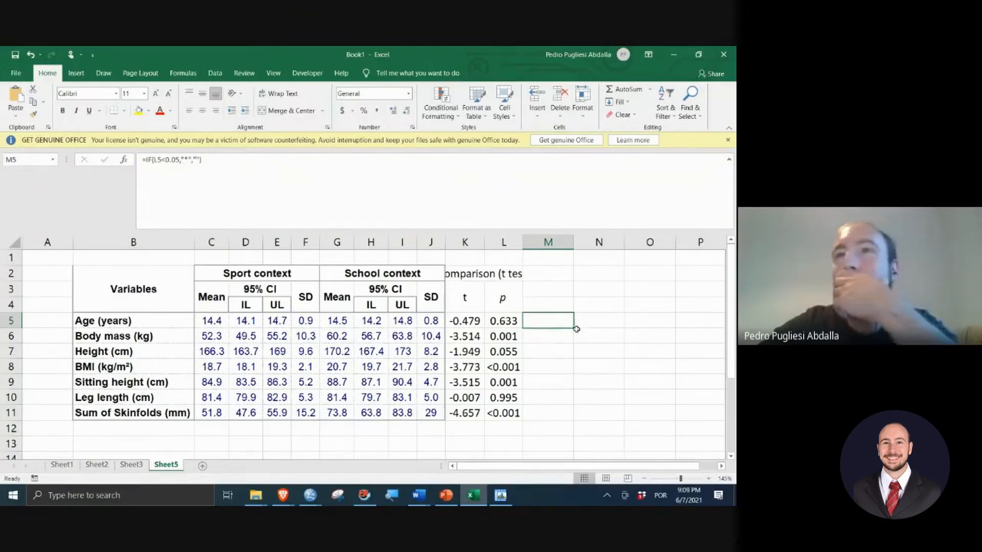
# Step: Fill the M5 formula down through M11 and check the flags against the p values in column L
pyautogui.moveTo(573, 328); pyautogui.dragTo(575, 421)
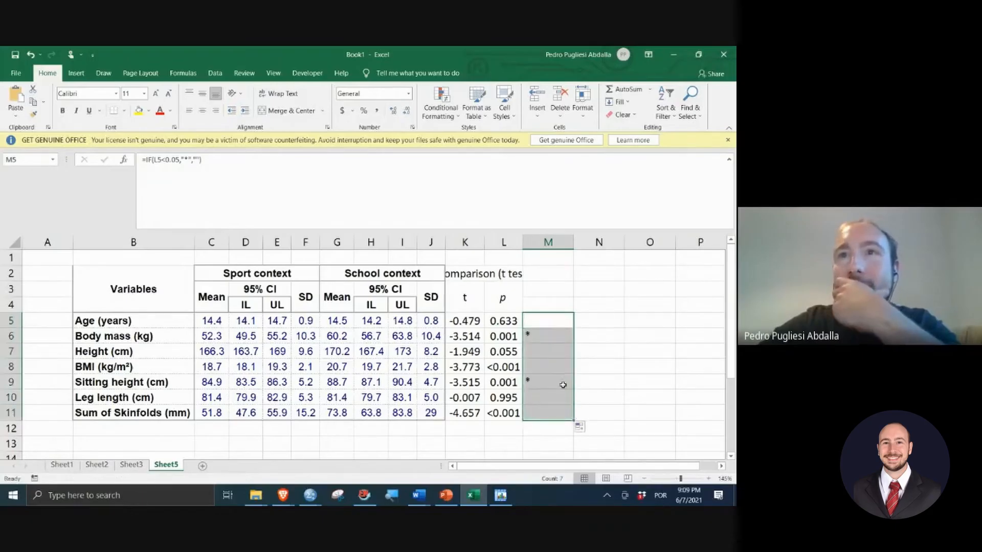
pyautogui.click(505, 367)
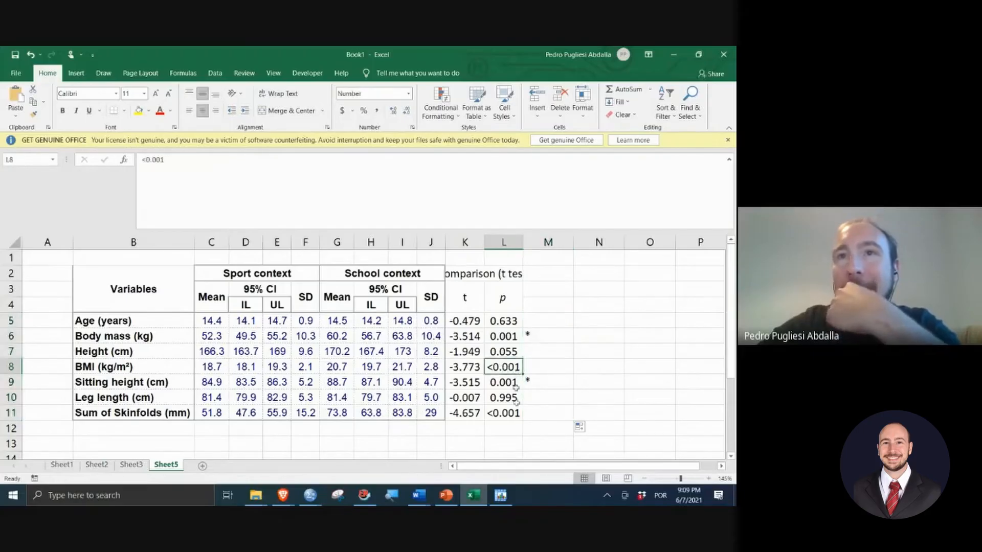
pyautogui.click(589, 324)
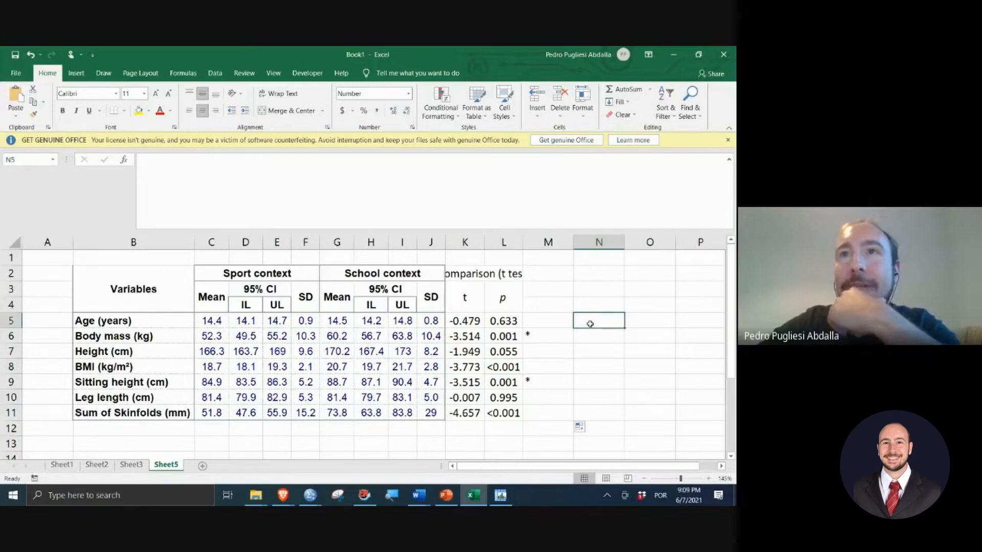
pyautogui.click(551, 338)
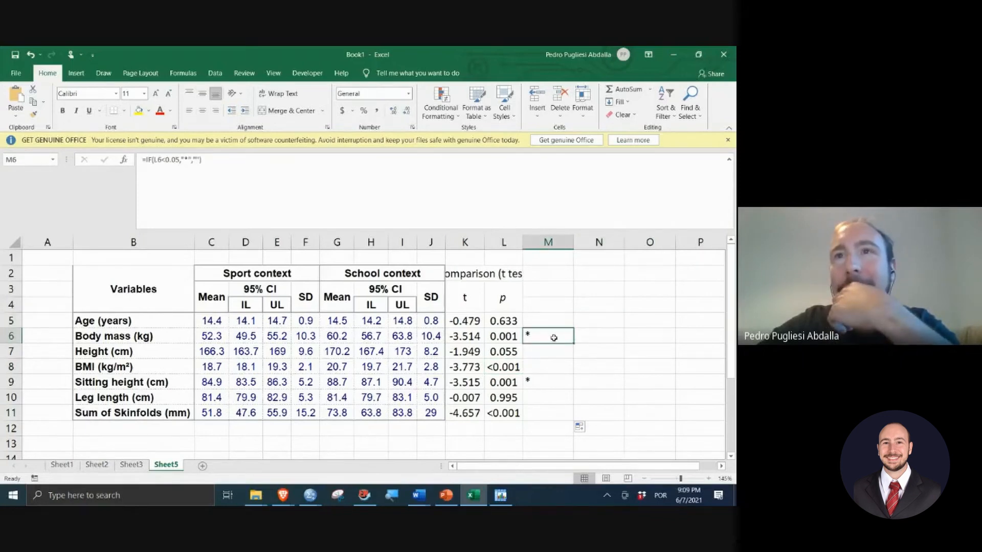
# Step: Insert an OR function around the logical test L5<0.05 in the M5 formula
pyautogui.click(554, 318)
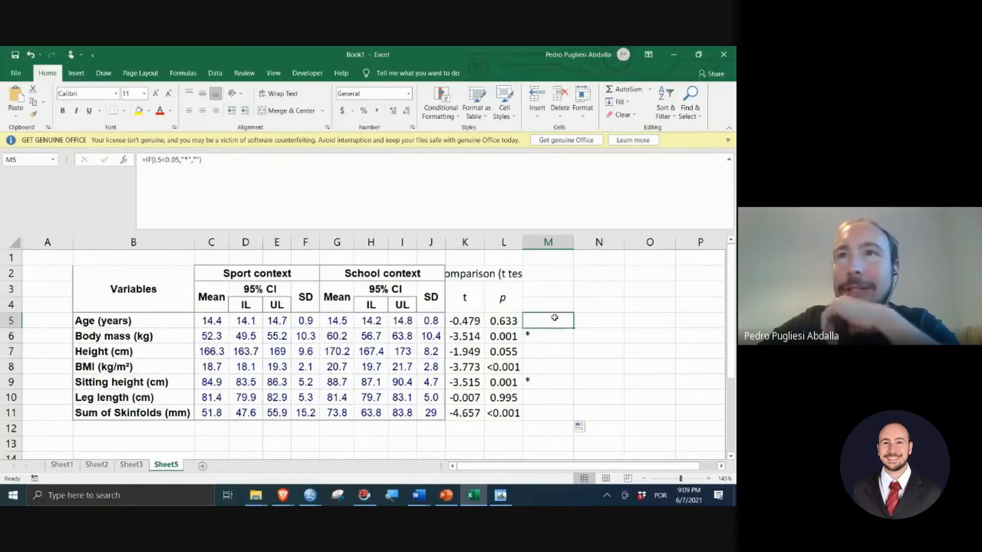
pyautogui.click(182, 161)
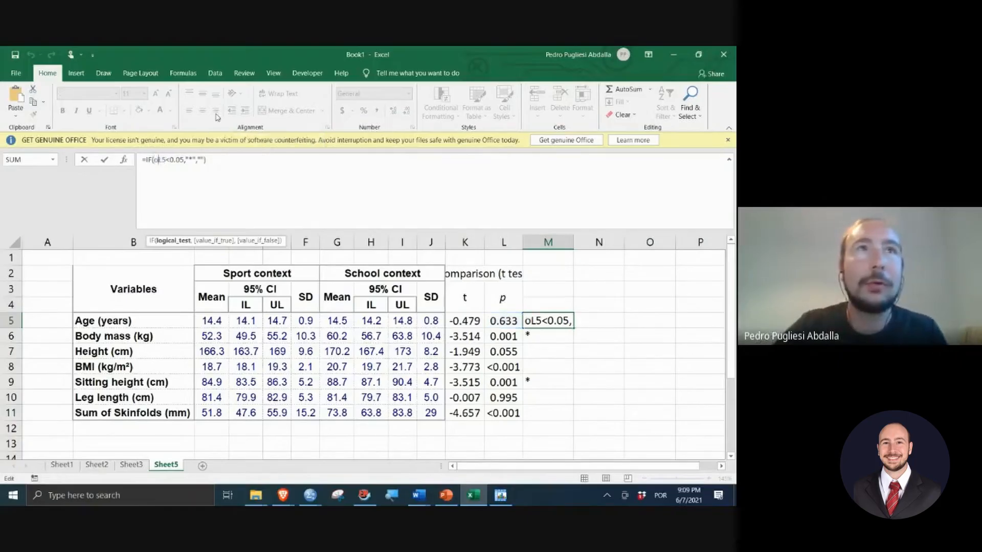
pyautogui.write('or')
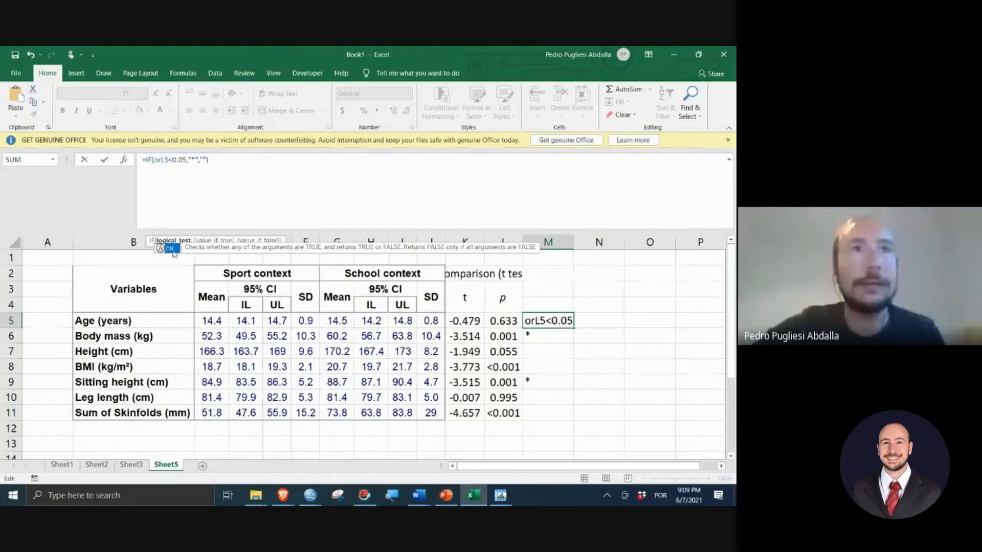
pyautogui.doubleClick(172, 250)
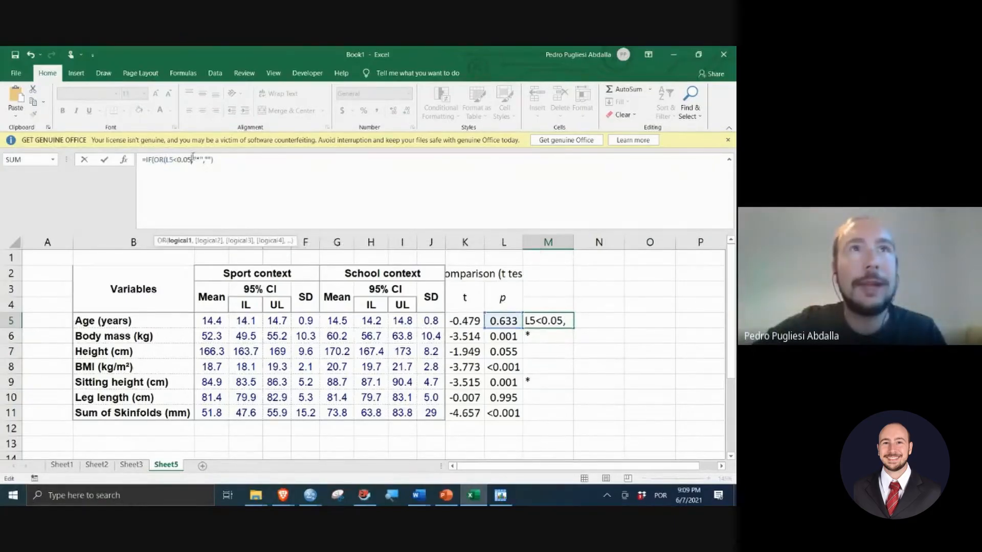
# Step: Add L5="<0.001" as the second condition of the OR function in the M5 formula
pyautogui.write(',')
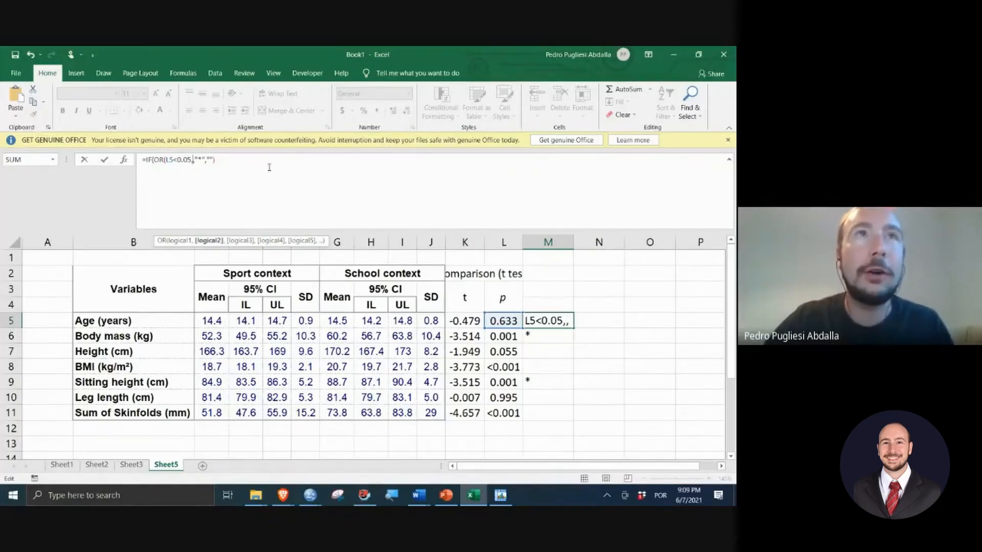
pyautogui.write('KG')
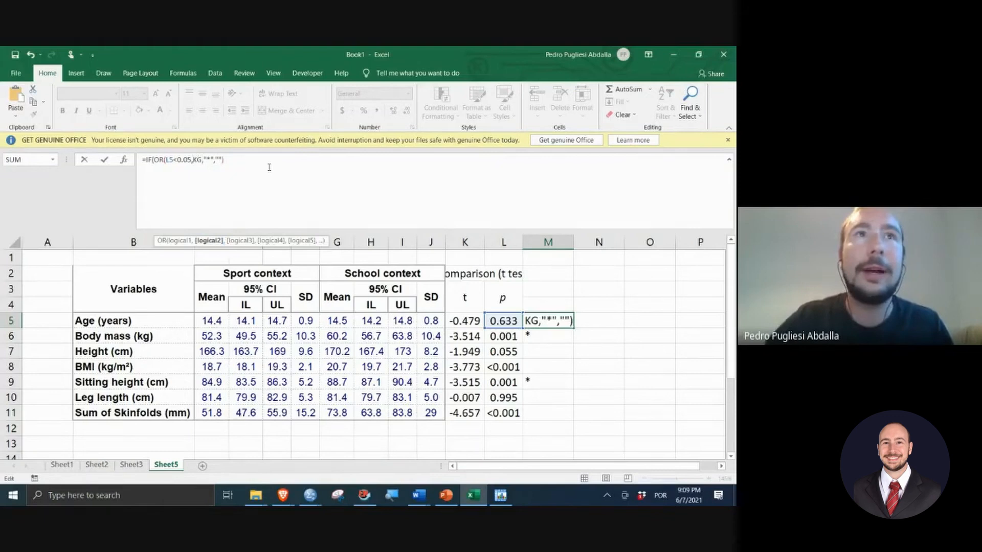
pyautogui.press('BackSpace')
pyautogui.press('BackSpace')
pyautogui.write('L')
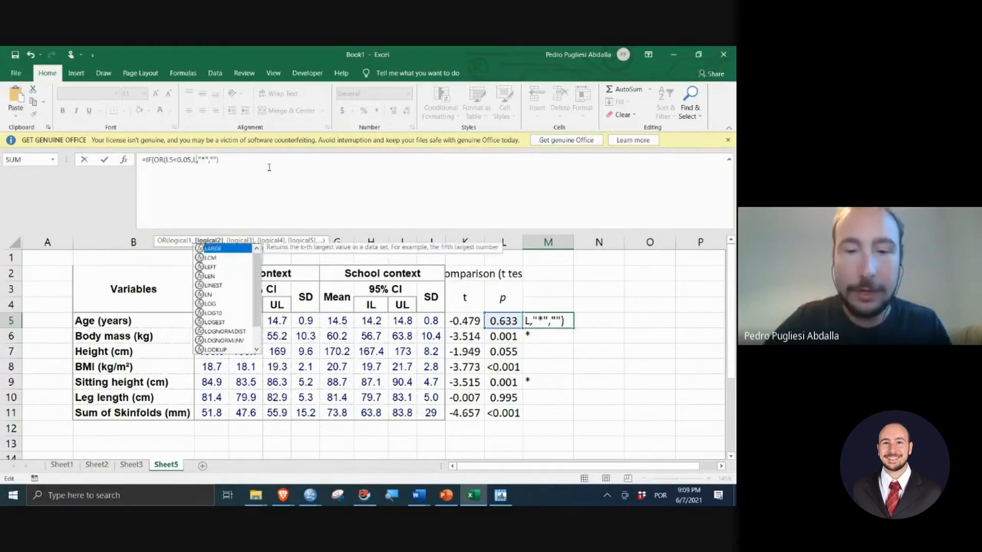
pyautogui.write('5=')
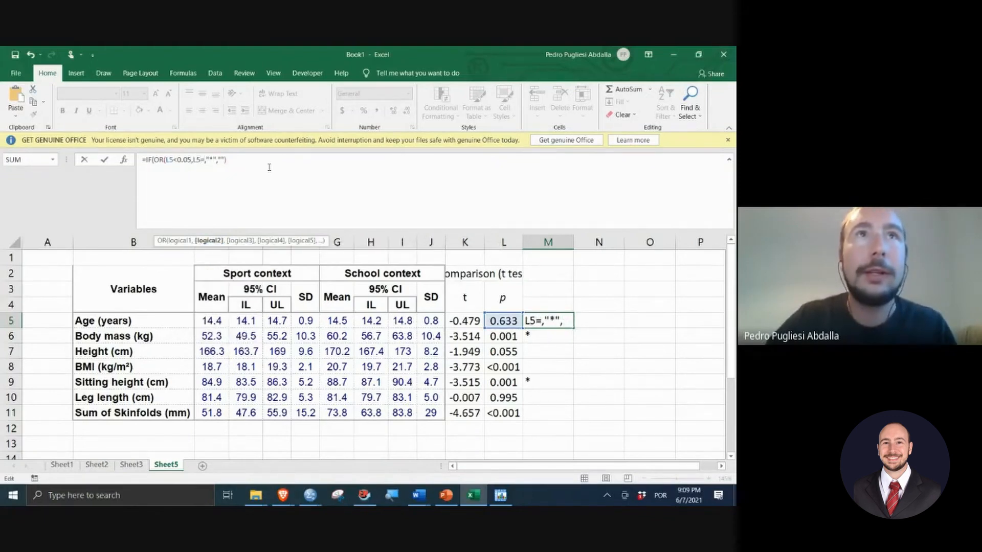
pyautogui.write('<')
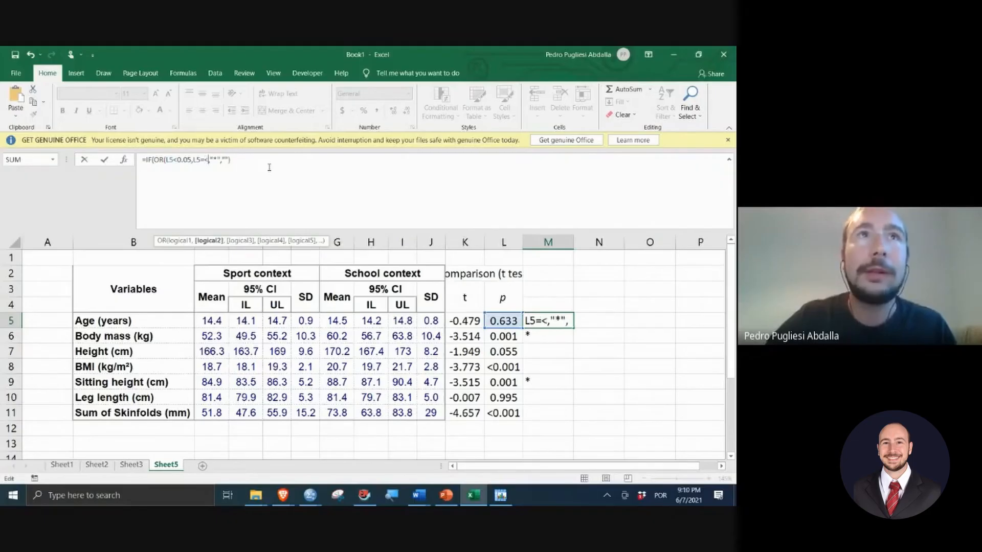
pyautogui.press('BackSpace')
pyautogui.write('"')
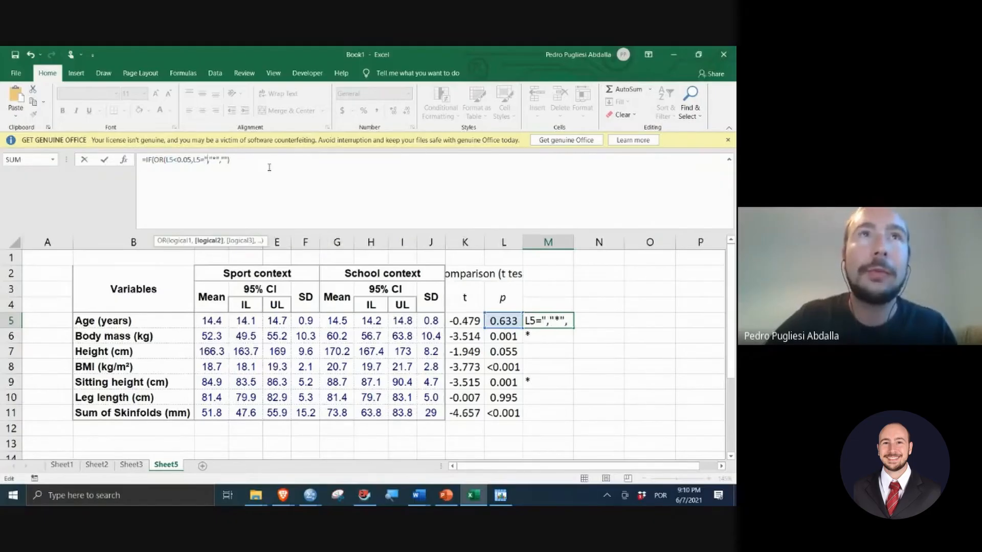
pyautogui.write('<0')
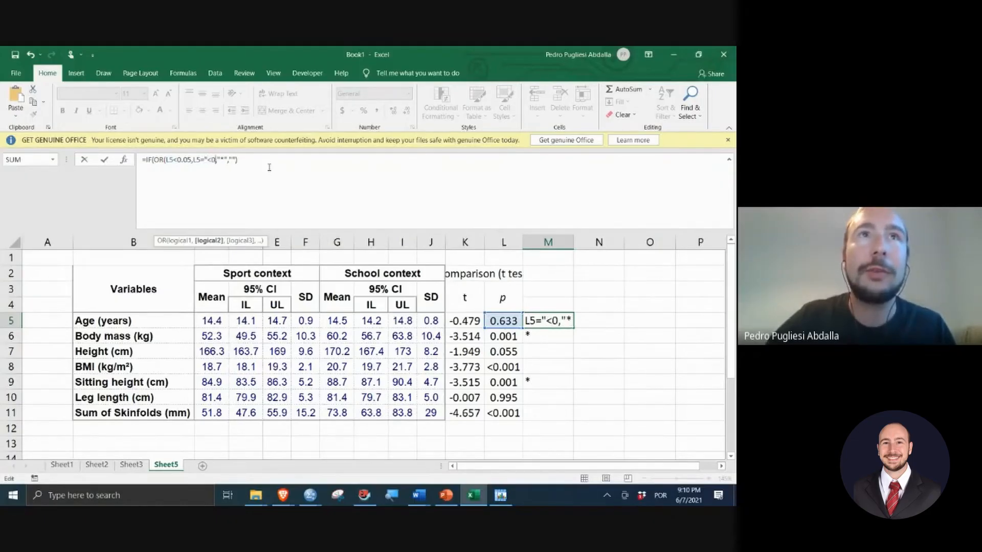
pyautogui.write('.001"')
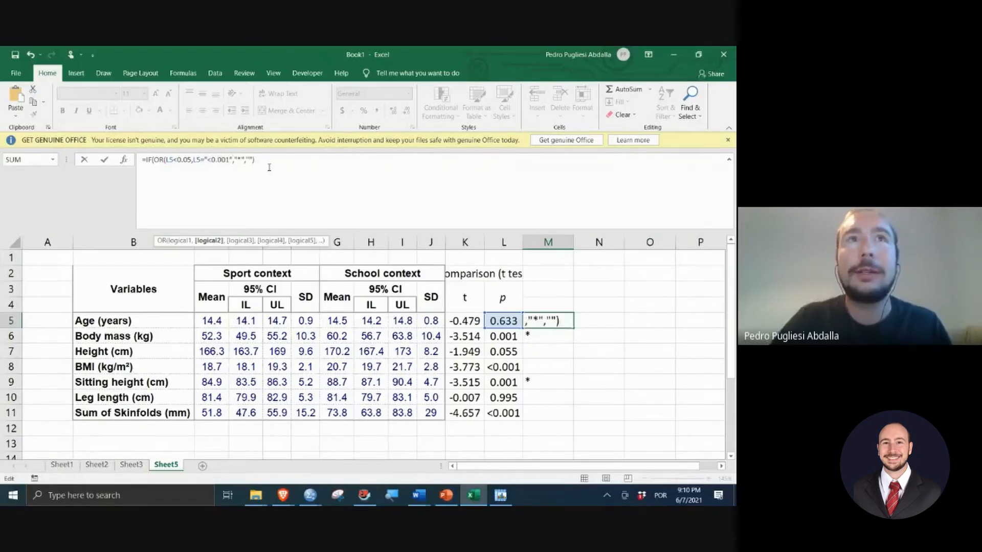
# Step: Close the OR function after "<0.001" and commit the M5 formula as =IF(OR(L5<0.05,L5="<0.001"),"*","")
pyautogui.press('Right')
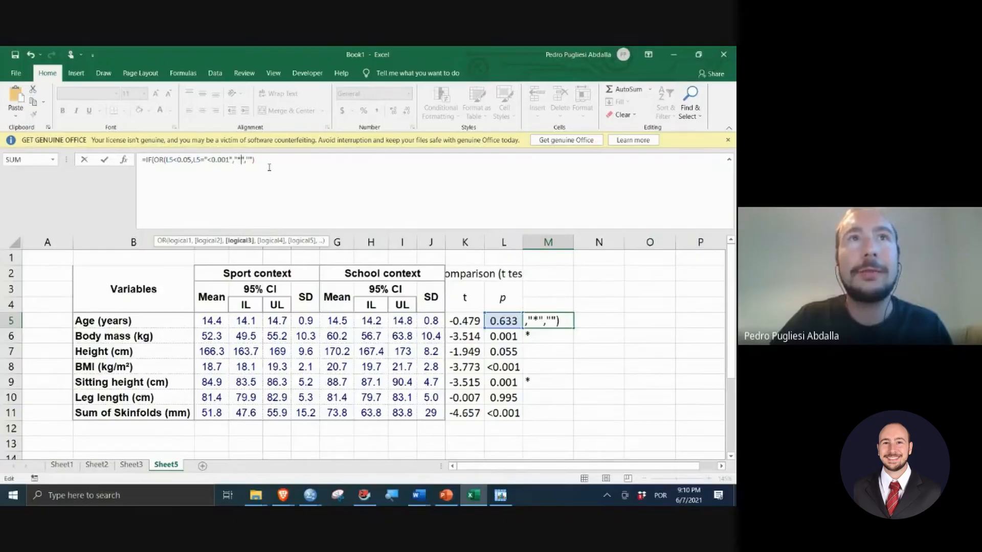
pyautogui.press('BackSpace')
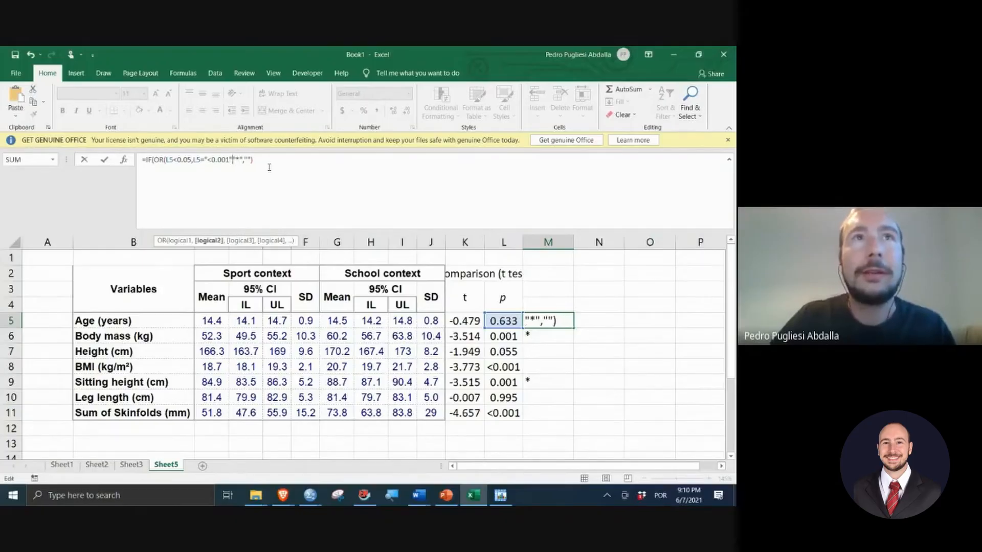
pyautogui.write('),')
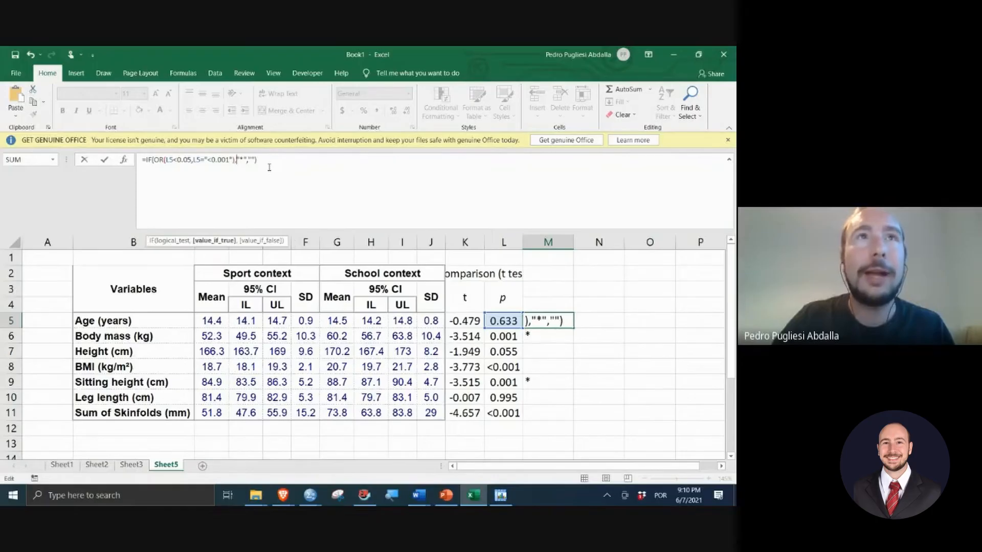
pyautogui.press('Left')
pyautogui.press('Left')
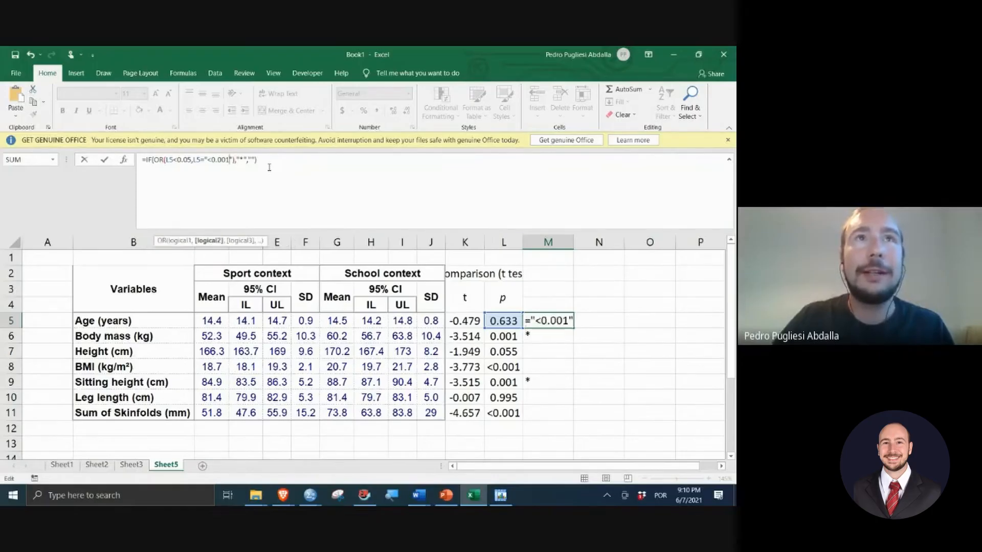
pyautogui.press('Right')
pyautogui.press('Right')
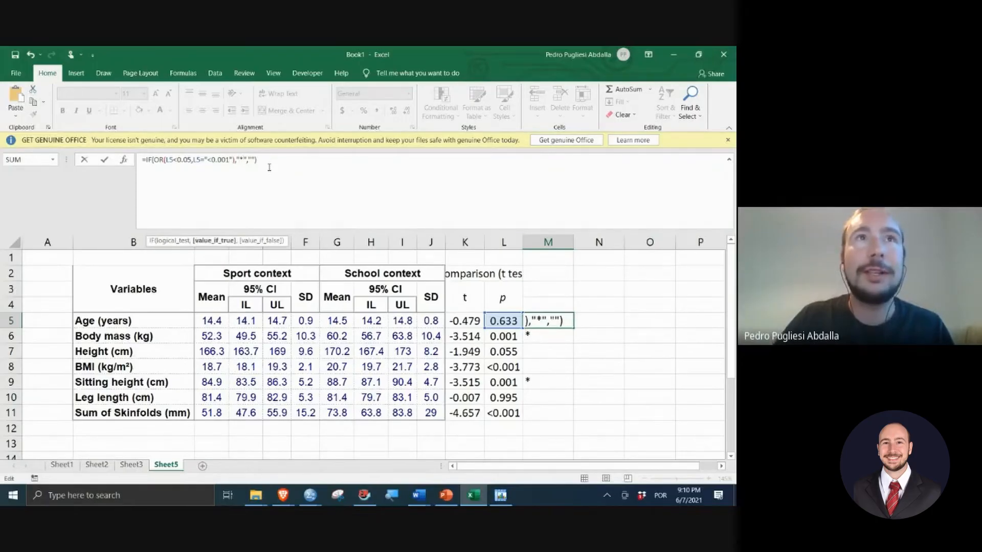
pyautogui.press('Right')
pyautogui.press('Right')
pyautogui.press('Right')
pyautogui.press('Right')
pyautogui.press('Right')
pyautogui.press('Right')
pyautogui.press('Right')
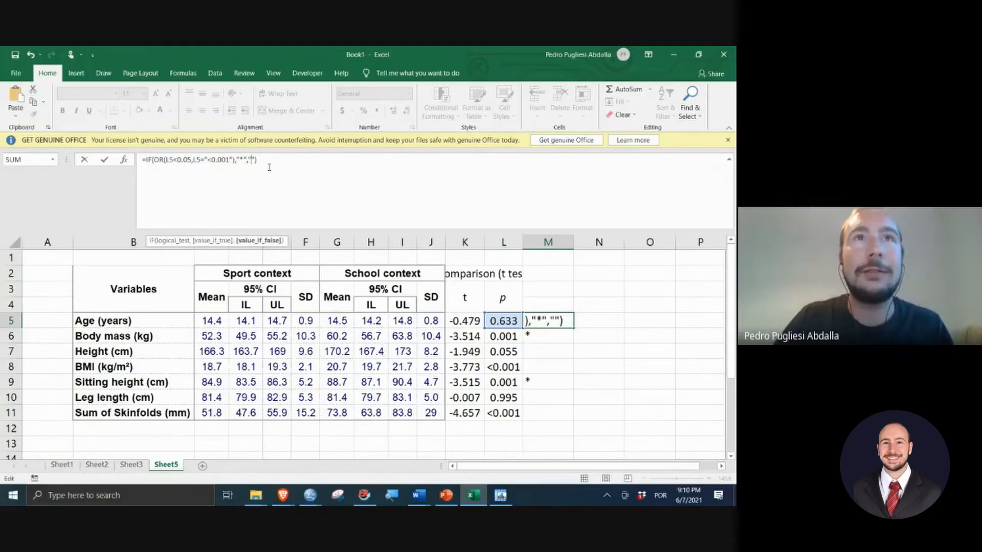
pyautogui.press('Return')
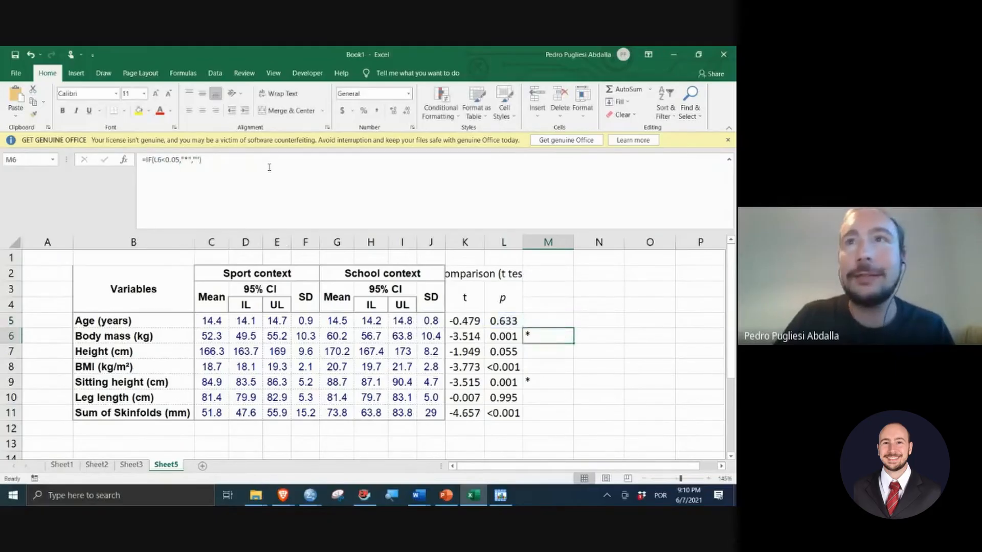
# Step: Fill the revised M5 formula down through M11 and check the flags in M6, M8 and M11
pyautogui.click(566, 320)
pyautogui.moveTo(573, 328); pyautogui.dragTo(567, 416)
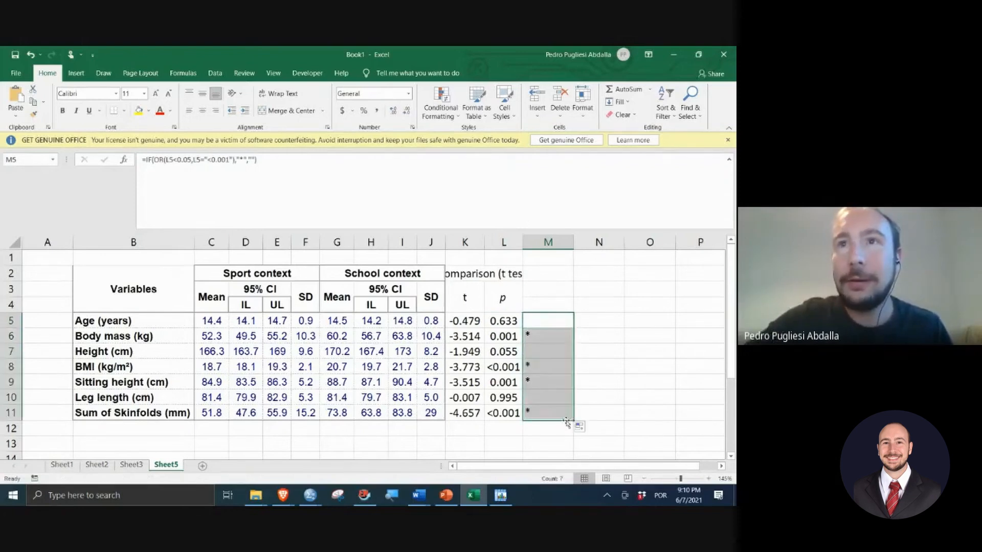
pyautogui.click(536, 367)
pyautogui.click(535, 412)
pyautogui.click(541, 363)
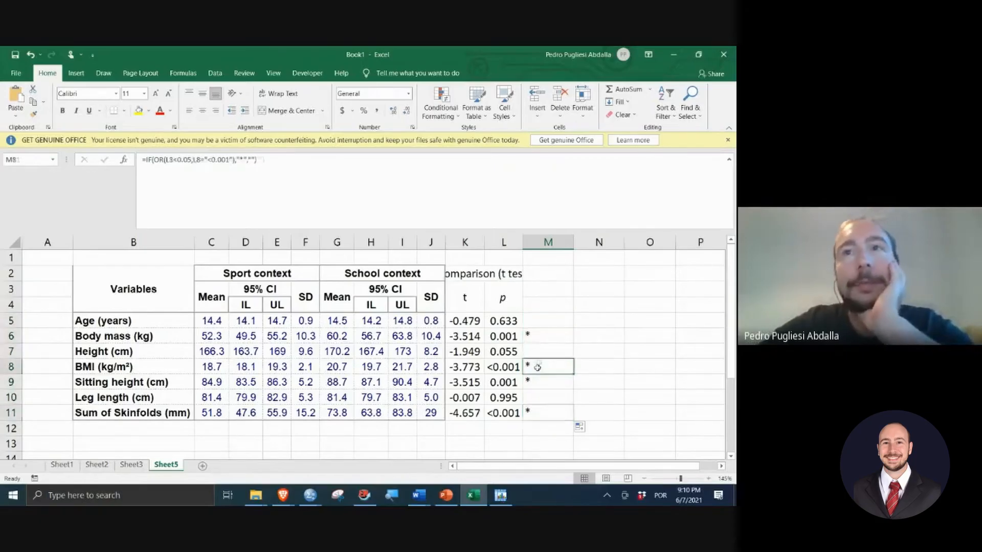
pyautogui.click(539, 411)
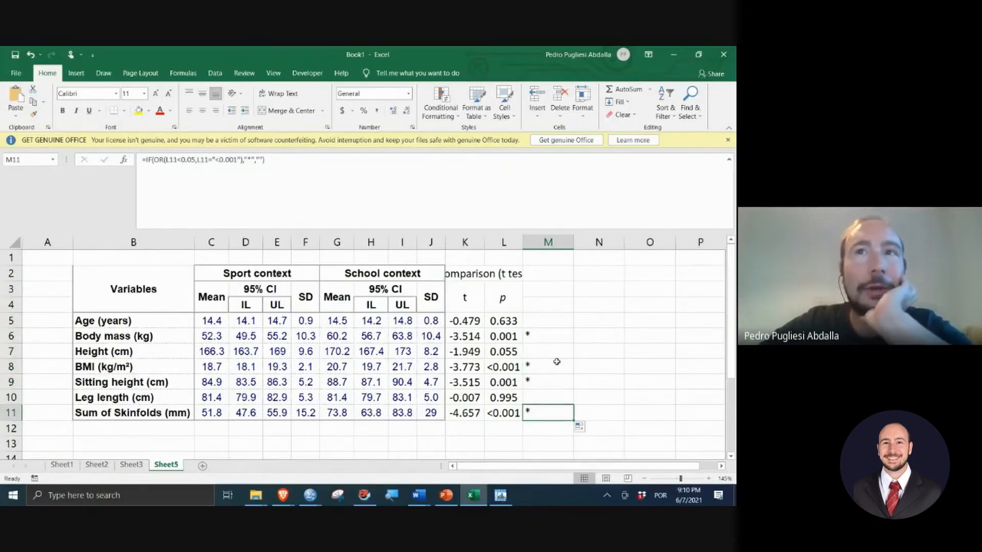
pyautogui.click(550, 339)
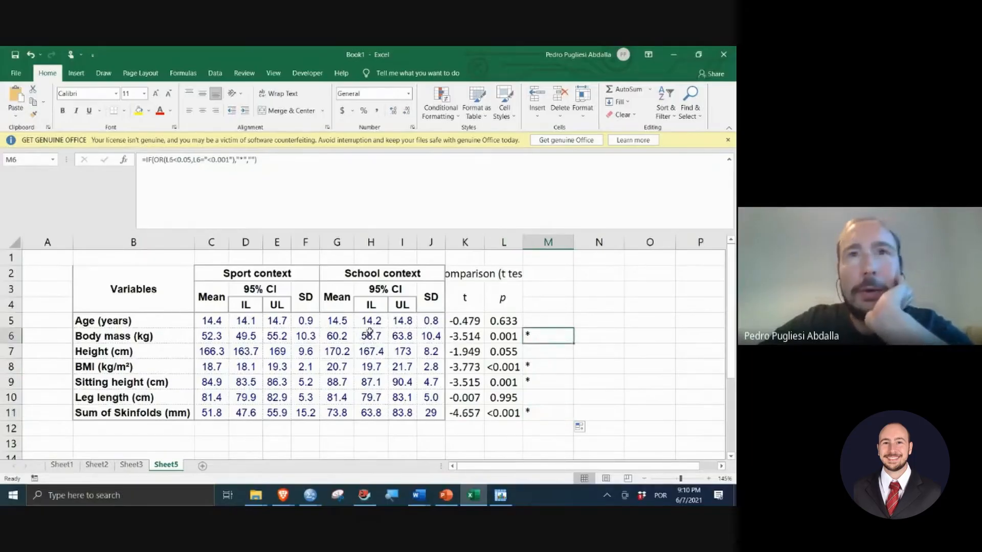
pyautogui.click(593, 324)
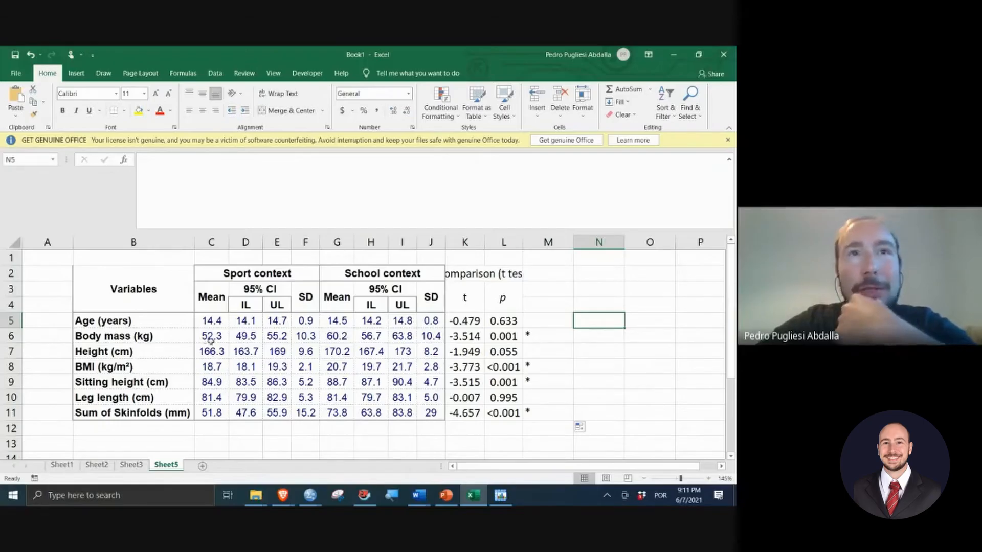
pyautogui.click(580, 338)
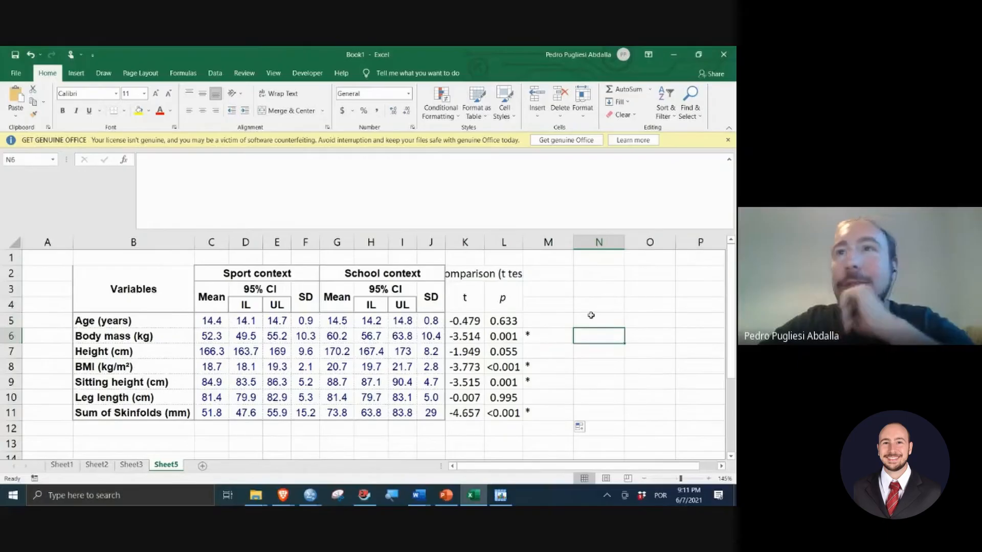
pyautogui.write('=')
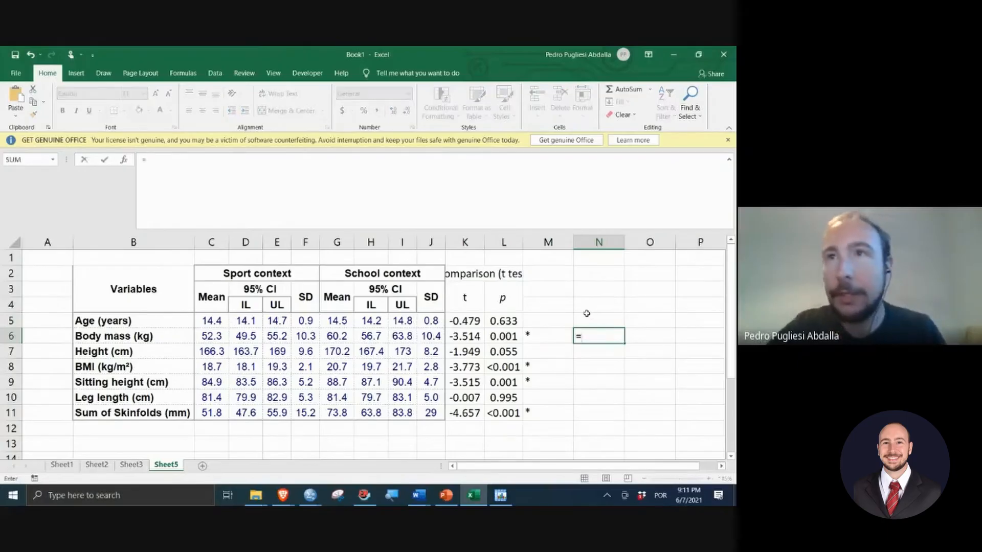
pyautogui.write('c')
pyautogui.press('BackSpace')
pyautogui.press('BackSpace')
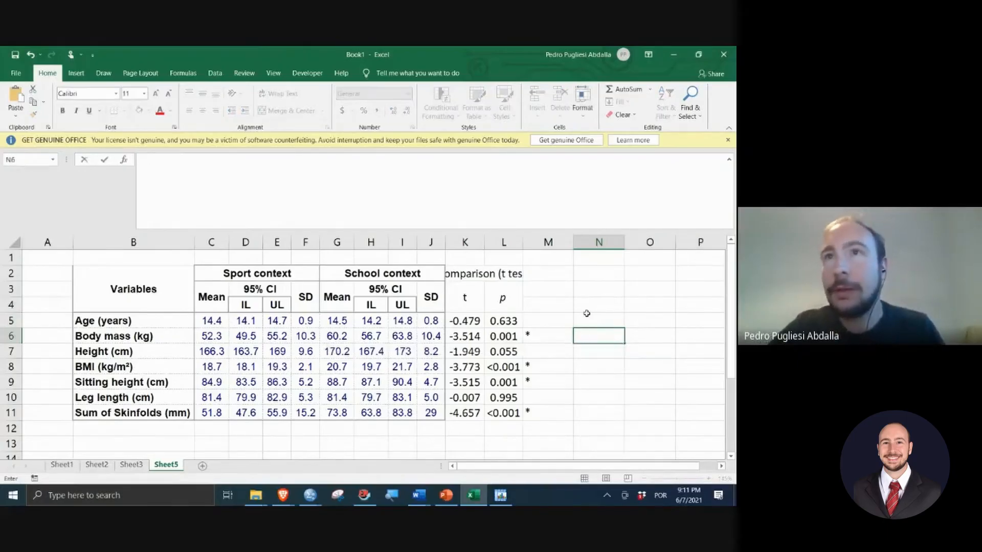
pyautogui.press('Return')
# Step: Enter =CONCAT(G5,M5) in N5 to join the school context mean with its asterisk flag
pyautogui.click(587, 314)
pyautogui.write('-')
pyautogui.press('BackSpace')
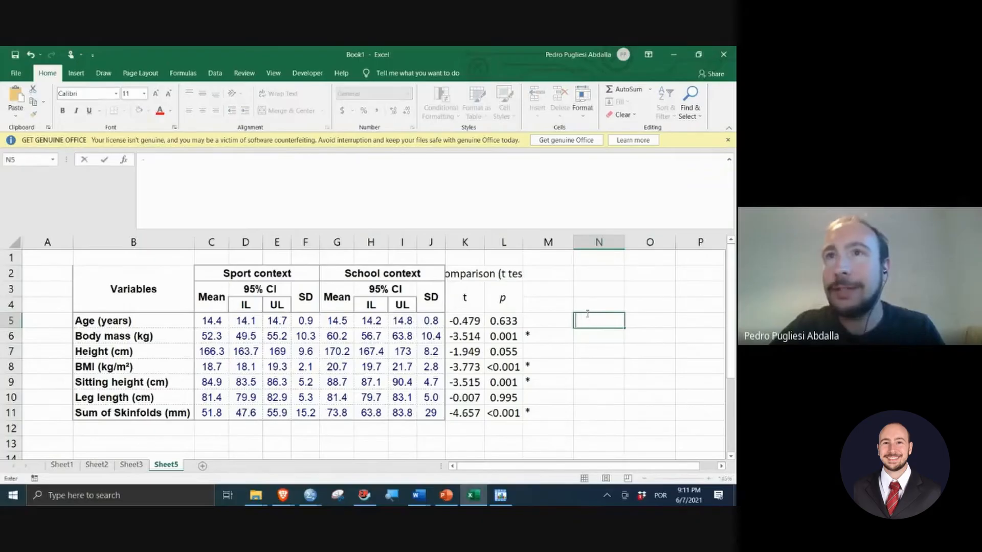
pyautogui.write('=con')
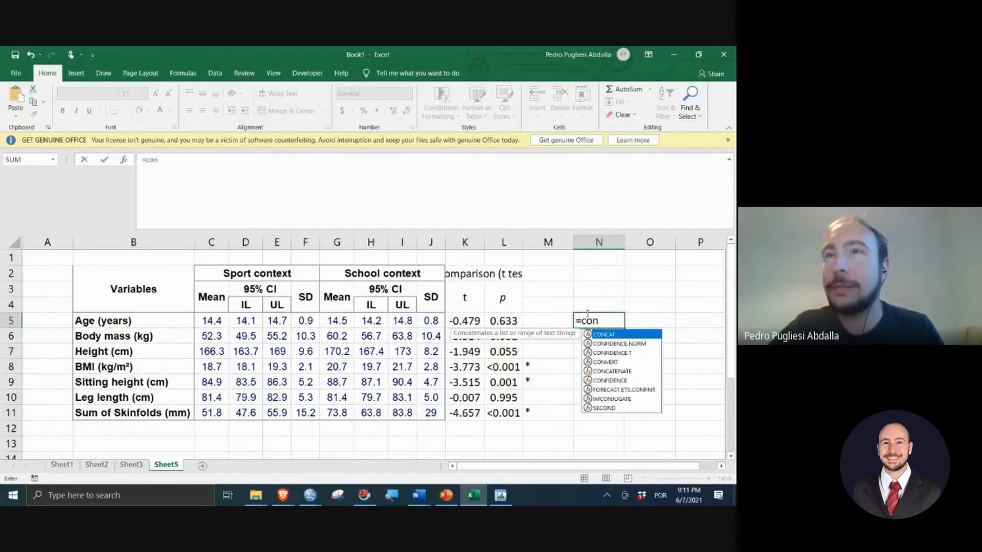
pyautogui.press('Tab')
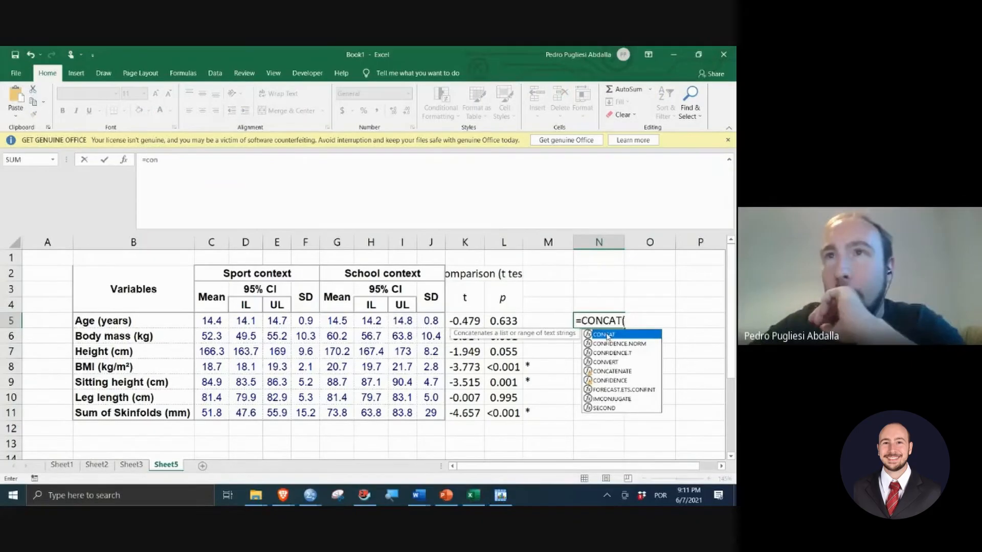
pyautogui.click(342, 321)
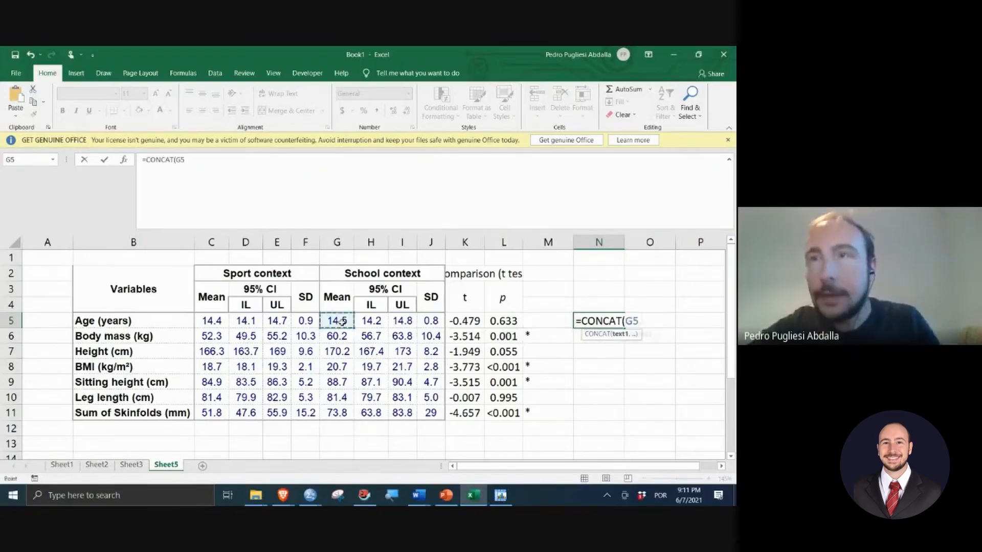
pyautogui.write(',')
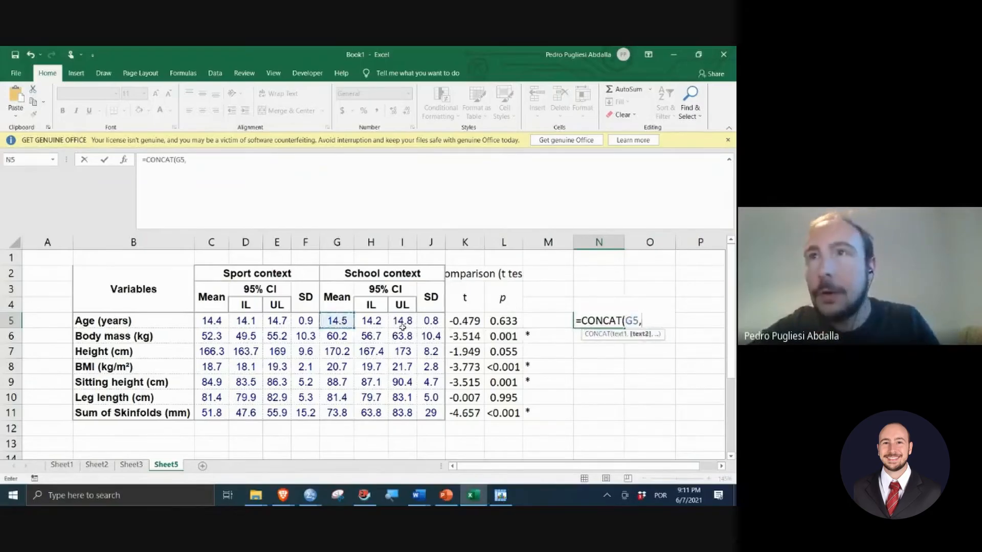
pyautogui.click(539, 325)
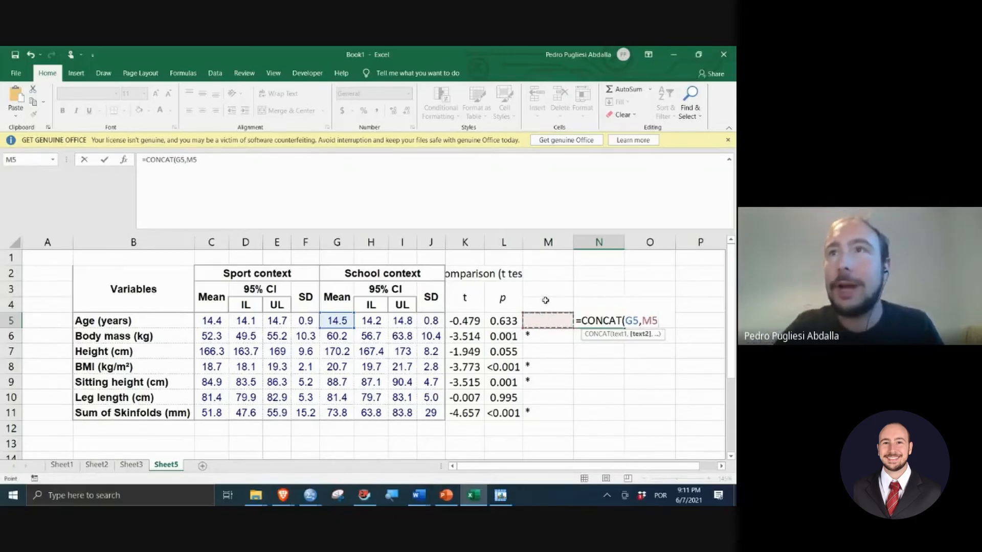
pyautogui.write(')')
pyautogui.press('Return')
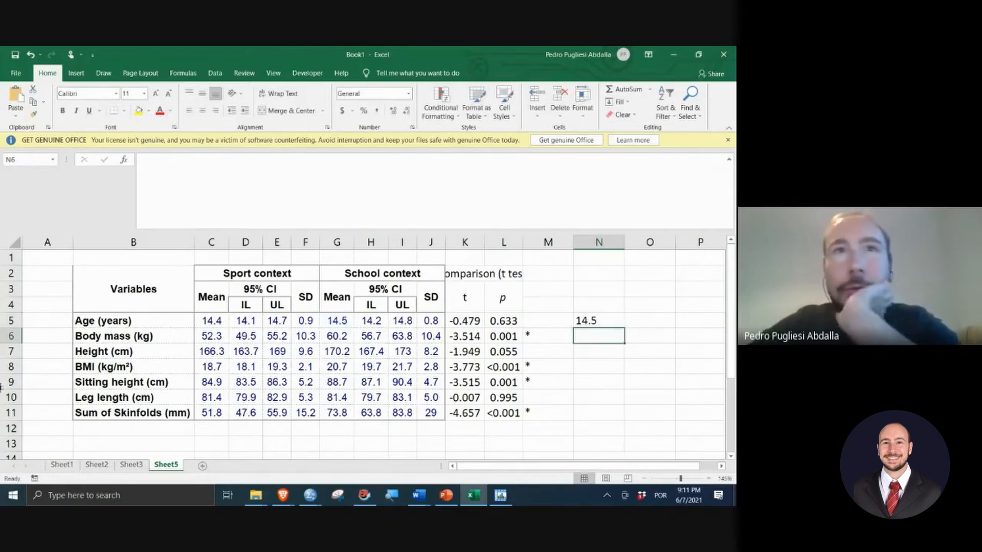
# Step: Check the M5 and N5 formulas, and fill the CONCAT formula down through N11
pyautogui.click(498, 318)
pyautogui.click(532, 317)
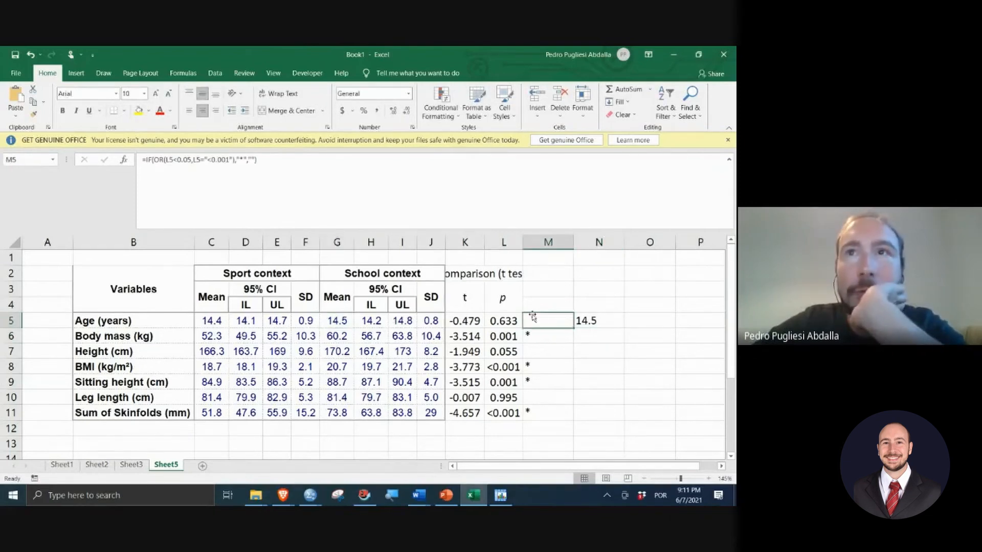
pyautogui.click(606, 323)
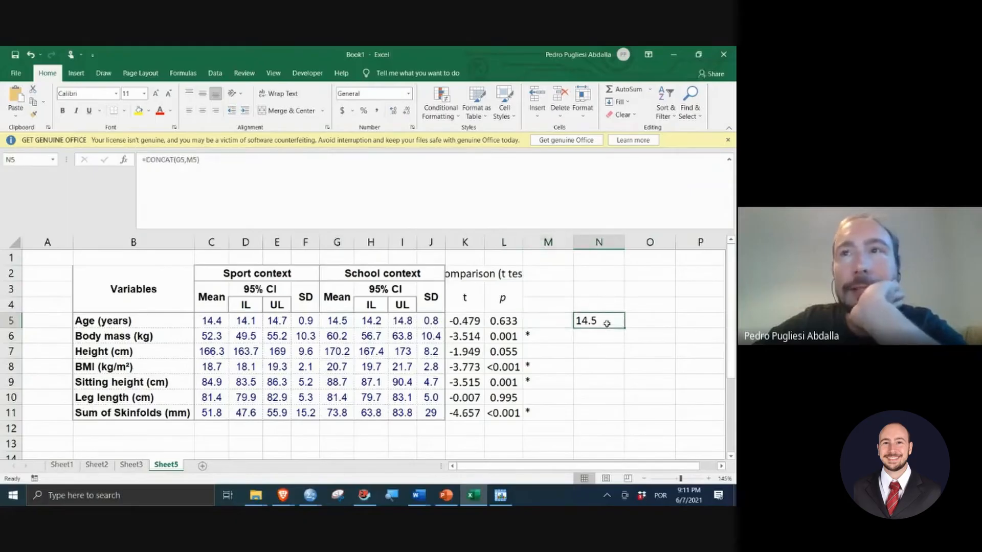
pyautogui.moveTo(626, 331); pyautogui.dragTo(623, 420)
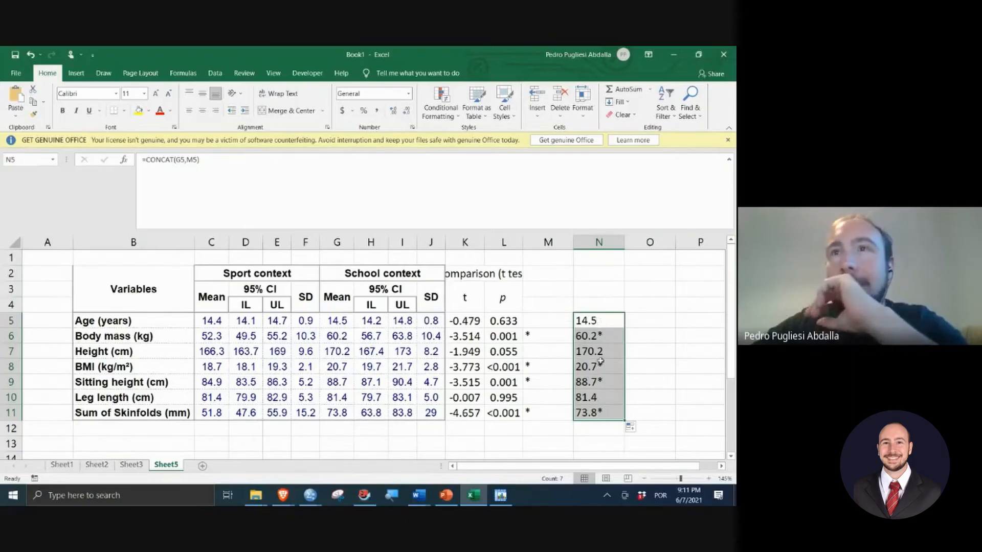
# Step: Copy N5:N11 and paste it as values over the school context means starting at G5
pyautogui.click(593, 321)
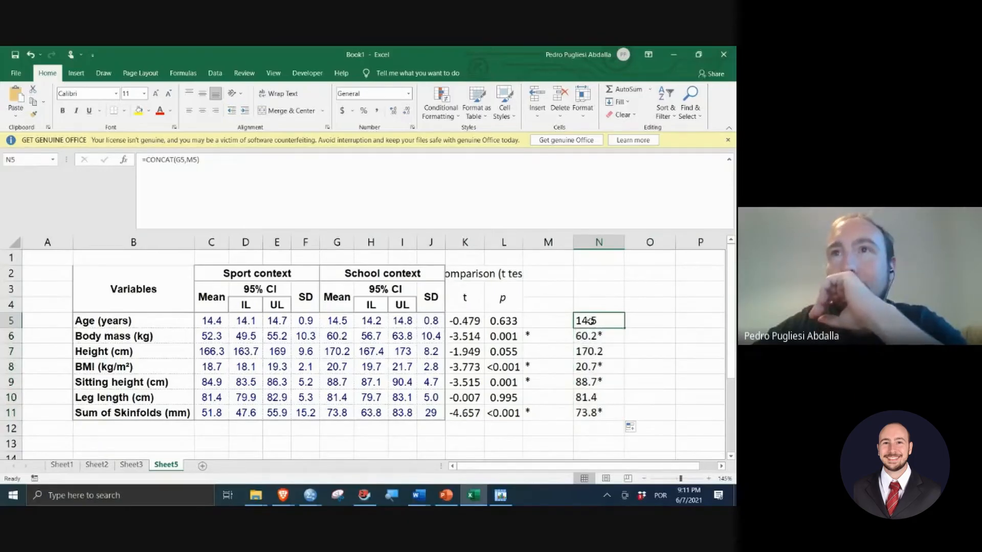
pyautogui.moveTo(591, 321); pyautogui.dragTo(600, 415)
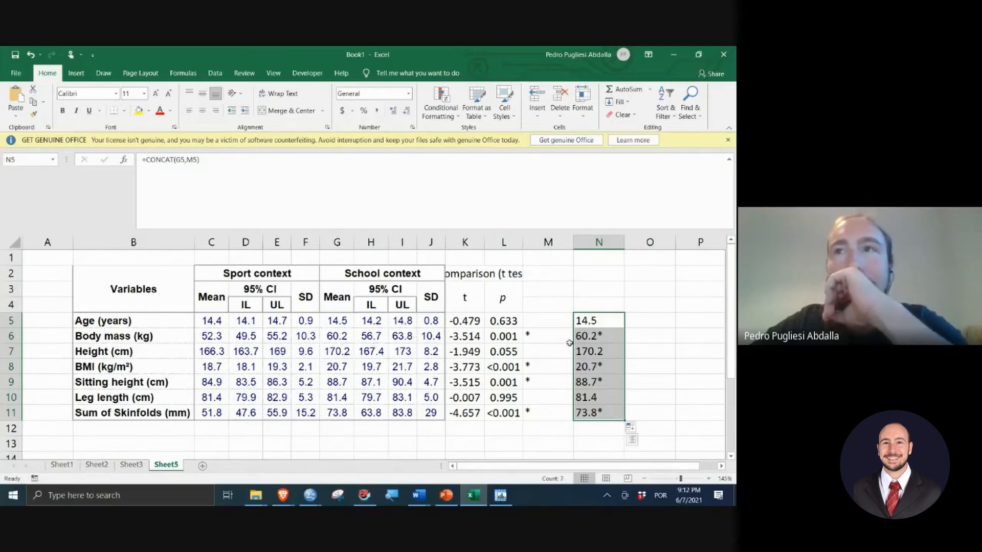
pyautogui.rightClick(600, 337)
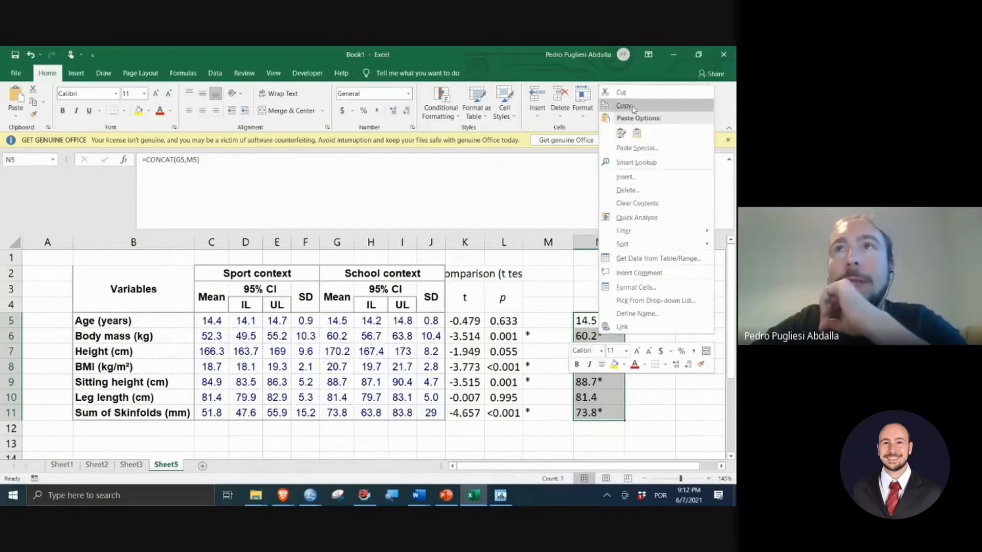
pyautogui.click(625, 106)
pyautogui.click(336, 319)
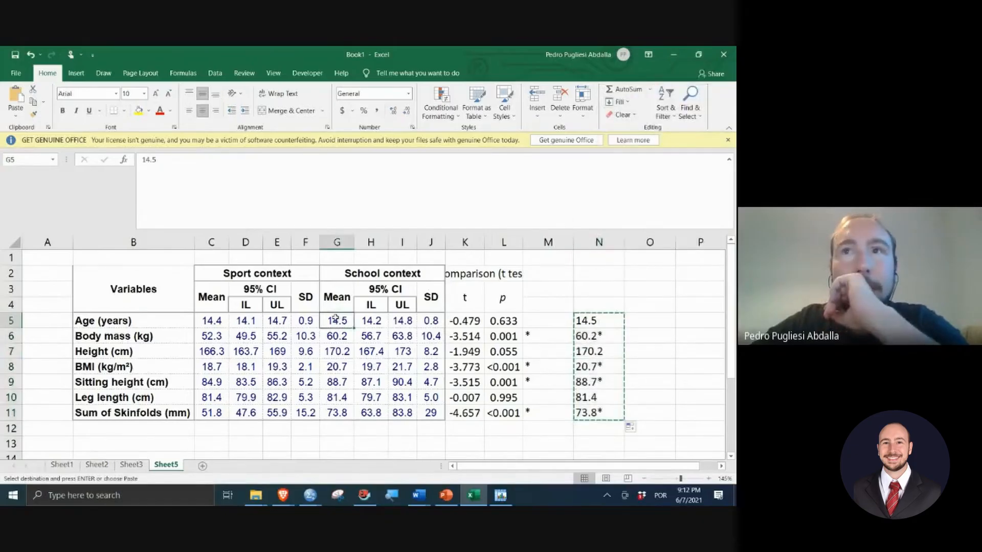
pyautogui.rightClick(335, 319)
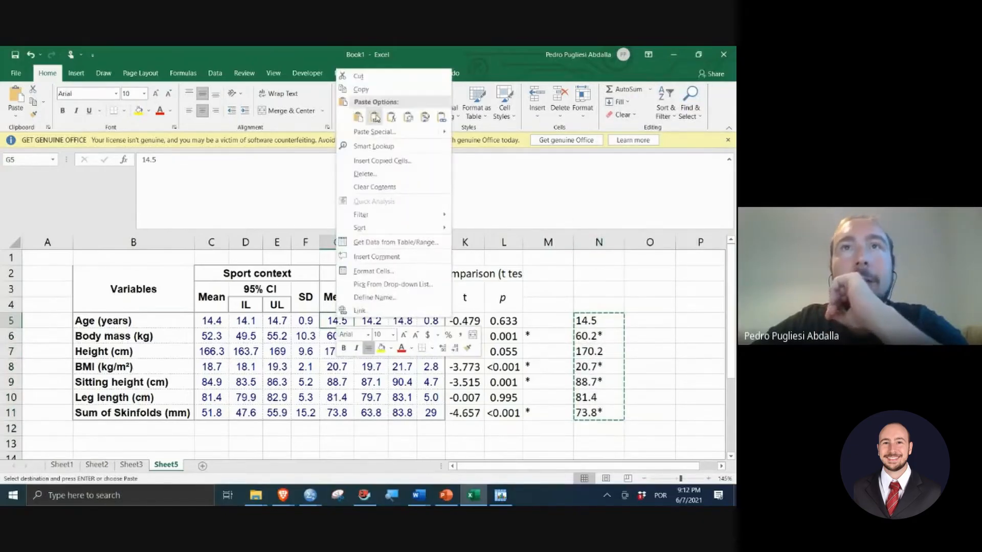
pyautogui.click(375, 116)
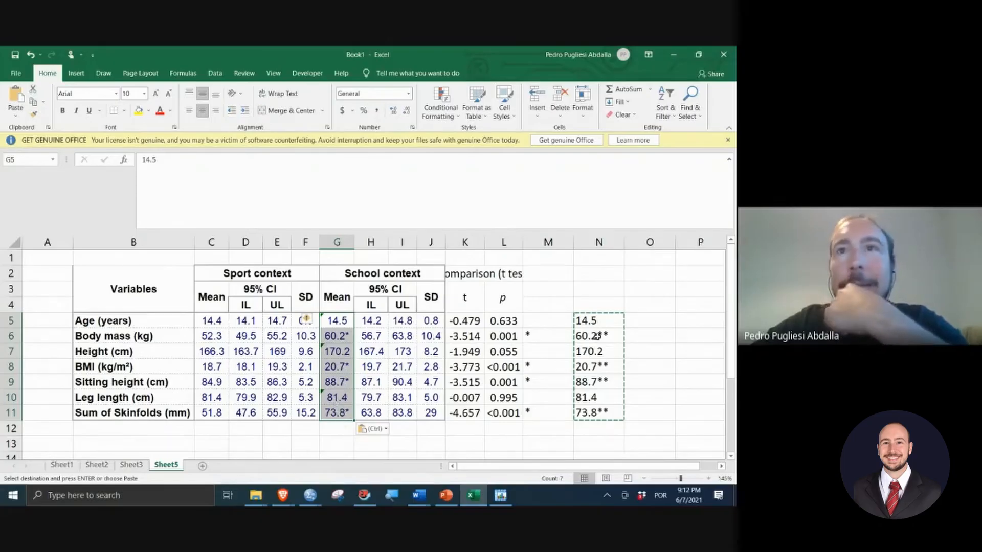
# Step: Delete the helper column N that holds the CONCAT formulas
pyautogui.click(599, 242)
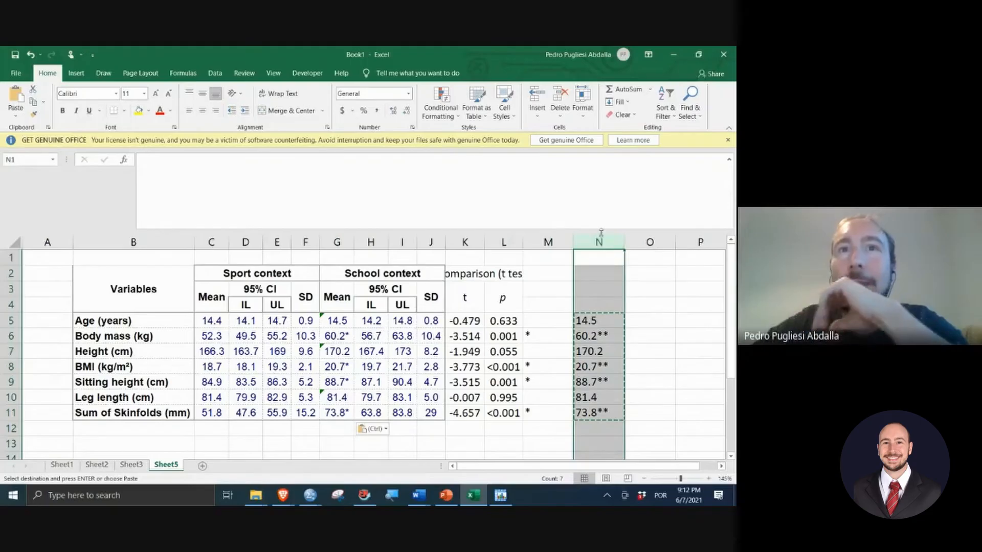
pyautogui.rightClick(601, 243)
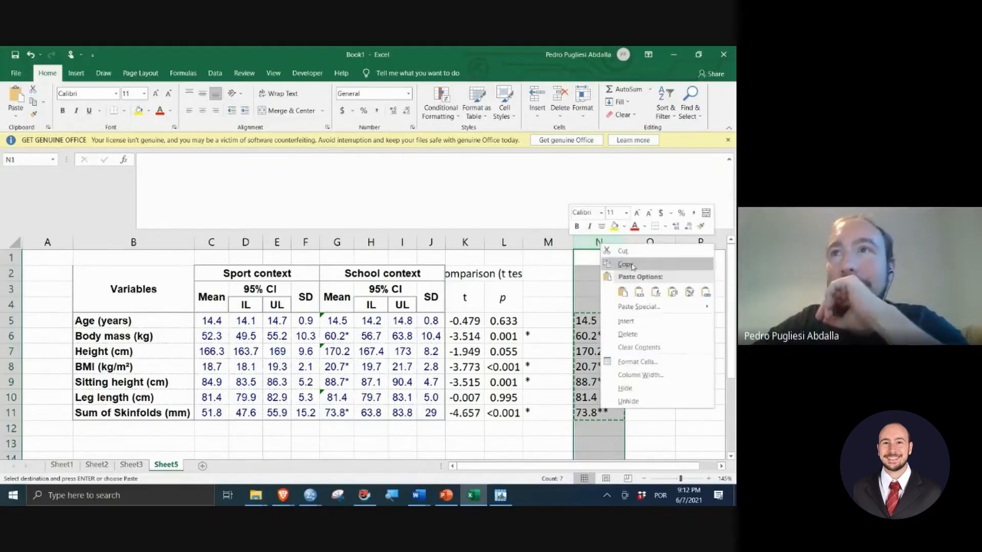
pyautogui.click(636, 321)
# Step: Delete the helper column M that holds the asterisk flags
pyautogui.click(559, 243)
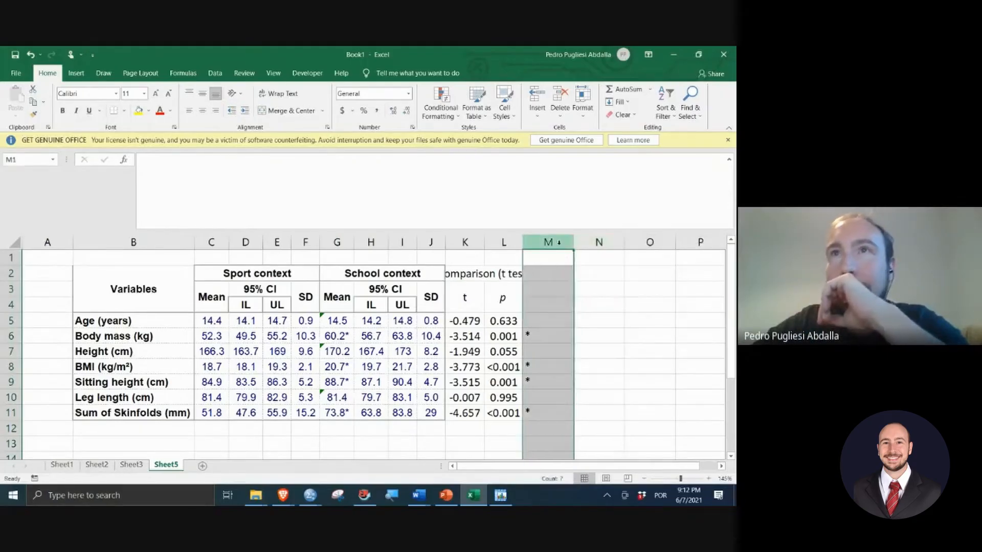
pyautogui.rightClick(555, 241)
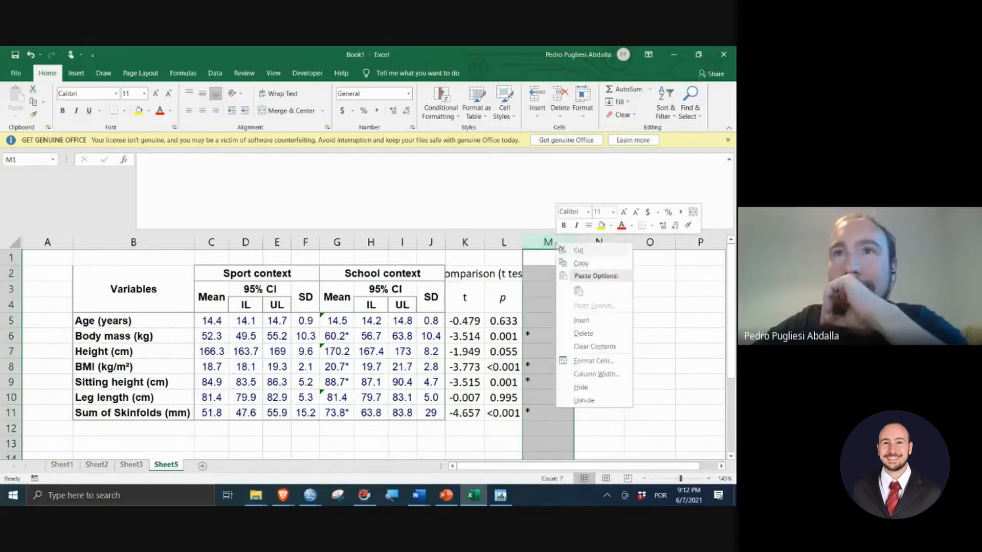
pyautogui.click(586, 335)
pyautogui.click(546, 336)
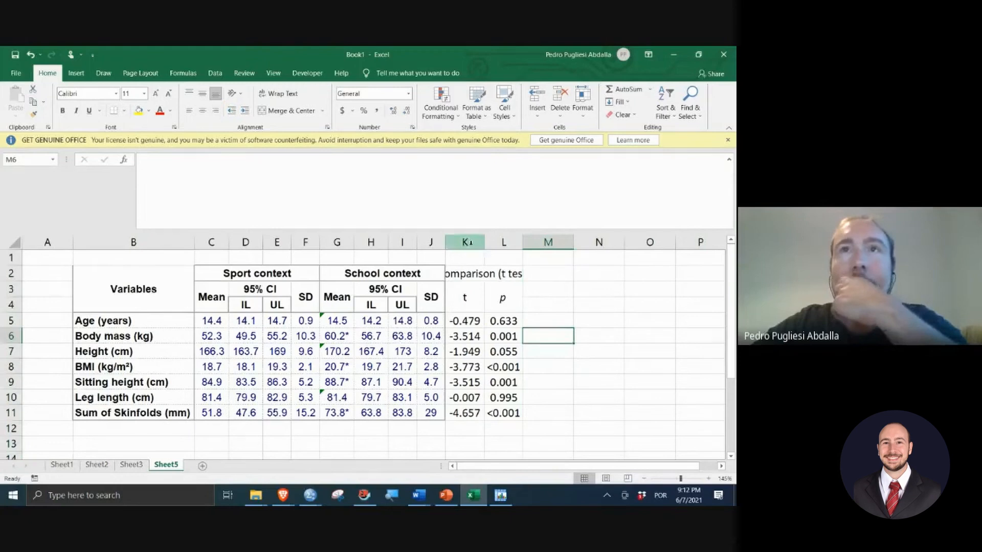
# Step: Remove all cell borders from the entire sheet
pyautogui.click(46, 262)
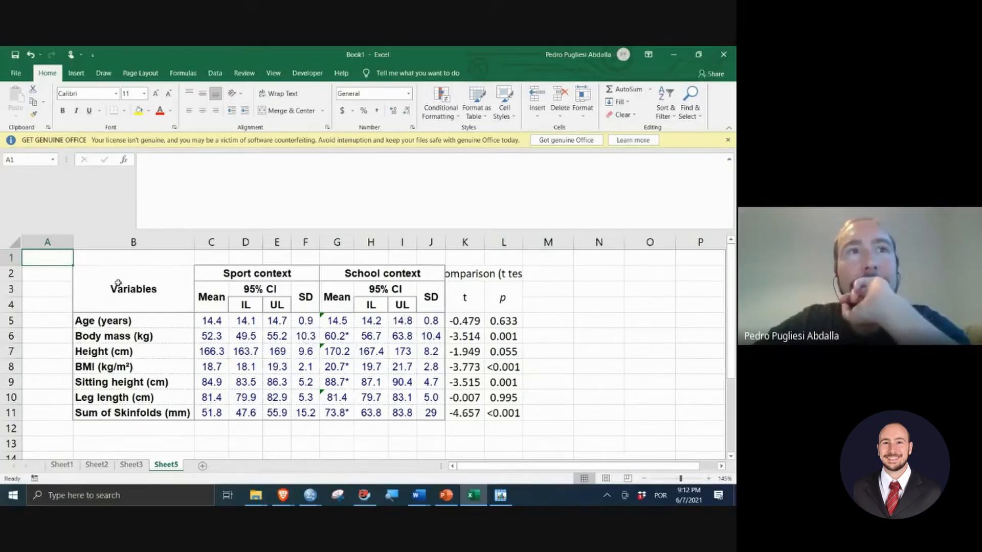
pyautogui.click(169, 281)
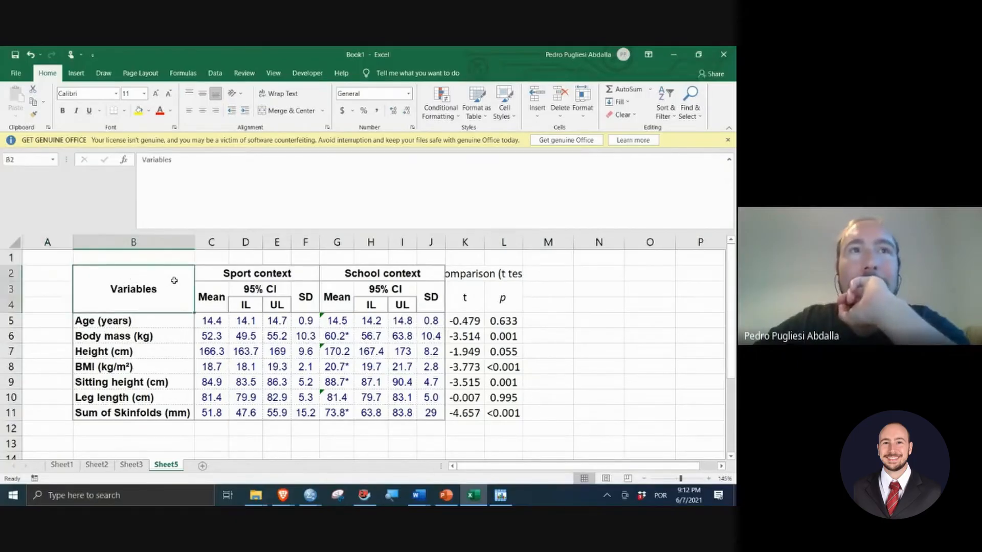
pyautogui.click(13, 248)
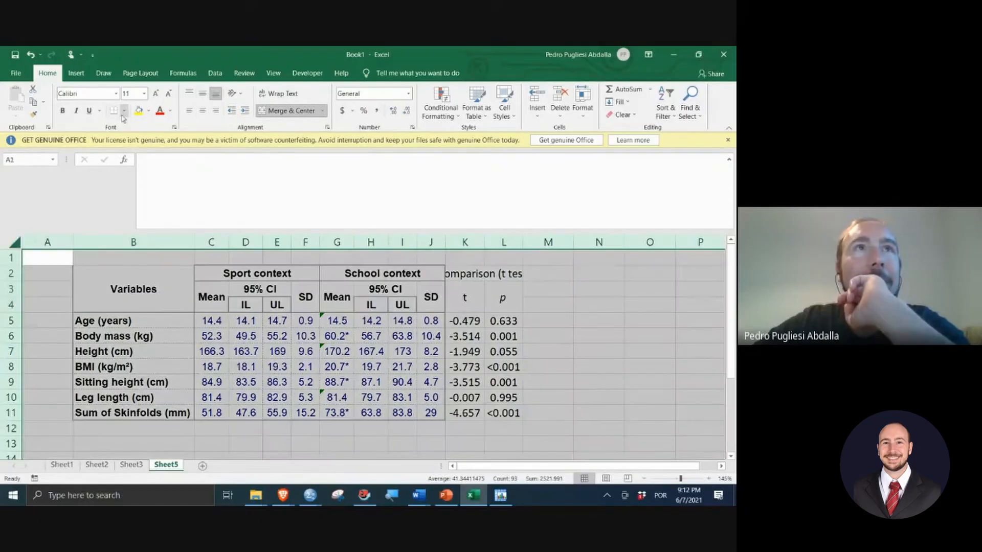
pyautogui.click(123, 111)
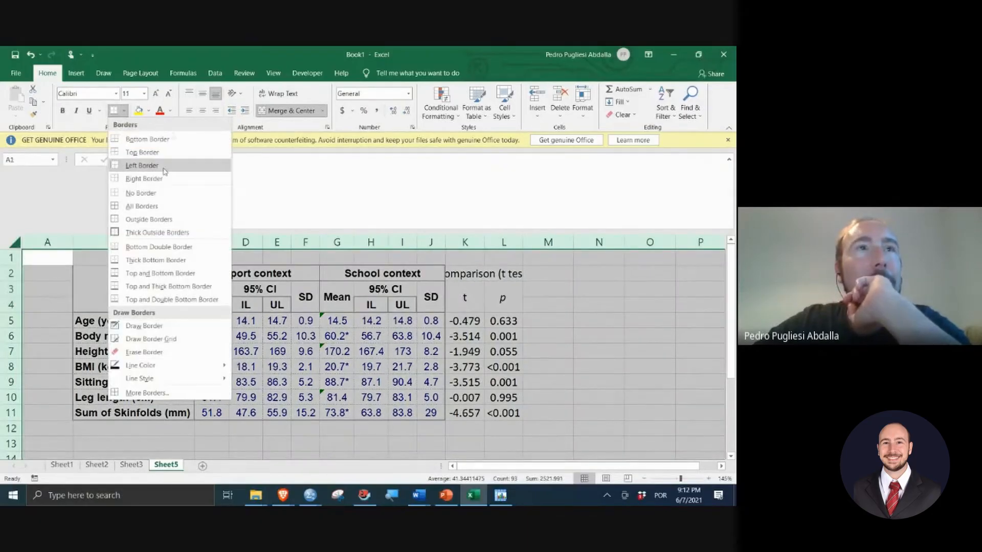
pyautogui.click(153, 194)
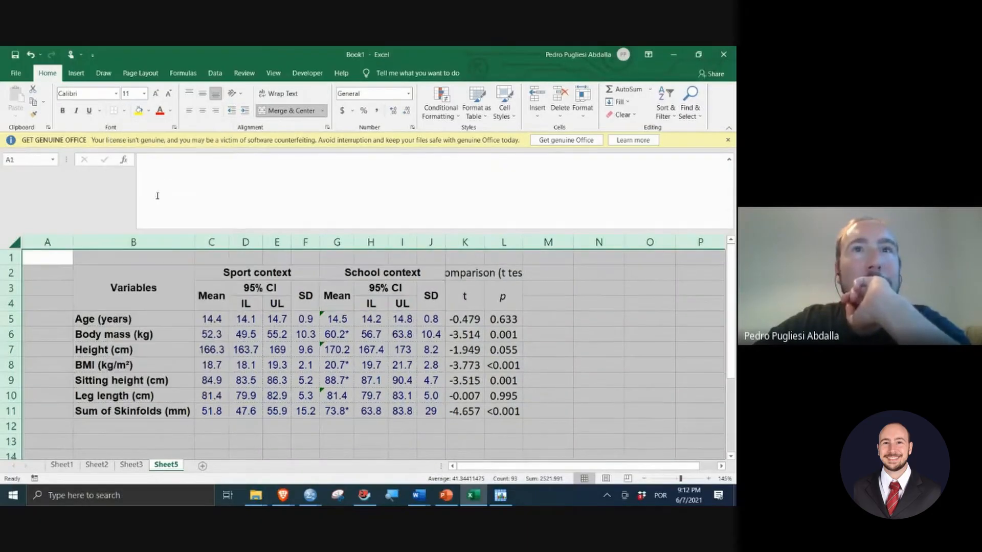
# Step: Remove bold from the entire sheet, and set its font colour to black and its fill to white
pyautogui.click(64, 110)
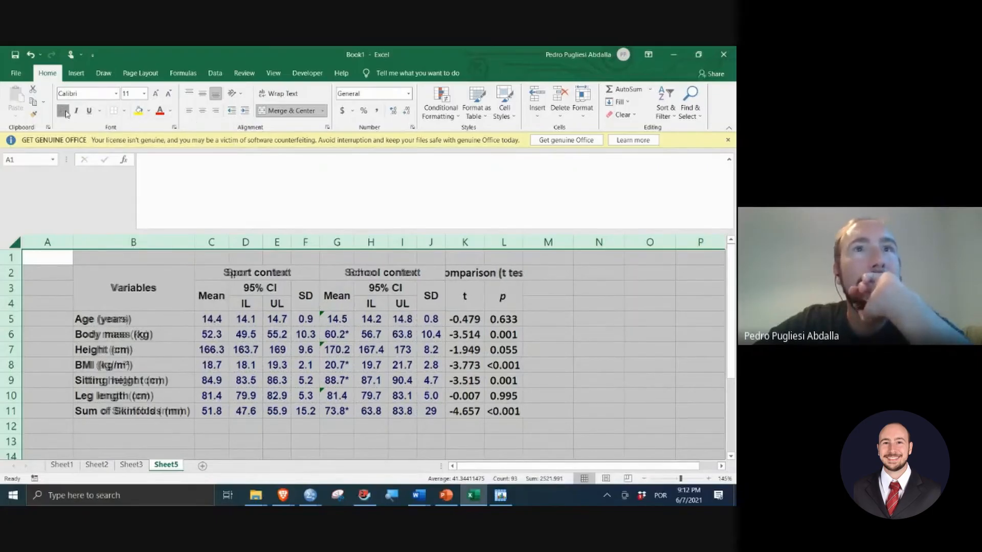
pyautogui.click(171, 111)
pyautogui.click(168, 148)
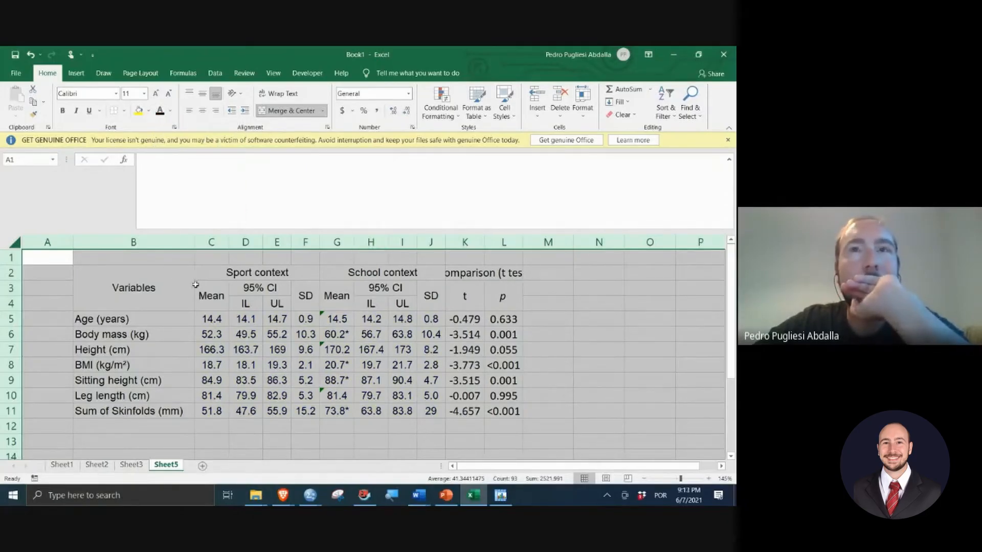
pyautogui.click(124, 111)
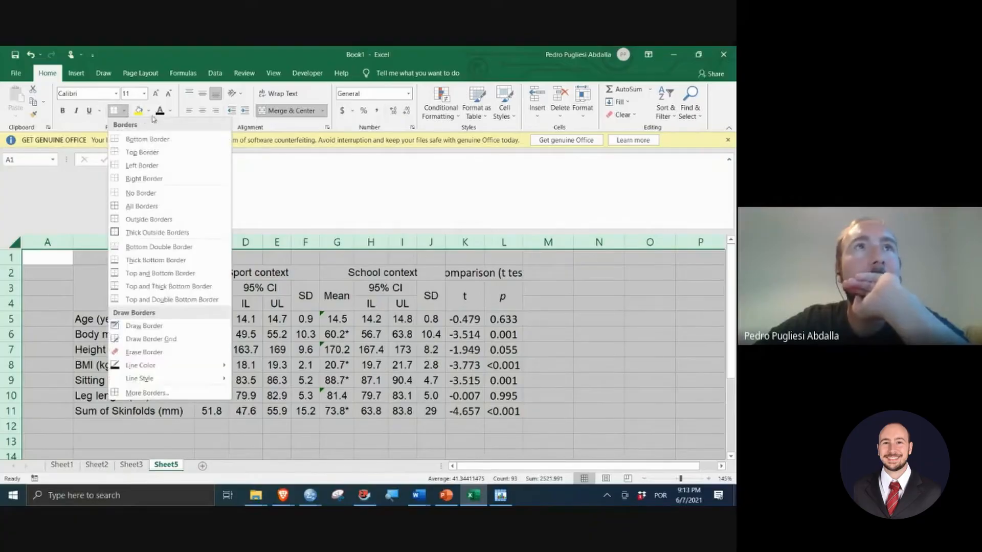
pyautogui.click(149, 112)
pyautogui.click(138, 136)
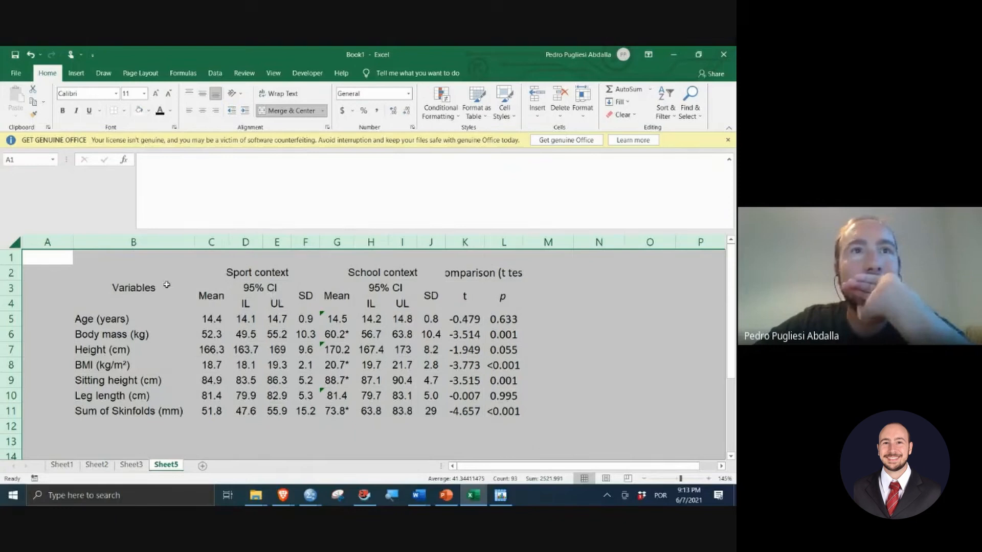
# Step: Add top and bottom borders to the table header block B2:L4
pyautogui.moveTo(109, 291); pyautogui.dragTo(496, 285)
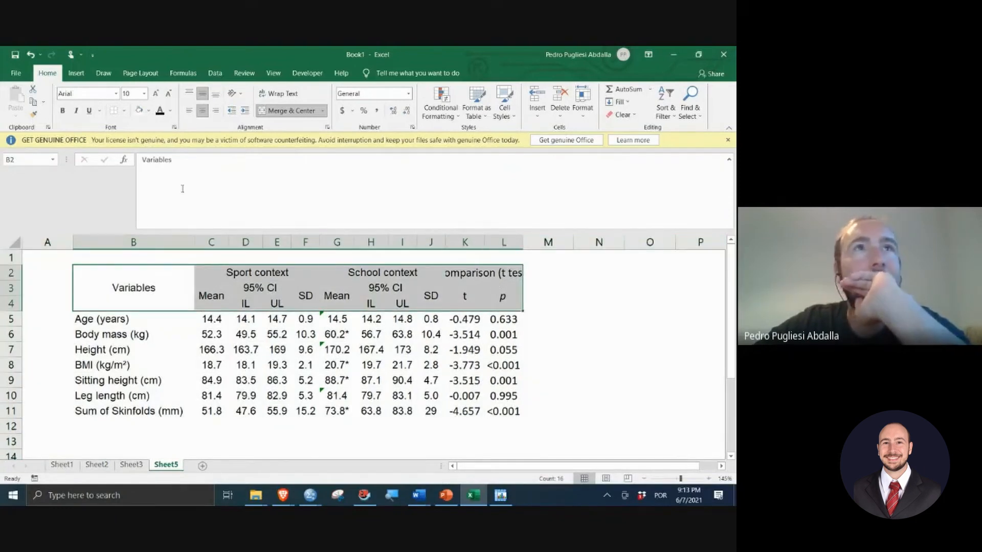
pyautogui.click(125, 114)
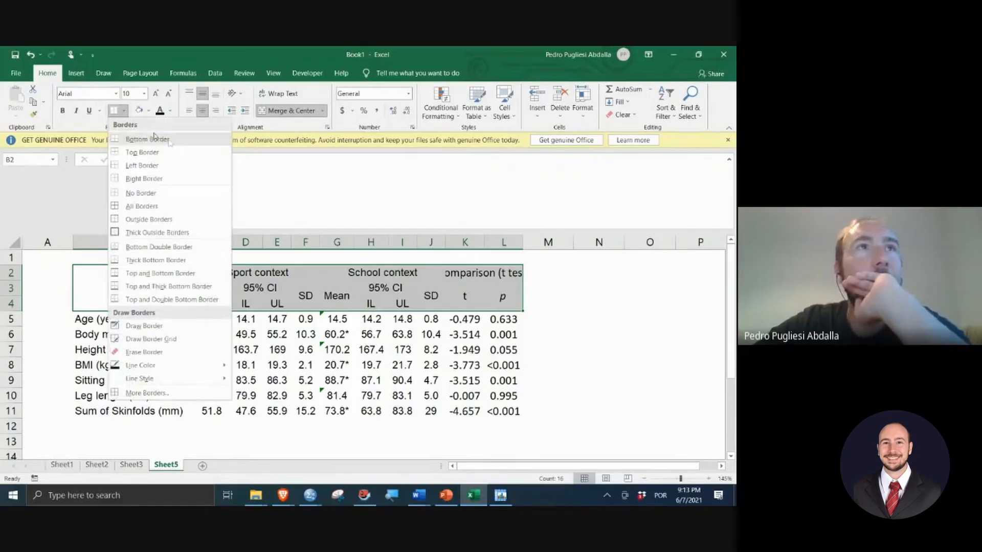
pyautogui.click(136, 139)
pyautogui.click(126, 114)
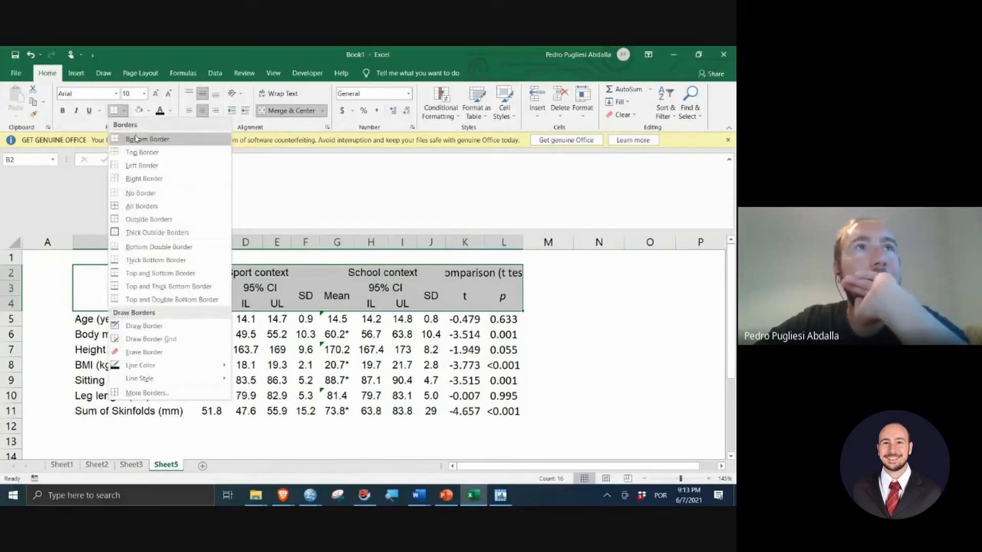
pyautogui.click(210, 227)
pyautogui.click(268, 415)
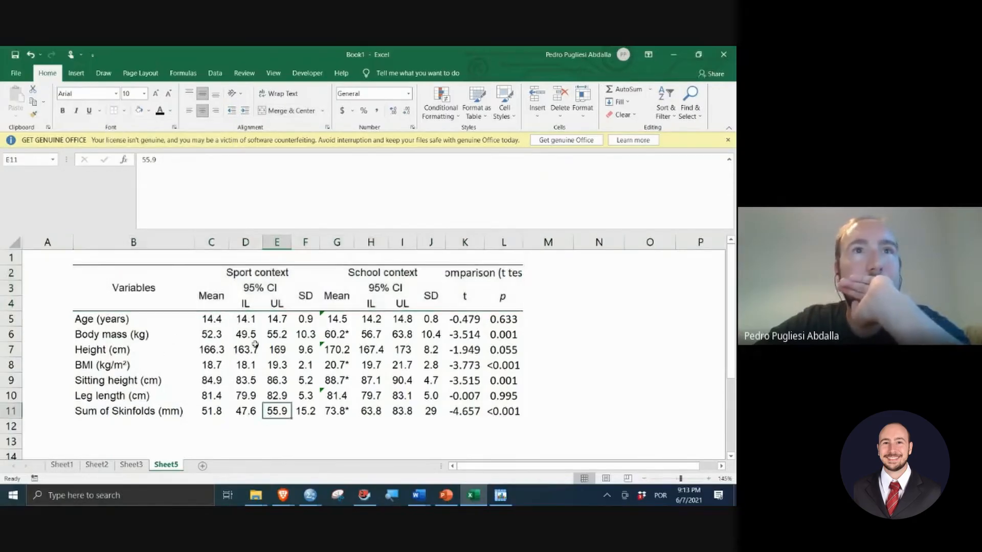
# Step: Add a bottom border to the last table row, Sum of Skinfolds, across B11:L11
pyautogui.moveTo(131, 410); pyautogui.dragTo(493, 412)
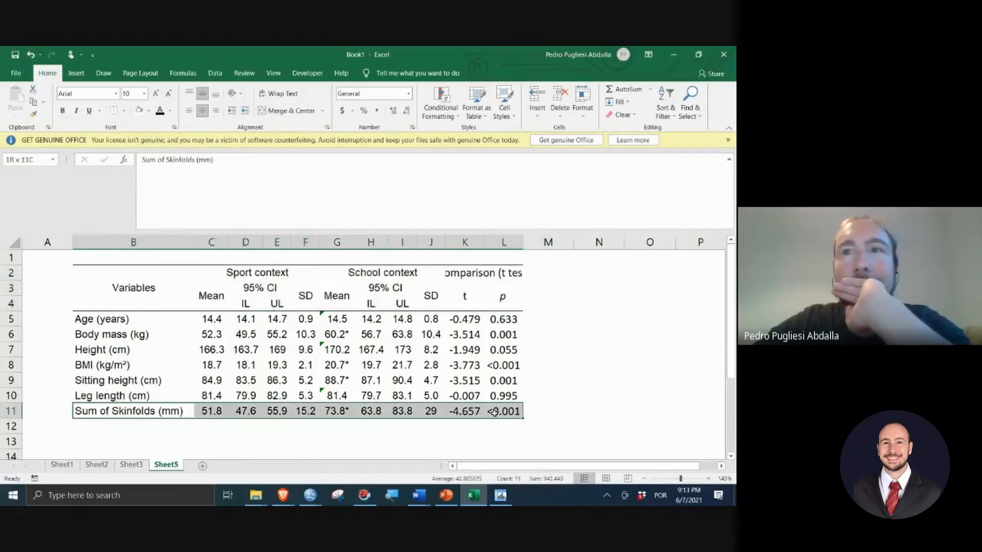
pyautogui.click(124, 111)
pyautogui.click(129, 118)
pyautogui.click(124, 110)
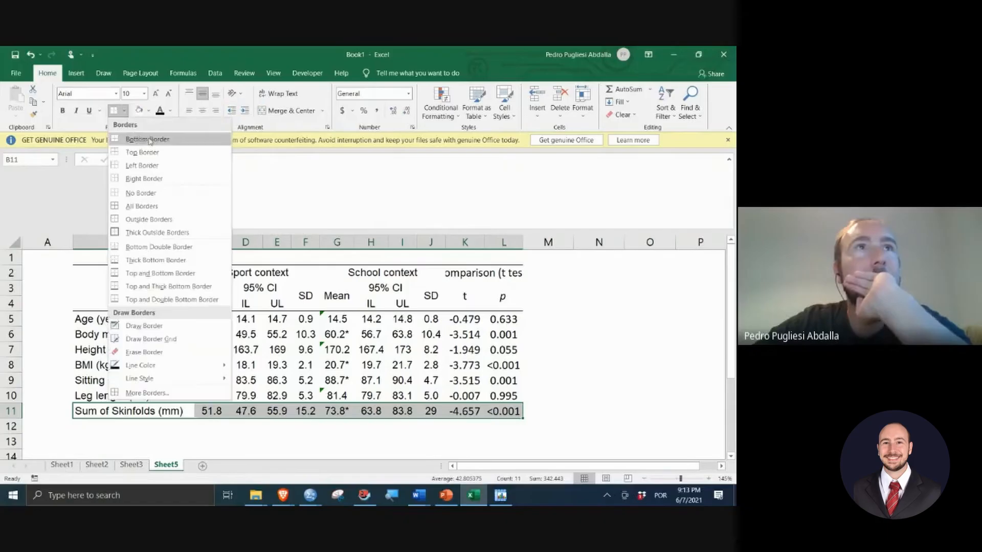
pyautogui.click(148, 140)
pyautogui.click(337, 351)
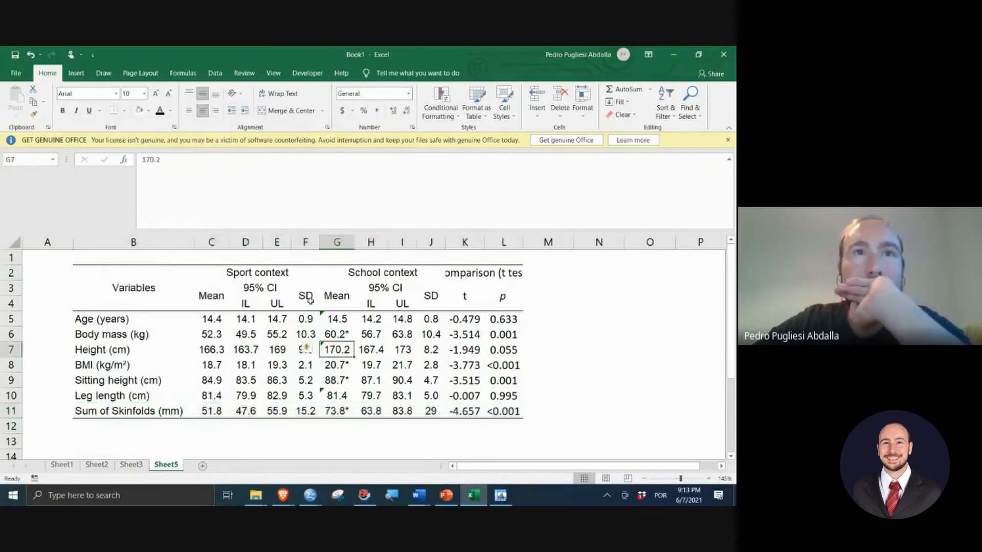
# Step: Add a bottom border under the 95% CI heading of both the sport and school contexts
pyautogui.click(245, 287)
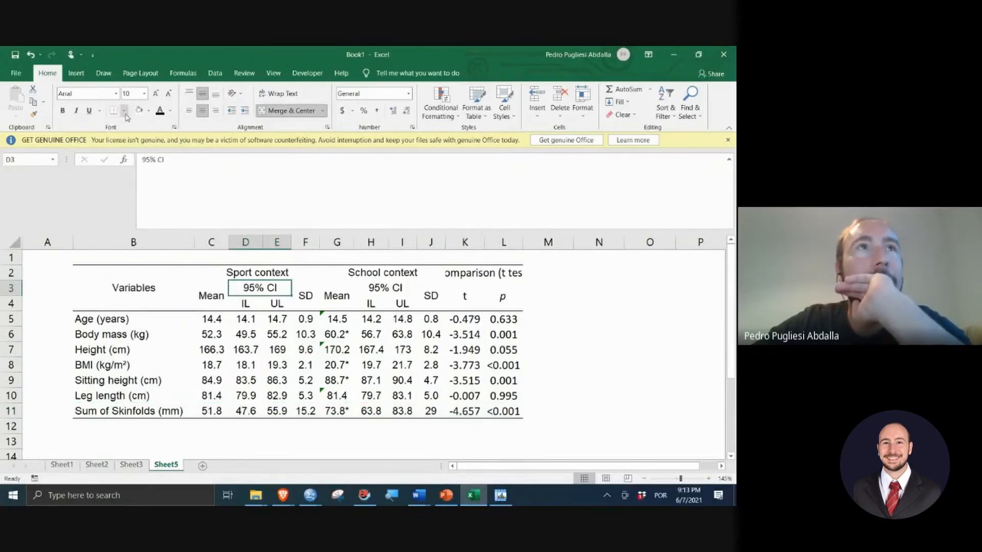
pyautogui.click(337, 333)
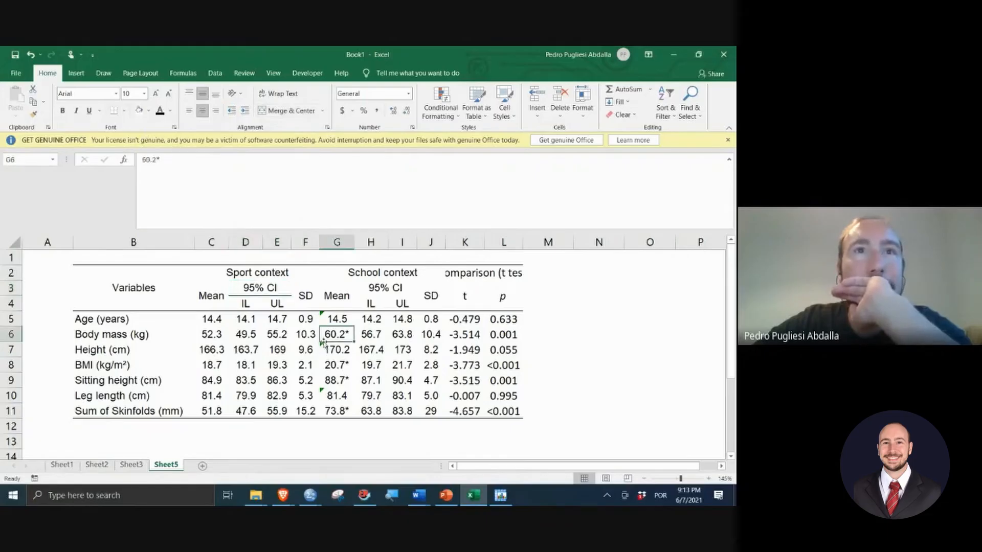
pyautogui.click(384, 292)
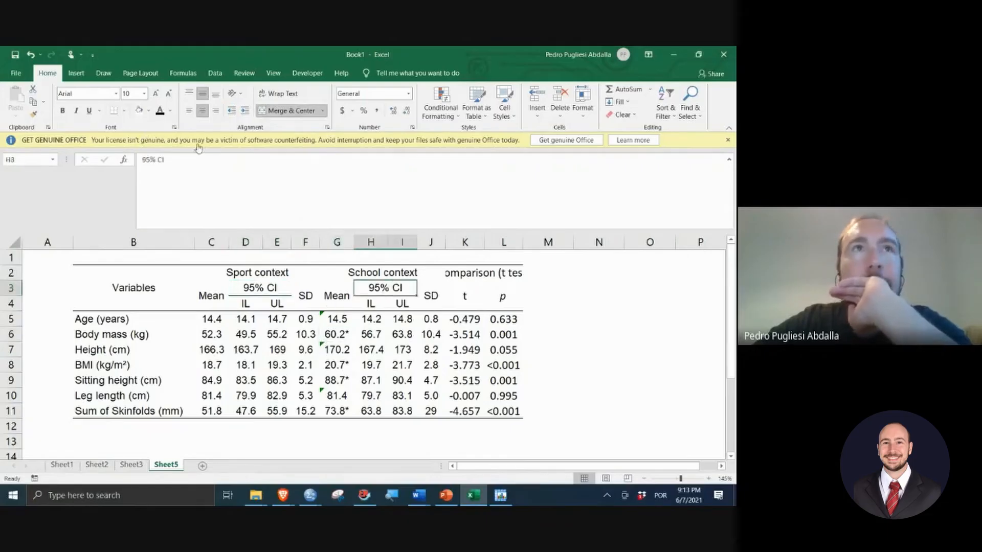
pyautogui.click(296, 314)
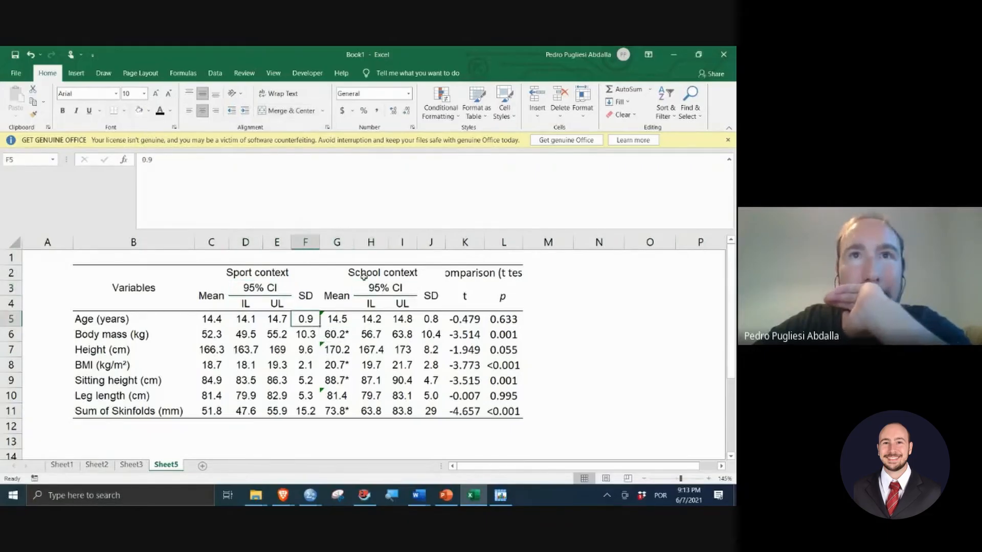
# Step: Insert an entire empty column before the school context Mean column to separate the two contexts
pyautogui.click(369, 272)
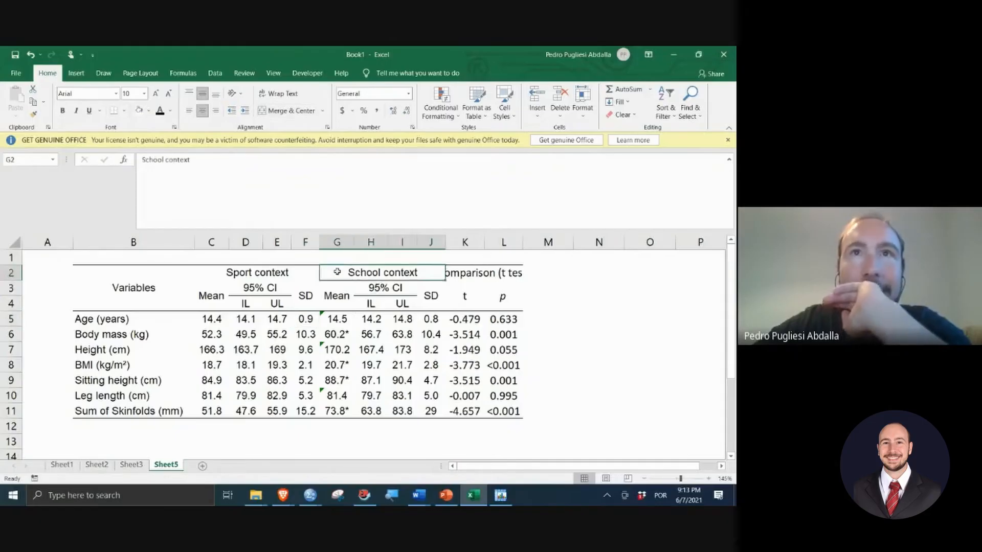
pyautogui.click(365, 284)
pyautogui.click(337, 272)
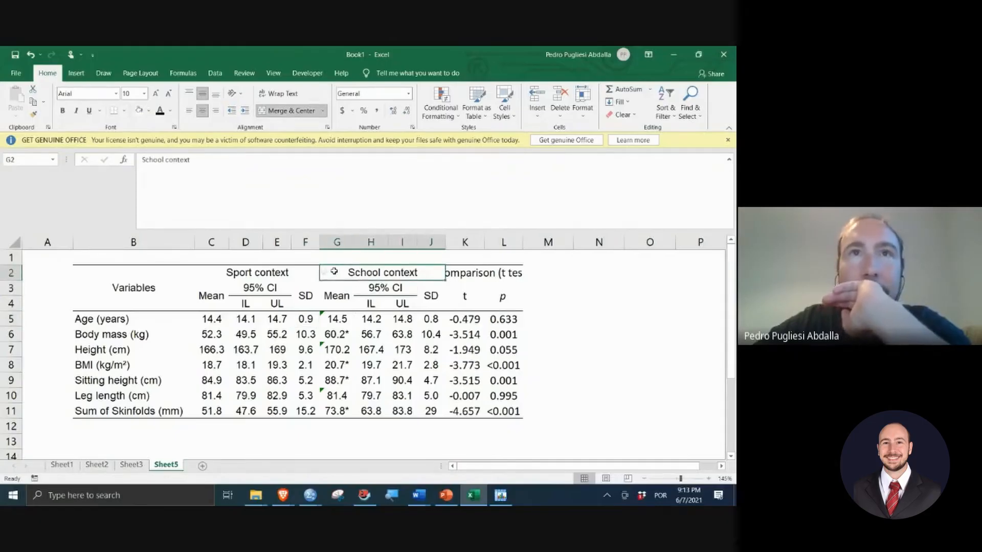
pyautogui.click(337, 296)
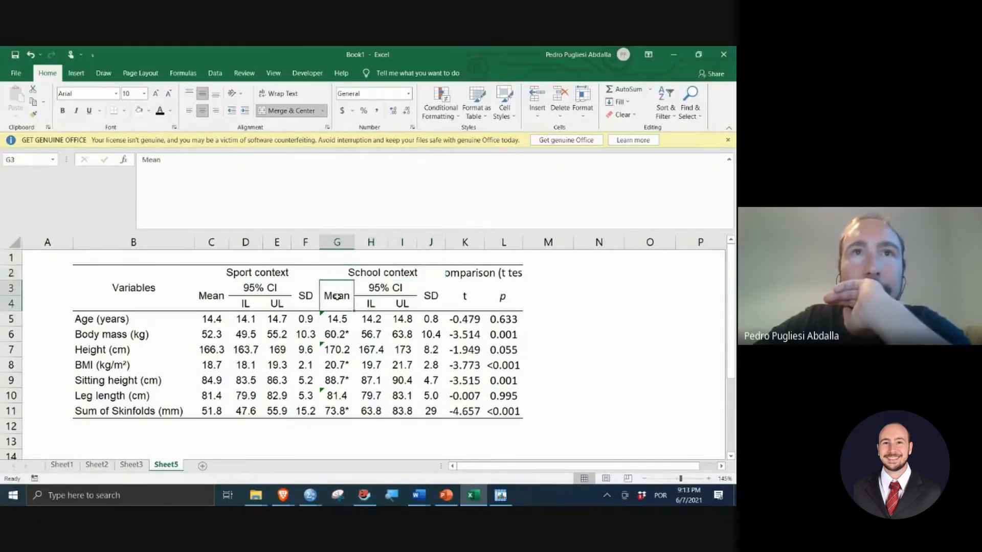
pyautogui.rightClick(338, 297)
pyautogui.click(371, 310)
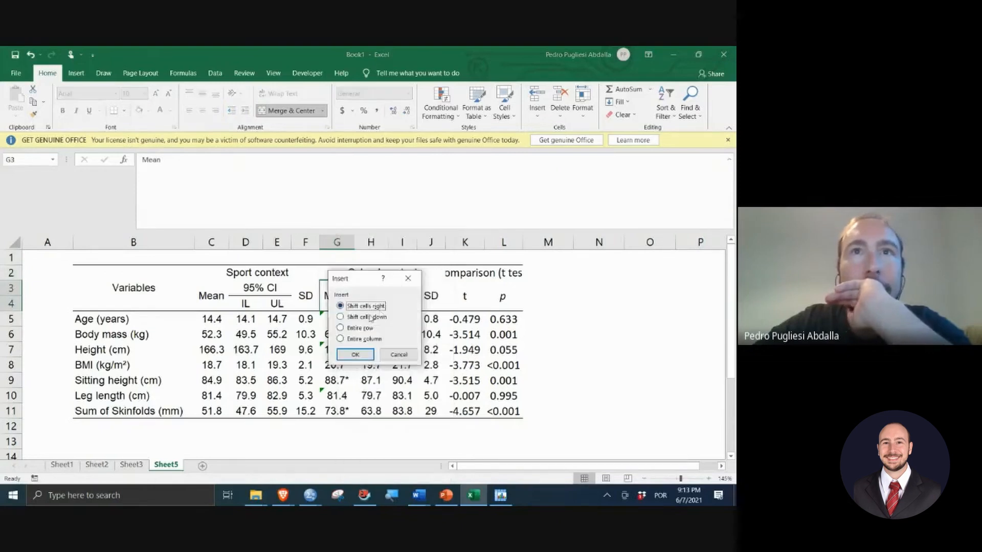
pyautogui.click(361, 338)
pyautogui.click(356, 354)
pyautogui.click(340, 379)
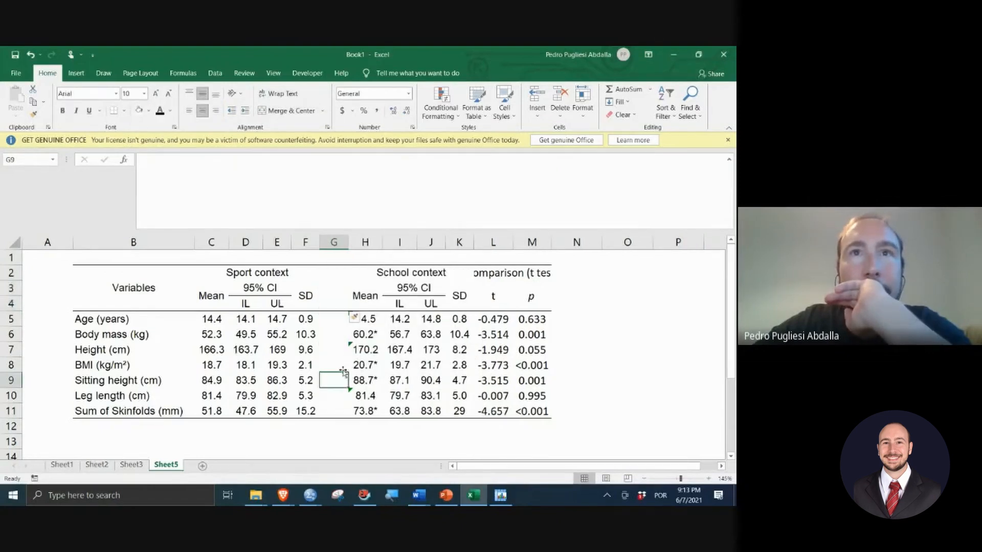
pyautogui.click(333, 288)
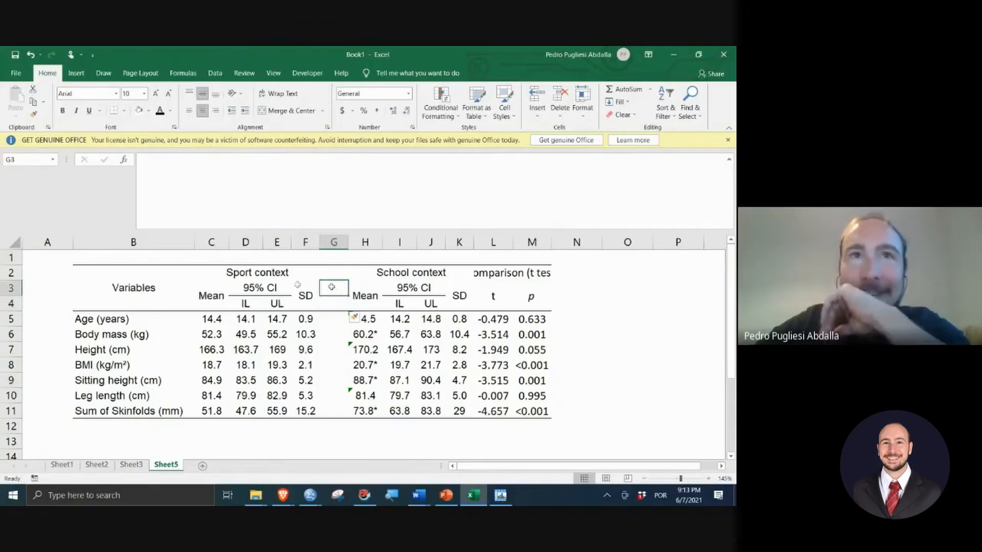
# Step: Add bottom borders under the Sport context and School context headings, and narrow the empty separator column G
pyautogui.click(247, 276)
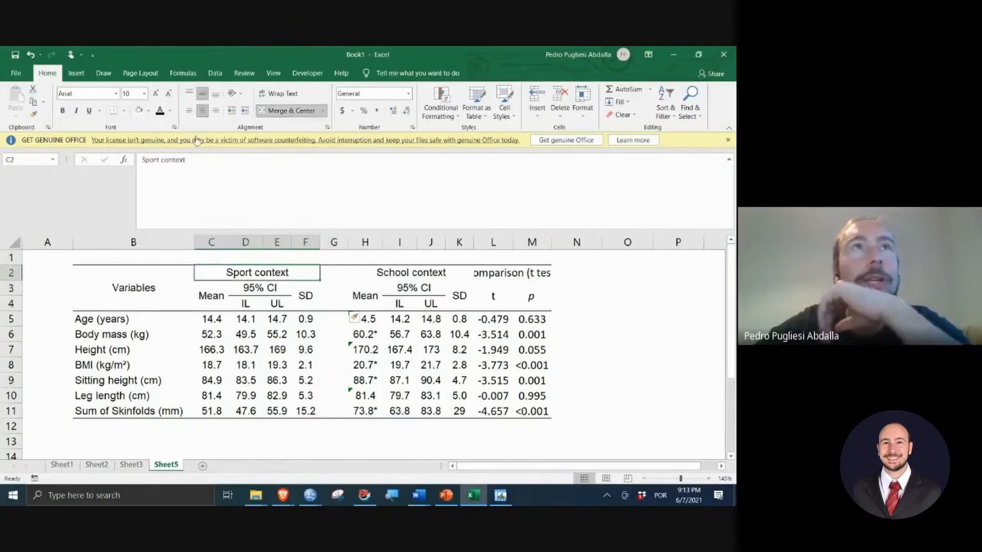
pyautogui.click(393, 271)
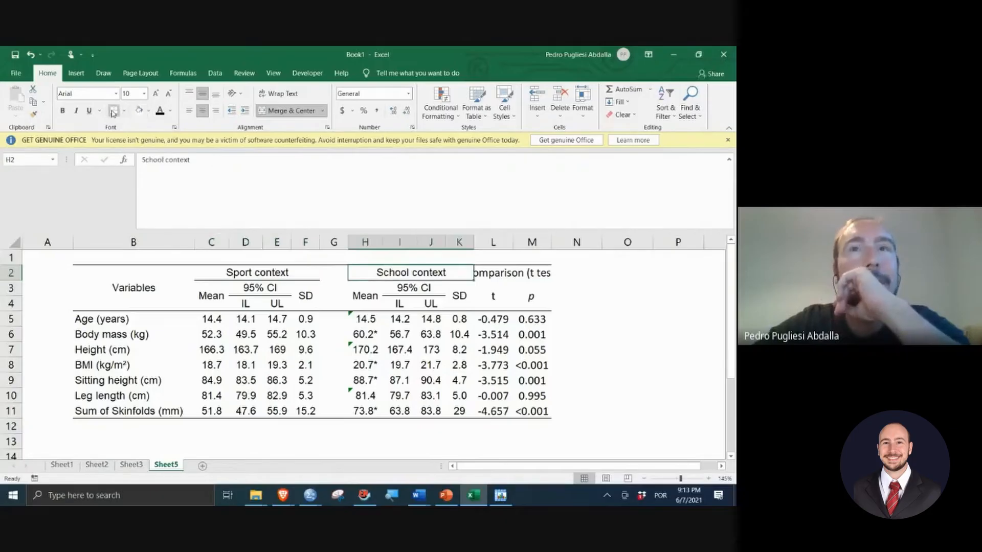
pyautogui.click(364, 381)
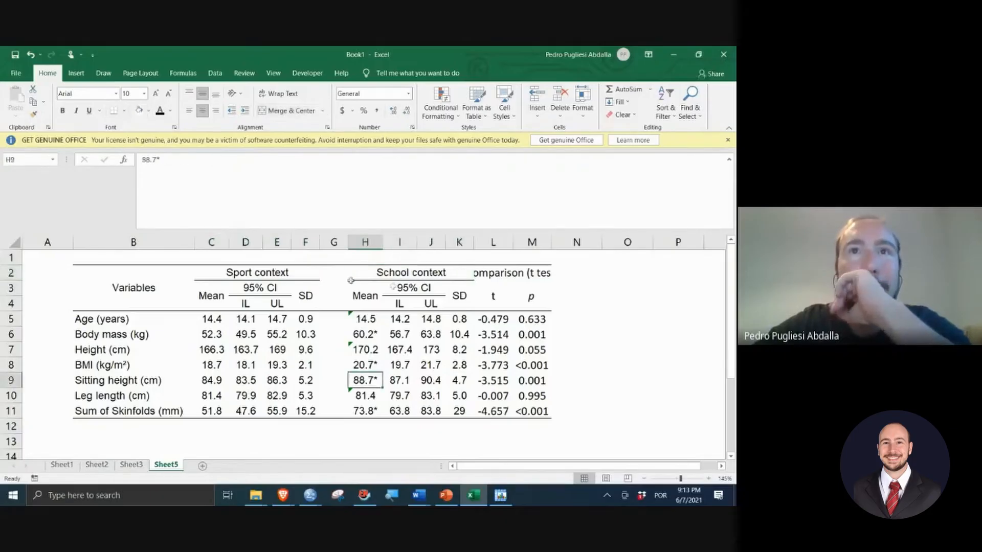
pyautogui.moveTo(346, 234); pyautogui.dragTo(335, 235)
pyautogui.click(404, 353)
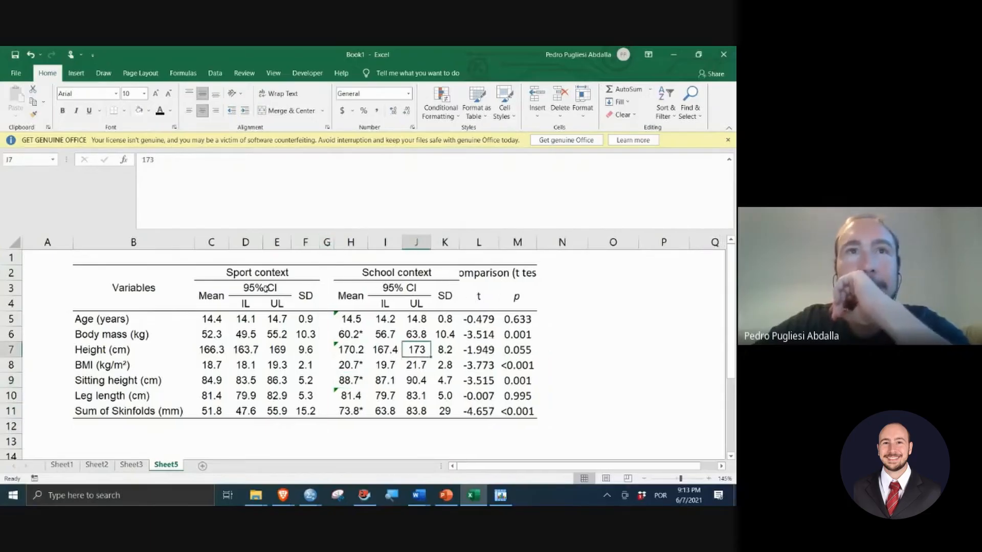
# Step: Make the Sport context heading bold
pyautogui.click(237, 272)
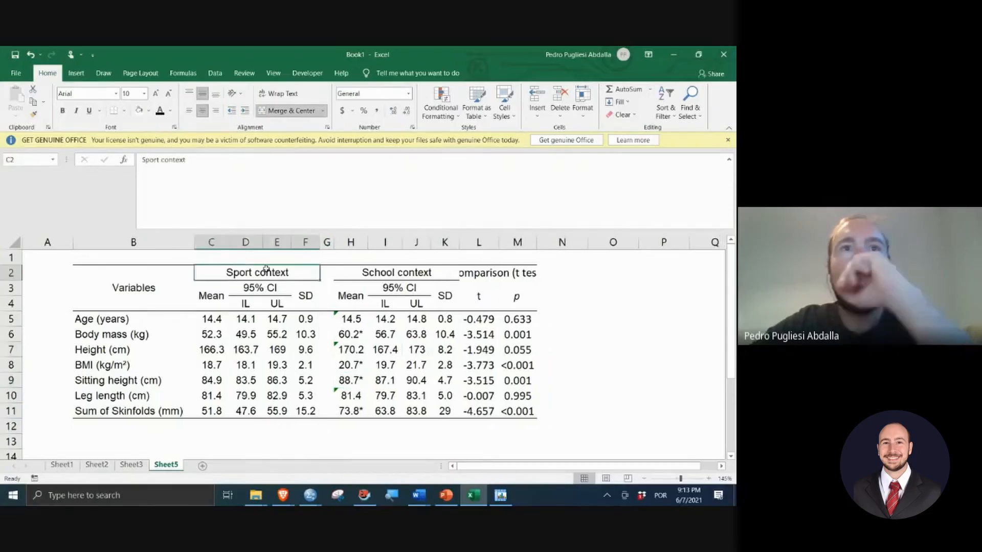
pyautogui.click(63, 111)
pyautogui.press('Down')
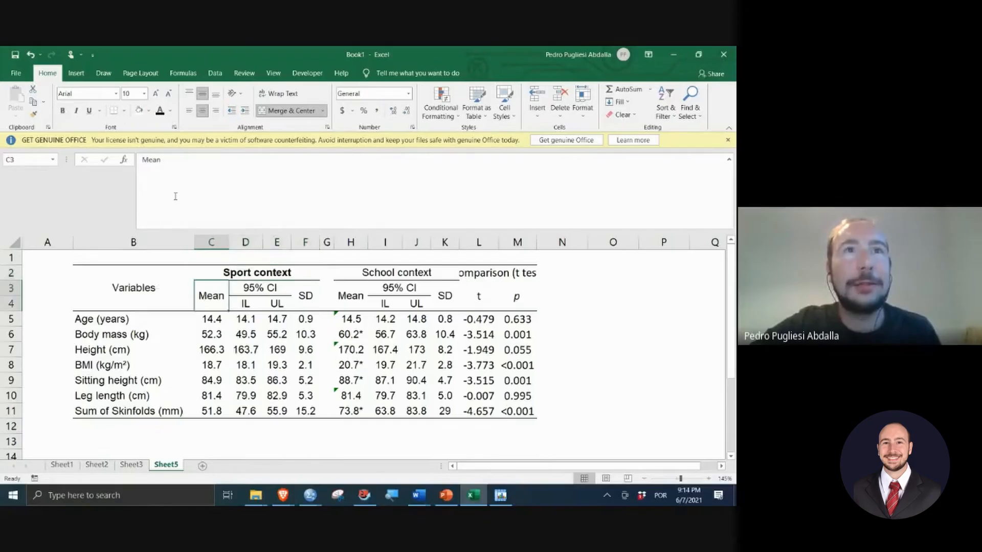
# Step: Make the Mean and 95% CI headings of the sport context bold
pyautogui.click(63, 111)
pyautogui.press('Right')
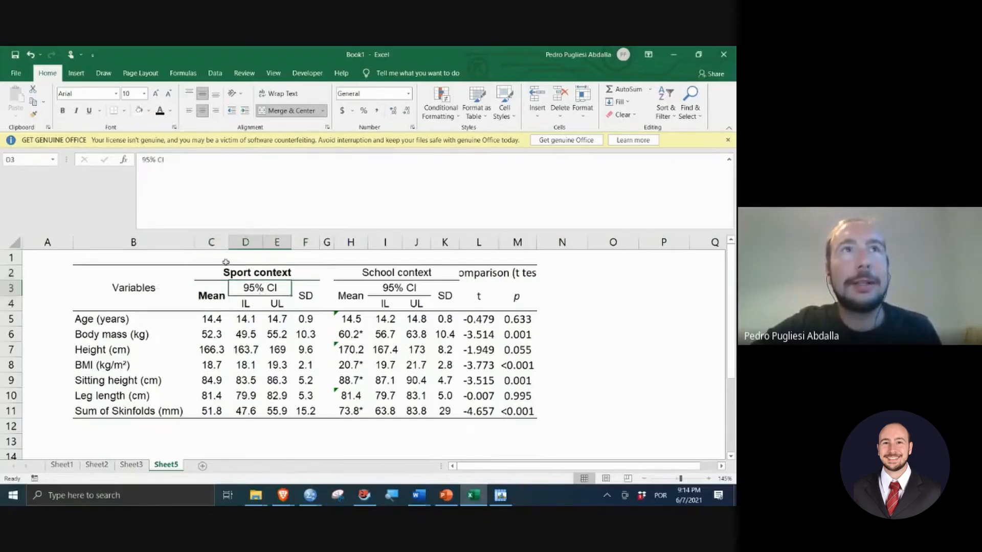
pyautogui.click(63, 110)
# Step: Make the sport SD, School context and its Mean, 95% CI and SD, Comparison (t test) and Variables headings bold
pyautogui.click(306, 295)
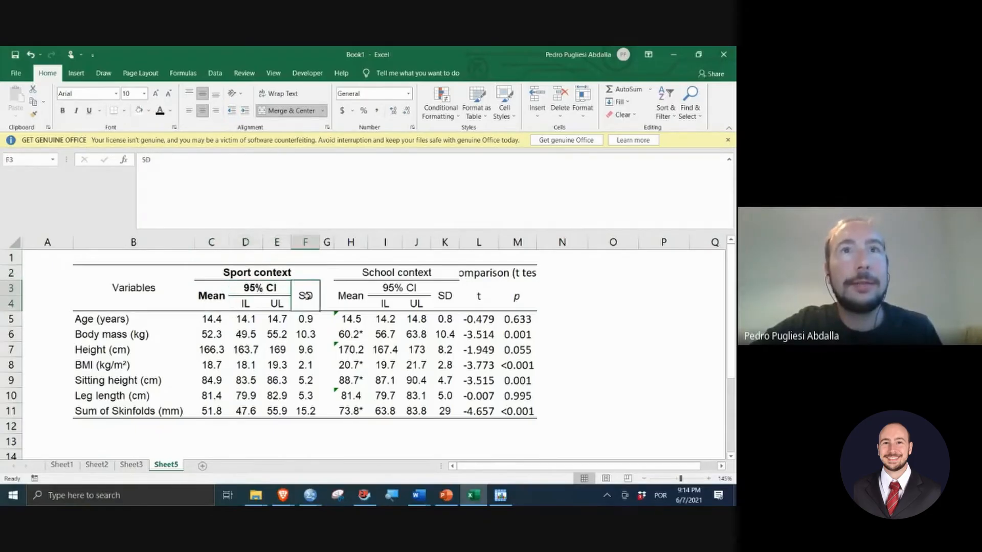
pyautogui.keyDown('ctrl'); pyautogui.click(352, 303); pyautogui.keyUp('ctrl')
pyautogui.keyDown('ctrl'); pyautogui.click(400, 274); pyautogui.keyUp('ctrl')
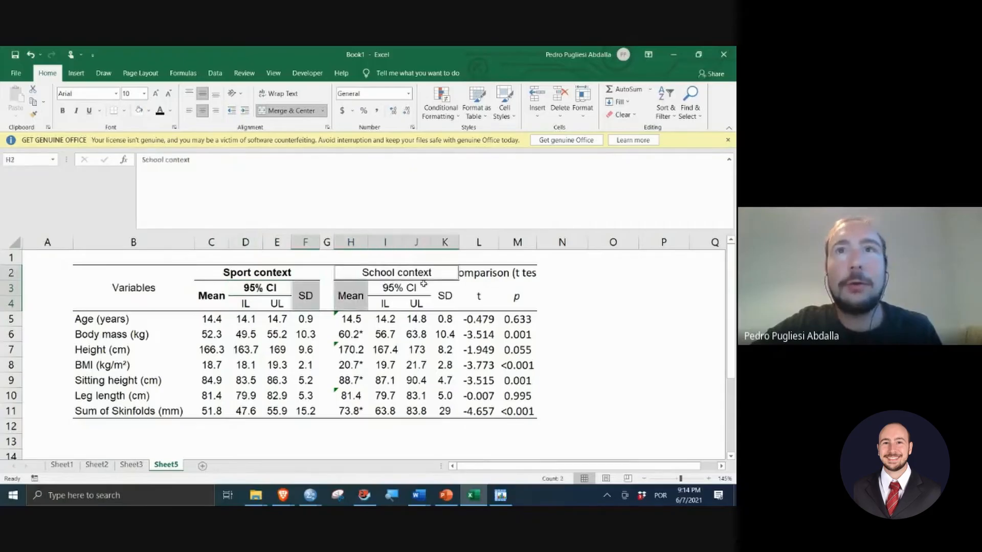
pyautogui.keyDown('ctrl'); pyautogui.click(443, 294); pyautogui.keyUp('ctrl')
pyautogui.keyDown('ctrl'); pyautogui.click(404, 287); pyautogui.keyUp('ctrl')
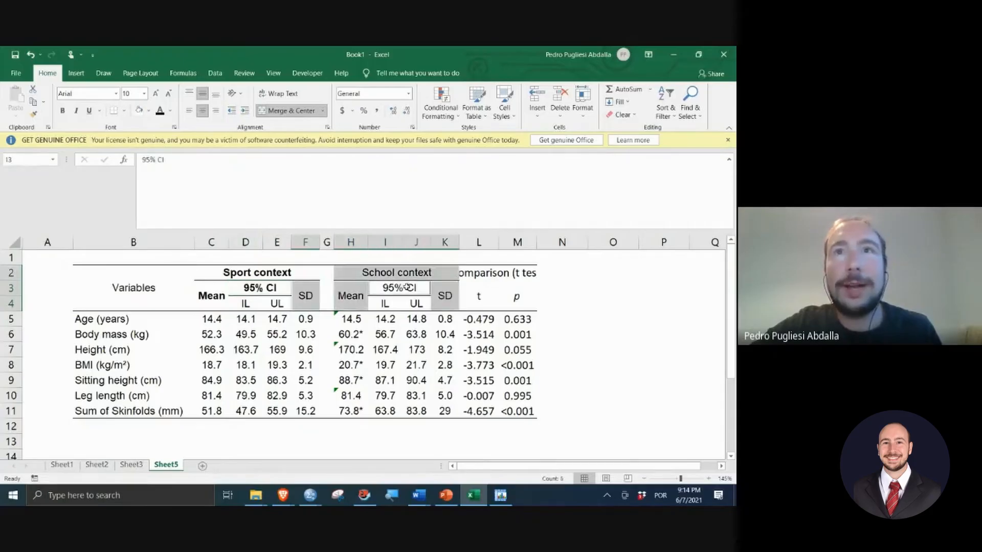
pyautogui.keyDown('ctrl'); pyautogui.click(487, 272); pyautogui.keyUp('ctrl')
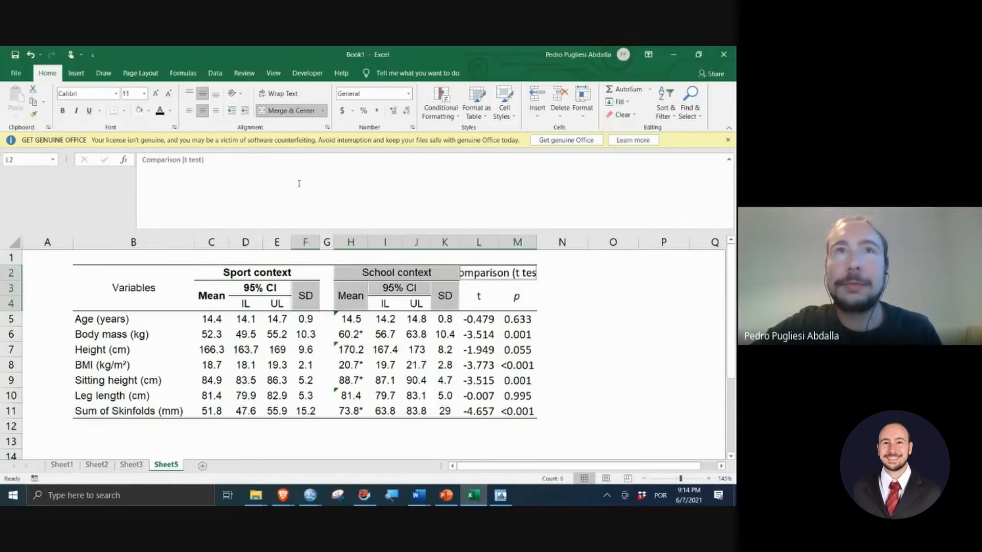
pyautogui.click(62, 111)
pyautogui.click(144, 288)
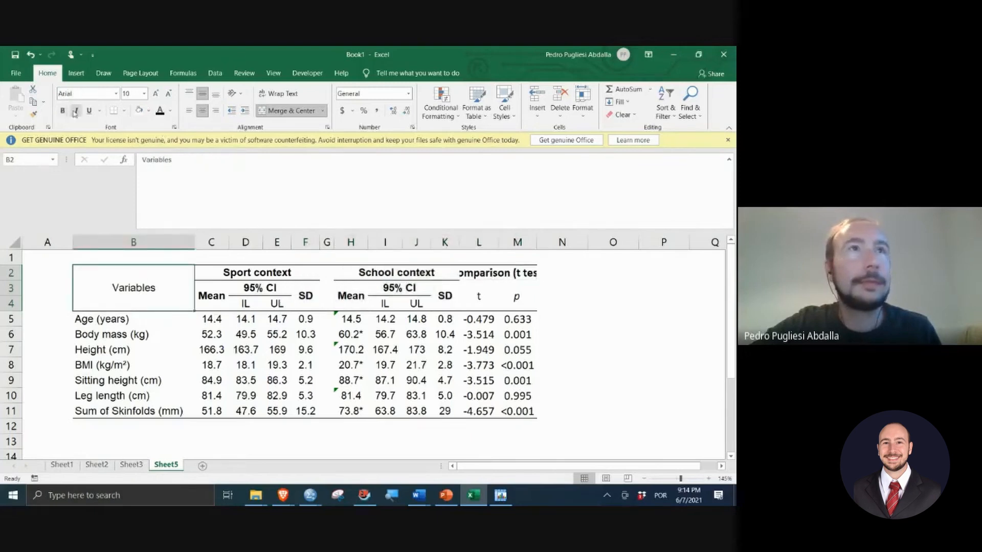
# Step: Autofit all column widths, and widen columns L and M equally to fit the Comparison (t test) heading
pyautogui.click(8, 237)
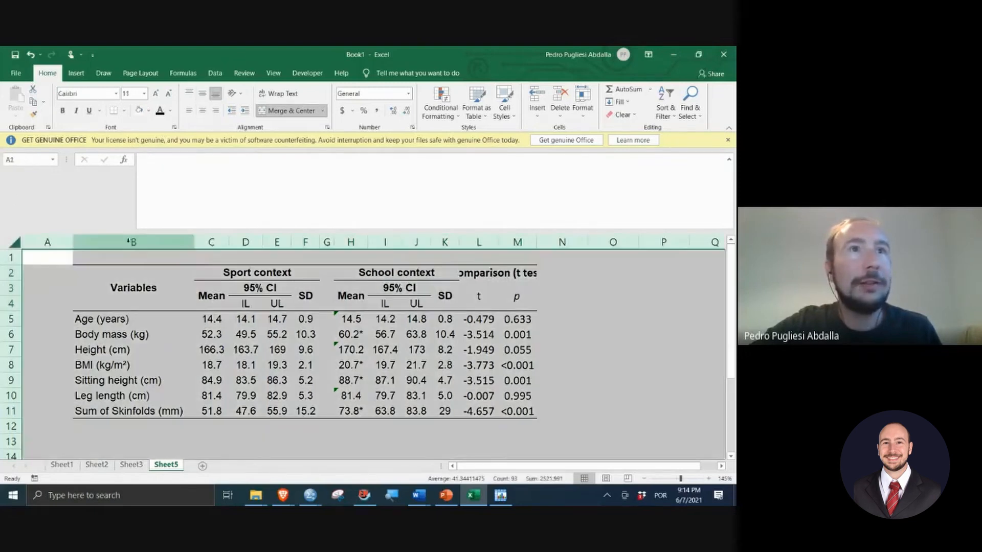
pyautogui.doubleClick(195, 241)
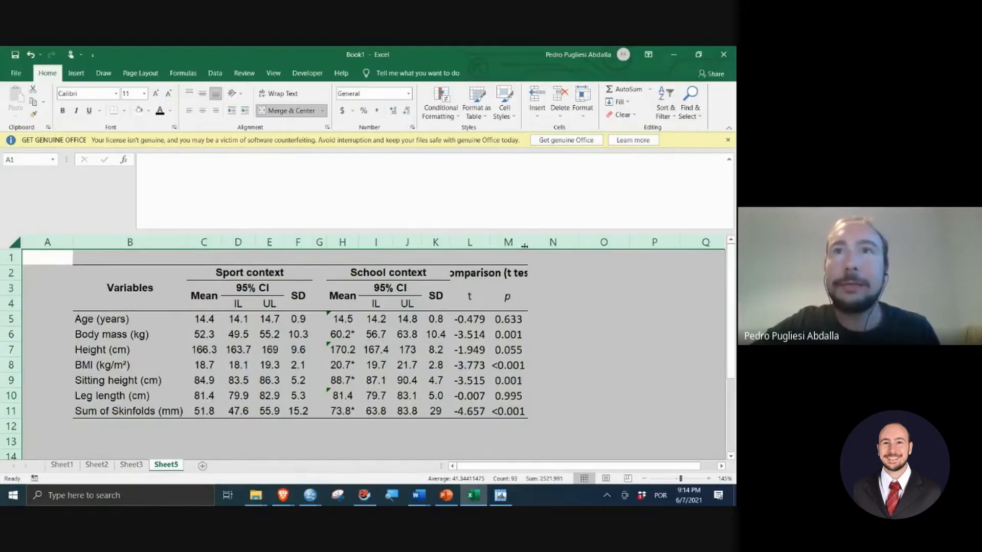
pyautogui.click(508, 318)
pyautogui.moveTo(469, 242); pyautogui.dragTo(522, 252)
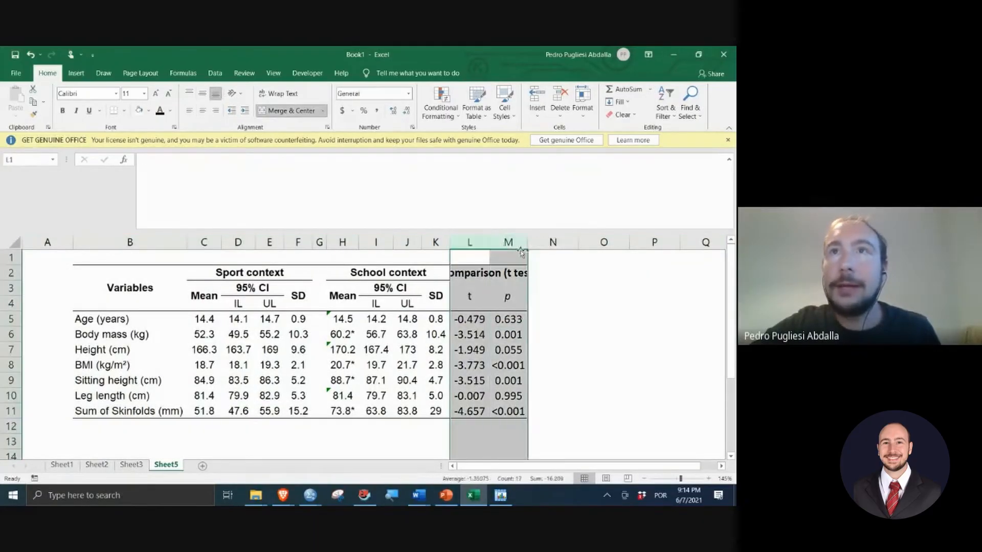
pyautogui.doubleClick(529, 248)
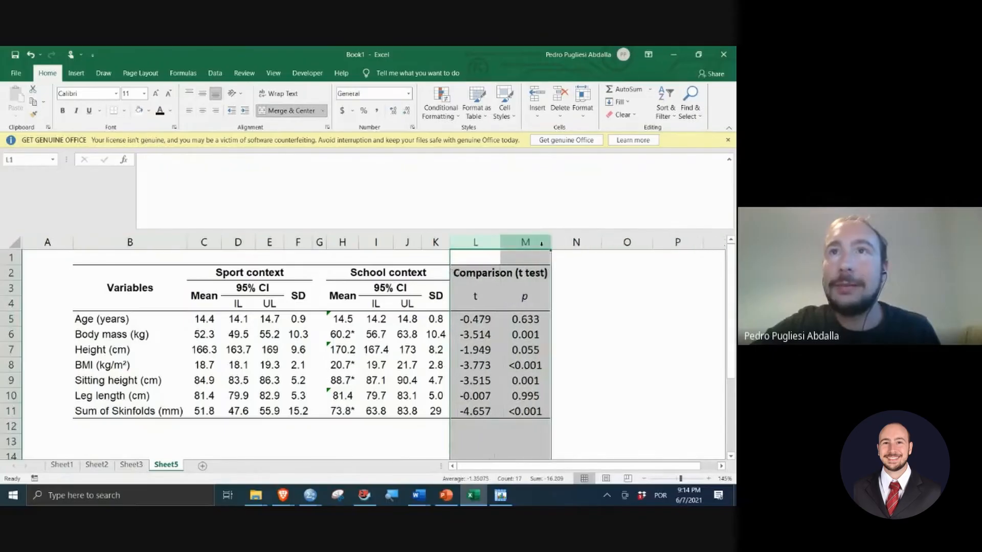
pyautogui.click(545, 245)
pyautogui.click(555, 290)
# Step: Insert an entire empty column before the t column and narrow it to separate the comparison from the school context
pyautogui.click(494, 271)
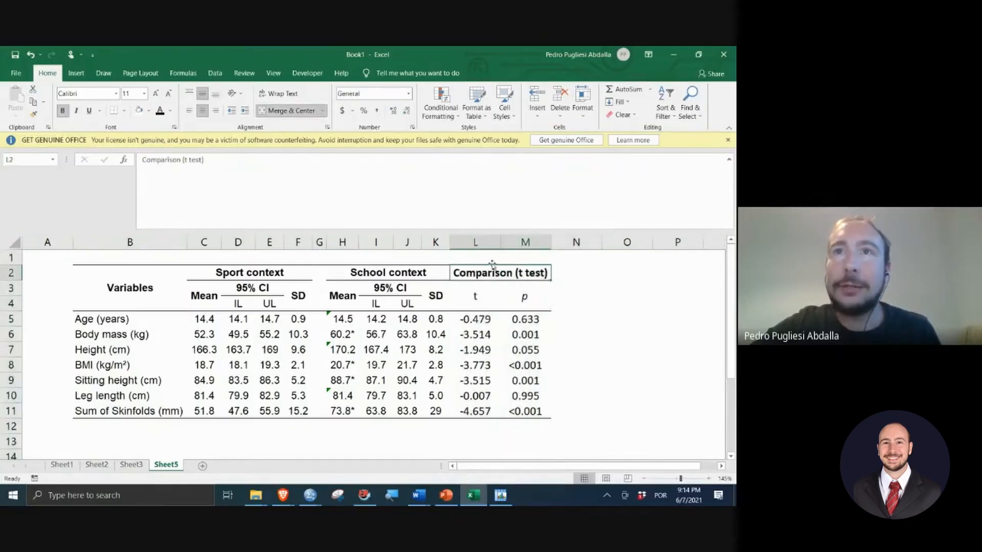
pyautogui.click(514, 292)
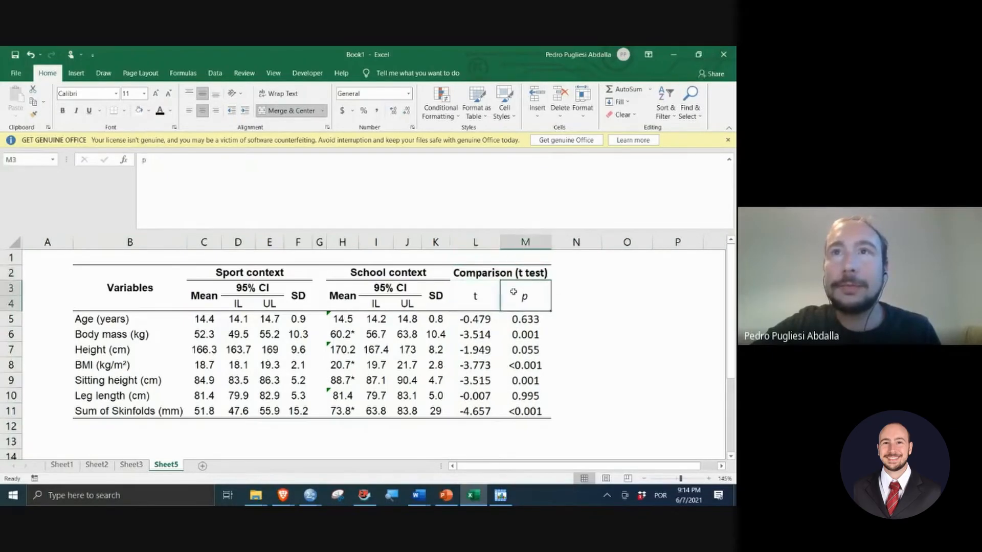
pyautogui.click(472, 296)
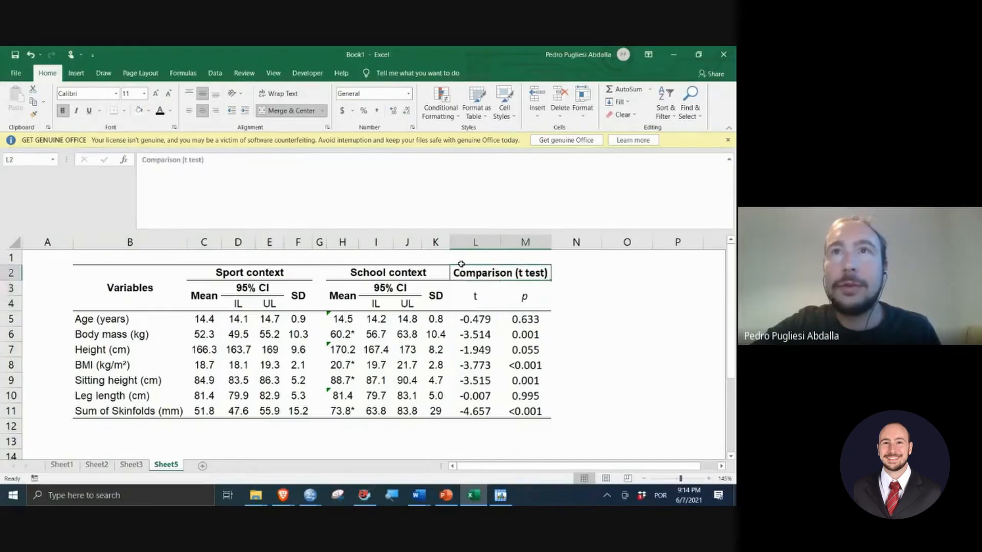
pyautogui.rightClick(472, 296)
pyautogui.click(496, 311)
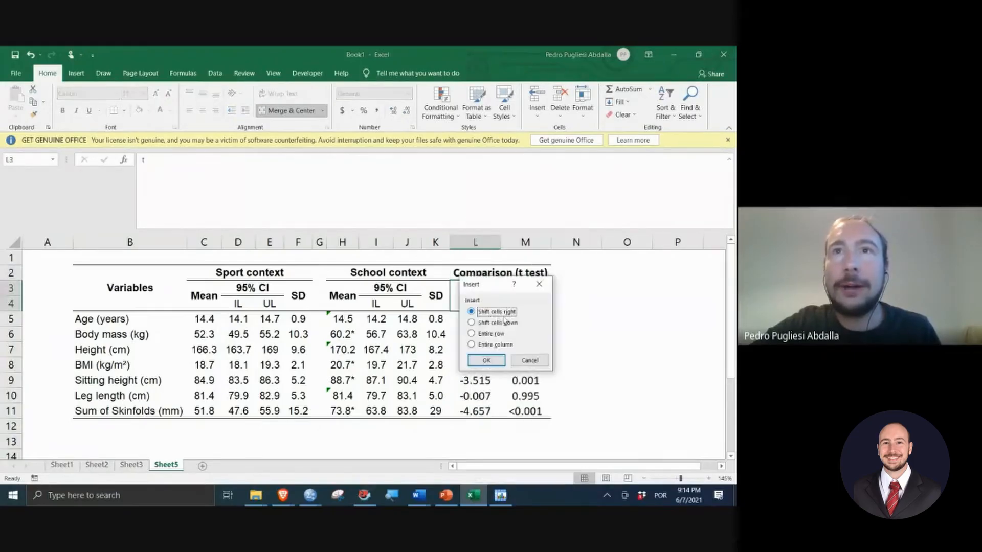
pyautogui.click(492, 343)
pyautogui.click(486, 360)
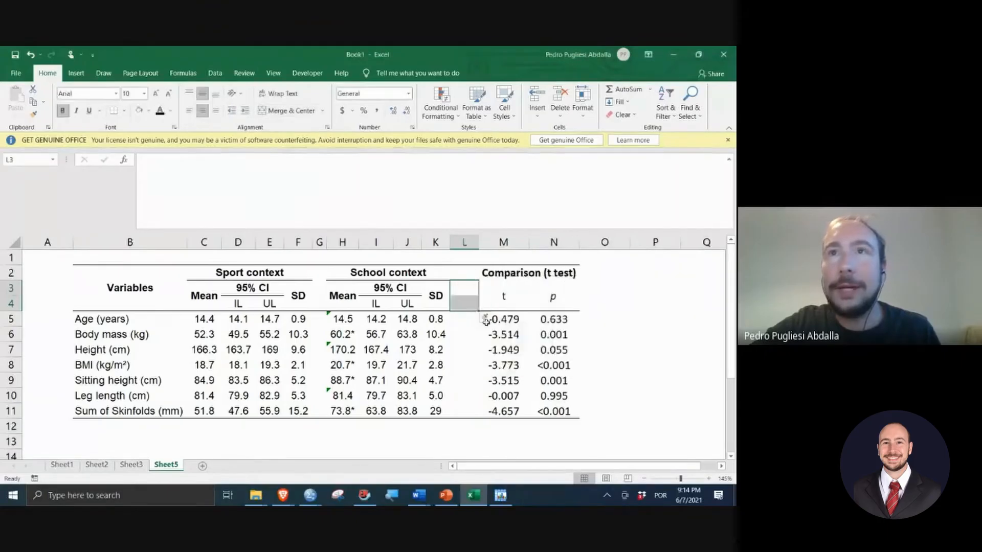
pyautogui.click(473, 349)
pyautogui.click(468, 276)
pyautogui.moveTo(474, 254); pyautogui.dragTo(465, 253)
# Step: Add a bottom border under the Comparison (t test) heading
pyautogui.click(511, 273)
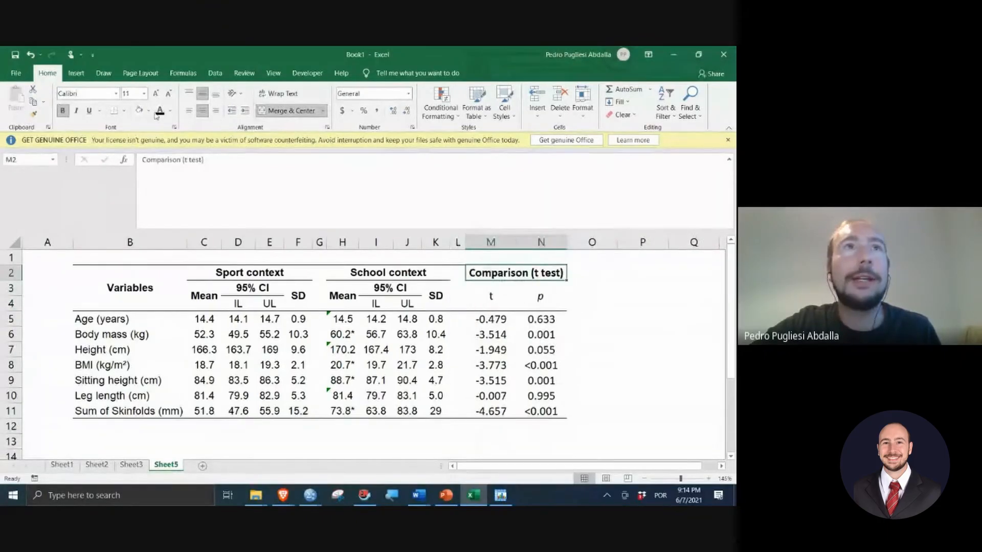
pyautogui.click(515, 435)
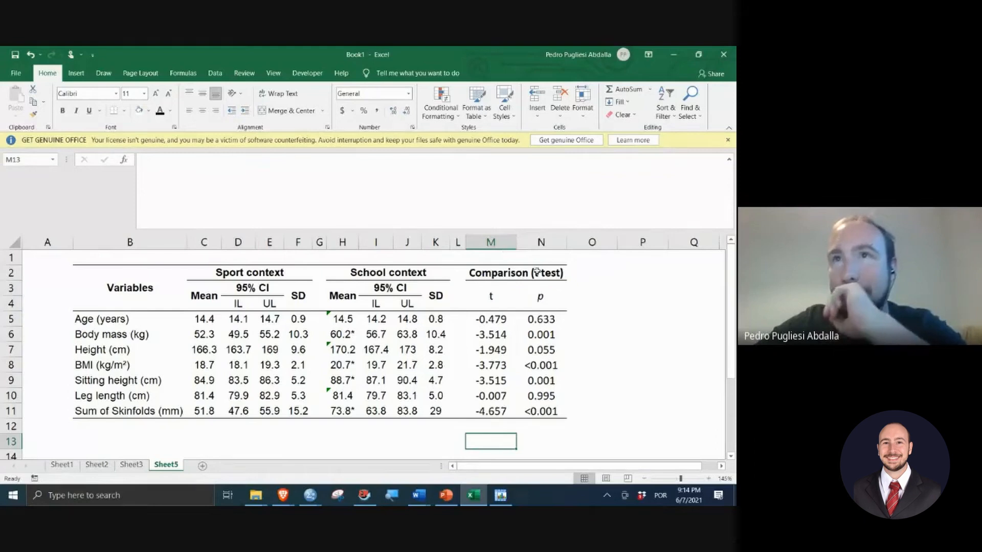
pyautogui.click(556, 288)
pyautogui.click(592, 322)
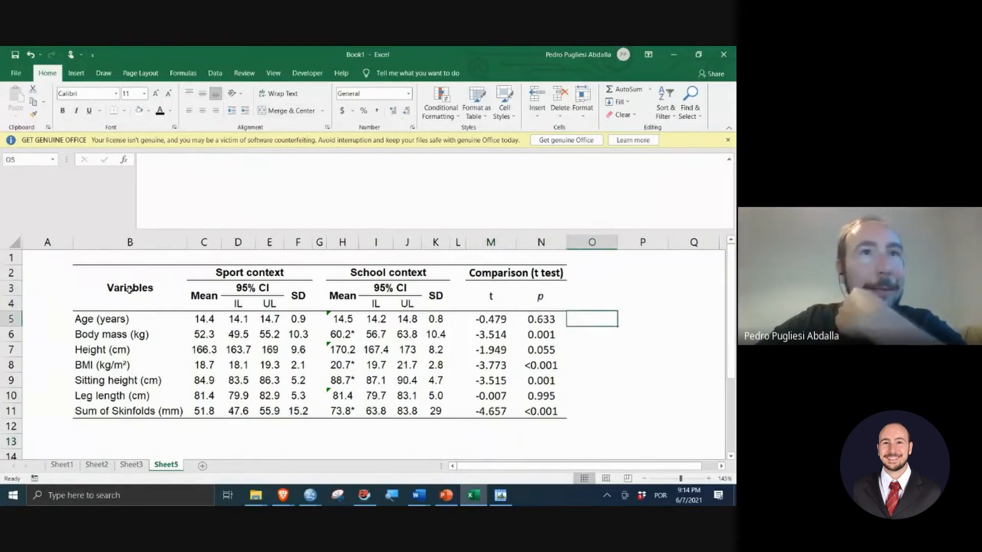
# Step: Copy the complete comparison table, B2:N11
pyautogui.moveTo(129, 289); pyautogui.dragTo(512, 409)
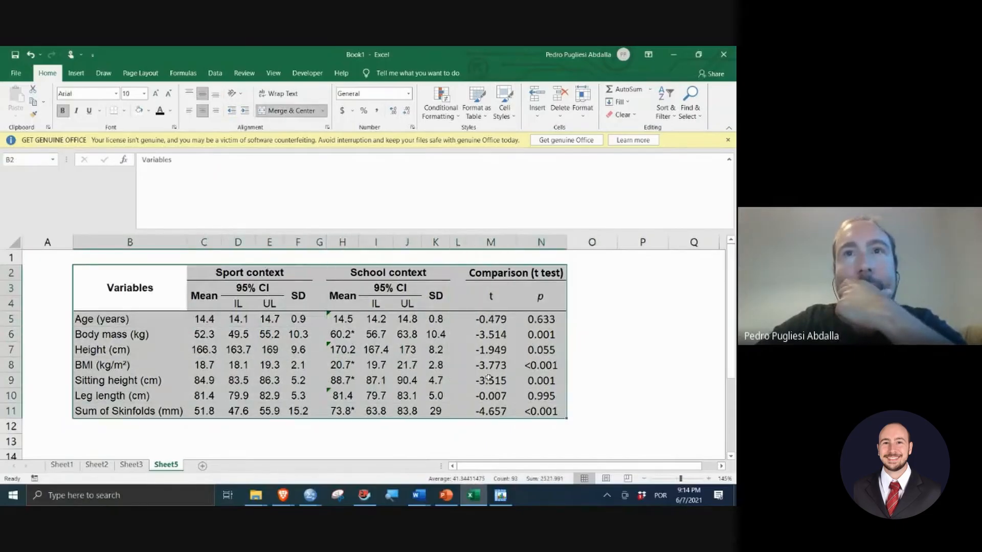
pyautogui.rightClick(437, 358)
pyautogui.click(469, 120)
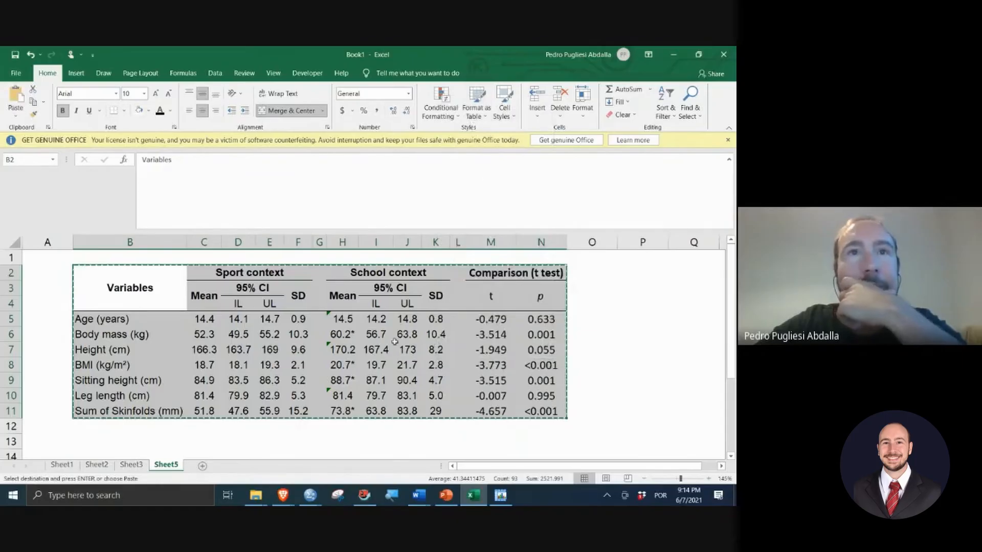
pyautogui.scroll(-1, 387, 346)
pyautogui.scroll(1, 402, 348)
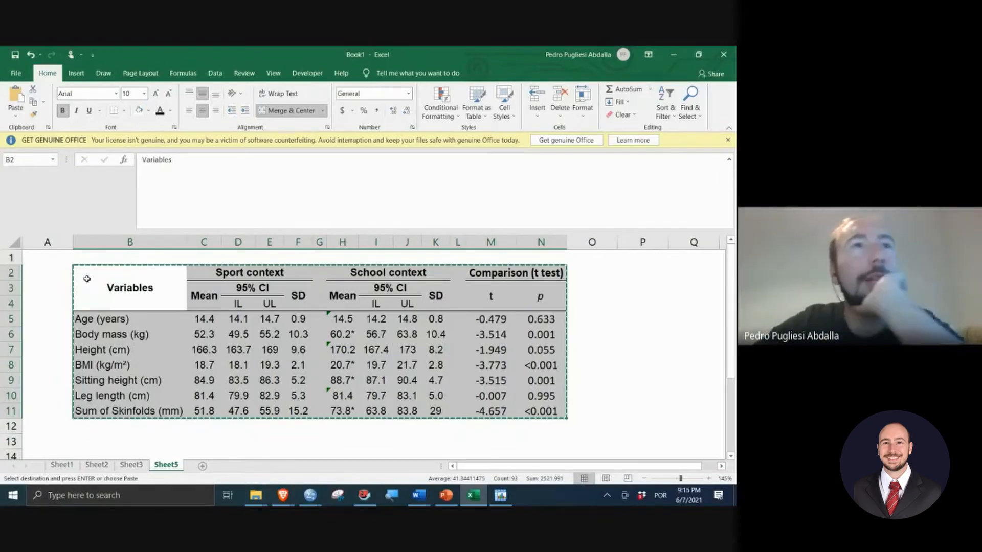
# Step: Set the font of the whole sheet to Times New Roman, size 10
pyautogui.click(11, 243)
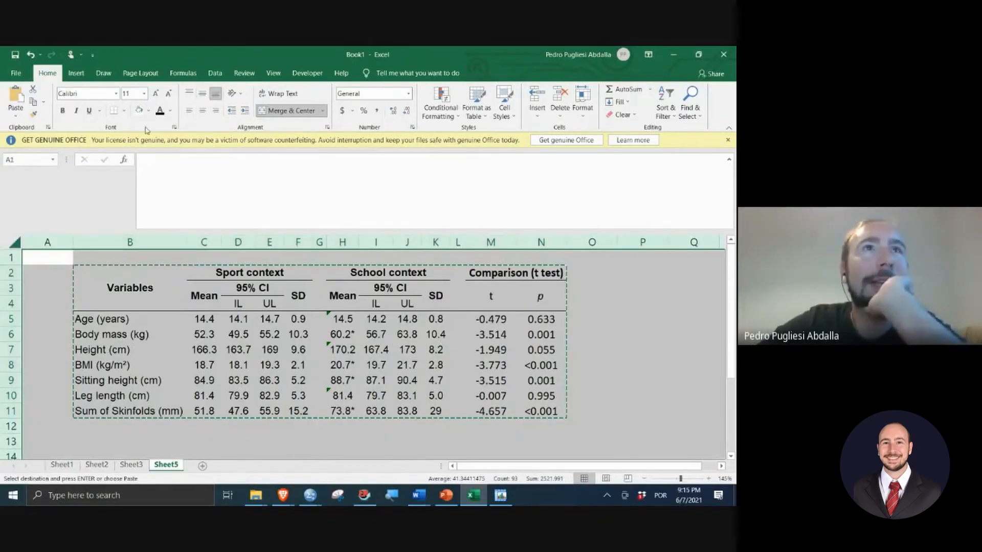
pyautogui.click(117, 94)
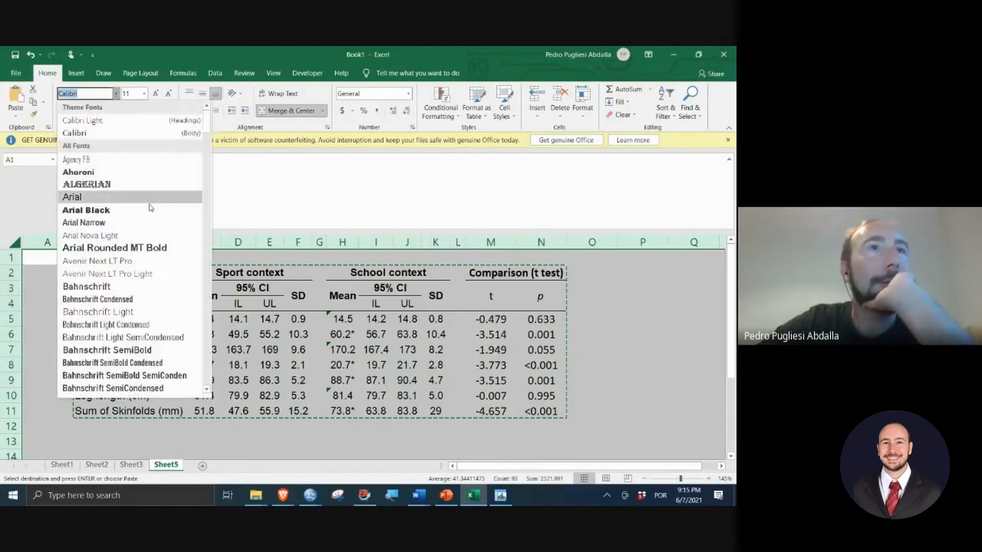
pyautogui.scroll(-1, 146, 206)
pyautogui.scroll(1, 146, 207)
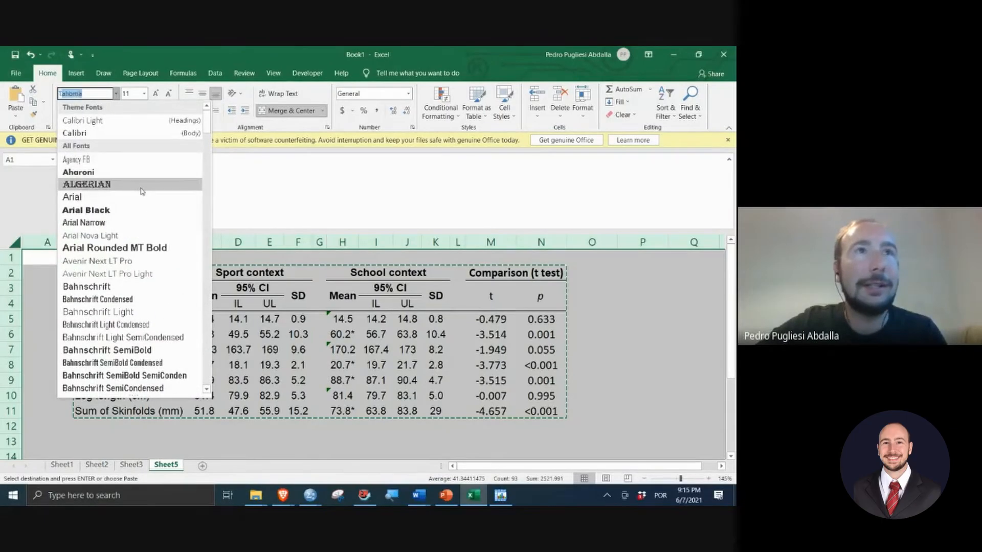
pyautogui.scroll(-10, 142, 191)
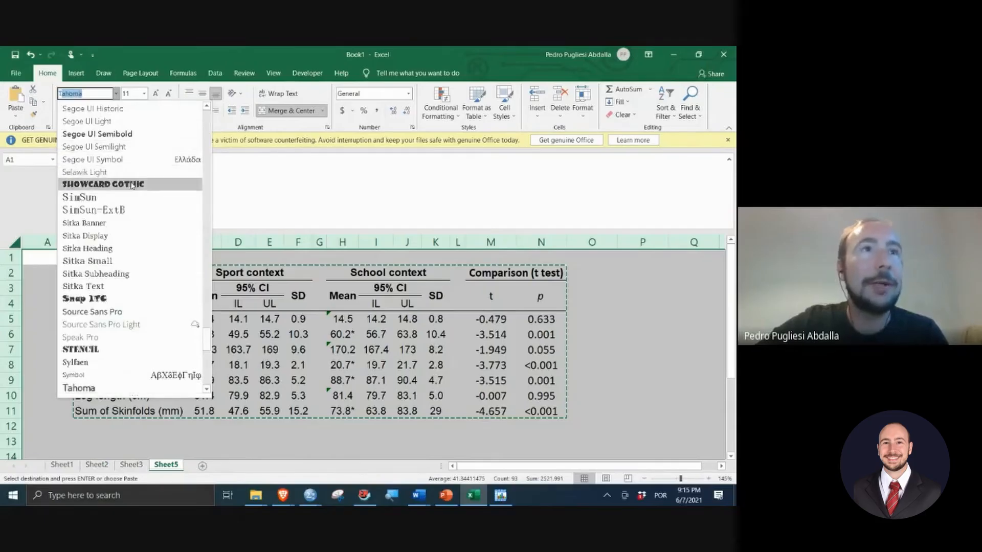
pyautogui.scroll(-2, 134, 194)
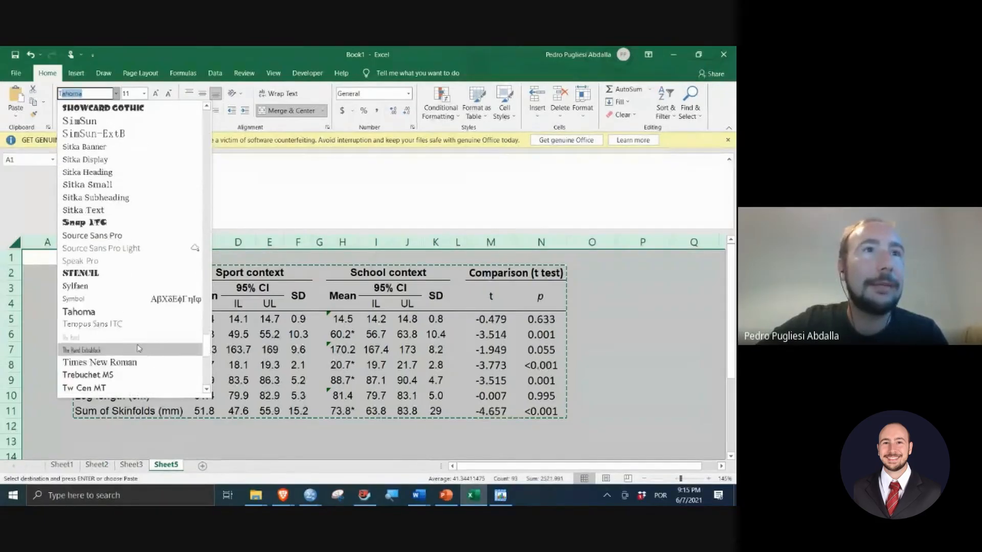
pyautogui.click(135, 363)
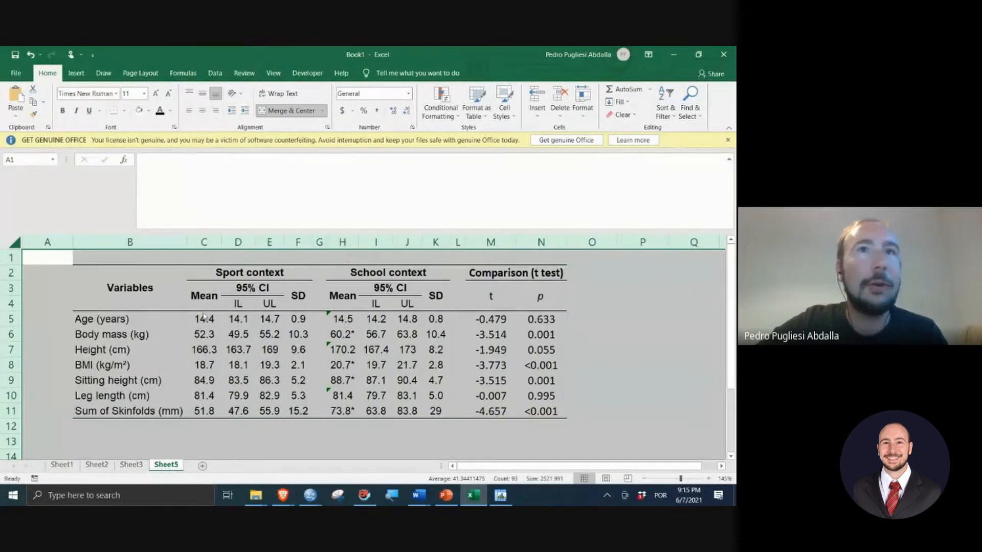
pyautogui.click(144, 94)
pyautogui.click(132, 128)
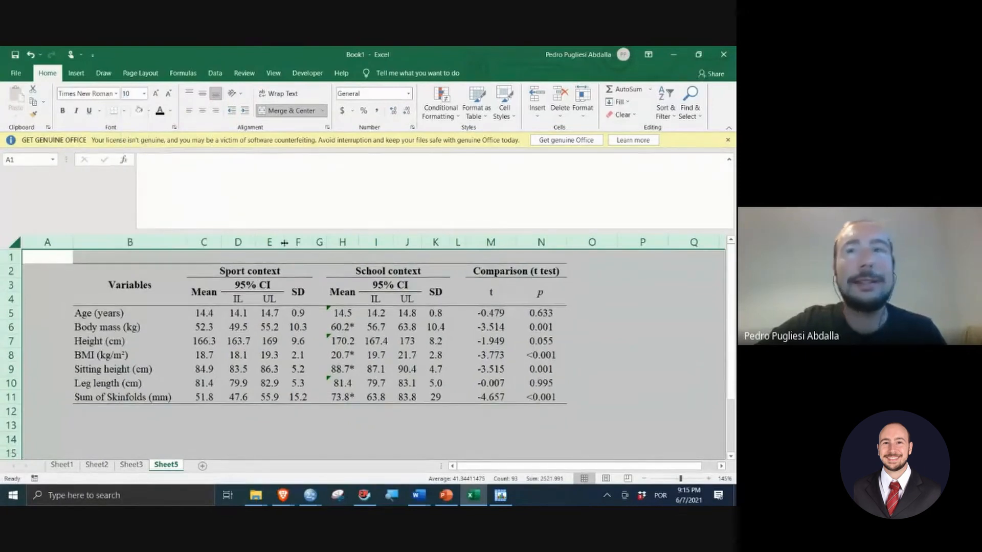
# Step: Autofit all columns to the new font, and widen columns M and N to fit the Comparison (t test) heading
pyautogui.click(11, 246)
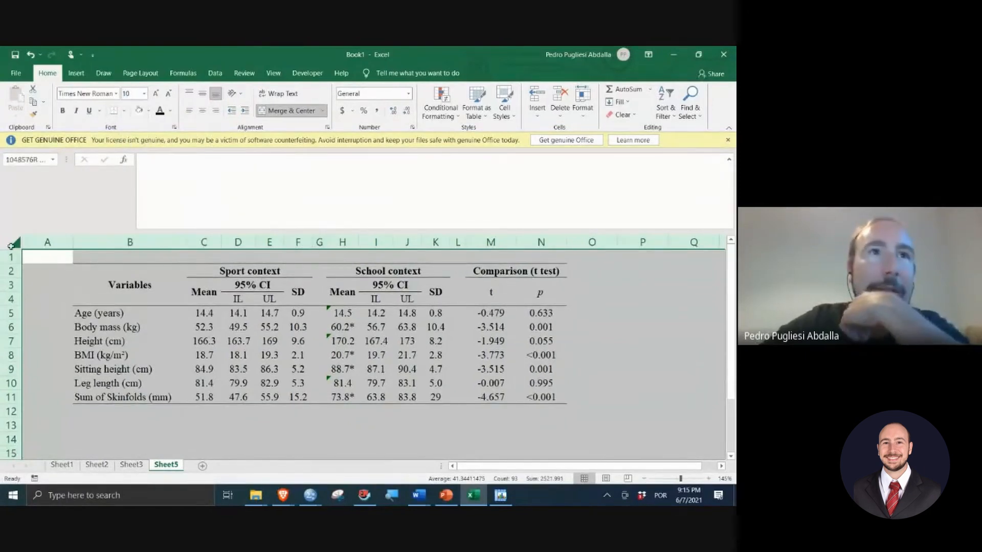
pyautogui.doubleClick(186, 243)
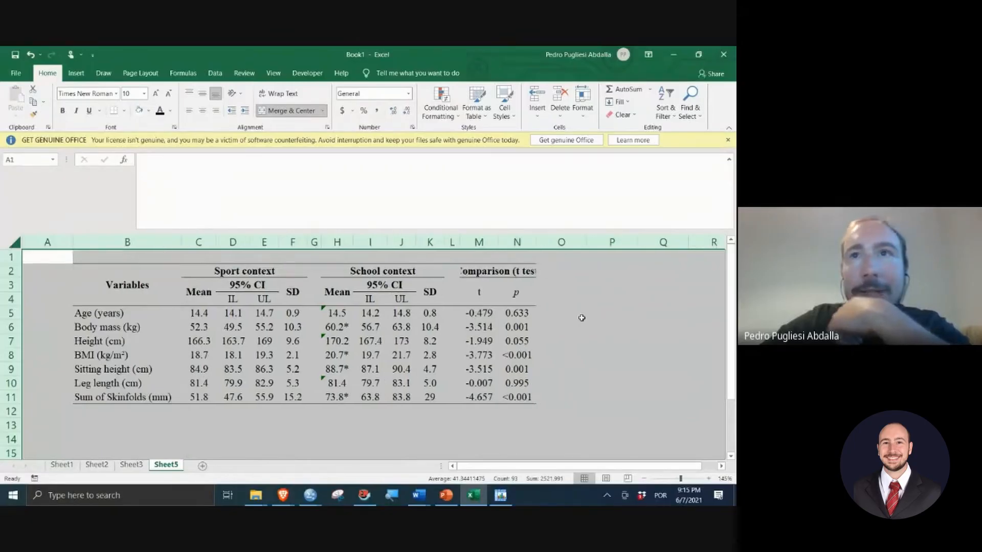
pyautogui.moveTo(488, 241); pyautogui.dragTo(547, 242)
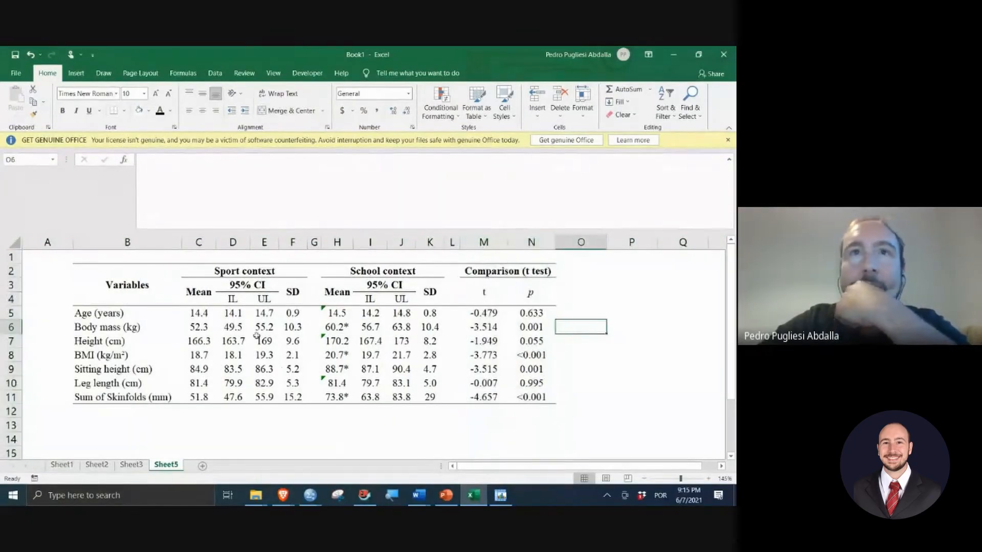
# Step: Copy the reformatted table from the Variables heading through the last p value, B2:N11
pyautogui.moveTo(127, 290); pyautogui.dragTo(545, 399)
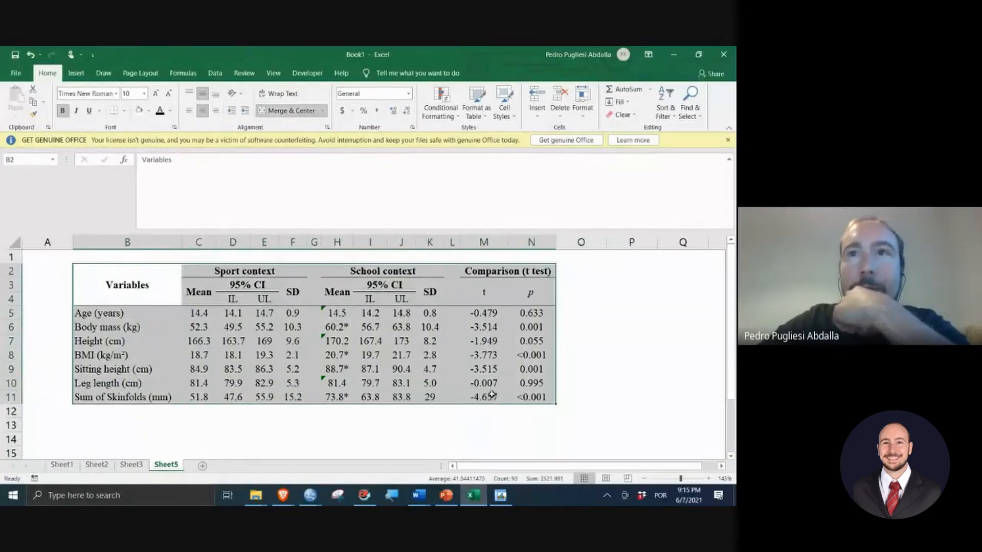
pyautogui.rightClick(492, 398)
pyautogui.click(518, 154)
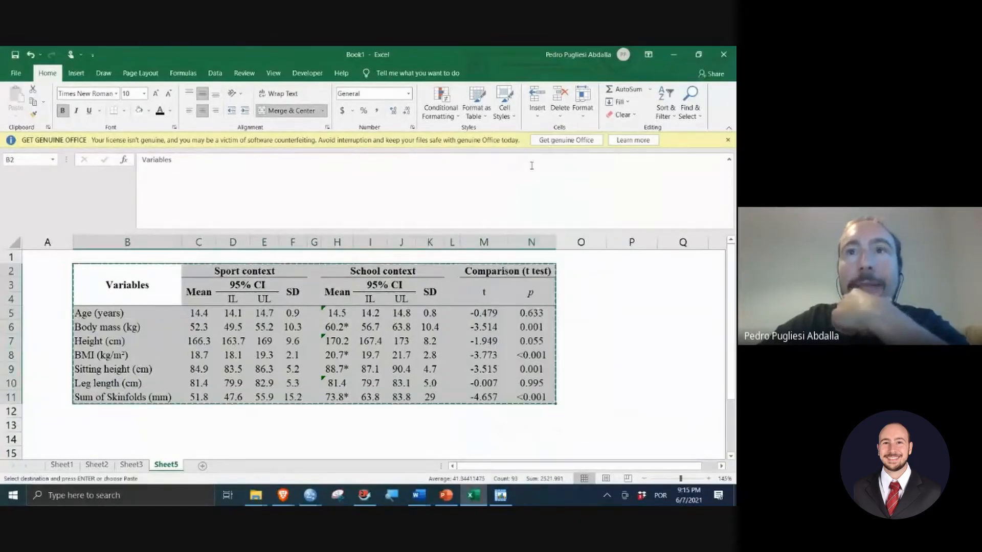
# Step: Switch to Word, delete the old comparison table and paste the reformatted one in its place
pyautogui.moveTo(419, 492)
pyautogui.click(443, 473)
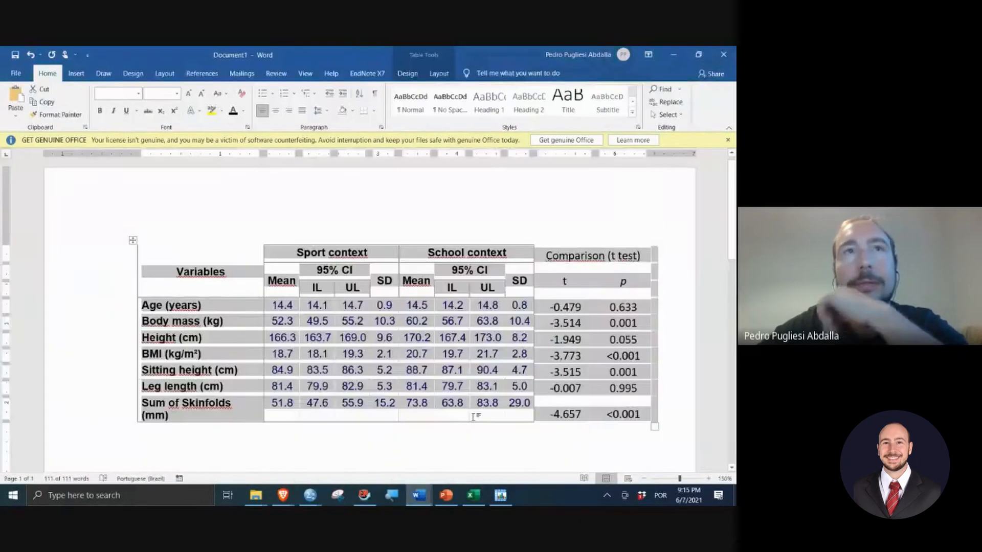
pyautogui.rightClick(133, 240)
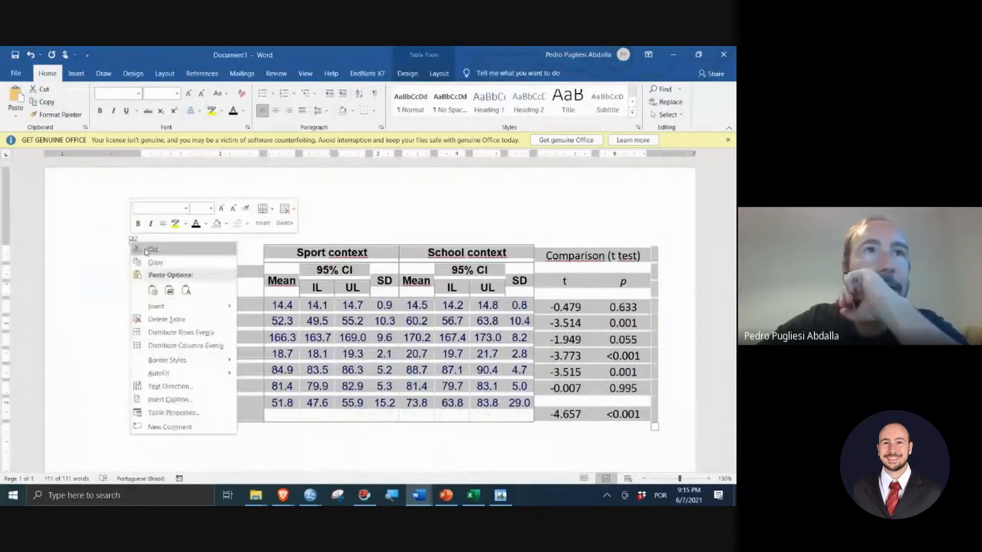
pyautogui.click(187, 320)
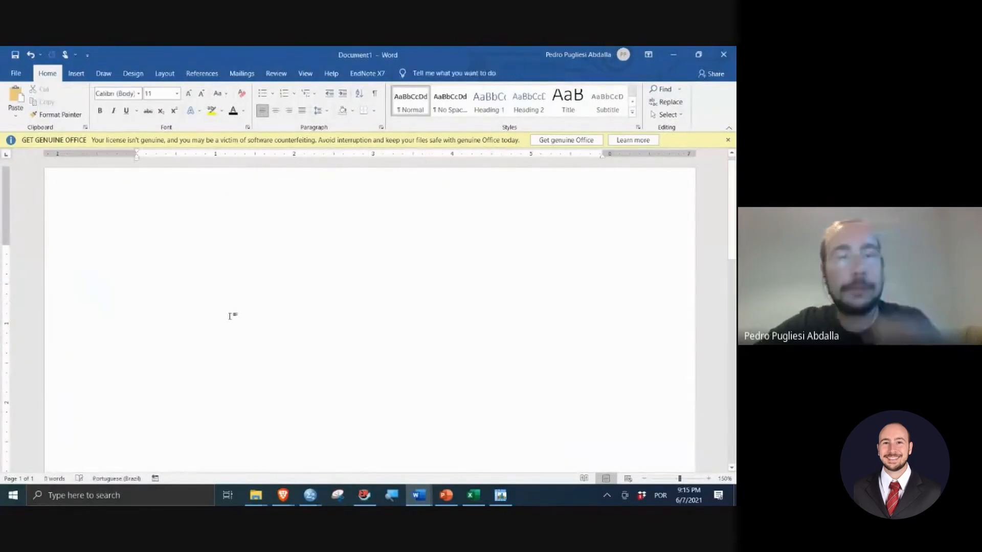
pyautogui.hotkey('ctrl', 'v')
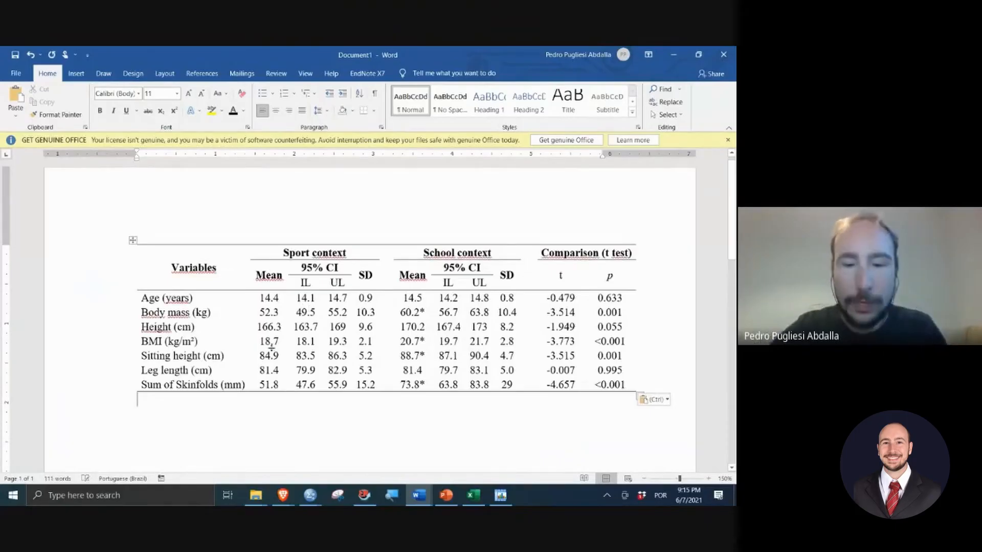
# Step: Add "Note:" on the line below the table and format it in Times New Roman, size 8
pyautogui.write('Note:')
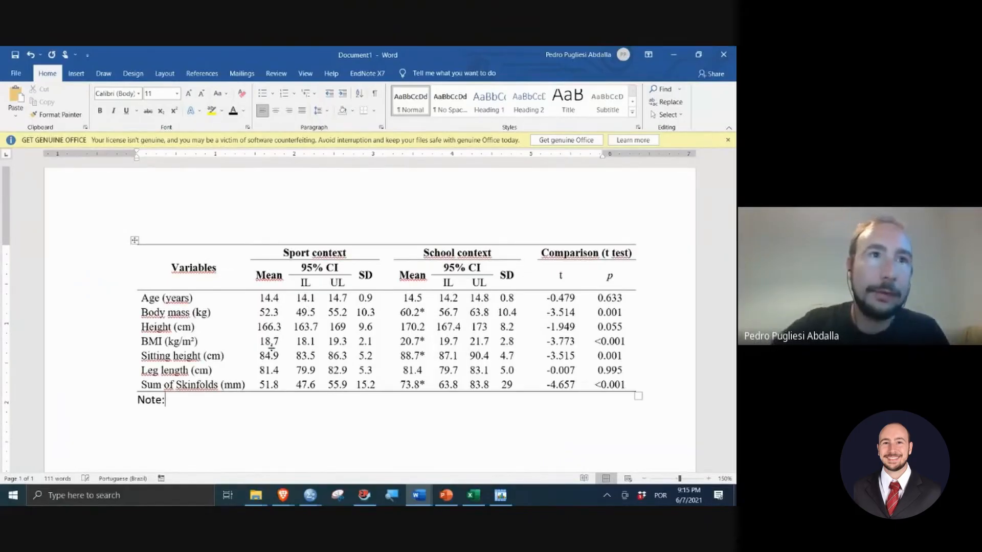
pyautogui.tripleClick(154, 400)
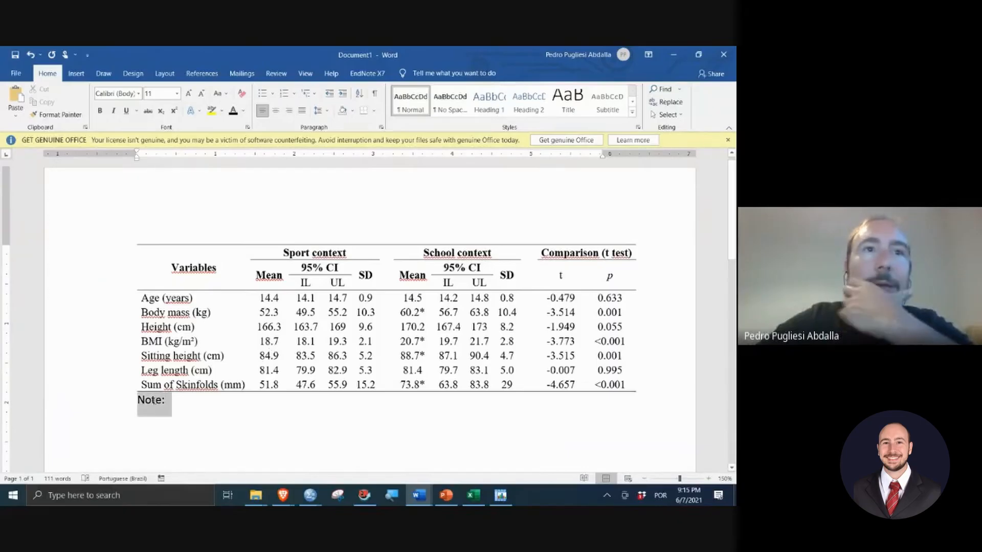
pyautogui.click(140, 96)
pyautogui.click(123, 160)
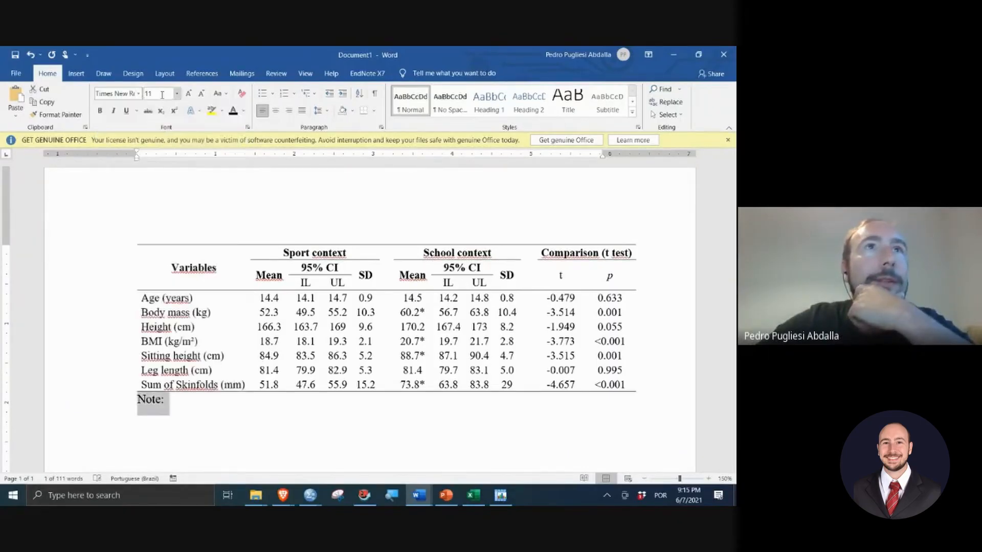
pyautogui.click(197, 97)
pyautogui.click(197, 97)
pyautogui.click(196, 98)
pyautogui.click(183, 398)
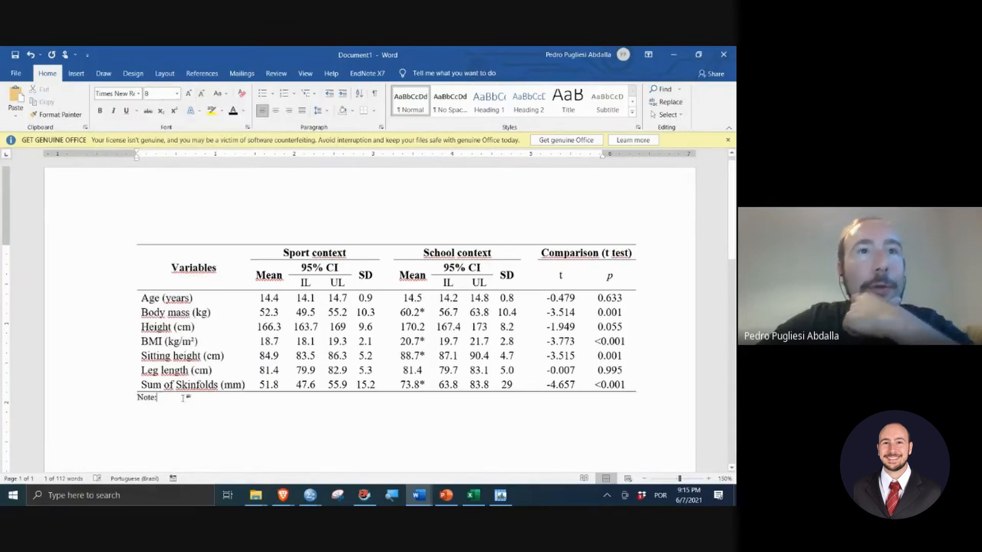
# Step: Italicize the word Note below the table, keeping the text that follows it upright
pyautogui.moveTo(135, 398); pyautogui.dragTo(157, 405)
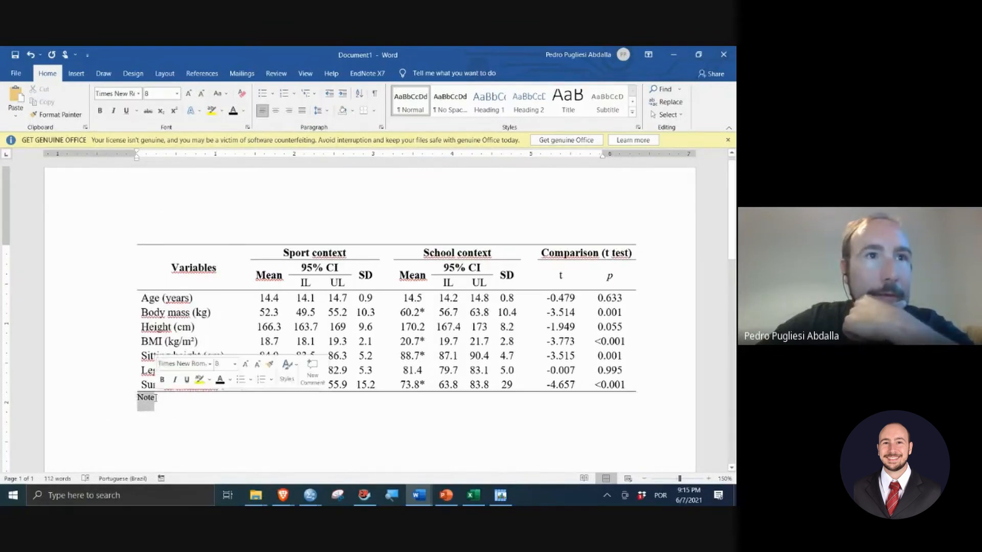
pyautogui.click(113, 110)
pyautogui.click(208, 395)
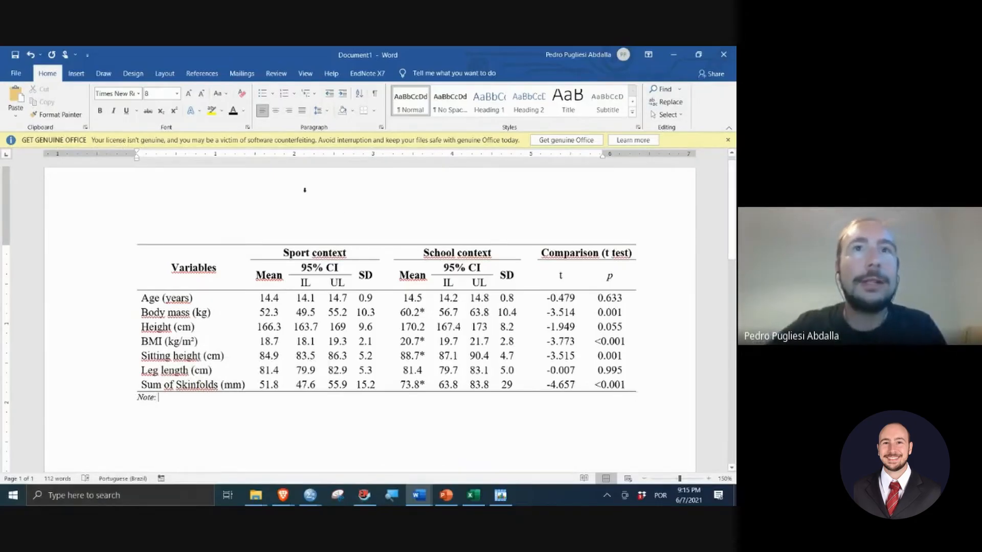
# Step: Begin the table note's abbreviation list with "CI=confidence interval; IL=inferior limit;"
pyautogui.write('CI')
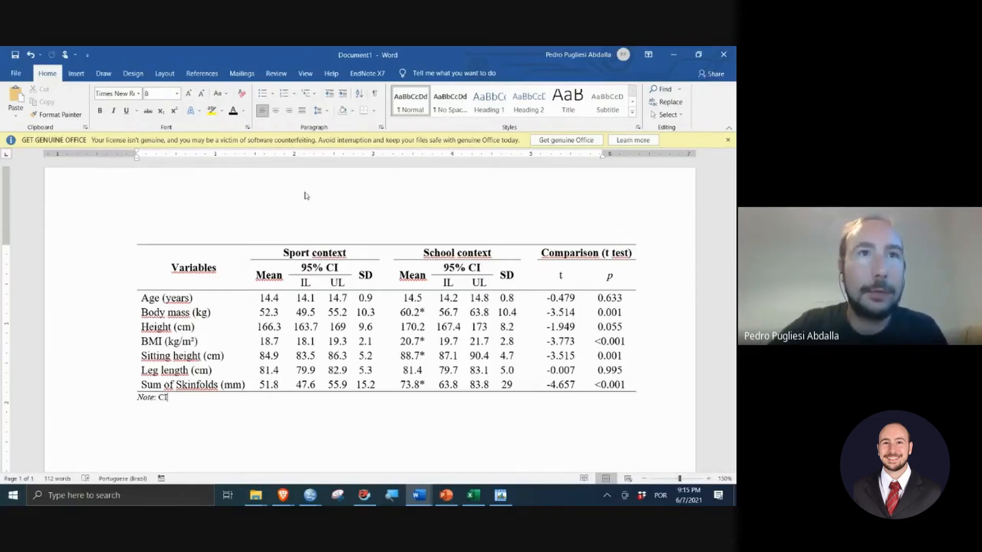
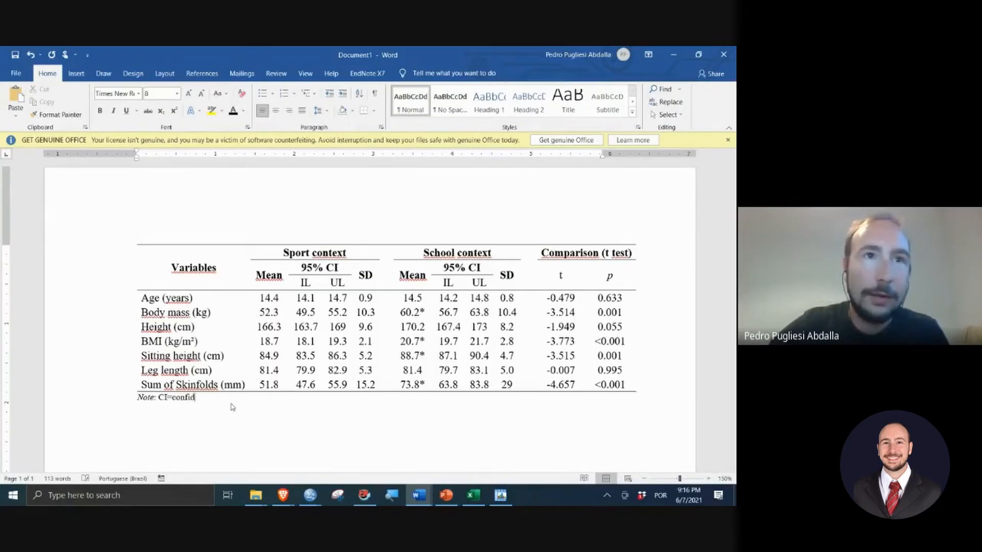
pyautogui.write('int')
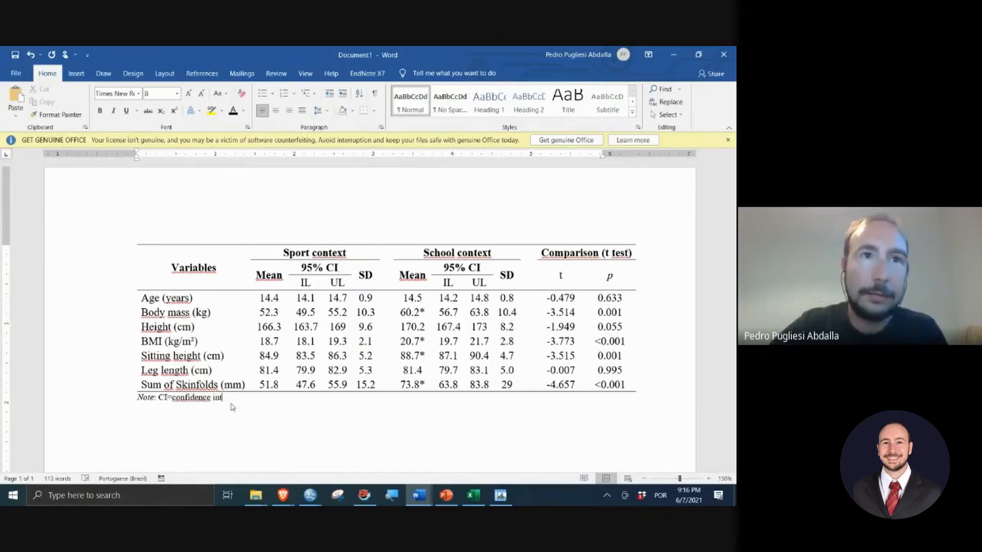
pyautogui.write('erval; IL=')
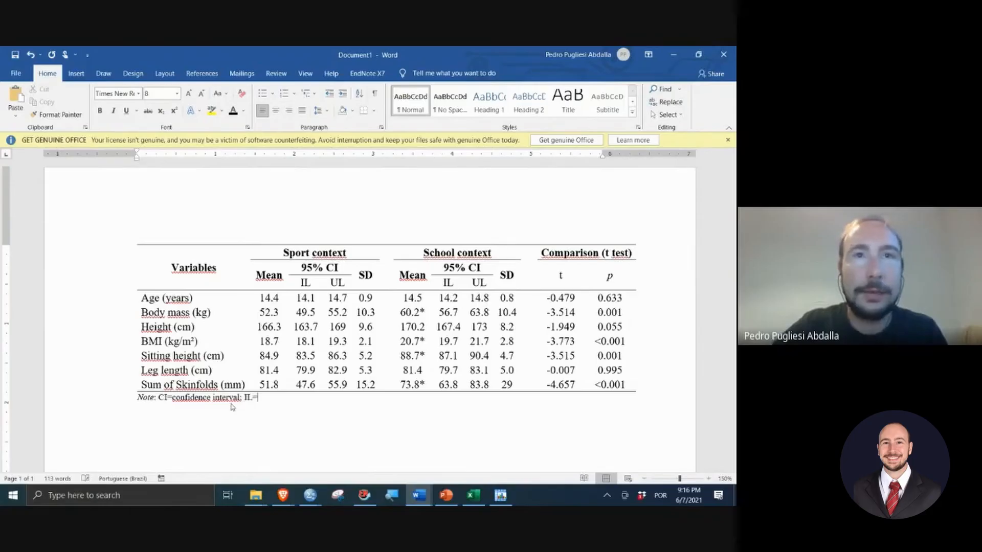
pyautogui.write('inferior limit')
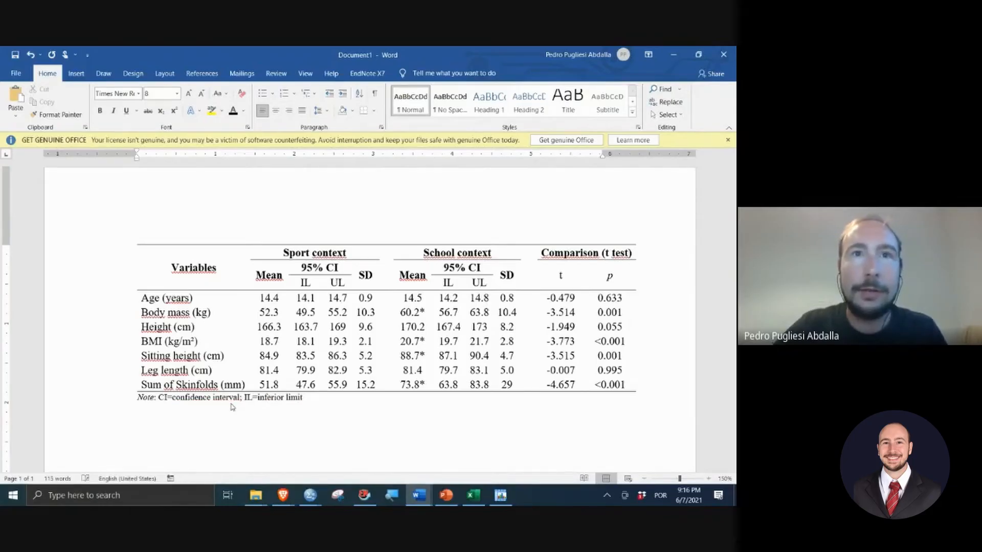
pyautogui.write('; ')
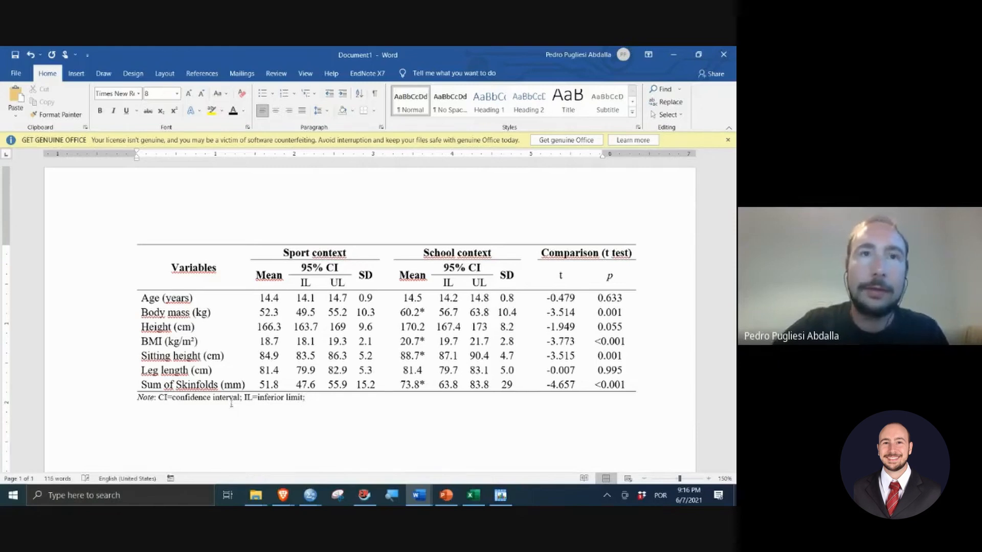
pyautogui.write('i')
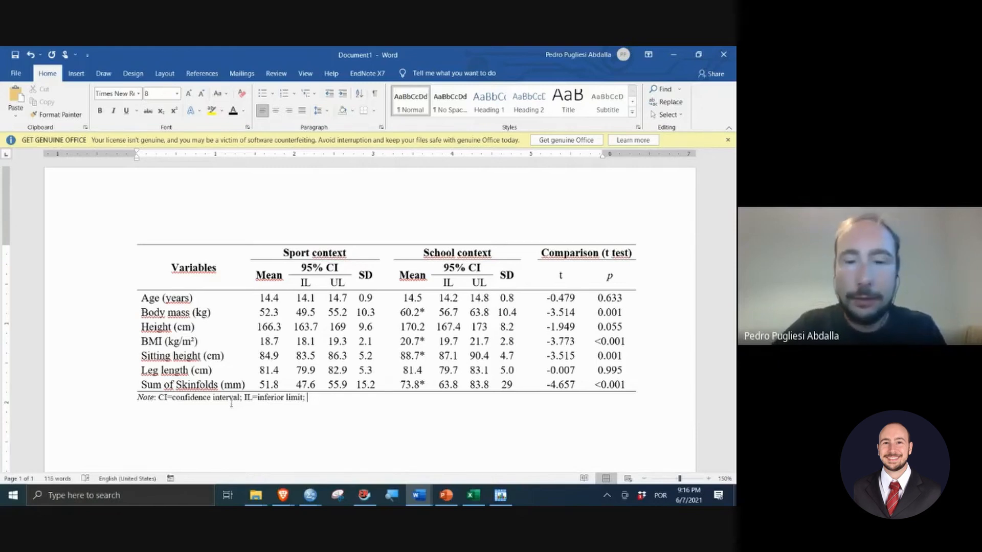
# Step: Continue the table note with "UL=superior limit; SD=standard deviation"
pyautogui.write('UL=')
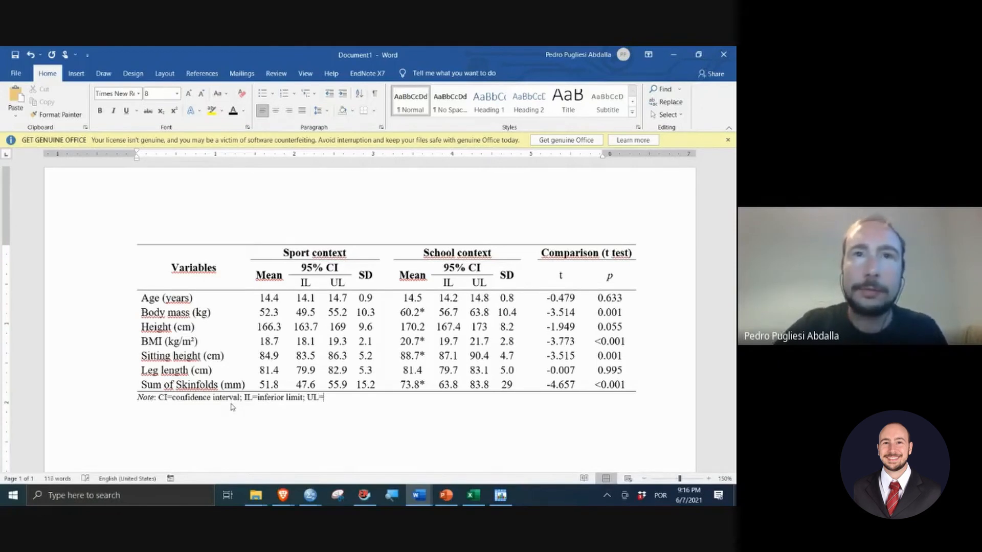
pyautogui.write('supperior ')
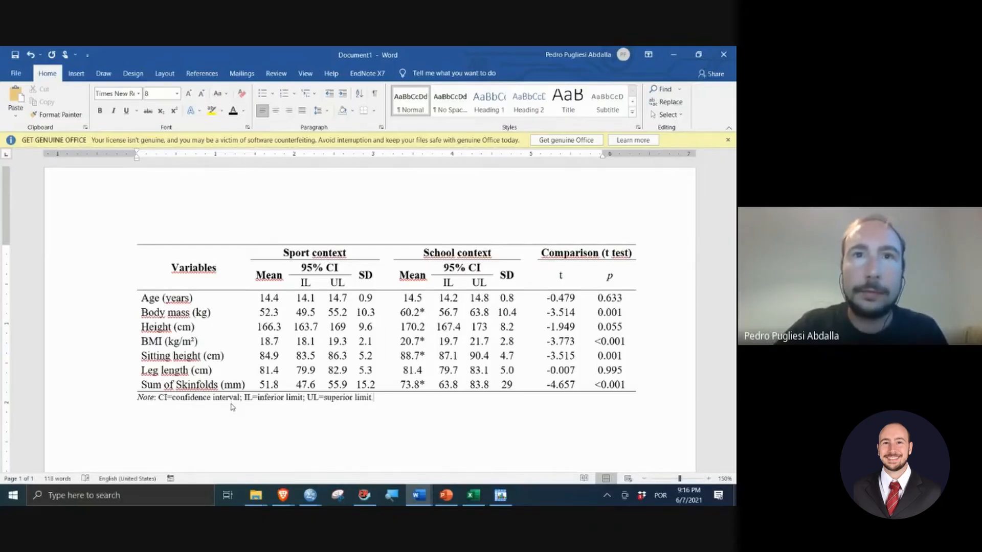
pyautogui.write('limit; SD')
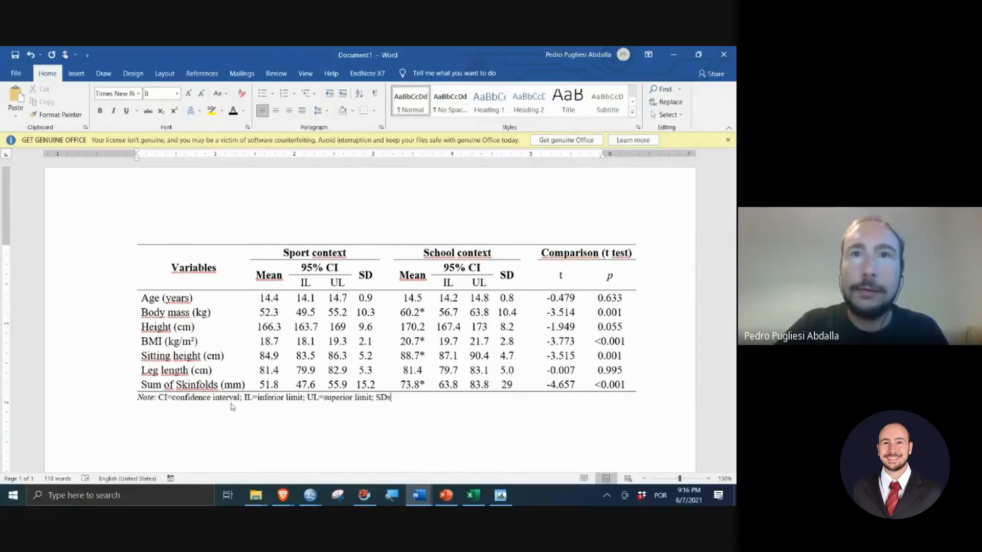
pyautogui.write('=standard')
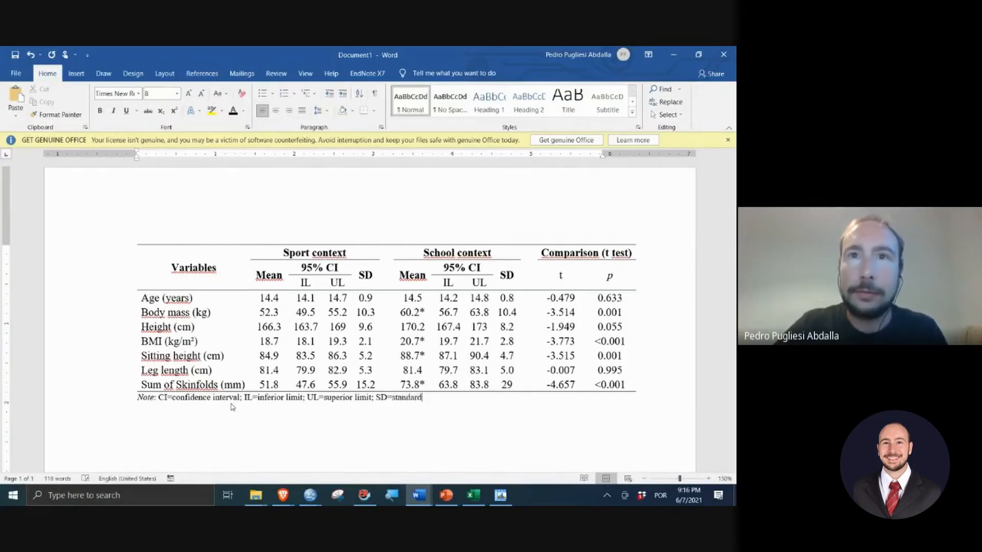
pyautogui.write(' deviation')
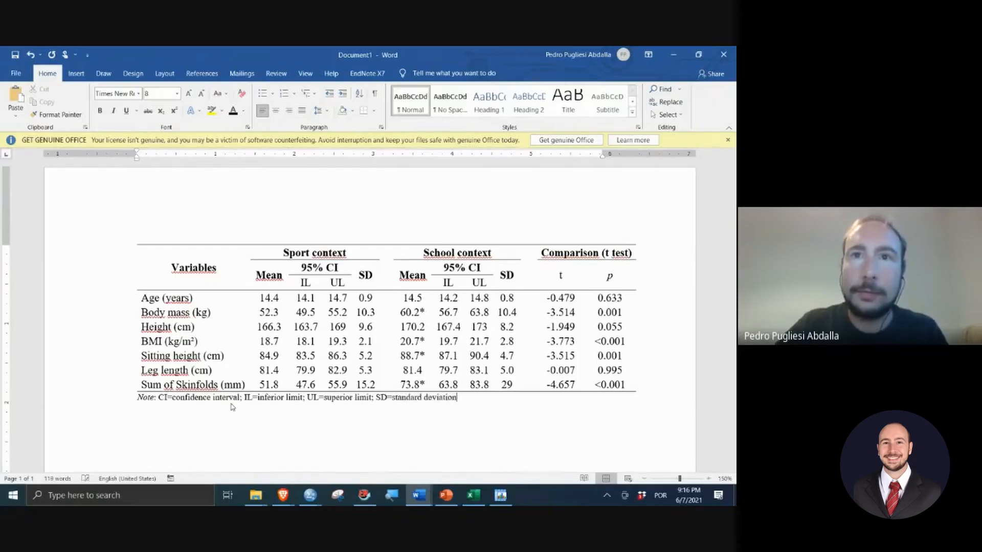
# Step: Complete the note with "; p=statistical significance", setting only the letter p in italics
pyautogui.write('; p')
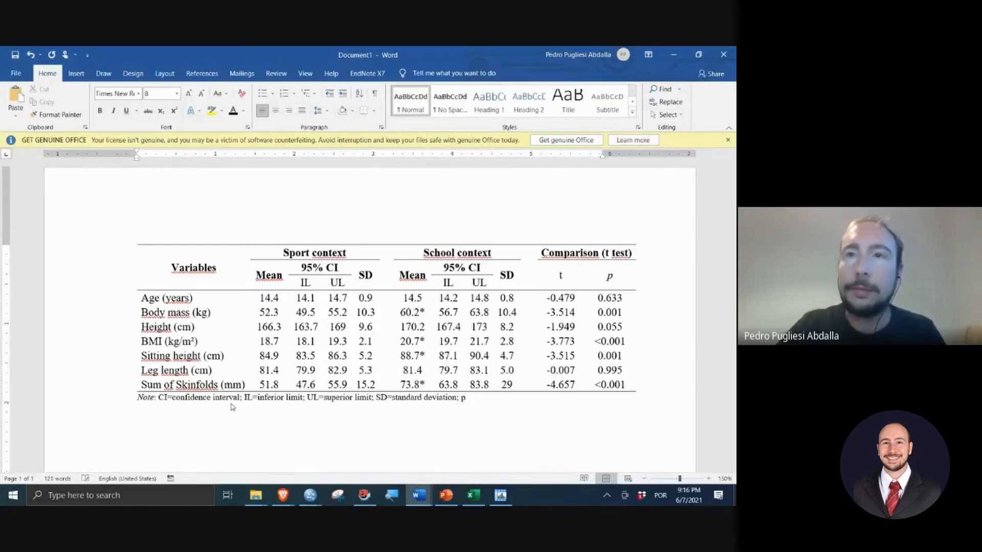
pyautogui.hotkey('shift', 'Left')
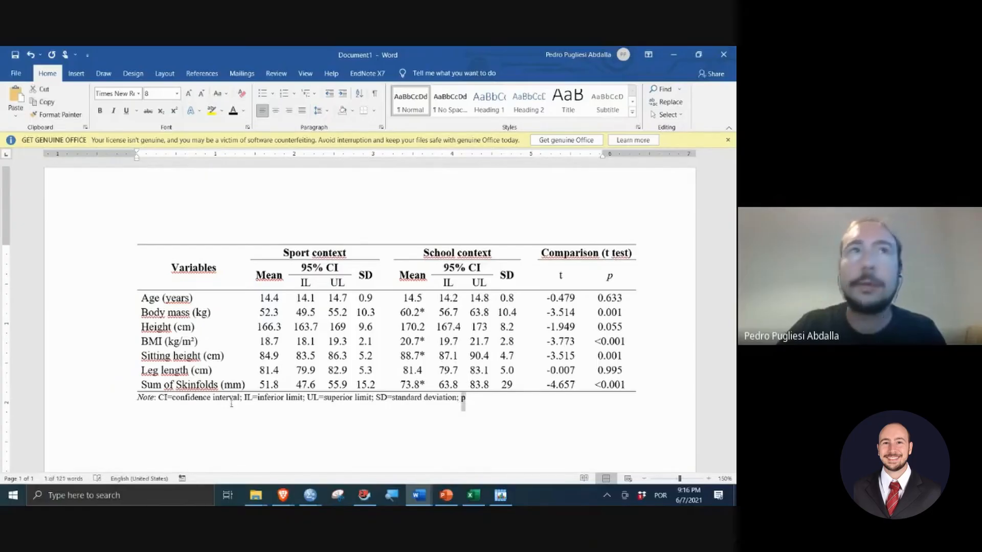
pyautogui.click(112, 110)
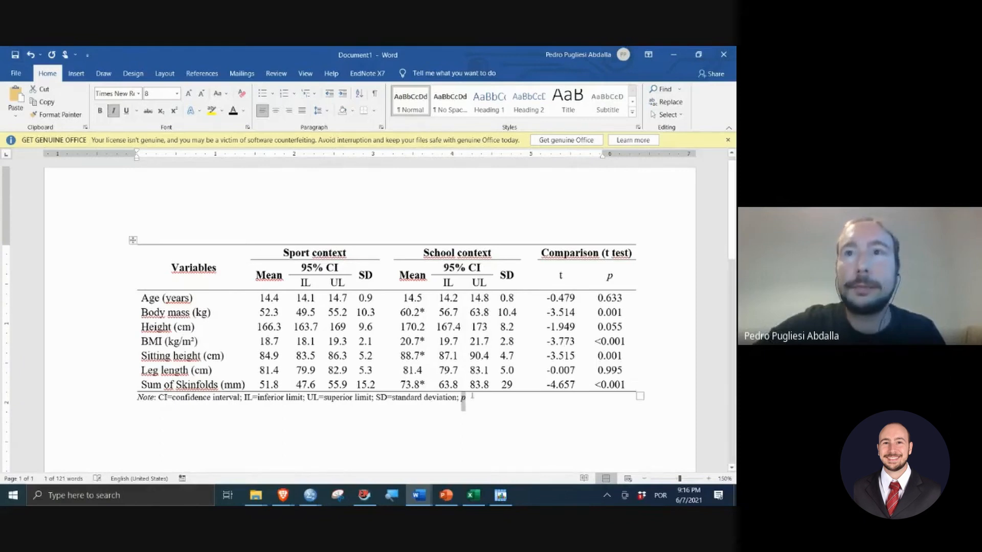
pyautogui.press('Right')
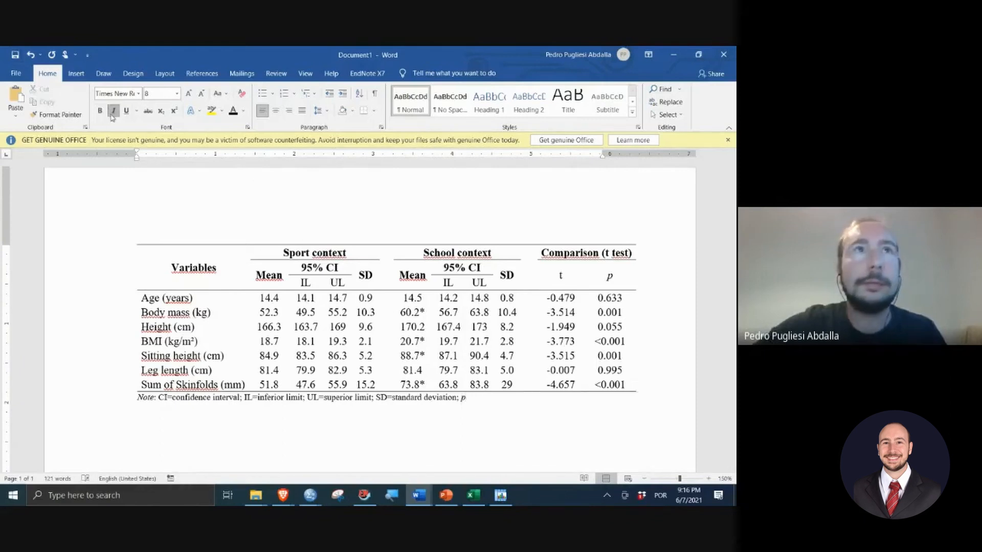
pyautogui.click(112, 111)
pyautogui.write('=sta')
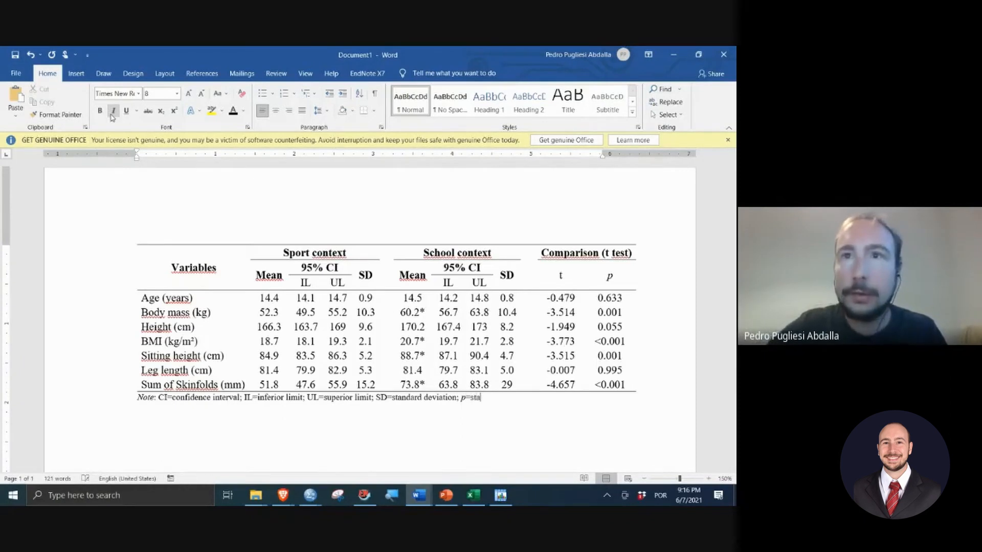
pyautogui.write('tistical sign')
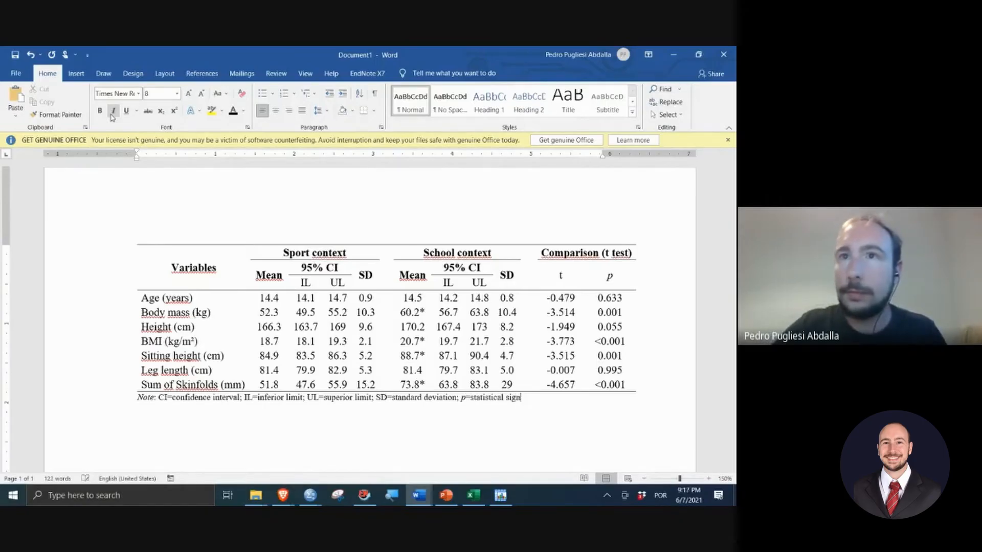
pyautogui.write('ificance')
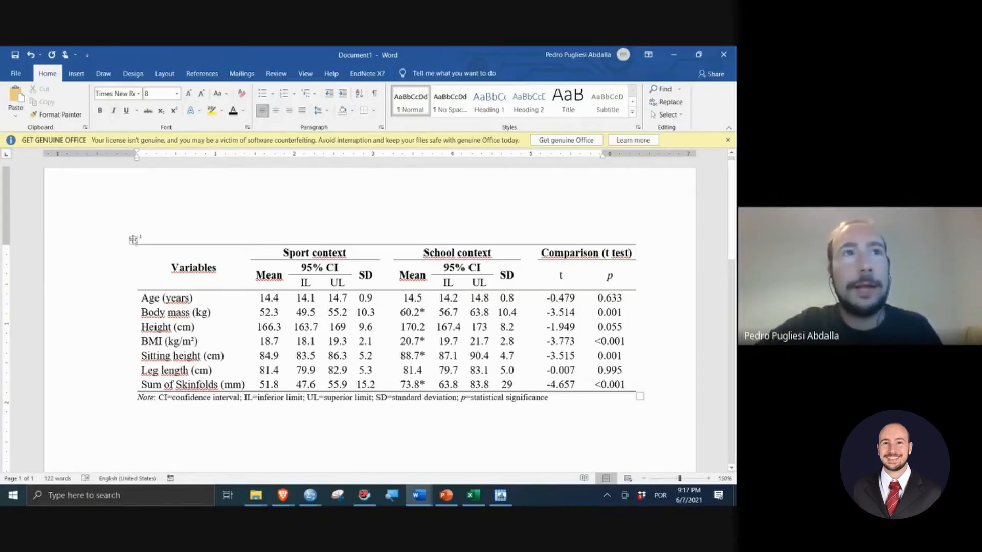
# Step: Delete the table, insert two blank lines above the note, and paste the table again on the second line
pyautogui.click(133, 239)
pyautogui.press('BackSpace')
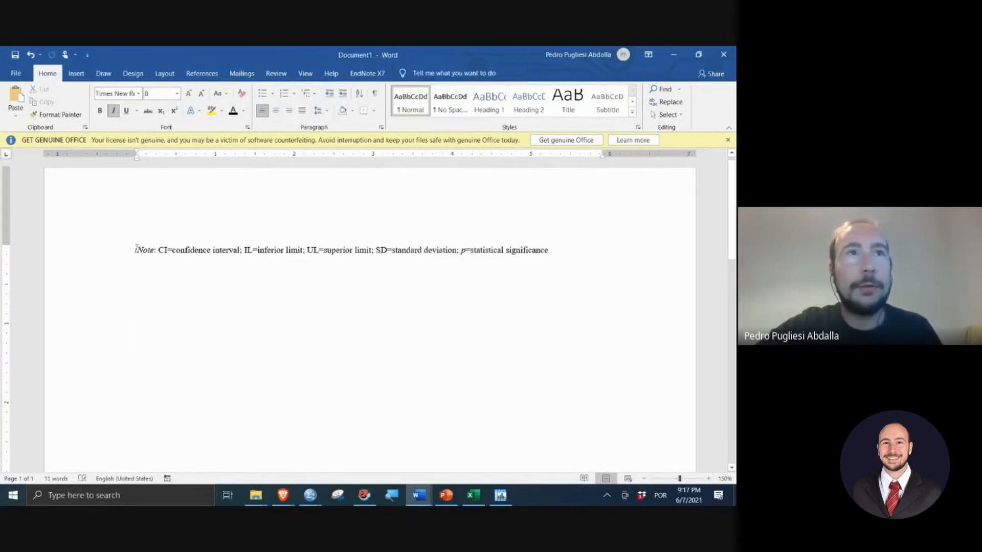
pyautogui.press('Return')
pyautogui.press('Return')
pyautogui.press('Up')
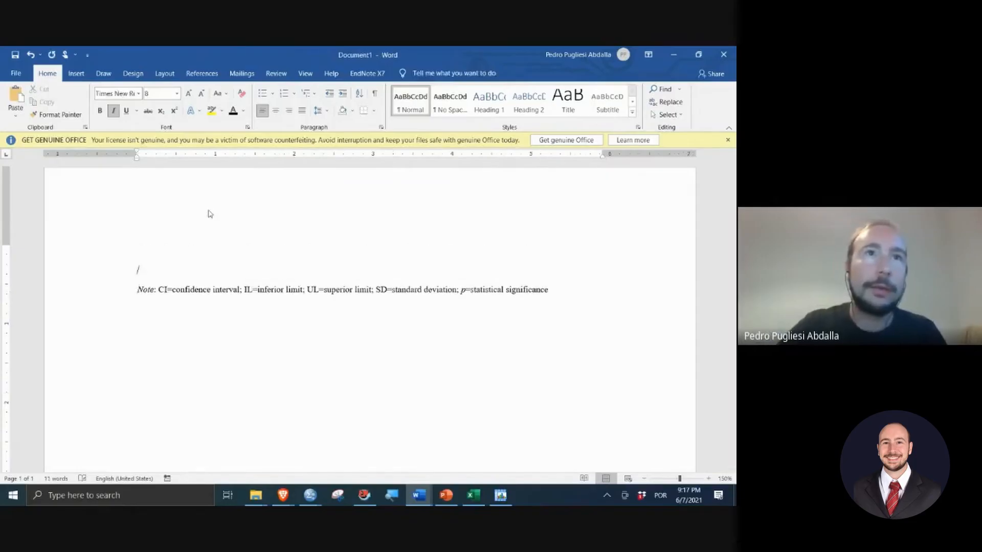
pyautogui.hotkey('ctrl', 'v')
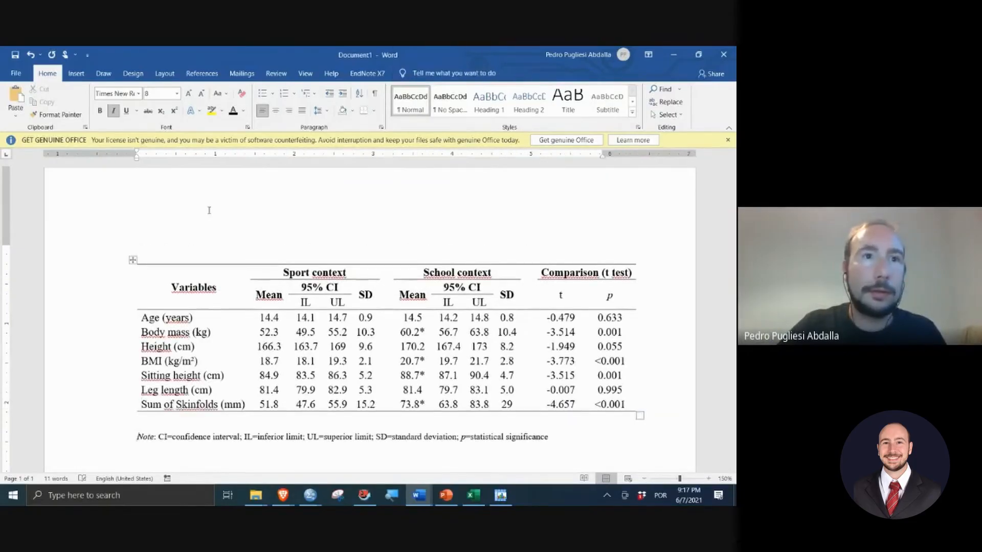
# Step: Set the blank line above the table to non-italic text at size 12
pyautogui.press('Up')
pyautogui.press('Up')
pyautogui.press('Up')
pyautogui.press('Up')
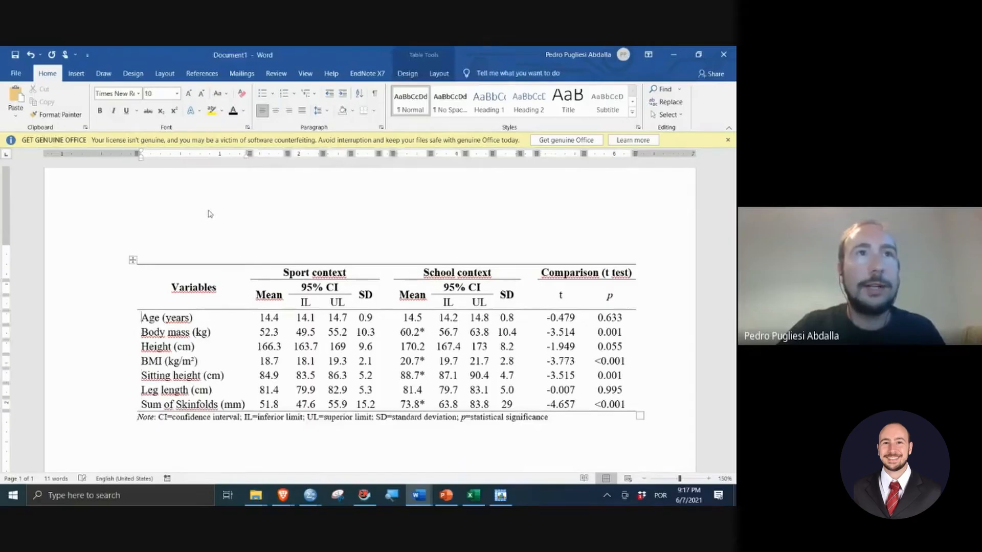
pyautogui.press('Up')
pyautogui.press('Up')
pyautogui.press('Up')
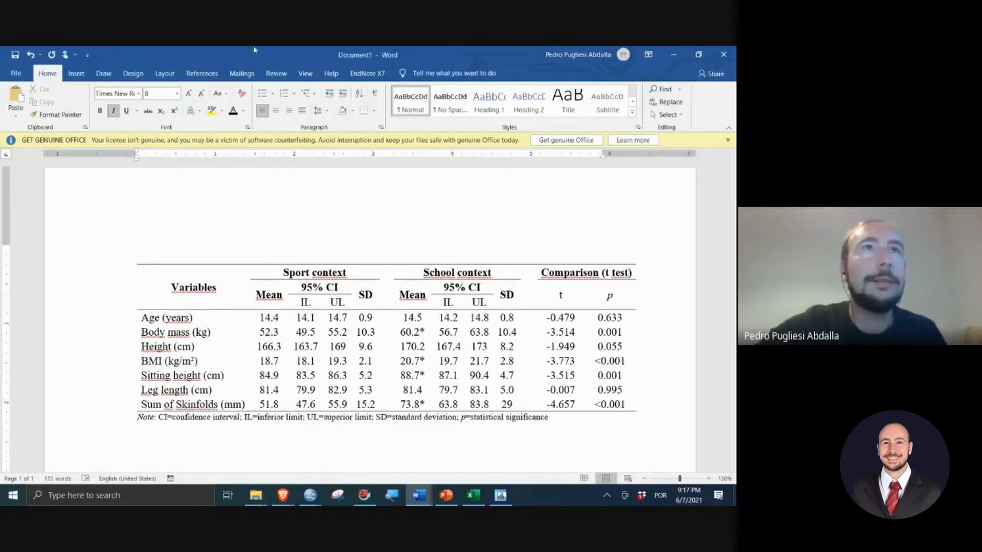
pyautogui.click(115, 110)
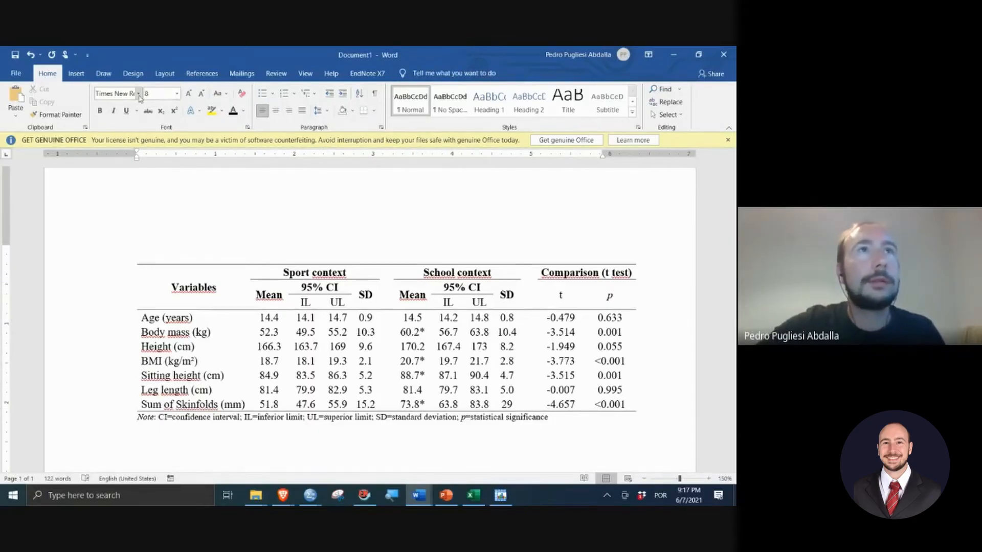
pyautogui.click(138, 94)
pyautogui.click(139, 96)
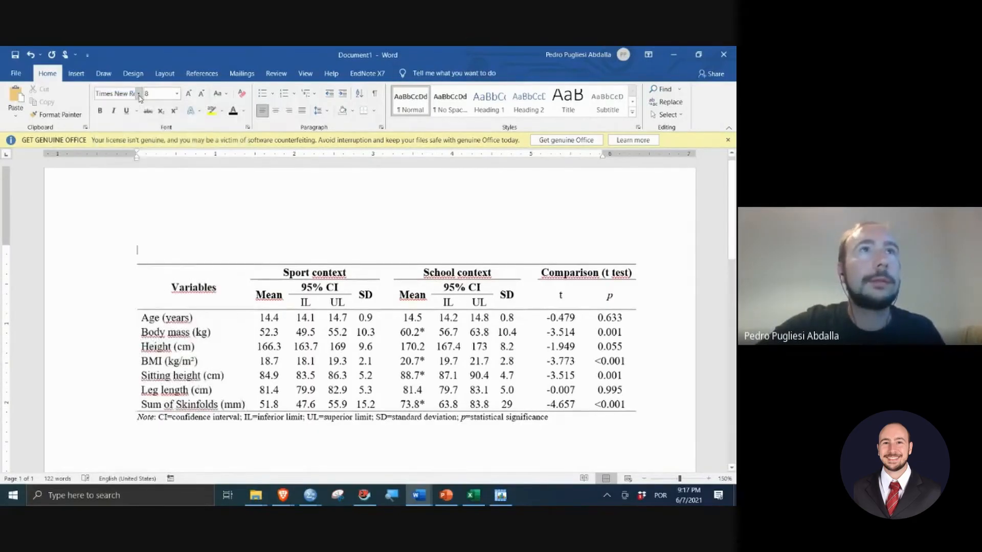
pyautogui.click(189, 93)
pyautogui.click(189, 94)
pyautogui.click(189, 93)
pyautogui.click(188, 94)
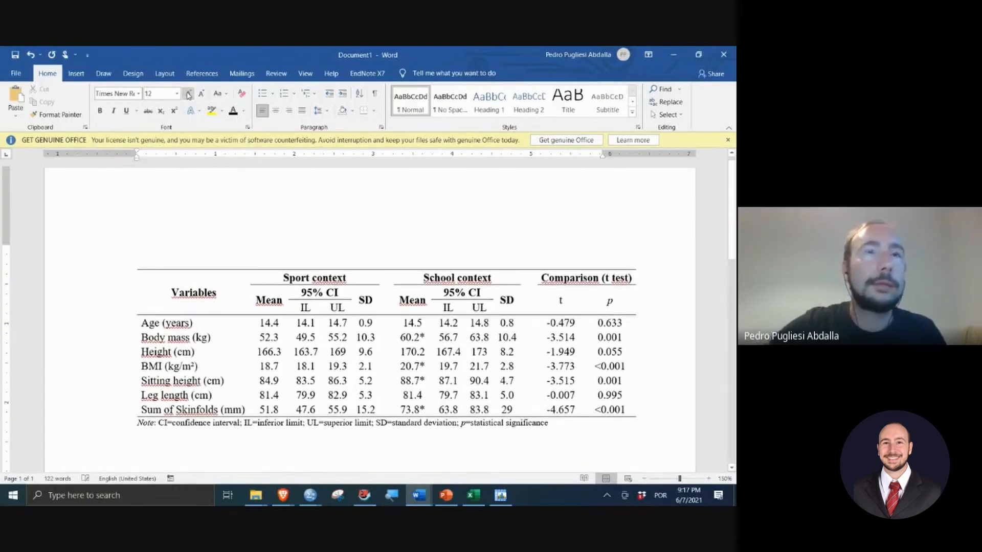
# Step: Begin the caption on the line above the table with "Table 1."
pyautogui.write('Table')
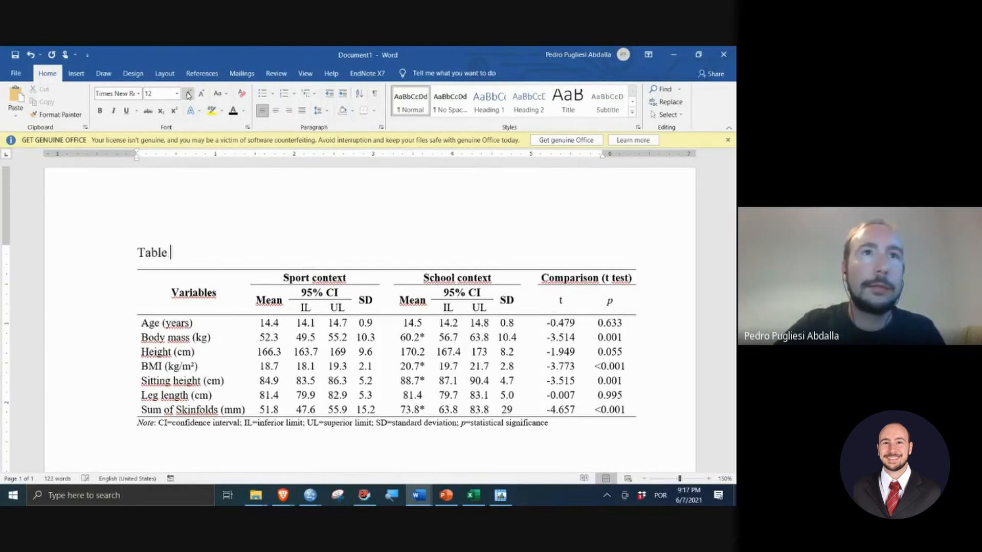
pyautogui.write('.1. St')
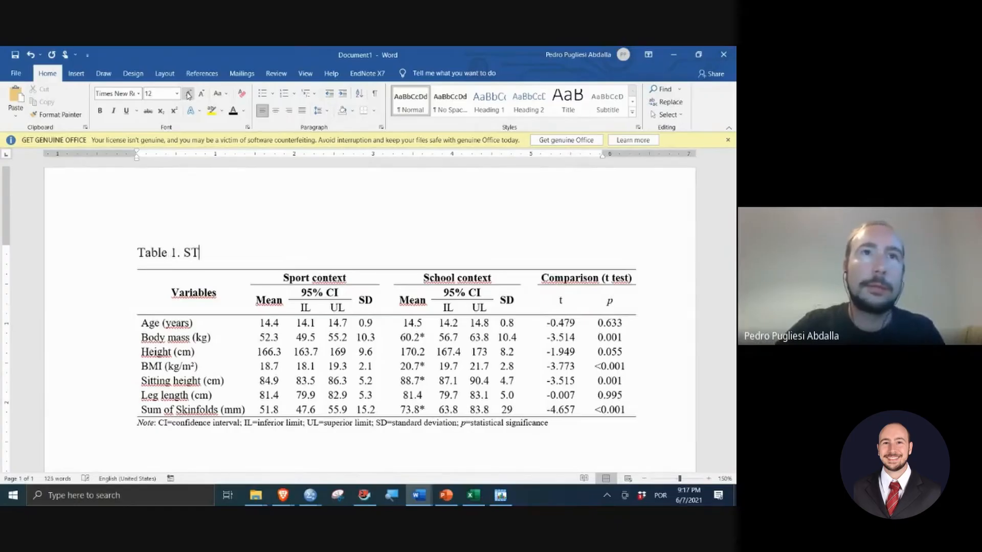
pyautogui.press('BackSpace')
pyautogui.press('BackSpace')
# Step: Complete the caption with "Descriptive analysis." and set only its "Table 1" label in bold
pyautogui.write('Descritpiv')
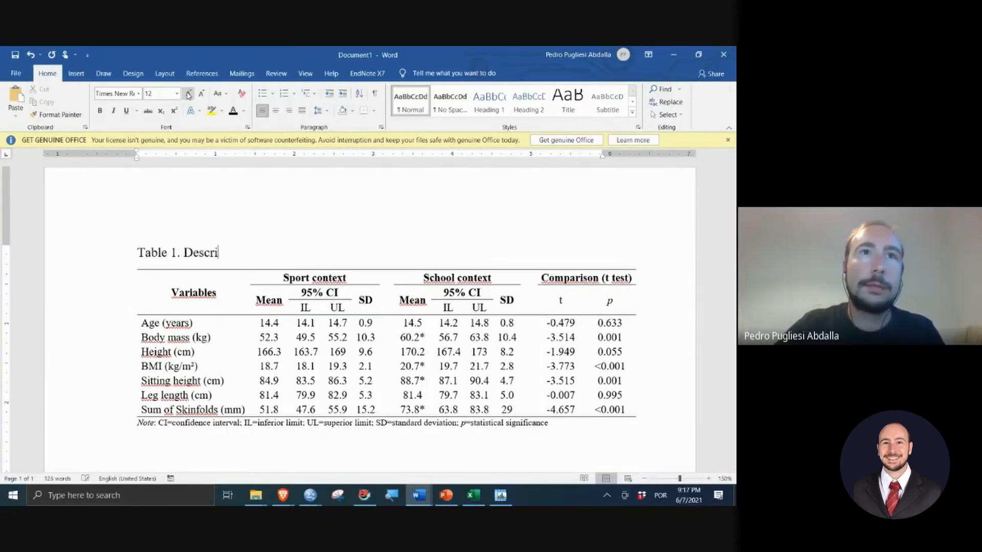
pyautogui.press('BackSpace')
pyautogui.press('BackSpace')
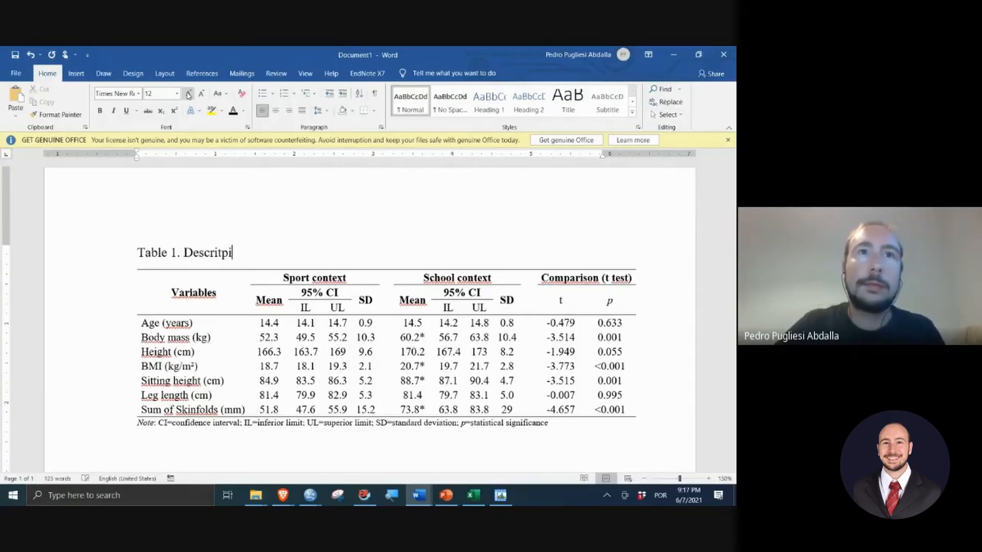
pyautogui.write('tive')
pyautogui.press('BackSpace')
pyautogui.press('BackSpace')
pyautogui.press('BackSpace')
pyautogui.press('BackSpace')
pyautogui.press('BackSpace')
pyautogui.press('BackSpace')
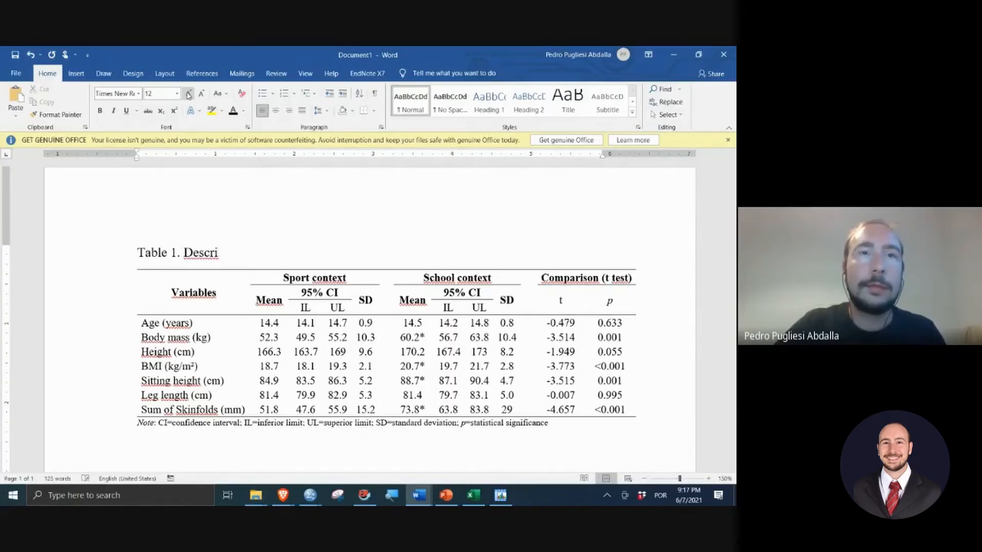
pyautogui.write('prti')
pyautogui.press('BackSpace')
pyautogui.press('BackSpace')
pyautogui.press('BackSpace')
pyautogui.write('tive ')
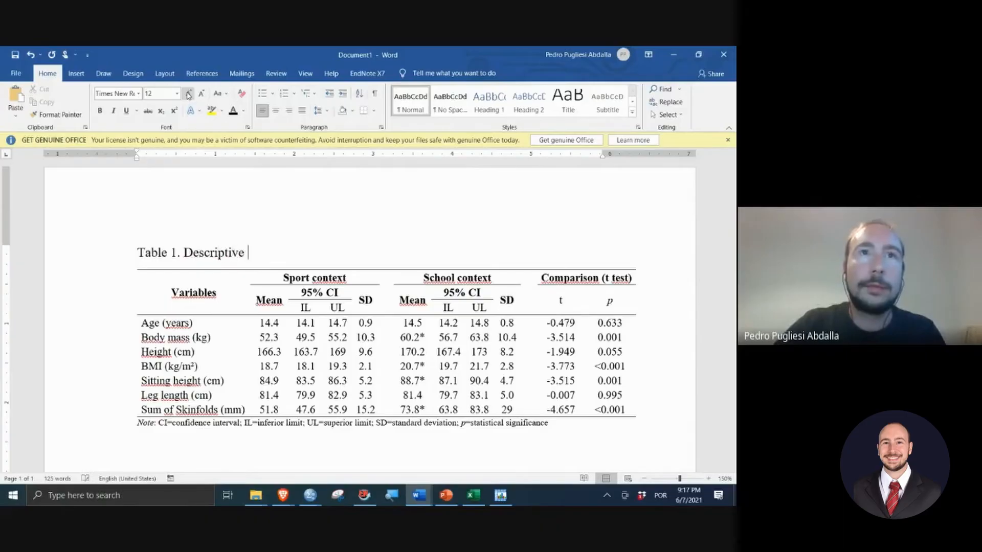
pyautogui.write('analysis.')
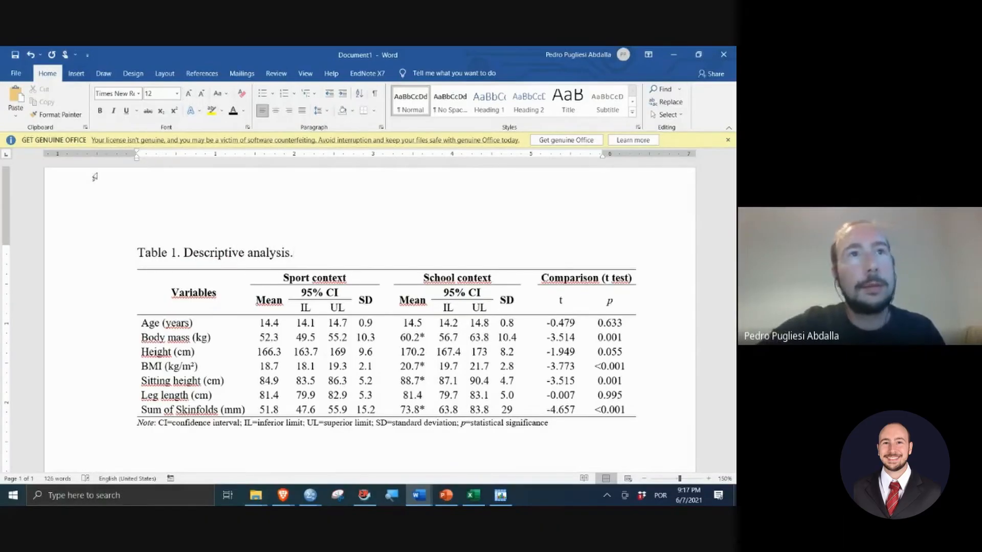
pyautogui.moveTo(137, 252); pyautogui.dragTo(177, 251)
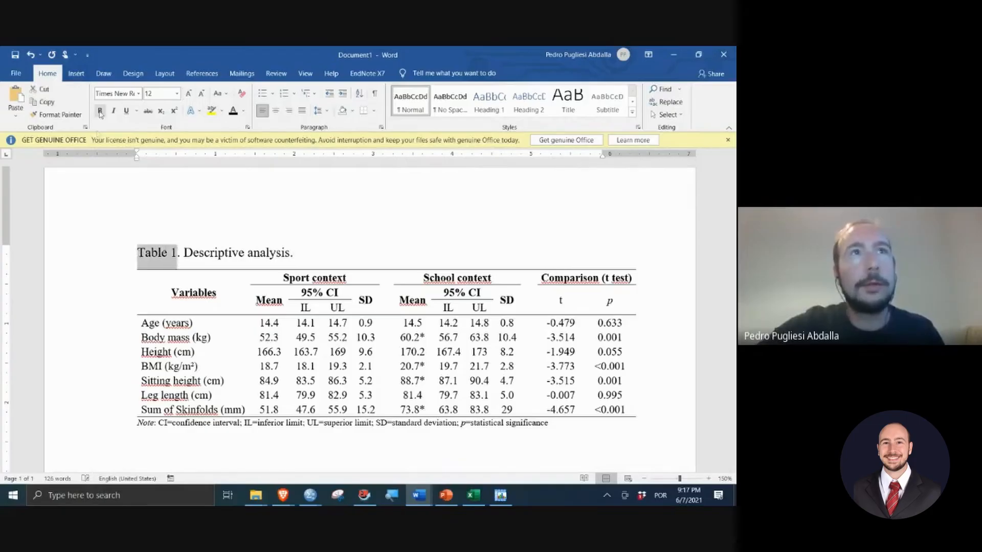
pyautogui.click(100, 111)
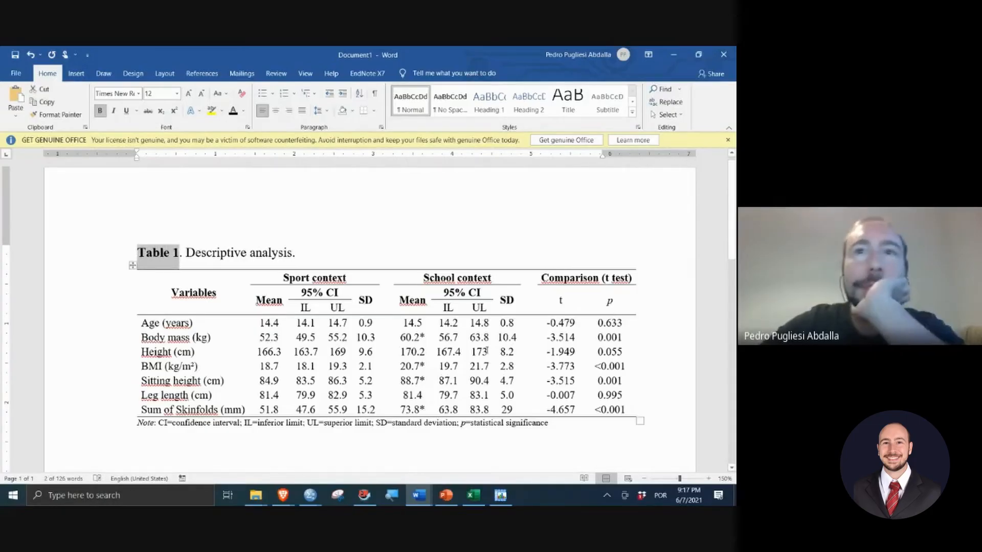
# Step: Try superscripting the four asterisks beside the School context means directly, and undo that formatting
pyautogui.scroll(-1, 512, 349)
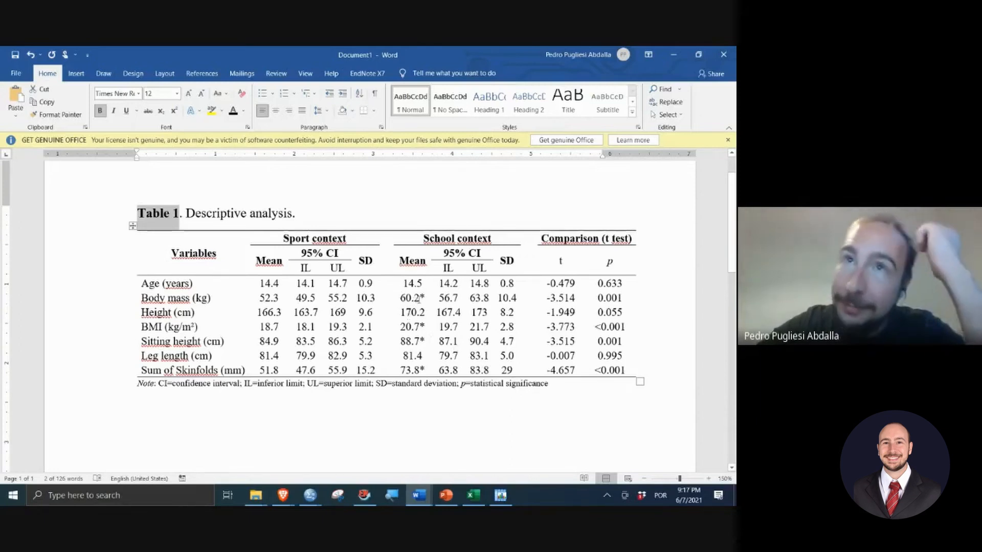
pyautogui.moveTo(420, 299); pyautogui.dragTo(430, 369)
pyautogui.click(421, 300)
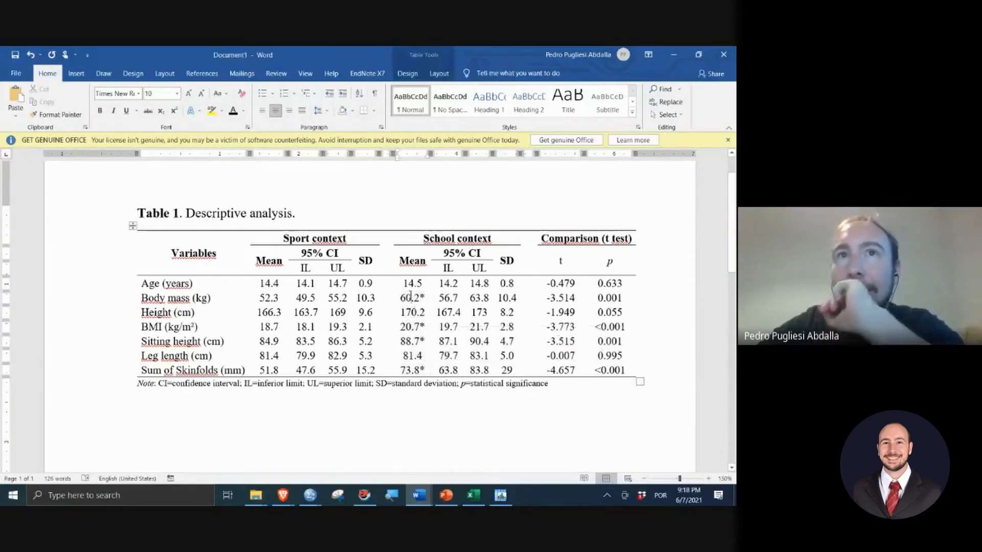
pyautogui.moveTo(420, 301); pyautogui.dragTo(428, 300)
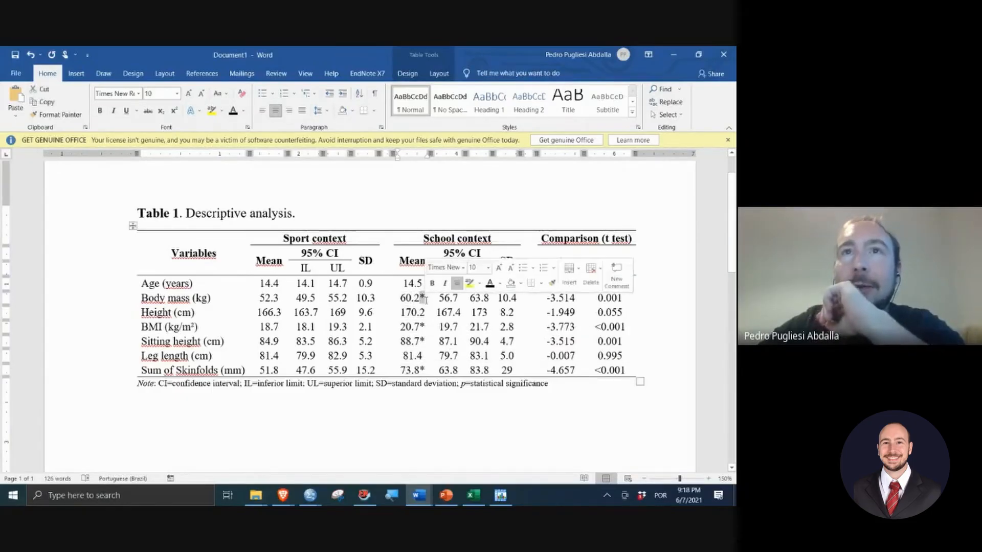
pyautogui.click(429, 300)
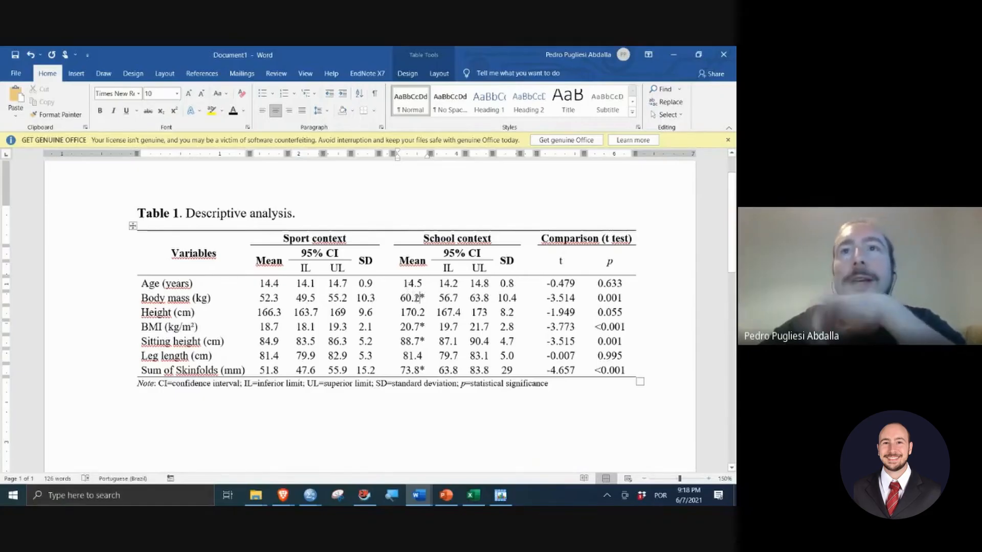
pyautogui.moveTo(420, 298); pyautogui.dragTo(426, 374)
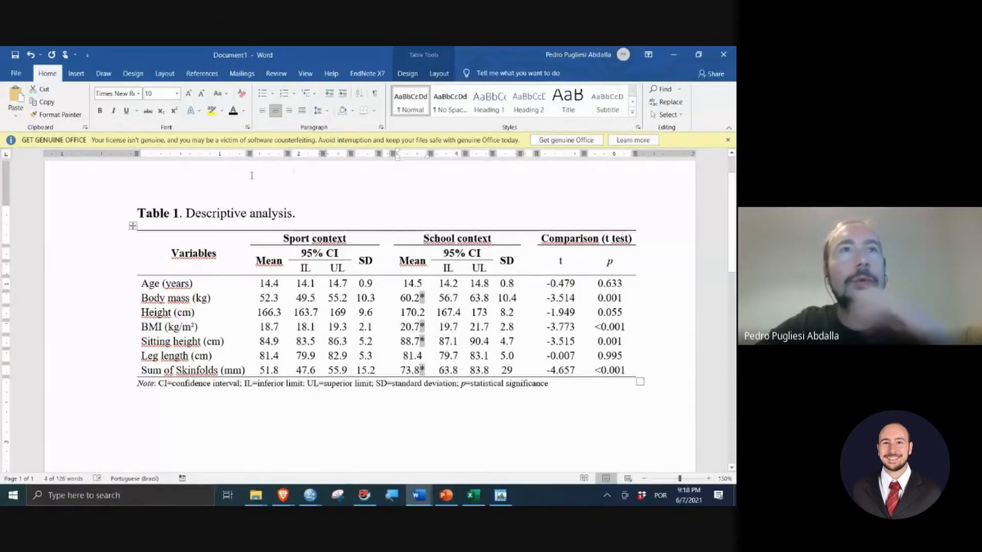
pyautogui.click(174, 111)
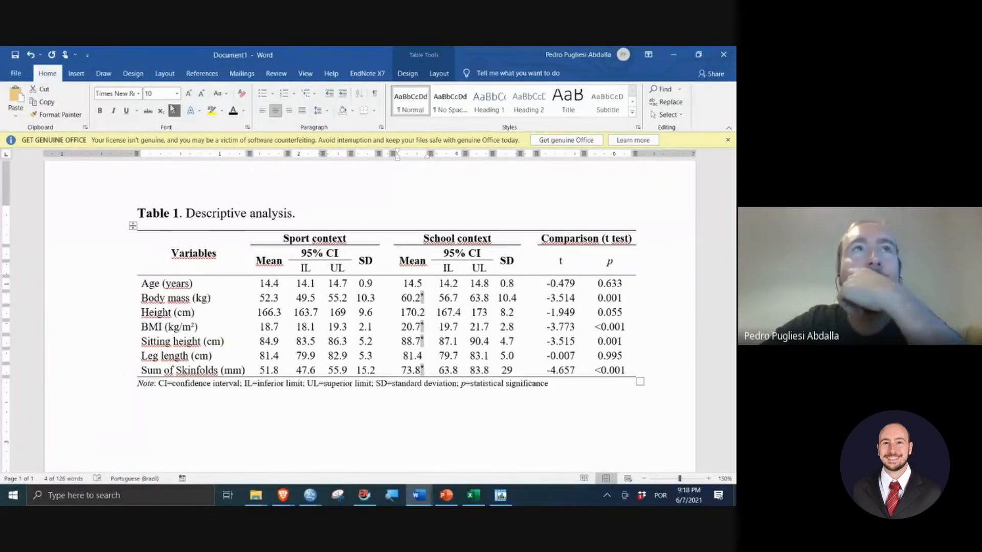
pyautogui.click(31, 54)
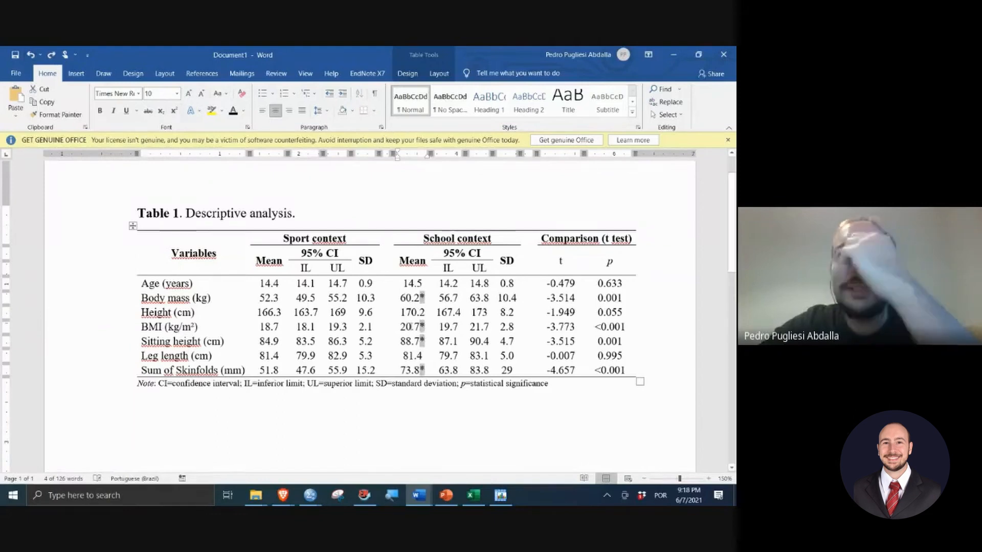
# Step: Set up a replacement limited to the School context Mean values, searching for "*" and clearing the old replacement text
pyautogui.moveTo(424, 283); pyautogui.dragTo(422, 371)
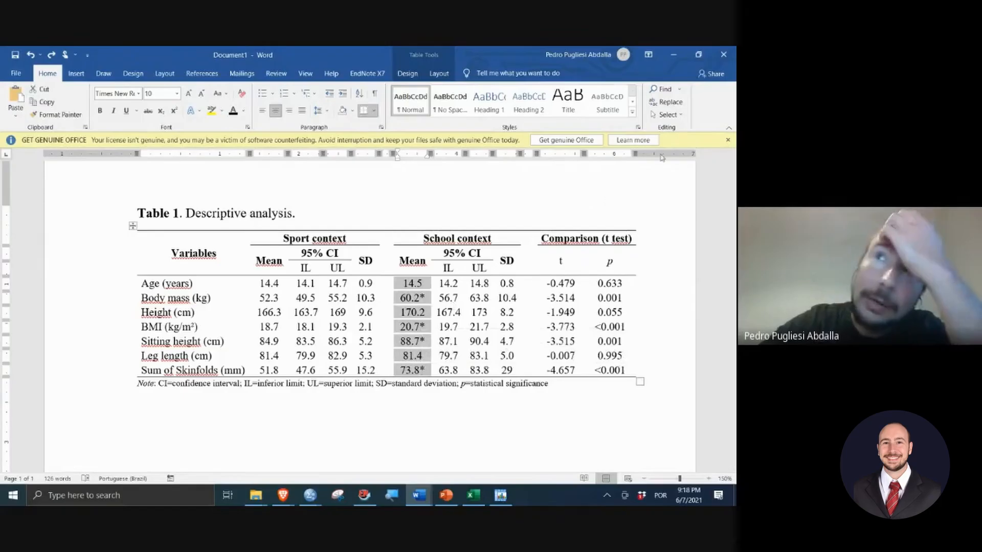
pyautogui.click(667, 101)
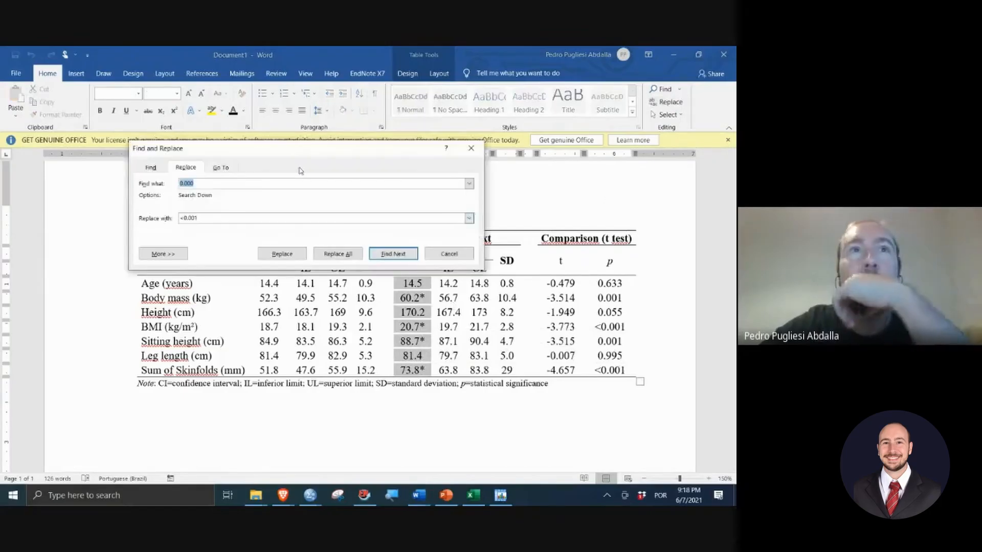
pyautogui.moveTo(276, 149); pyautogui.dragTo(352, 269)
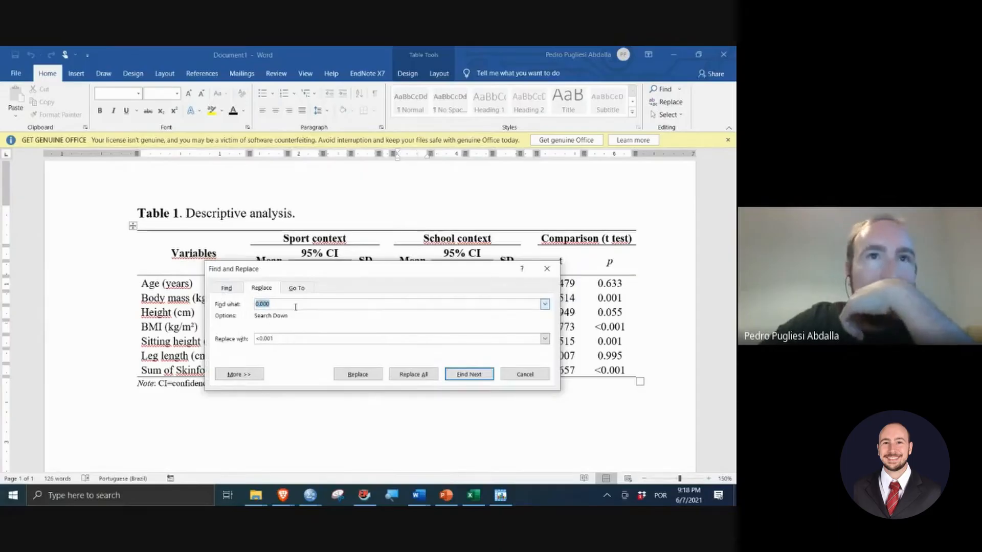
pyautogui.write("'")
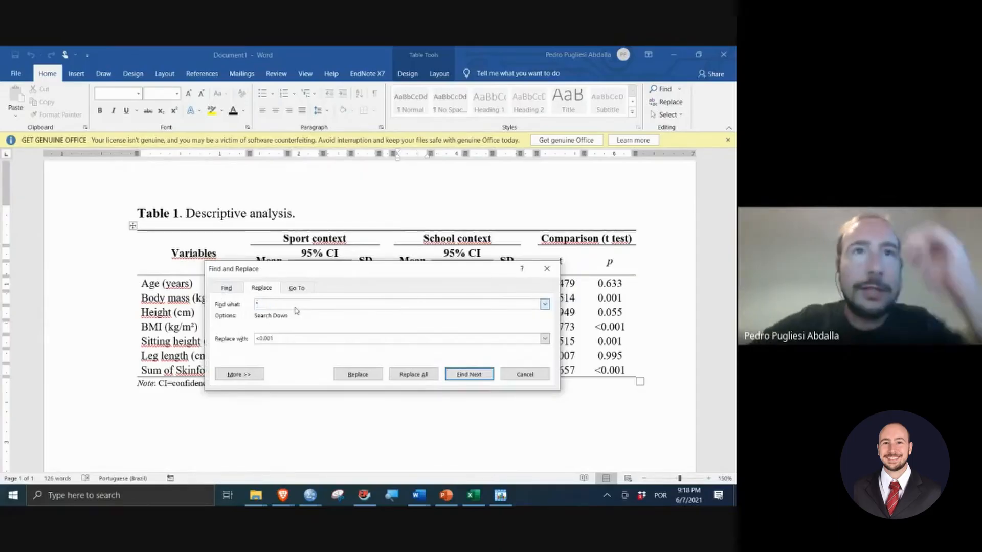
pyautogui.press('Tab')
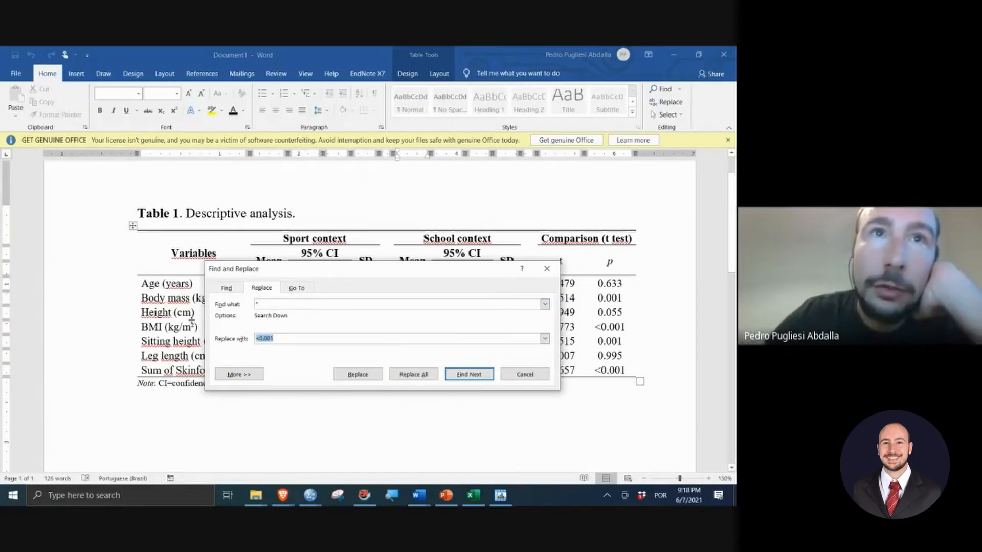
pyautogui.press('BackSpace')
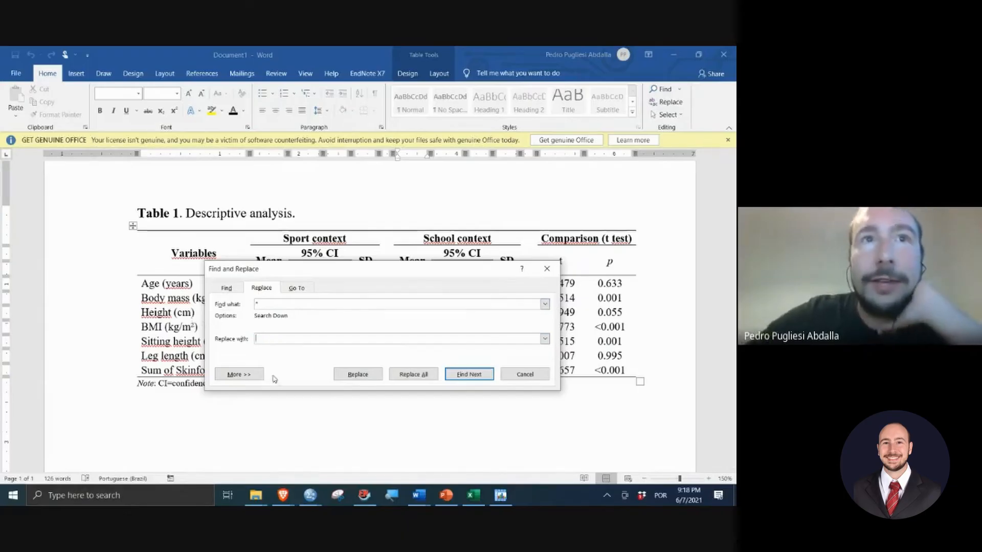
# Step: Define the replacement as "*" with Superscript font formatting, keeping the School context values in view
pyautogui.click(239, 375)
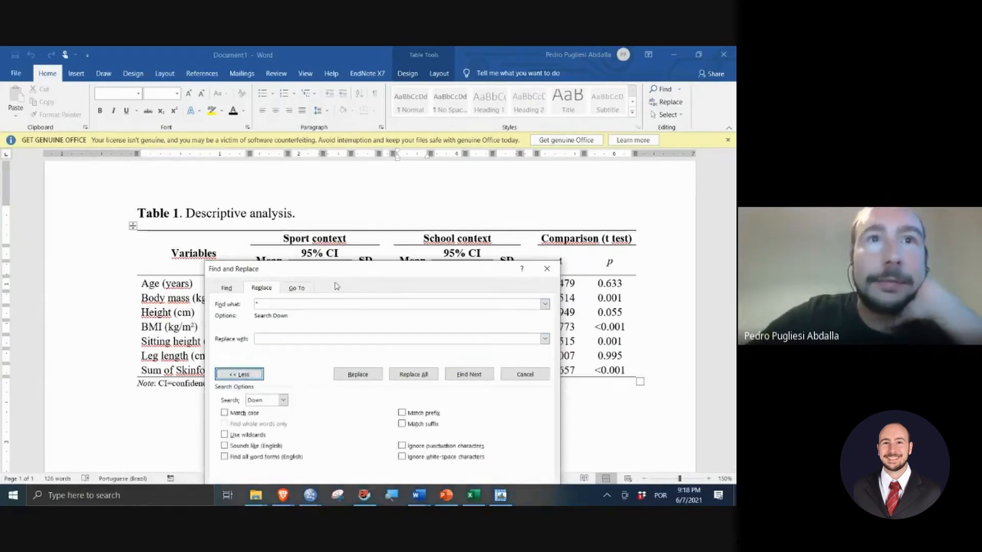
pyautogui.moveTo(363, 267); pyautogui.dragTo(365, 210)
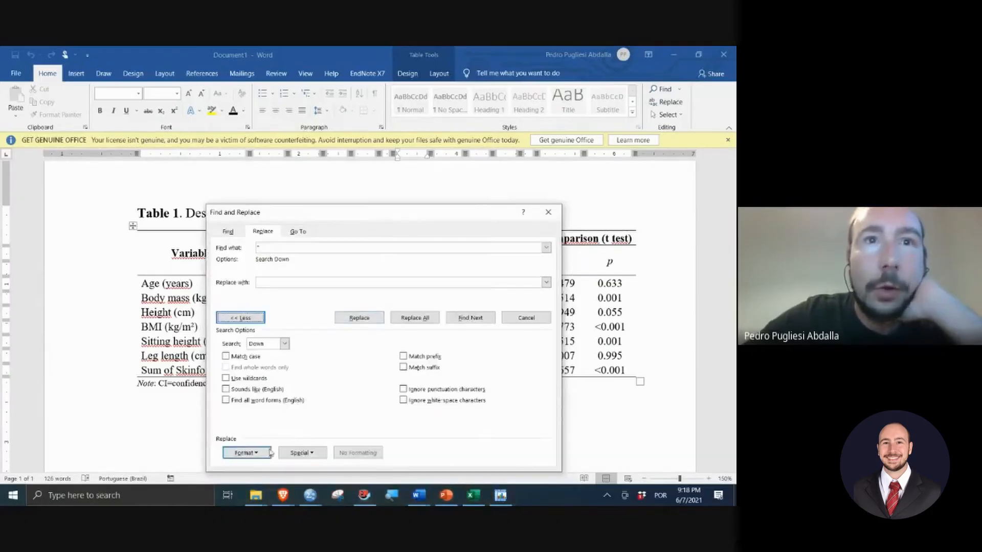
pyautogui.click(299, 453)
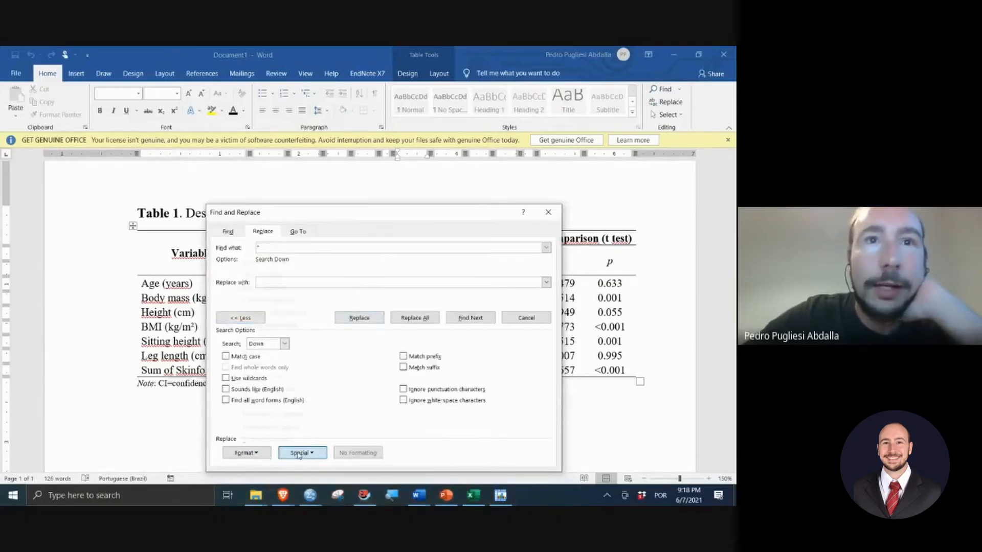
pyautogui.click(267, 453)
pyautogui.click(244, 365)
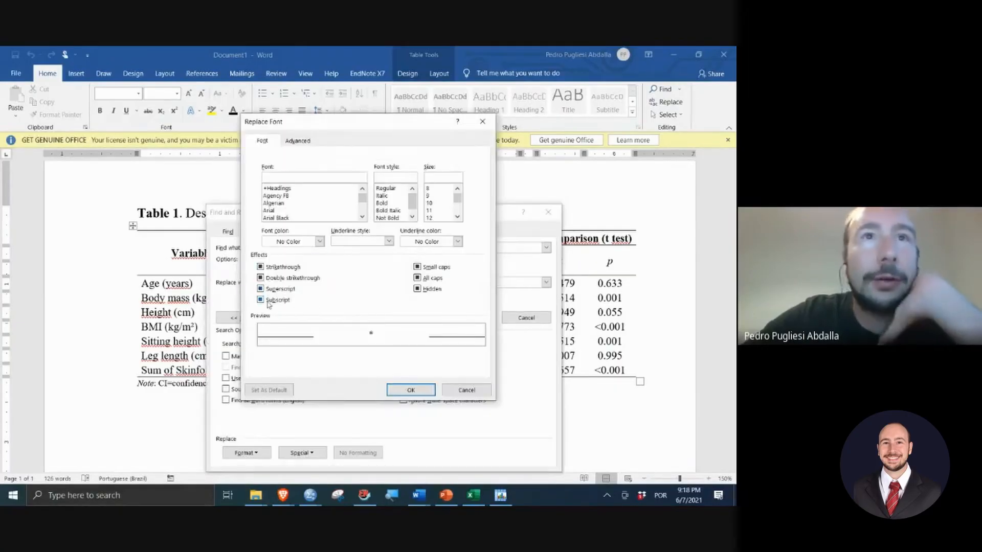
pyautogui.click(261, 289)
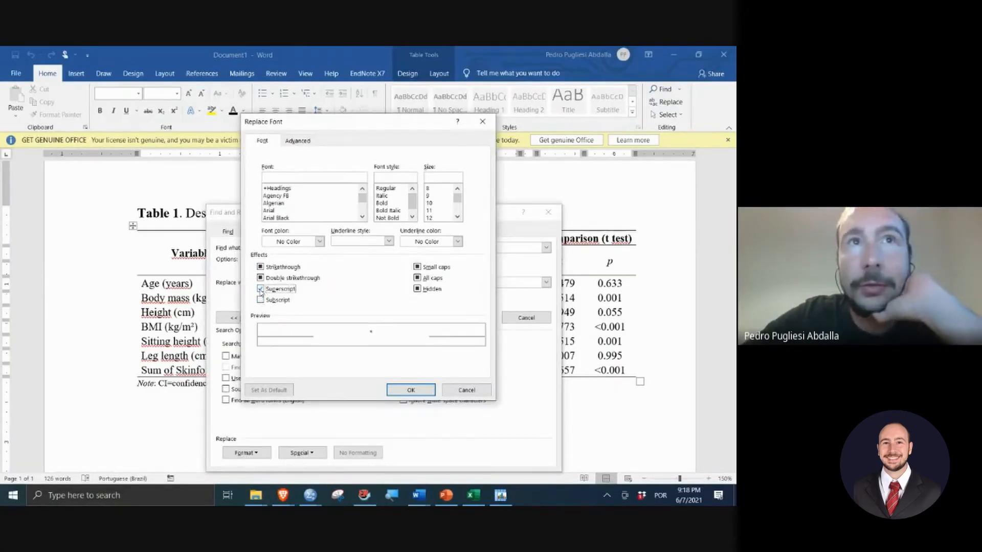
pyautogui.click(411, 389)
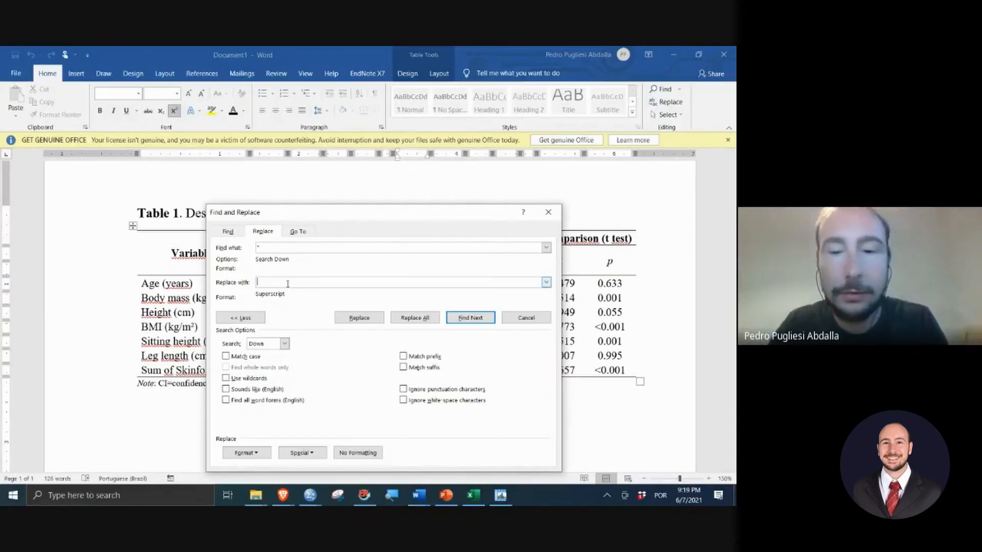
pyautogui.write('^')
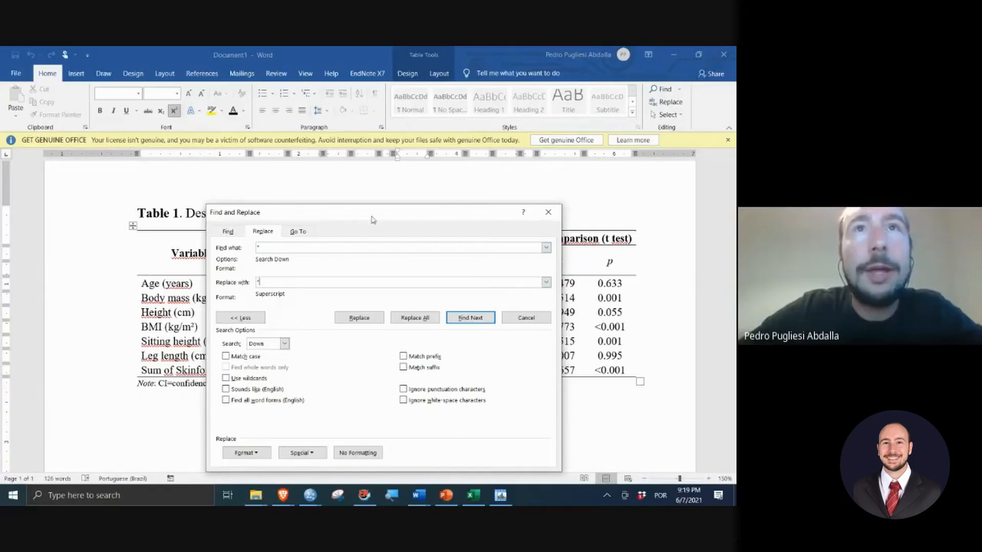
pyautogui.moveTo(378, 213); pyautogui.dragTo(214, 185)
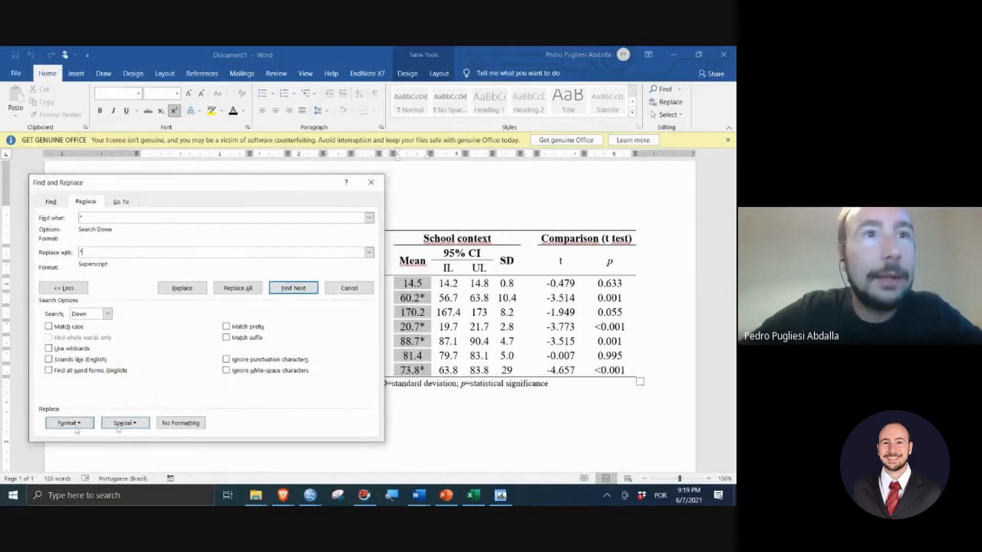
# Step: Apply the superscript asterisk replacement to the selected School context means only, leaving the rest of the document unsearched
pyautogui.click(238, 288)
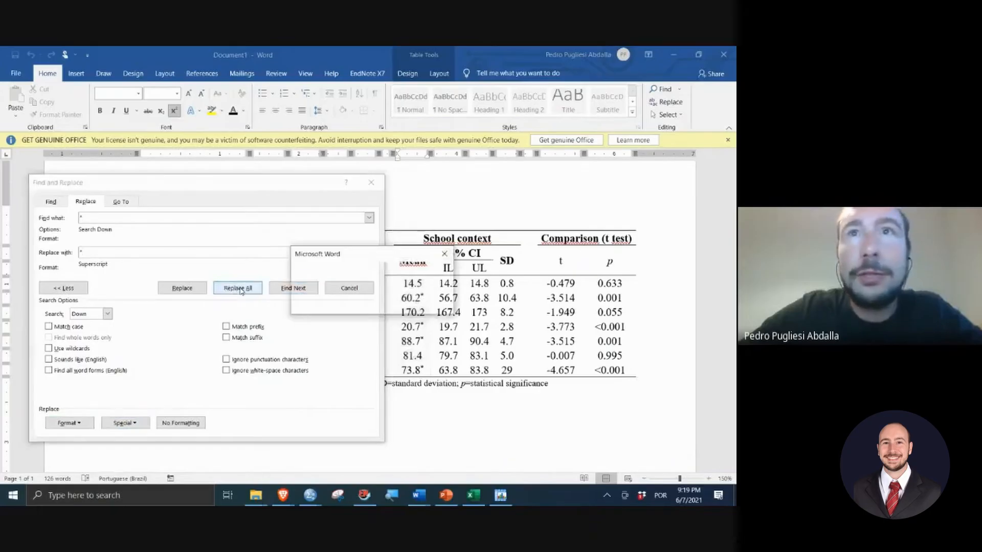
pyautogui.moveTo(413, 254); pyautogui.dragTo(333, 245)
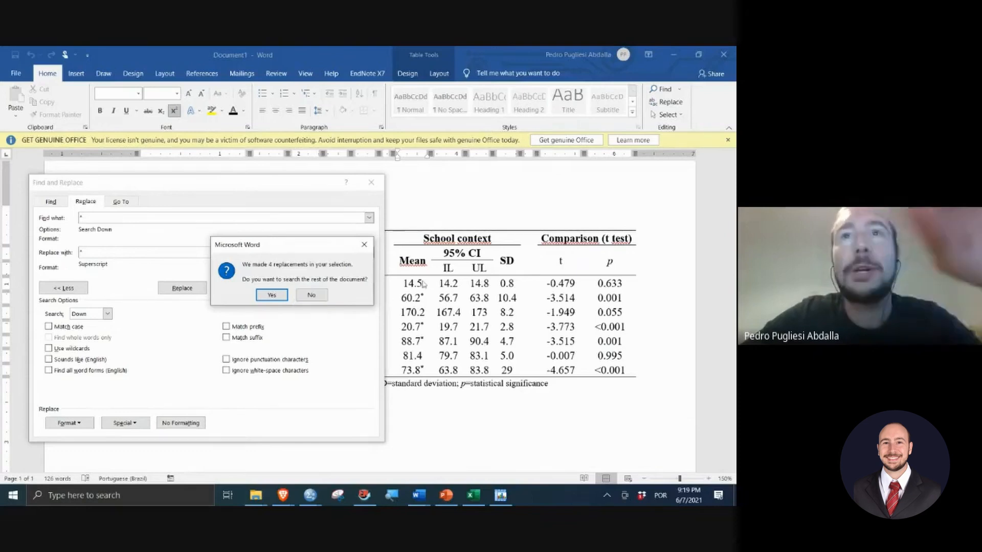
pyautogui.click(311, 295)
pyautogui.click(372, 183)
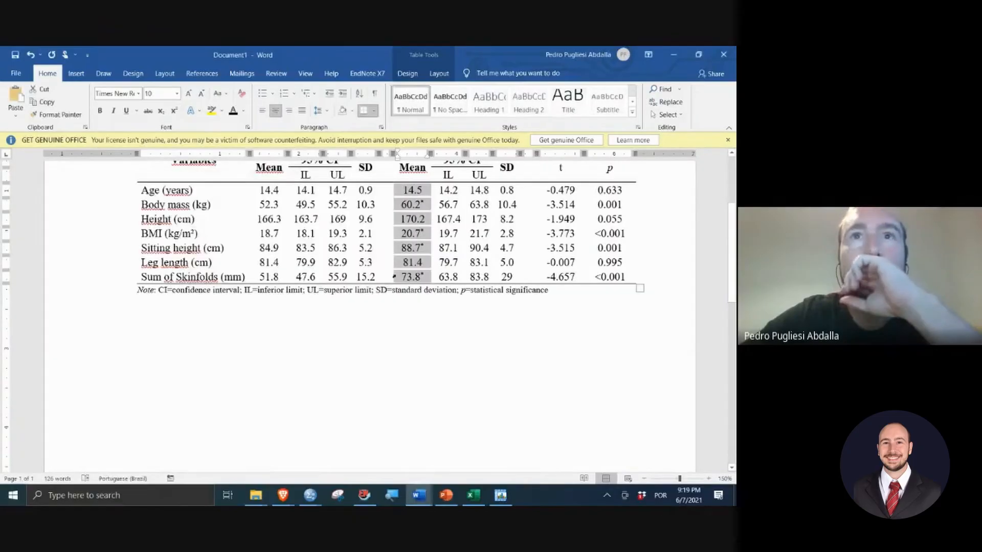
pyautogui.scroll(2, 409, 256)
# Step: Append "; *" to the end of the table note with only the asterisk superscripted, and return to normal text
pyautogui.click(423, 321)
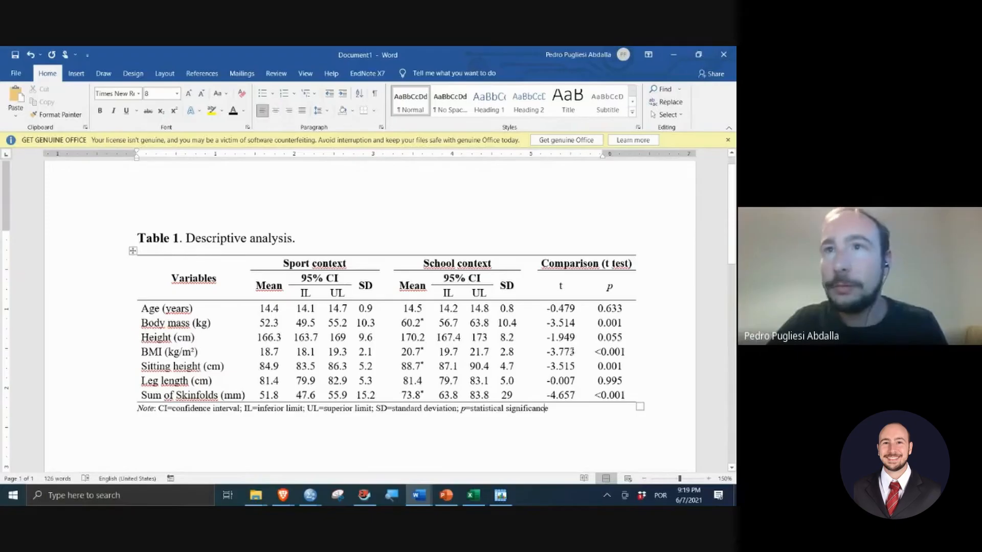
pyautogui.write(';')
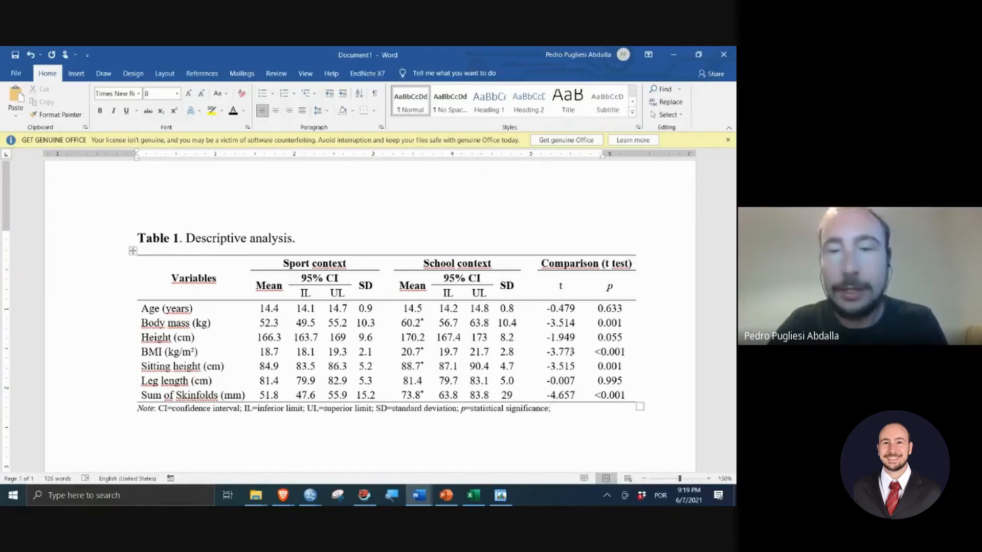
pyautogui.write(' *')
pyautogui.hotkey('shift', 'Left')
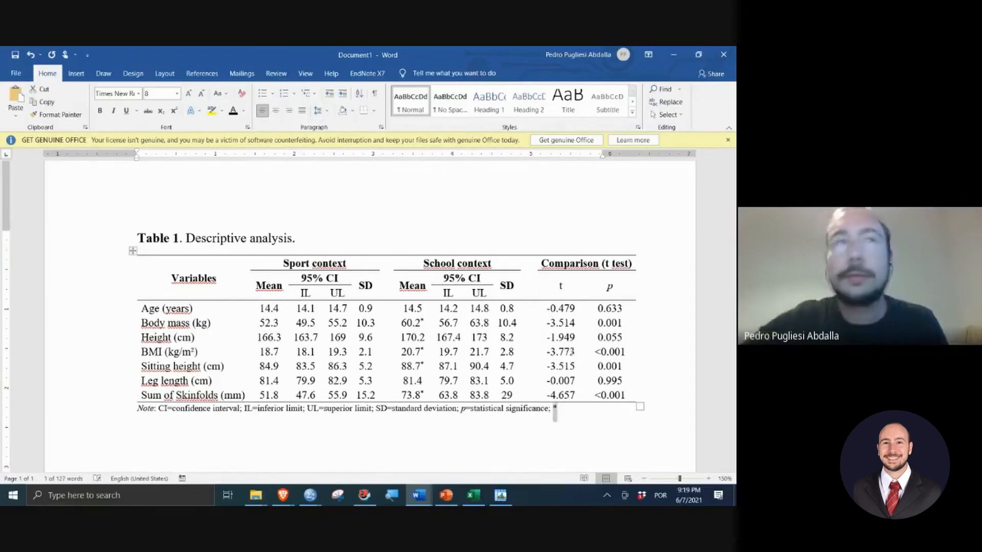
pyautogui.click(173, 111)
pyautogui.click(573, 415)
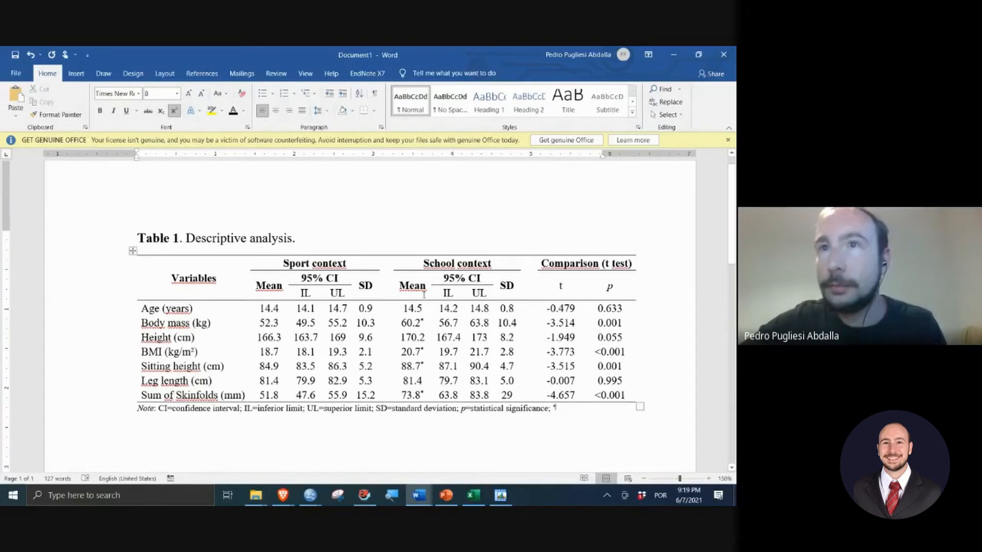
pyautogui.click(174, 111)
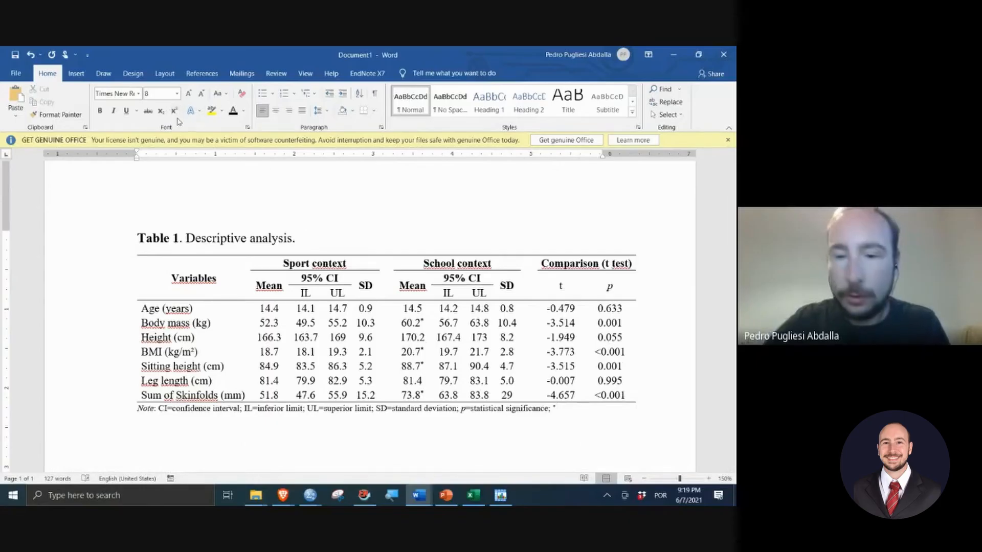
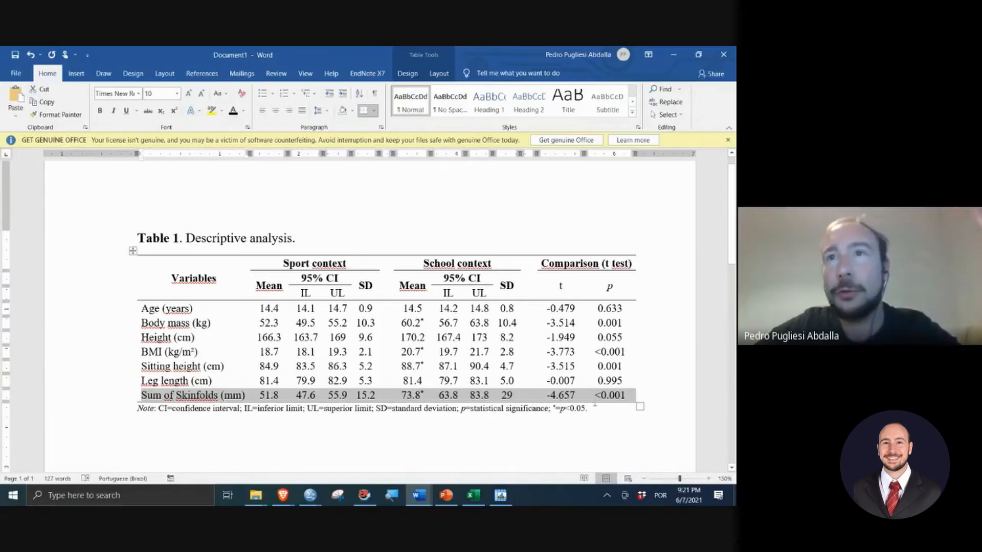
# Step: Switch to the Excel workbook and copy the entire contents of Sheet5 into a new worksheet
pyautogui.click(475, 464)
pyautogui.click(473, 495)
pyautogui.scroll(-1, 338, 424)
pyautogui.scroll(1, 322, 409)
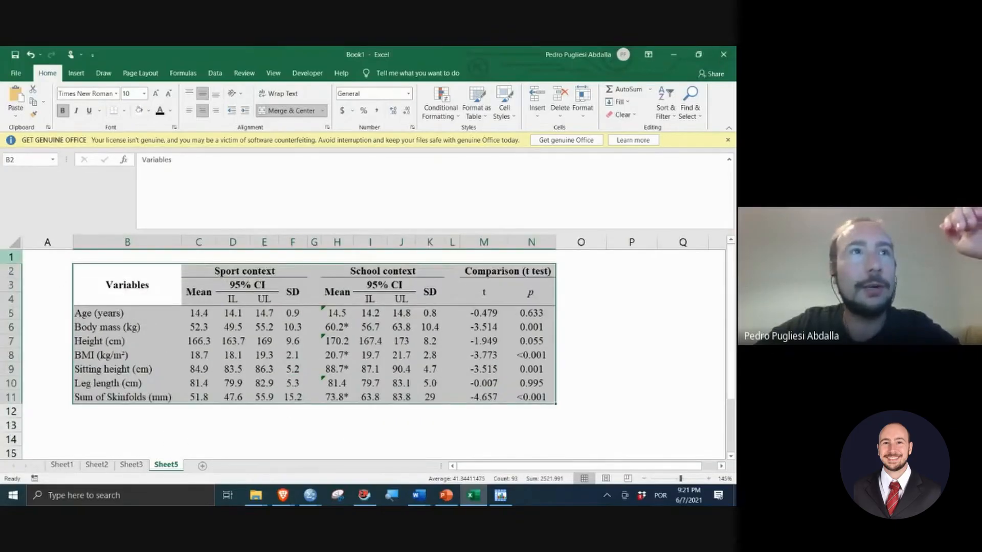
pyautogui.click(13, 242)
pyautogui.rightClick(12, 241)
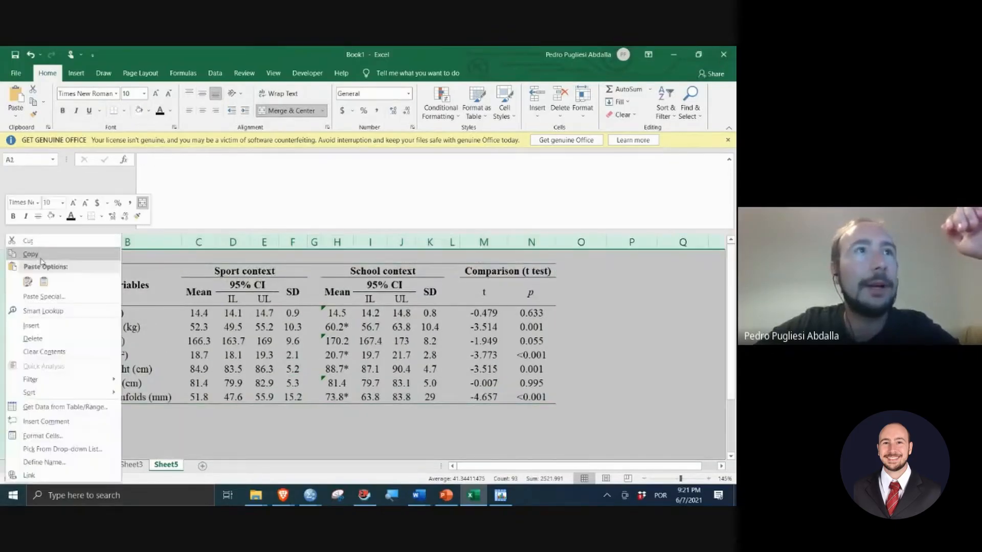
pyautogui.click(31, 255)
pyautogui.click(202, 466)
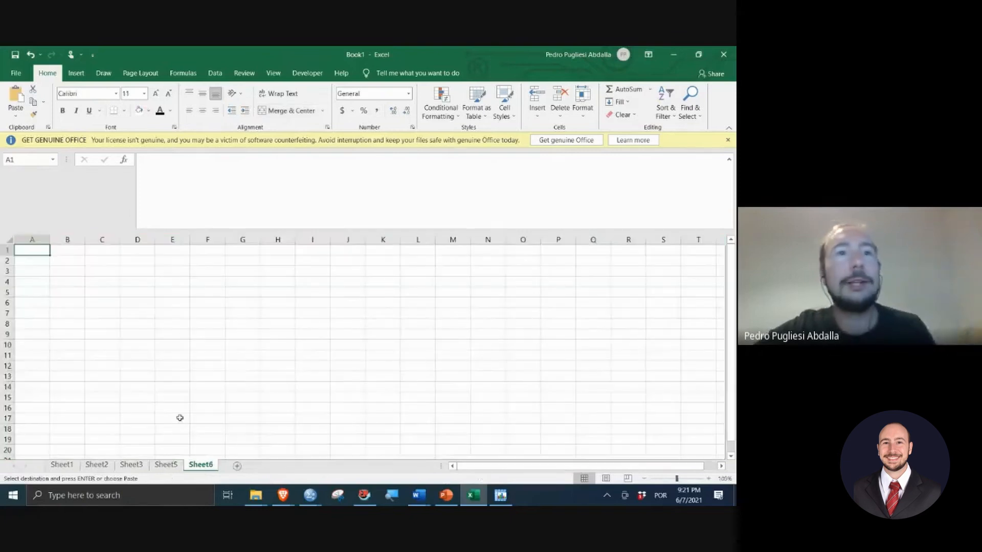
pyautogui.hotkey('ctrl', 'v')
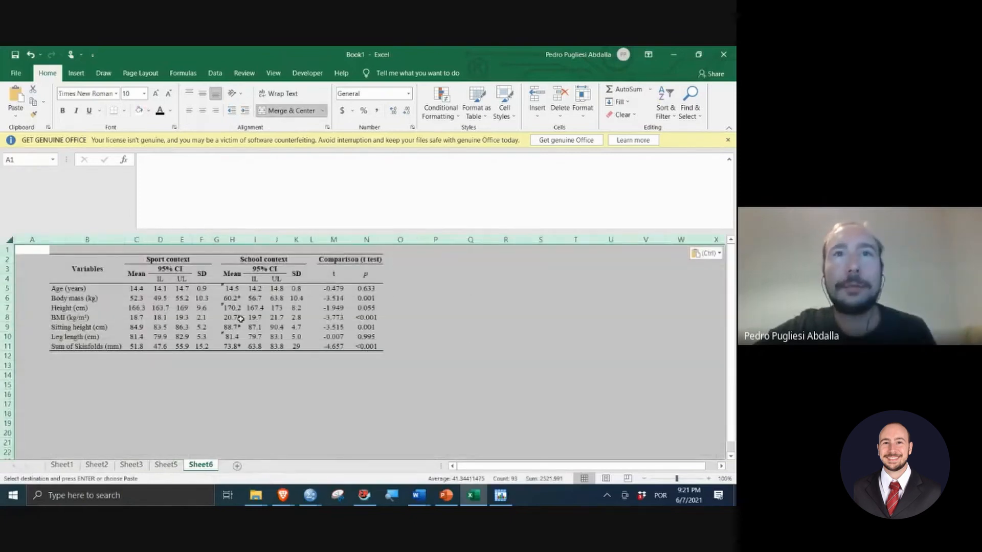
pyautogui.scroll(3, 241, 317)
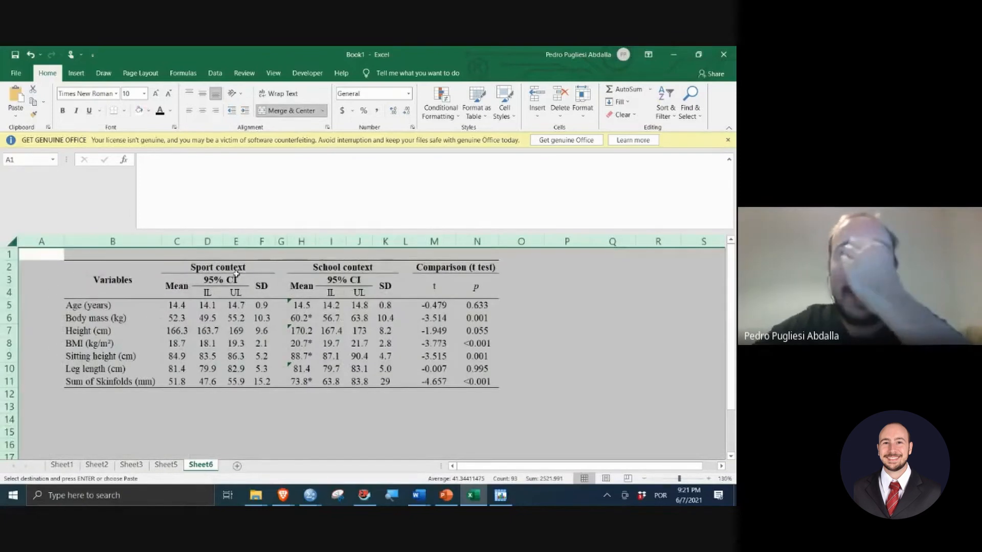
# Step: Delete rows 5 to 10 of the copied table, keeping only the Sum of Skinfolds data row
pyautogui.click(196, 289)
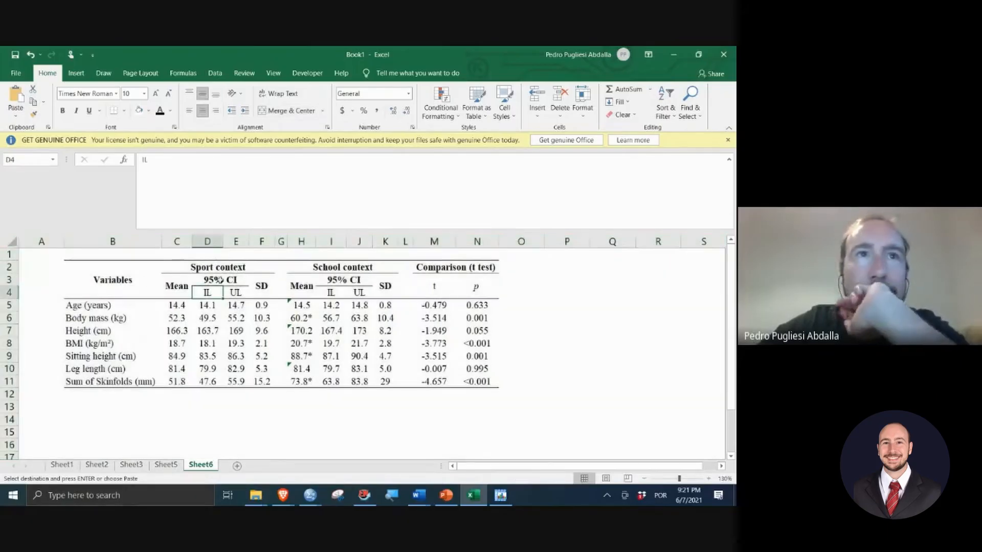
pyautogui.moveTo(9, 280)
pyautogui.mouseDown()
pyautogui.moveTo(8, 293)
pyautogui.moveTo(8, 267)
pyautogui.mouseUp()
pyautogui.click(49, 292)
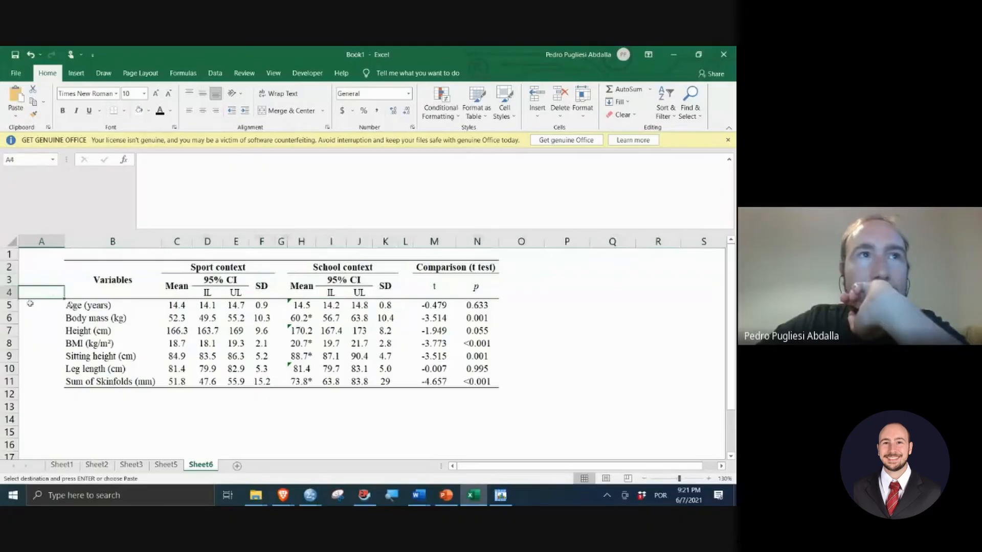
pyautogui.moveTo(9, 306); pyautogui.dragTo(3, 368)
pyautogui.rightClick(105, 340)
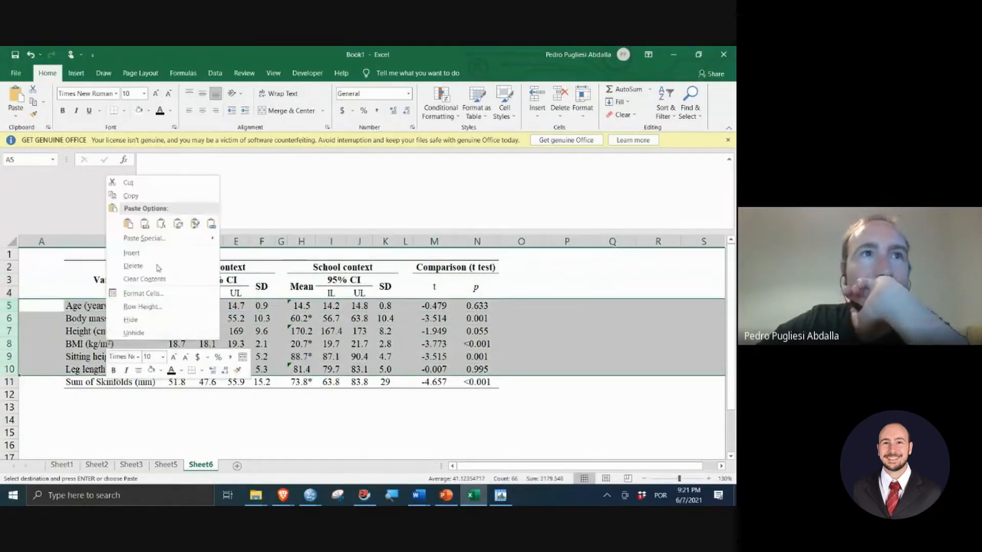
pyautogui.click(155, 270)
# Step: Delete the 95% CI columns, IL and UL, from both the Sport context and School context groups
pyautogui.moveTo(207, 241); pyautogui.dragTo(248, 244)
pyautogui.rightClick(234, 285)
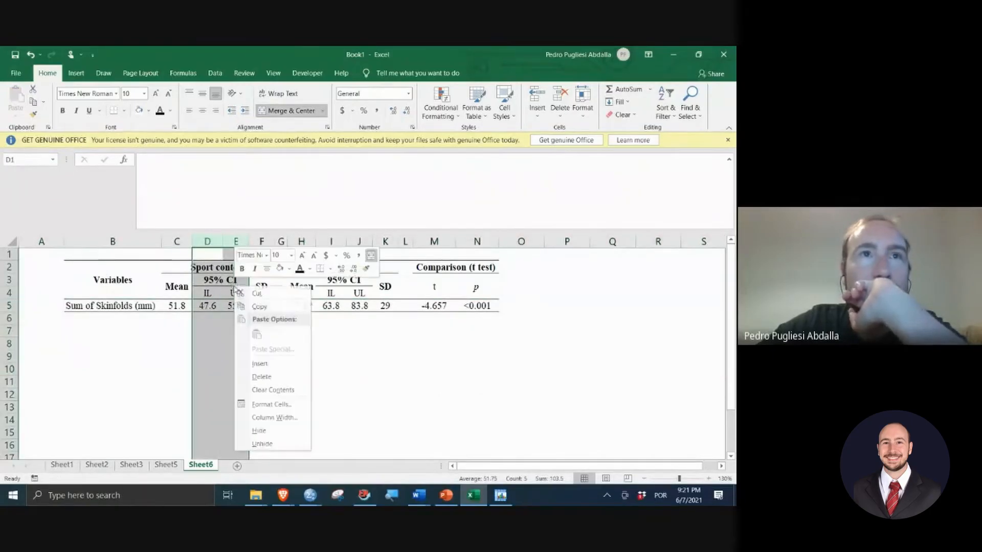
pyautogui.click(280, 377)
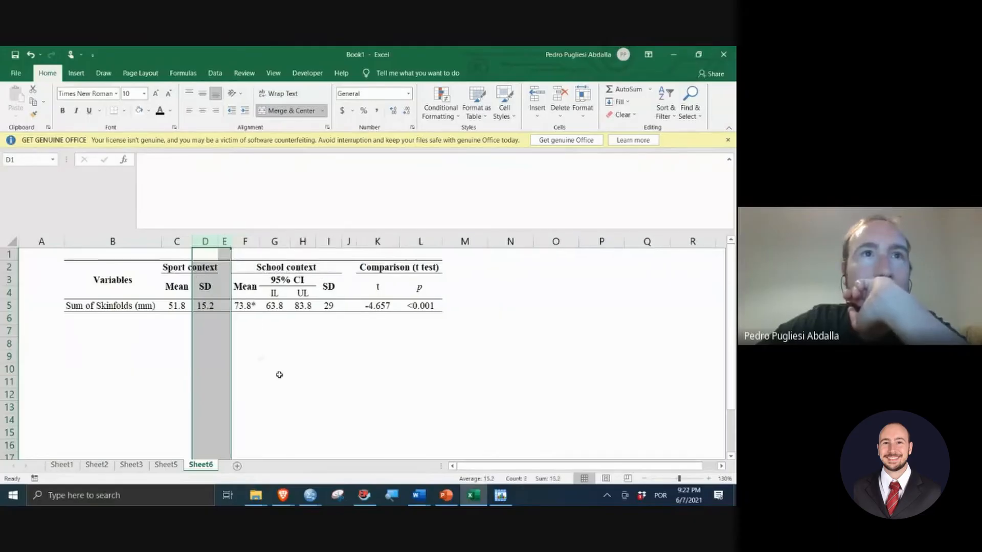
pyautogui.moveTo(271, 241); pyautogui.dragTo(303, 241)
pyautogui.rightClick(293, 310)
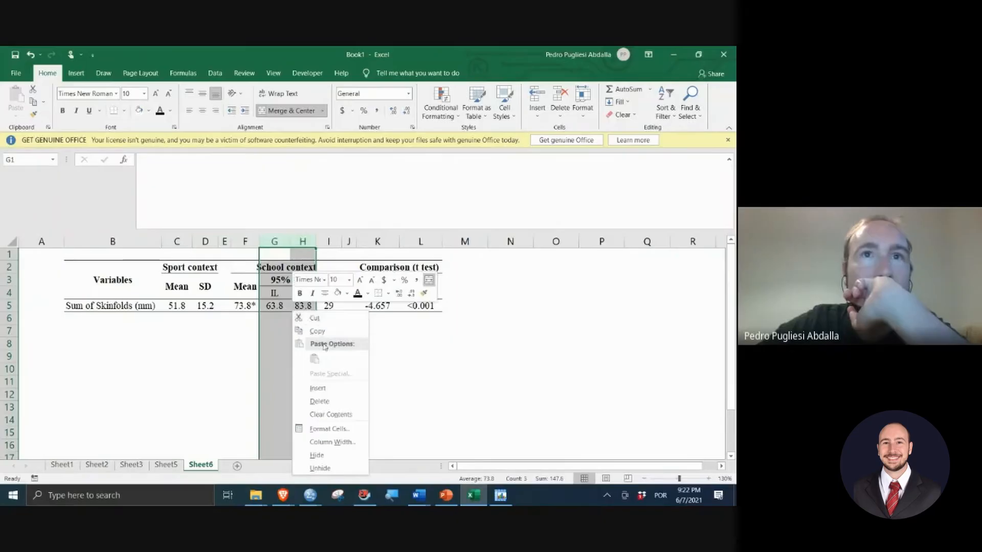
pyautogui.click(324, 401)
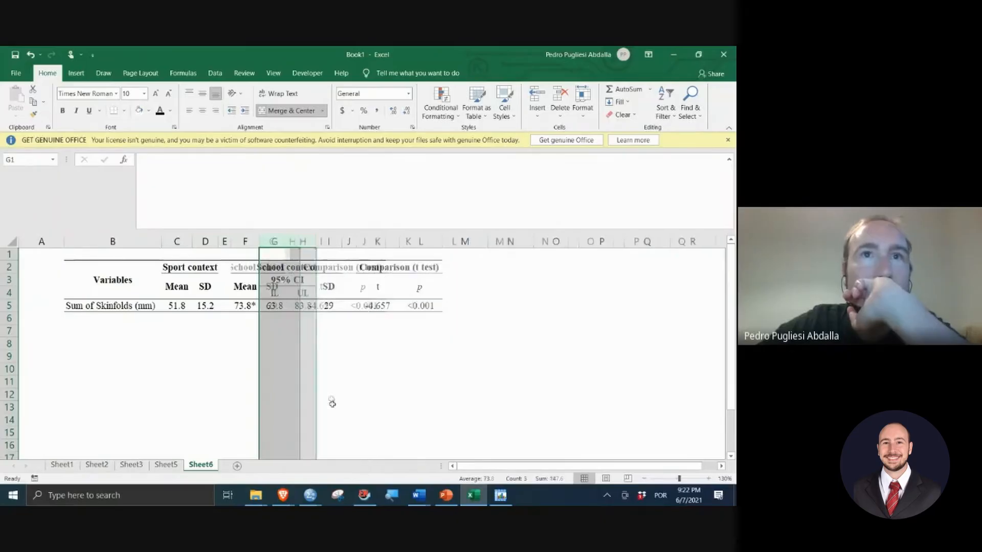
pyautogui.click(313, 356)
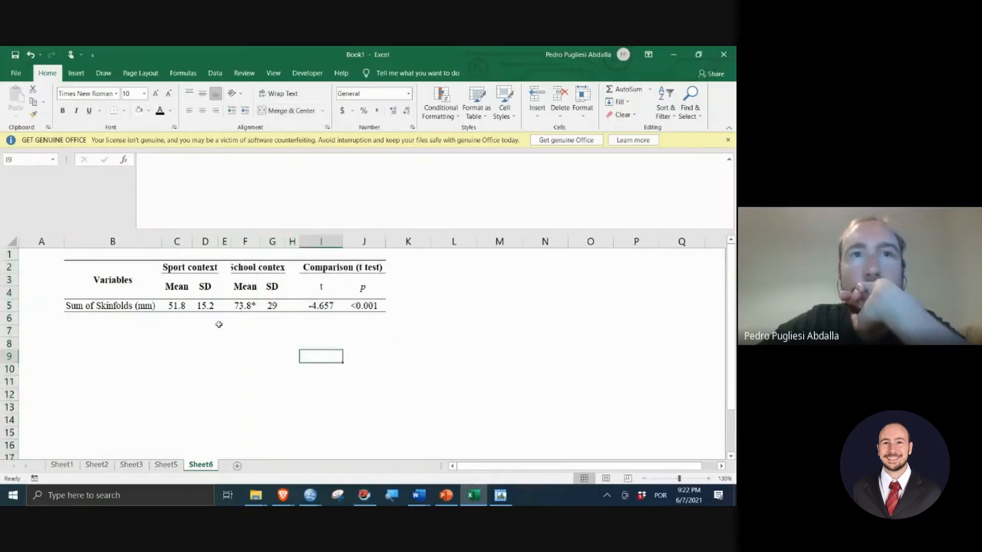
# Step: Move the Sport context SD value from D5 to C6, directly beneath its mean
pyautogui.click(206, 305)
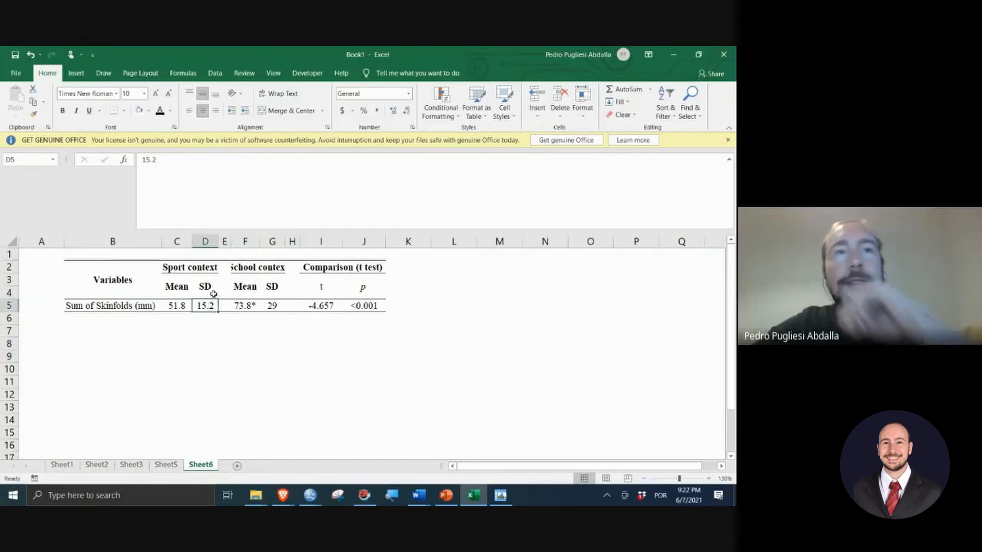
pyautogui.hotkey('ctrl', 'c')
pyautogui.click(176, 317)
pyautogui.hotkey('ctrl', 'v')
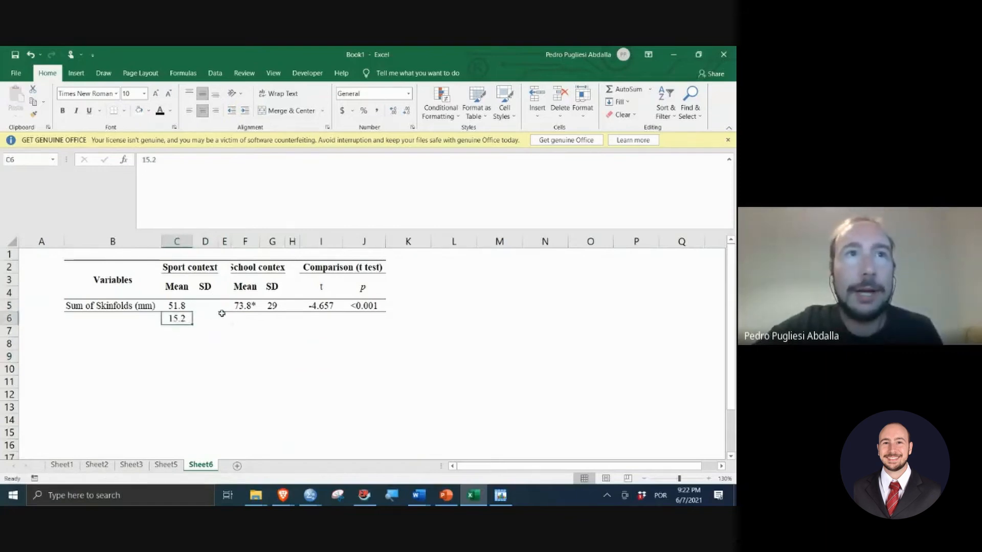
# Step: Delete the emptied Sport context SD column and the narrow spacer column before the School context group
pyautogui.click(205, 241)
pyautogui.rightClick(207, 277)
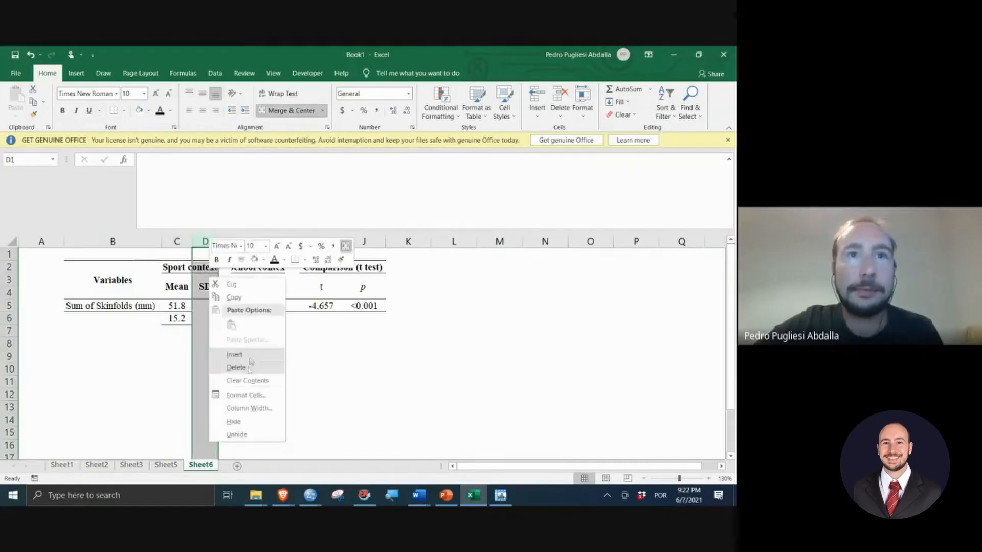
pyautogui.click(249, 356)
pyautogui.rightClick(200, 240)
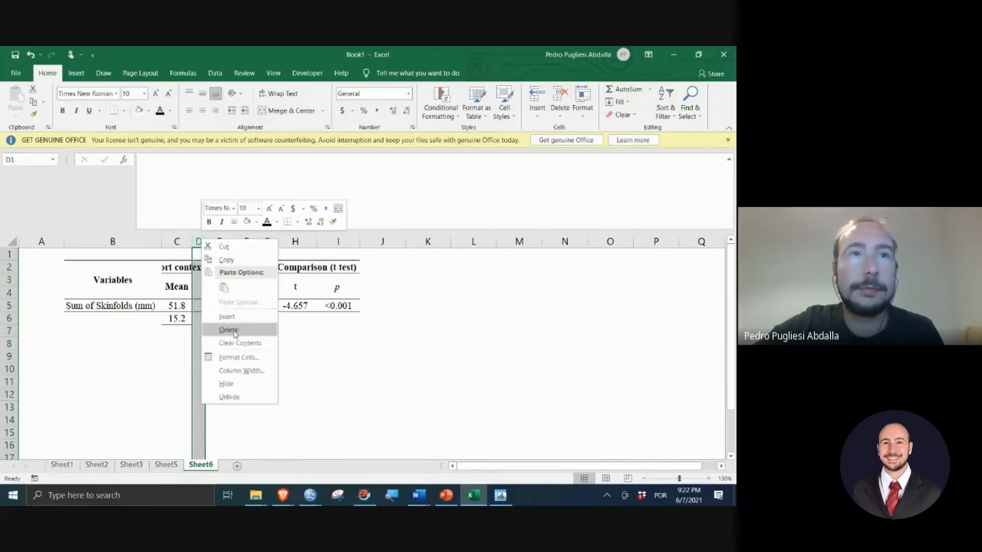
pyautogui.click(234, 333)
pyautogui.click(224, 326)
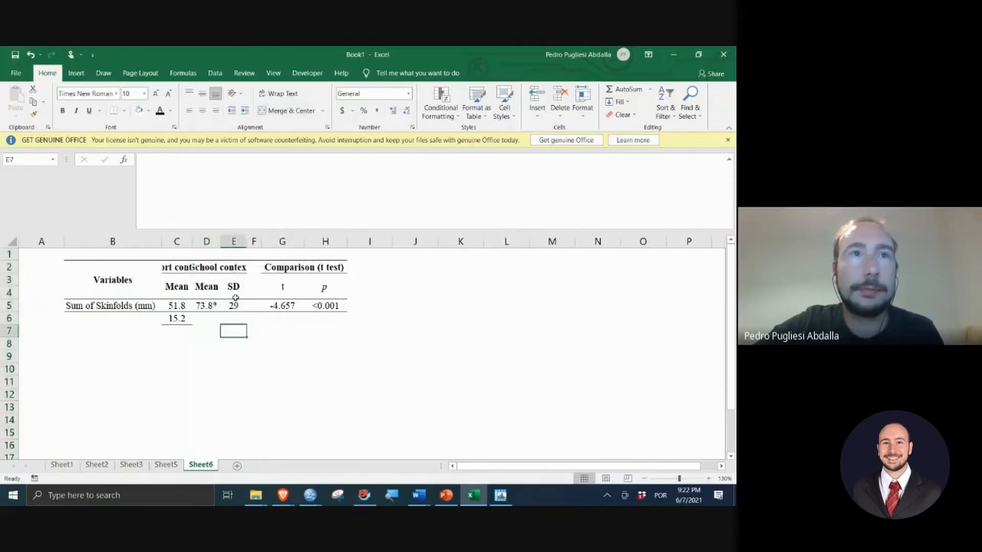
# Step: Move the School context SD value to D6 beneath its mean, and delete the emptied SD column
pyautogui.click(234, 305)
pyautogui.moveTo(231, 311); pyautogui.dragTo(205, 322)
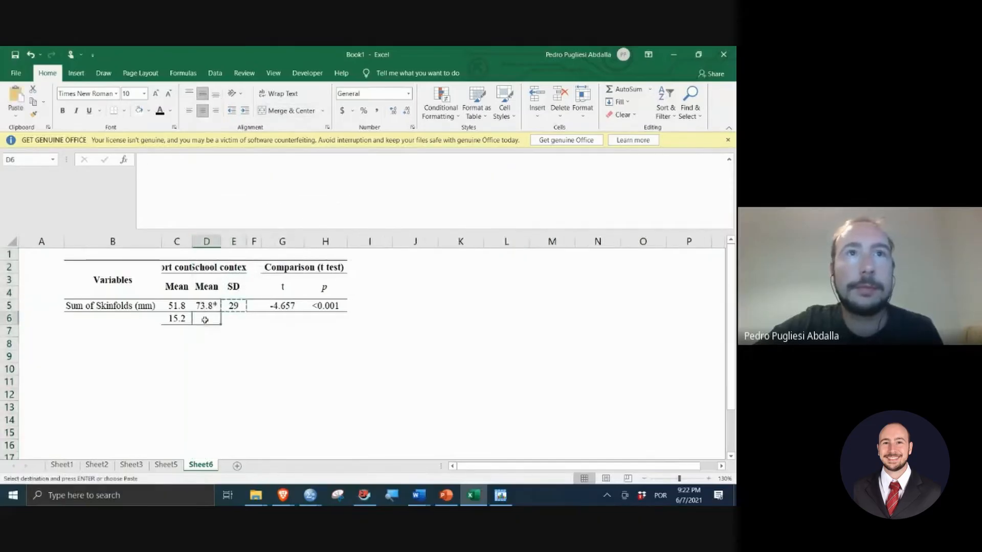
pyautogui.click(231, 244)
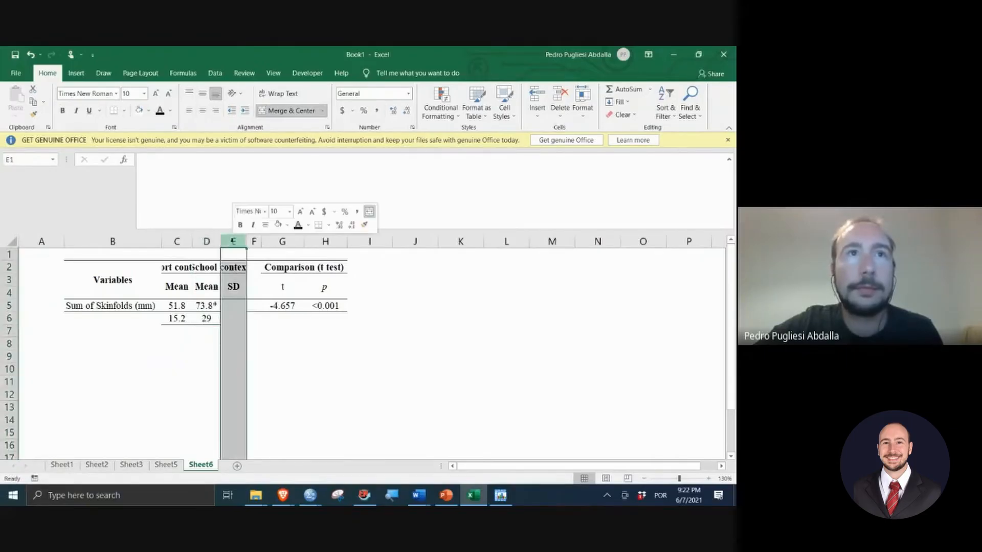
pyautogui.rightClick(232, 242)
pyautogui.click(248, 327)
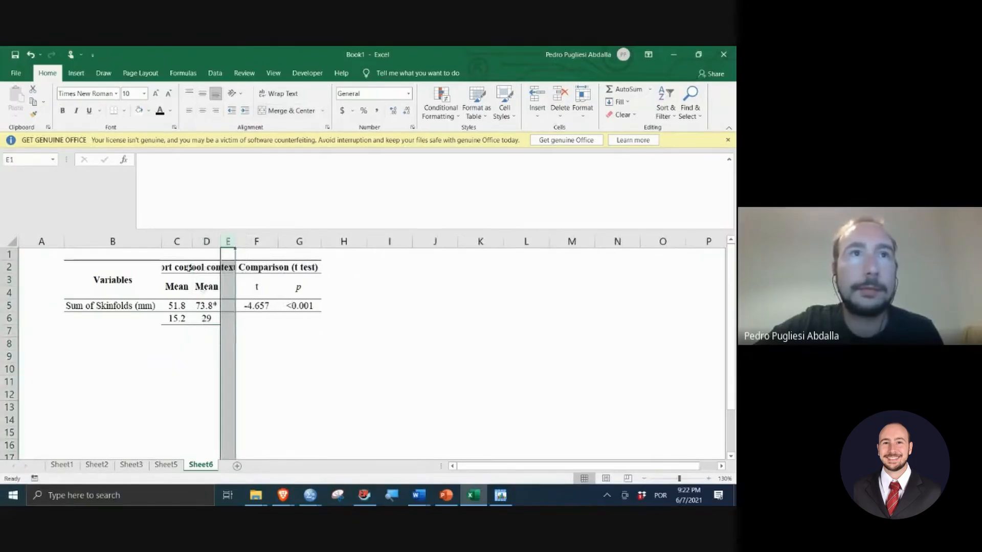
# Step: Autofit the columns of the whole sheet, and widen columns F and G to fit the Comparison (t test) heading
pyautogui.click(191, 268)
pyautogui.click(202, 267)
pyautogui.click(259, 269)
pyautogui.click(194, 265)
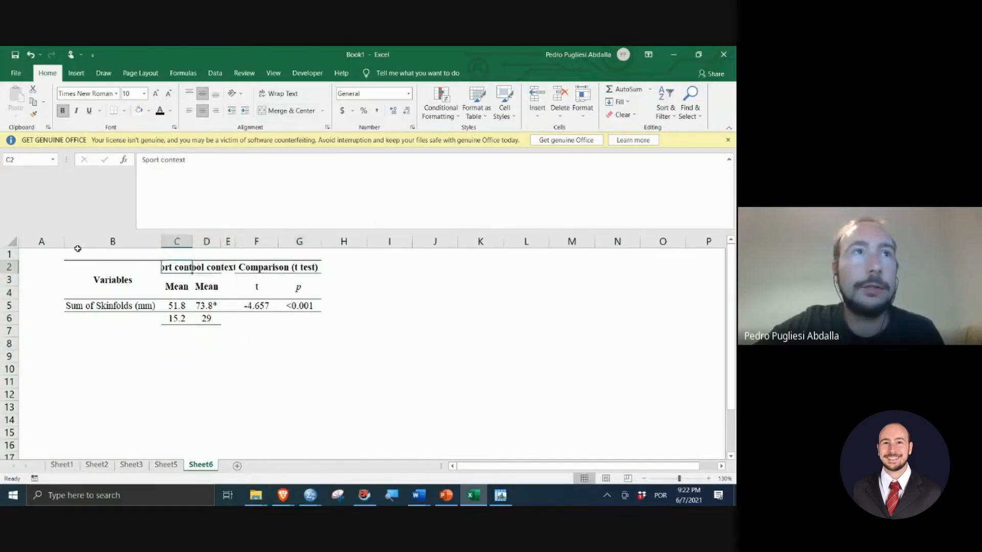
pyautogui.click(11, 243)
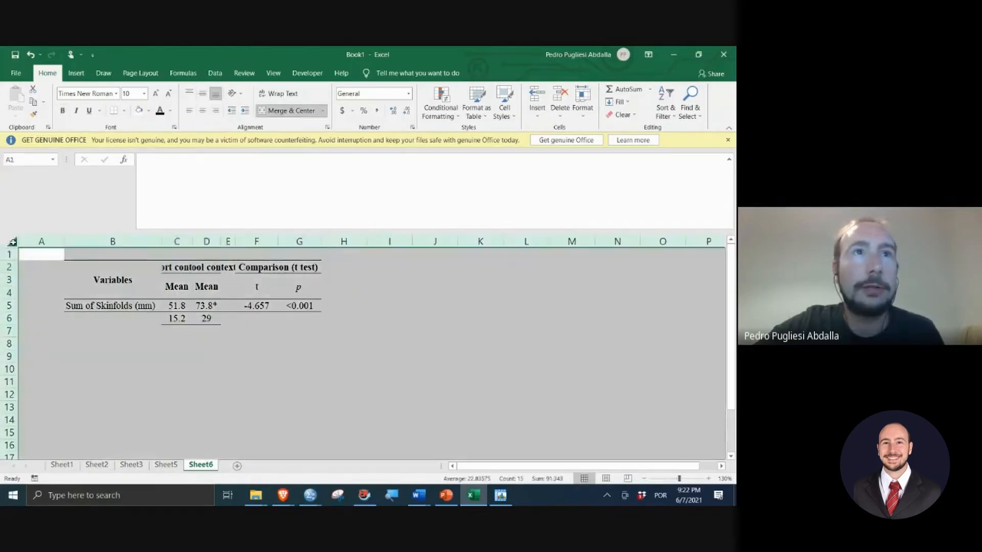
pyautogui.doubleClick(190, 243)
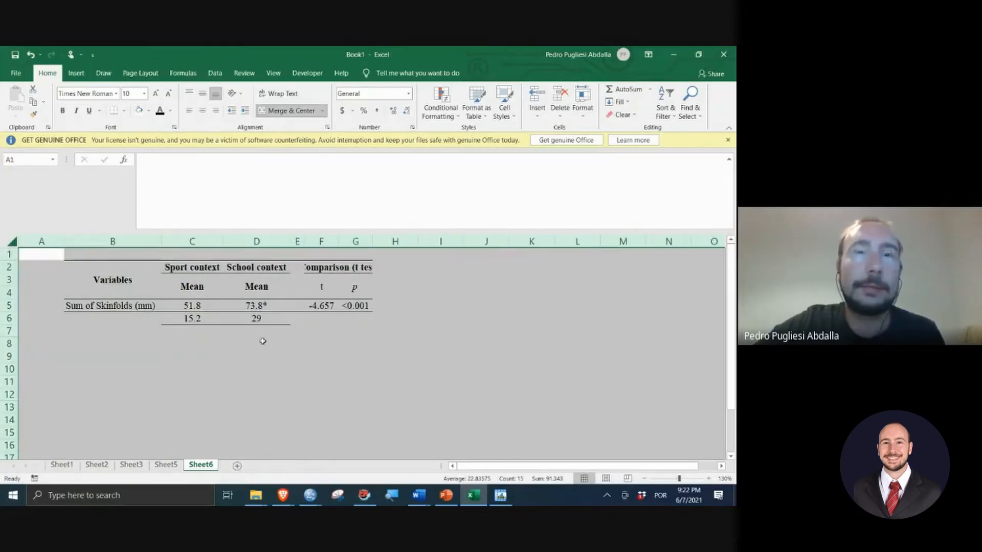
pyautogui.click(295, 333)
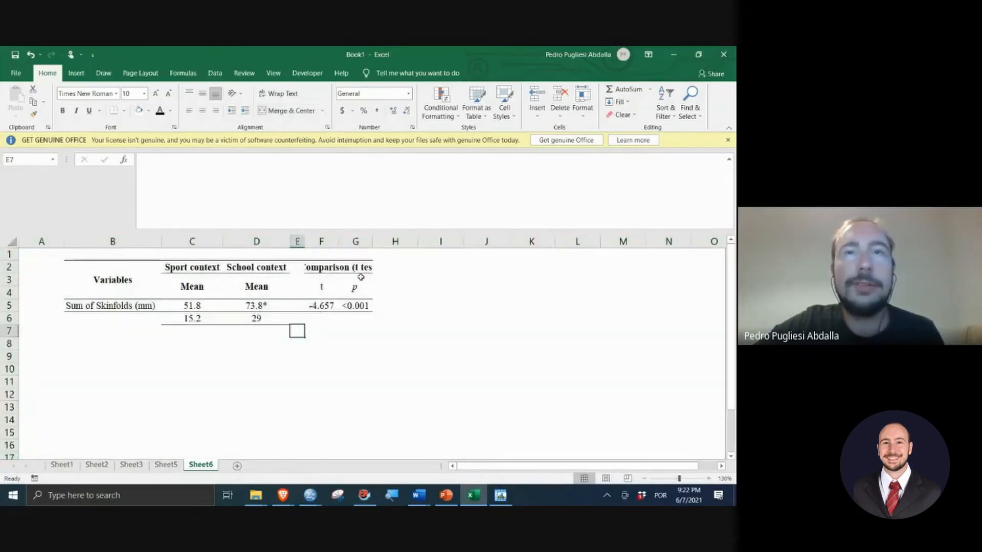
pyautogui.moveTo(313, 242); pyautogui.dragTo(400, 242)
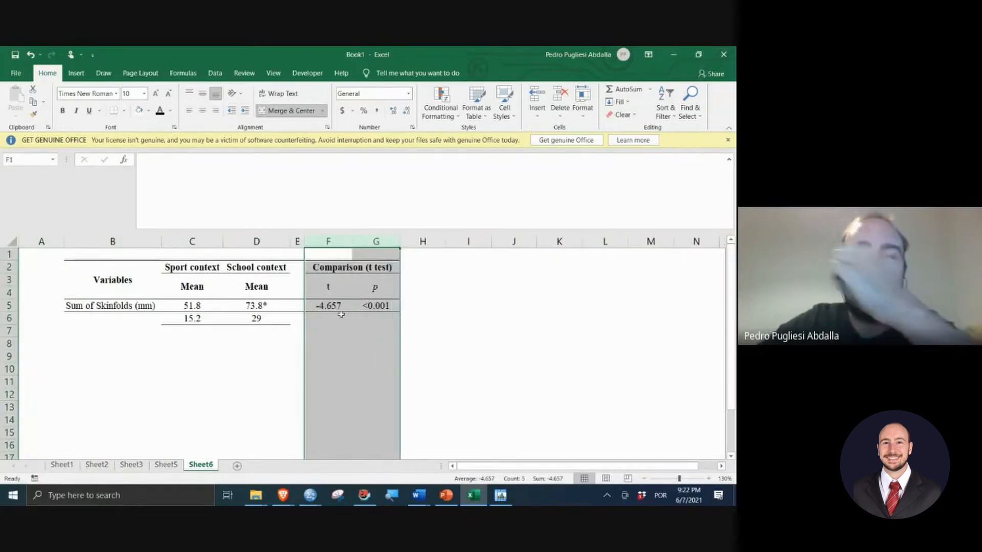
# Step: Clear the two Mean labels beneath the Sport context and School context headings
pyautogui.click(212, 288)
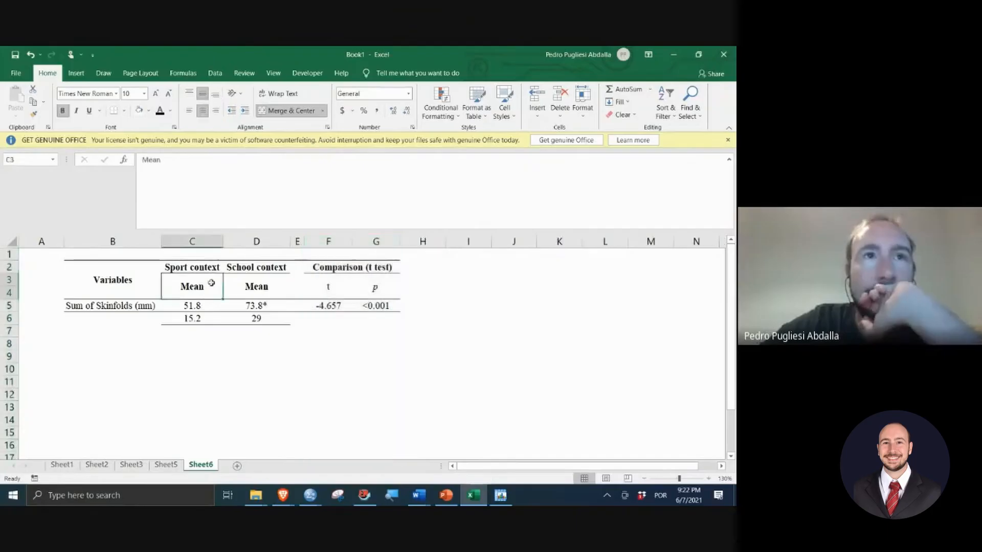
pyautogui.moveTo(208, 285); pyautogui.dragTo(249, 284)
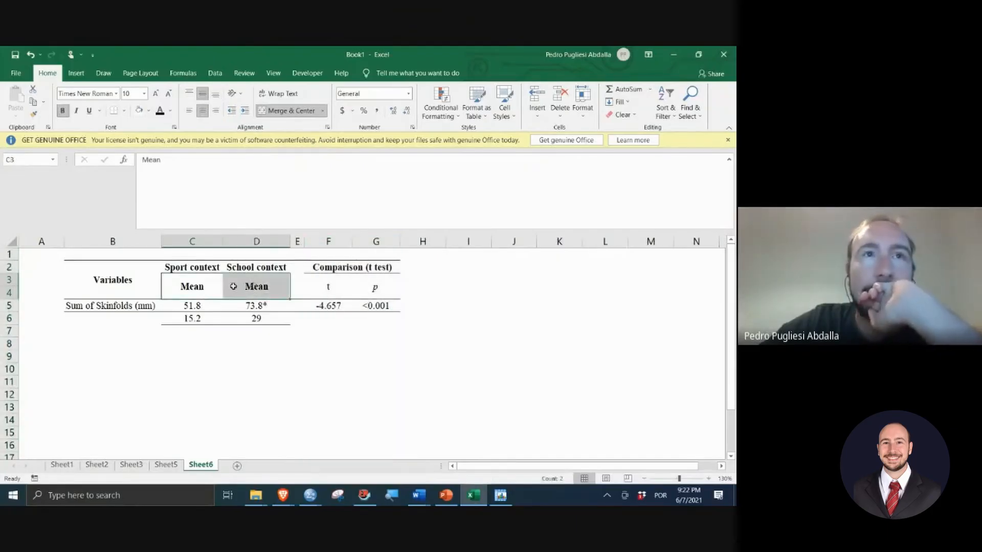
pyautogui.press('Delete')
# Step: Move the Sport context and School context headings down to C4:D4, directly above their mean values
pyautogui.moveTo(192, 265); pyautogui.dragTo(247, 264)
pyautogui.hotkey('ctrl', 'c')
pyautogui.click(197, 288)
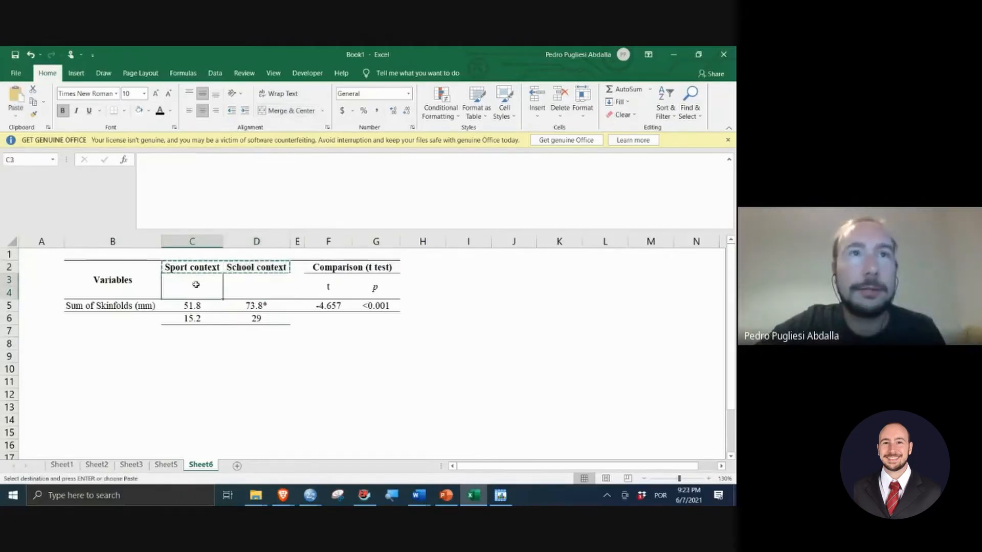
pyautogui.hotkey('ctrl', 'v')
pyautogui.click(338, 301)
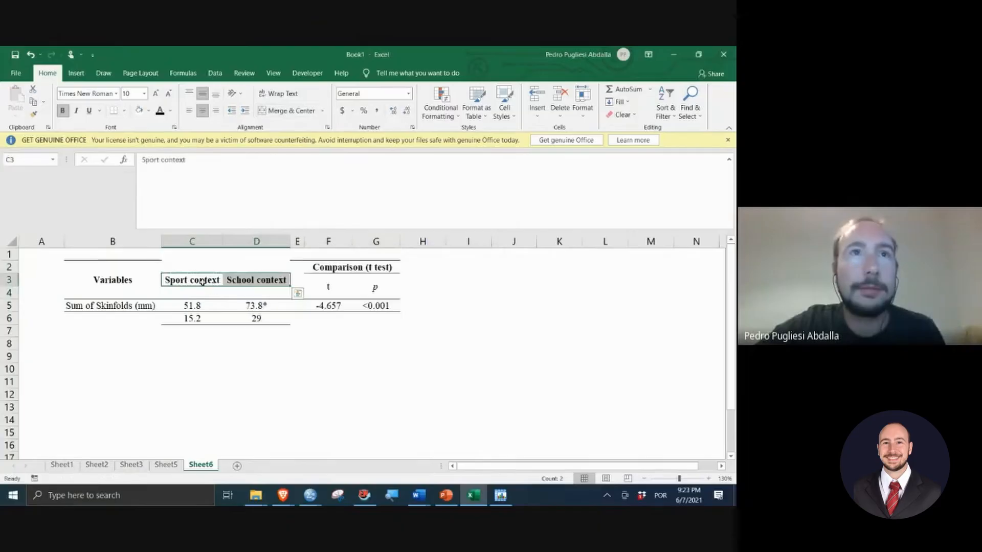
pyautogui.click(198, 293)
pyautogui.hotkey('ctrl', 'v')
pyautogui.click(251, 340)
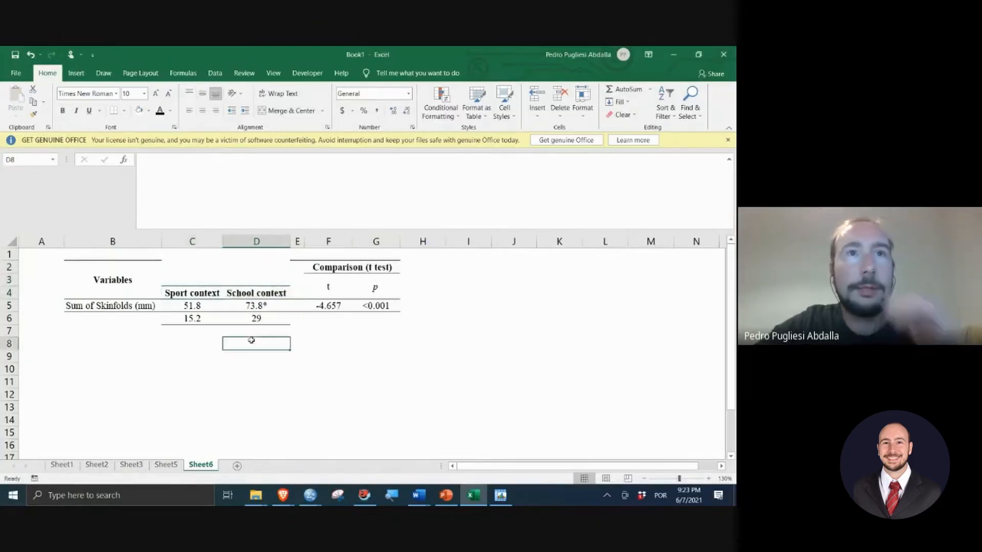
# Step: Try to insert a 2-D clustered column chart from the context headings and means in C4:D5
pyautogui.moveTo(186, 293); pyautogui.dragTo(256, 306)
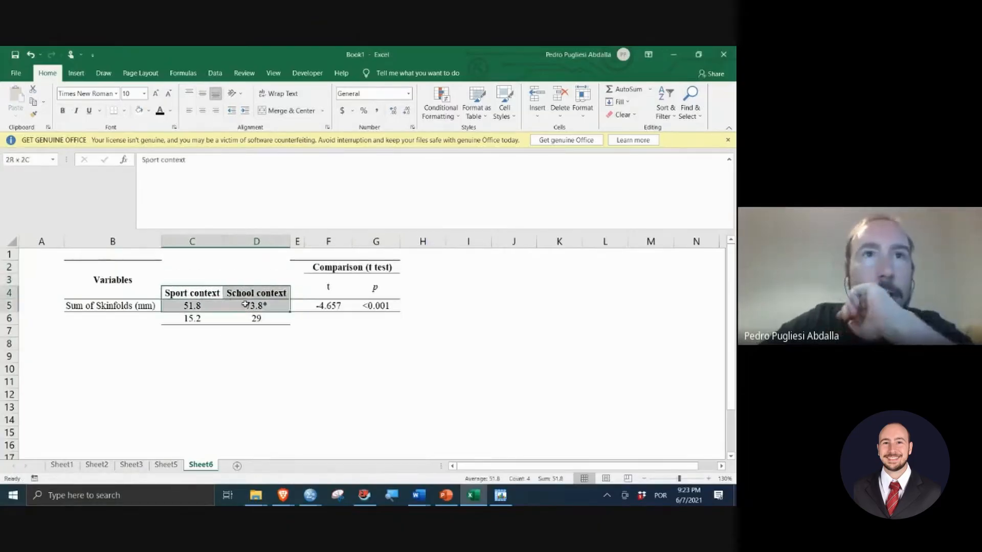
pyautogui.click(75, 73)
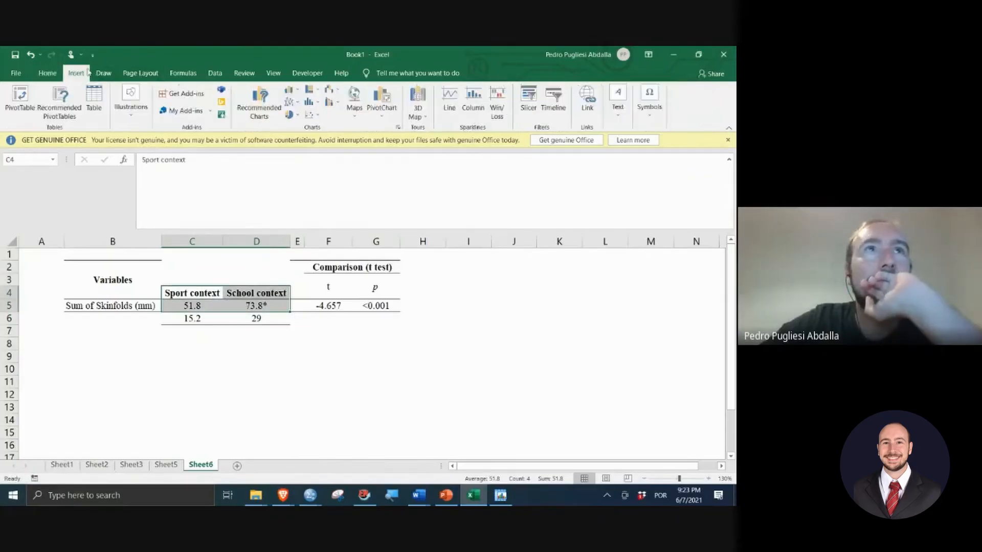
pyautogui.click(297, 96)
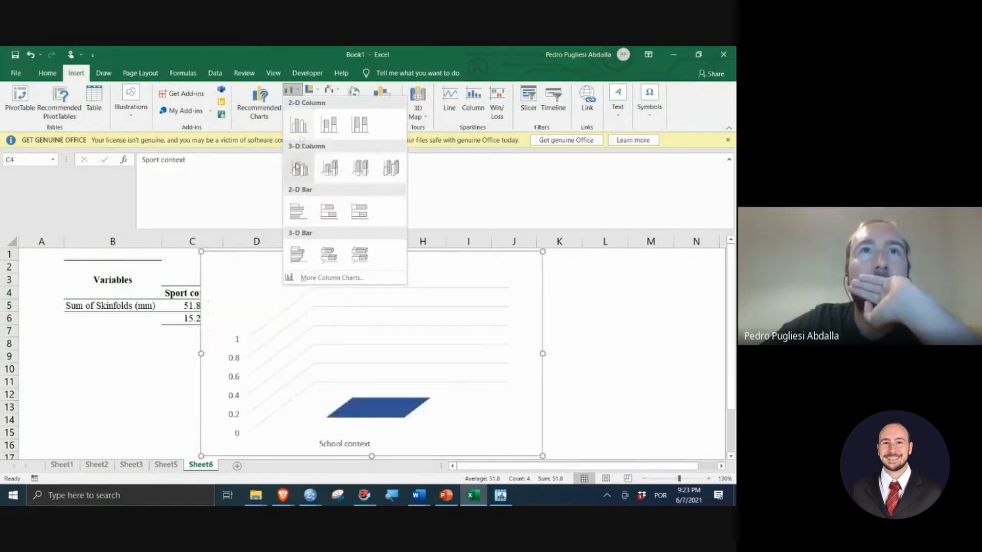
pyautogui.click(299, 125)
pyautogui.scroll(-2, 325, 305)
pyautogui.scroll(2, 338, 305)
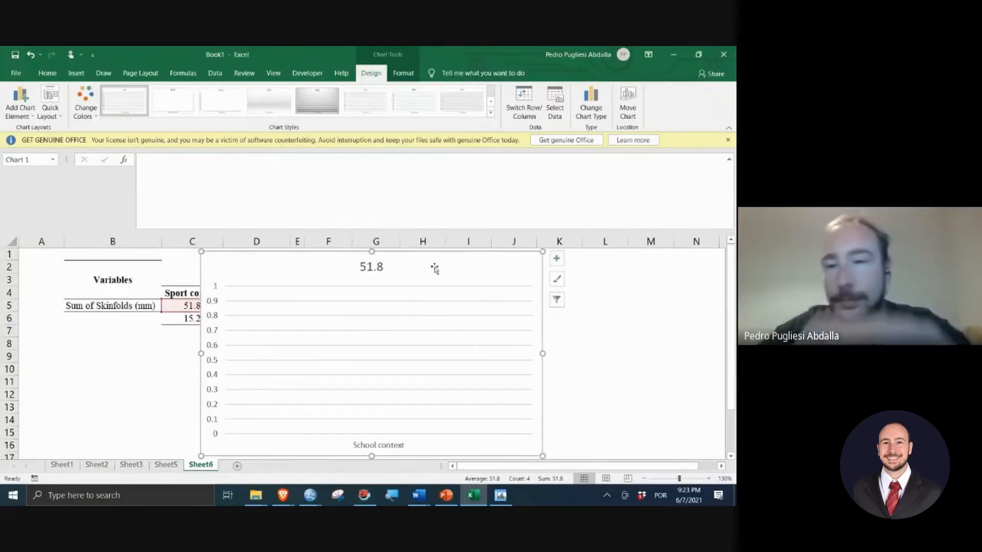
pyautogui.hotkey('ctrl', 'z')
# Step: Remove the asterisk from the School context mean in D5, leaving 73.8
pyautogui.click(250, 345)
pyautogui.moveTo(197, 305); pyautogui.dragTo(254, 306)
pyautogui.click(200, 290)
pyautogui.rightClick(254, 306)
pyautogui.press('Escape')
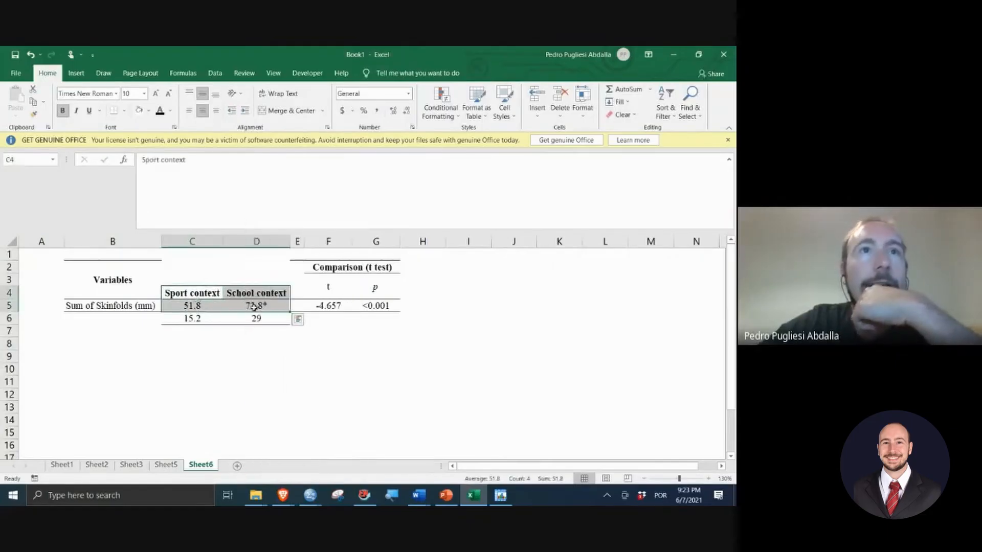
pyautogui.click(254, 306)
pyautogui.press('F2')
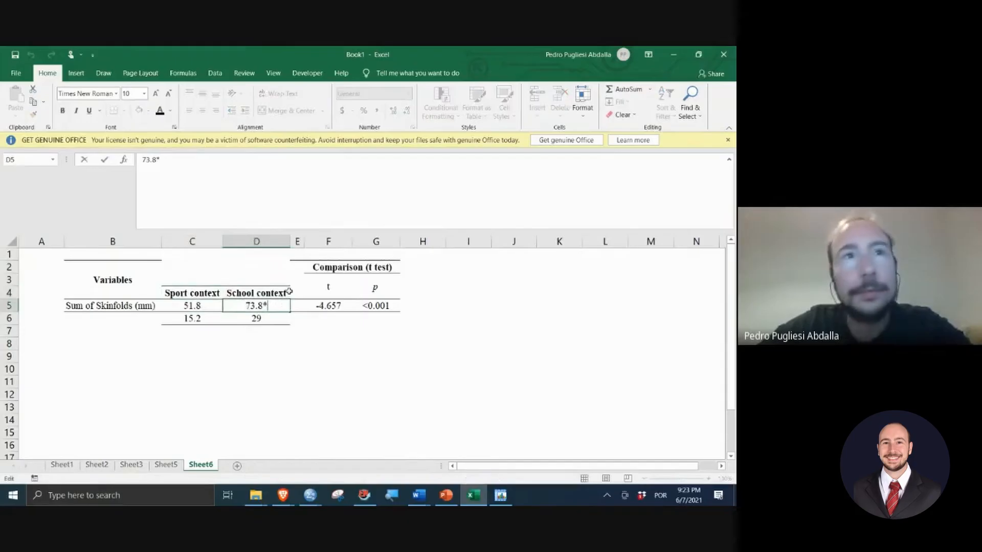
pyautogui.press('Return')
# Step: Insert a 2-D clustered column chart from the context headings and means in C4:D5
pyautogui.moveTo(212, 290); pyautogui.dragTo(236, 301)
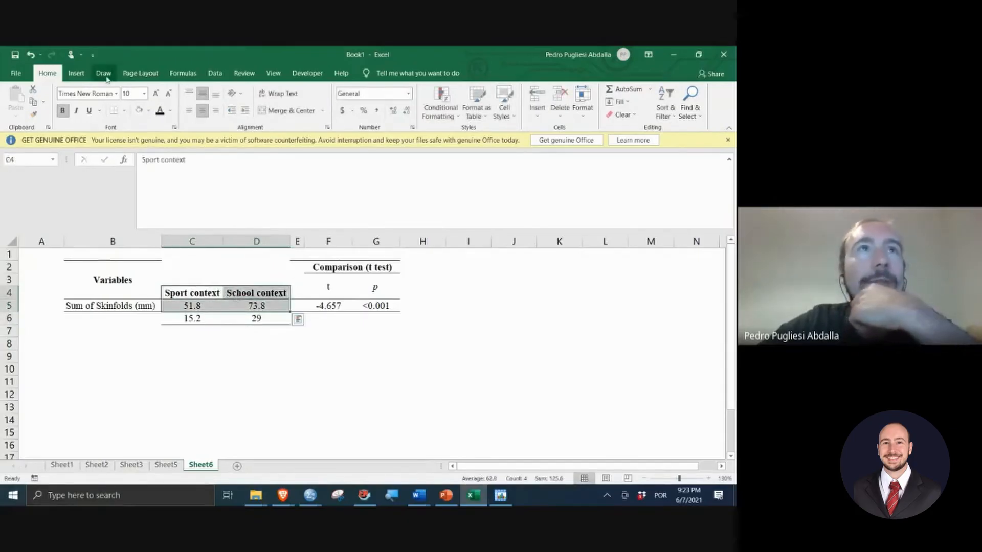
pyautogui.click(76, 73)
pyautogui.click(289, 90)
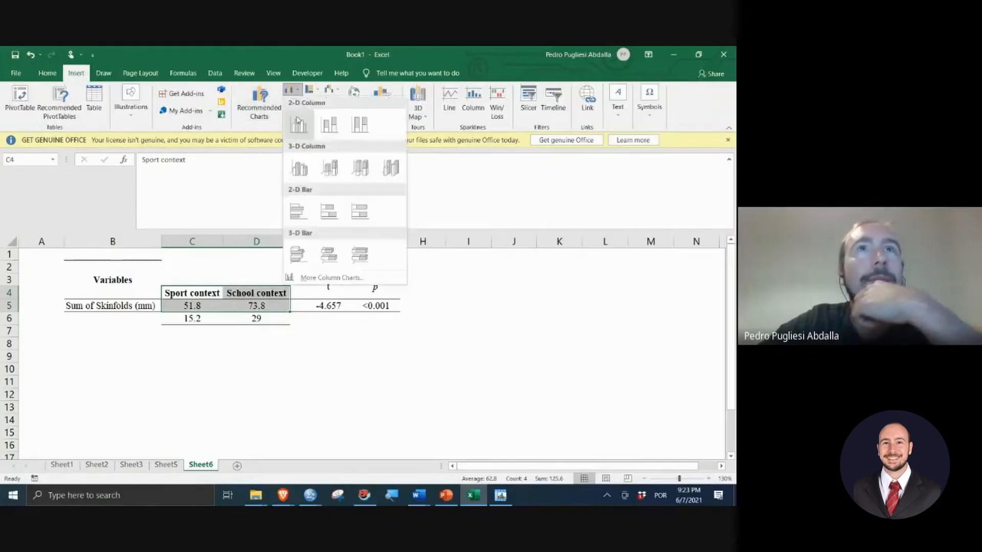
pyautogui.click(300, 125)
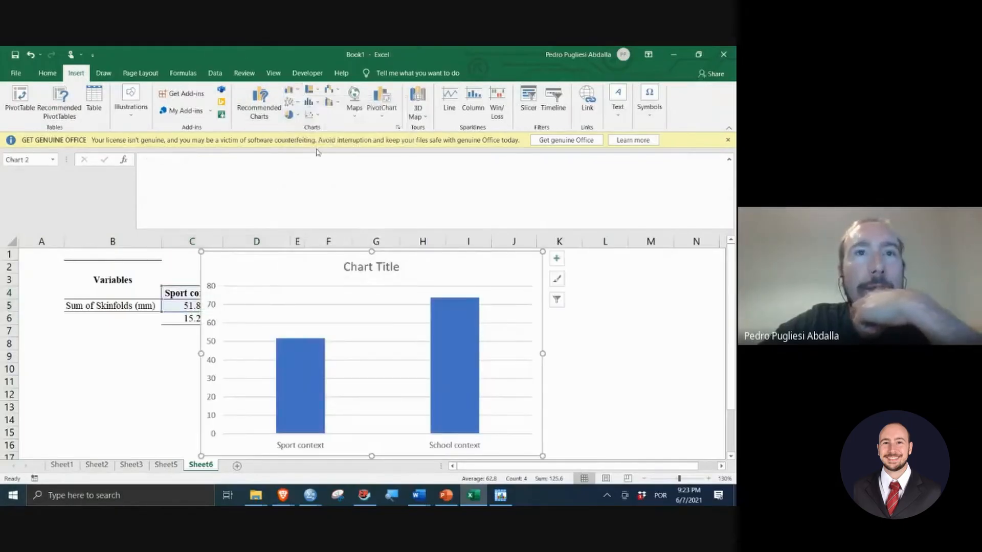
# Step: Delete the chart title and the horizontal gridlines from the column chart
pyautogui.click(352, 274)
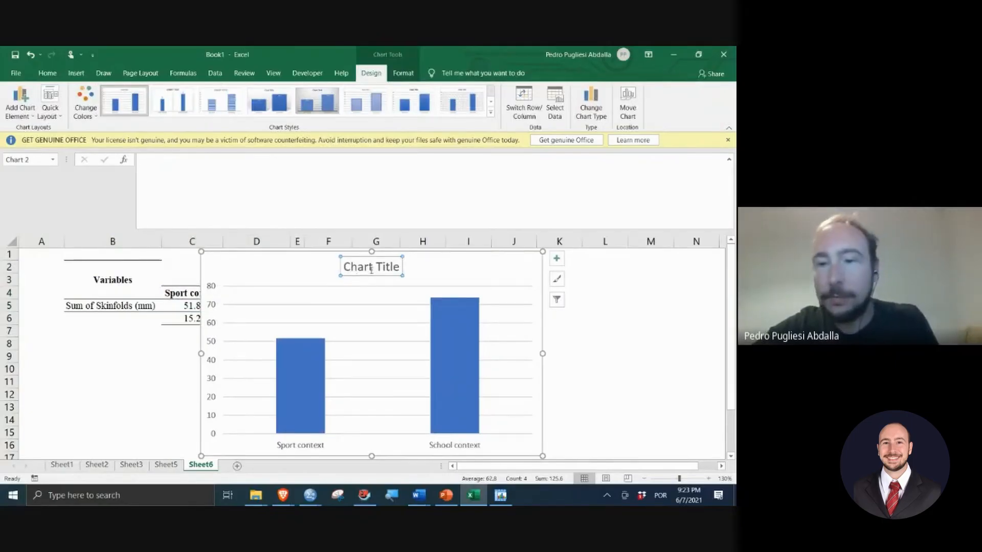
pyautogui.press('Delete')
pyautogui.click(299, 262)
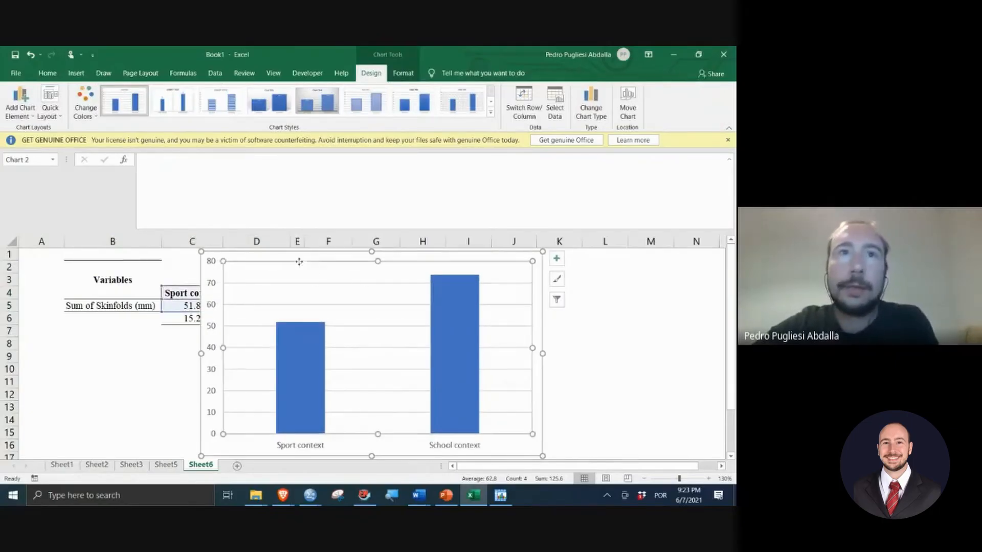
pyautogui.click(293, 284)
pyautogui.press('Delete')
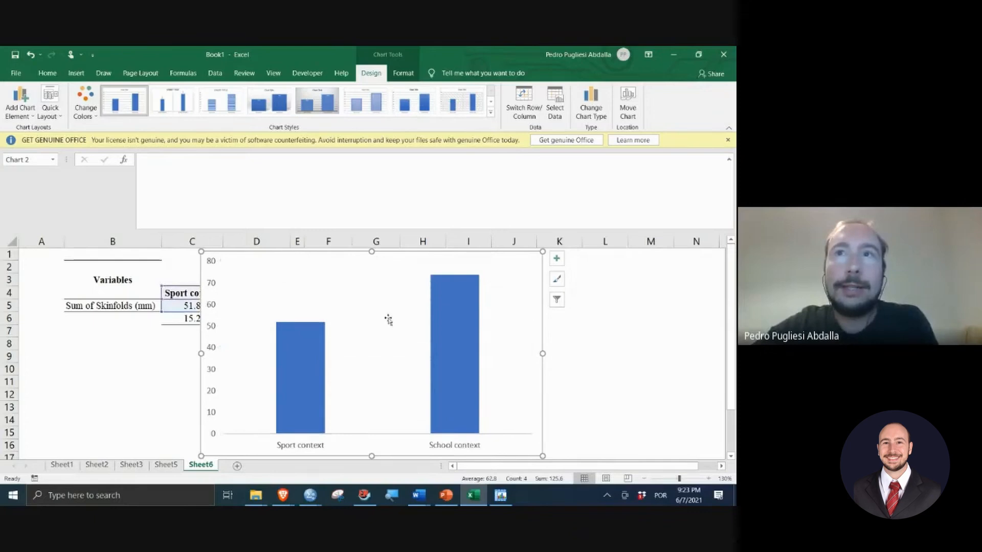
# Step: Dismiss the Get Genuine Office notice and collapse the ribbon to free space for the chart
pyautogui.click(209, 377)
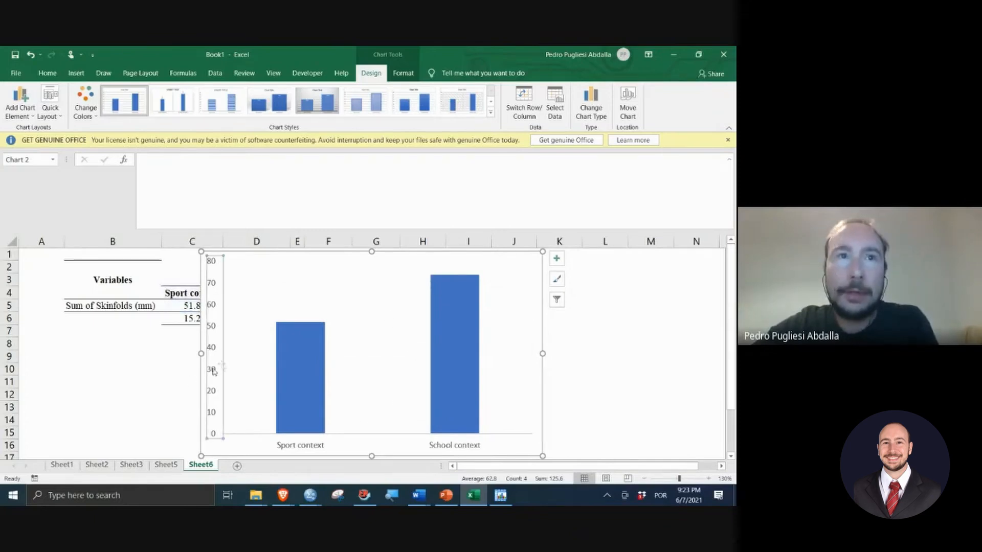
pyautogui.scroll(-1, 564, 310)
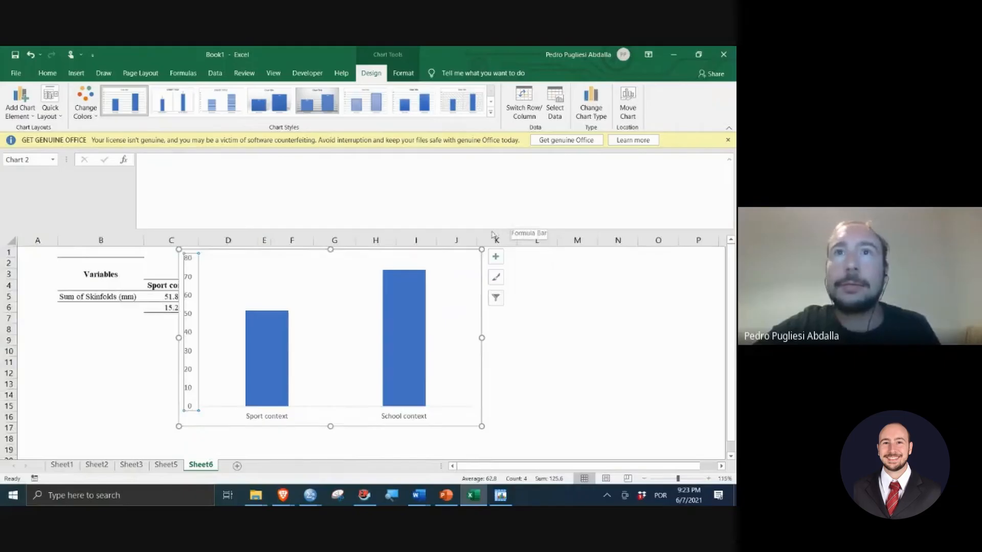
pyautogui.click(728, 141)
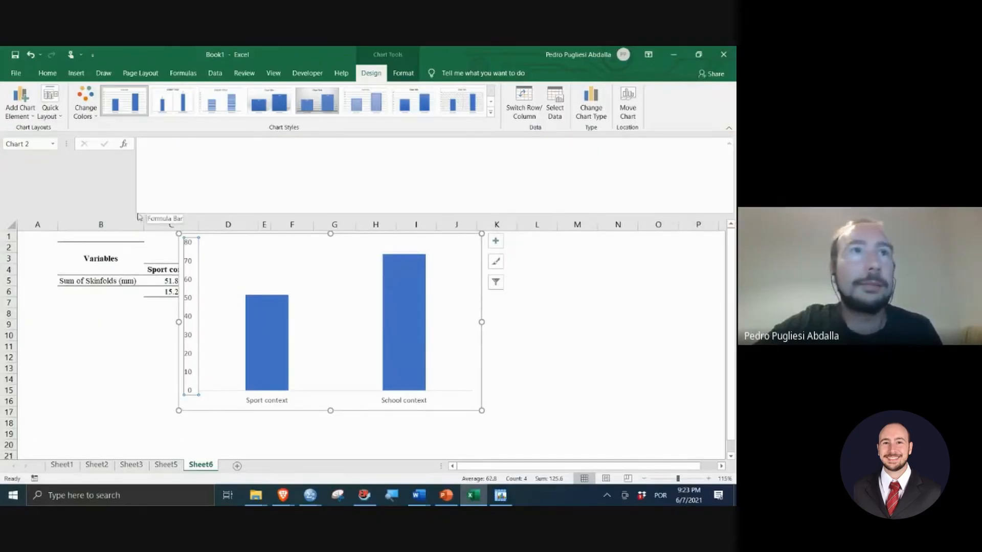
pyautogui.click(730, 129)
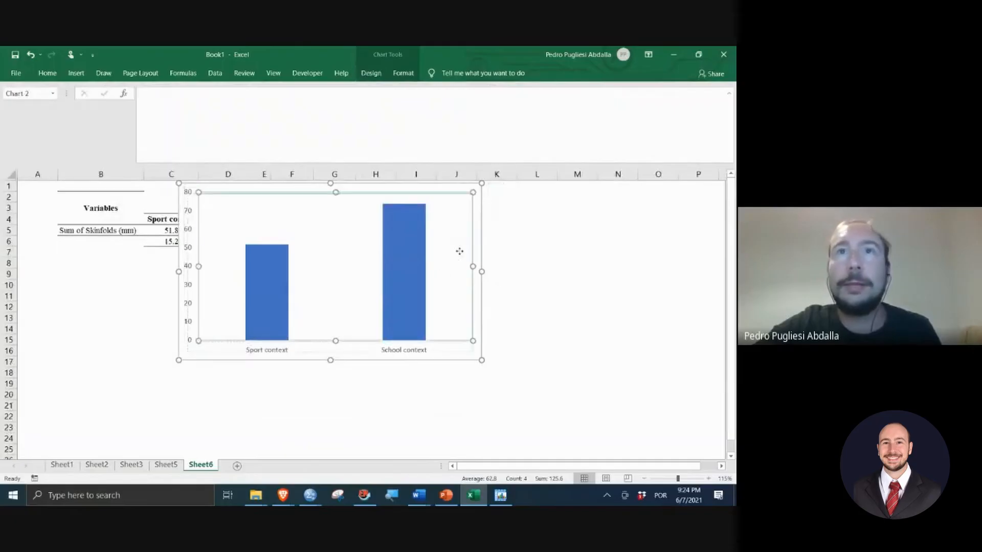
# Step: Undo the plot area shift and move the whole chart down to about row 6, uncovering the comparison table
pyautogui.click(461, 233)
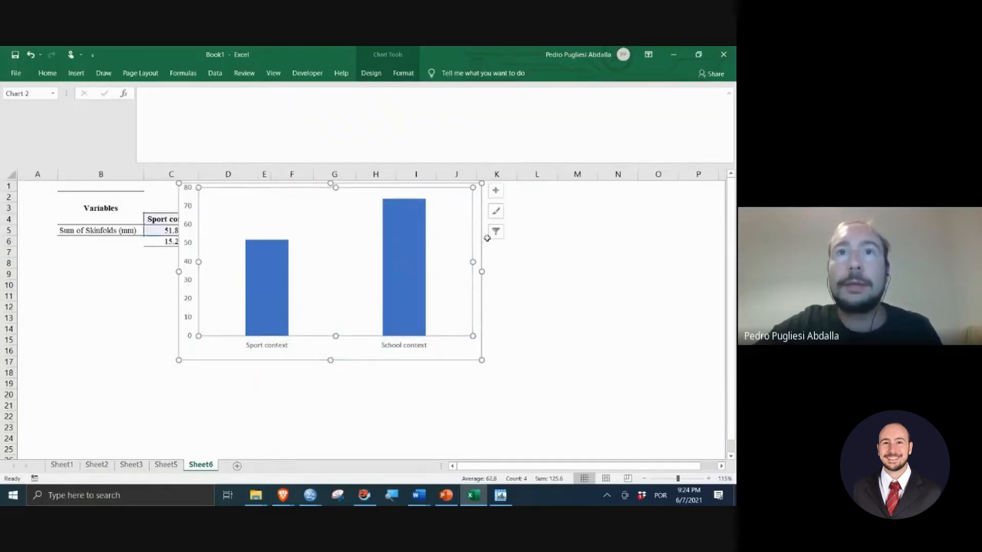
pyautogui.hotkey('ctrl', 'z')
pyautogui.moveTo(484, 242); pyautogui.dragTo(525, 300)
# Step: Keep the ribbon expanded and open the font colour choices for the chart's vertical axis labels
pyautogui.click(229, 309)
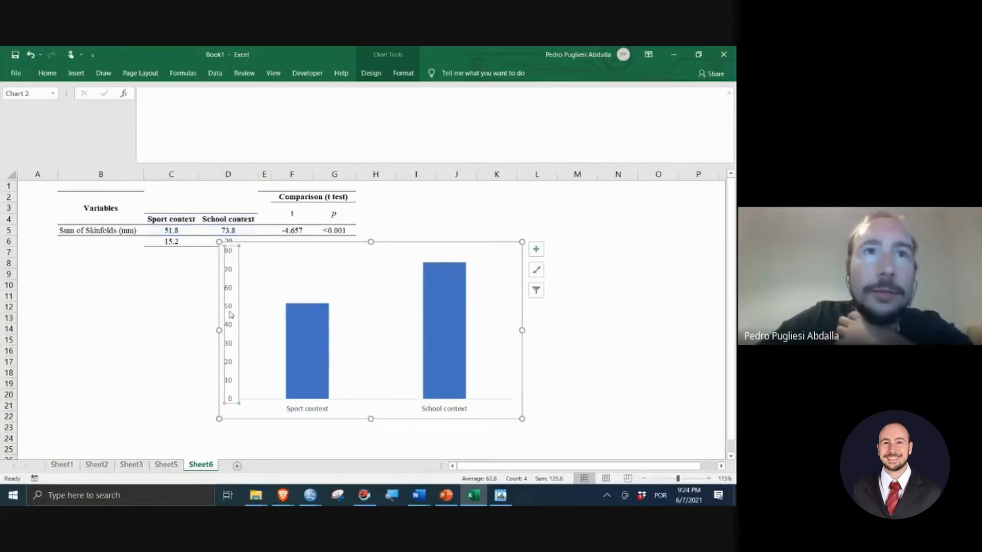
pyautogui.click(47, 73)
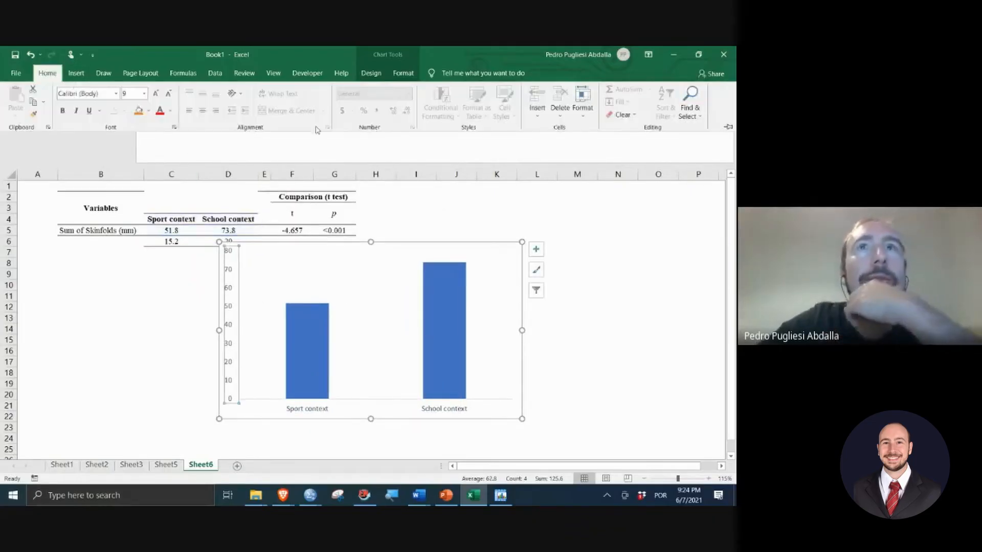
pyautogui.click(726, 128)
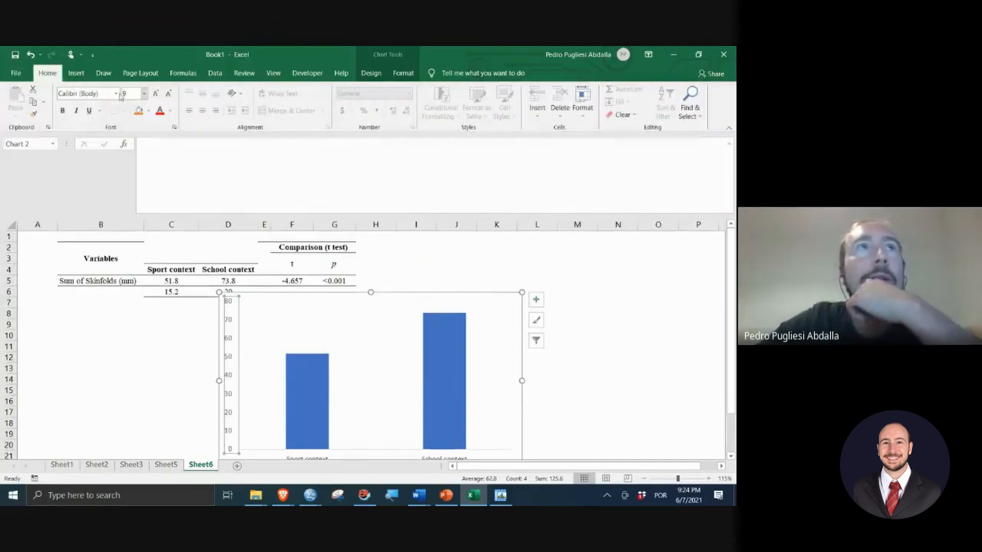
pyautogui.click(171, 111)
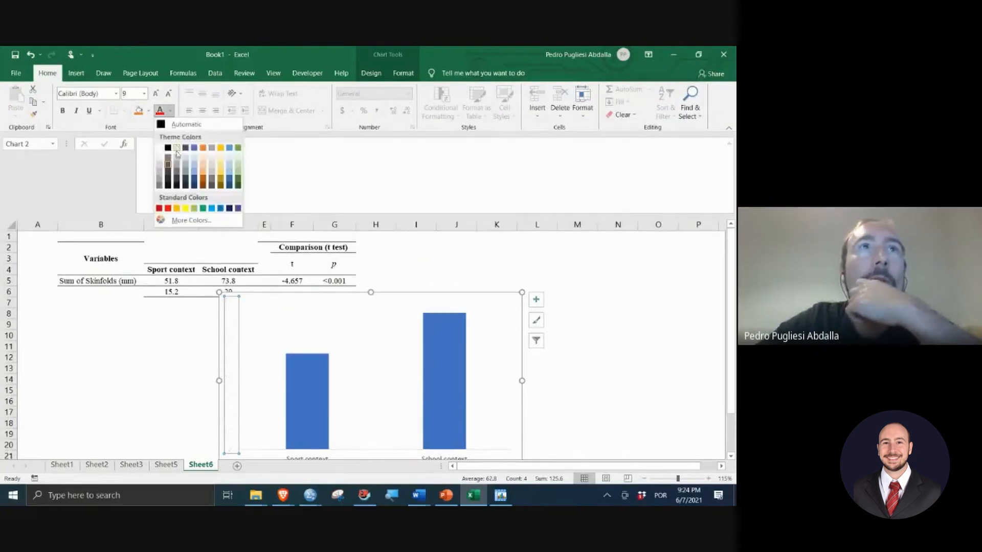
# Step: Color the chart's vertical axis labels black and give that axis a solid black line
pyautogui.click(167, 148)
pyautogui.scroll(-1, 322, 346)
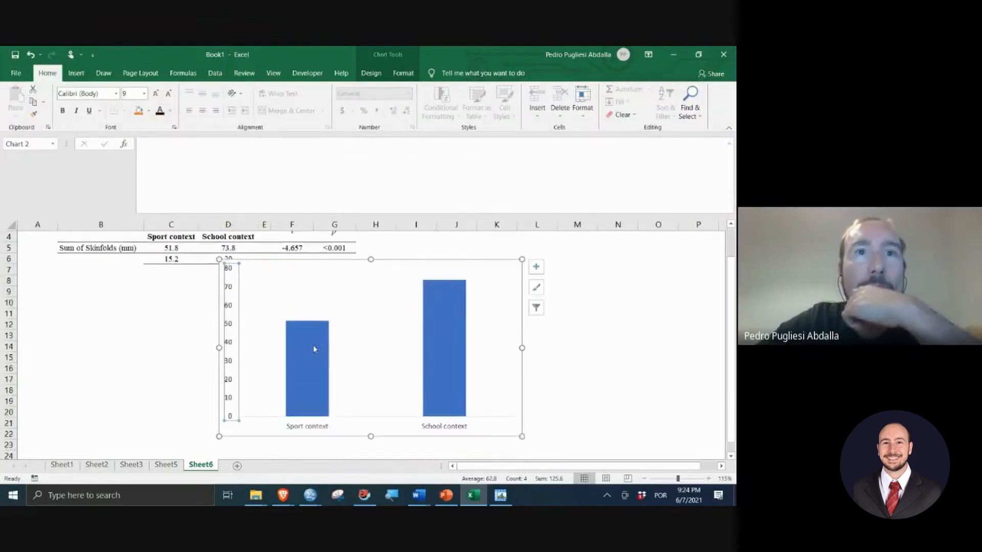
pyautogui.doubleClick(241, 359)
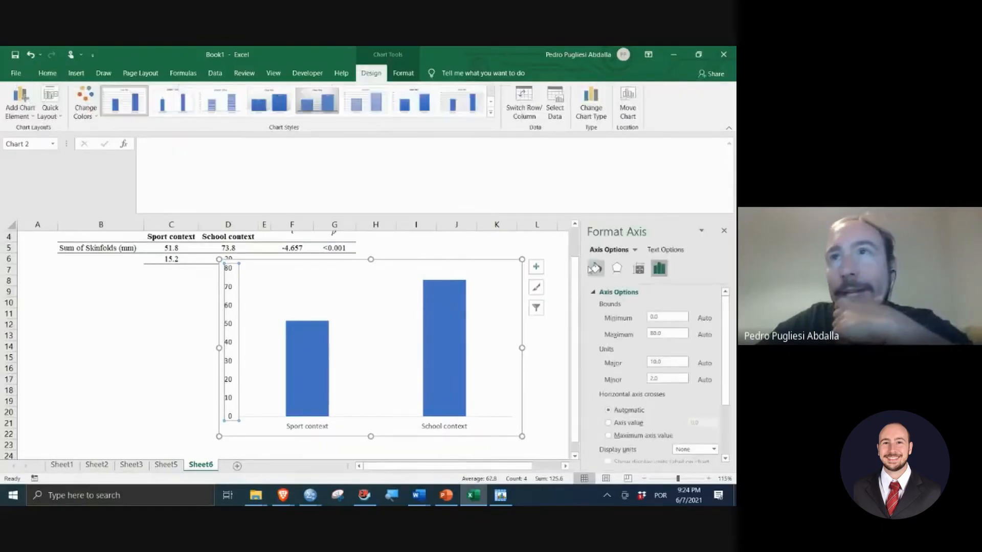
pyautogui.click(596, 268)
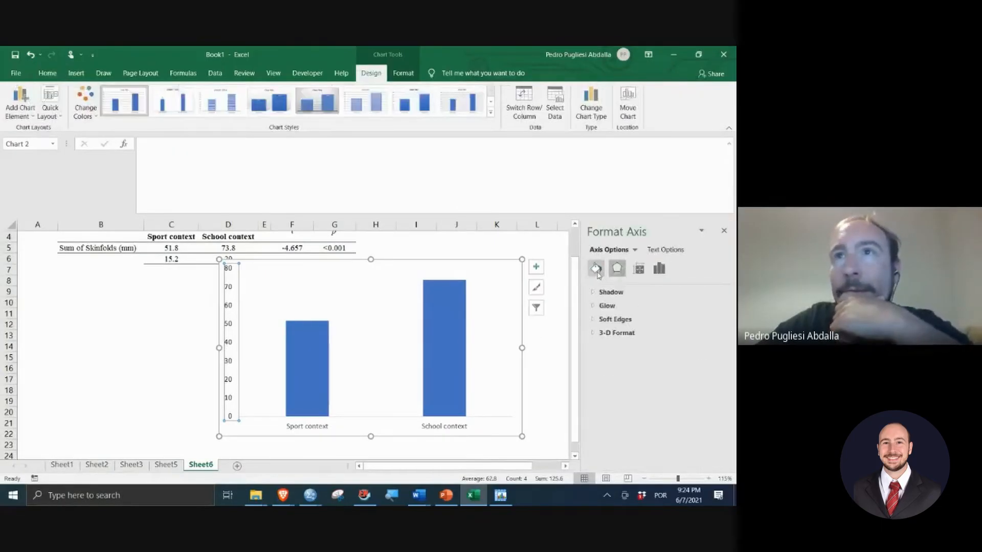
pyautogui.click(596, 269)
pyautogui.click(609, 305)
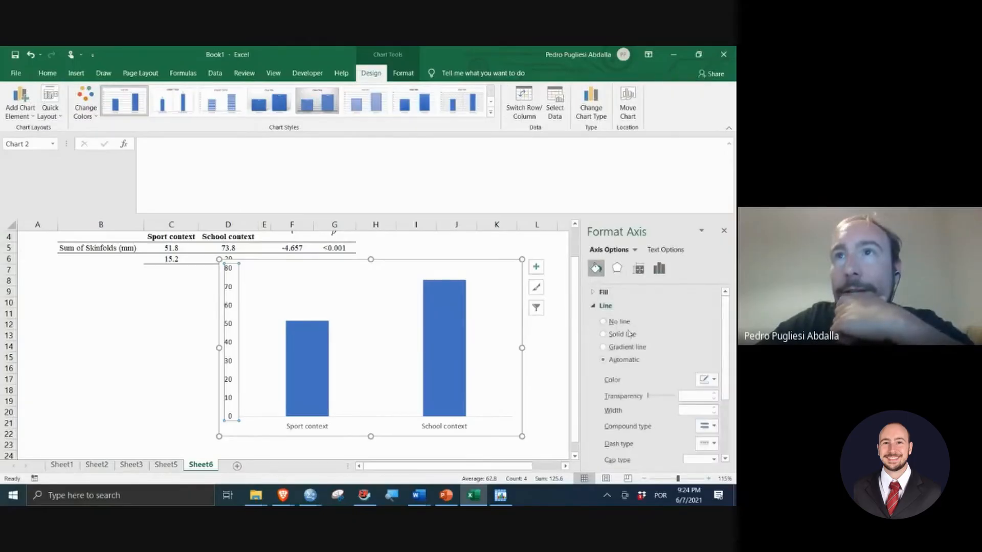
pyautogui.click(616, 335)
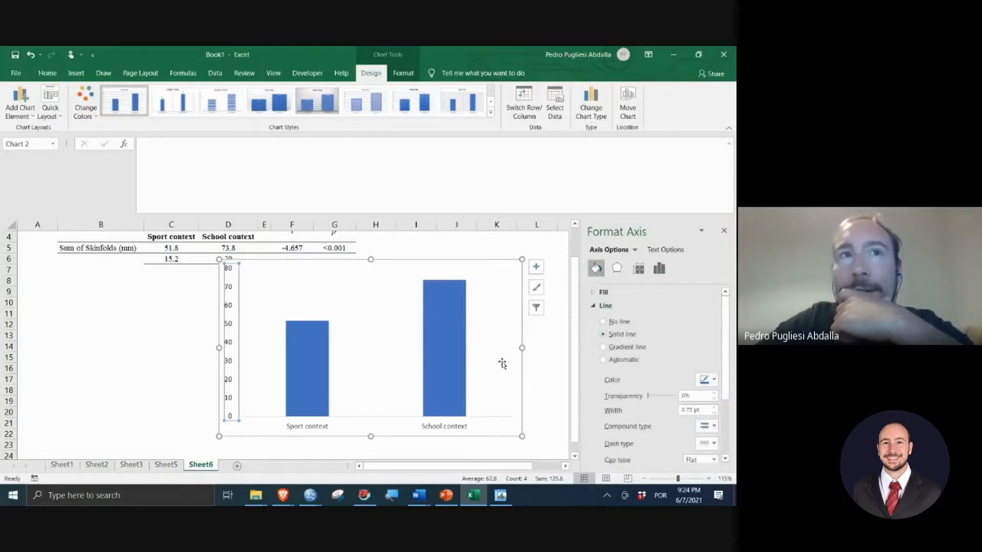
pyautogui.click(709, 379)
pyautogui.click(660, 406)
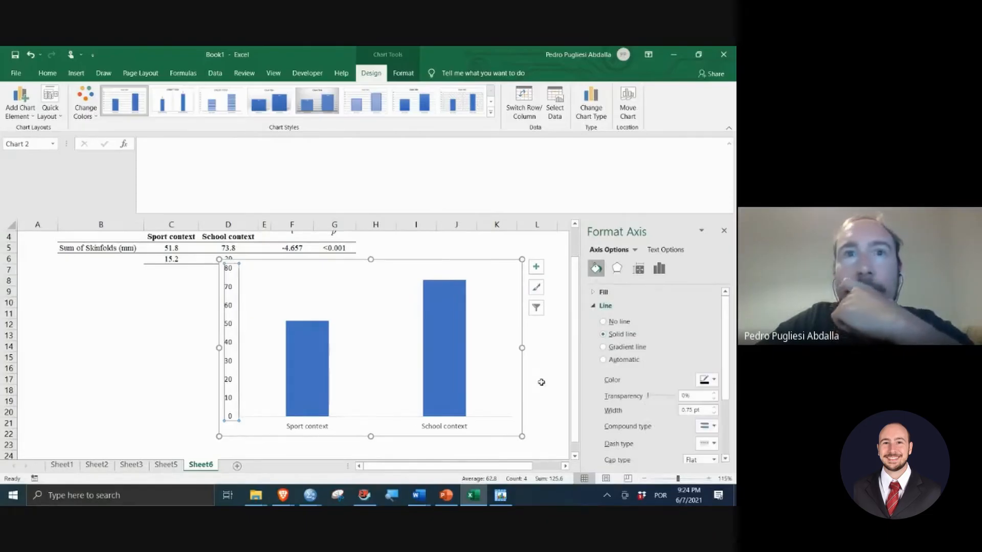
pyautogui.click(291, 454)
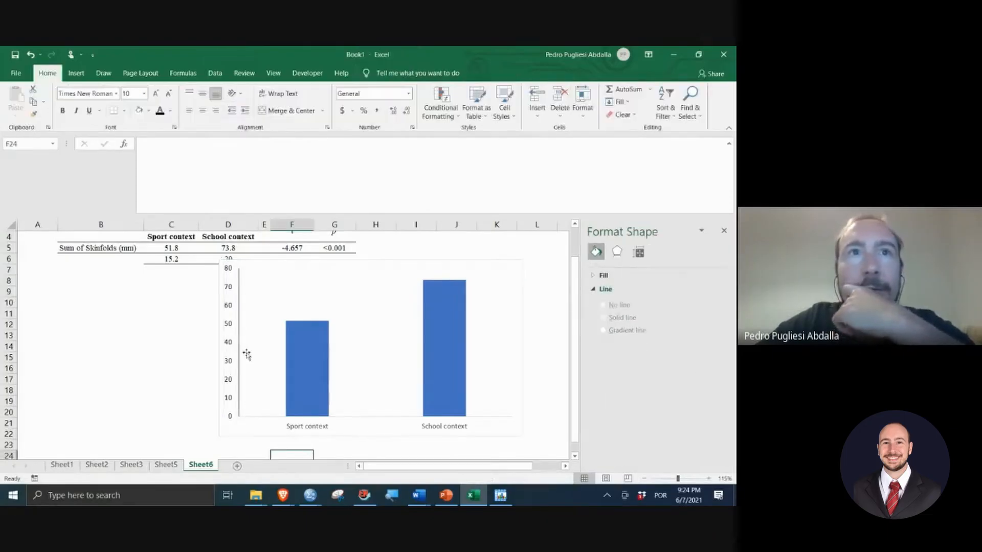
# Step: Color the horizontal axis labels black and give that axis a solid black line
pyautogui.click(290, 426)
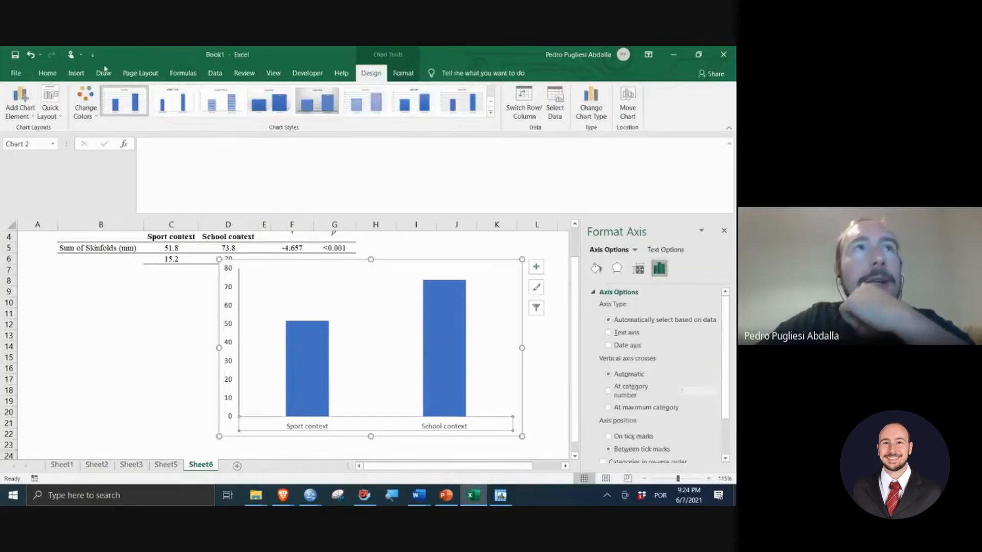
pyautogui.click(46, 74)
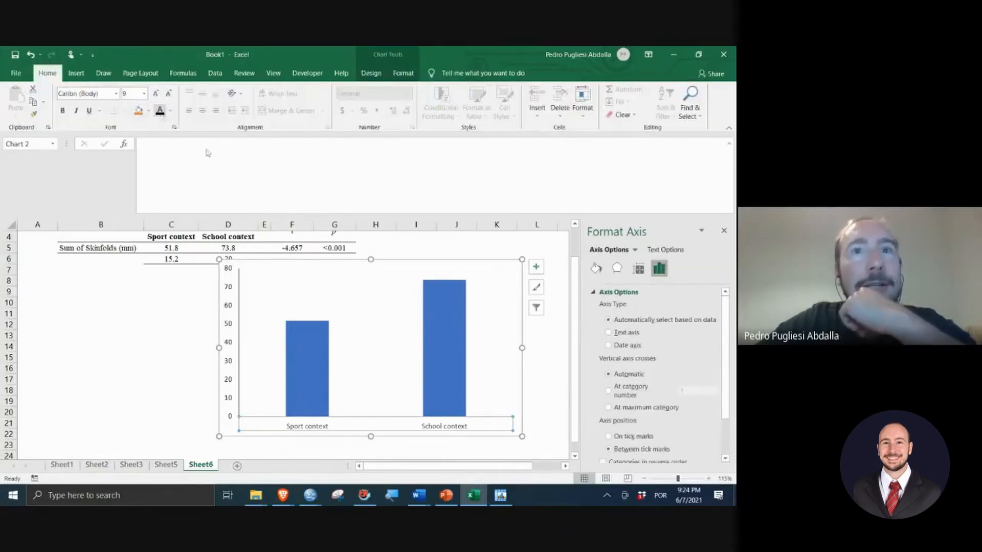
pyautogui.click(596, 268)
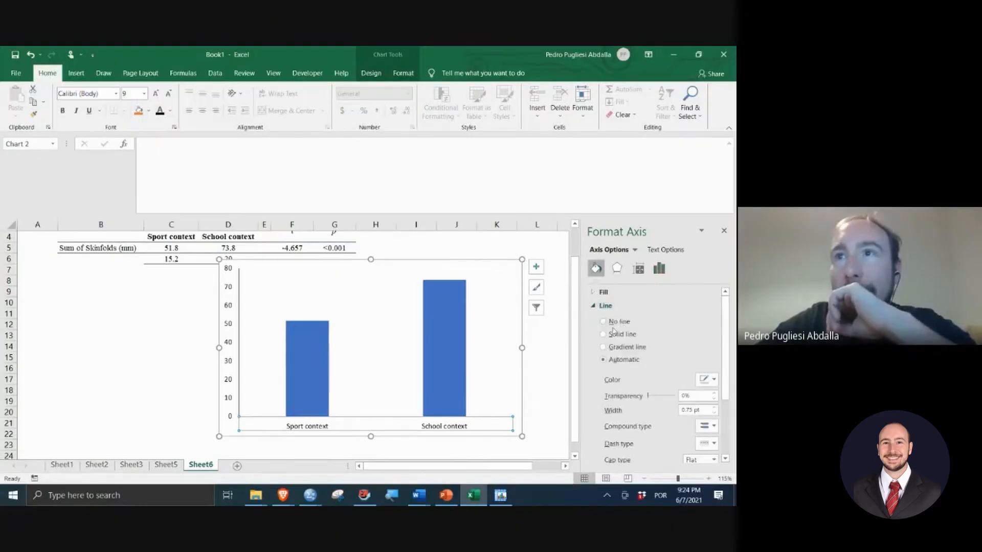
pyautogui.click(545, 390)
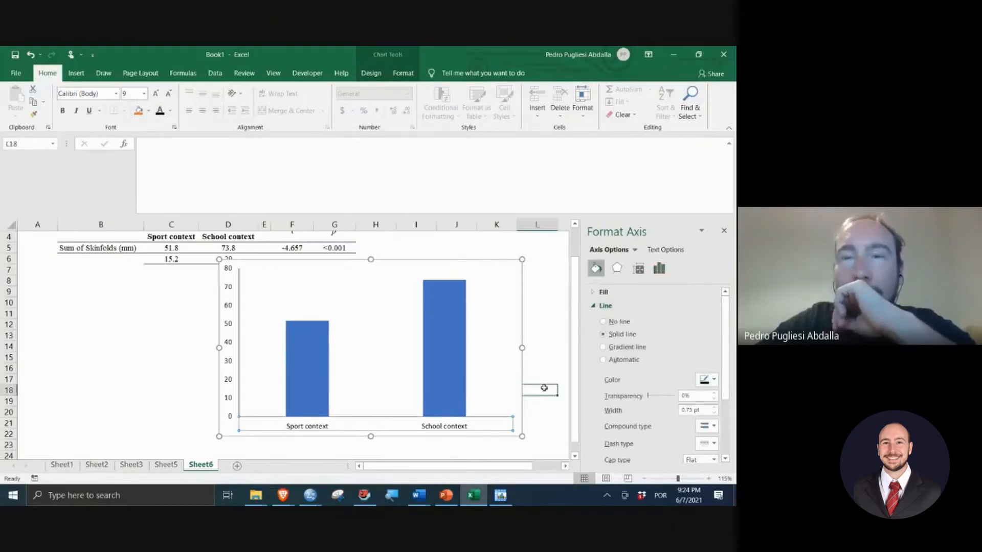
# Step: Give both bars of the data series a solid black fill
pyautogui.click(314, 344)
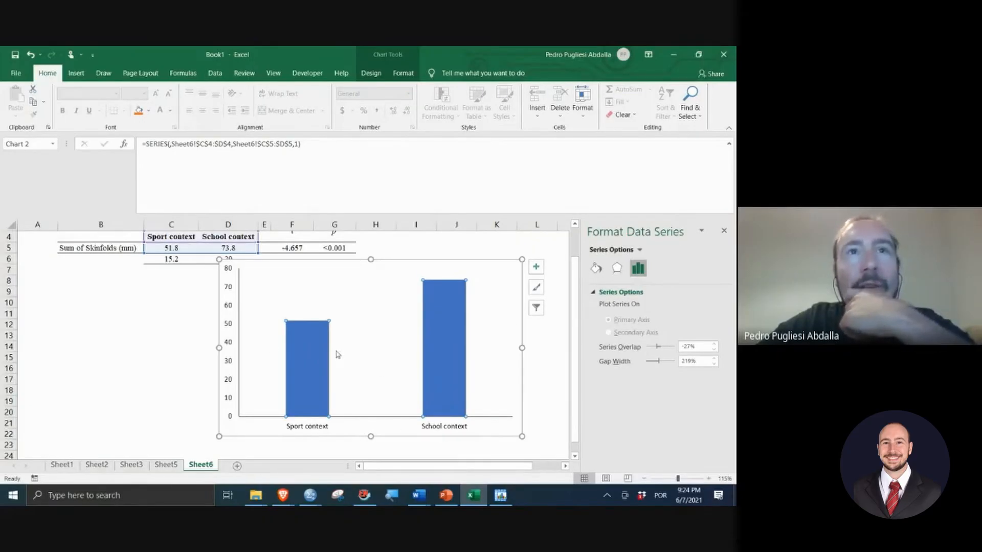
pyautogui.click(596, 268)
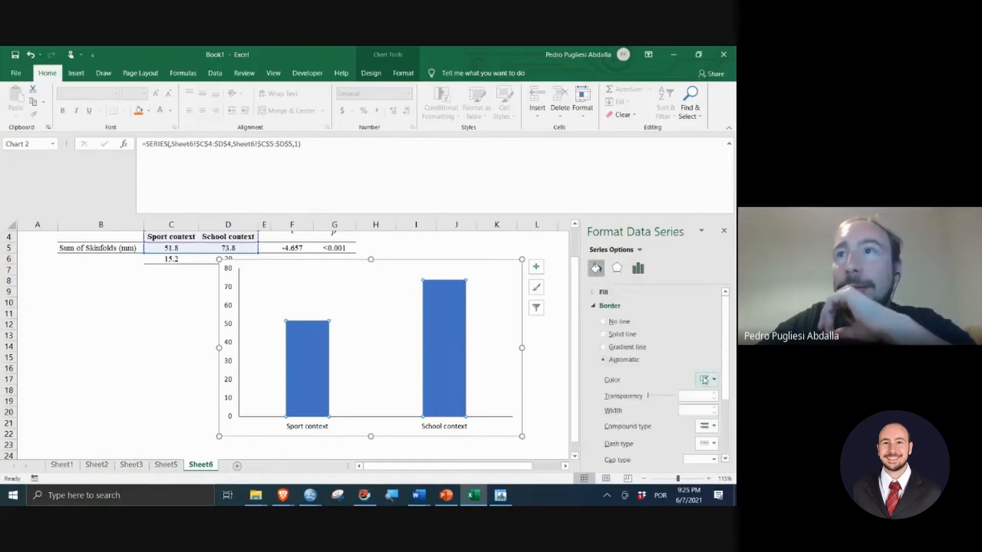
pyautogui.scroll(-2, 694, 362)
pyautogui.scroll(1, 667, 353)
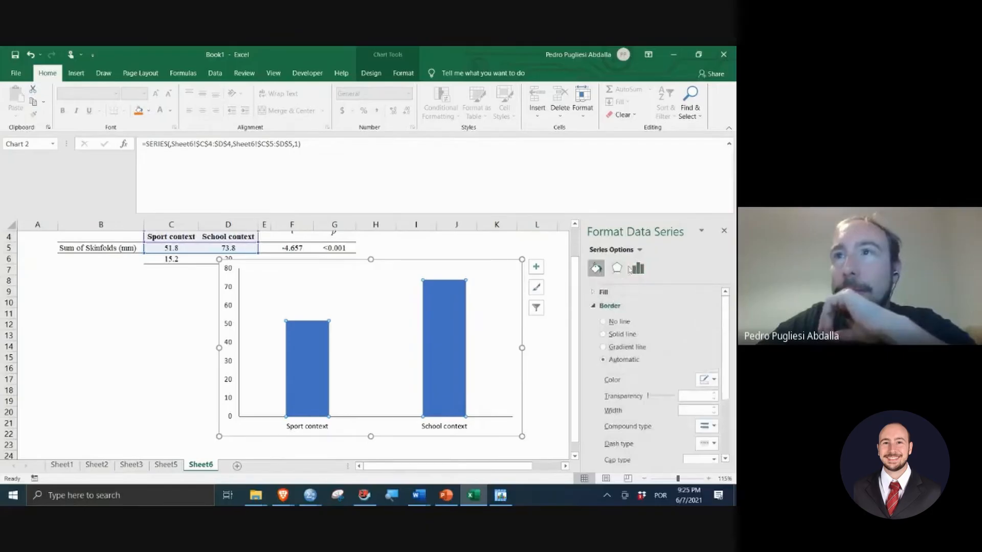
pyautogui.click(637, 268)
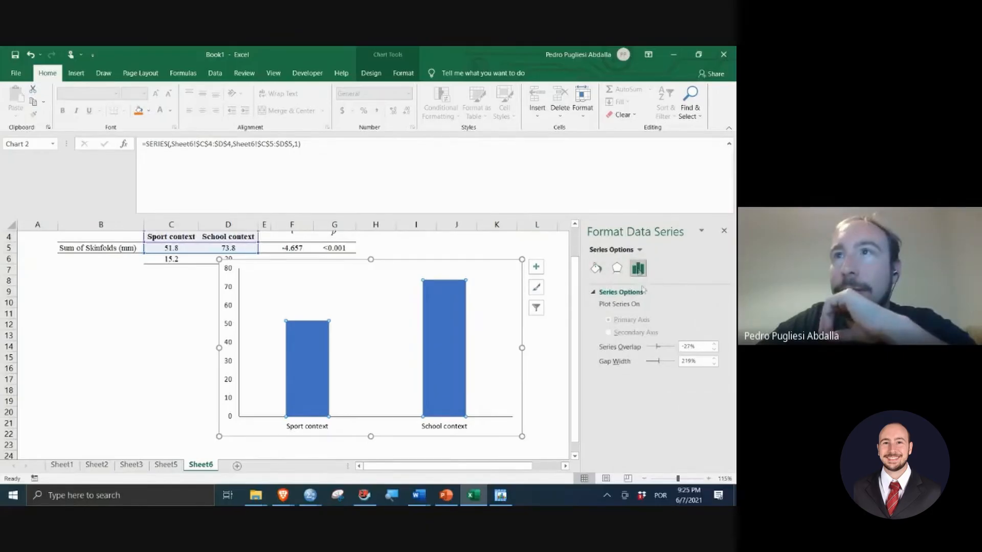
pyautogui.click(598, 269)
pyautogui.scroll(-4, 633, 320)
pyautogui.scroll(4, 634, 334)
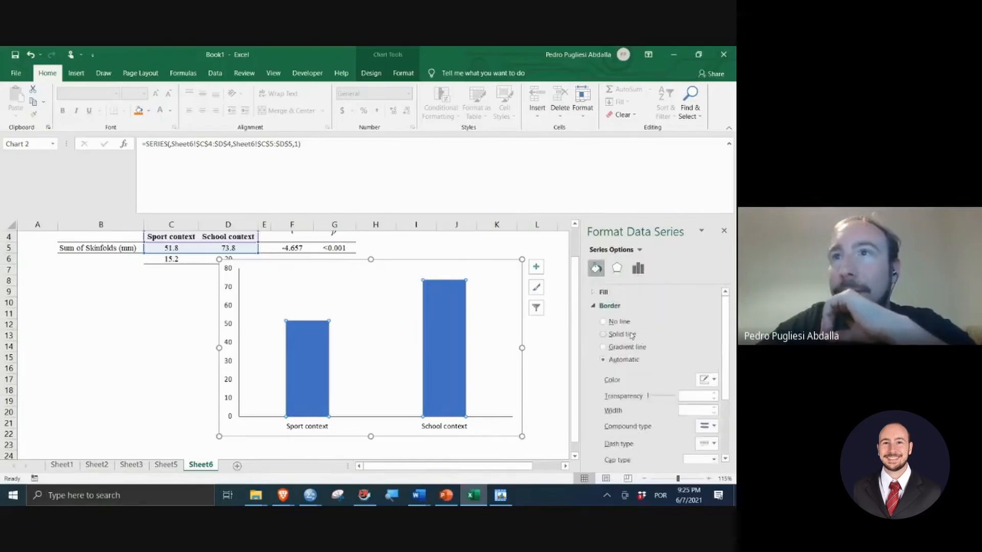
pyautogui.click(611, 292)
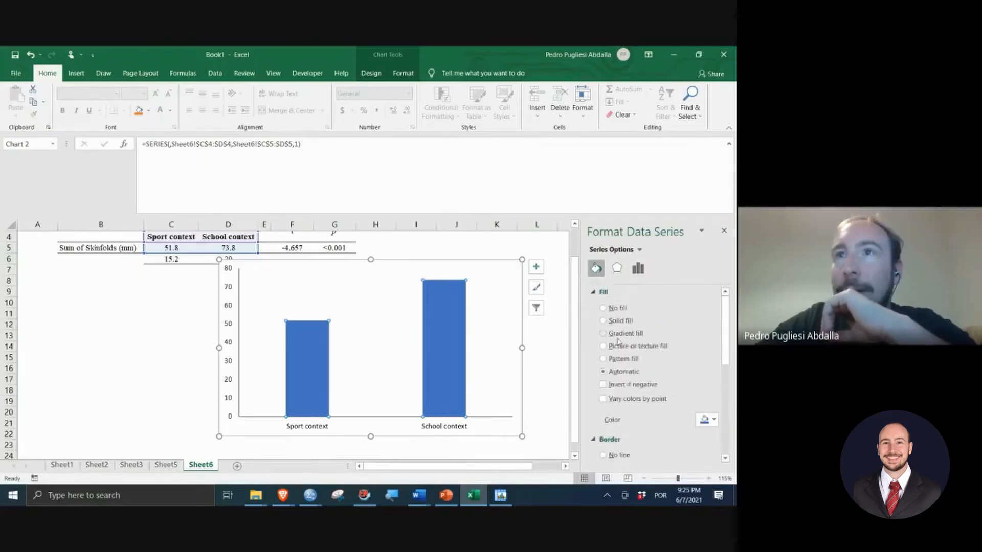
pyautogui.click(622, 322)
pyautogui.click(705, 421)
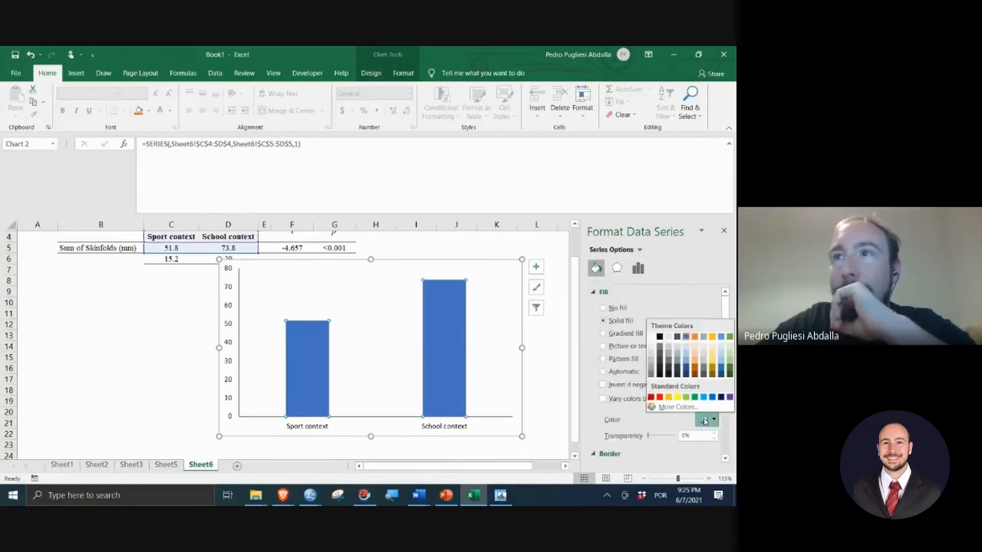
pyautogui.click(660, 337)
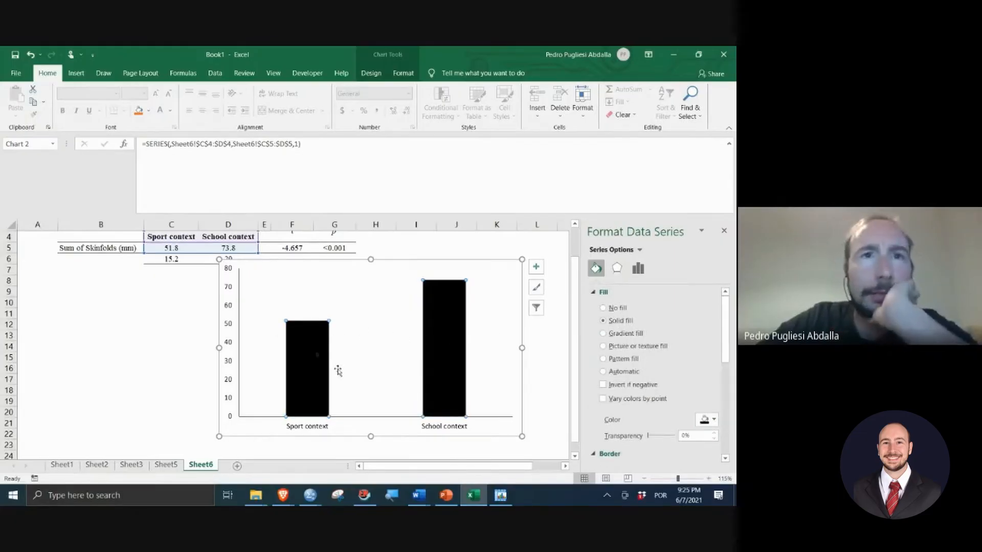
pyautogui.click(397, 451)
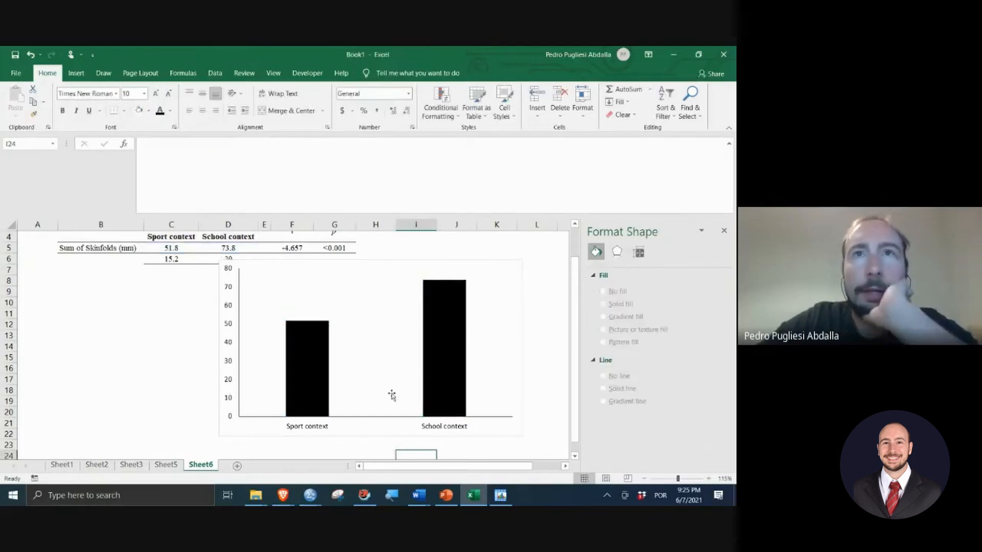
# Step: Remove the border line around the chart area
pyautogui.click(506, 262)
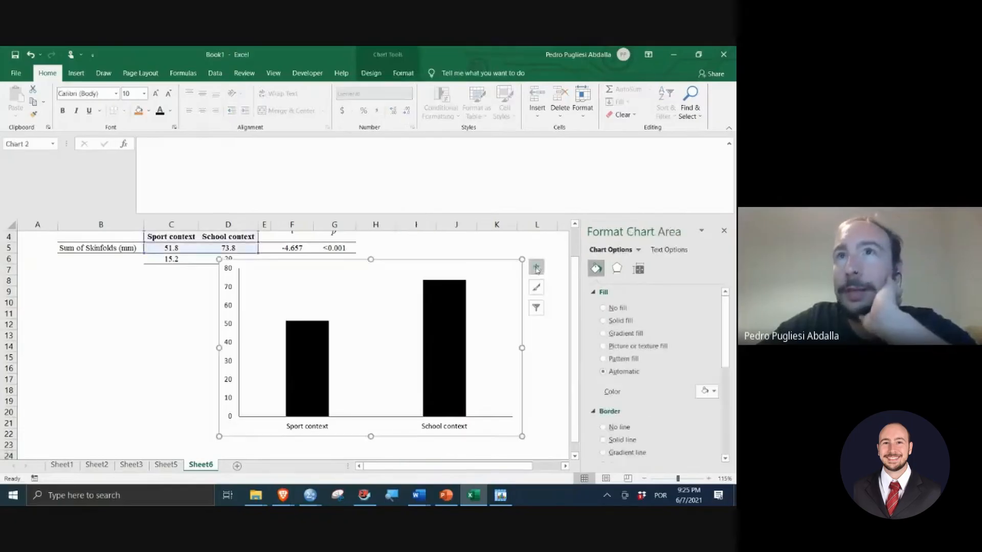
pyautogui.scroll(-1, 619, 332)
pyautogui.click(610, 403)
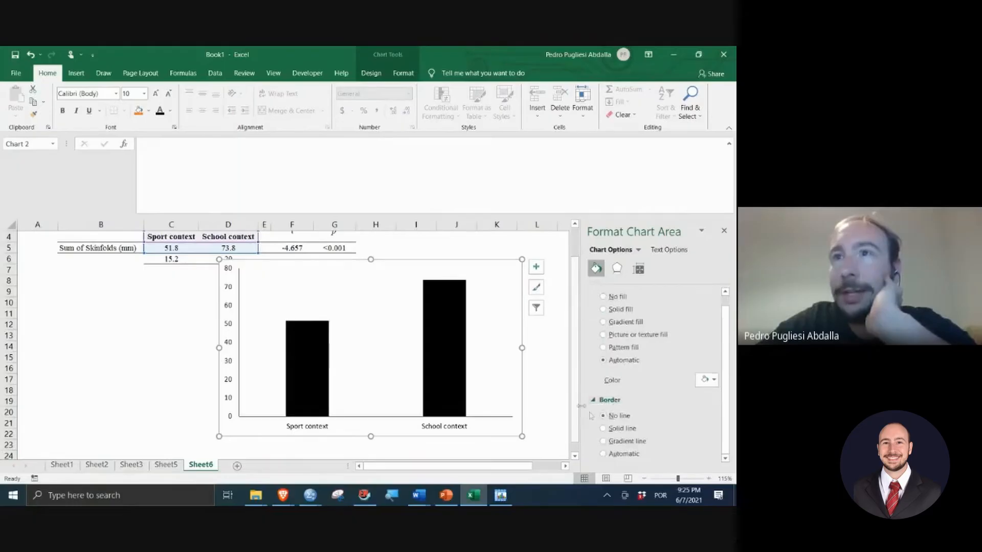
pyautogui.click(565, 399)
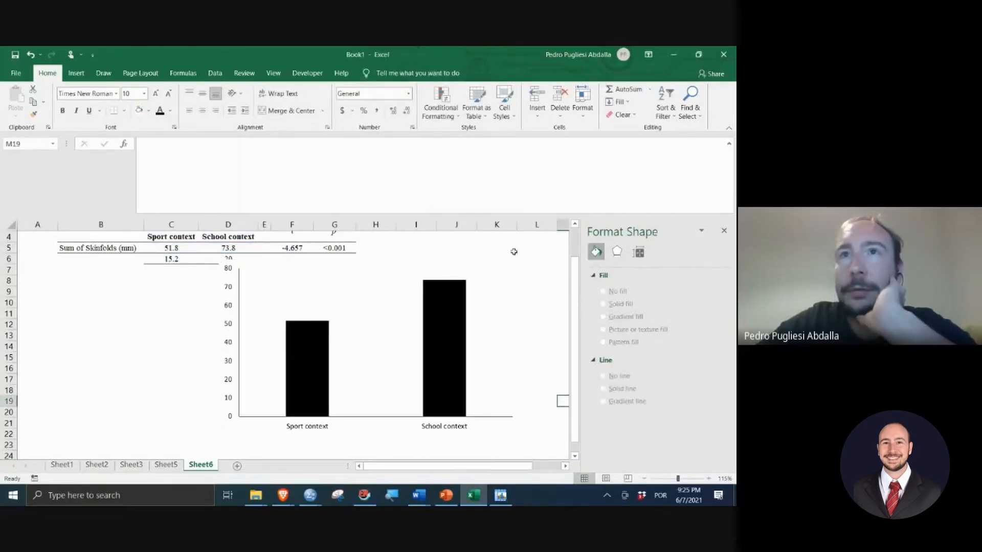
# Step: Set the major unit of the vertical axis to 20
pyautogui.click(227, 290)
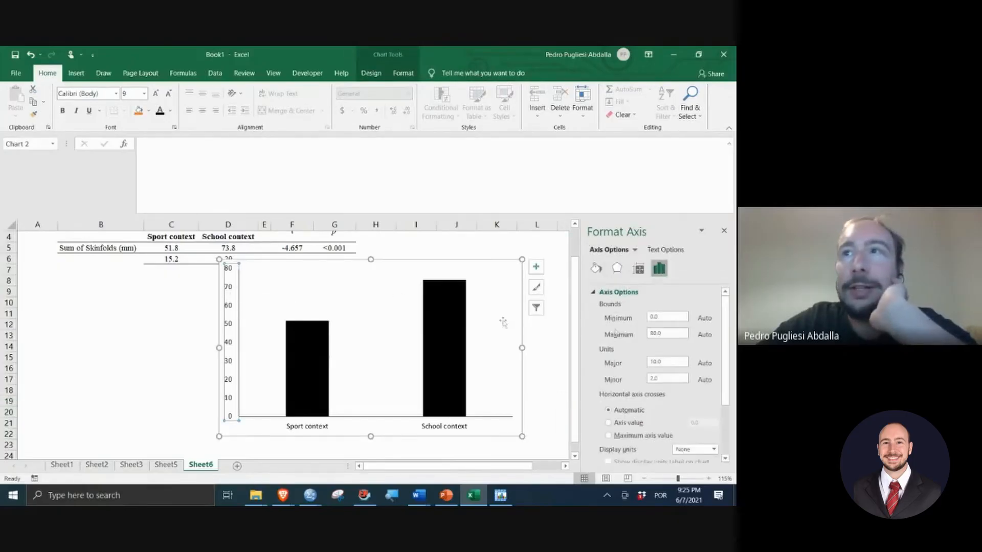
pyautogui.click(674, 362)
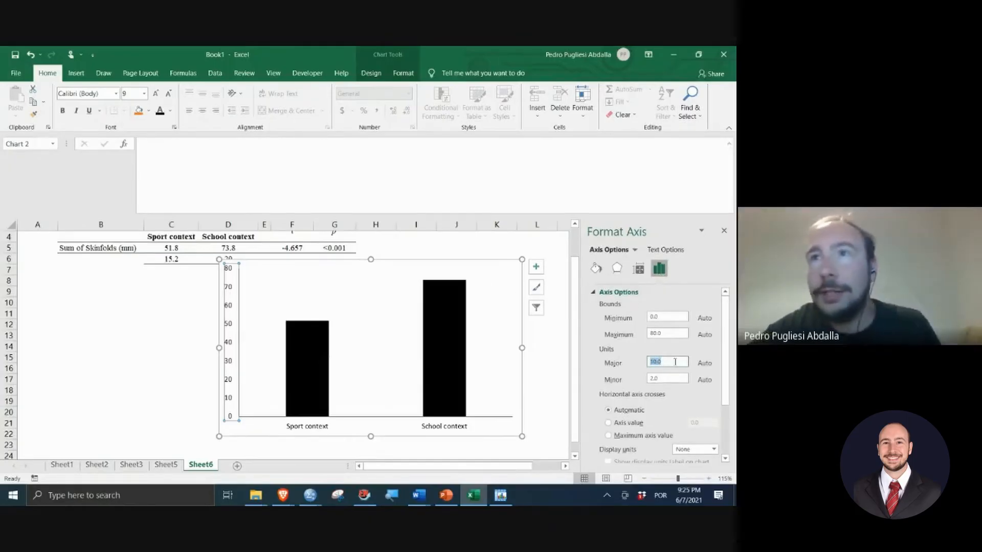
pyautogui.write('2')
pyautogui.press('Return')
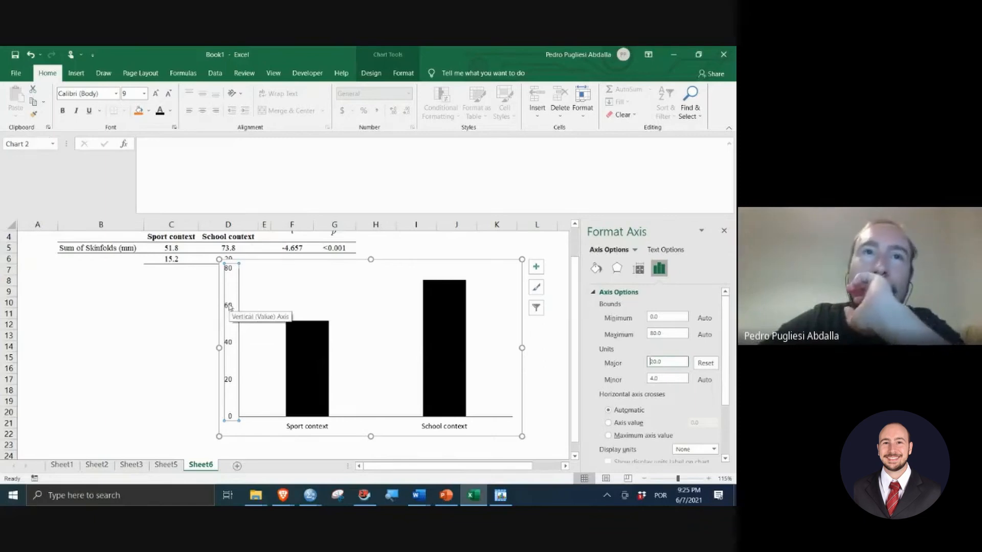
# Step: Add a primary vertical axis title to the chart
pyautogui.click(537, 268)
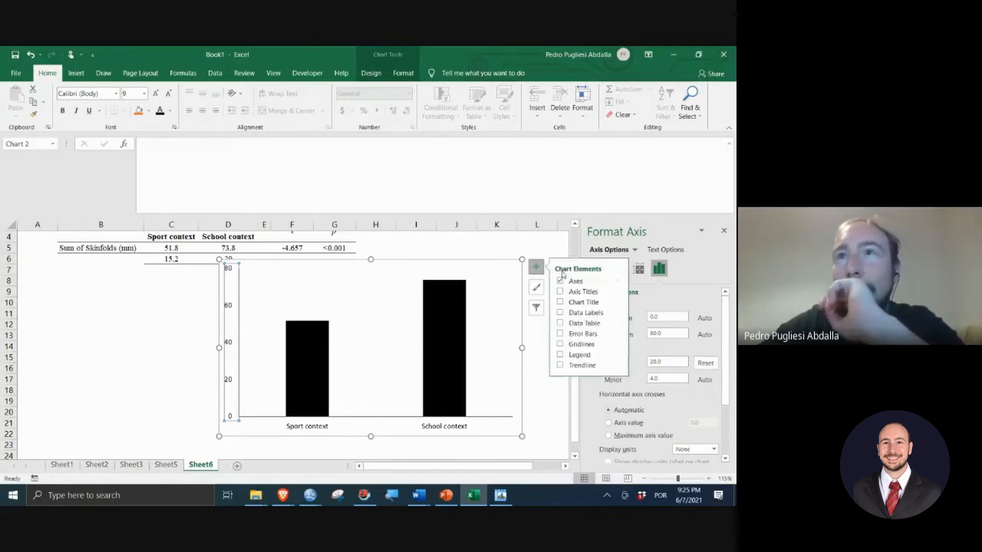
pyautogui.click(618, 292)
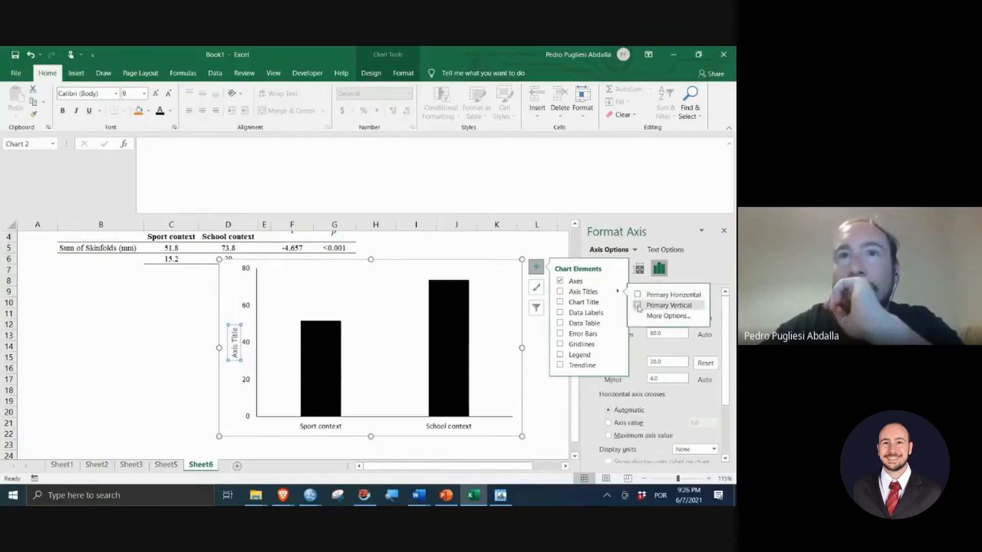
pyautogui.click(639, 305)
pyautogui.click(234, 342)
pyautogui.tripleClick(234, 342)
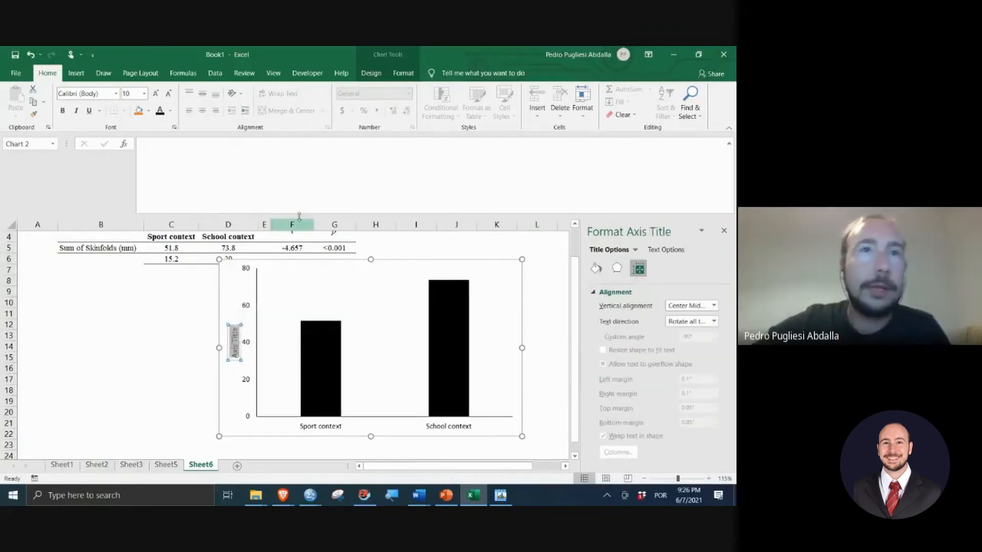
# Step: Copy the text "Sum of Skinfolds (mm)" from cell B5
pyautogui.click(76, 248)
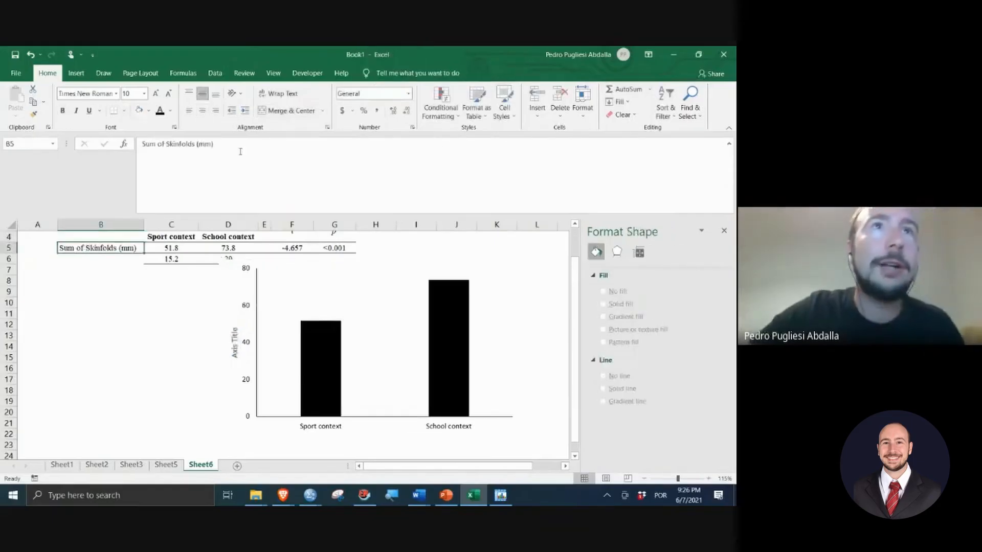
pyautogui.moveTo(240, 151); pyautogui.dragTo(137, 152)
pyautogui.hotkey('ctrl', 'c')
pyautogui.click(231, 346)
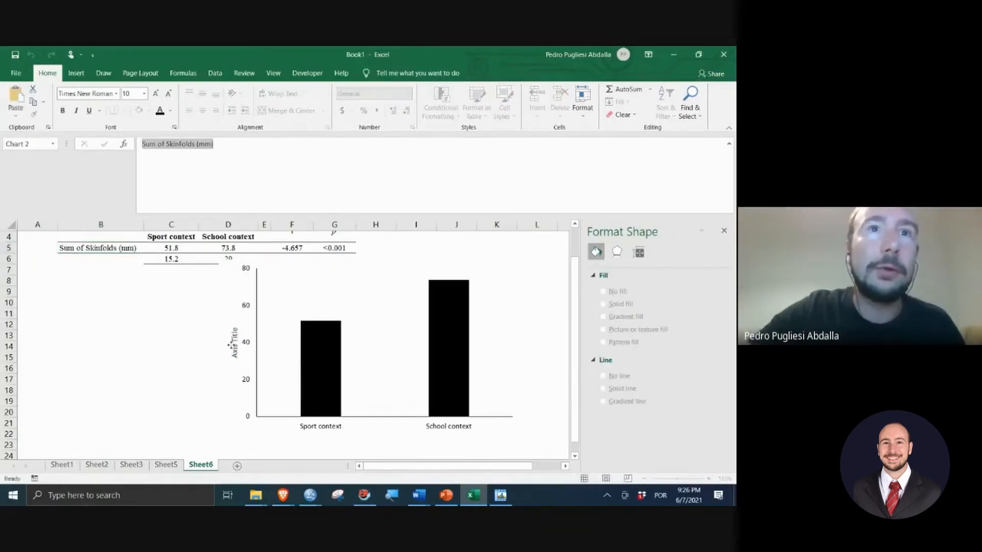
pyautogui.doubleClick(230, 341)
pyautogui.hotkey('ctrl', 'v')
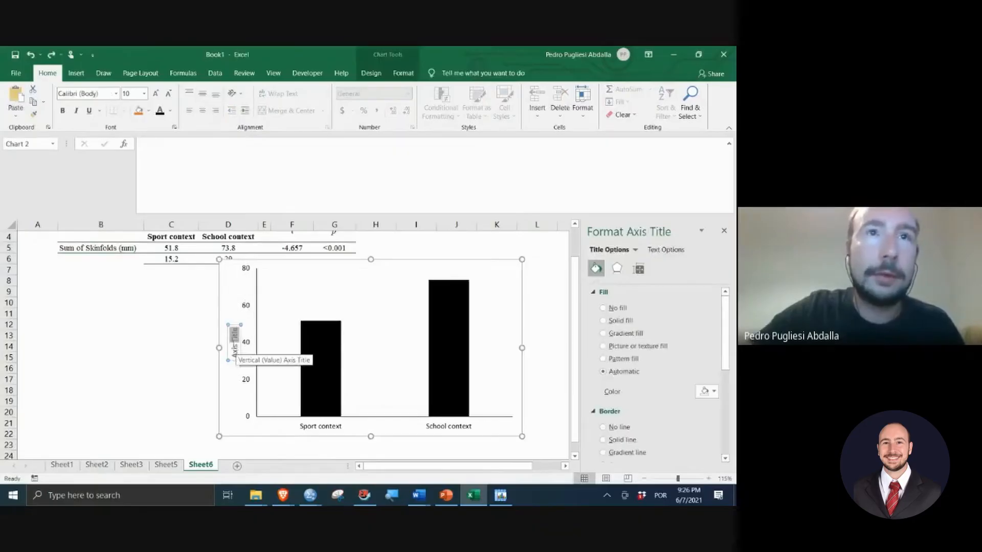
pyautogui.hotkey('ctrl', 'z')
# Step: Replace the whole vertical axis title with the copied text "Sum of Skinfolds (mm)"
pyautogui.click(233, 348)
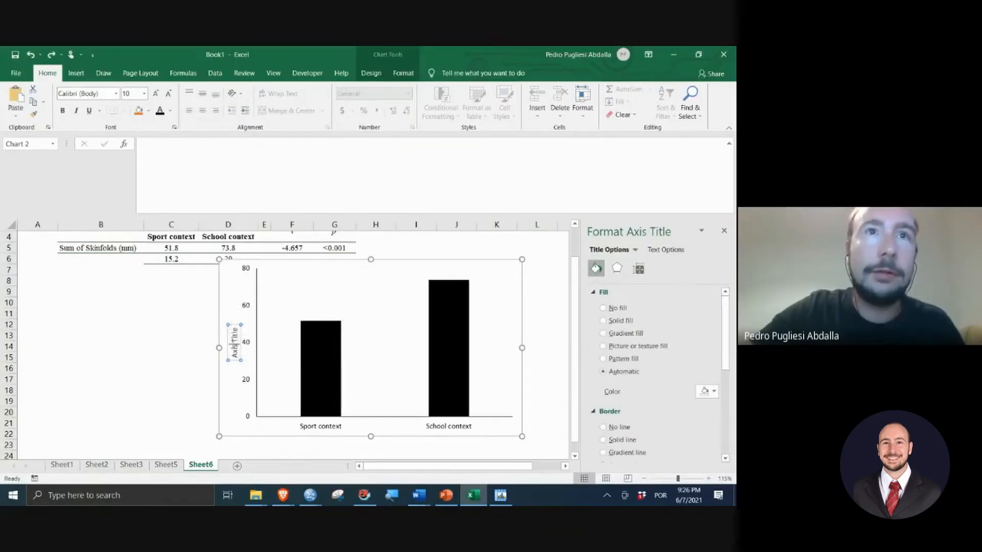
pyautogui.doubleClick(234, 347)
pyautogui.tripleClick(234, 347)
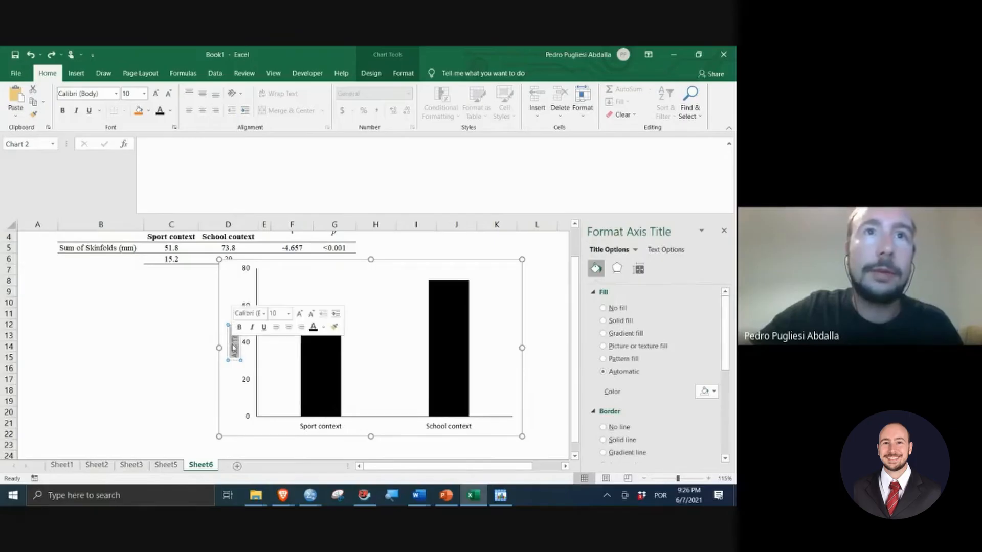
pyautogui.hotkey('ctrl', 'v')
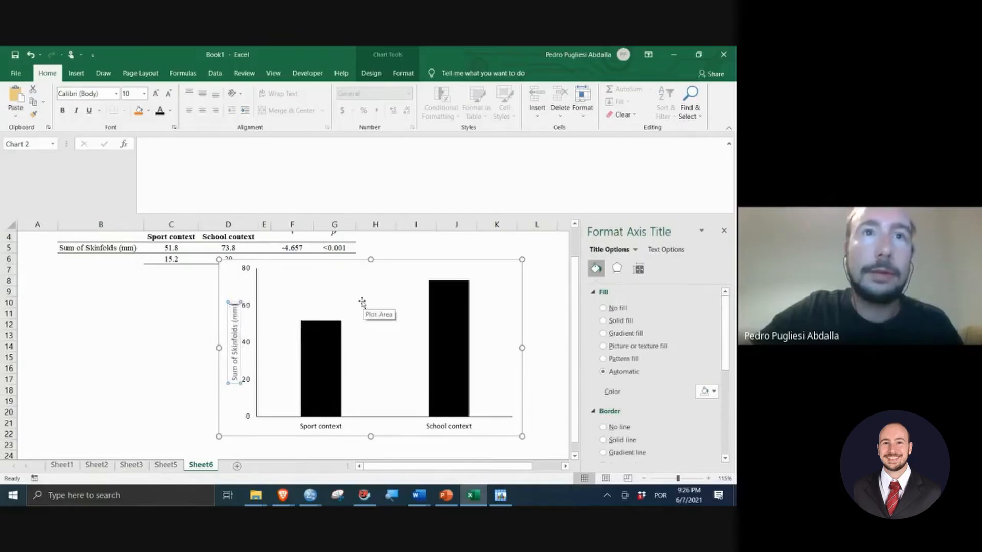
# Step: Change the vertical axis title's font color to black
pyautogui.click(213, 334)
pyautogui.click(228, 317)
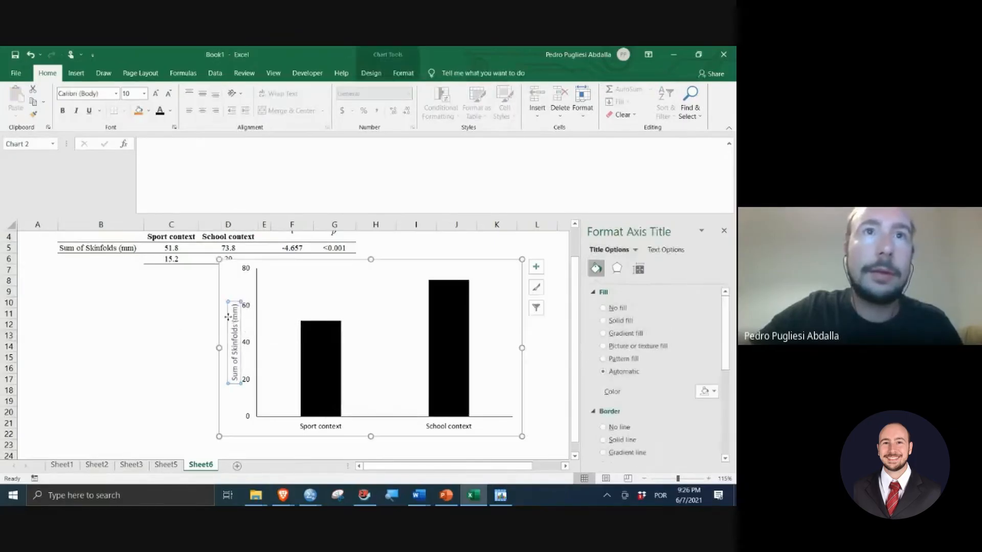
pyautogui.click(160, 111)
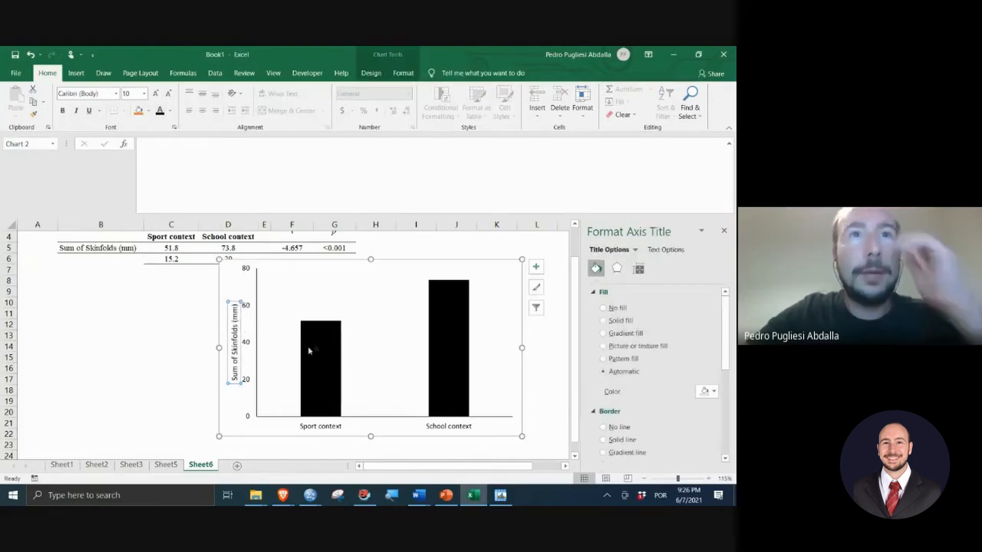
pyautogui.click(155, 357)
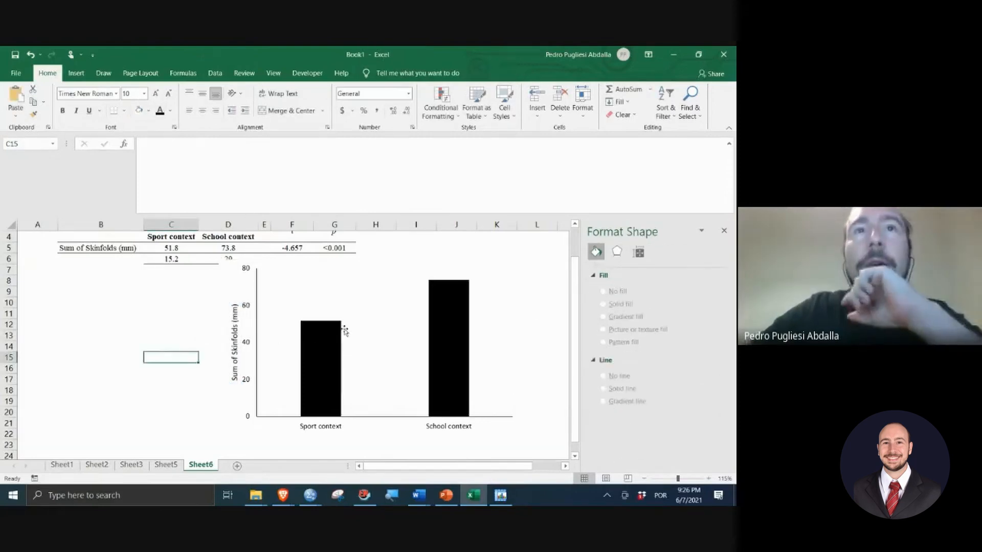
# Step: Move the chart up and to the right so it no longer covers cells C6 and D6
pyautogui.scroll(1, 366, 291)
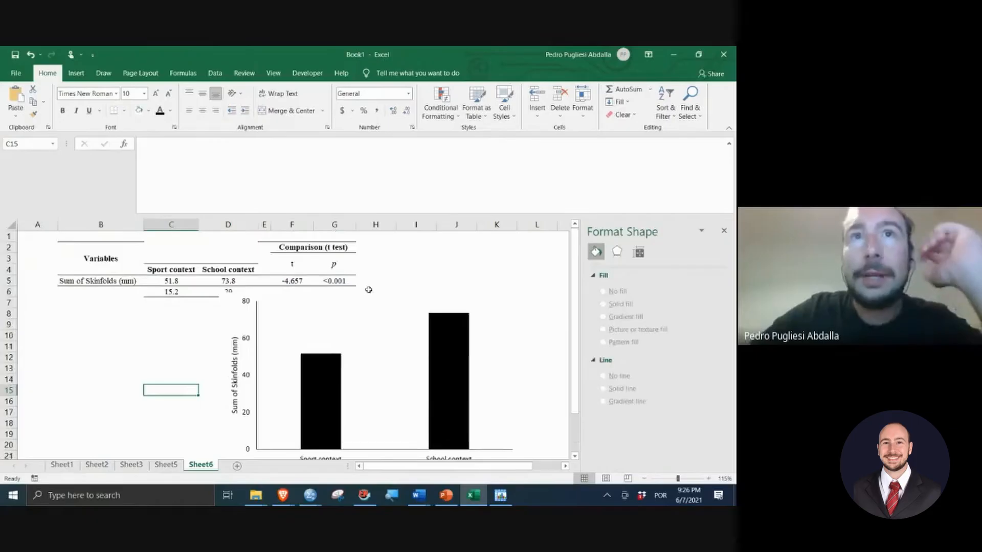
pyautogui.click(279, 296)
pyautogui.click(279, 300)
pyautogui.moveTo(279, 300); pyautogui.dragTo(325, 259)
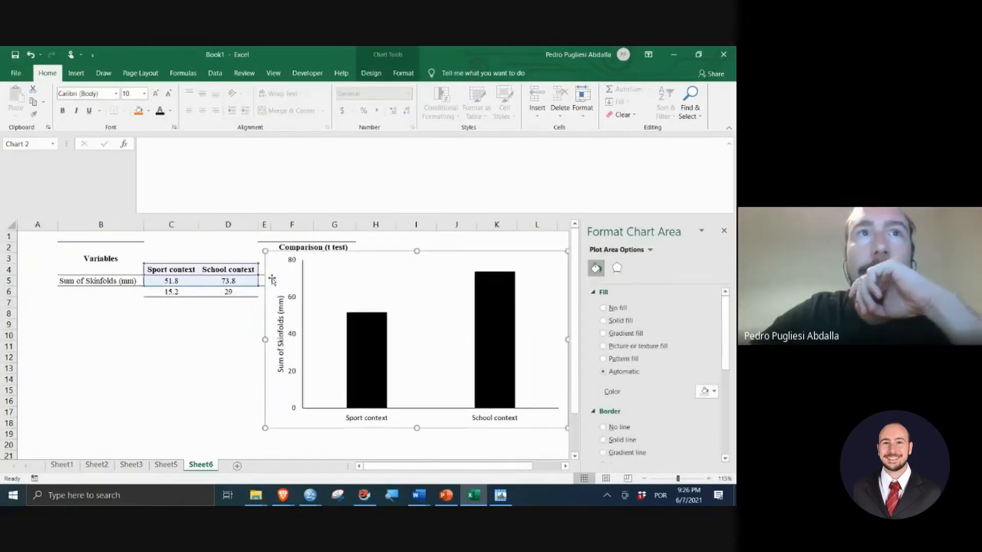
pyautogui.click(210, 346)
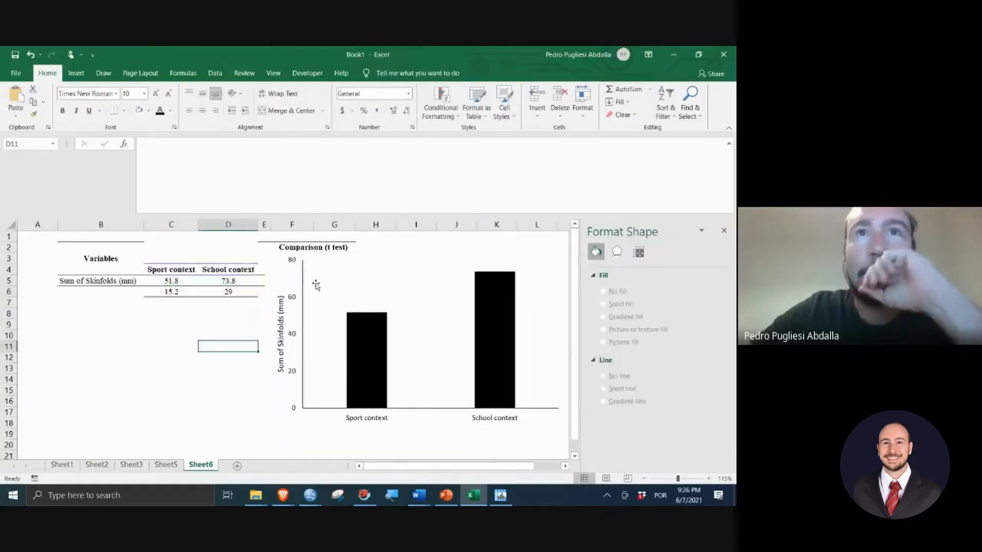
# Step: Add capped vertical error bars to the bar series, showing only the Plus direction
pyautogui.click(362, 321)
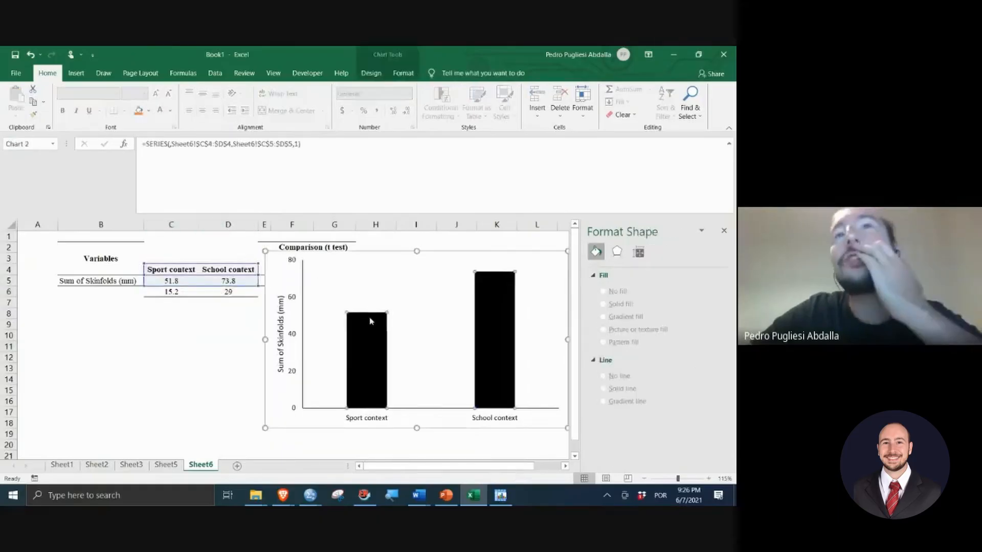
pyautogui.click(728, 234)
pyautogui.click(582, 258)
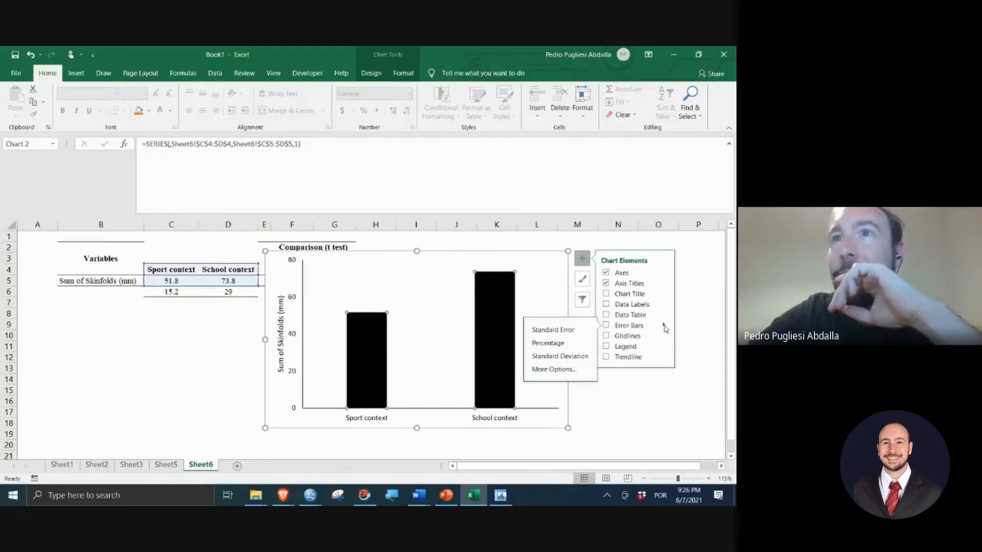
pyautogui.click(557, 369)
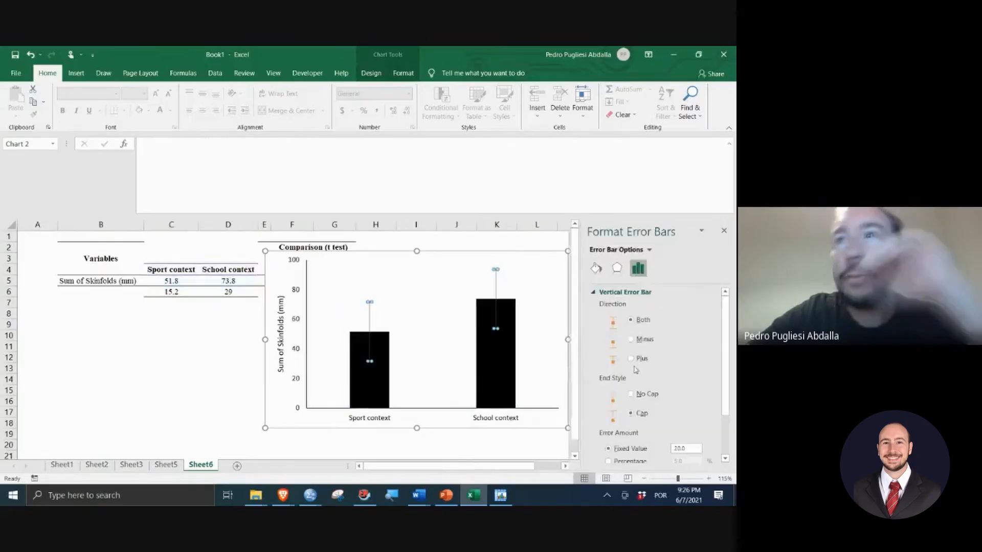
pyautogui.scroll(-3, 665, 378)
pyautogui.scroll(3, 664, 359)
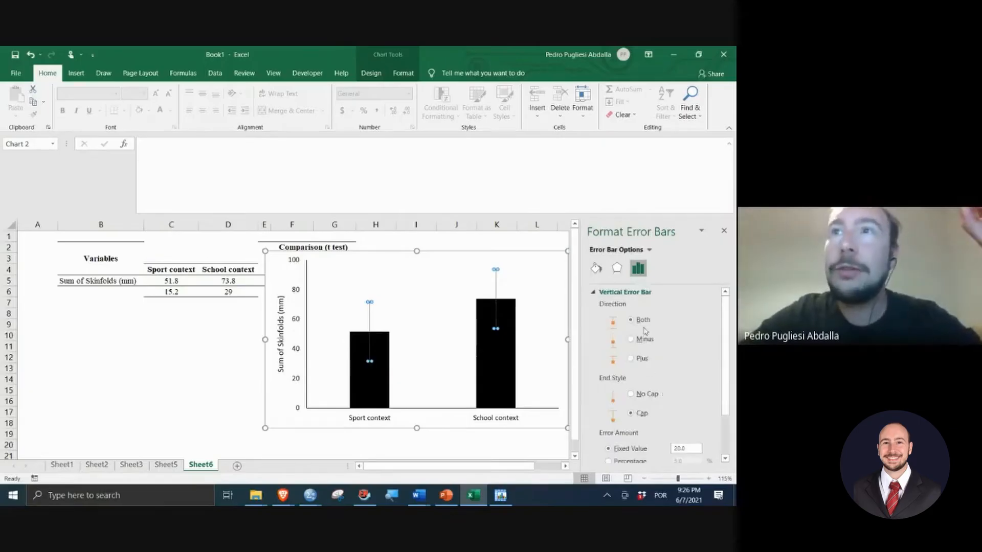
pyautogui.click(640, 360)
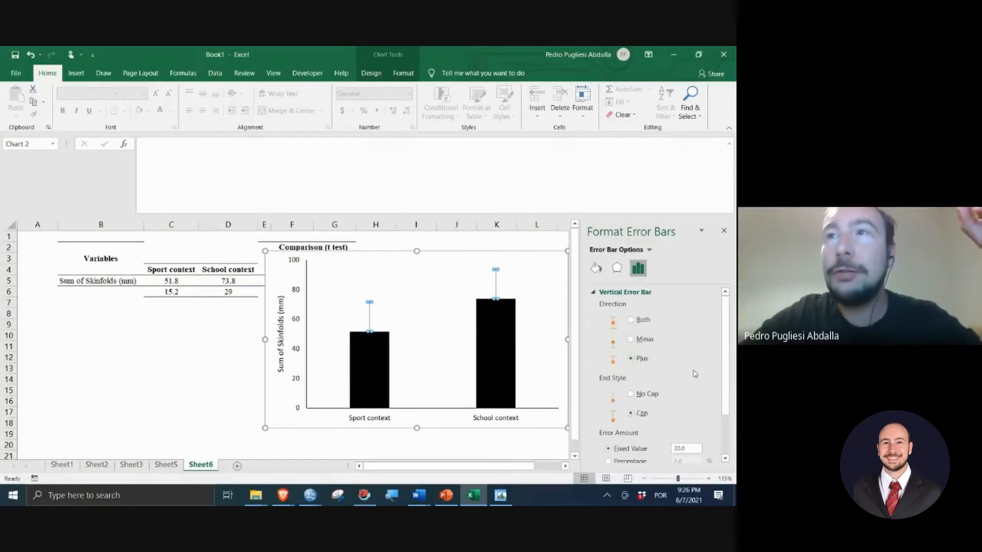
# Step: Set the error amount to Custom, using cells C6:D6 as the positive error values
pyautogui.scroll(-3, 657, 353)
pyautogui.click(623, 453)
pyautogui.click(693, 452)
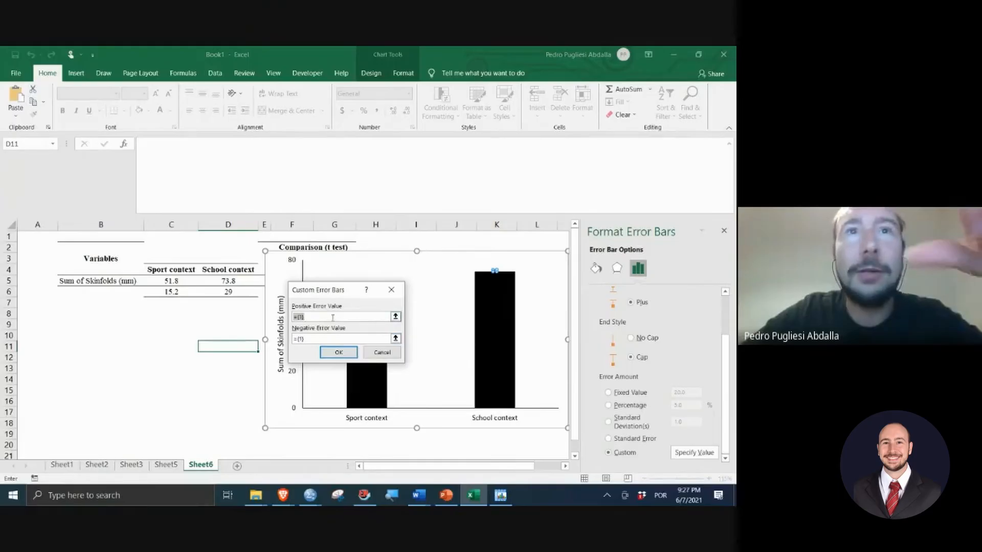
pyautogui.press('Tab')
pyautogui.press('Tab')
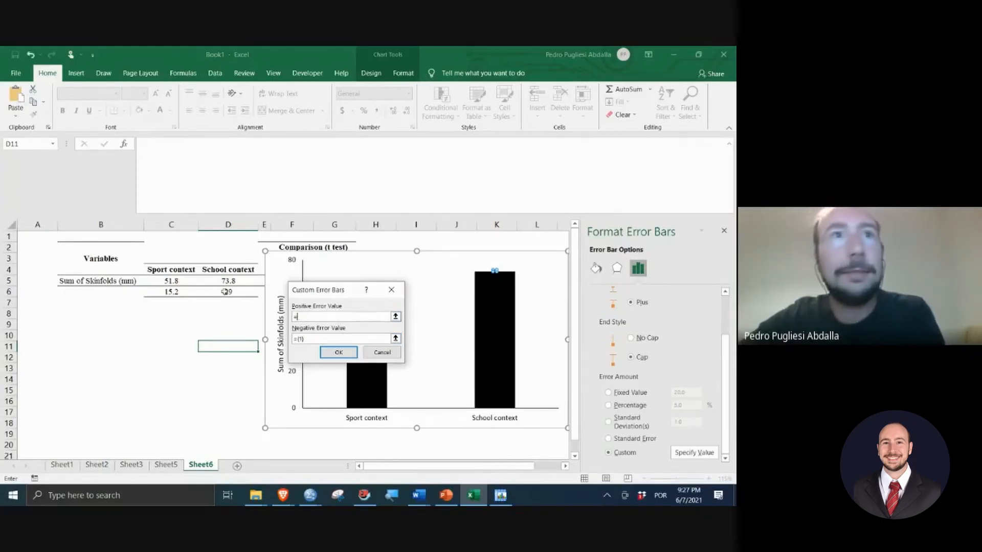
pyautogui.click(189, 294)
pyautogui.moveTo(190, 294); pyautogui.dragTo(228, 294)
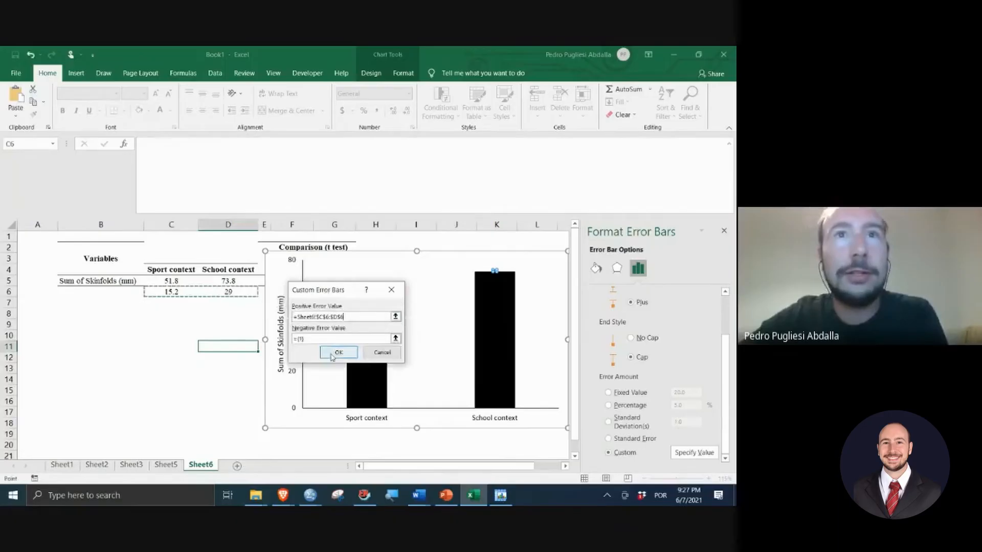
pyautogui.click(338, 353)
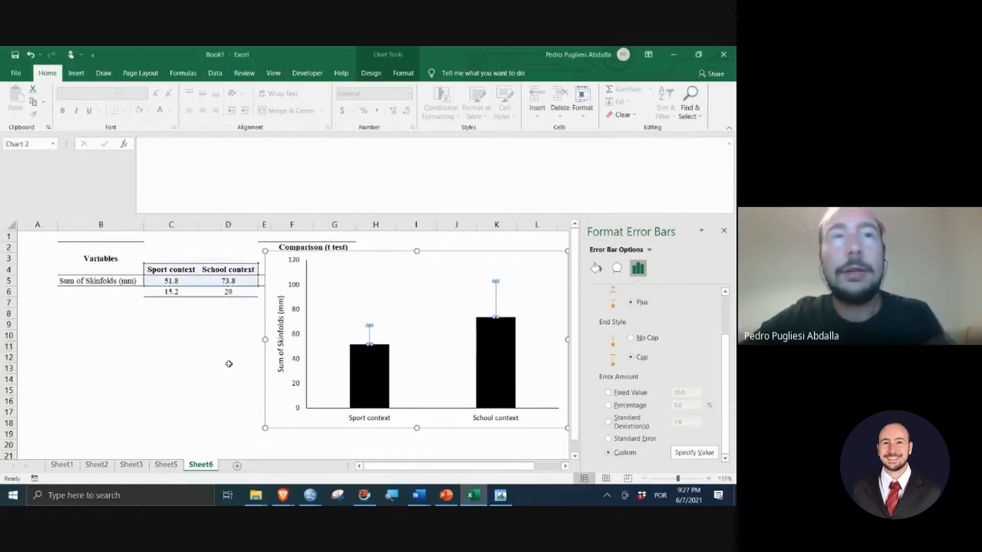
pyautogui.click(215, 347)
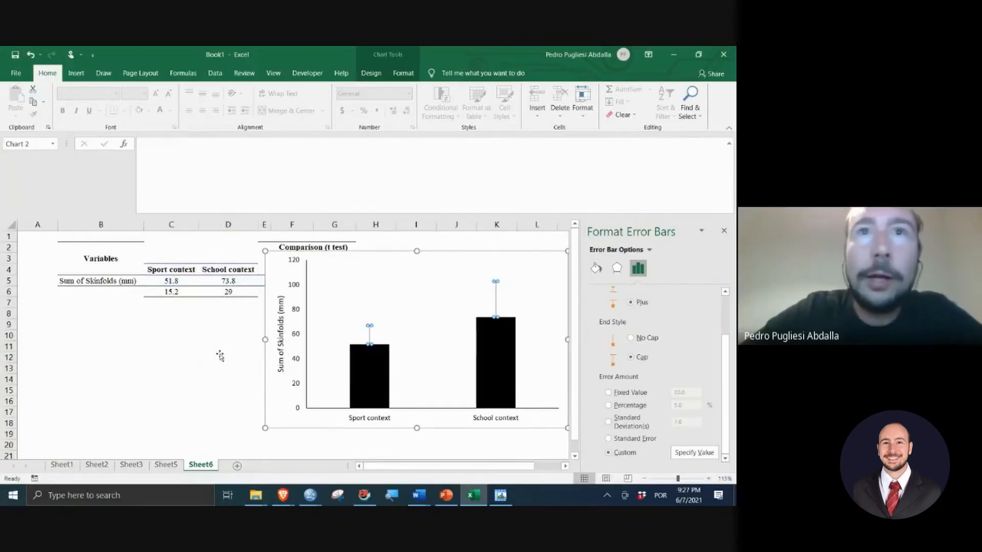
pyautogui.click(370, 336)
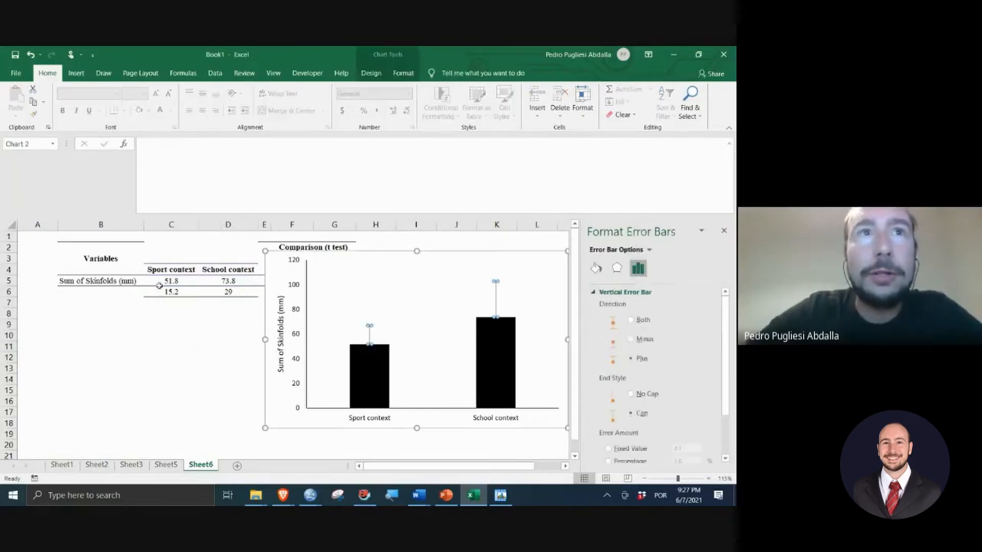
pyautogui.click(380, 333)
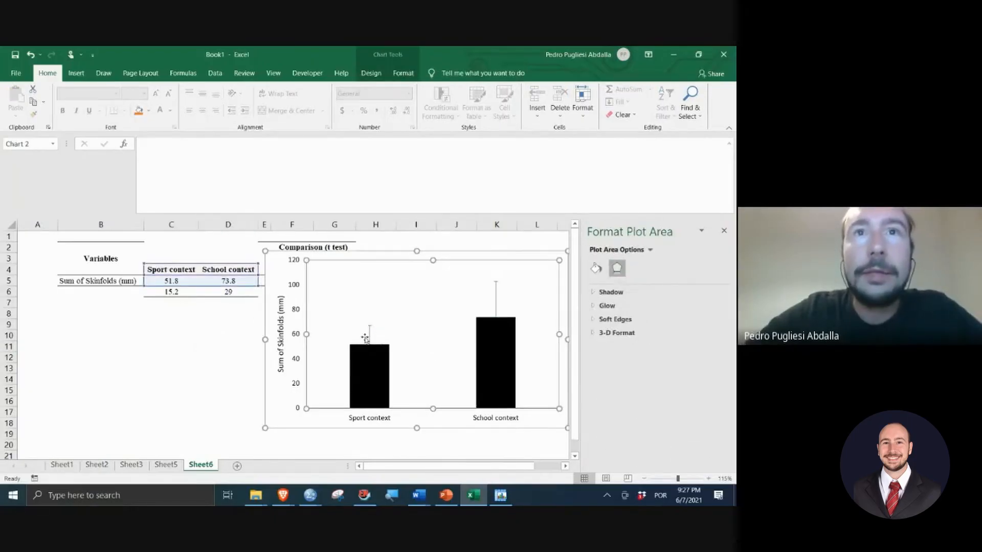
pyautogui.click(369, 338)
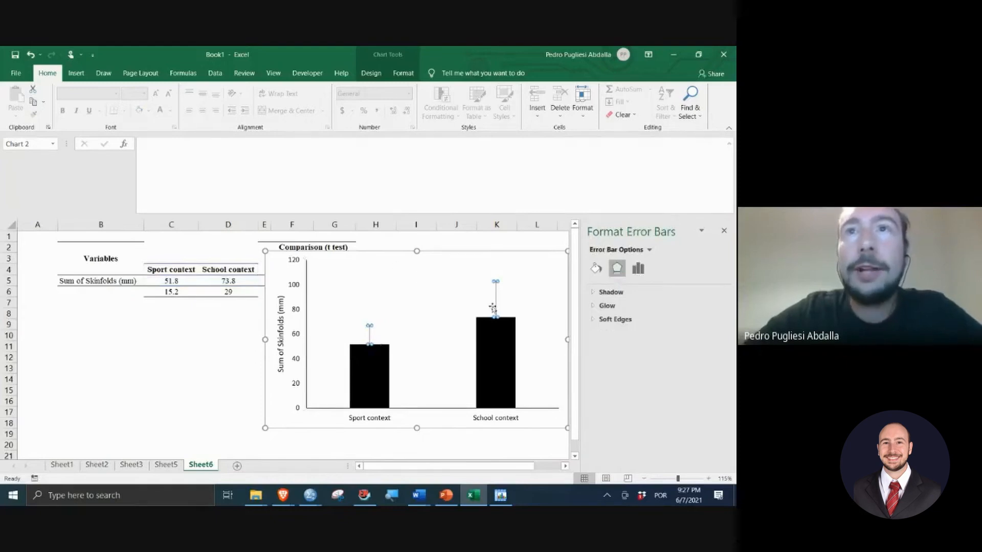
# Step: Move the chart below the table so it clears the t test comparison columns
pyautogui.click(162, 363)
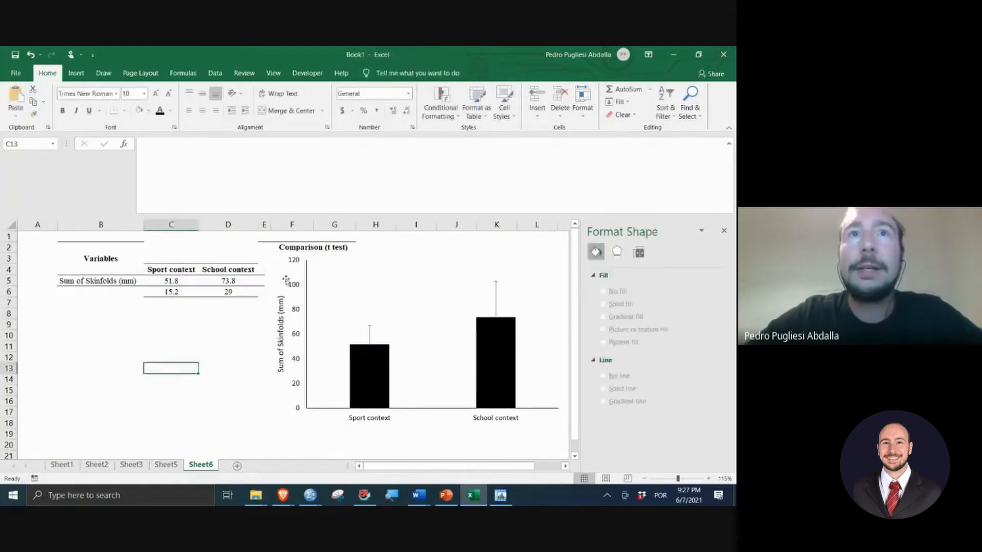
pyautogui.moveTo(278, 265); pyautogui.dragTo(182, 313)
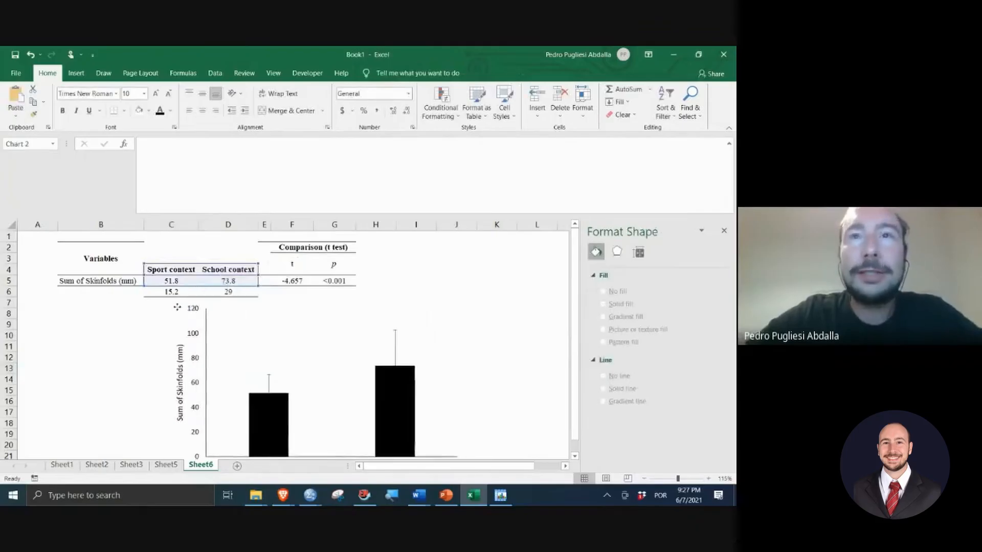
pyautogui.scroll(-1, 514, 336)
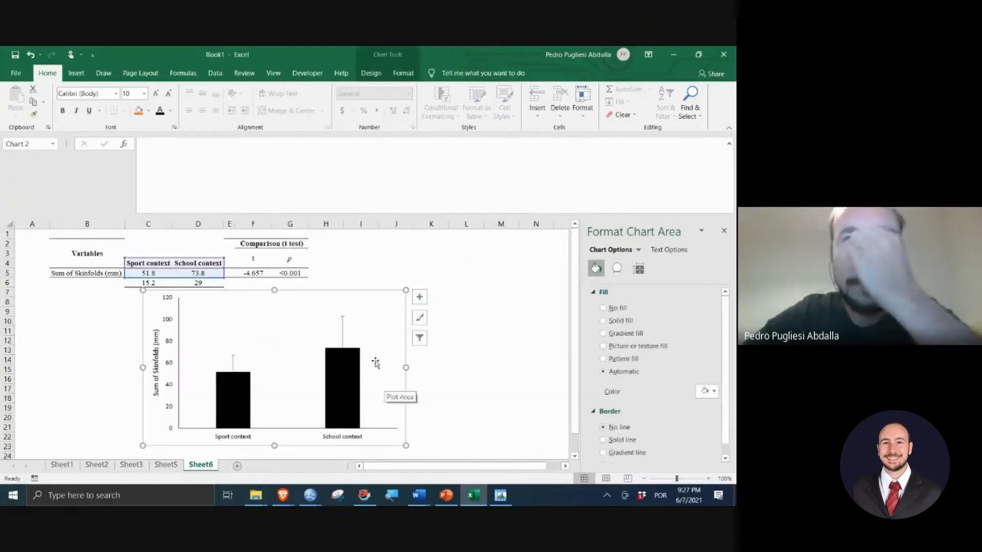
# Step: Widen the chart's bars by setting the series overlap to 100% and the gap width to about 94%
pyautogui.click(357, 385)
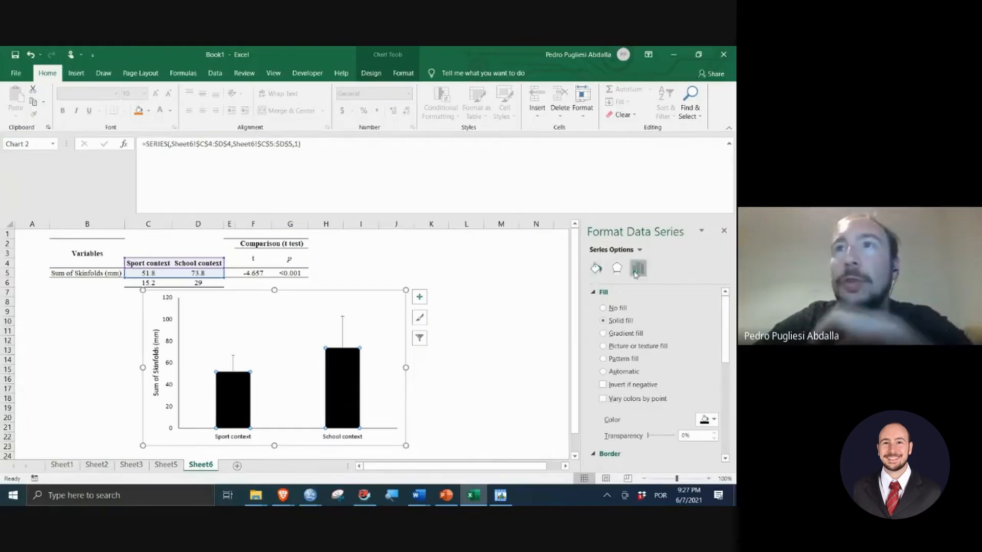
pyautogui.click(638, 268)
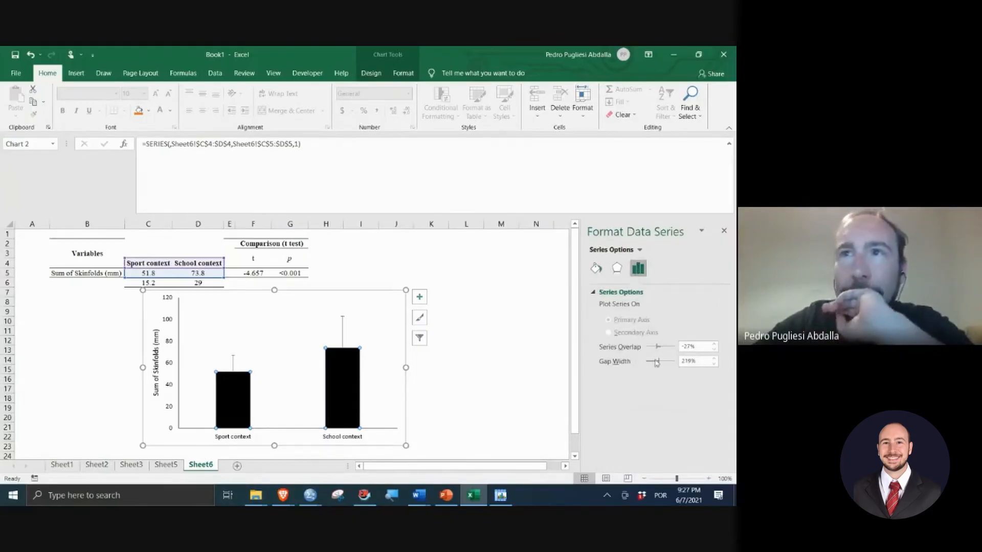
pyautogui.moveTo(665, 364)
pyautogui.mouseDown()
pyautogui.moveTo(644, 365)
pyautogui.moveTo(656, 364)
pyautogui.moveTo(650, 349)
pyautogui.moveTo(669, 349)
pyautogui.mouseUp()
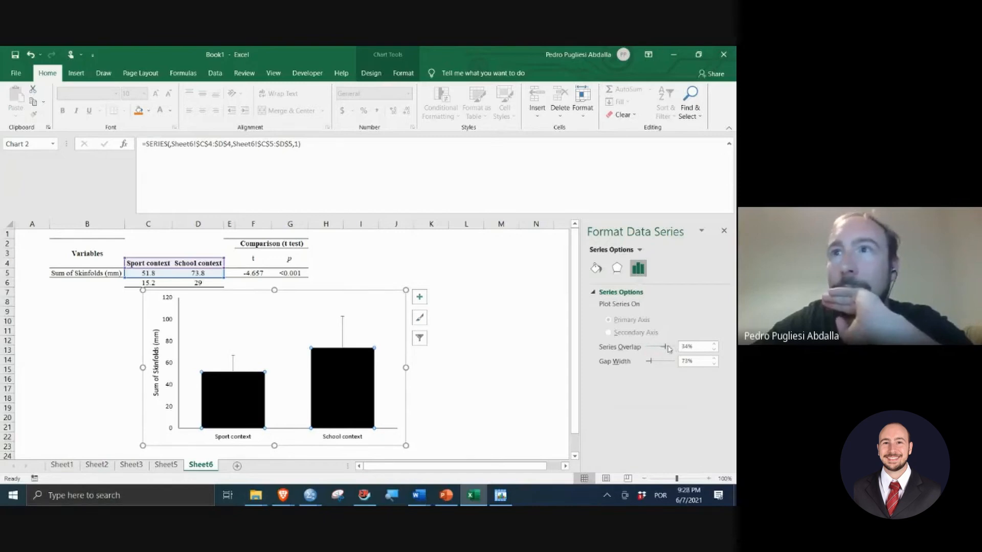
pyautogui.moveTo(673, 350); pyautogui.dragTo(655, 365)
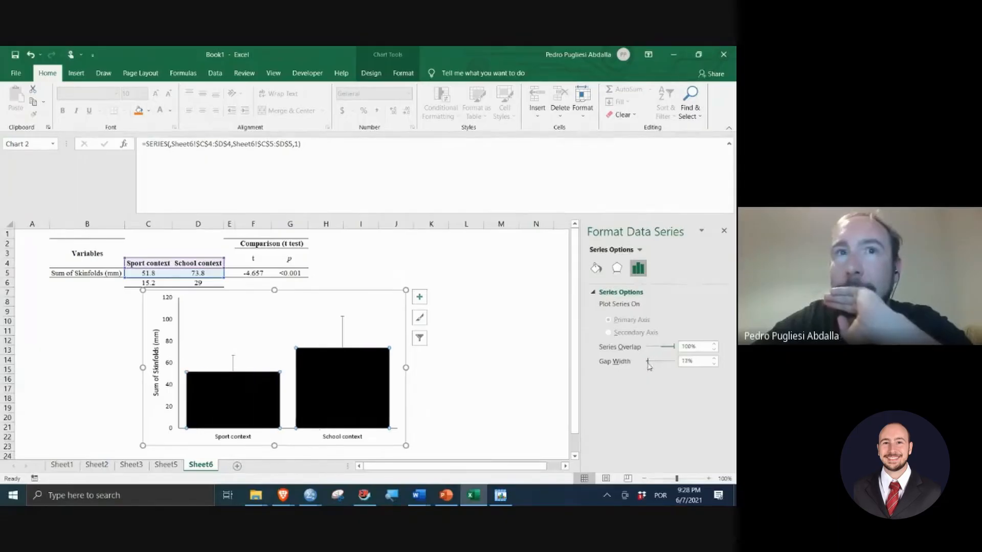
pyautogui.moveTo(653, 365); pyautogui.dragTo(651, 364)
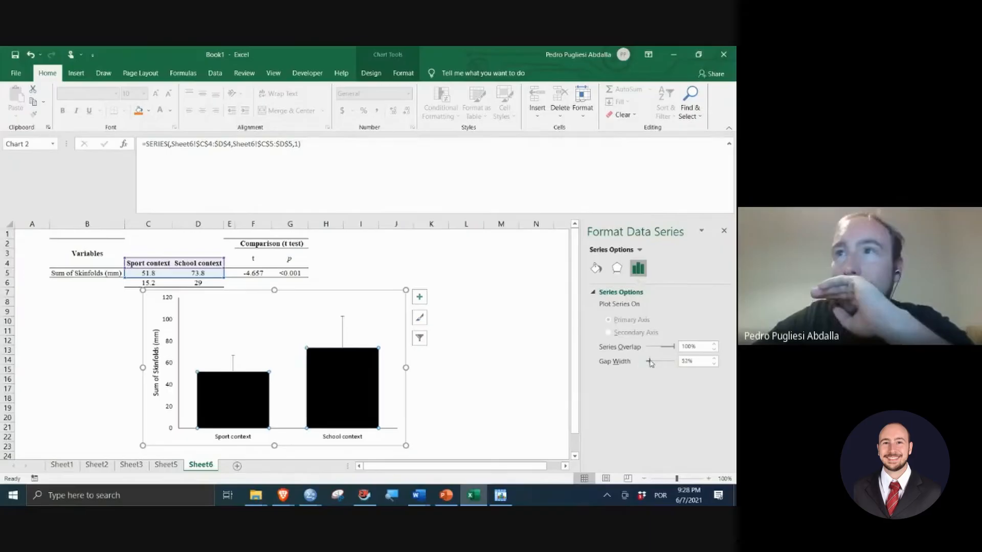
pyautogui.moveTo(651, 363); pyautogui.dragTo(654, 363)
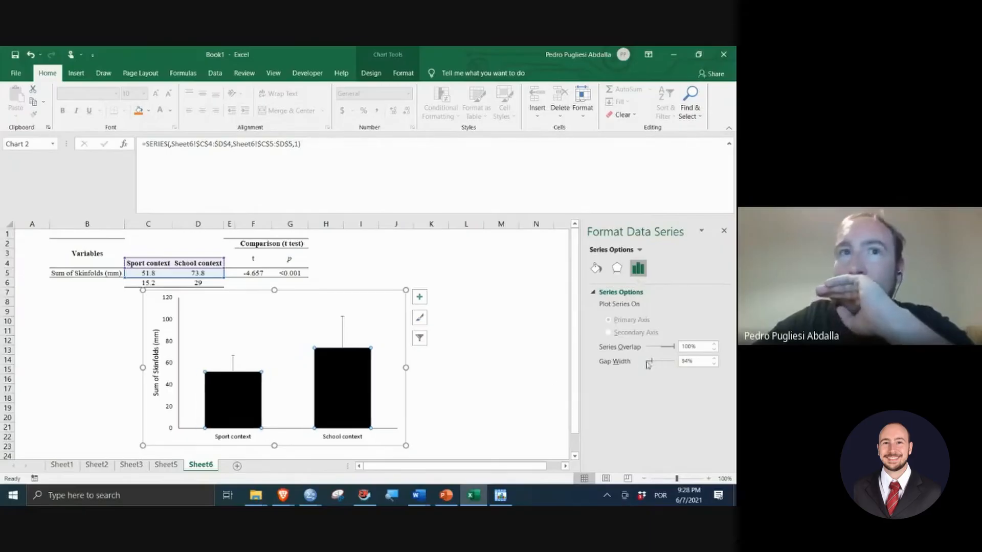
pyautogui.click(522, 385)
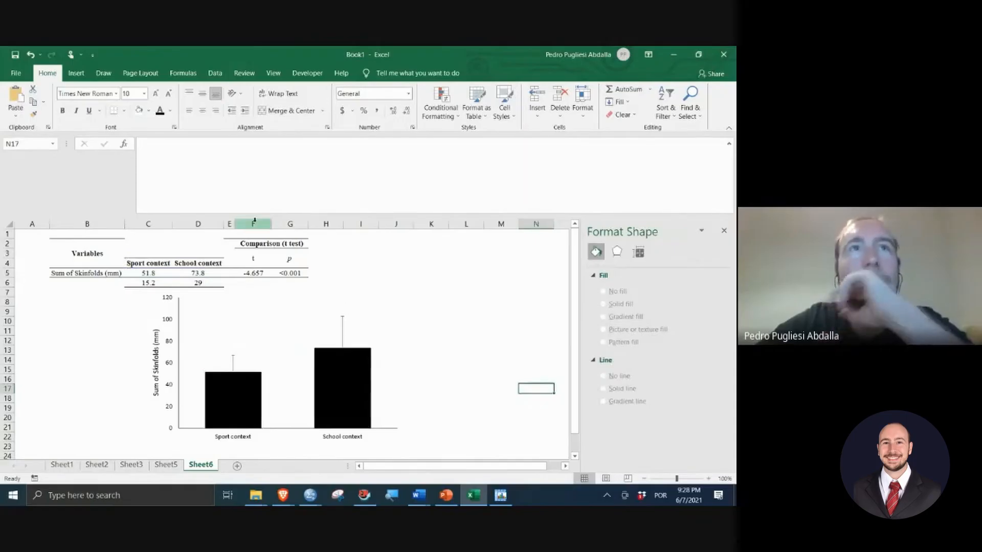
pyautogui.click(76, 74)
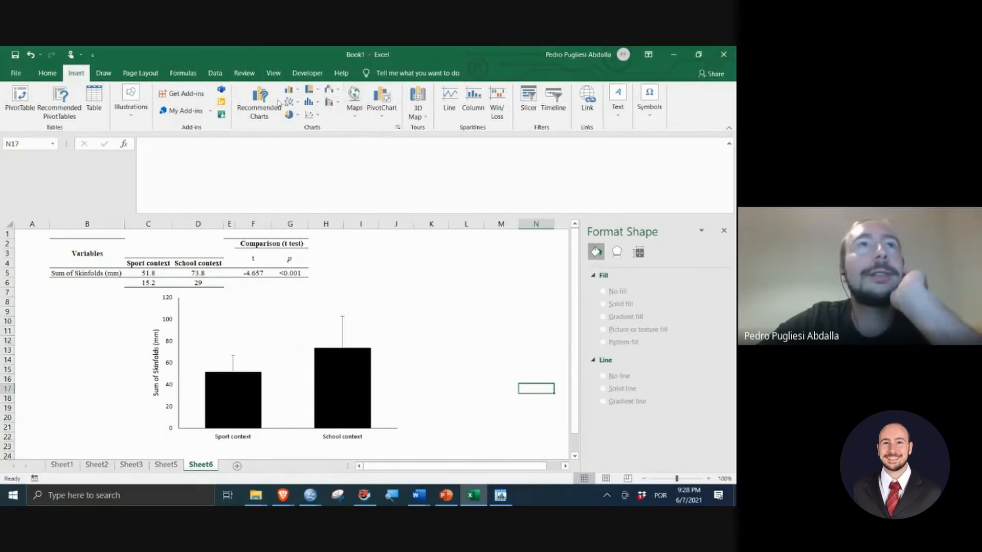
pyautogui.click(100, 74)
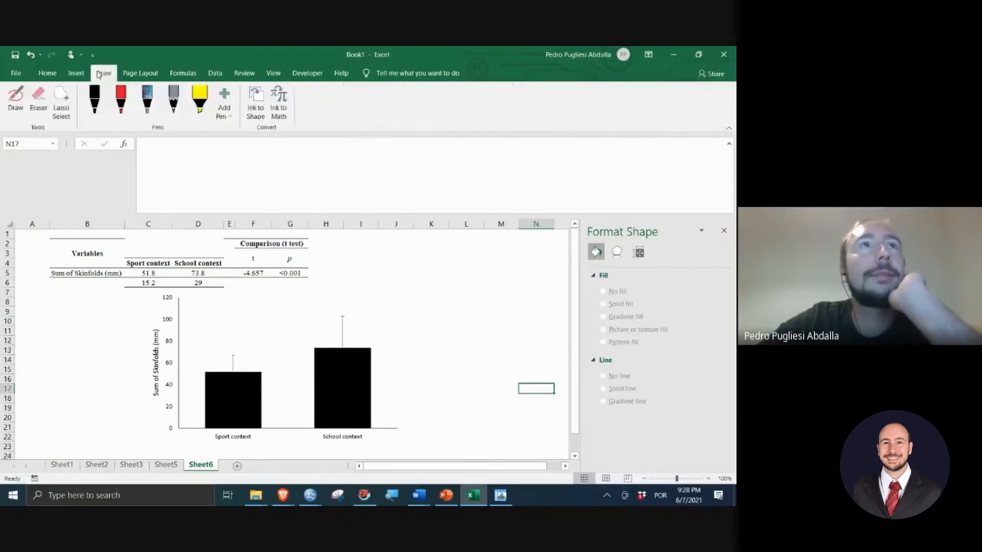
pyautogui.click(123, 75)
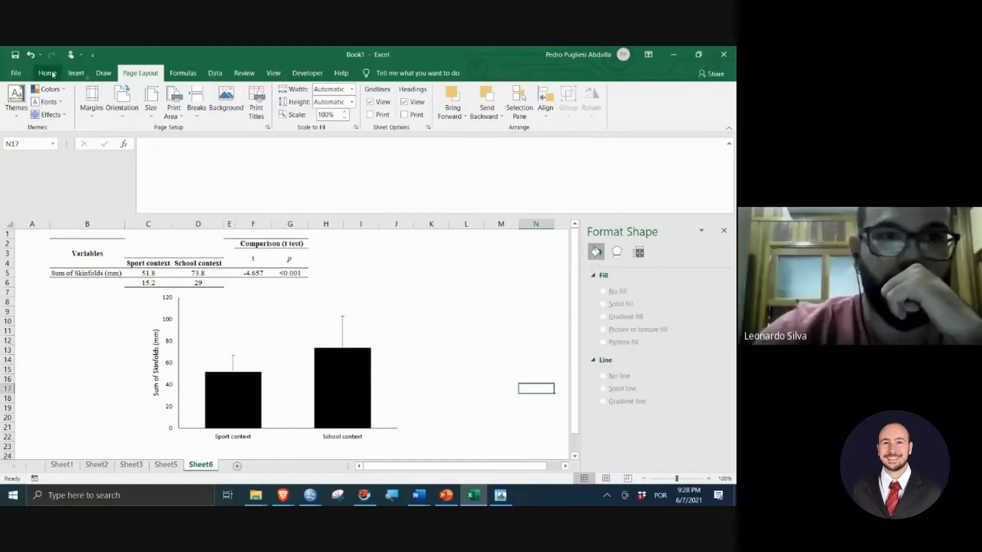
# Step: Draw a narrow vertical Right Bracket shape about 1.58" tall and 0.05" wide over the Sport context bar
pyautogui.click(77, 74)
pyautogui.click(127, 109)
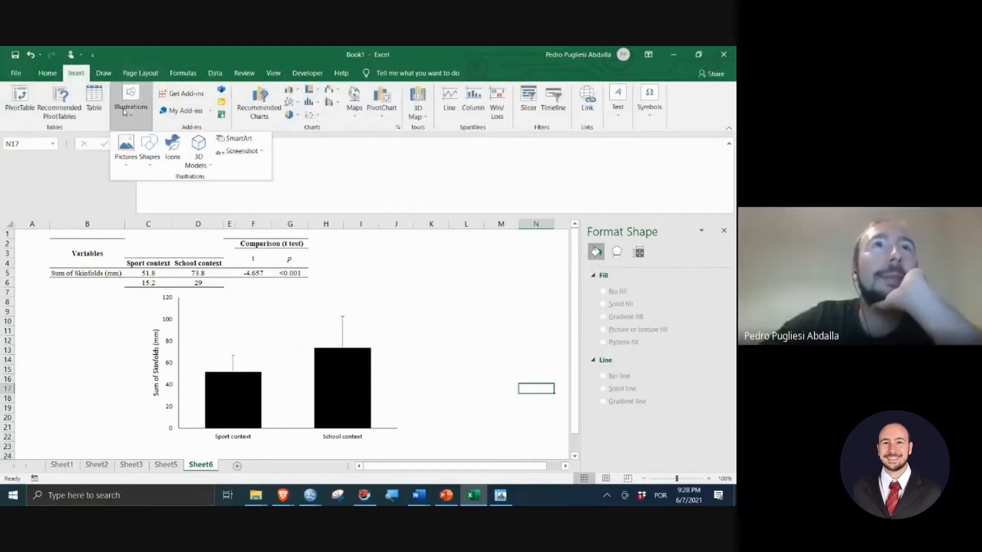
pyautogui.click(154, 164)
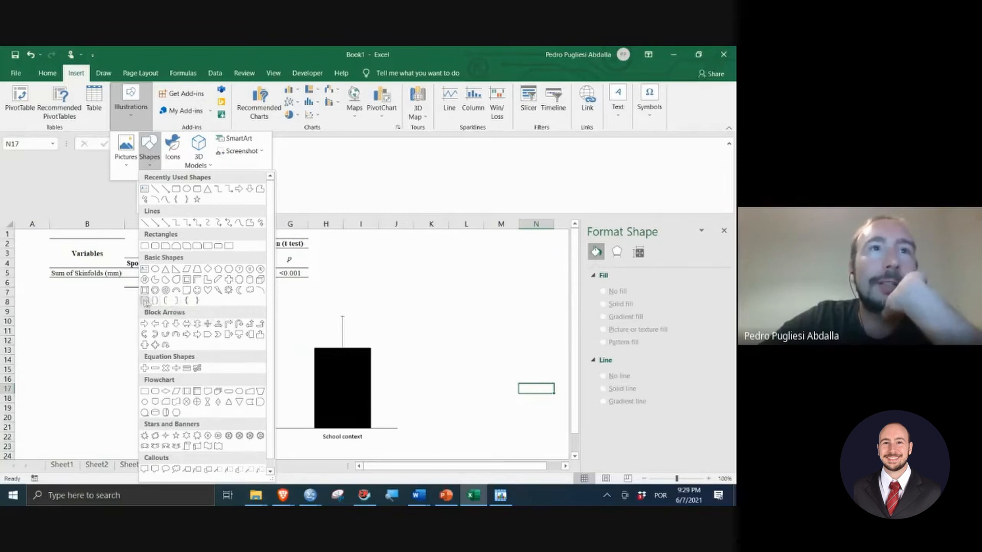
pyautogui.click(178, 305)
pyautogui.moveTo(229, 306); pyautogui.dragTo(231, 389)
# Step: Rotate the bracket 90° counterclockwise so it lies horizontally opening downward, and apply the black line shape style
pyautogui.moveTo(228, 283)
pyautogui.mouseDown()
pyautogui.moveTo(208, 302)
pyautogui.moveTo(198, 346)
pyautogui.mouseUp()
pyautogui.click(157, 100)
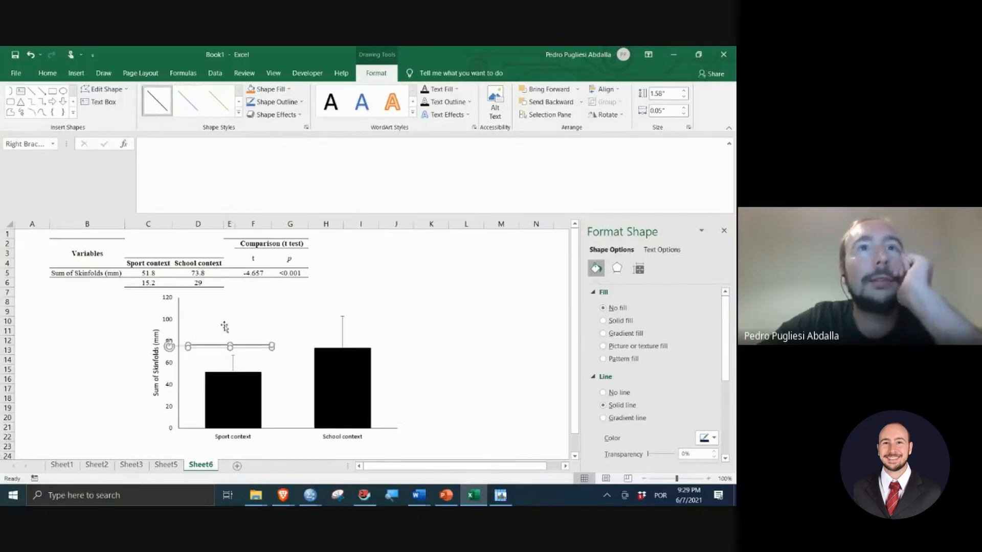
# Step: Move the bracket above both error bars and lengthen it to 2.12" so it spans the Sport context and School context bars
pyautogui.moveTo(170, 346); pyautogui.dragTo(230, 311)
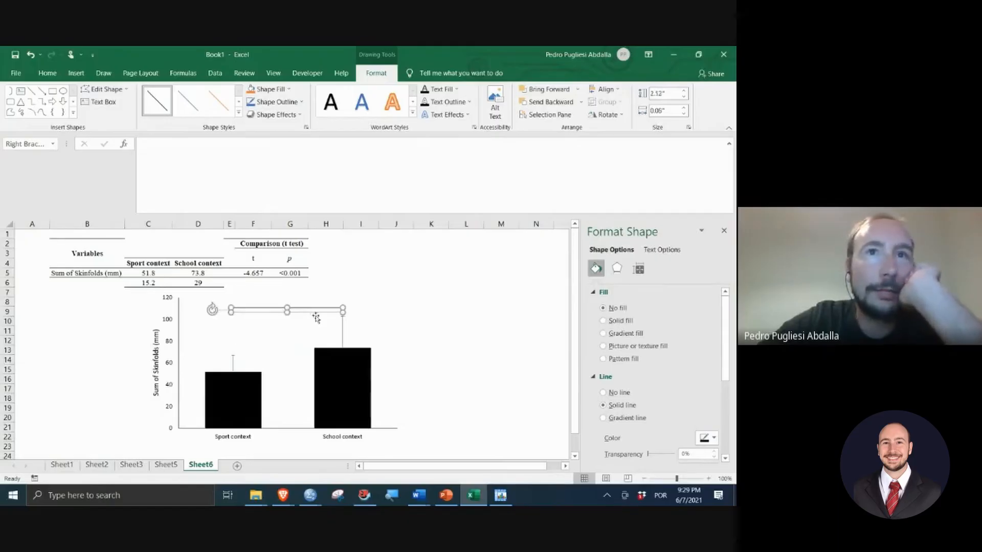
pyautogui.click(405, 335)
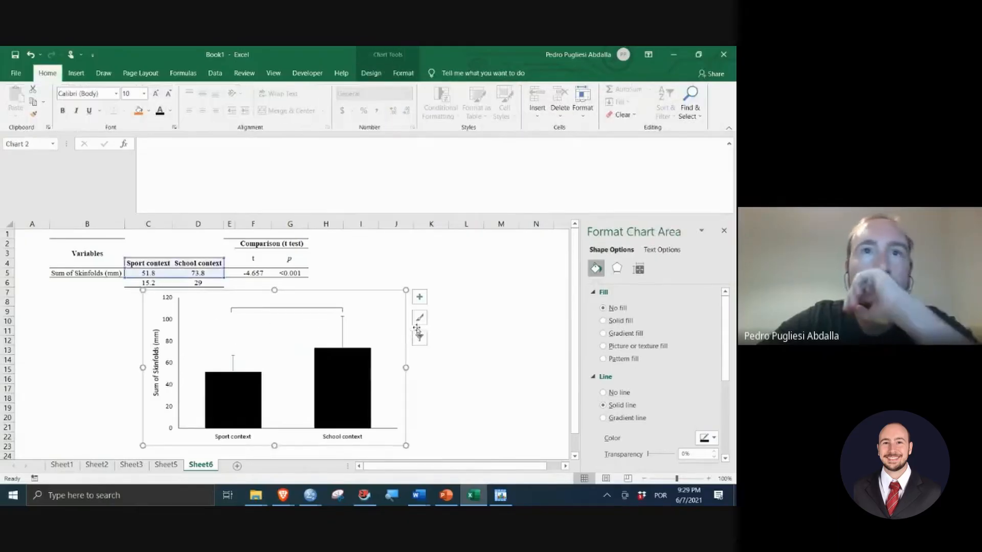
pyautogui.click(452, 310)
pyautogui.click(311, 298)
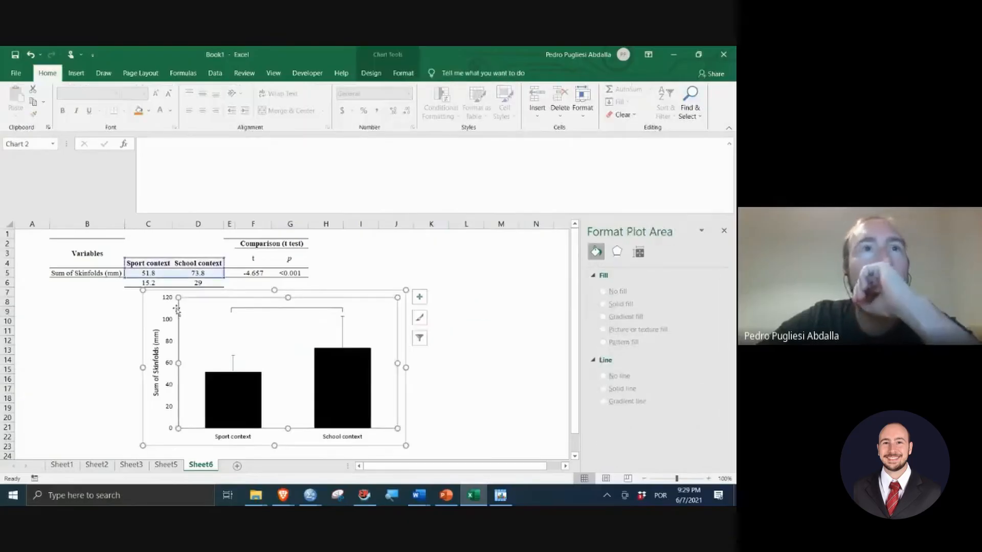
pyautogui.click(113, 332)
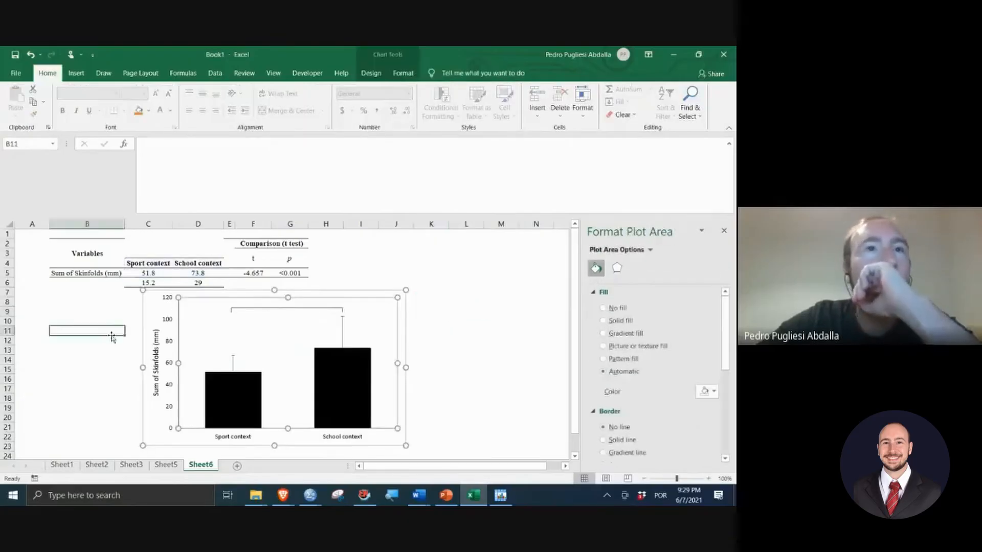
# Step: Insert a text box at the middle of the bracket reading "p < 0.001"
pyautogui.click(76, 73)
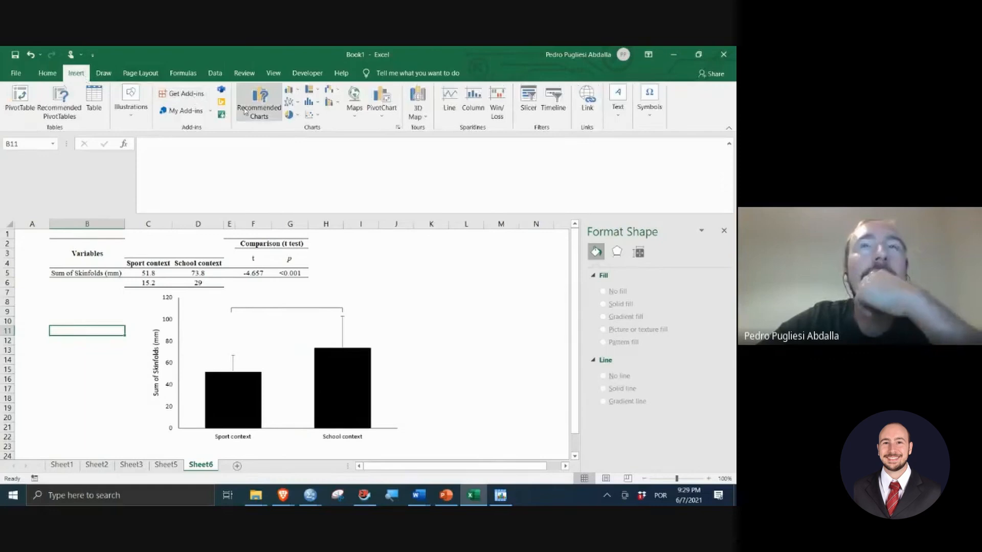
pyautogui.click(618, 102)
pyautogui.click(611, 156)
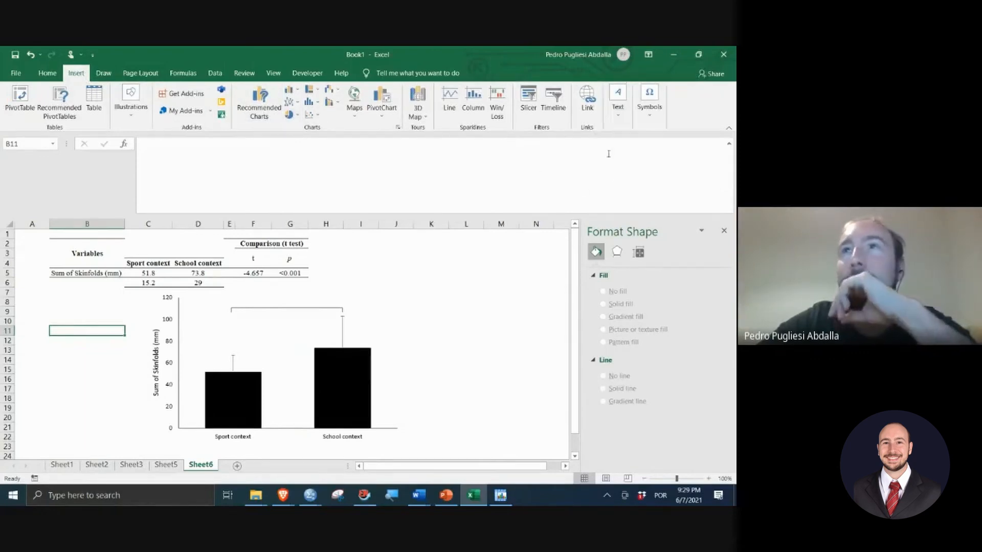
pyautogui.click(278, 302)
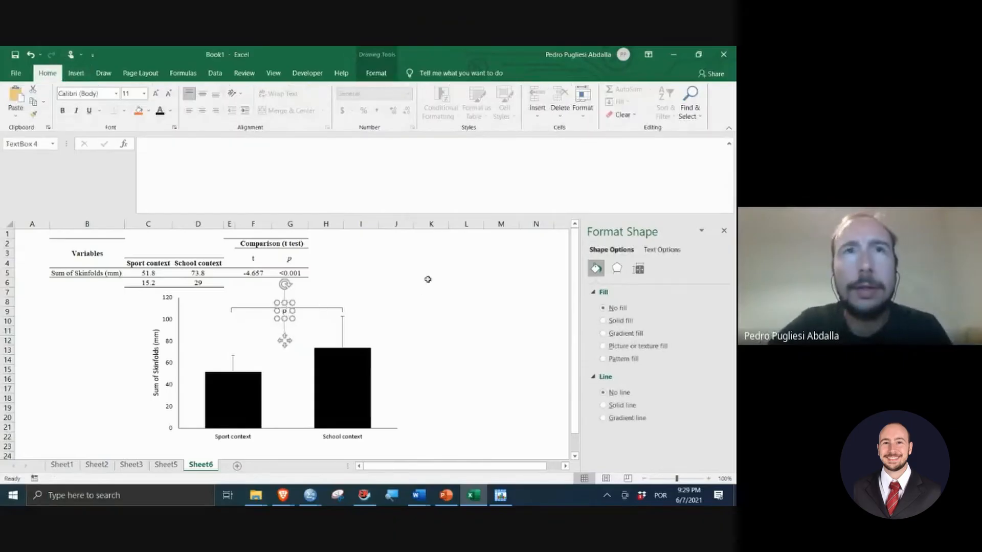
pyautogui.write('p<0')
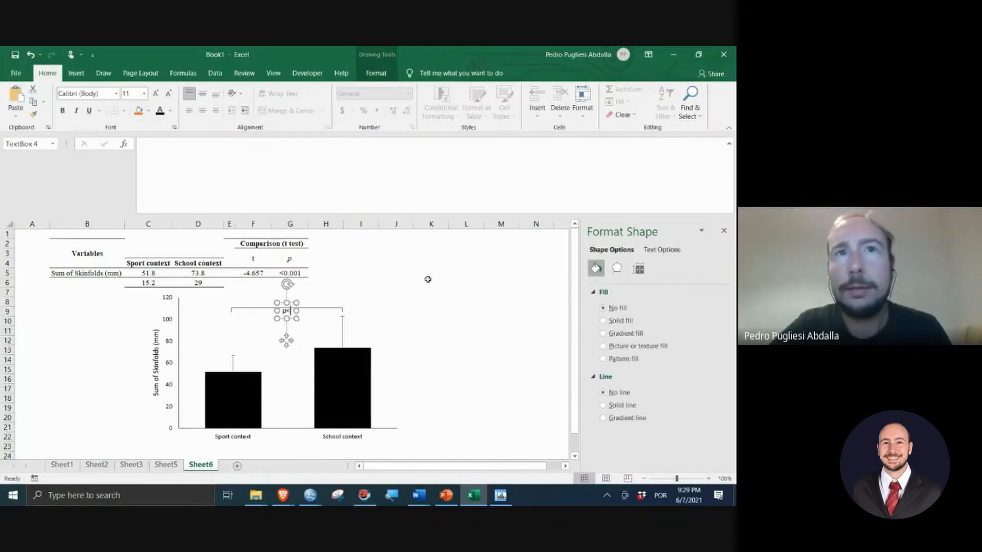
pyautogui.write('.05')
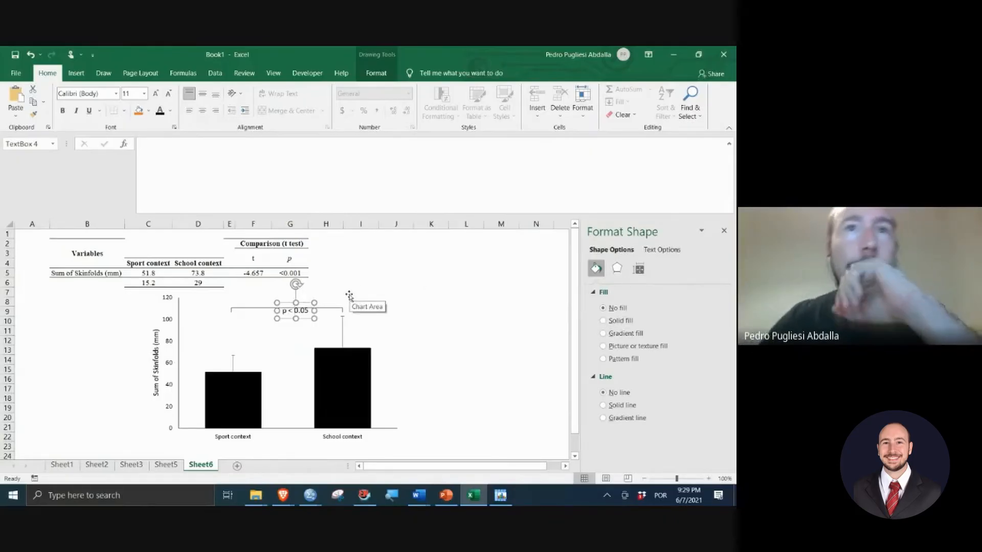
pyautogui.press('BackSpace')
pyautogui.write('01')
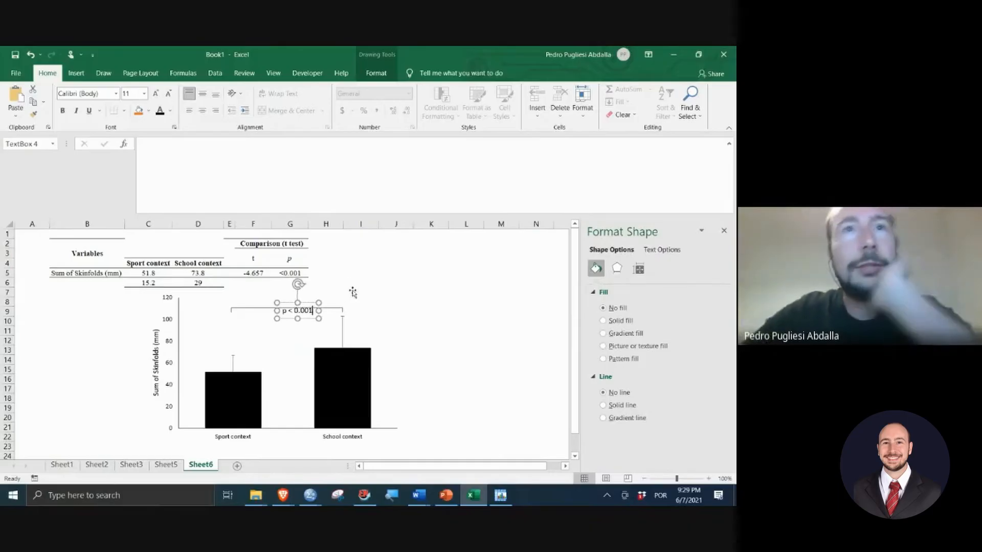
# Step: Move the "p < 0.001" label just above the bracket and italicize its letter p
pyautogui.moveTo(289, 303); pyautogui.dragTo(280, 296)
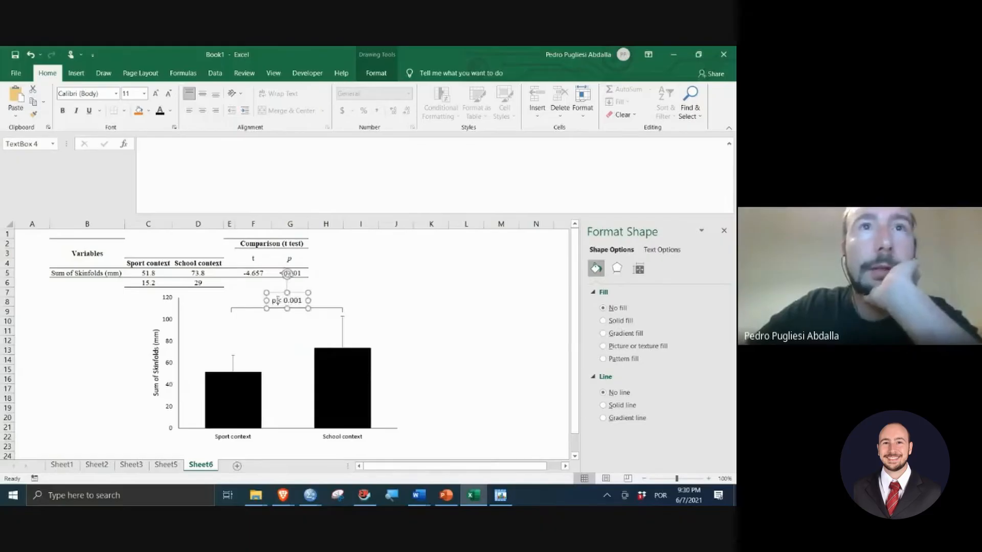
pyautogui.click(76, 110)
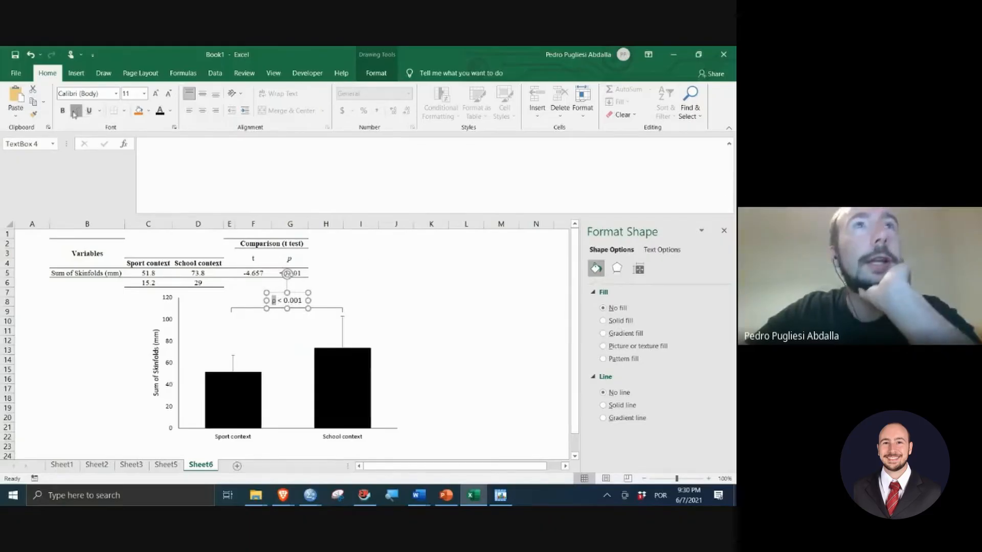
pyautogui.click(23, 339)
pyautogui.scroll(-1, 348, 313)
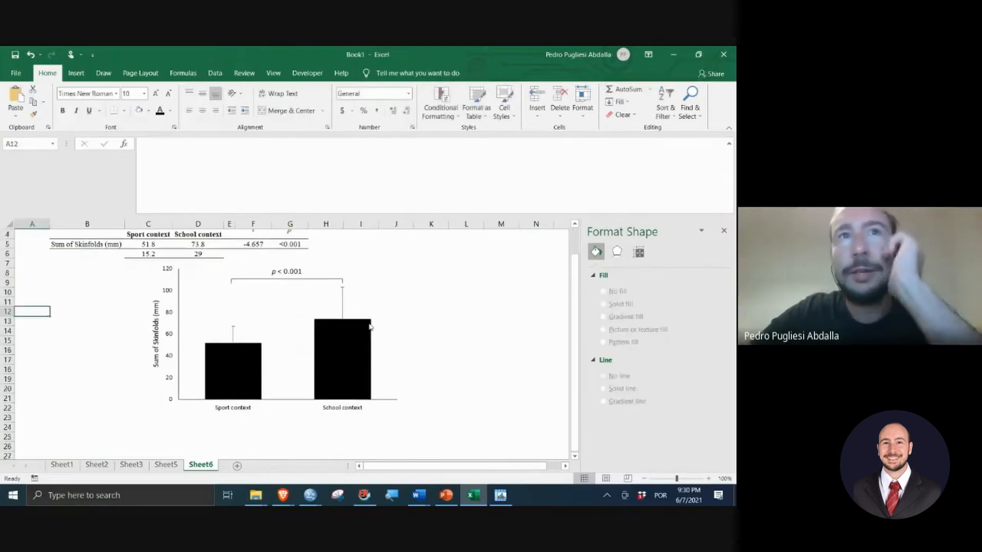
# Step: Review the finished chart at 115% zoom with the formatting pane closed, and switch to the PowerPoint lesson slides
pyautogui.click(724, 231)
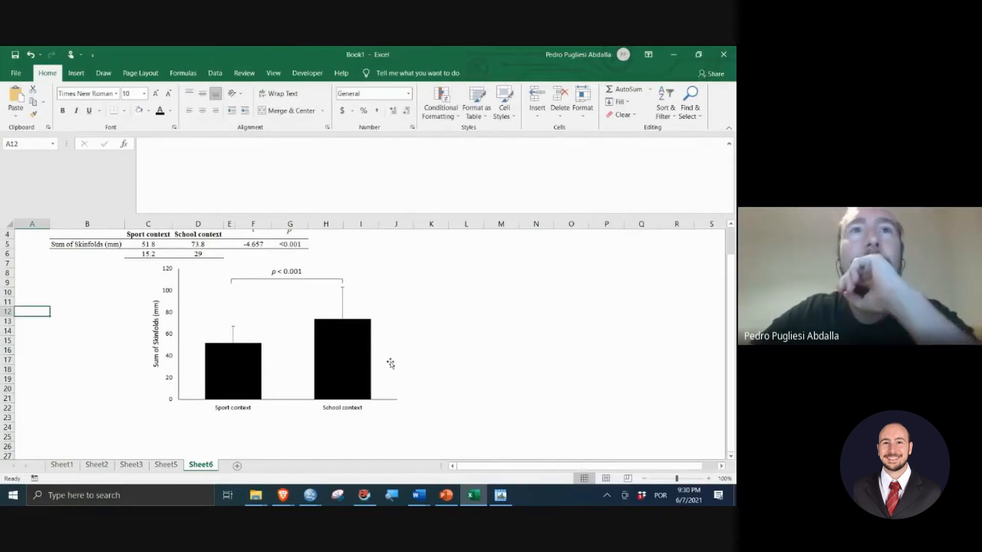
pyautogui.click(499, 350)
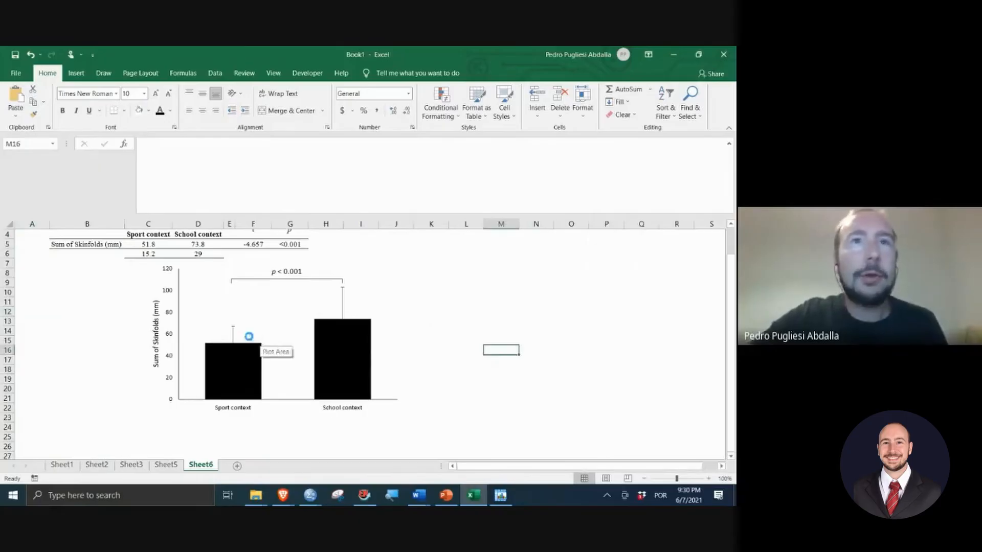
pyautogui.scroll(1, 245, 338)
pyautogui.moveTo(286, 344)
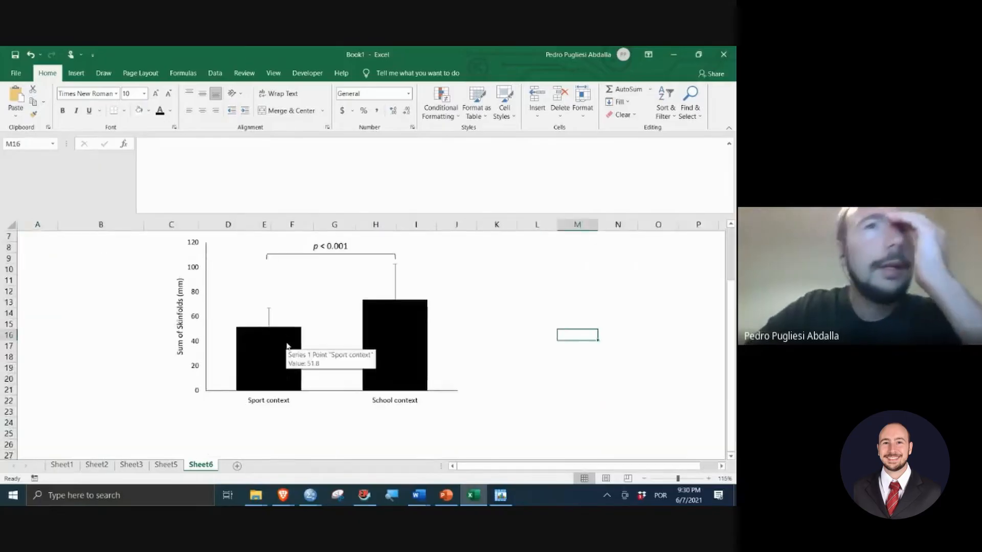
pyautogui.scroll(1, 266, 331)
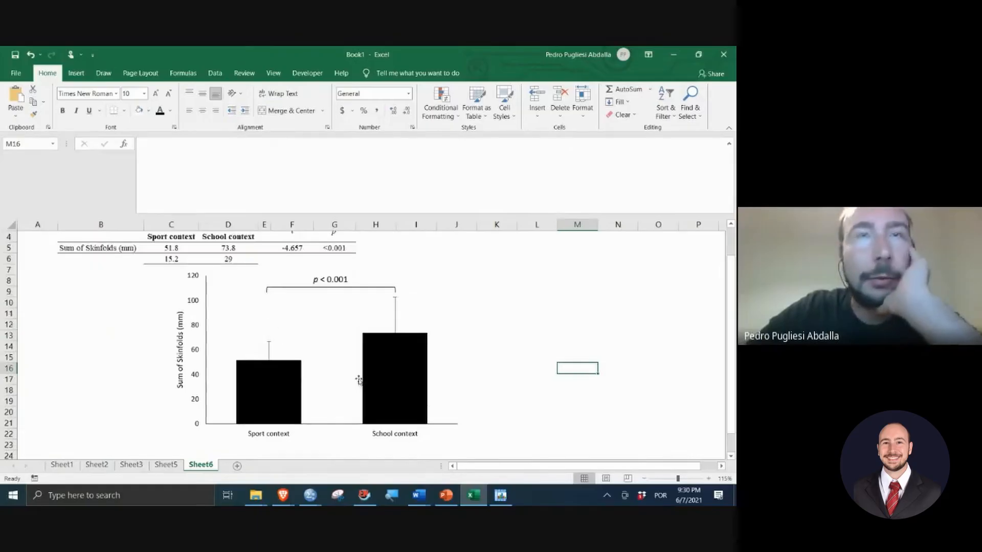
pyautogui.click(442, 498)
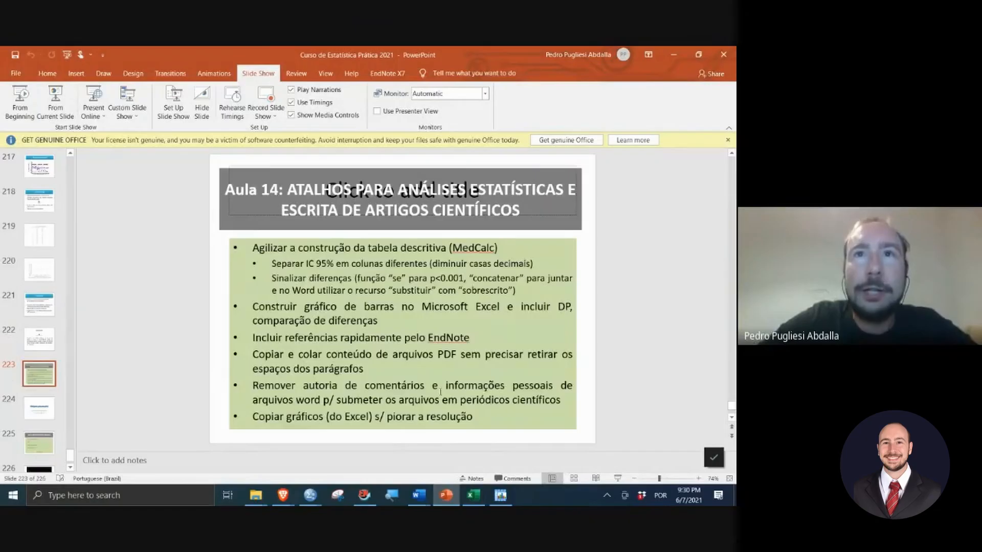
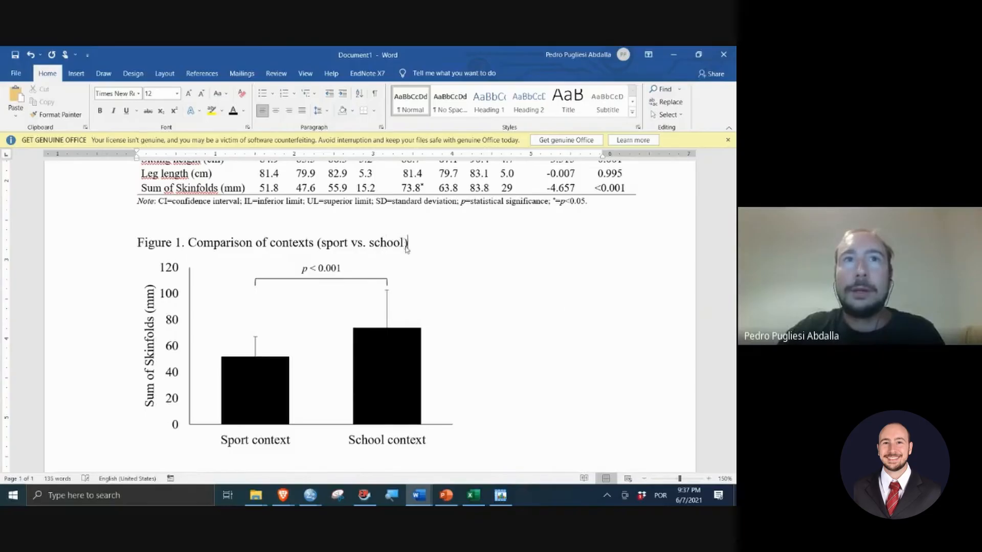
# Step: Complete the Figure 1 caption in the Word document to read "Comparison of sum of skinfolds between contexts (sport vs. school)."
pyautogui.press('Left')
pyautogui.press('Left')
pyautogui.press('Left')
pyautogui.press('Left')
pyautogui.press('Left')
pyautogui.press('Left')
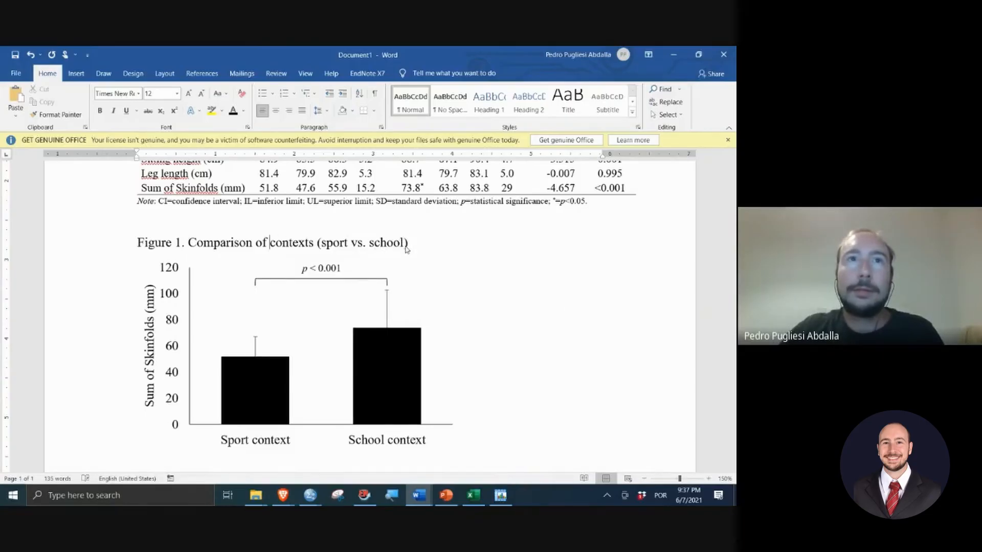
pyautogui.write('sum ')
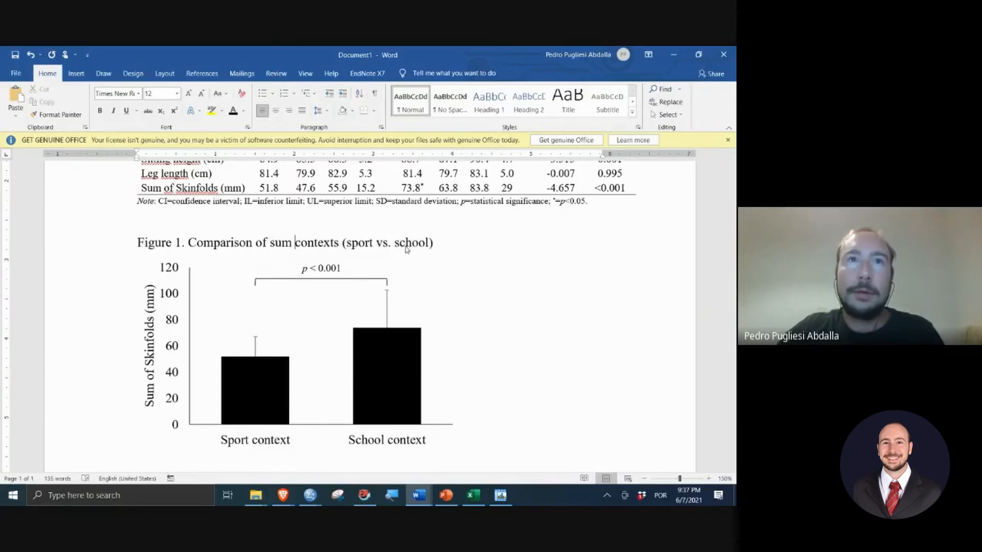
pyautogui.write('o')
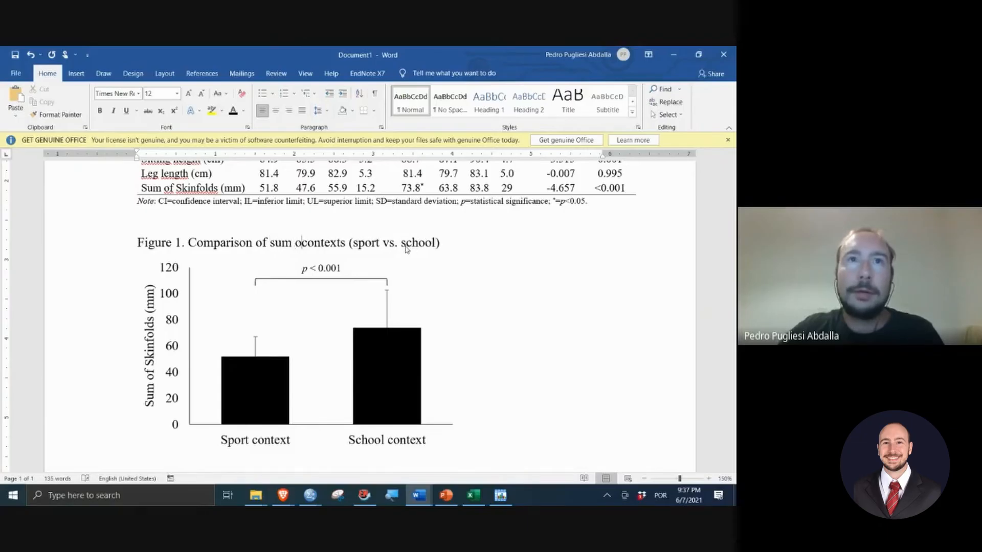
pyautogui.press('BackSpace')
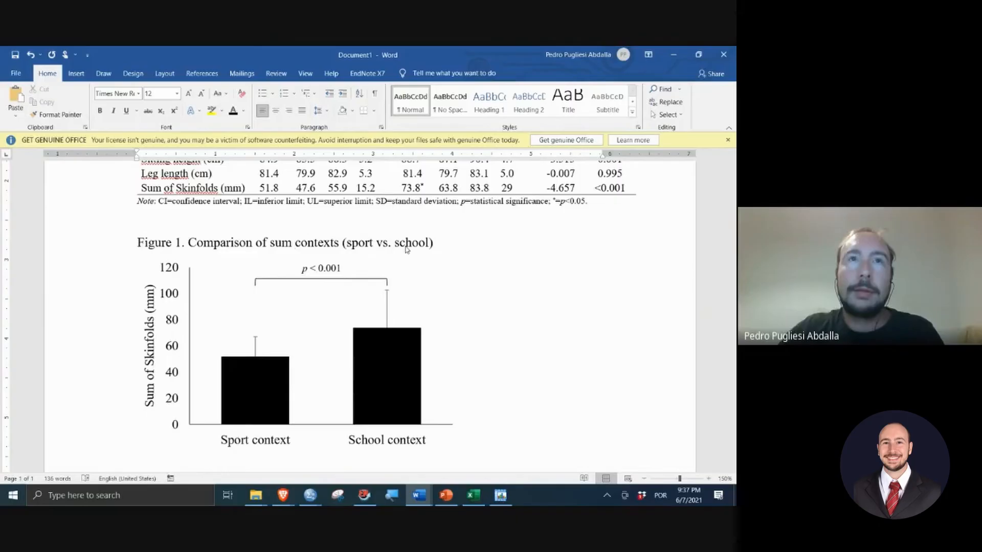
pyautogui.write('of ')
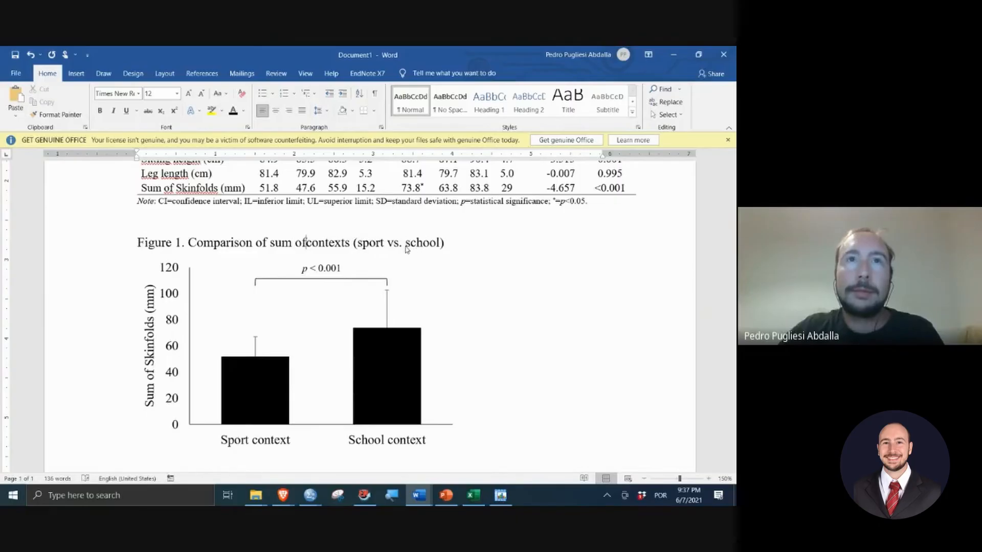
pyautogui.write('skingol')
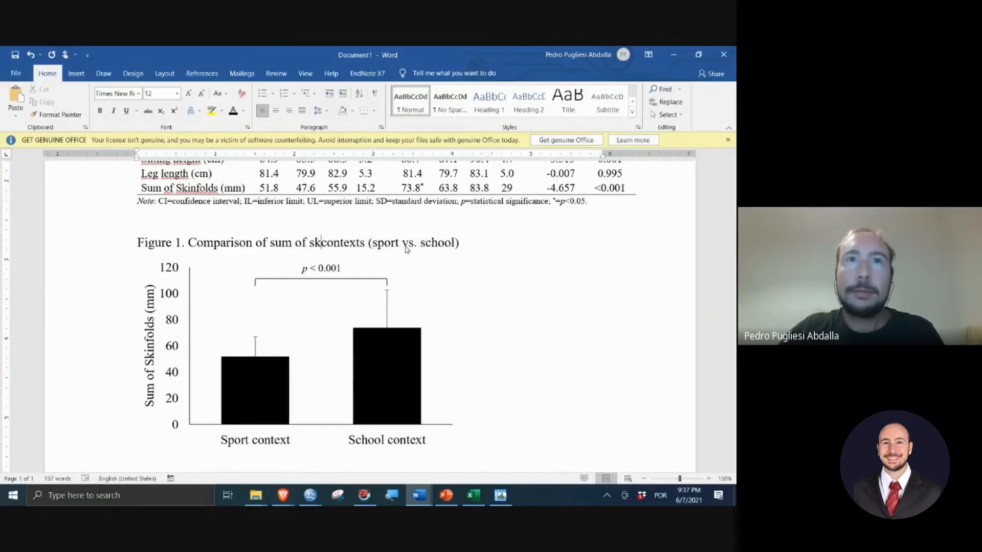
pyautogui.press('BackSpace')
pyautogui.press('BackSpace')
pyautogui.press('BackSpace')
pyautogui.write('folds ')
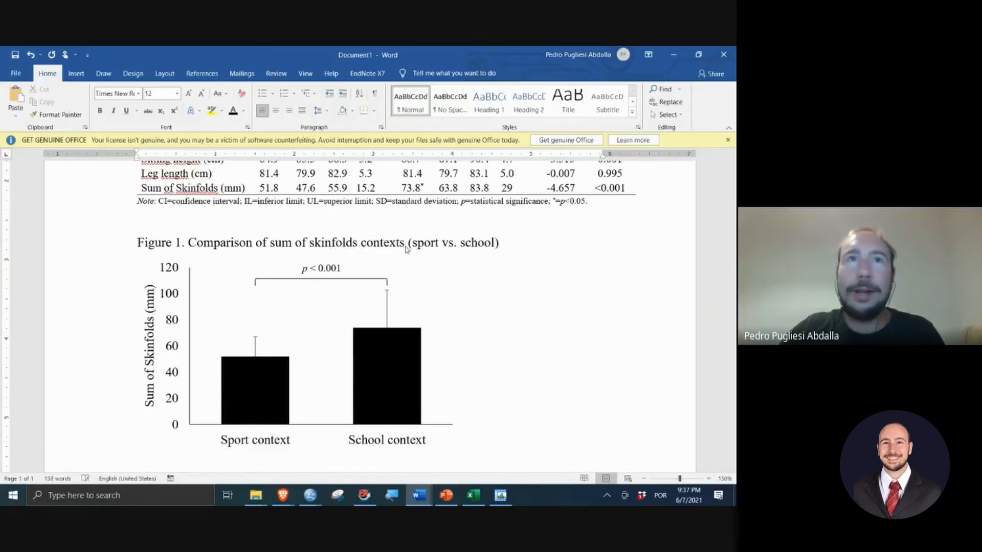
pyautogui.write('b')
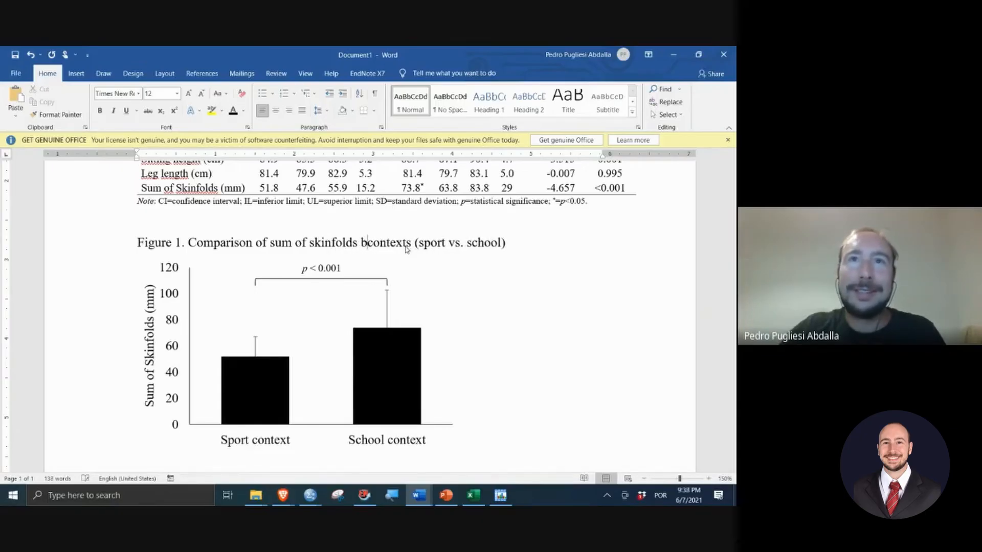
pyautogui.write('etween')
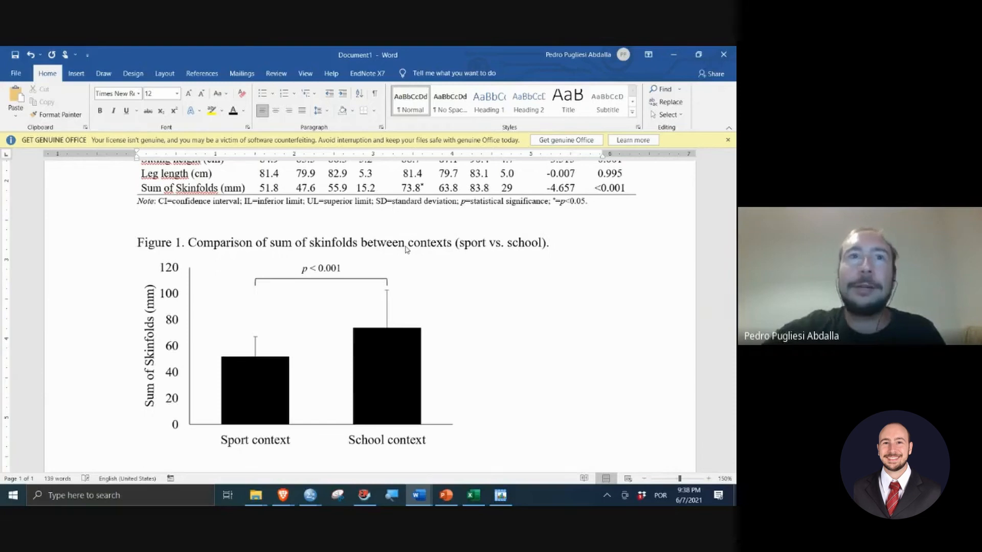
# Step: Make the "Figure 1" label at the start of the caption bold
pyautogui.moveTo(137, 242); pyautogui.dragTo(182, 243)
pyautogui.click(101, 113)
pyautogui.click(340, 448)
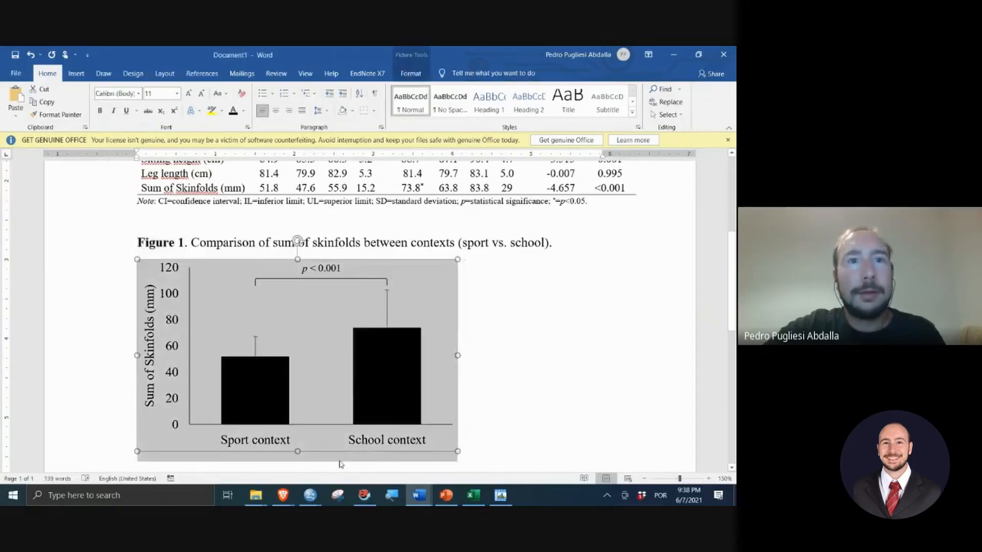
# Step: Add a new 8 pt Times New Roman line below the chart picture, starting with "Note: p"
pyautogui.scroll(-1, 339, 463)
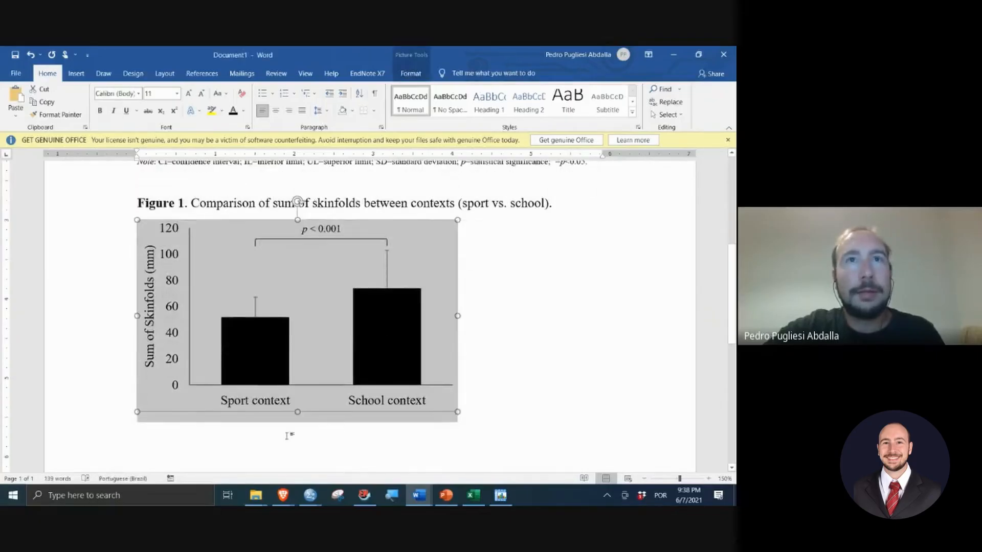
pyautogui.click(474, 406)
pyautogui.press('Return')
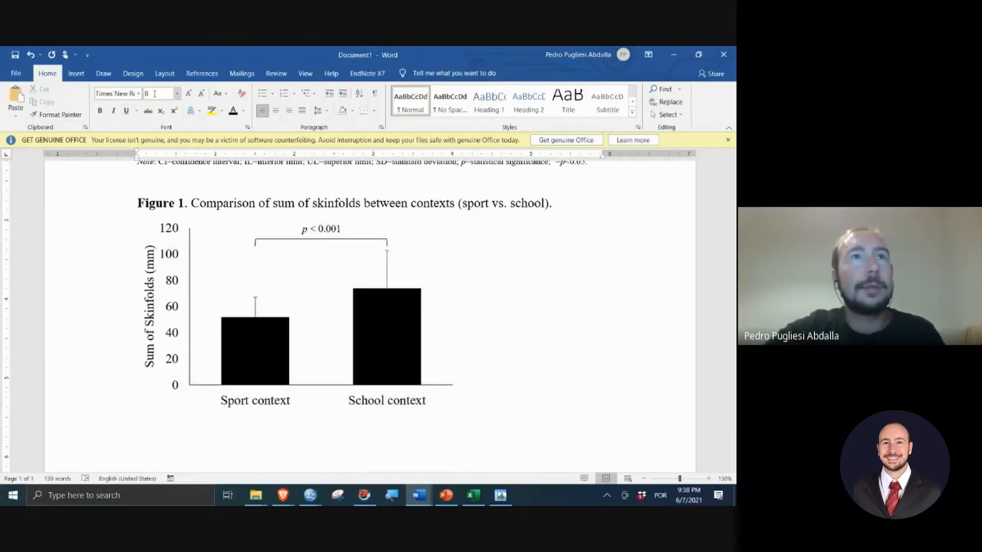
pyautogui.write('Note:')
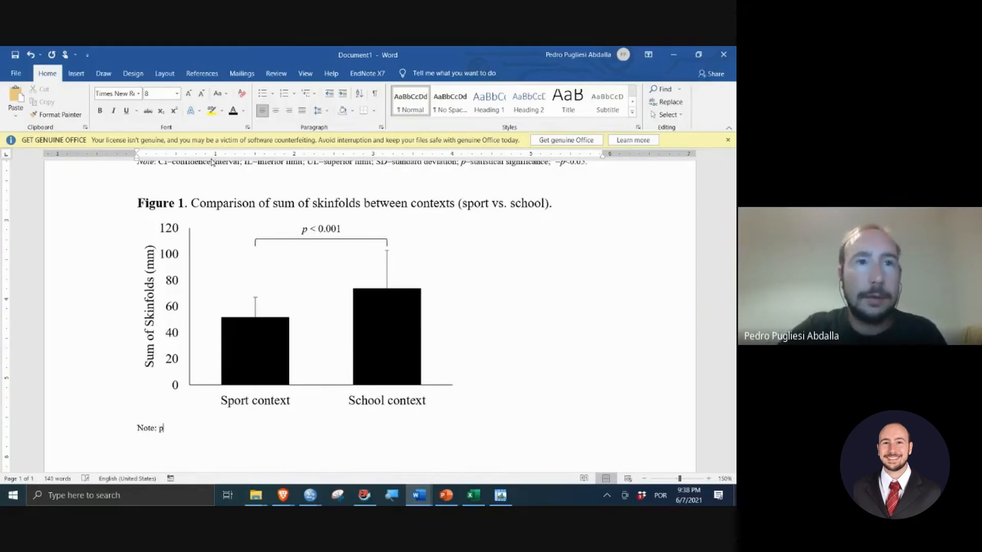
pyautogui.write(' p')
pyautogui.press('BackSpace')
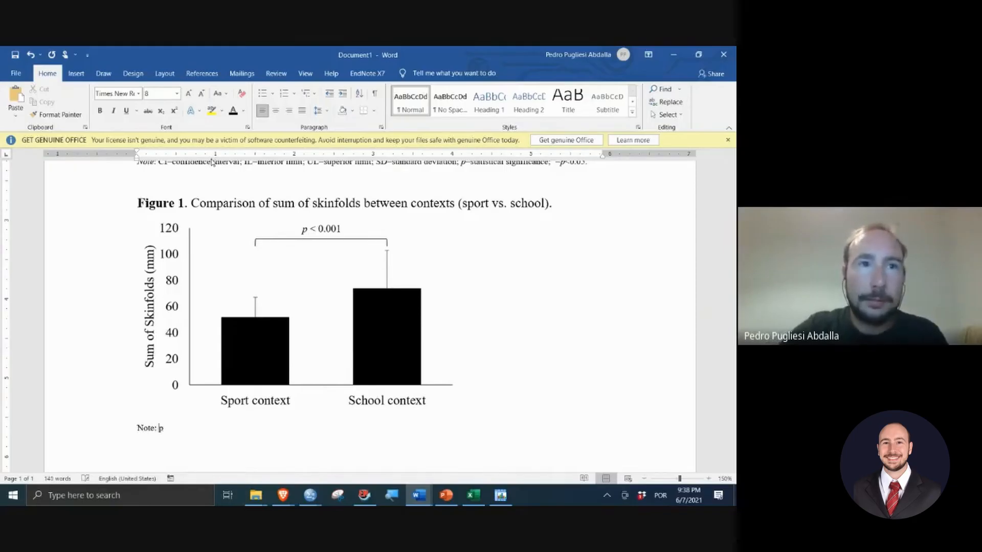
# Step: Italicize the letter p in the note line below the figure
pyautogui.hotkey('shift', 'Left')
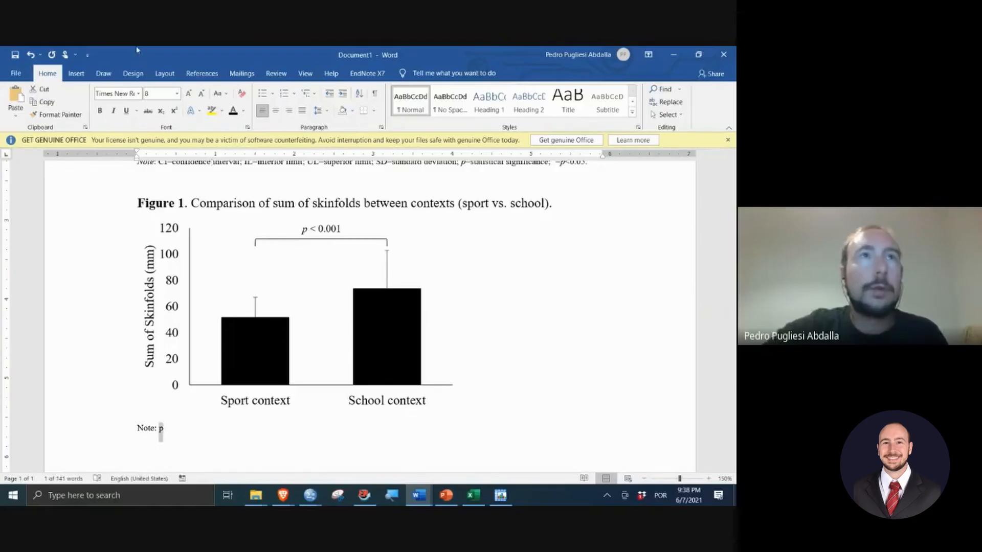
pyautogui.click(114, 111)
pyautogui.press('Right')
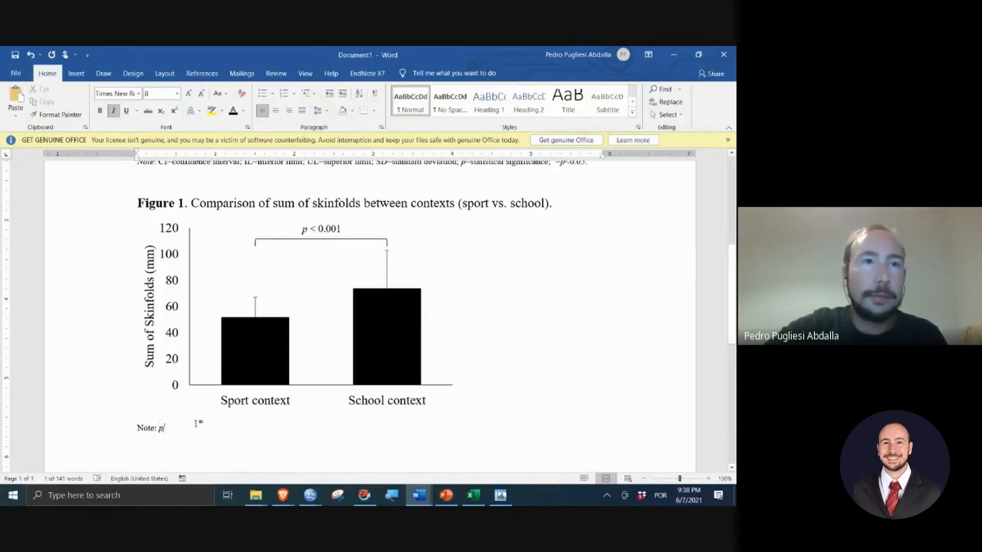
# Step: Complete the figure note with the non-italic text "=statistical significance." and italicize the word "Note" at its start
pyautogui.click(113, 111)
pyautogui.write('=statistical significance.')
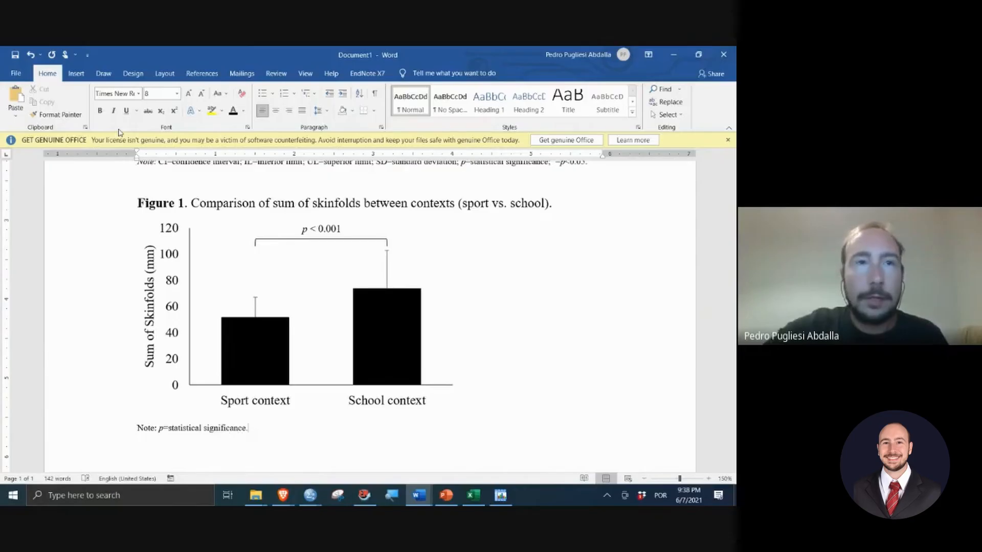
pyautogui.moveTo(139, 427); pyautogui.dragTo(154, 427)
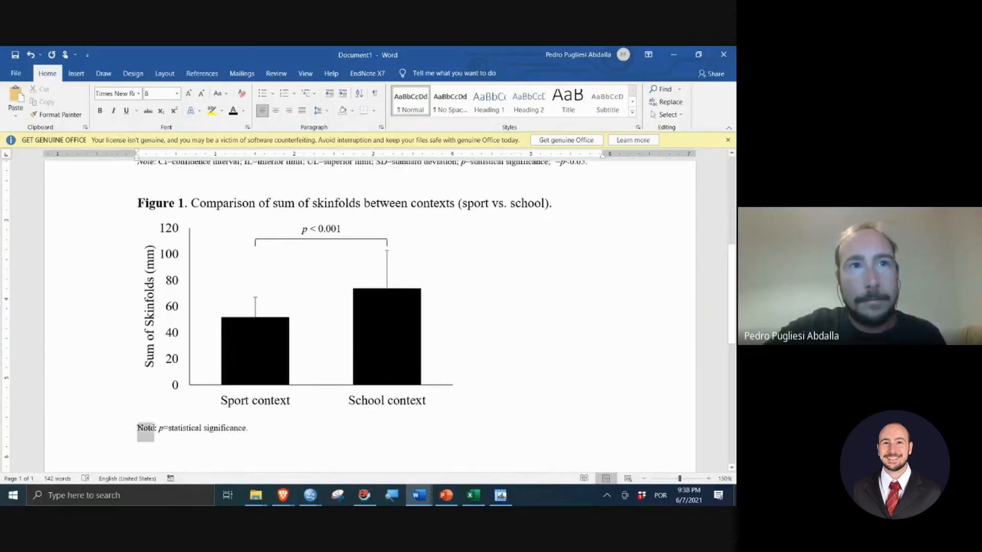
pyautogui.click(112, 111)
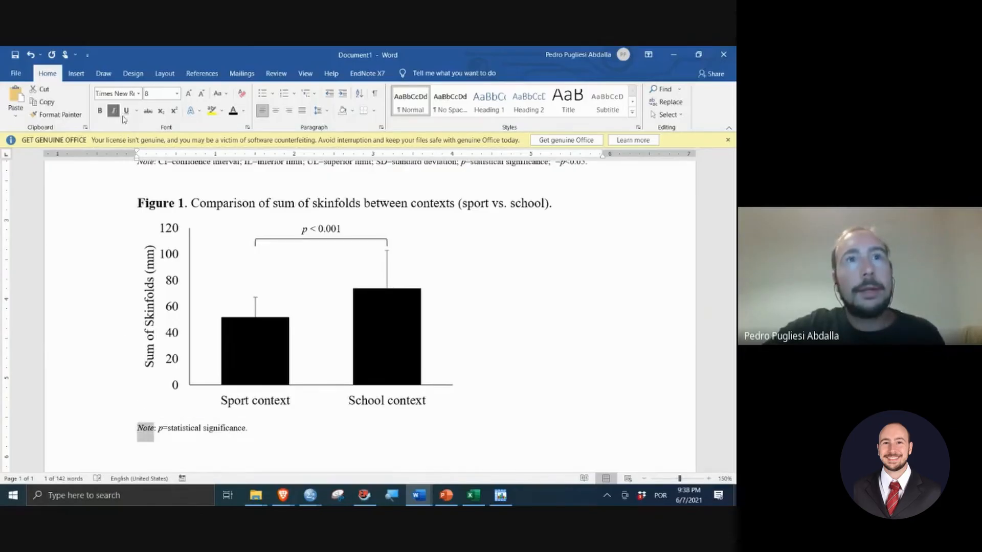
pyautogui.click(501, 453)
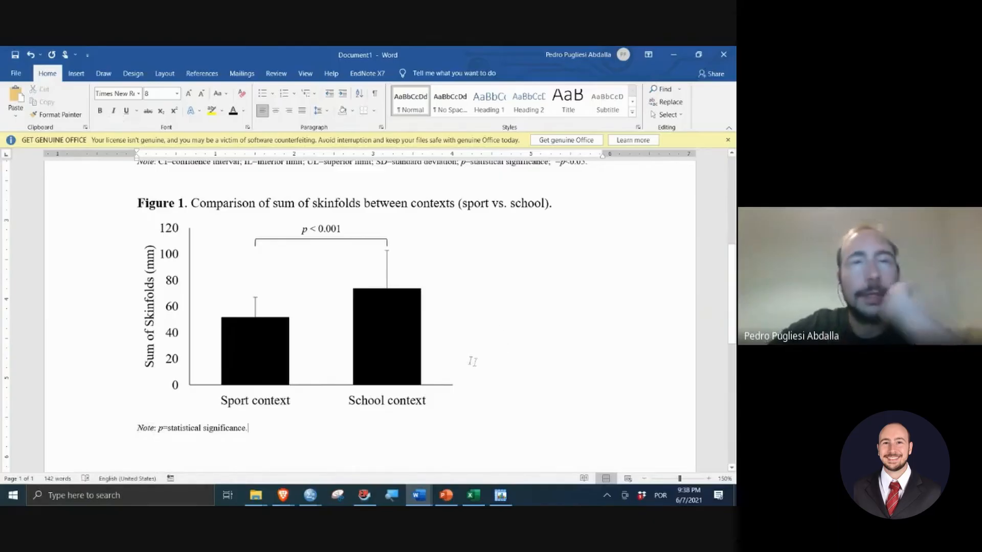
# Step: Save the chart picture from the Word document to the Desktop as a Portable Network Graphics file named "Figure 1"
pyautogui.click(325, 315)
pyautogui.scroll(1, 318, 286)
pyautogui.scroll(-1, 299, 301)
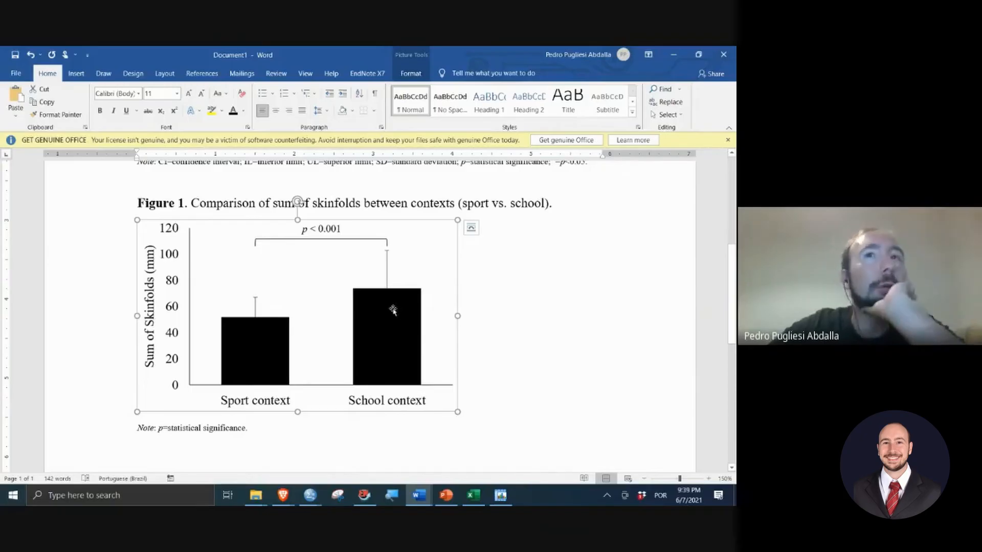
pyautogui.rightClick(357, 311)
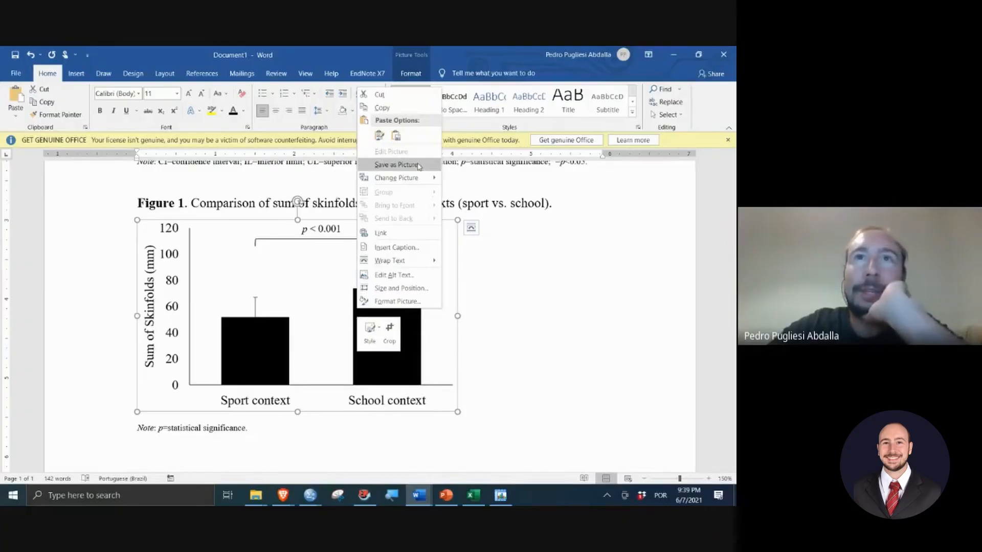
pyautogui.click(262, 264)
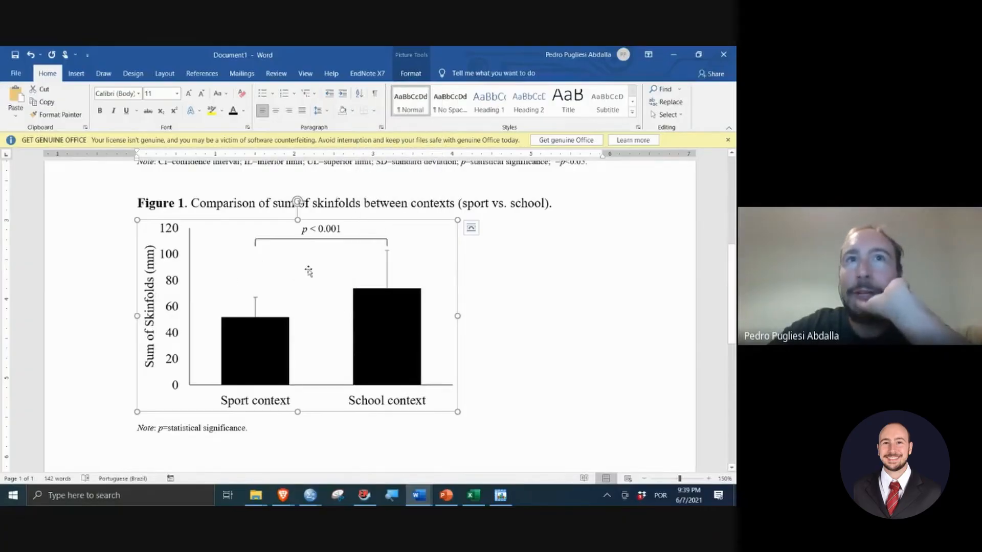
pyautogui.rightClick(285, 310)
pyautogui.click(339, 167)
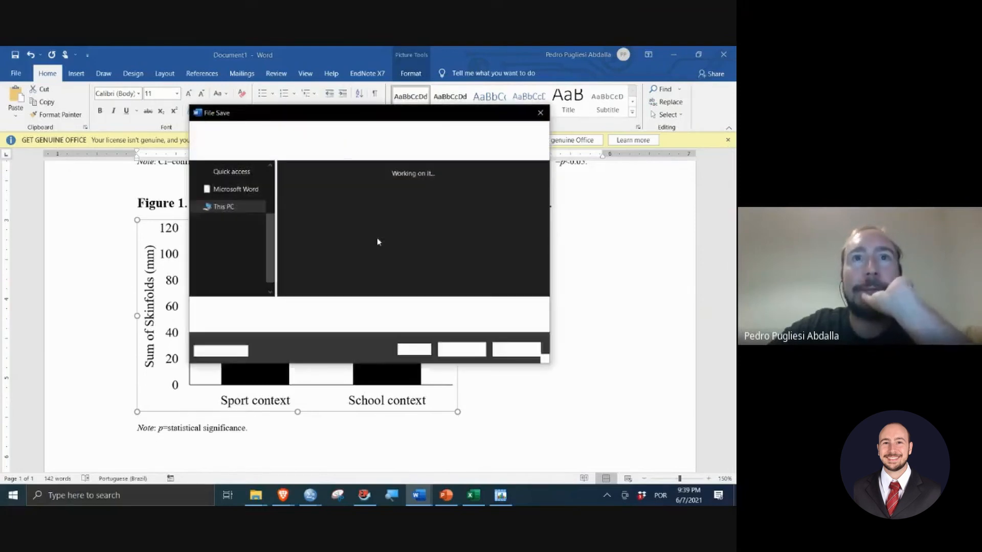
pyautogui.click(357, 323)
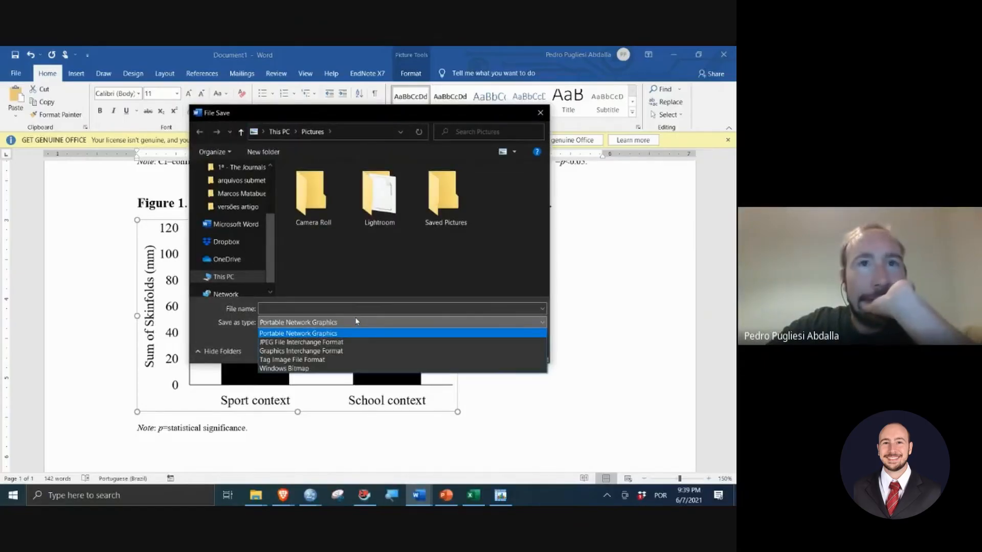
pyautogui.click(329, 337)
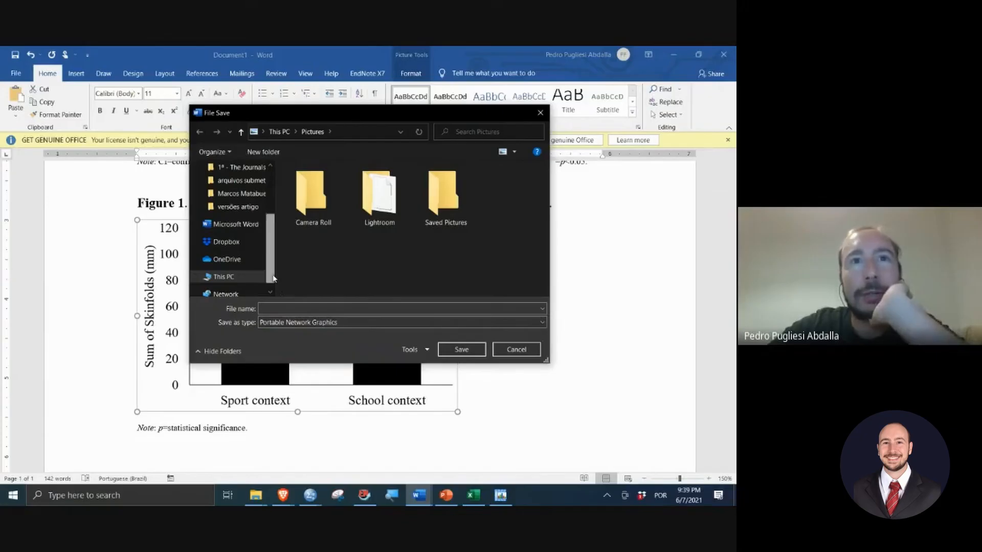
pyautogui.moveTo(273, 279); pyautogui.dragTo(273, 233)
pyautogui.click(229, 189)
pyautogui.click(326, 309)
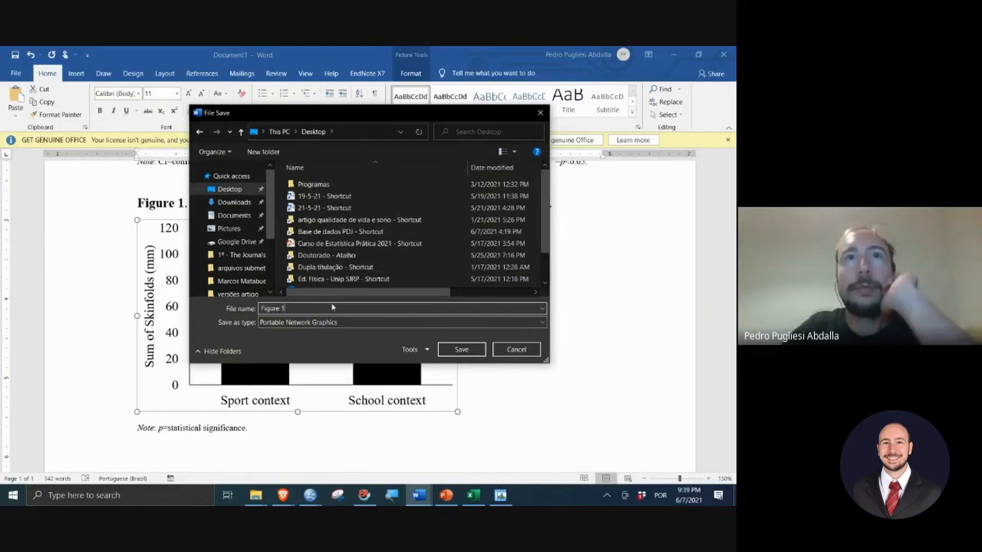
pyautogui.press('Return')
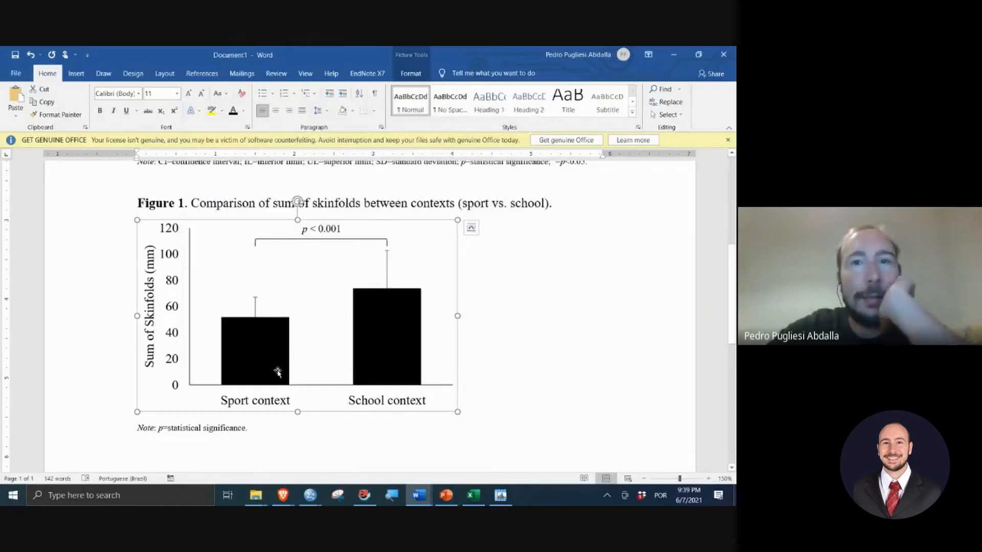
# Step: Minimize the open windows and open the saved Figure 1 image from the desktop to check it
pyautogui.click(674, 55)
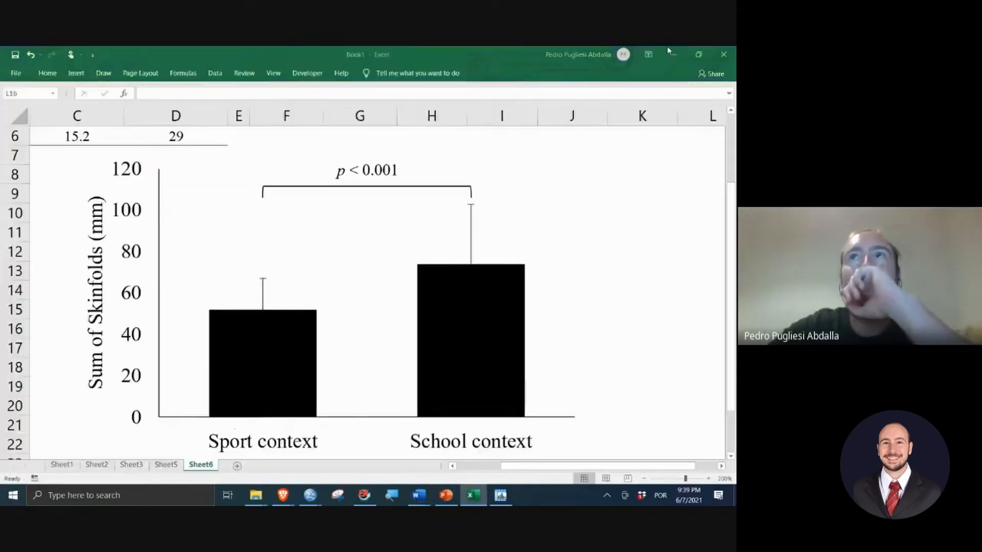
pyautogui.click(674, 55)
pyautogui.click(673, 55)
pyautogui.click(674, 55)
pyautogui.click(674, 55)
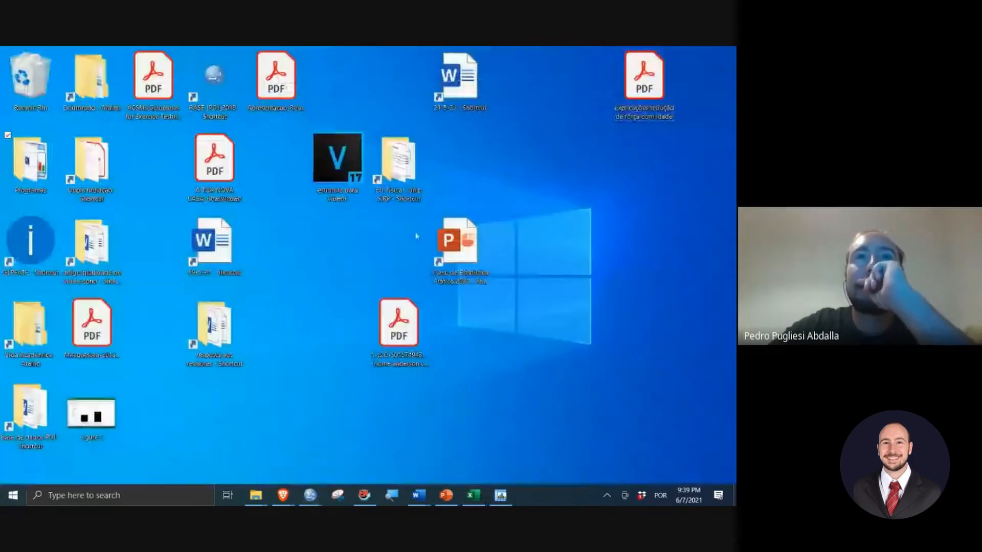
pyautogui.doubleClick(99, 420)
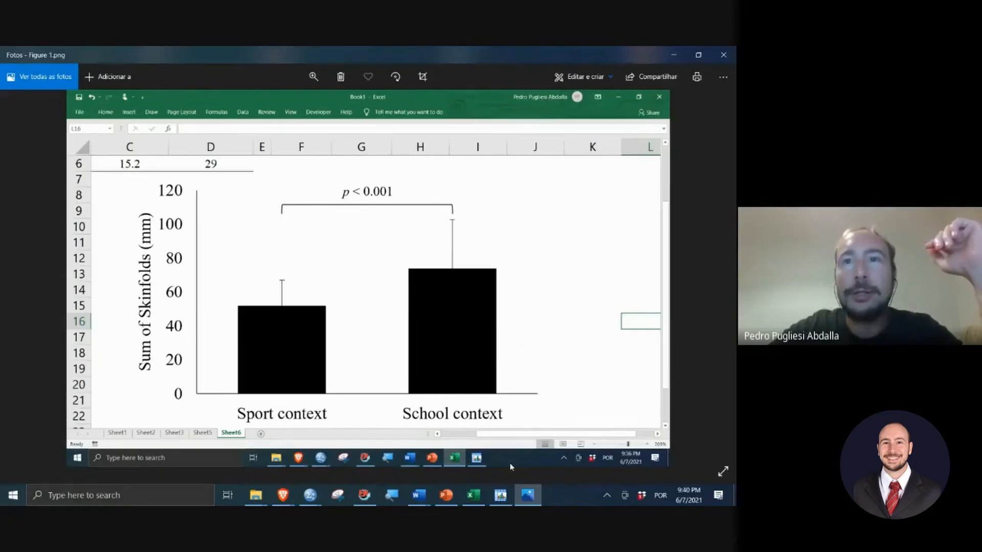
# Step: Open Paint and paste the copied screenshot of the Excel chart onto the blank canvas
pyautogui.click(474, 495)
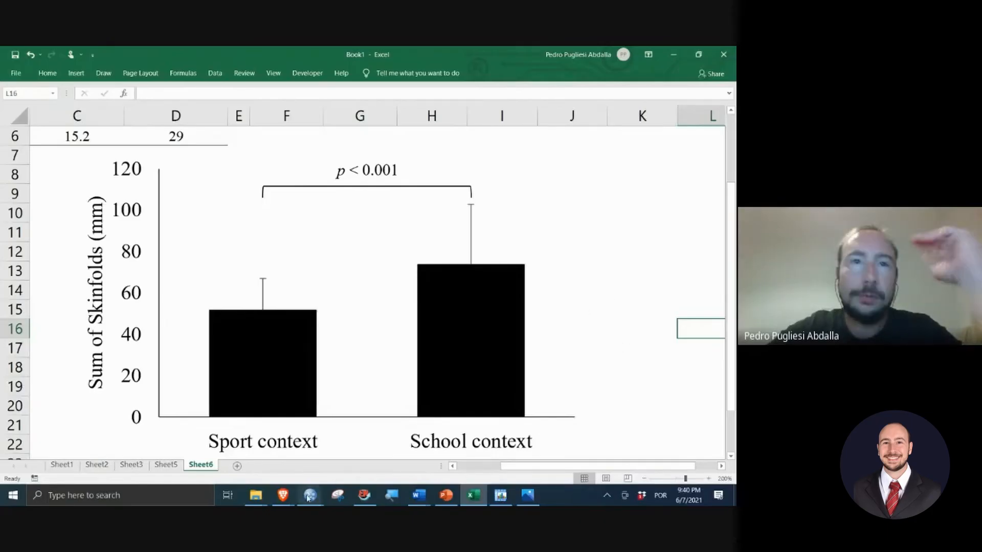
pyautogui.click(133, 495)
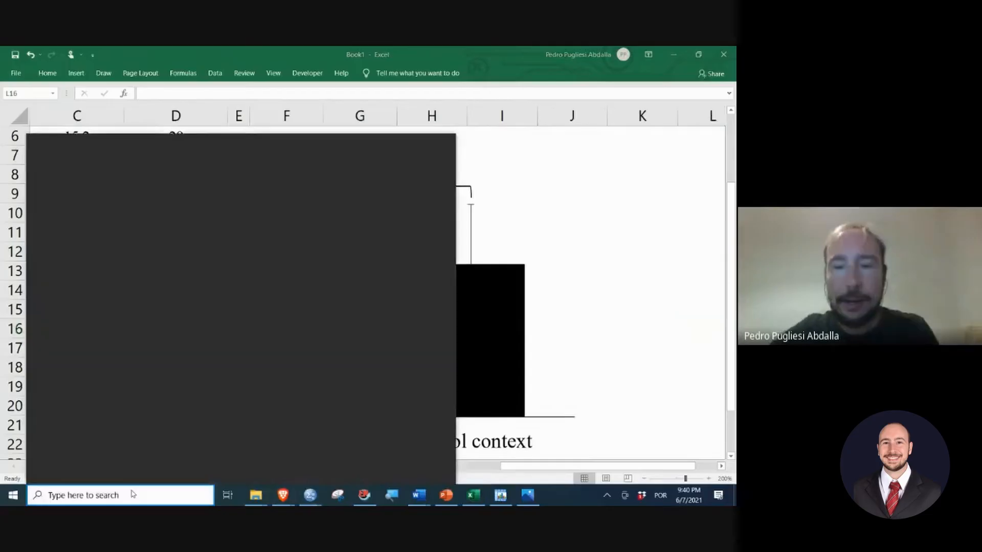
pyautogui.write('paint')
pyautogui.press('Return')
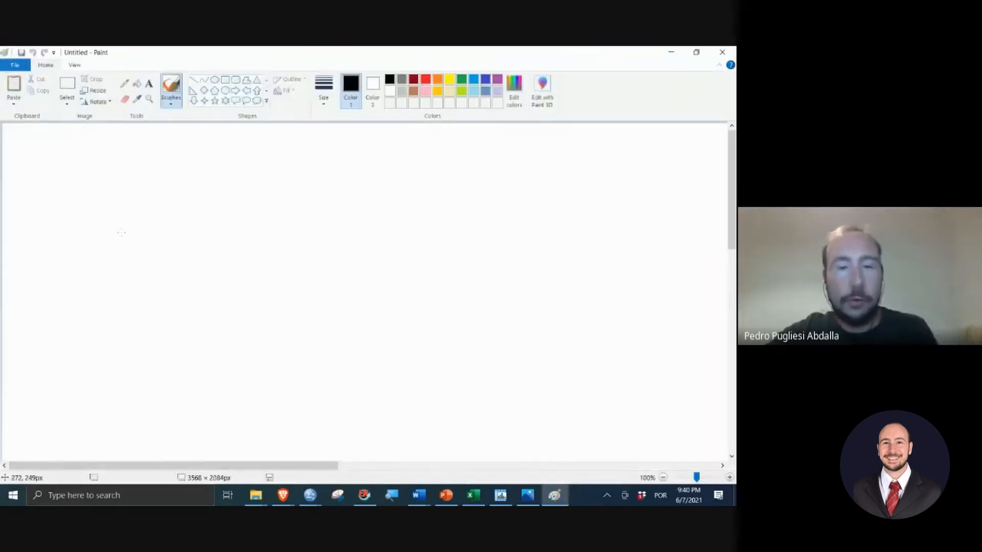
pyautogui.hotkey('ctrl', 'v')
pyautogui.scroll(-2, 137, 205)
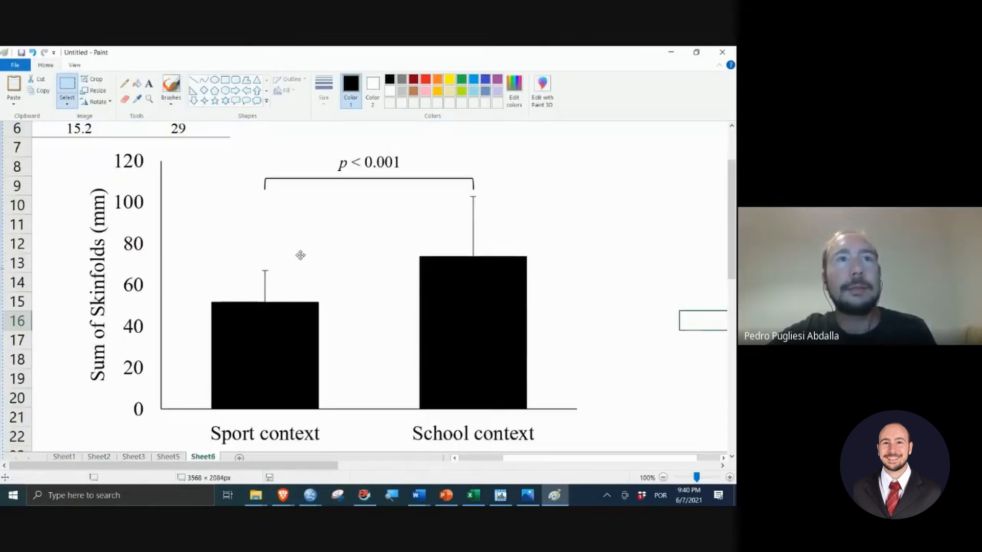
pyautogui.scroll(2, 135, 152)
pyautogui.scroll(-2, 152, 199)
pyautogui.scroll(-2, 149, 197)
pyautogui.scroll(2, 145, 189)
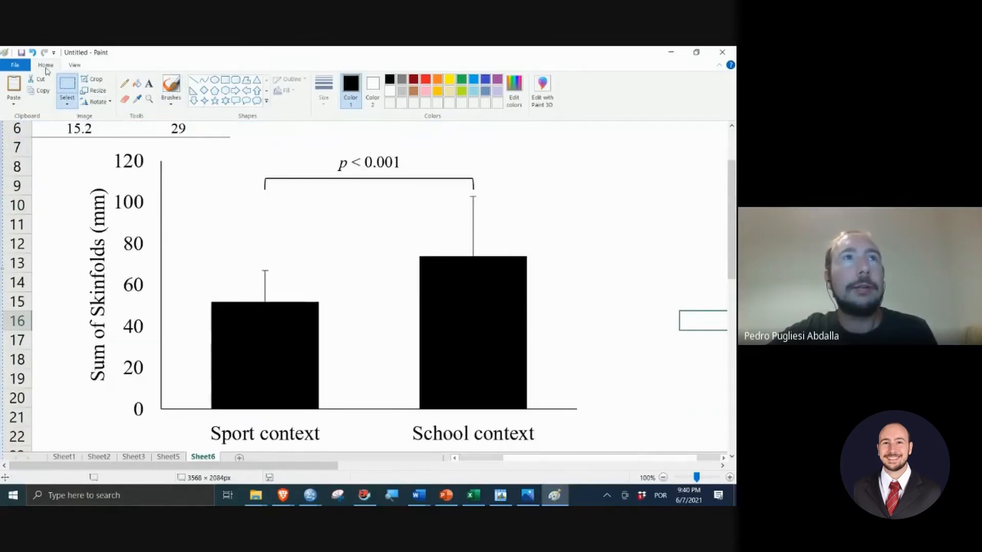
# Step: Cut the chart area out of the screenshot and paste it into a new Paint image, discarding the old one without saving
pyautogui.click(58, 81)
pyautogui.moveTo(71, 144); pyautogui.dragTo(594, 449)
pyautogui.hotkey('ctrl', 'x')
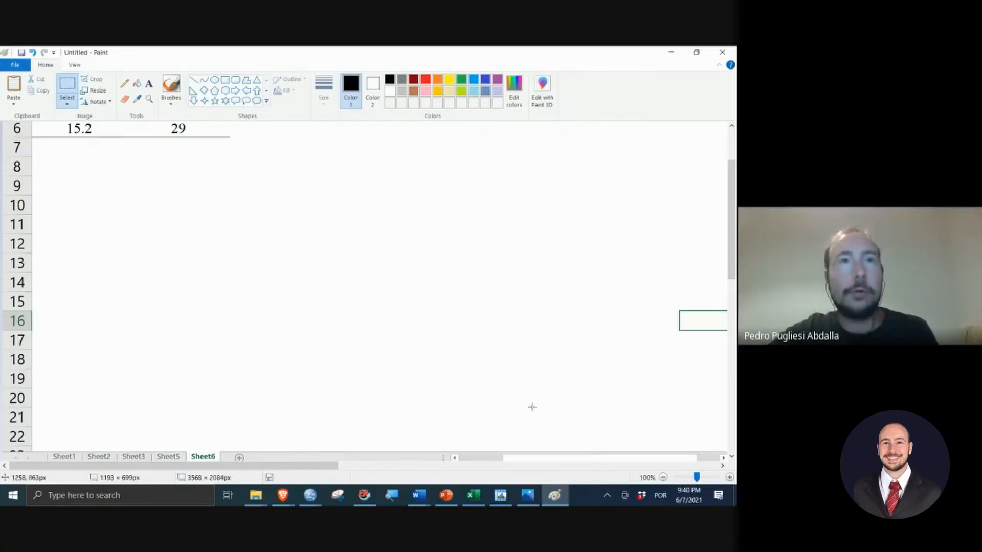
pyautogui.click(15, 65)
pyautogui.click(181, 139)
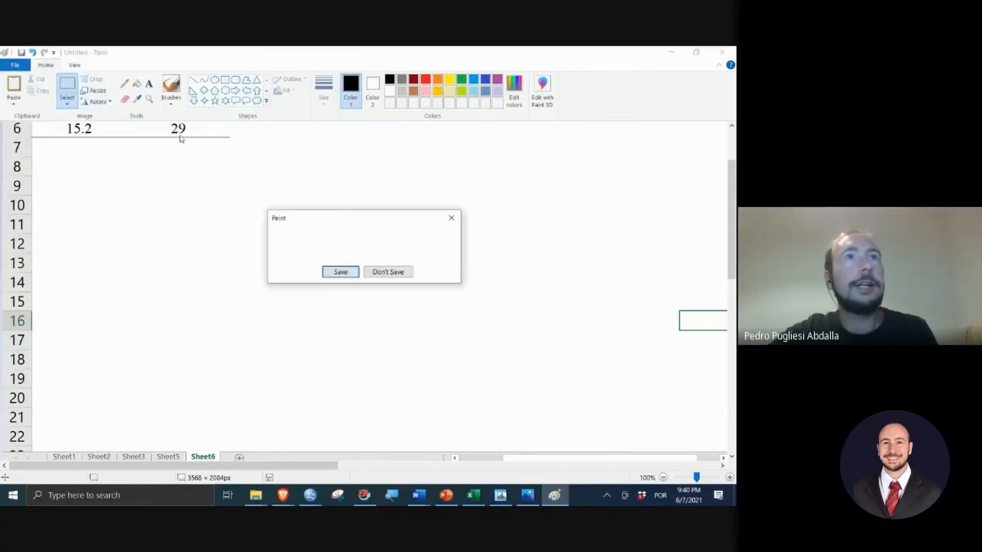
pyautogui.click(394, 272)
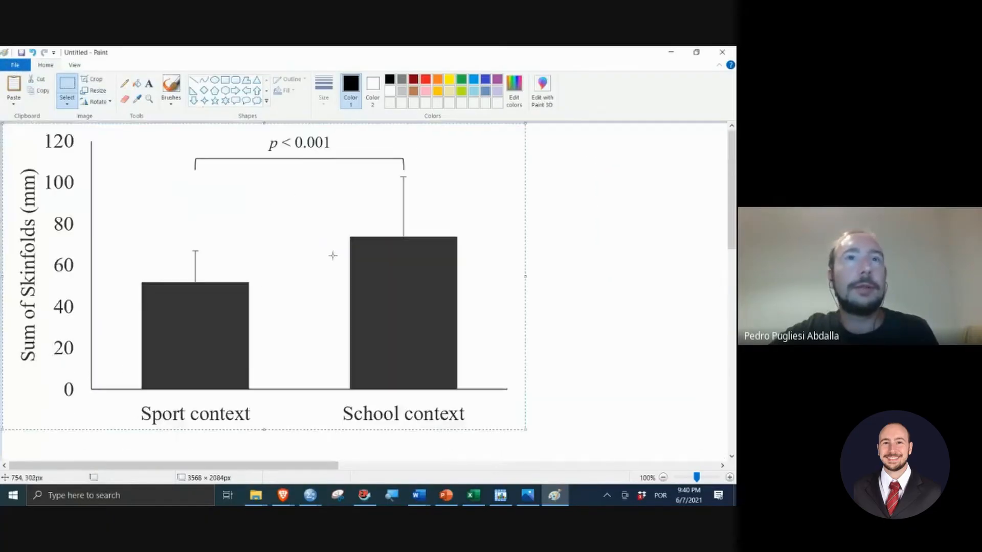
pyautogui.hotkey('ctrl', 'v')
pyautogui.scroll(-3, 385, 265)
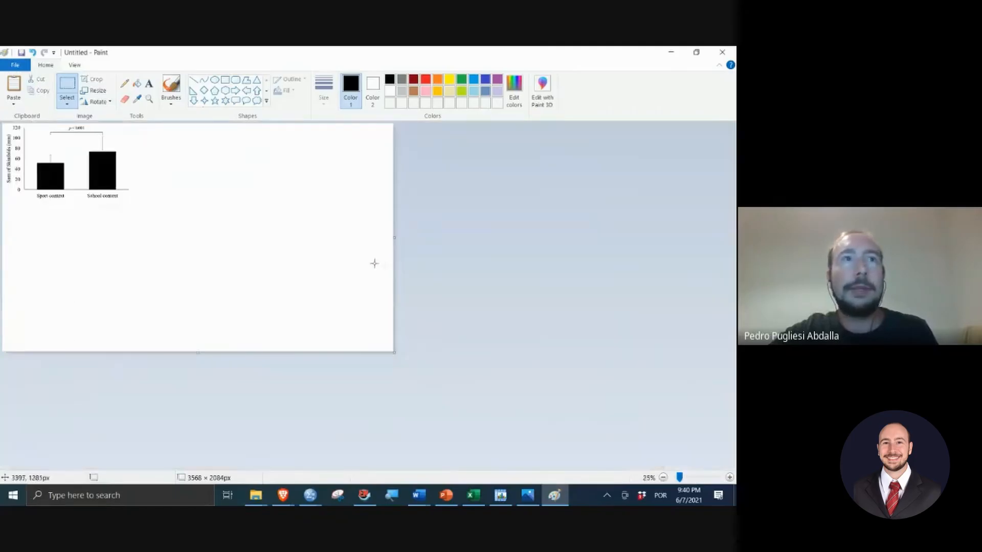
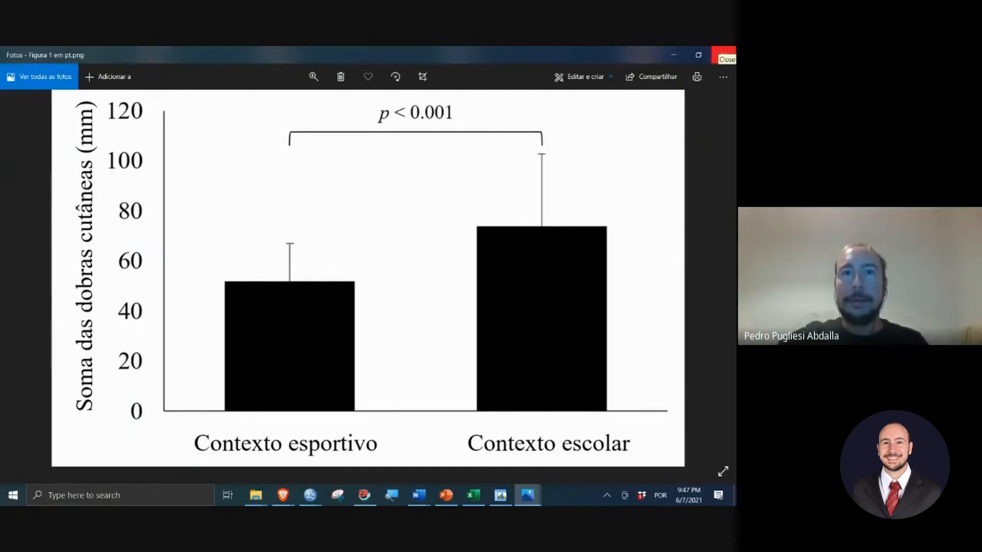
# Step: Close the preview of the Portuguese figure and return to the Excel chart, closing the Format Shape pane
pyautogui.click(725, 53)
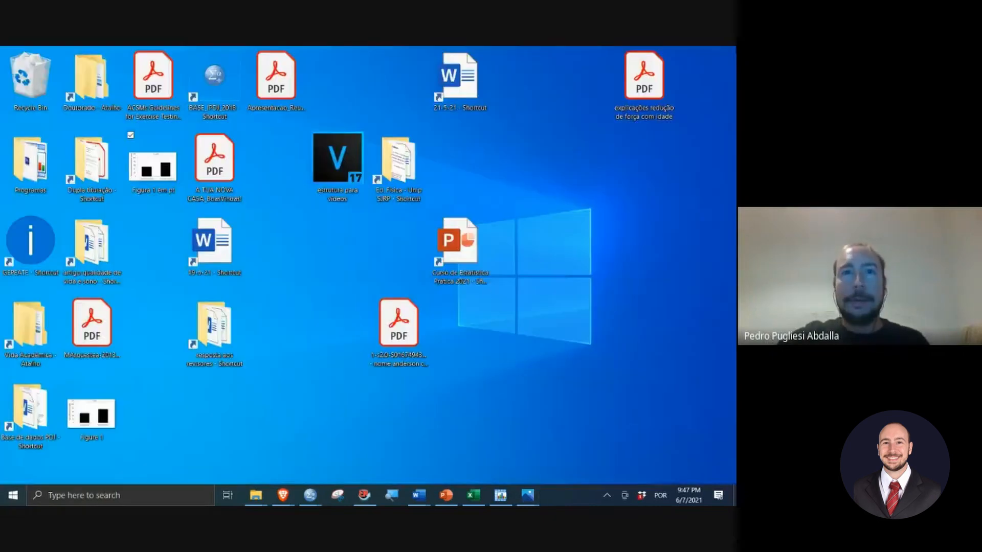
pyautogui.click(446, 495)
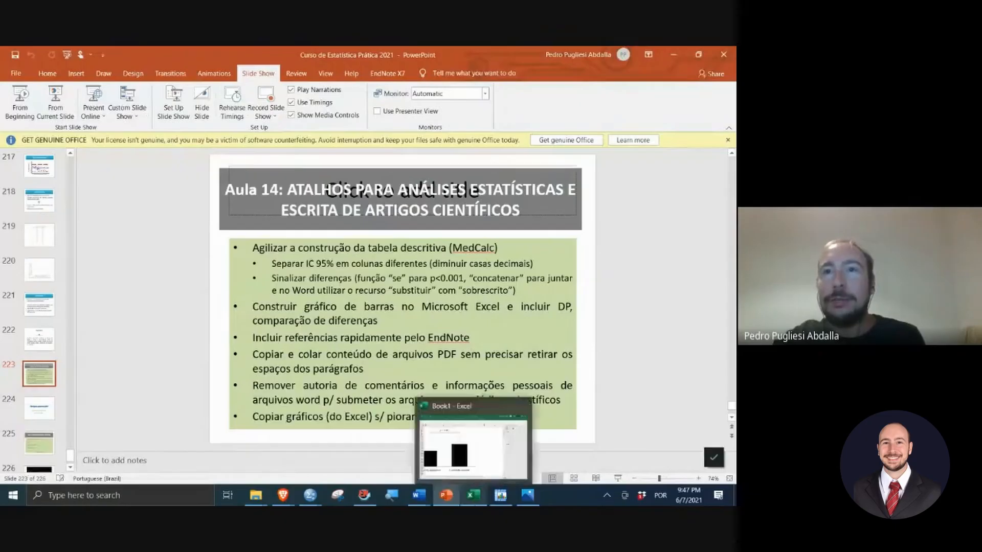
pyautogui.click(473, 495)
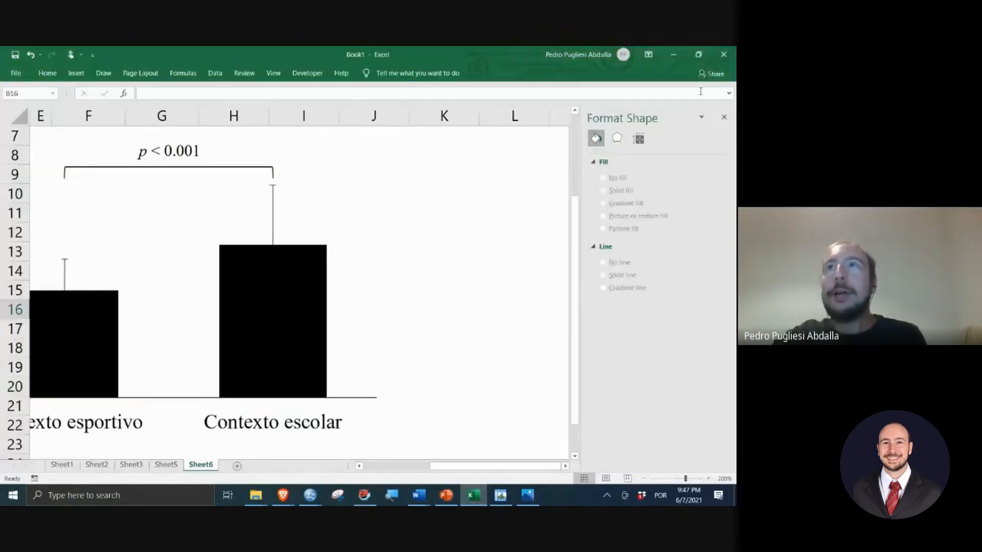
pyautogui.click(730, 94)
pyautogui.click(730, 94)
pyautogui.click(730, 94)
pyautogui.click(730, 94)
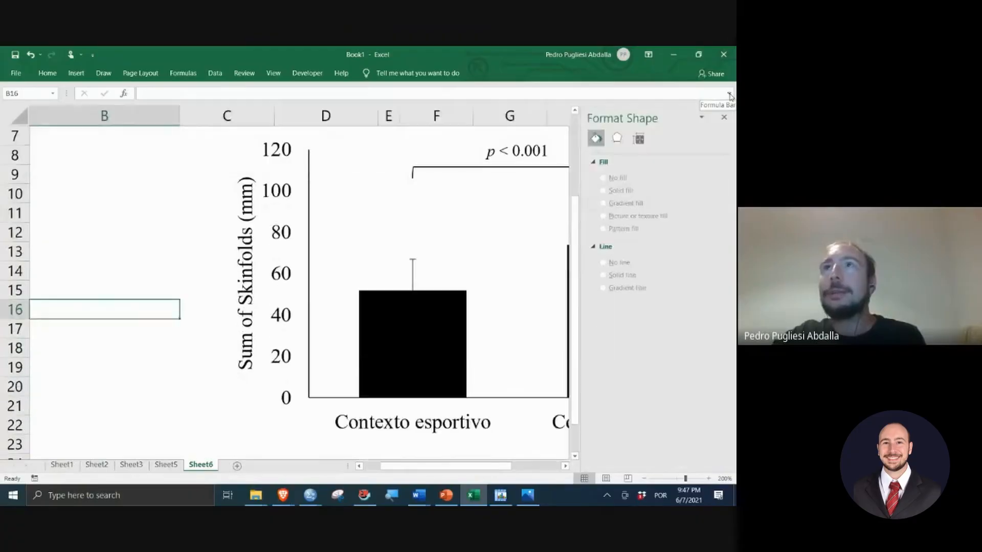
pyautogui.click(723, 117)
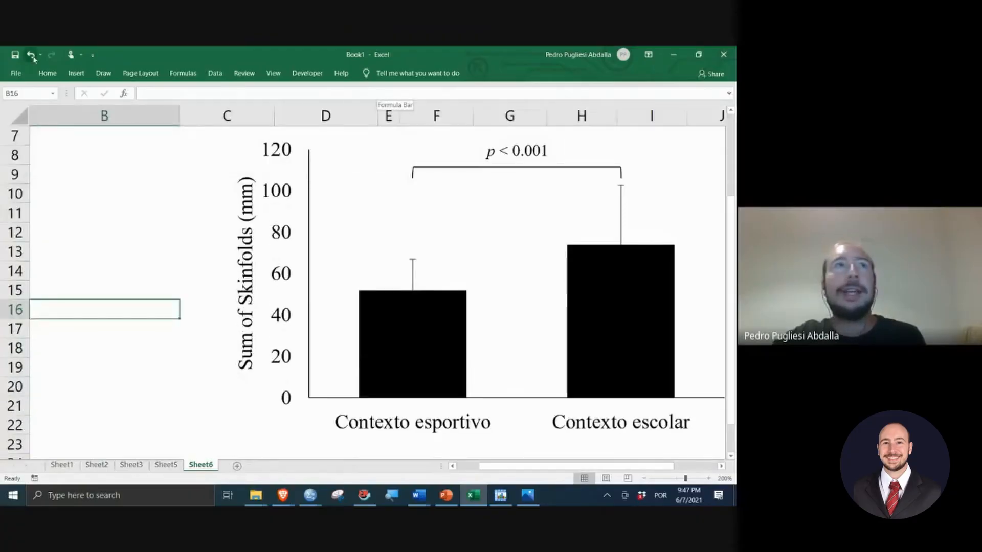
pyautogui.click(48, 73)
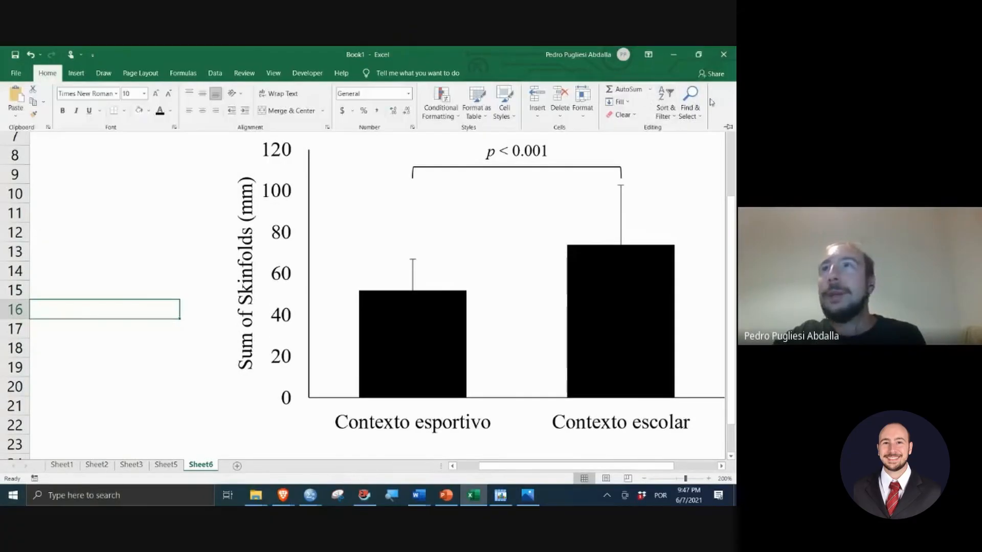
pyautogui.click(729, 127)
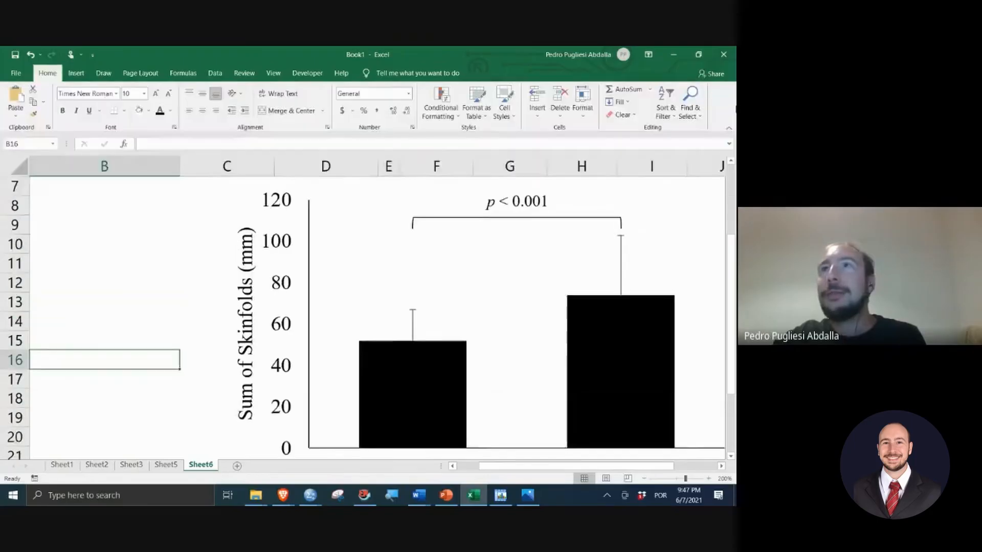
pyautogui.click(729, 128)
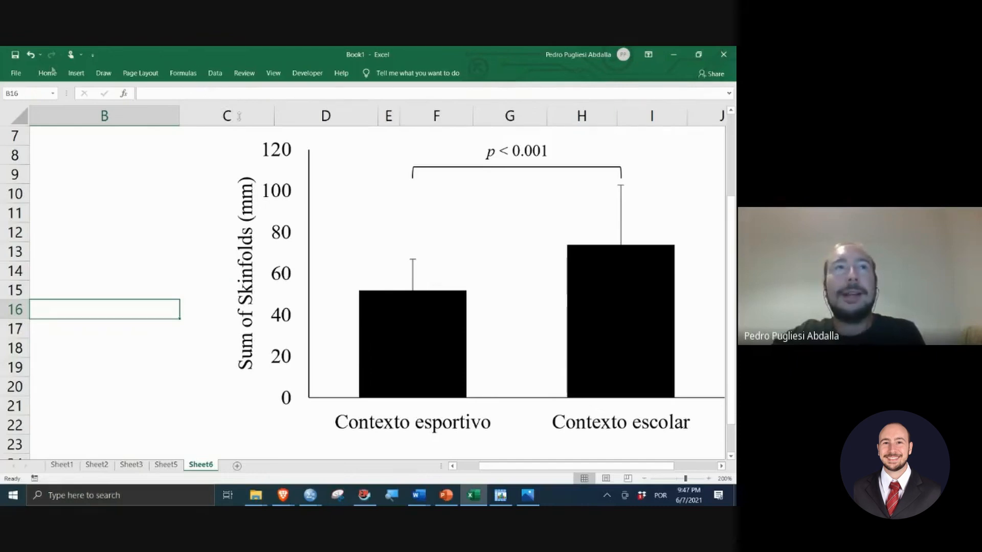
# Step: View the whole chart in Excel, and switch to the PowerPoint presentation showing the Aula 14 topics slide
pyautogui.moveTo(539, 468); pyautogui.dragTo(555, 467)
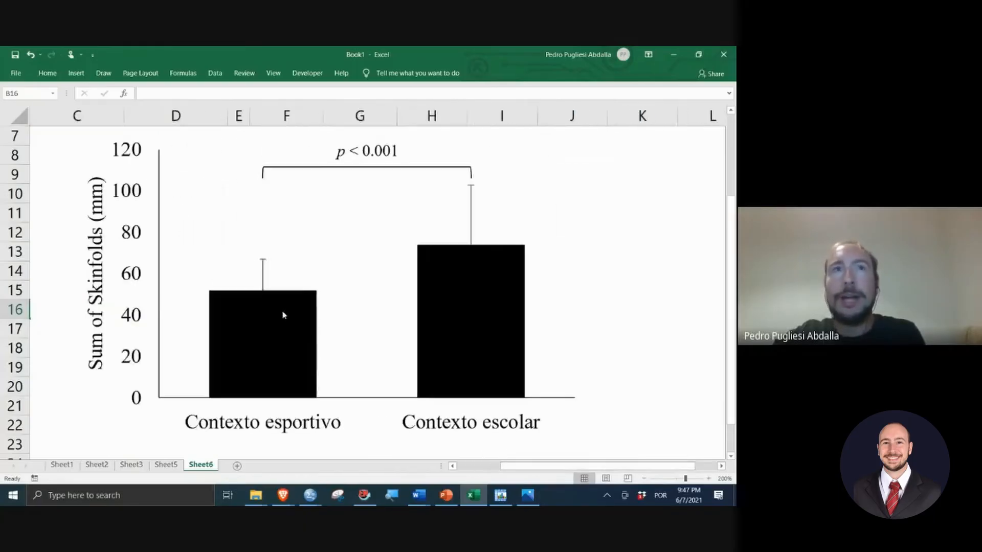
pyautogui.click(437, 497)
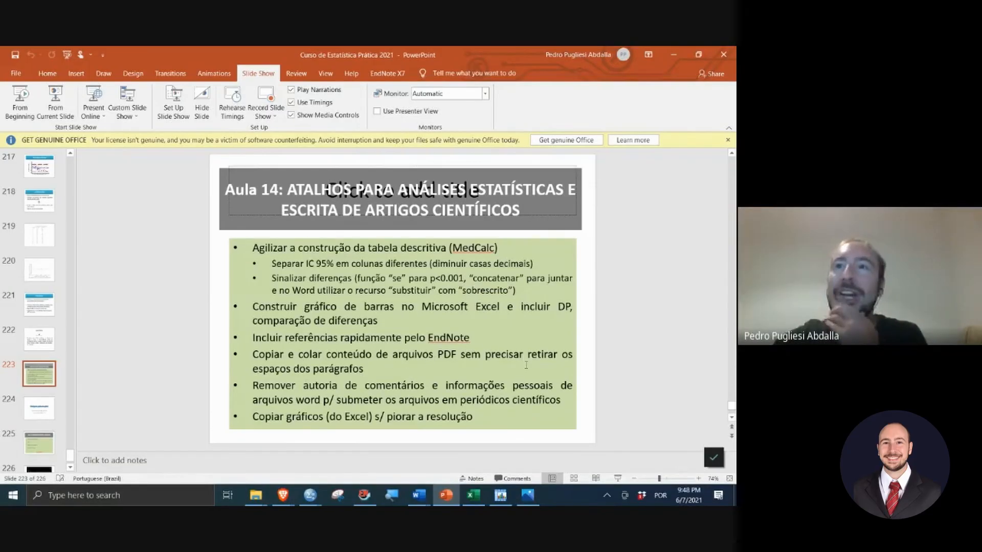
# Step: Leave the presentation and workbook, open the knee extension sarcopenia article PDF in Acrobat Reader, and hide both side panes
pyautogui.click(671, 53)
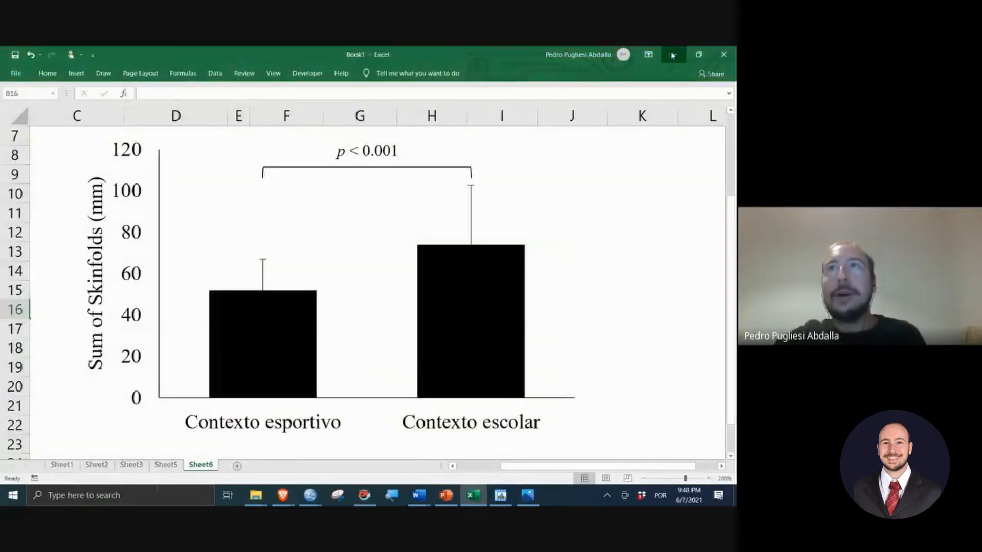
pyautogui.click(671, 53)
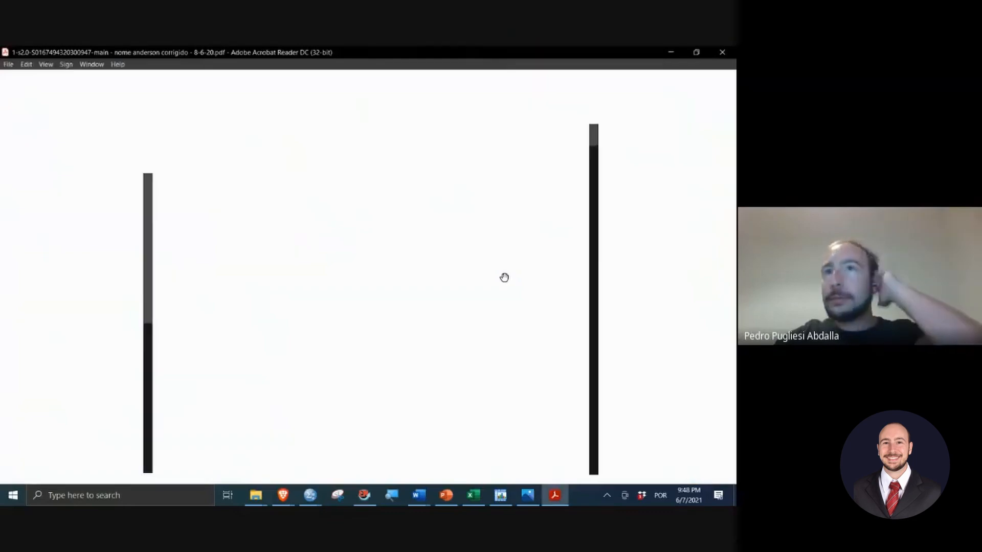
pyautogui.scroll(-3, 443, 279)
pyautogui.scroll(-4, 442, 279)
pyautogui.keyDown('ctrl'); pyautogui.scroll(2, 203, 344); pyautogui.keyUp('ctrl')
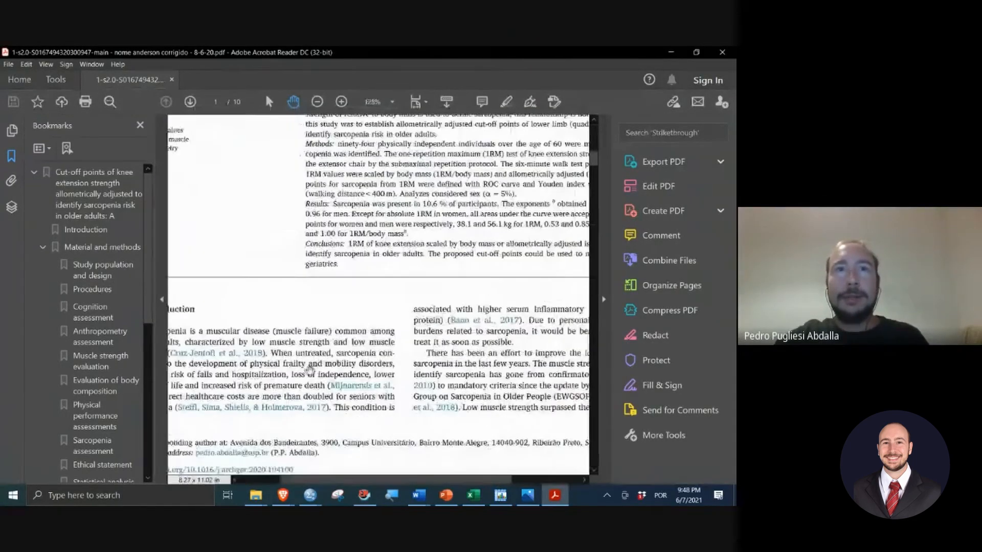
pyautogui.click(161, 300)
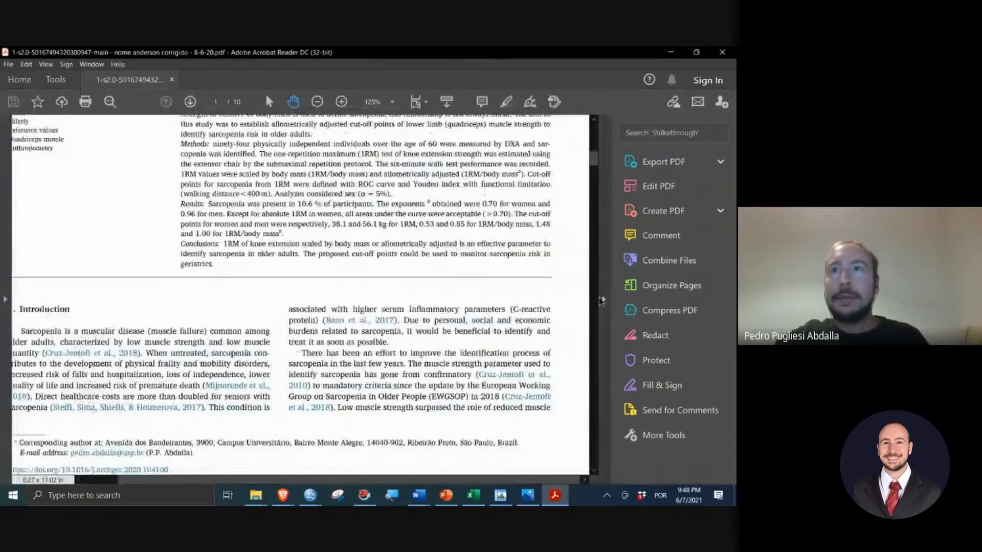
pyautogui.click(604, 297)
pyautogui.scroll(-2, 494, 294)
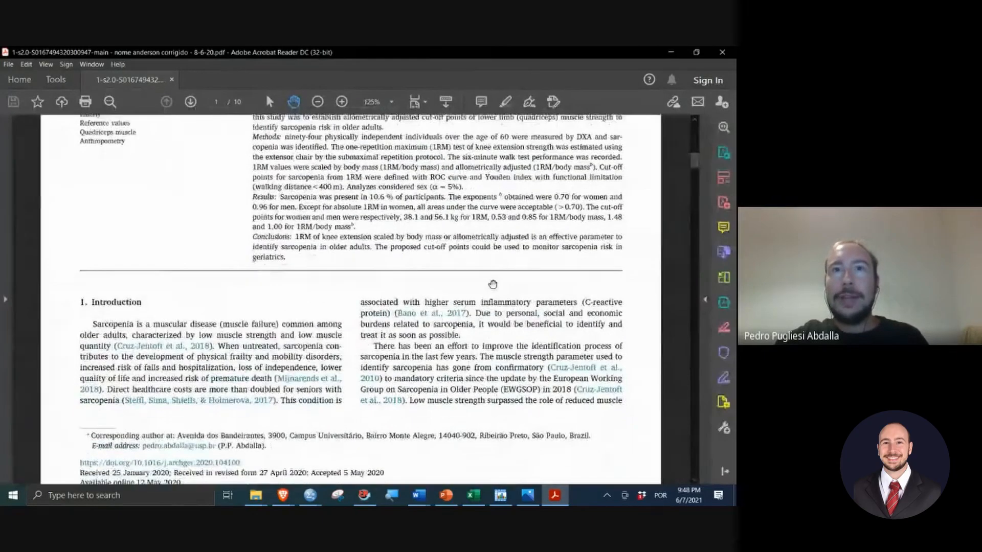
# Step: Select and copy the page 2 paragraph that begins "Handgrip strength has no sensitivity" and ends "which involves dynamic strength."
pyautogui.scroll(-10, 494, 296)
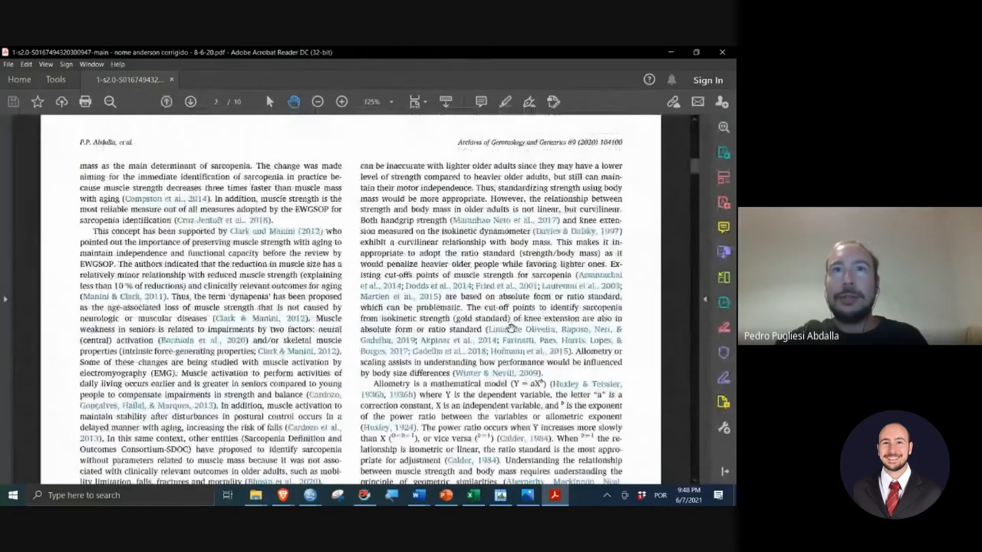
pyautogui.scroll(-5, 494, 311)
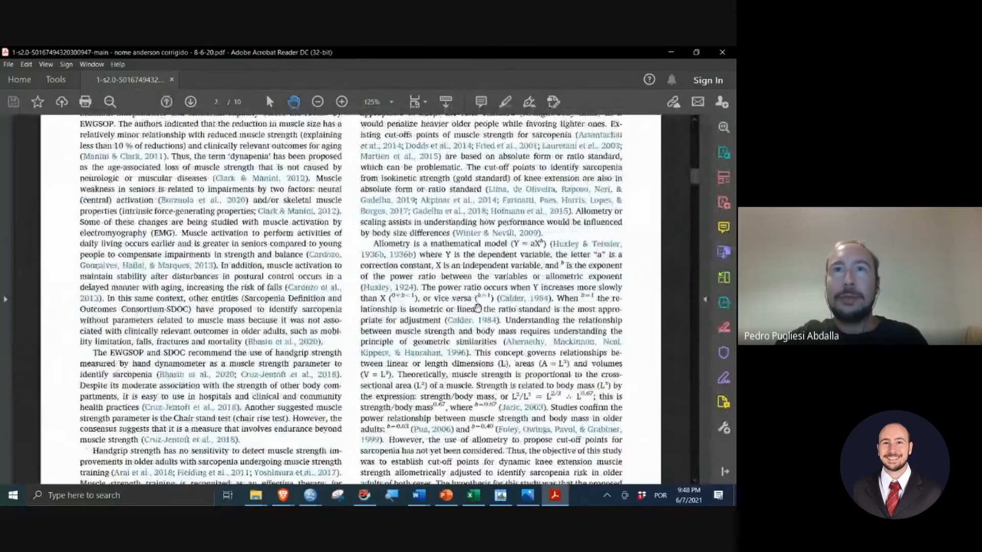
pyautogui.scroll(-3, 470, 298)
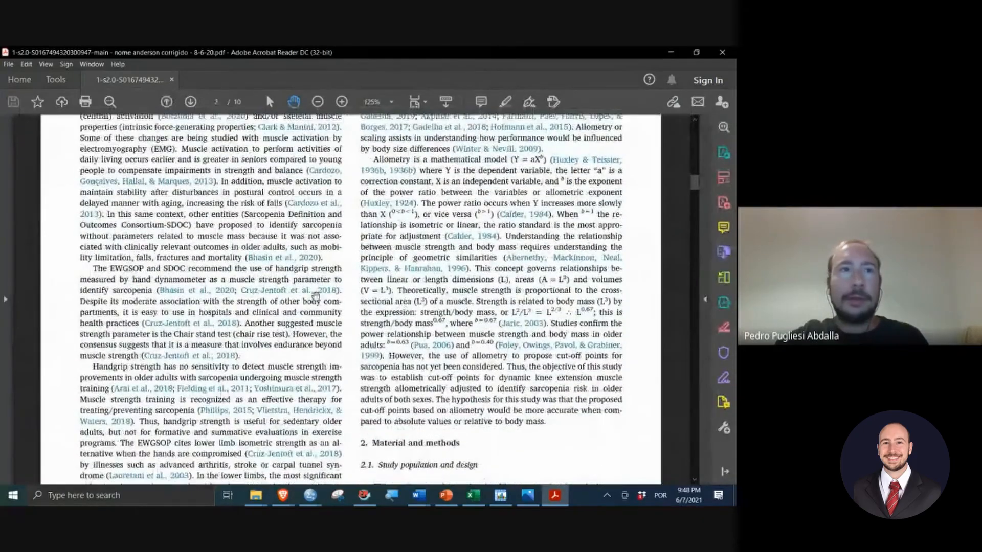
pyautogui.scroll(-5, 209, 281)
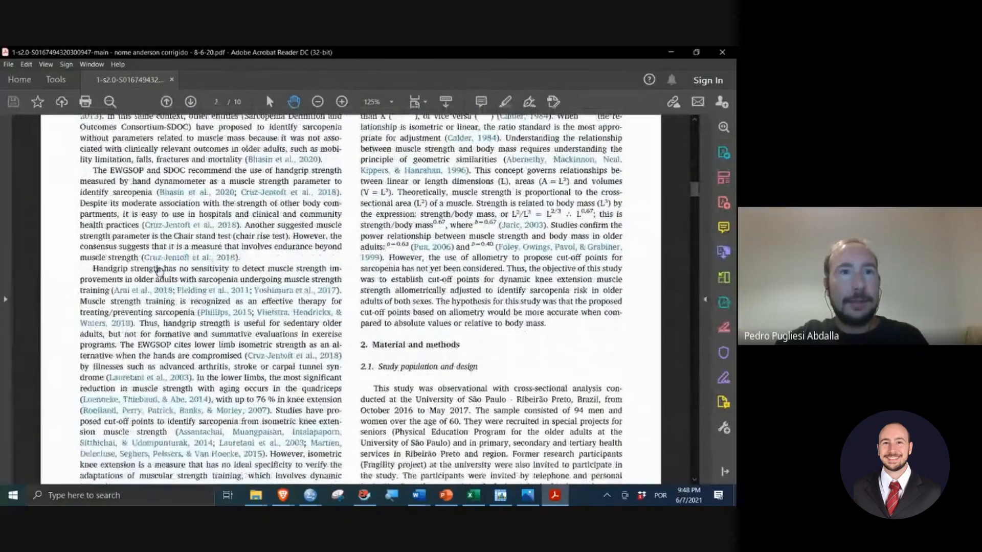
pyautogui.scroll(-1, 159, 271)
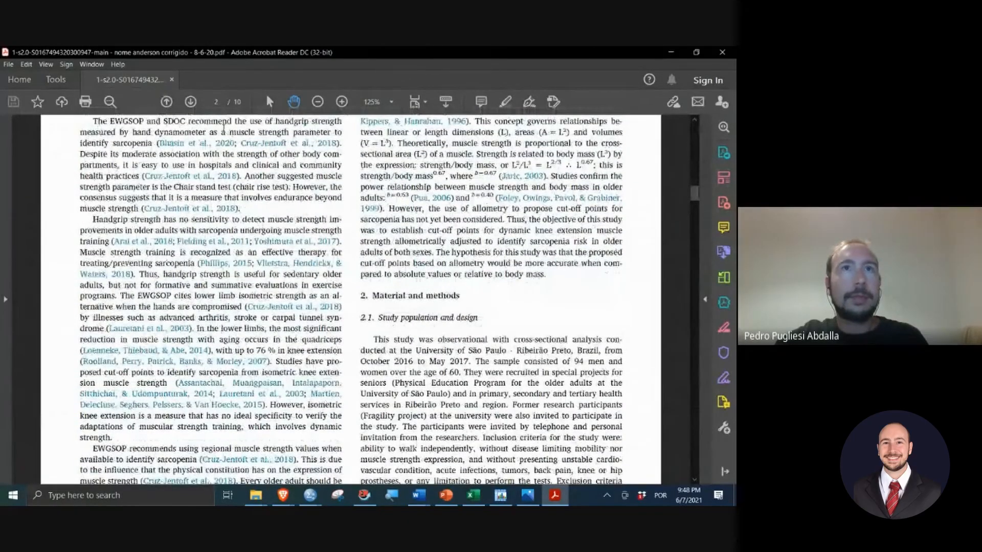
pyautogui.click(269, 102)
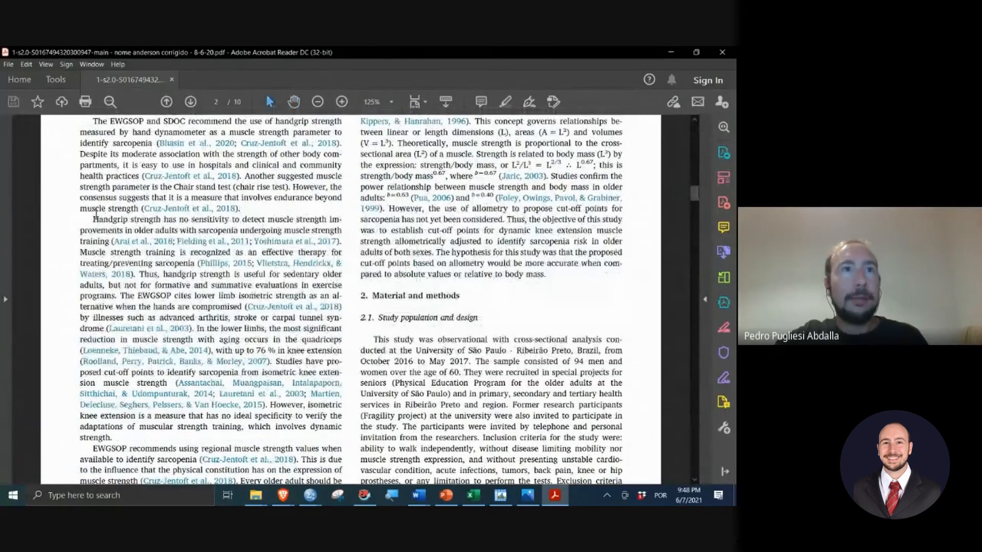
pyautogui.moveTo(92, 219); pyautogui.dragTo(113, 438)
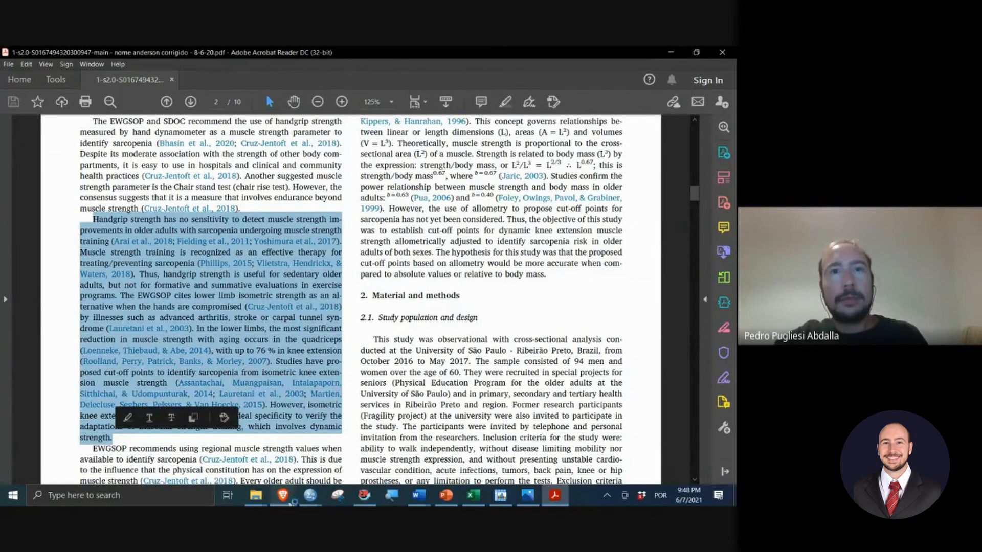
# Step: Switch to Google Translate in the browser and translate the copied paragraph from English to Portuguese, replacing the previous source text
pyautogui.moveTo(291, 490)
pyautogui.click(248, 431)
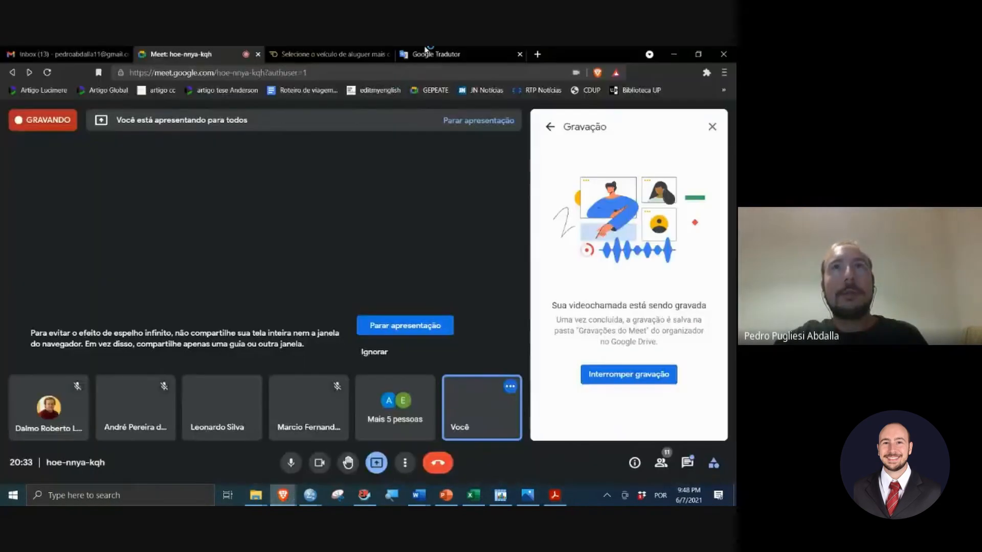
pyautogui.click(426, 50)
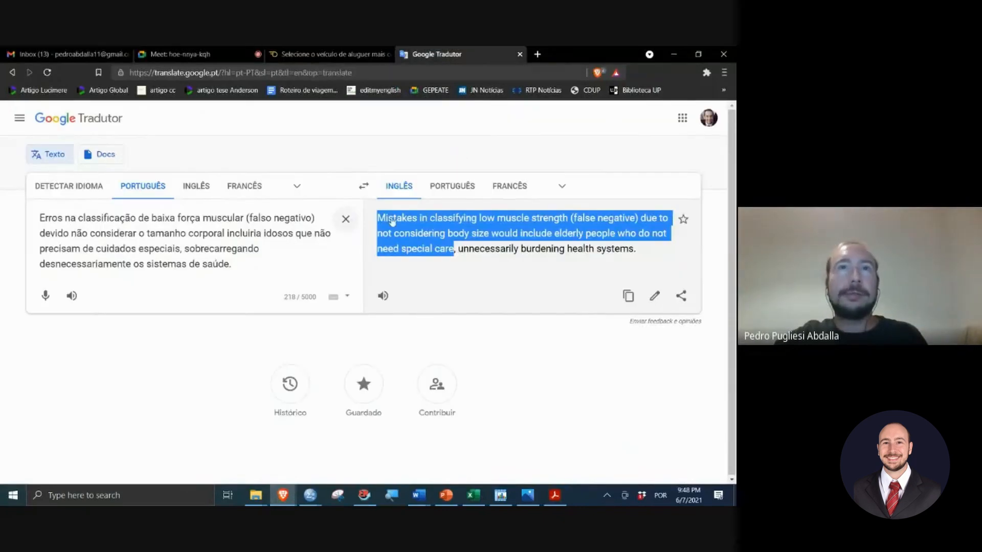
pyautogui.click(346, 220)
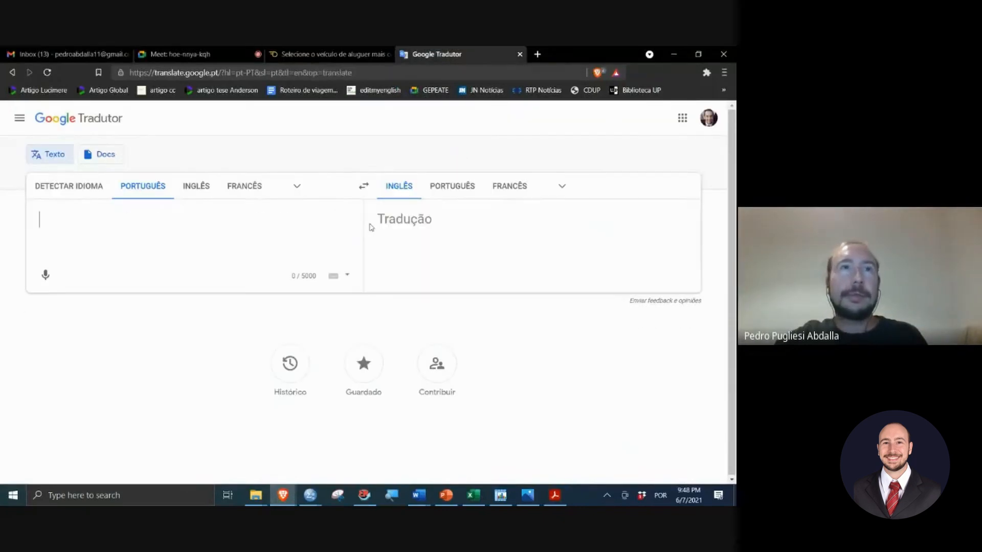
pyautogui.click(364, 186)
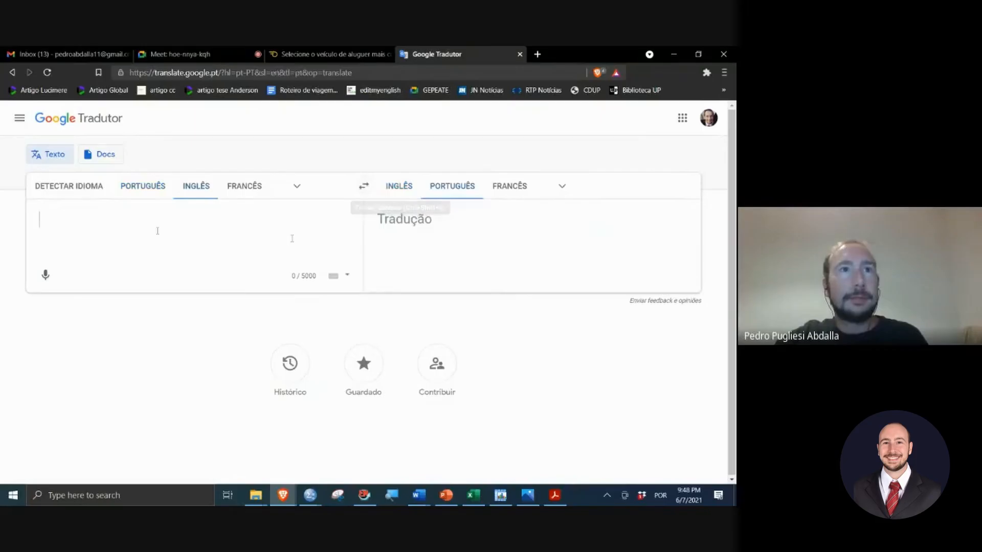
pyautogui.hotkey('ctrl', 'v')
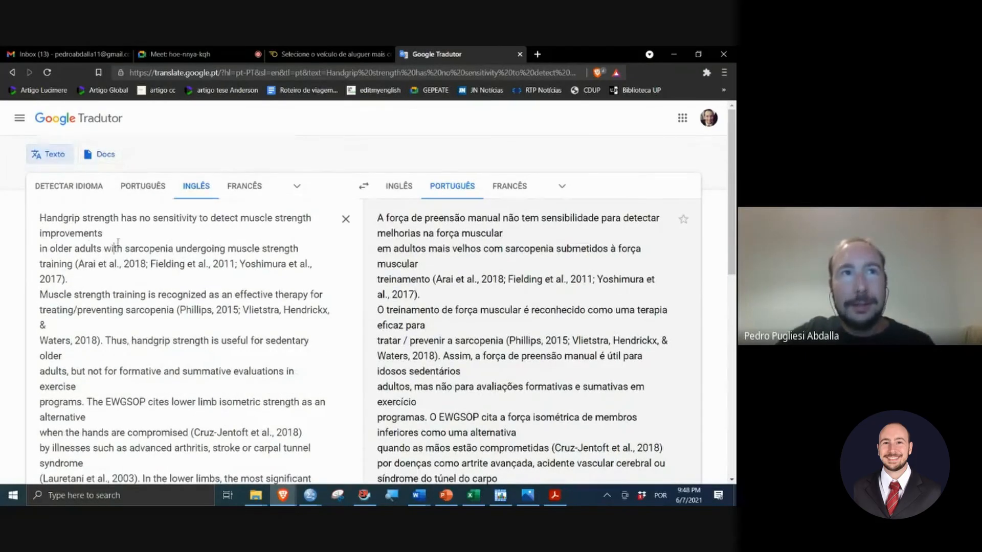
pyautogui.click(74, 280)
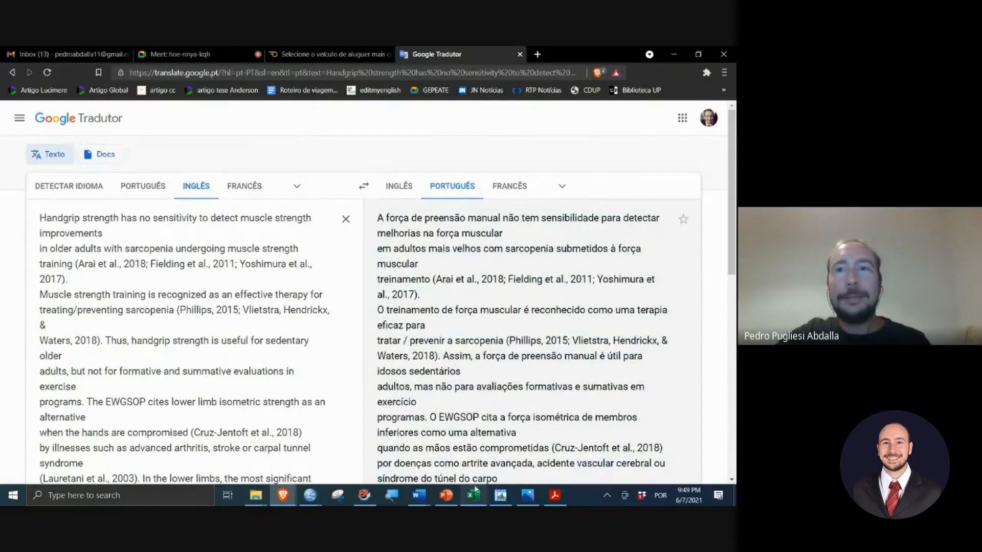
pyautogui.scroll(-1, 396, 300)
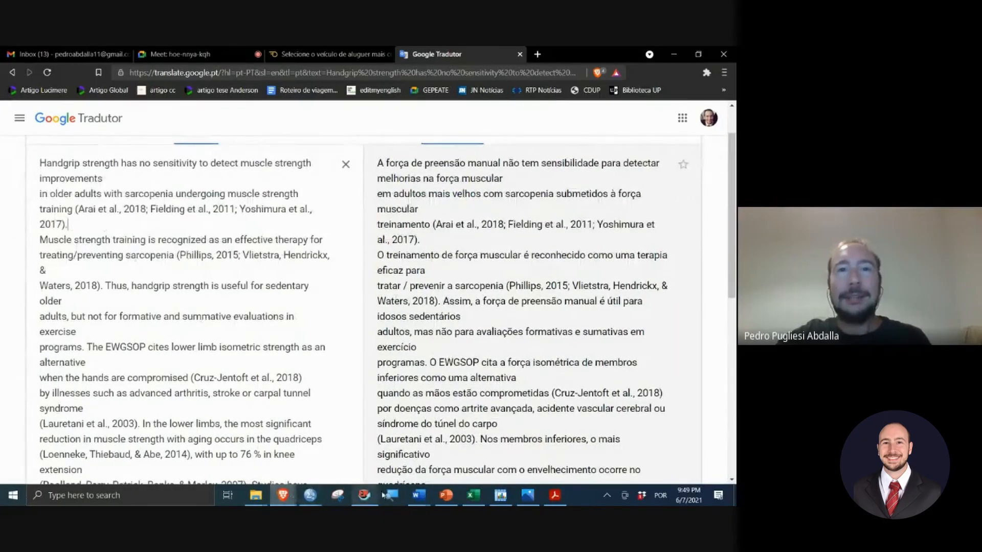
# Step: Switch to the Word document and paste the copied paragraph on a new line below the figure's statistical significance note
pyautogui.click(475, 440)
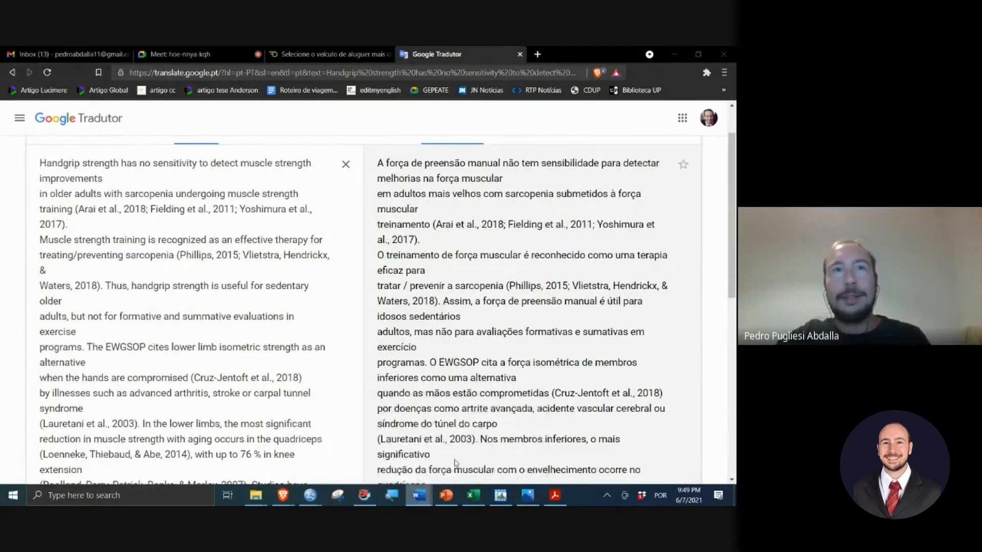
pyautogui.scroll(-2, 426, 366)
pyautogui.click(228, 362)
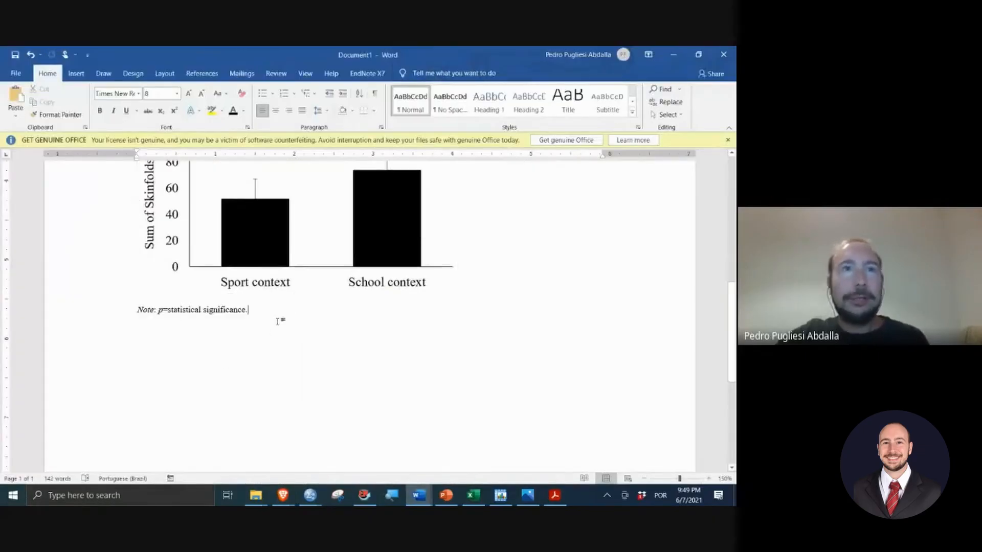
pyautogui.press('Return')
pyautogui.hotkey('ctrl', 'v')
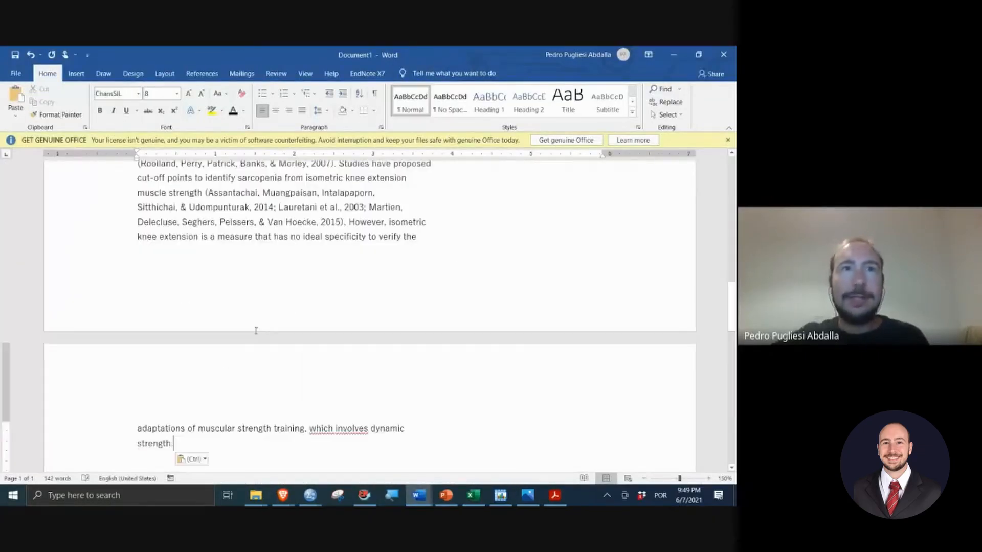
# Step: Show the paragraph marks in the document and examine the line endings of the pasted handgrip strength text
pyautogui.scroll(9, 203, 313)
pyautogui.scroll(-3, 201, 322)
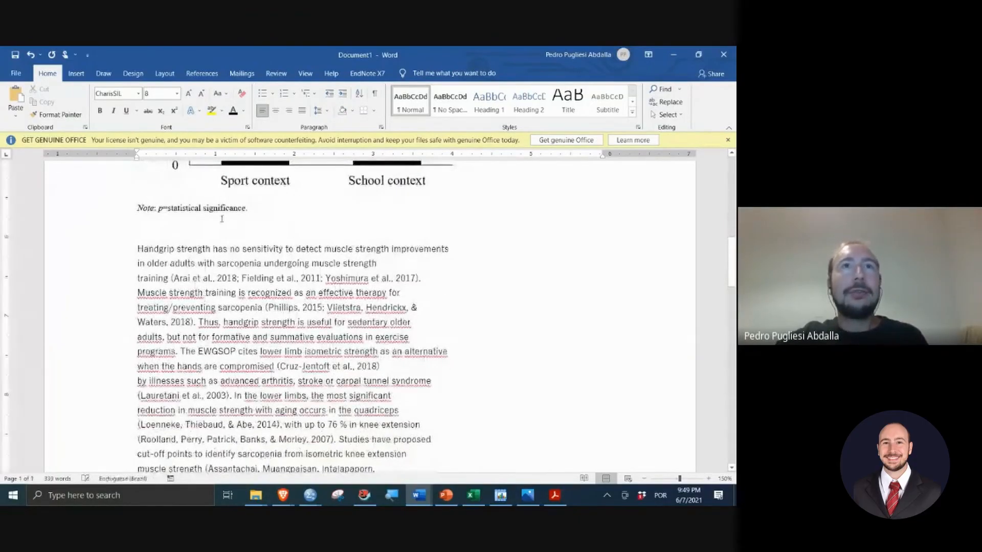
pyautogui.click(376, 93)
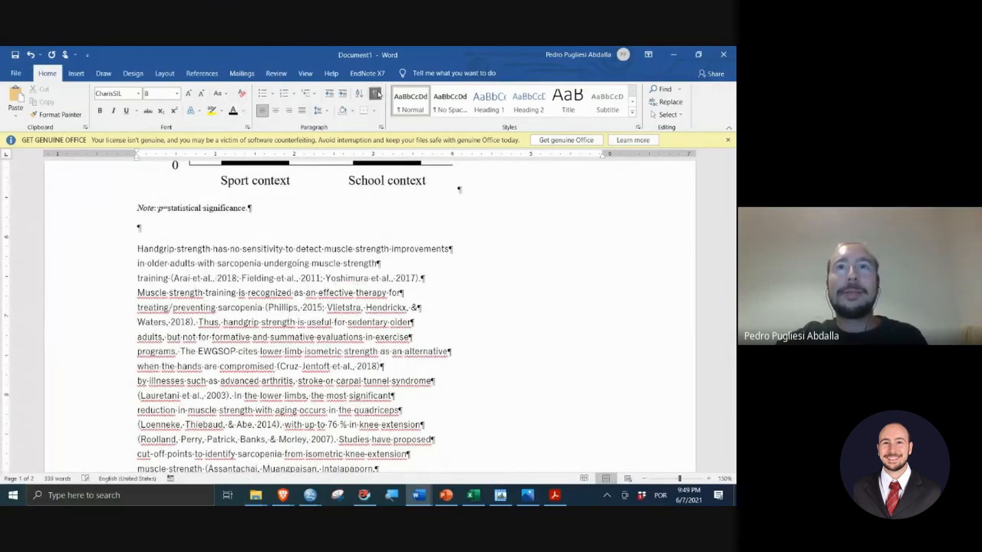
pyautogui.scroll(1, 422, 314)
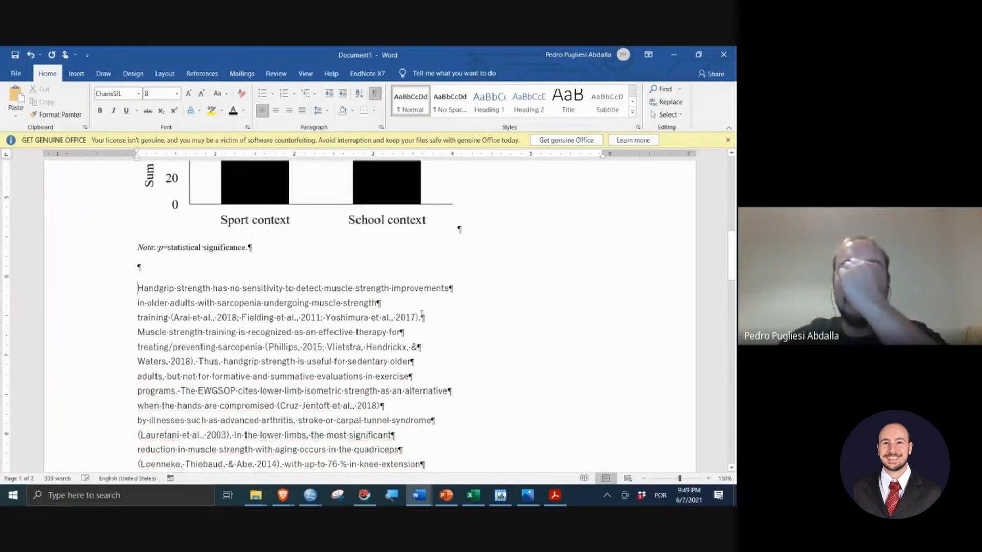
pyautogui.scroll(-1, 481, 256)
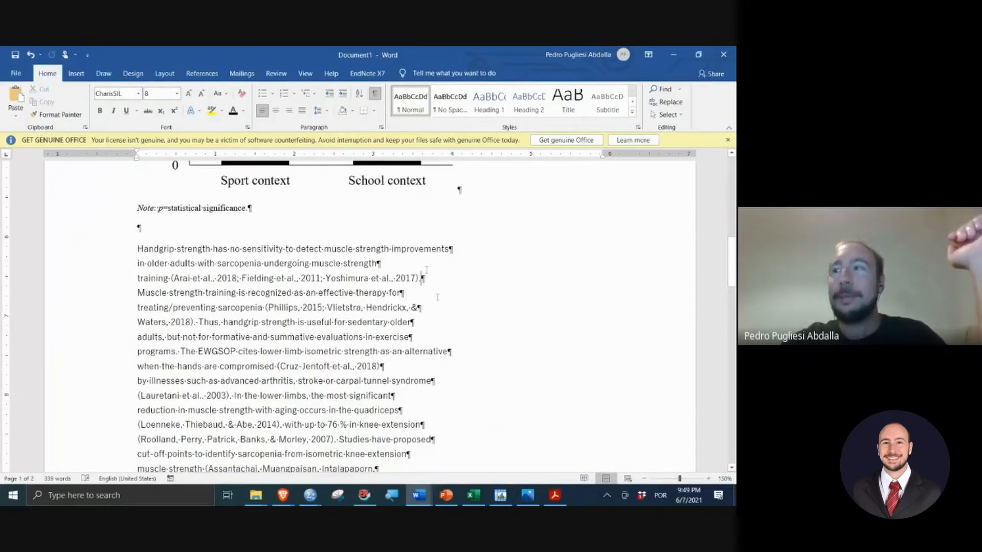
pyautogui.click(424, 261)
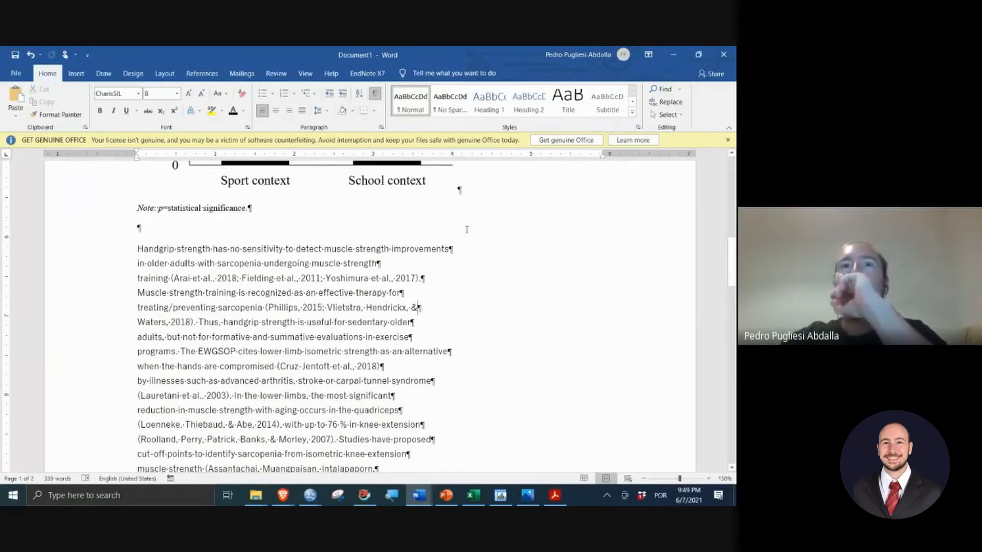
pyautogui.scroll(-3, 465, 233)
pyautogui.scroll(4, 449, 257)
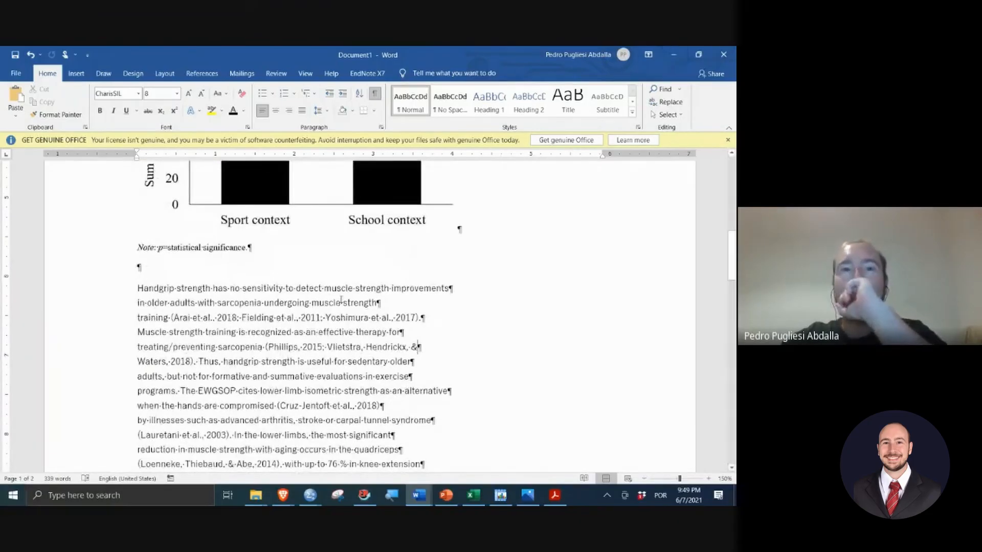
# Step: Launch Foxit Advanced PDF Editor from the Programas folder
pyautogui.moveTo(255, 495)
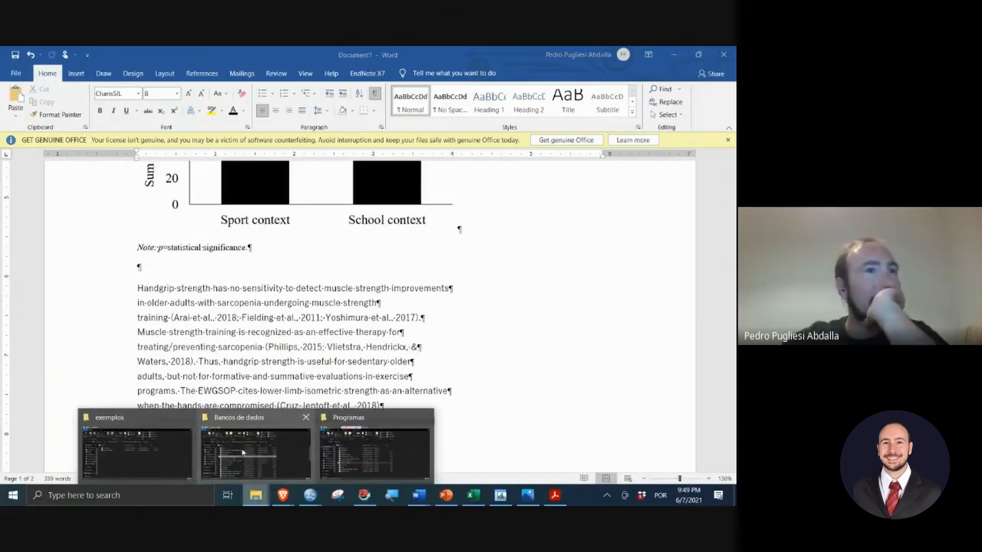
pyautogui.click(353, 445)
pyautogui.click(285, 360)
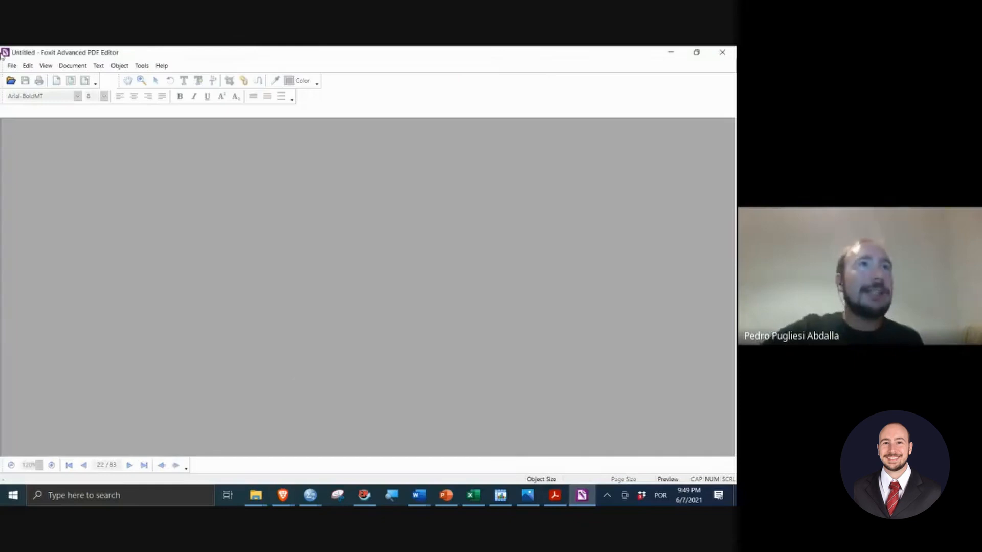
pyautogui.click(11, 66)
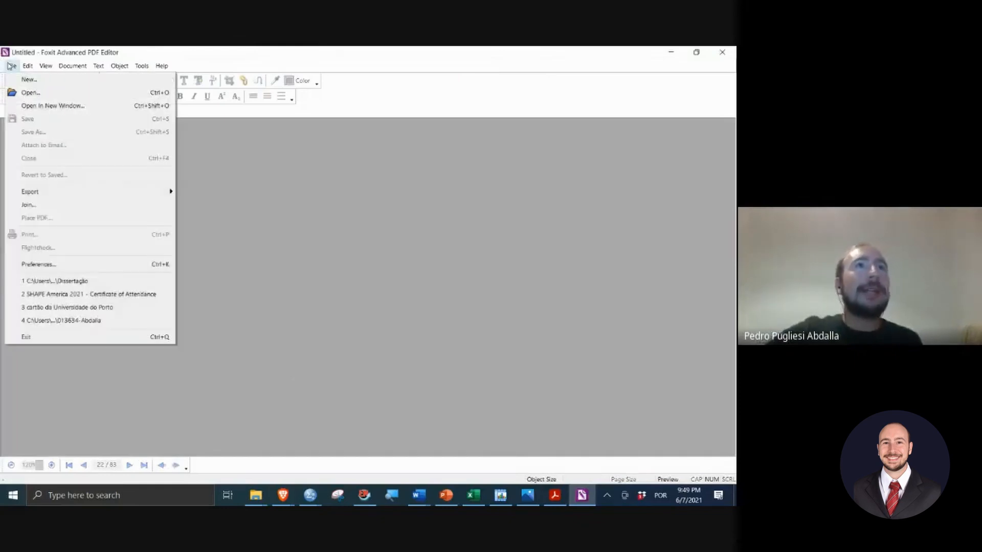
pyautogui.click(29, 94)
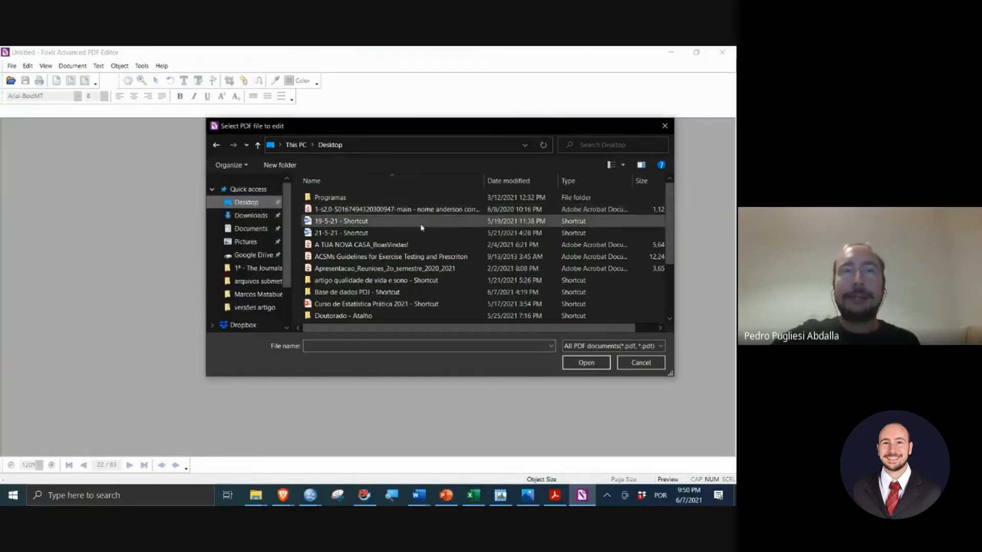
pyautogui.scroll(-1, 400, 255)
pyautogui.scroll(-2, 400, 256)
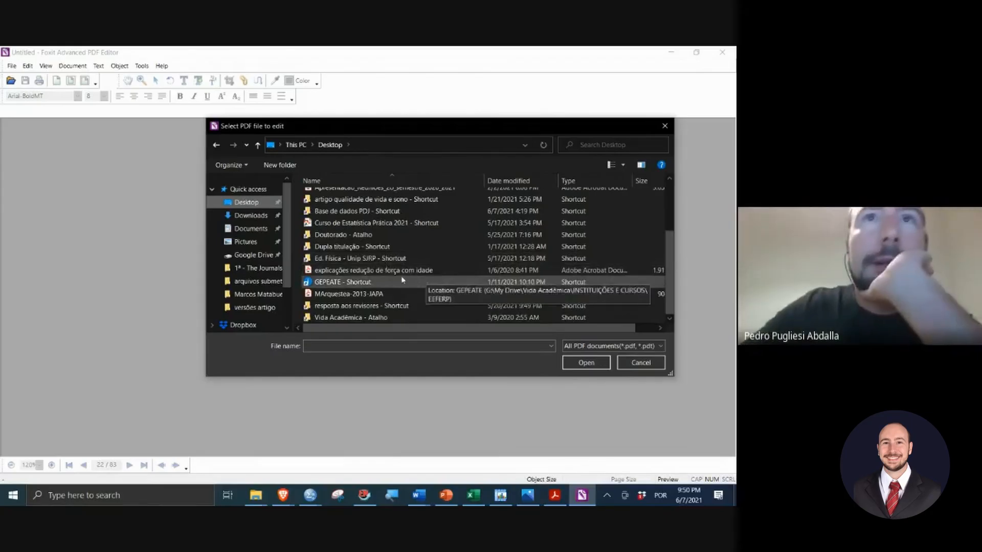
pyautogui.scroll(2, 402, 281)
pyautogui.scroll(1, 402, 268)
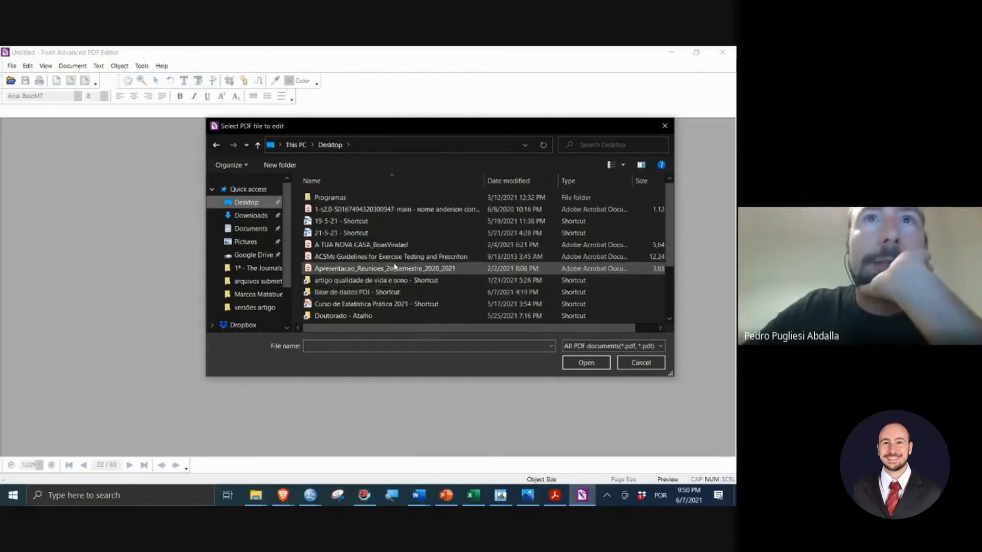
pyautogui.doubleClick(389, 209)
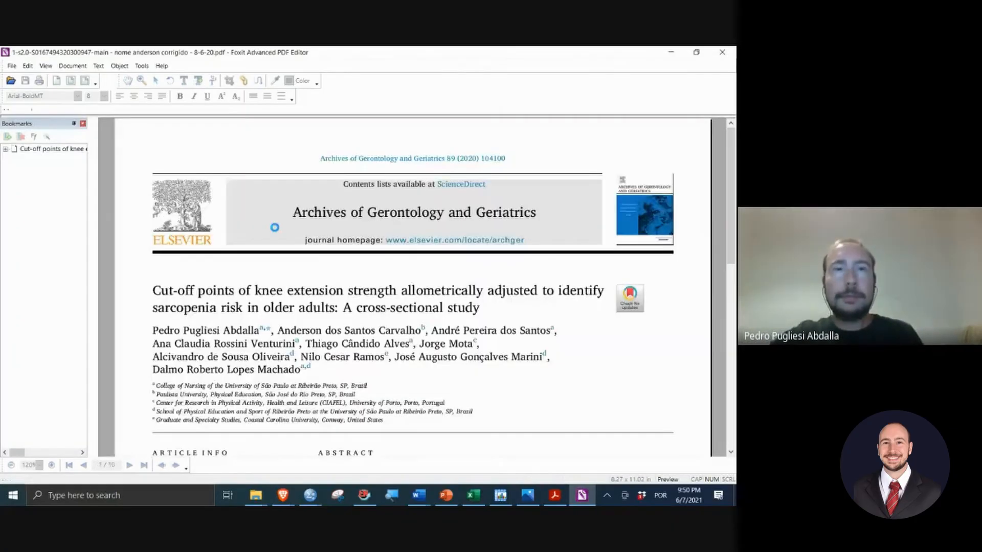
# Step: Select and copy the full paragraph beginning "Handgrip strength has no sensitivity" on page 2 of the article PDF
pyautogui.scroll(-10, 274, 227)
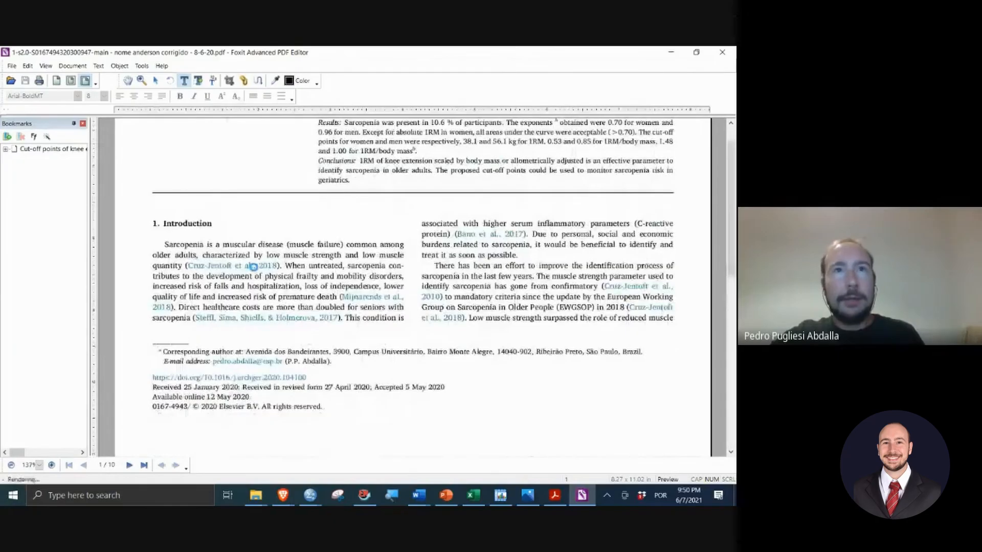
pyautogui.scroll(-15, 254, 267)
pyautogui.scroll(-5, 199, 217)
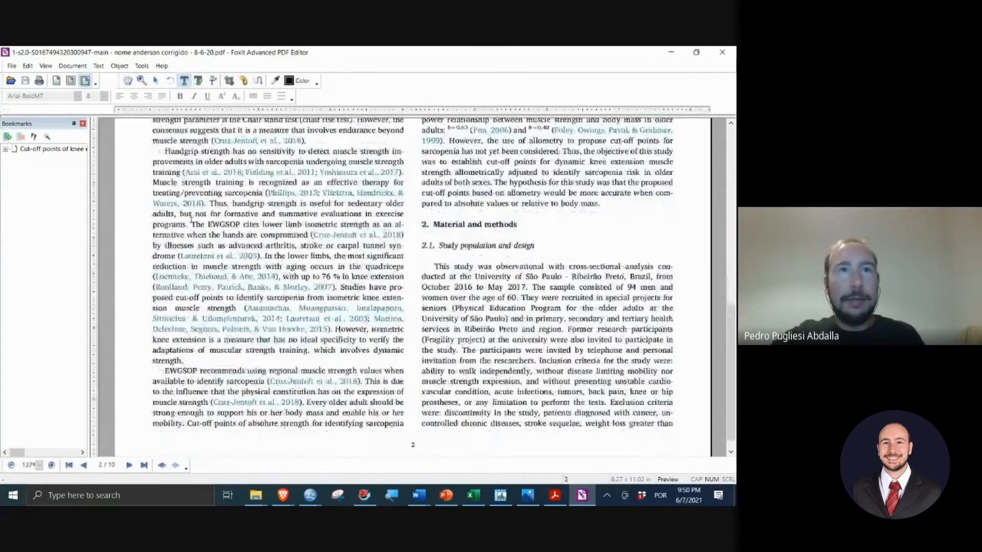
pyautogui.click(169, 151)
pyautogui.moveTo(173, 152); pyautogui.dragTo(250, 362)
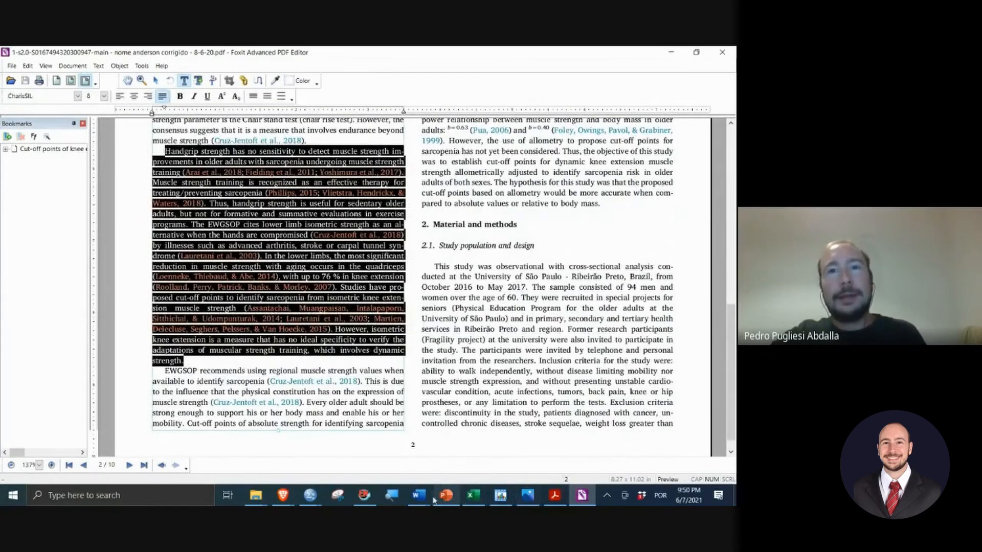
# Step: Switch to Document1 in Word and paste the copied handgrip strength paragraph on a new line below the earlier pasted version
pyautogui.moveTo(419, 496)
pyautogui.click(475, 458)
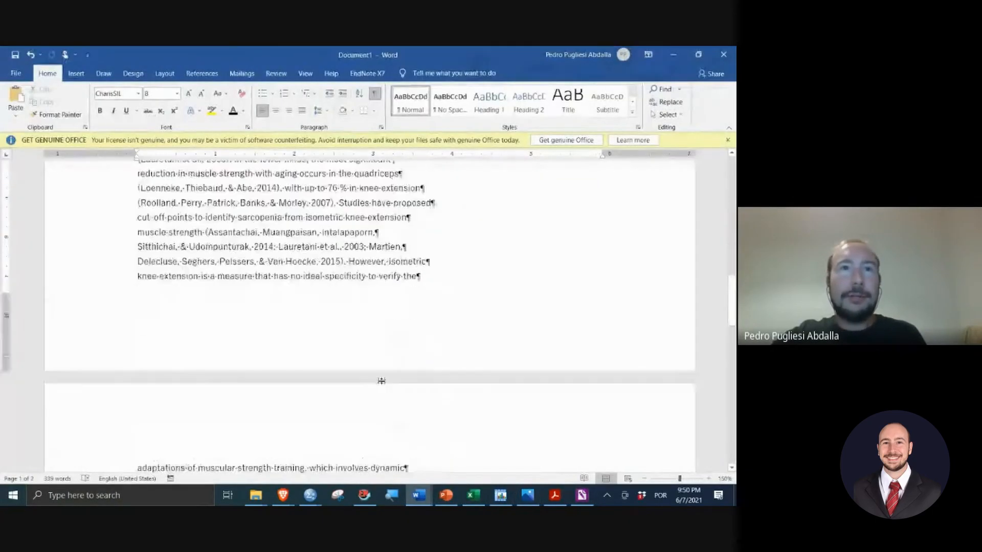
pyautogui.scroll(-5, 381, 380)
pyautogui.click(216, 288)
pyautogui.doubleClick(217, 289)
pyautogui.write('Handgrip strength has no sensitivity to detect muscle strength improvements in older adults with sarcopenia undergoing muscle strength training (Arai et al., 2018; Fielding et al., 2011; Yoshimura et al., 2017). Muscle strength training is recognized as an effective therapy for treating/preventing sarcopenia (Phillips, 2015; Vlietstra, Hendrickx, & Waters, 2018). Thus, handgrip strength is useful for sedentary older adults, but not for formative and summative evaluations in exercise programs. The EWGSOP cites lower-limb isometric strength as an alternative when the hands are compromised (Cruz-Jentoft et al., 2018) by illnesses such as advanced arthritis, stroke or carpal tunnel syndrome (Lauretani et al., 2003). In the lower limbs, the most significant reduction in muscle strength with aging occurs in the quadriceps (Loenneke, Thiebaud, & Abe, 2014), with up to 76% in knee extension (Roolland, Perry, Patrick, Banks, & Morley, 2007). Studies have proposed cut-off points to identify sarcopenia from isometric knee extension muscle strength (Assantachai, Muangpaisan, Intalapaporn, Sitthichai, & Udompunturak, 2014; Lauretani et al., 2003; Martien, Delecluse, Seghers, Pelssers, & Van Hoecke, 2015). However, isometric knee extension is a measure that has no ideal specificity to verify the adaptations of muscular strength training, which involves dynamic strength.')
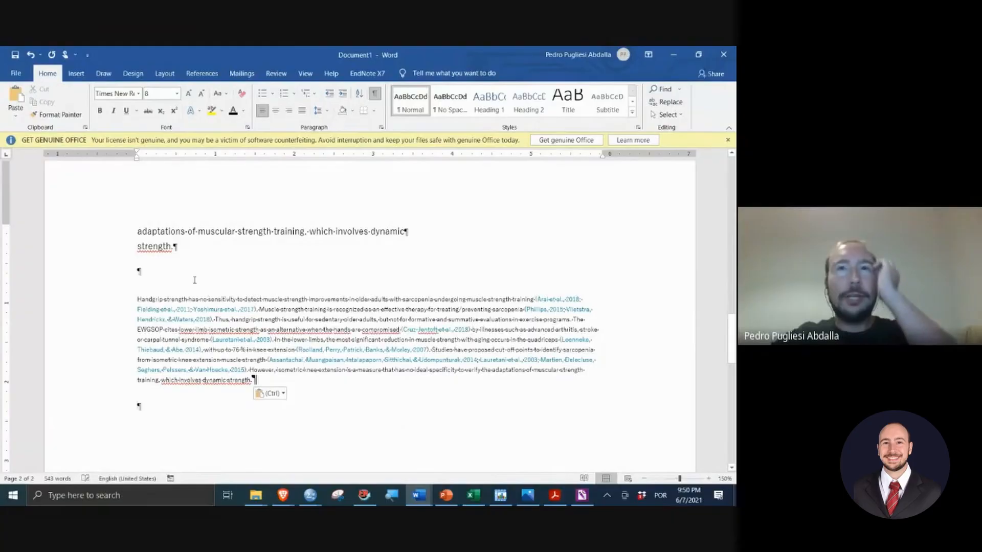
# Step: Copy the newly pasted paragraph and enter it in Google Tradutor with English as the source language
pyautogui.moveTo(138, 296); pyautogui.dragTo(268, 387)
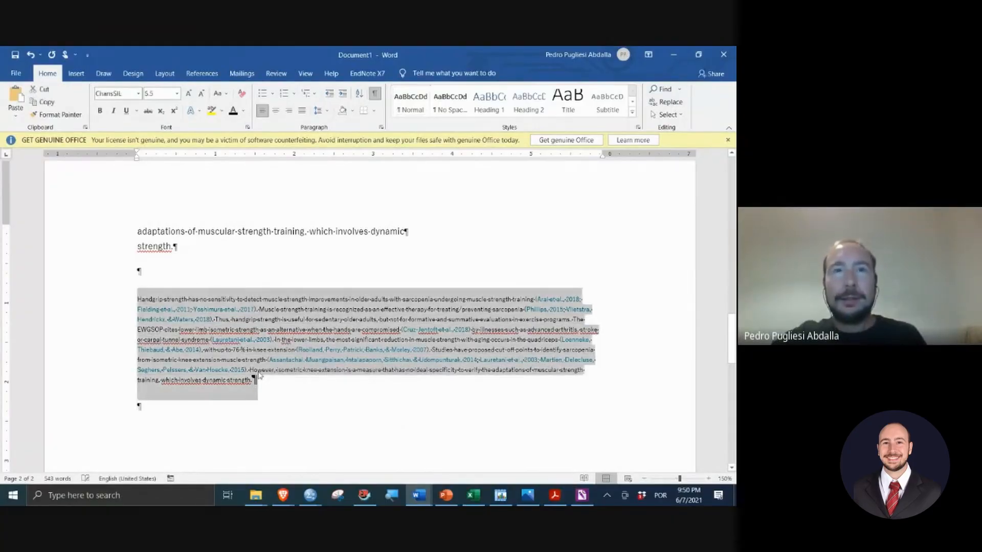
pyautogui.scroll(-5, 268, 387)
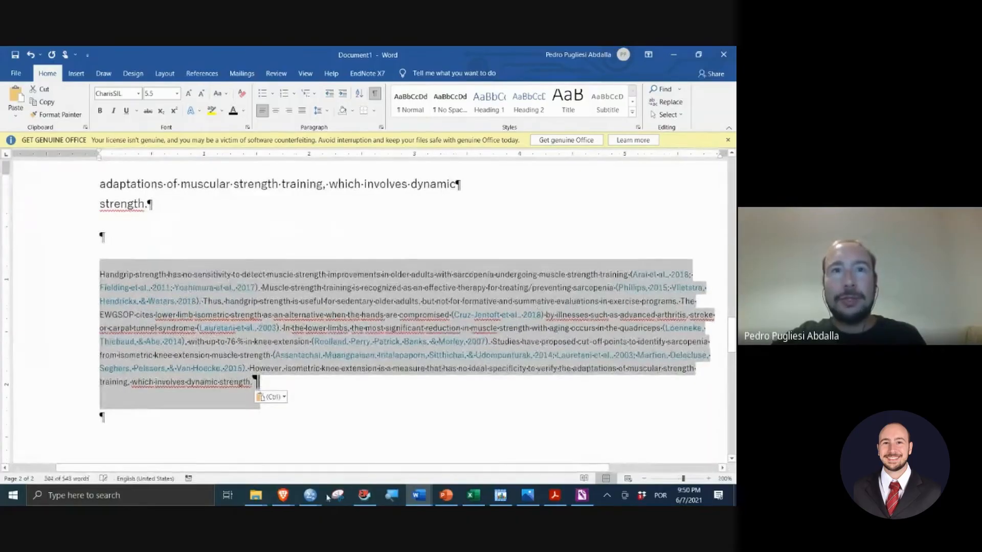
pyautogui.moveTo(289, 496)
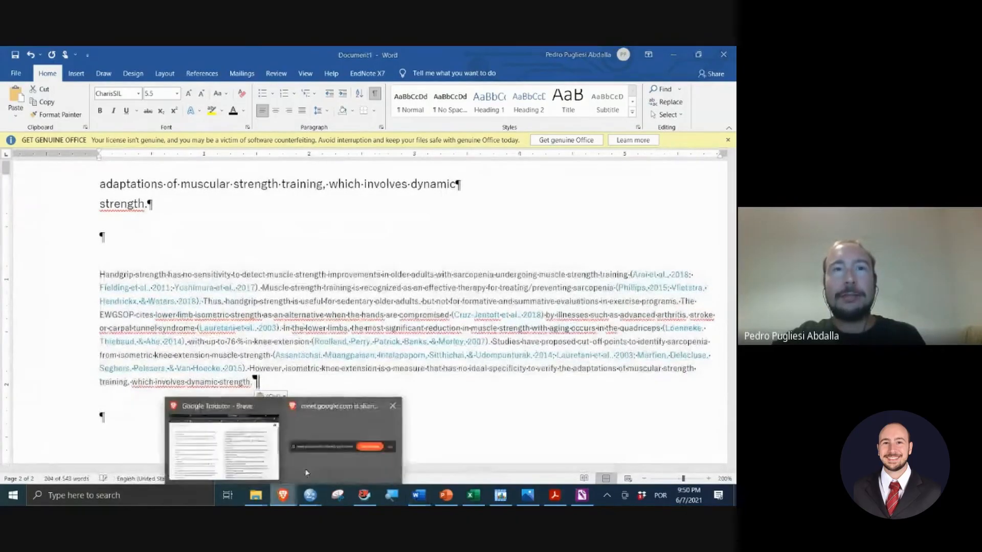
pyautogui.click(341, 440)
pyautogui.click(344, 169)
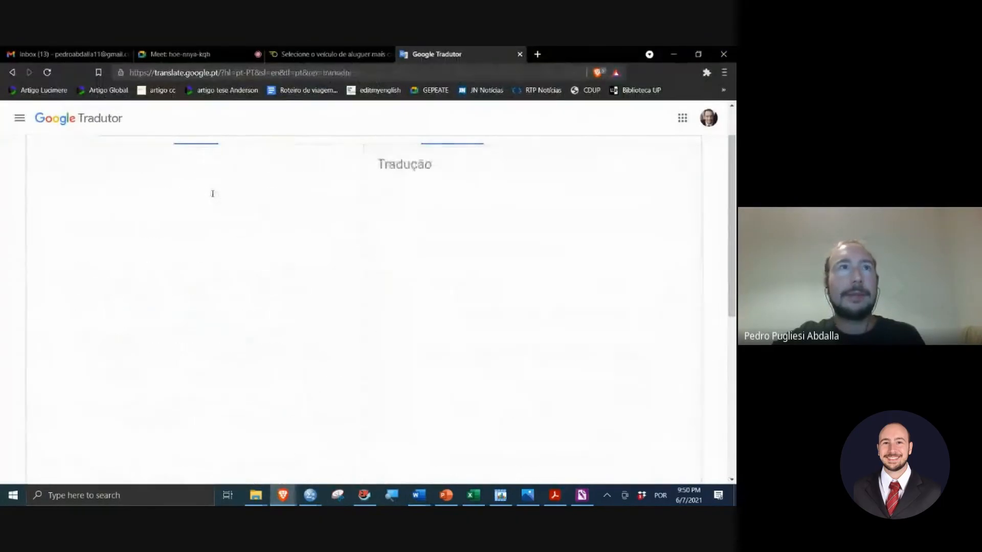
pyautogui.click(195, 196)
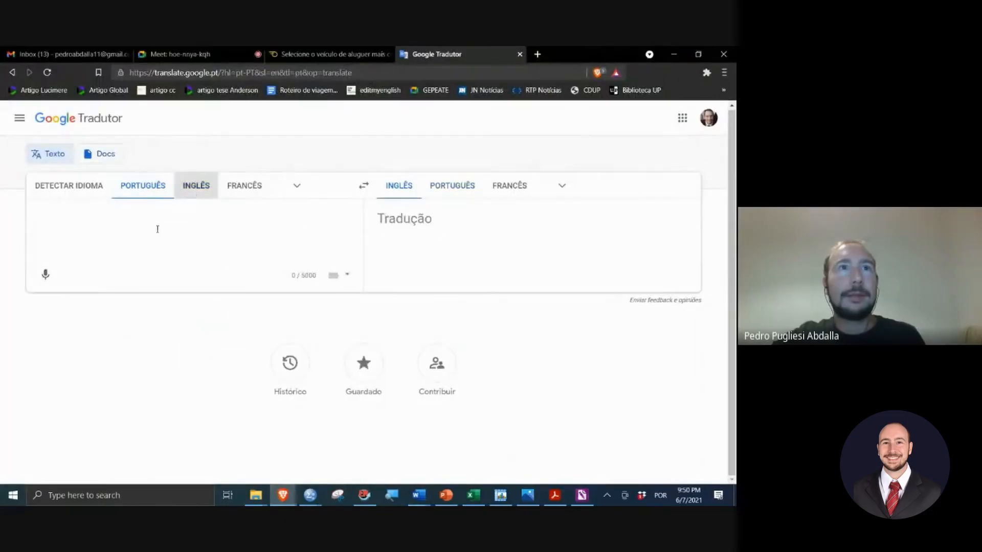
pyautogui.hotkey('ctrl', 'v')
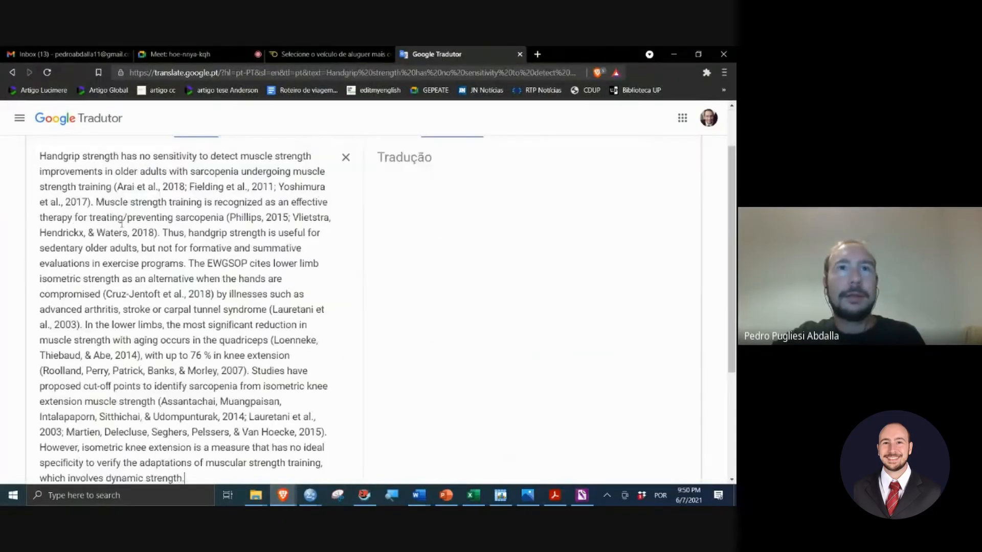
# Step: Read through the Portuguese translation of the handgrip strength paragraph and compare its text flow with the English source
pyautogui.tripleClick(385, 227)
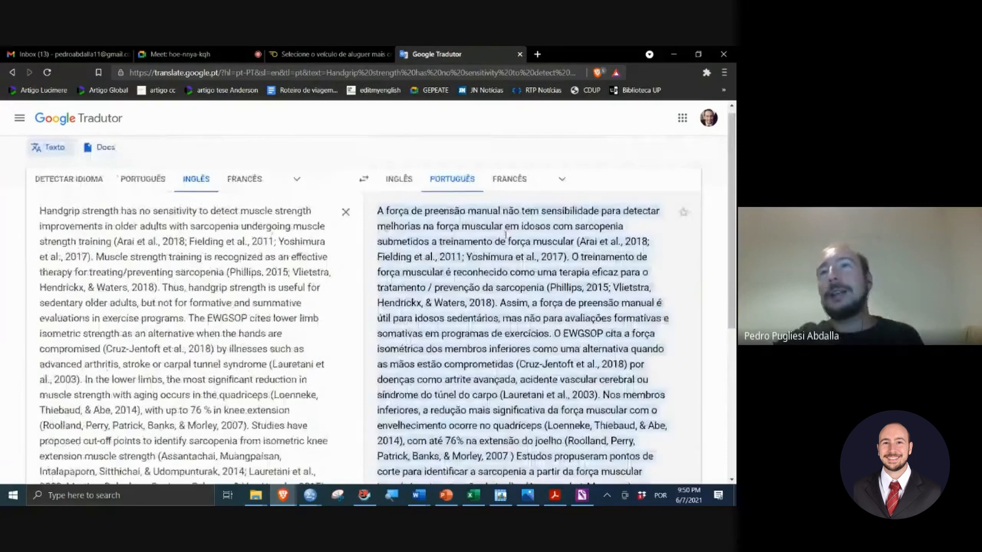
pyautogui.scroll(-2, 466, 230)
pyautogui.scroll(-2, 466, 230)
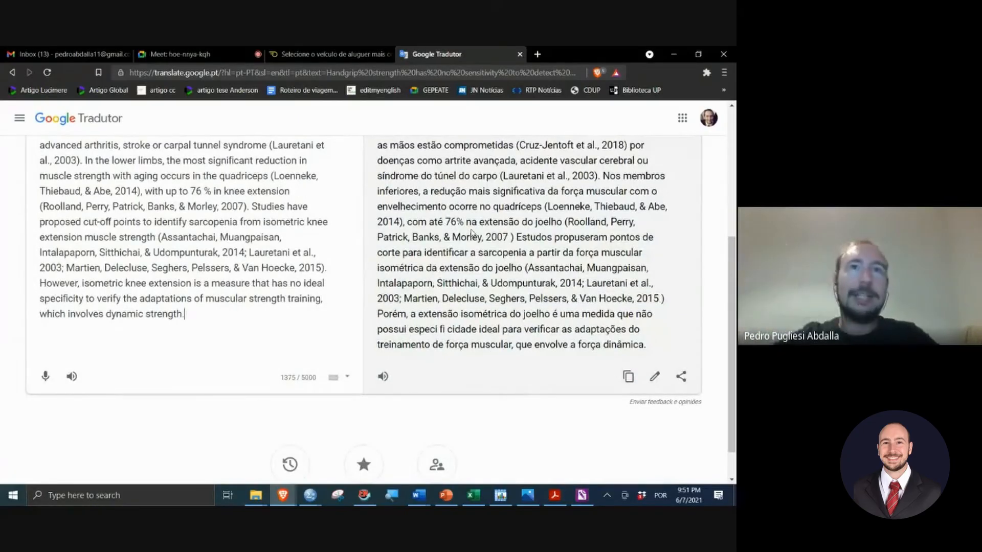
pyautogui.scroll(-1, 388, 384)
pyautogui.scroll(5, 387, 384)
pyautogui.scroll(-2, 387, 384)
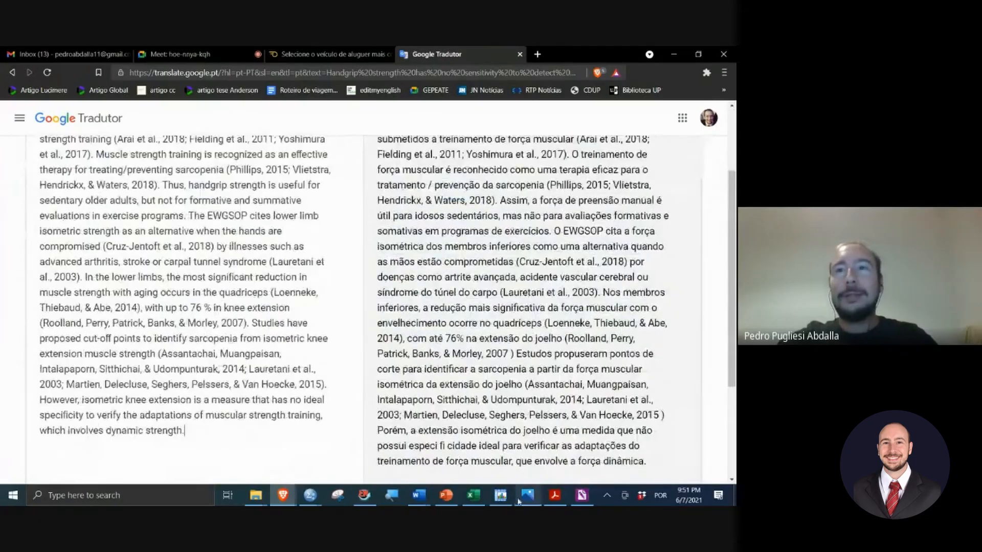
# Step: Return to Document1 in Word and join several broken lines of the first pasted handgrip strength text by deleting their paragraph marks
pyautogui.moveTo(424, 497)
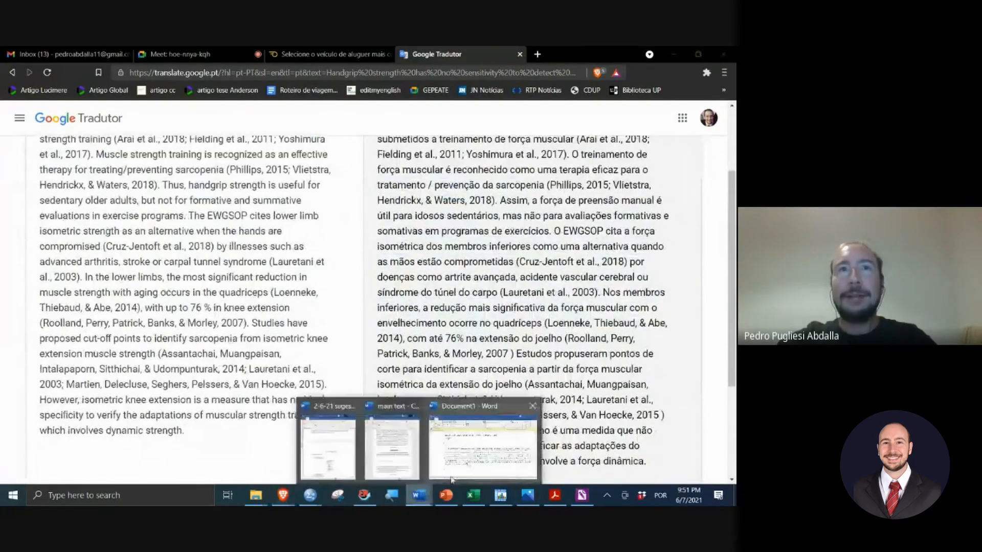
pyautogui.click(484, 446)
pyautogui.scroll(10, 281, 308)
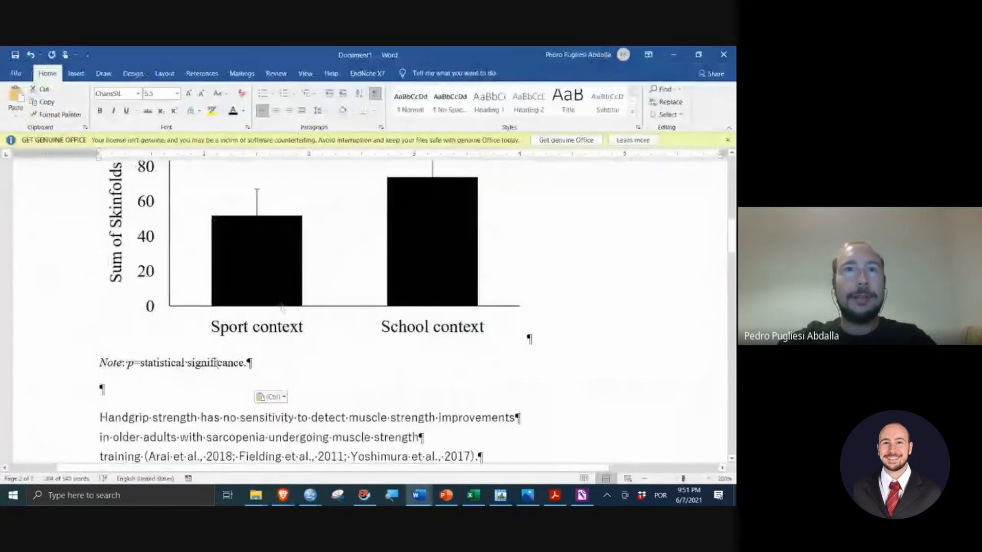
pyautogui.scroll(-4, 281, 308)
pyautogui.click(95, 225)
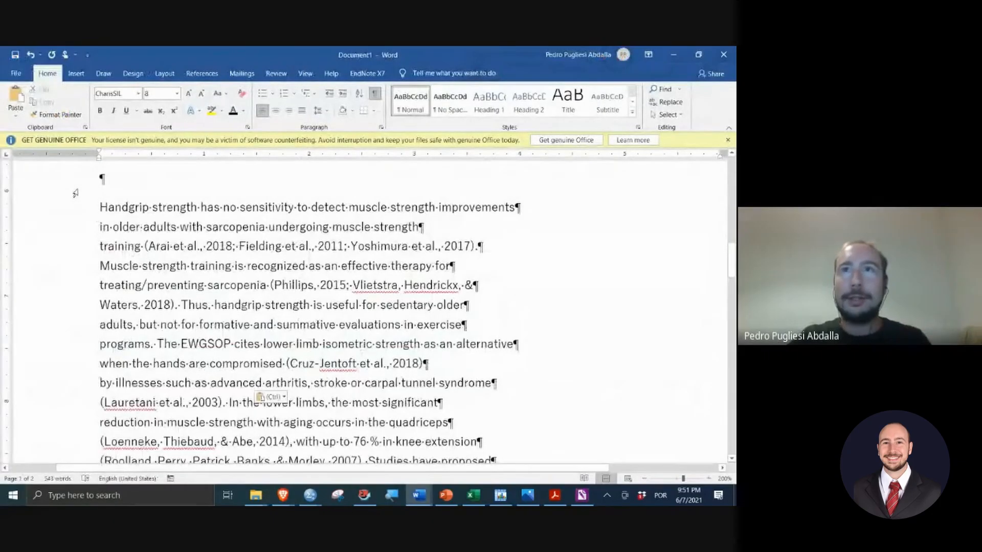
pyautogui.press('BackSpace')
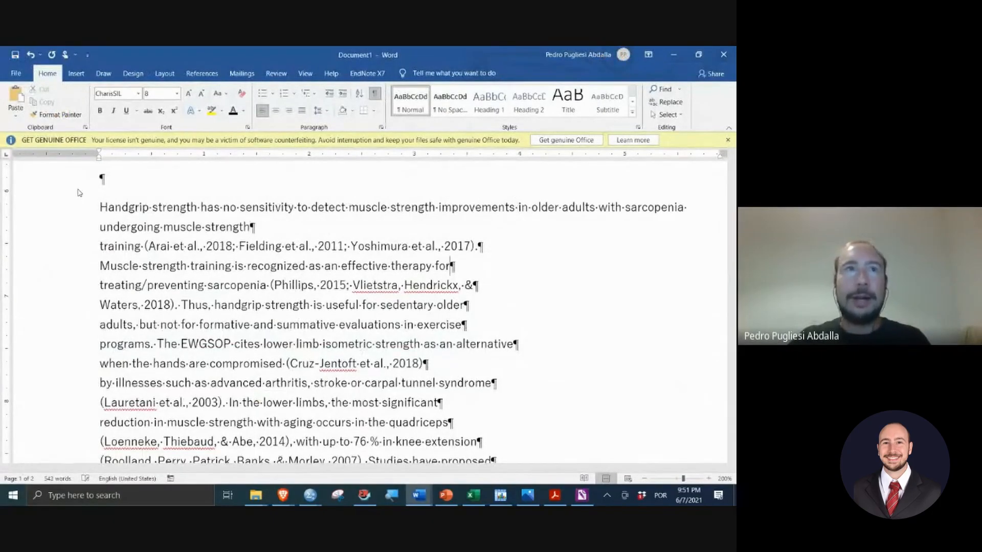
pyautogui.press('Delete')
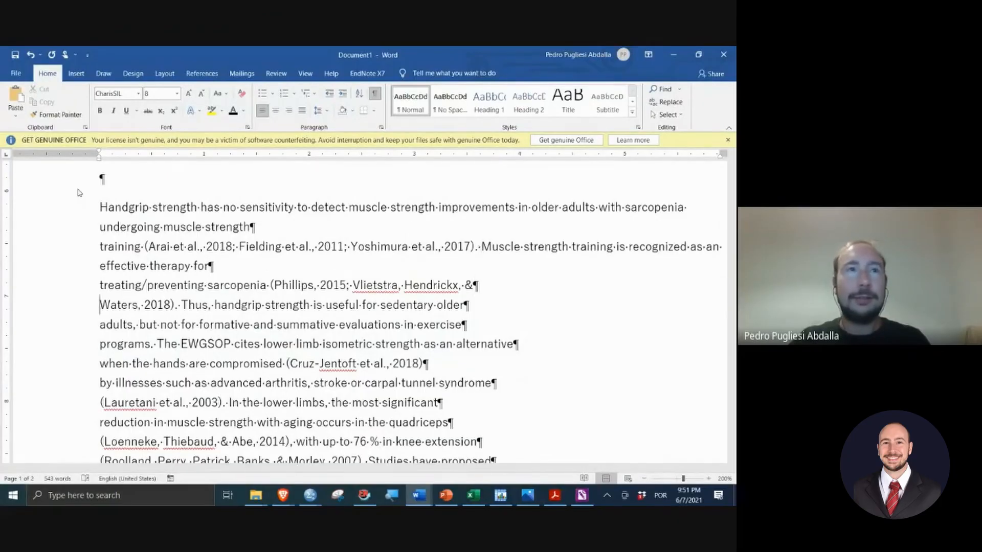
pyautogui.press('BackSpace')
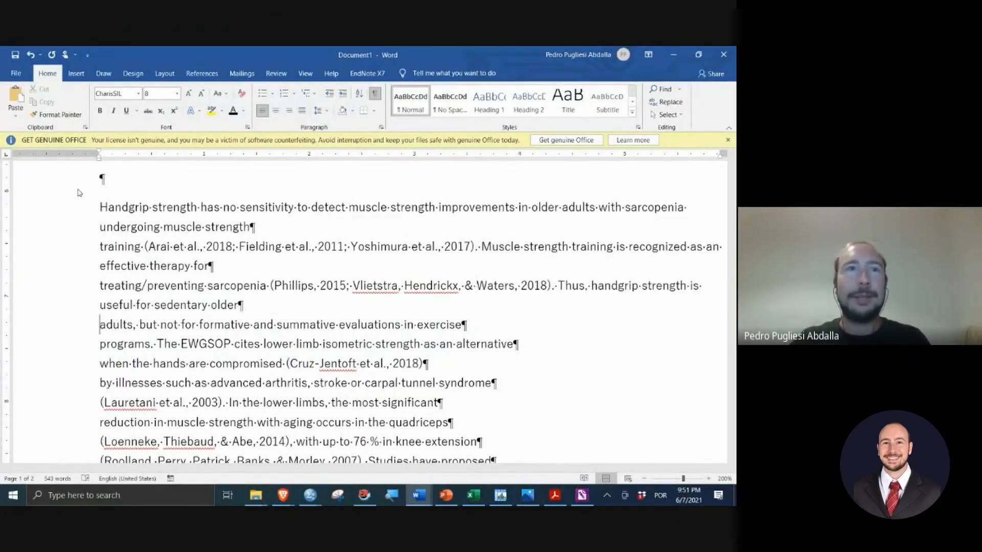
pyautogui.press('BackSpace')
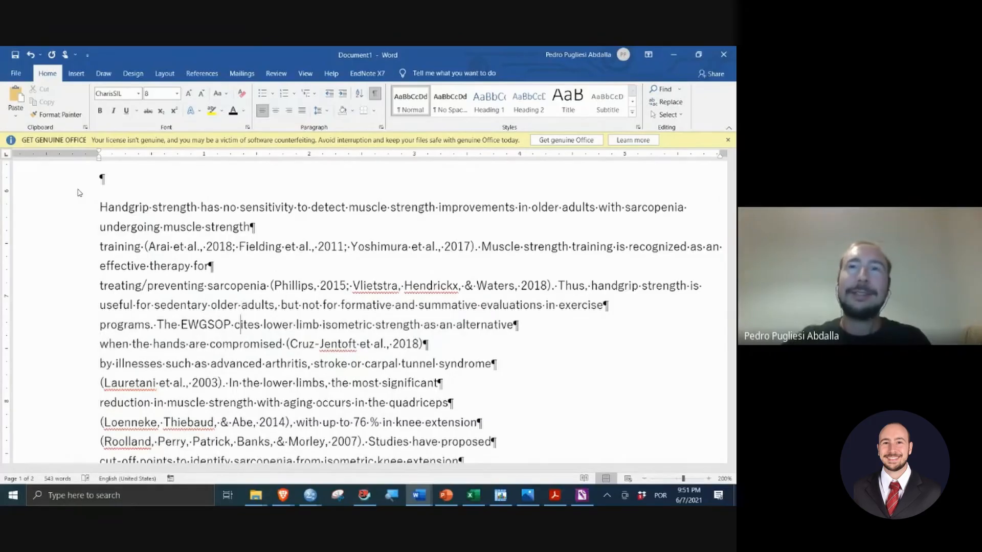
pyautogui.scroll(-1, 371, 252)
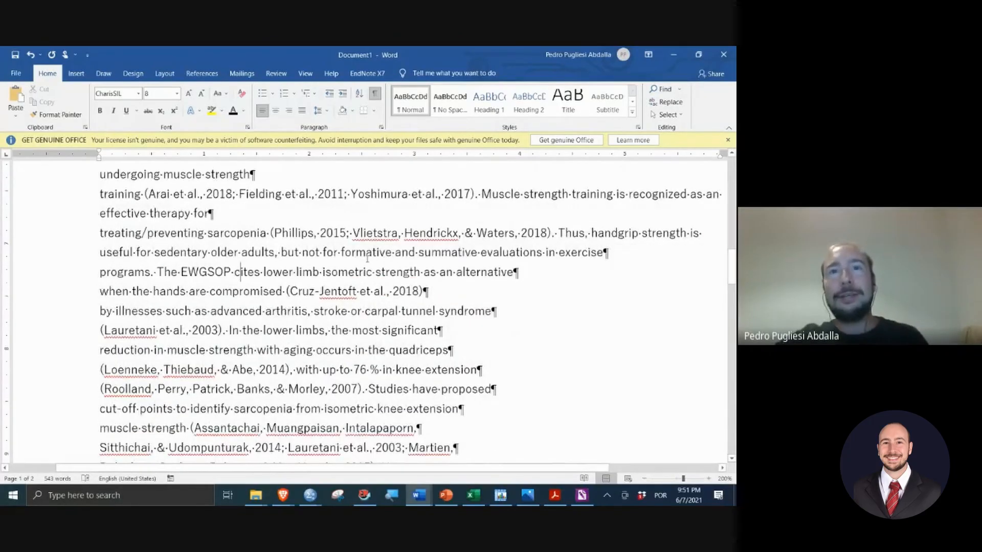
pyautogui.scroll(-2, 367, 259)
# Step: Search the web for "conversor pdf para word" in a new browser tab and open the Smallpdf converter
pyautogui.moveTo(283, 495)
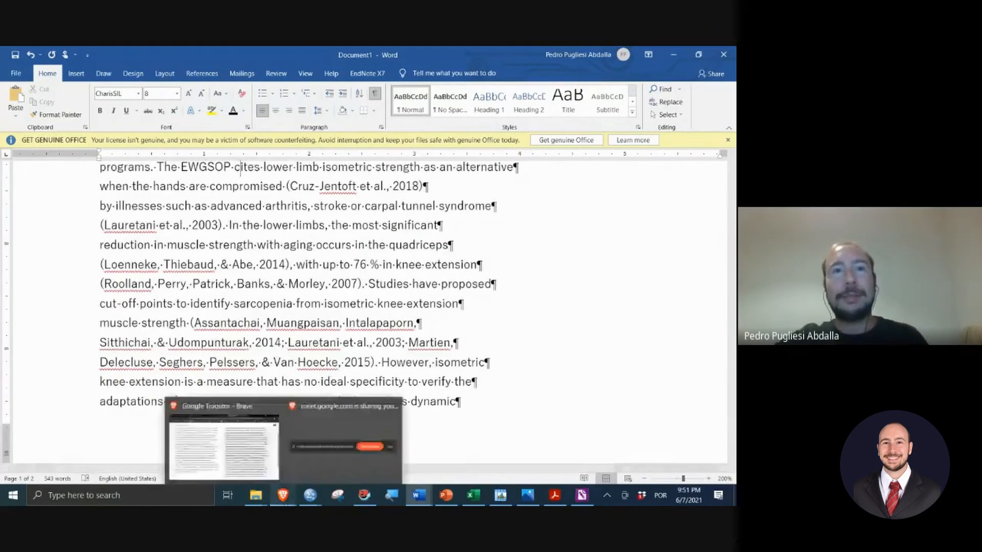
pyautogui.click(258, 463)
pyautogui.click(539, 56)
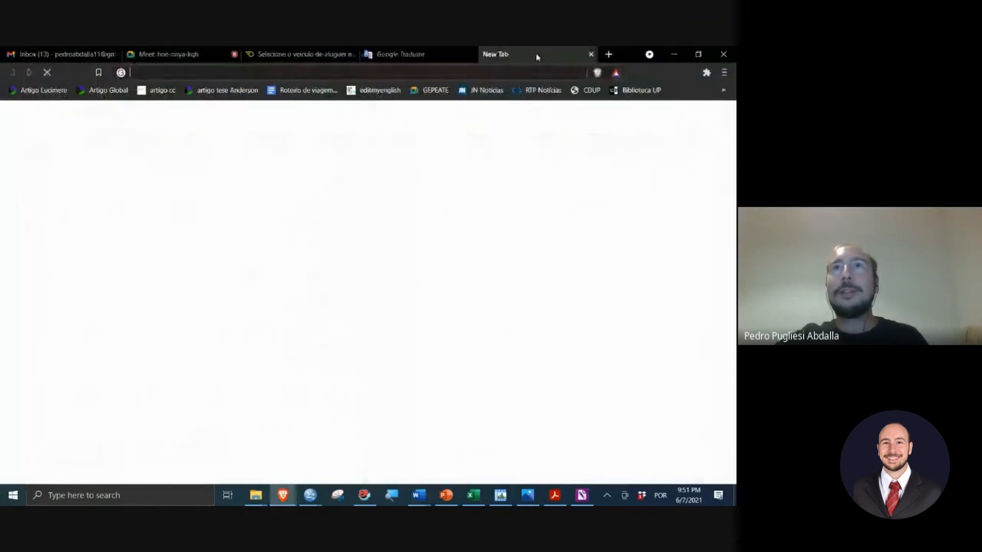
pyautogui.write('convers')
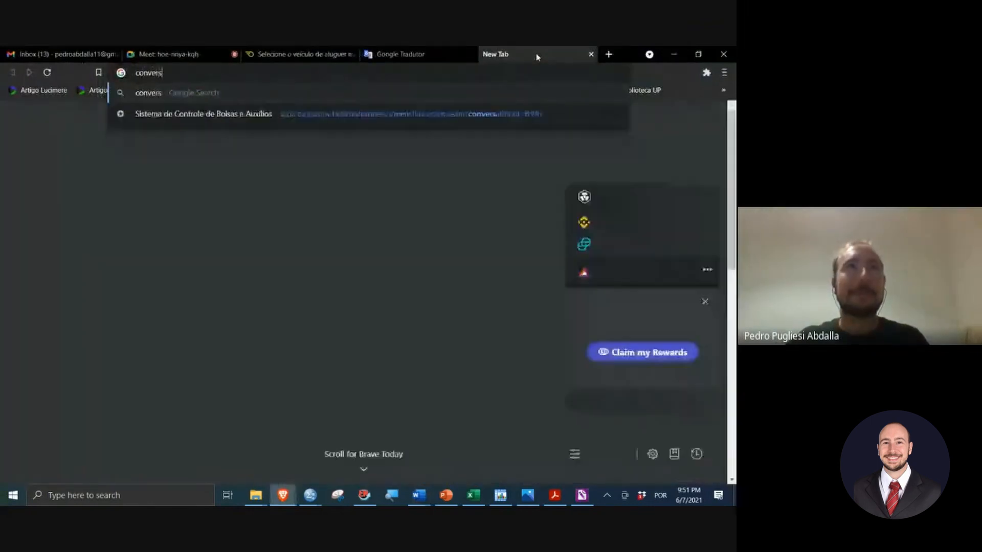
pyautogui.write('or ')
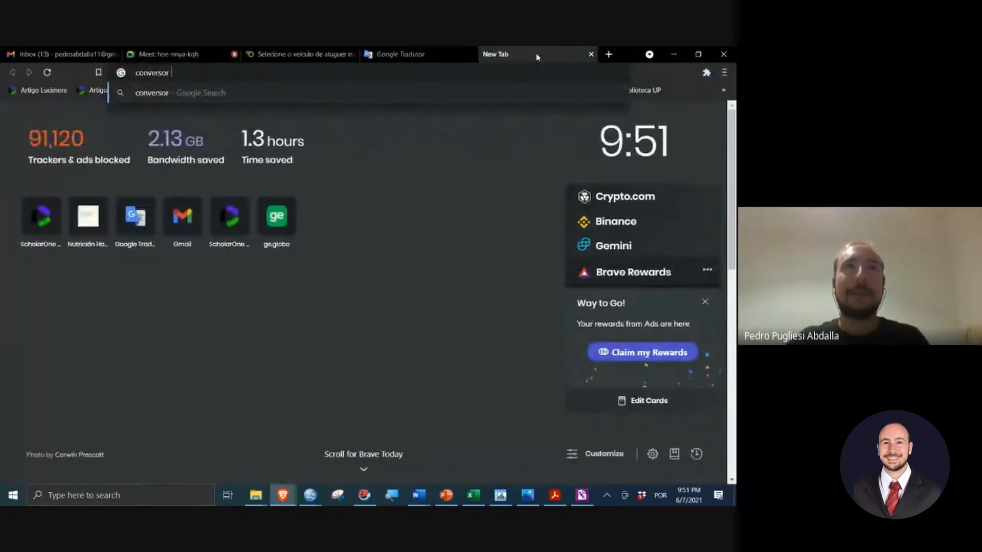
pyautogui.write('pdf para word')
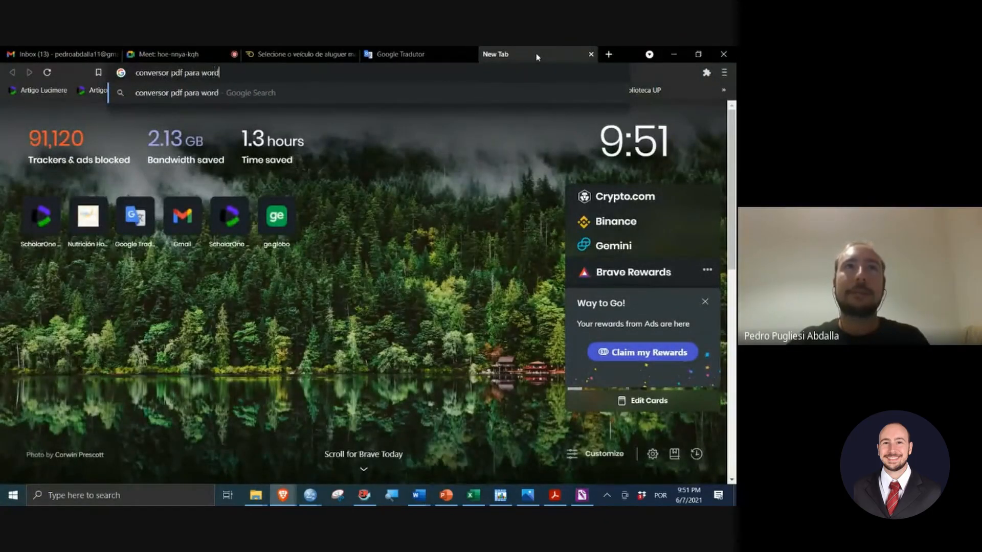
pyautogui.press('Return')
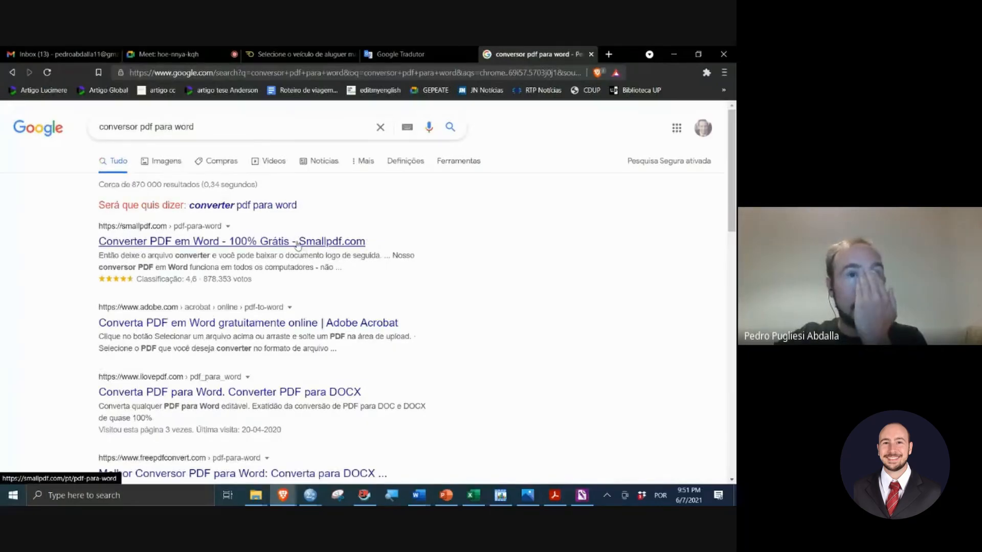
pyautogui.click(298, 243)
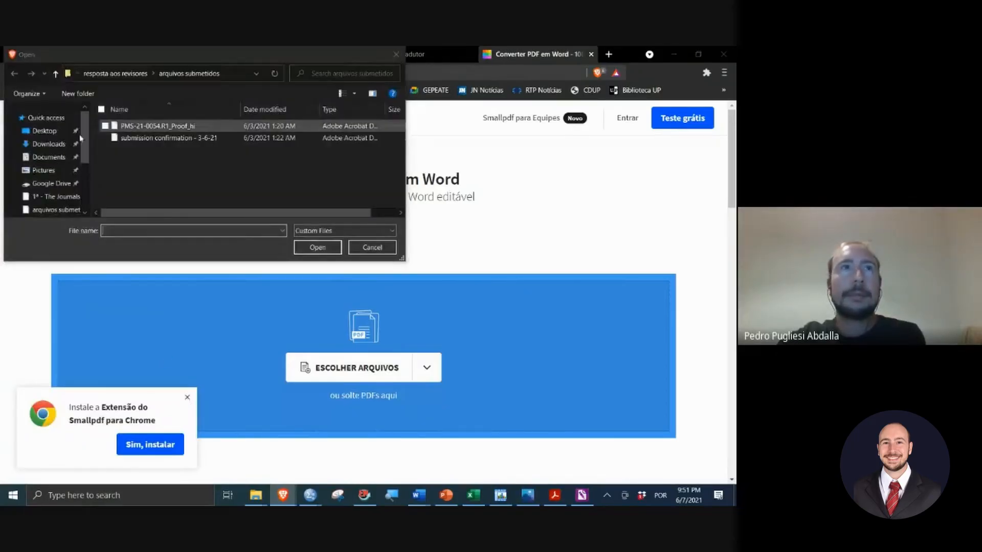
pyautogui.click(44, 131)
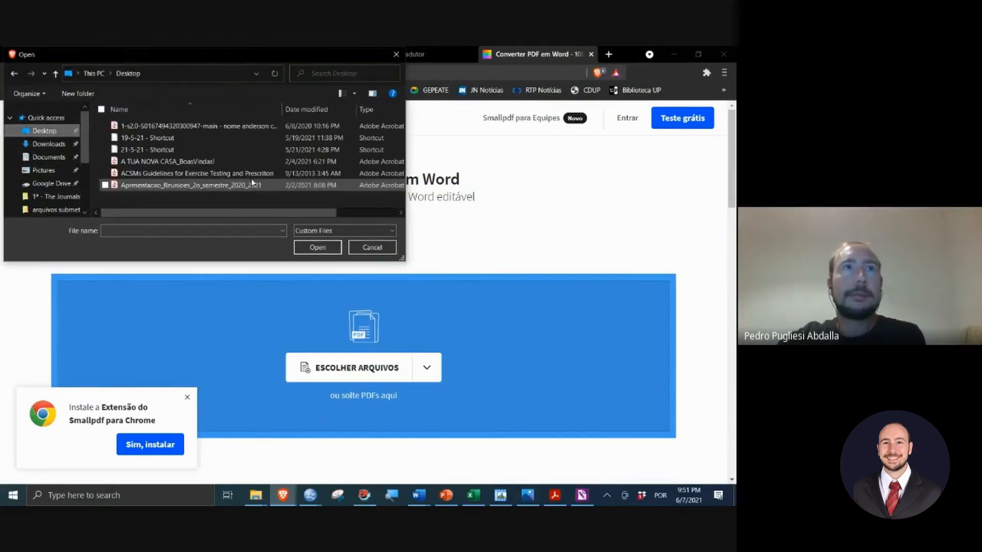
pyautogui.click(192, 138)
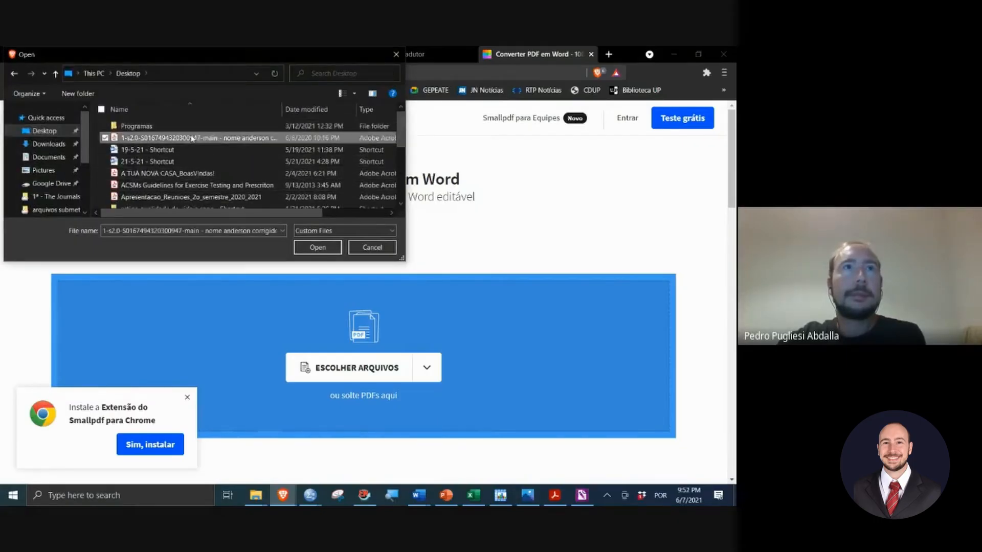
pyautogui.doubleClick(193, 138)
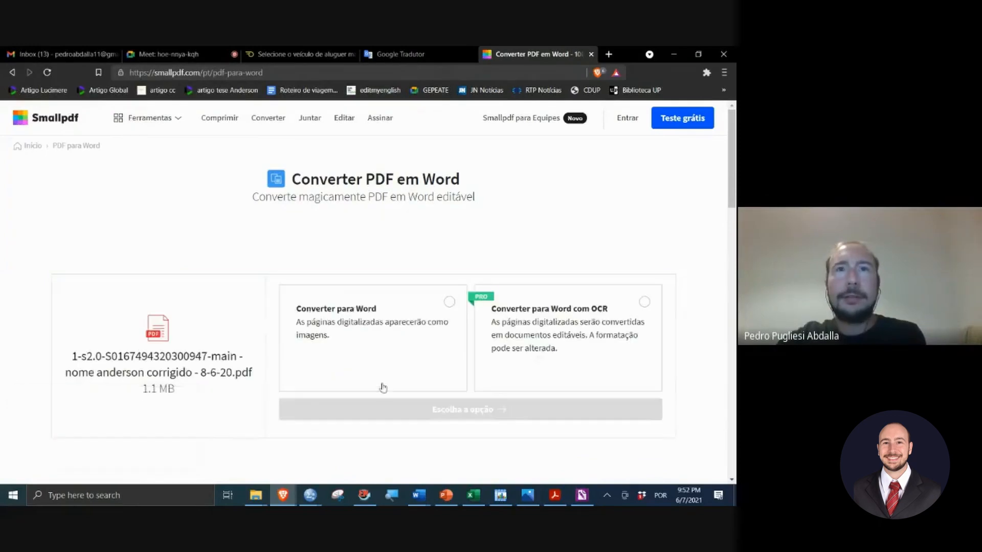
# Step: Convert the uploaded PDF with the plain "Converter para Word" option and save the resulting Word document to the Desktop
pyautogui.click(449, 303)
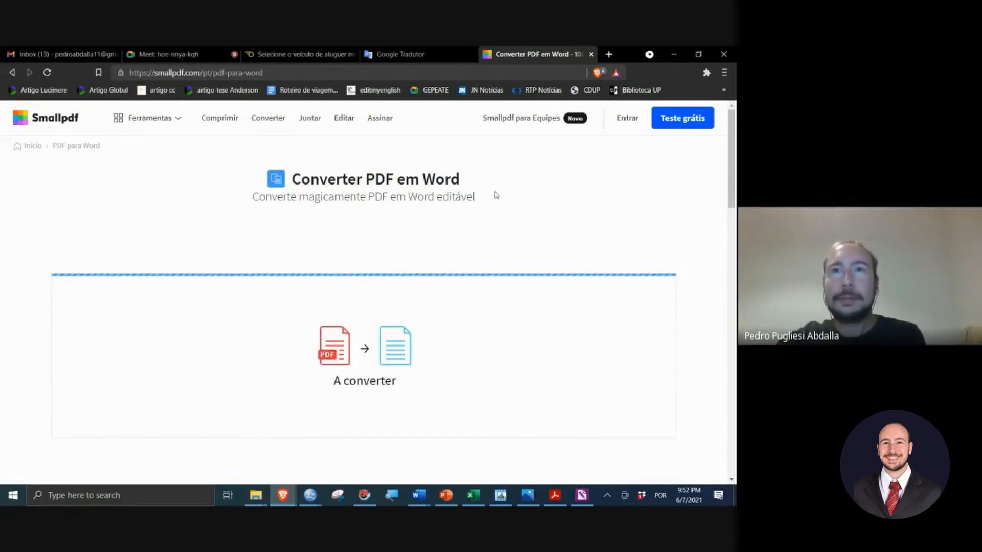
pyautogui.scroll(-1, 500, 211)
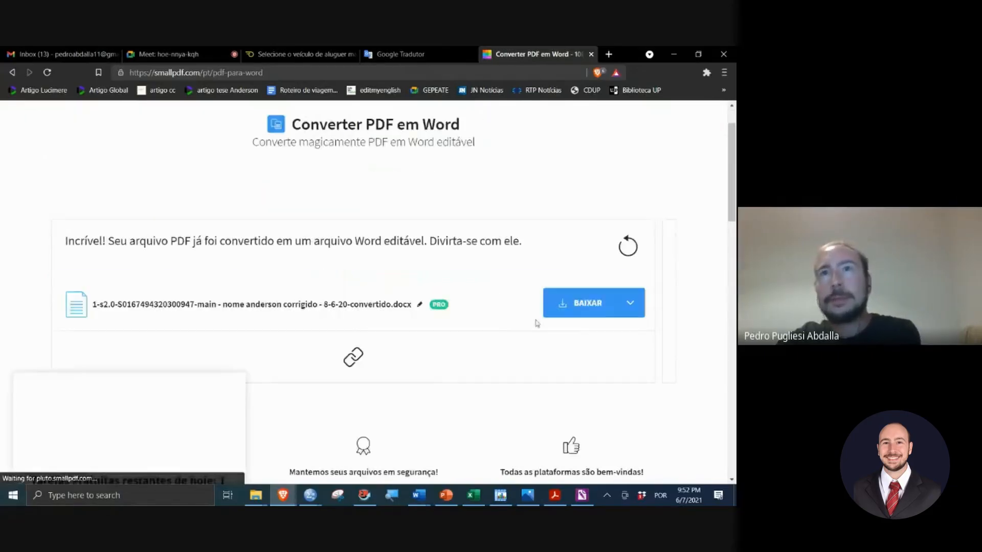
pyautogui.click(593, 305)
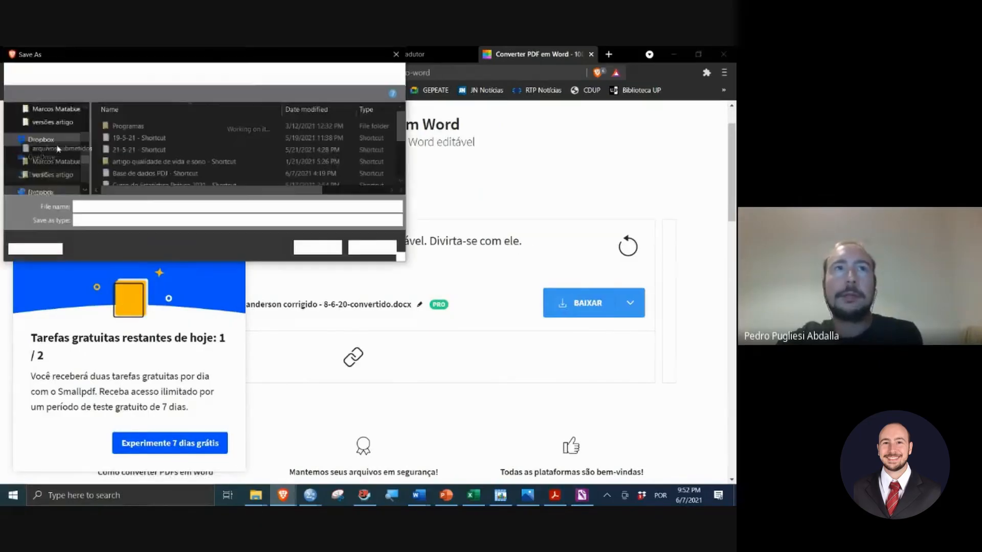
pyautogui.click(55, 132)
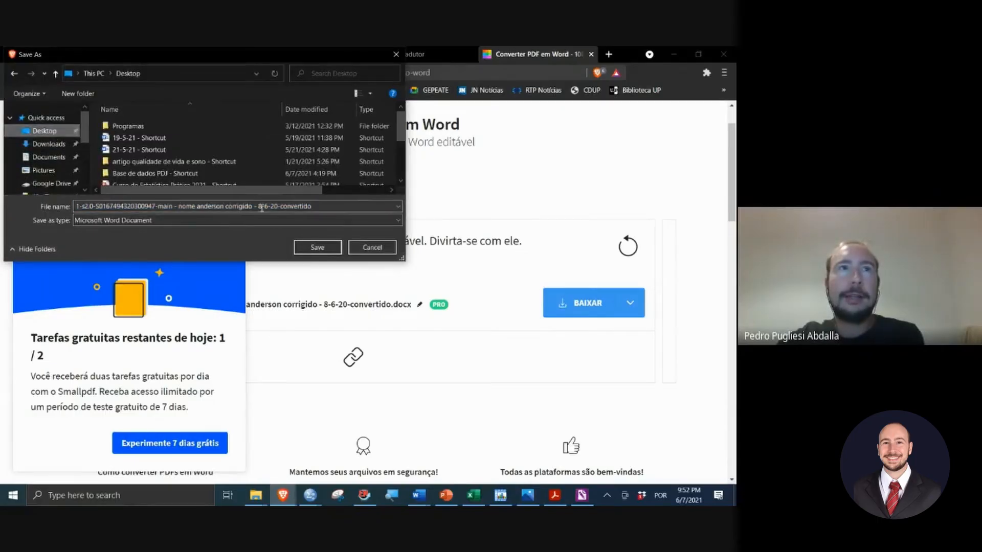
pyautogui.click(309, 249)
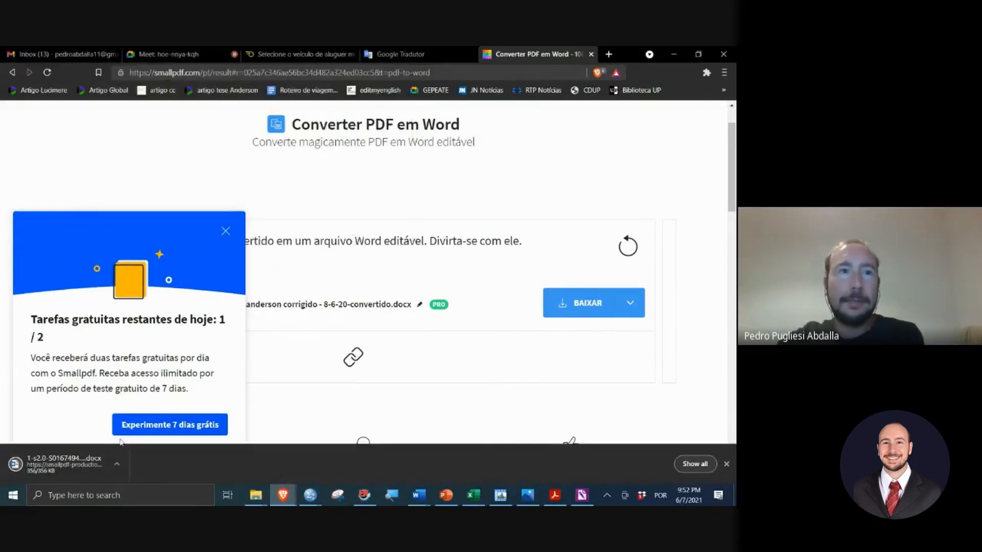
# Step: Open the downloaded converted document in Word and dismiss the Protected View and Get Genuine Office notices
pyautogui.click(95, 463)
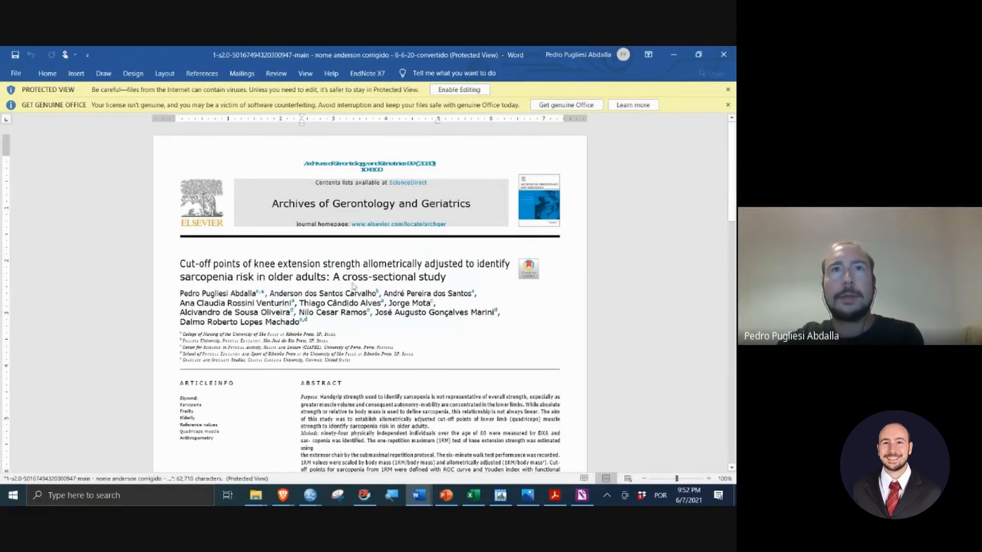
pyautogui.scroll(-3, 365, 280)
pyautogui.click(728, 90)
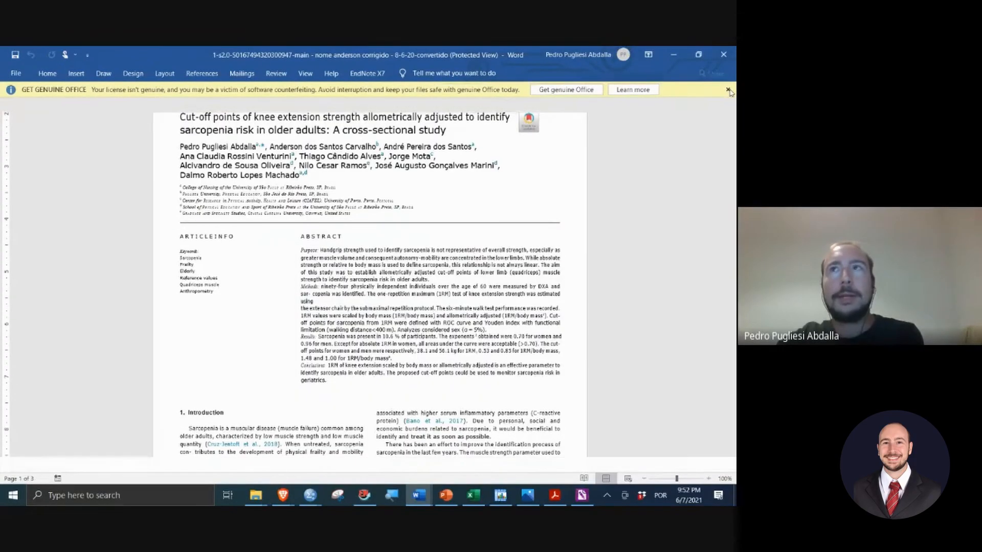
pyautogui.click(728, 90)
# Step: Copy the whole paragraph starting "Handgrip strength has no sensitivity" on page 3 of the converted document
pyautogui.scroll(-6, 379, 261)
pyautogui.scroll(-5, 379, 261)
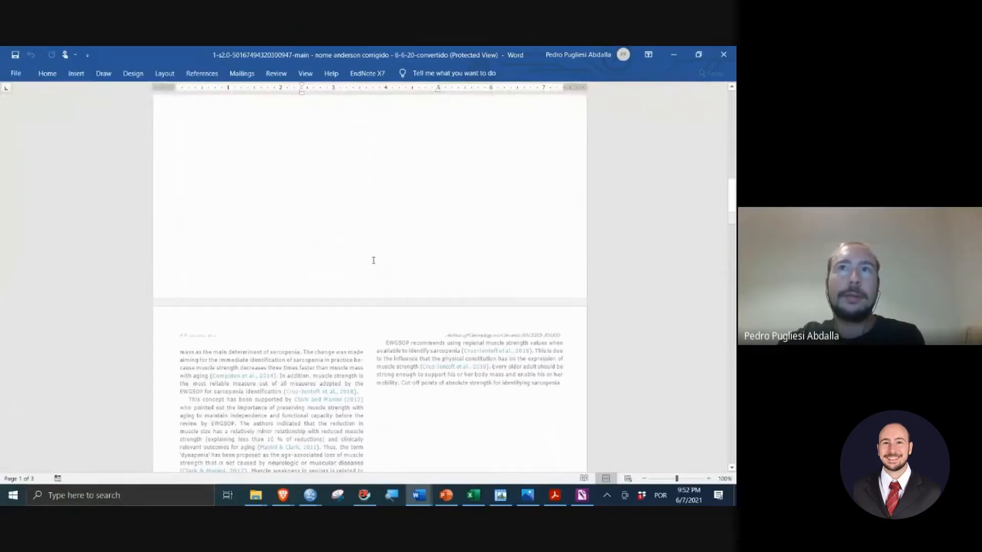
pyautogui.scroll(-3, 374, 260)
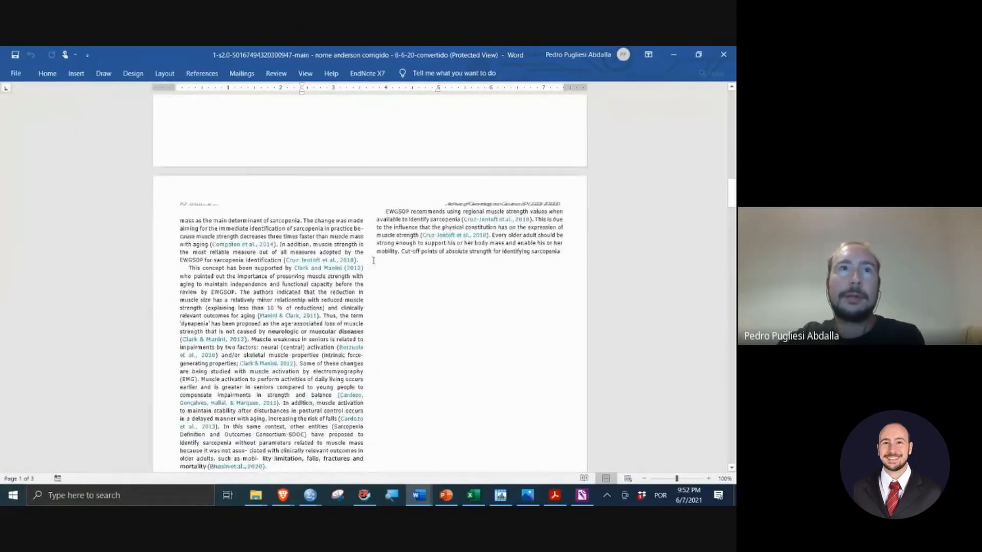
pyautogui.scroll(-5, 373, 261)
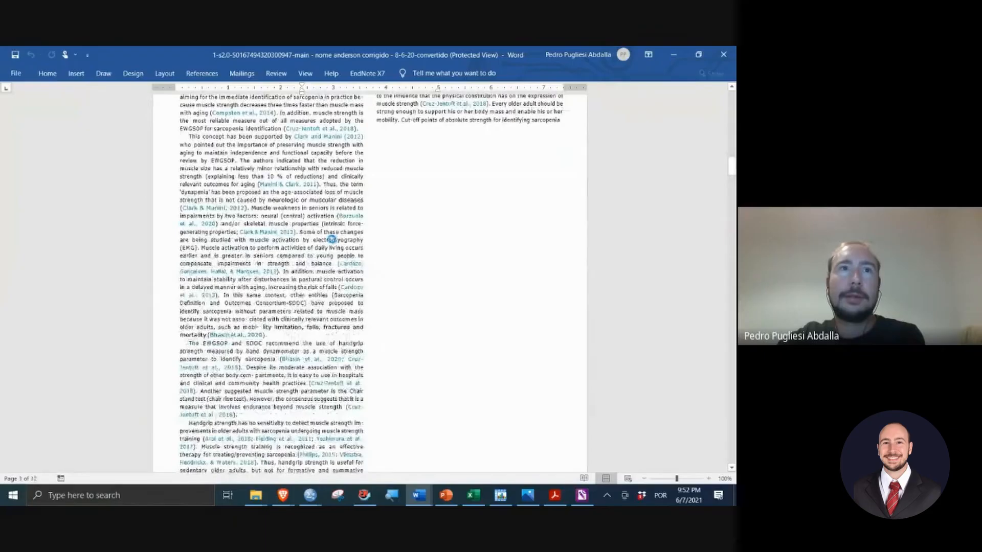
pyautogui.scroll(-6, 333, 245)
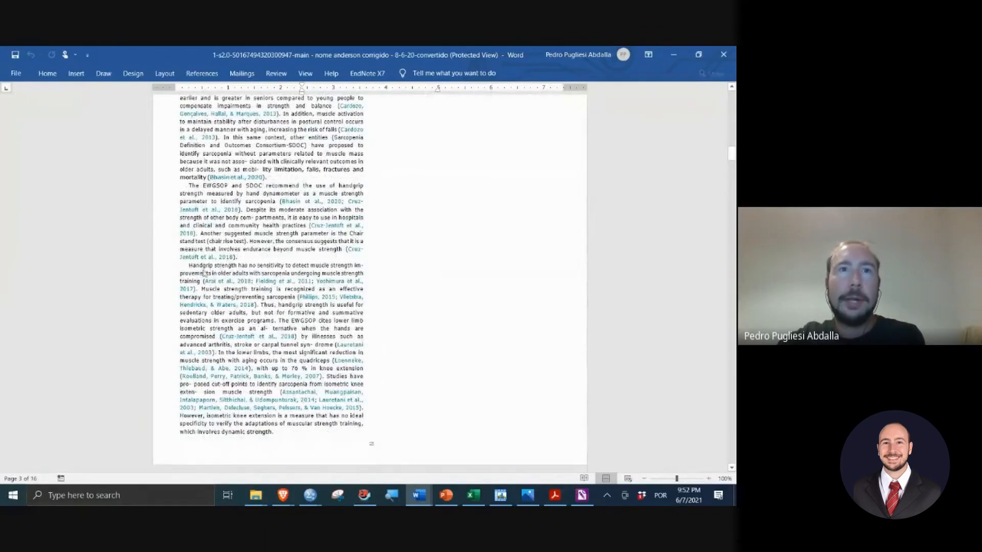
pyautogui.moveTo(192, 270); pyautogui.dragTo(286, 436)
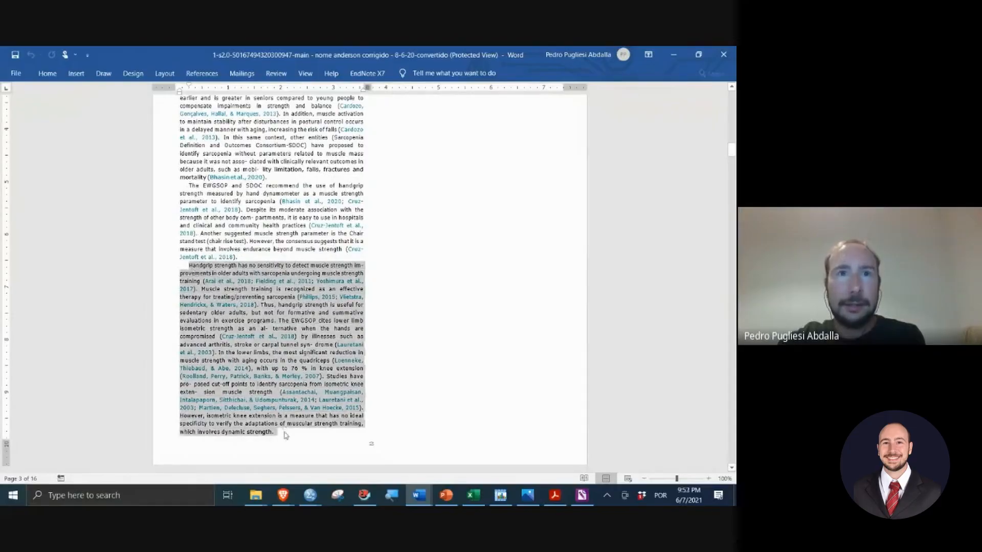
pyautogui.rightClick(247, 318)
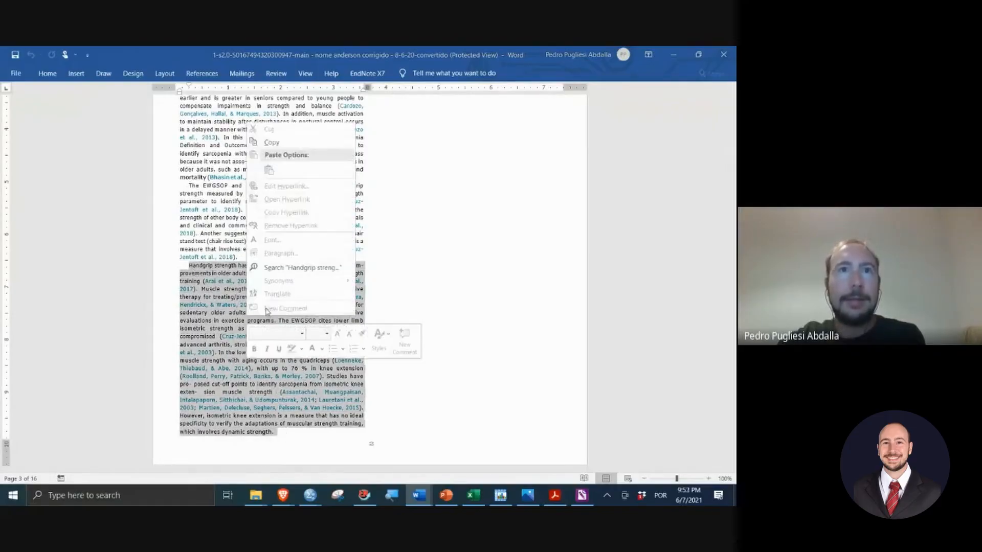
pyautogui.click(272, 142)
# Step: Switch to Google Tradutor, replace the English source text with the copied paragraph and review its Portuguese translation
pyautogui.moveTo(290, 488)
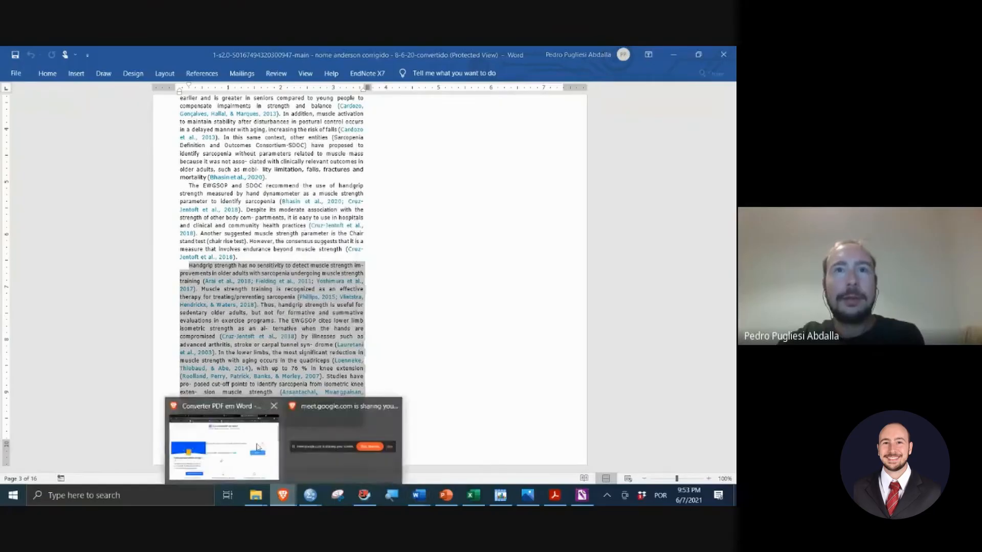
pyautogui.click(224, 443)
pyautogui.click(347, 51)
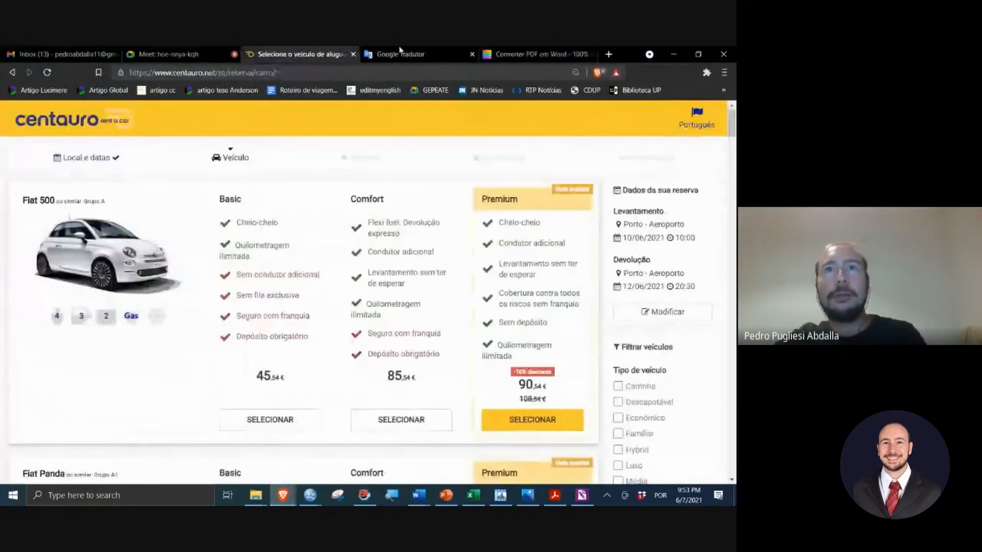
pyautogui.click(397, 53)
pyautogui.click(346, 219)
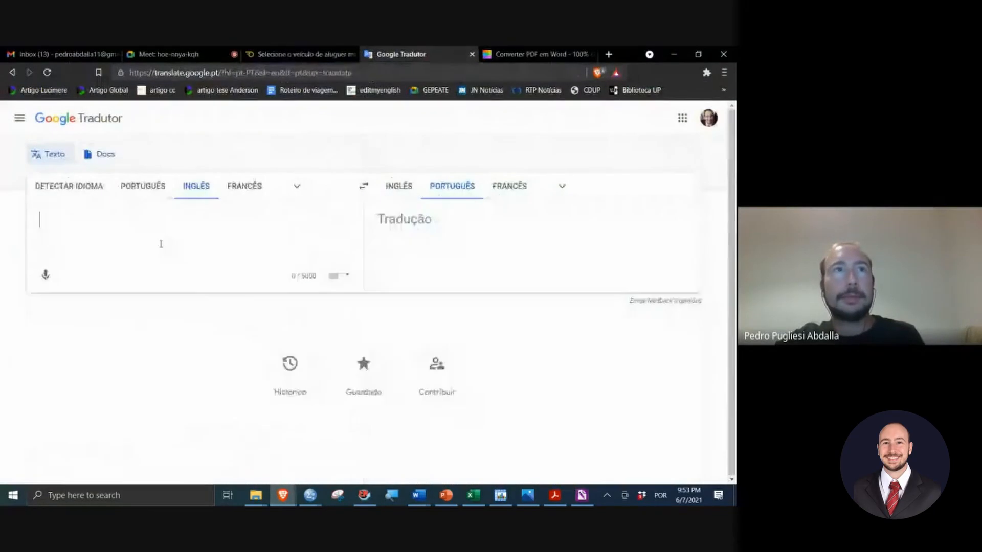
pyautogui.hotkey('ctrl', 'v')
pyautogui.scroll(2, 251, 279)
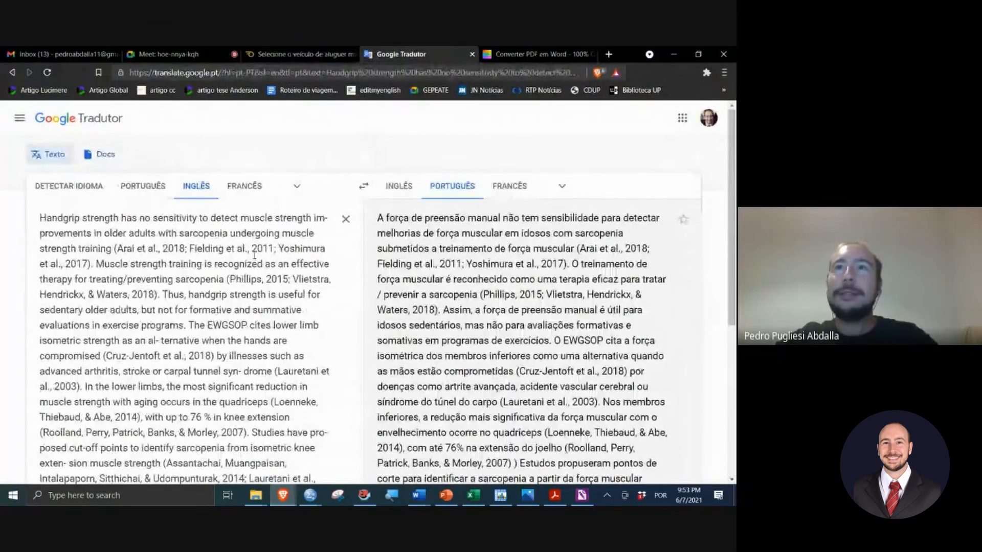
pyautogui.scroll(-3, 255, 255)
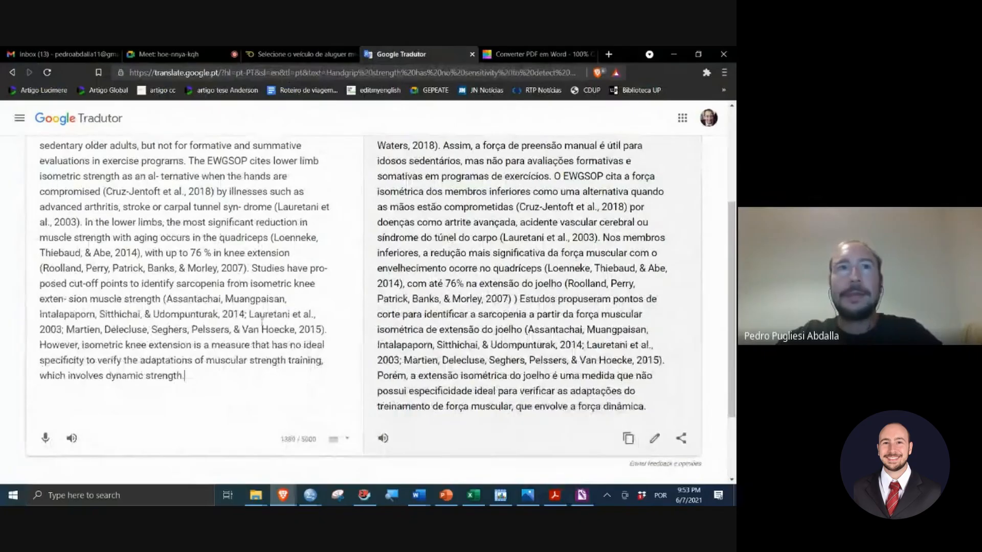
pyautogui.scroll(3, 239, 296)
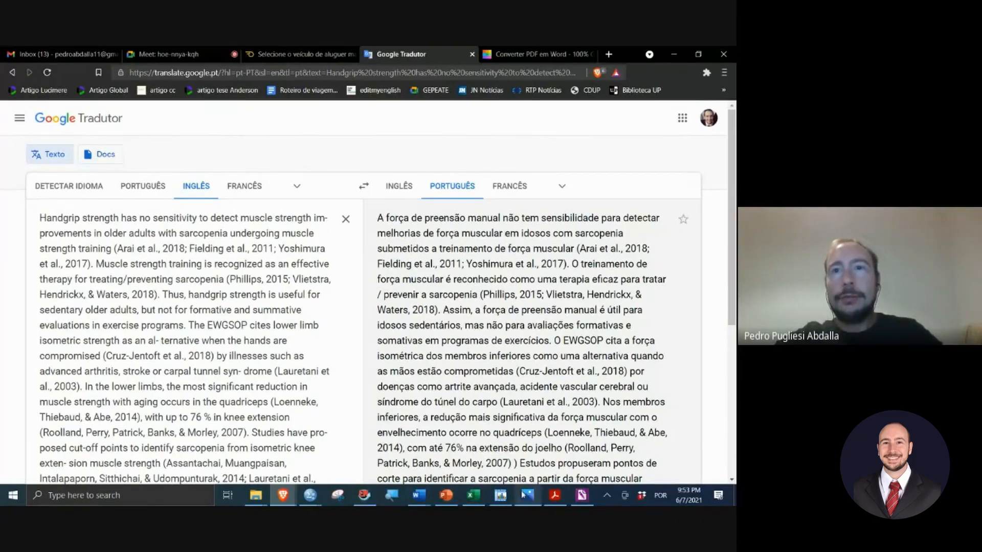
# Step: Check the Aula 14 topic slide in PowerPoint and look through the "exemplos" and "1ª - The Journals of Gerontology, Series A" folders in File Explorer
pyautogui.click(446, 495)
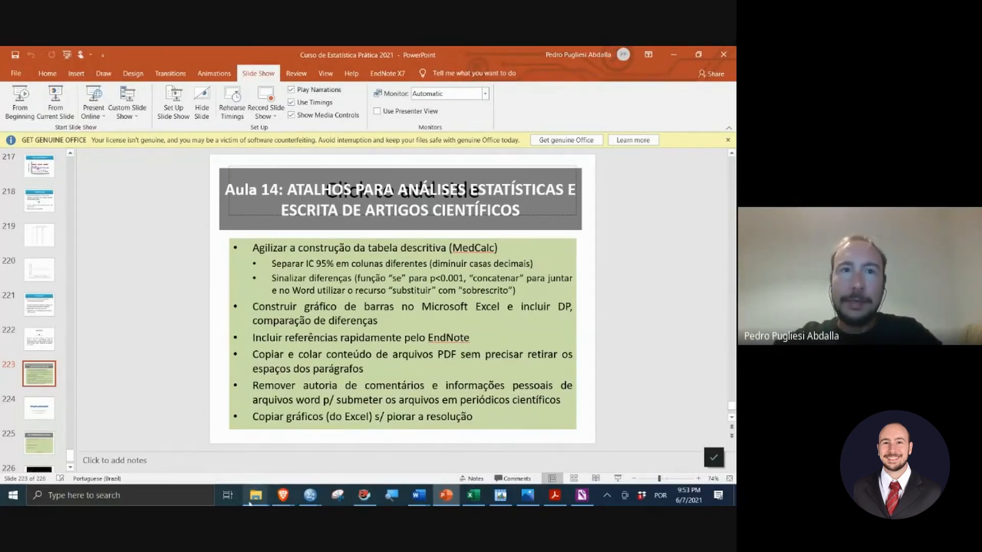
pyautogui.moveTo(255, 495)
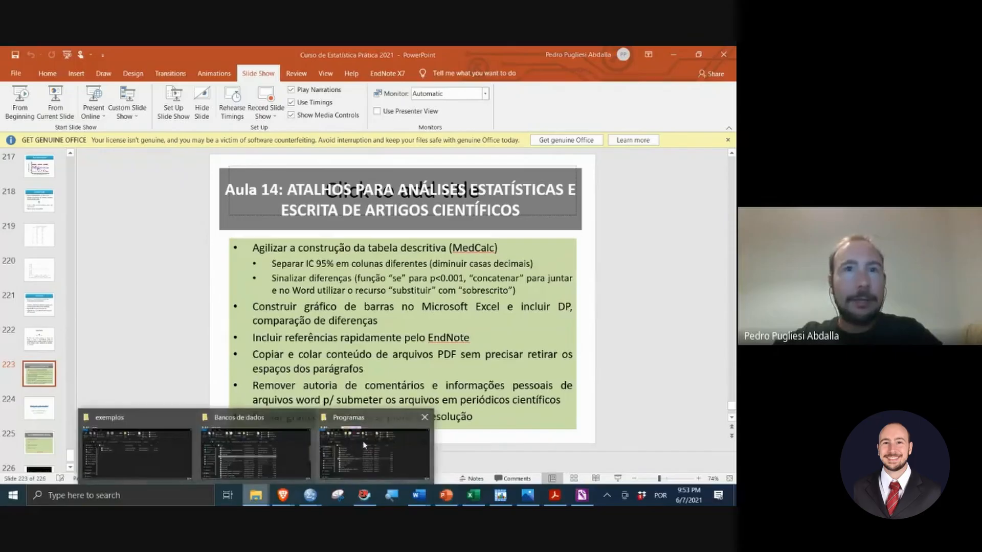
pyautogui.click(158, 443)
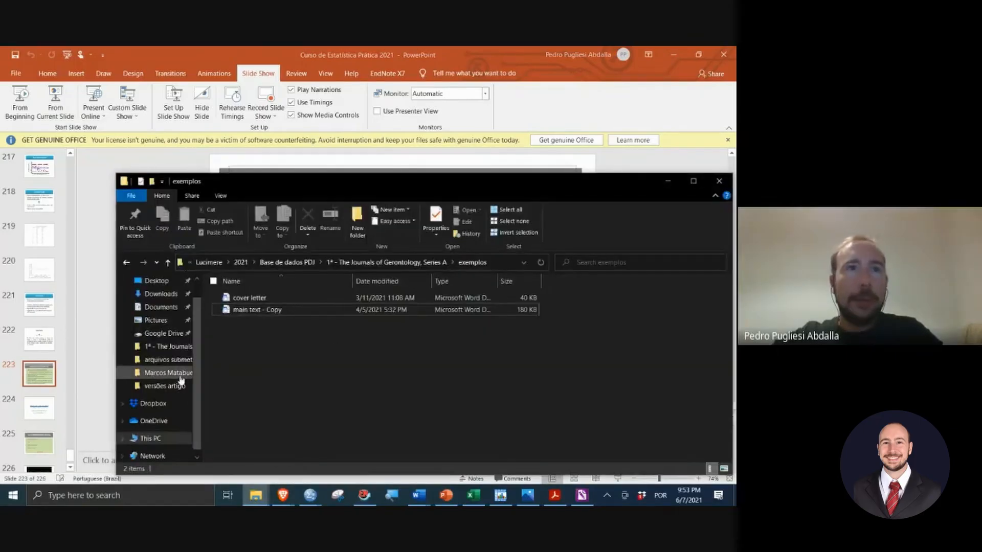
pyautogui.scroll(1, 166, 349)
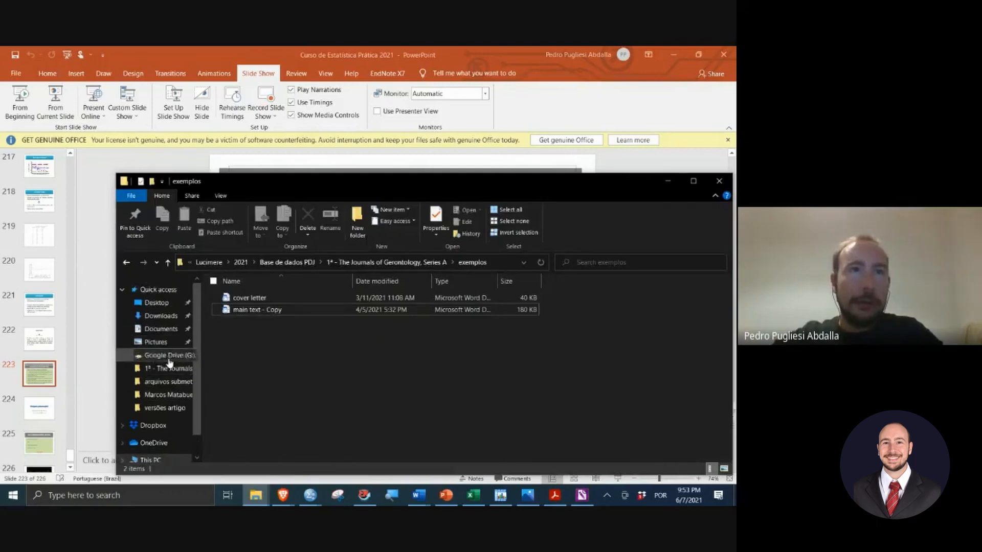
pyautogui.click(171, 373)
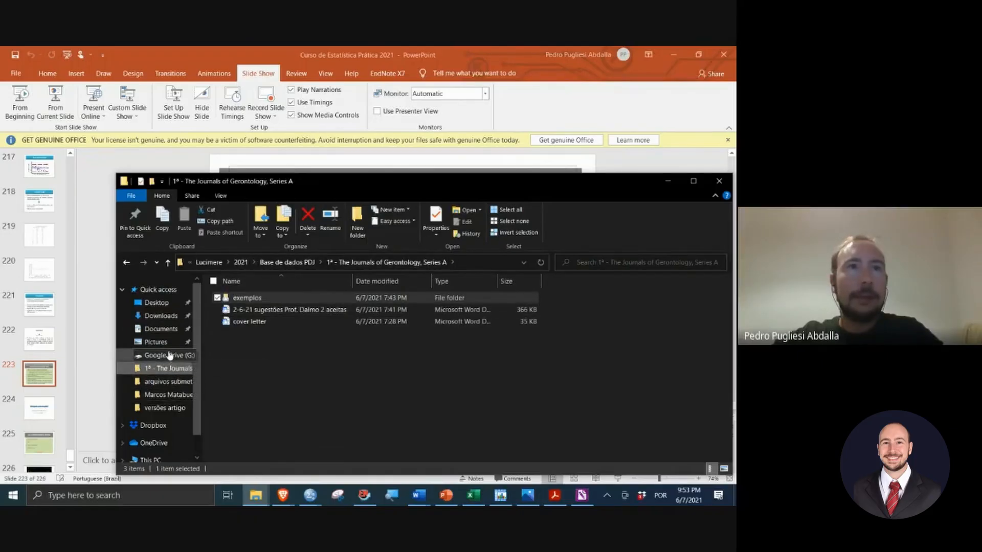
pyautogui.scroll(-2, 168, 368)
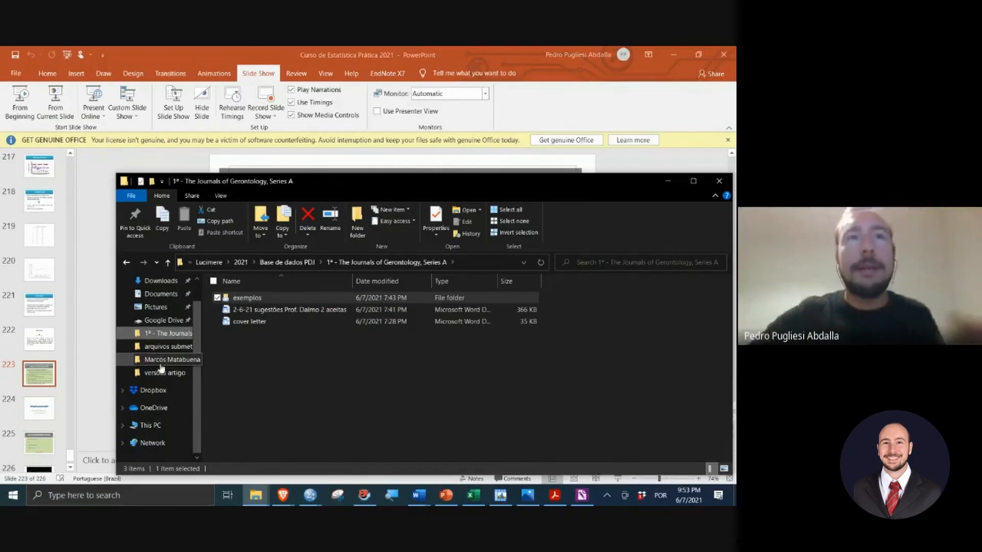
pyautogui.scroll(2, 161, 332)
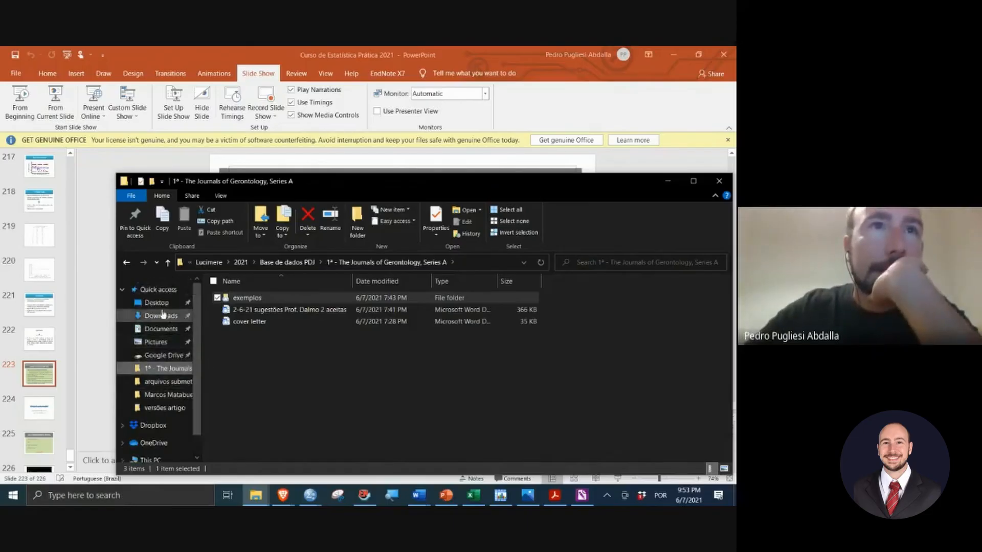
# Step: From the Desktop's Vida Acadêmica shortcut, open Minhas Publicações, Artigos, Como Escolher um Teste de Flexibilidade, and its Arquivos do artigo folder
pyautogui.click(160, 305)
pyautogui.scroll(-3, 278, 368)
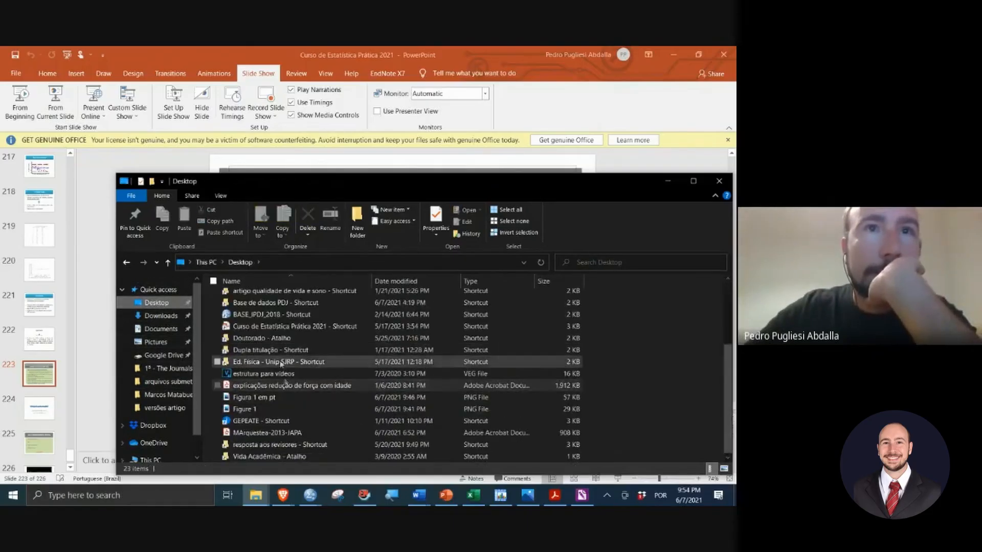
pyautogui.doubleClick(269, 456)
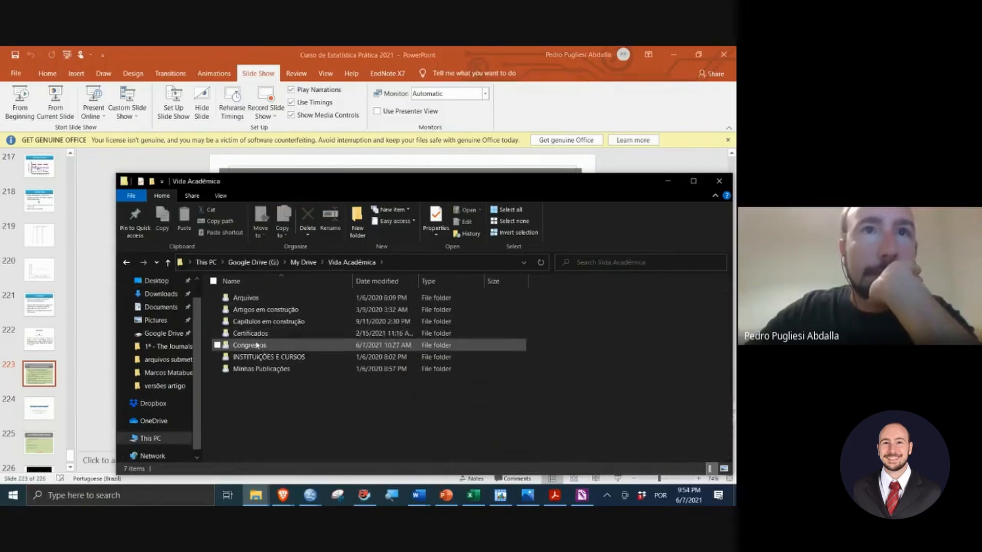
pyautogui.doubleClick(258, 368)
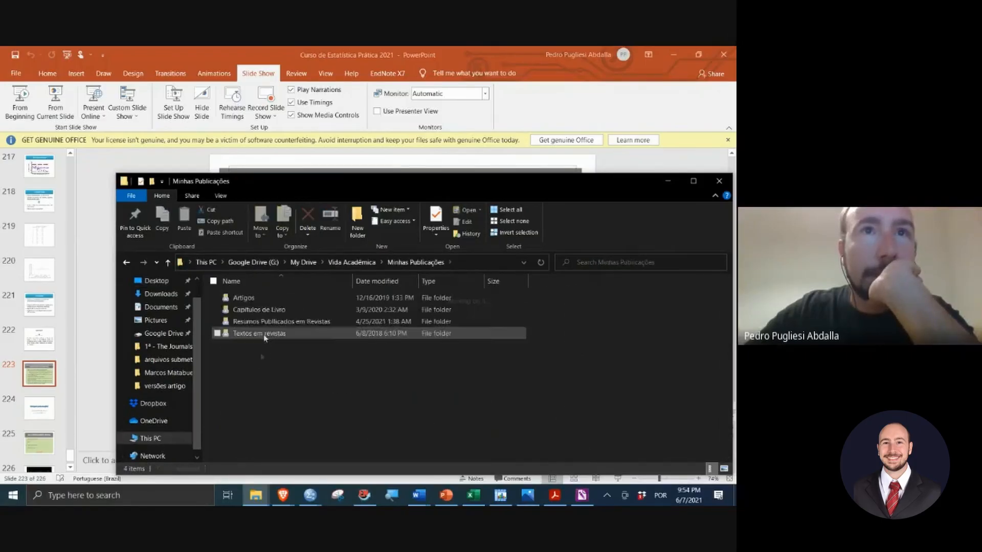
pyautogui.doubleClick(265, 299)
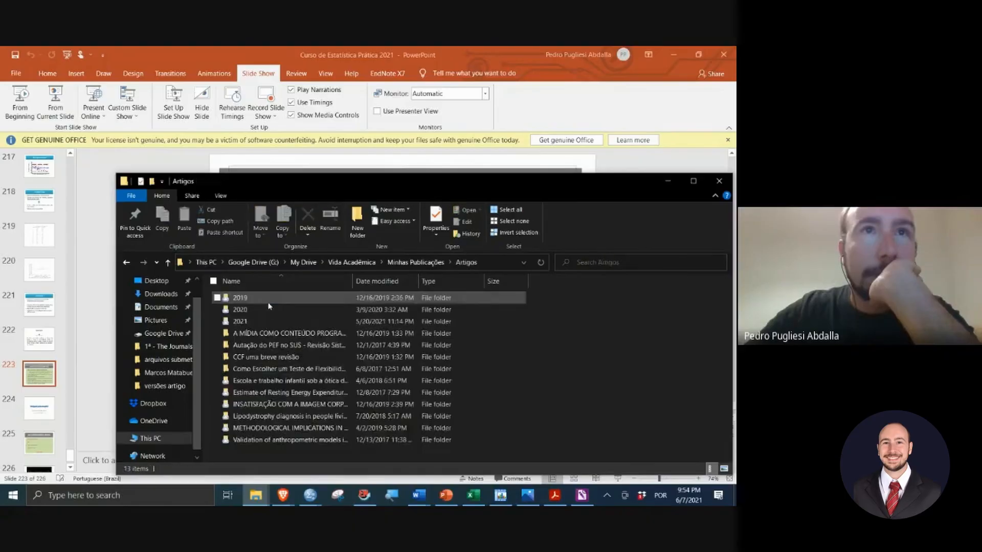
pyautogui.doubleClick(290, 369)
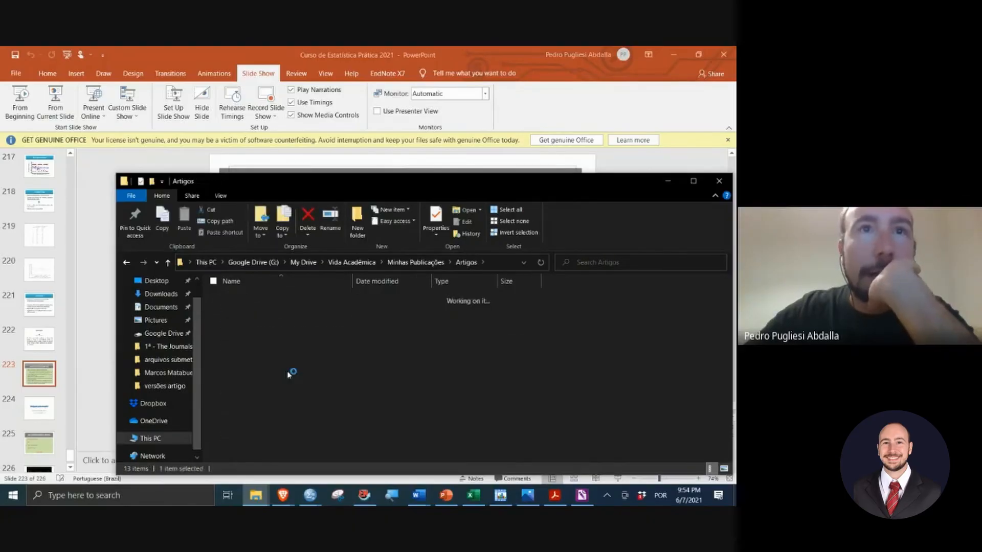
pyautogui.doubleClick(266, 298)
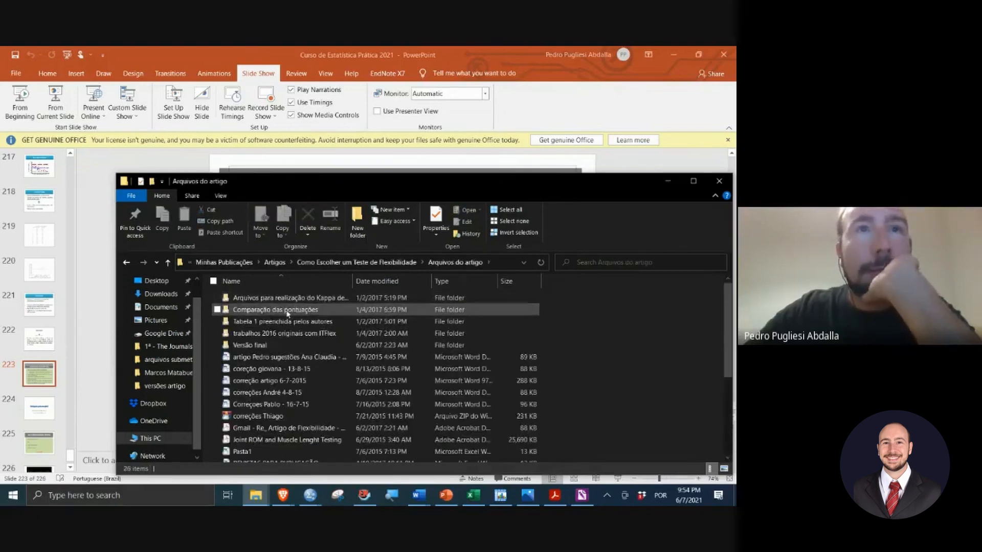
# Step: Copy the "versão 11" Word document from the Arquivos do artigo folder
pyautogui.scroll(-4, 282, 307)
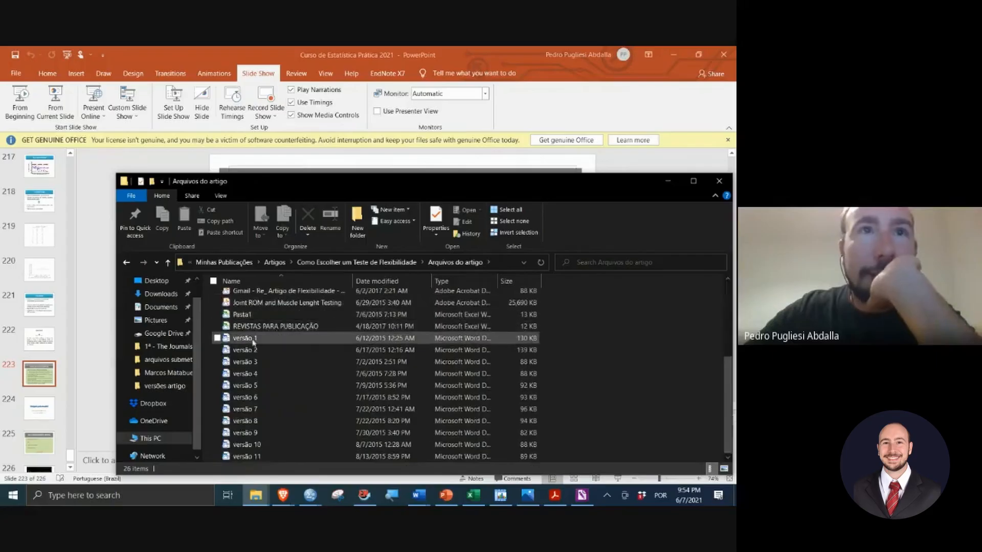
pyautogui.click(250, 456)
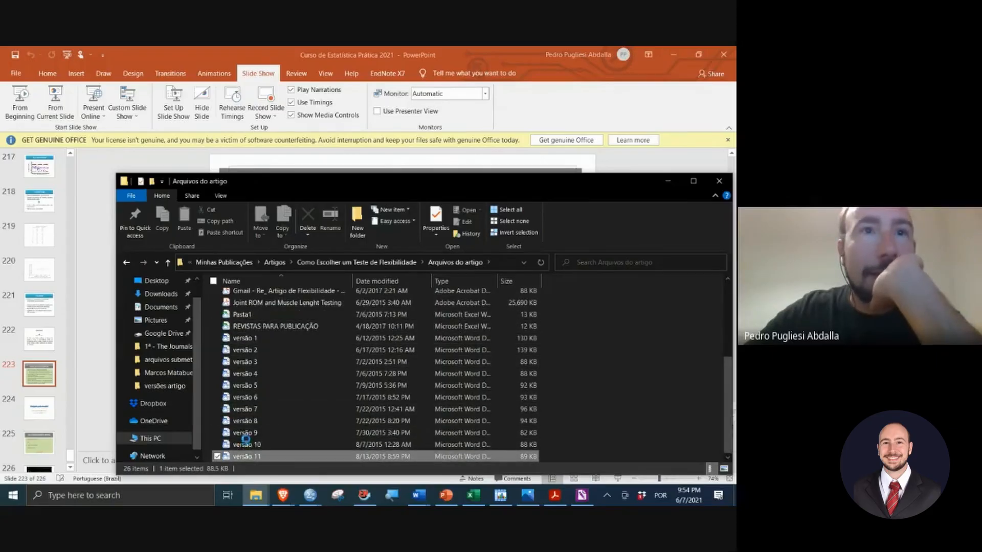
pyautogui.rightClick(248, 455)
pyautogui.click(171, 395)
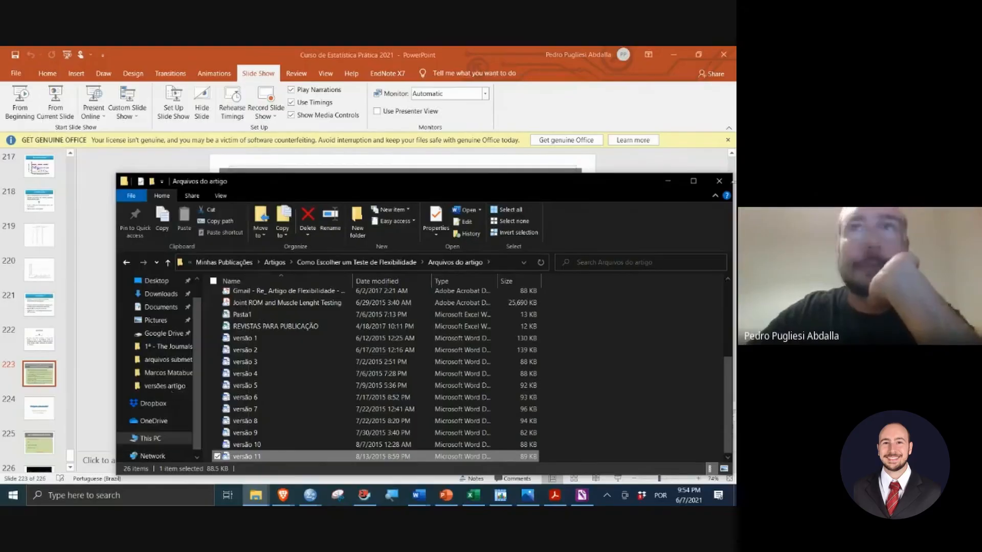
# Step: Minimize the open windows to reach the desktop and paste the copied "versão 11" Word document there
pyautogui.click(668, 181)
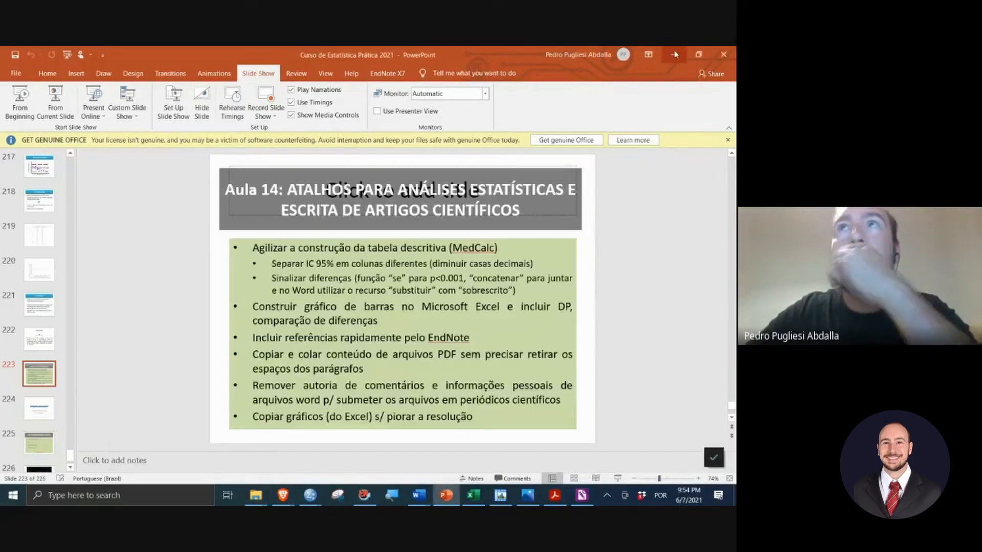
pyautogui.click(674, 55)
pyautogui.click(671, 54)
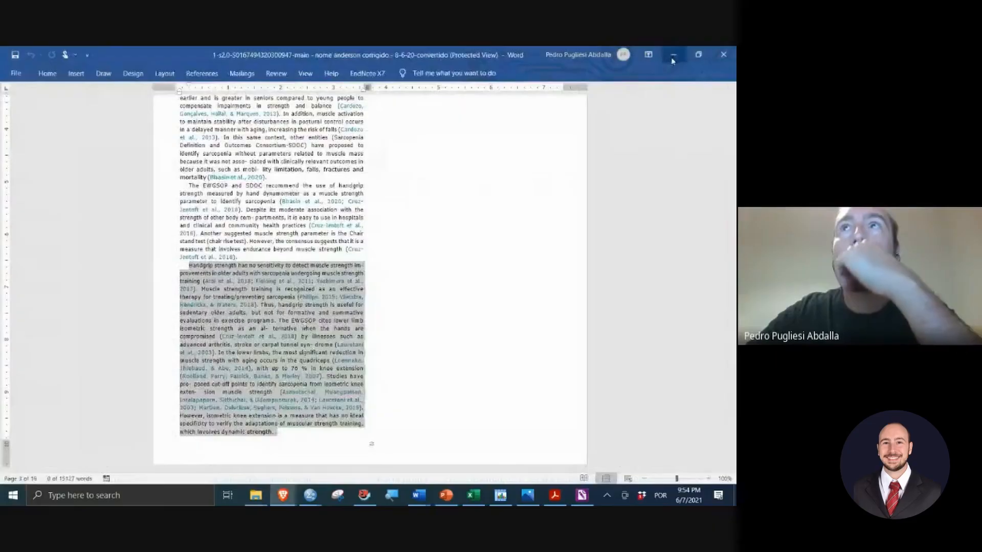
pyautogui.click(673, 54)
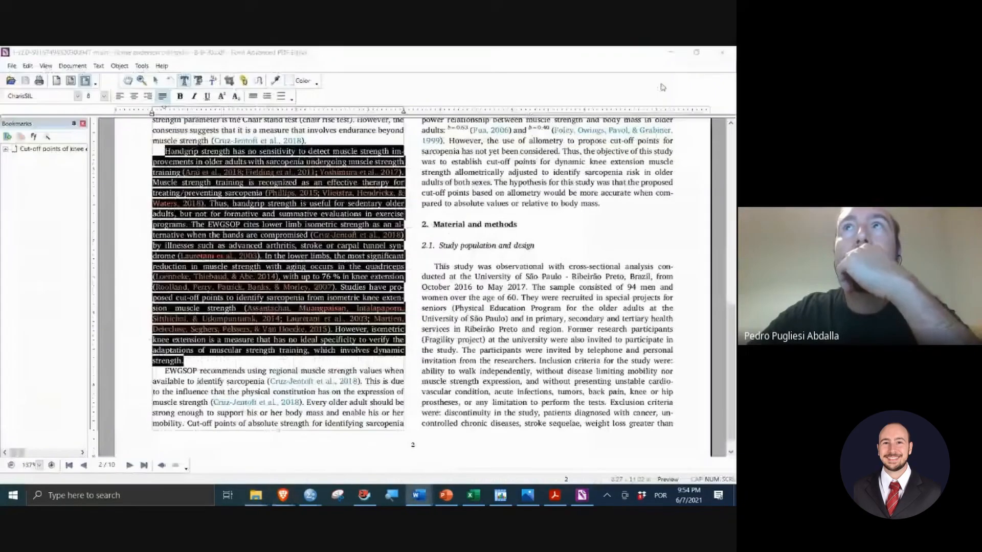
pyautogui.click(670, 53)
pyautogui.click(668, 181)
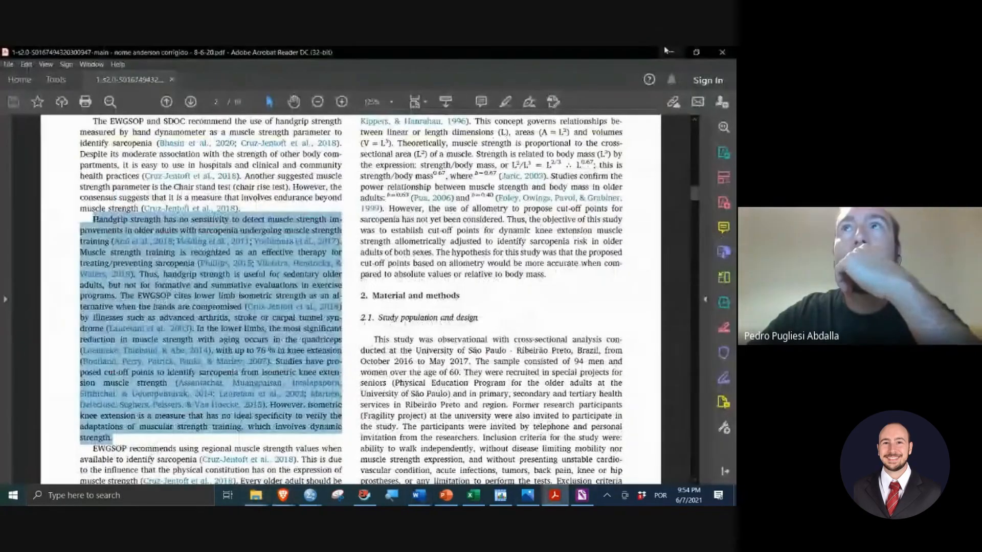
pyautogui.click(673, 54)
pyautogui.rightClick(587, 168)
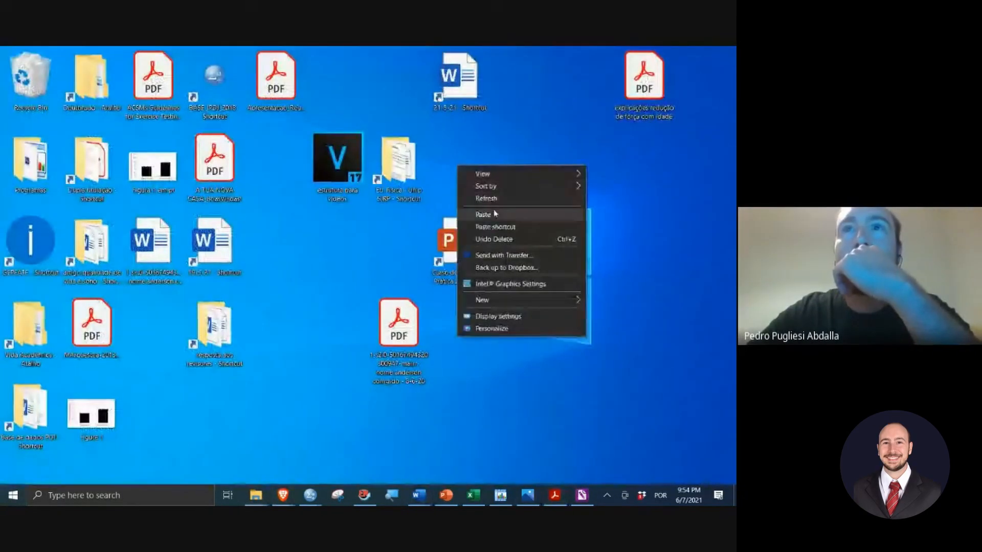
pyautogui.click(499, 215)
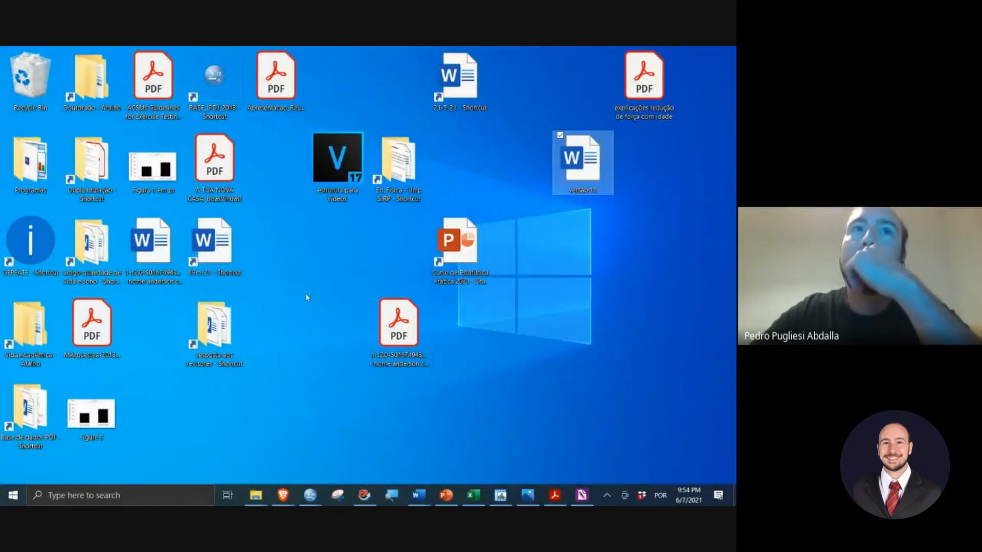
# Step: Open the desktop's "versão 11" document in Word, review the reviewers' comments and highlighted passages through the Metodologia section, and close it
pyautogui.hotkey('alt', 'Tab')
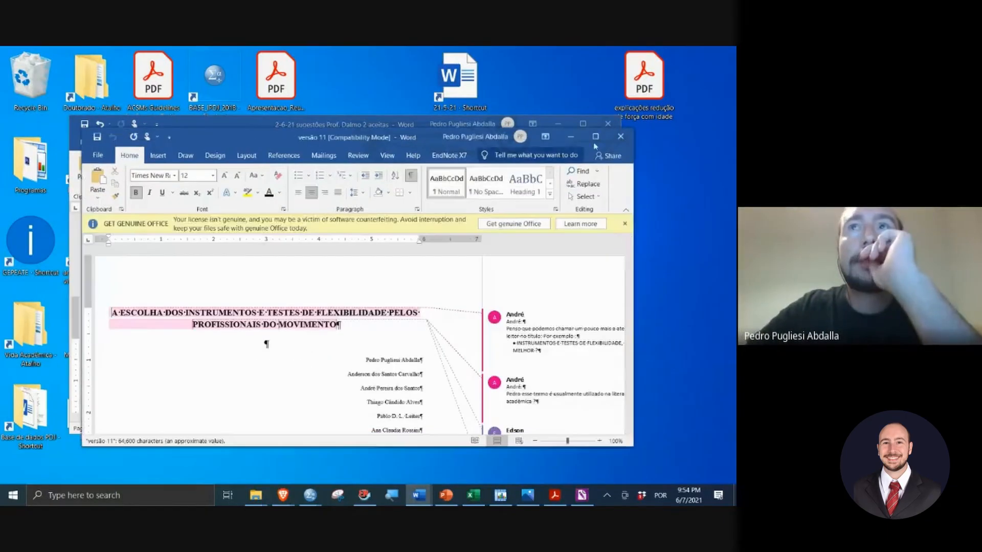
pyautogui.click(595, 136)
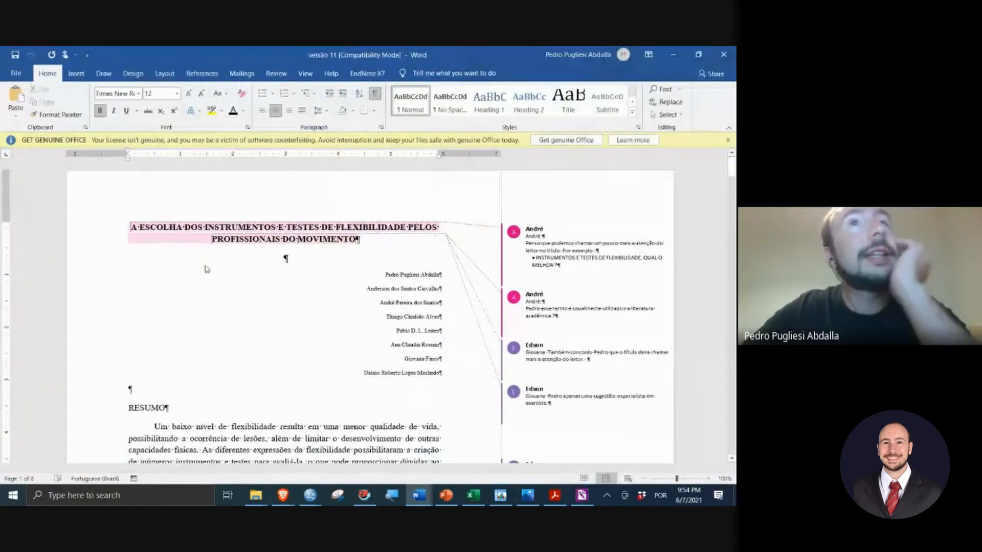
pyautogui.scroll(-3, 237, 296)
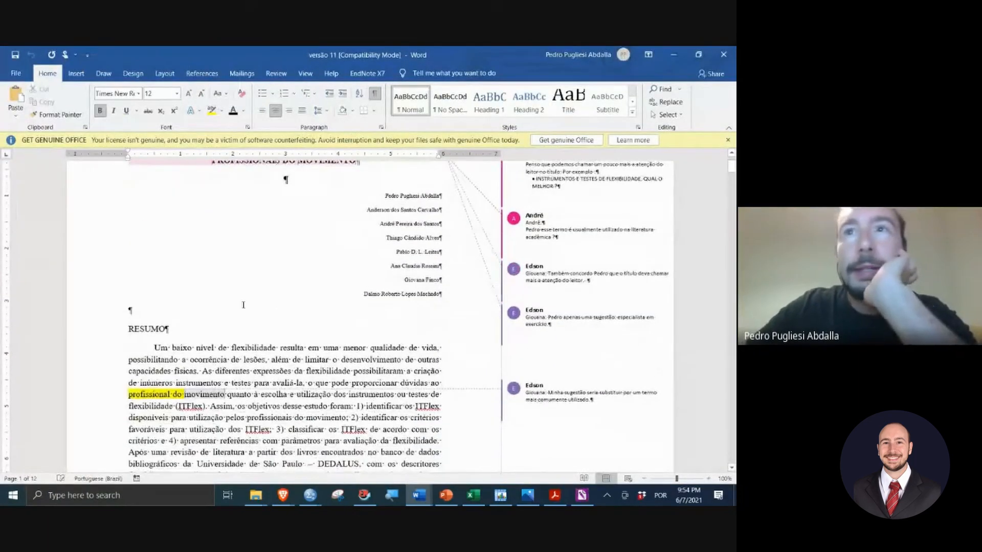
pyautogui.scroll(-2, 243, 305)
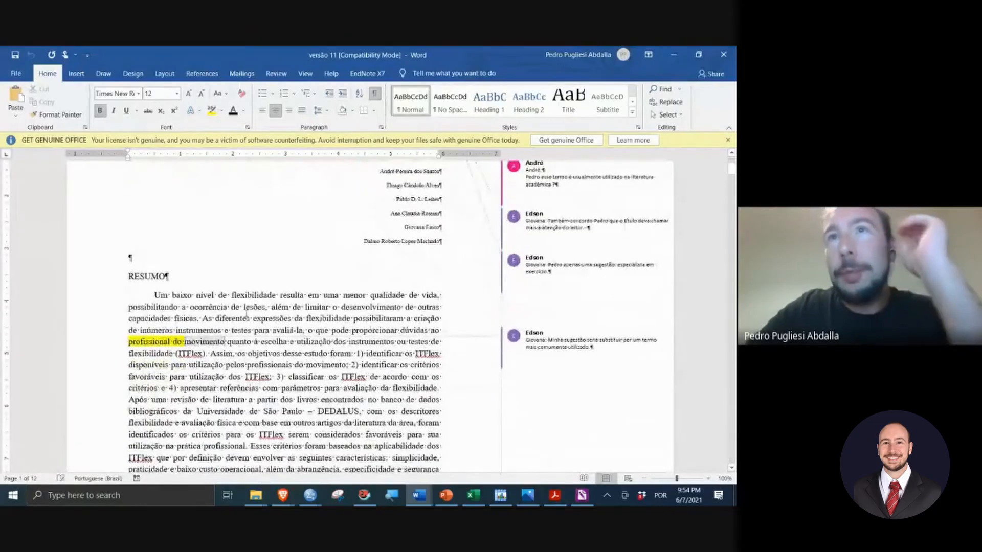
pyautogui.scroll(-1, 246, 316)
pyautogui.scroll(-7, 254, 328)
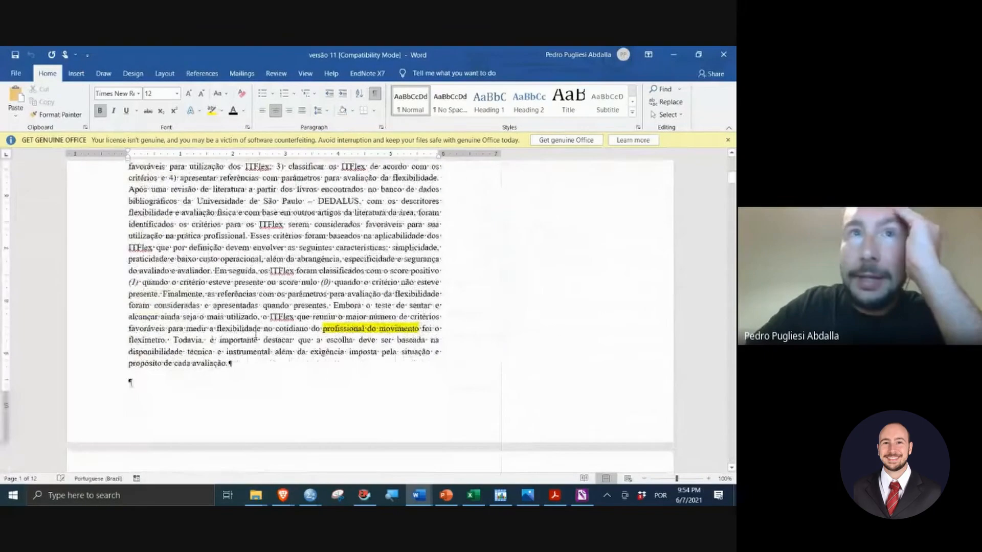
pyautogui.scroll(6, 258, 339)
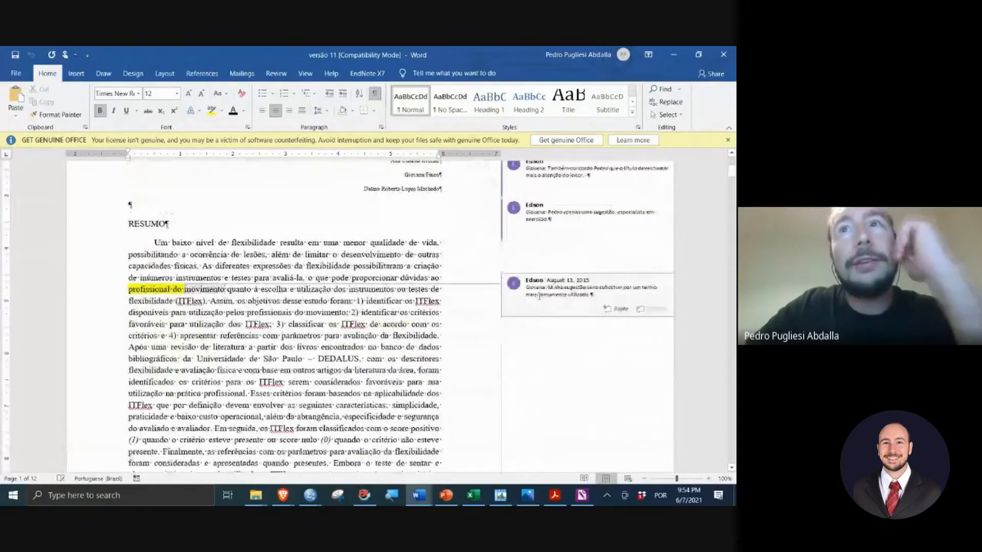
pyautogui.scroll(-3, 335, 253)
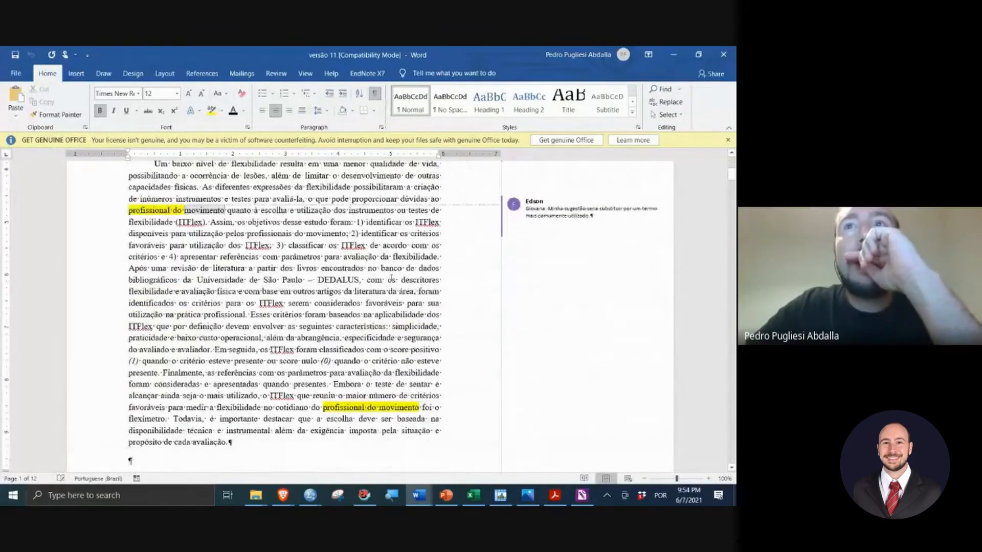
pyautogui.scroll(-2, 420, 279)
pyautogui.scroll(-15, 421, 279)
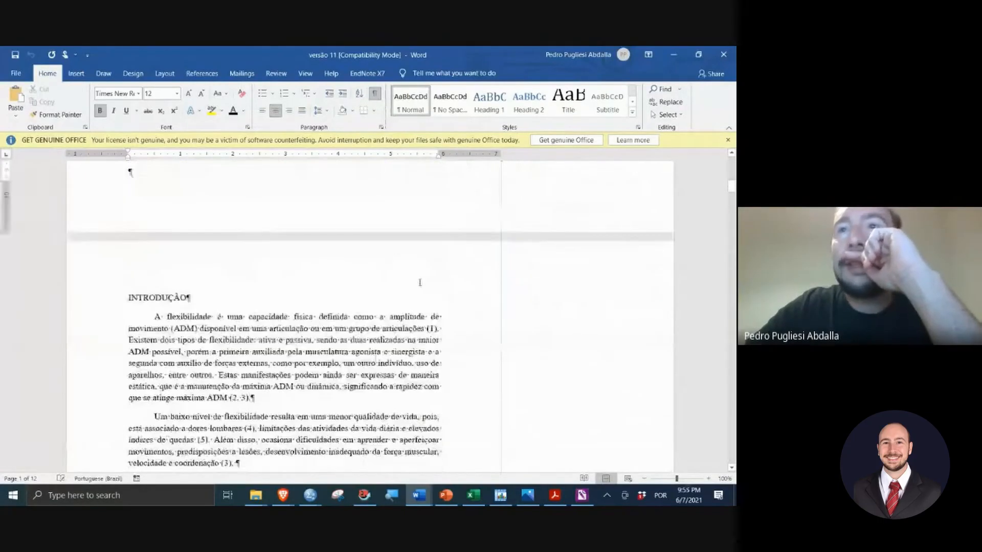
pyautogui.scroll(-6, 455, 283)
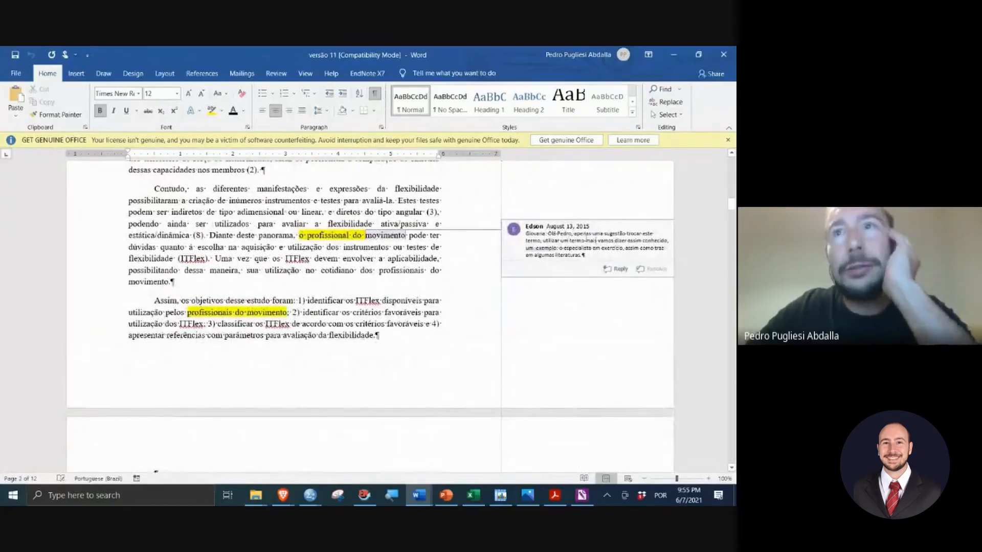
pyautogui.scroll(-3, 452, 244)
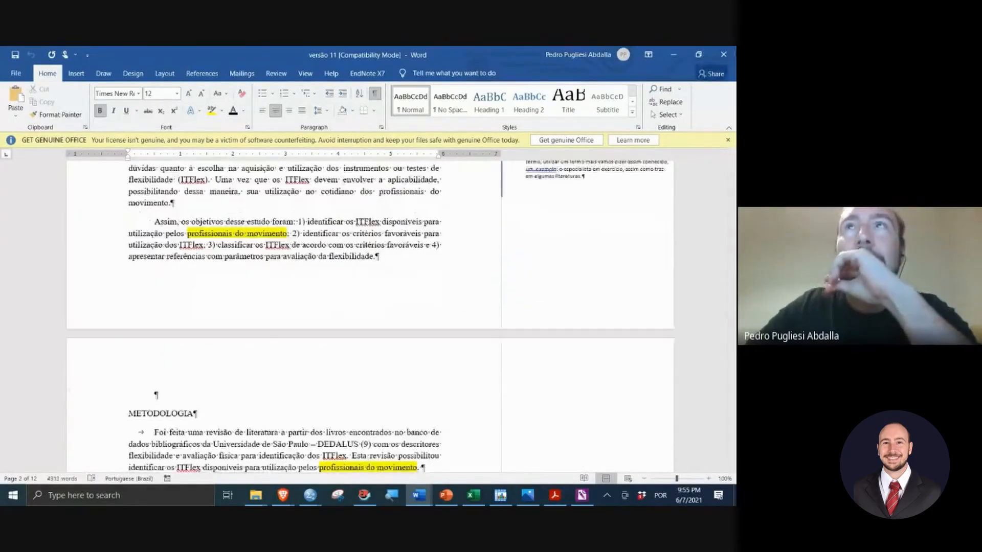
pyautogui.click(723, 54)
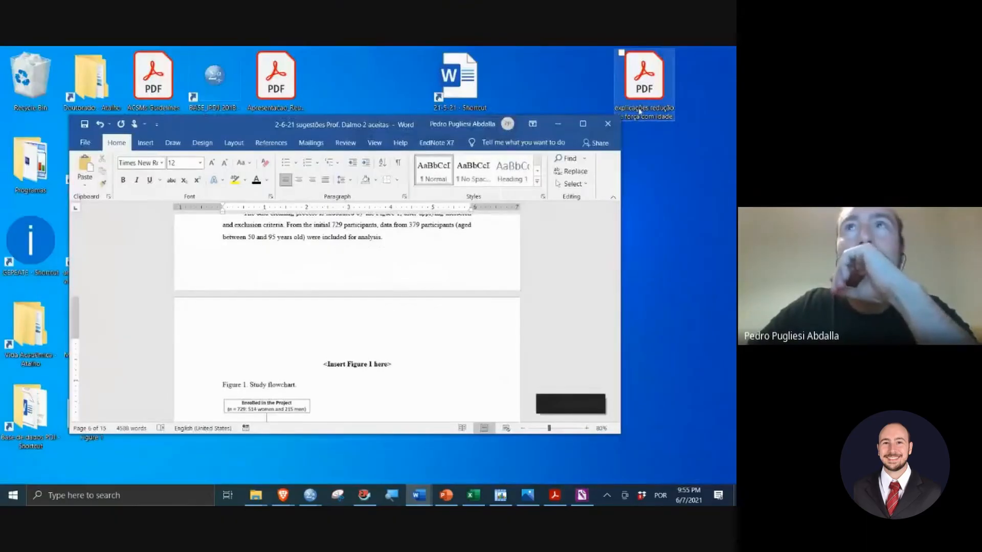
# Step: Minimize the remaining Word document and move the "versão 11" file directly below the "resposta aos revisores" shortcut on the desktop
pyautogui.click(559, 124)
pyautogui.click(201, 254)
pyautogui.moveTo(572, 190); pyautogui.dragTo(201, 437)
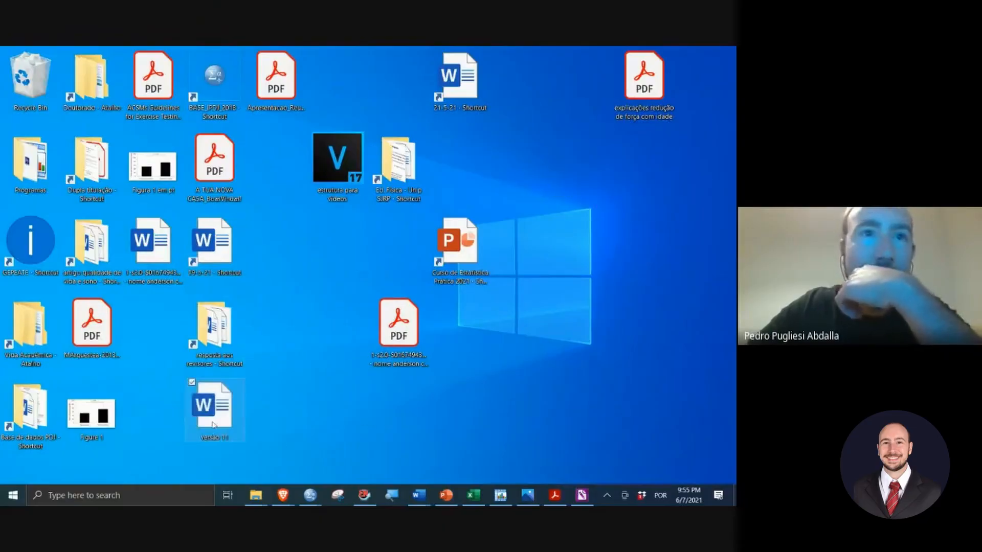
# Step: Open the detailed properties of "versão 11" and examine its authorship, revision, date, content and file metadata
pyautogui.rightClick(214, 423)
pyautogui.click(154, 409)
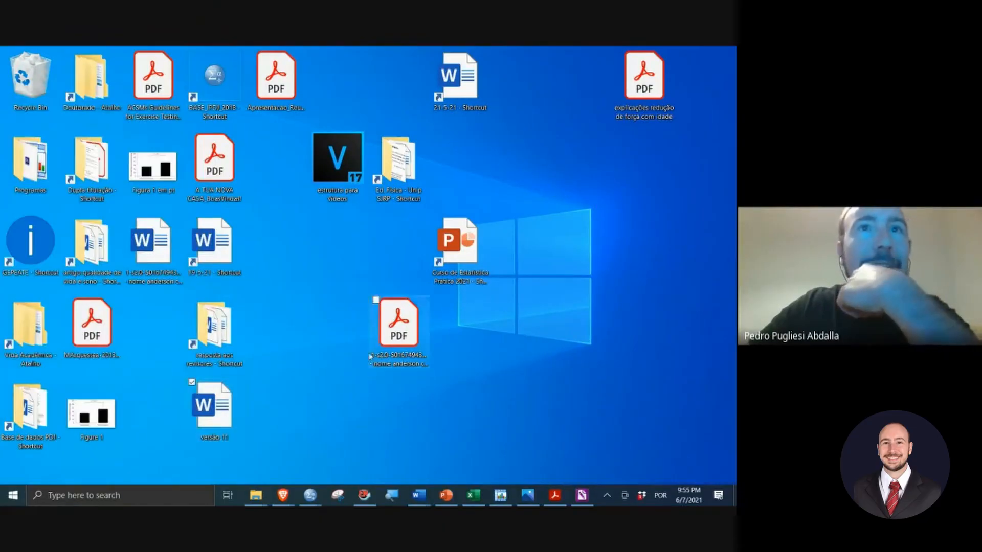
pyautogui.click(315, 227)
pyautogui.click(339, 227)
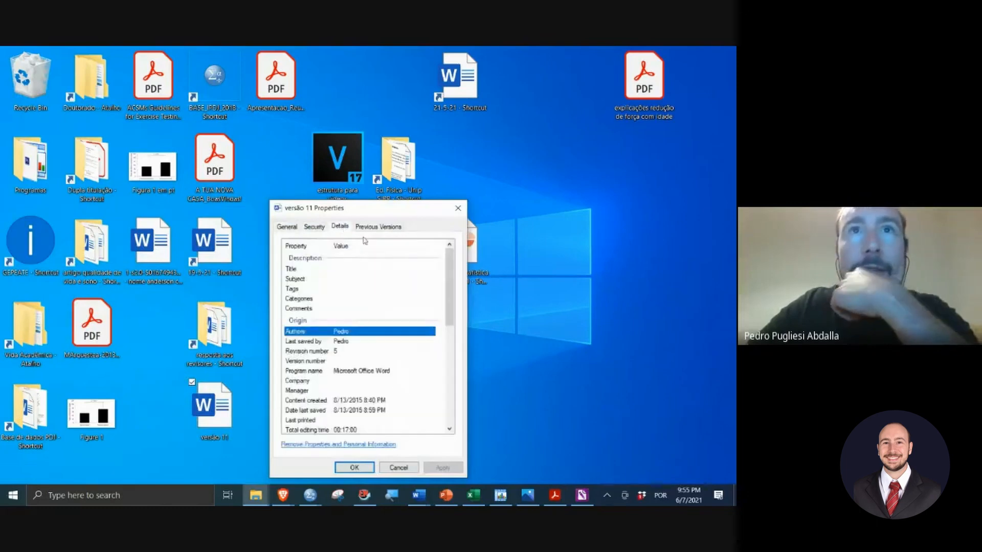
pyautogui.scroll(-1, 402, 300)
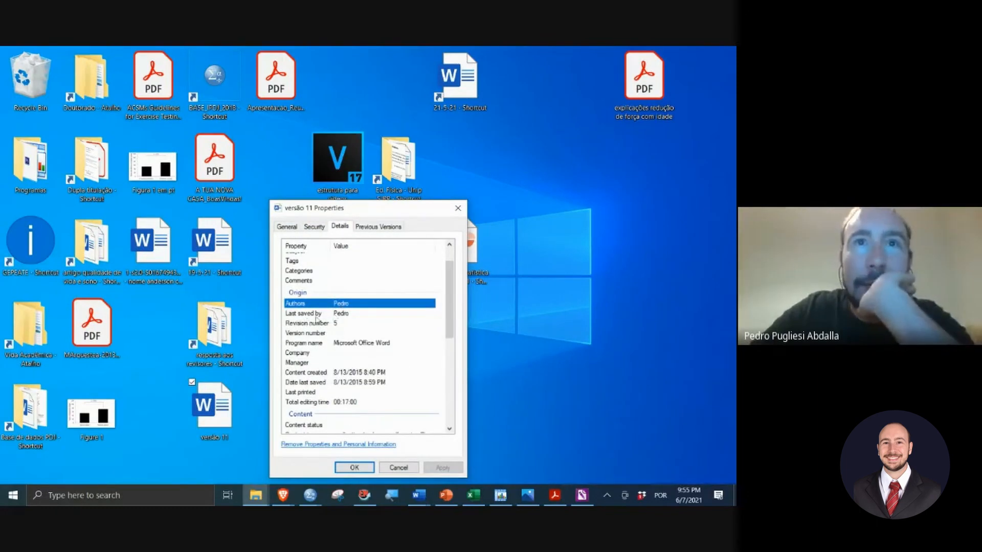
pyautogui.click(351, 324)
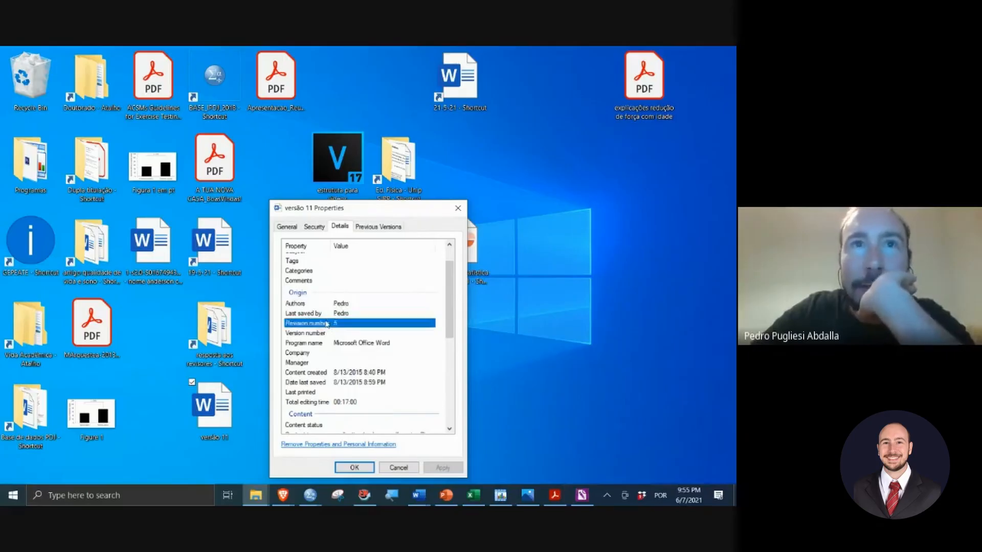
pyautogui.click(353, 343)
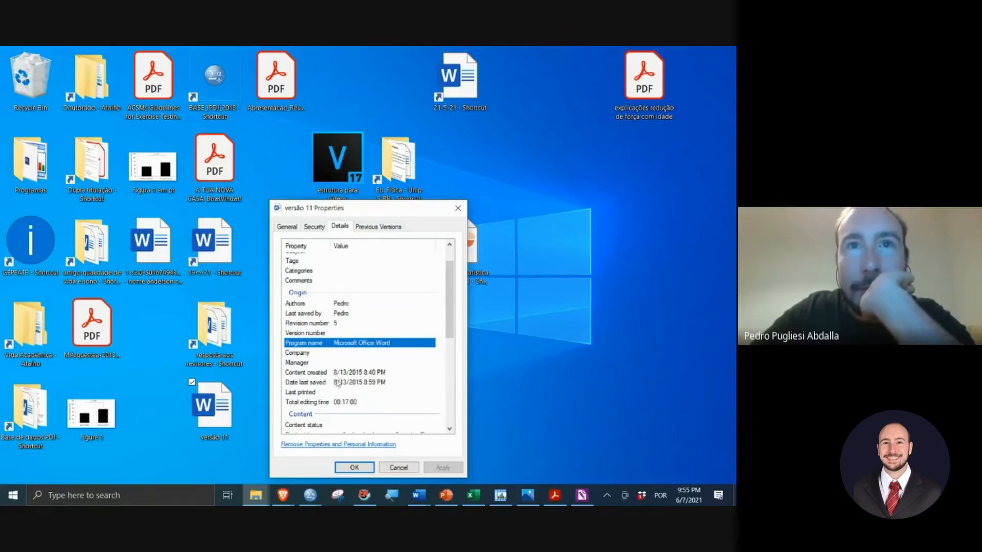
pyautogui.scroll(-1, 372, 389)
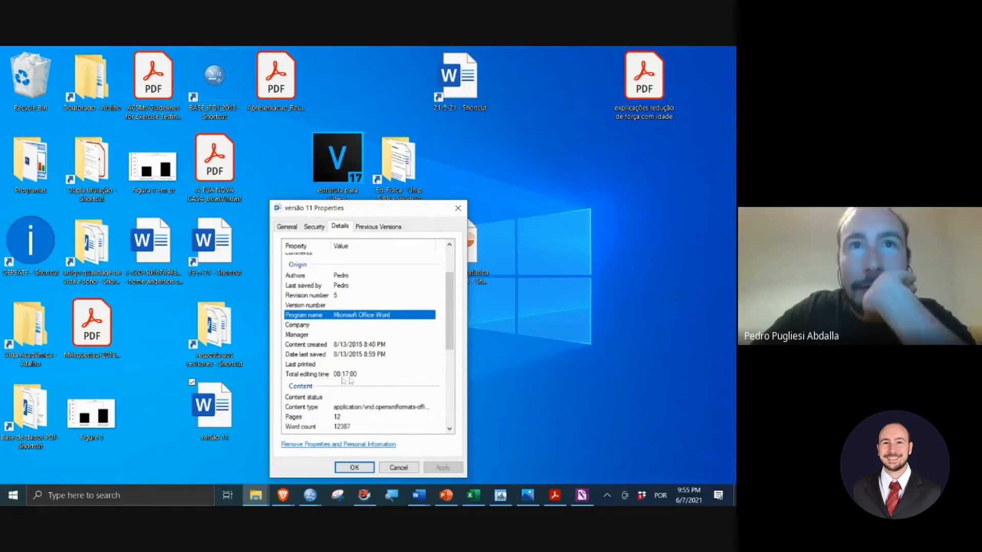
pyautogui.scroll(-4, 356, 383)
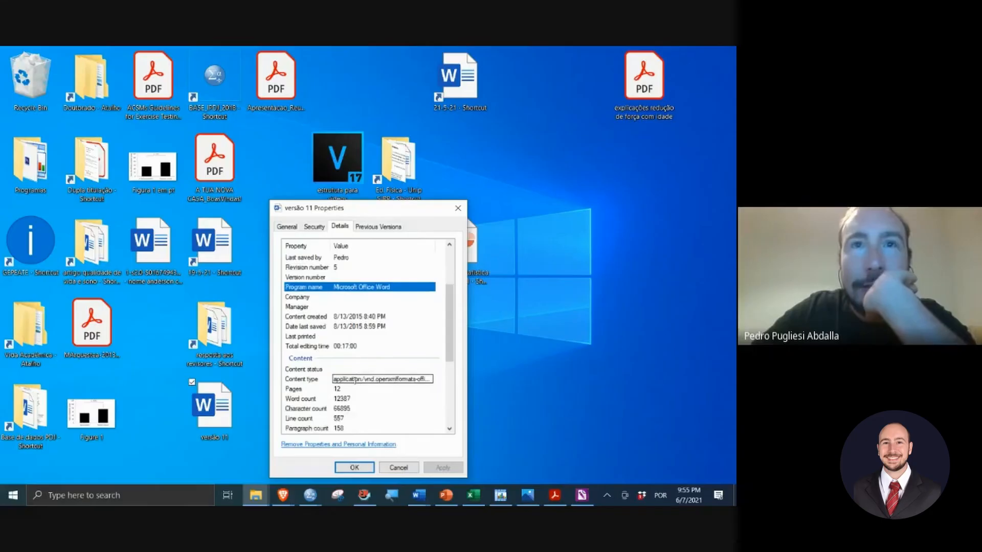
pyautogui.scroll(-2, 353, 396)
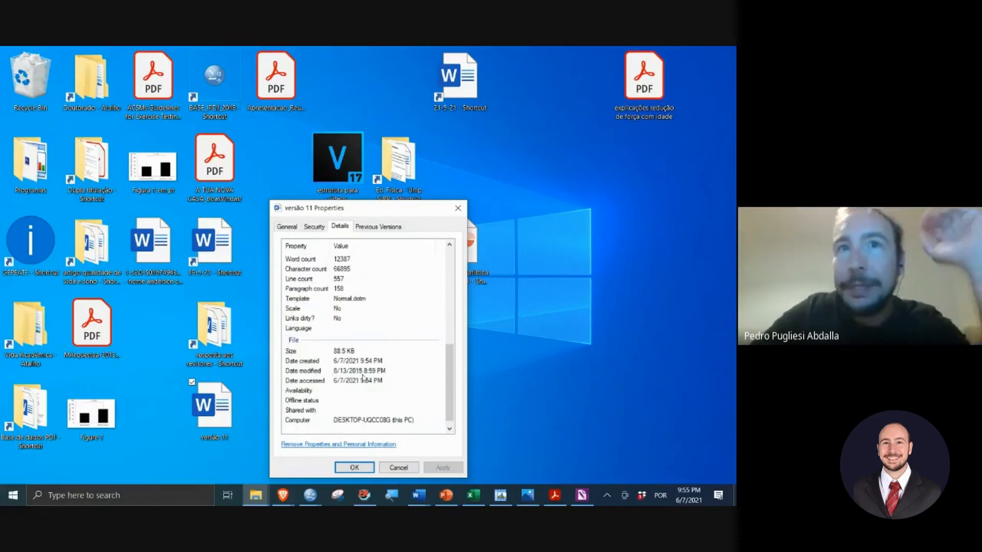
pyautogui.scroll(2, 358, 371)
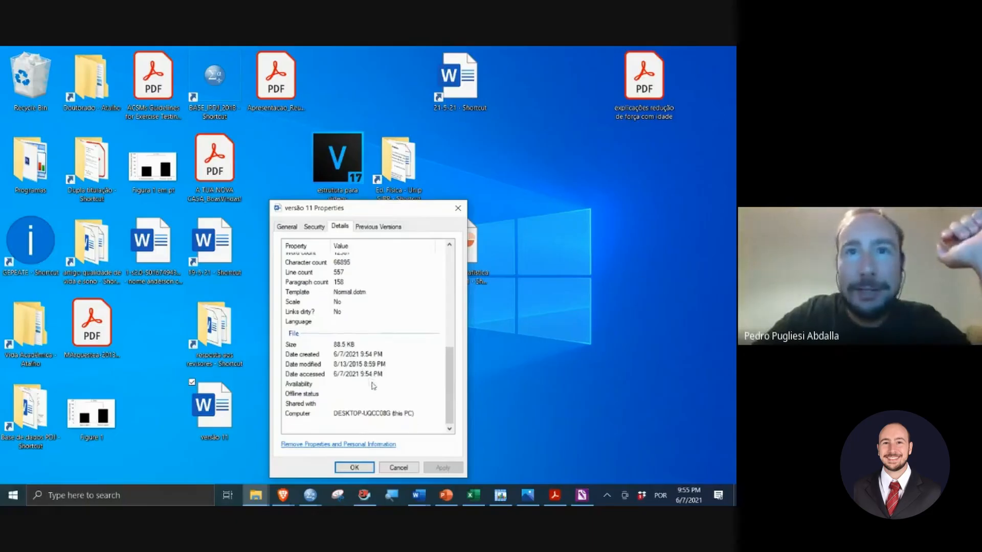
pyautogui.scroll(4, 362, 358)
pyautogui.scroll(-6, 364, 344)
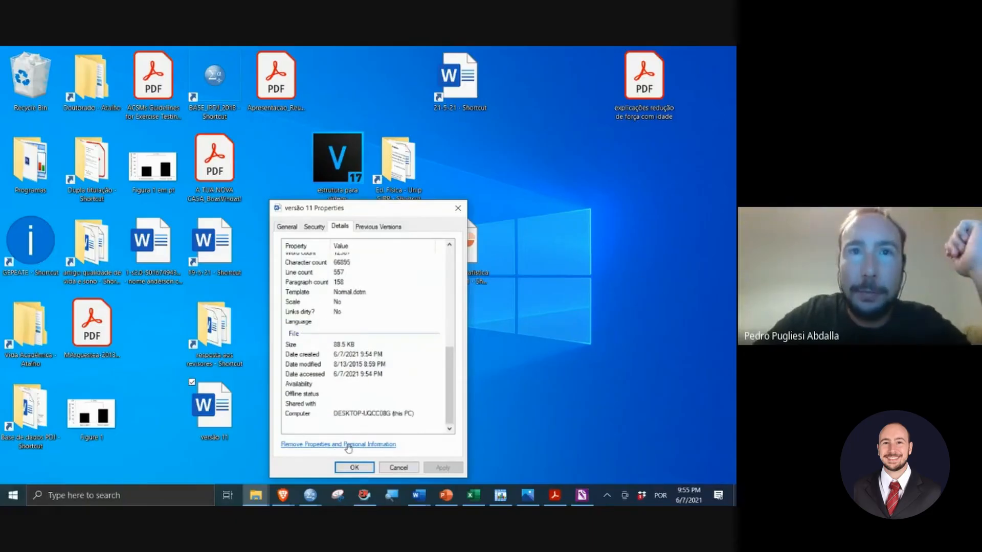
# Step: Create a copy of "versão 11" with all possible properties removed and place it beside the original on the desktop
pyautogui.click(378, 443)
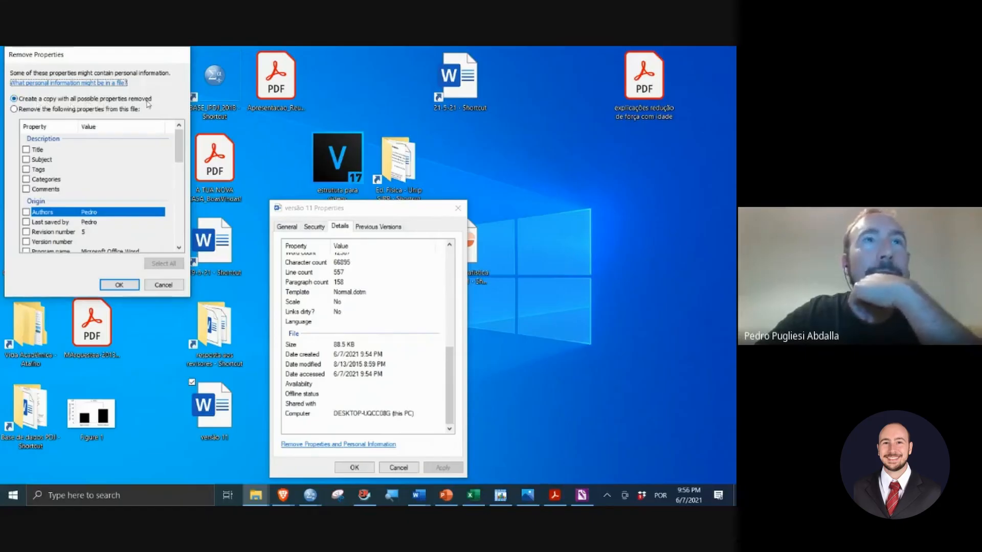
pyautogui.click(120, 286)
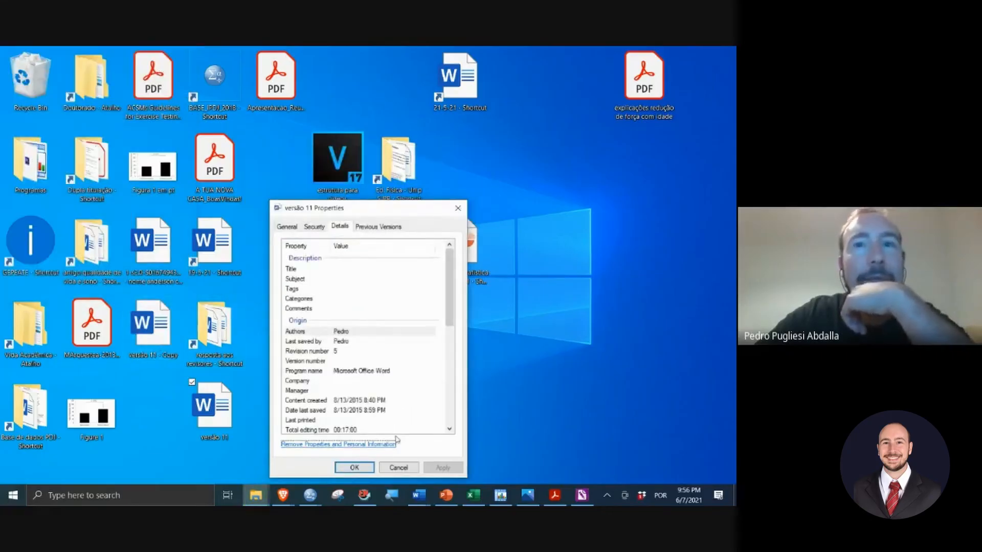
pyautogui.click(354, 468)
pyautogui.moveTo(134, 336); pyautogui.dragTo(257, 421)
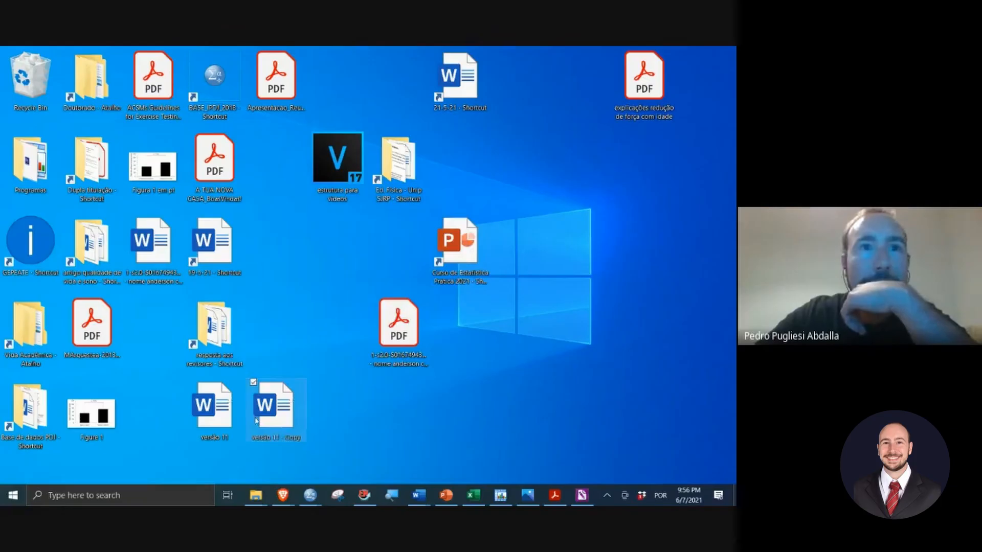
pyautogui.click(241, 454)
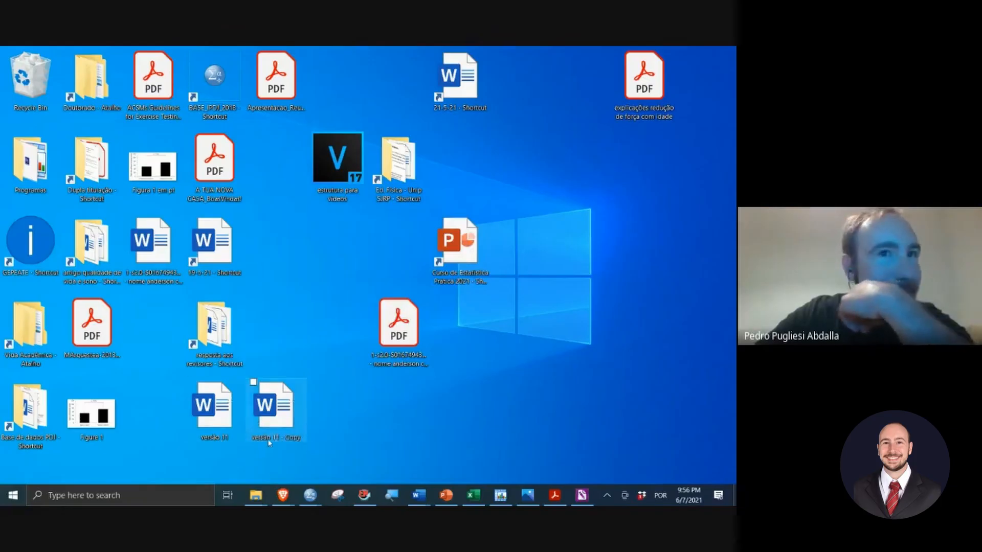
# Step: Open the detailed properties of "versão 11 - Copy" to check its authorship metadata
pyautogui.click(298, 441)
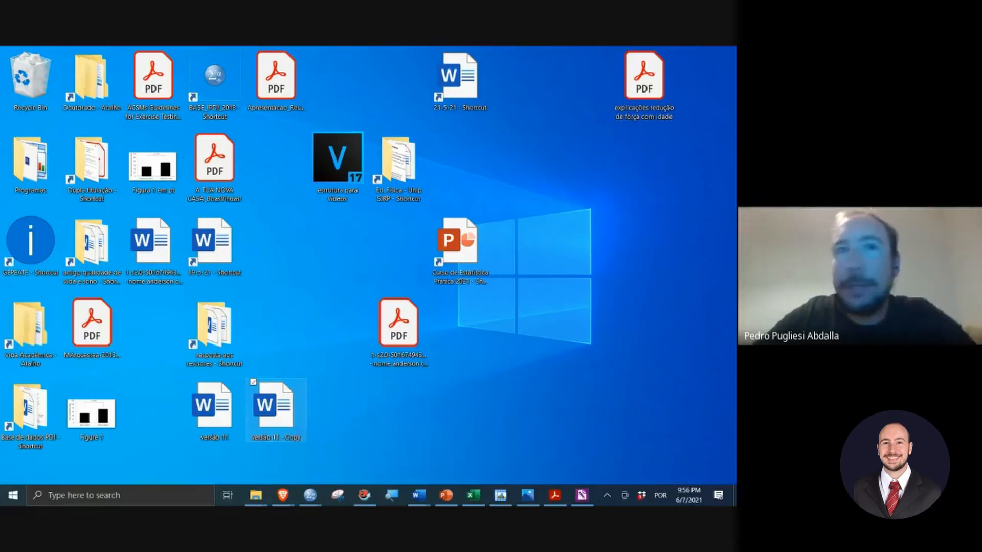
pyautogui.rightClick(298, 439)
pyautogui.click(254, 422)
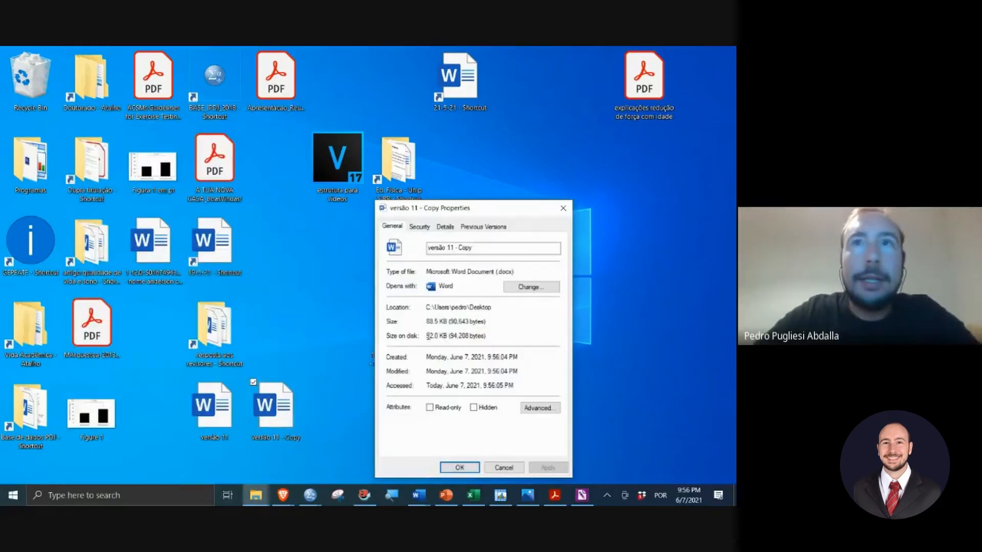
pyautogui.click(418, 228)
pyautogui.click(445, 226)
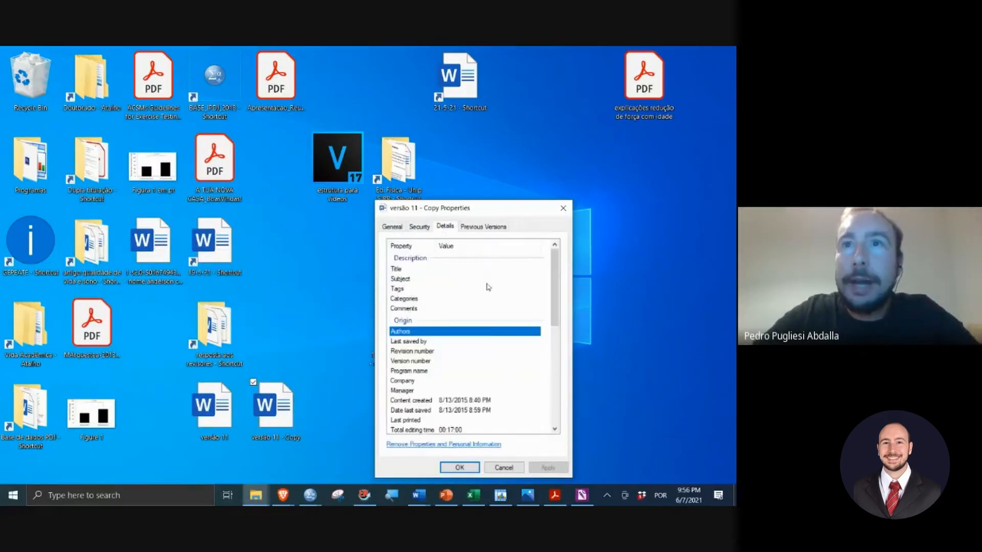
# Step: Examine the origin, date and content metadata of "versão 11 - Copy", and close its properties
pyautogui.scroll(-1, 487, 288)
pyautogui.scroll(-4, 502, 331)
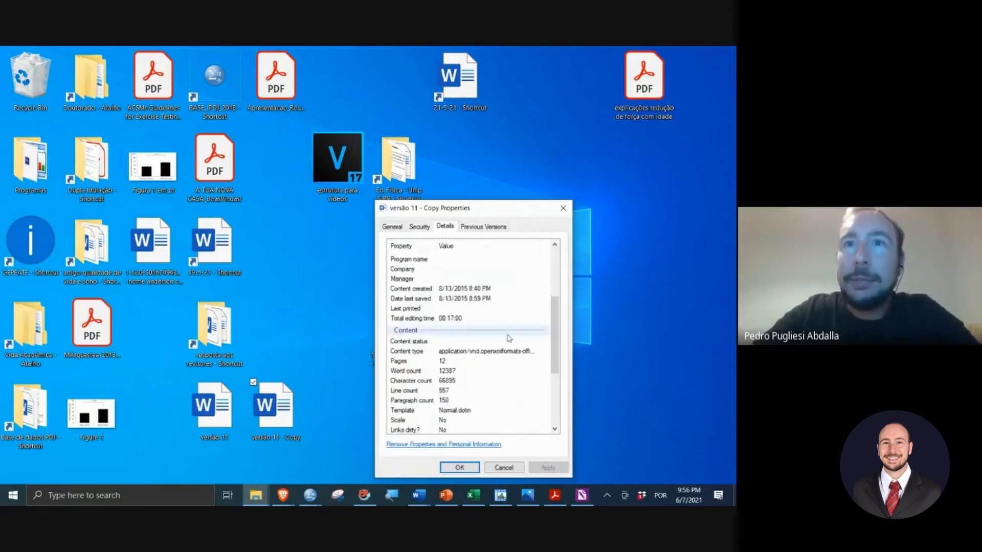
pyautogui.scroll(5, 509, 337)
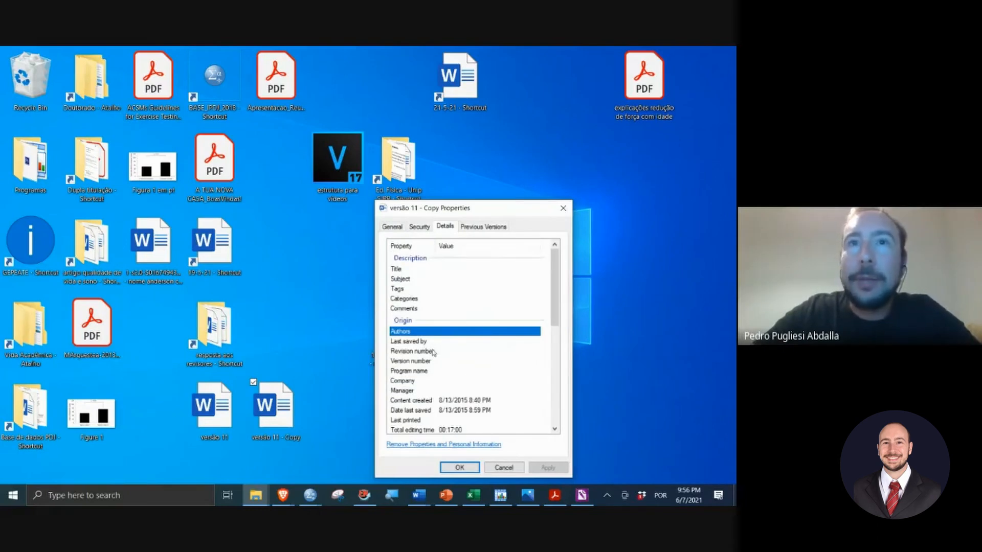
pyautogui.scroll(-2, 436, 351)
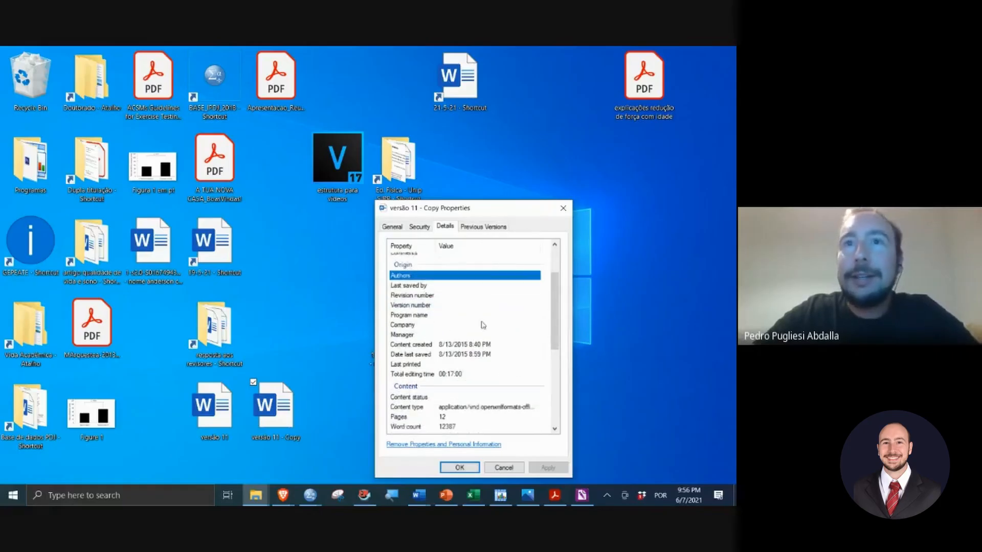
pyautogui.scroll(-1, 483, 325)
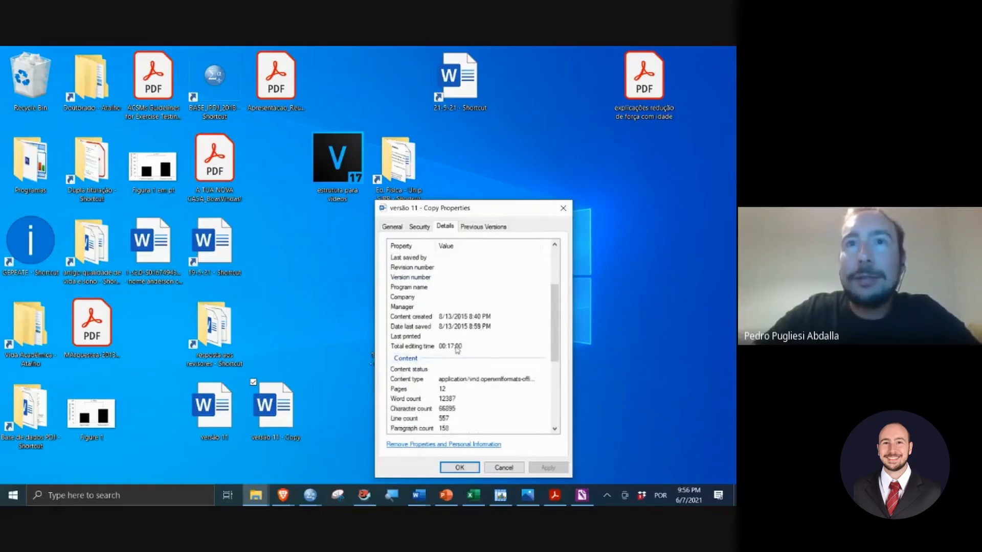
pyautogui.scroll(-3, 457, 350)
pyautogui.scroll(5, 447, 327)
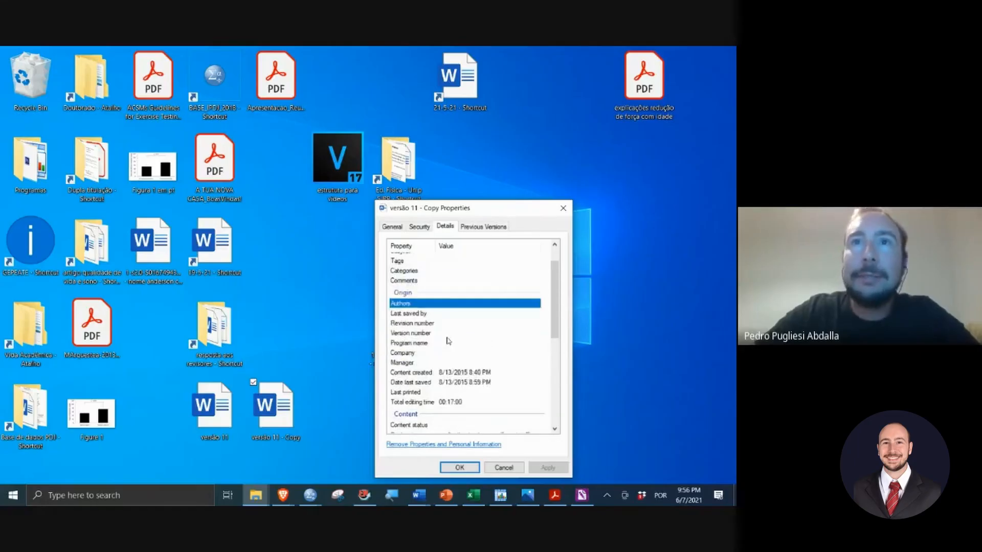
pyautogui.click(566, 210)
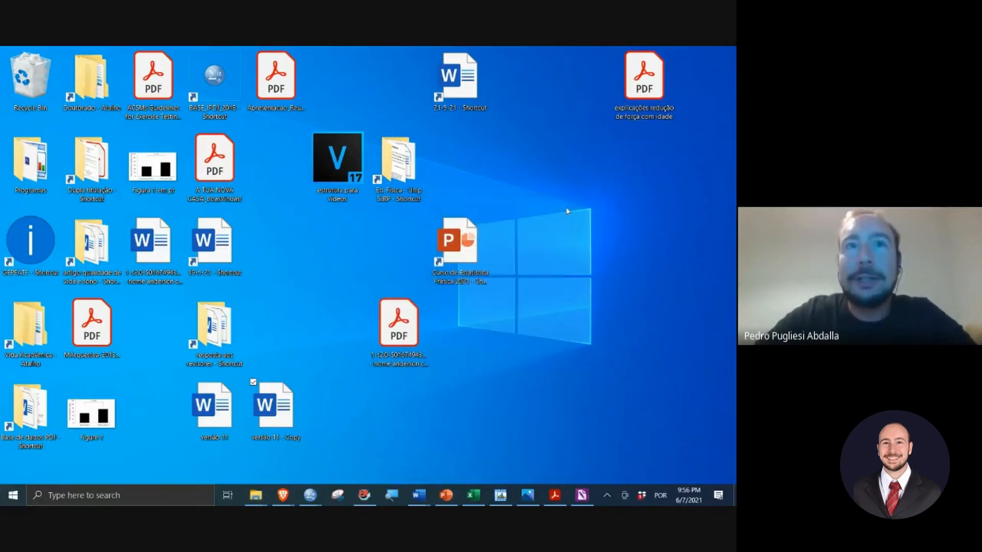
# Step: Open "versão 11 - Copy" in a maximized Word window and check the author names on its review comments throughout the document
pyautogui.doubleClick(299, 434)
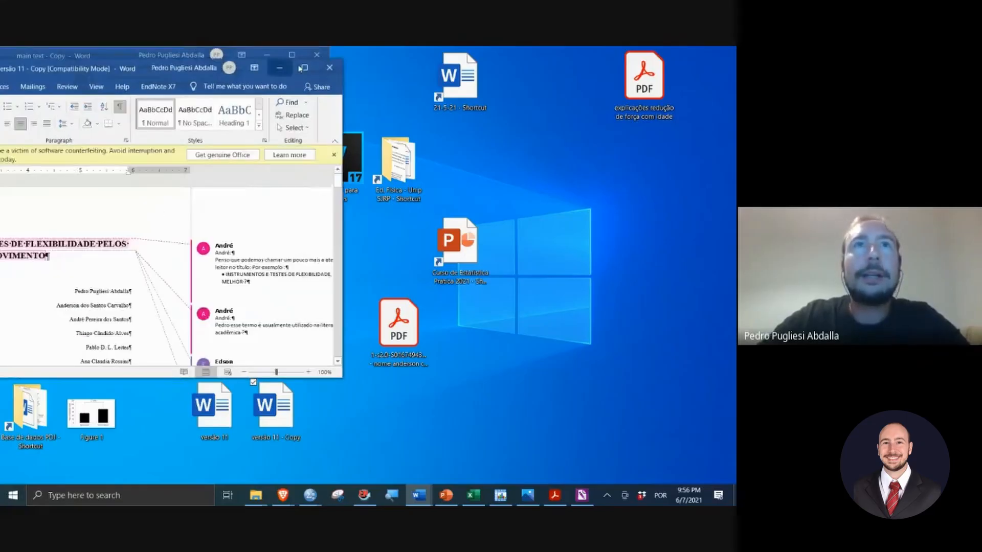
pyautogui.click(302, 68)
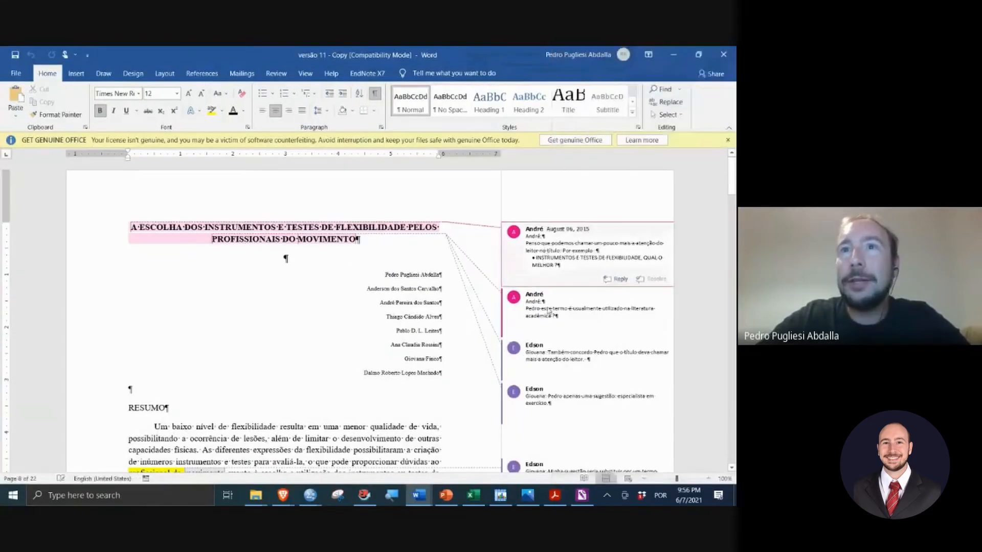
pyautogui.scroll(-1, 548, 311)
pyautogui.scroll(-10, 549, 311)
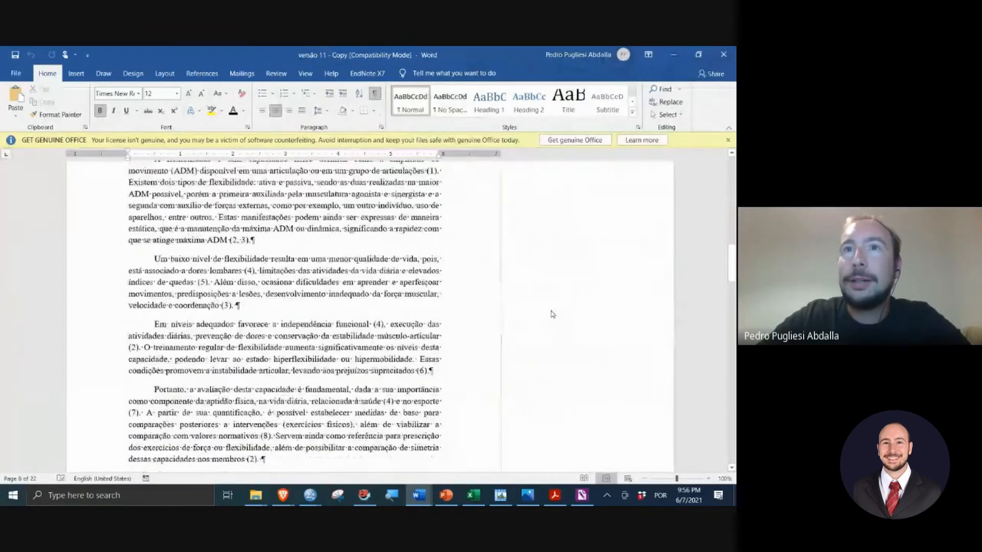
pyautogui.scroll(-10, 550, 206)
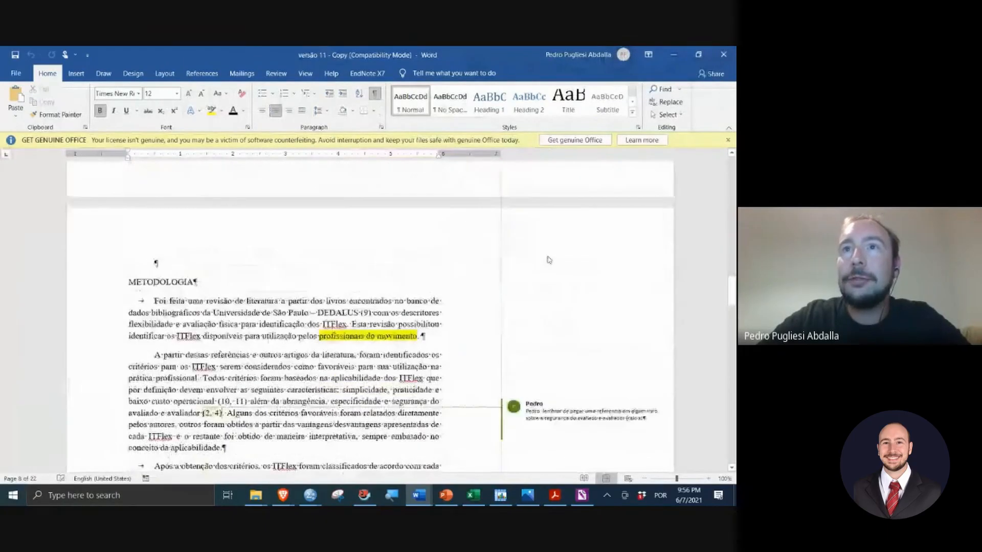
pyautogui.scroll(-10, 539, 297)
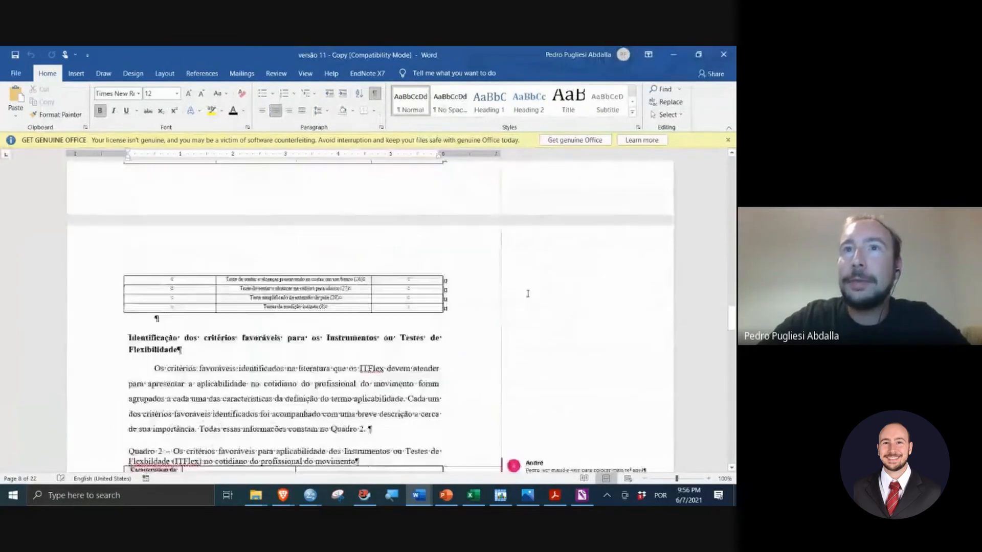
pyautogui.scroll(-10, 547, 337)
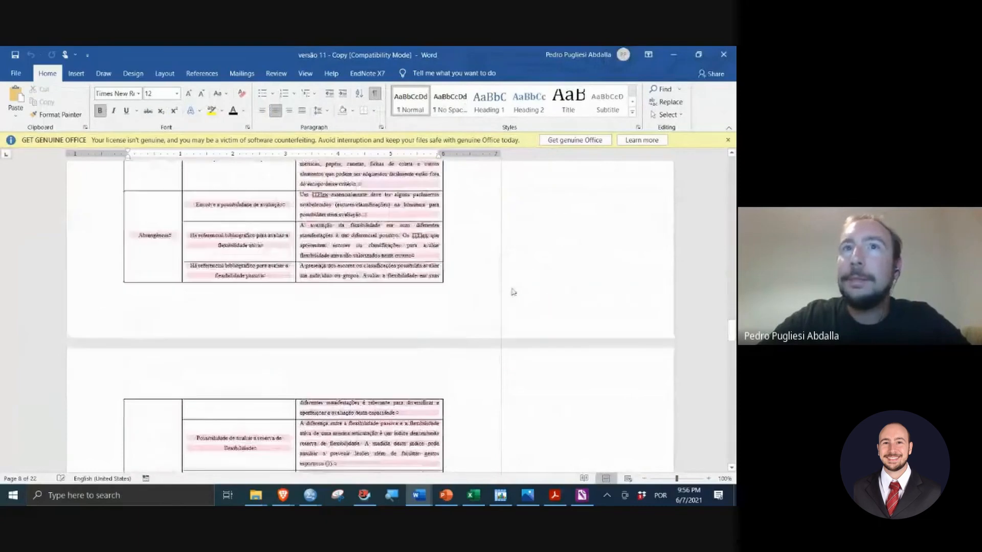
pyautogui.moveTo(736, 354); pyautogui.dragTo(734, 174)
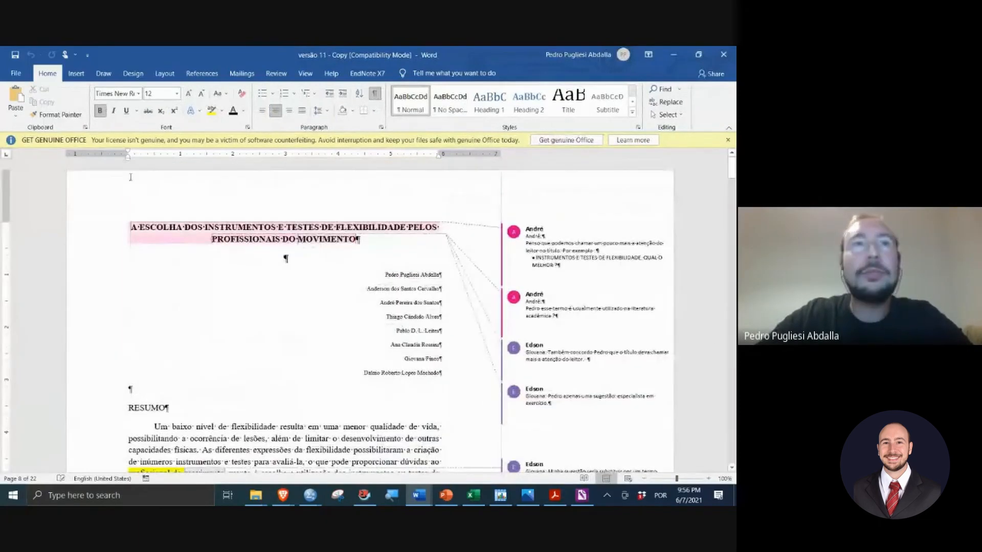
pyautogui.click(16, 74)
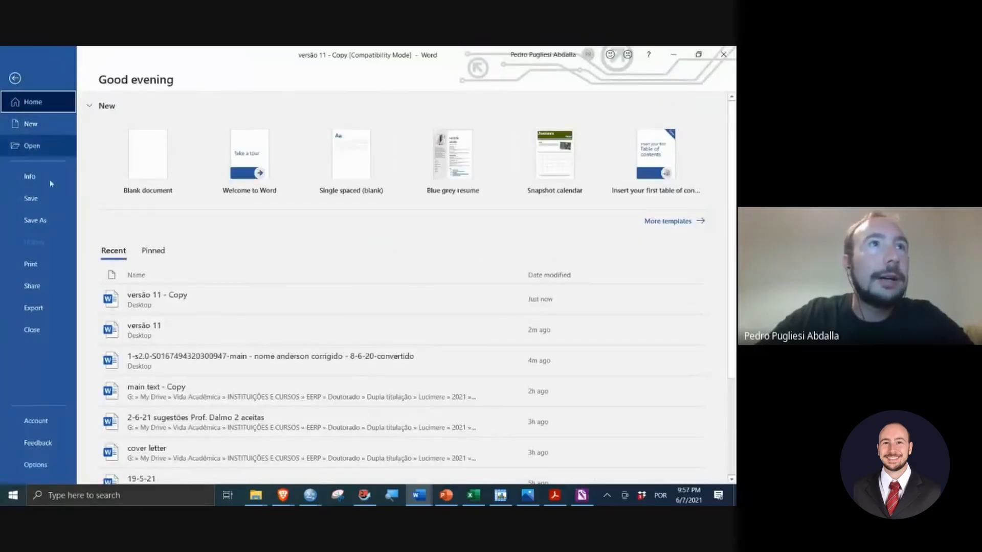
pyautogui.click(37, 468)
pyautogui.click(35, 465)
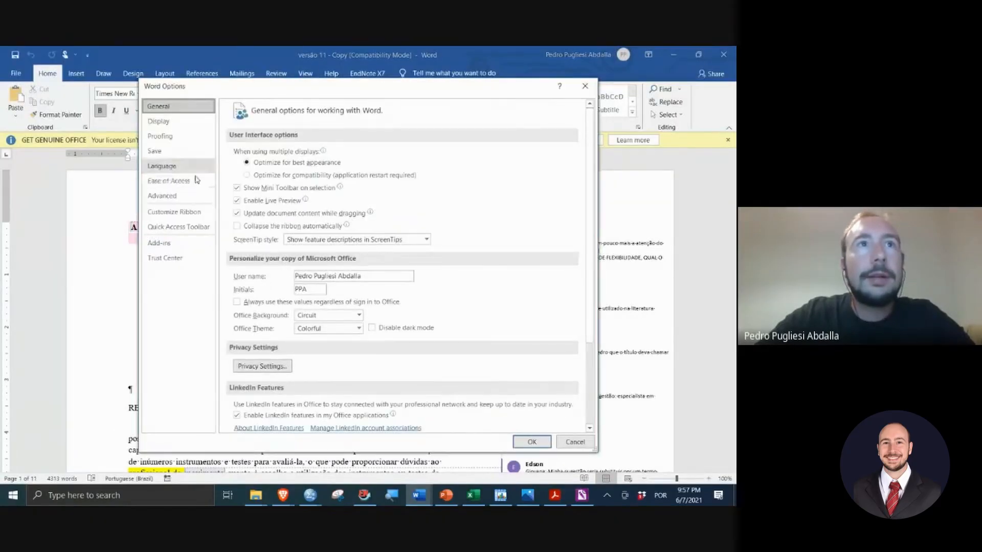
pyautogui.click(585, 86)
# Step: Open the Document Inspector for "versão 11 - Copy"
pyautogui.click(16, 73)
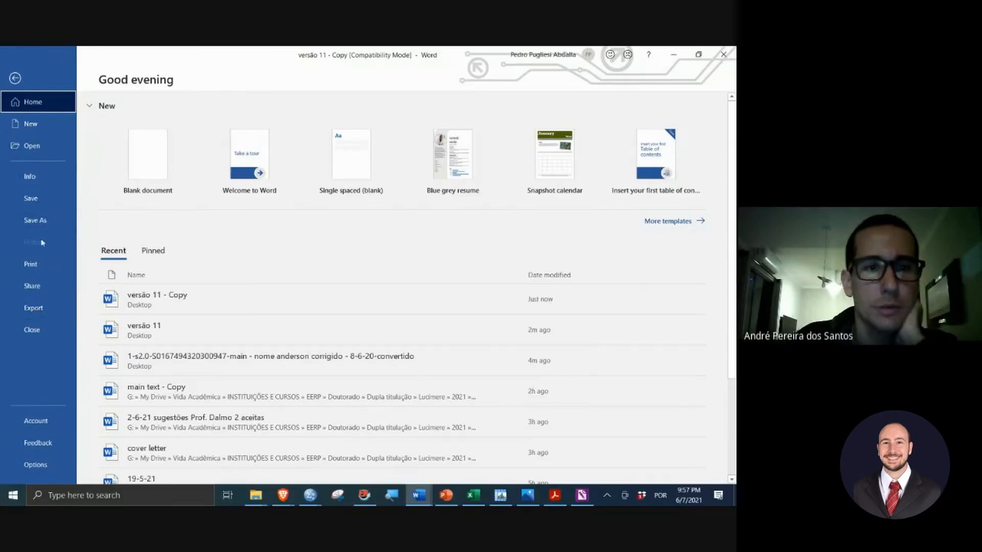
pyautogui.click(30, 178)
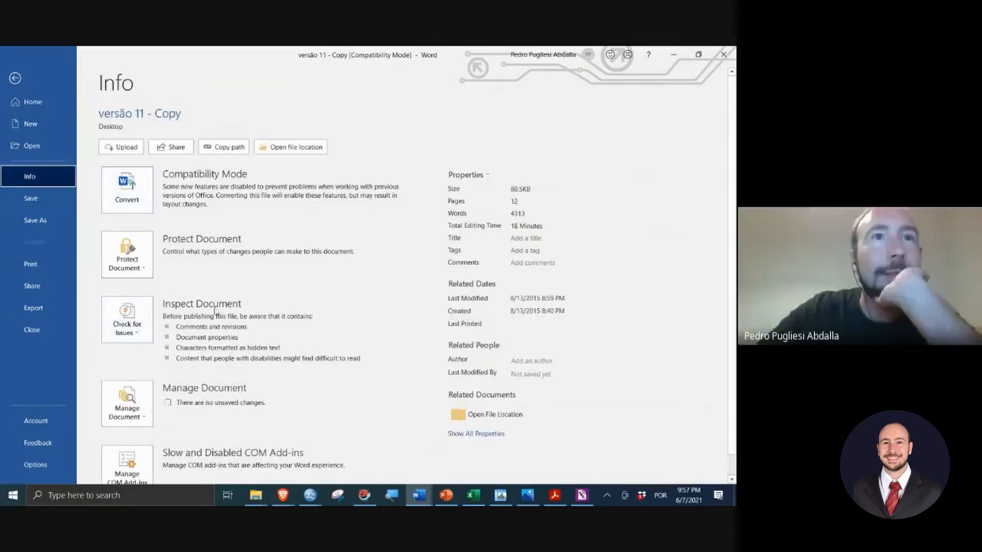
pyautogui.click(137, 330)
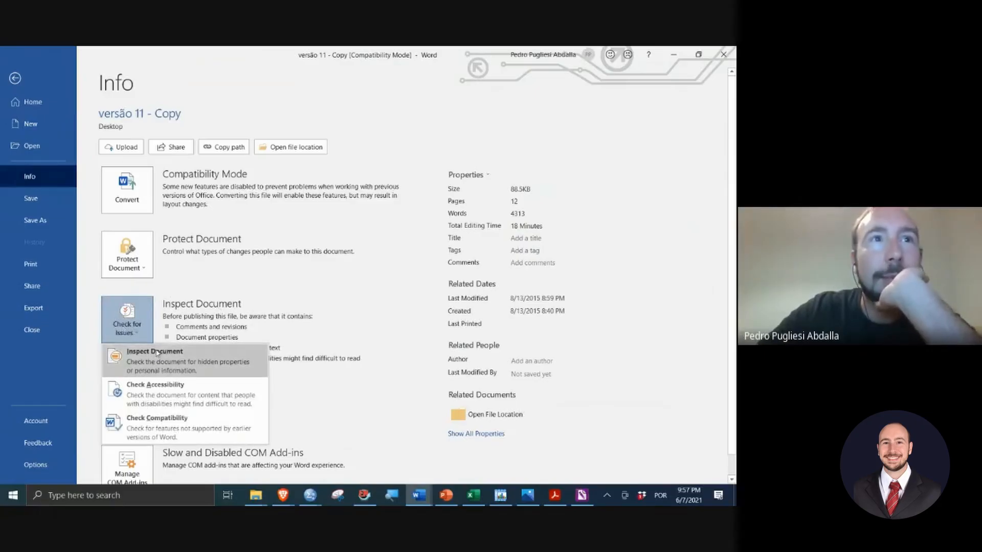
pyautogui.click(171, 362)
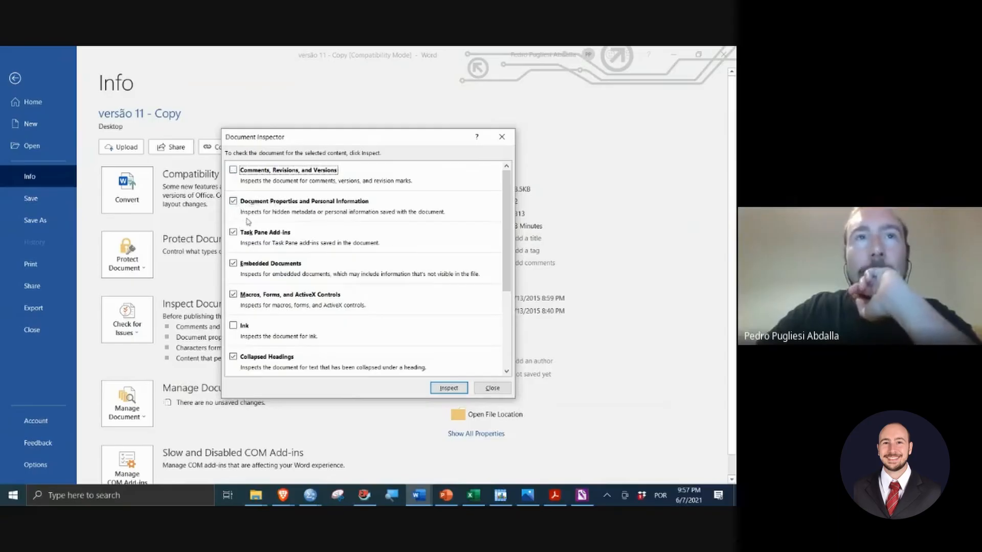
# Step: Restrict the inspection to Document Properties and Personal Information by excluding every other content category
pyautogui.click(233, 233)
pyautogui.click(234, 264)
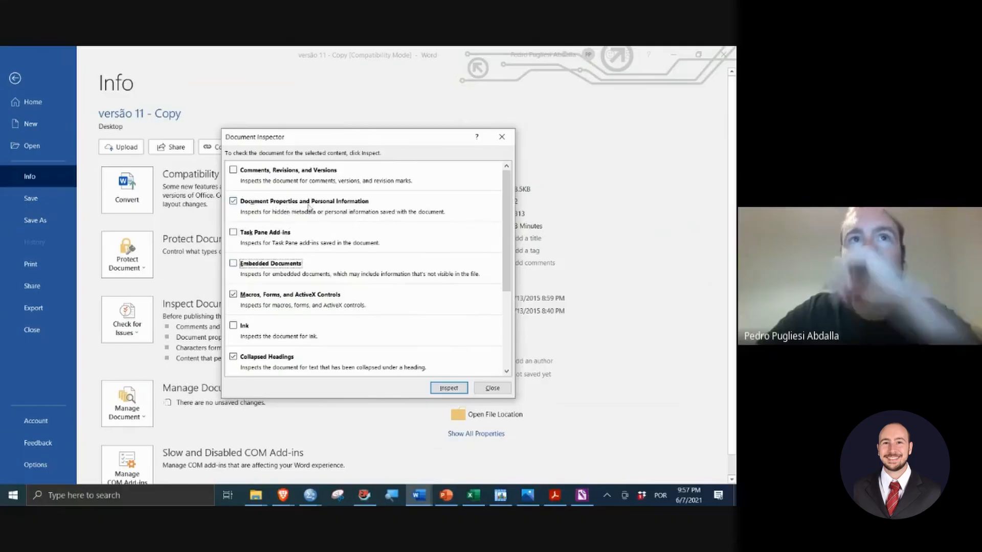
pyautogui.click(233, 295)
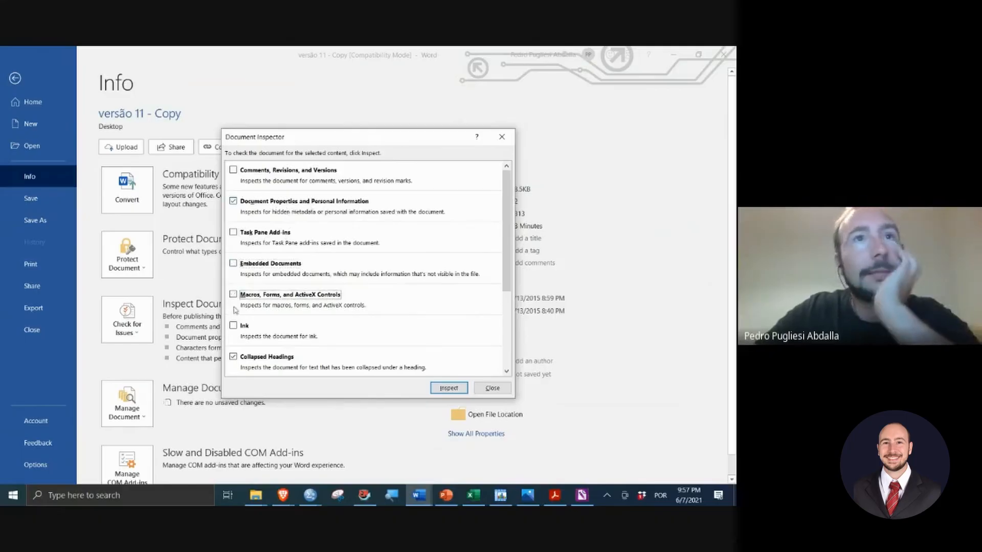
pyautogui.click(233, 356)
pyautogui.scroll(-3, 274, 322)
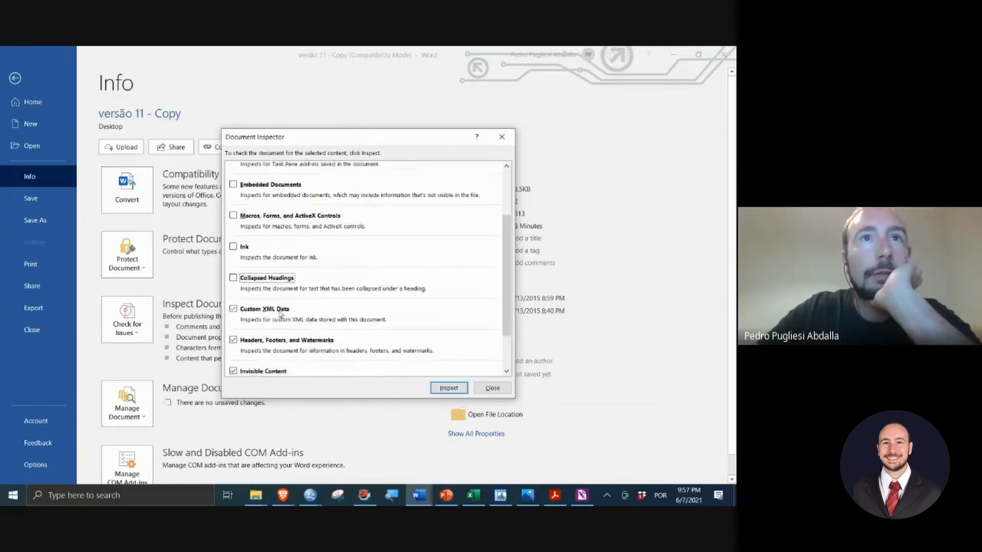
pyautogui.click(233, 309)
pyautogui.click(233, 340)
pyautogui.click(233, 371)
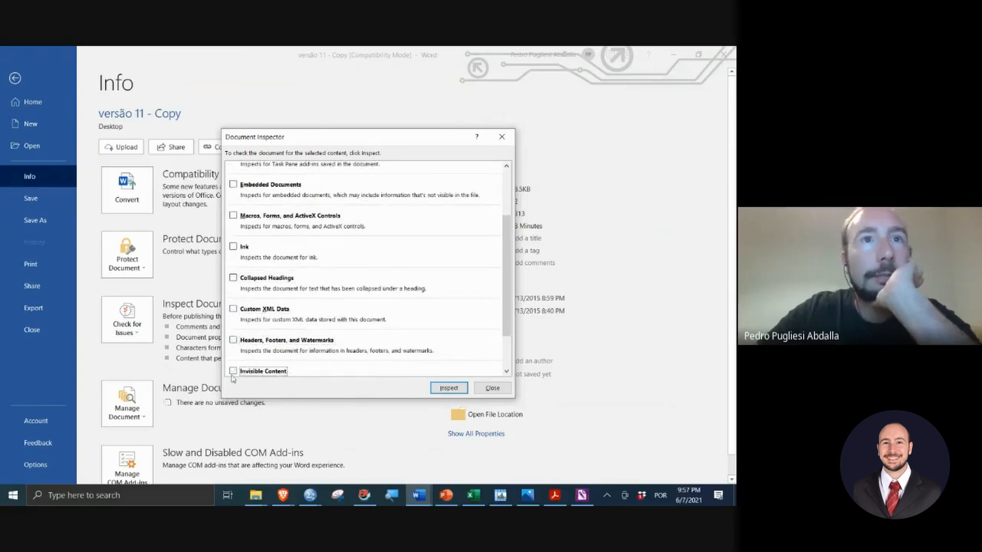
pyautogui.scroll(-2, 261, 358)
pyautogui.click(234, 355)
pyautogui.scroll(5, 327, 317)
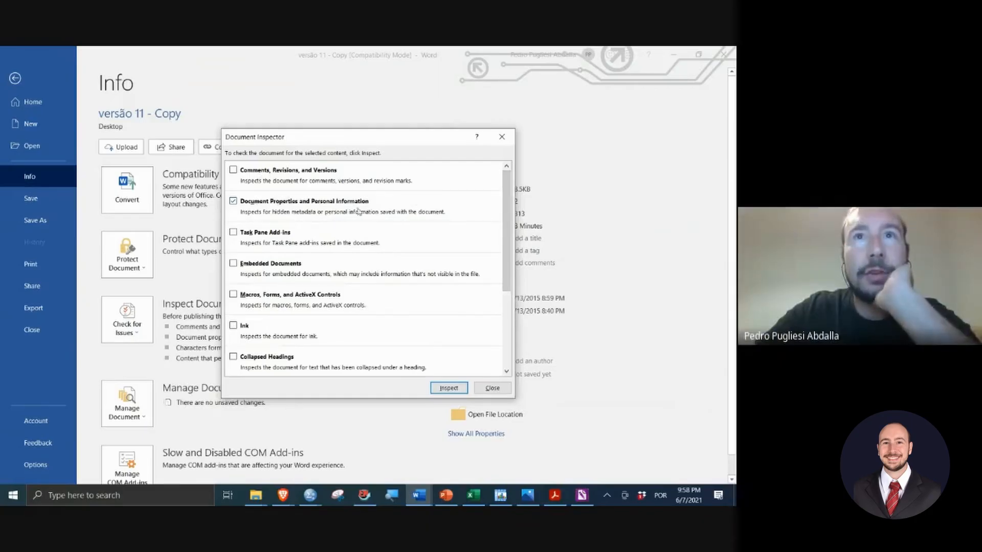
# Step: Inspect the document, remove all document properties and personal information, and close the Document Inspector
pyautogui.click(457, 393)
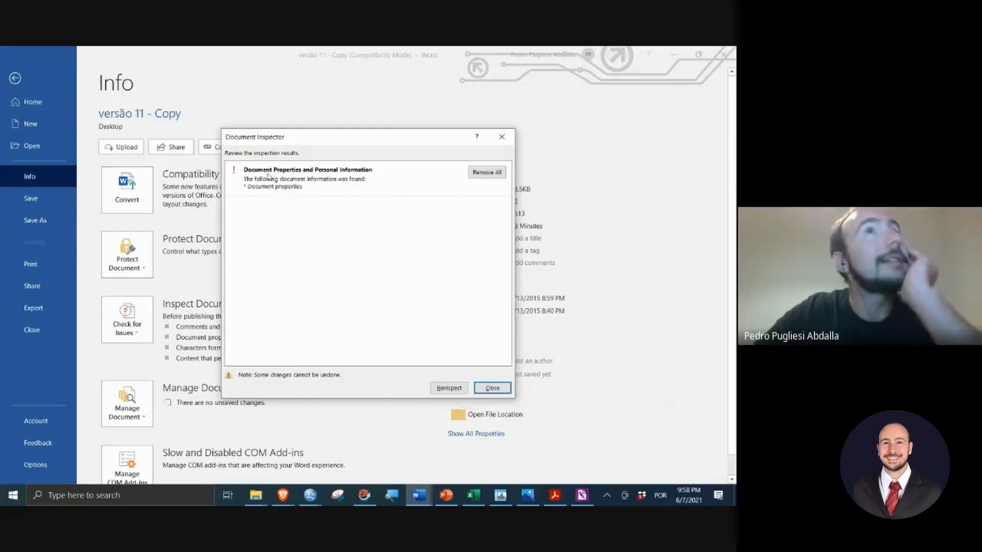
pyautogui.click(482, 174)
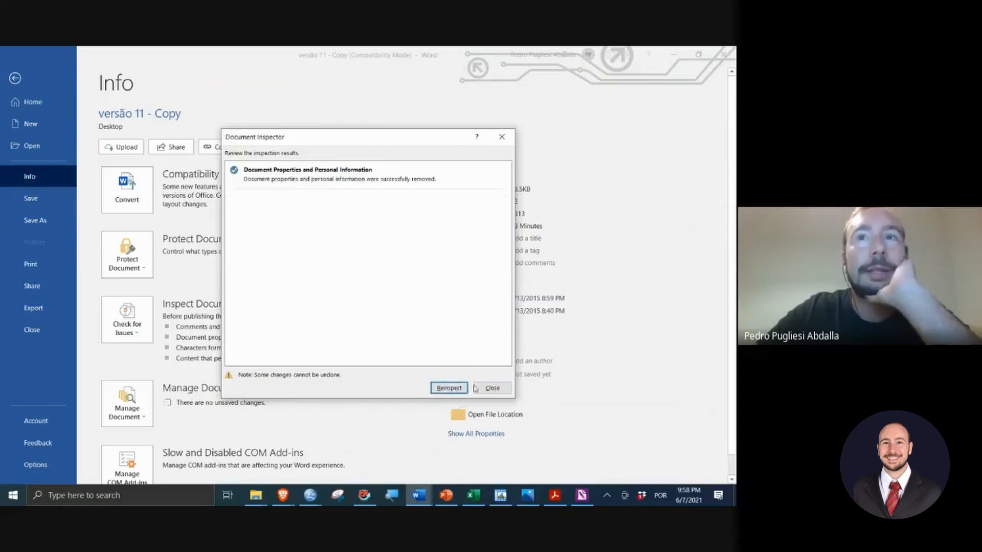
pyautogui.click(496, 388)
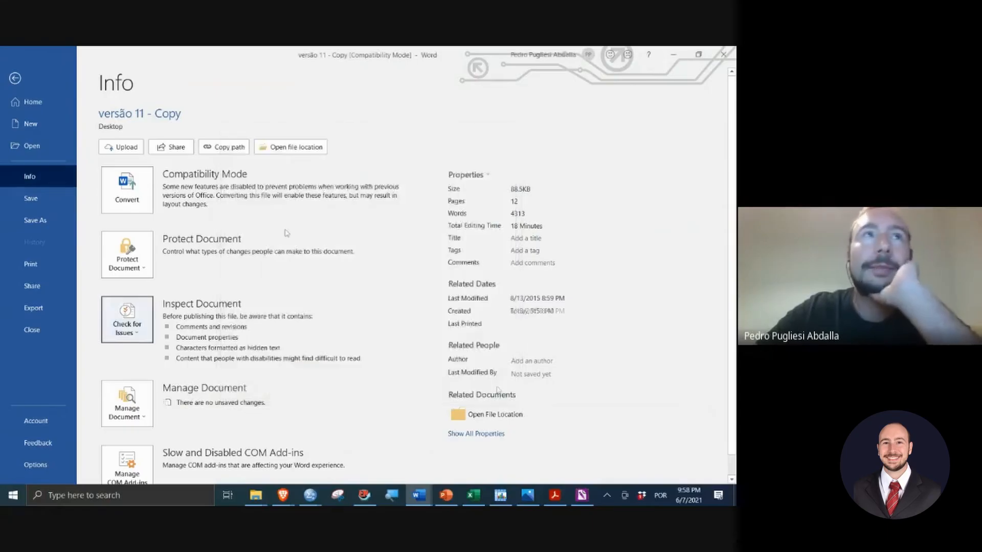
# Step: Return to the document text and save the file to apply the anonymization to the comments
pyautogui.click(14, 79)
pyautogui.scroll(-1, 517, 241)
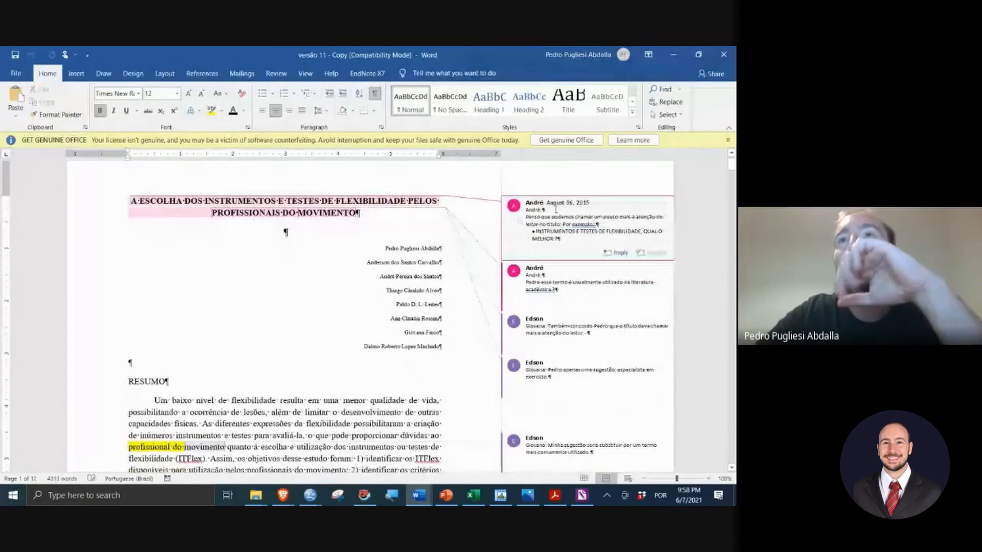
pyautogui.click(14, 56)
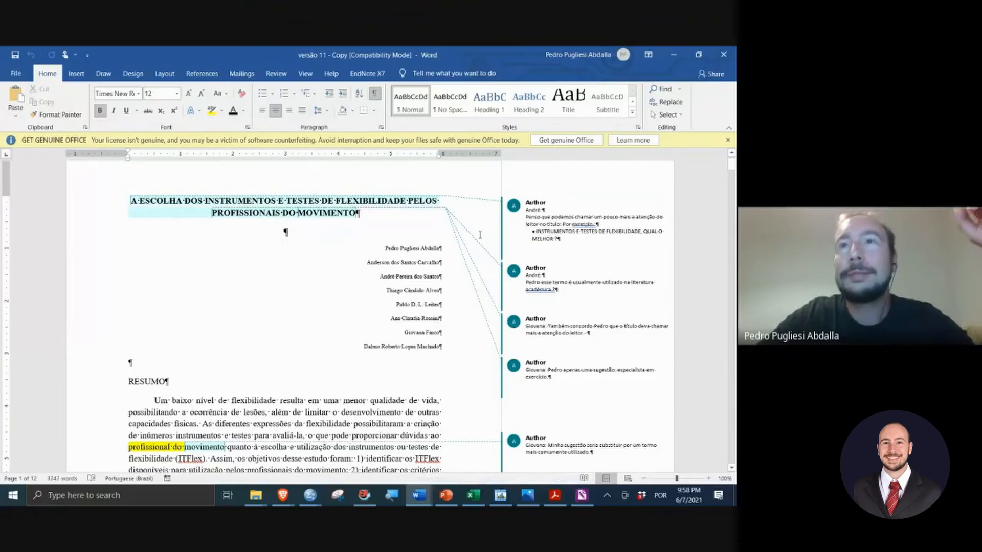
# Step: Check the author labels of the title's comments and mark the reviewer names written inside the comment texts
pyautogui.scroll(-1, 541, 235)
pyautogui.scroll(-2, 541, 234)
pyautogui.scroll(4, 520, 195)
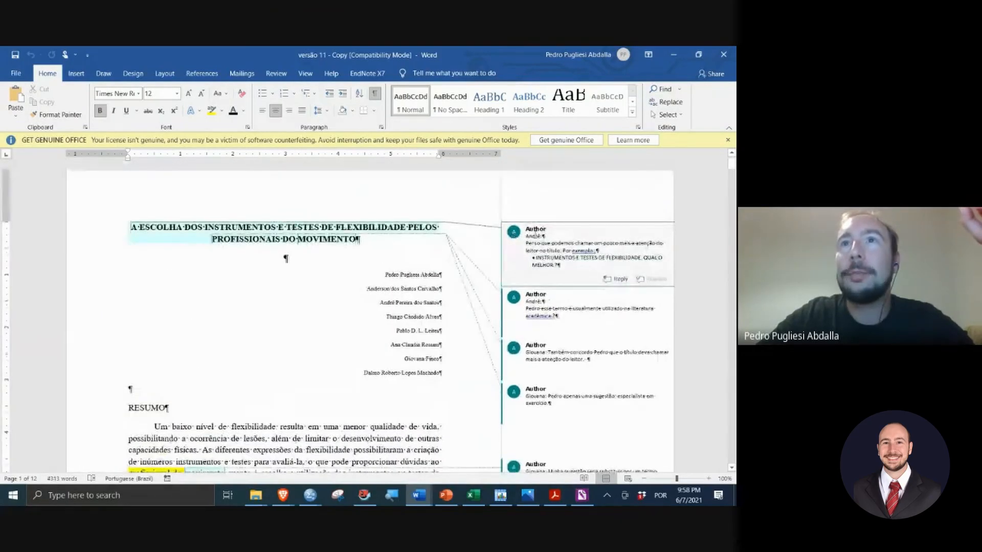
pyautogui.click(535, 236)
pyautogui.click(535, 238)
pyautogui.tripleClick(534, 239)
pyautogui.click(534, 239)
pyautogui.tripleClick(533, 239)
pyautogui.tripleClick(538, 302)
pyautogui.doubleClick(535, 352)
pyautogui.click(530, 234)
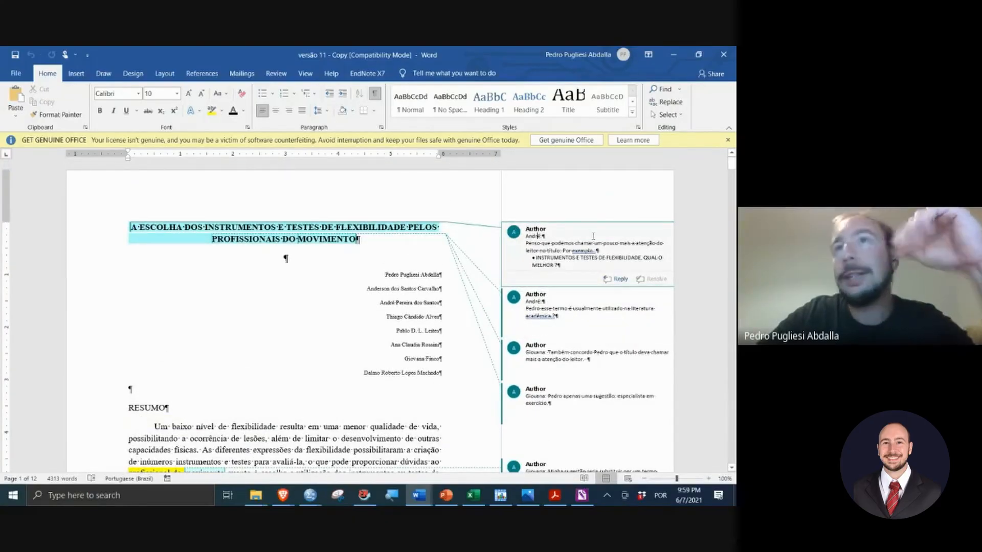
# Step: Examine the comments from the title down to the abstract for remaining reviewer names
pyautogui.scroll(-1, 536, 231)
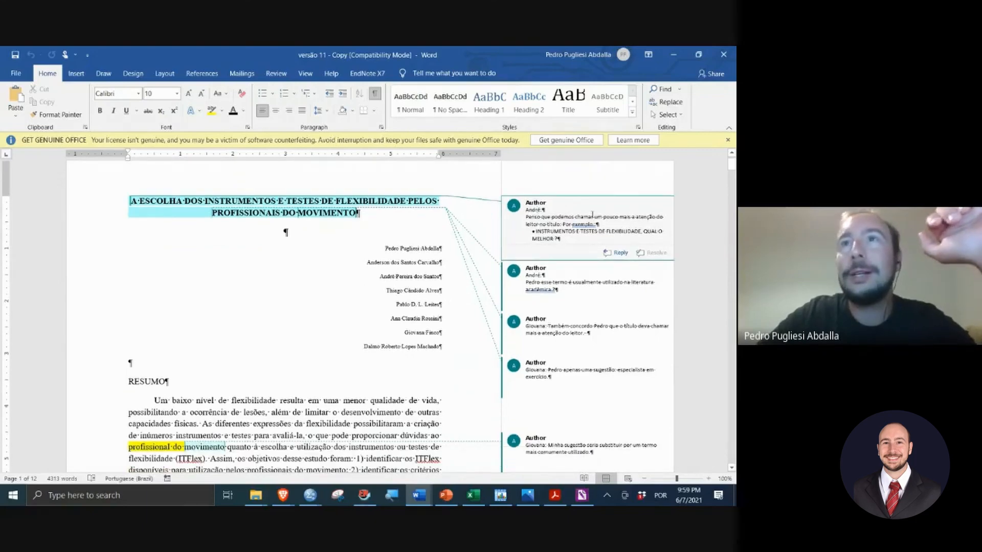
pyautogui.scroll(-1, 593, 230)
pyautogui.scroll(1, 593, 230)
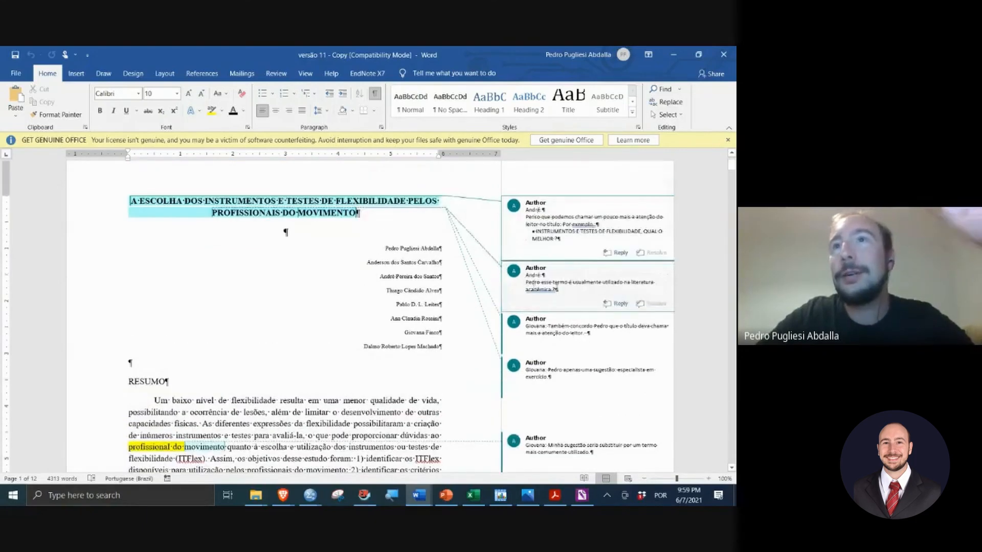
pyautogui.scroll(-2, 579, 269)
pyautogui.scroll(-1, 567, 285)
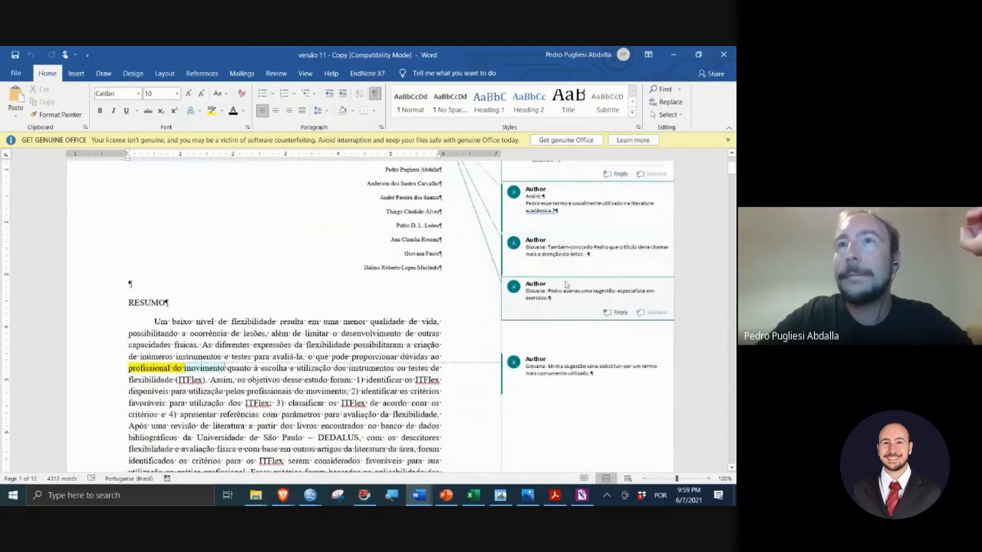
pyautogui.scroll(-2, 544, 290)
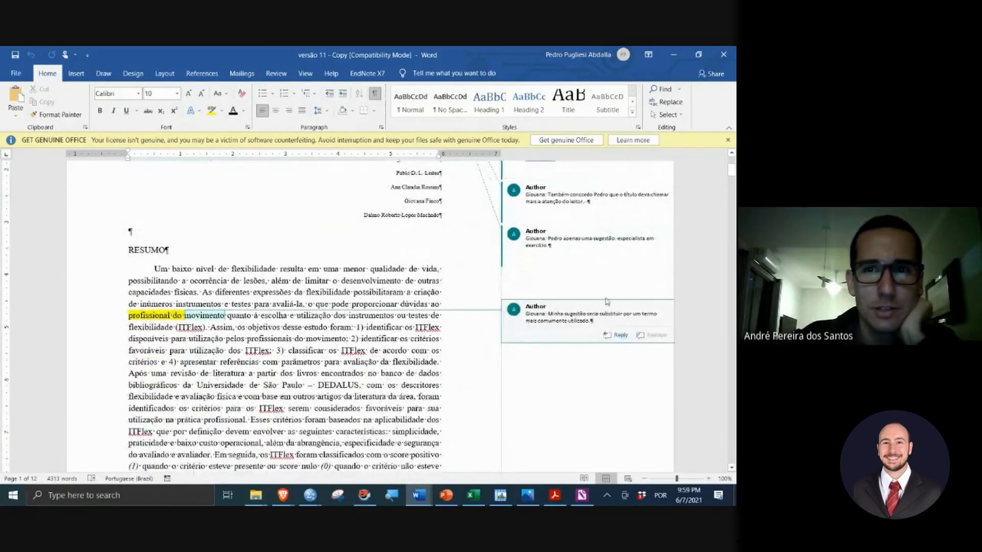
# Step: Examine the author labels of the remaining comments from the abstract through the tables to the reference list
pyautogui.scroll(-2, 610, 284)
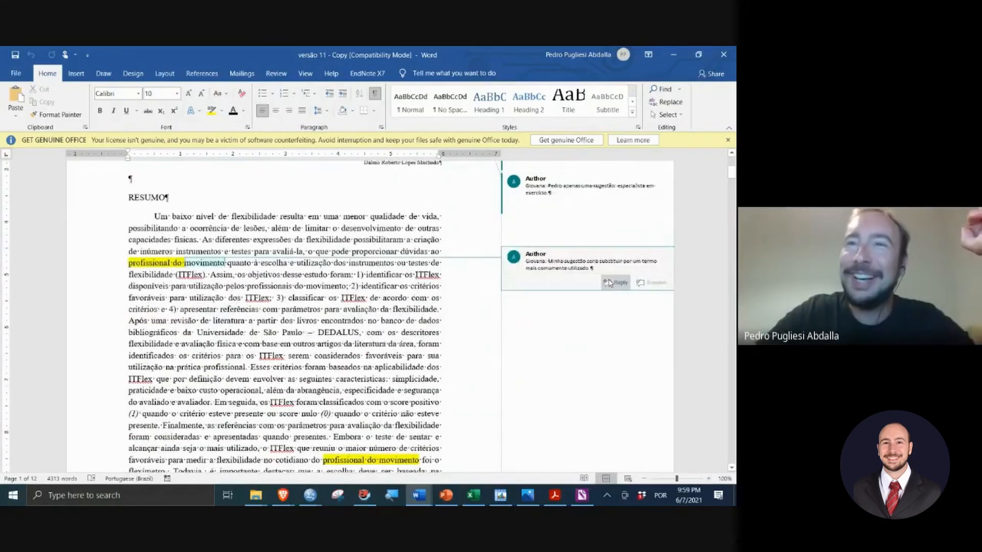
pyautogui.scroll(-20, 567, 288)
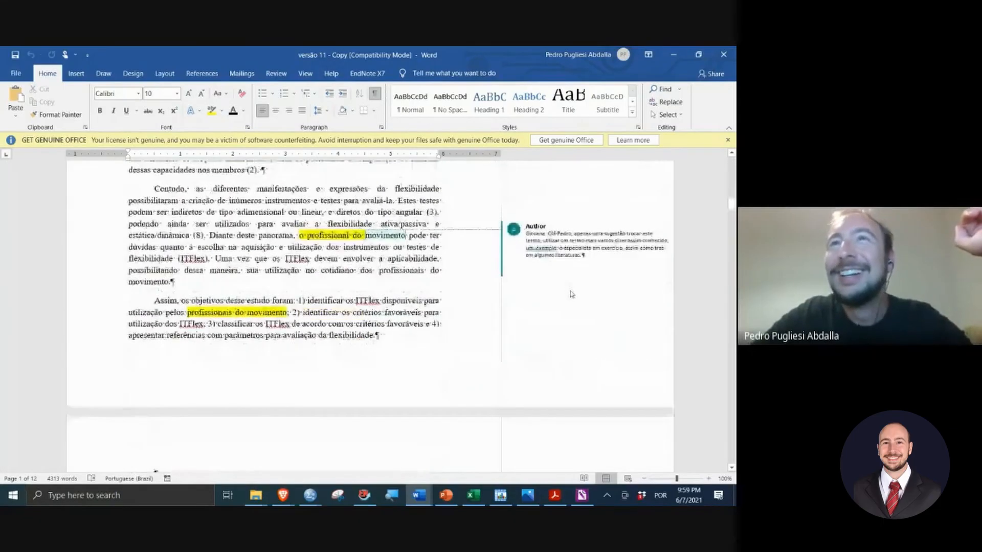
pyautogui.scroll(-15, 573, 286)
pyautogui.scroll(-15, 576, 266)
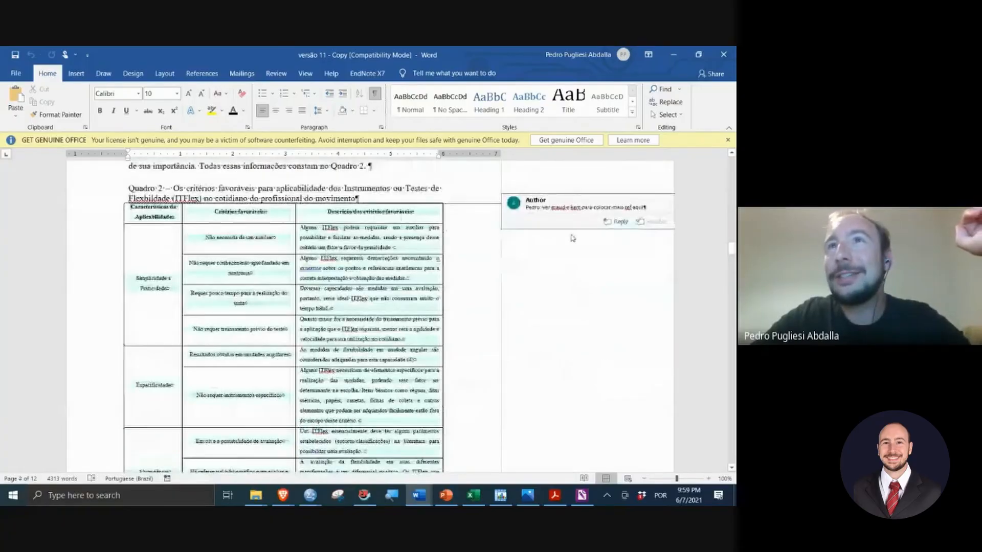
pyautogui.scroll(-15, 572, 238)
pyautogui.scroll(-15, 534, 271)
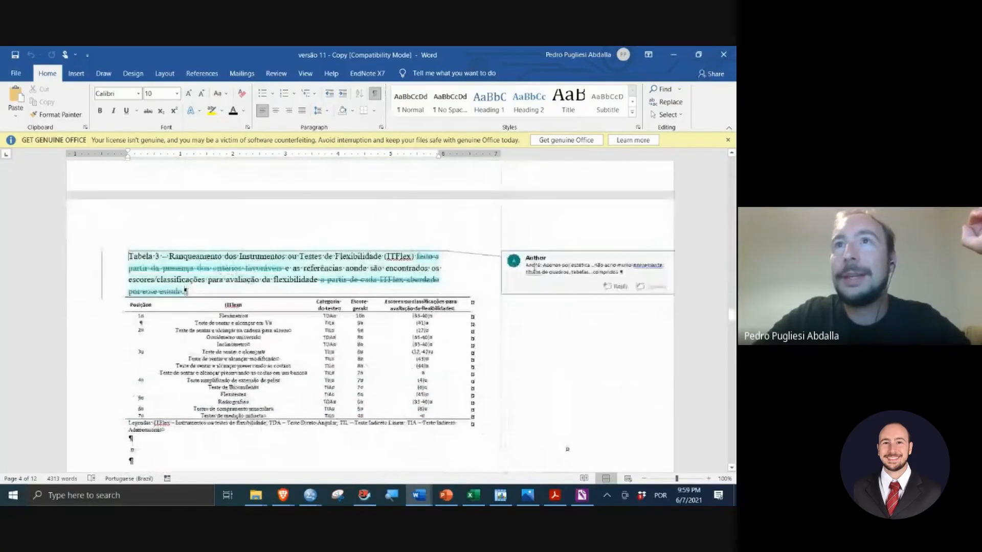
pyautogui.scroll(-15, 534, 271)
pyautogui.scroll(-15, 530, 301)
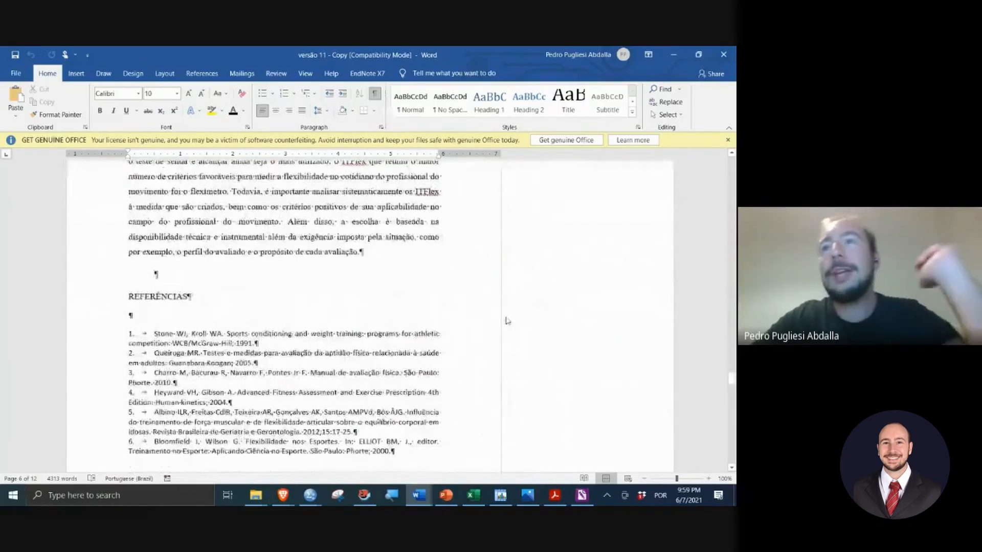
pyautogui.scroll(-5, 506, 321)
pyautogui.scroll(1, 110, 164)
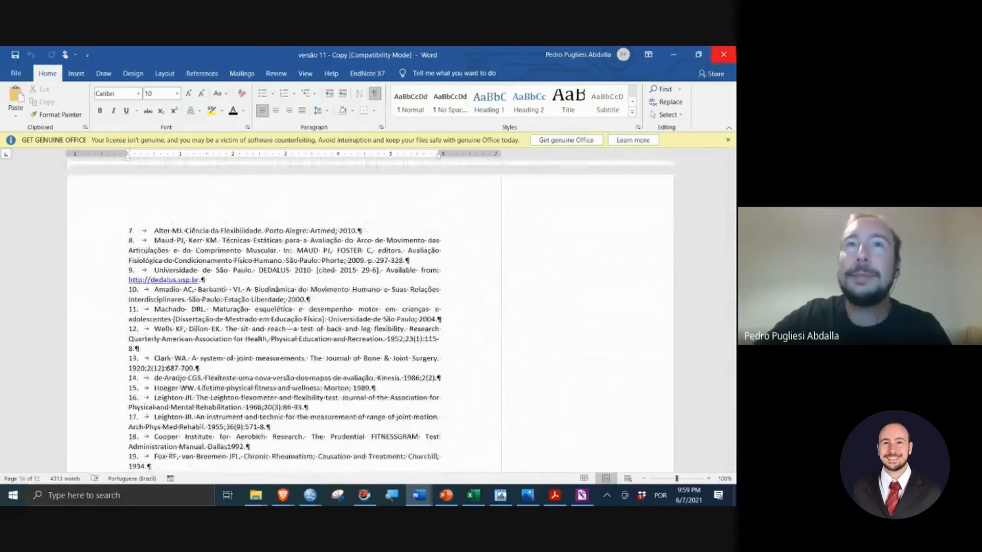
# Step: Close the anonymized "versão 11 - Copy" document, minimize the "main text - Copy" window and switch to the course presentation in PowerPoint
pyautogui.click(723, 54)
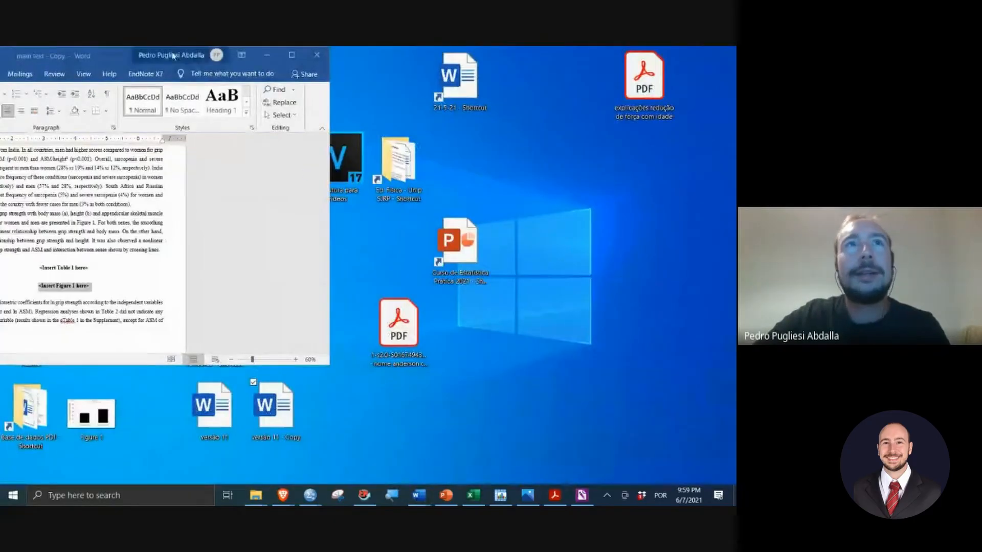
pyautogui.moveTo(109, 52); pyautogui.dragTo(232, 95)
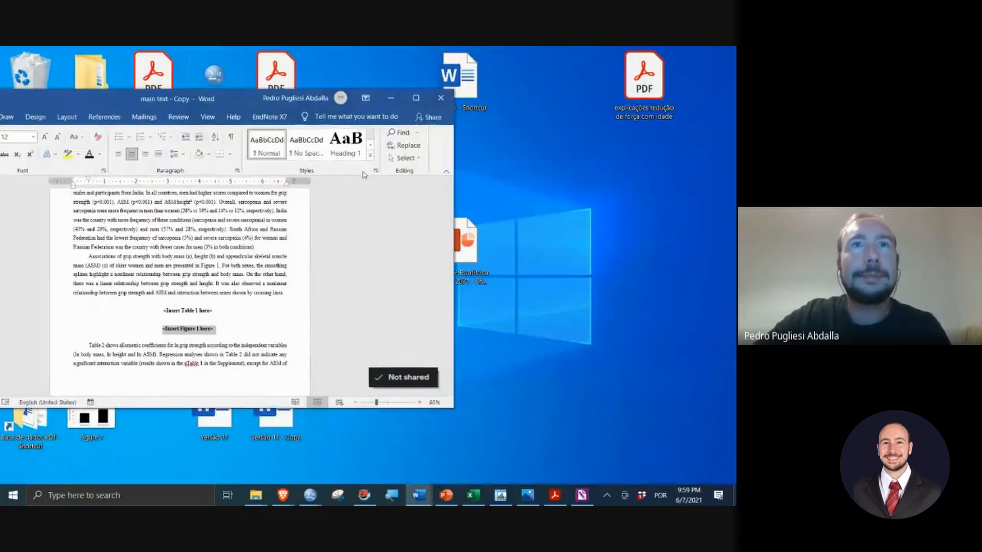
pyautogui.click(390, 98)
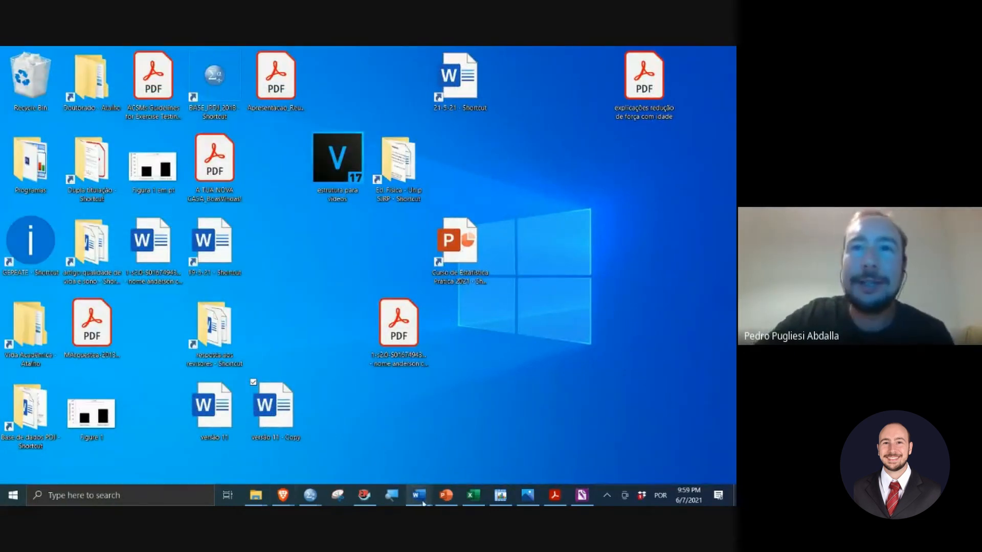
pyautogui.click(446, 495)
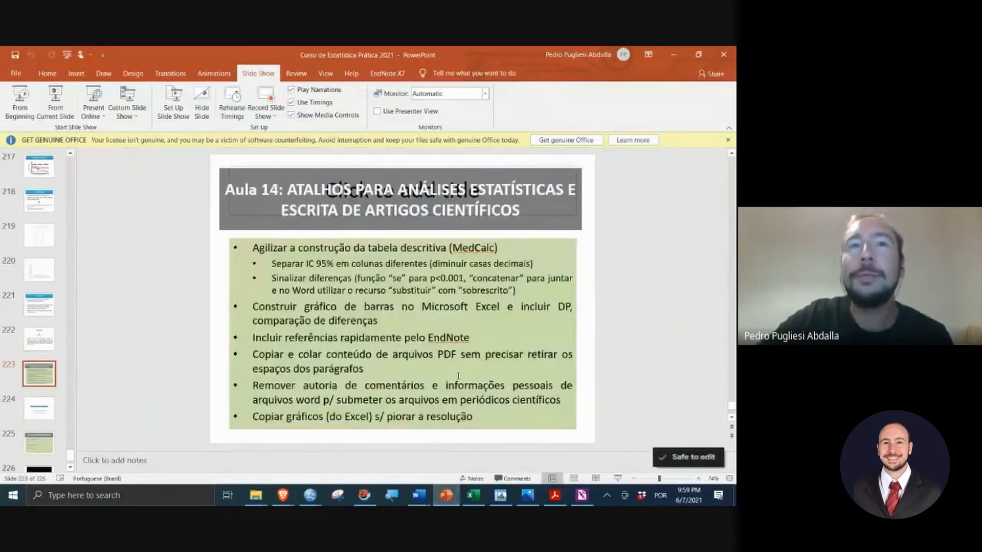